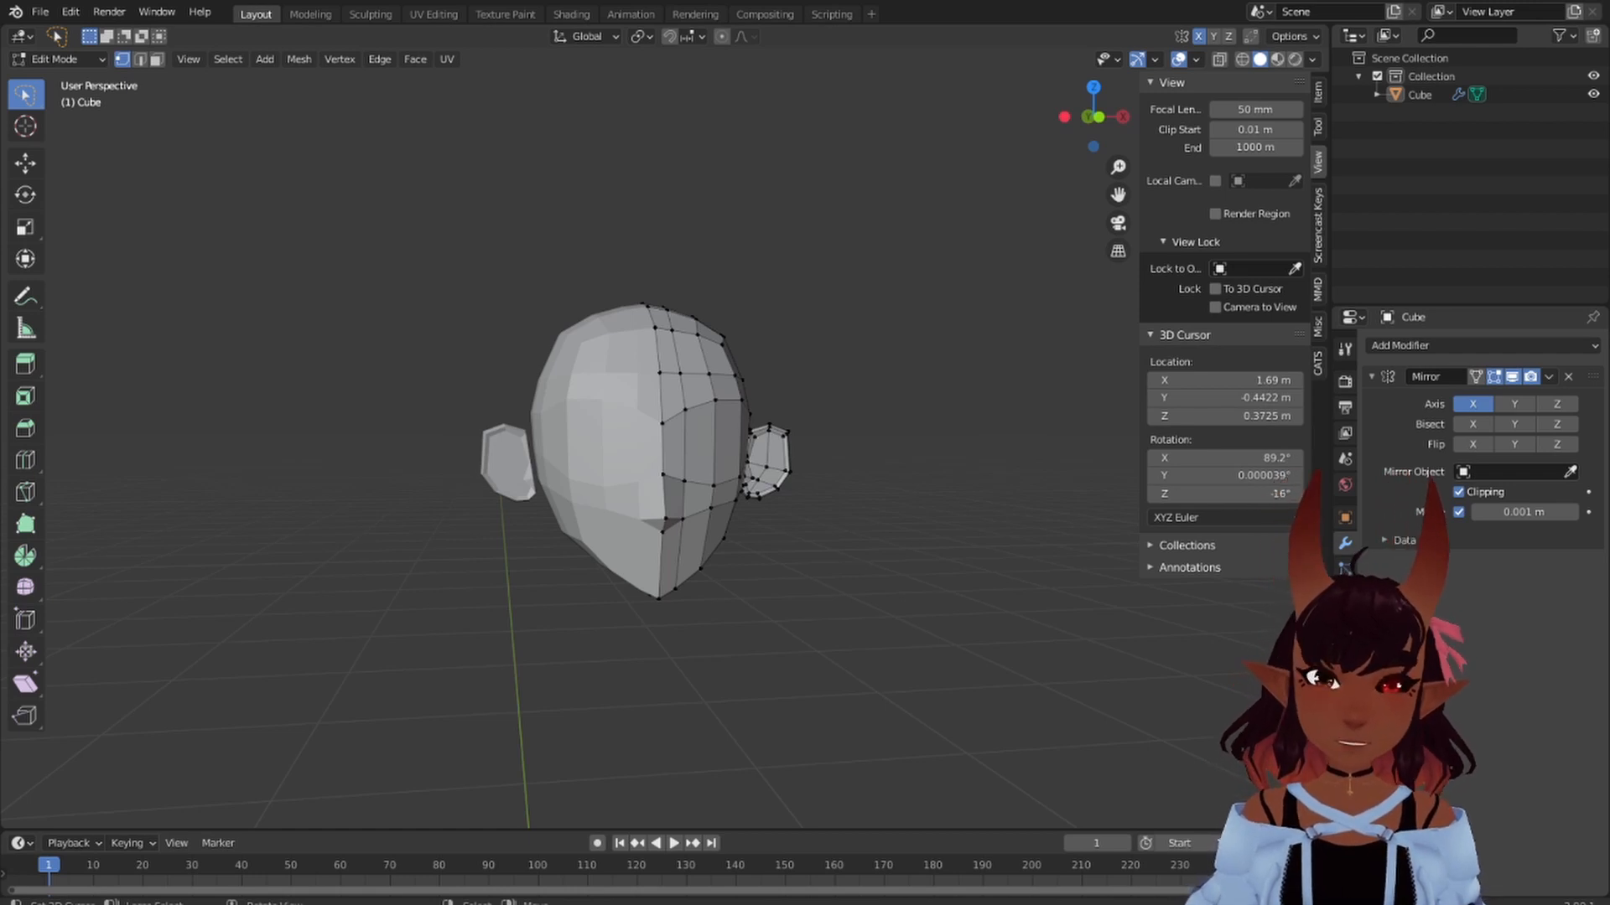
- Switch the head mesh from Edit Mode to Object Mode and enable the Screencast Keys display
{"action": "right_click", "coordinate": [1012, 807], "text": "shift"}
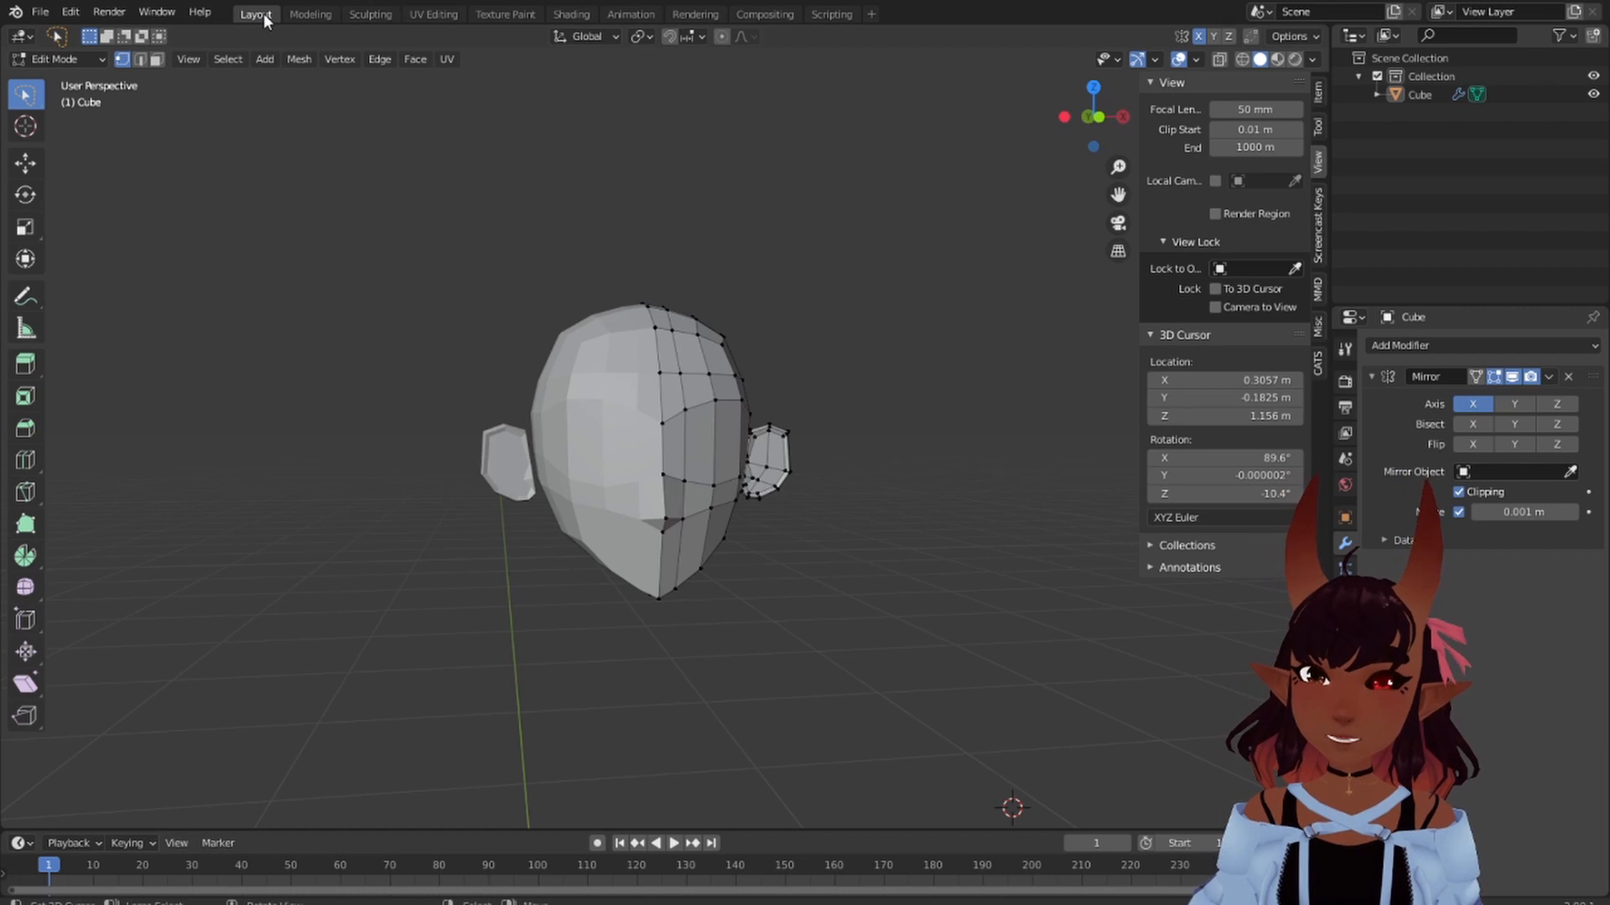
{"action": "left_click", "coordinate": [62, 59]}
{"action": "left_click", "coordinate": [82, 84]}
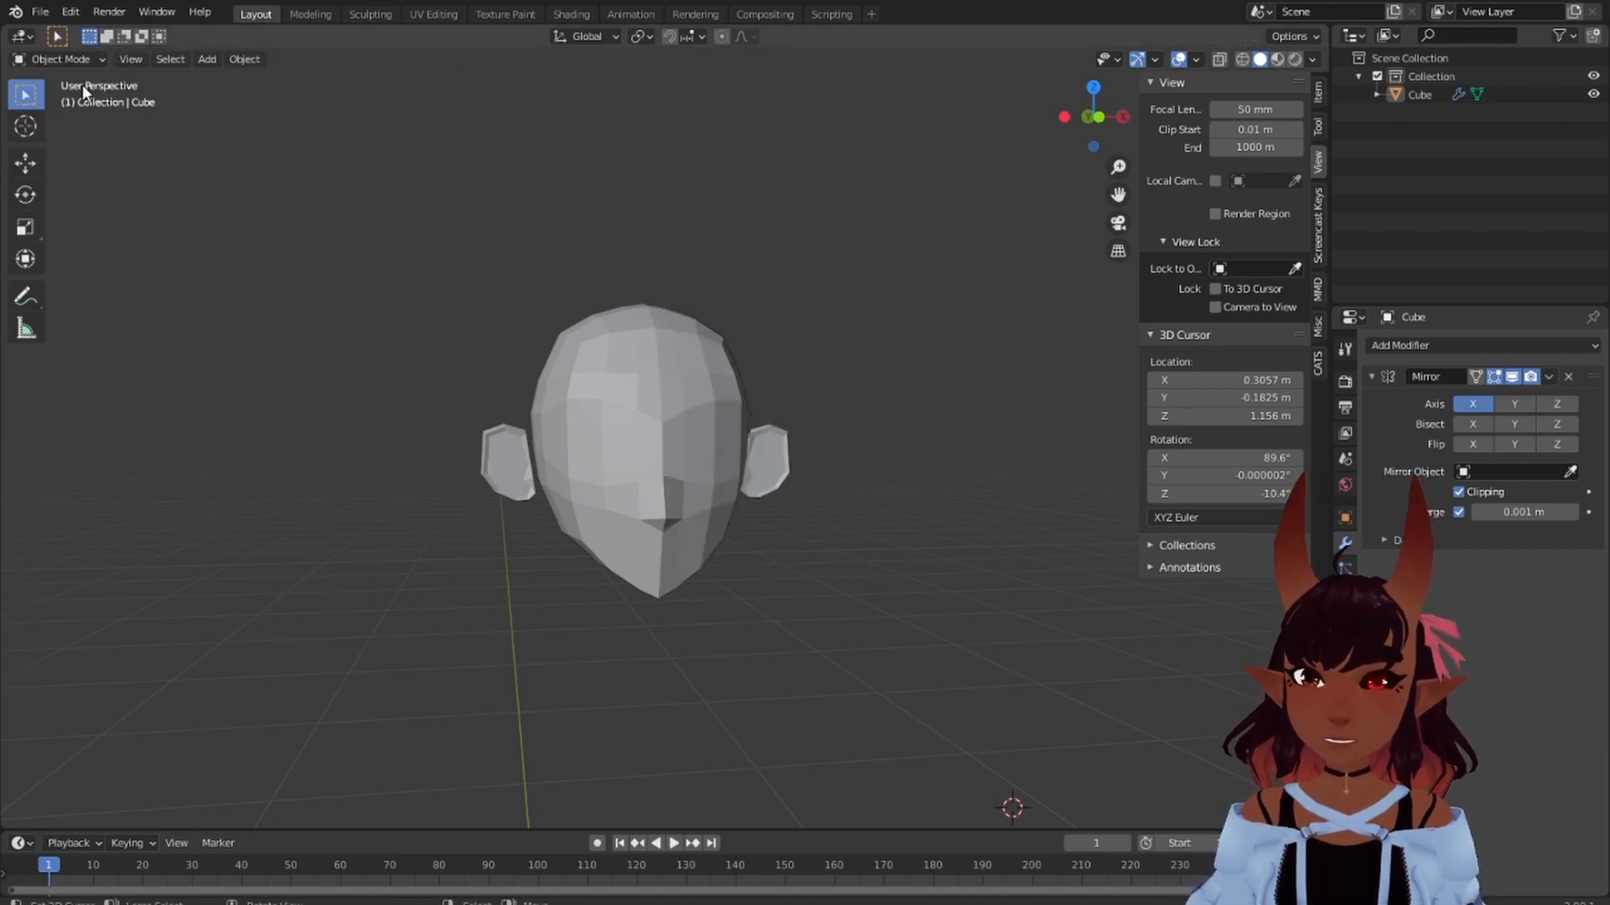
{"action": "left_click", "coordinate": [1320, 243]}
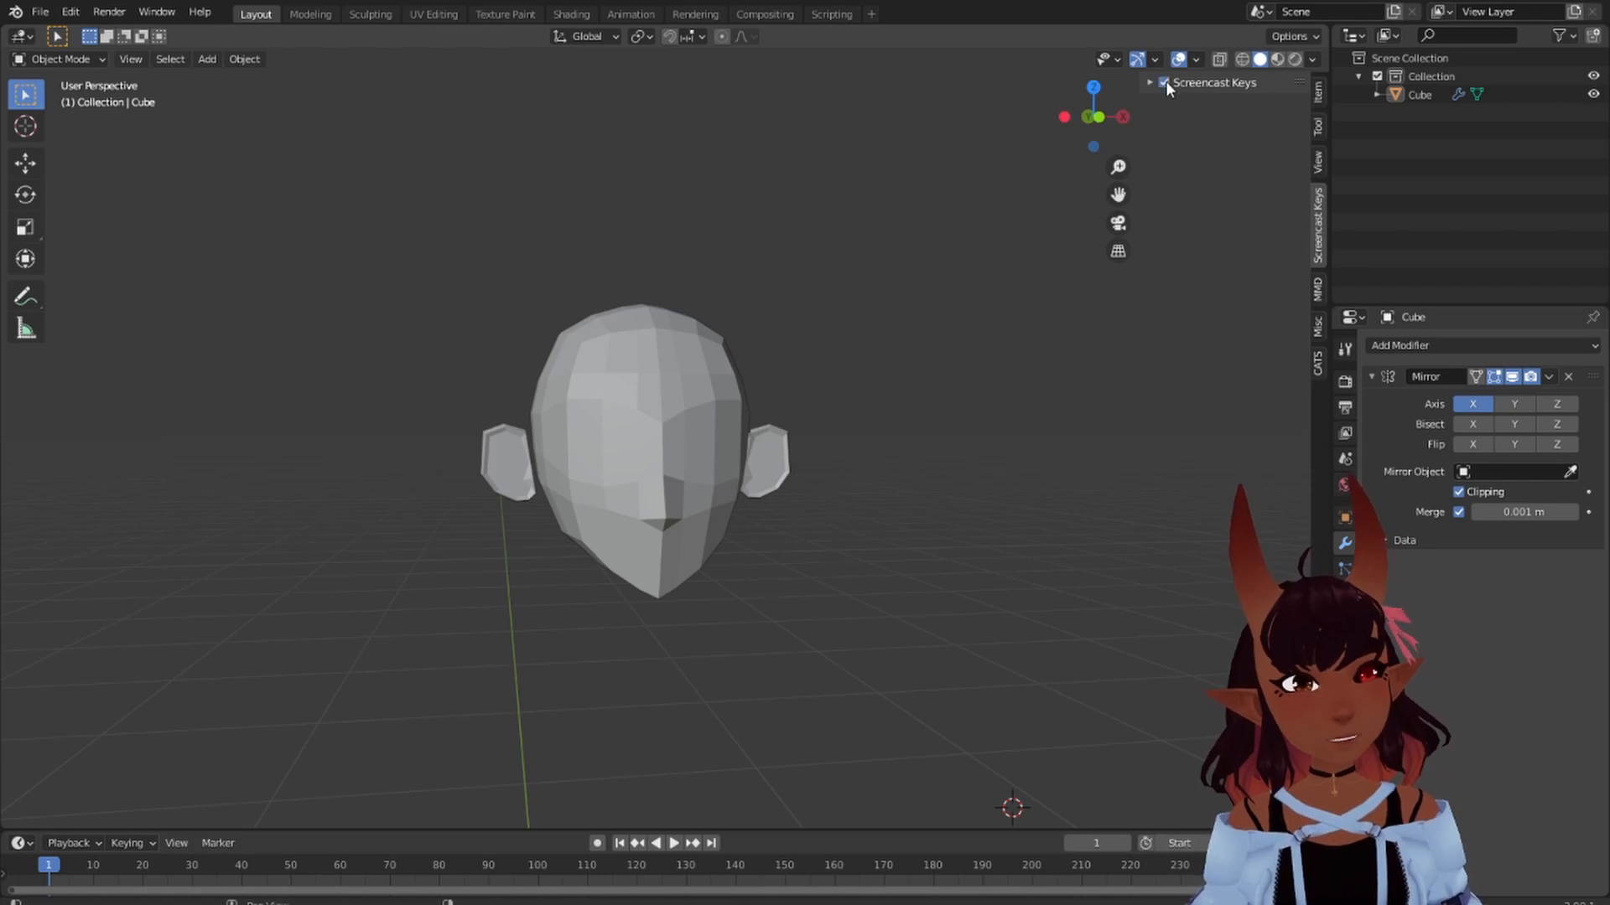
{"action": "left_click", "coordinate": [1033, 372]}
{"action": "right_click", "coordinate": [1032, 372]}
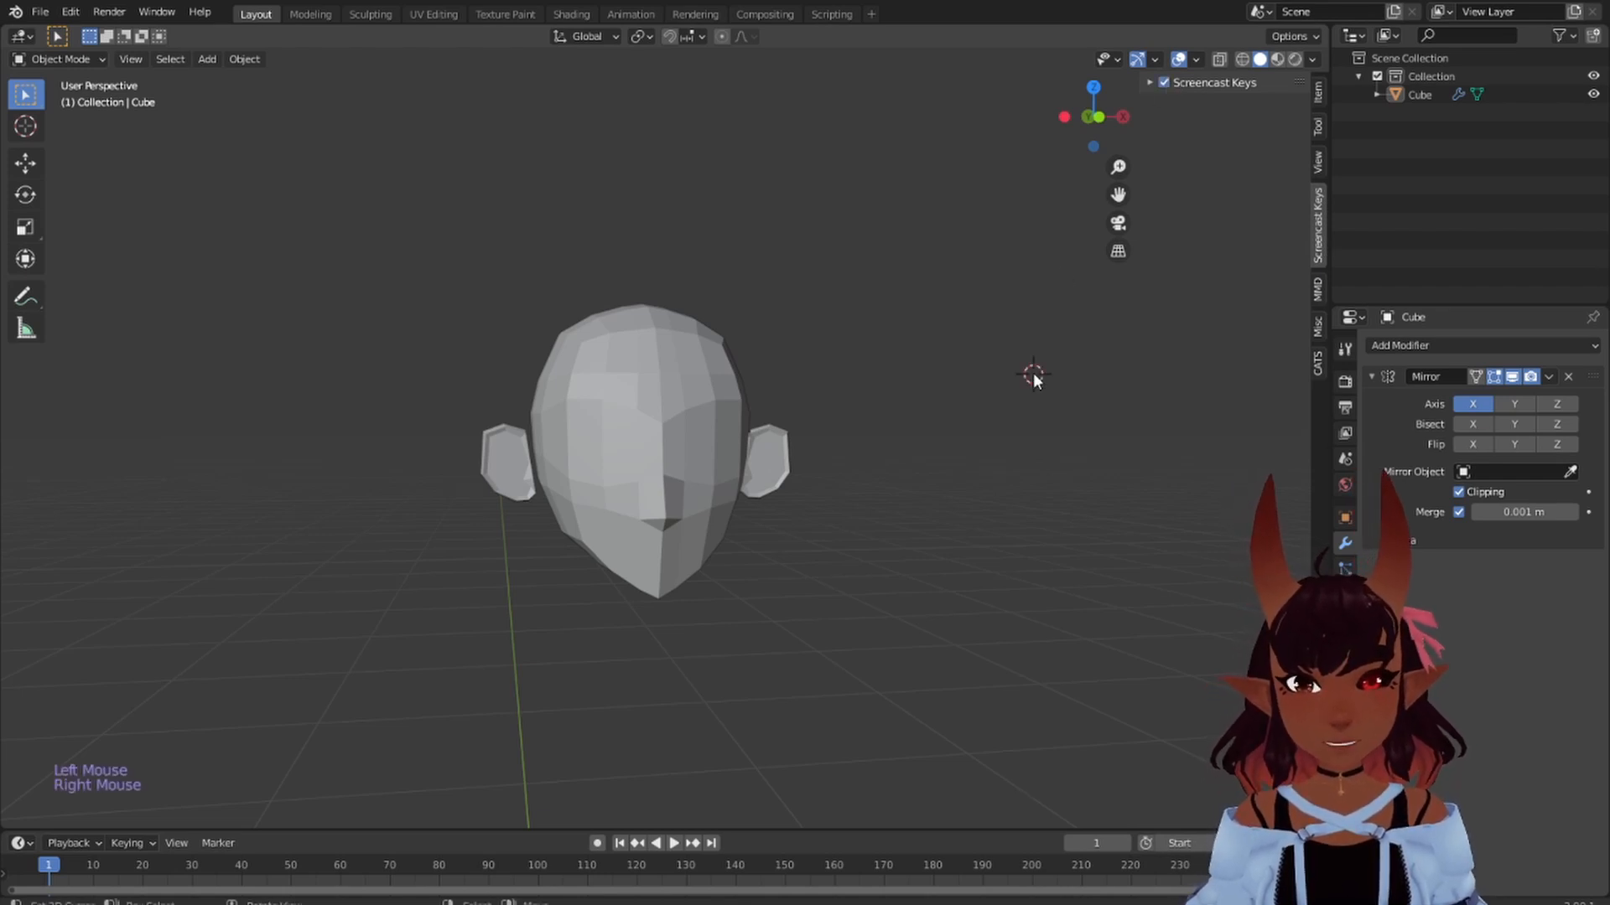
- Add a cube mesh primitive to the scene while in the front orthographic view
{"action": "scroll", "coordinate": [881, 369], "scroll_direction": "down", "scroll_amount": 5}
{"action": "middle_click_drag", "start_coordinate": [945, 327], "coordinate": [827, 357]}
{"action": "key", "text": "KP_1"}
{"action": "scroll", "coordinate": [842, 340], "scroll_direction": "down", "scroll_amount": 3}
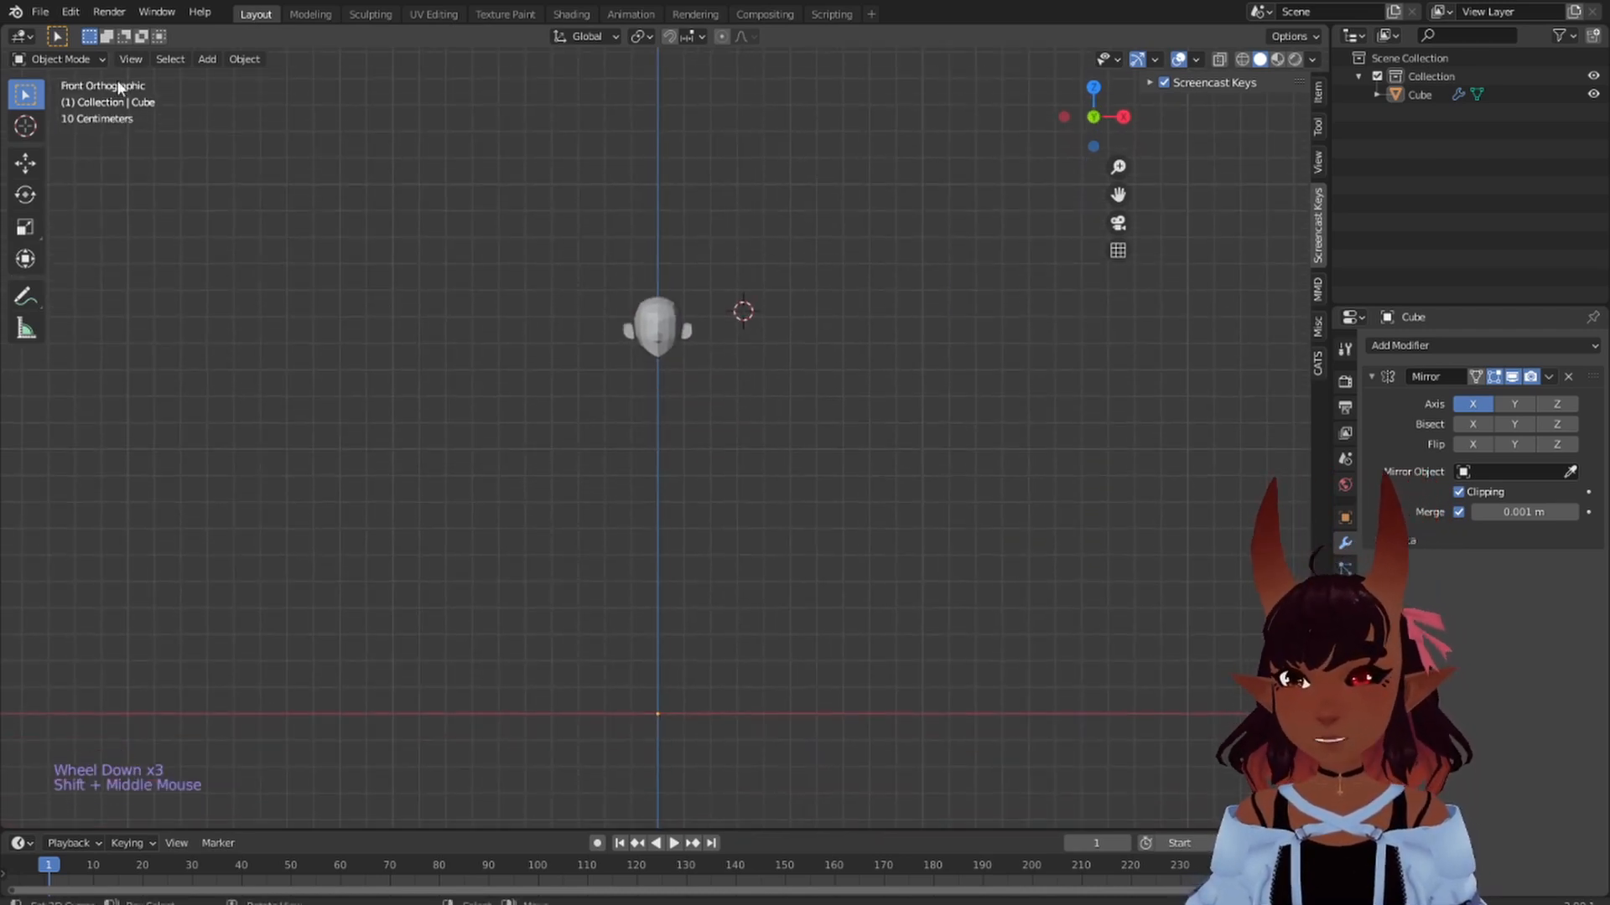
{"action": "left_click", "coordinate": [216, 61]}
{"action": "mouse_move", "coordinate": [242, 78]}
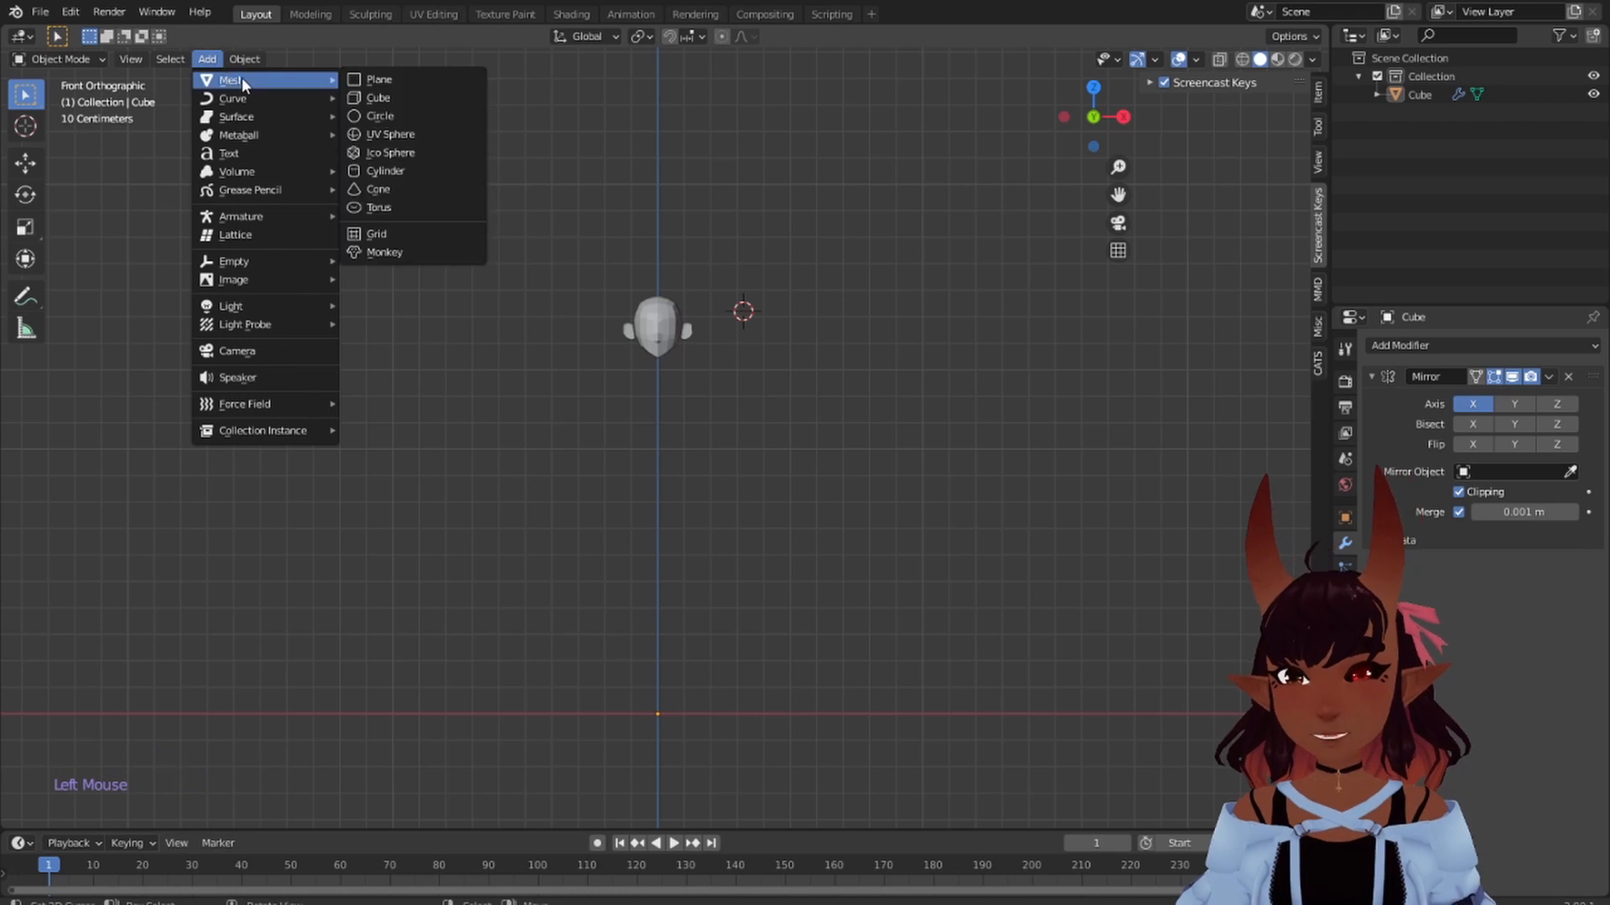
{"action": "left_click", "coordinate": [369, 95]}
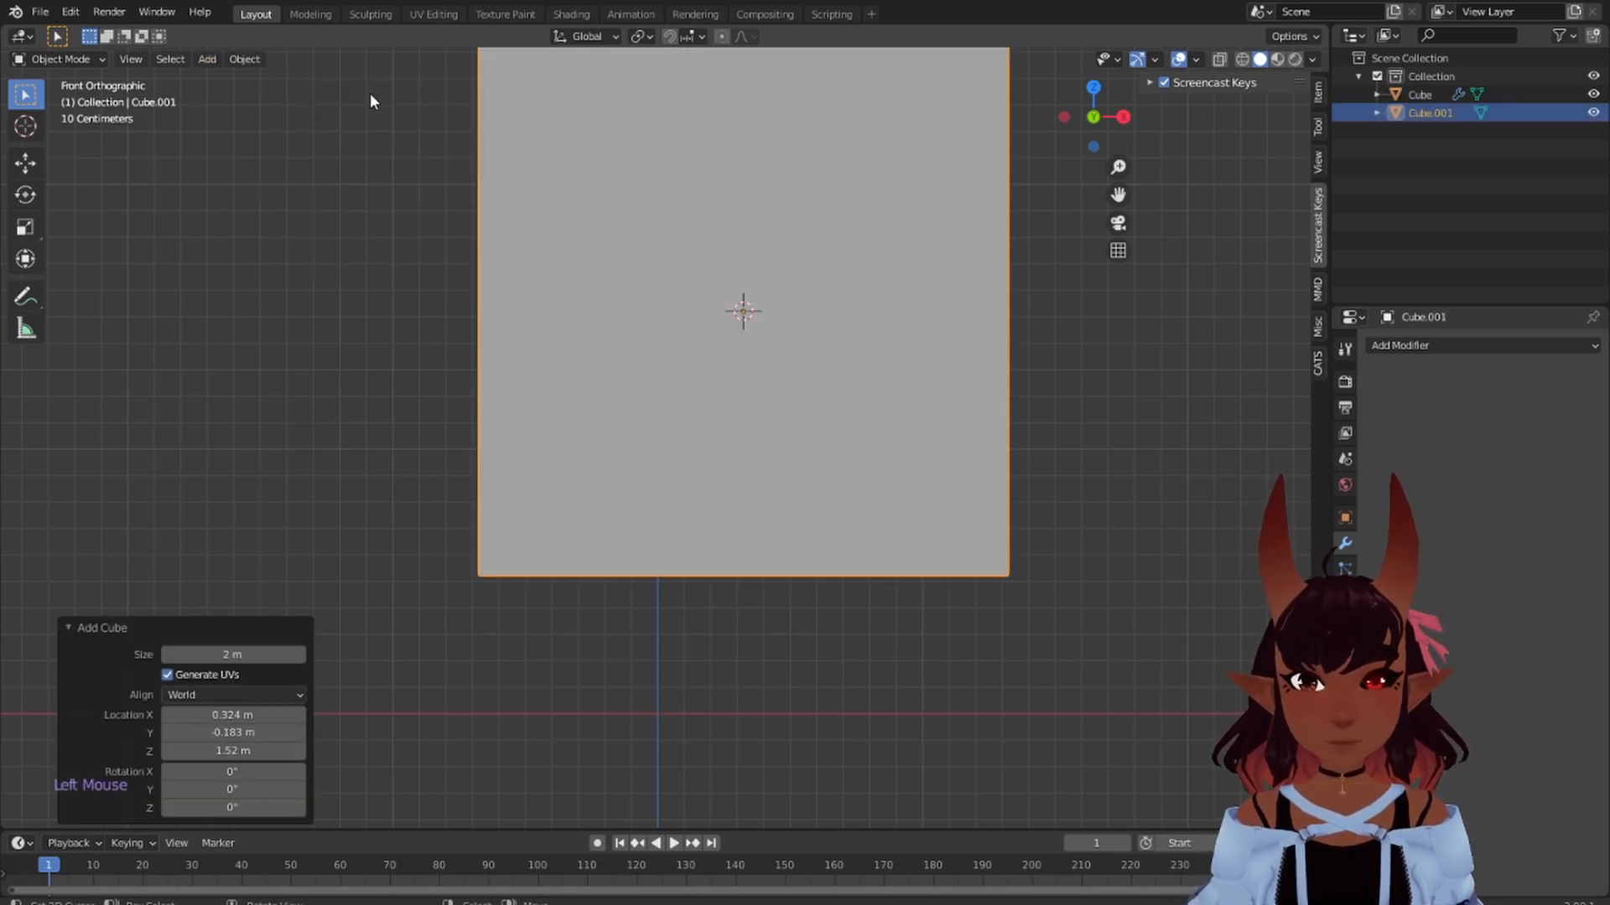
- Set the new cube's X location to 0 m so it is centred with the head
{"action": "left_click", "coordinate": [249, 713]}
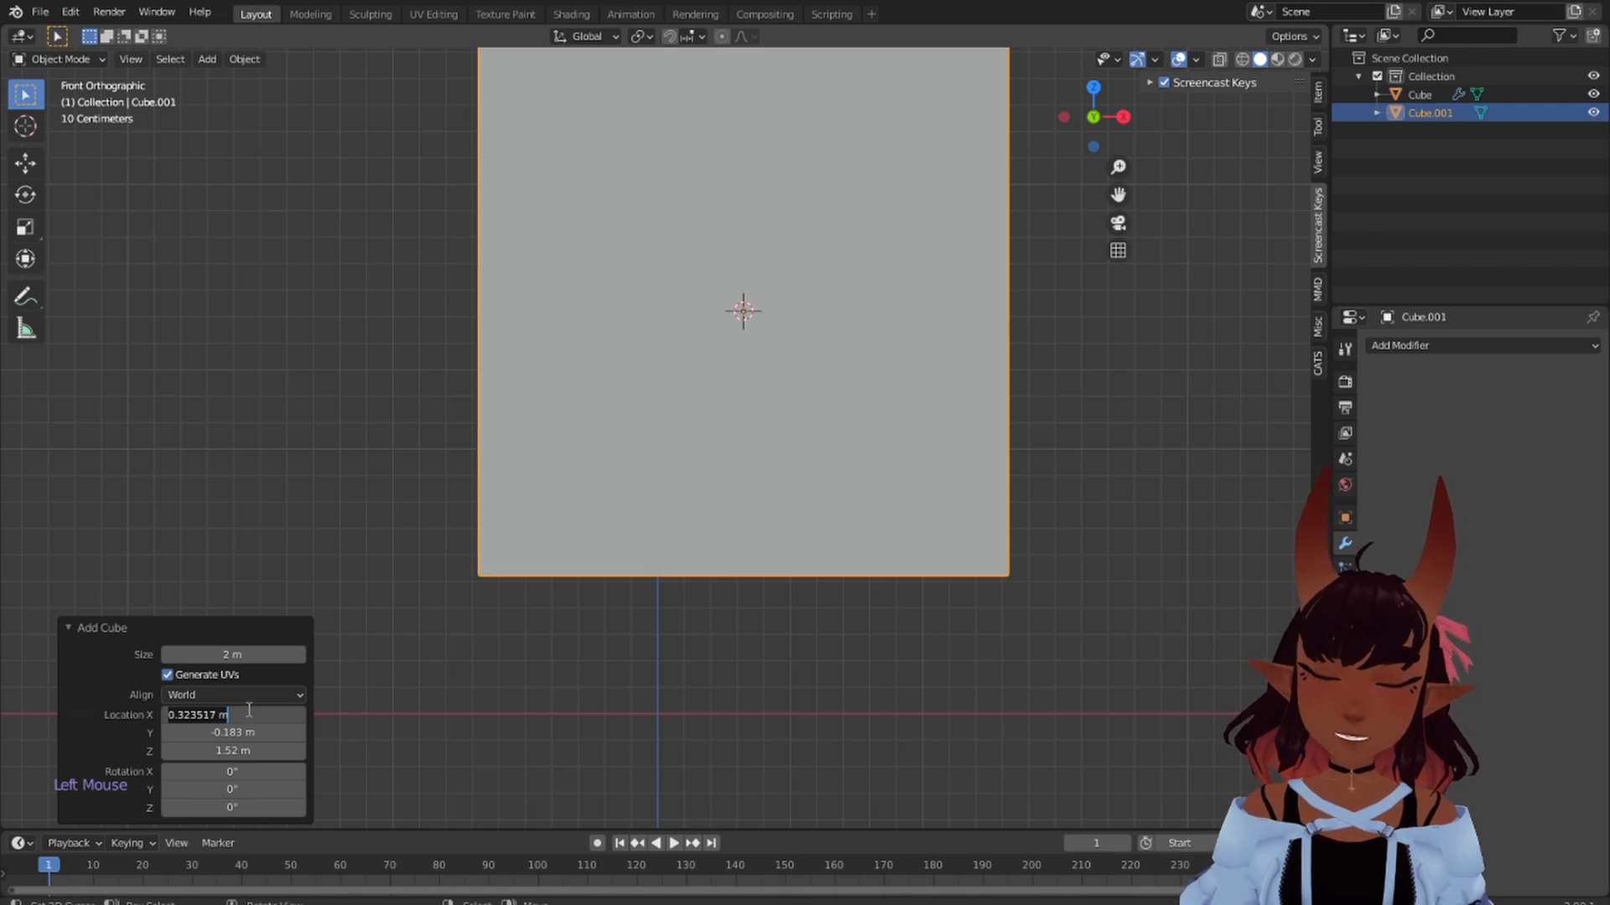
{"action": "type", "text": "0"}
{"action": "key", "text": "Return"}
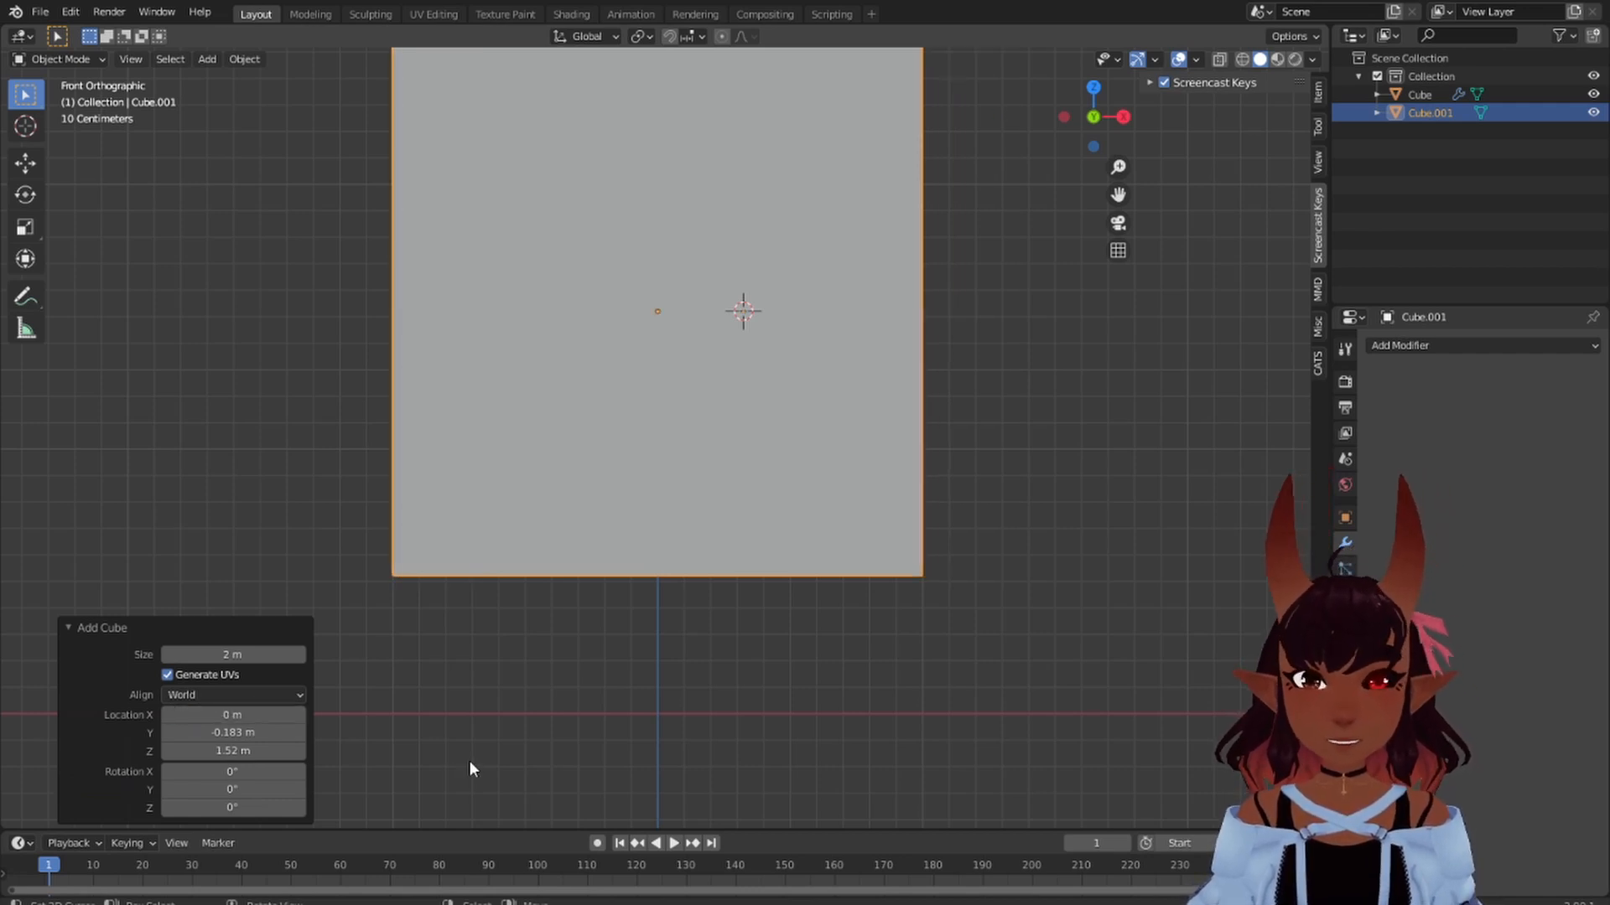
{"action": "left_click", "coordinate": [1023, 552]}
{"action": "right_click", "coordinate": [887, 506]}
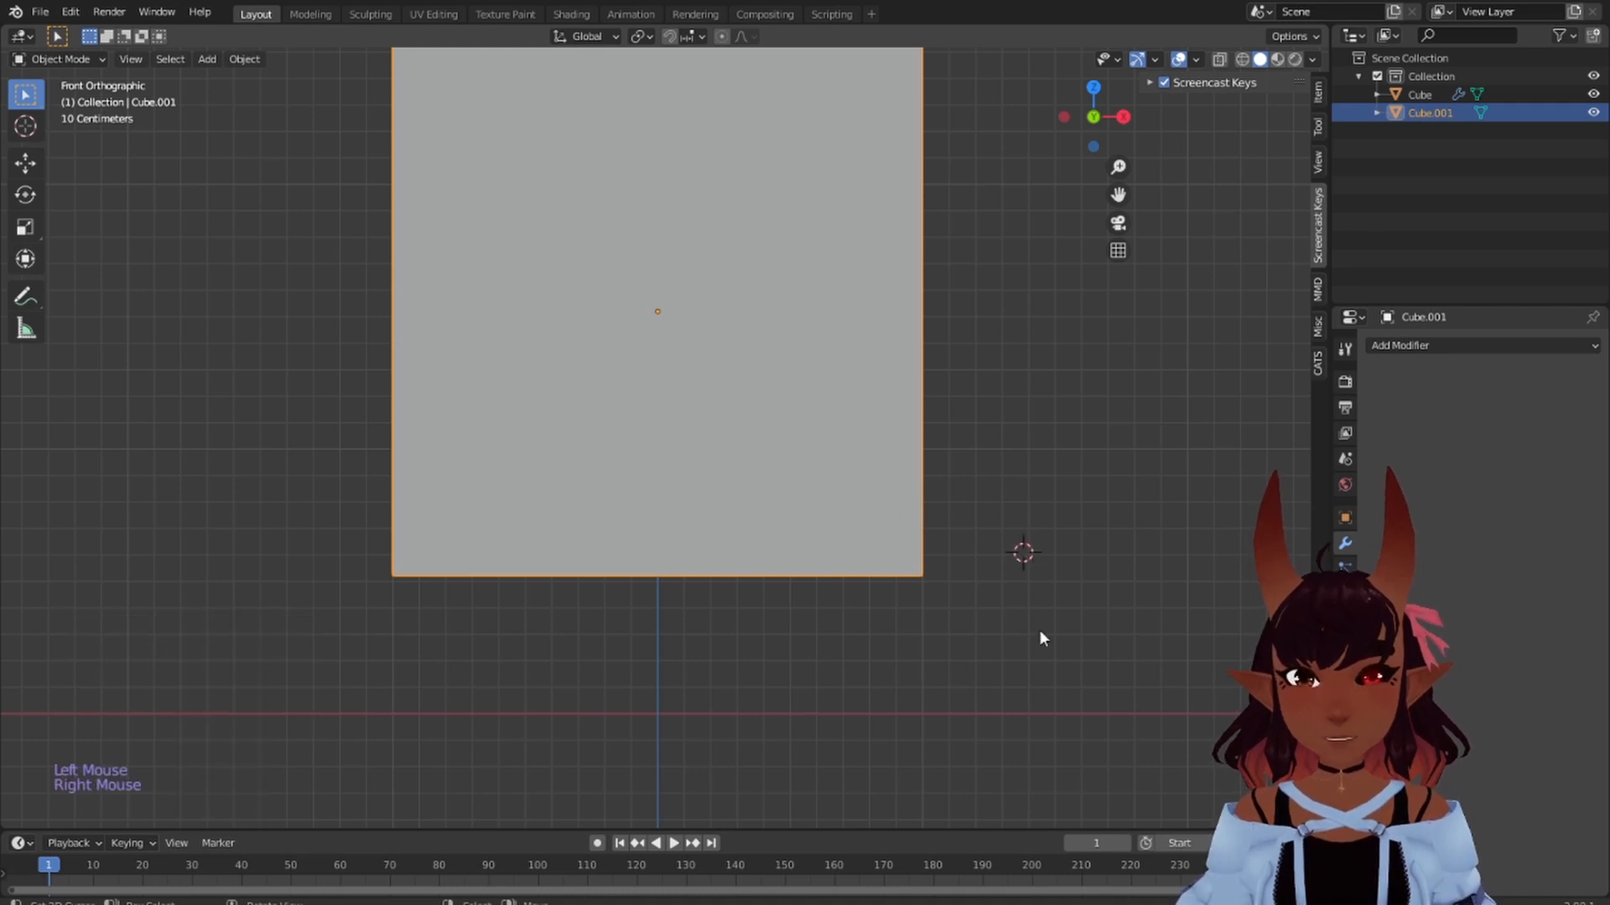
- Scale the new cube down to about 0.056 and move it about 0.24 m down the Z axis below the head
{"action": "key", "text": "s"}
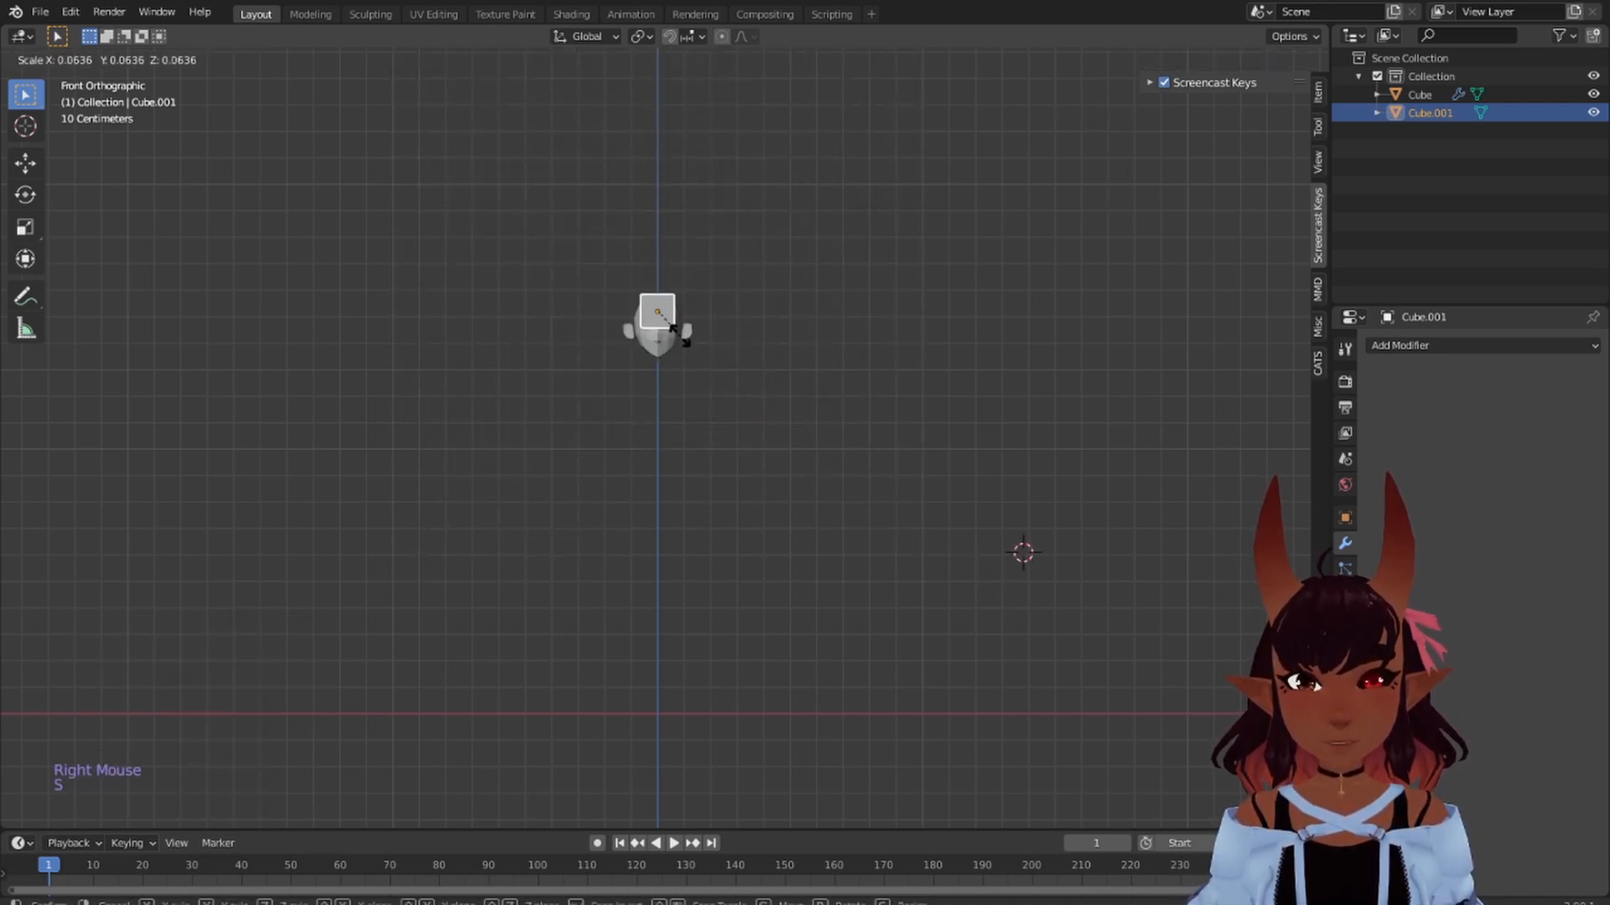
{"action": "left_click", "coordinate": [678, 334]}
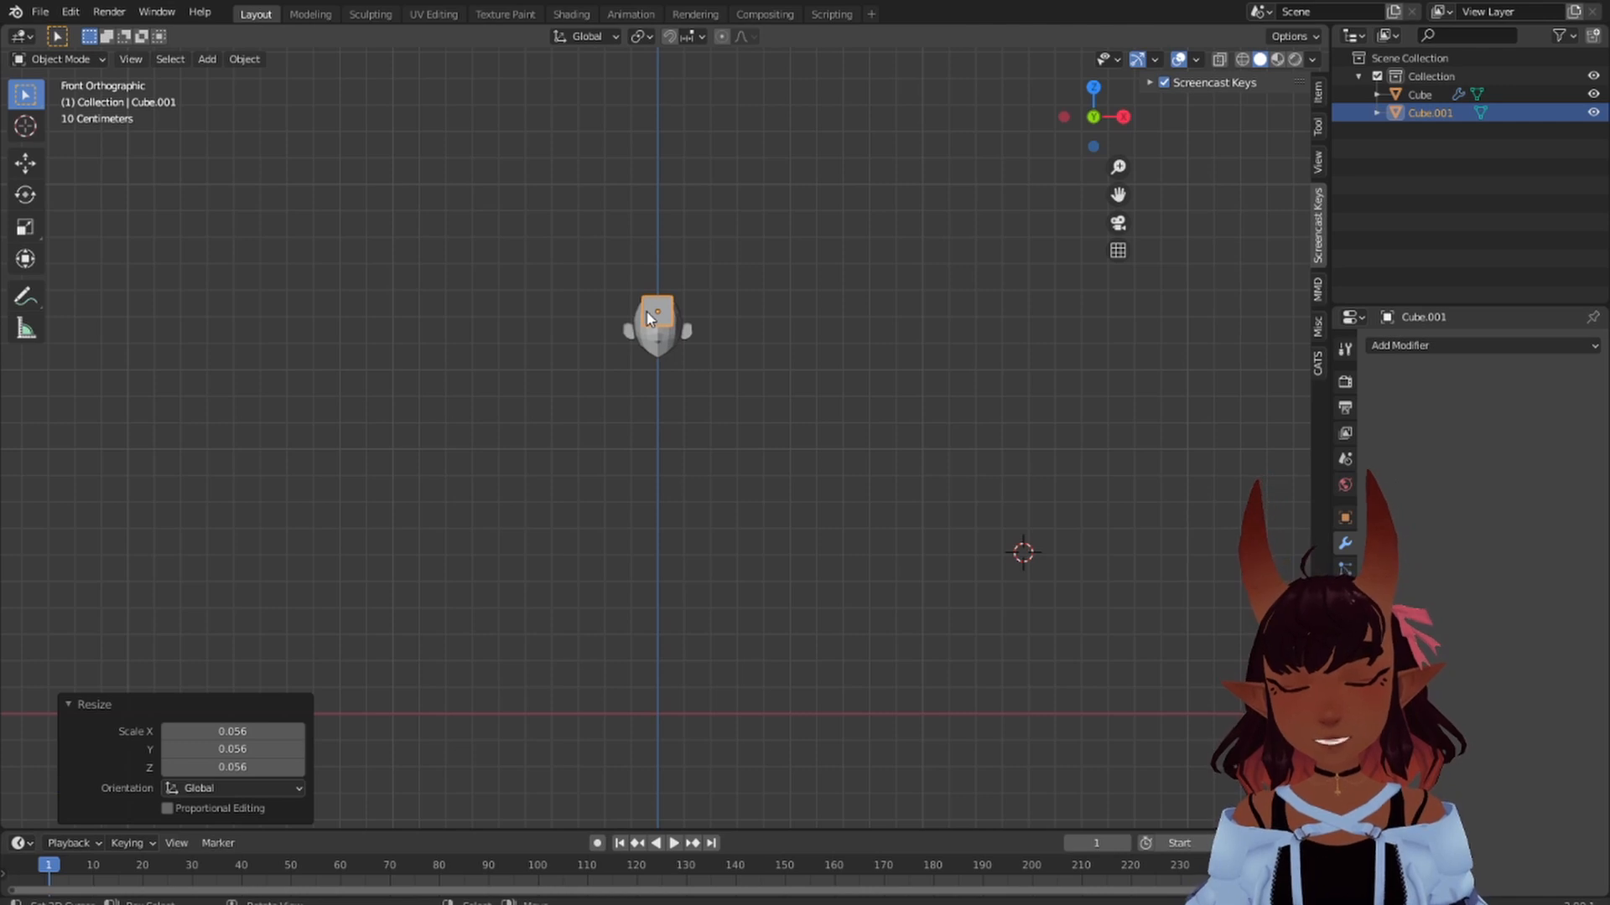
{"action": "key", "text": "g"}
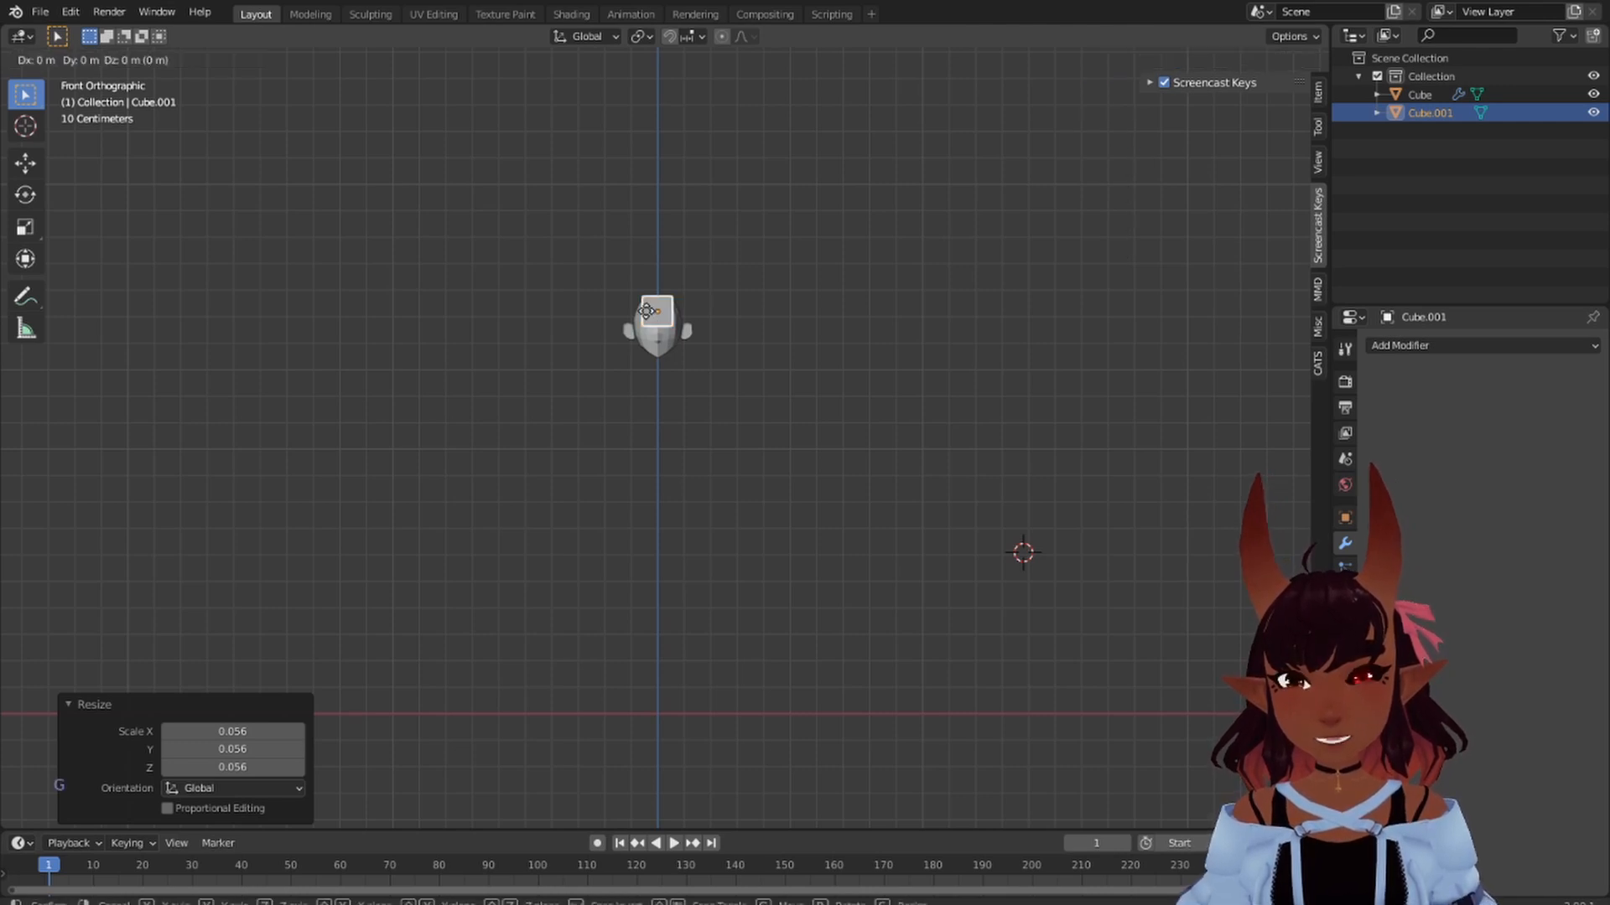
{"action": "key", "text": "z"}
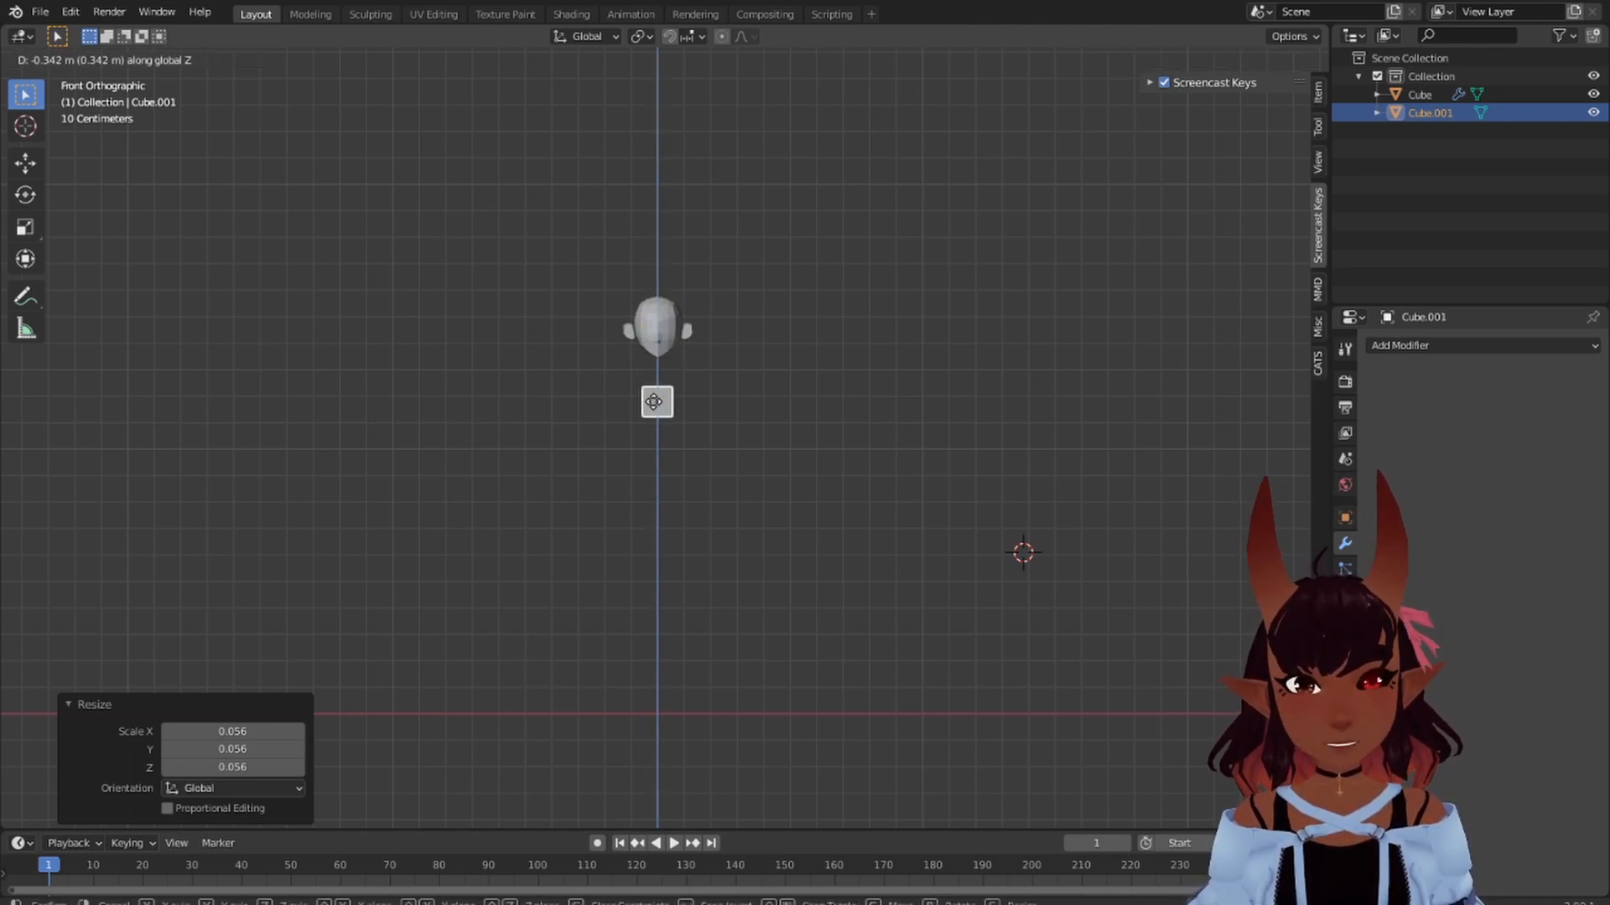
{"action": "left_click", "coordinate": [656, 378]}
- Scale the cube by about 0.77 and raise it about 0.046 m along Z so it overlaps the chin
{"action": "scroll", "coordinate": [746, 362], "scroll_direction": "up", "scroll_amount": 10}
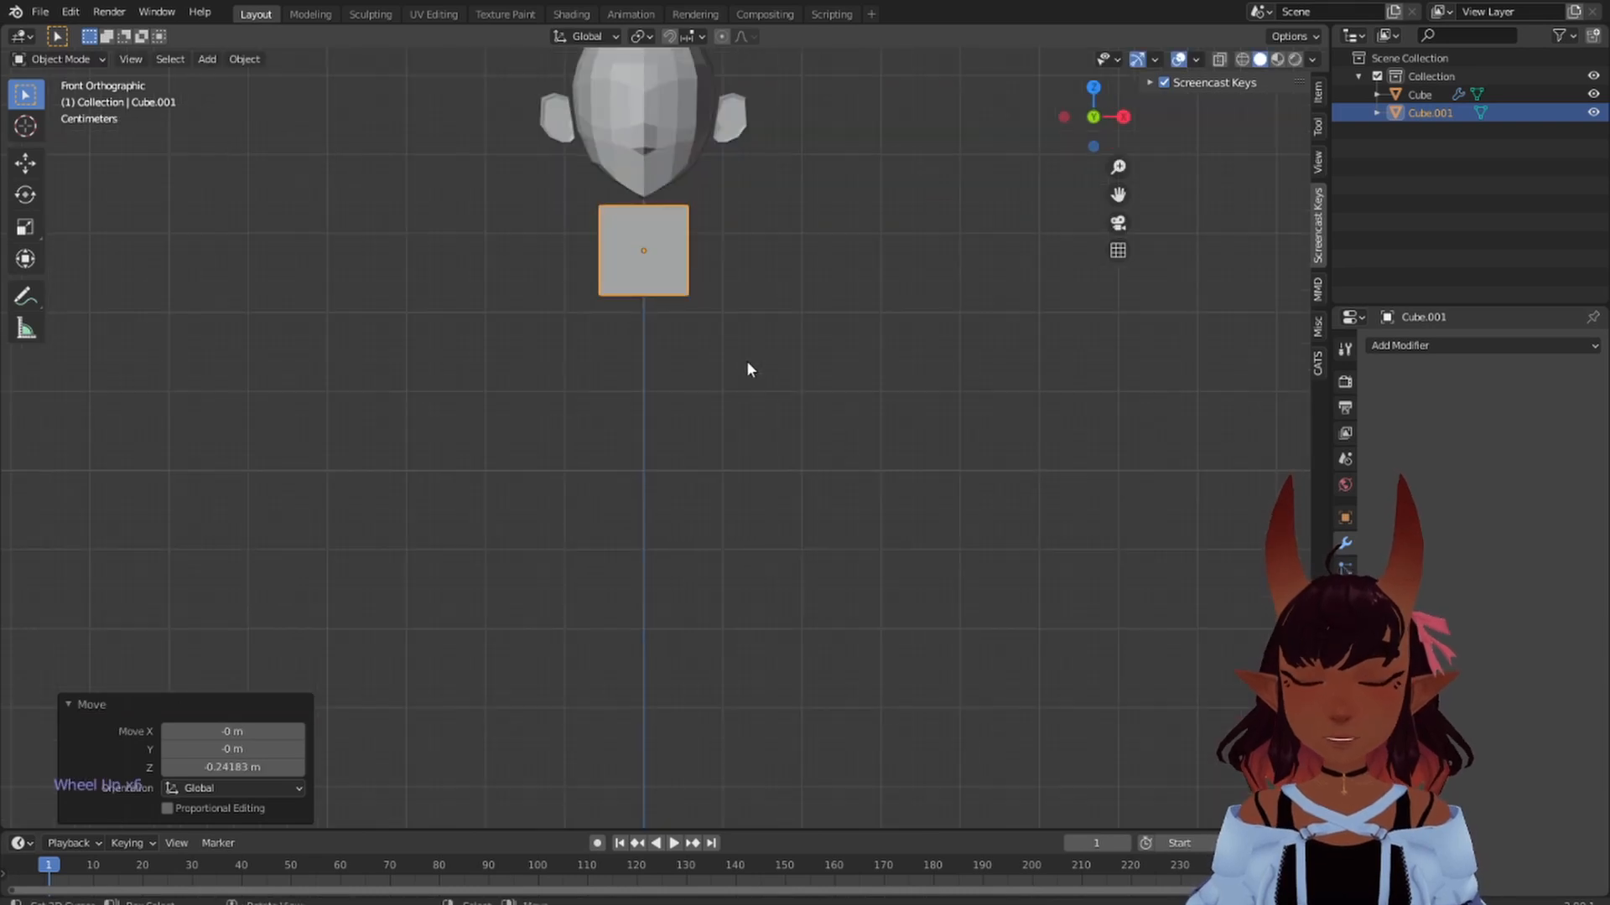
{"action": "middle_click_drag", "start_coordinate": [749, 369], "coordinate": [784, 701], "text": "shift"}
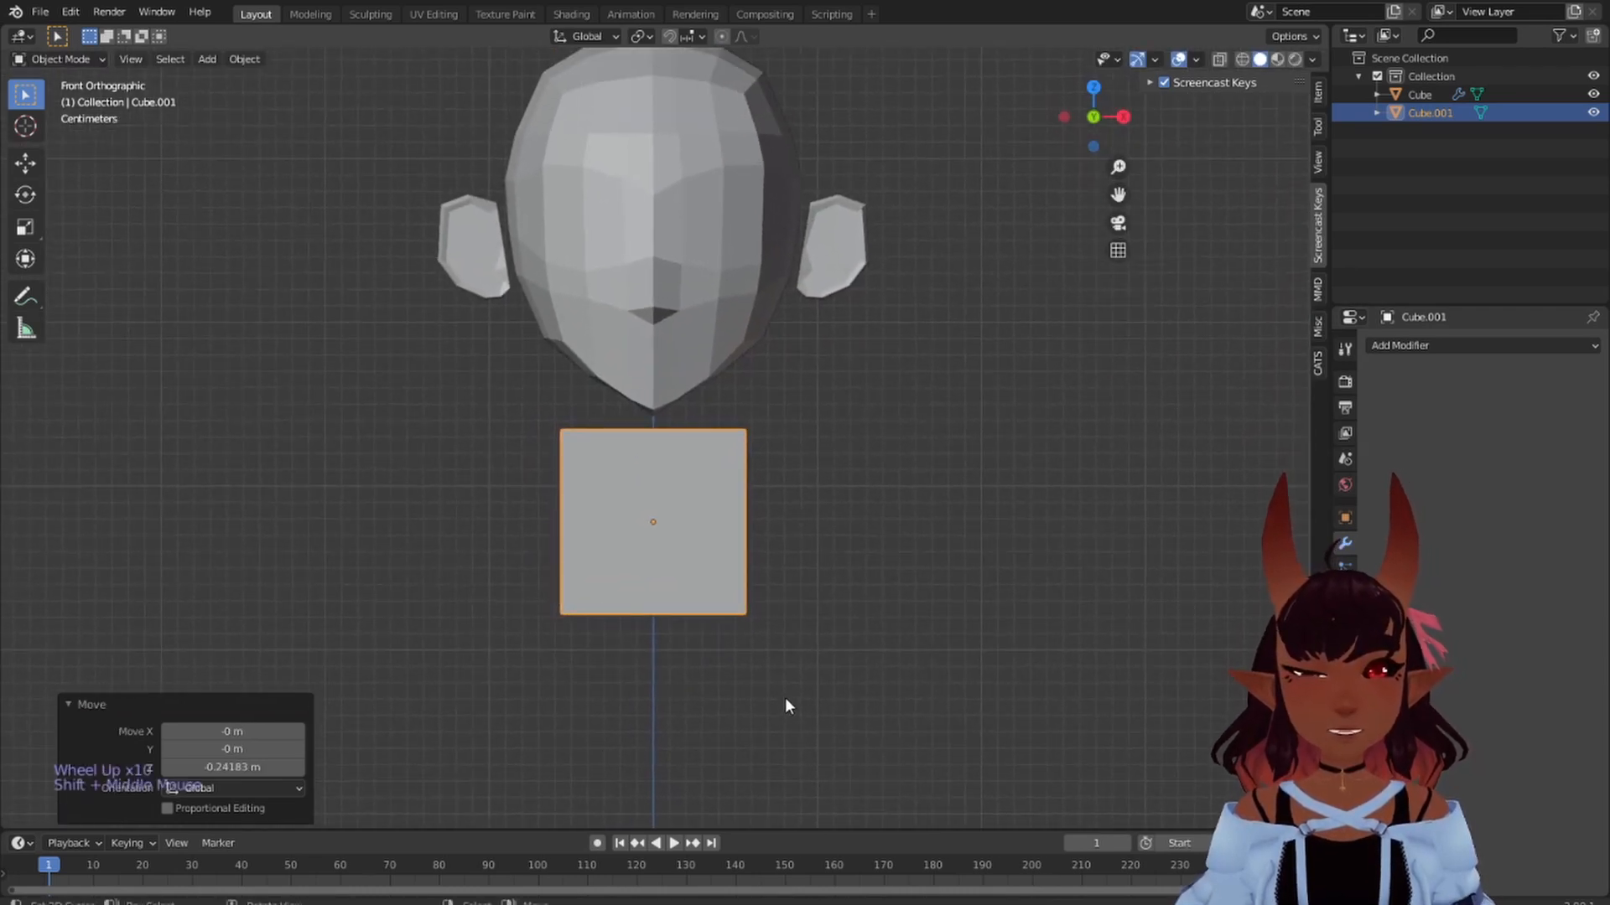
{"action": "scroll", "coordinate": [810, 671], "scroll_direction": "up", "scroll_amount": 1}
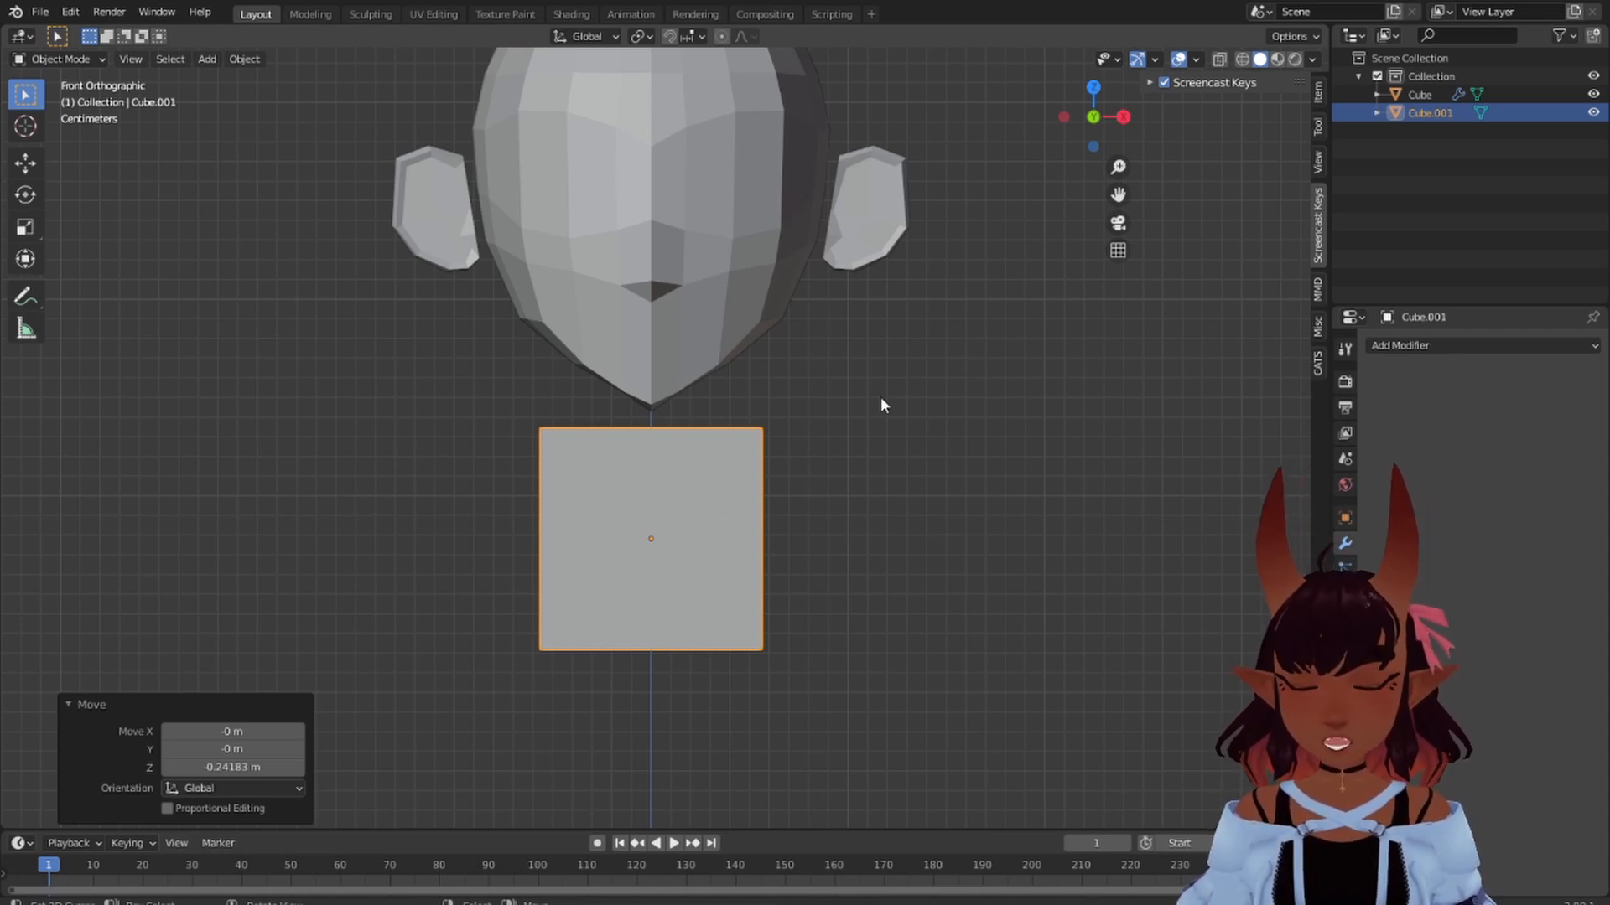
{"action": "key", "text": "s"}
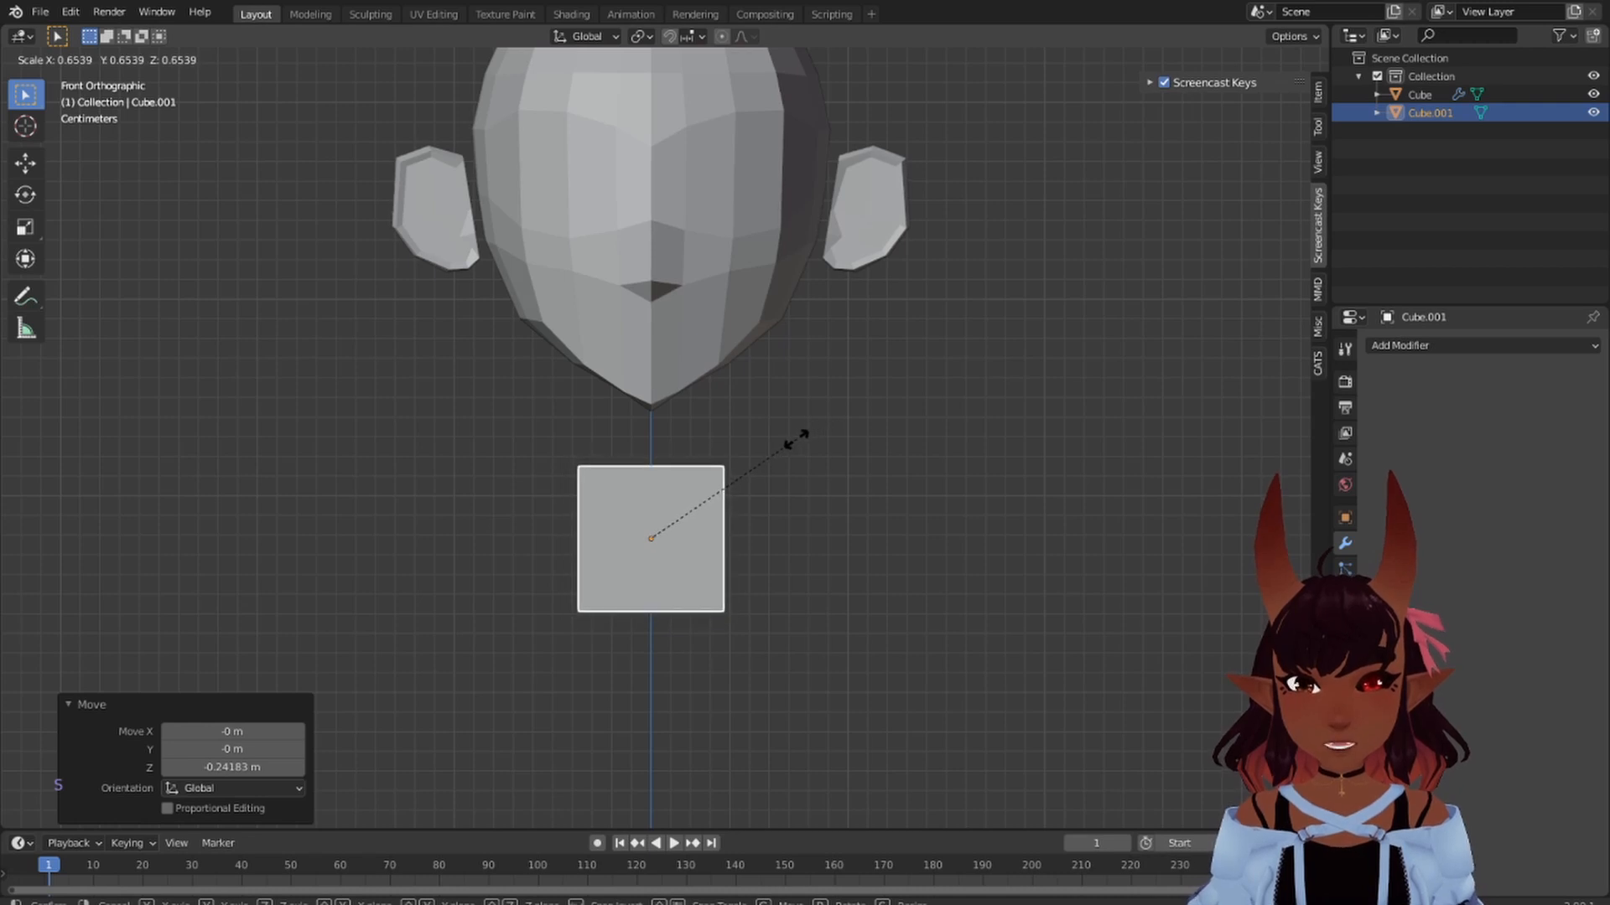
{"action": "left_click", "coordinate": [812, 427]}
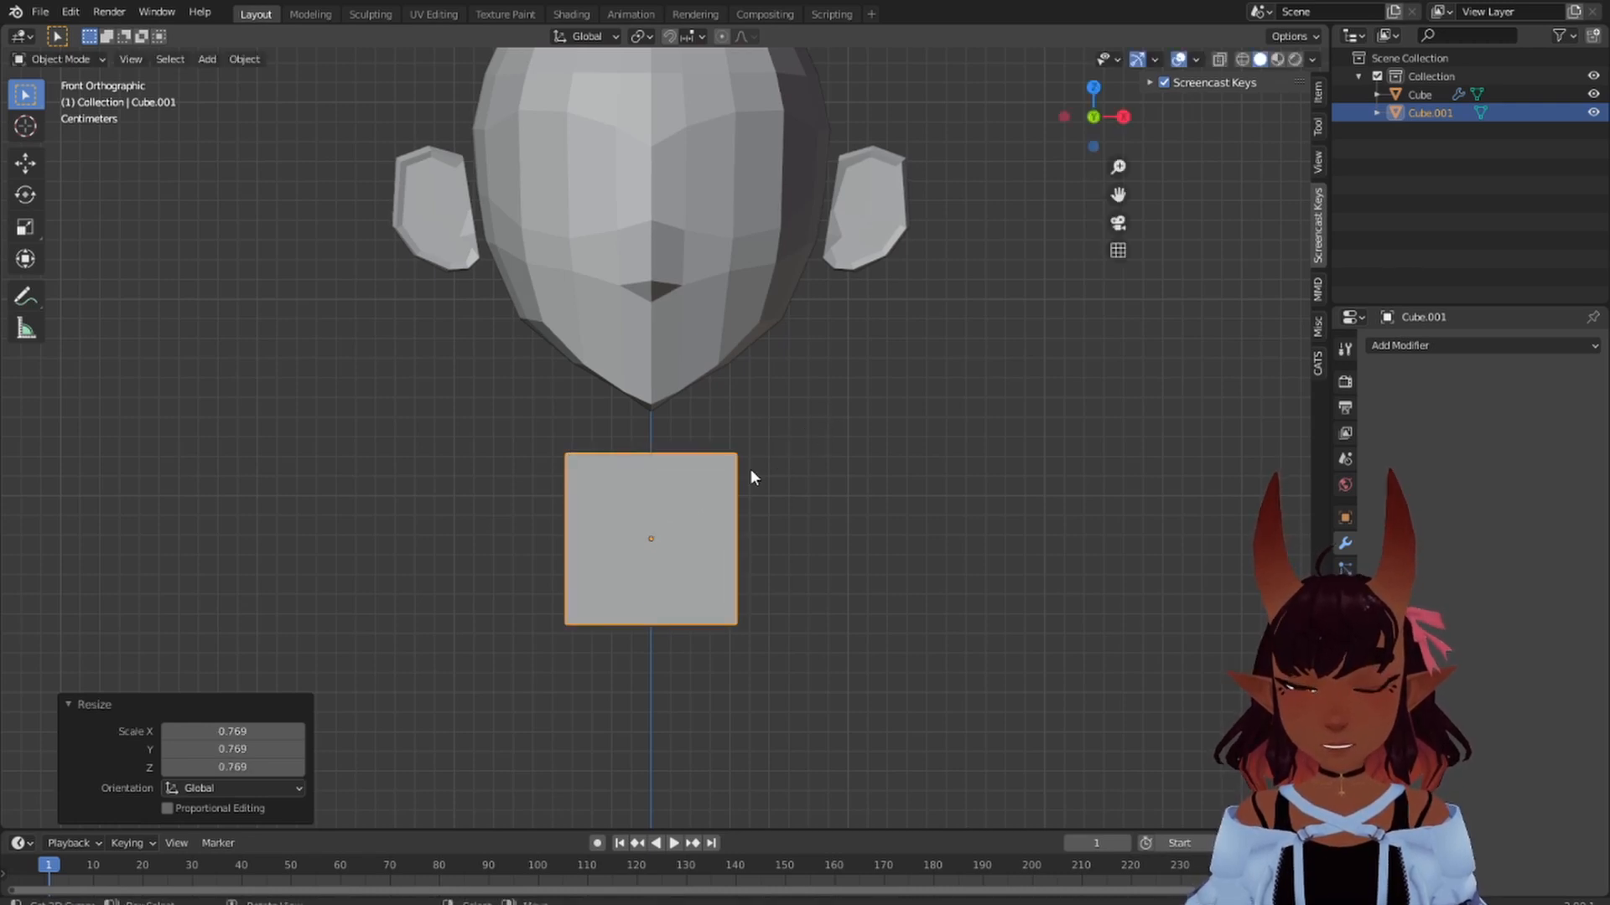
{"action": "key", "text": "g"}
{"action": "key", "text": "z"}
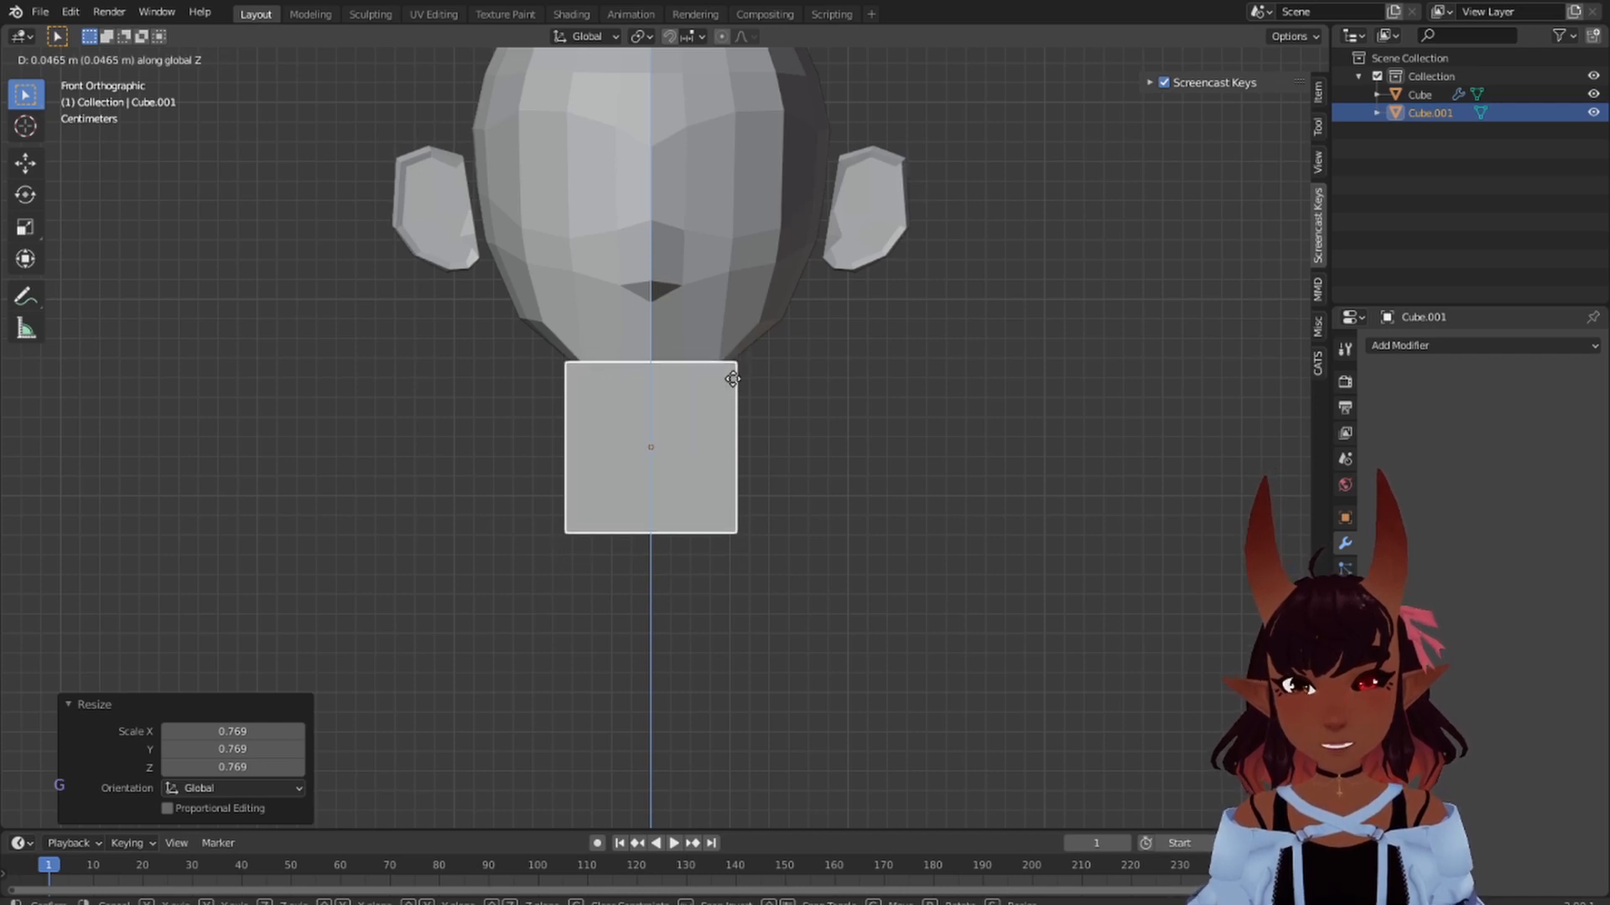
{"action": "left_click", "coordinate": [731, 379]}
- Apply all transforms (location, rotation and scale) to the small cube under the head
{"action": "scroll", "coordinate": [656, 555], "scroll_direction": "down", "scroll_amount": 12}
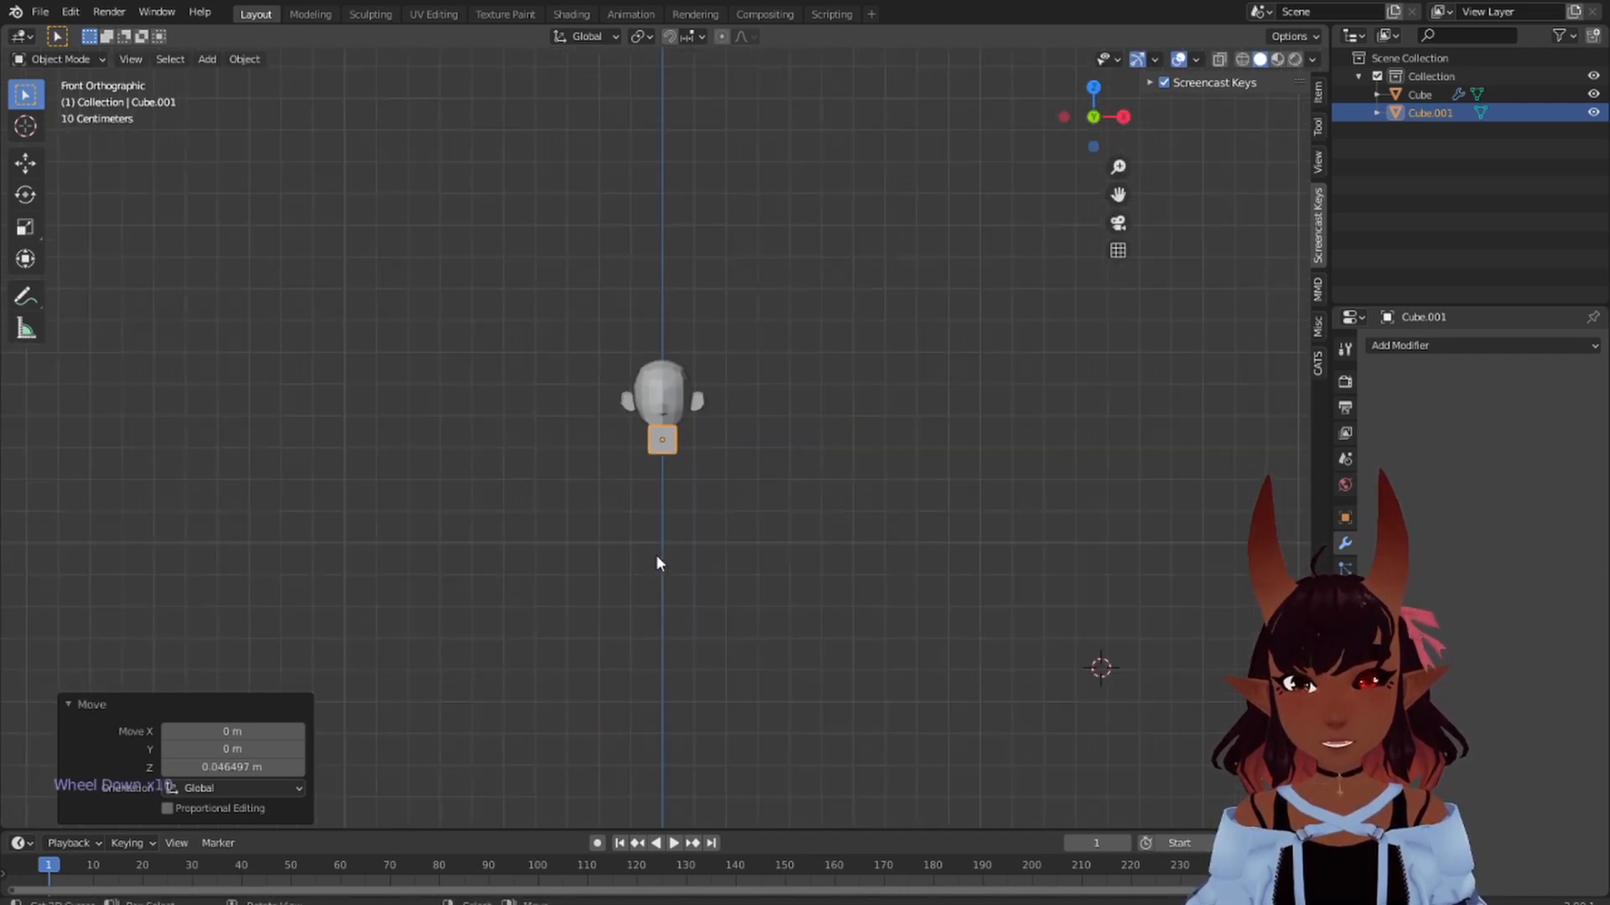
{"action": "scroll", "coordinate": [657, 555], "scroll_direction": "up", "scroll_amount": 2}
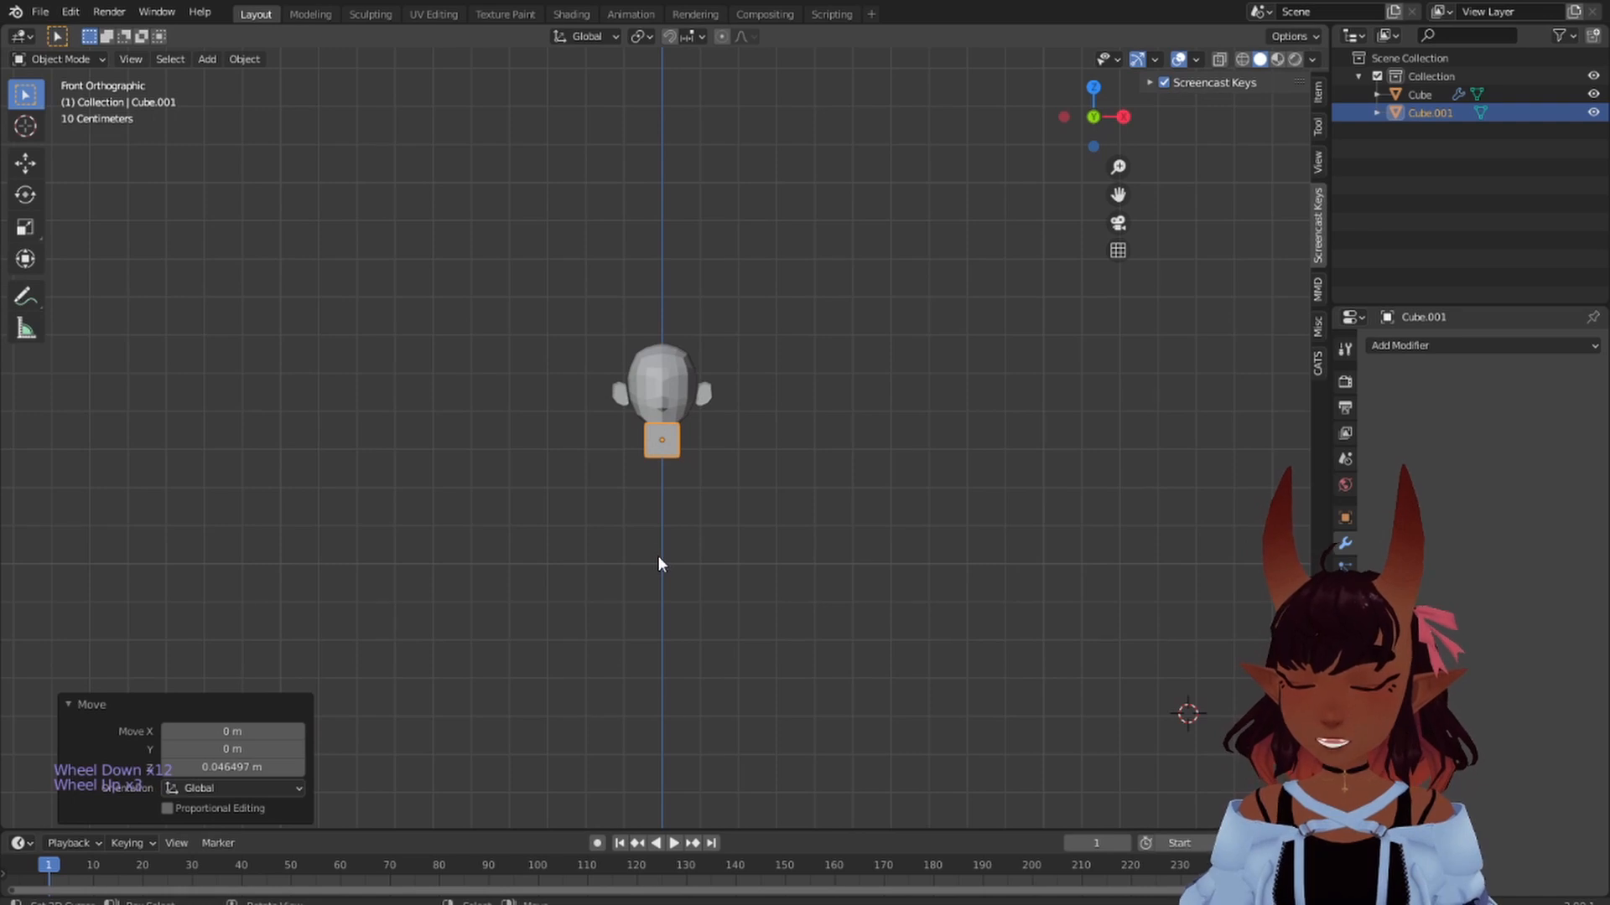
{"action": "key", "text": "ctrl"}
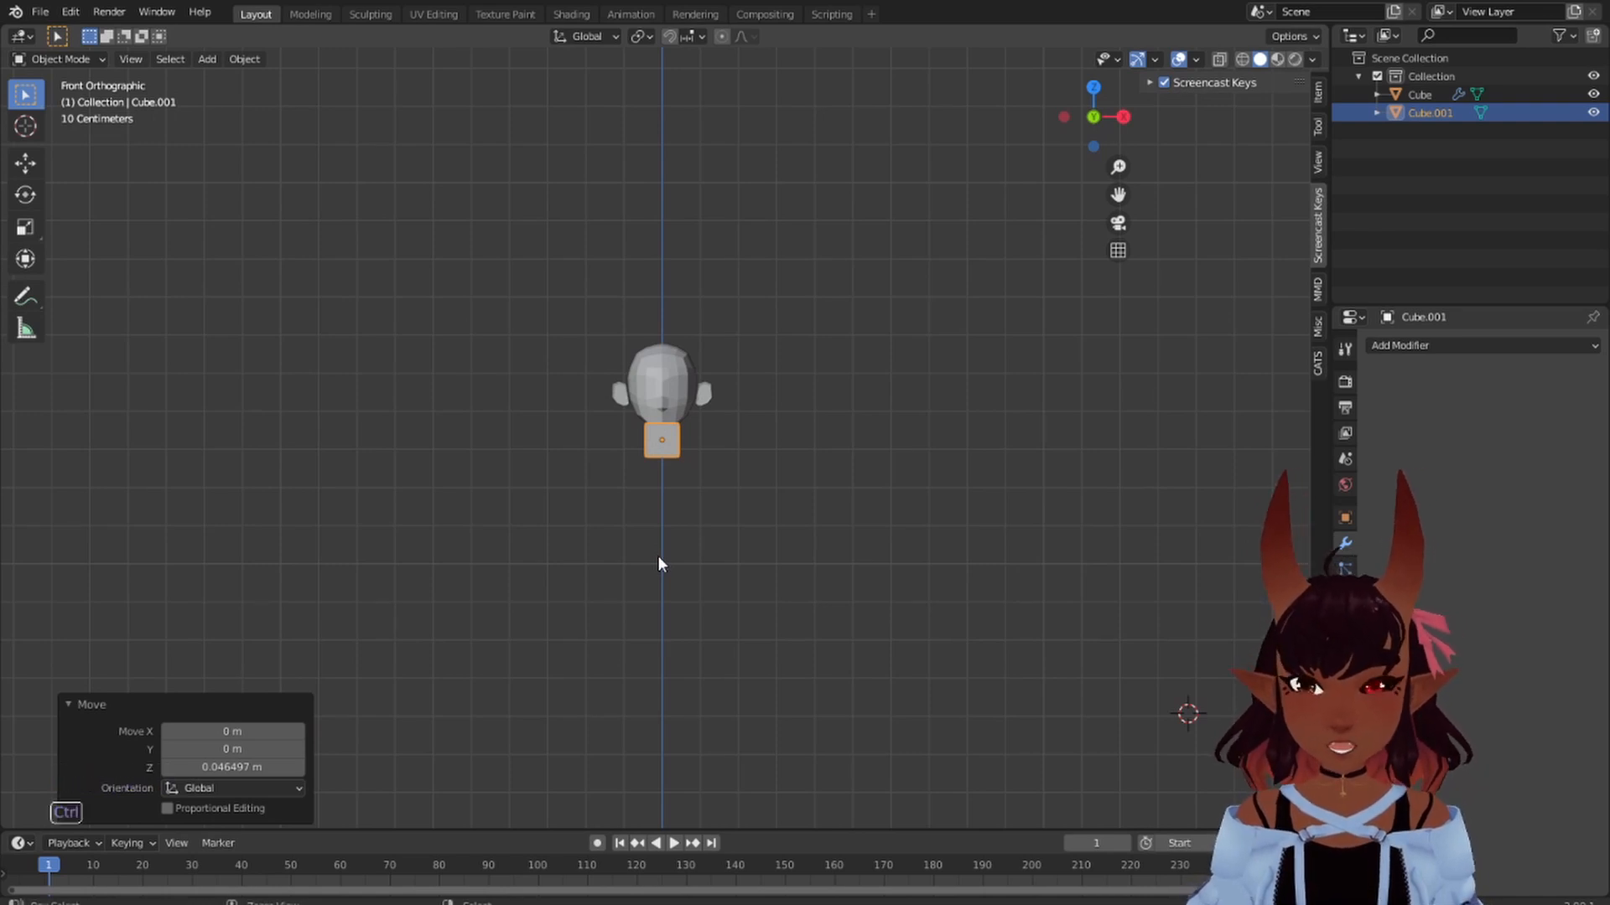
{"action": "key", "text": "ctrl+a"}
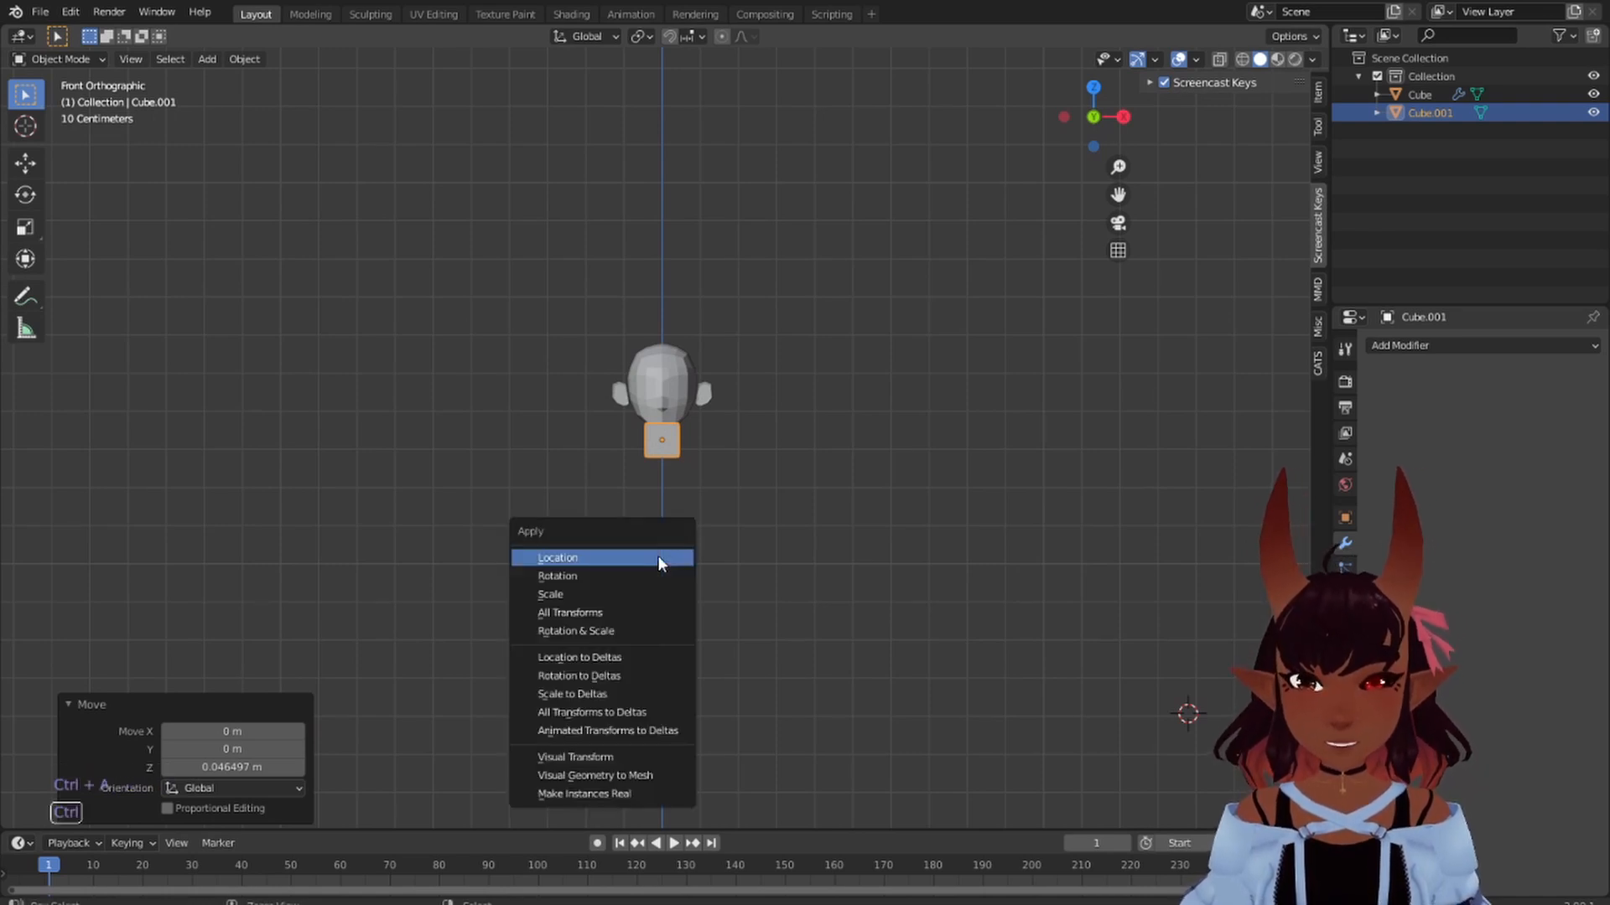
{"action": "left_click", "coordinate": [647, 615]}
- In the Modeling workspace's right side view, move the cube's geometry about 0.072 m along Y to sit beneath the middle of the head
{"action": "scroll", "coordinate": [662, 609], "scroll_direction": "down", "scroll_amount": 5}
{"action": "scroll", "coordinate": [701, 601], "scroll_direction": "up", "scroll_amount": 1}
{"action": "scroll", "coordinate": [702, 601], "scroll_direction": "up", "scroll_amount": 3}
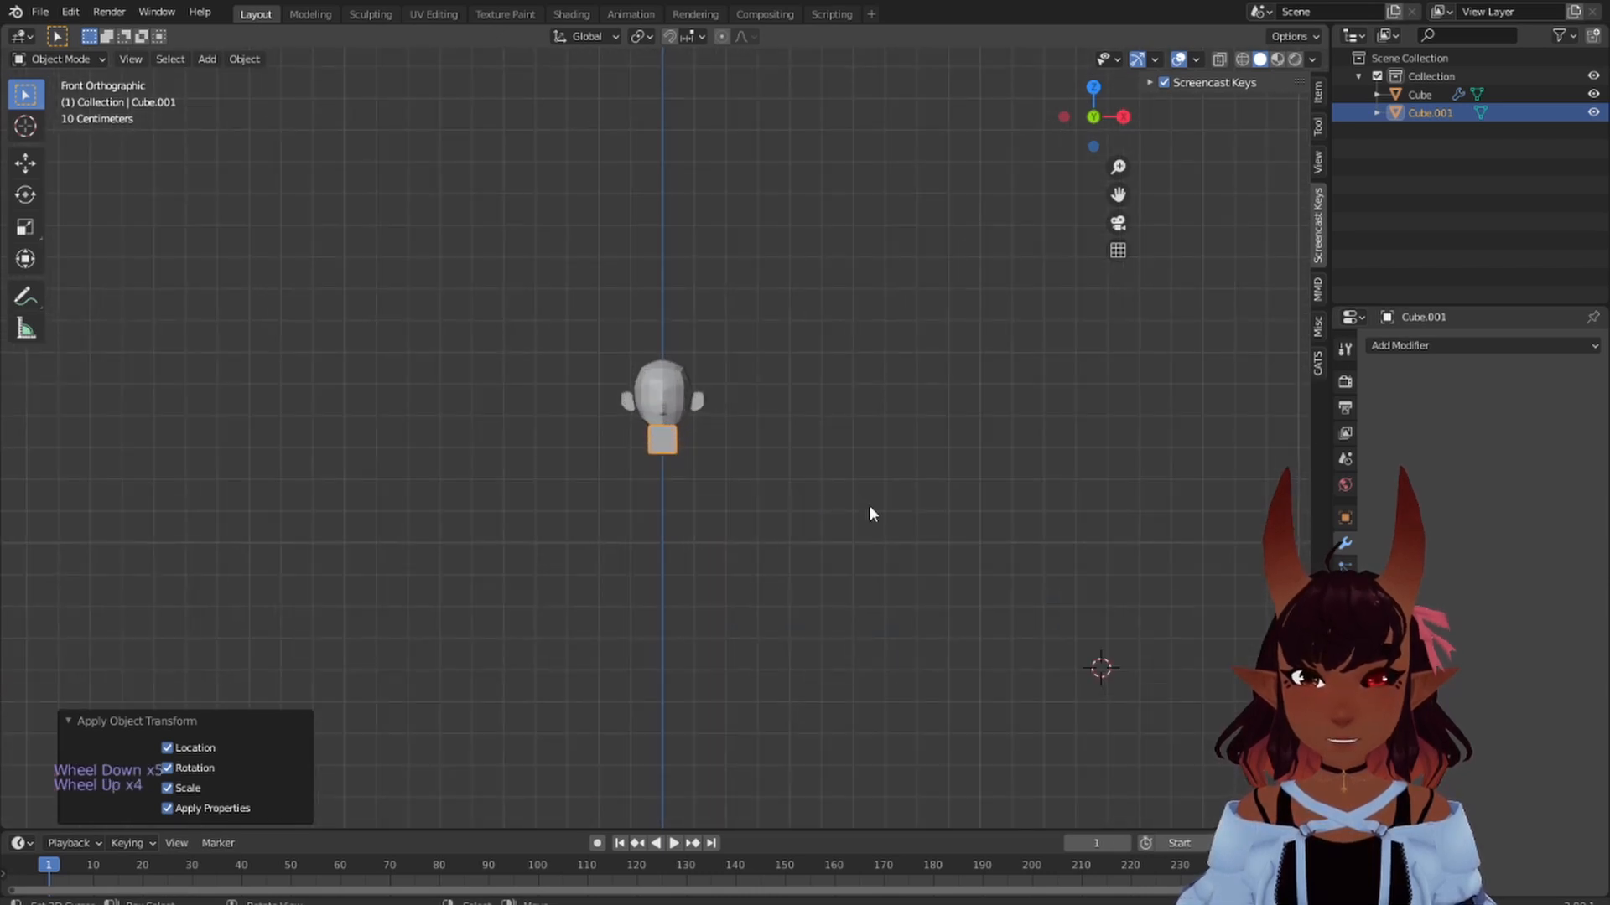
{"action": "middle_click_drag", "start_coordinate": [869, 514], "coordinate": [666, 543]}
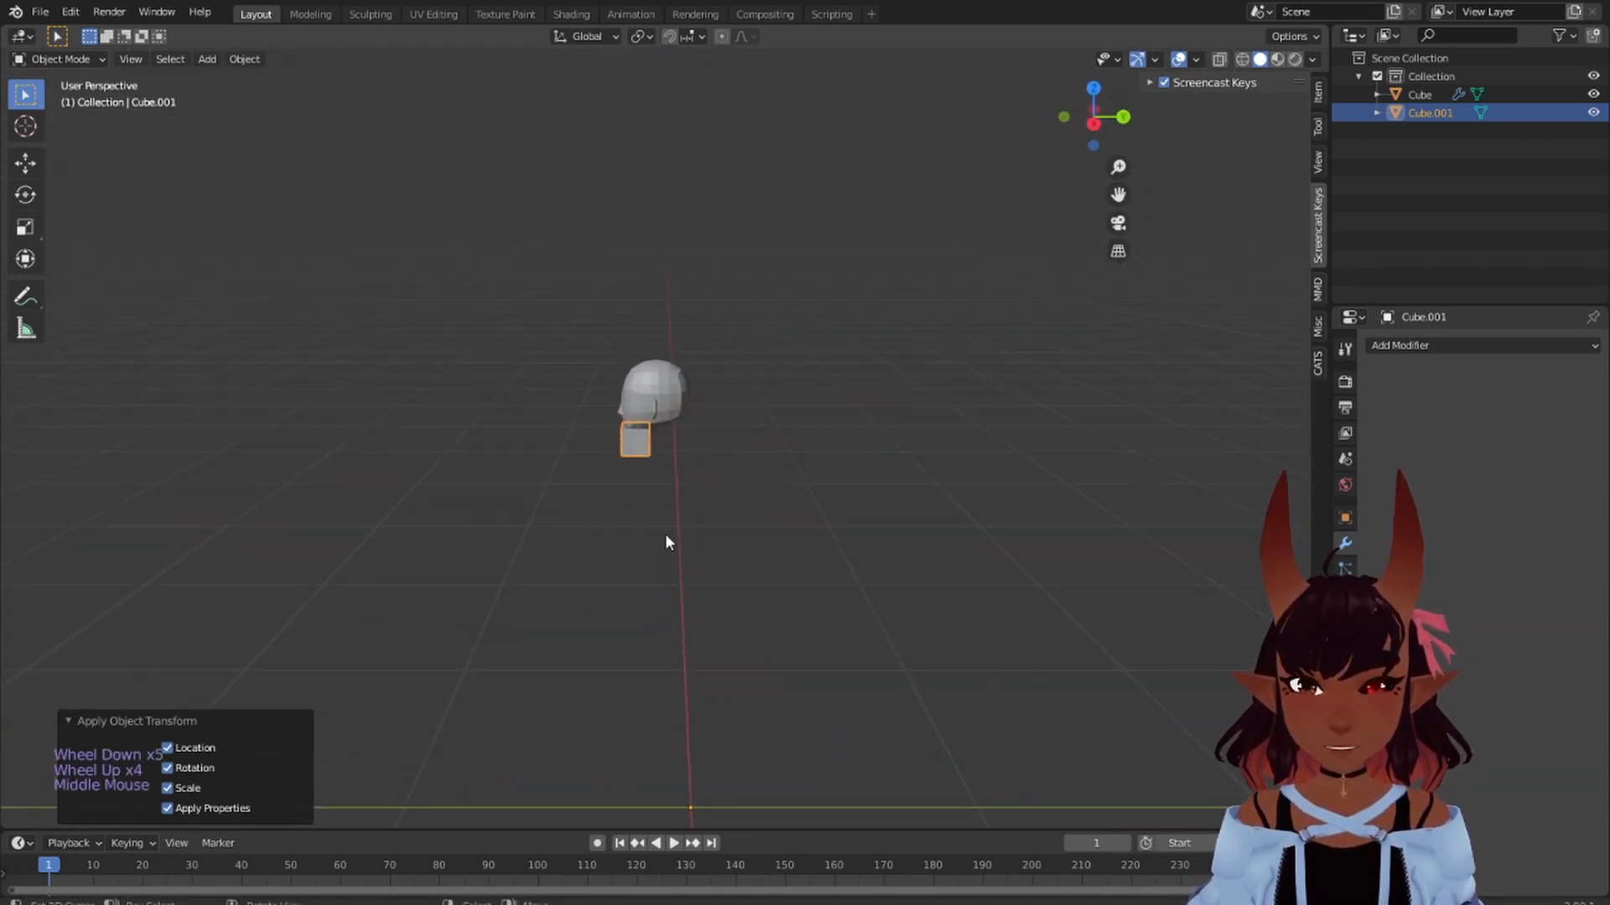
{"action": "left_click", "coordinate": [308, 14]}
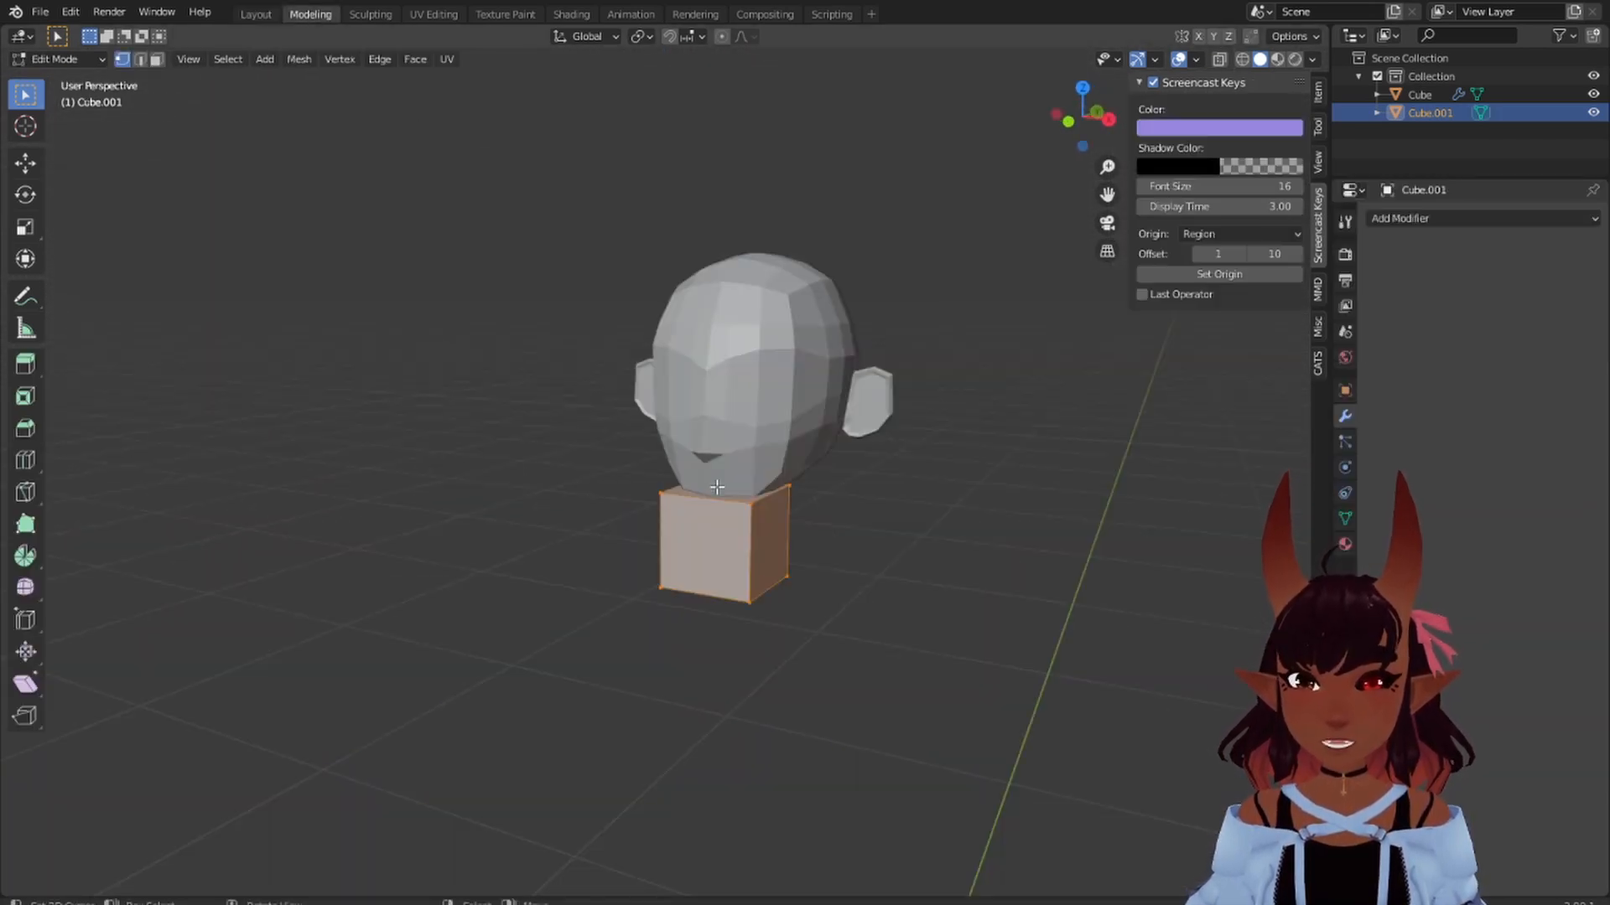
{"action": "key", "text": "KP_3"}
{"action": "scroll", "coordinate": [707, 484], "scroll_direction": "down", "scroll_amount": 5}
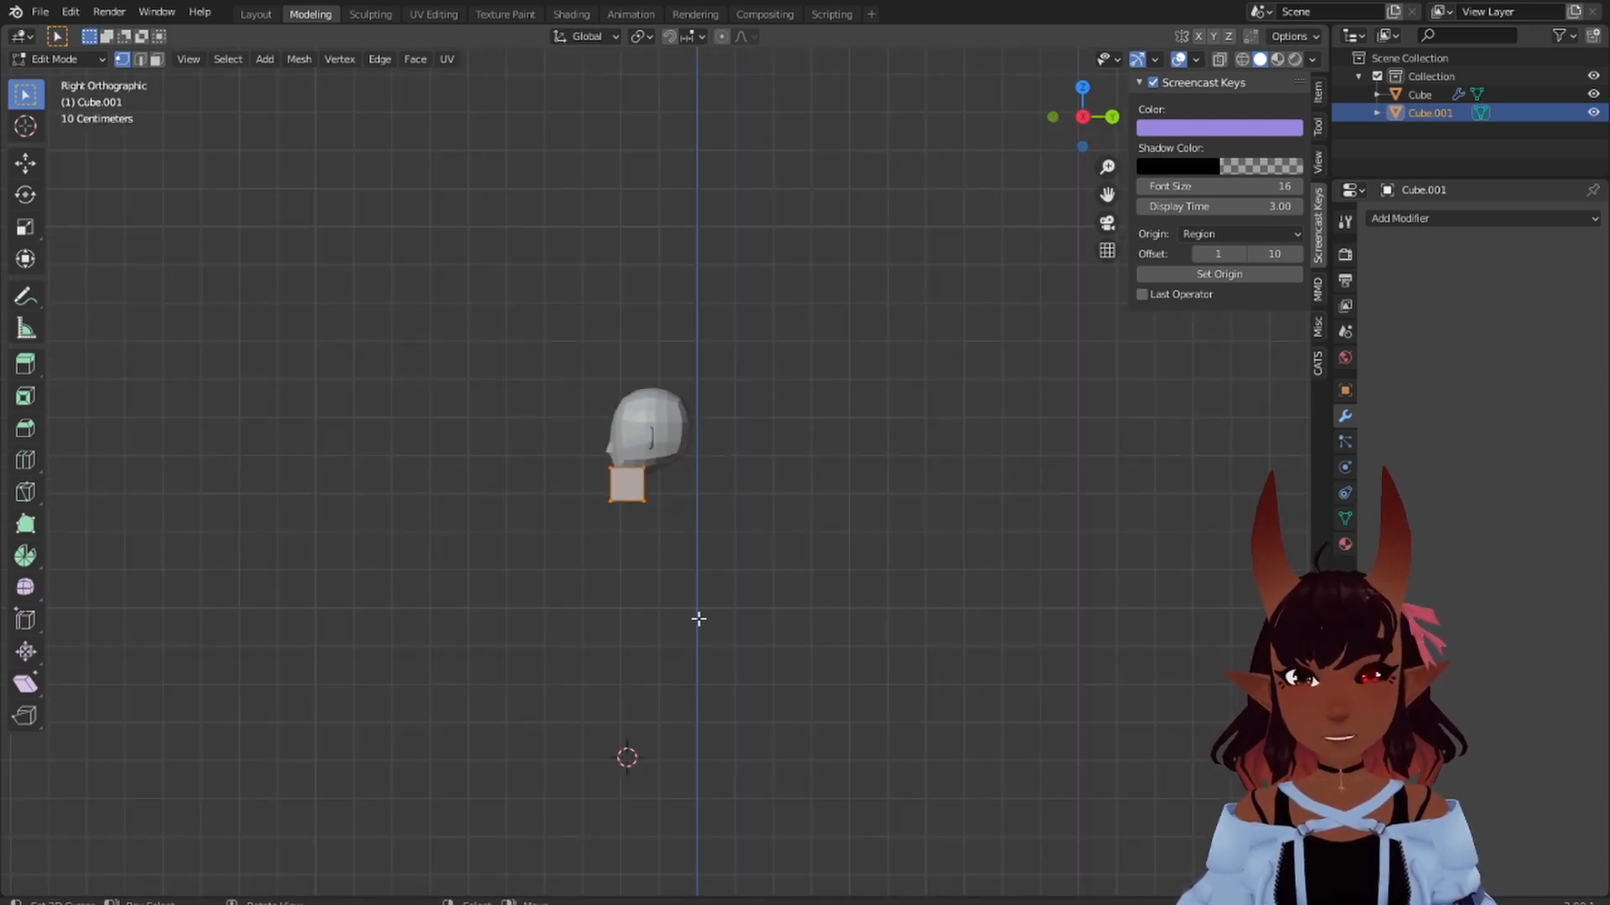
{"action": "scroll", "coordinate": [698, 618], "scroll_direction": "up", "scroll_amount": 2}
{"action": "scroll", "coordinate": [718, 653], "scroll_direction": "down", "scroll_amount": 4}
{"action": "middle_click_drag", "start_coordinate": [729, 676], "coordinate": [684, 466], "text": "shift"}
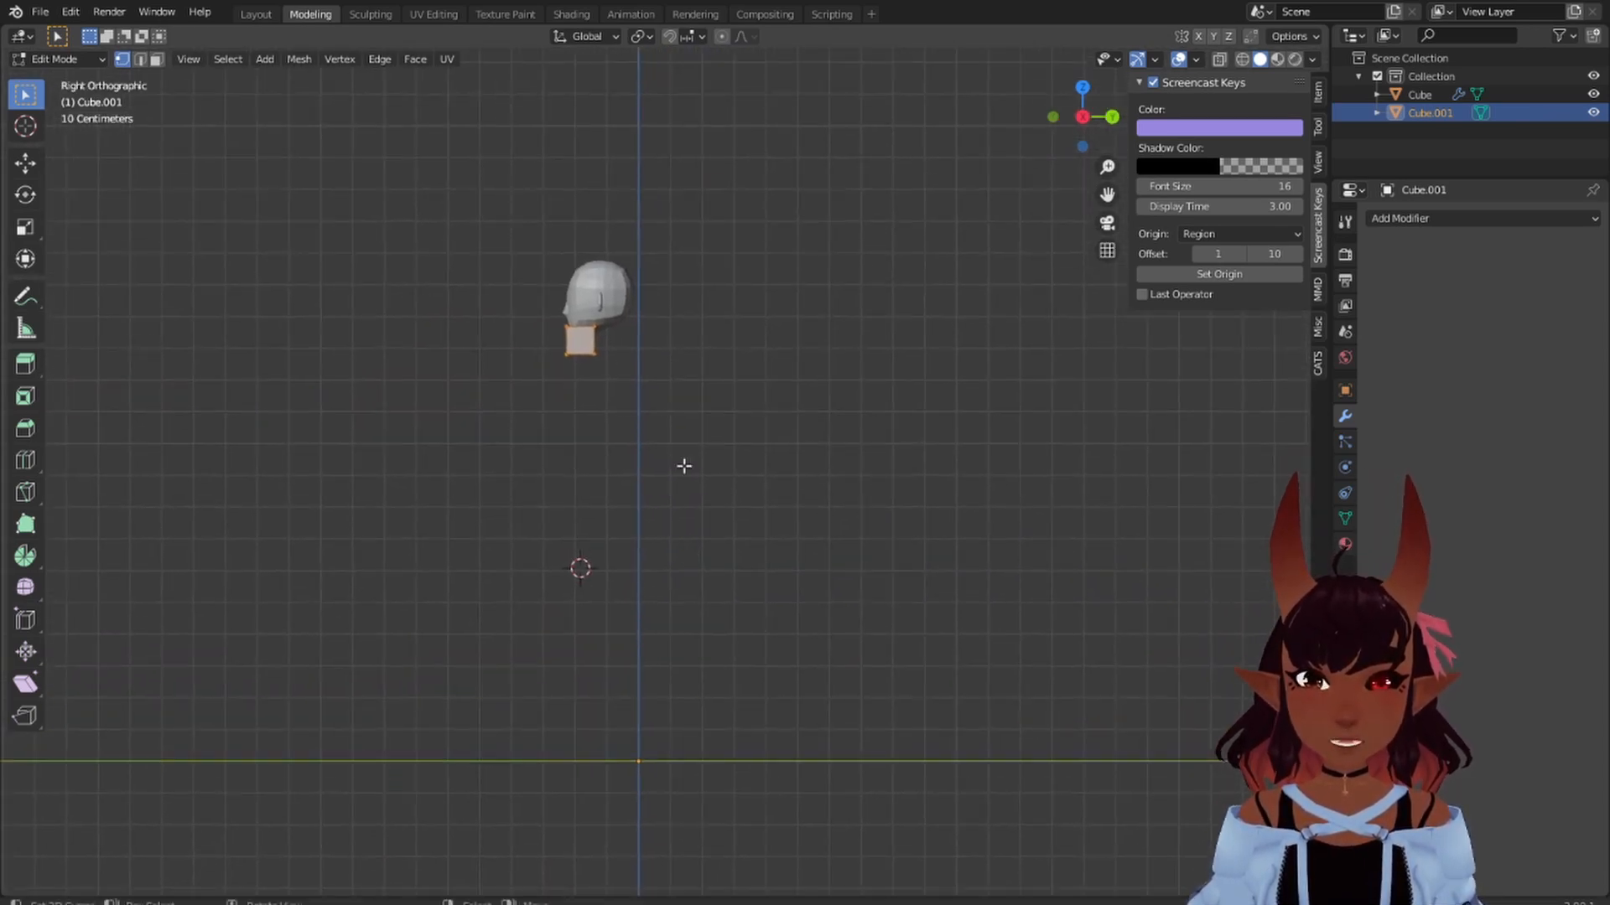
{"action": "key", "text": "g"}
{"action": "key", "text": "y"}
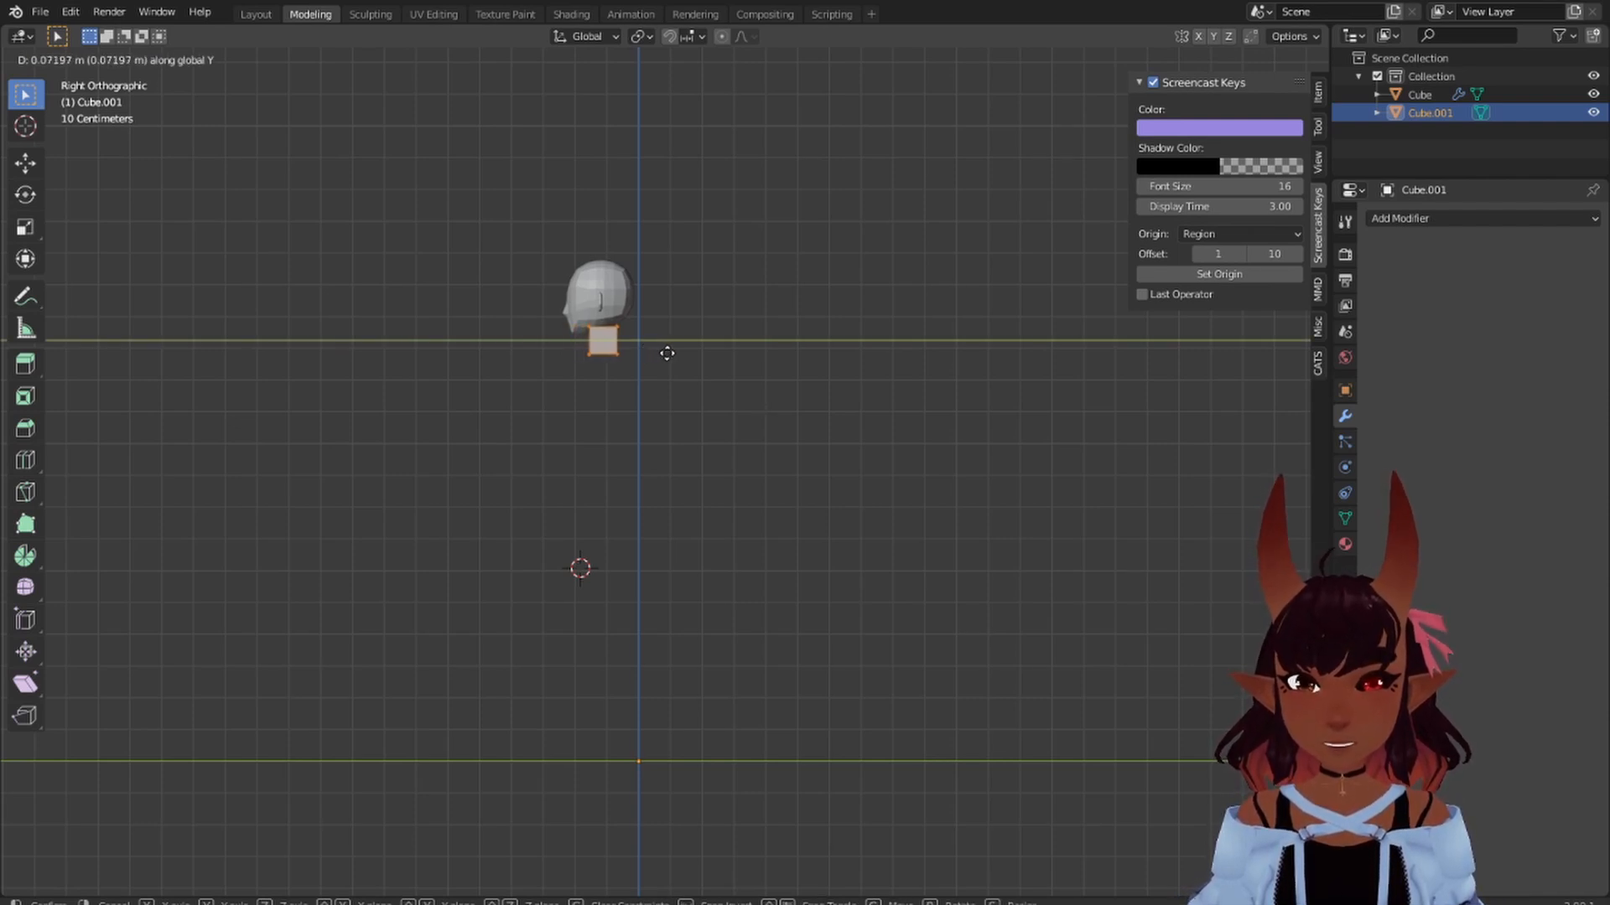
{"action": "left_click", "coordinate": [666, 353]}
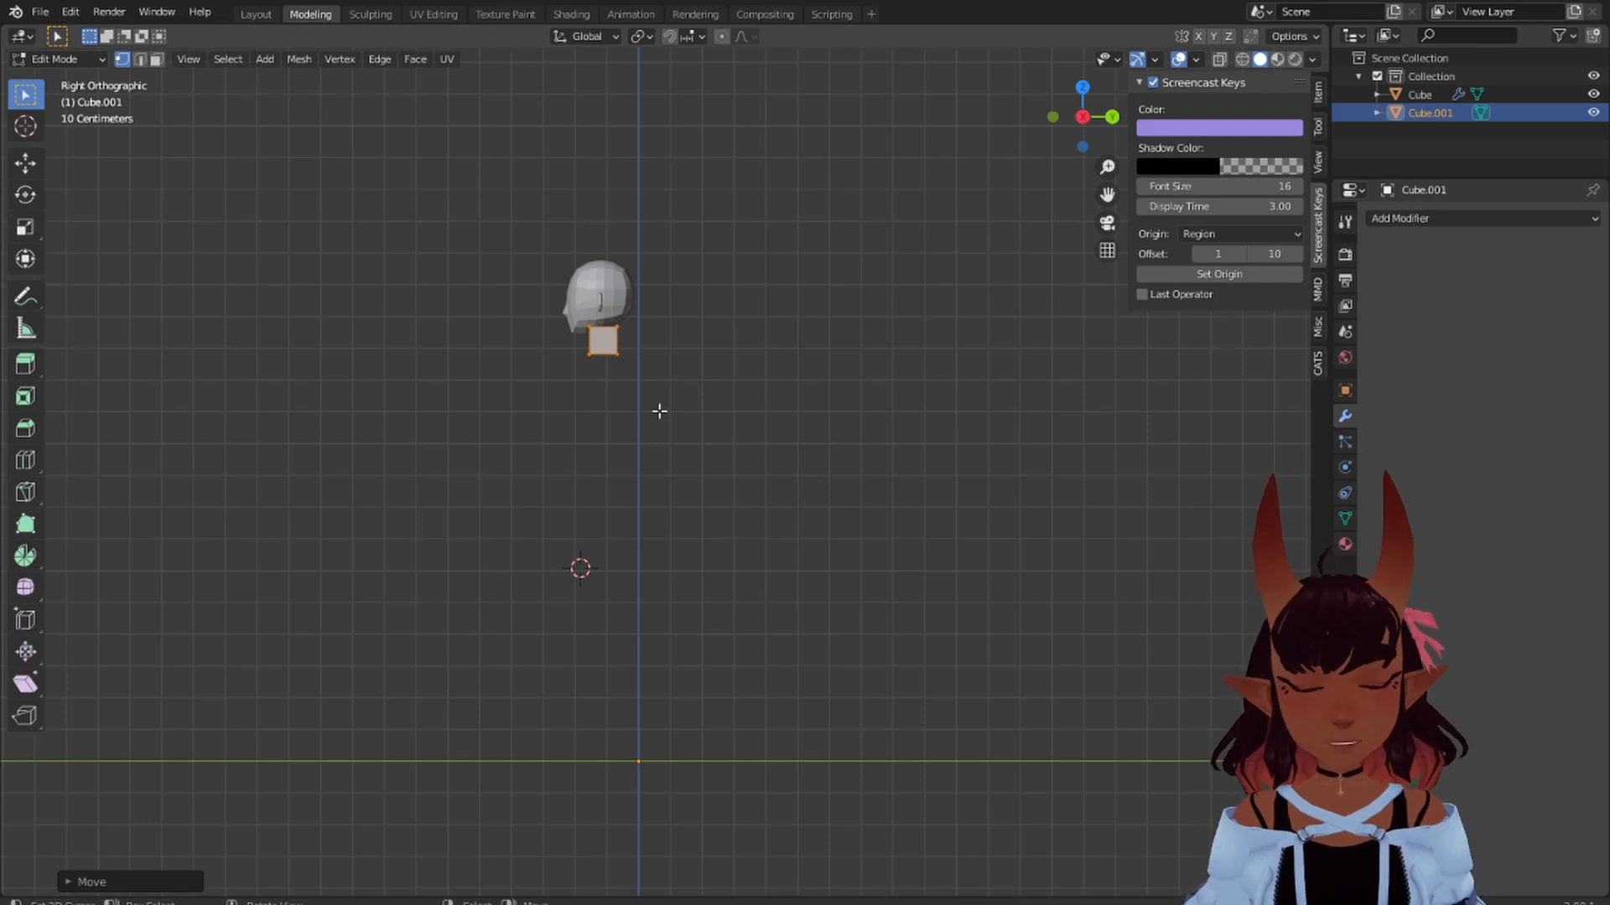
- Return to the Layout workspace in Object Mode and bring the head and cube into a close front perspective
{"action": "key", "text": "KP_1"}
{"action": "left_click", "coordinate": [255, 14]}
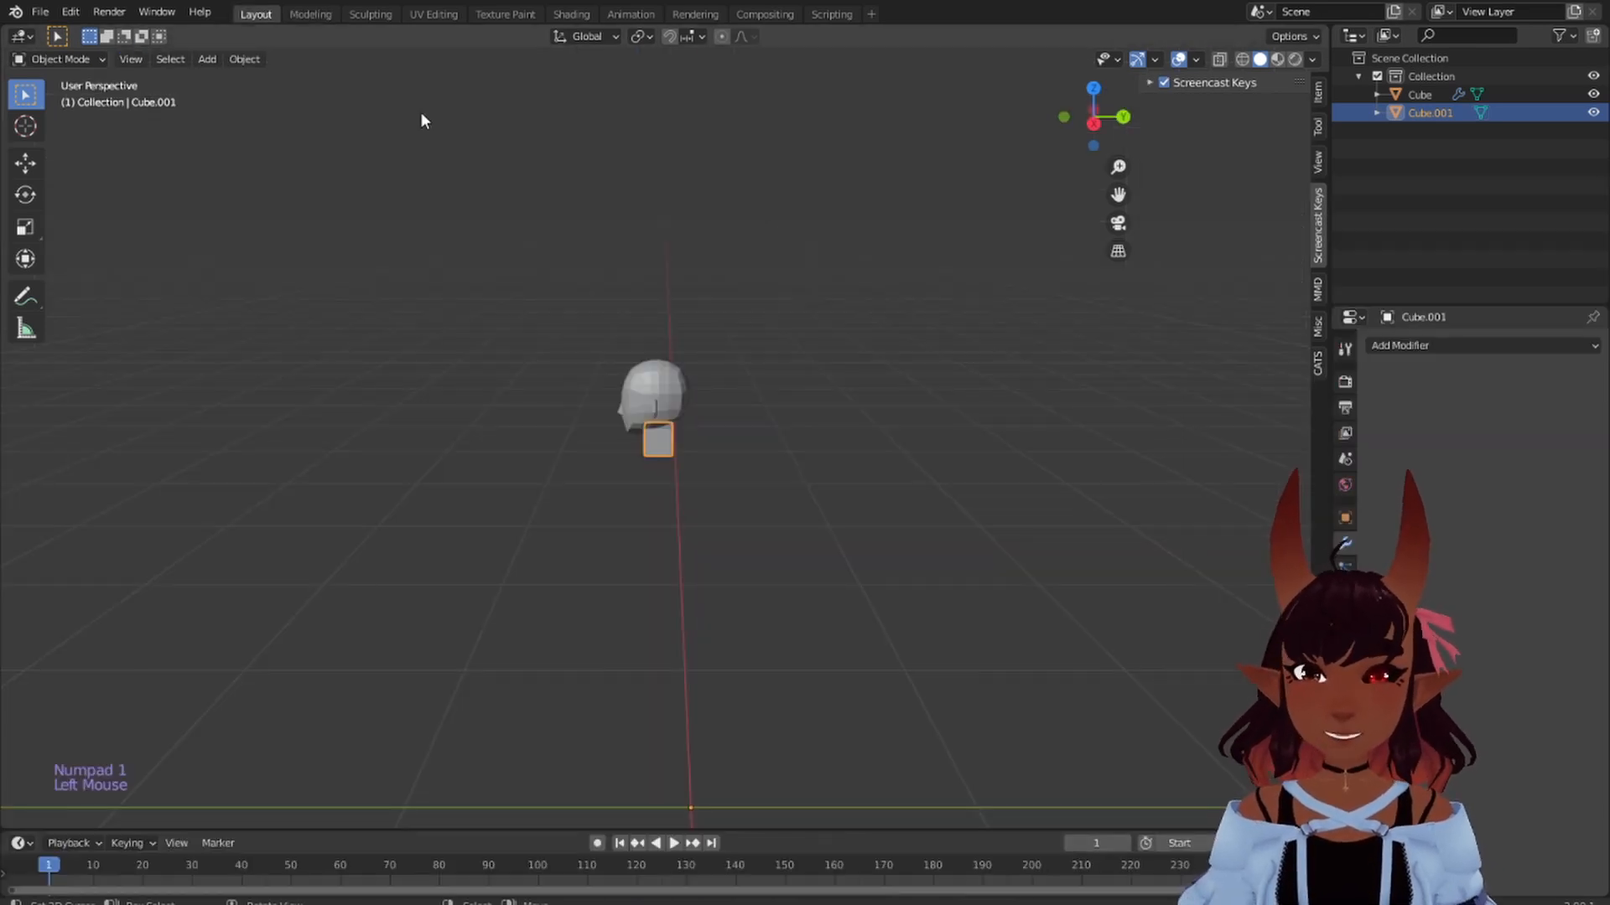
{"action": "scroll", "coordinate": [476, 367], "scroll_direction": "down", "scroll_amount": 3}
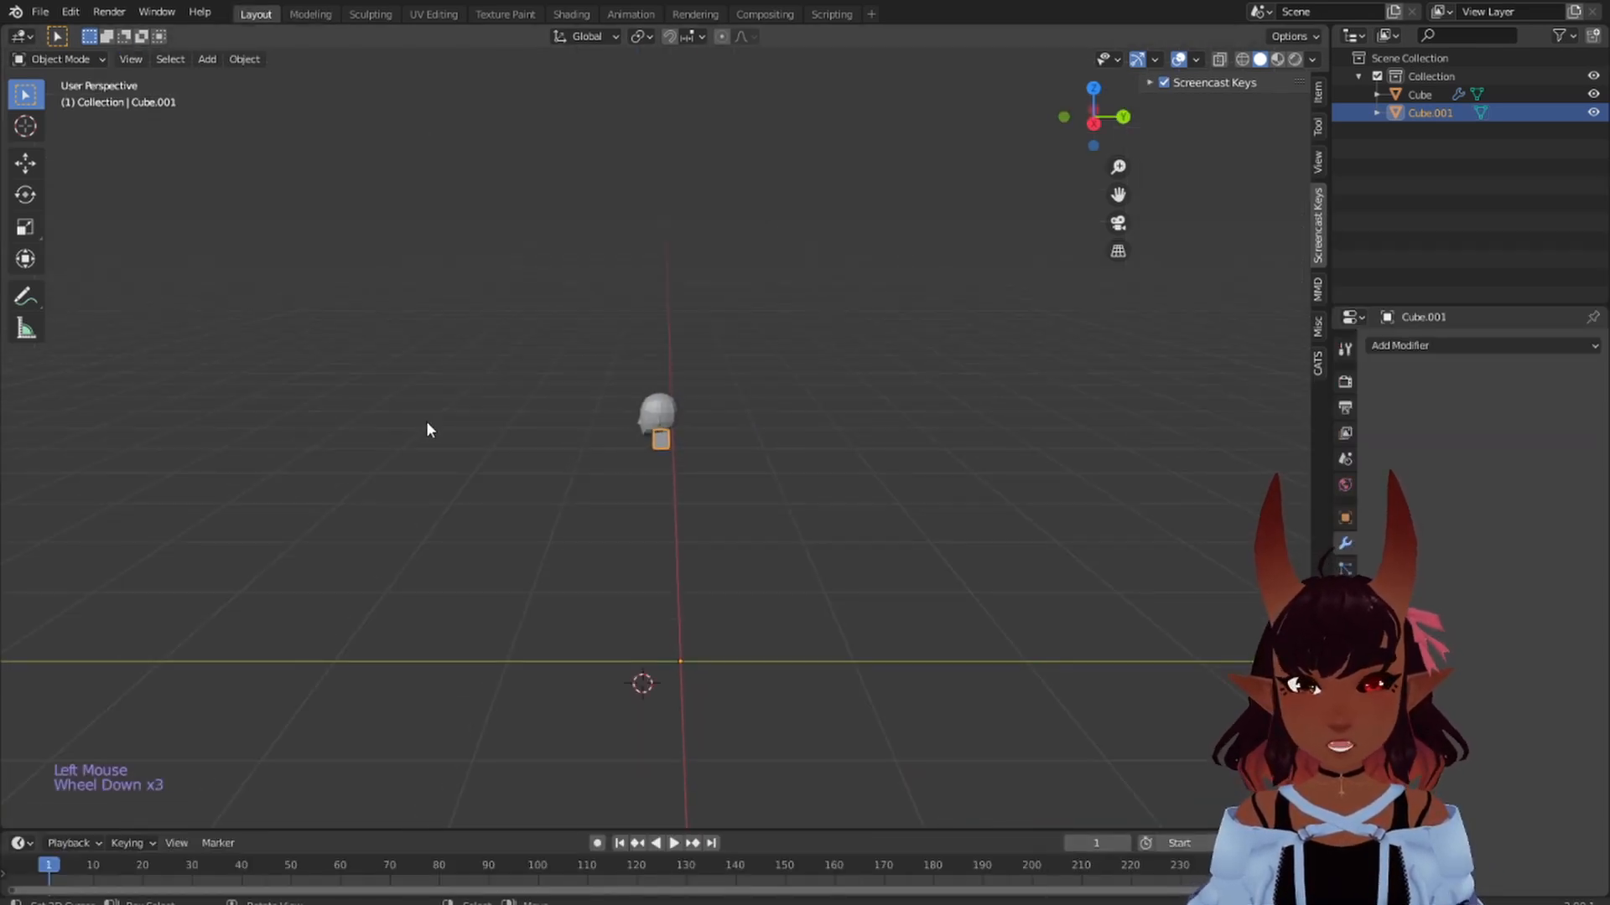
{"action": "middle_click_drag", "start_coordinate": [427, 429], "coordinate": [614, 481]}
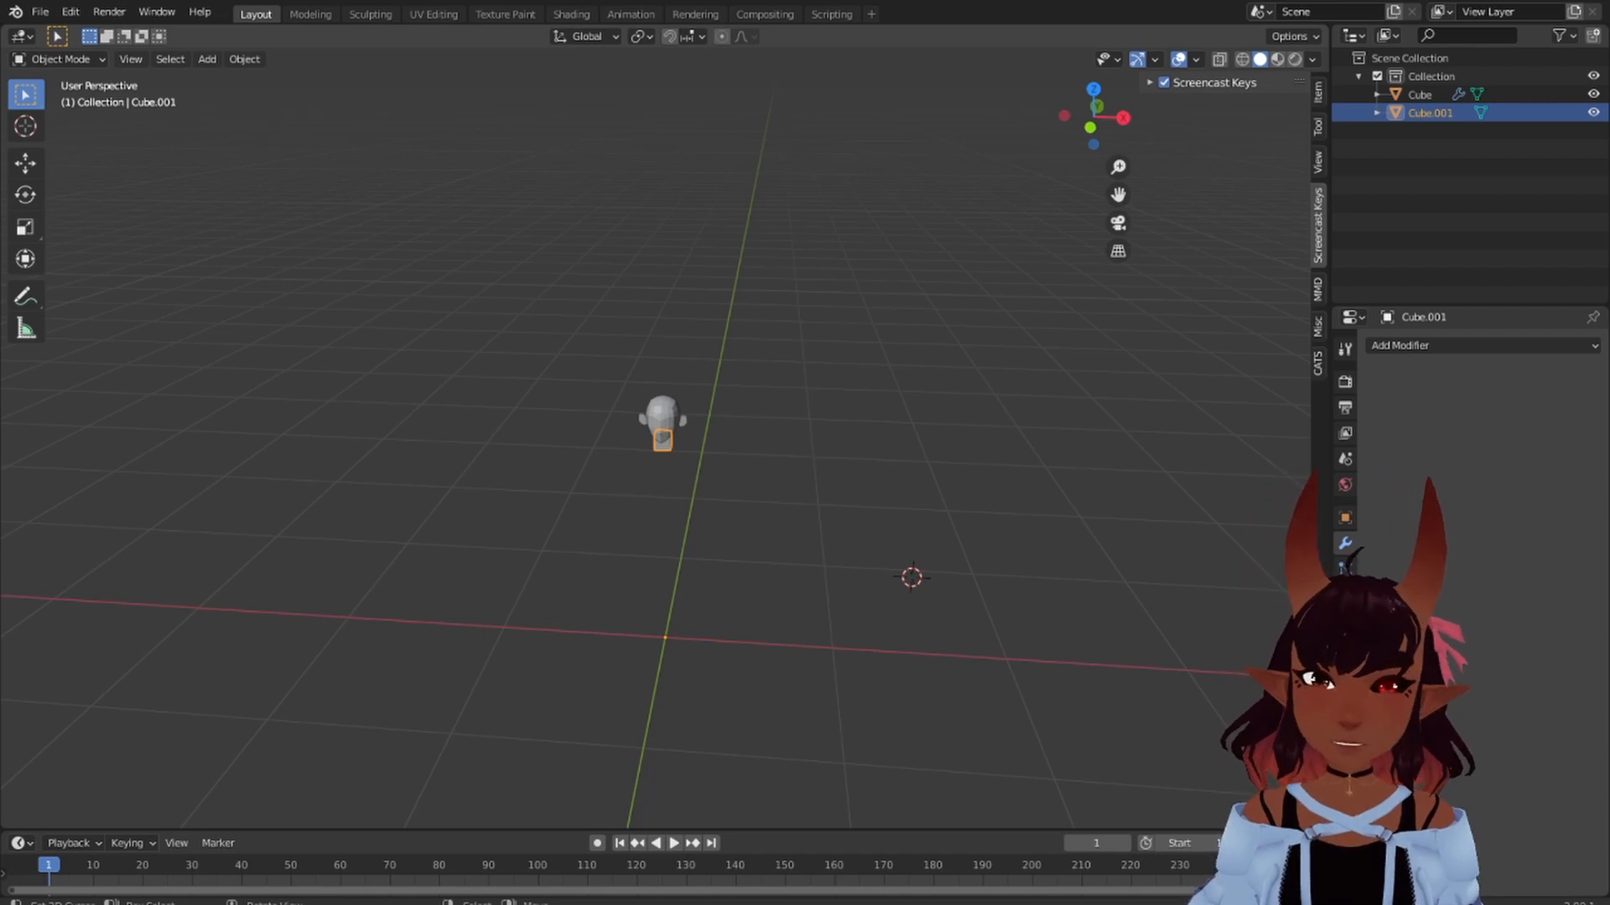
{"action": "left_click", "coordinate": [737, 331]}
{"action": "scroll", "coordinate": [706, 335], "scroll_direction": "up", "scroll_amount": 7}
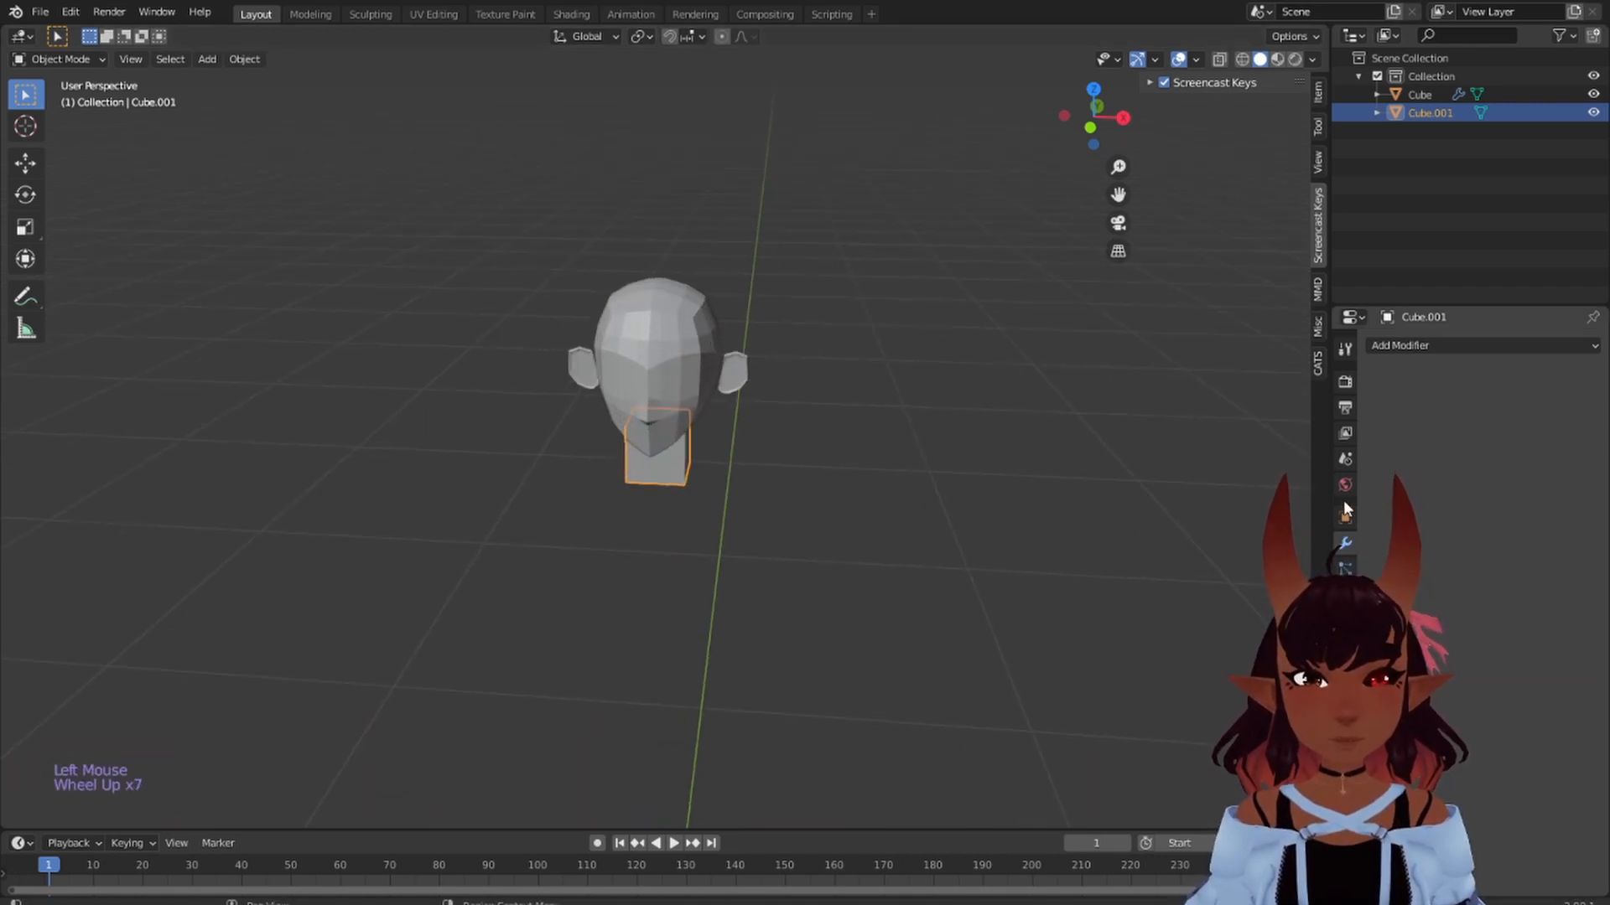
- Add a Subdivision Surface modifier to the cube under the head and set its viewport level to 2
{"action": "left_click", "coordinate": [1388, 345]}
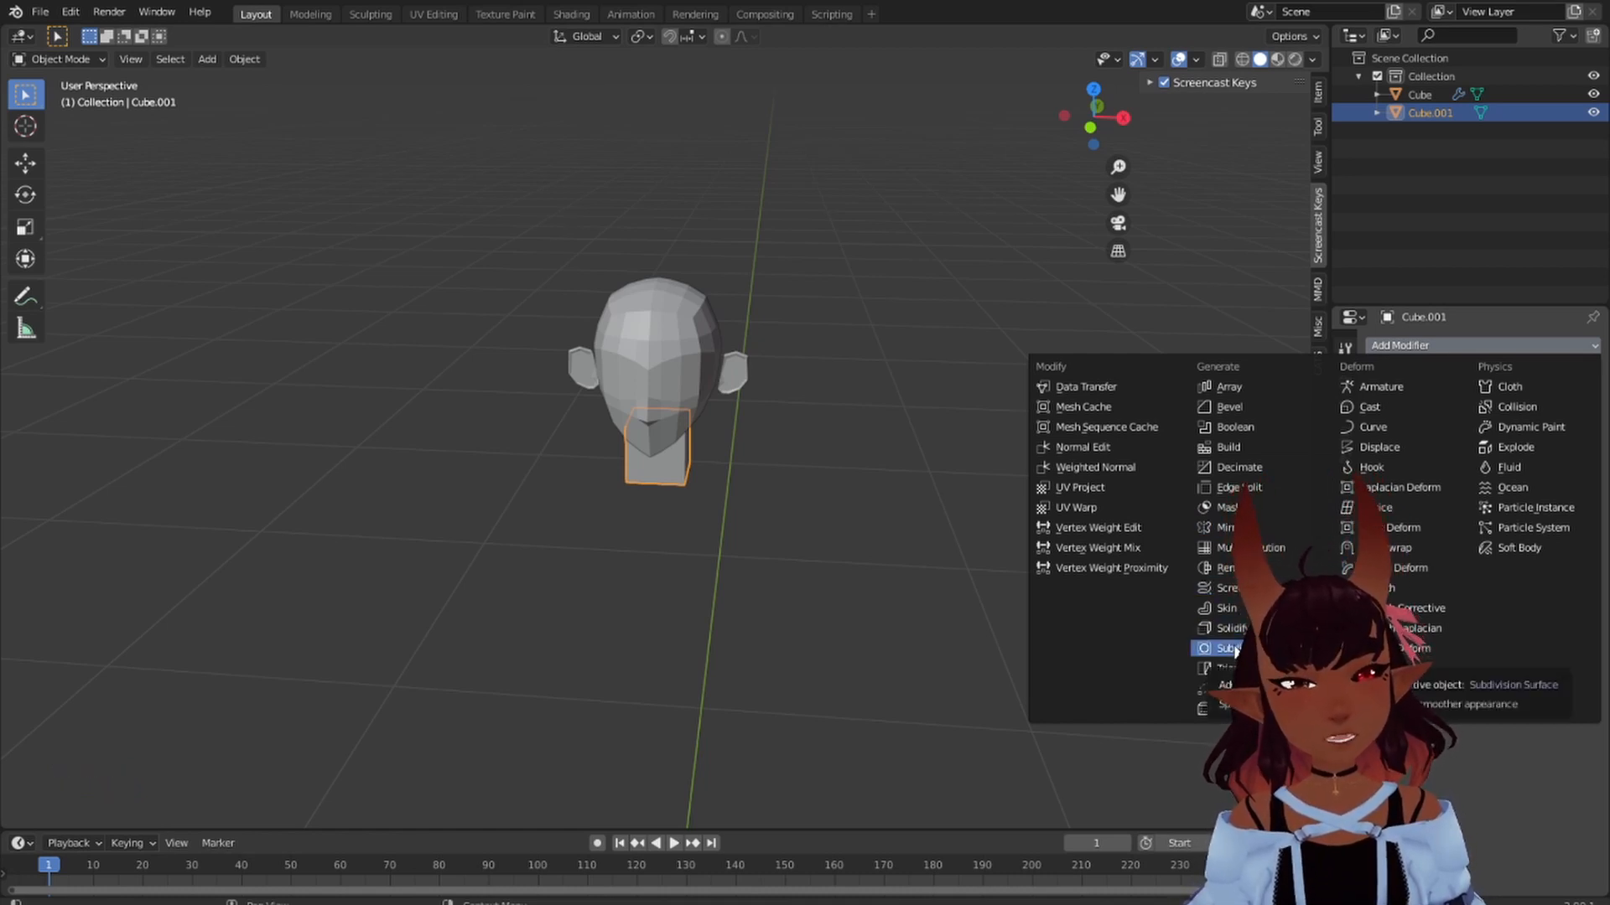
{"action": "left_click", "coordinate": [1232, 648]}
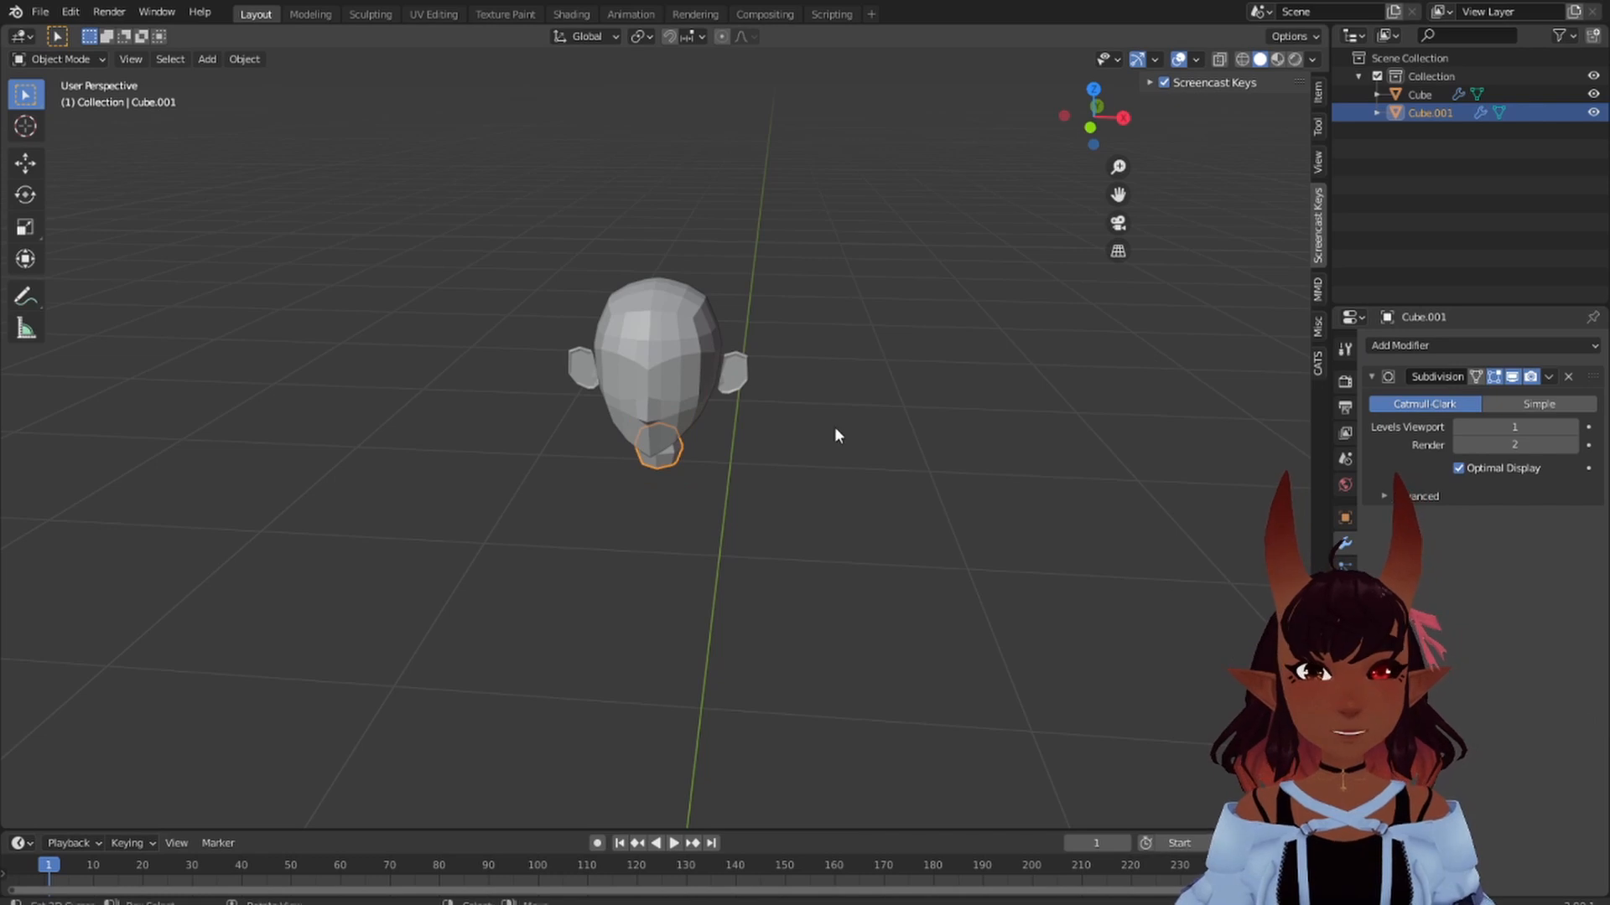
{"action": "scroll", "coordinate": [836, 434], "scroll_direction": "up", "scroll_amount": 4}
{"action": "mouse_move", "coordinate": [848, 475]}
{"action": "middle_mouse_down"}
{"action": "mouse_move", "coordinate": [852, 492]}
{"action": "mouse_move", "coordinate": [838, 453]}
{"action": "middle_mouse_up"}
{"action": "scroll", "coordinate": [1082, 384], "scroll_direction": "up", "scroll_amount": 1}
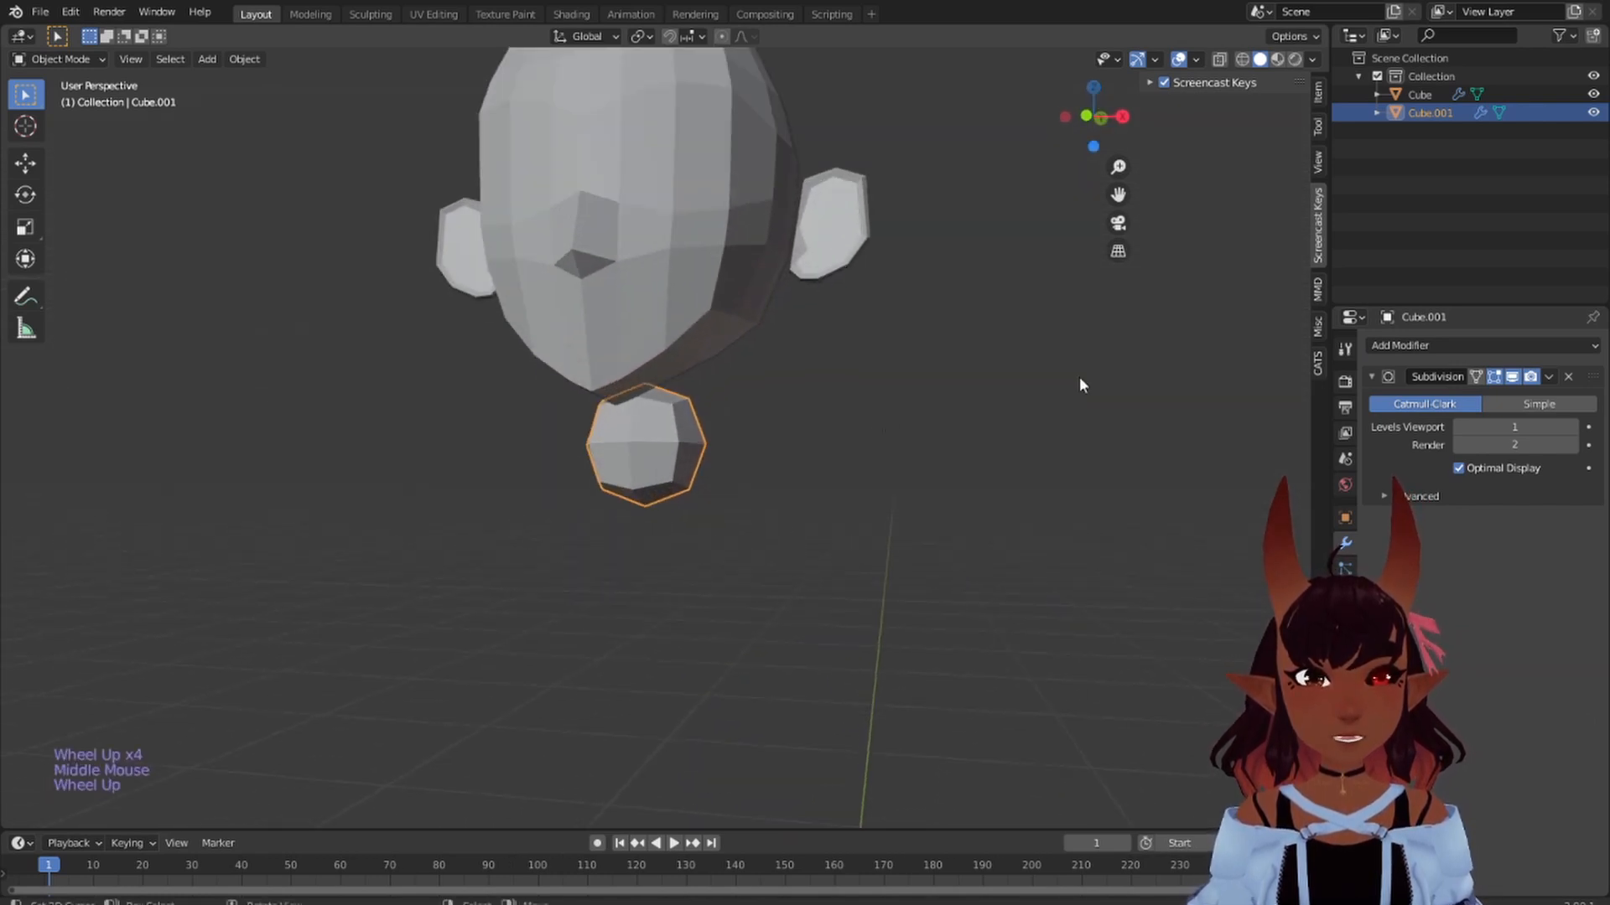
{"action": "left_click", "coordinate": [1576, 431]}
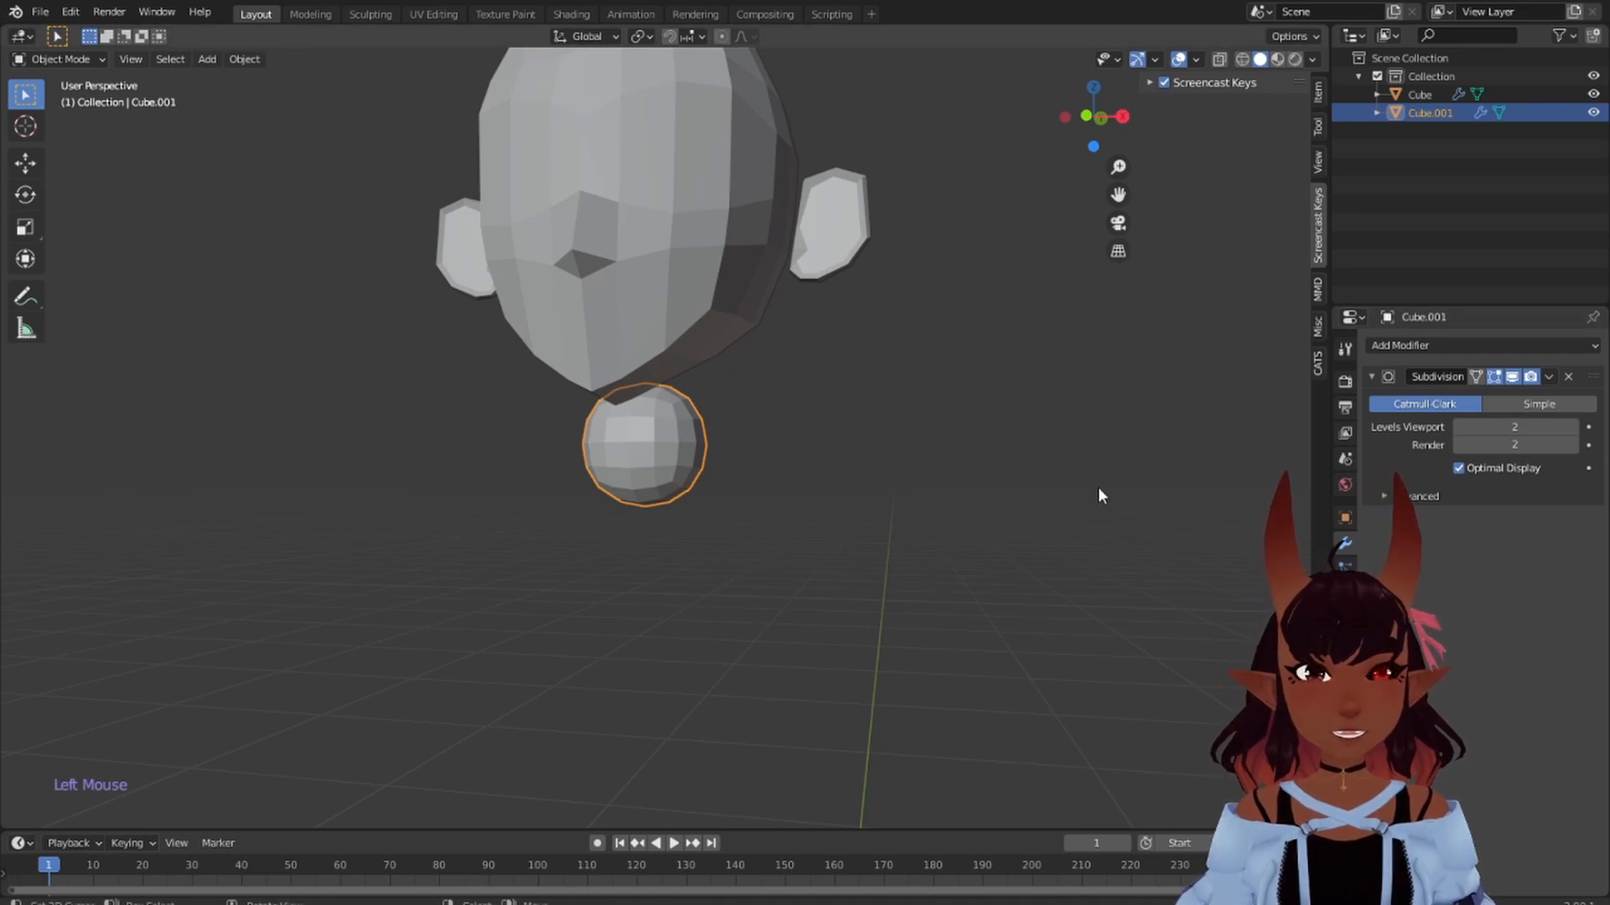
- Apply the Subdivision Surface modifier to the rounded neck piece
{"action": "middle_click_drag", "start_coordinate": [1098, 488], "coordinate": [1029, 497]}
{"action": "scroll", "coordinate": [891, 536], "scroll_direction": "down", "scroll_amount": 4}
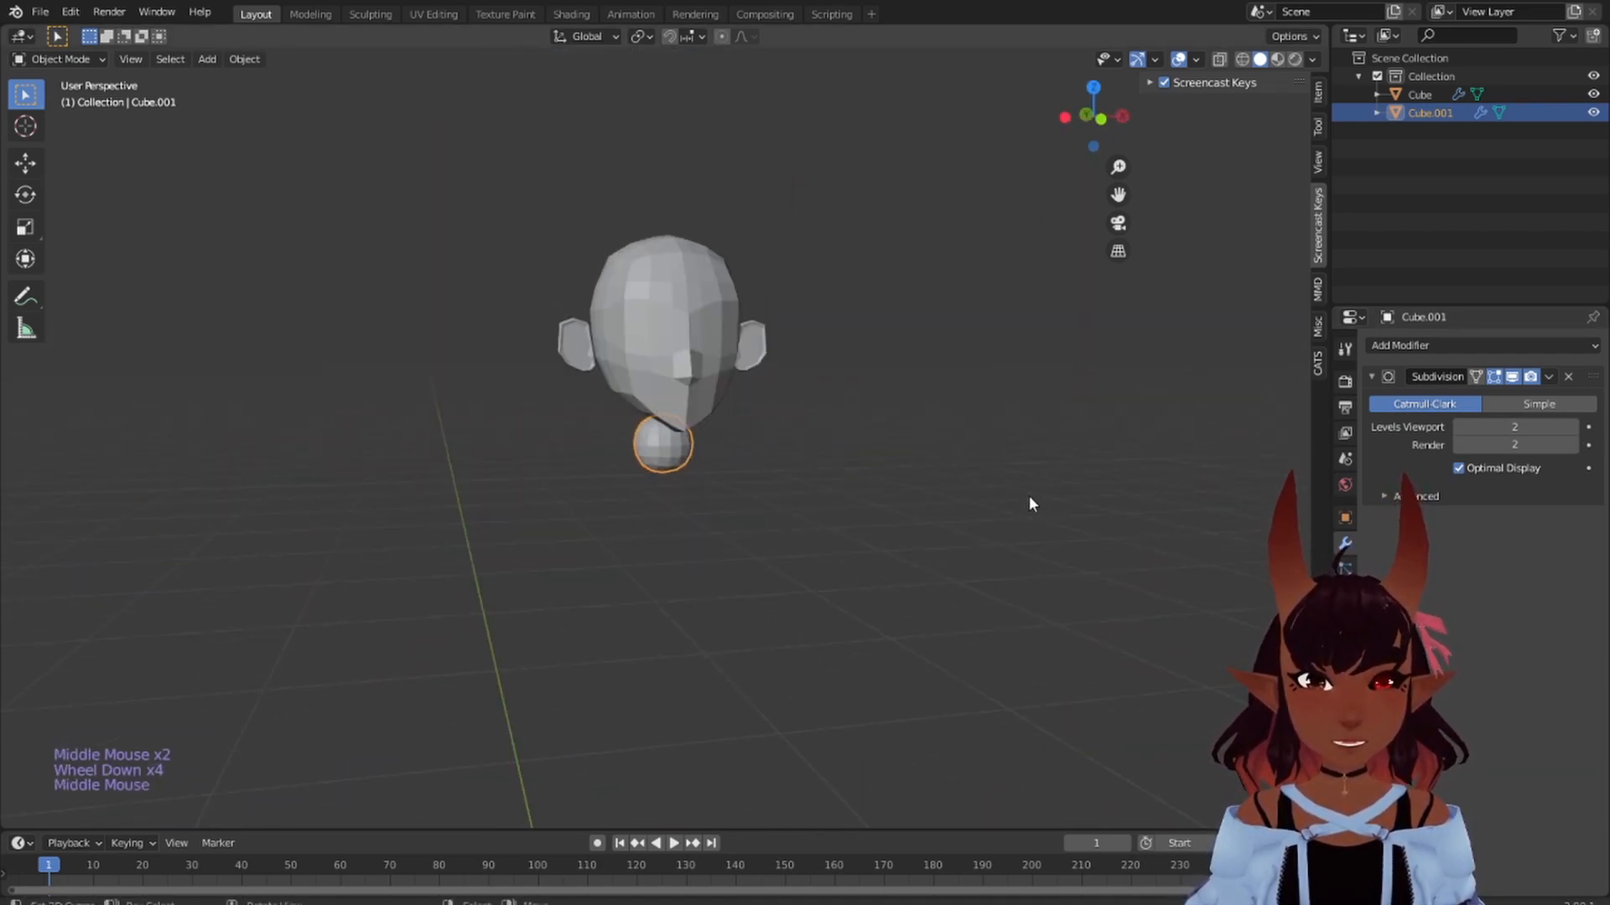
{"action": "key", "text": "KP_1"}
{"action": "scroll", "coordinate": [839, 459], "scroll_direction": "down", "scroll_amount": 5}
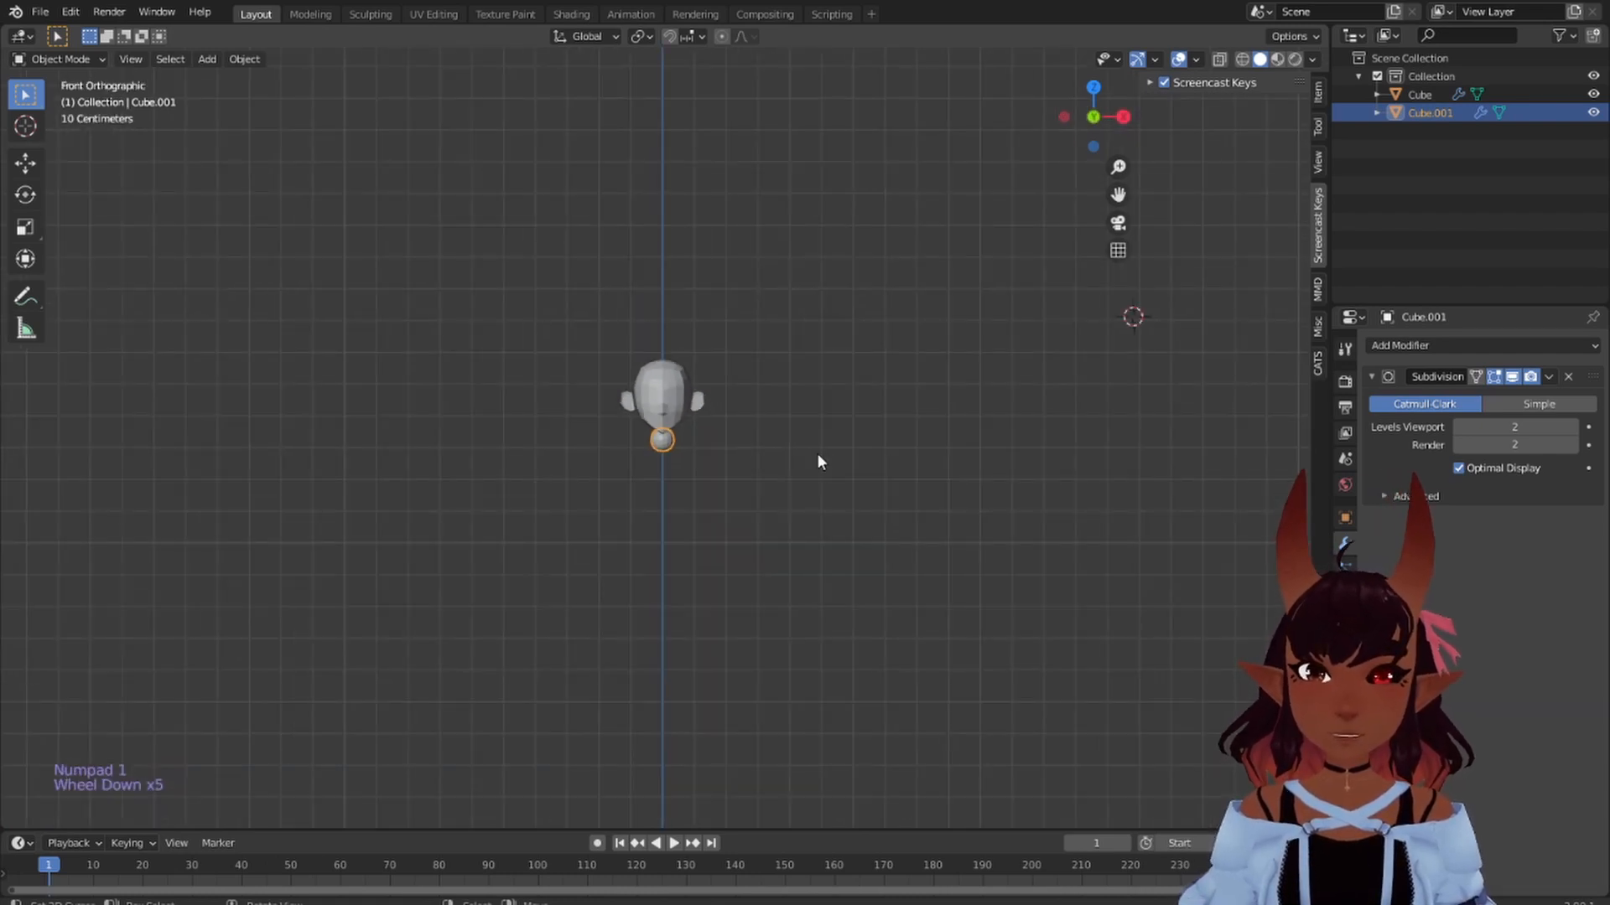
{"action": "scroll", "coordinate": [805, 463], "scroll_direction": "down", "scroll_amount": 5}
{"action": "scroll", "coordinate": [801, 466], "scroll_direction": "up", "scroll_amount": 13}
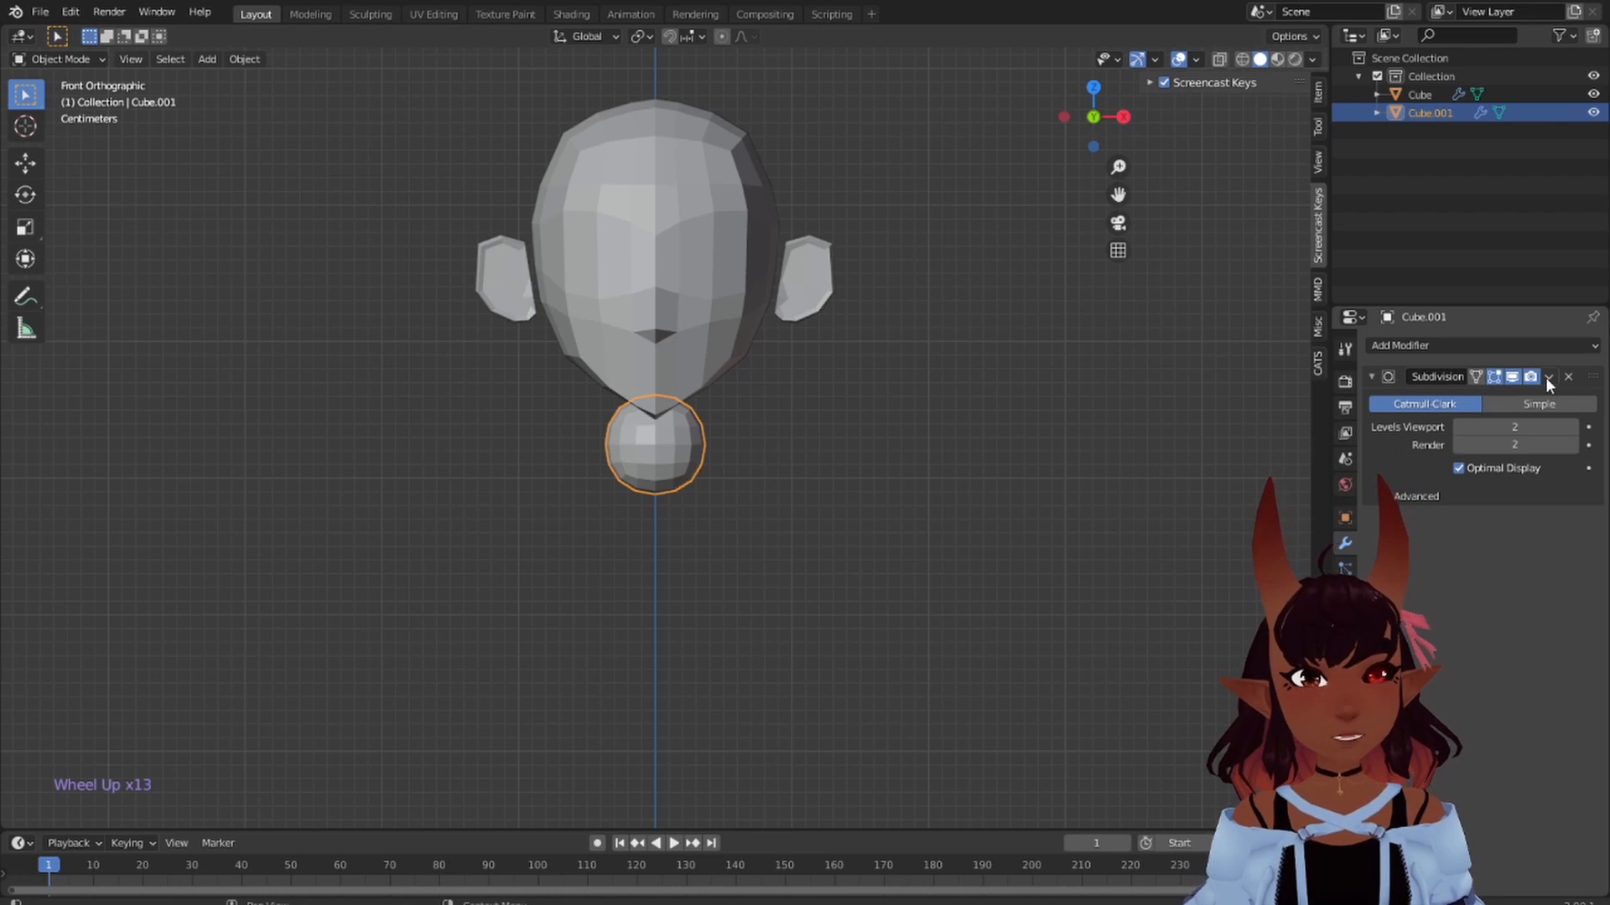
{"action": "left_click_drag", "start_coordinate": [1548, 379], "coordinate": [1474, 403]}
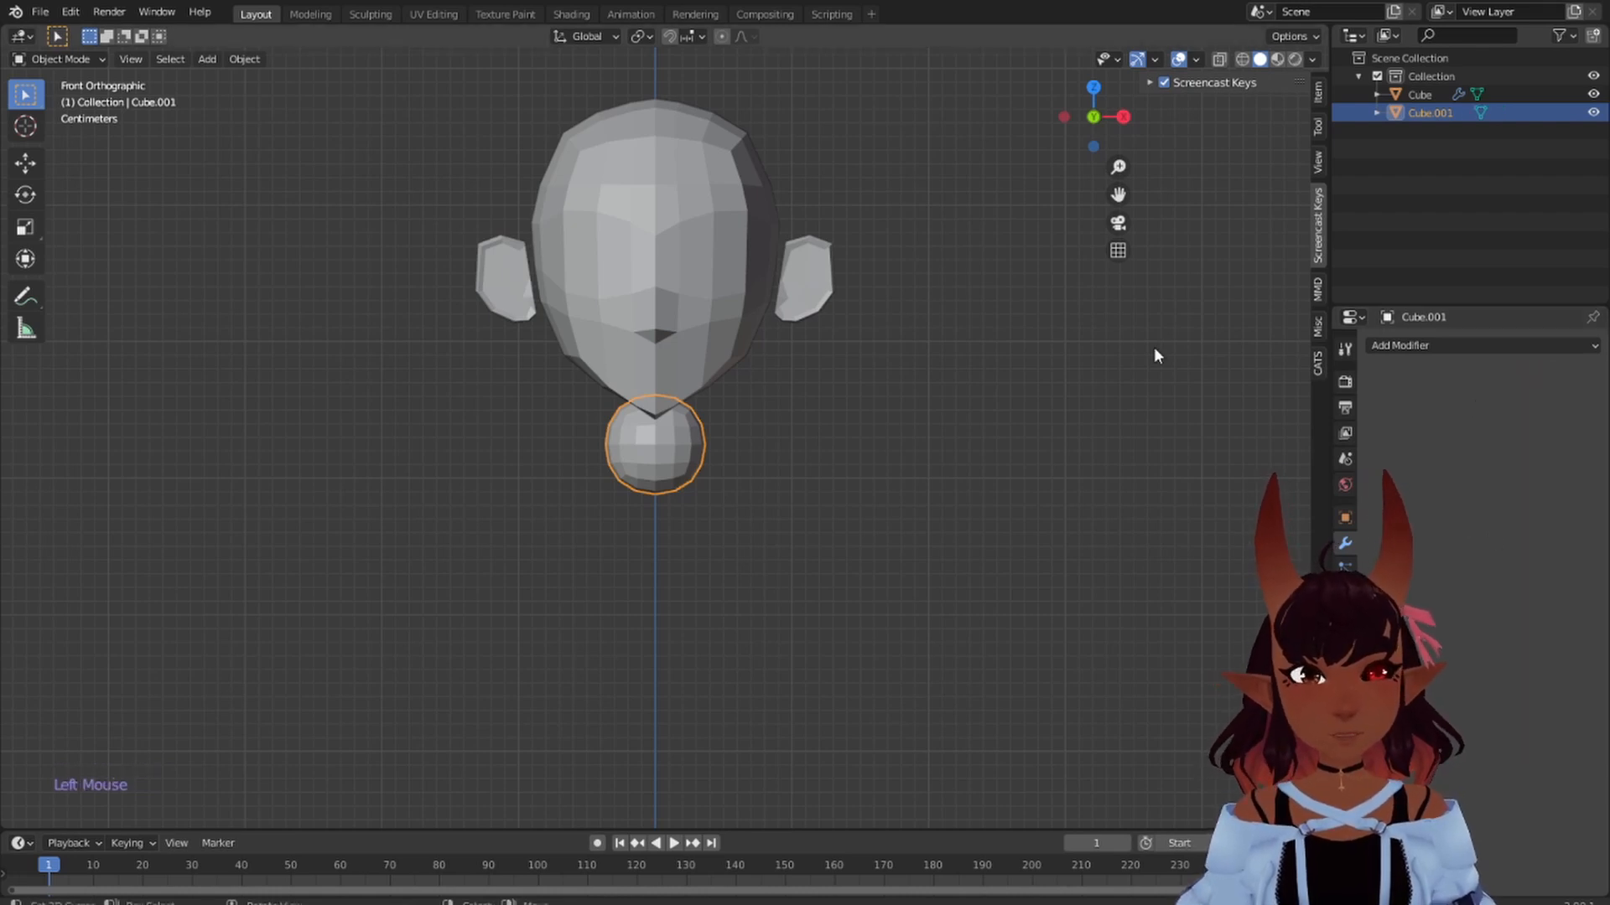
- Enter Edit Mode on the neck sphere and turn on X-ray display
{"action": "left_click", "coordinate": [89, 58]}
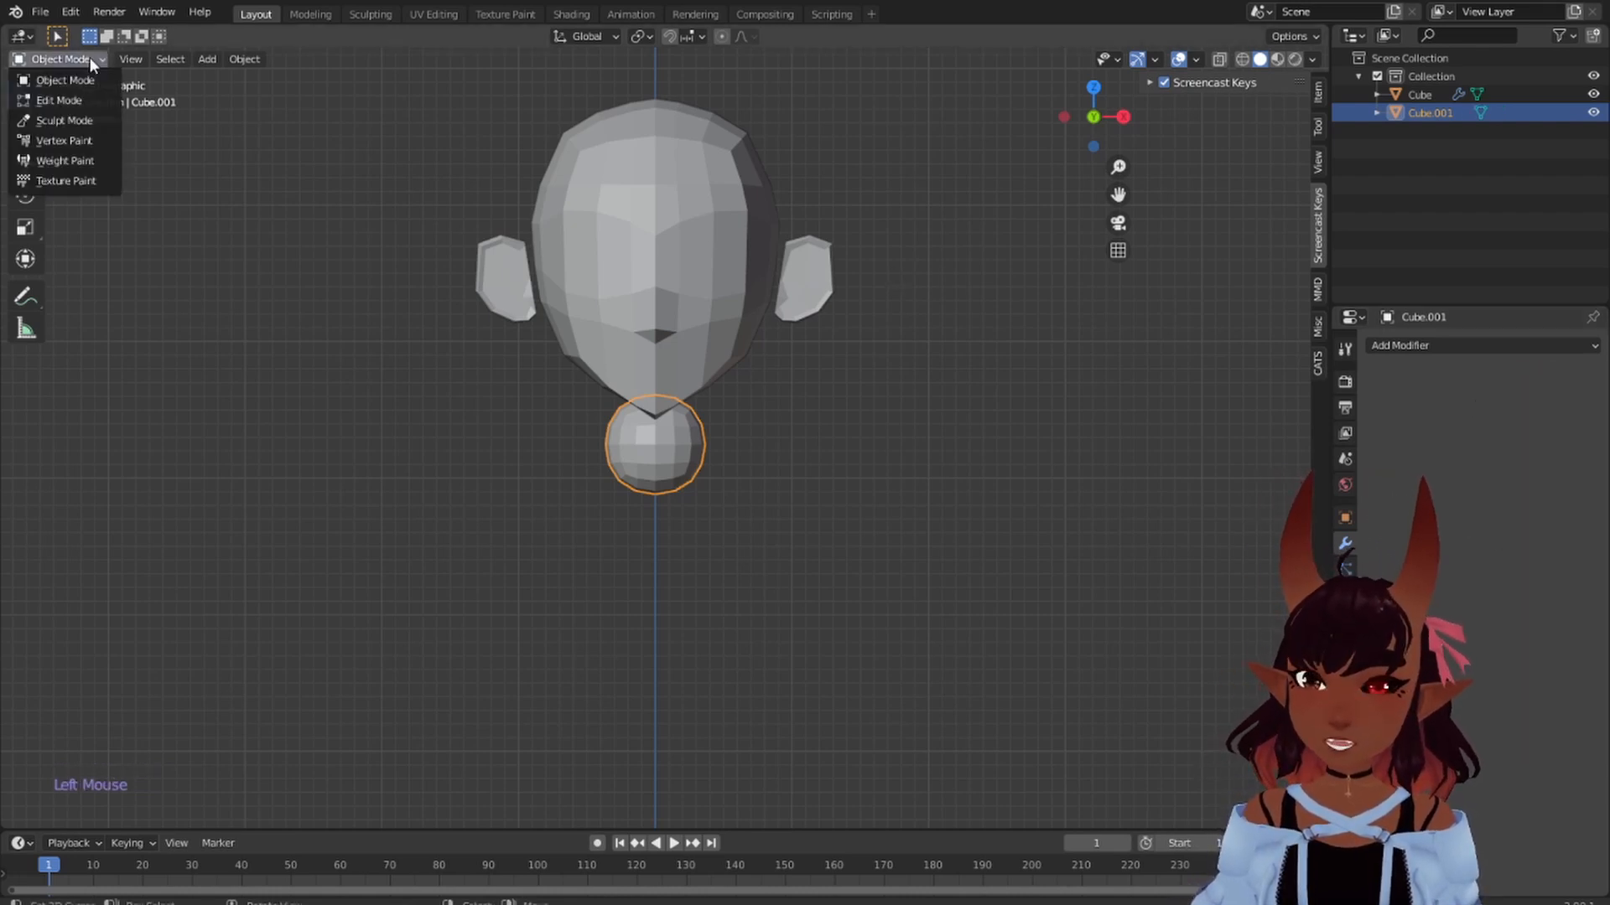
{"action": "left_click", "coordinate": [87, 99]}
{"action": "scroll", "coordinate": [663, 494], "scroll_direction": "up", "scroll_amount": 3}
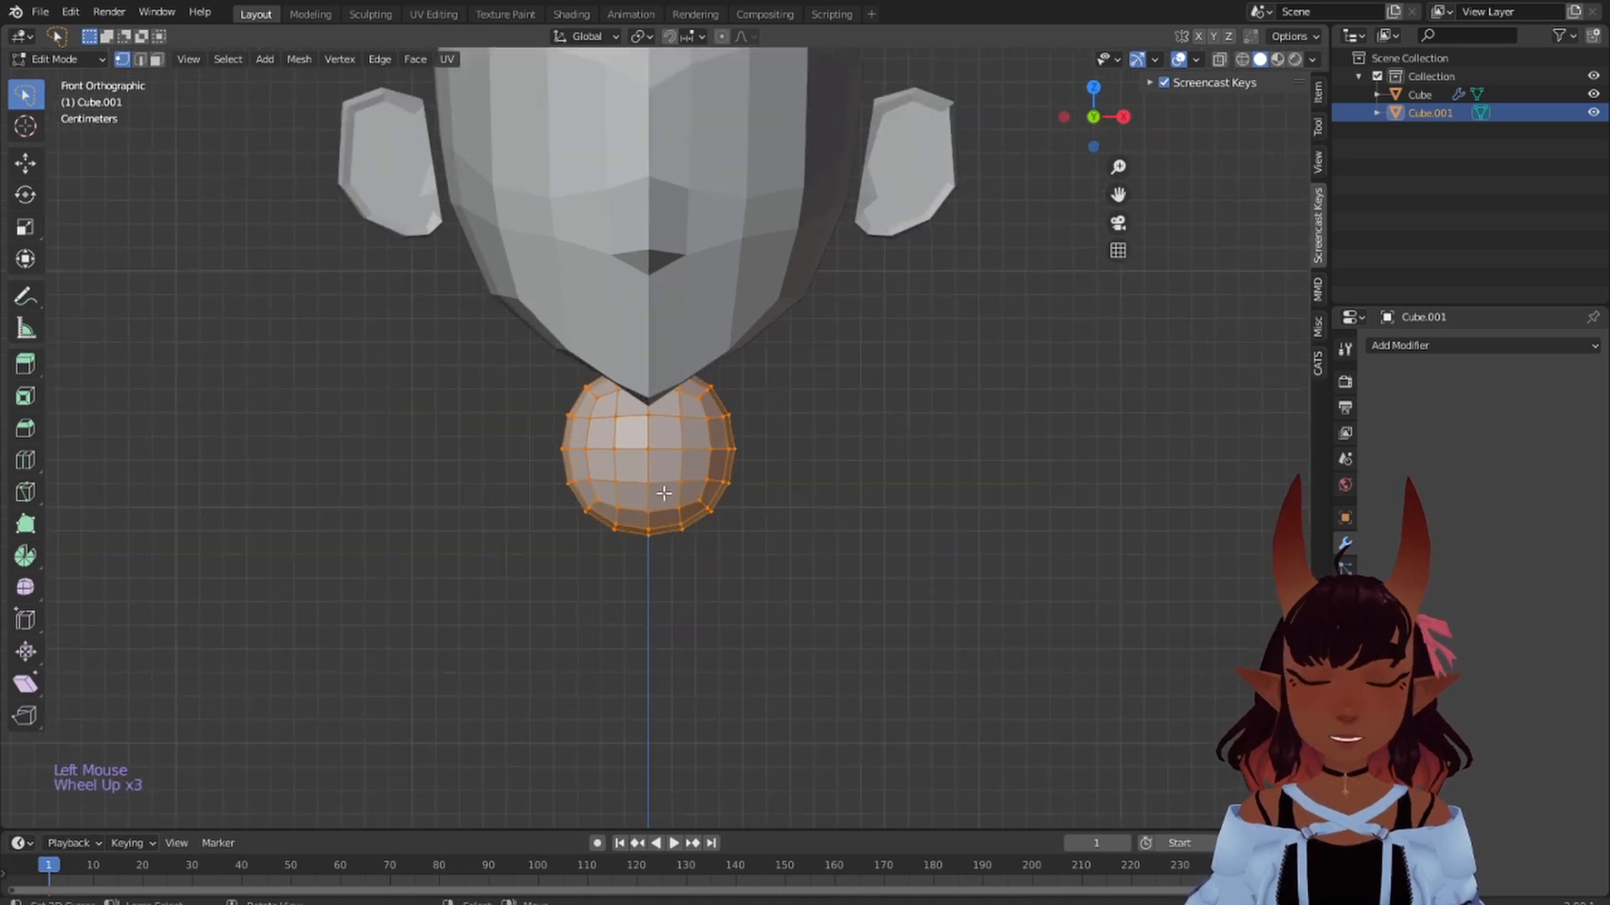
{"action": "scroll", "coordinate": [663, 494], "scroll_direction": "up", "scroll_amount": 2}
{"action": "scroll", "coordinate": [654, 478], "scroll_direction": "up", "scroll_amount": 2}
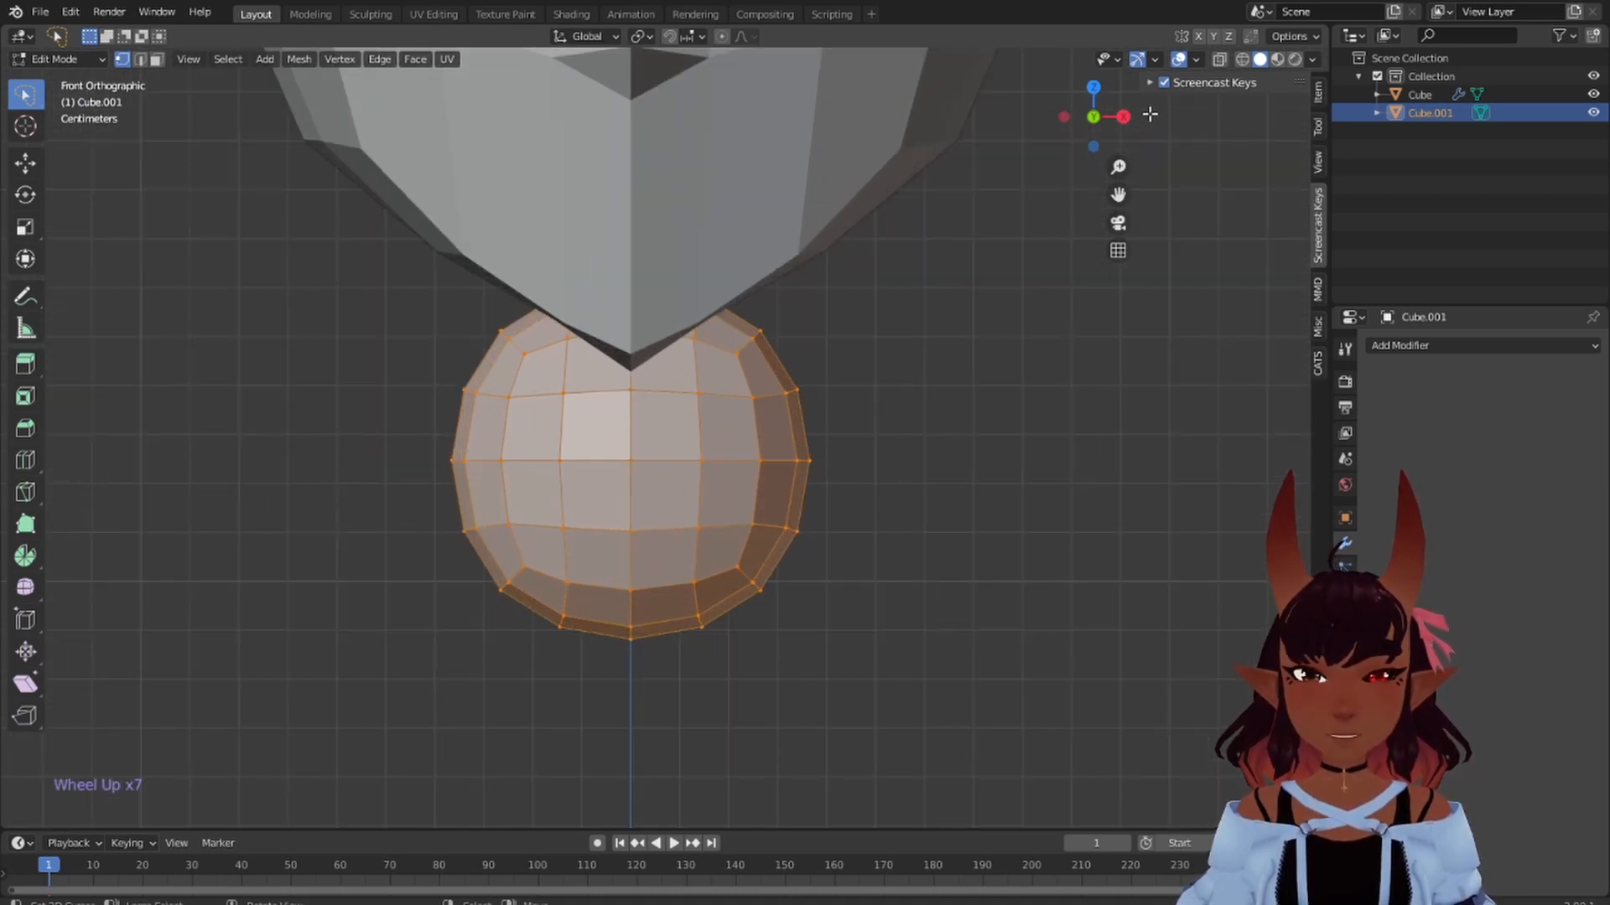
{"action": "left_click", "coordinate": [1219, 60]}
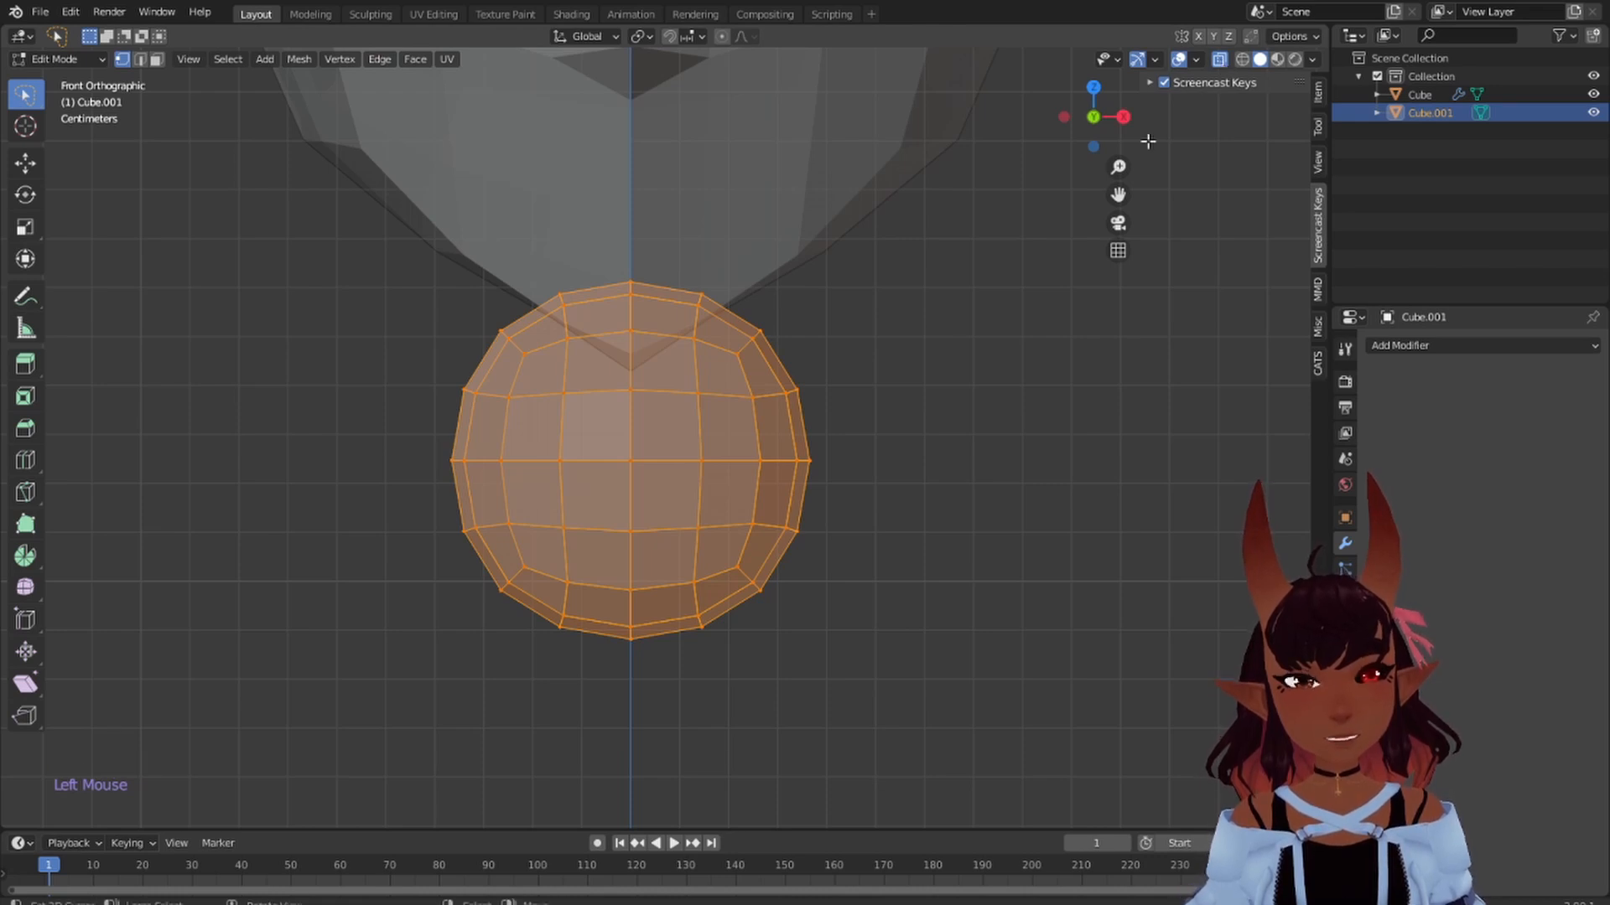
- In front view, select only the outer rim vertices of the sphere's lower half, from the equator down
{"action": "scroll", "coordinate": [833, 474], "scroll_direction": "down", "scroll_amount": 5}
{"action": "middle_click_drag", "start_coordinate": [833, 475], "coordinate": [888, 492]}
{"action": "key", "text": "KP_1"}
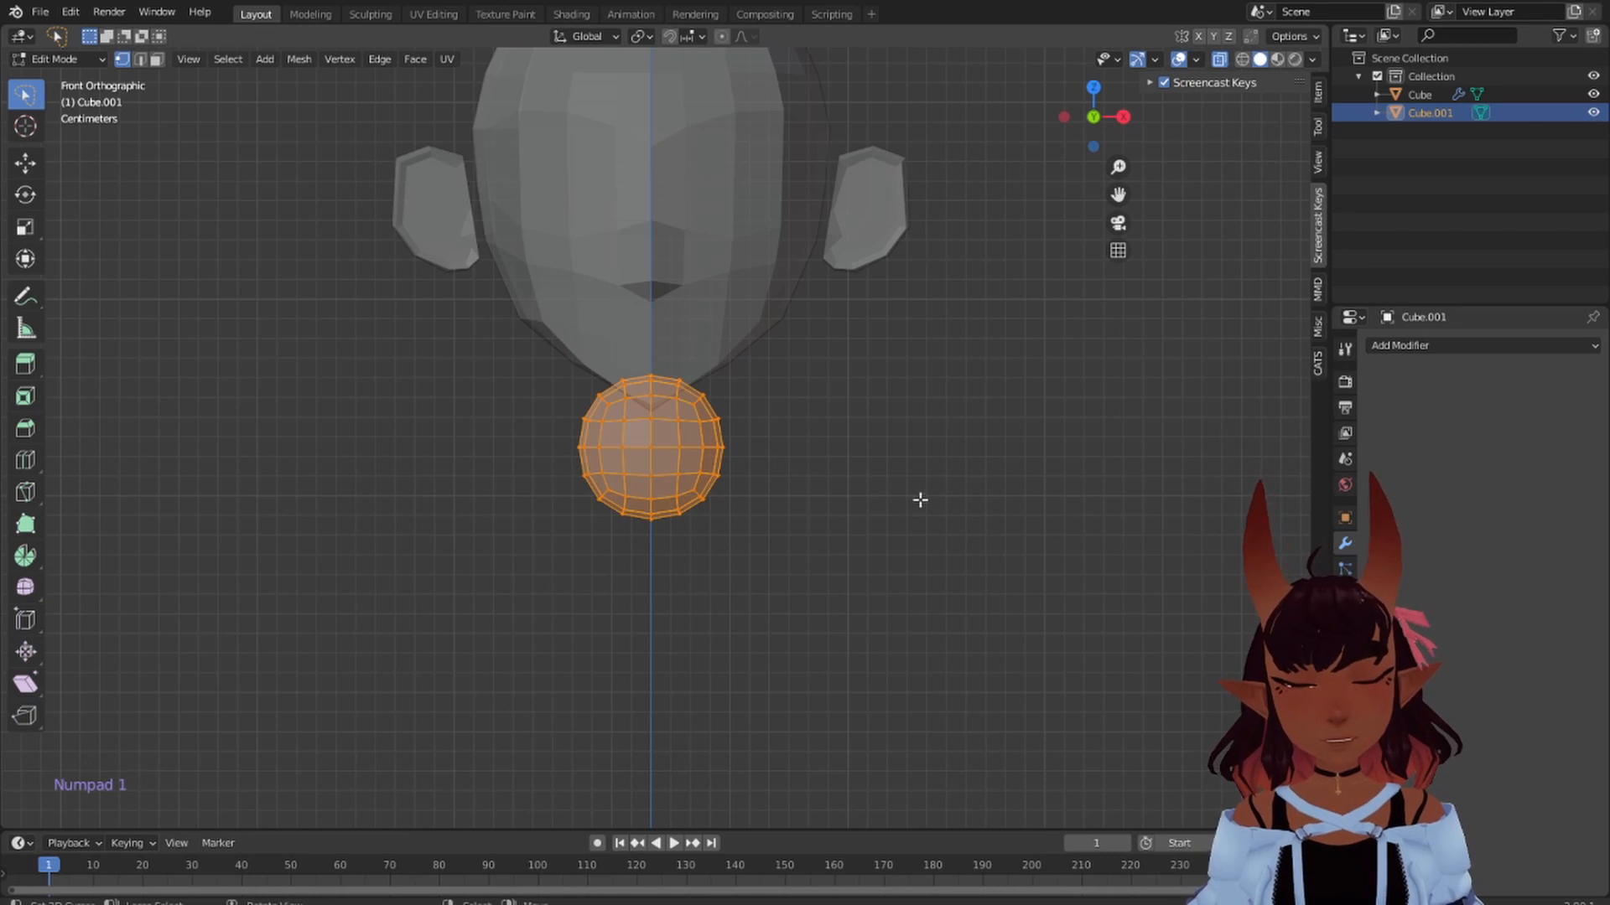
{"action": "scroll", "coordinate": [914, 494], "scroll_direction": "up", "scroll_amount": 4}
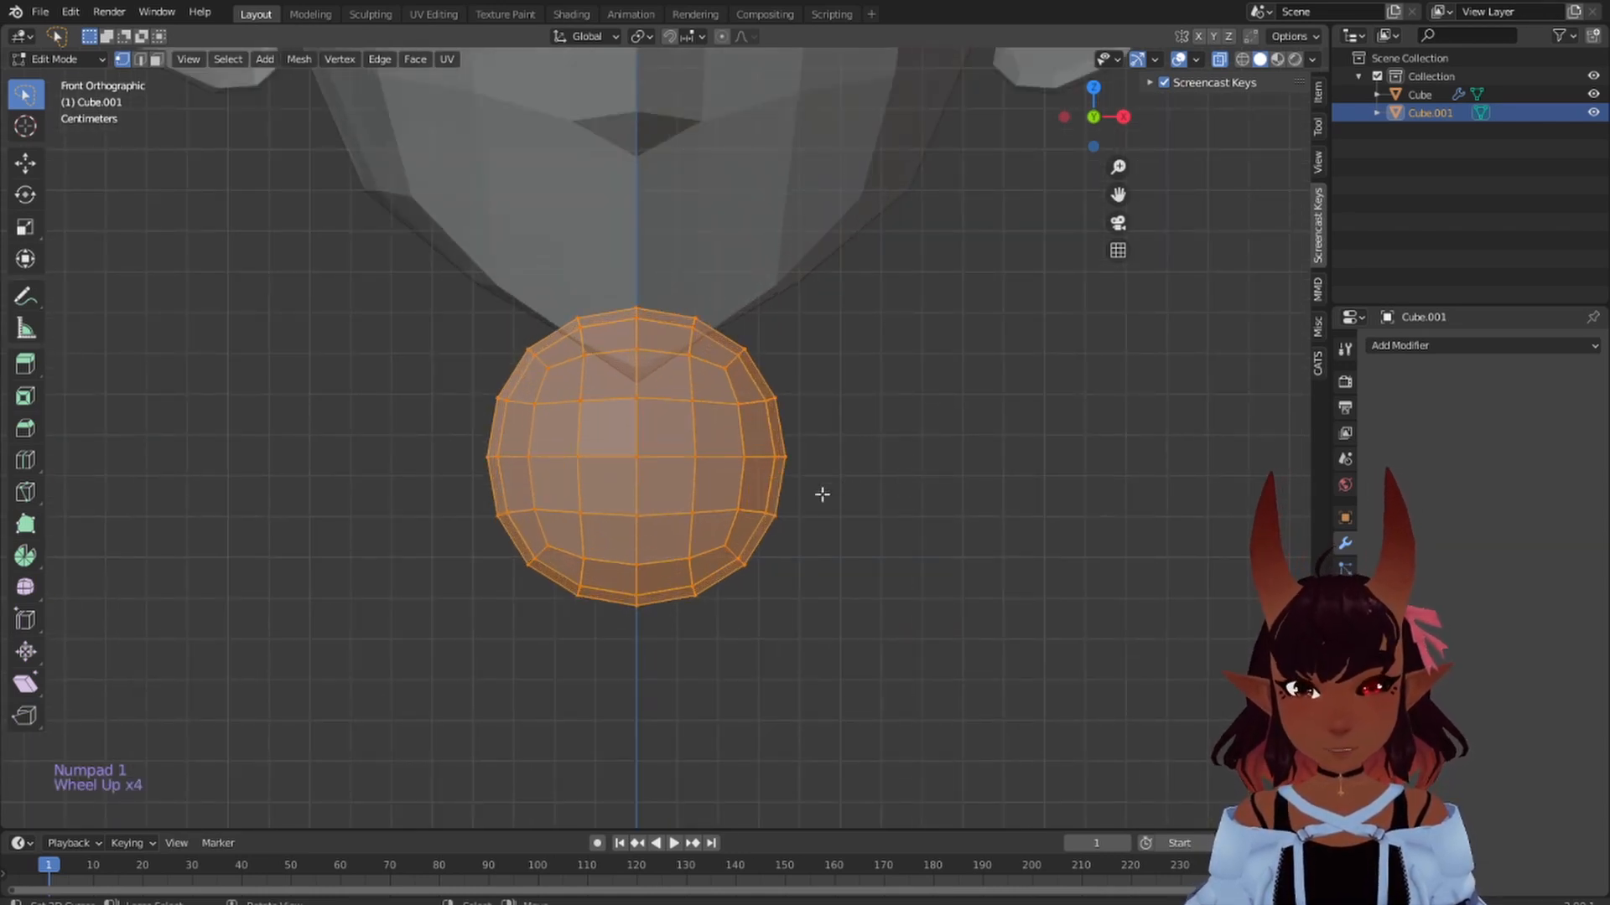
{"action": "scroll", "coordinate": [867, 468], "scroll_direction": "up", "scroll_amount": 2}
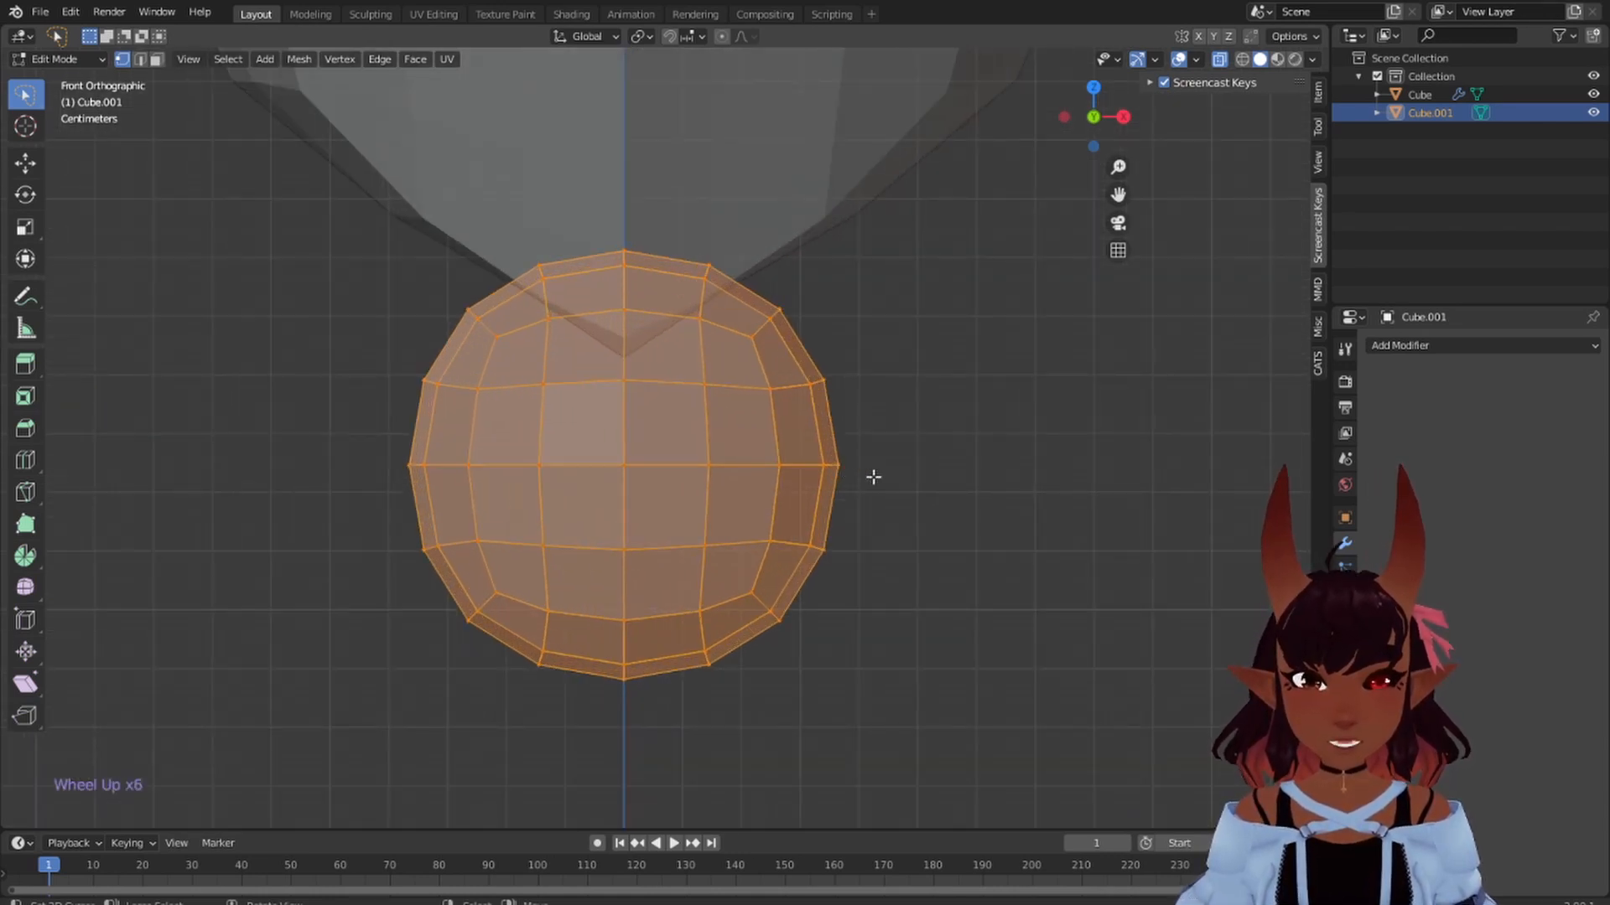
{"action": "mouse_move", "coordinate": [1000, 436]}
{"action": "left_mouse_down"}
{"action": "mouse_move", "coordinate": [782, 441]}
{"action": "mouse_move", "coordinate": [742, 563]}
{"action": "mouse_move", "coordinate": [662, 592]}
{"action": "left_mouse_up"}
{"action": "mouse_move", "coordinate": [620, 604]}
{"action": "left_mouse_down"}
{"action": "mouse_move", "coordinate": [592, 741]}
{"action": "mouse_move", "coordinate": [952, 753]}
{"action": "left_mouse_up"}
{"action": "mouse_move", "coordinate": [485, 448]}
{"action": "left_mouse_down", "text": "shift"}
{"action": "mouse_move", "coordinate": [327, 600]}
{"action": "mouse_move", "coordinate": [470, 737]}
{"action": "mouse_move", "coordinate": [627, 746]}
{"action": "mouse_move", "coordinate": [495, 461]}
{"action": "left_mouse_up", "text": "shift"}
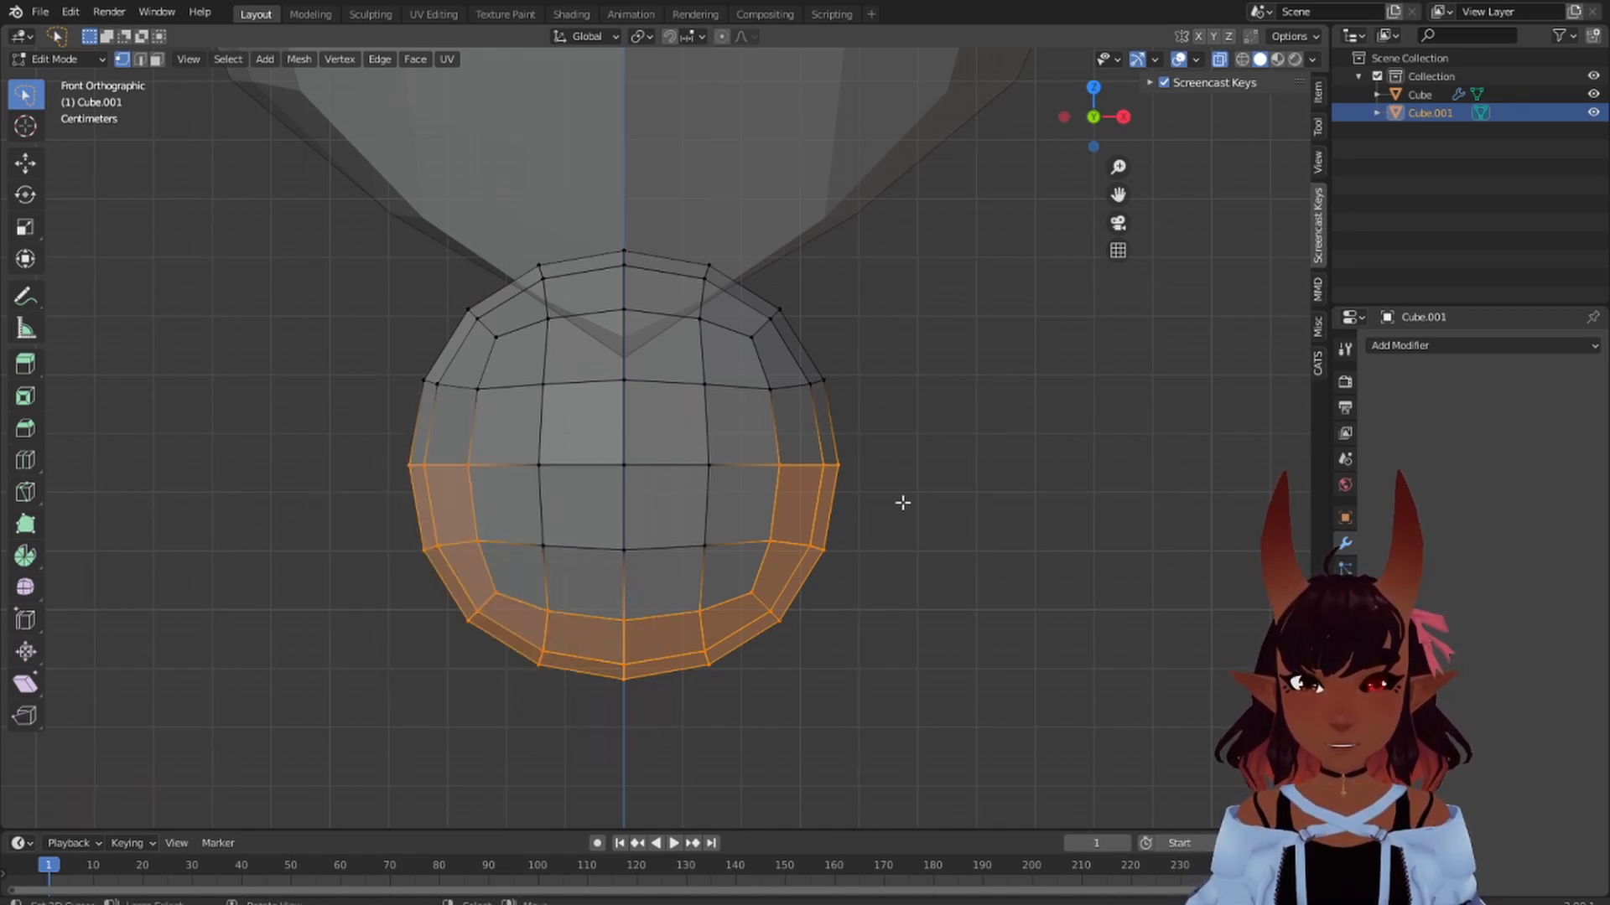
- In right side view, deselect the outer front and back vertices so only the three central columns of the lower half stay selected
{"action": "scroll", "coordinate": [902, 502], "scroll_direction": "down", "scroll_amount": 3}
{"action": "middle_click_drag", "start_coordinate": [1003, 437], "coordinate": [799, 446]}
{"action": "key", "text": "KP_3"}
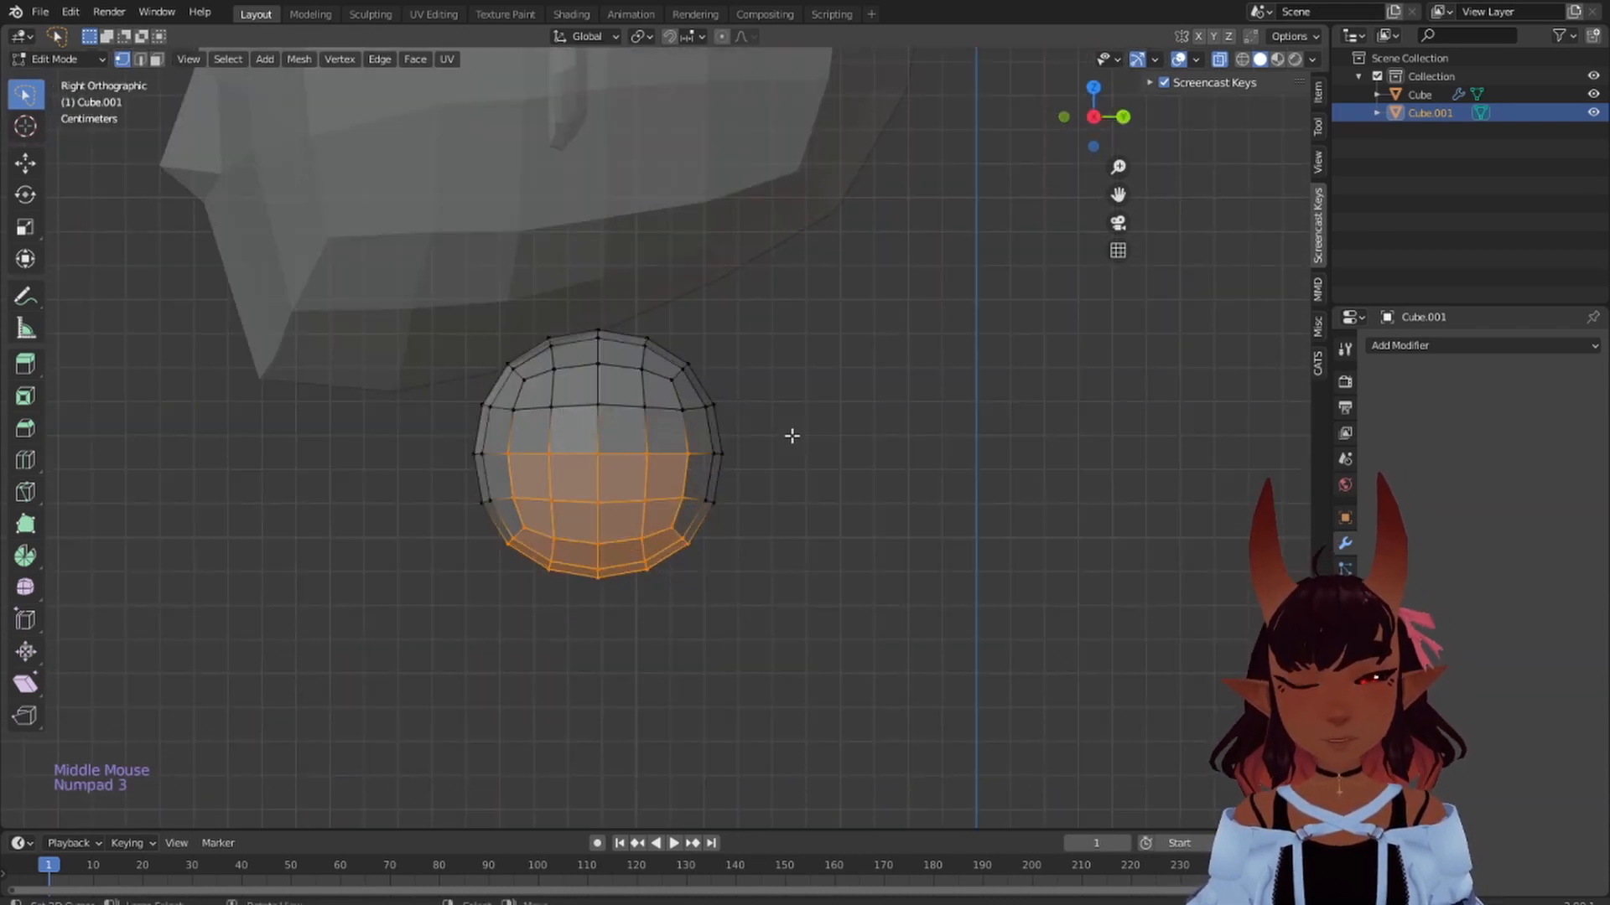
{"action": "scroll", "coordinate": [654, 398], "scroll_direction": "up", "scroll_amount": 3}
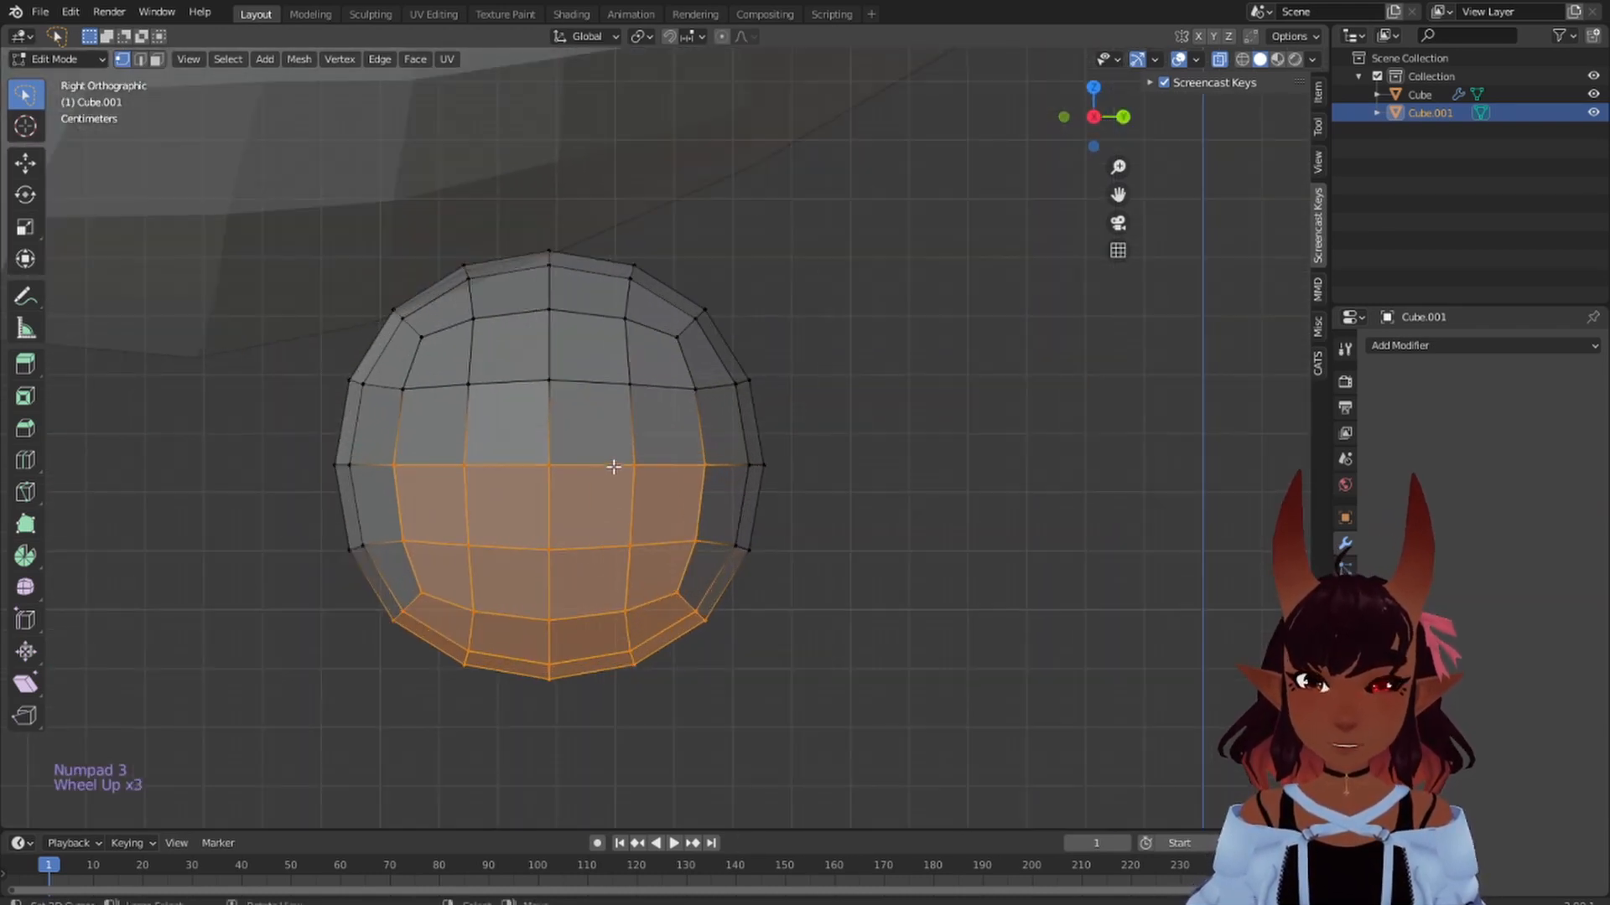
{"action": "middle_click_drag", "start_coordinate": [631, 494], "coordinate": [691, 450], "text": "shift"}
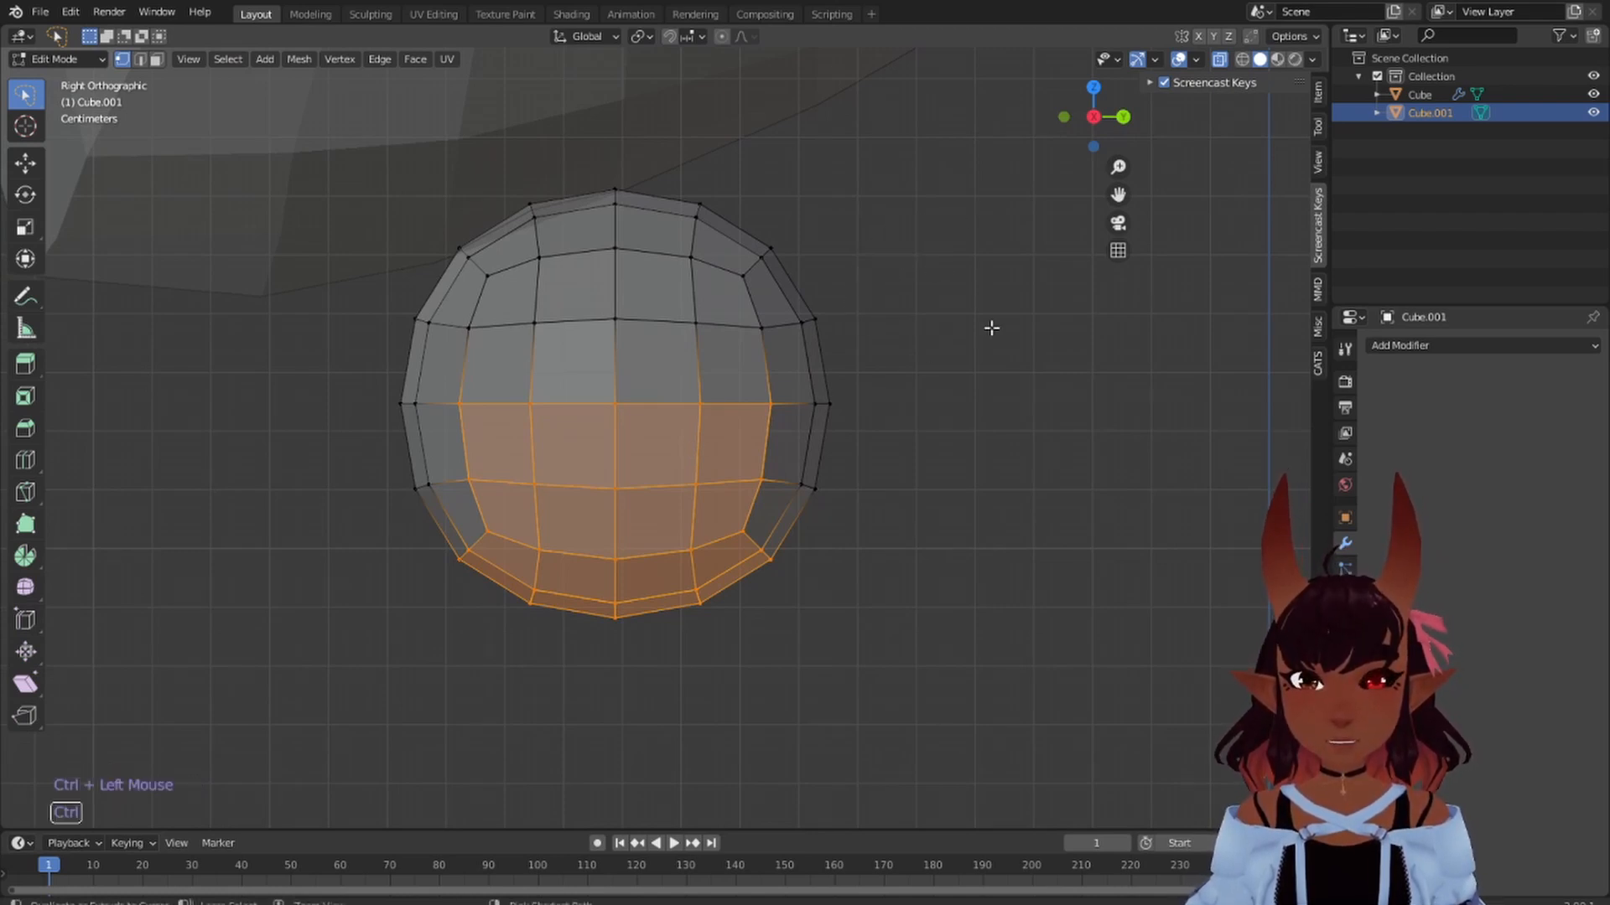
{"action": "mouse_move", "coordinate": [940, 175]}
{"action": "left_mouse_down", "text": "ctrl"}
{"action": "mouse_move", "coordinate": [776, 257]}
{"action": "mouse_move", "coordinate": [735, 352]}
{"action": "mouse_move", "coordinate": [725, 468]}
{"action": "mouse_move", "coordinate": [754, 587]}
{"action": "left_mouse_up", "text": "ctrl"}
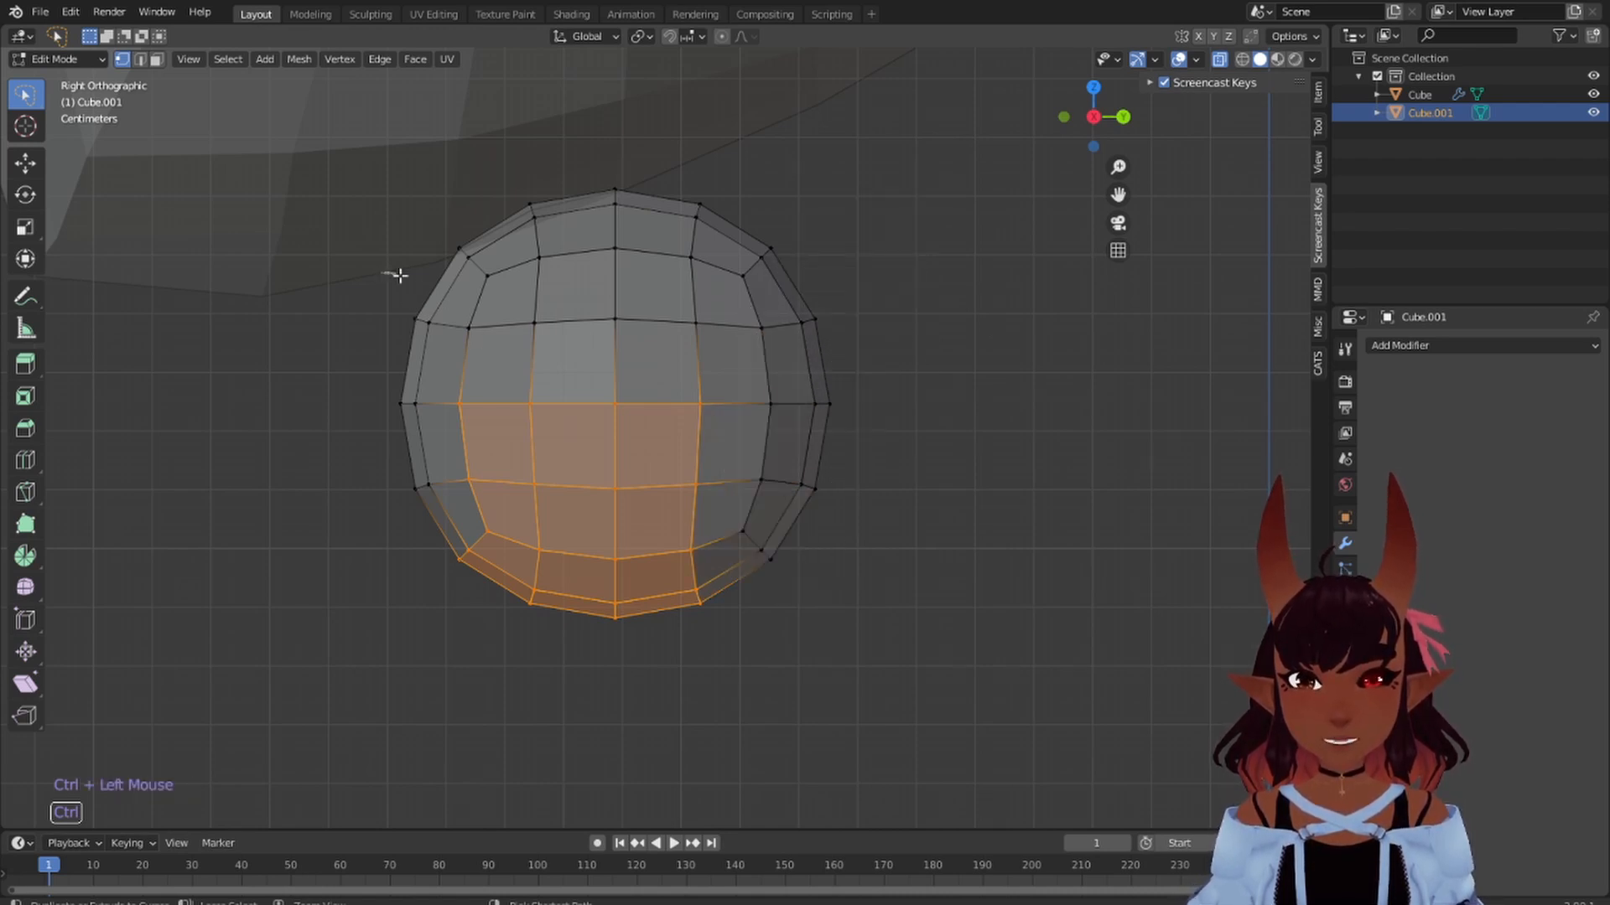
{"action": "left_click_drag", "start_coordinate": [467, 369], "coordinate": [503, 621], "text": "ctrl"}
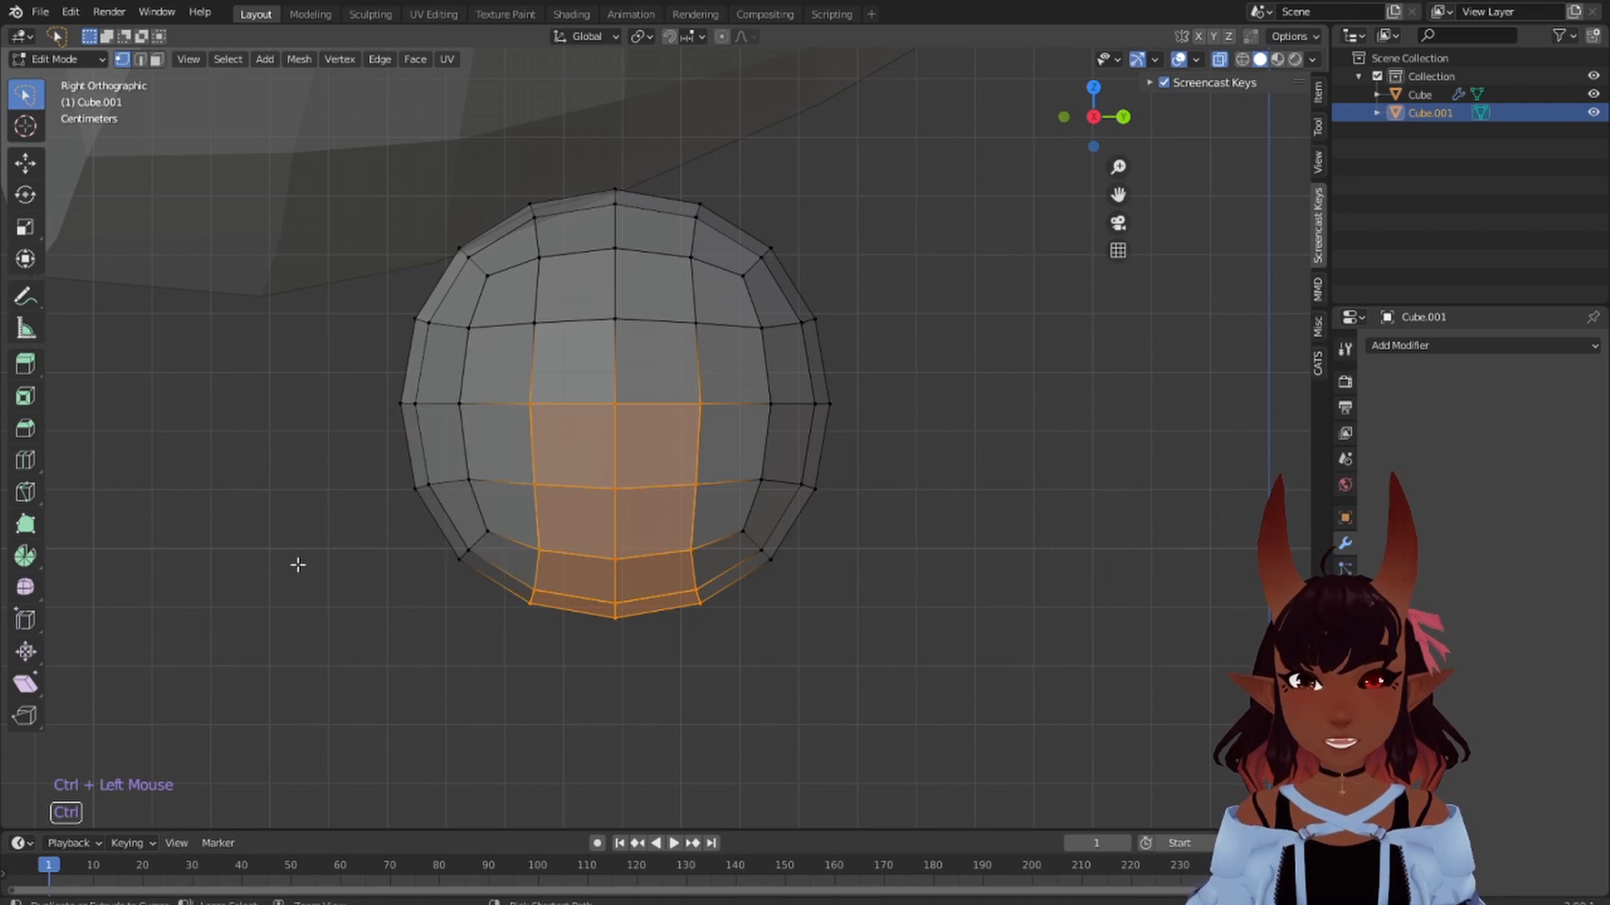
- Clear the vertex selection and reselect the central band around the sphere's lower half
{"action": "scroll", "coordinate": [520, 323], "scroll_direction": "down", "scroll_amount": 11}
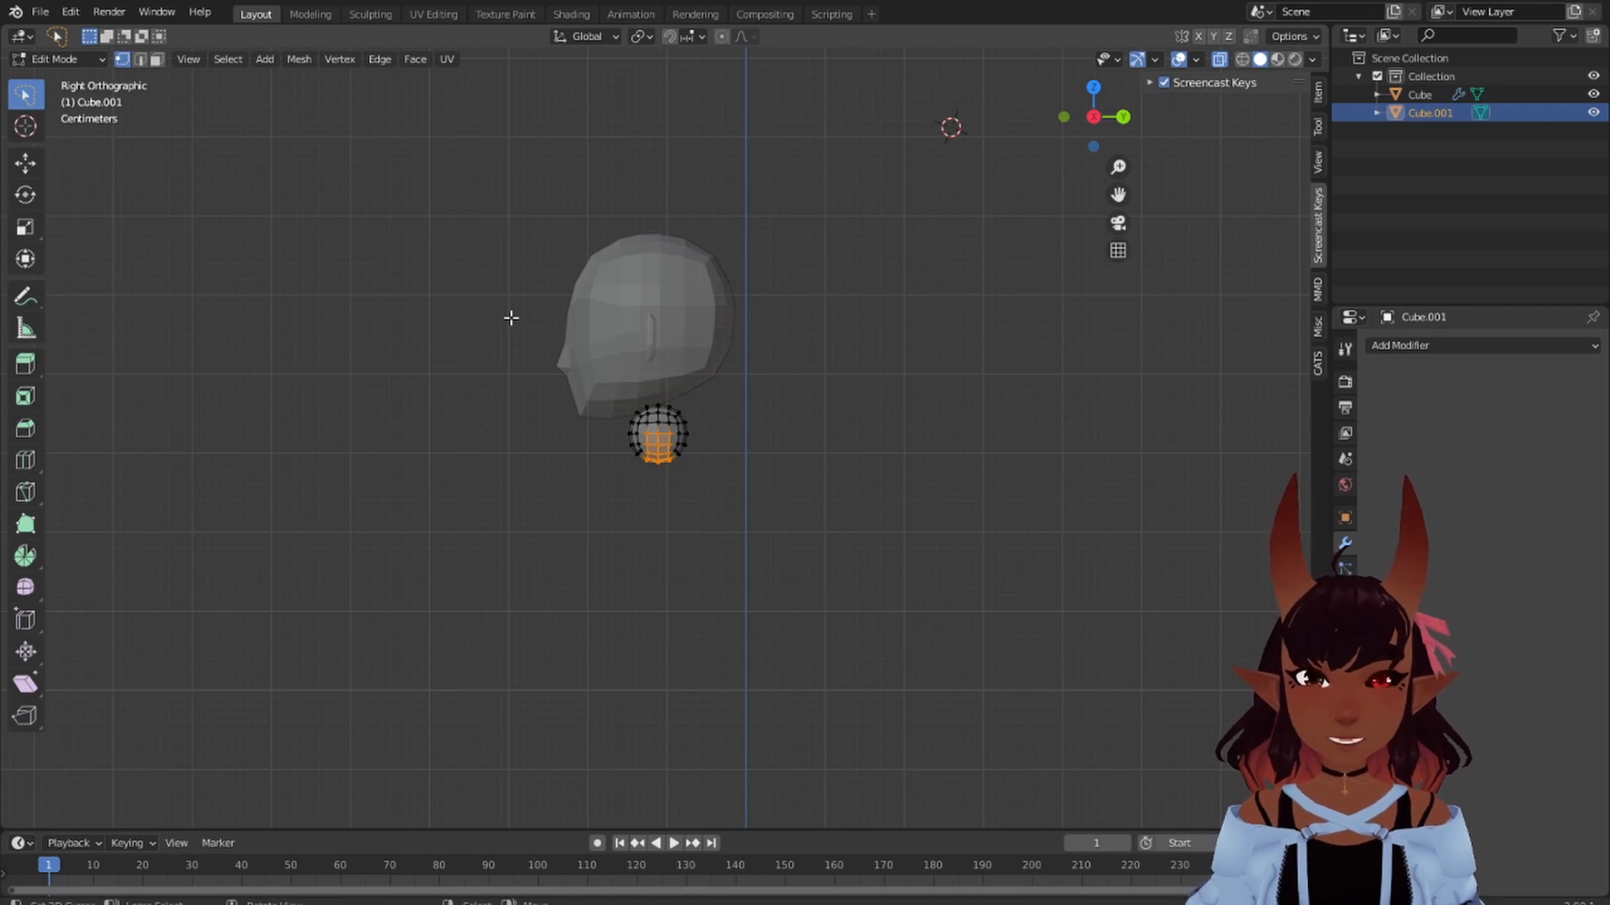
{"action": "key", "text": "KP_1"}
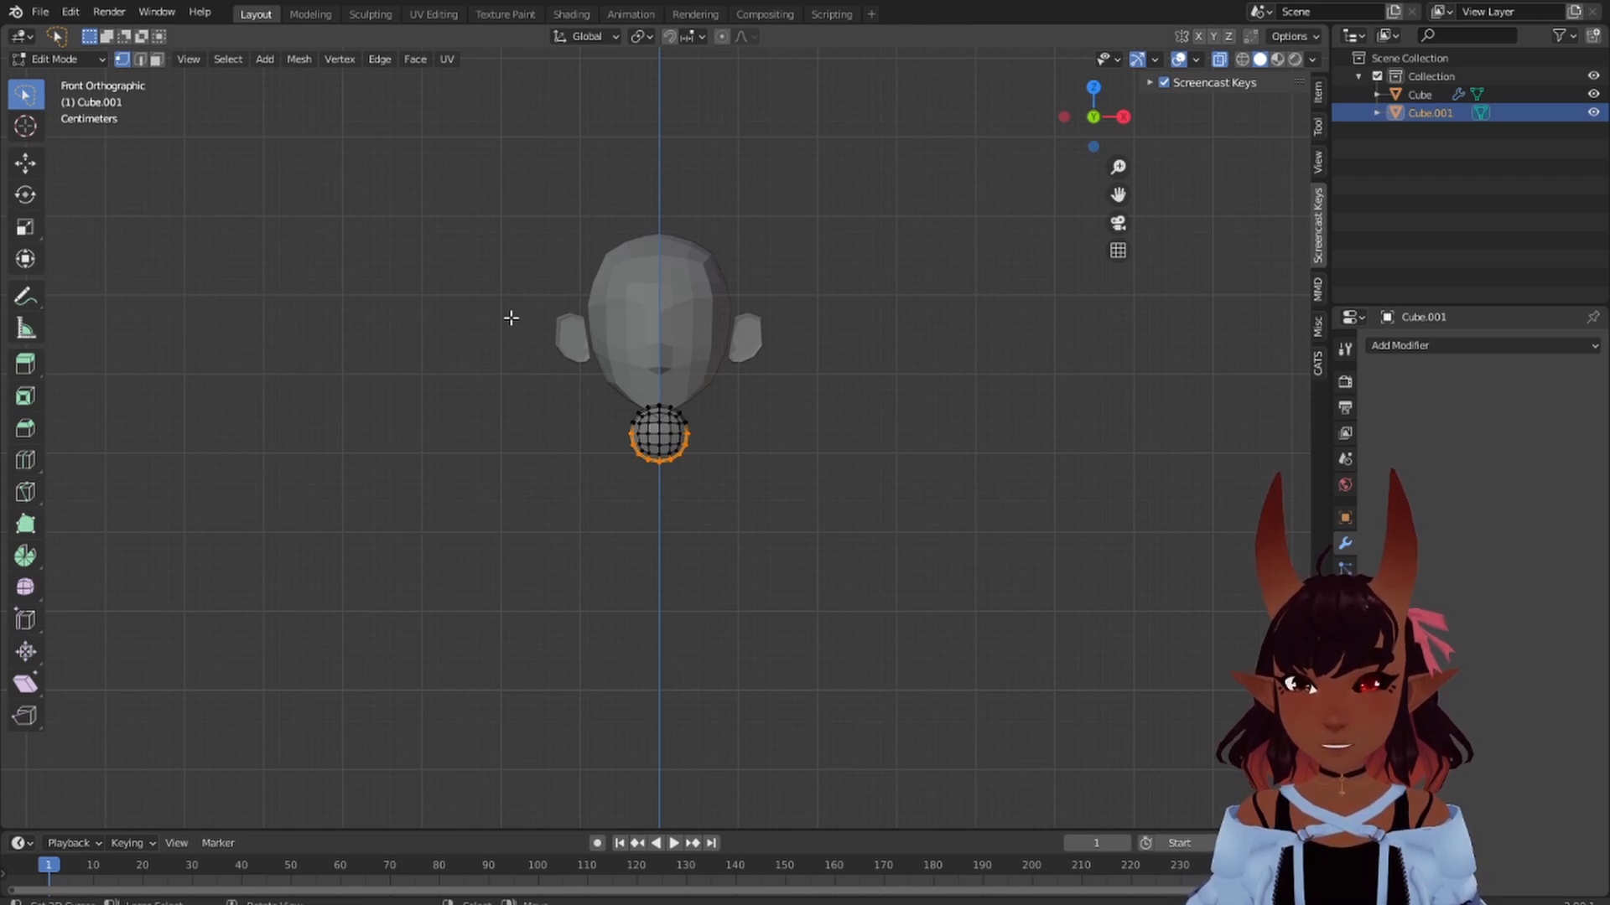
{"action": "scroll", "coordinate": [456, 421], "scroll_direction": "up", "scroll_amount": 8}
{"action": "scroll", "coordinate": [435, 433], "scroll_direction": "down", "scroll_amount": 5}
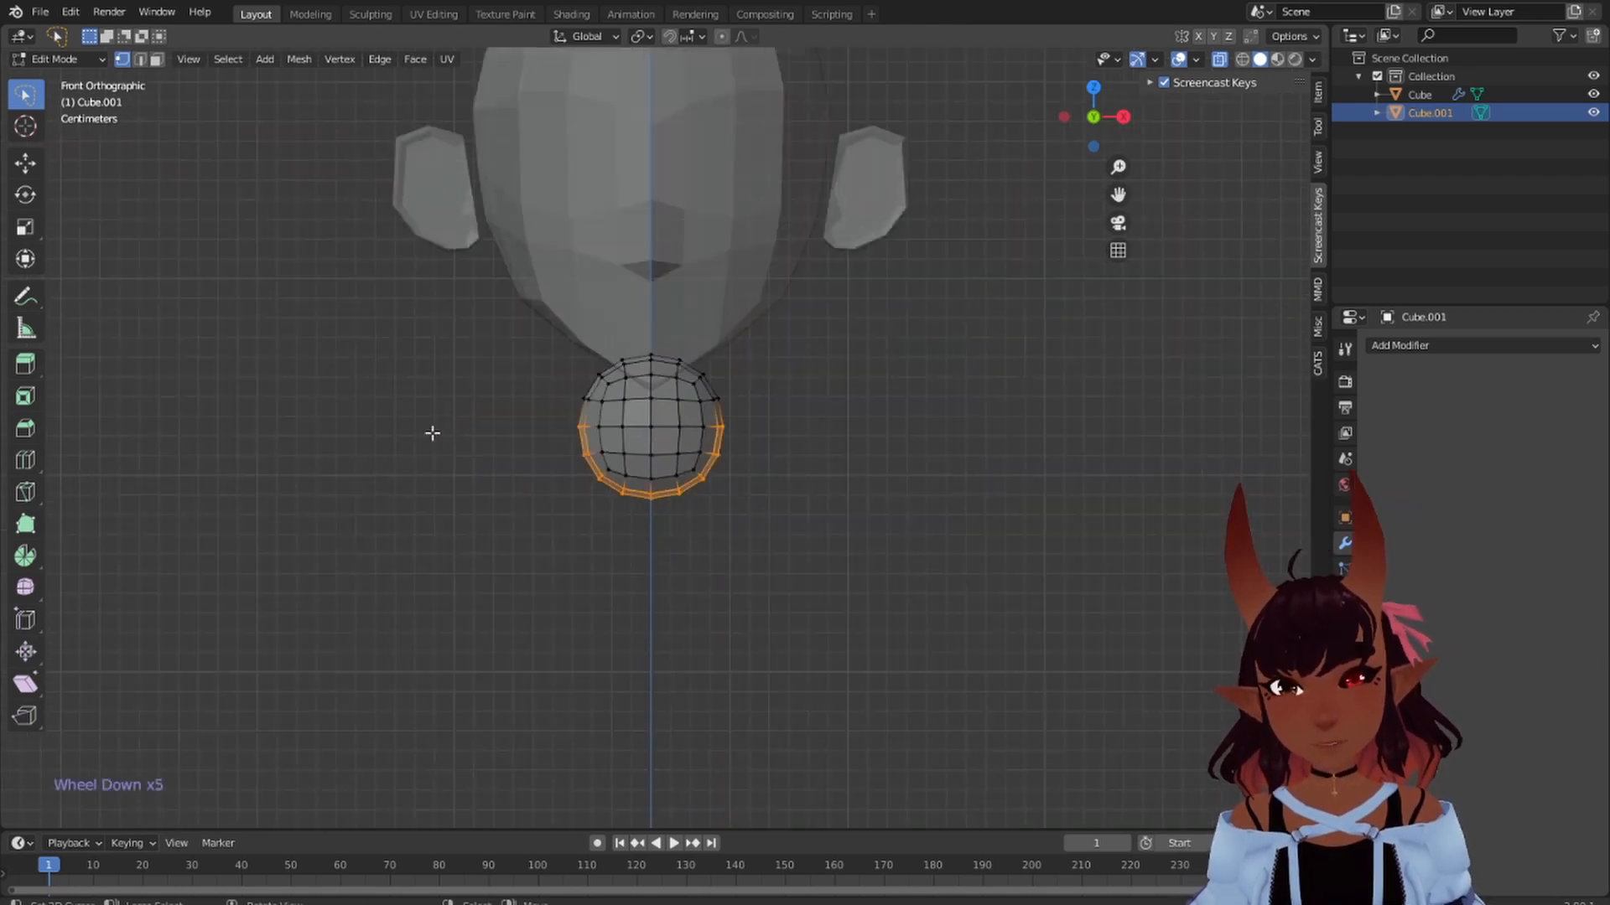
{"action": "middle_click_drag", "start_coordinate": [410, 452], "coordinate": [374, 460]}
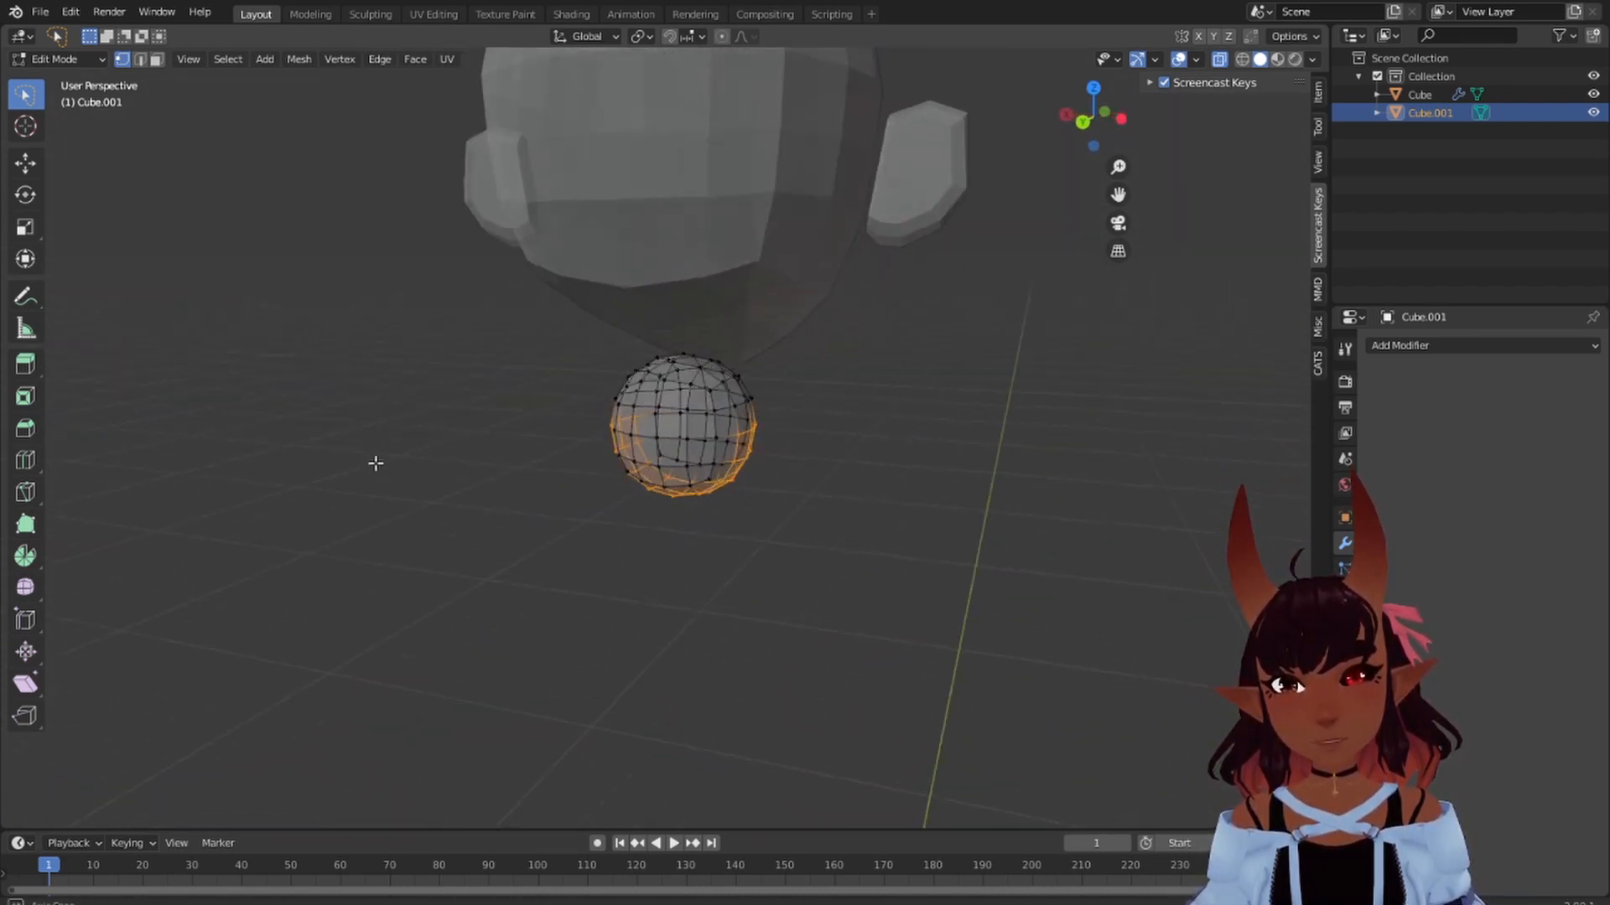
{"action": "key", "text": "KP_1"}
{"action": "key", "text": "KP_3"}
{"action": "scroll", "coordinate": [700, 392], "scroll_direction": "up", "scroll_amount": 12}
{"action": "key", "text": "a"}
{"action": "key", "text": "a"}
{"action": "key", "text": "a"}
{"action": "scroll", "coordinate": [700, 392], "scroll_direction": "up", "scroll_amount": 6}
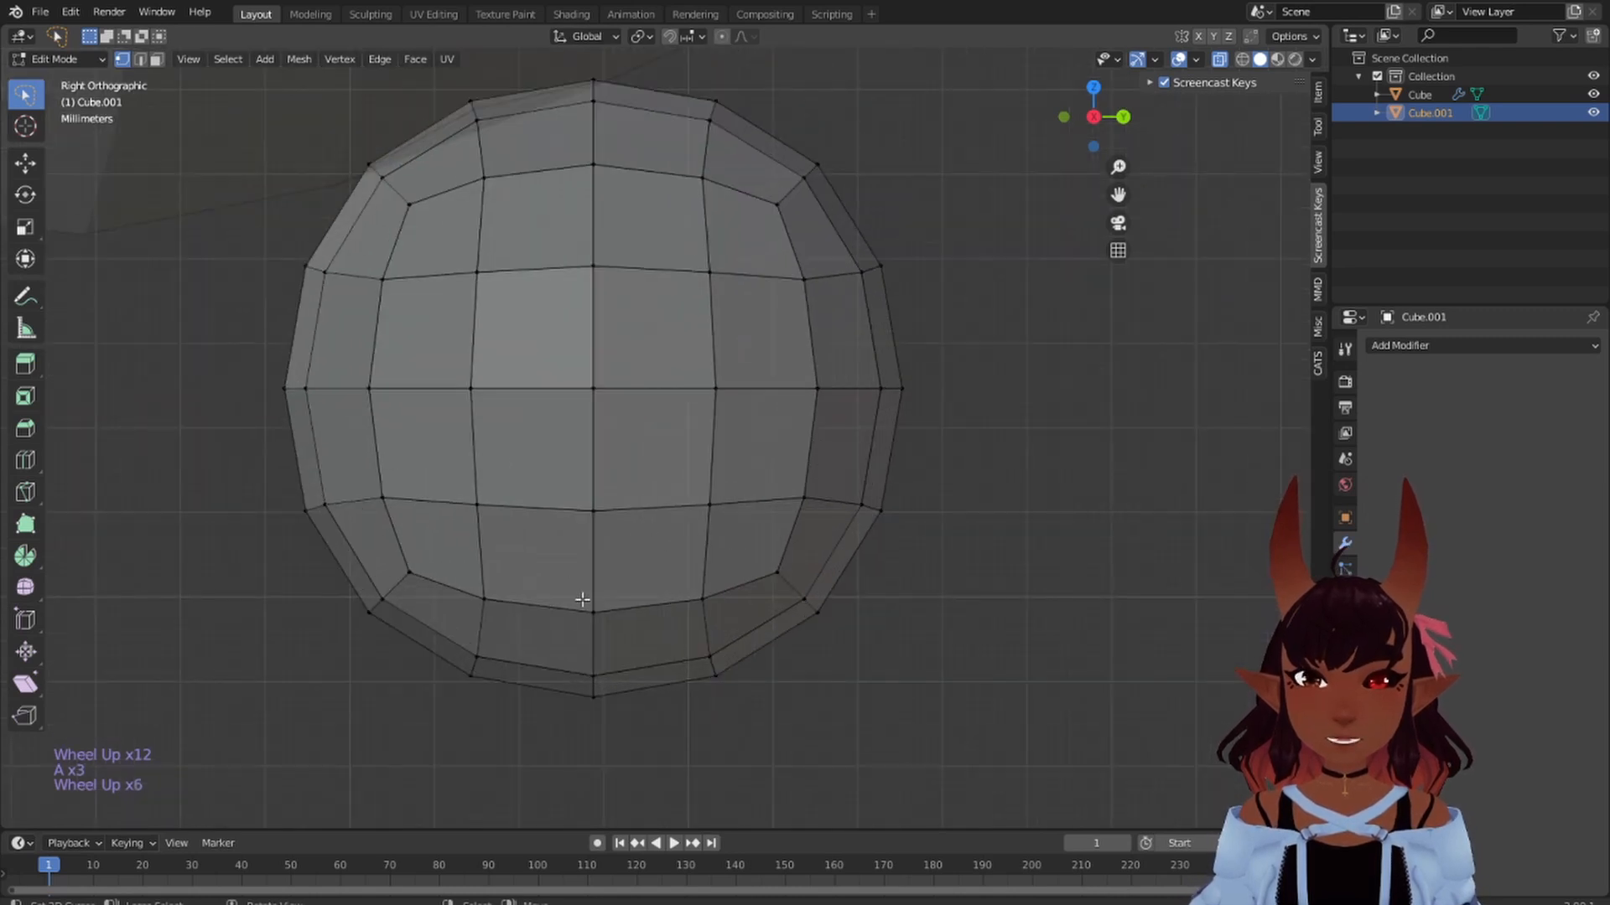
{"action": "mouse_move", "coordinate": [762, 706]}
{"action": "left_mouse_down"}
{"action": "mouse_move", "coordinate": [729, 586]}
{"action": "mouse_move", "coordinate": [762, 395]}
{"action": "mouse_move", "coordinate": [499, 339]}
{"action": "mouse_move", "coordinate": [435, 453]}
{"action": "mouse_move", "coordinate": [431, 683]}
{"action": "mouse_move", "coordinate": [593, 766]}
{"action": "left_mouse_up"}
{"action": "scroll", "coordinate": [525, 542], "scroll_direction": "down", "scroll_amount": 8}
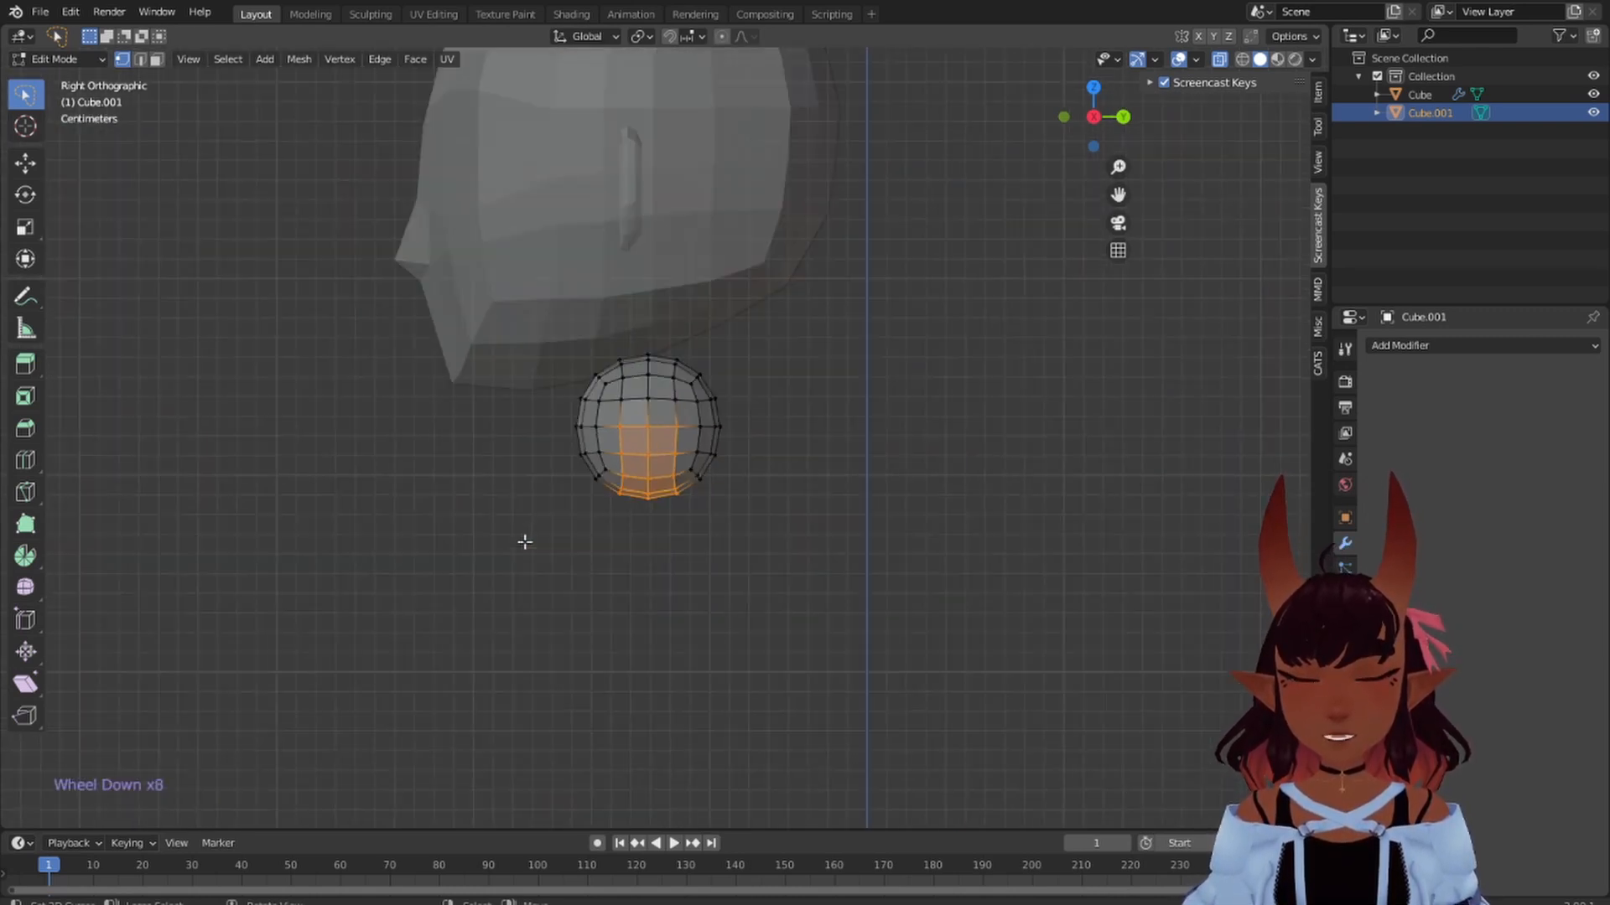
- In front view, extrude the selected lower band in place and fatten it outward along its normals by about 0.143 m
{"action": "middle_click_drag", "start_coordinate": [520, 536], "coordinate": [617, 627]}
{"action": "key", "text": "KP_1"}
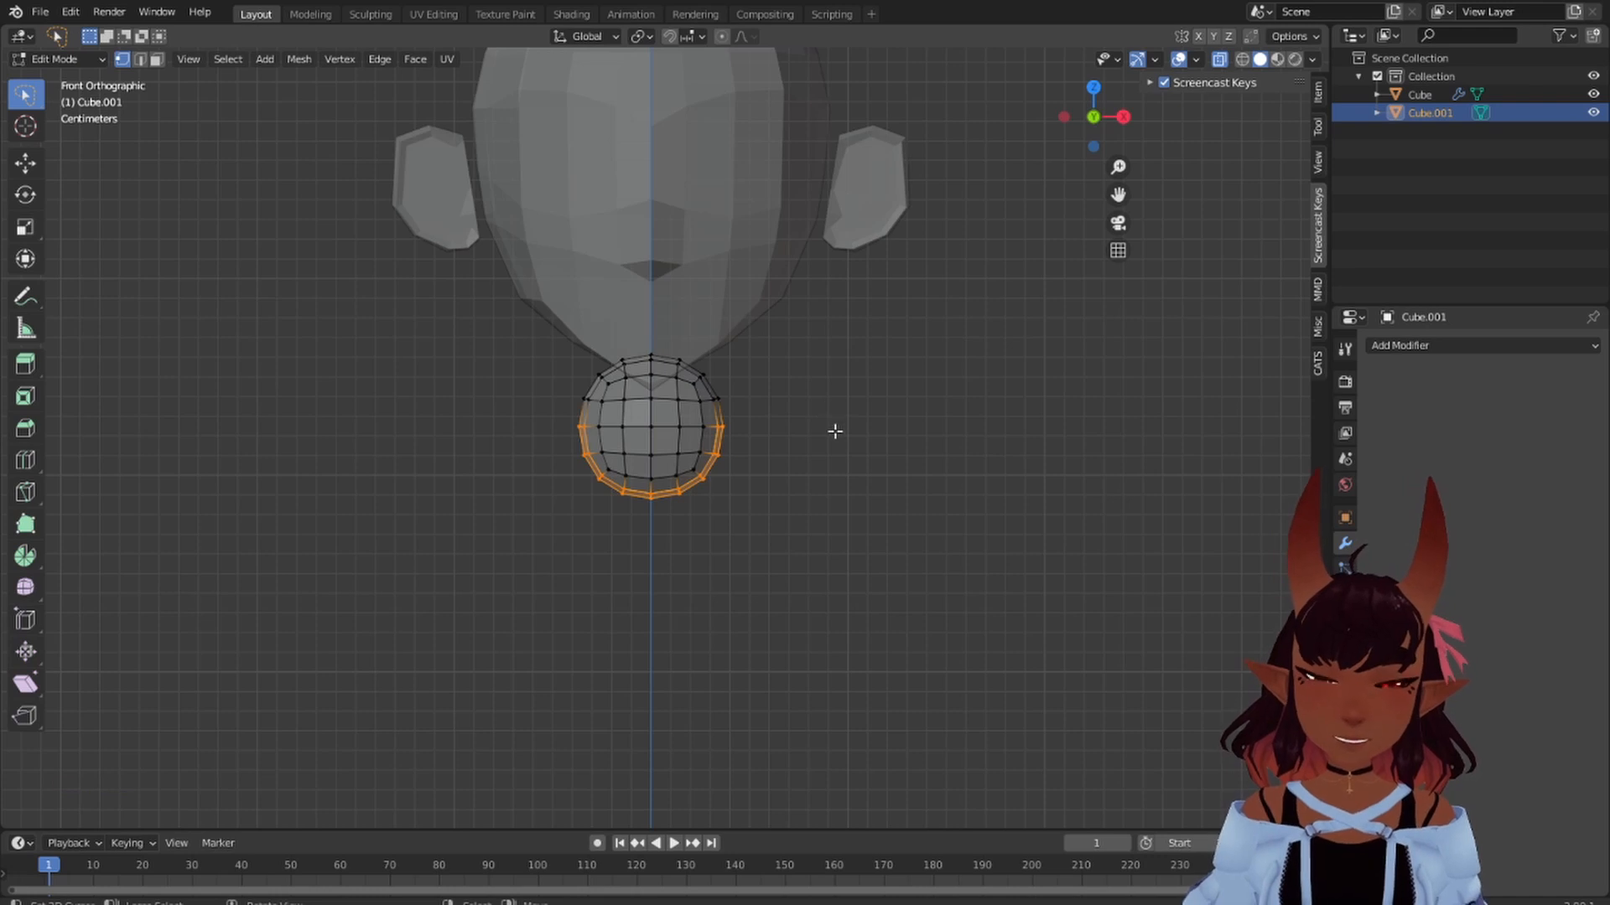
{"action": "key", "text": "e"}
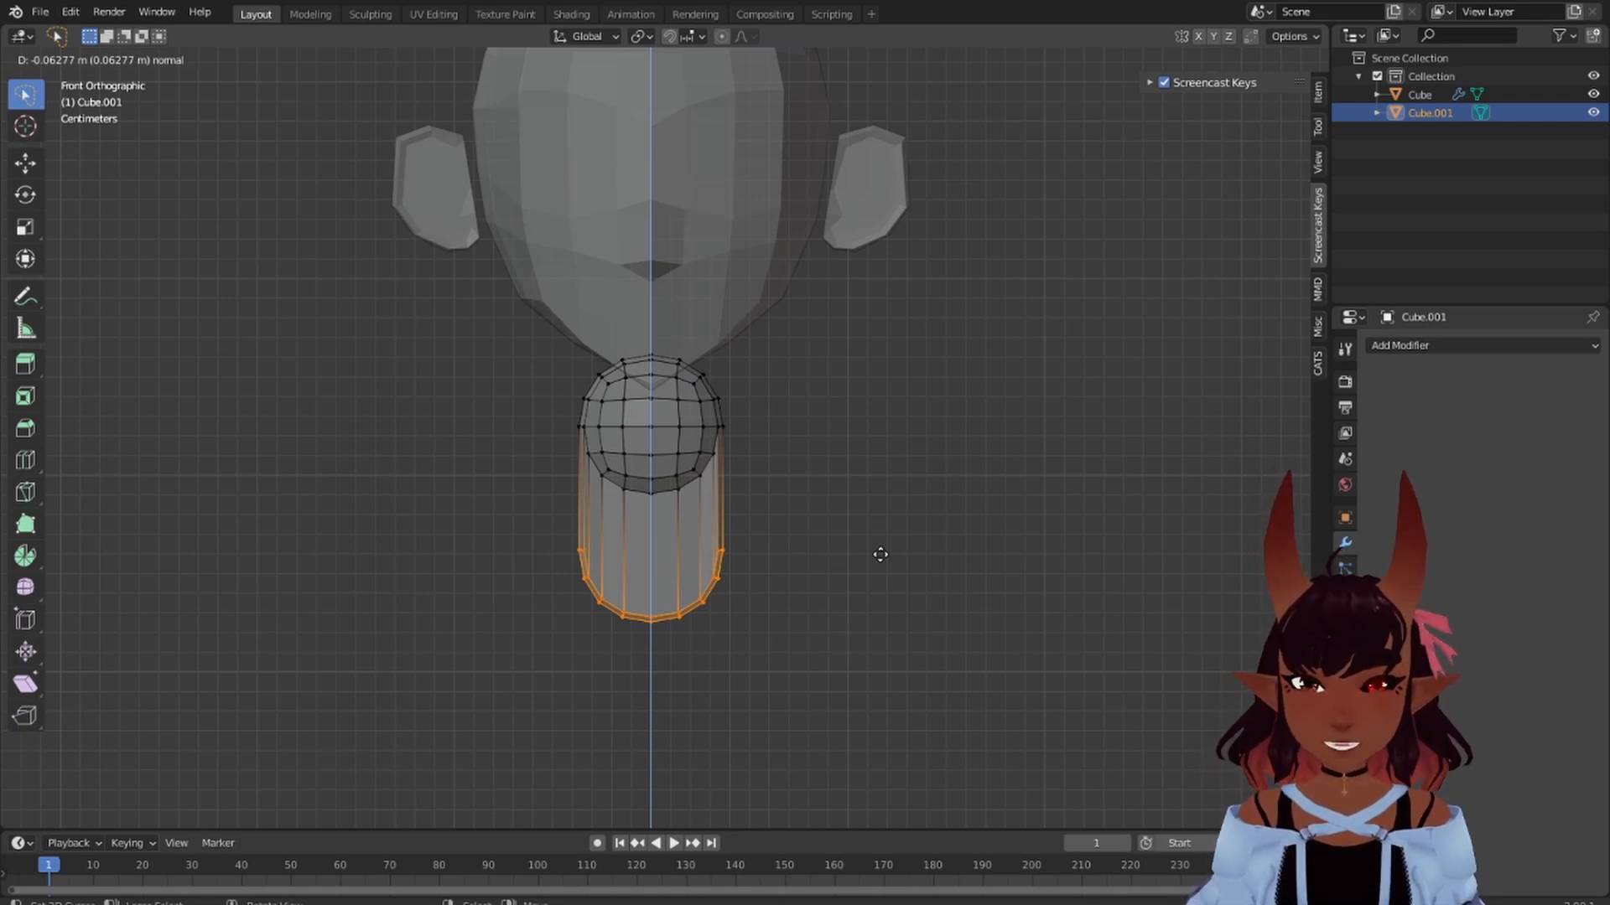
{"action": "key", "text": "Escape"}
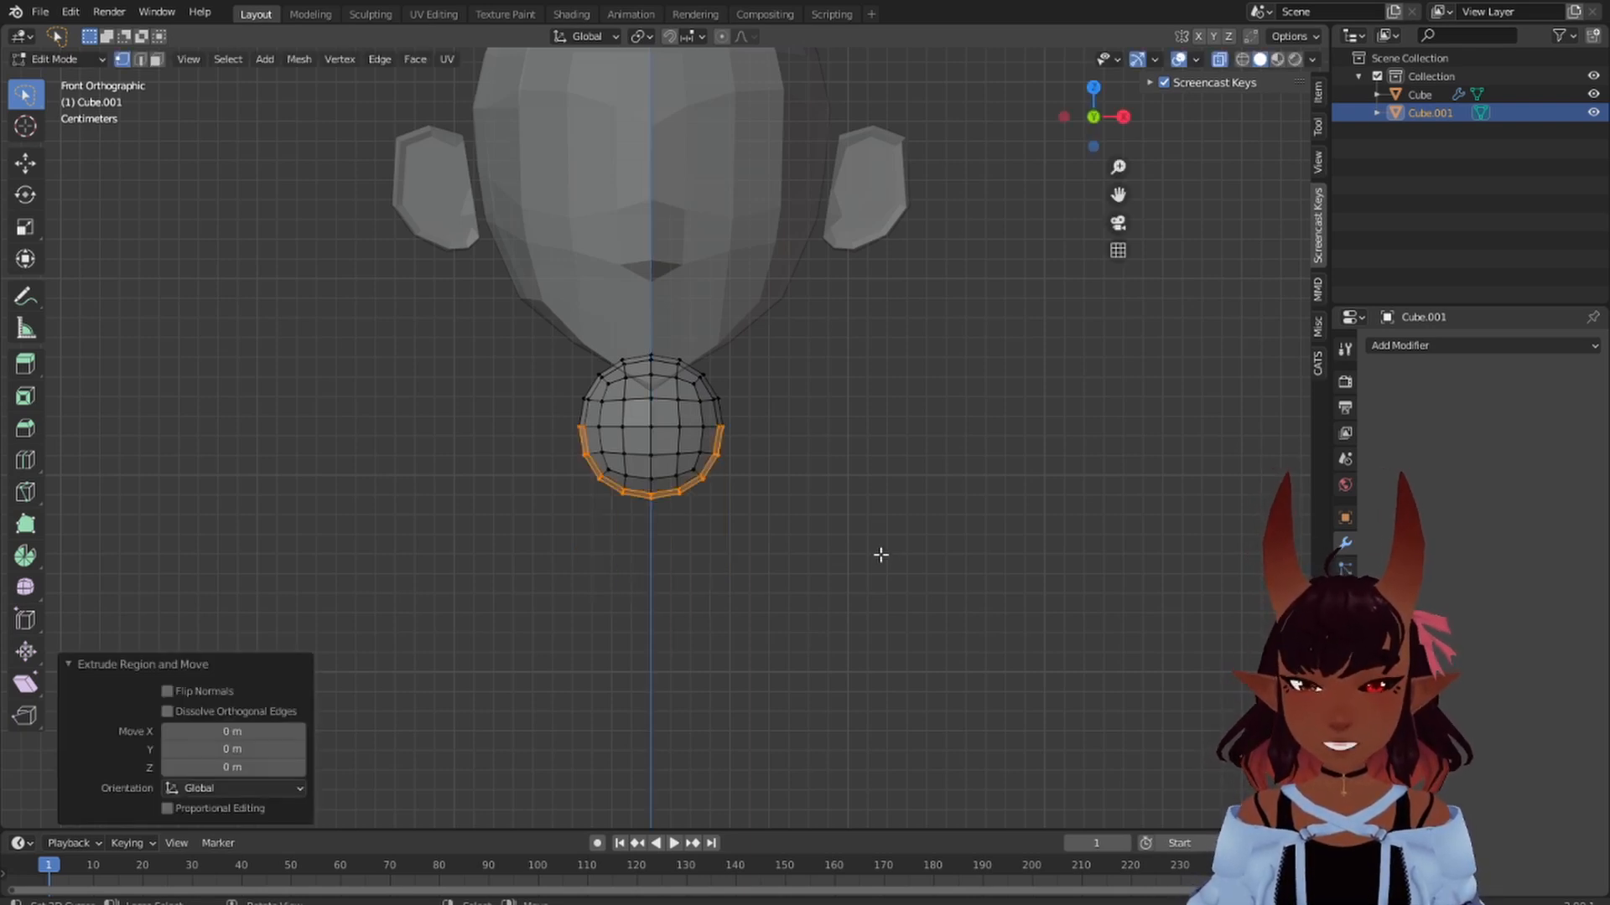
{"action": "key", "text": "alt+s"}
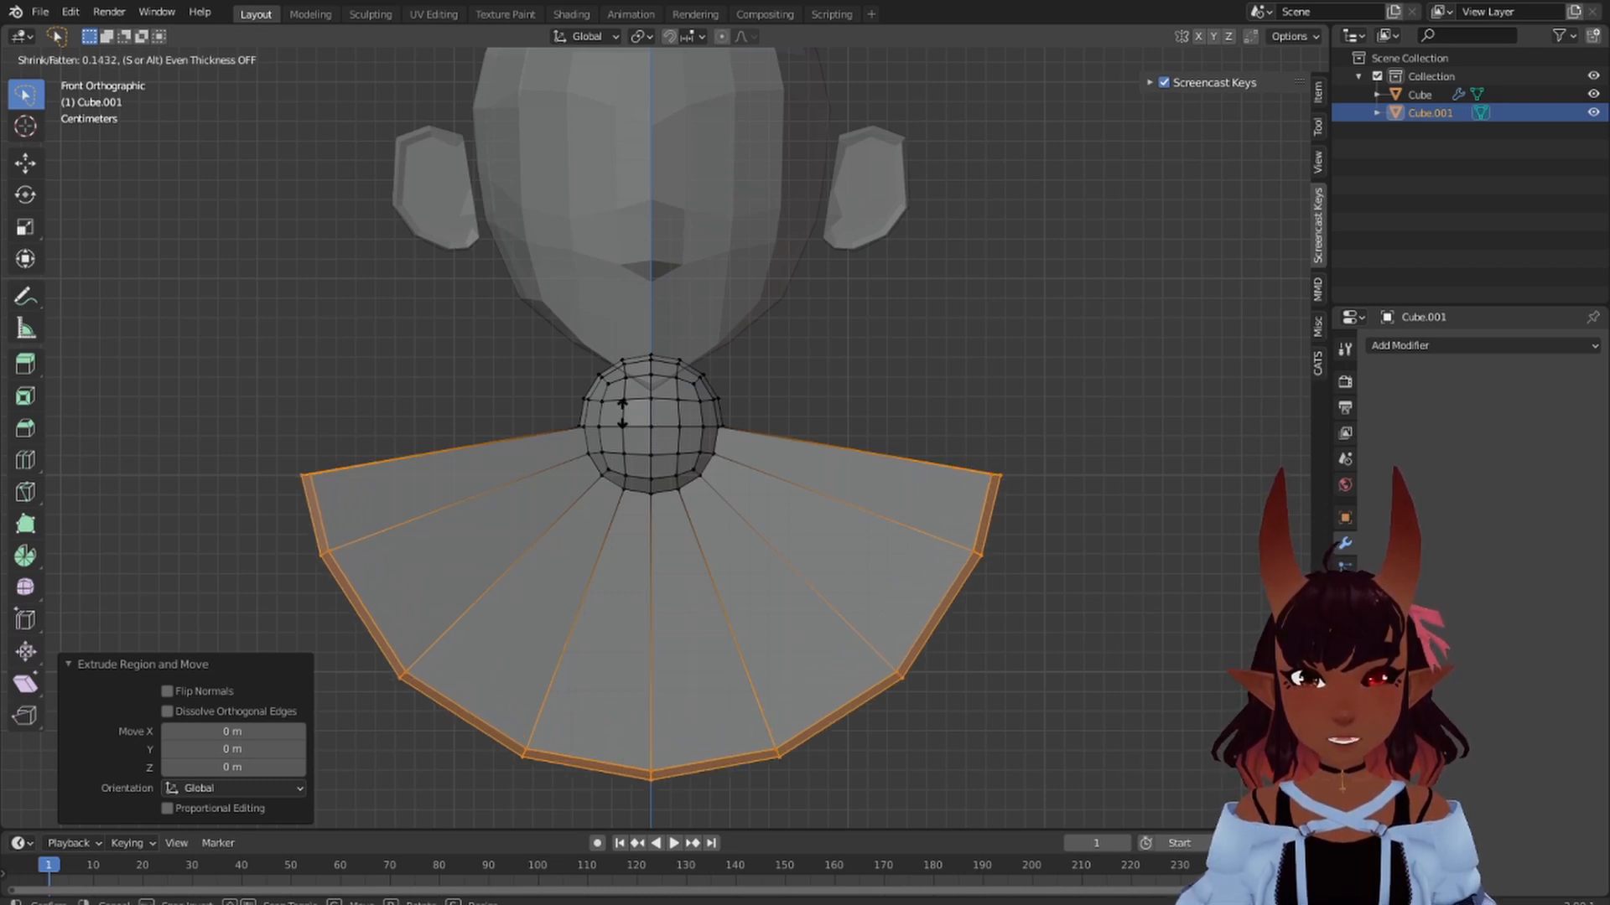
{"action": "left_click", "coordinate": [650, 423]}
- Inspect the fattened band around the sphere from the front, side and below, leaving nothing selected
{"action": "scroll", "coordinate": [874, 504], "scroll_direction": "down", "scroll_amount": 15}
{"action": "scroll", "coordinate": [858, 507], "scroll_direction": "up", "scroll_amount": 12}
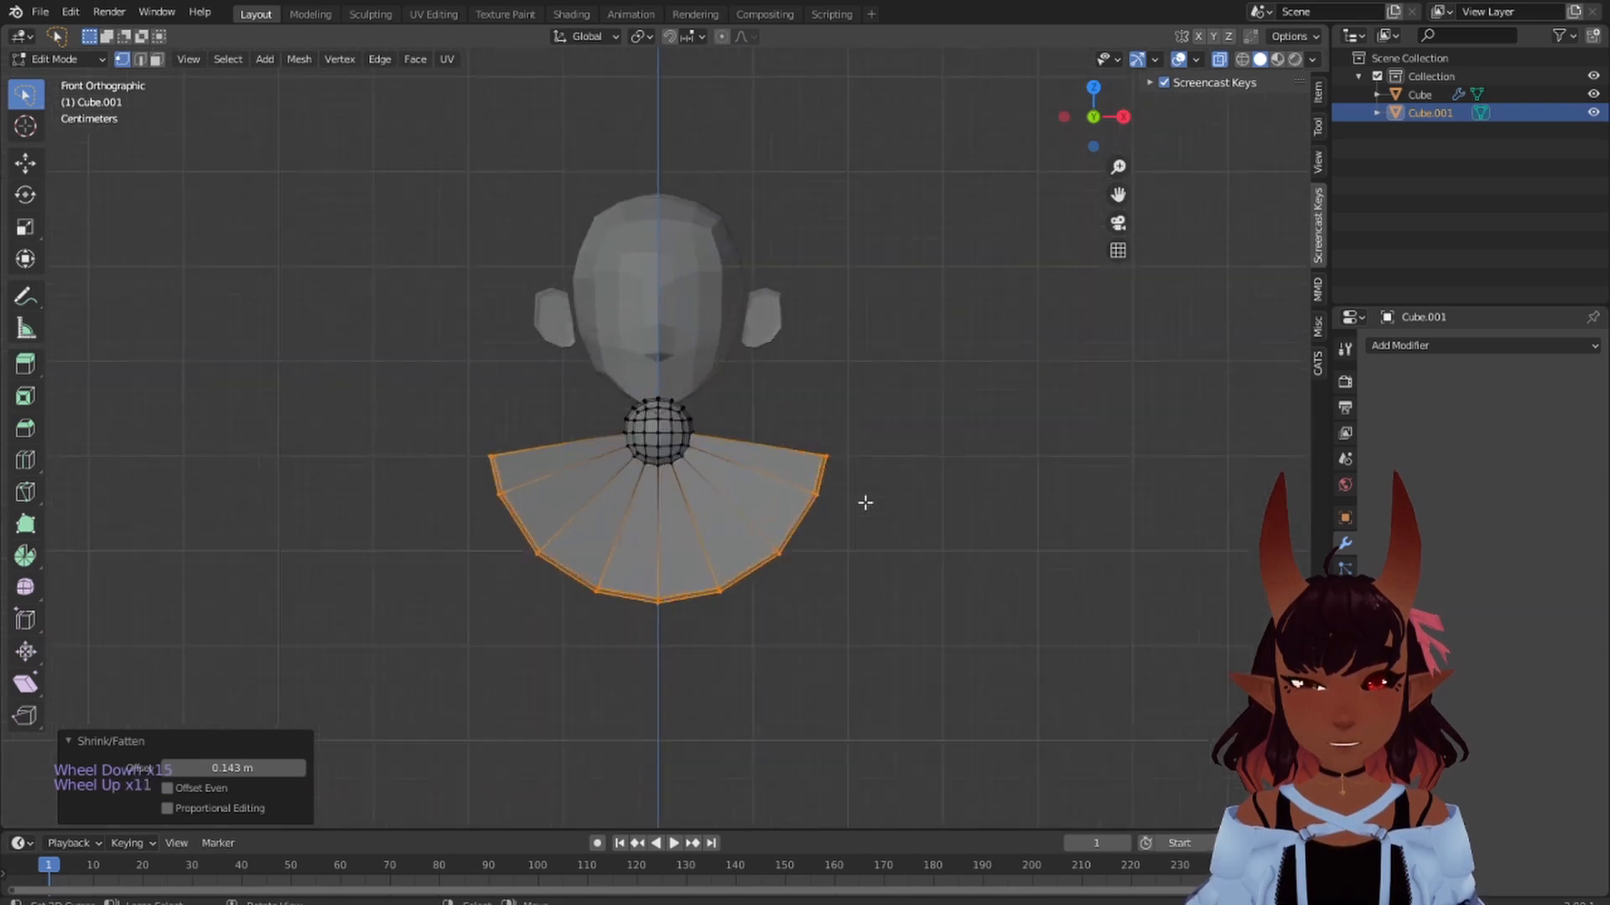
{"action": "middle_click_drag", "start_coordinate": [862, 497], "coordinate": [796, 526]}
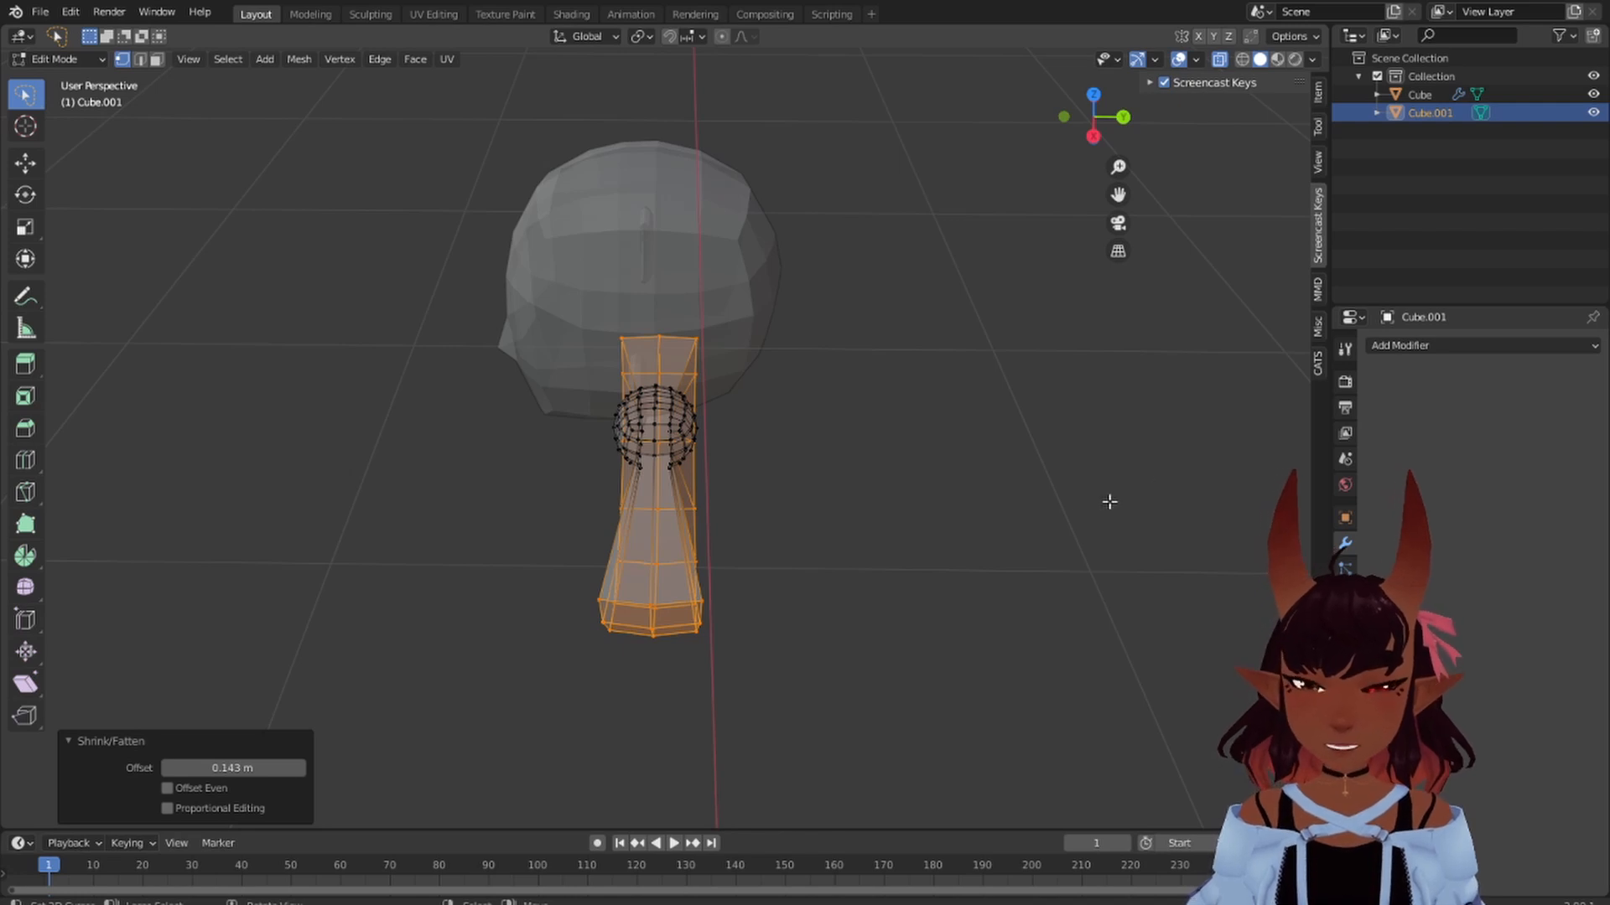
{"action": "scroll", "coordinate": [1081, 516], "scroll_direction": "up", "scroll_amount": 2}
{"action": "middle_click_drag", "start_coordinate": [1045, 531], "coordinate": [1066, 588]}
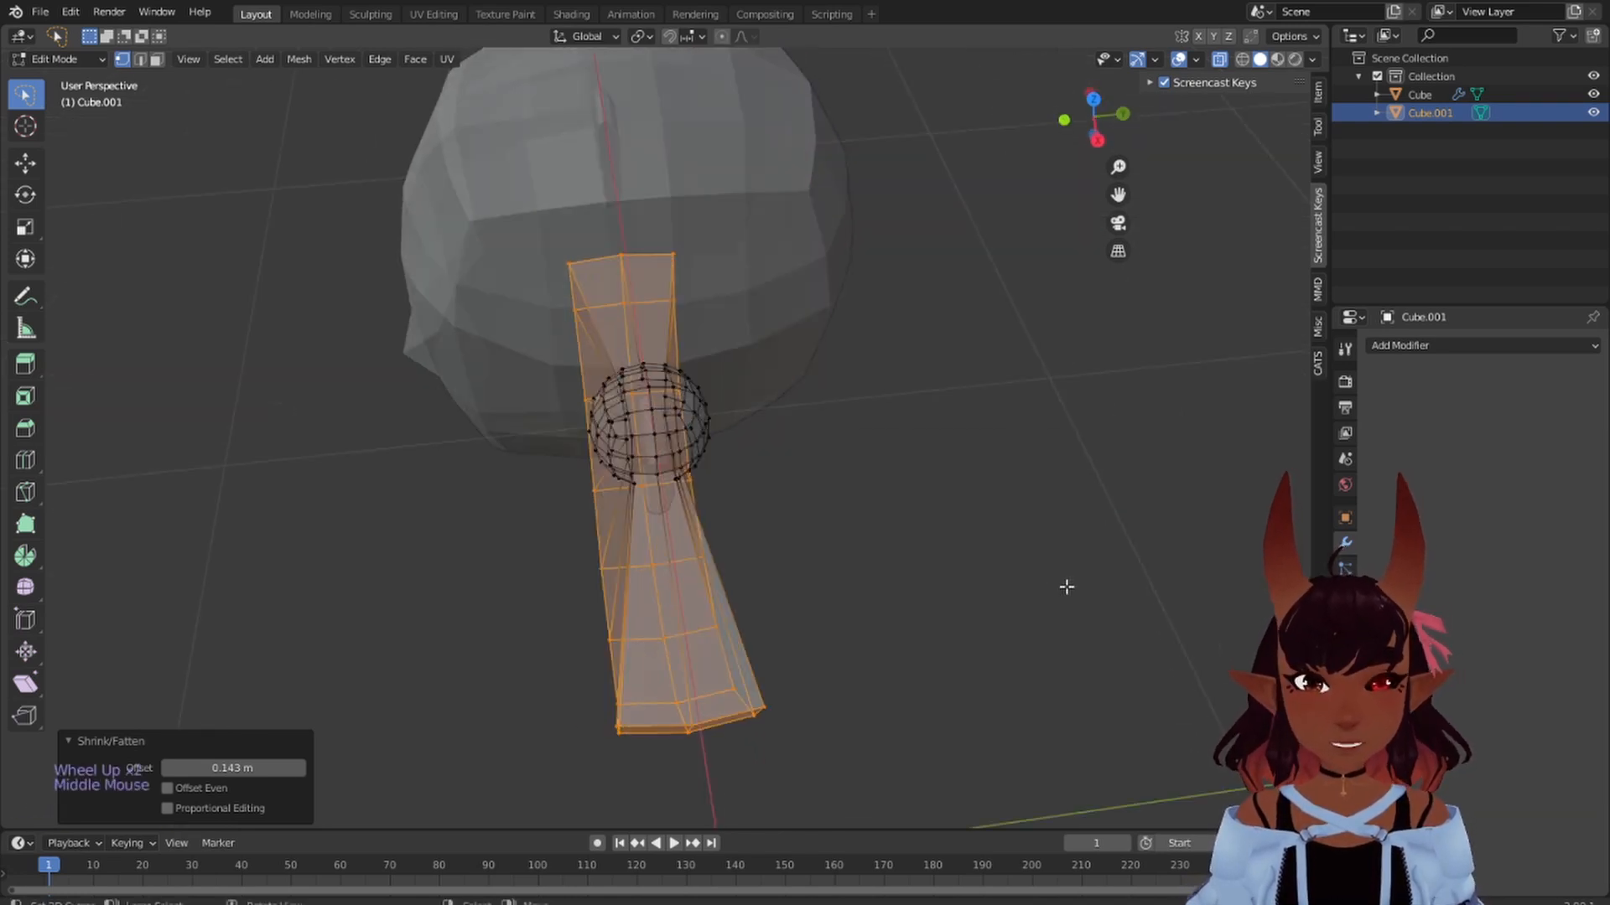
{"action": "middle_click_drag", "start_coordinate": [650, 489], "coordinate": [766, 525]}
{"action": "key", "text": "a"}
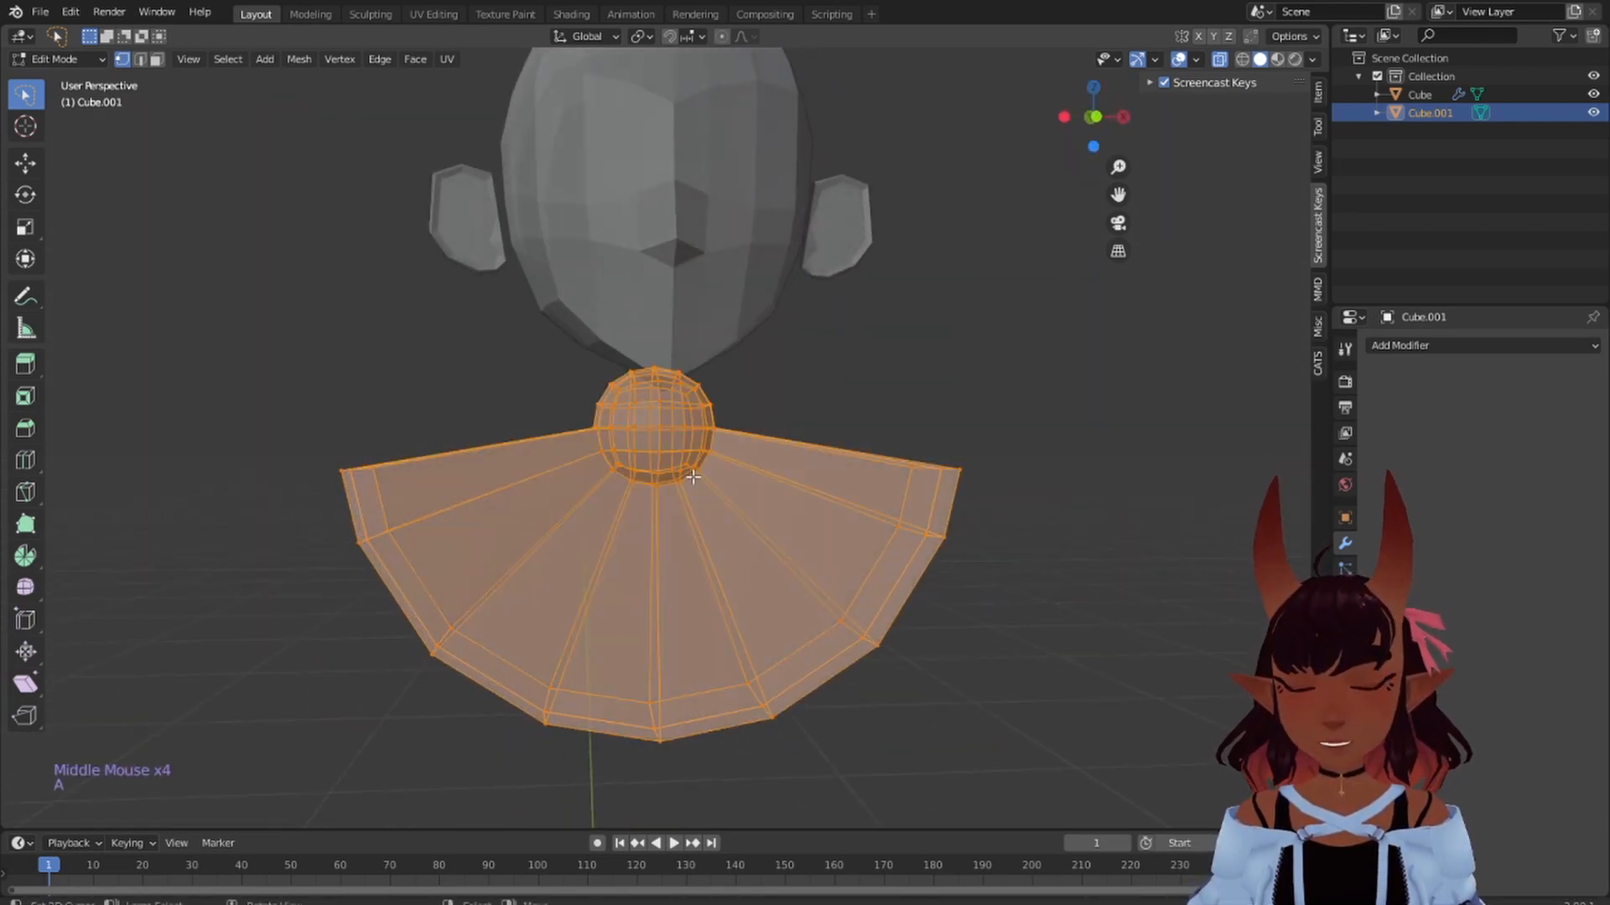
{"action": "key", "text": "a"}
{"action": "key", "text": "a"}
- In front view, select the whole central sphere and delete its faces, keeping the fanned-out shoulder shape
{"action": "key", "text": "KP_1"}
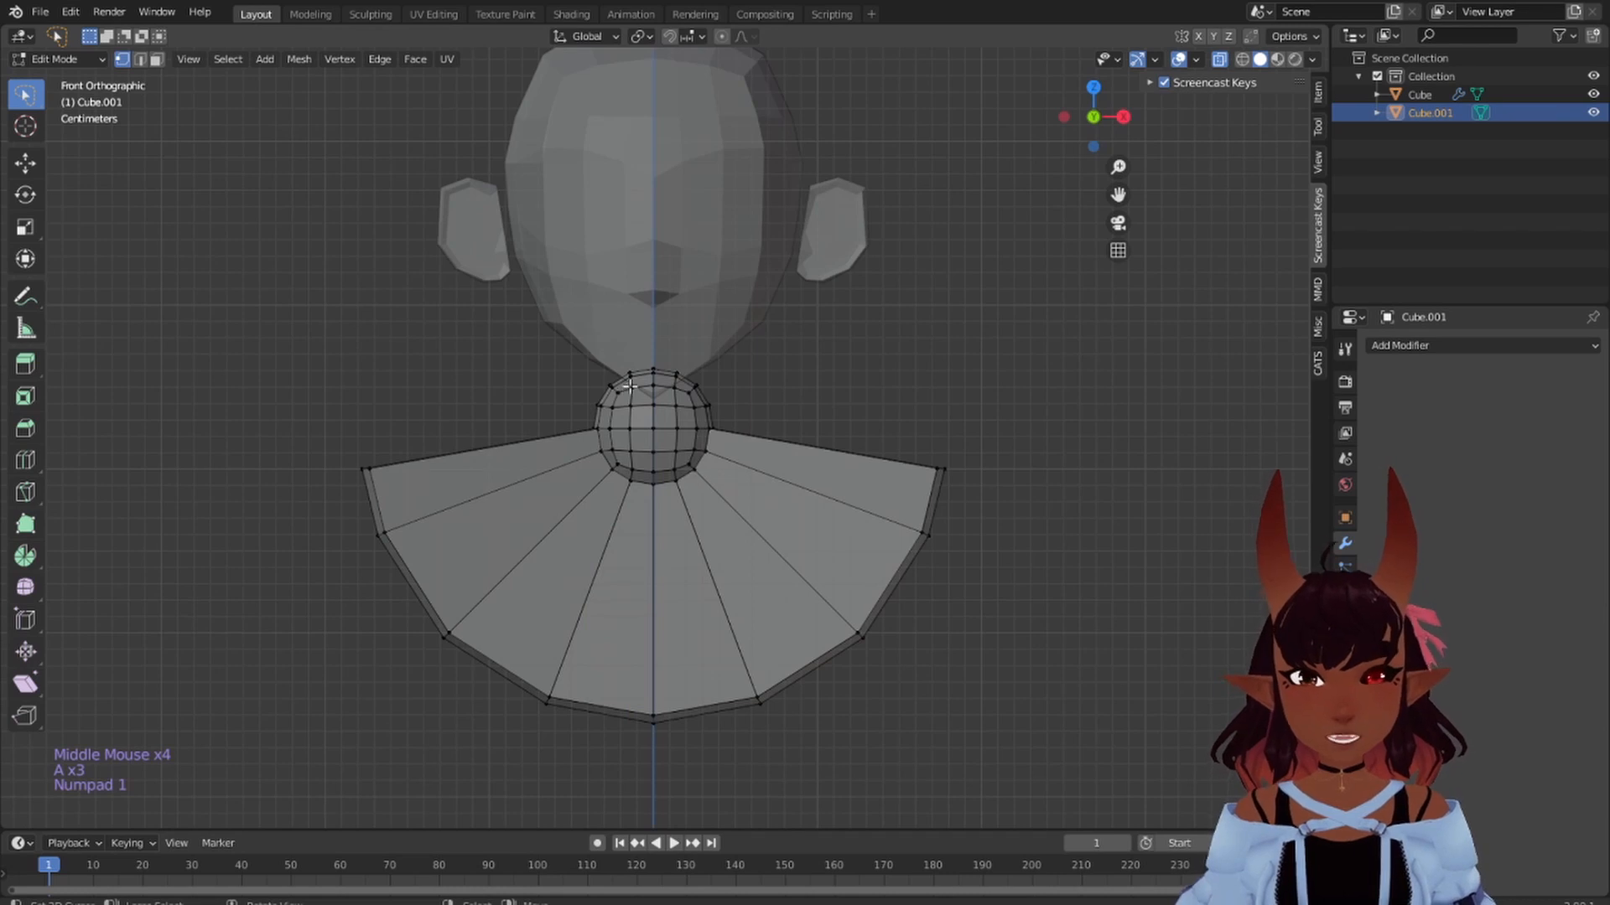
{"action": "scroll", "coordinate": [630, 385], "scroll_direction": "up", "scroll_amount": 7}
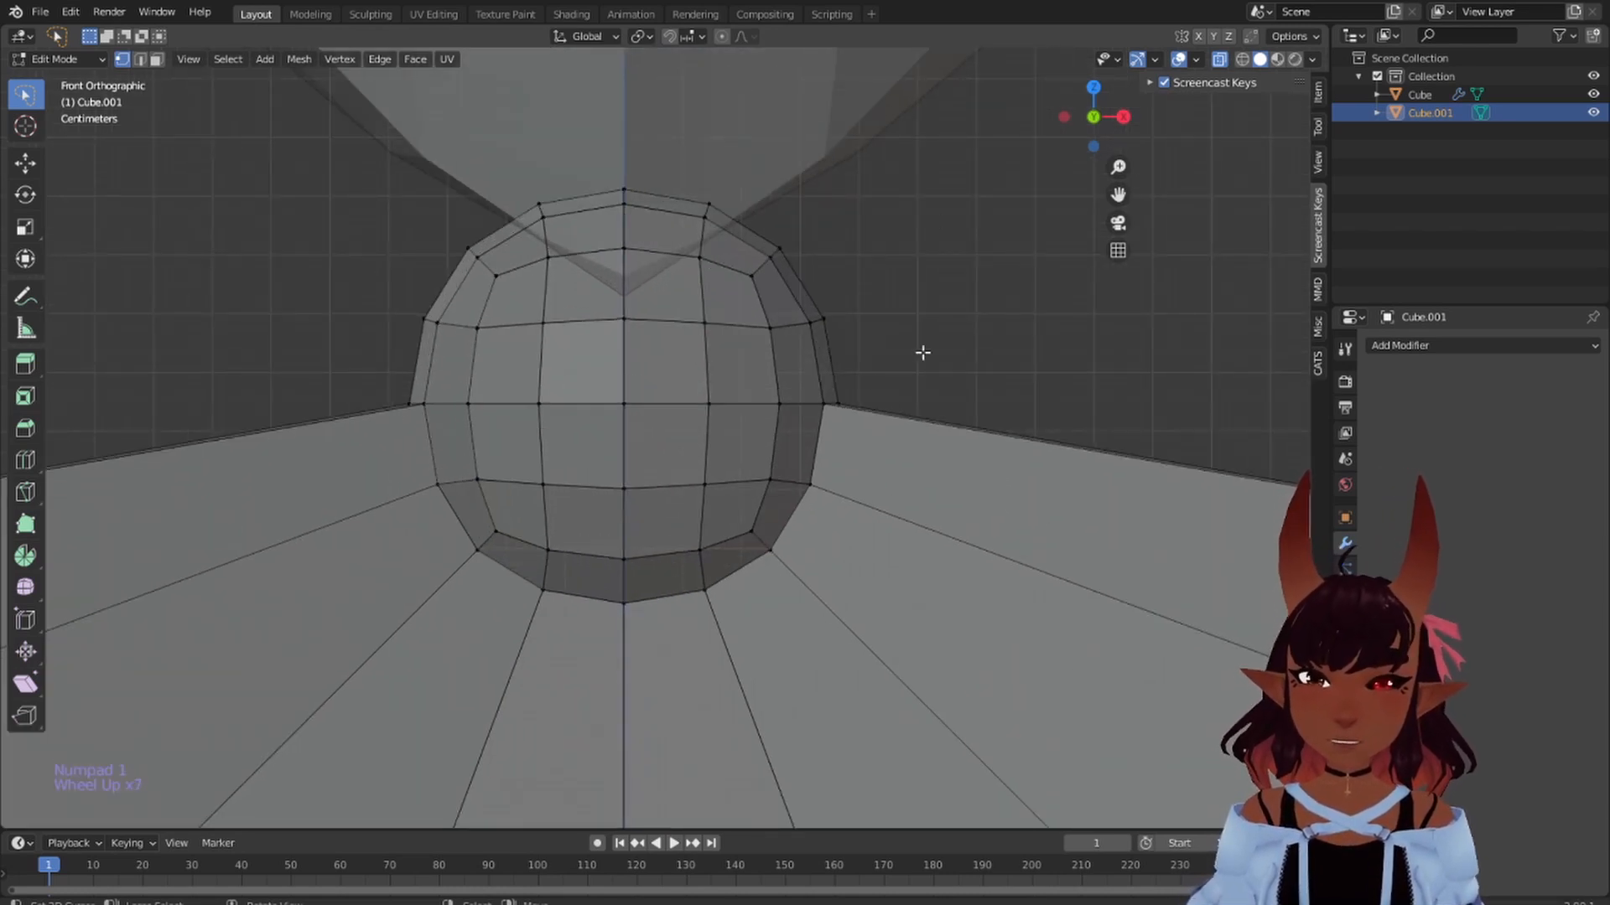
{"action": "mouse_move", "coordinate": [937, 322]}
{"action": "left_mouse_down"}
{"action": "mouse_move", "coordinate": [378, 88]}
{"action": "mouse_move", "coordinate": [269, 233]}
{"action": "mouse_move", "coordinate": [323, 553]}
{"action": "mouse_move", "coordinate": [578, 661]}
{"action": "mouse_move", "coordinate": [909, 373]}
{"action": "left_mouse_up"}
{"action": "scroll", "coordinate": [939, 371], "scroll_direction": "down", "scroll_amount": 7}
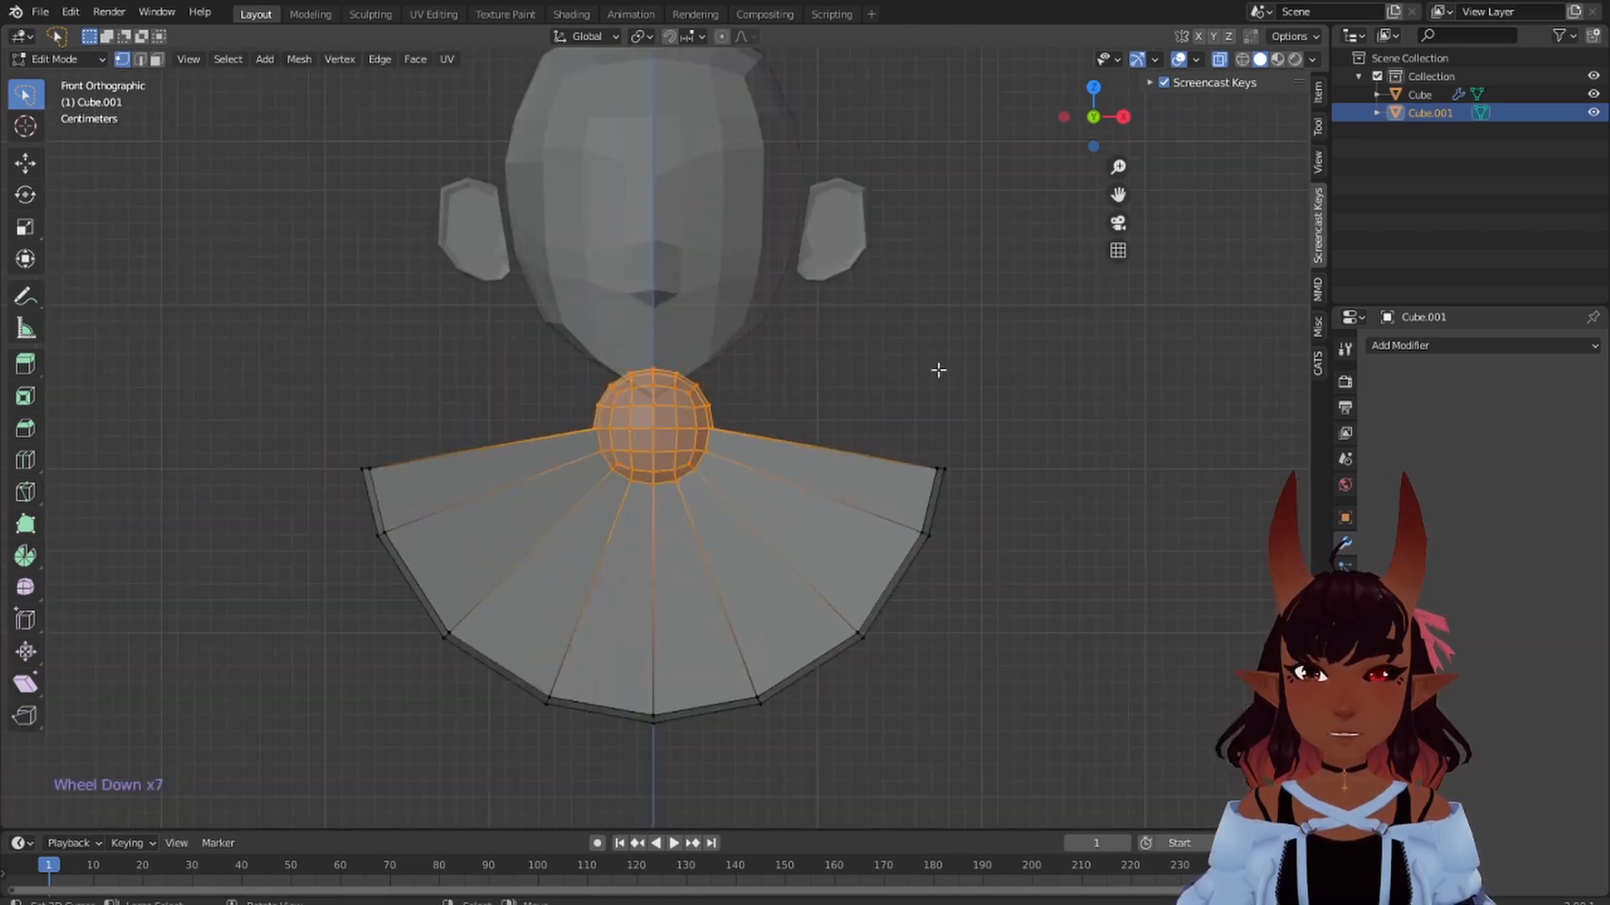
{"action": "mouse_move", "coordinate": [939, 371]}
{"action": "middle_mouse_down"}
{"action": "mouse_move", "coordinate": [510, 443]}
{"action": "mouse_move", "coordinate": [500, 378]}
{"action": "mouse_move", "coordinate": [812, 400]}
{"action": "mouse_move", "coordinate": [872, 386]}
{"action": "middle_mouse_up"}
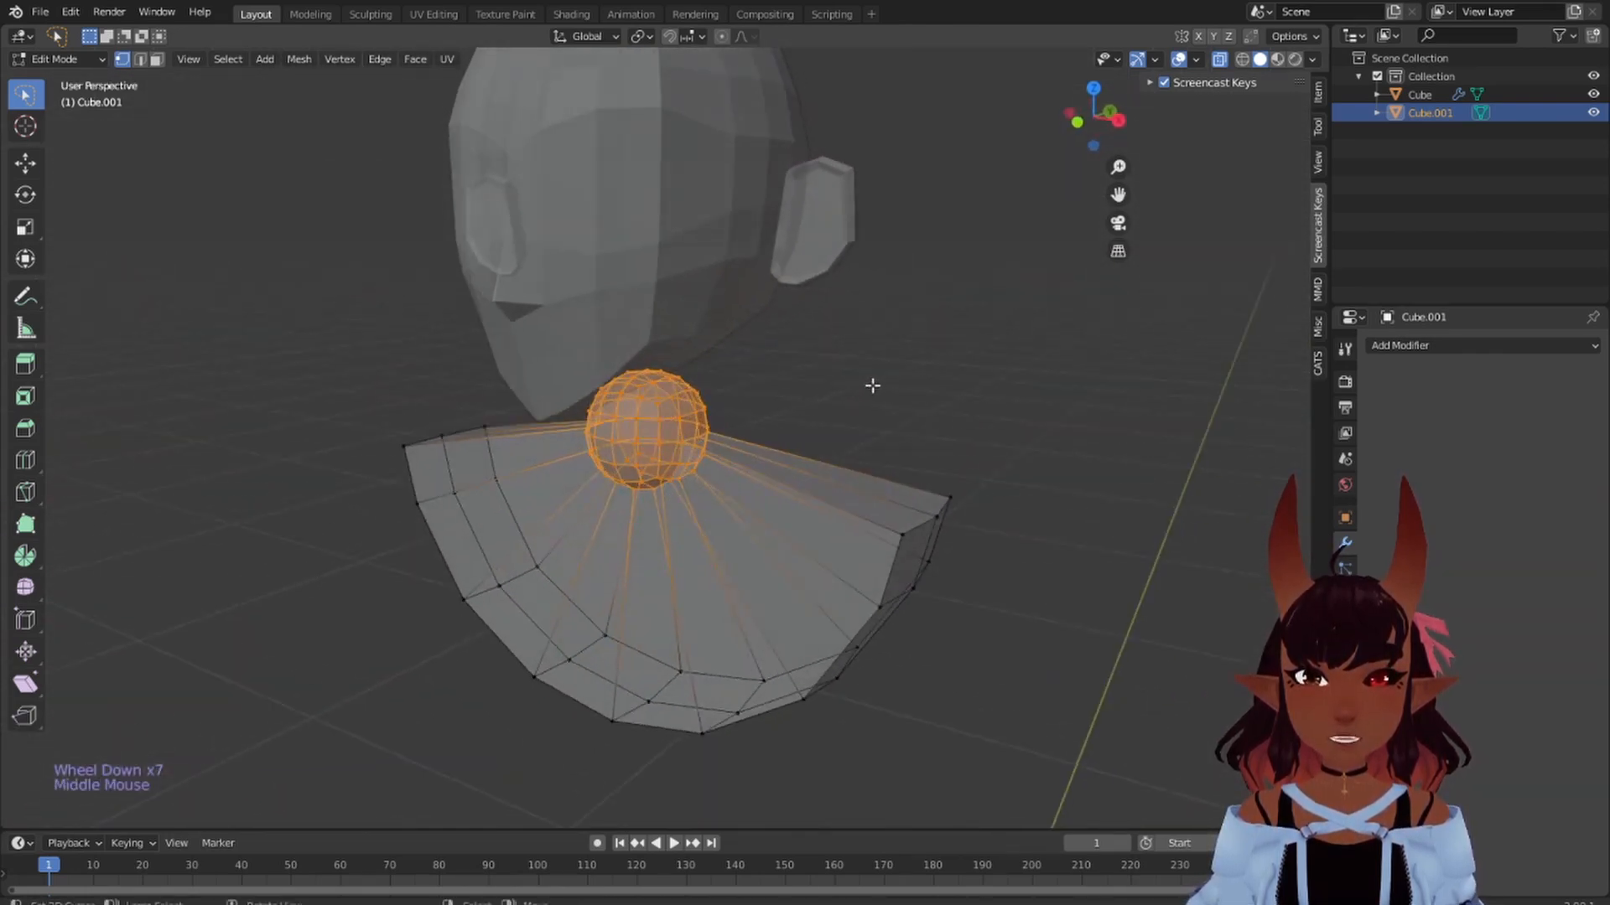
{"action": "key", "text": "x"}
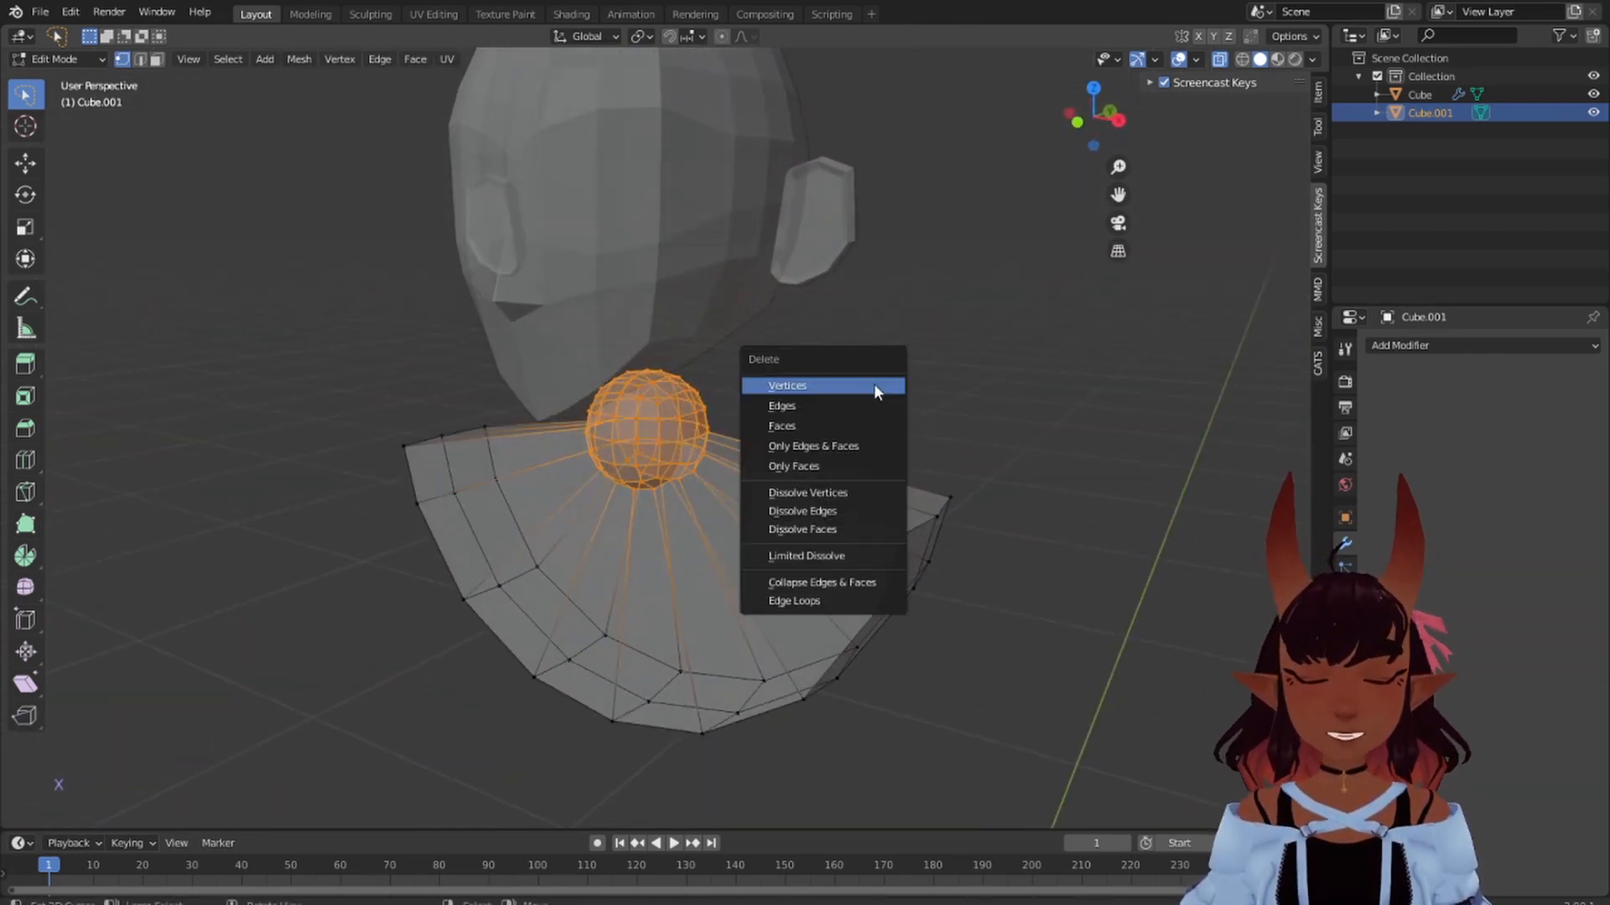
{"action": "left_click", "coordinate": [832, 426]}
{"action": "scroll", "coordinate": [832, 427], "scroll_direction": "down", "scroll_amount": 2}
{"action": "middle_click_drag", "start_coordinate": [831, 428], "coordinate": [705, 437]}
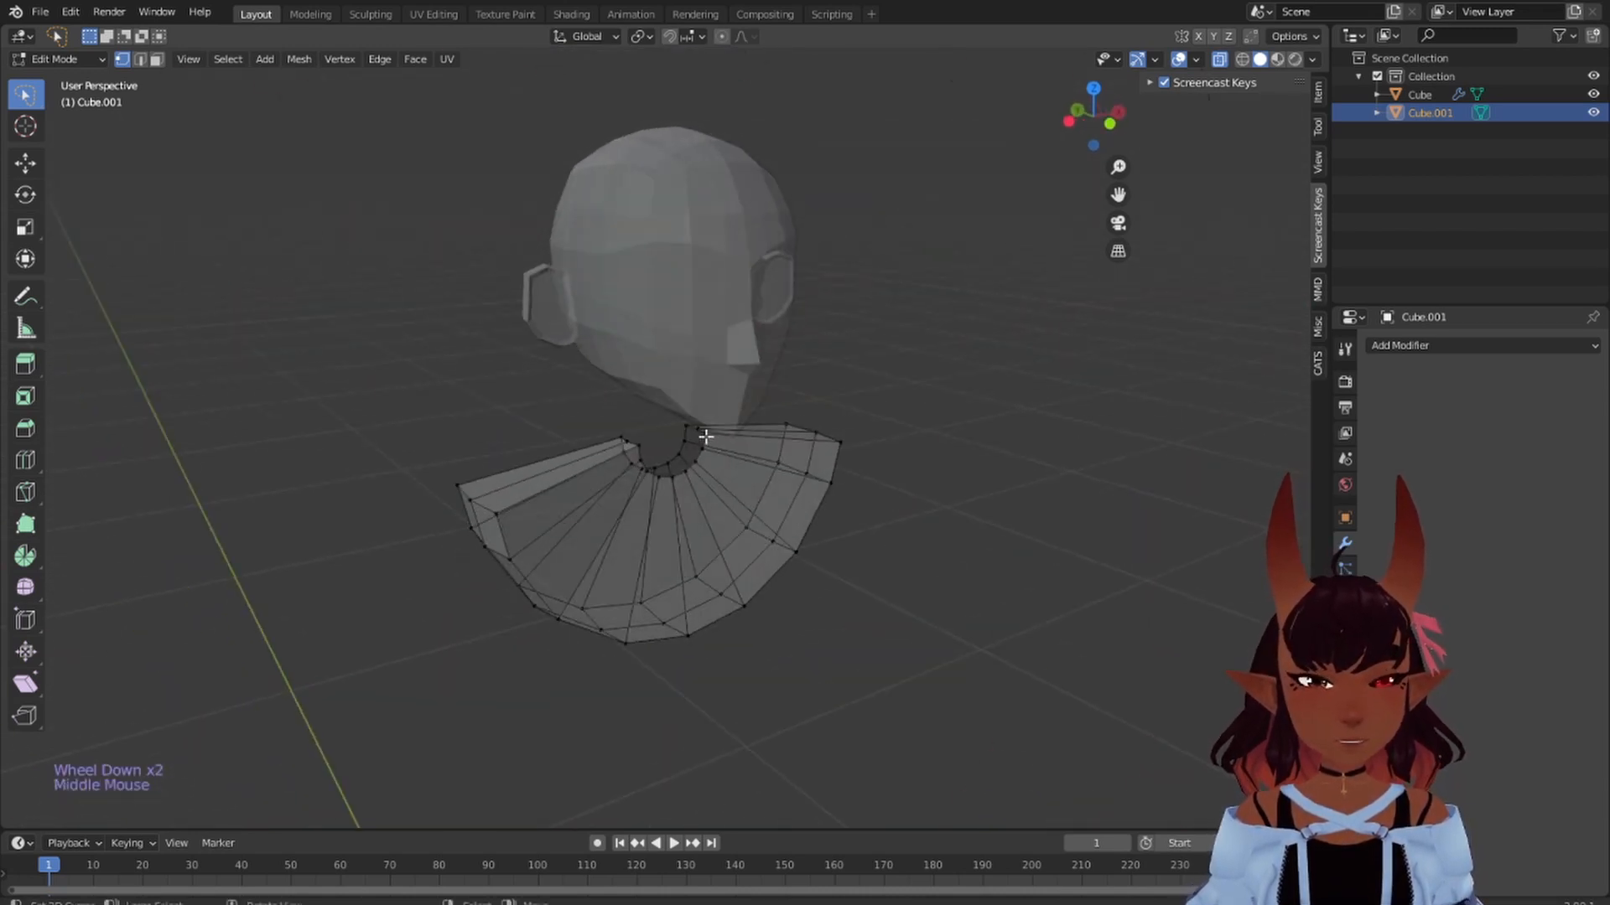
- In right side view, select the back column of the shoulder mesh and flatten it along global Y
{"action": "key", "text": "KP_1"}
{"action": "key", "text": "KP_3"}
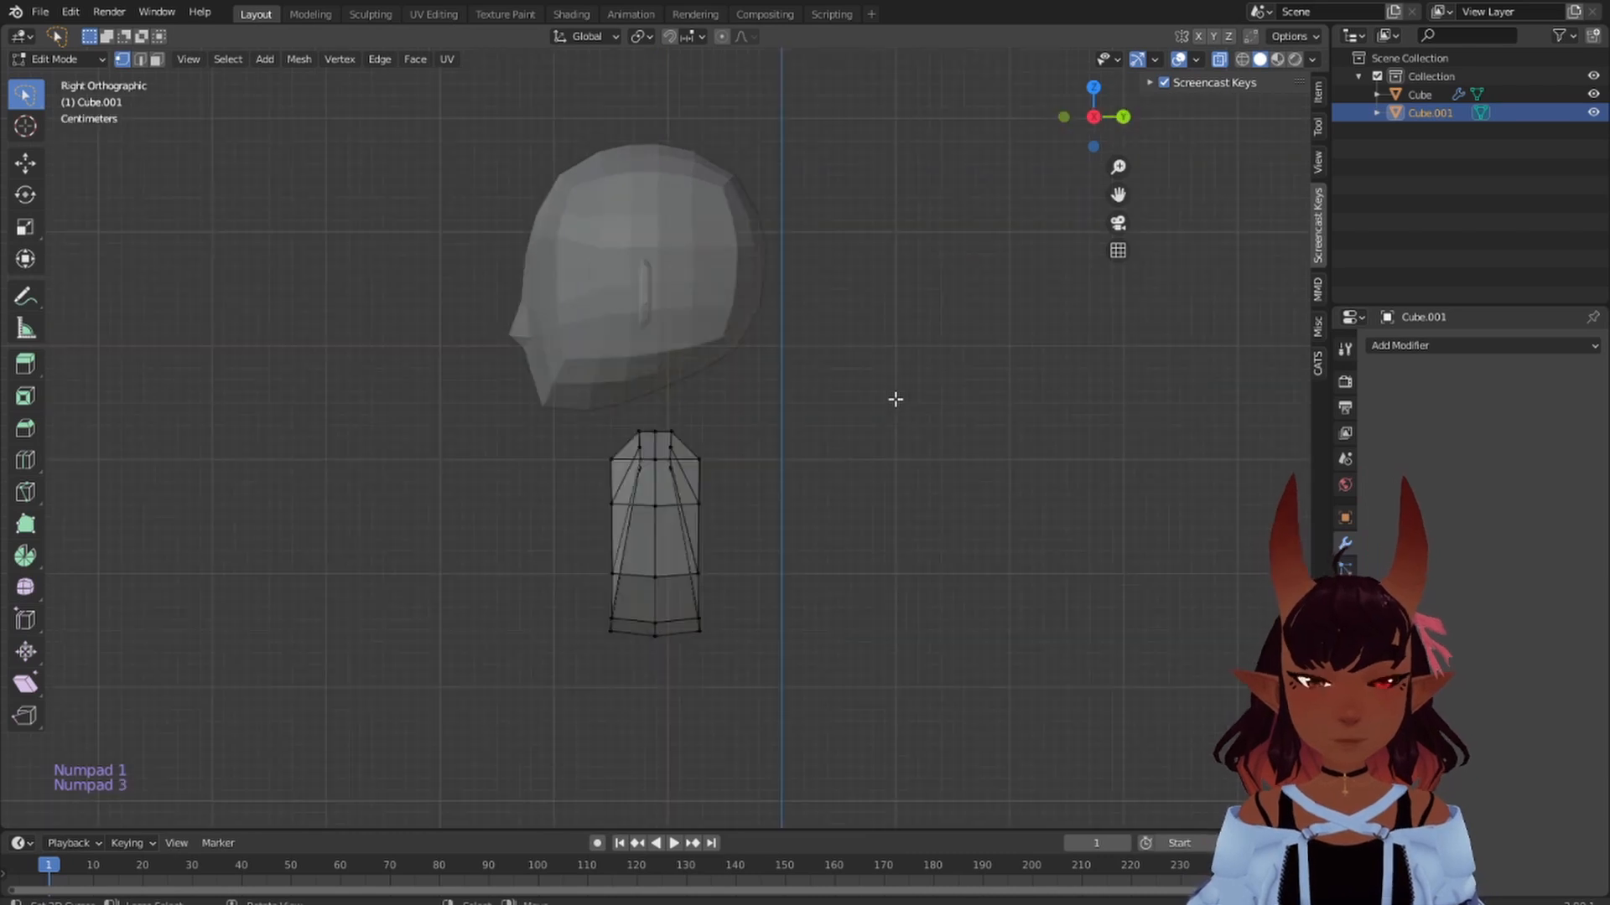
{"action": "scroll", "coordinate": [782, 453], "scroll_direction": "up", "scroll_amount": 5}
{"action": "middle_click_drag", "start_coordinate": [783, 565], "coordinate": [743, 363], "text": "shift"}
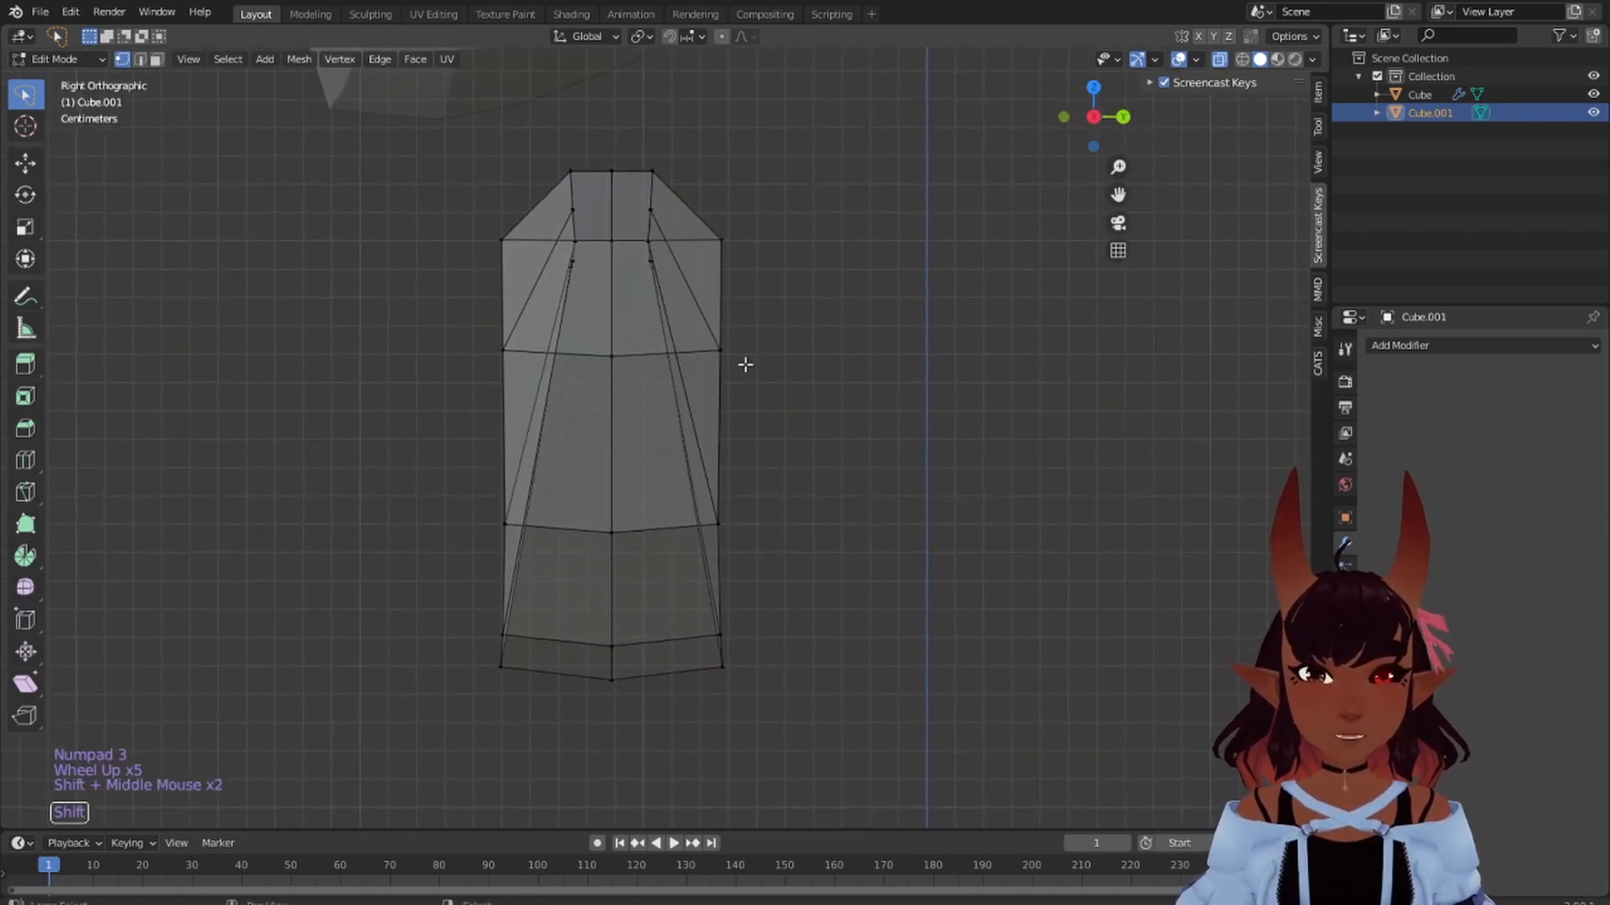
{"action": "mouse_move", "coordinate": [628, 149]}
{"action": "left_mouse_down"}
{"action": "mouse_move", "coordinate": [920, 273]}
{"action": "mouse_move", "coordinate": [755, 765]}
{"action": "mouse_move", "coordinate": [646, 762]}
{"action": "mouse_move", "coordinate": [673, 736]}
{"action": "left_mouse_up"}
{"action": "scroll", "coordinate": [673, 736], "scroll_direction": "down", "scroll_amount": 4}
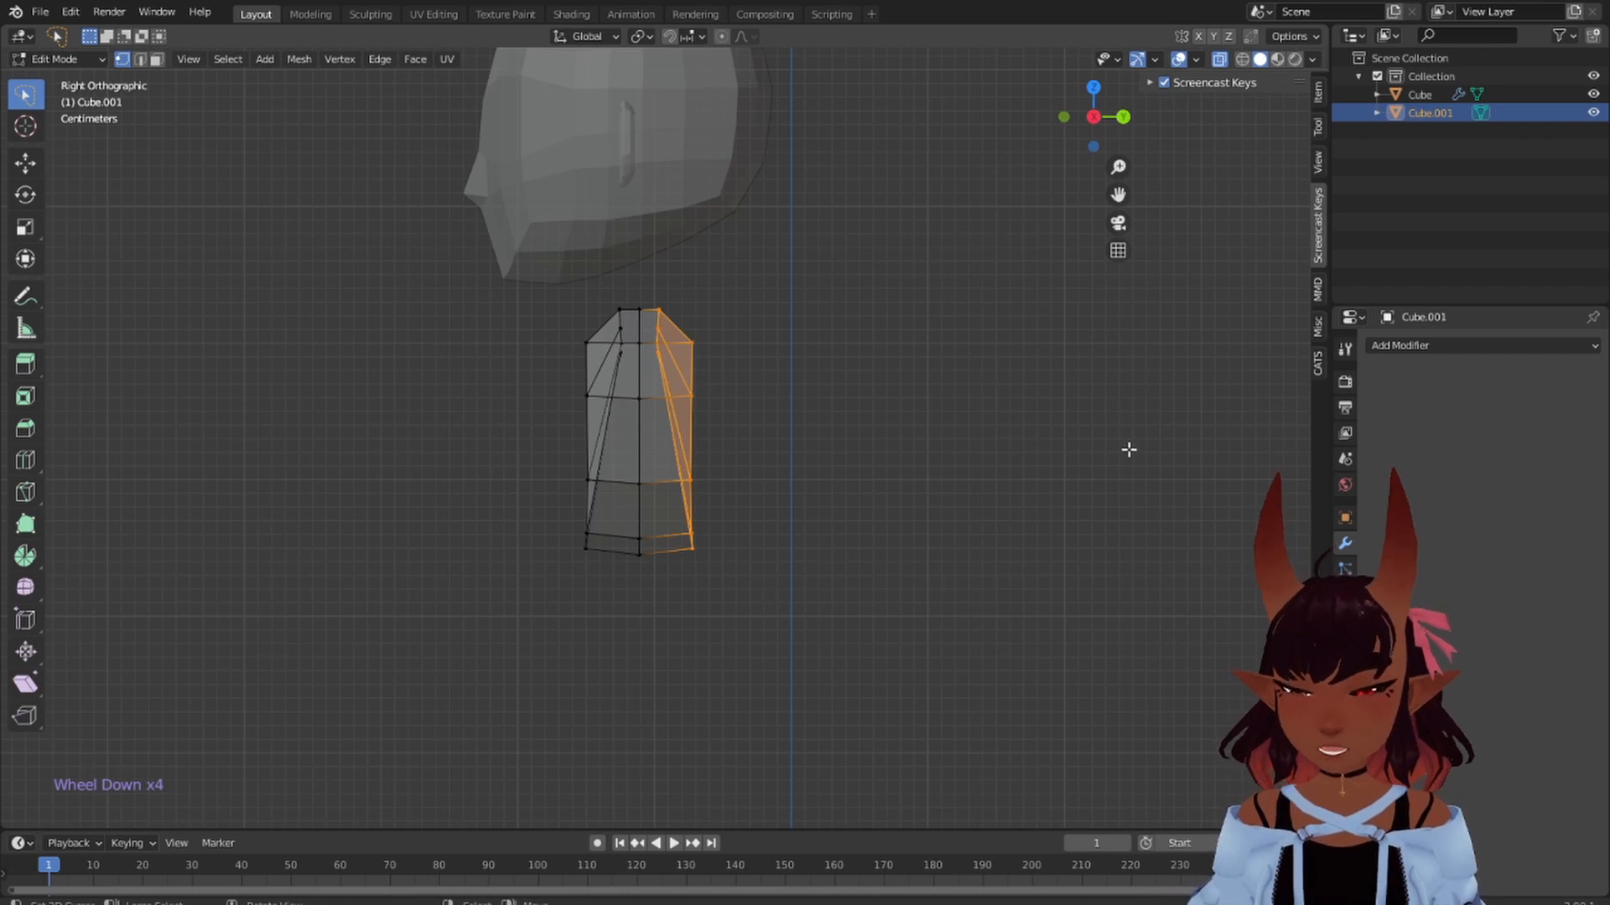
{"action": "key", "text": "s"}
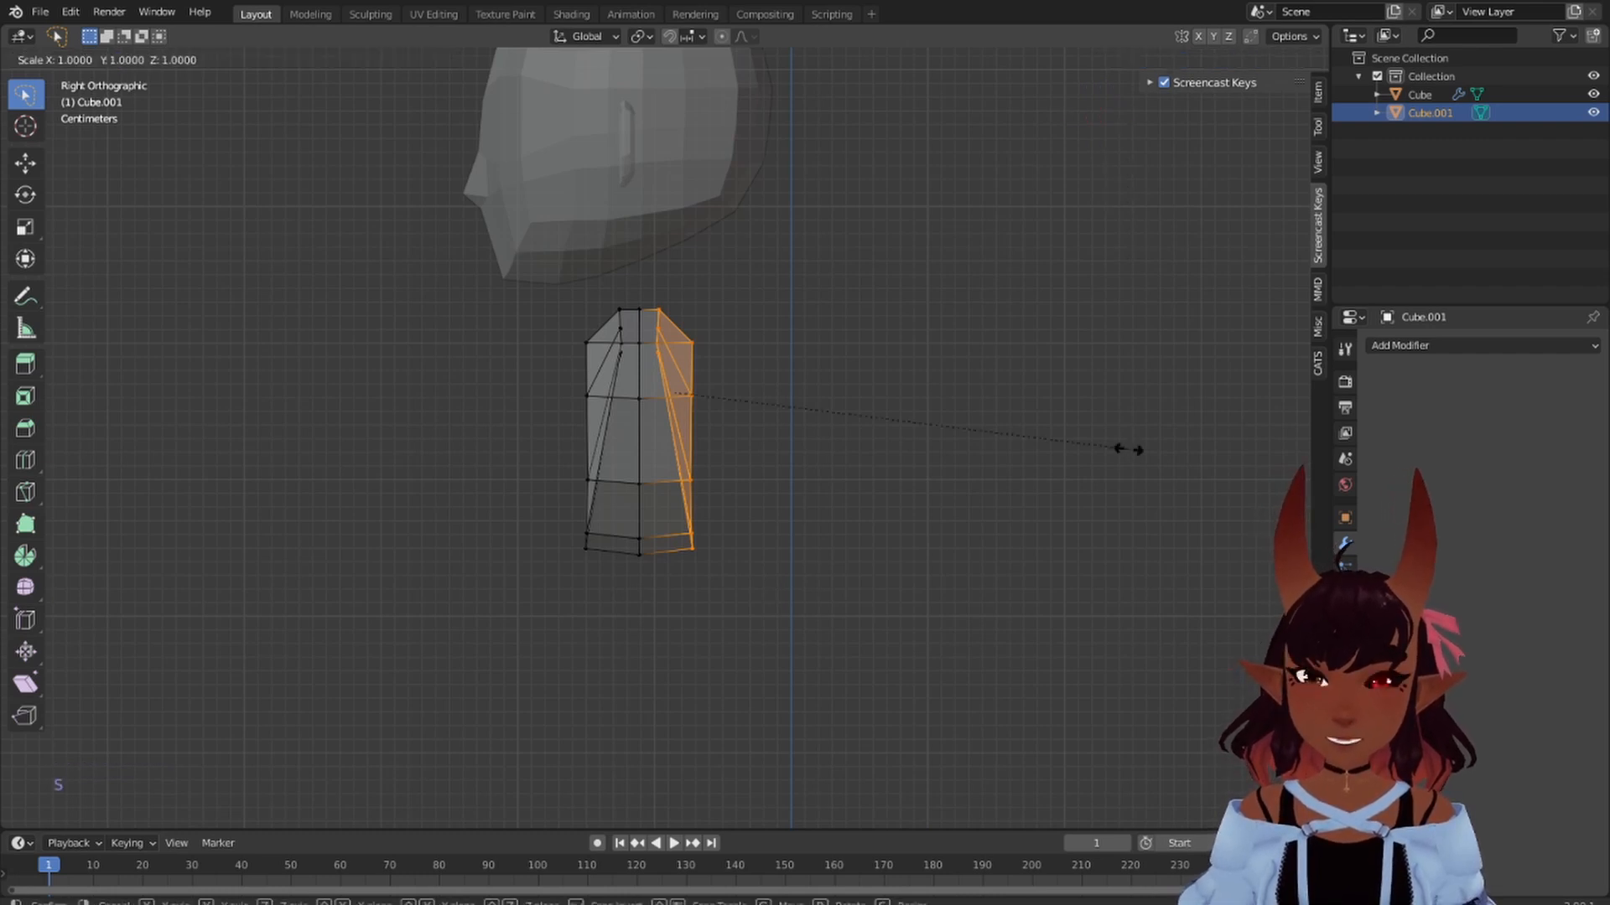
{"action": "key", "text": "y"}
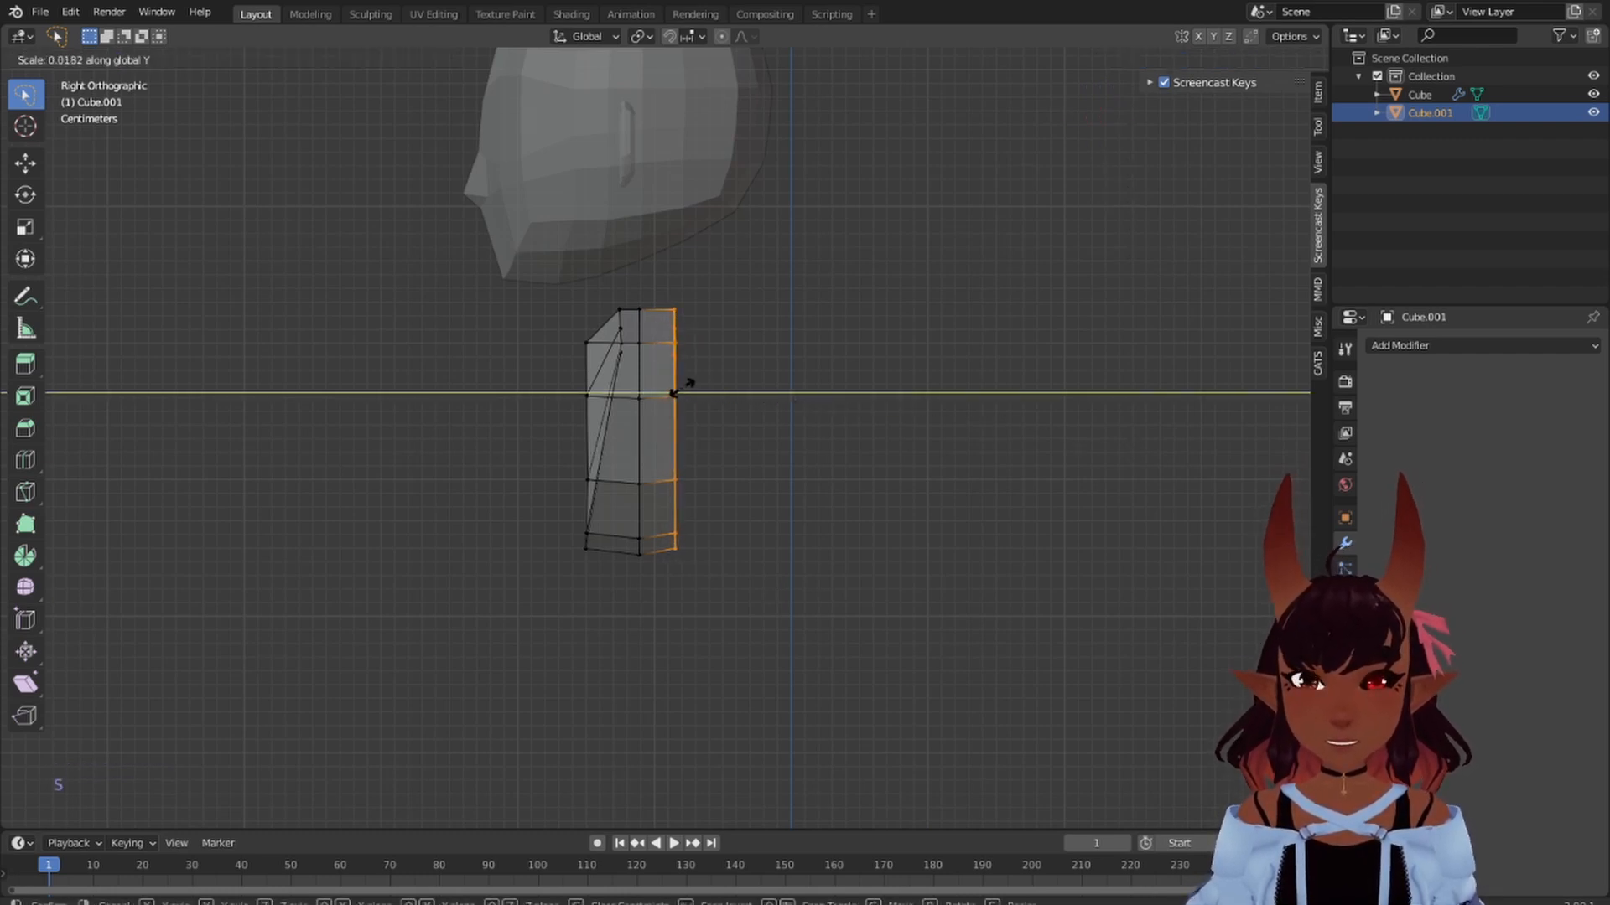
{"action": "left_click", "coordinate": [676, 392]}
- Flatten the front column of the shoulder mesh along global Y, scaling first by about 0.042 and again by 0.023 to straighten it
{"action": "mouse_move", "coordinate": [626, 294]}
{"action": "left_mouse_down"}
{"action": "mouse_move", "coordinate": [405, 356]}
{"action": "mouse_move", "coordinate": [593, 640]}
{"action": "mouse_move", "coordinate": [627, 634]}
{"action": "left_mouse_up"}
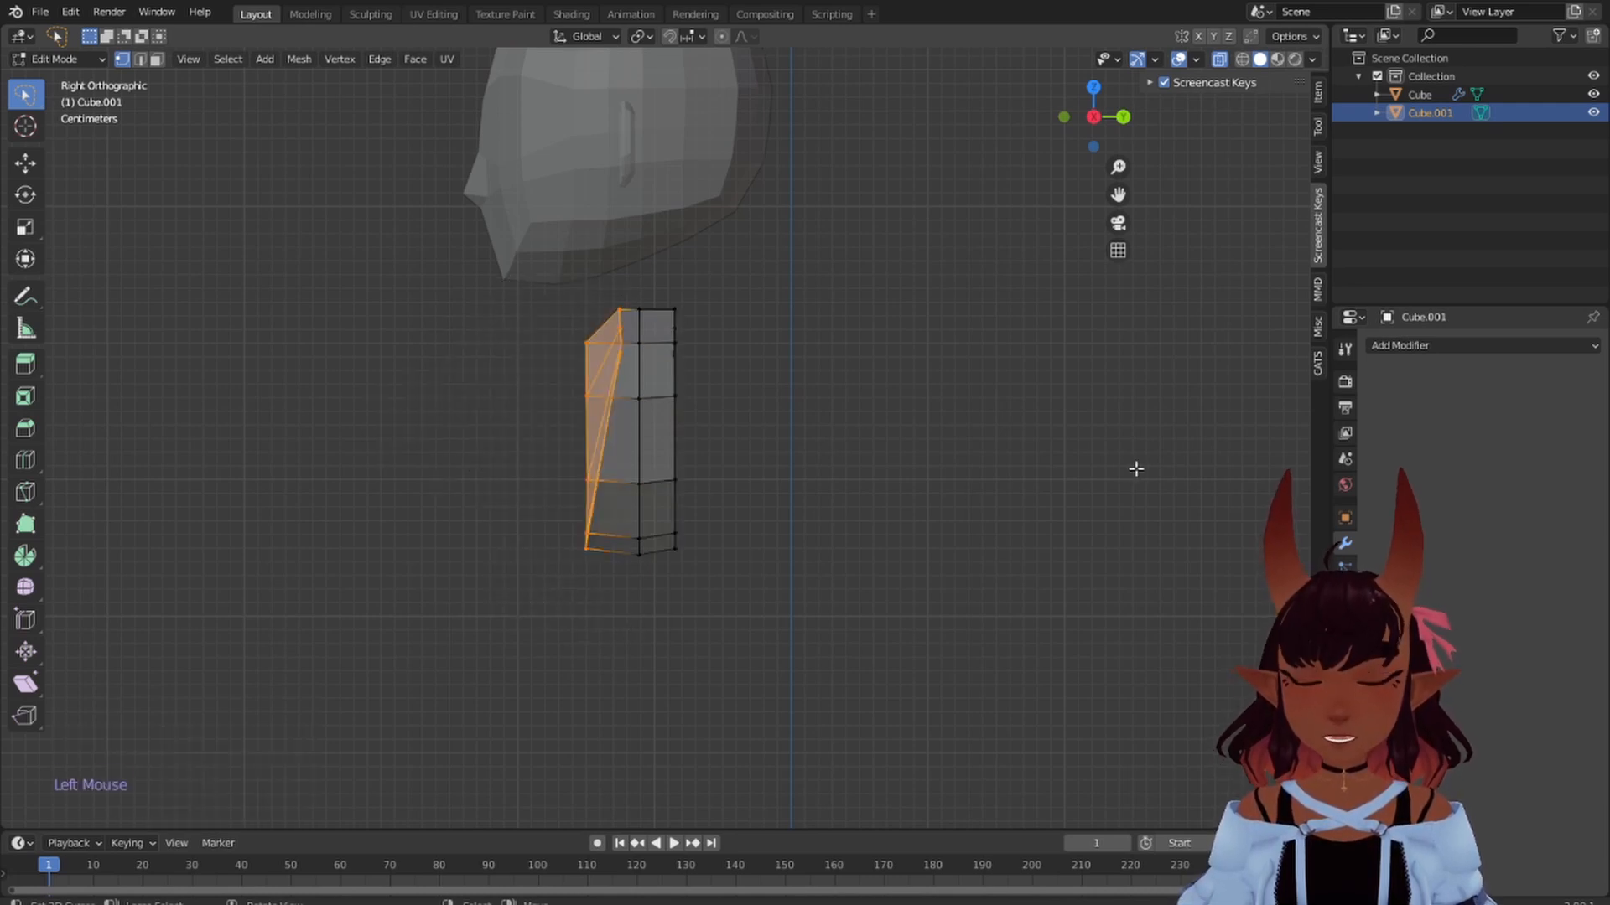
{"action": "key", "text": "s"}
{"action": "key", "text": "y"}
{"action": "left_click", "coordinate": [631, 387]}
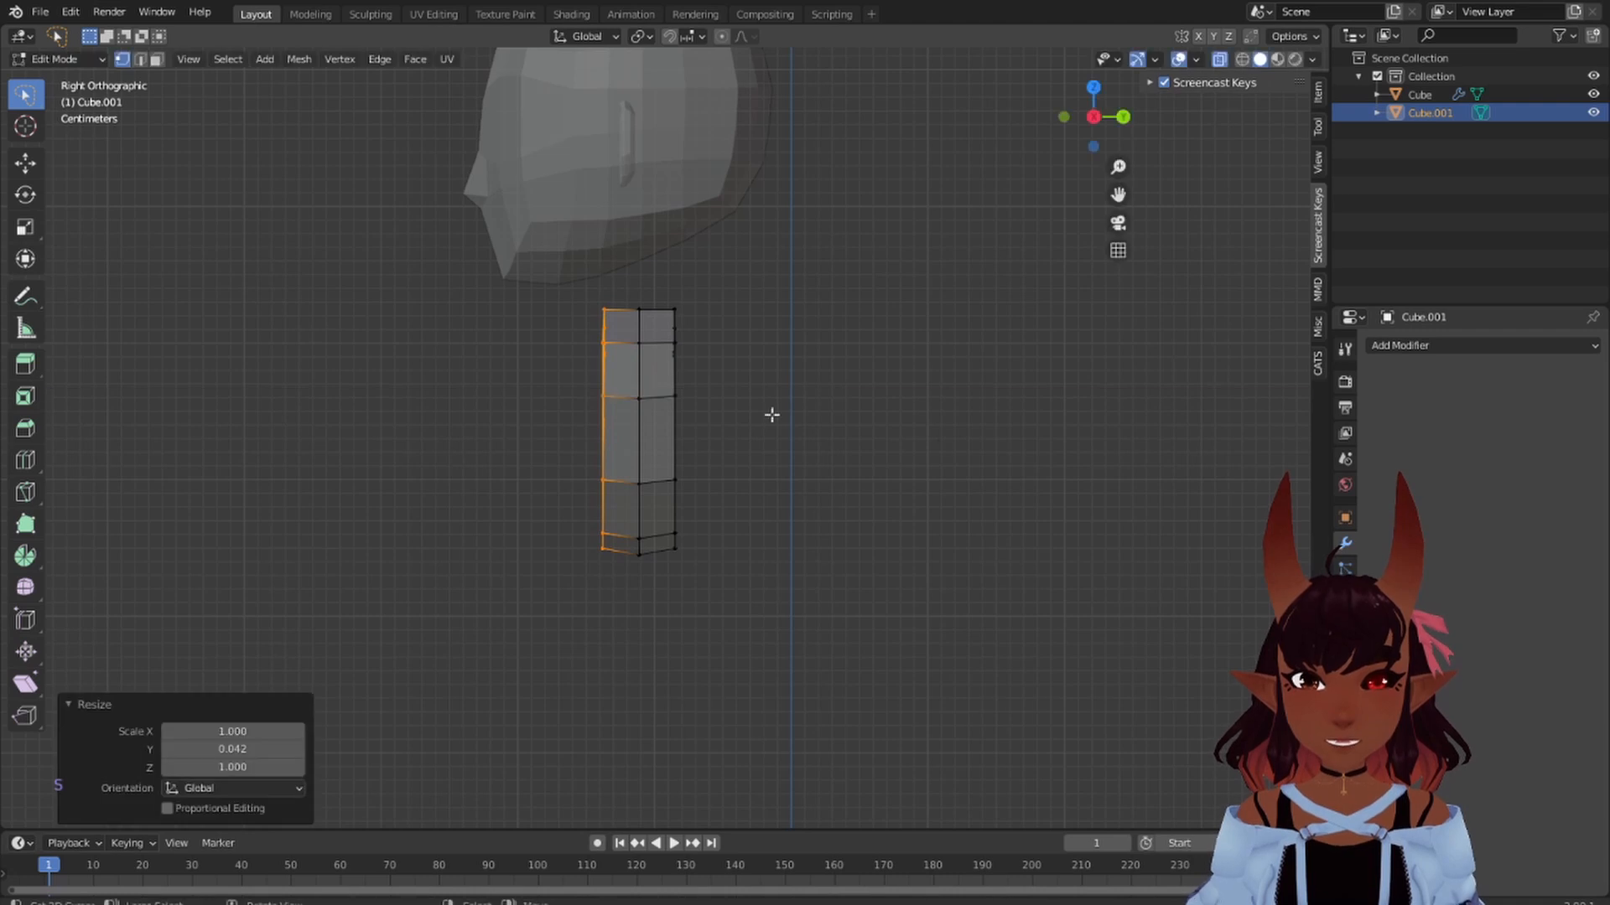
{"action": "key", "text": "s"}
{"action": "key", "text": "y"}
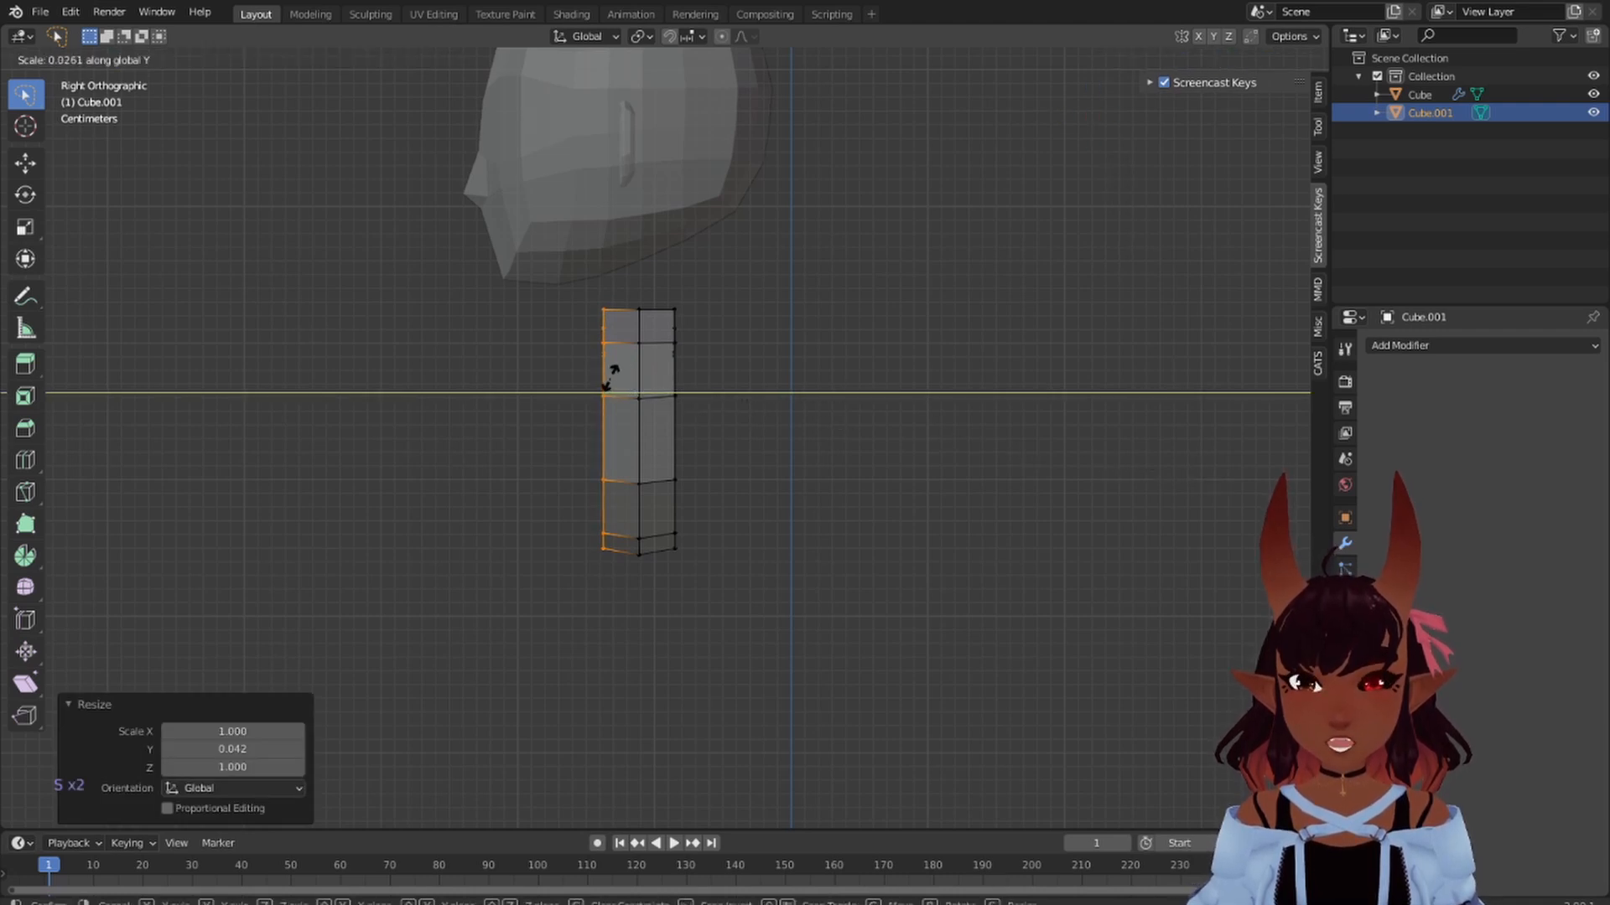
{"action": "left_click", "coordinate": [610, 379]}
{"action": "key", "text": "s"}
{"action": "key", "text": "y"}
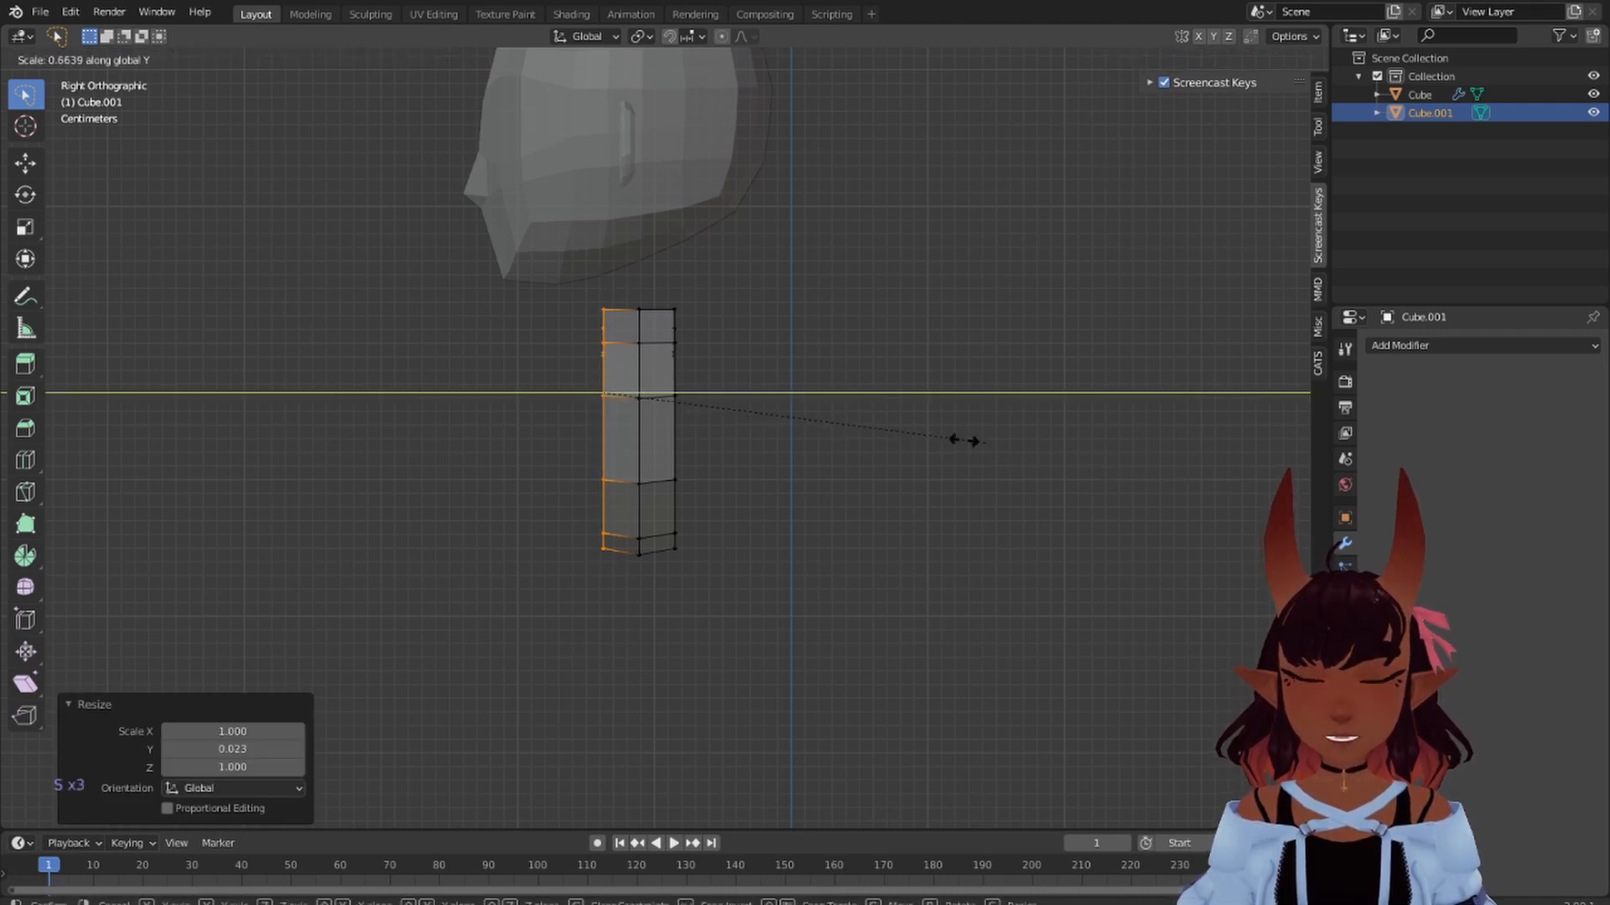
{"action": "left_click", "coordinate": [956, 438]}
- Reselect the back column and scale it along global Y by about 0.018, repeating the Y scale to straighten it further
{"action": "mouse_move", "coordinate": [738, 269]}
{"action": "left_mouse_down"}
{"action": "mouse_move", "coordinate": [658, 277]}
{"action": "mouse_move", "coordinate": [652, 500]}
{"action": "mouse_move", "coordinate": [788, 646]}
{"action": "left_mouse_up"}
{"action": "key", "text": "s"}
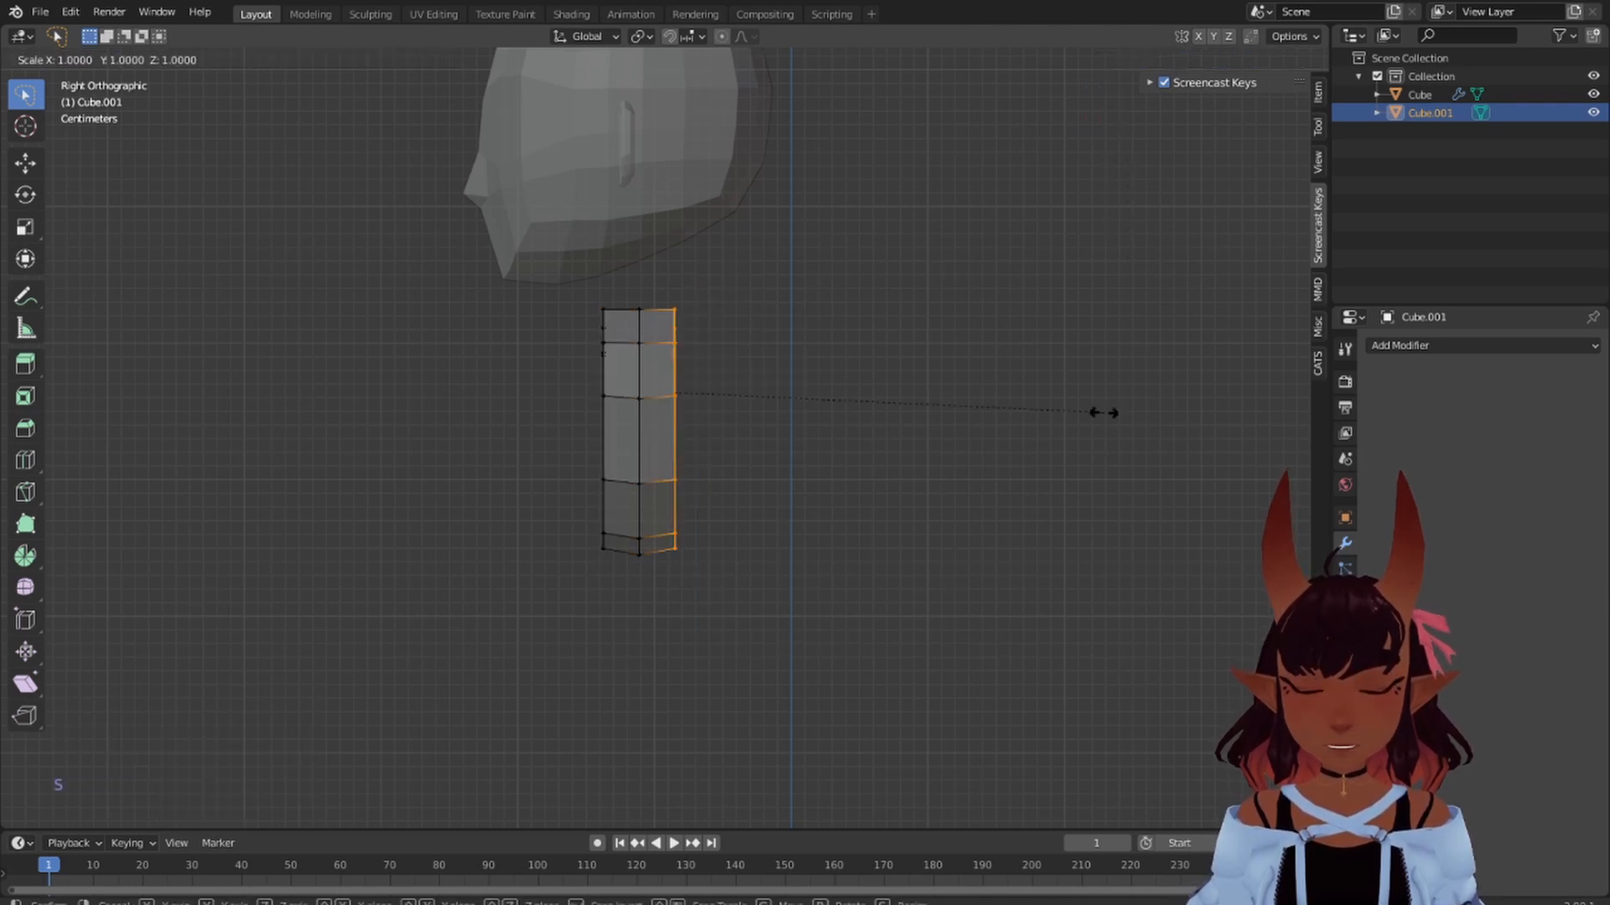
{"action": "key", "text": "y"}
{"action": "left_click", "coordinate": [683, 394]}
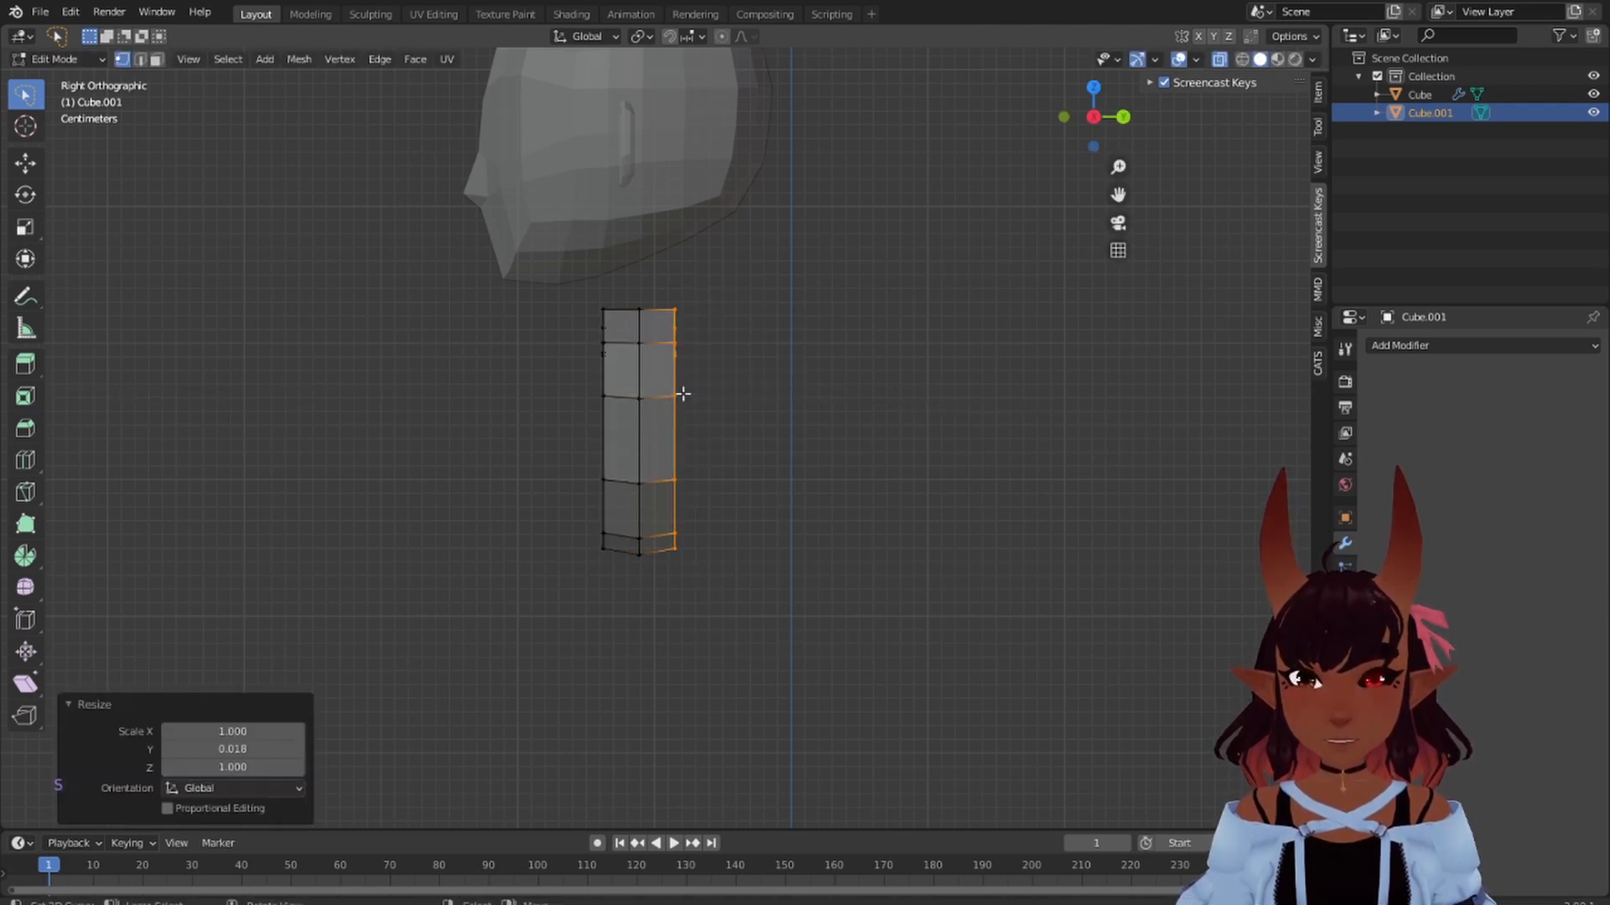
{"action": "key", "text": "s"}
{"action": "key", "text": "y"}
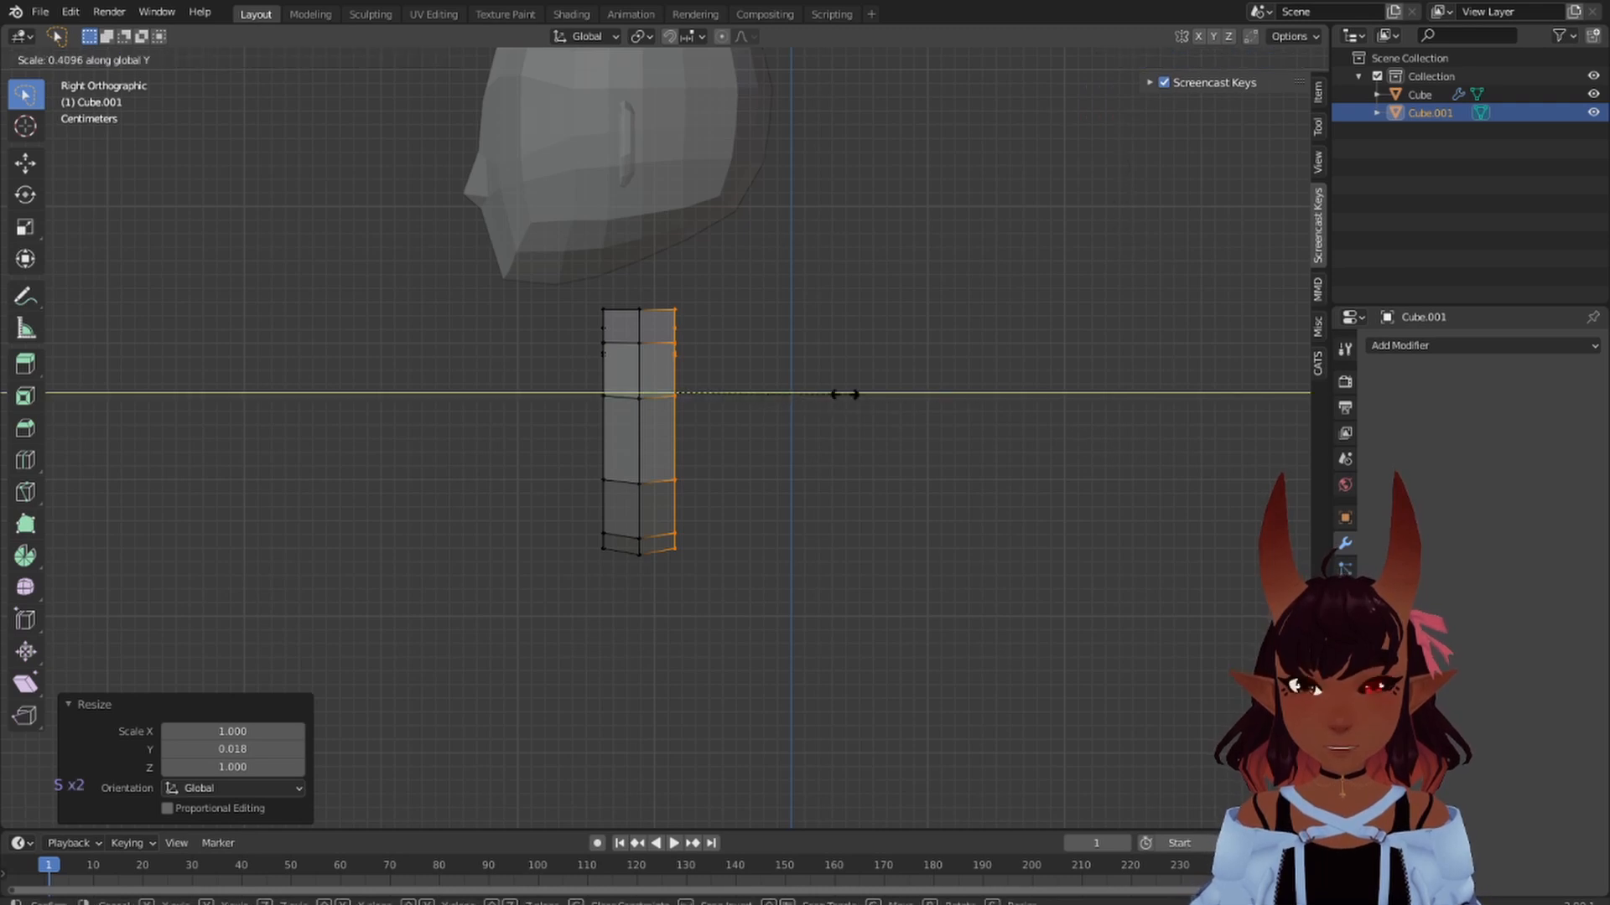
{"action": "left_click", "coordinate": [719, 388]}
- In front view, select the negative-X half of the shoulder mesh and delete its vertices
{"action": "scroll", "coordinate": [402, 503], "scroll_direction": "up", "scroll_amount": 2}
{"action": "scroll", "coordinate": [402, 503], "scroll_direction": "down", "scroll_amount": 3}
{"action": "mouse_move", "coordinate": [361, 495]}
{"action": "middle_mouse_down"}
{"action": "mouse_move", "coordinate": [403, 507]}
{"action": "mouse_move", "coordinate": [475, 641]}
{"action": "mouse_move", "coordinate": [453, 591]}
{"action": "mouse_move", "coordinate": [587, 482]}
{"action": "middle_mouse_up"}
{"action": "key", "text": "KP_1"}
{"action": "scroll", "coordinate": [446, 581], "scroll_direction": "up", "scroll_amount": 1}
{"action": "mouse_move", "coordinate": [634, 343]}
{"action": "left_mouse_down"}
{"action": "mouse_move", "coordinate": [354, 270]}
{"action": "mouse_move", "coordinate": [499, 733]}
{"action": "mouse_move", "coordinate": [593, 721]}
{"action": "left_mouse_up"}
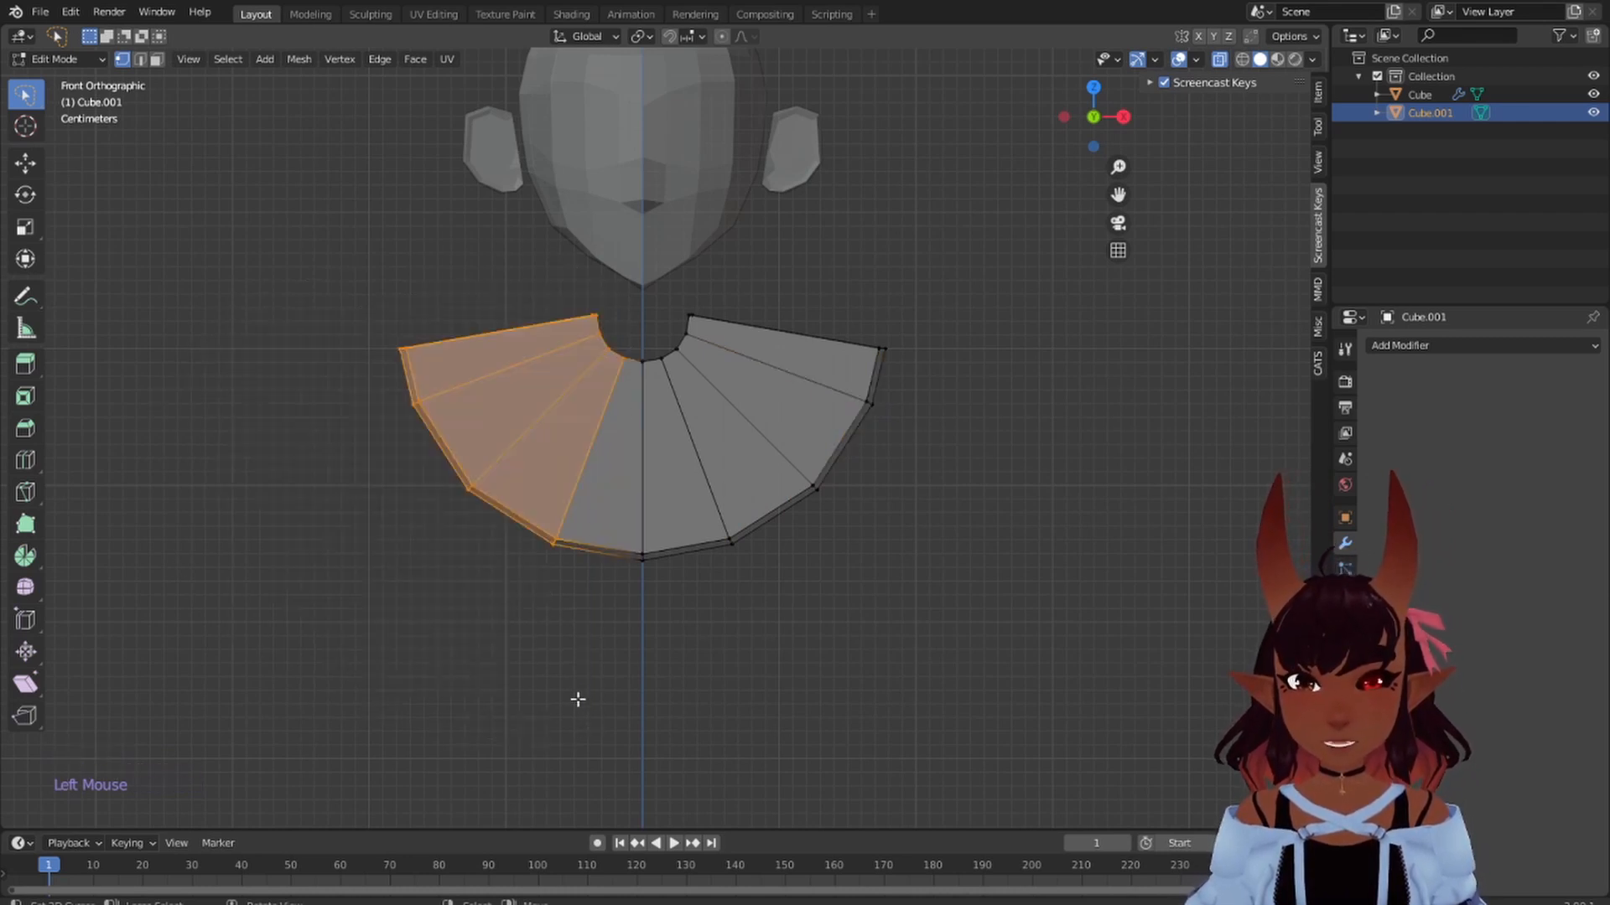
{"action": "key", "text": "x"}
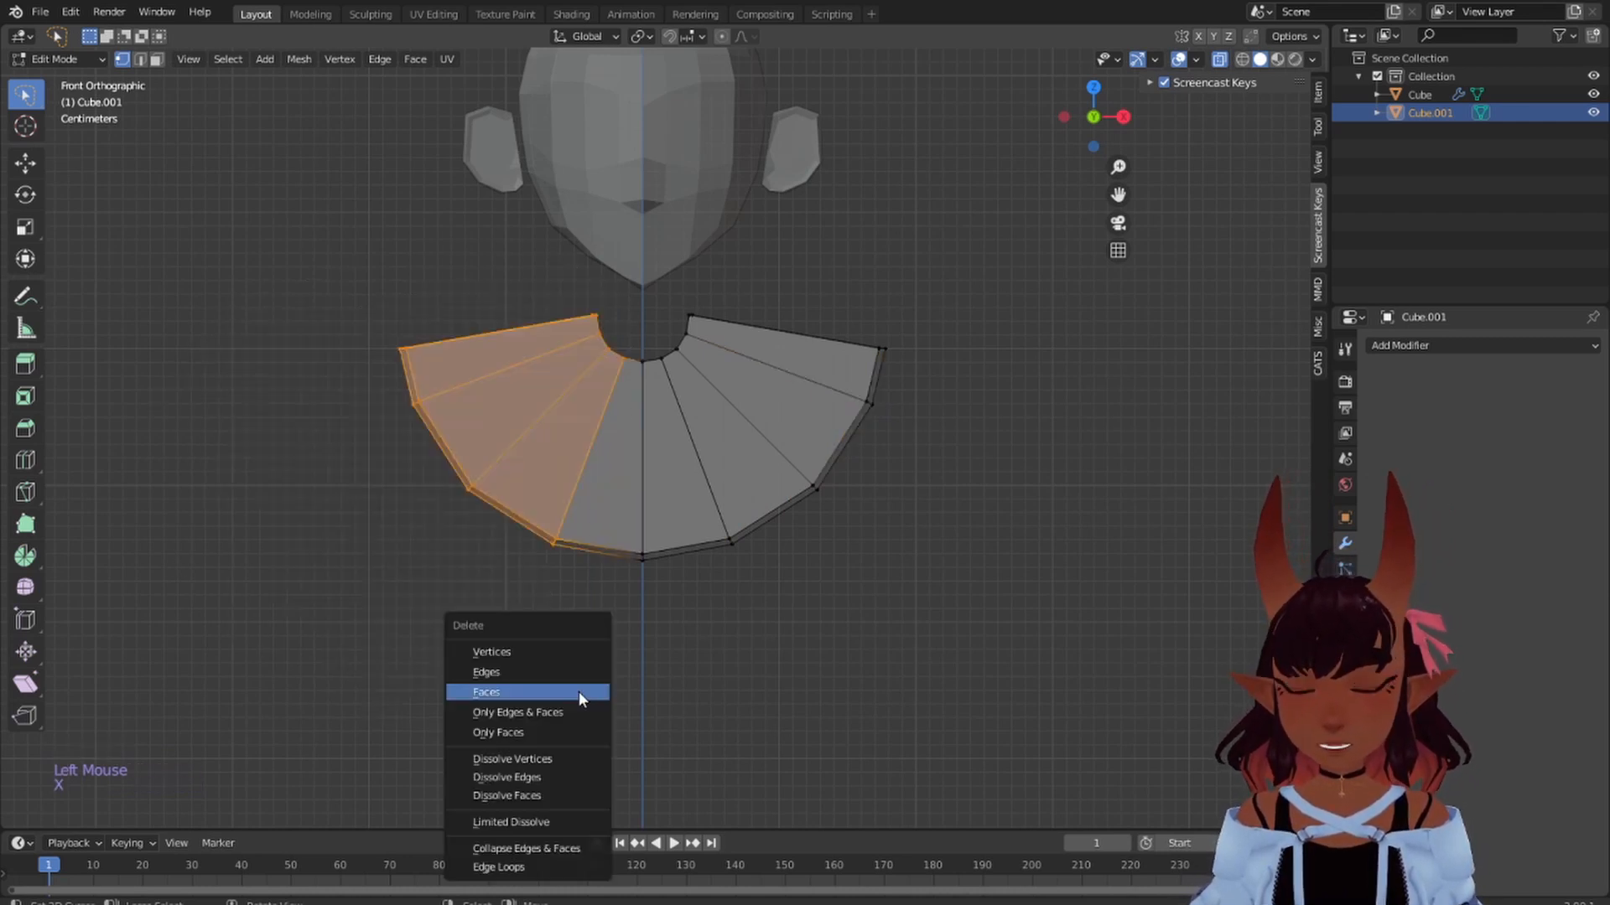
{"action": "left_click", "coordinate": [548, 657]}
- Add a Mirror modifier on the X axis with Clipping enabled and check the mirrored shoulder shape
{"action": "left_click", "coordinate": [1470, 345]}
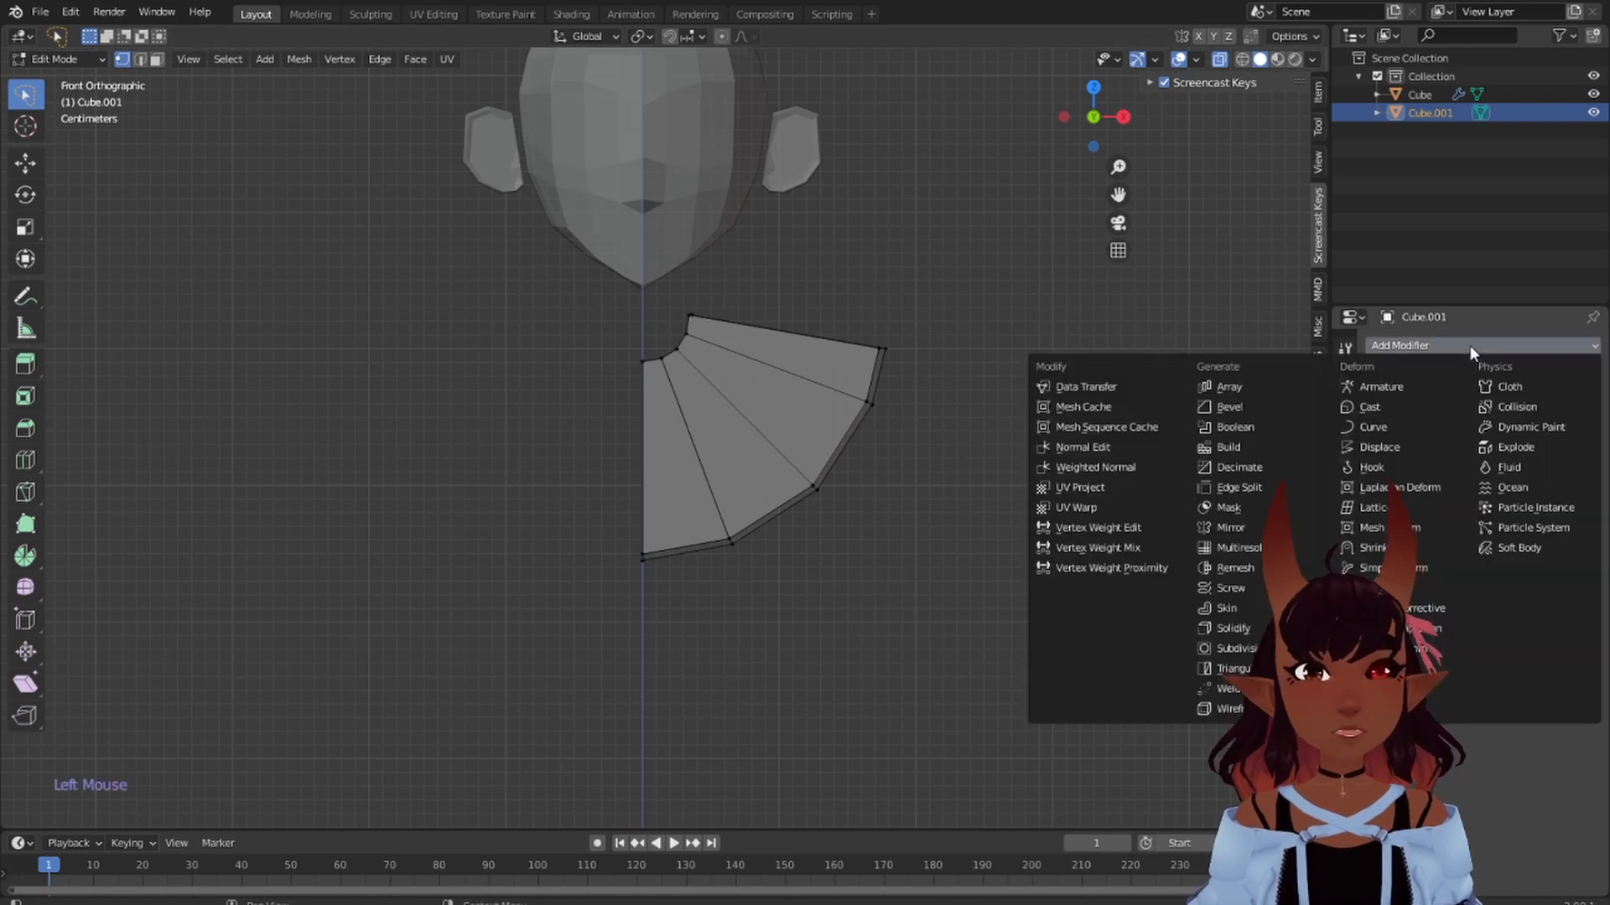
{"action": "left_click", "coordinate": [1234, 528]}
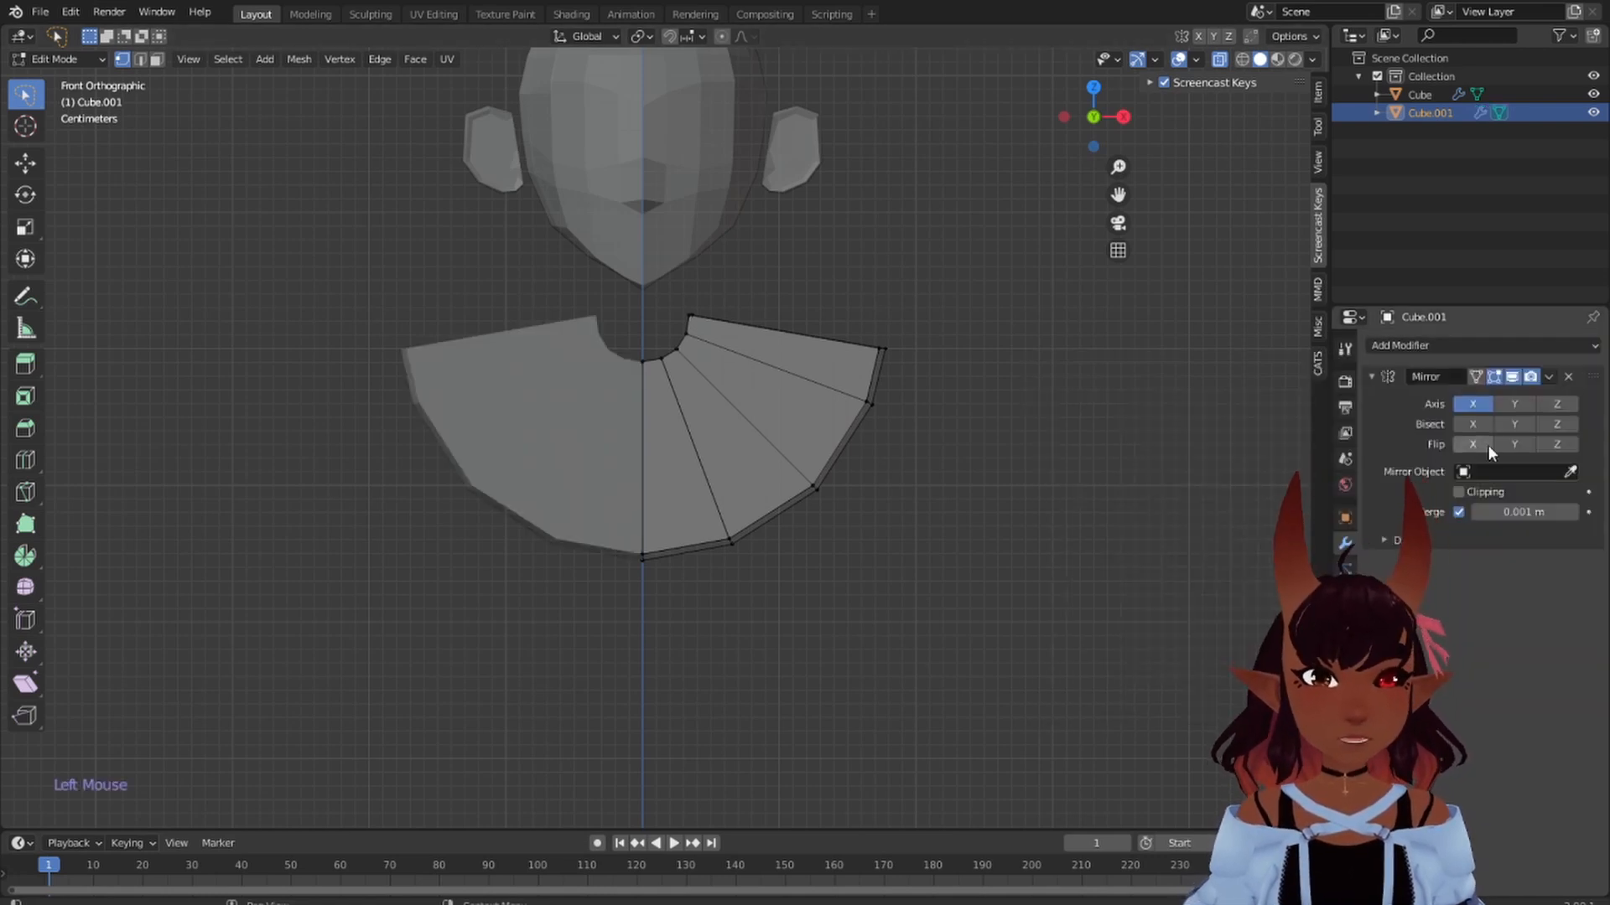
{"action": "left_click", "coordinate": [1459, 493]}
{"action": "scroll", "coordinate": [943, 425], "scroll_direction": "down", "scroll_amount": 4}
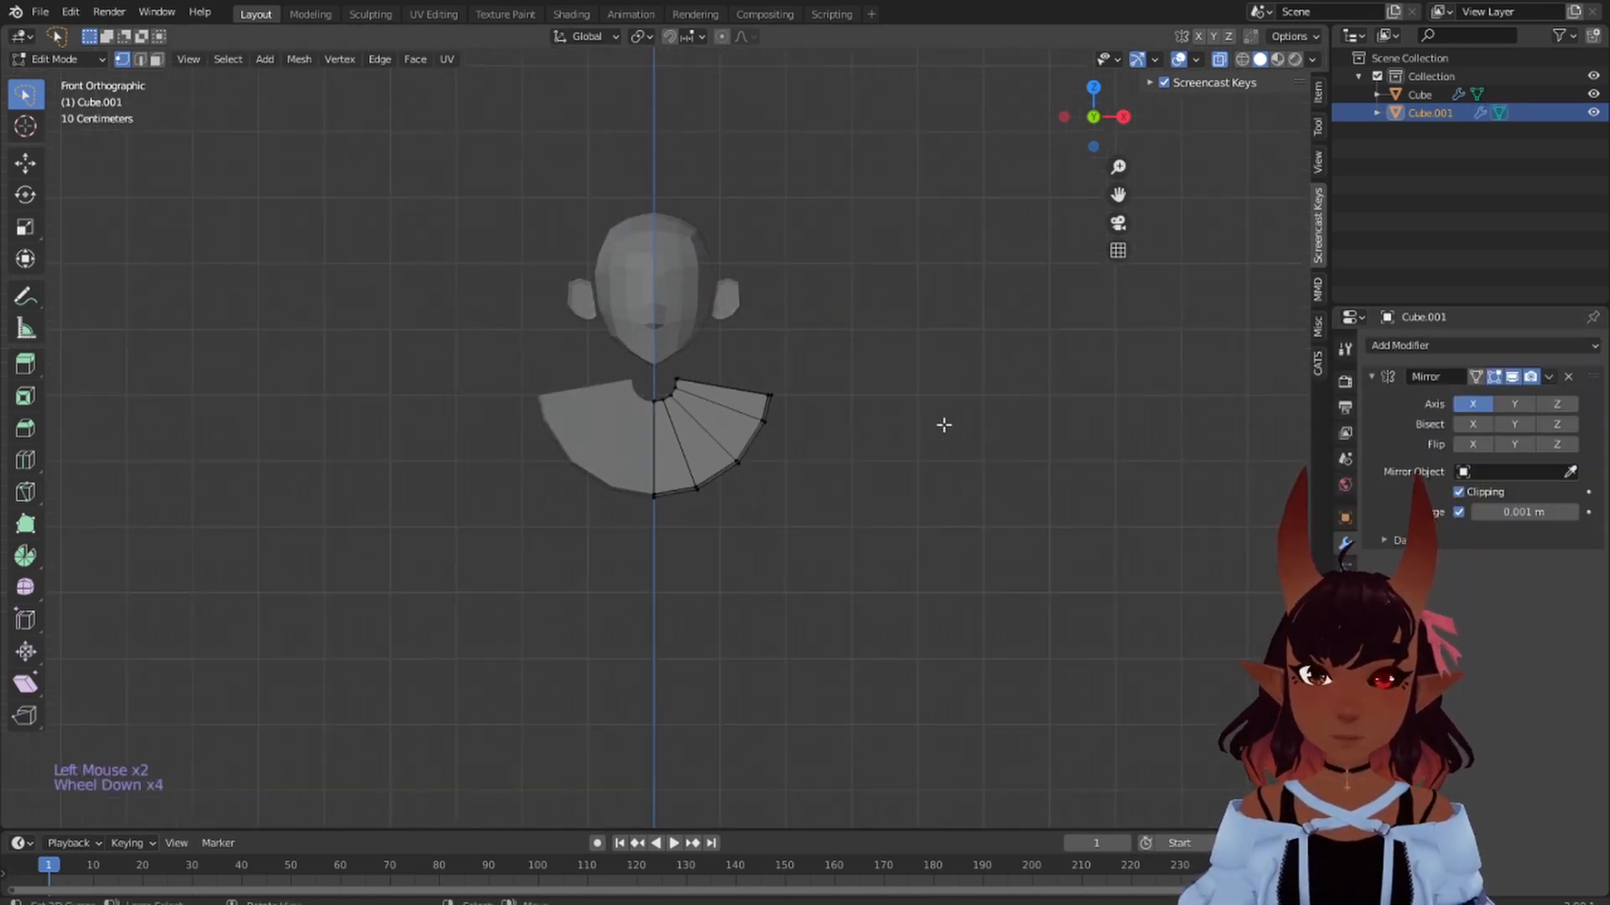
{"action": "scroll", "coordinate": [874, 446], "scroll_direction": "up", "scroll_amount": 3}
{"action": "scroll", "coordinate": [877, 445], "scroll_direction": "down", "scroll_amount": 5}
{"action": "middle_click_drag", "start_coordinate": [988, 370], "coordinate": [905, 395]}
{"action": "scroll", "coordinate": [905, 395], "scroll_direction": "up", "scroll_amount": 1}
{"action": "key", "text": "KP_1"}
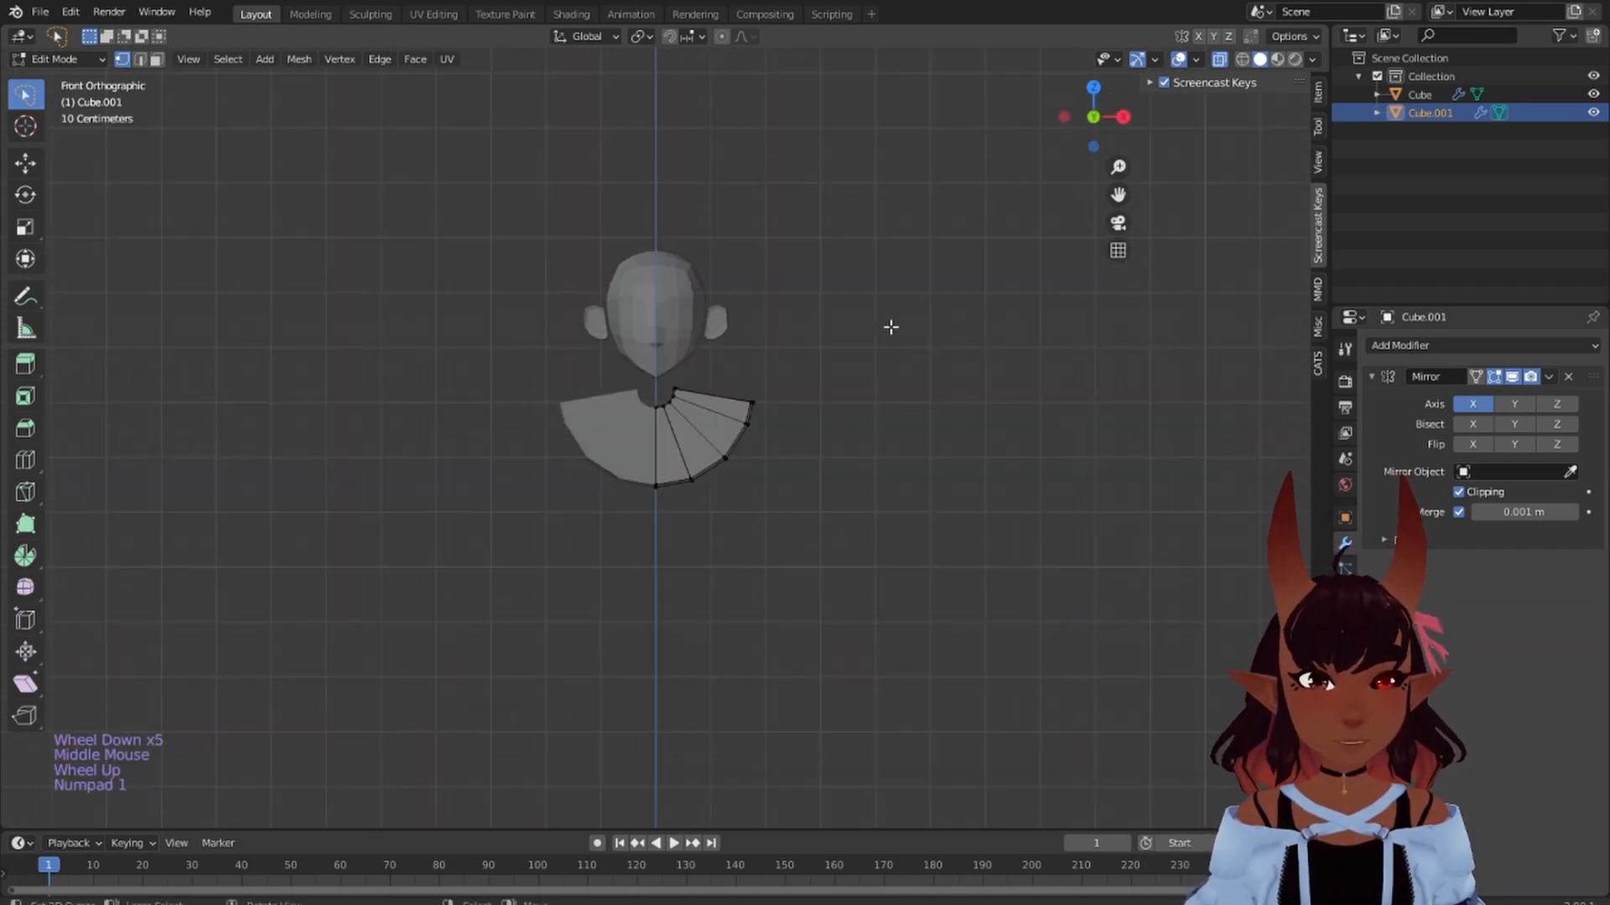
- Select the second outer rim row below the shoulder tip and edge-slide it down the rim by a factor of about 0.4
{"action": "scroll", "coordinate": [859, 441], "scroll_direction": "up", "scroll_amount": 5}
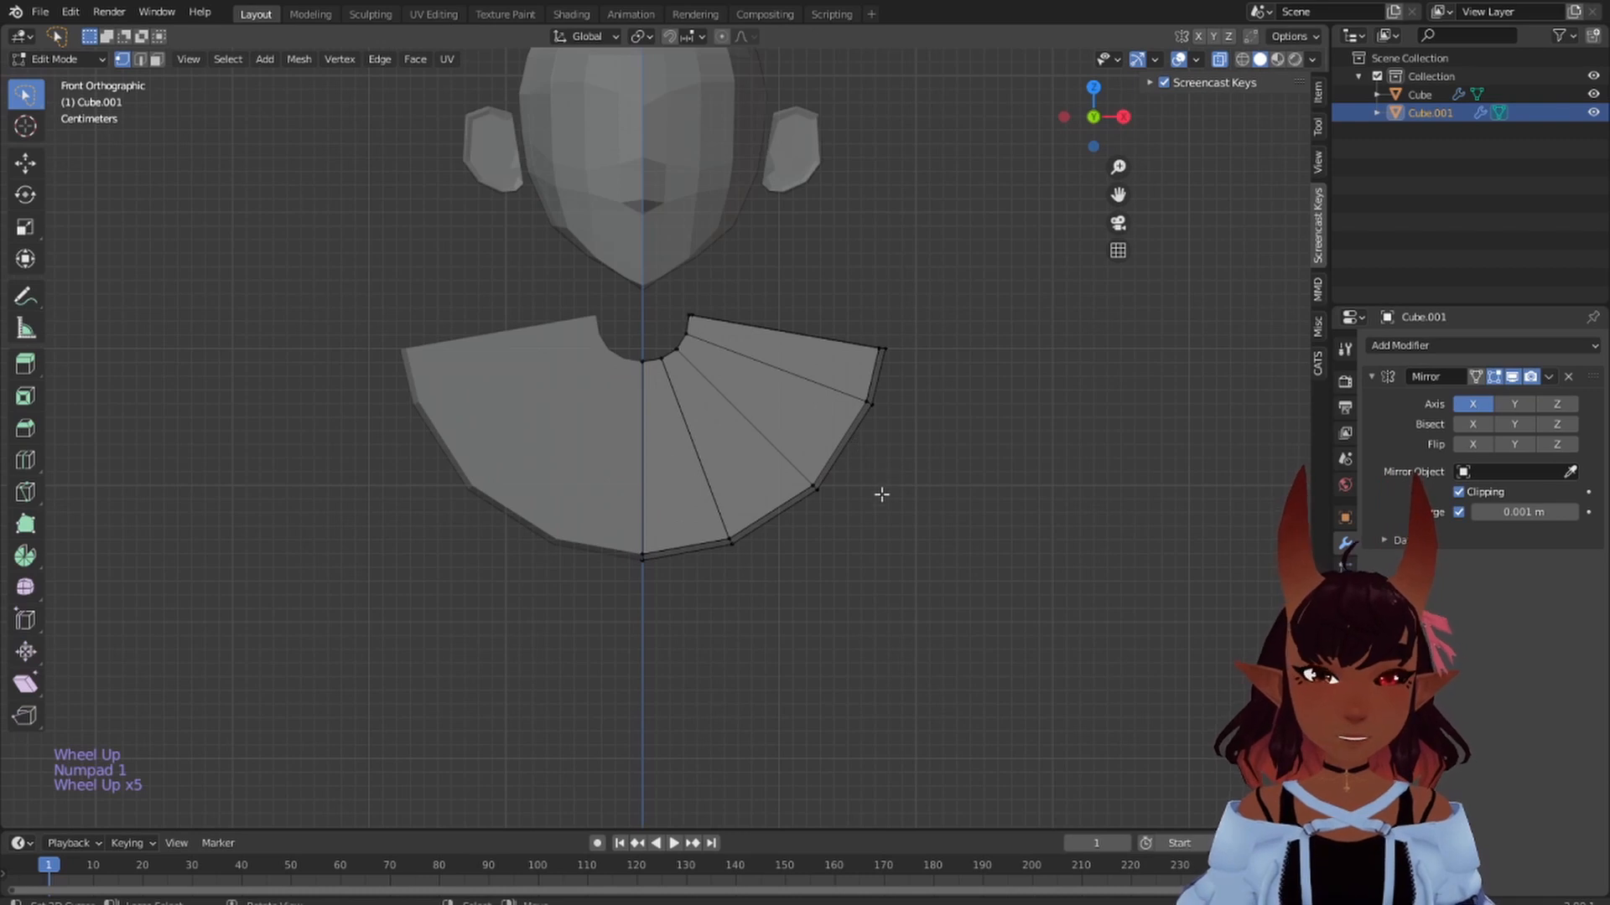
{"action": "scroll", "coordinate": [881, 495], "scroll_direction": "up", "scroll_amount": 1}
{"action": "middle_click_drag", "start_coordinate": [927, 406], "coordinate": [865, 441], "text": "shift"}
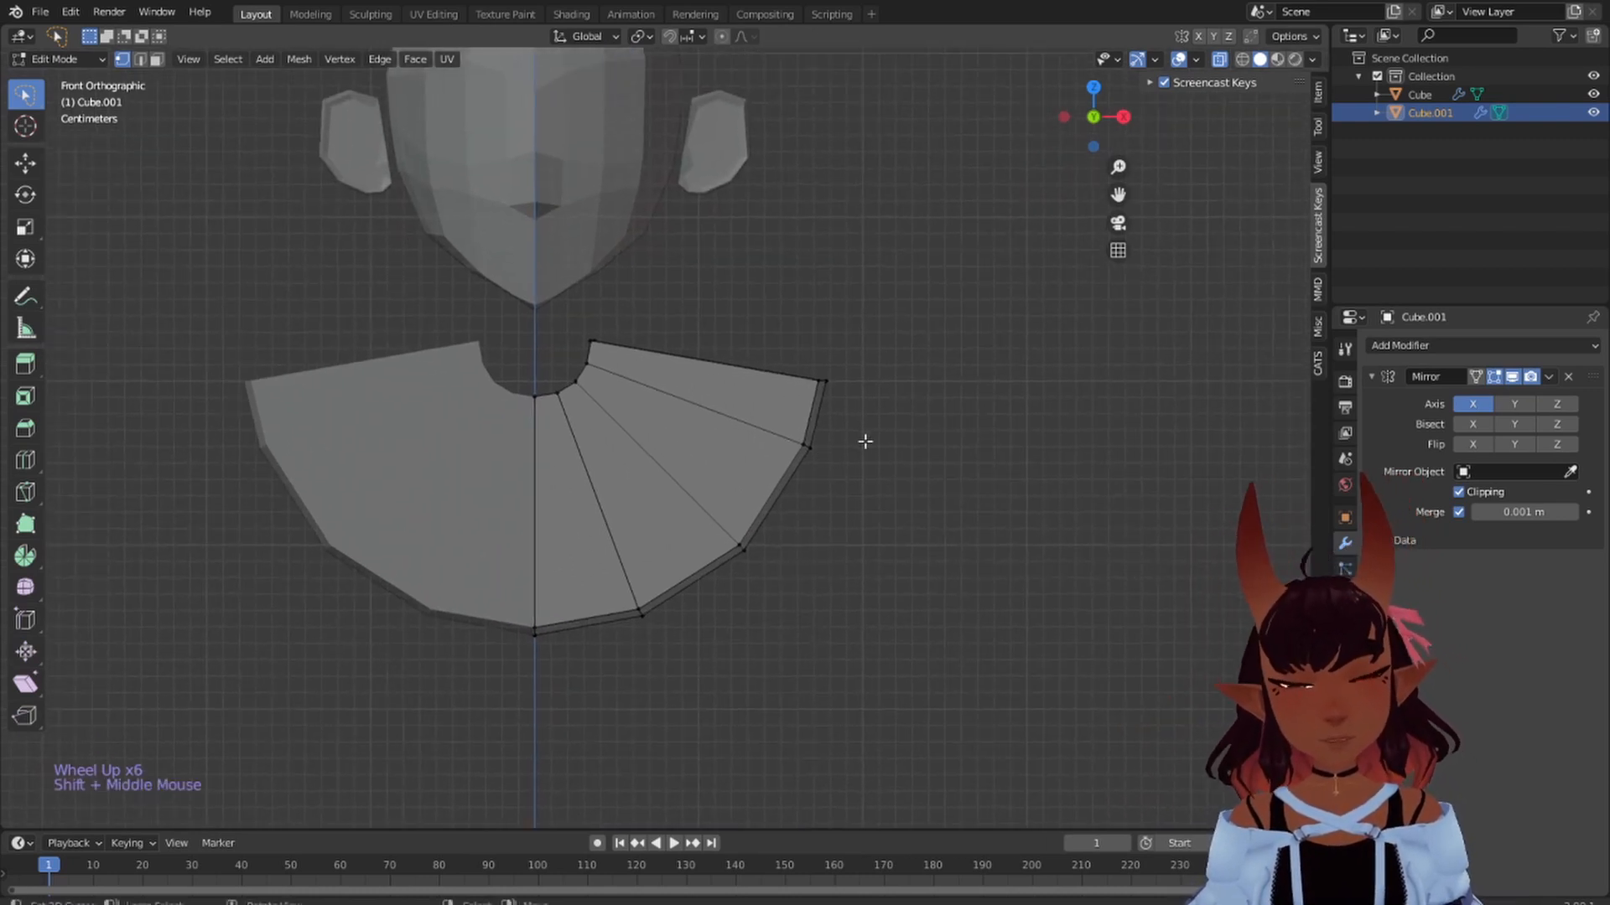
{"action": "mouse_move", "coordinate": [876, 442]}
{"action": "left_mouse_down"}
{"action": "mouse_move", "coordinate": [759, 423]}
{"action": "mouse_move", "coordinate": [784, 526]}
{"action": "mouse_move", "coordinate": [889, 519]}
{"action": "left_mouse_up"}
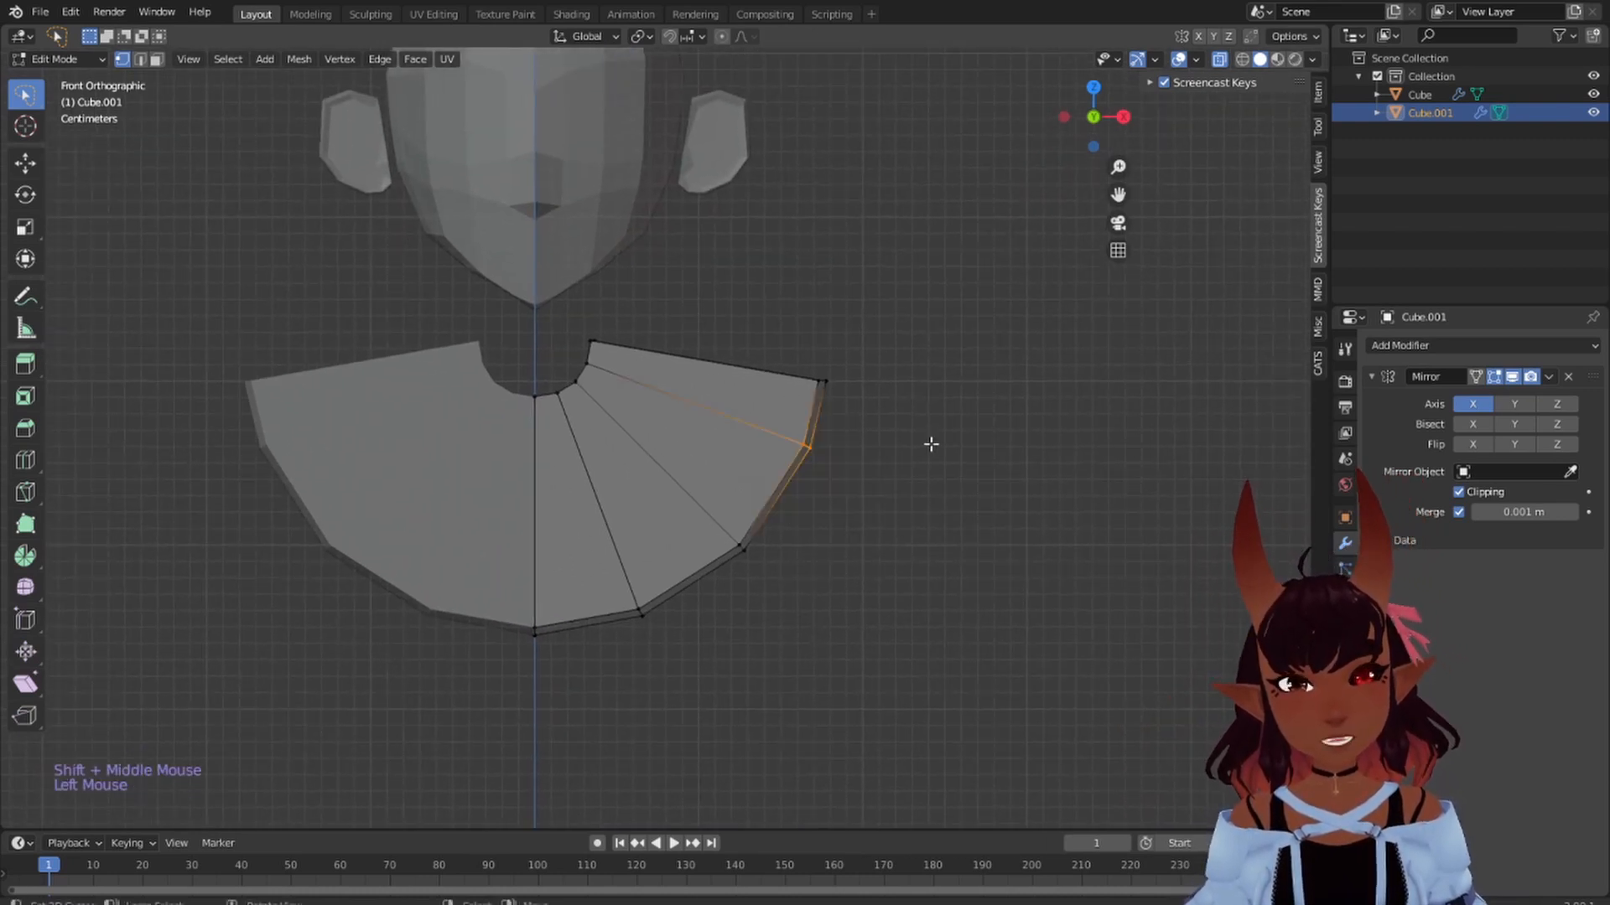
{"action": "middle_click_drag", "start_coordinate": [930, 444], "coordinate": [959, 460]}
{"action": "key", "text": "KP_1"}
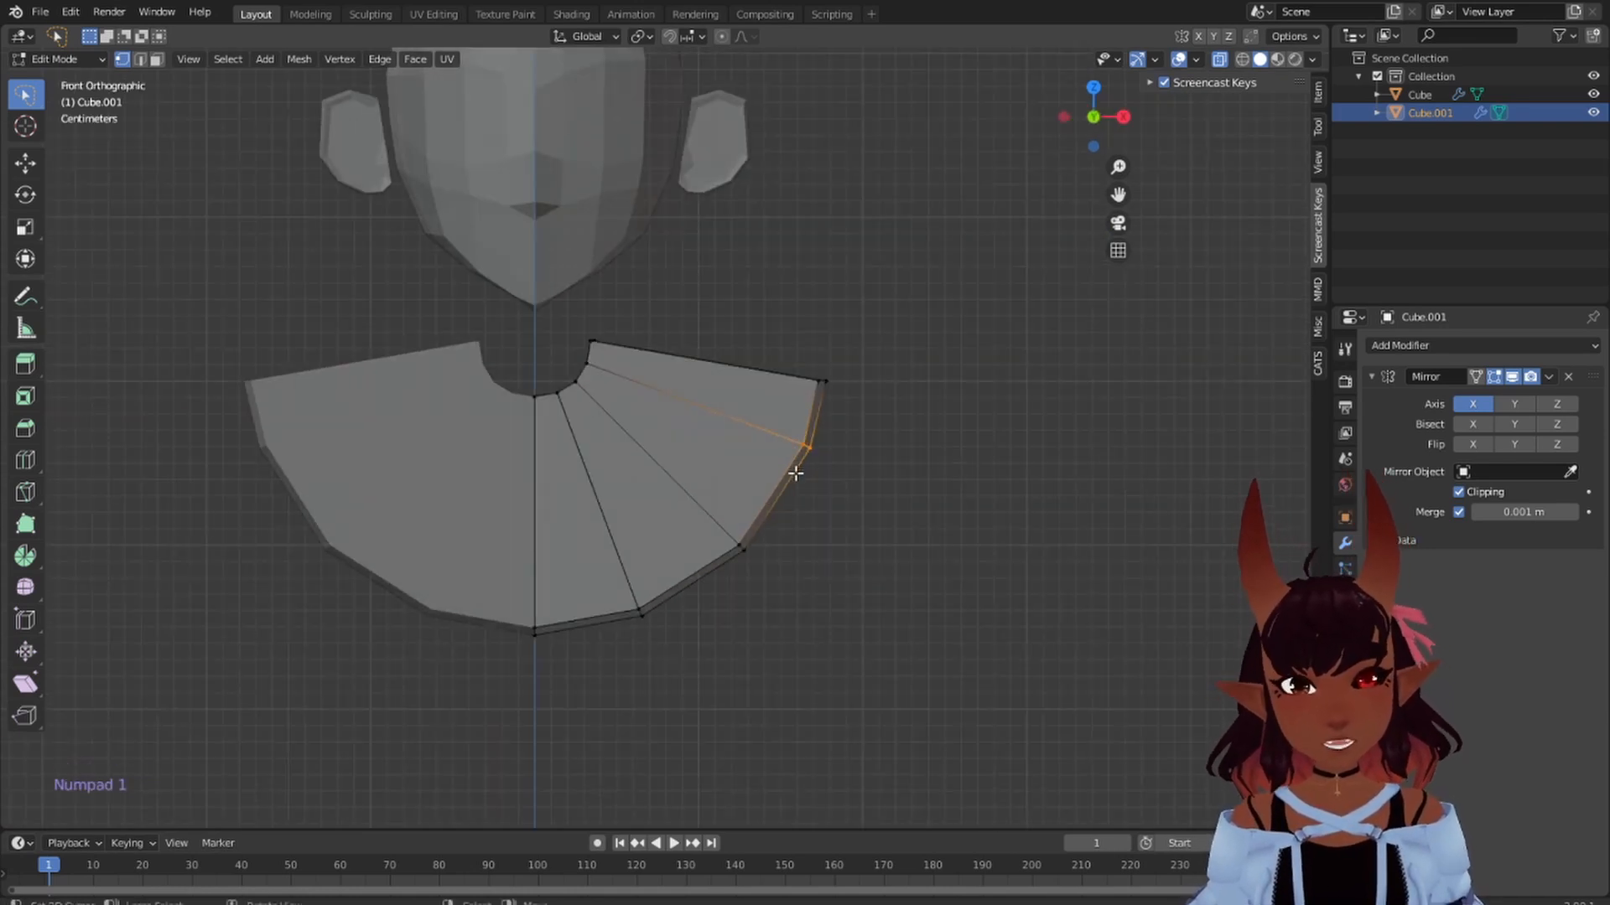
{"action": "key", "text": "g"}
{"action": "key", "text": "g"}
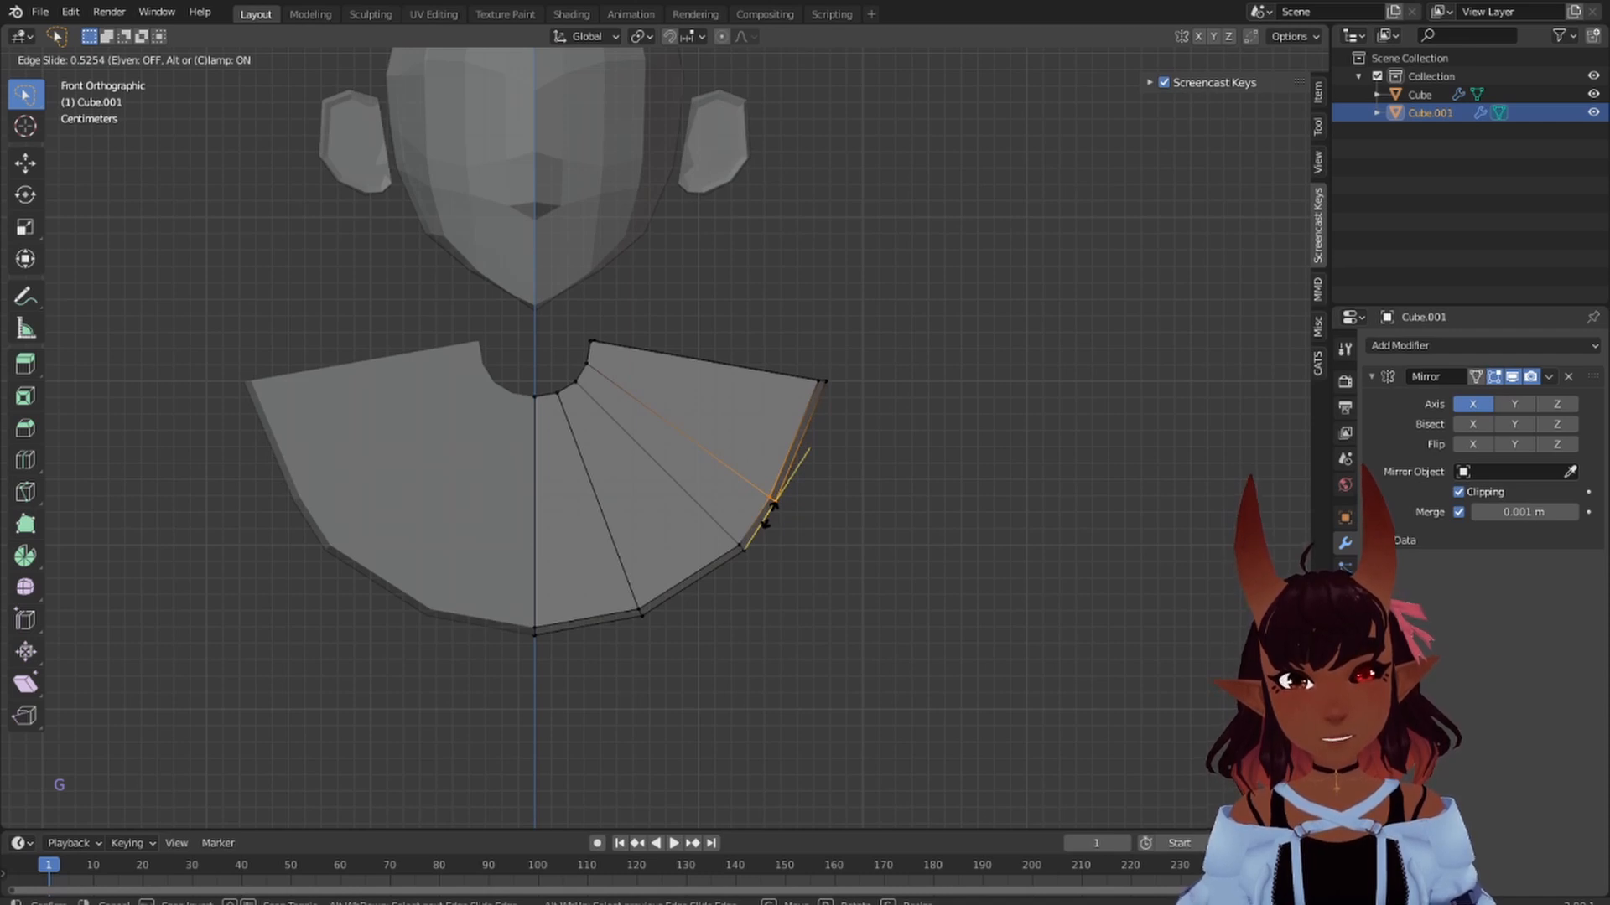
{"action": "left_click", "coordinate": [781, 498]}
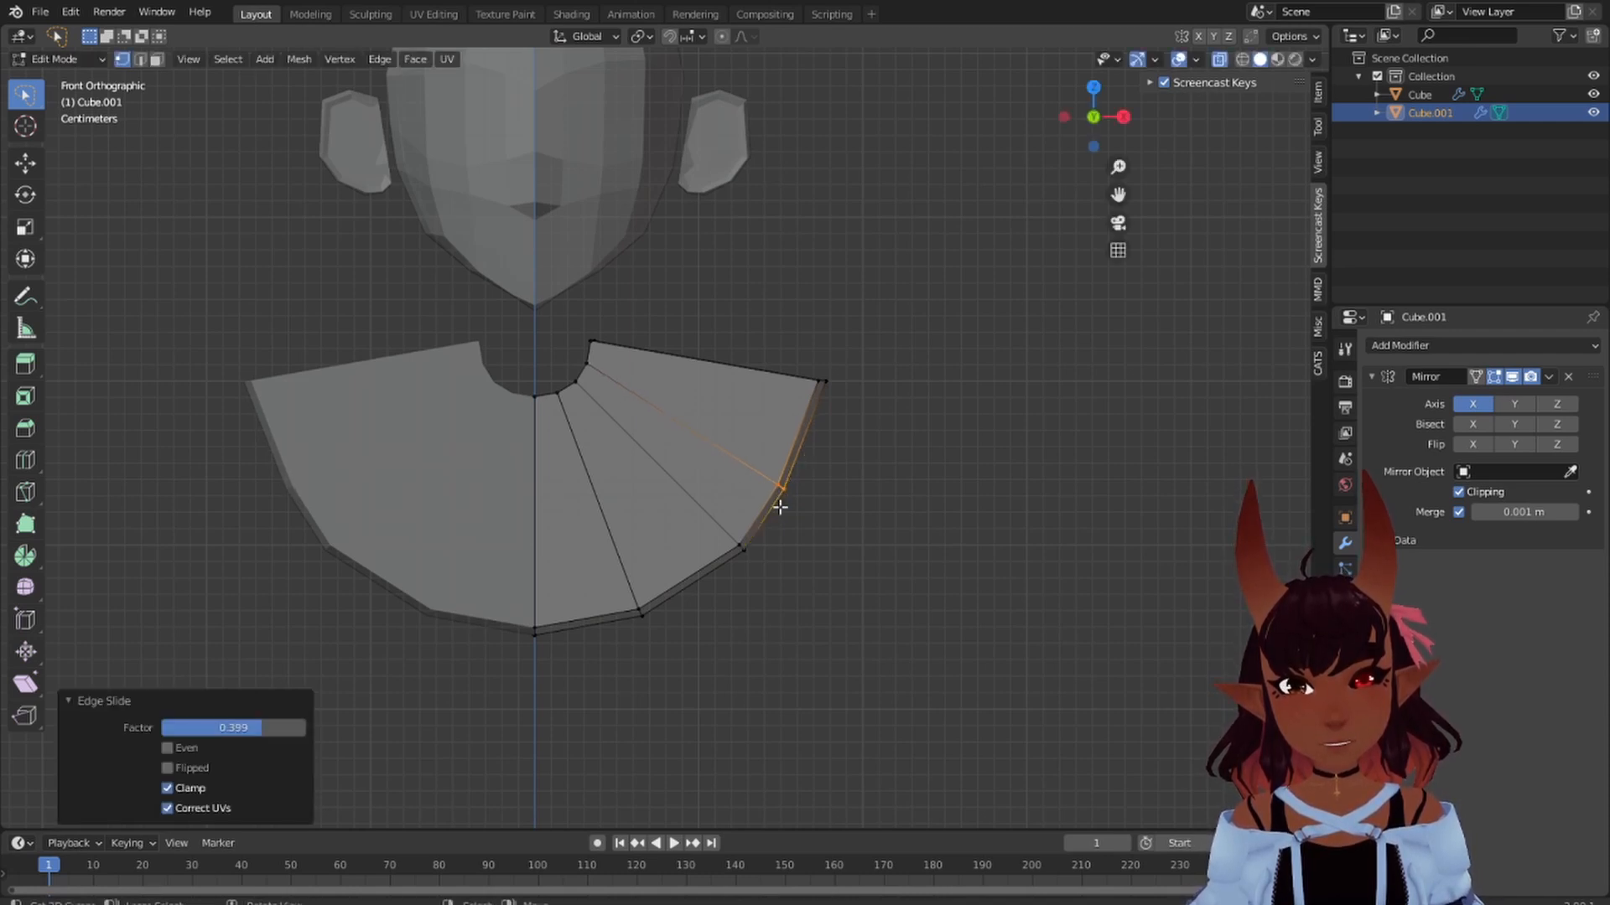
- Try edge-sliding the lower rim row beside the centre line and extruding the bottom front rim down about 0.27 m
{"action": "mouse_move", "coordinate": [718, 598]}
{"action": "left_mouse_down"}
{"action": "mouse_move", "coordinate": [570, 638]}
{"action": "mouse_move", "coordinate": [729, 696]}
{"action": "left_mouse_up"}
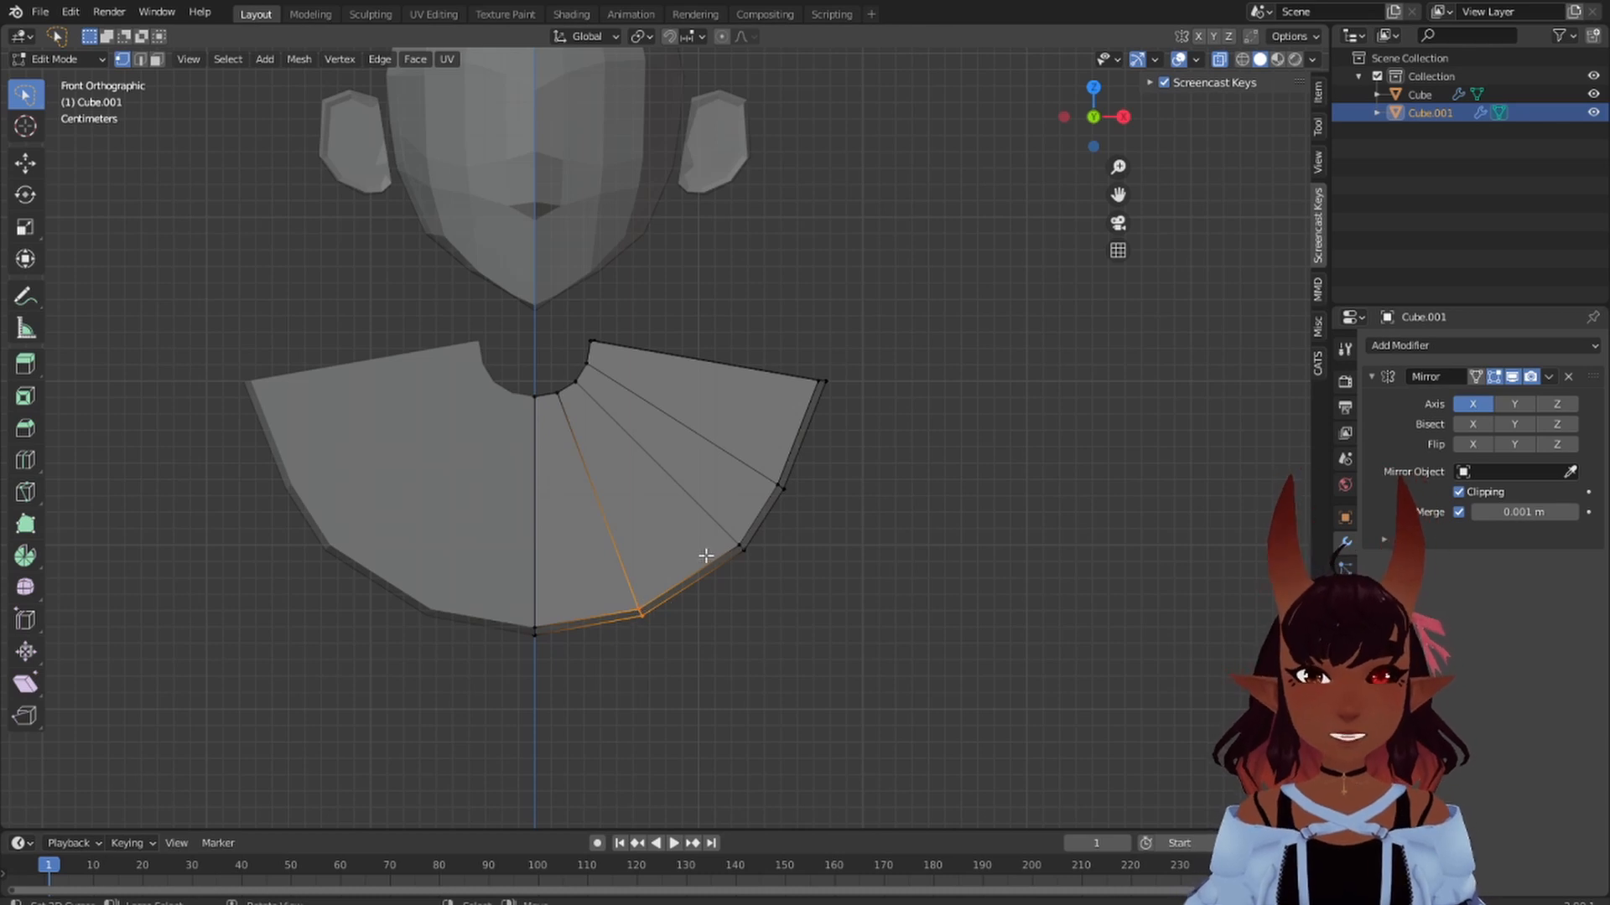
{"action": "key", "text": "g"}
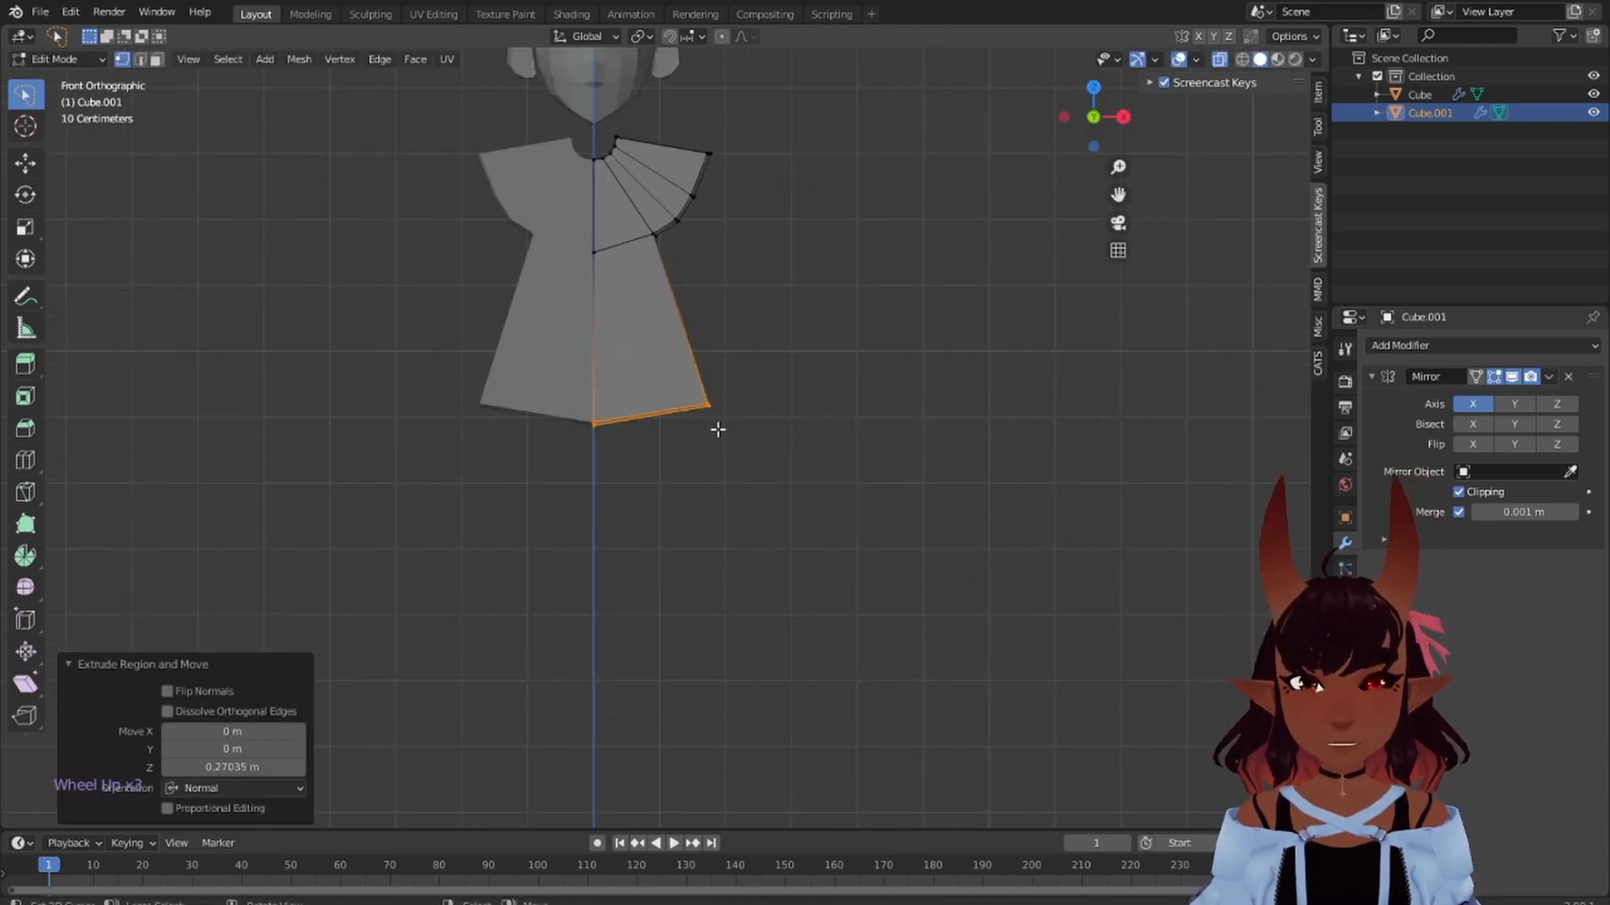
{"action": "key", "text": "ctrl+z"}
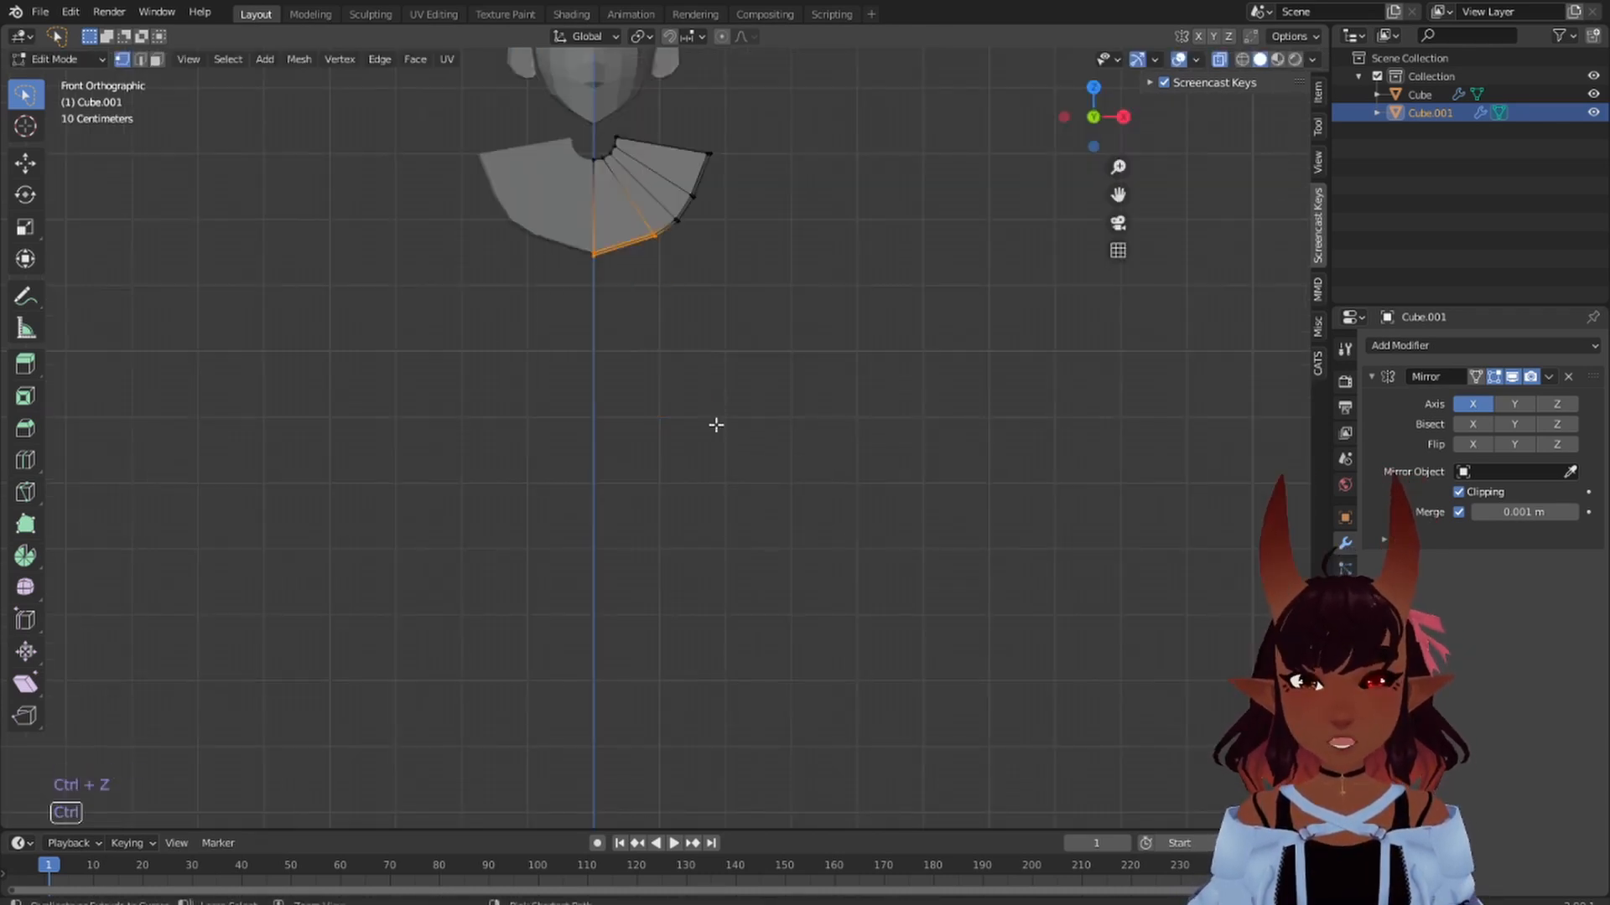
{"action": "scroll", "coordinate": [690, 280], "scroll_direction": "up", "scroll_amount": 3}
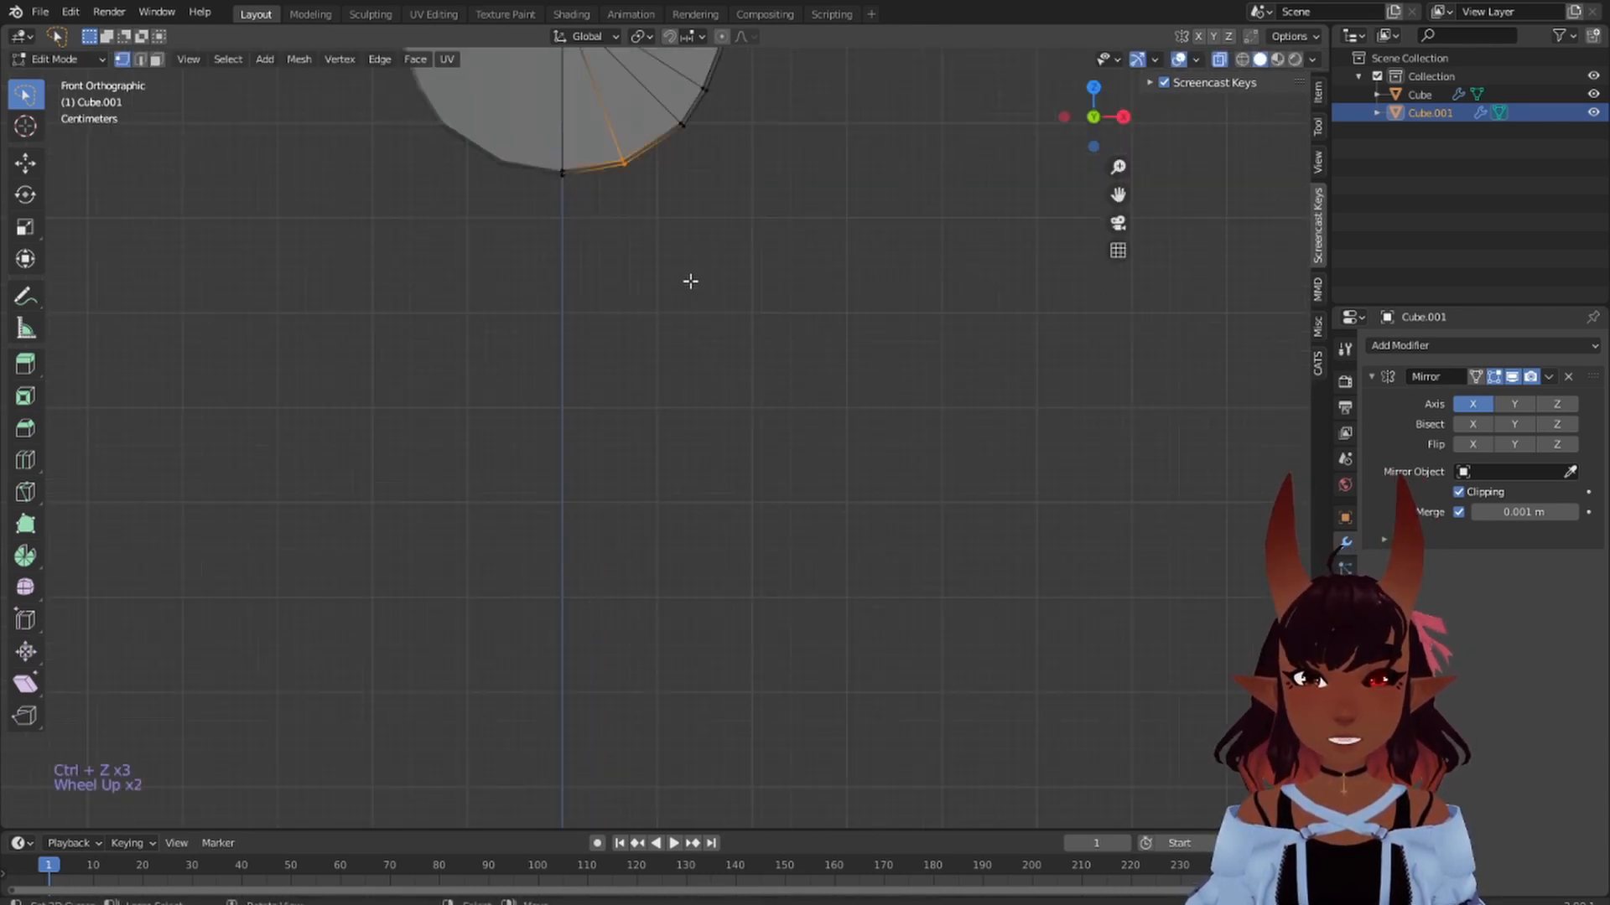
- Select the three lowest rim rows from the centre line outward and extrude them down about 0.32 m as the torso
{"action": "middle_click_drag", "start_coordinate": [690, 280], "coordinate": [737, 380], "text": "shift"}
{"action": "left_click", "coordinate": [747, 369]}
{"action": "left_click_drag", "start_coordinate": [747, 369], "coordinate": [523, 499]}
{"action": "scroll", "coordinate": [618, 480], "scroll_direction": "down", "scroll_amount": 2}
{"action": "scroll", "coordinate": [619, 479], "scroll_direction": "down", "scroll_amount": 1}
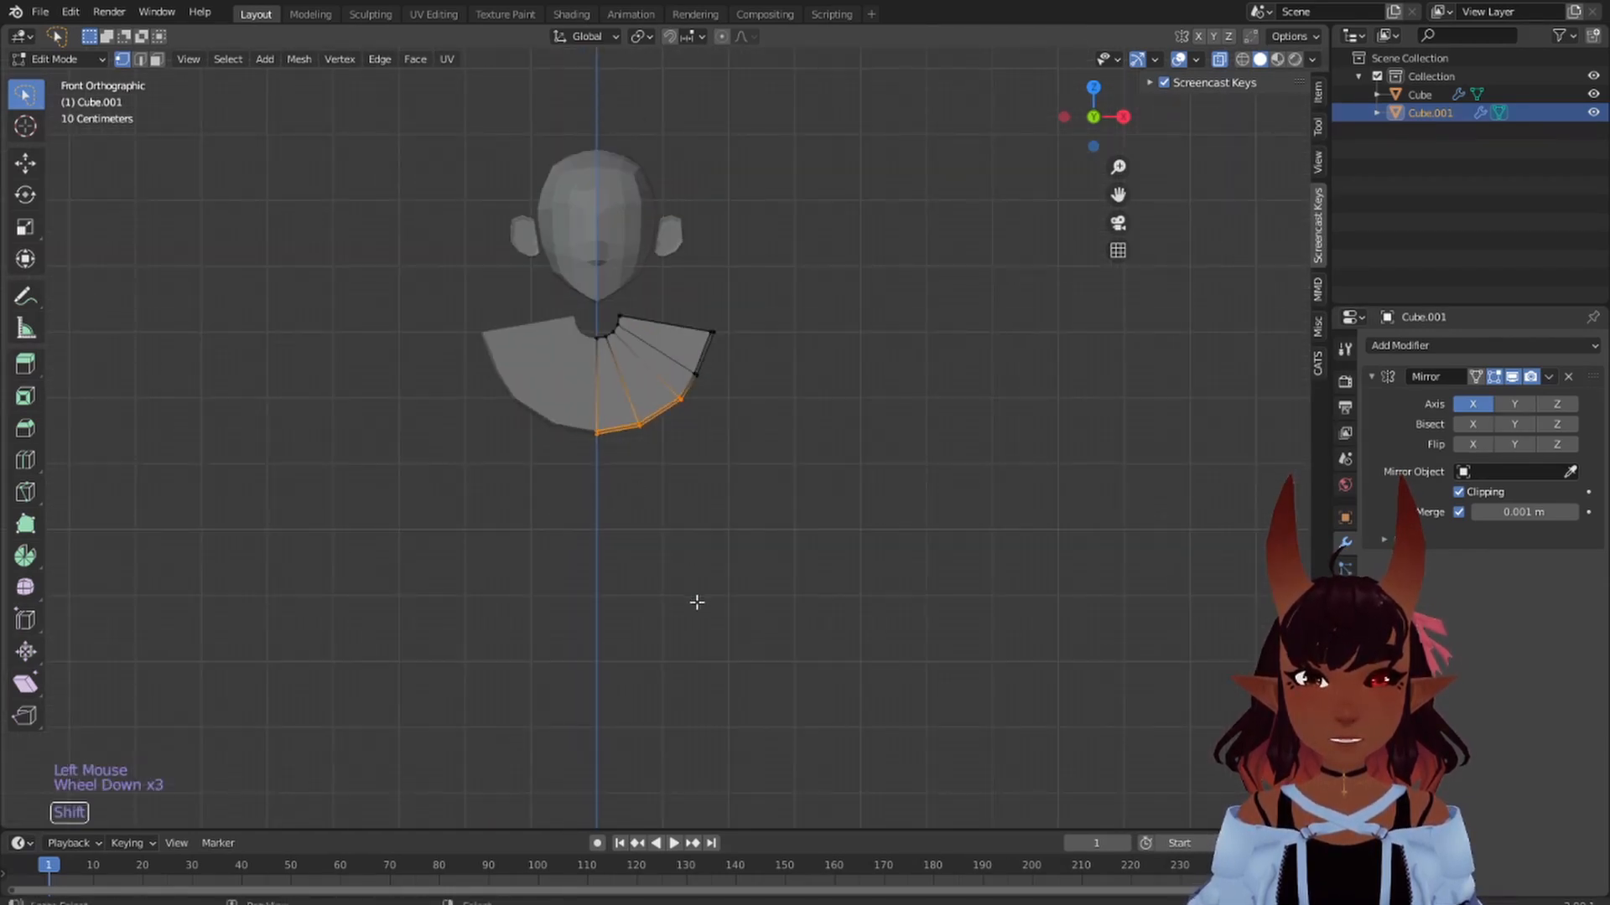
{"action": "middle_click_drag", "start_coordinate": [693, 600], "coordinate": [721, 341], "text": "shift"}
{"action": "scroll", "coordinate": [707, 376], "scroll_direction": "down", "scroll_amount": 1}
{"action": "middle_click_drag", "start_coordinate": [725, 461], "coordinate": [680, 397], "text": "shift"}
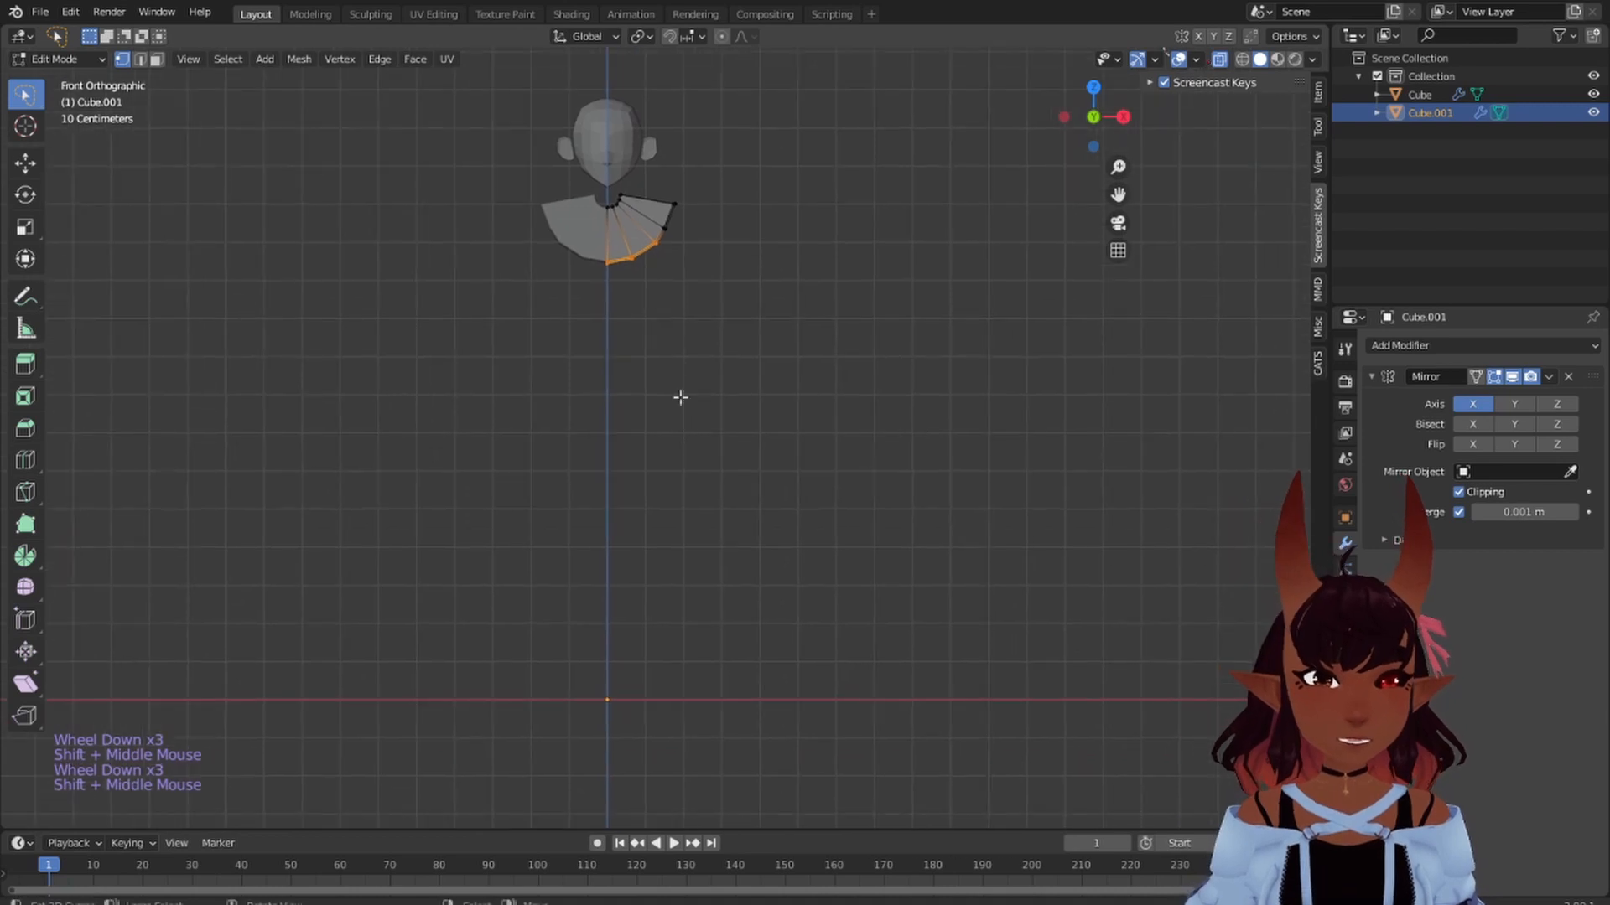
{"action": "key", "text": "e"}
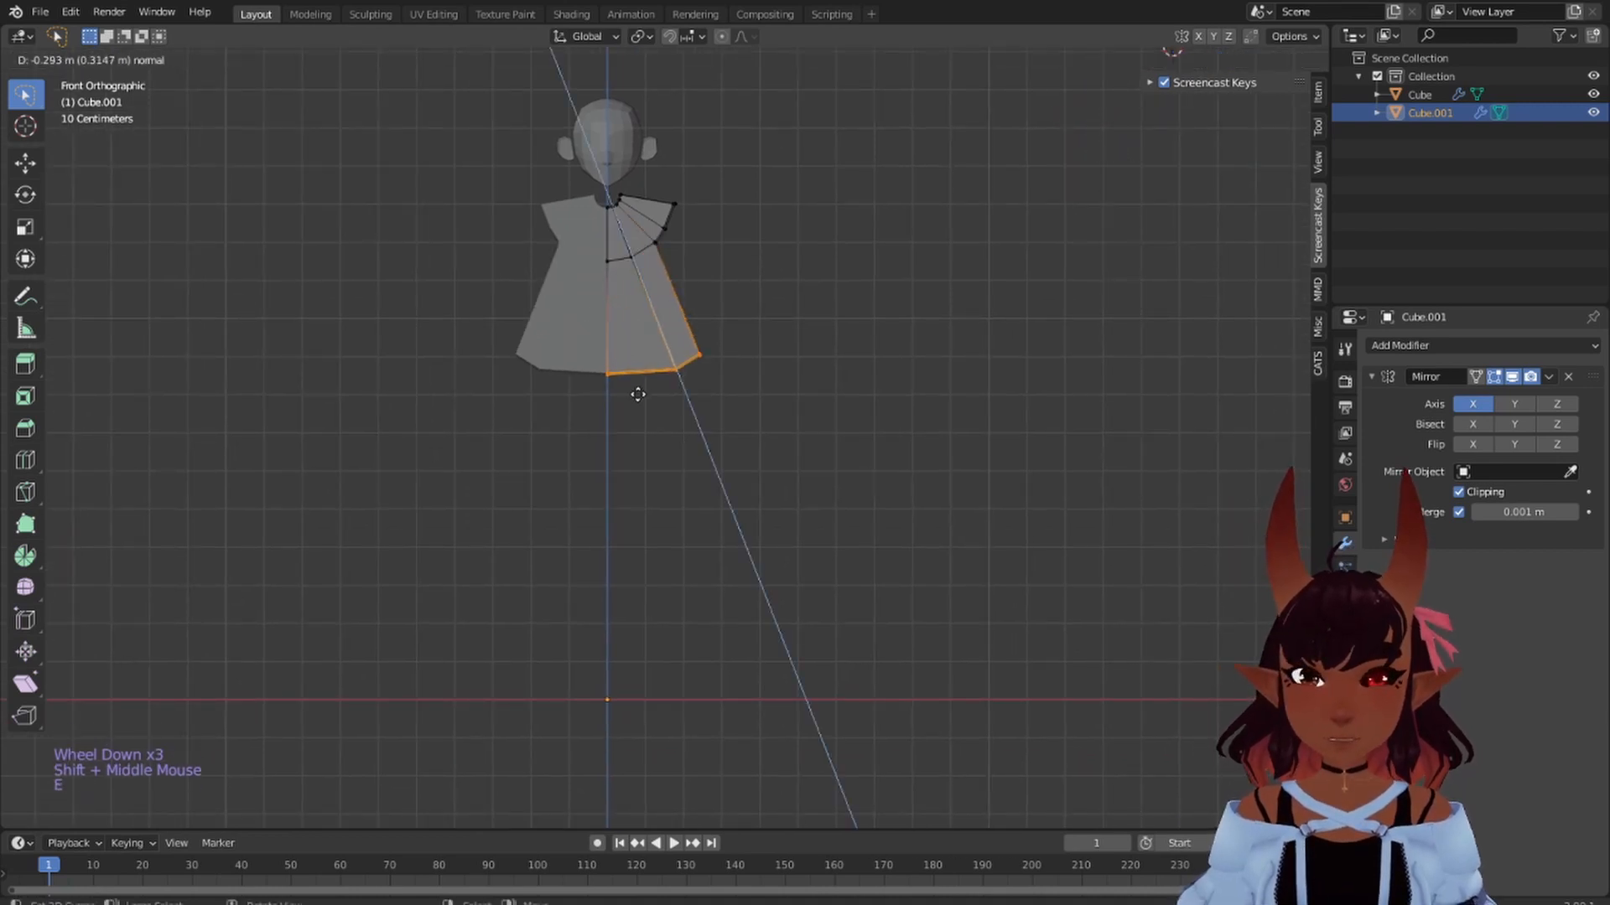
{"action": "left_click", "coordinate": [758, 384]}
- Select the two outer columns of the torso's bottom edge and vertex-slide them toward the centre by a factor of about 0.48
{"action": "scroll", "coordinate": [758, 384], "scroll_direction": "up", "scroll_amount": 3}
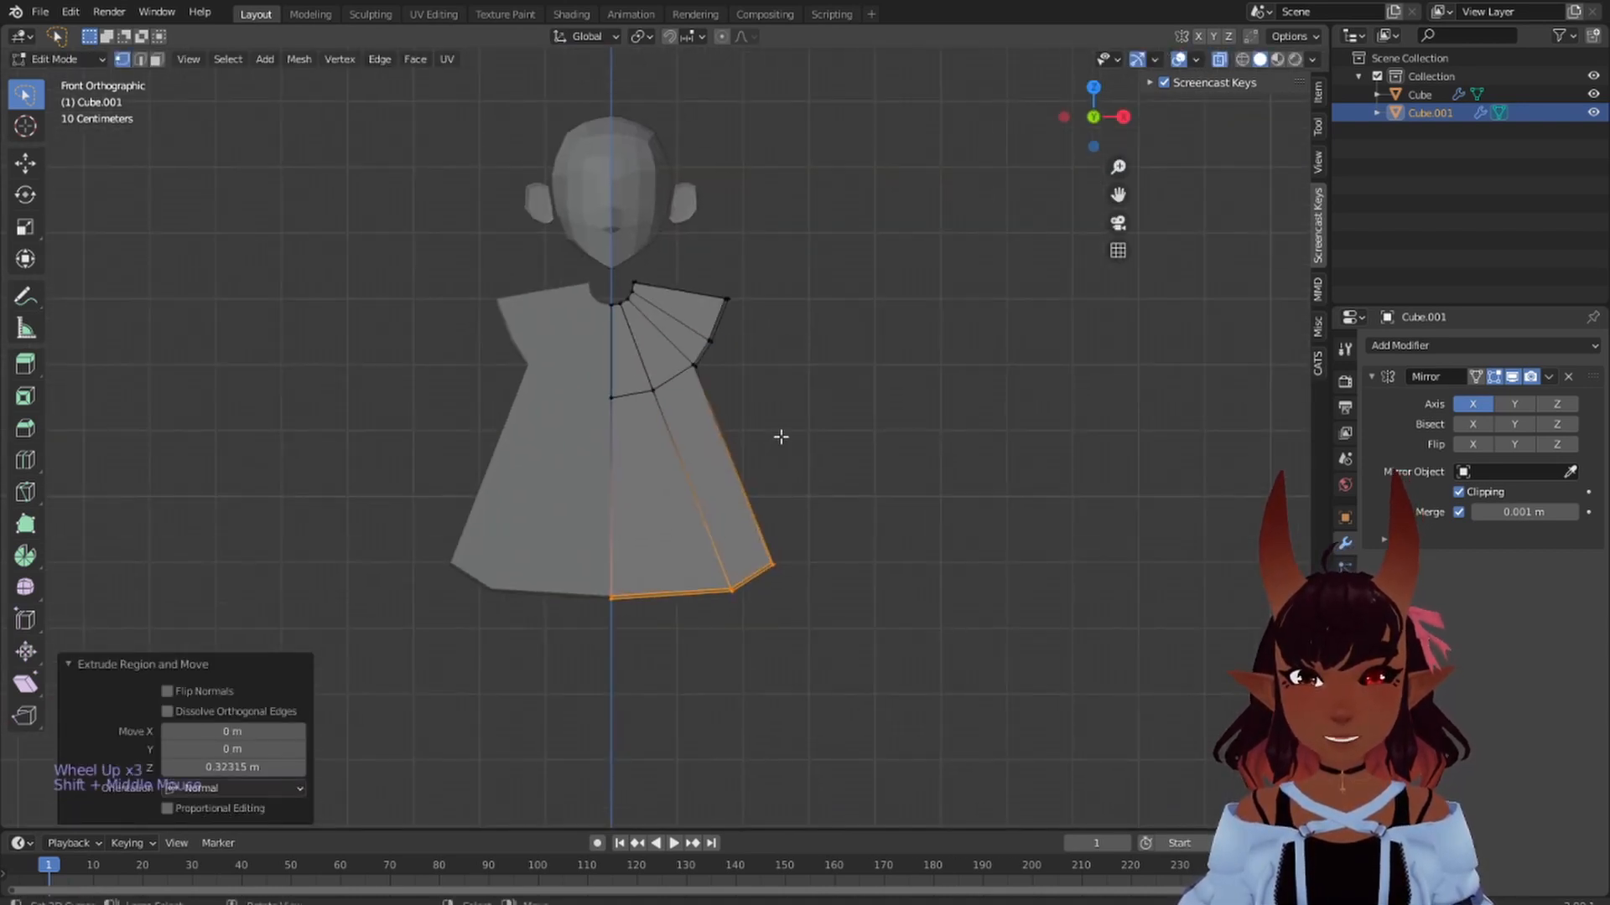
{"action": "mouse_move", "coordinate": [917, 481]}
{"action": "left_mouse_down"}
{"action": "mouse_move", "coordinate": [706, 482]}
{"action": "mouse_move", "coordinate": [912, 625]}
{"action": "left_mouse_up"}
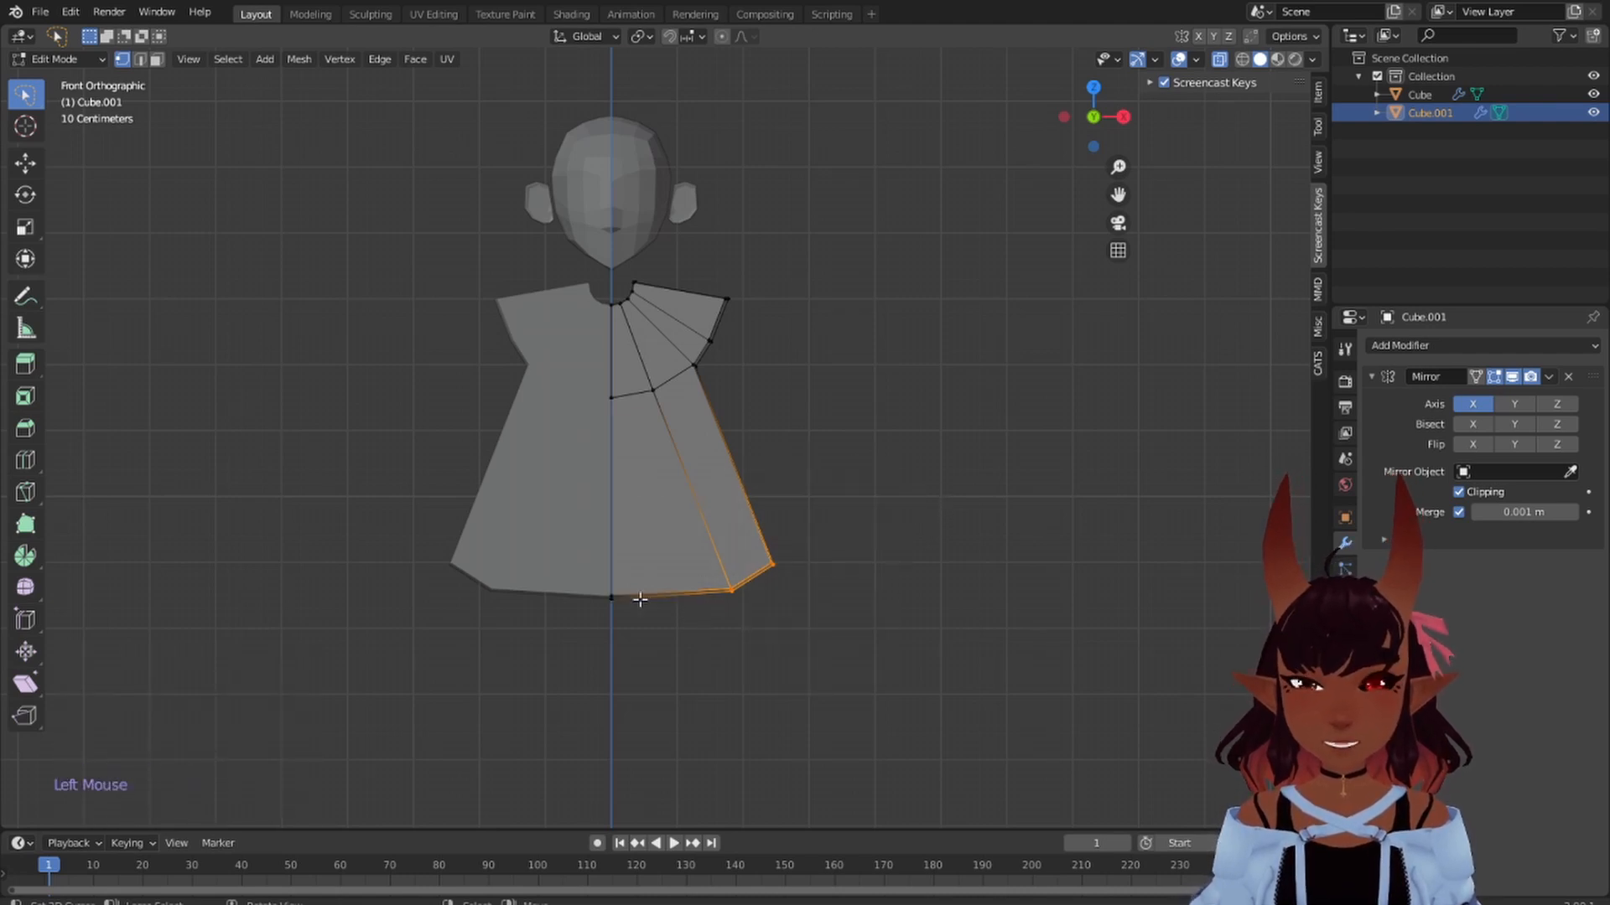
{"action": "key", "text": "g"}
{"action": "key", "text": "g"}
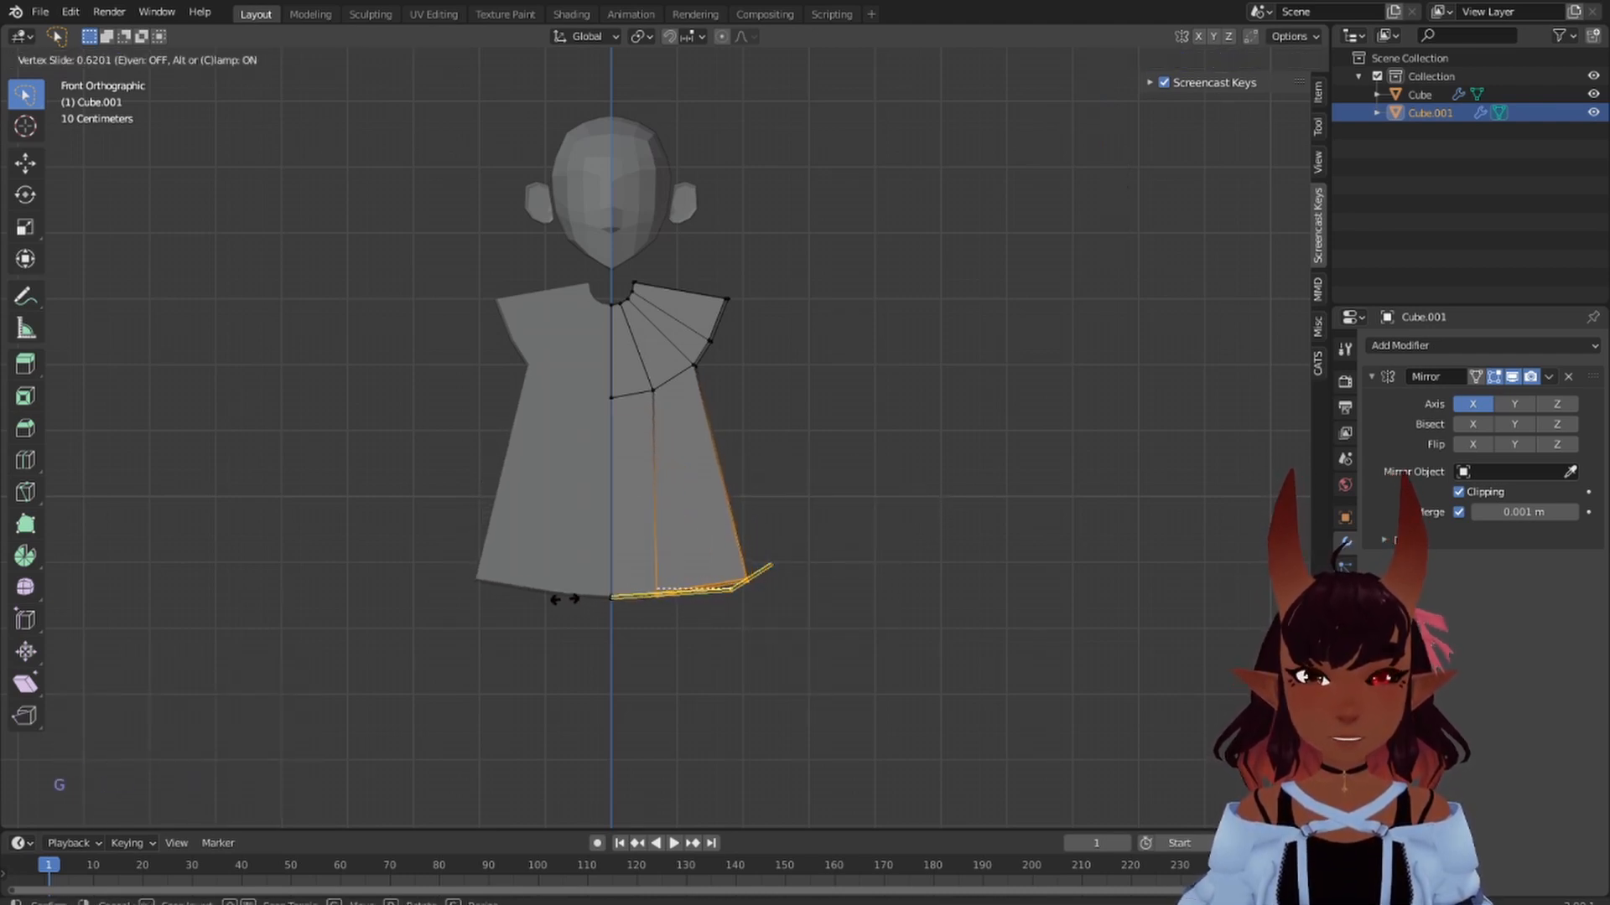
{"action": "left_click", "coordinate": [581, 600]}
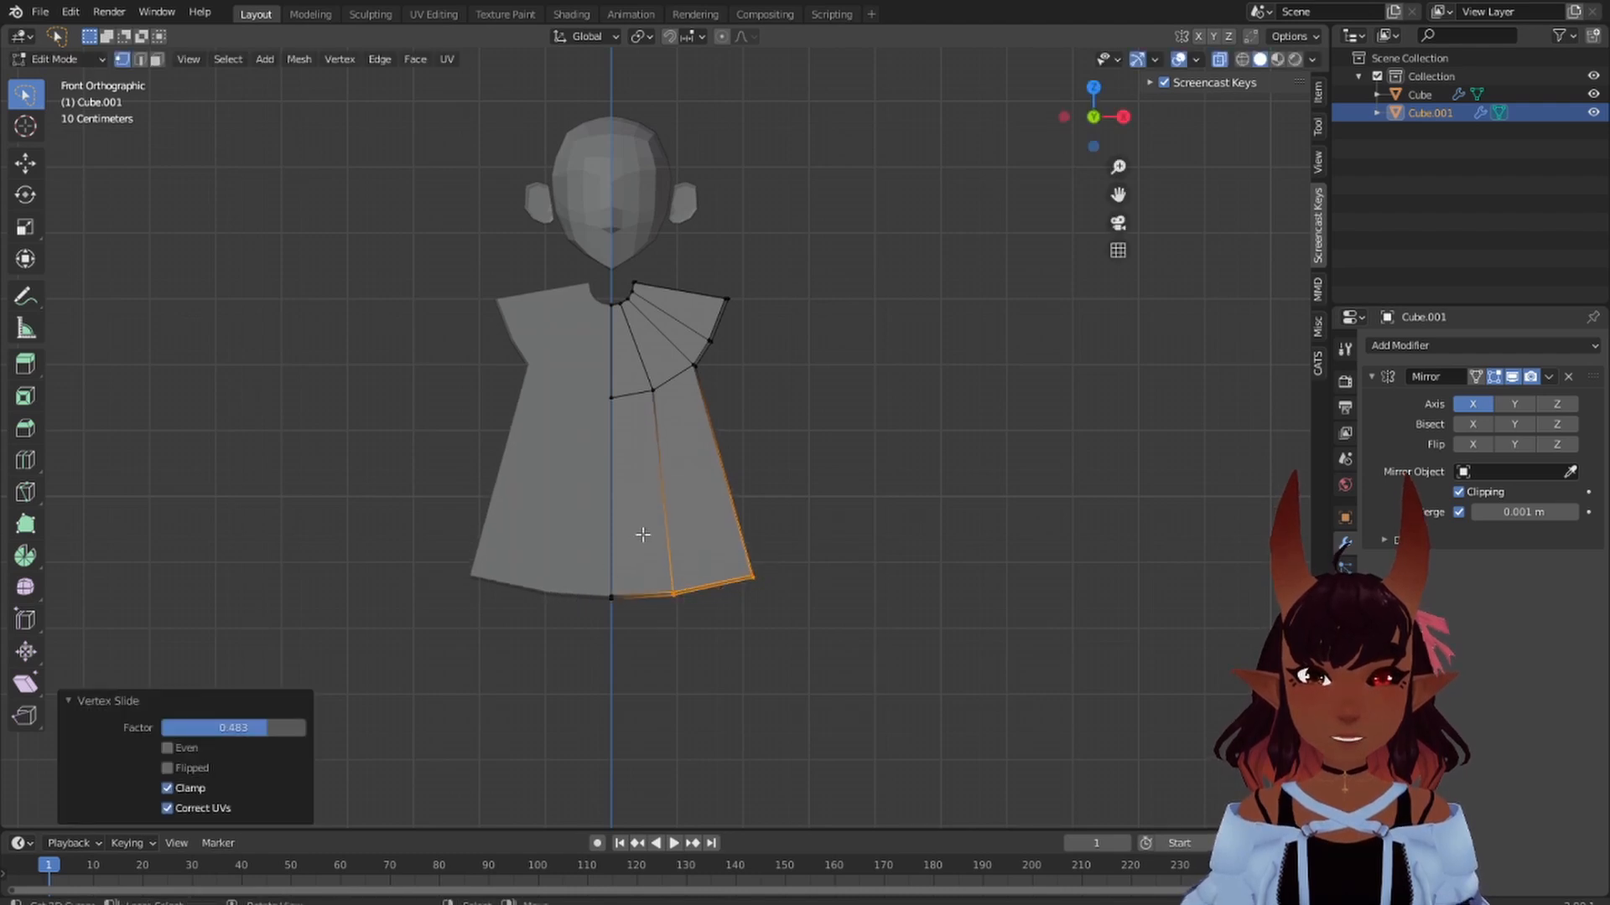
- Select the outer shoulder-end vertices and extrude them outward along their normal by about 0.47 m to form the arm
{"action": "scroll", "coordinate": [718, 522], "scroll_direction": "down", "scroll_amount": 5}
{"action": "scroll", "coordinate": [718, 522], "scroll_direction": "up", "scroll_amount": 4}
{"action": "scroll", "coordinate": [718, 522], "scroll_direction": "up", "scroll_amount": 1}
{"action": "mouse_move", "coordinate": [719, 523]}
{"action": "middle_mouse_down", "text": "shift"}
{"action": "mouse_move", "coordinate": [751, 360]}
{"action": "mouse_move", "coordinate": [737, 467]}
{"action": "middle_mouse_up", "text": "shift"}
{"action": "scroll", "coordinate": [816, 424], "scroll_direction": "up", "scroll_amount": 4}
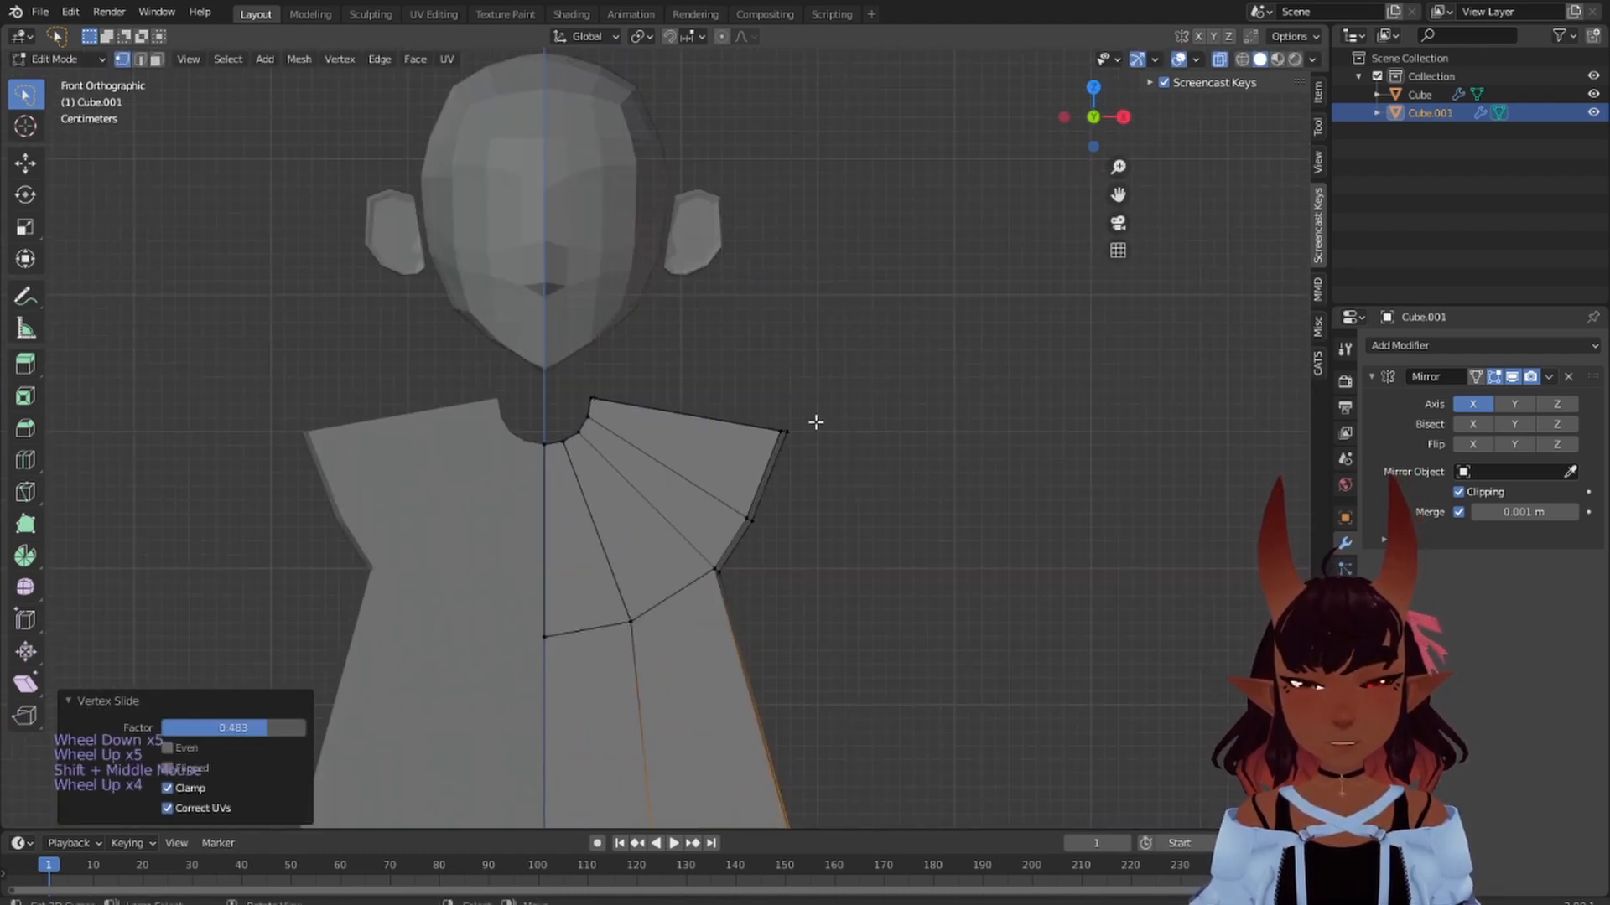
{"action": "mouse_move", "coordinate": [897, 354]}
{"action": "left_mouse_down"}
{"action": "mouse_move", "coordinate": [786, 339]}
{"action": "mouse_move", "coordinate": [699, 455]}
{"action": "mouse_move", "coordinate": [742, 510]}
{"action": "mouse_move", "coordinate": [872, 597]}
{"action": "left_mouse_up"}
{"action": "scroll", "coordinate": [771, 481], "scroll_direction": "down", "scroll_amount": 6}
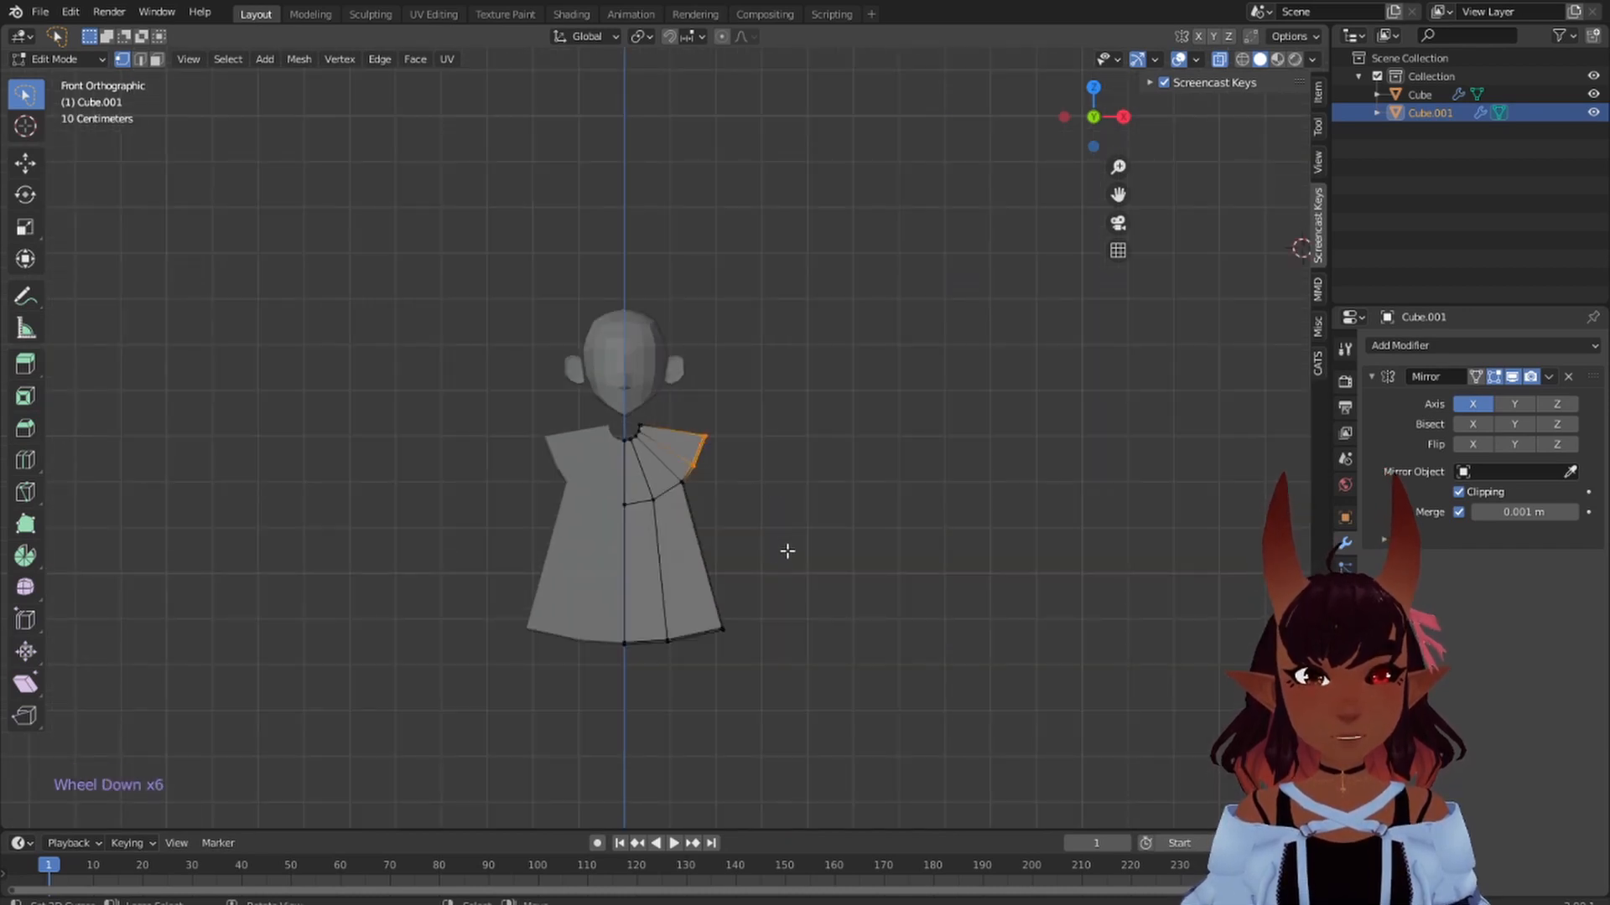
{"action": "middle_click_drag", "start_coordinate": [823, 560], "coordinate": [790, 330], "text": "shift"}
{"action": "scroll", "coordinate": [792, 333], "scroll_direction": "down", "scroll_amount": 2}
{"action": "scroll", "coordinate": [792, 333], "scroll_direction": "up", "scroll_amount": 1}
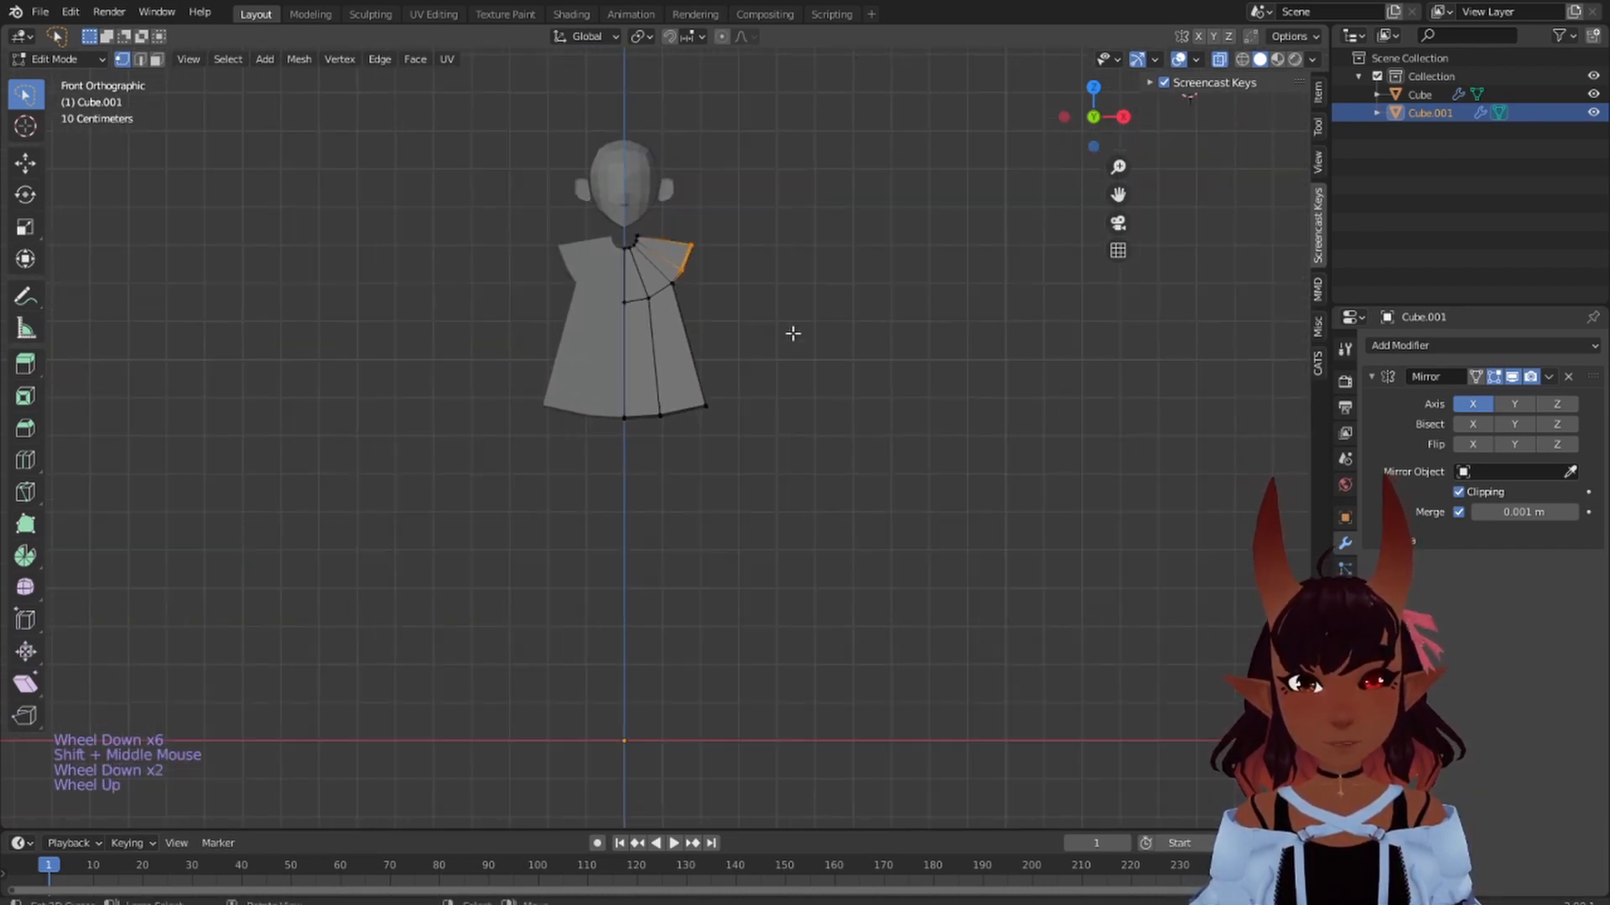
{"action": "key", "text": "e"}
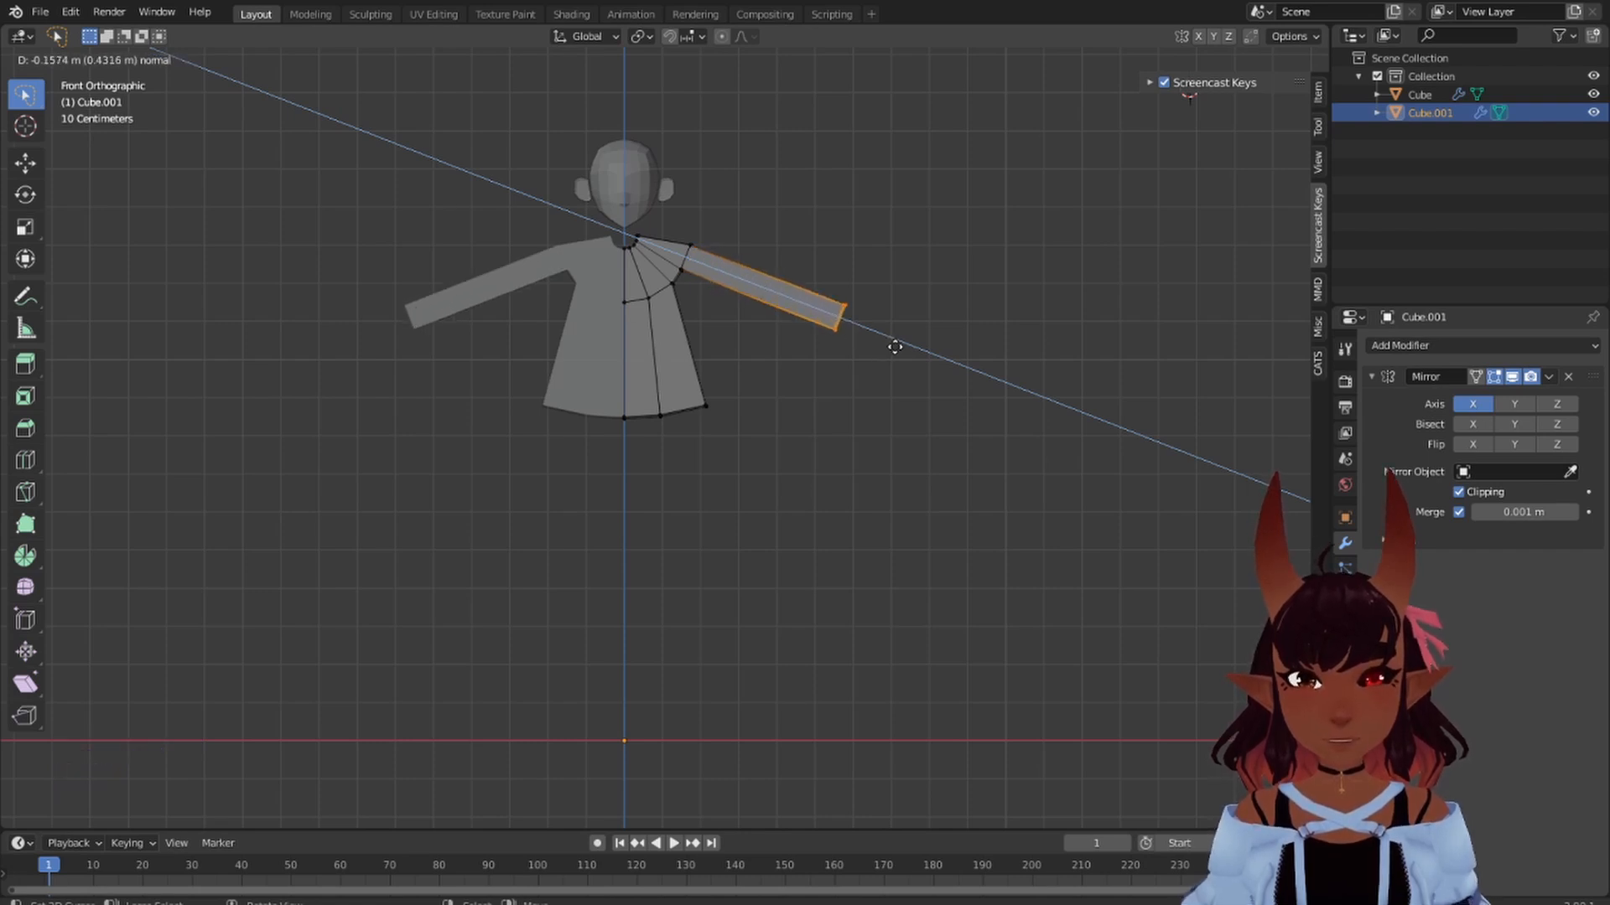
{"action": "left_click", "coordinate": [909, 348]}
- Select the outermost corner of the torso's bottom edge and edge-slide it up the side by a factor of about 0.28
{"action": "scroll", "coordinate": [712, 449], "scroll_direction": "up", "scroll_amount": 5}
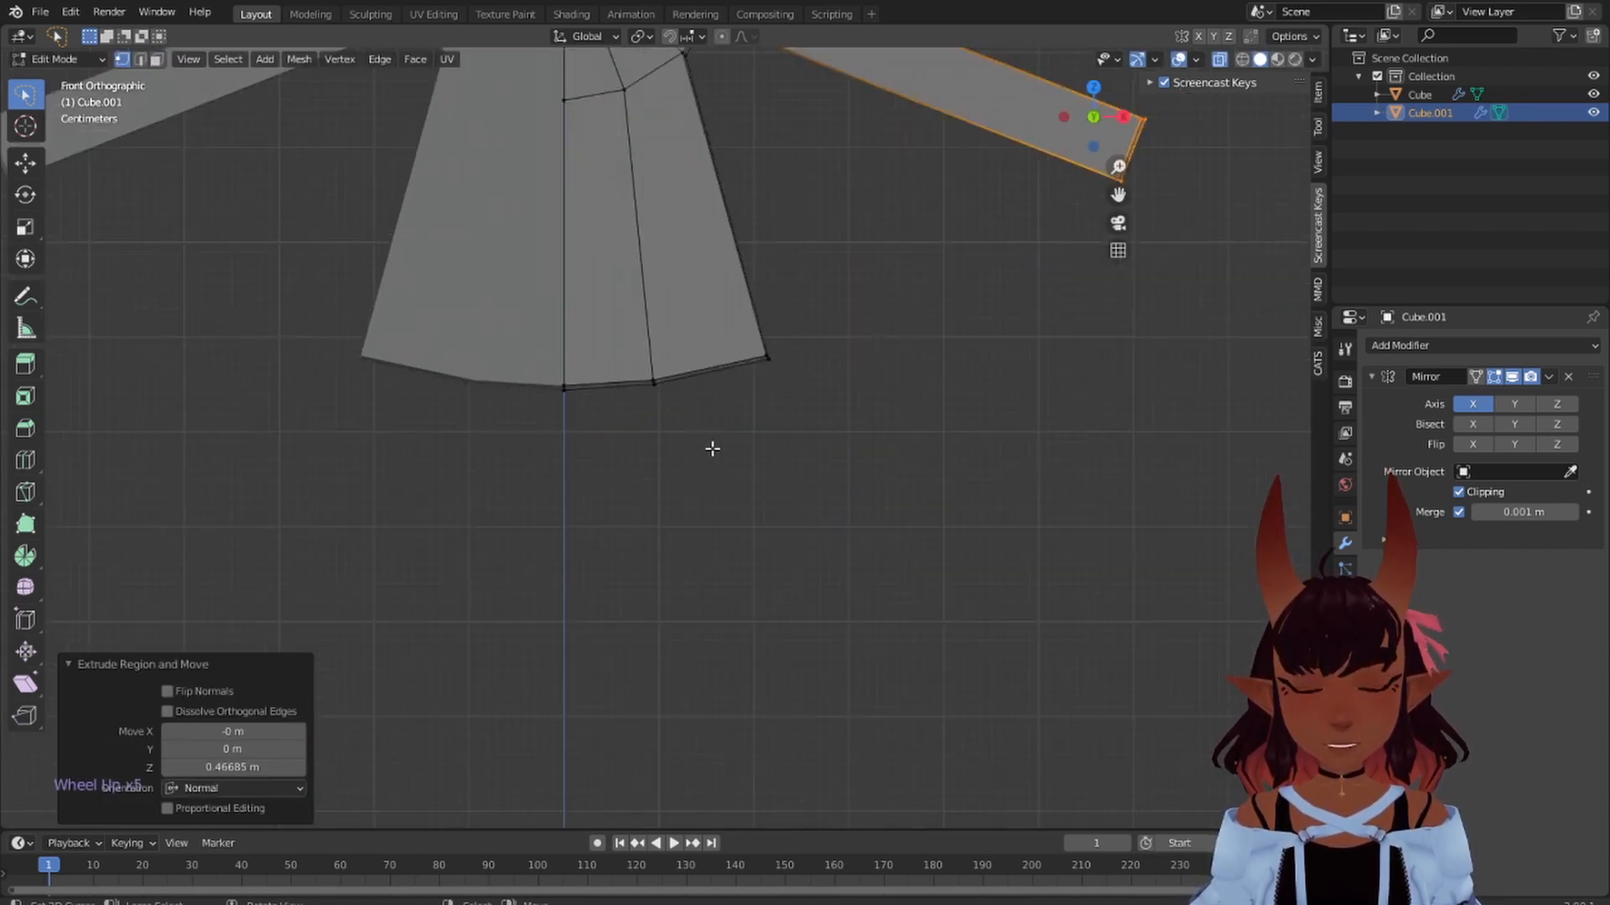
{"action": "middle_click_drag", "start_coordinate": [687, 380], "coordinate": [705, 507], "text": "shift"}
{"action": "left_click_drag", "start_coordinate": [872, 419], "coordinate": [700, 604]}
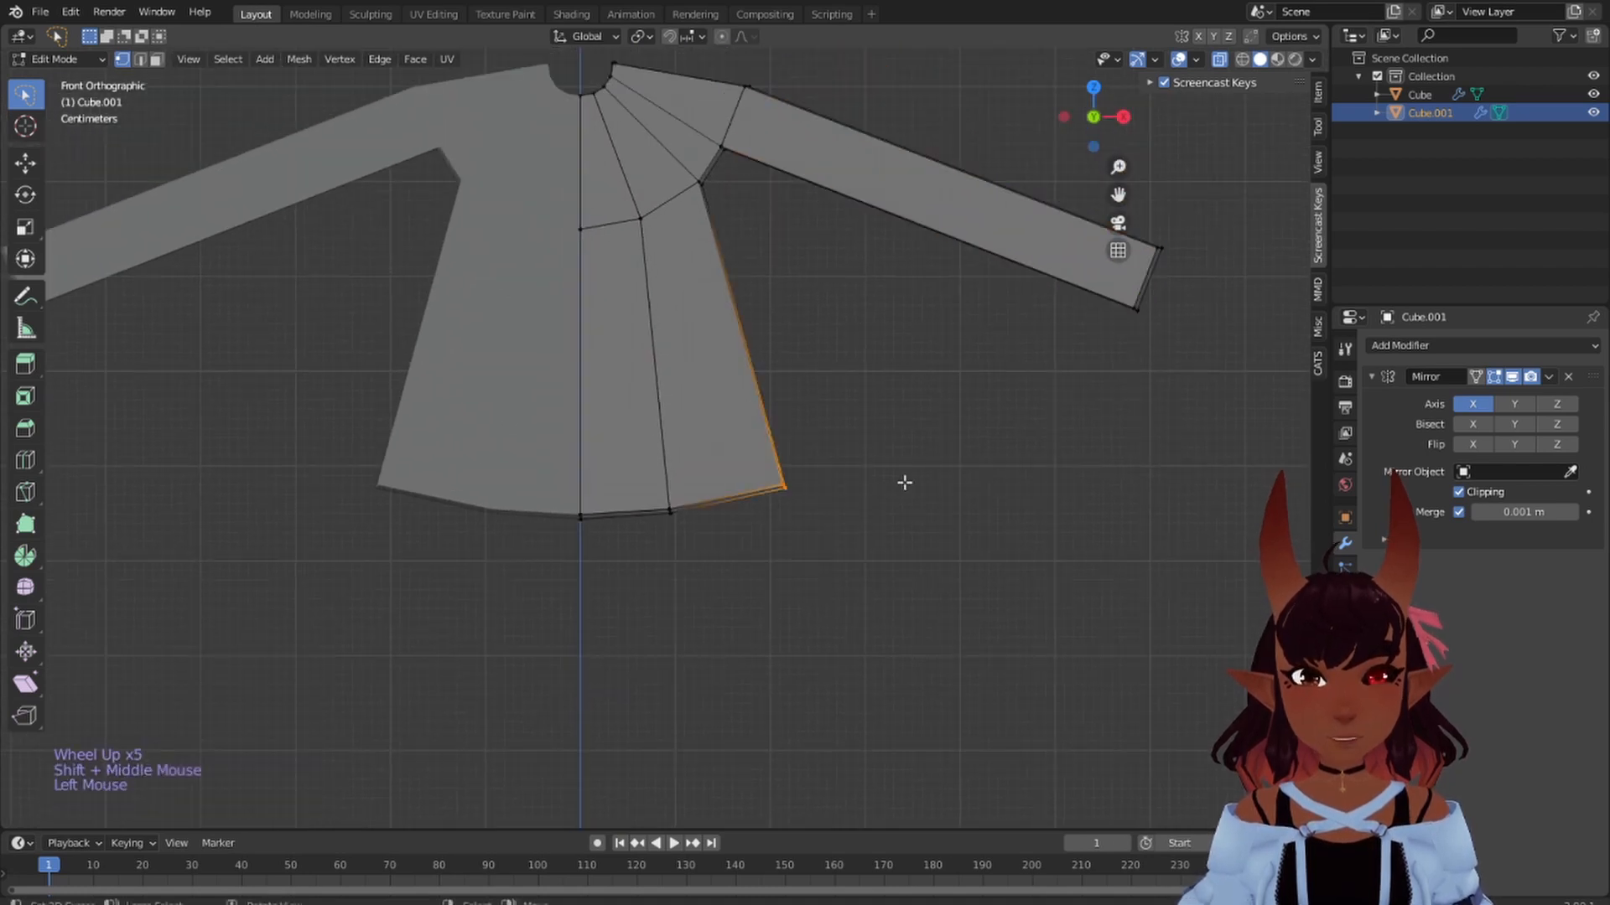
{"action": "key", "text": "g"}
{"action": "key", "text": "g"}
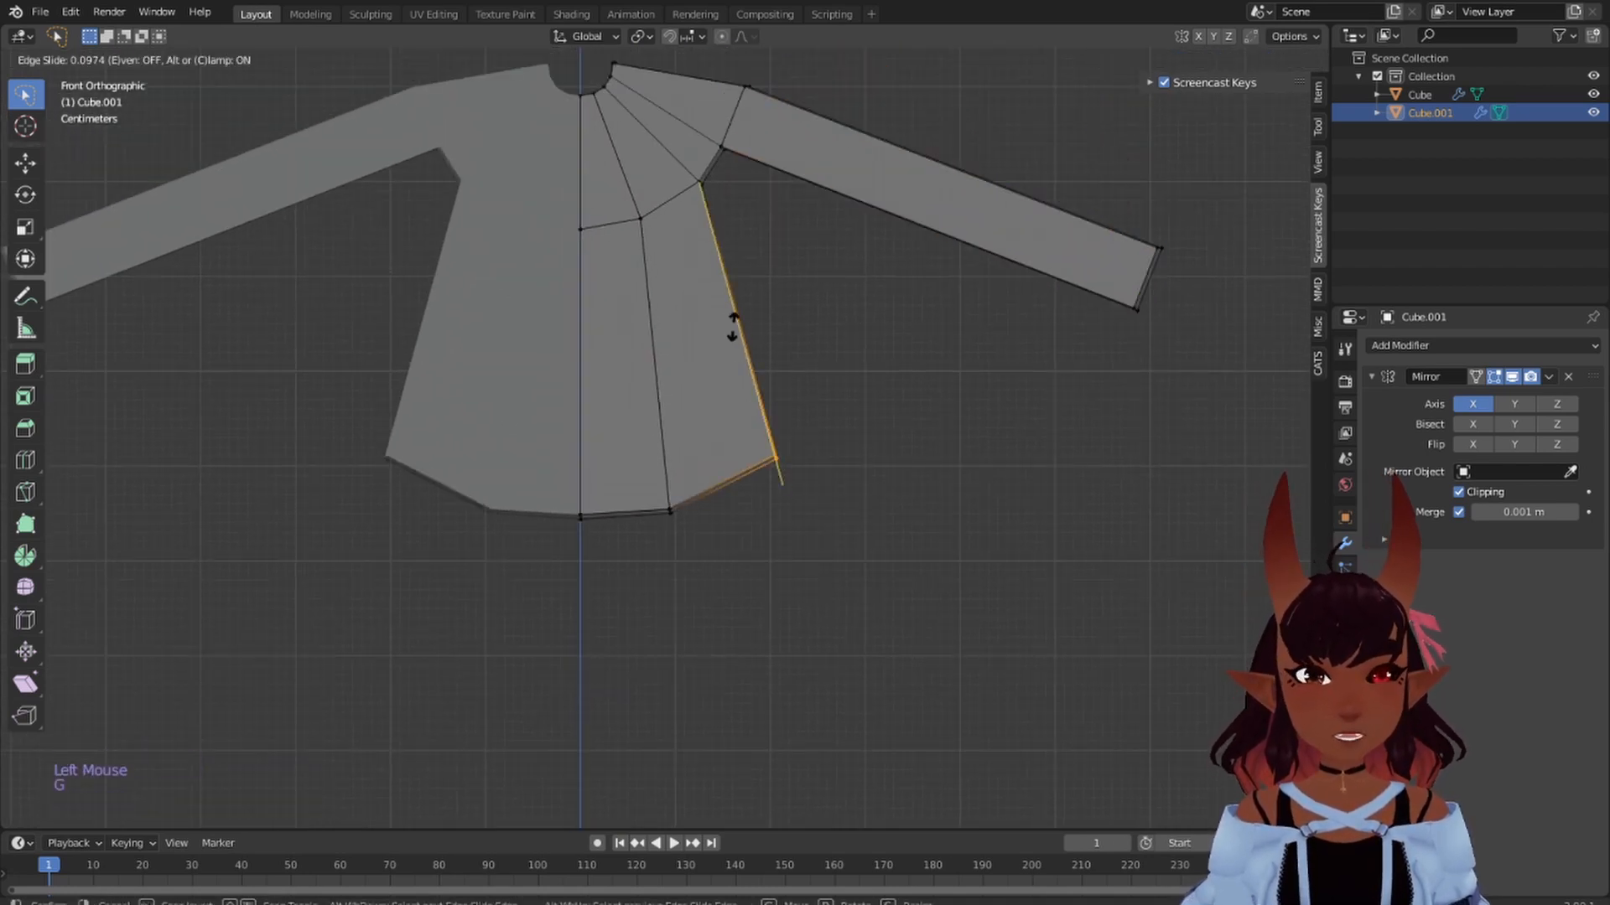
{"action": "left_click", "coordinate": [721, 298]}
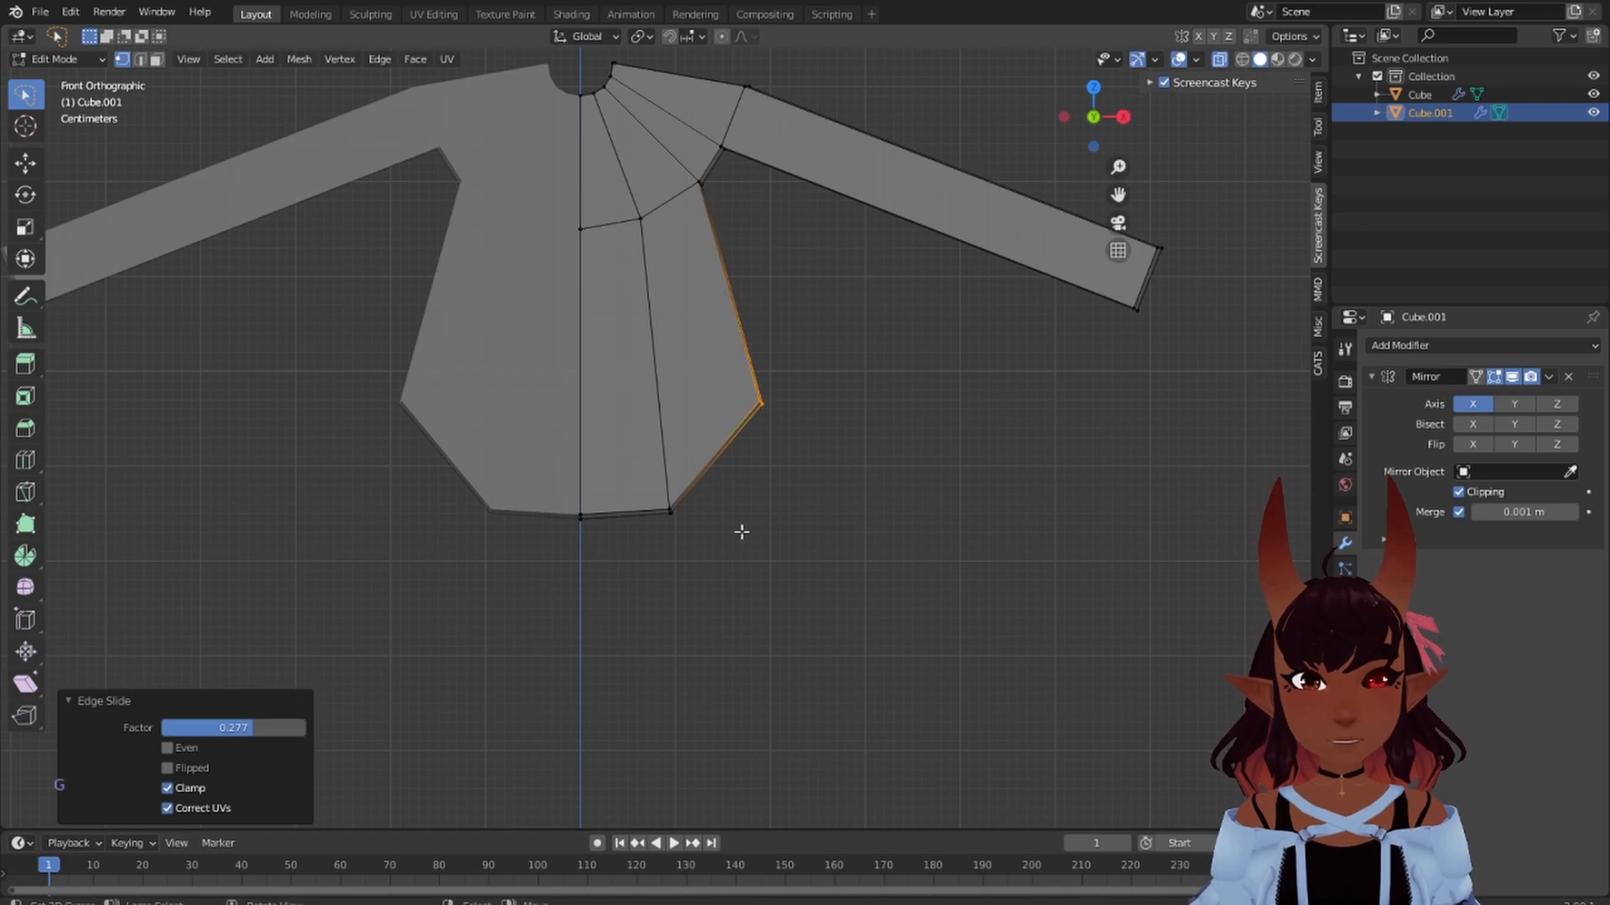
- Select the middle vertices of the torso's bottom edge and edge-slide them toward the outer corner by a factor of about 0.35
{"action": "left_click", "coordinate": [742, 531]}
{"action": "key", "text": "g"}
{"action": "key", "text": "g"}
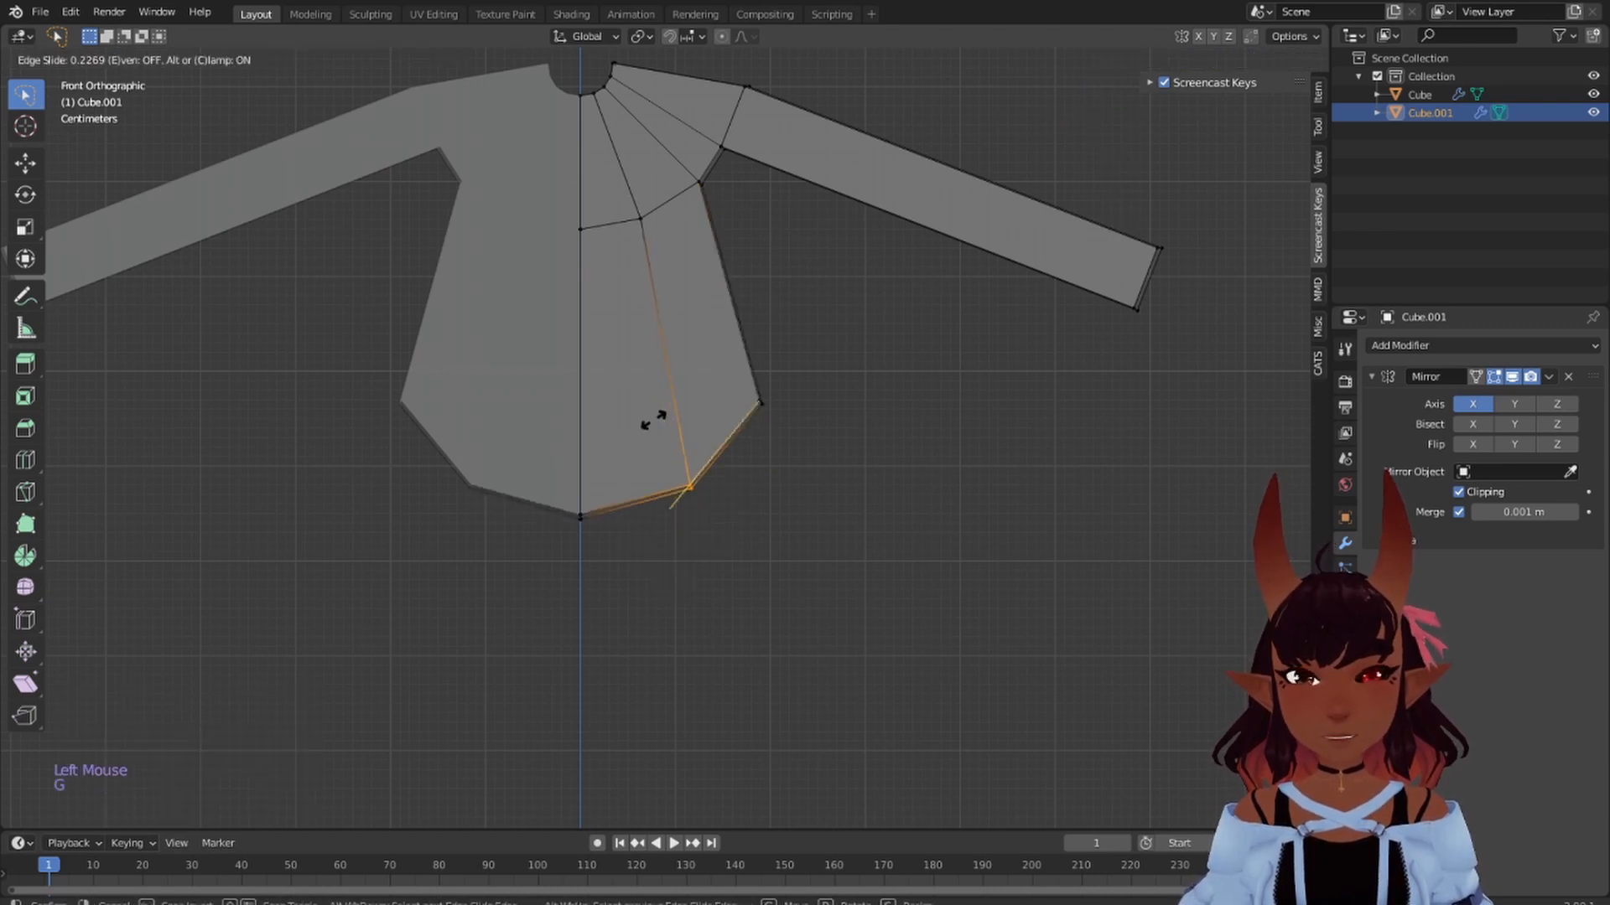
{"action": "right_click", "coordinate": [606, 383]}
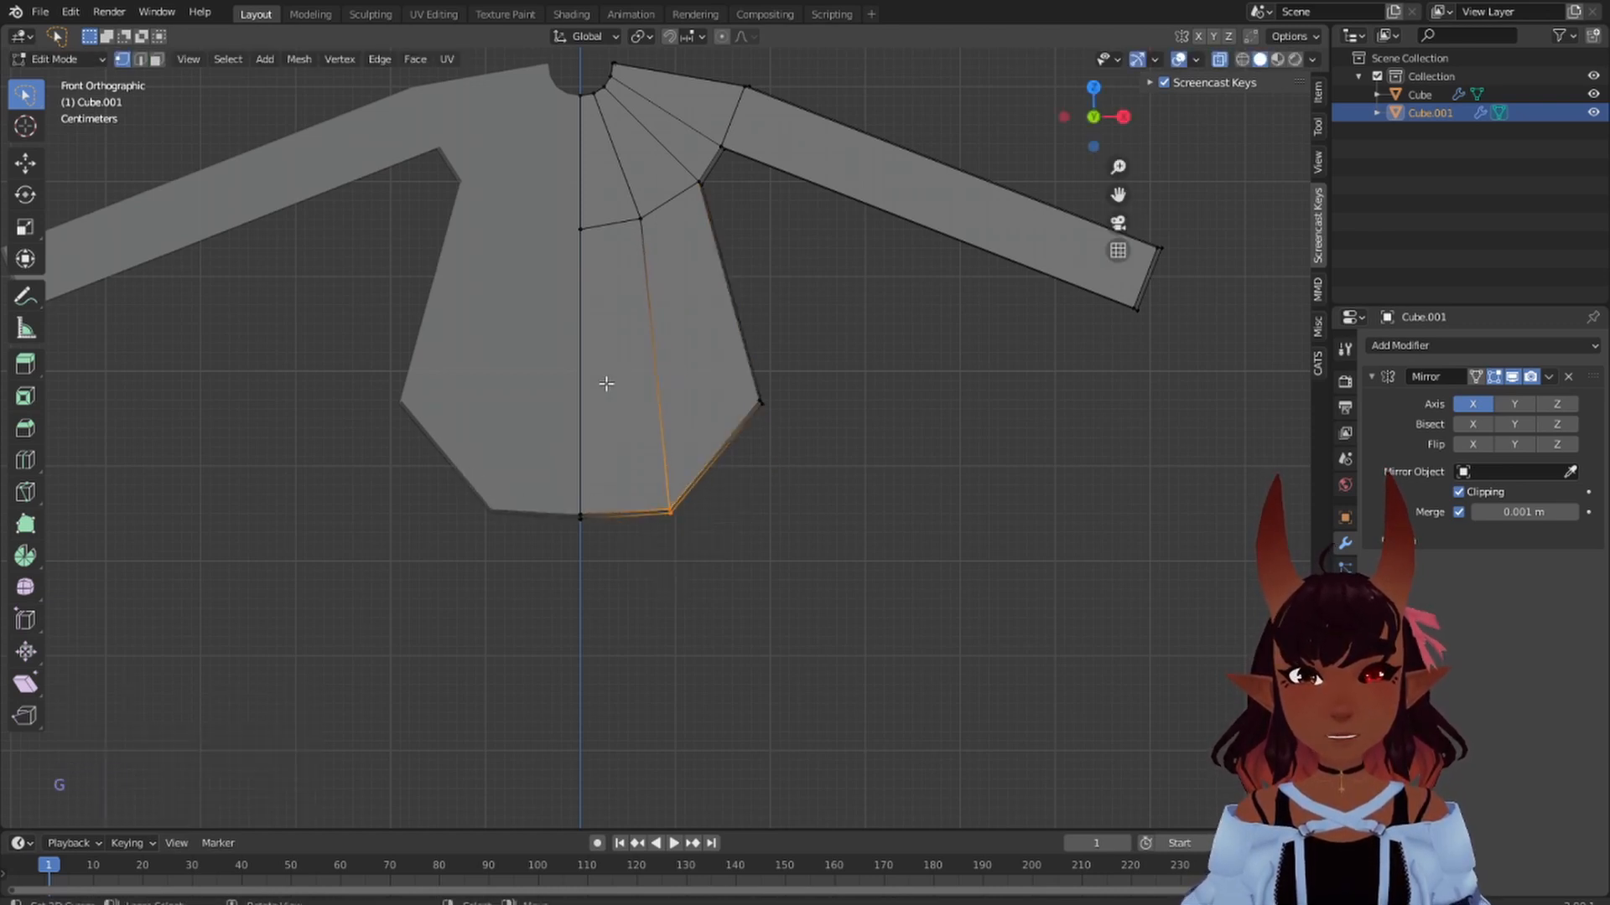
{"action": "key", "text": "g"}
{"action": "key", "text": "g"}
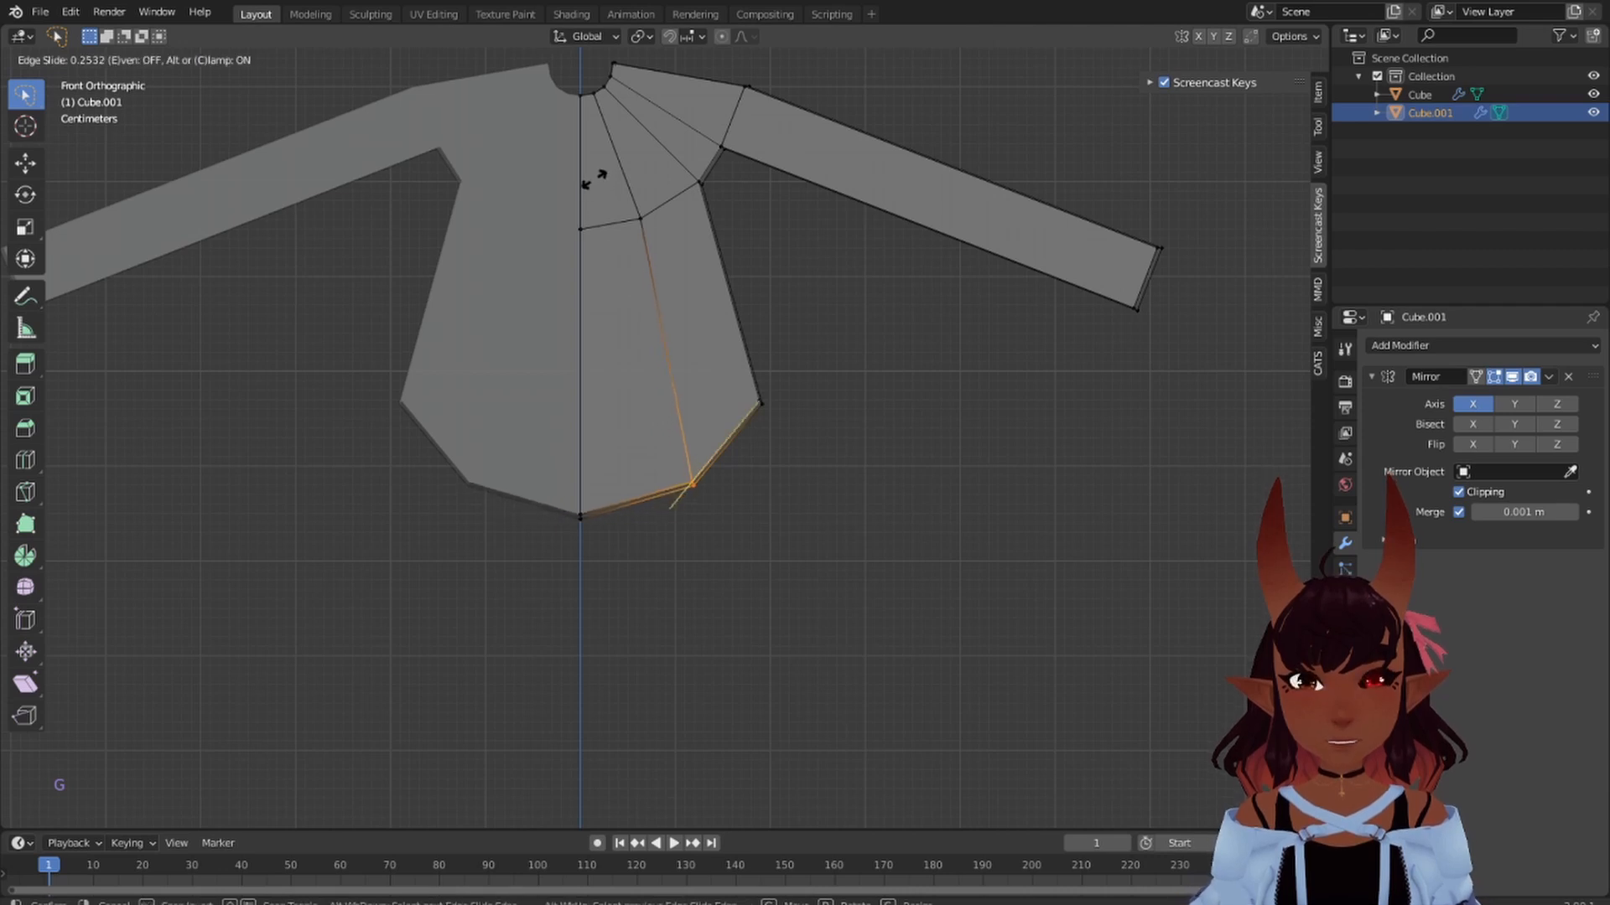
{"action": "left_click", "coordinate": [582, 144]}
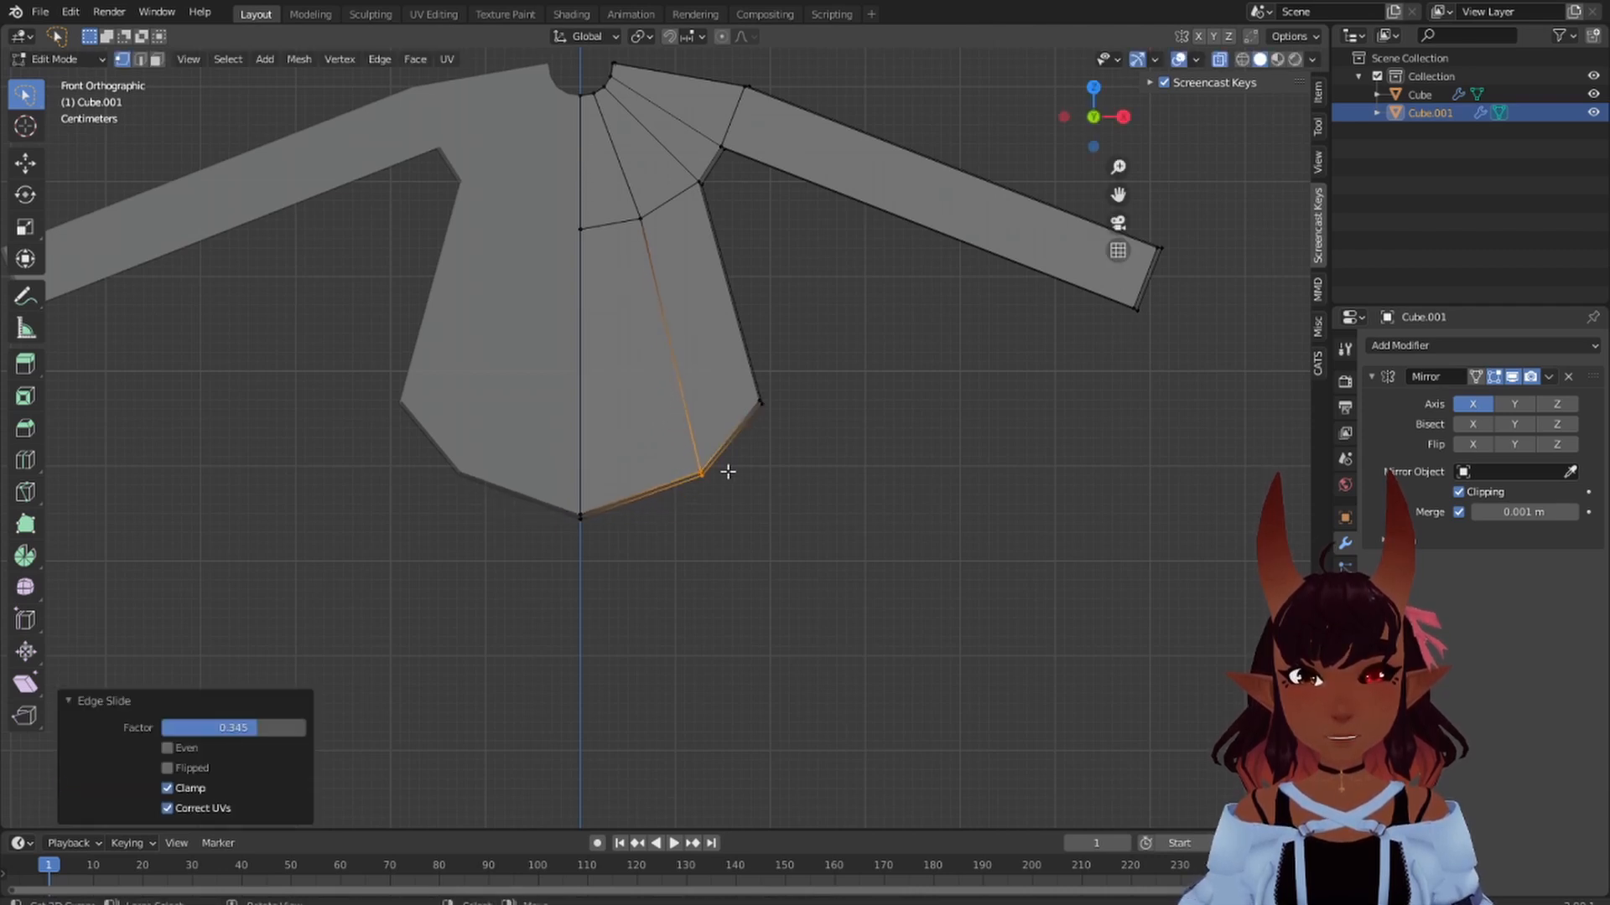
- Reselect the middle vertices of the bottom edge and edge-slide them back toward the centre by a factor of -0.27
{"action": "scroll", "coordinate": [727, 472], "scroll_direction": "up", "scroll_amount": 3}
{"action": "middle_click_drag", "start_coordinate": [690, 445], "coordinate": [743, 566], "text": "shift"}
{"action": "left_click", "coordinate": [824, 662]}
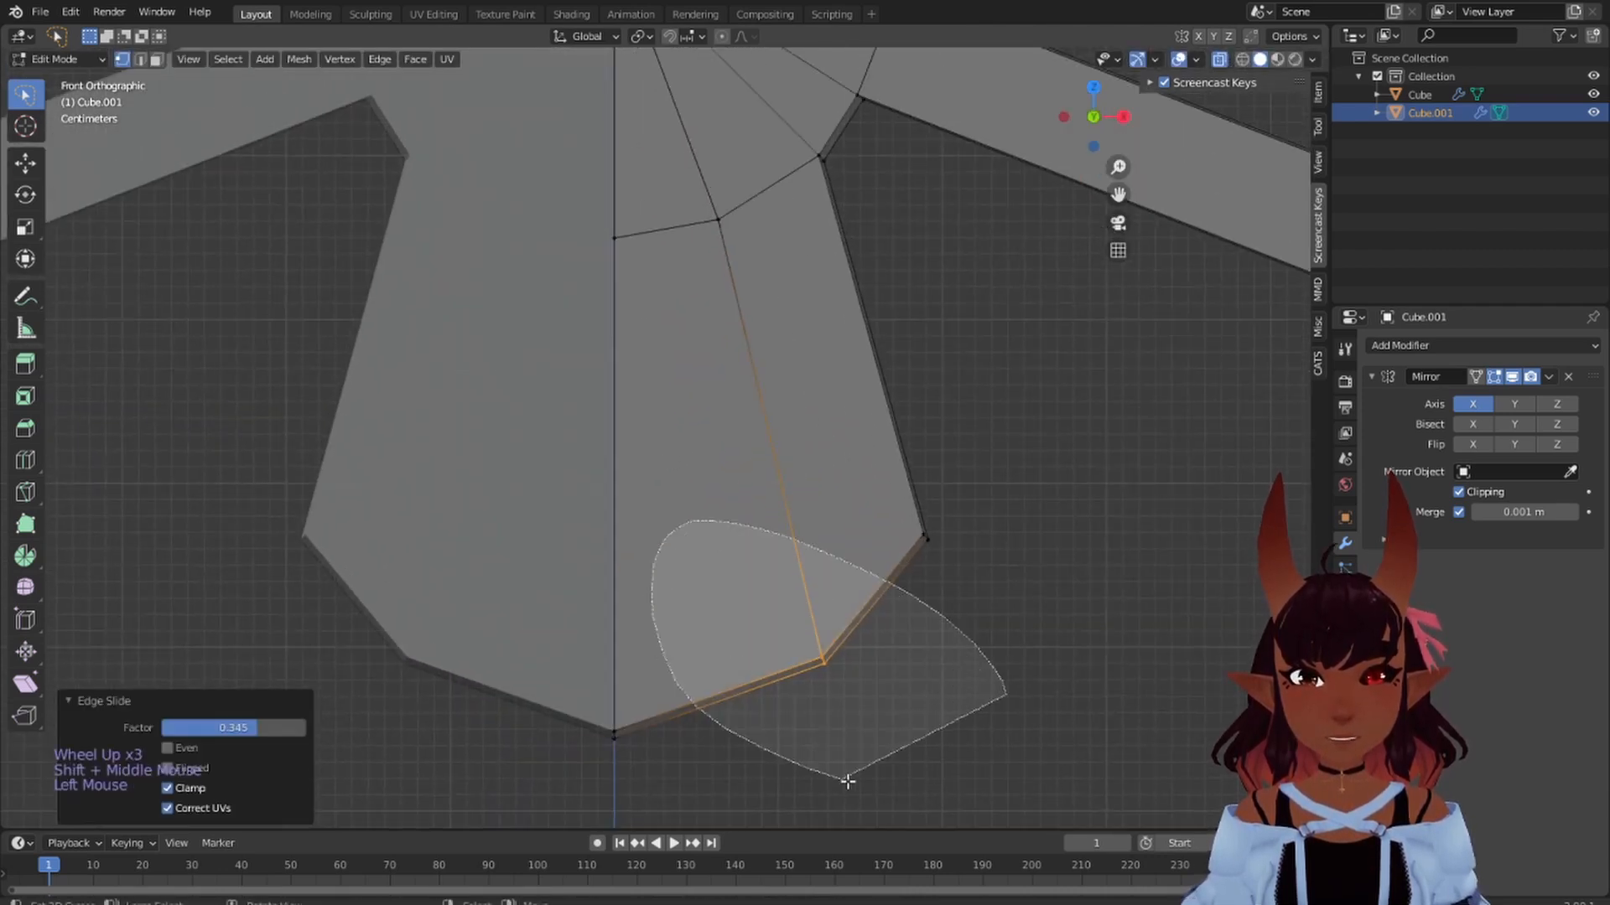
{"action": "key", "text": "g"}
{"action": "key", "text": "g"}
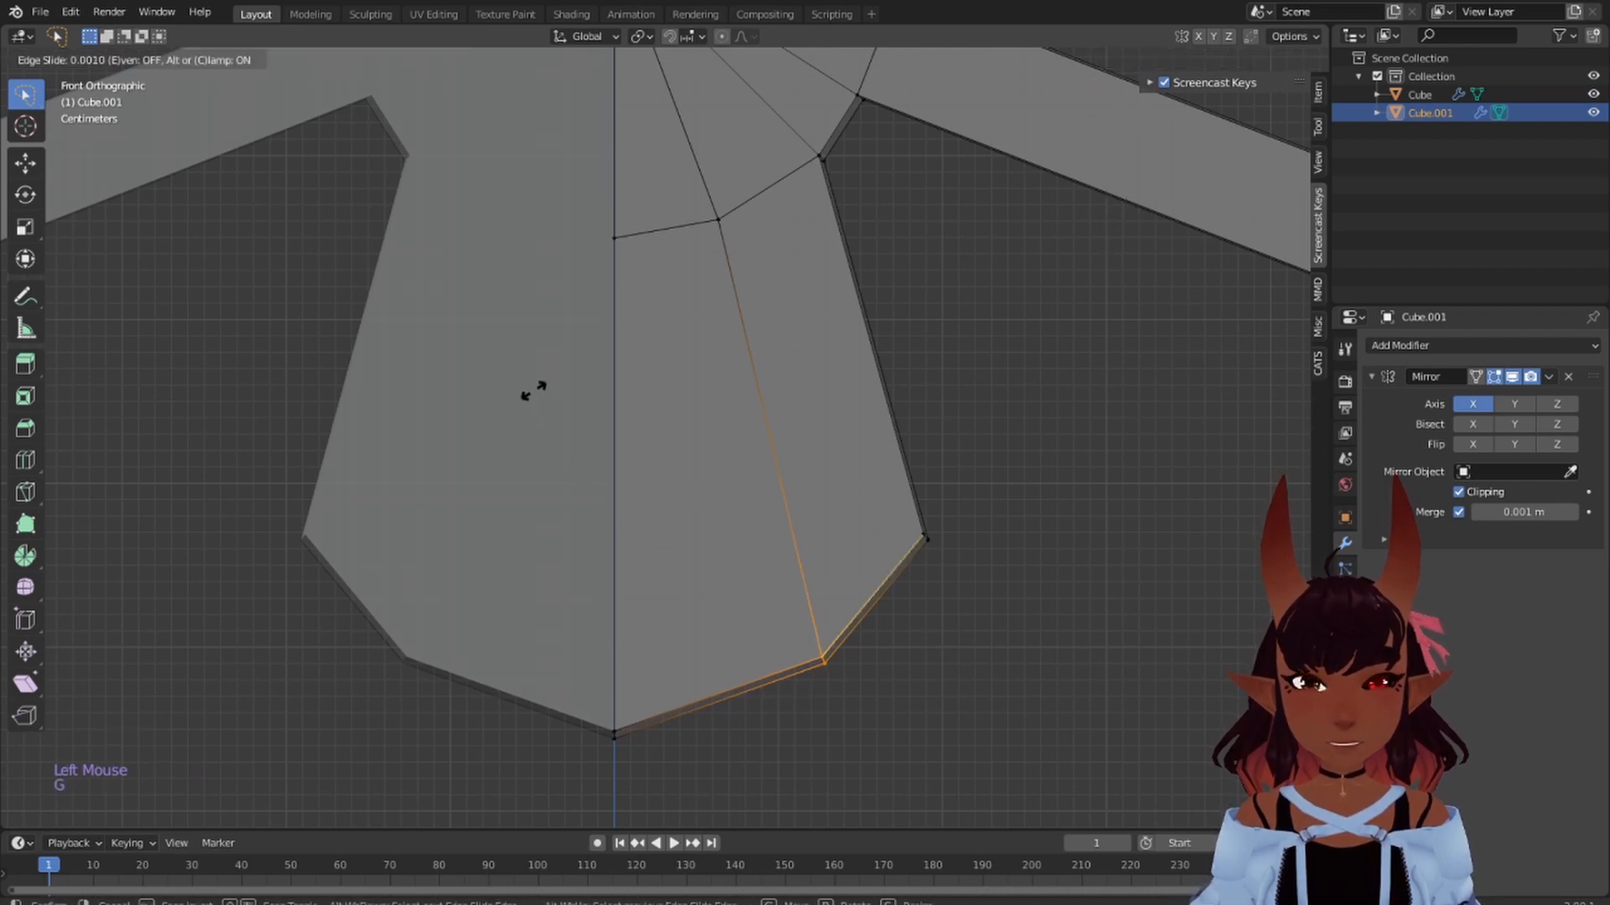
{"action": "left_click", "coordinate": [474, 404]}
{"action": "scroll", "coordinate": [795, 498], "scroll_direction": "down", "scroll_amount": 5}
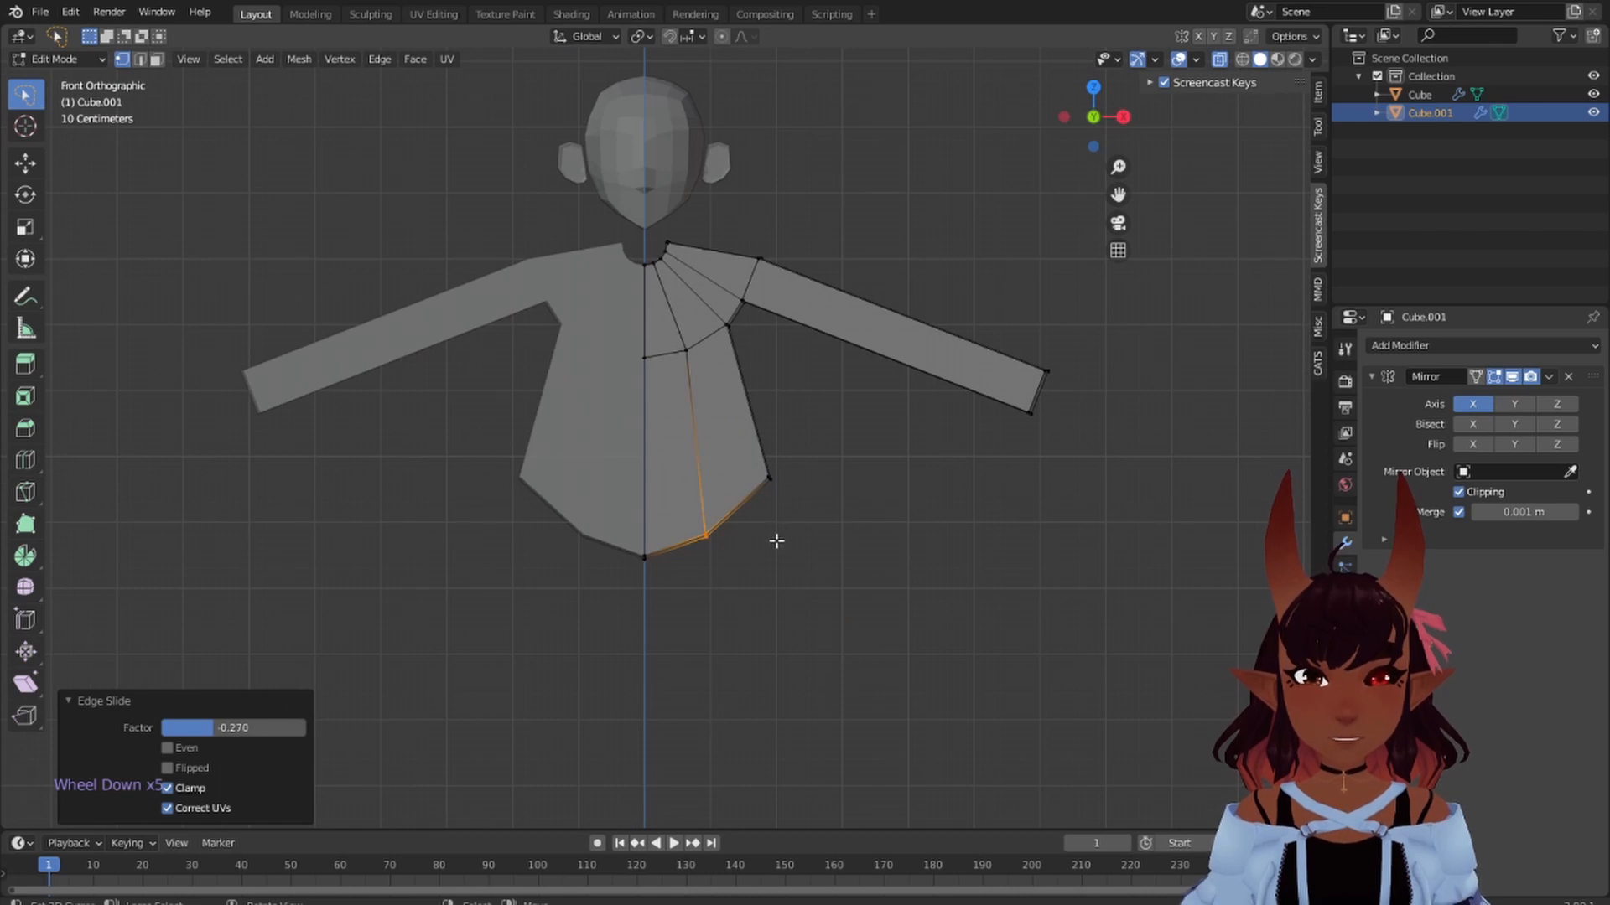
- Select the vertices where the torso side meets the shoulder piece below the armpit and edge-slide them by a factor of about 0.02
{"action": "scroll", "coordinate": [780, 519], "scroll_direction": "up", "scroll_amount": 1}
{"action": "middle_click_drag", "start_coordinate": [737, 323], "coordinate": [737, 503], "text": "shift"}
{"action": "scroll", "coordinate": [902, 654], "scroll_direction": "up", "scroll_amount": 4}
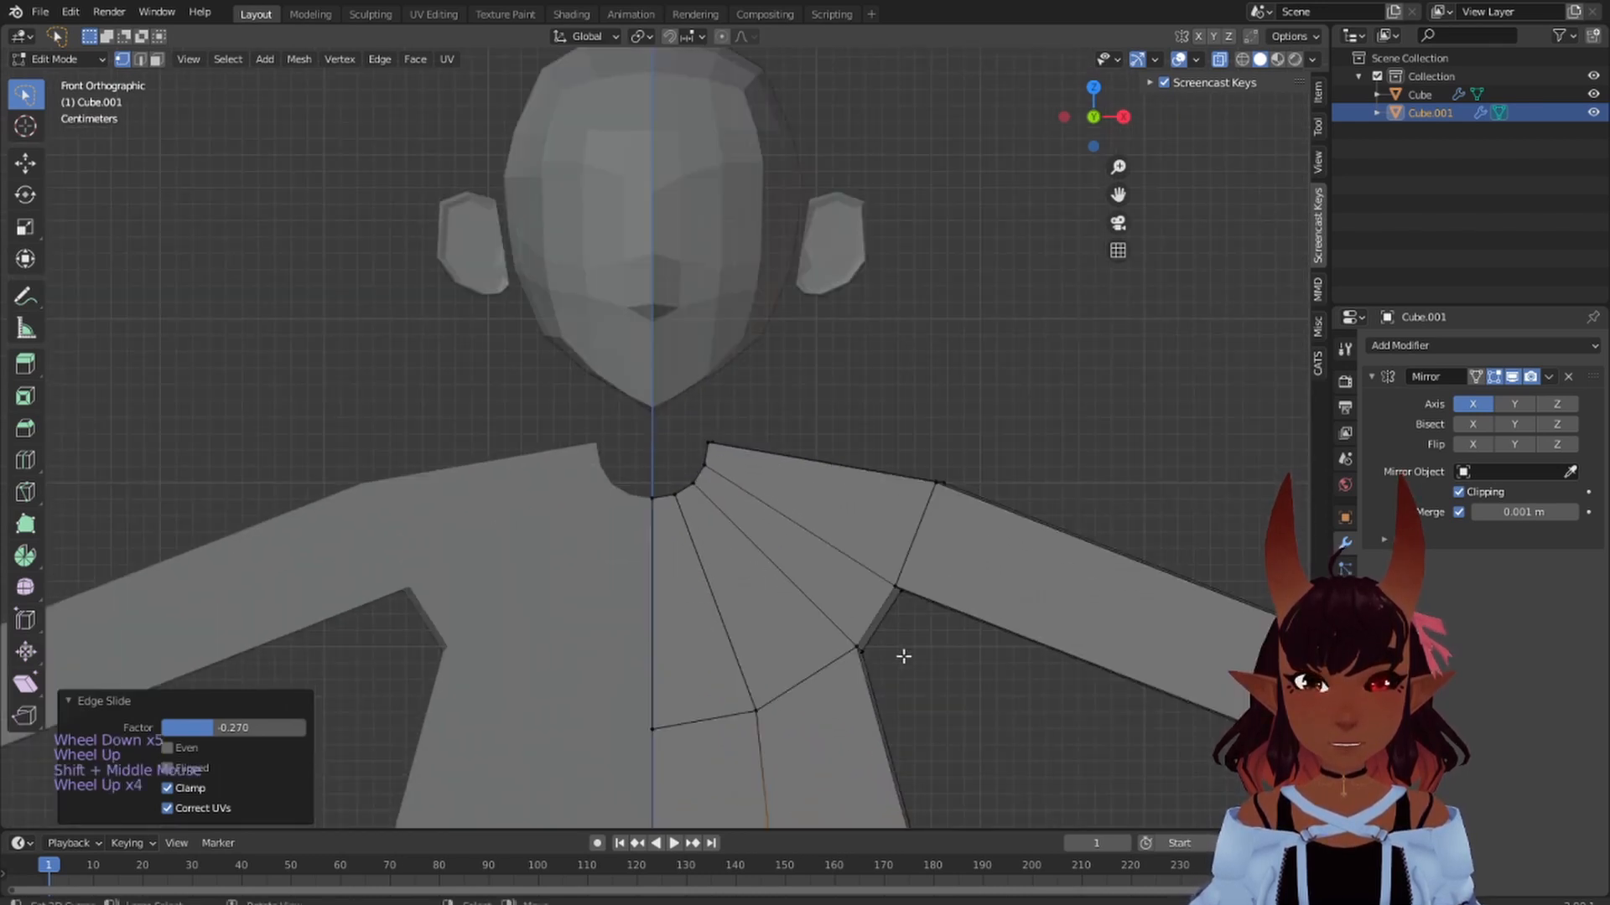
{"action": "mouse_move", "coordinate": [902, 654]}
{"action": "left_mouse_down"}
{"action": "mouse_move", "coordinate": [779, 675]}
{"action": "mouse_move", "coordinate": [844, 681]}
{"action": "left_mouse_up"}
{"action": "key", "text": "g"}
{"action": "key", "text": "g"}
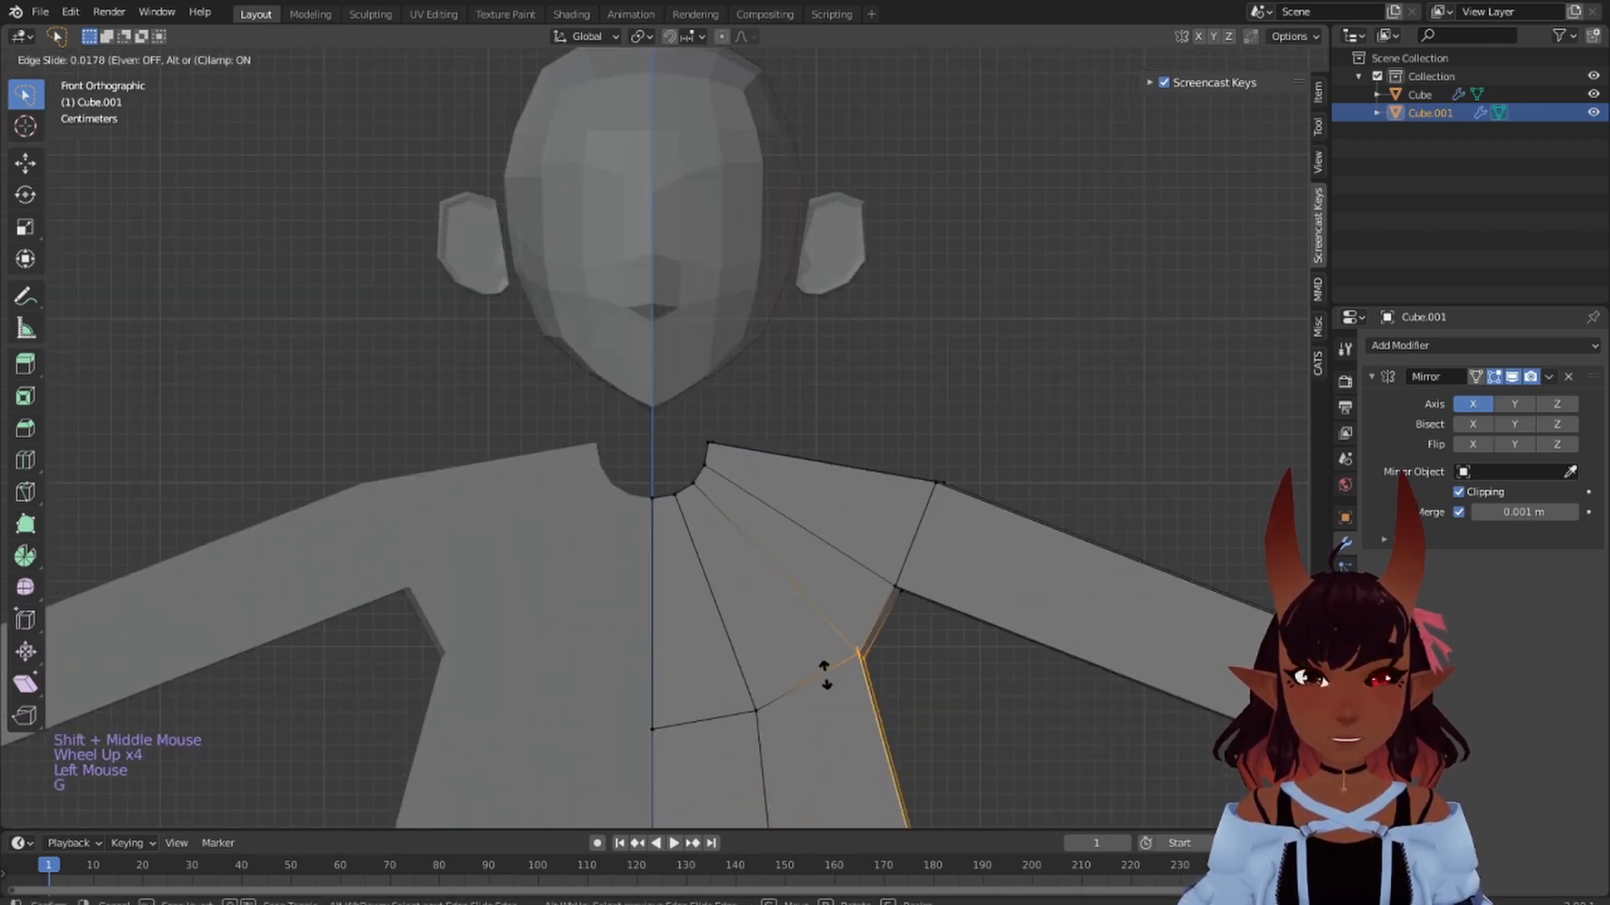
{"action": "left_click", "coordinate": [813, 667]}
{"action": "scroll", "coordinate": [813, 666], "scroll_direction": "down", "scroll_amount": 6}
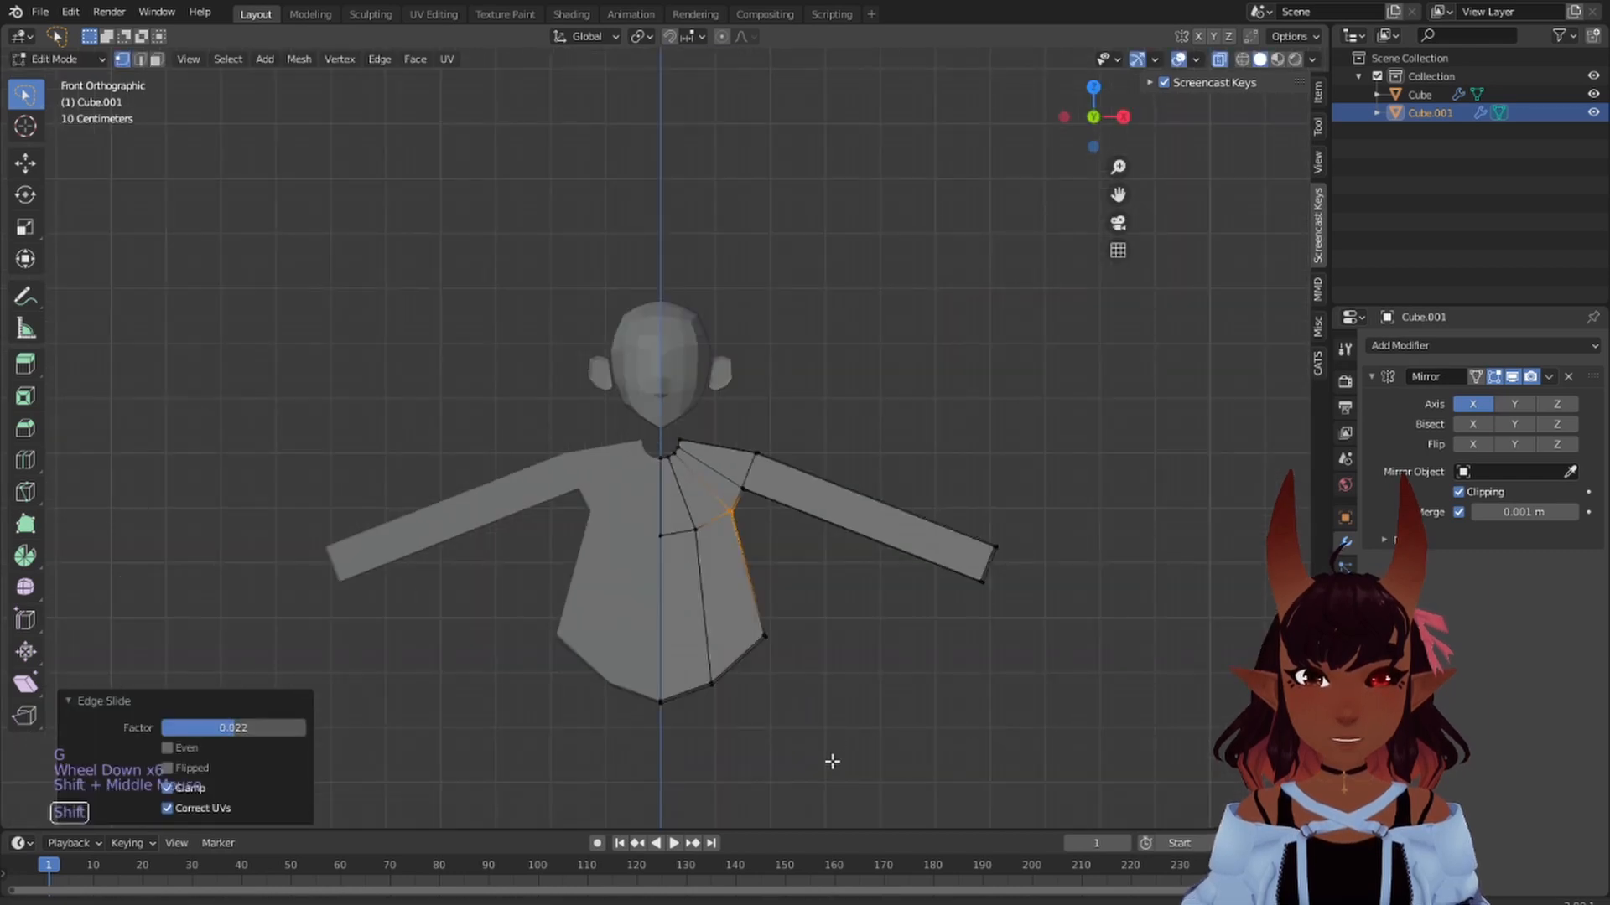
- Deselect everything and add one vertical loop cut centred between the torso's centre line and its first column of edges
{"action": "middle_click_drag", "start_coordinate": [830, 758], "coordinate": [701, 438], "text": "shift"}
{"action": "scroll", "coordinate": [766, 420], "scroll_direction": "down", "scroll_amount": 3}
{"action": "scroll", "coordinate": [767, 423], "scroll_direction": "up", "scroll_amount": 2}
{"action": "scroll", "coordinate": [684, 348], "scroll_direction": "up", "scroll_amount": 3}
{"action": "middle_click_drag", "start_coordinate": [684, 349], "coordinate": [686, 498], "text": "shift"}
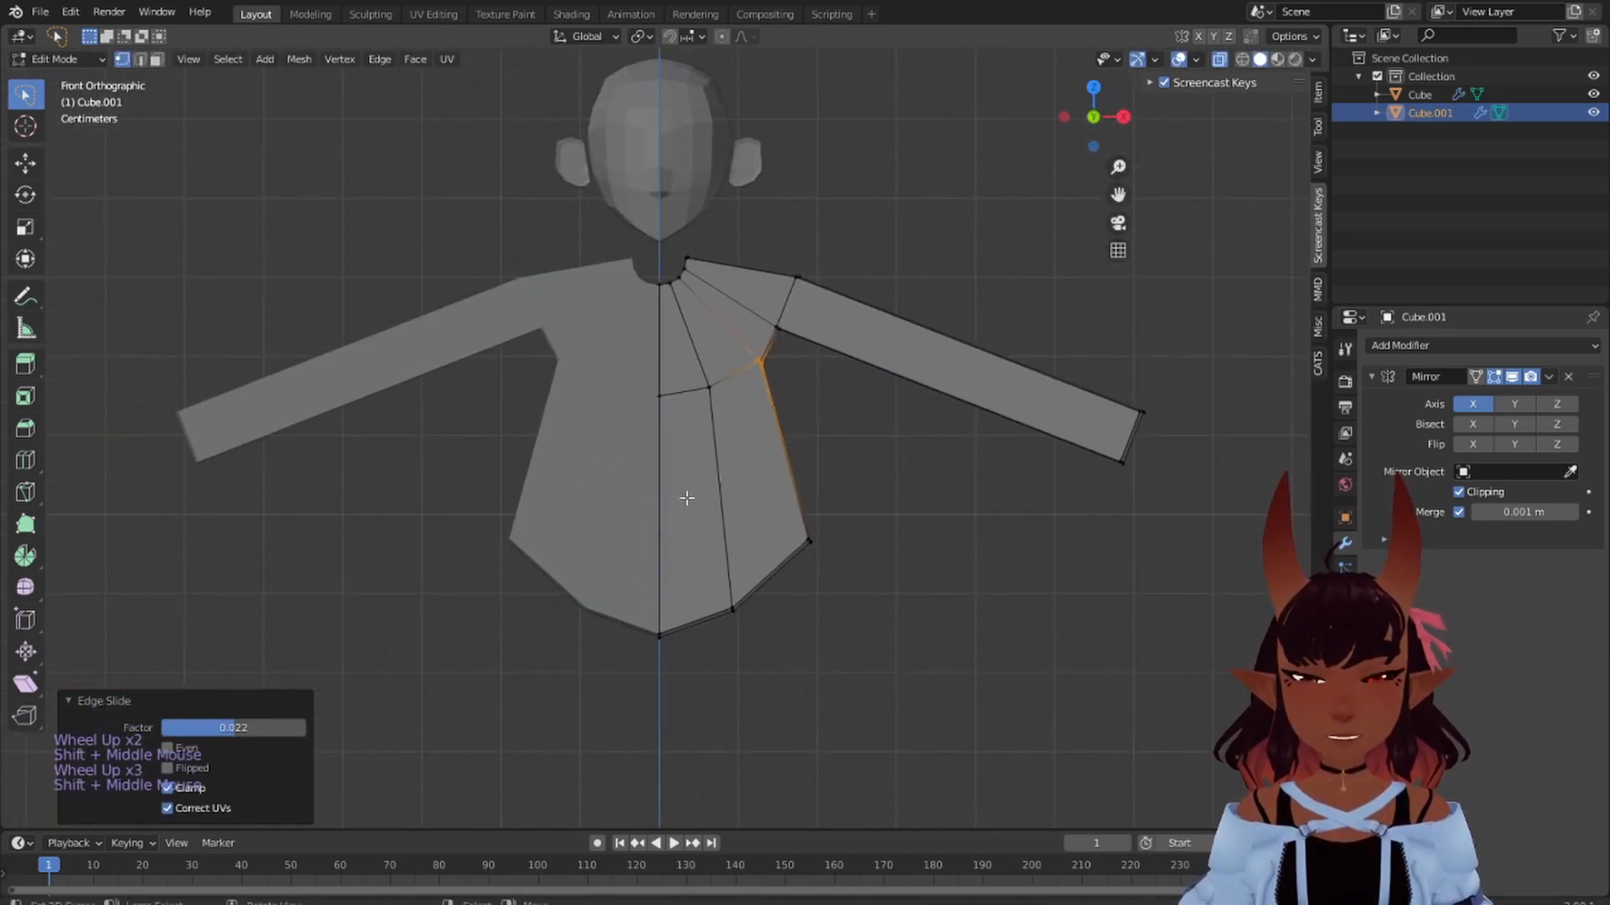
{"action": "key", "text": "a"}
{"action": "key", "text": "a"}
{"action": "key", "text": "a"}
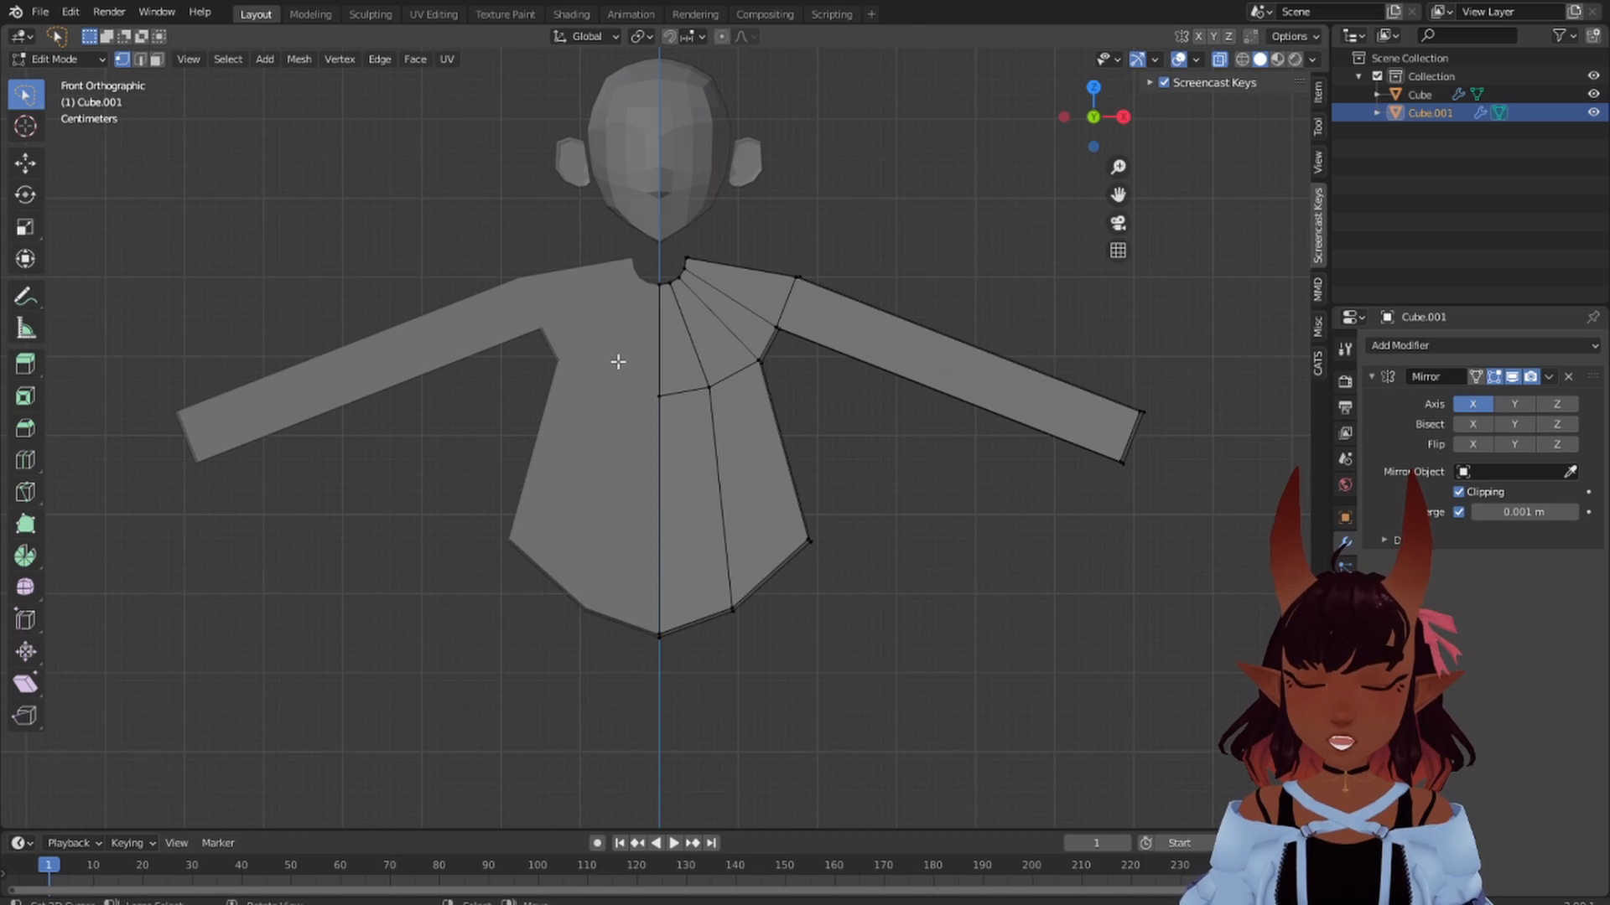
{"action": "key", "text": "ctrl+r"}
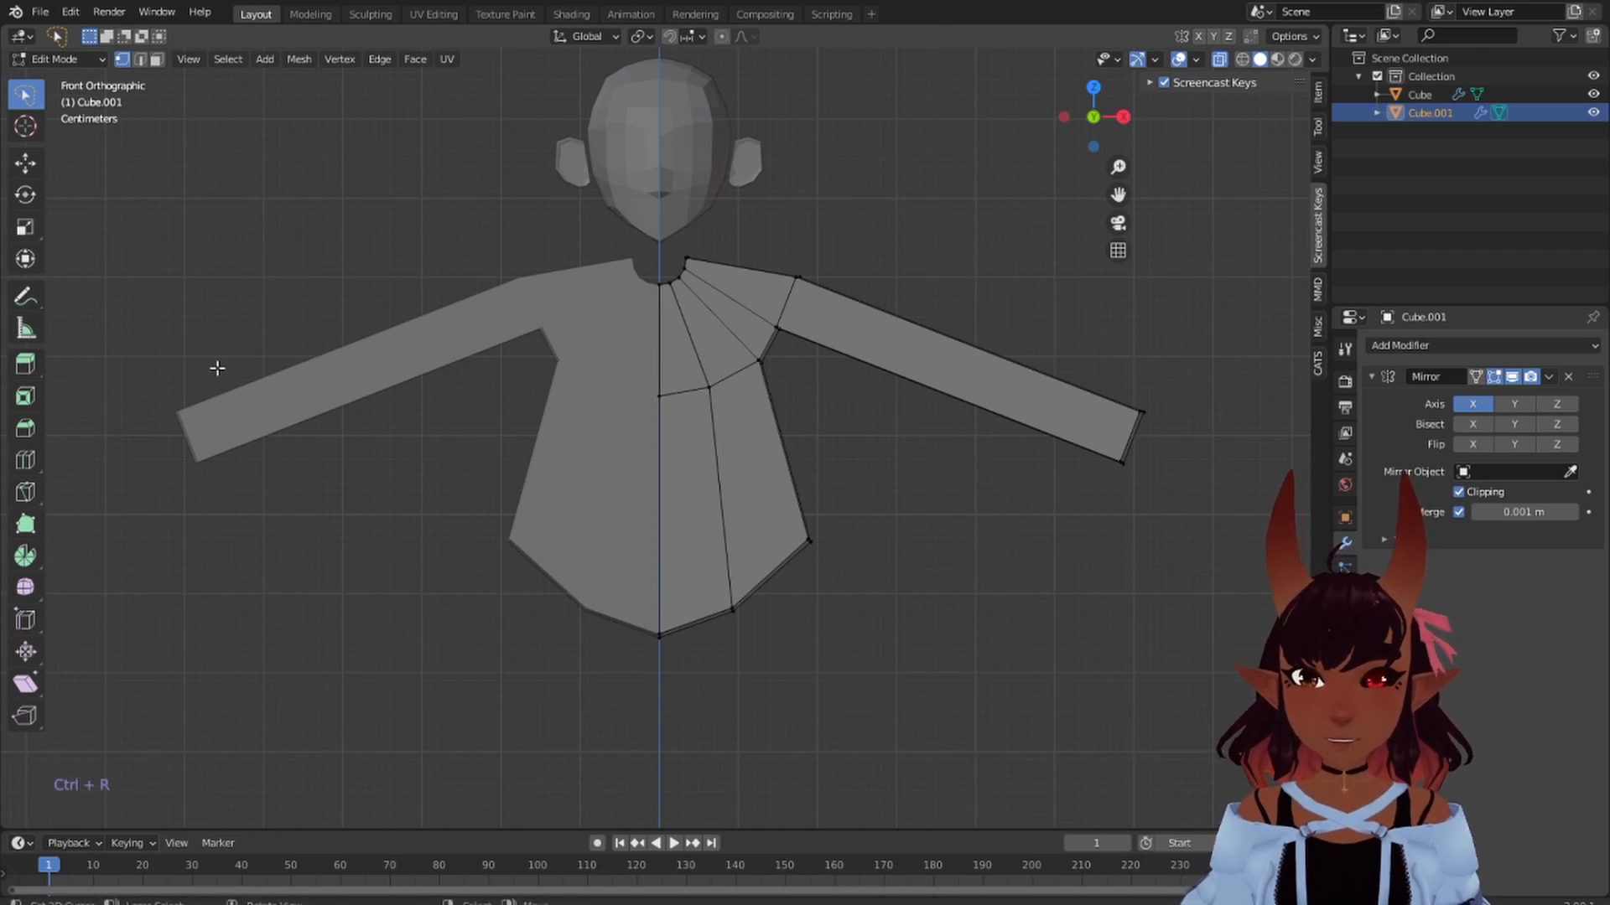
{"action": "left_click", "coordinate": [32, 464]}
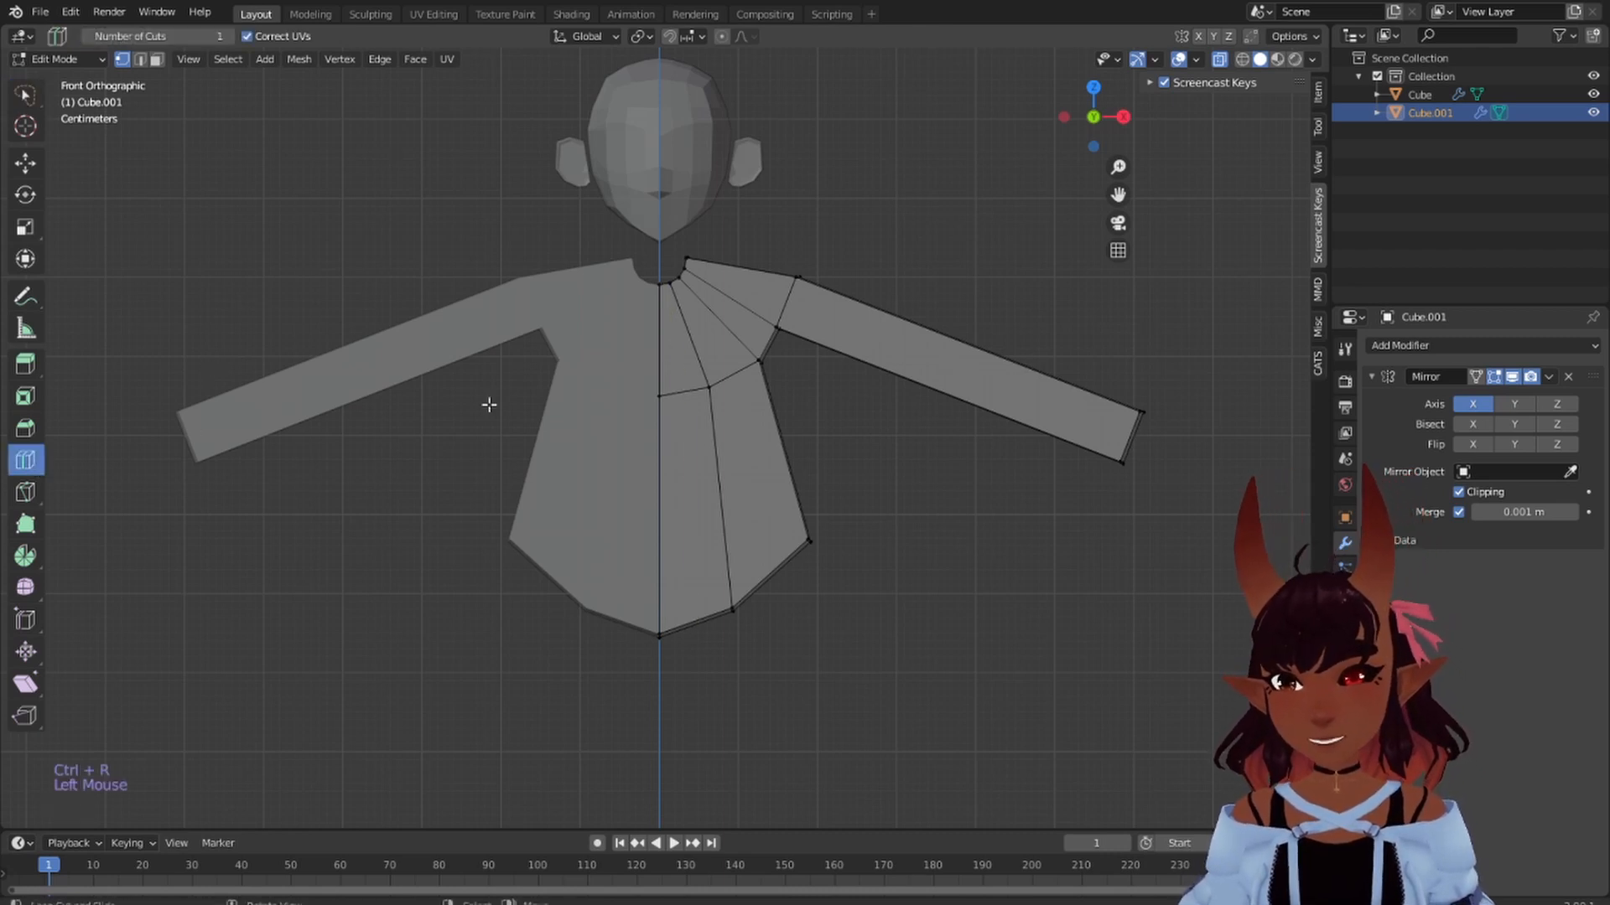
{"action": "left_click", "coordinate": [677, 394]}
{"action": "right_click", "coordinate": [1095, 628]}
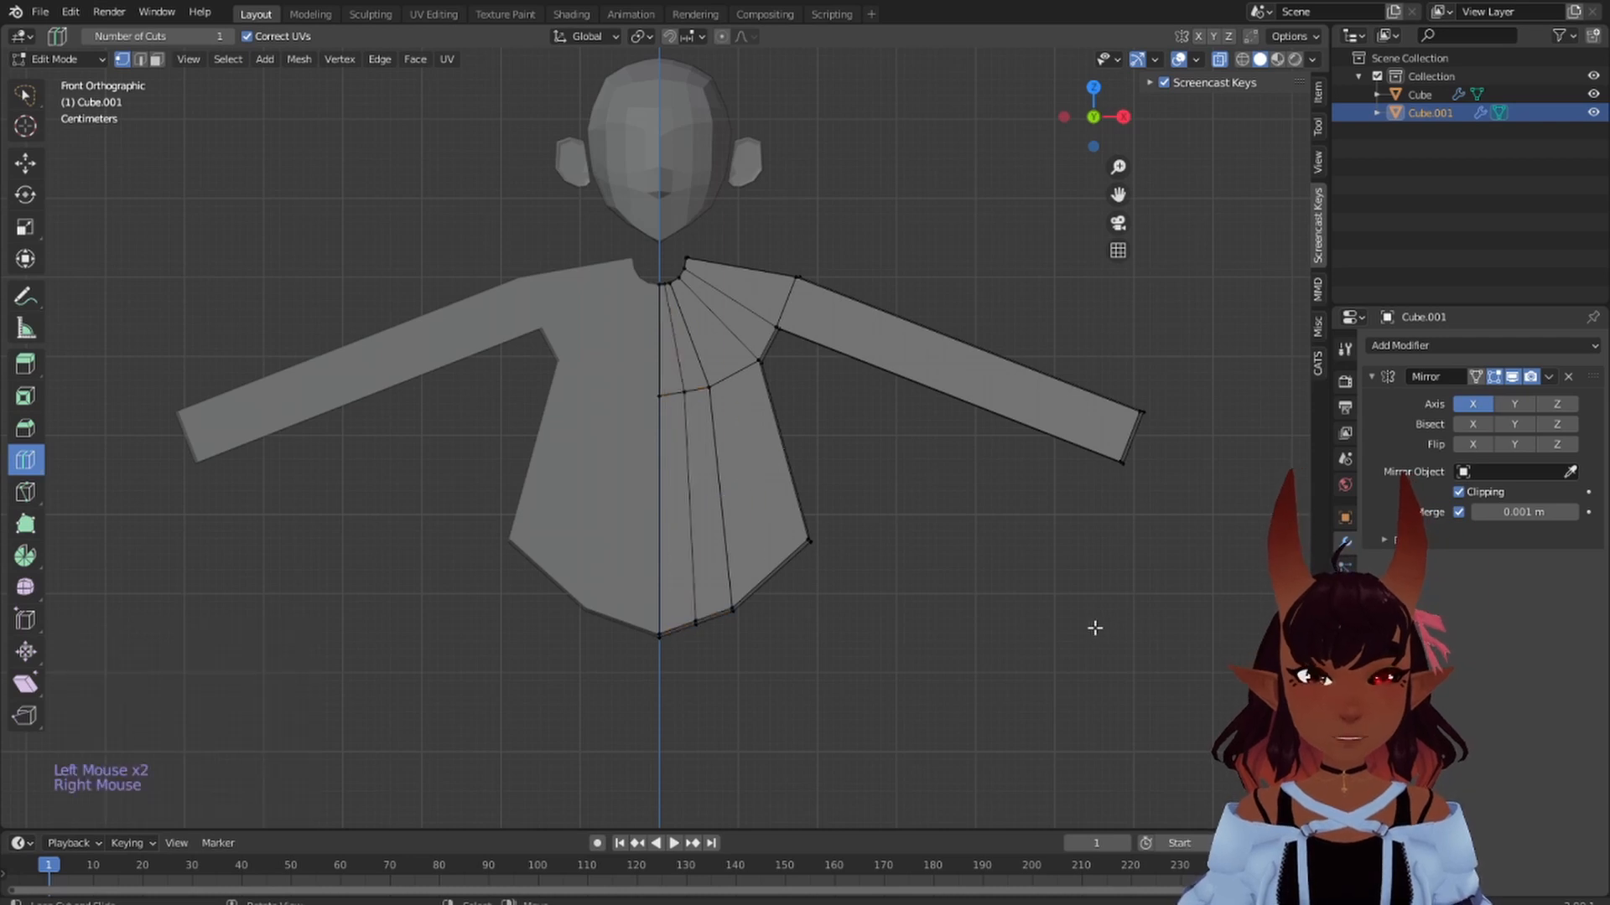
{"action": "scroll", "coordinate": [713, 697], "scroll_direction": "up", "scroll_amount": 2}
{"action": "middle_click_drag", "start_coordinate": [747, 737], "coordinate": [747, 639], "text": "shift"}
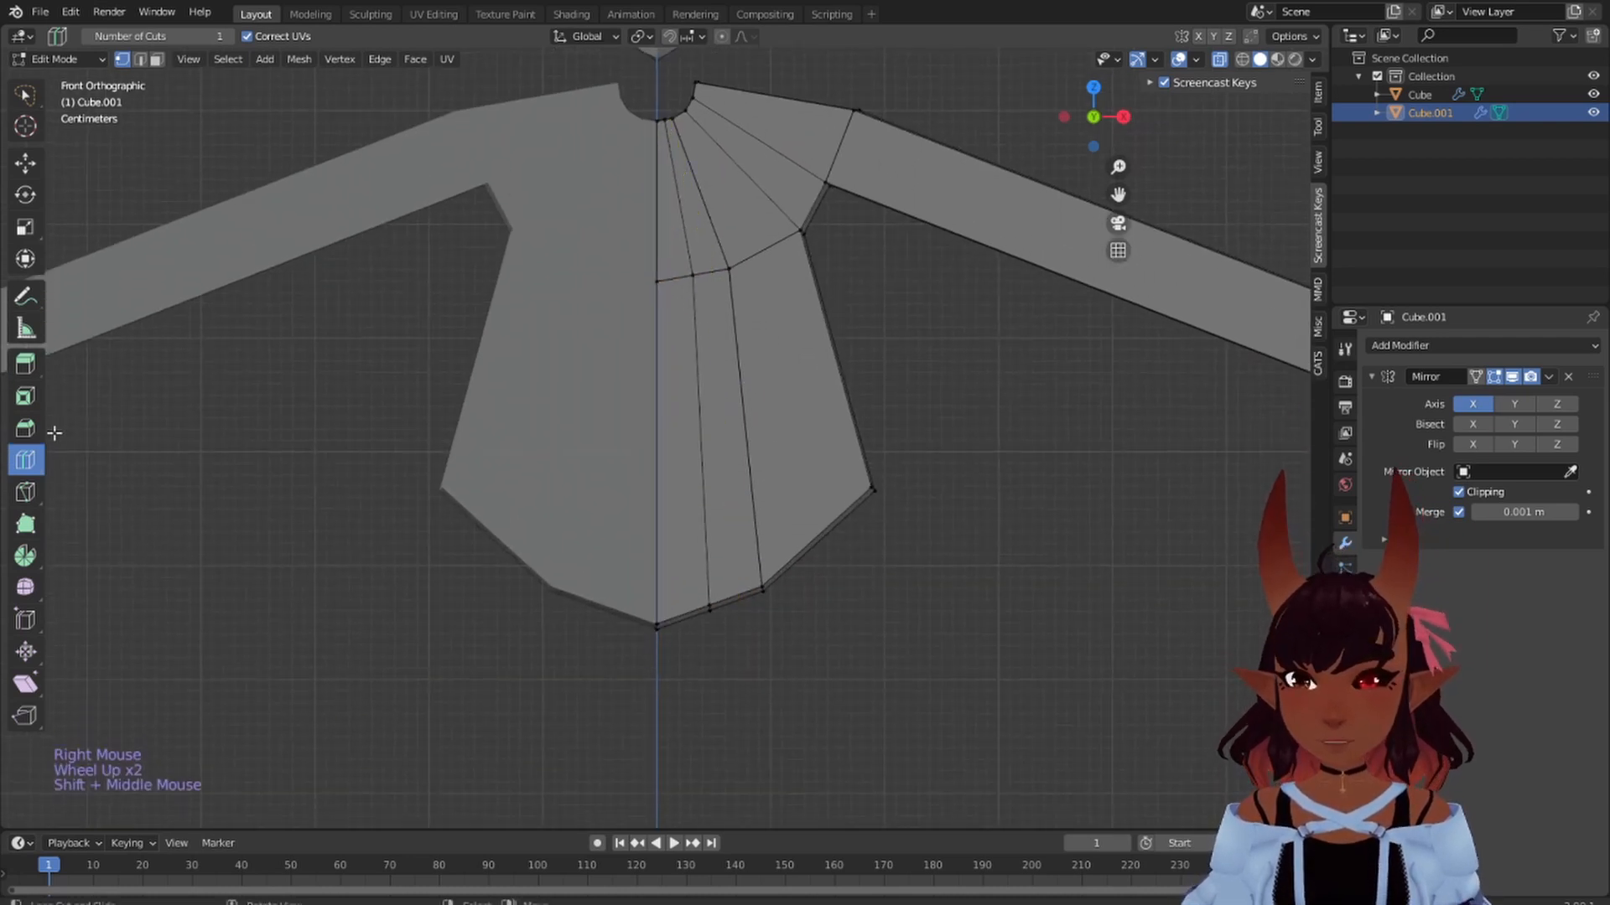
- Select the torso's lower edge from its middle vertices to the outer corner and try extruding a leg about 0.94 m along the normal
{"action": "left_click", "coordinate": [26, 96]}
{"action": "mouse_move", "coordinate": [766, 714]}
{"action": "left_mouse_down"}
{"action": "mouse_move", "coordinate": [723, 539]}
{"action": "mouse_move", "coordinate": [663, 600]}
{"action": "mouse_move", "coordinate": [746, 705]}
{"action": "left_mouse_up"}
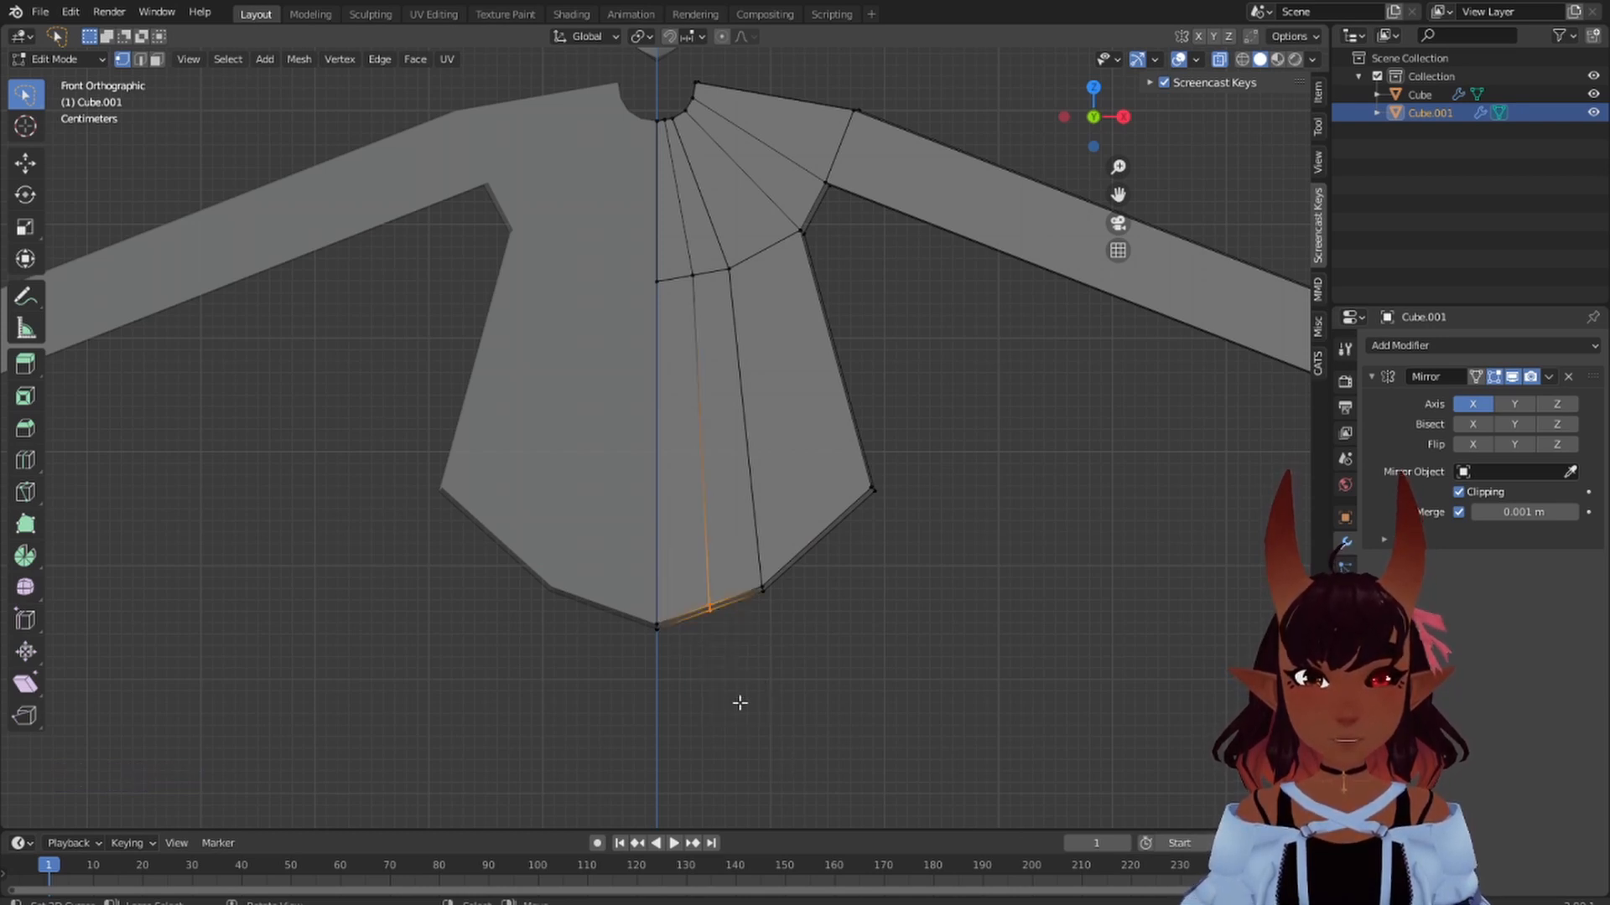
{"action": "mouse_move", "coordinate": [912, 430]}
{"action": "left_mouse_down"}
{"action": "mouse_move", "coordinate": [709, 587]}
{"action": "mouse_move", "coordinate": [833, 758]}
{"action": "mouse_move", "coordinate": [847, 737]}
{"action": "left_mouse_up"}
{"action": "scroll", "coordinate": [757, 622], "scroll_direction": "down", "scroll_amount": 5}
{"action": "middle_click_drag", "start_coordinate": [757, 622], "coordinate": [723, 471], "text": "shift"}
{"action": "scroll", "coordinate": [718, 492], "scroll_direction": "down", "scroll_amount": 4}
{"action": "scroll", "coordinate": [704, 446], "scroll_direction": "up", "scroll_amount": 1}
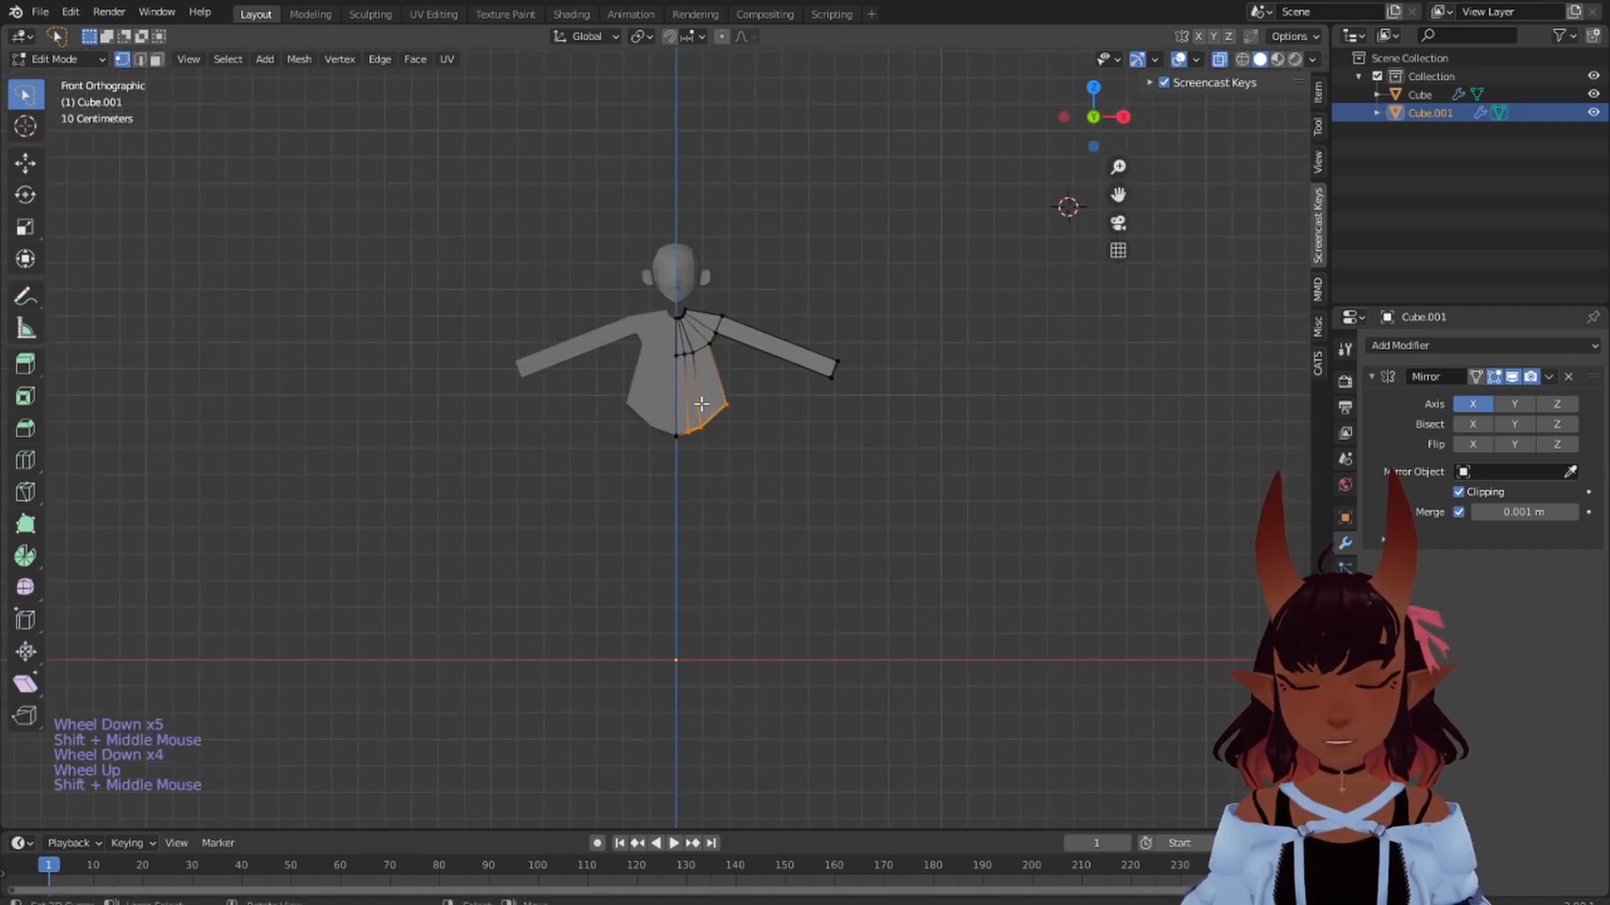
{"action": "key", "text": "e"}
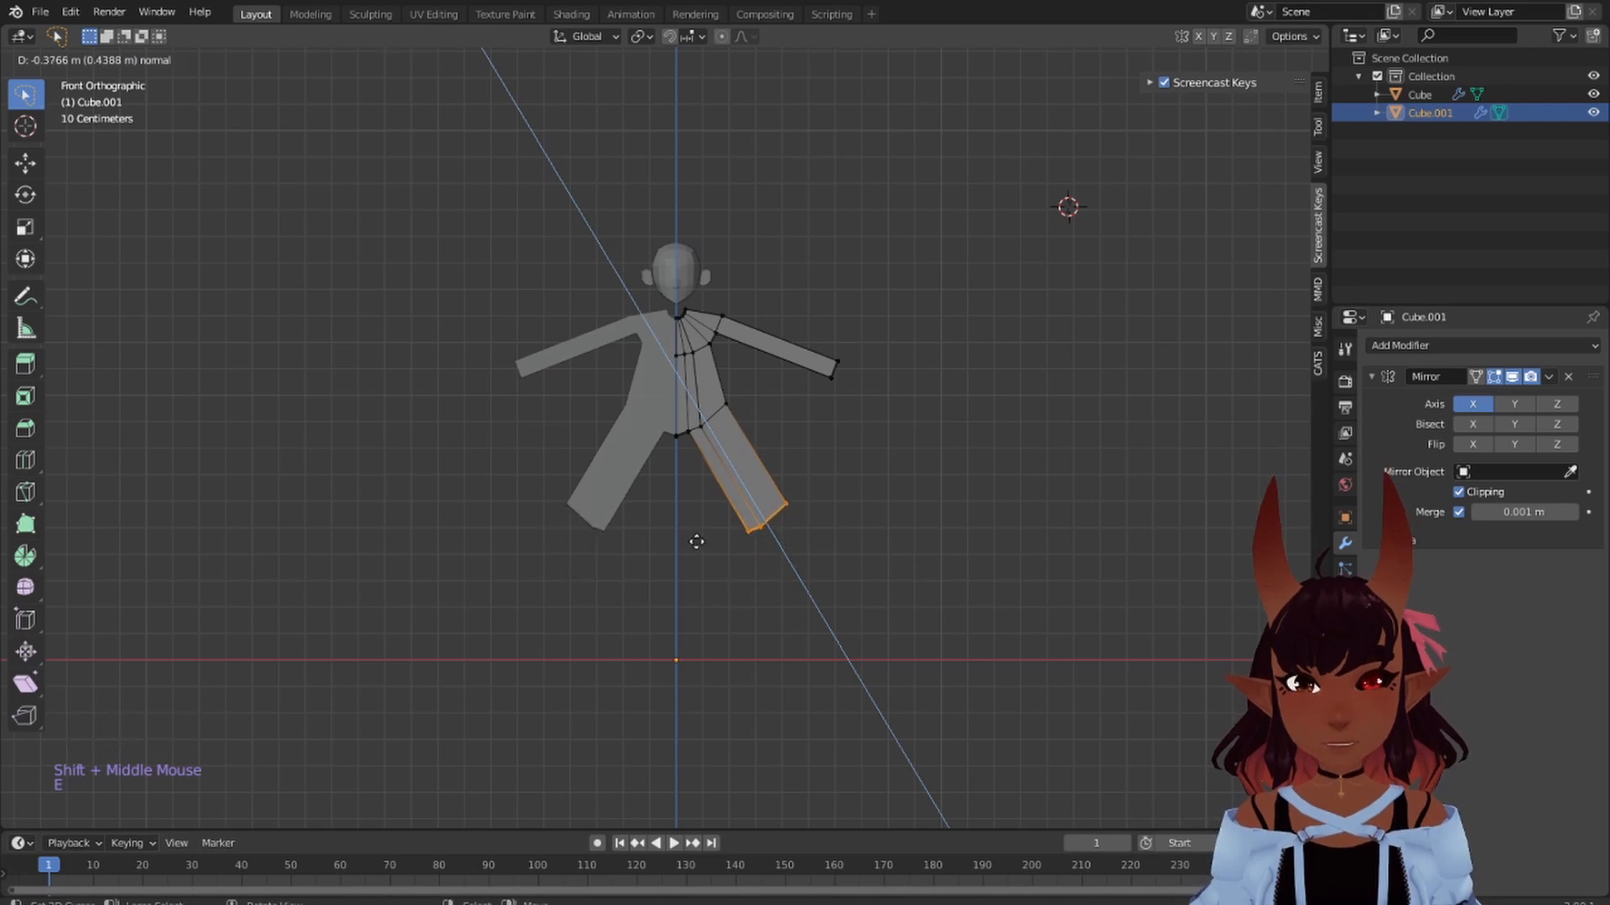
{"action": "left_click", "coordinate": [751, 665]}
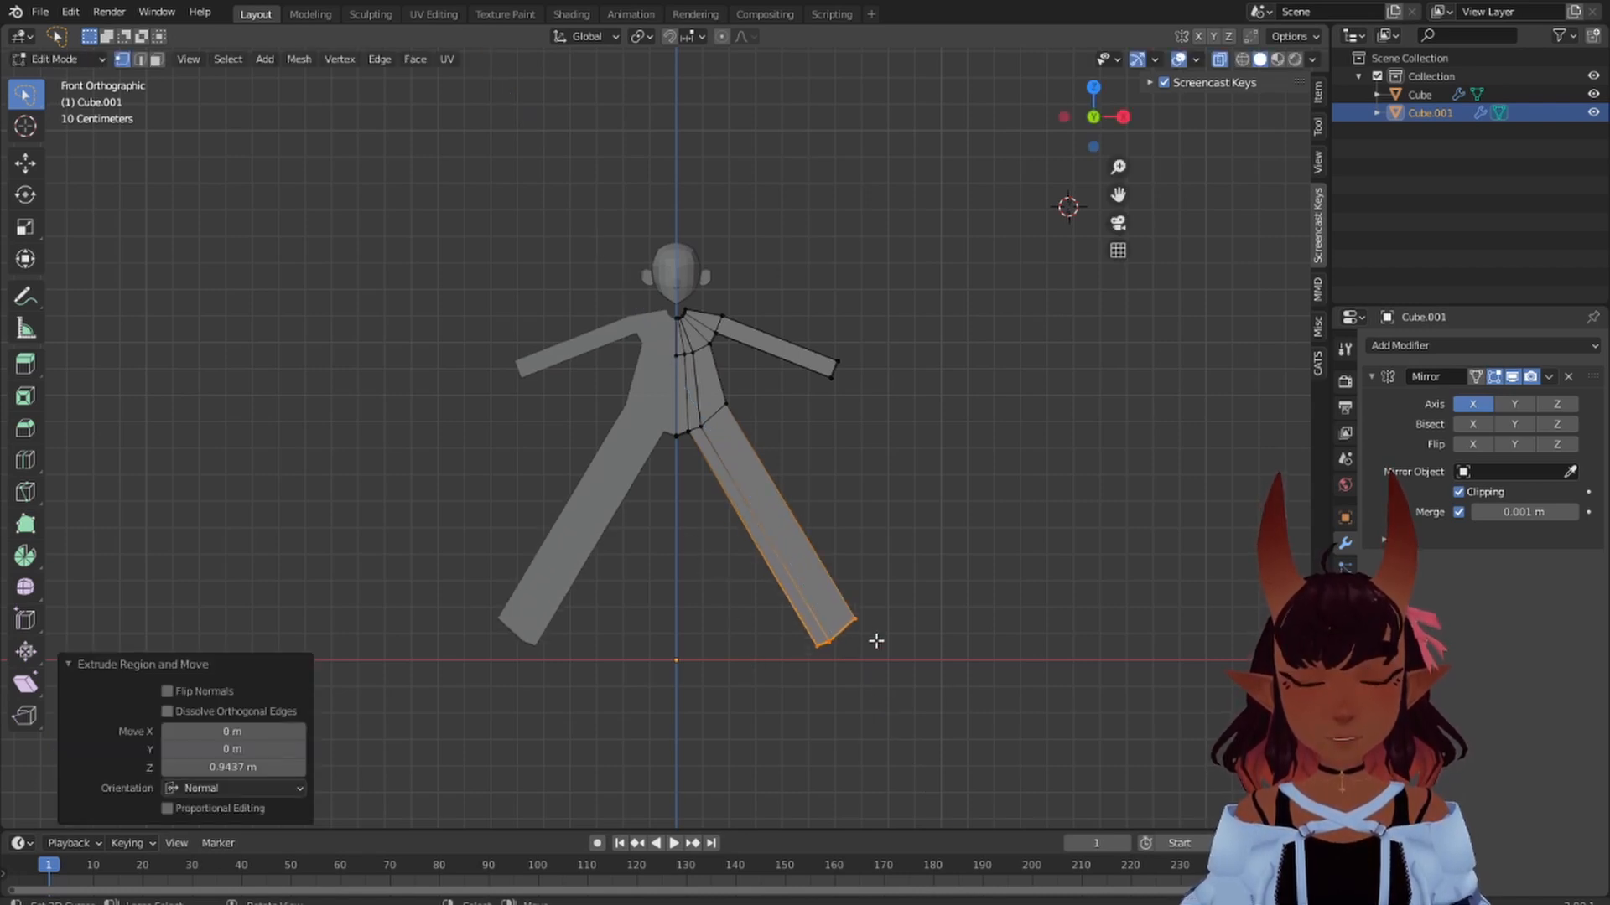
- Try shifting the leg's lower end about -0.48 m along X, and undo both the move and the extrusion
{"action": "key", "text": "g"}
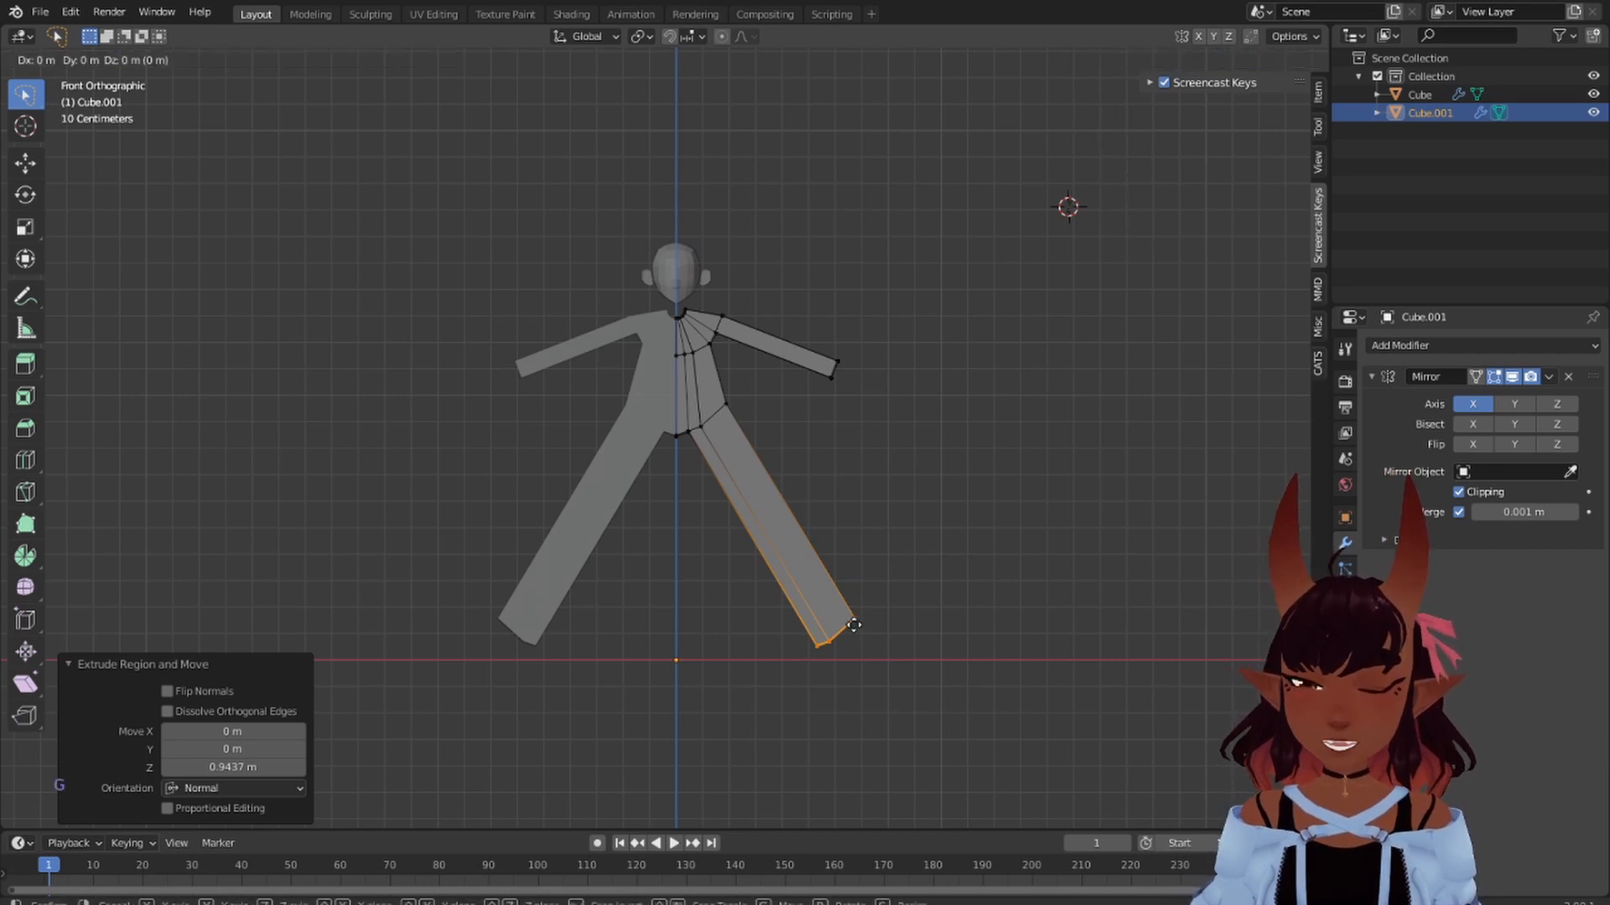
{"action": "key", "text": "x"}
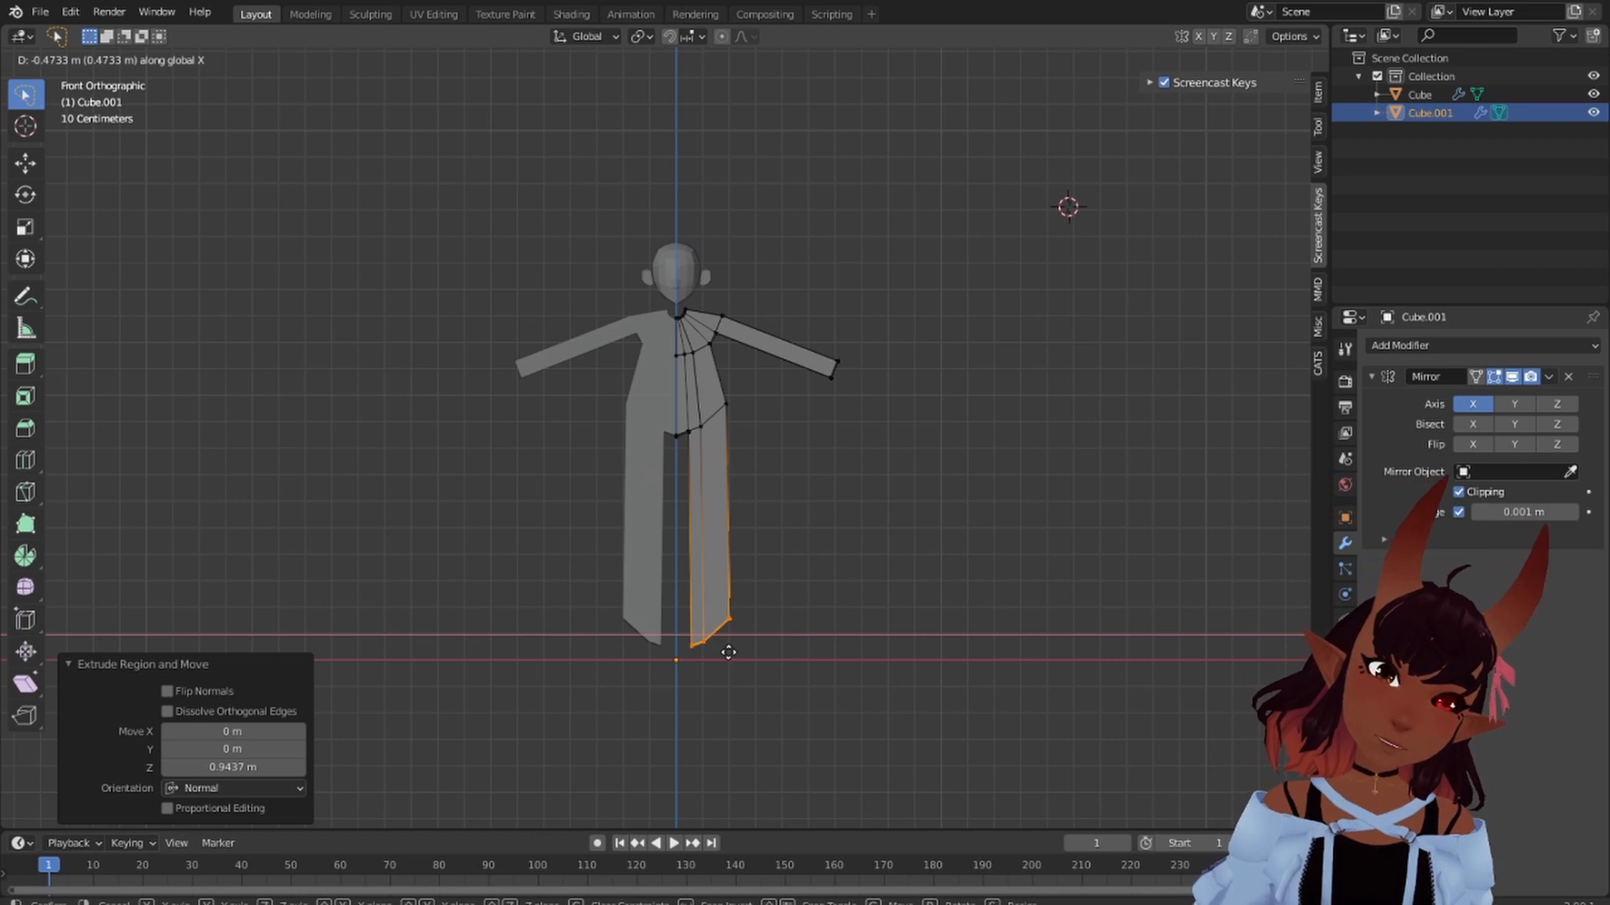
{"action": "left_click", "coordinate": [726, 653]}
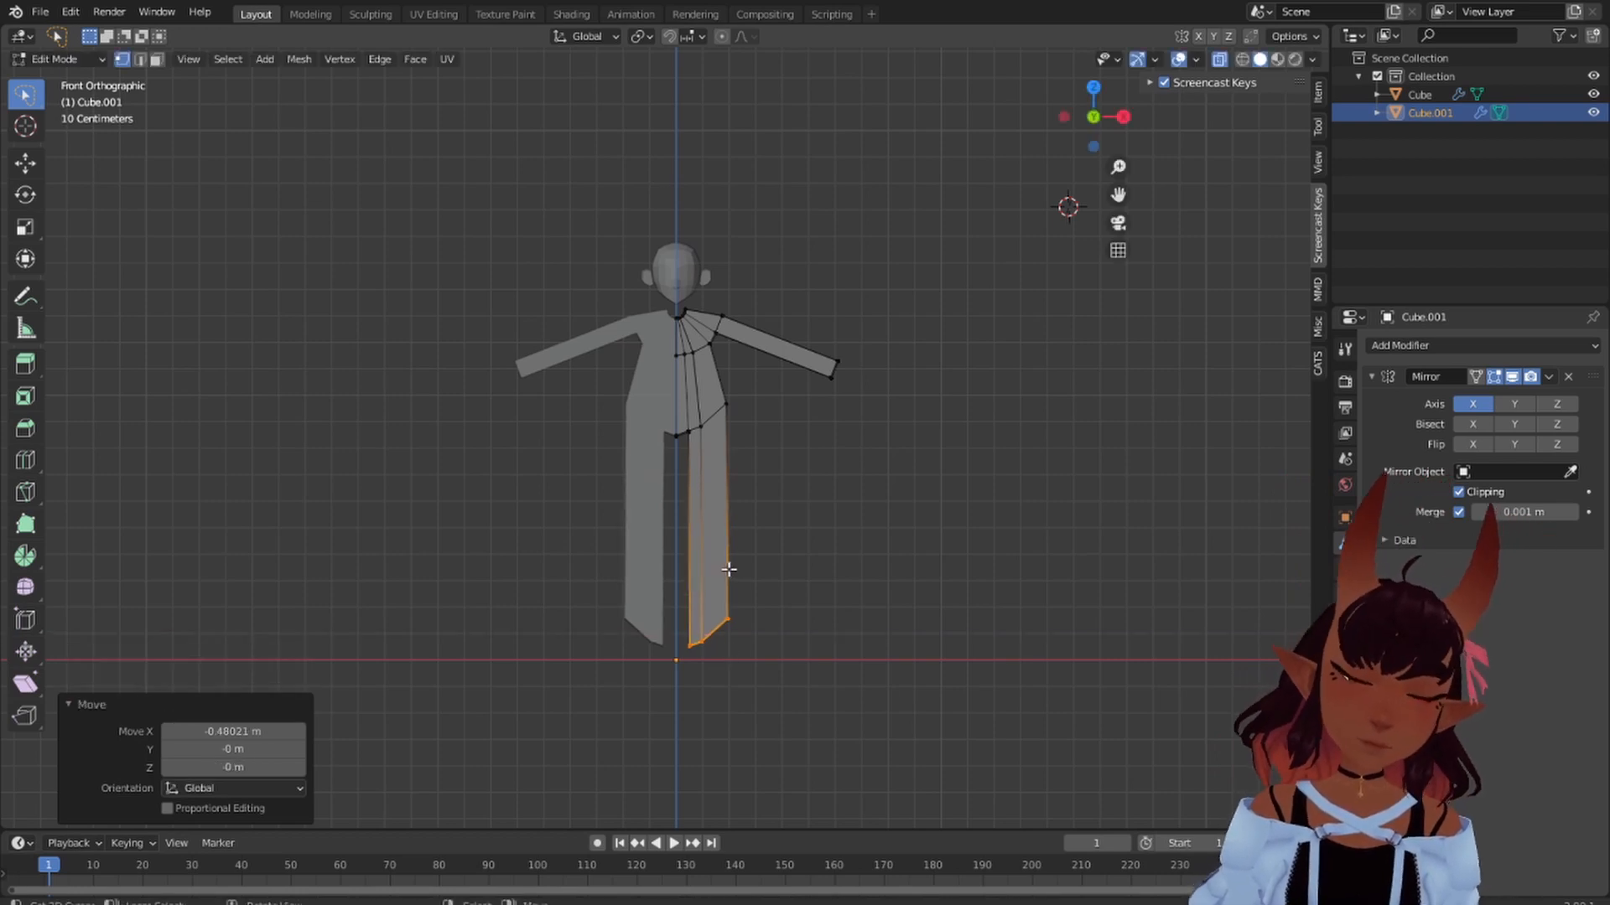
{"action": "key", "text": "ctrl+z"}
{"action": "key", "text": "ctrl+z"}
- Reselect the outer part of the torso's bottom edge and extrude it about 0.918 m straight down along Z as a leg
{"action": "scroll", "coordinate": [722, 470], "scroll_direction": "up", "scroll_amount": 9}
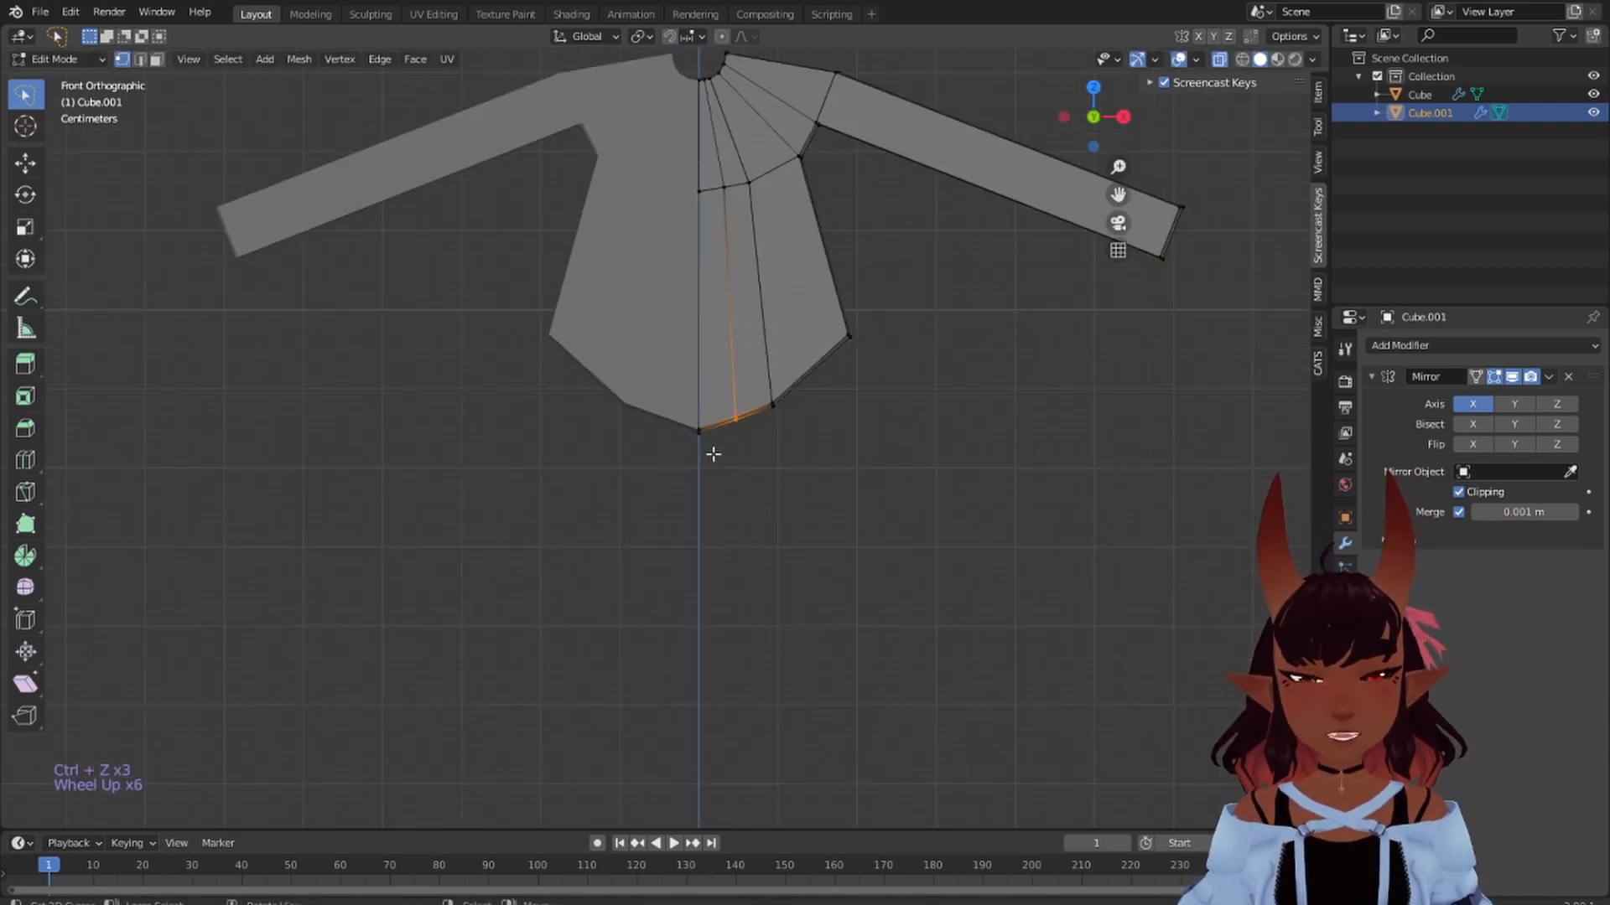
{"action": "left_click", "coordinate": [999, 315]}
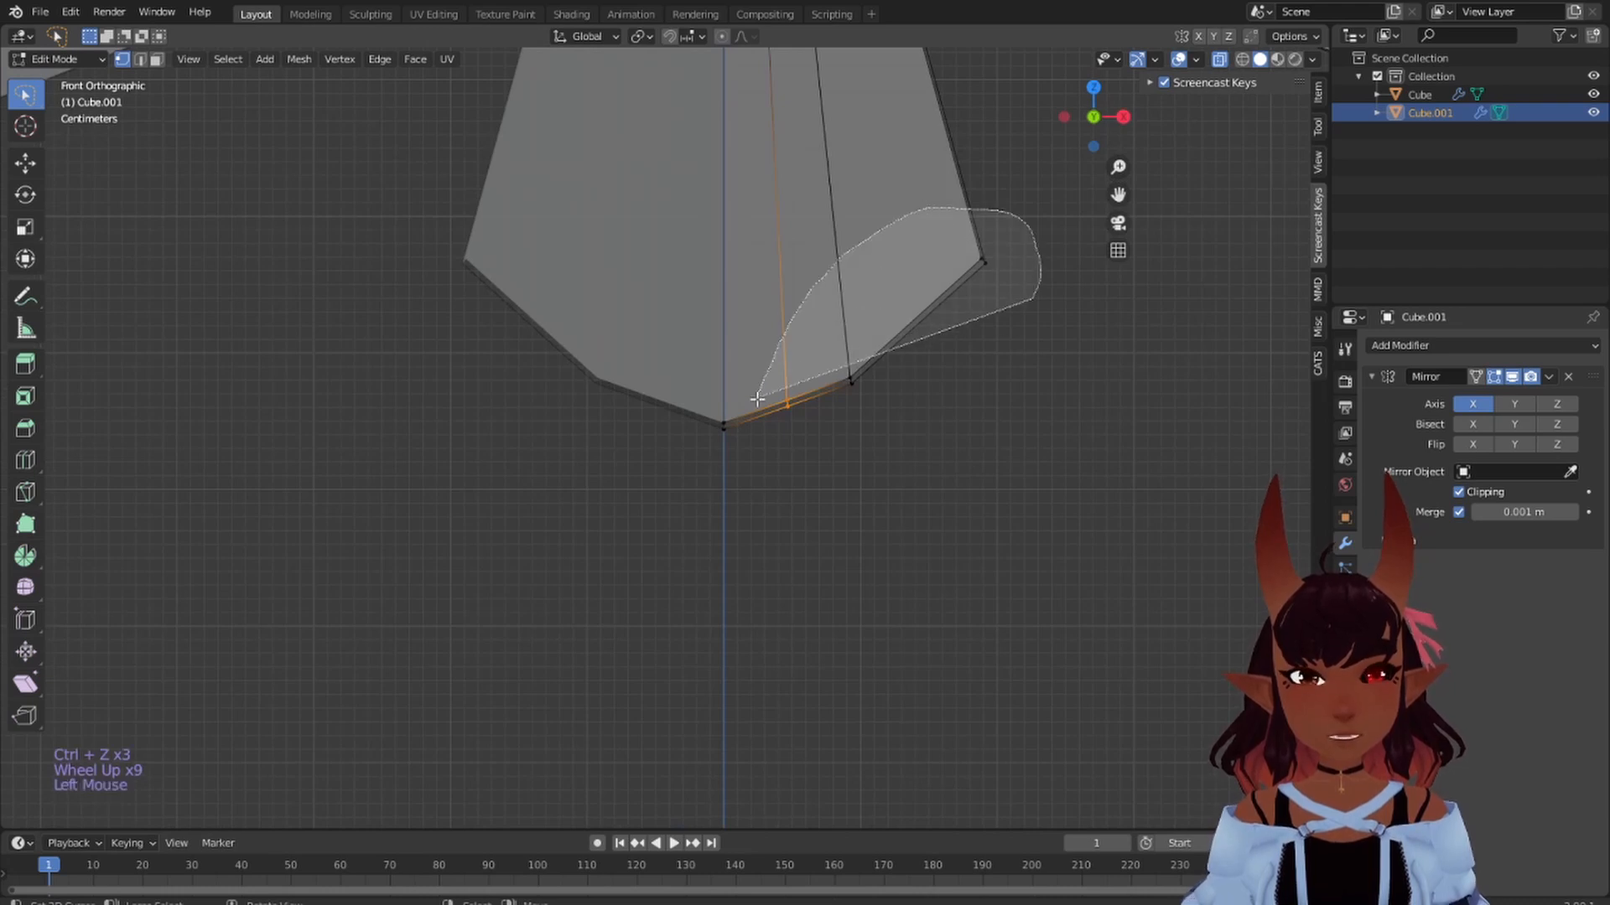
{"action": "scroll", "coordinate": [843, 553], "scroll_direction": "down", "scroll_amount": 7}
{"action": "scroll", "coordinate": [817, 560], "scroll_direction": "down", "scroll_amount": 1}
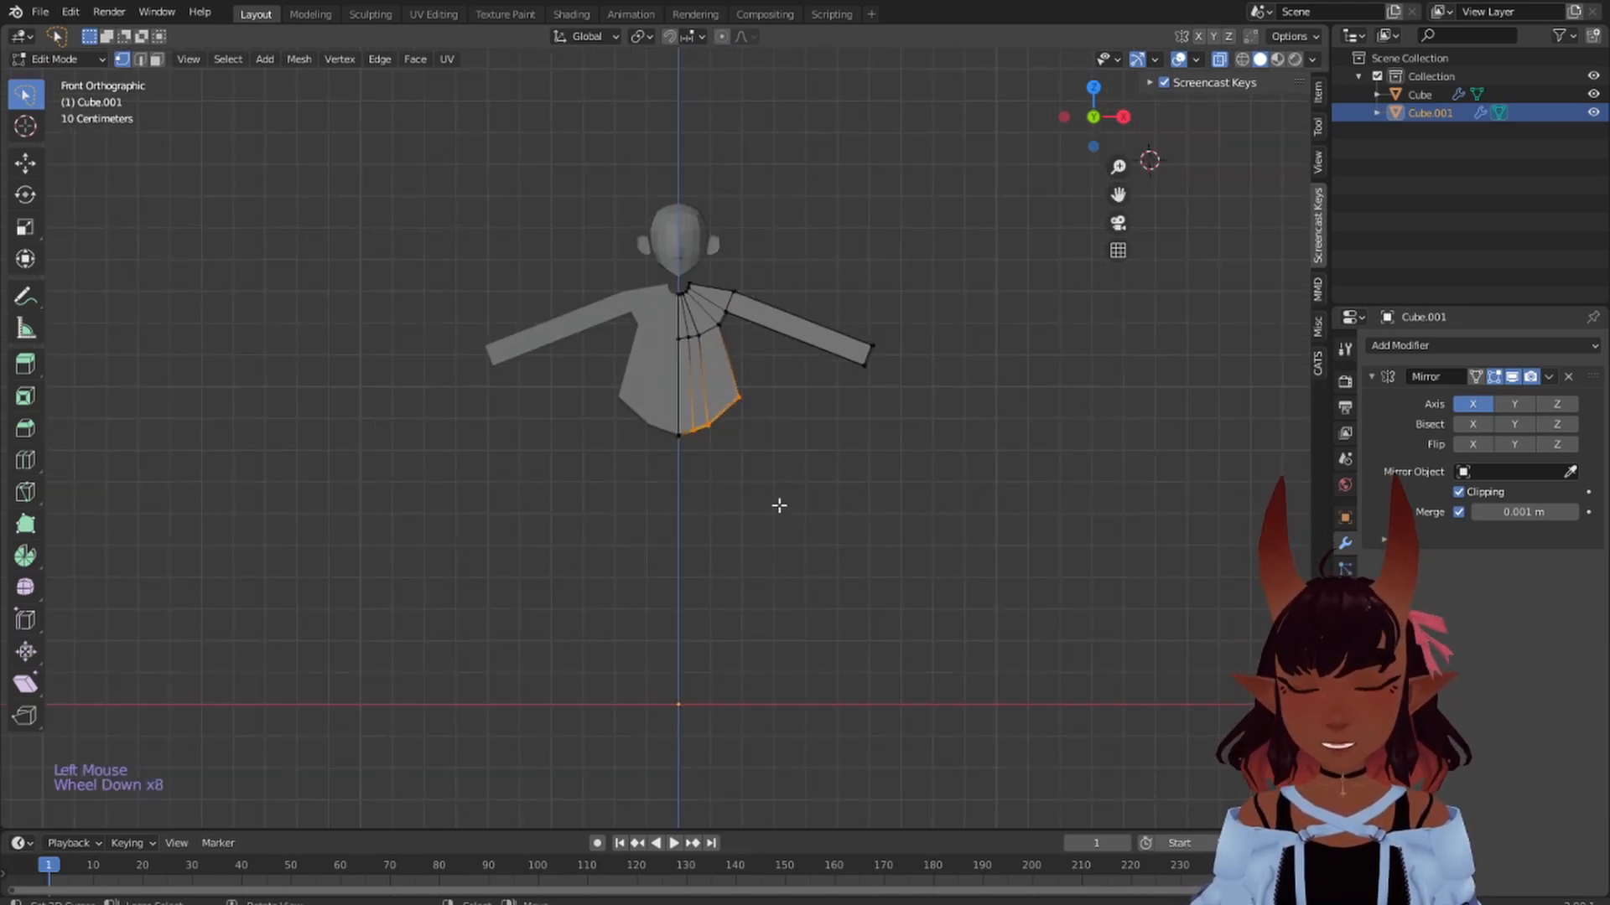
{"action": "key", "text": "e"}
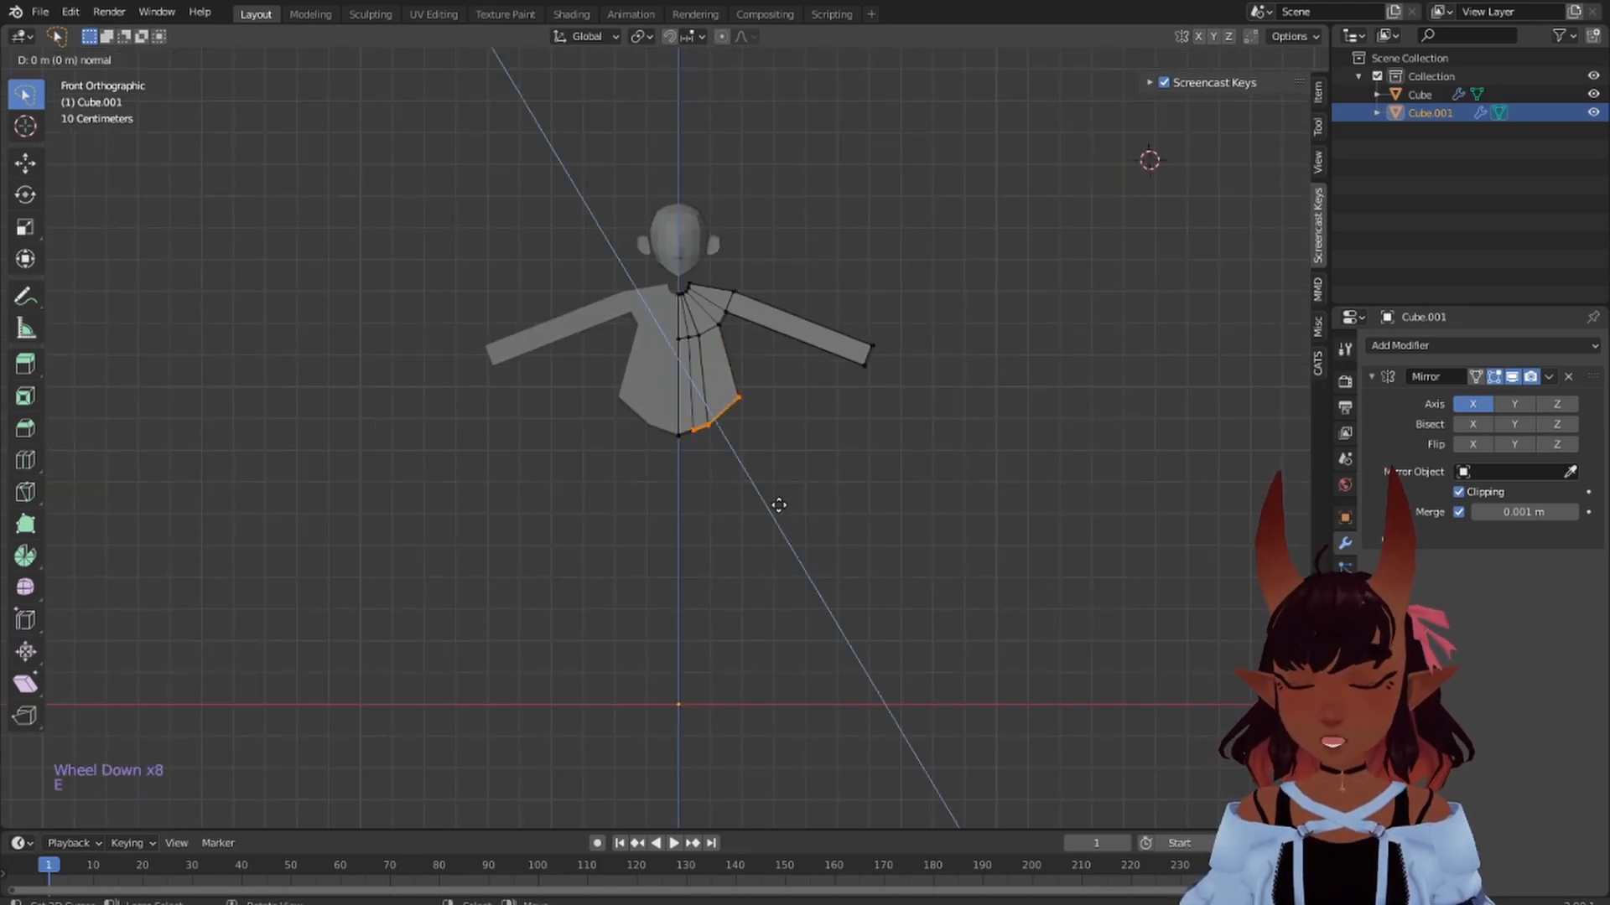
{"action": "key", "text": "z"}
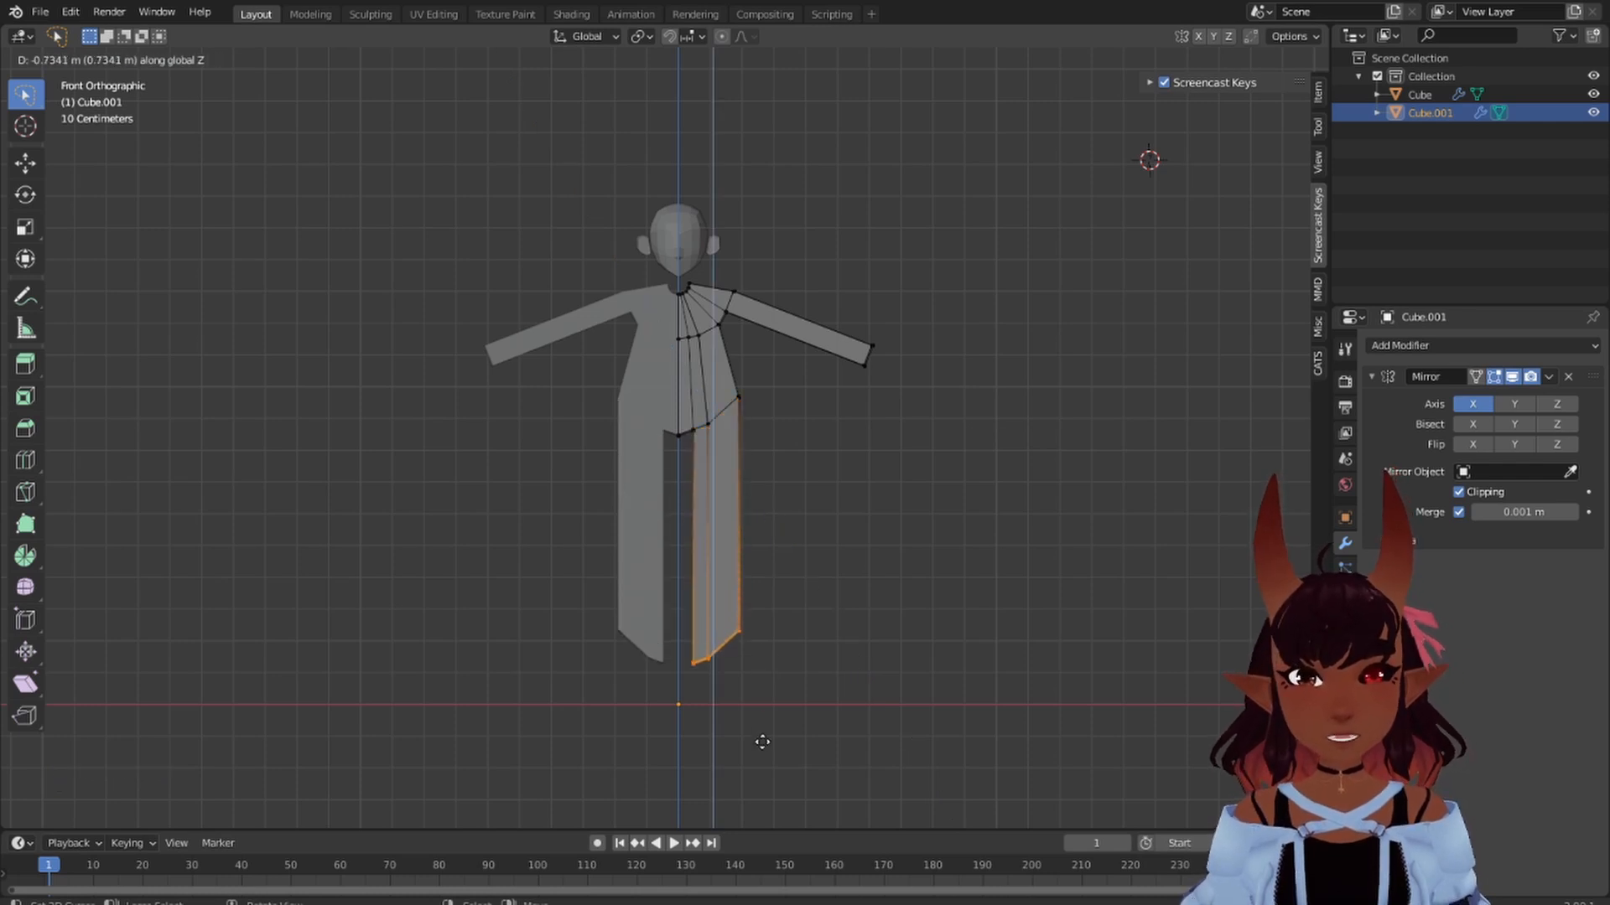
{"action": "left_click", "coordinate": [763, 796]}
- Flatten the leg's lower end by scaling it along Z four times, with factors of about 0.057, 0.072, 0.117 and 0.247
{"action": "key", "text": "s"}
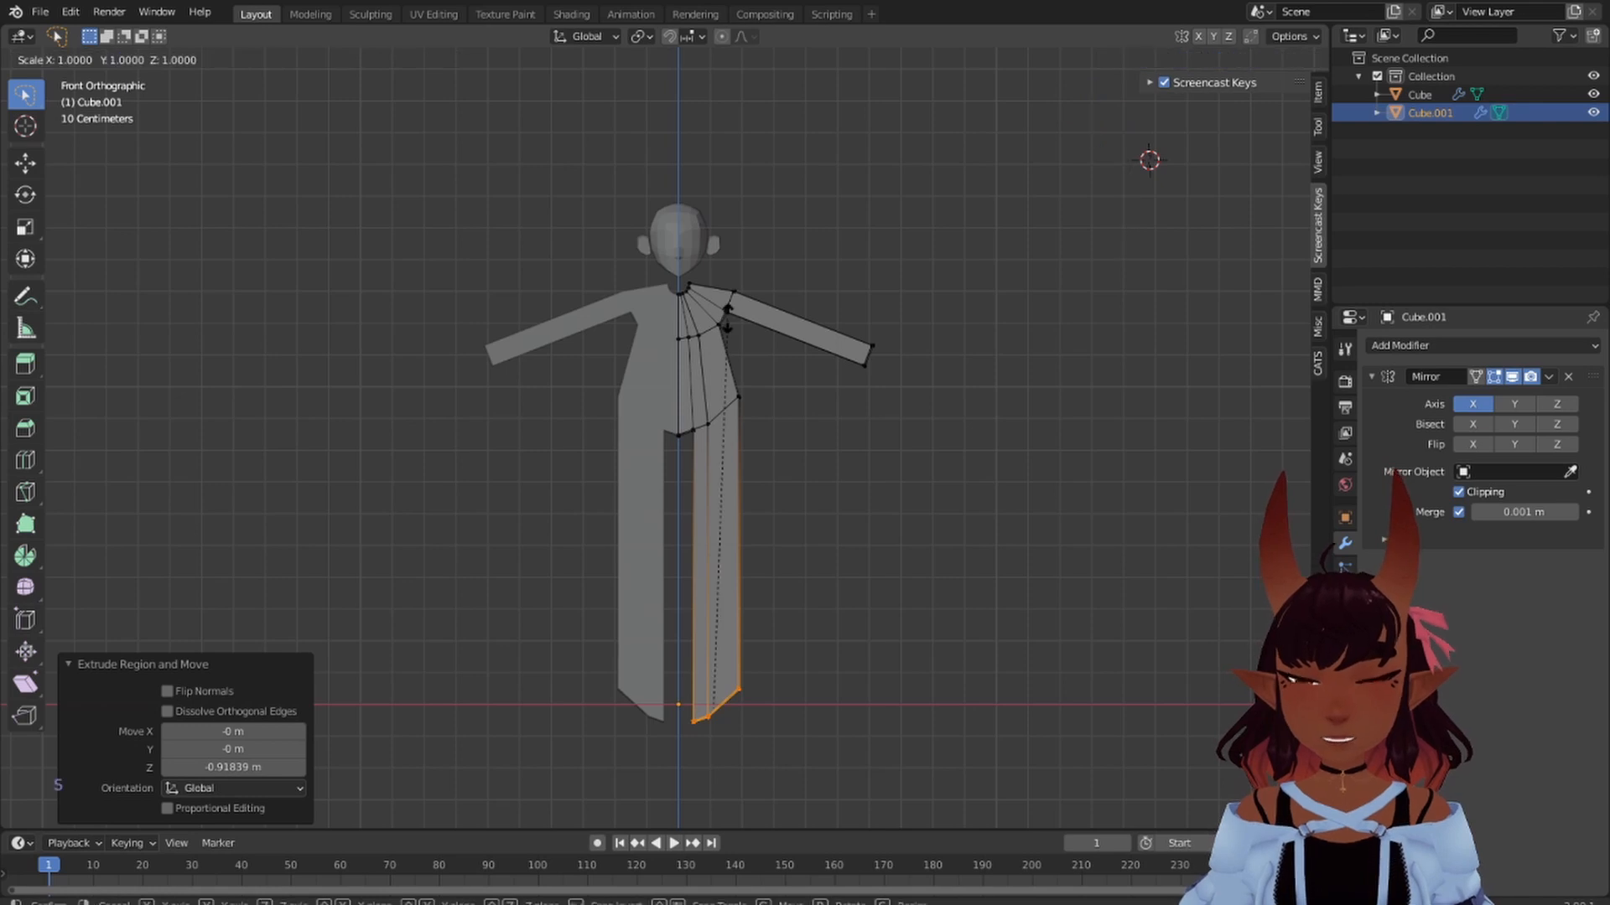
{"action": "key", "text": "z"}
{"action": "left_click", "coordinate": [714, 686]}
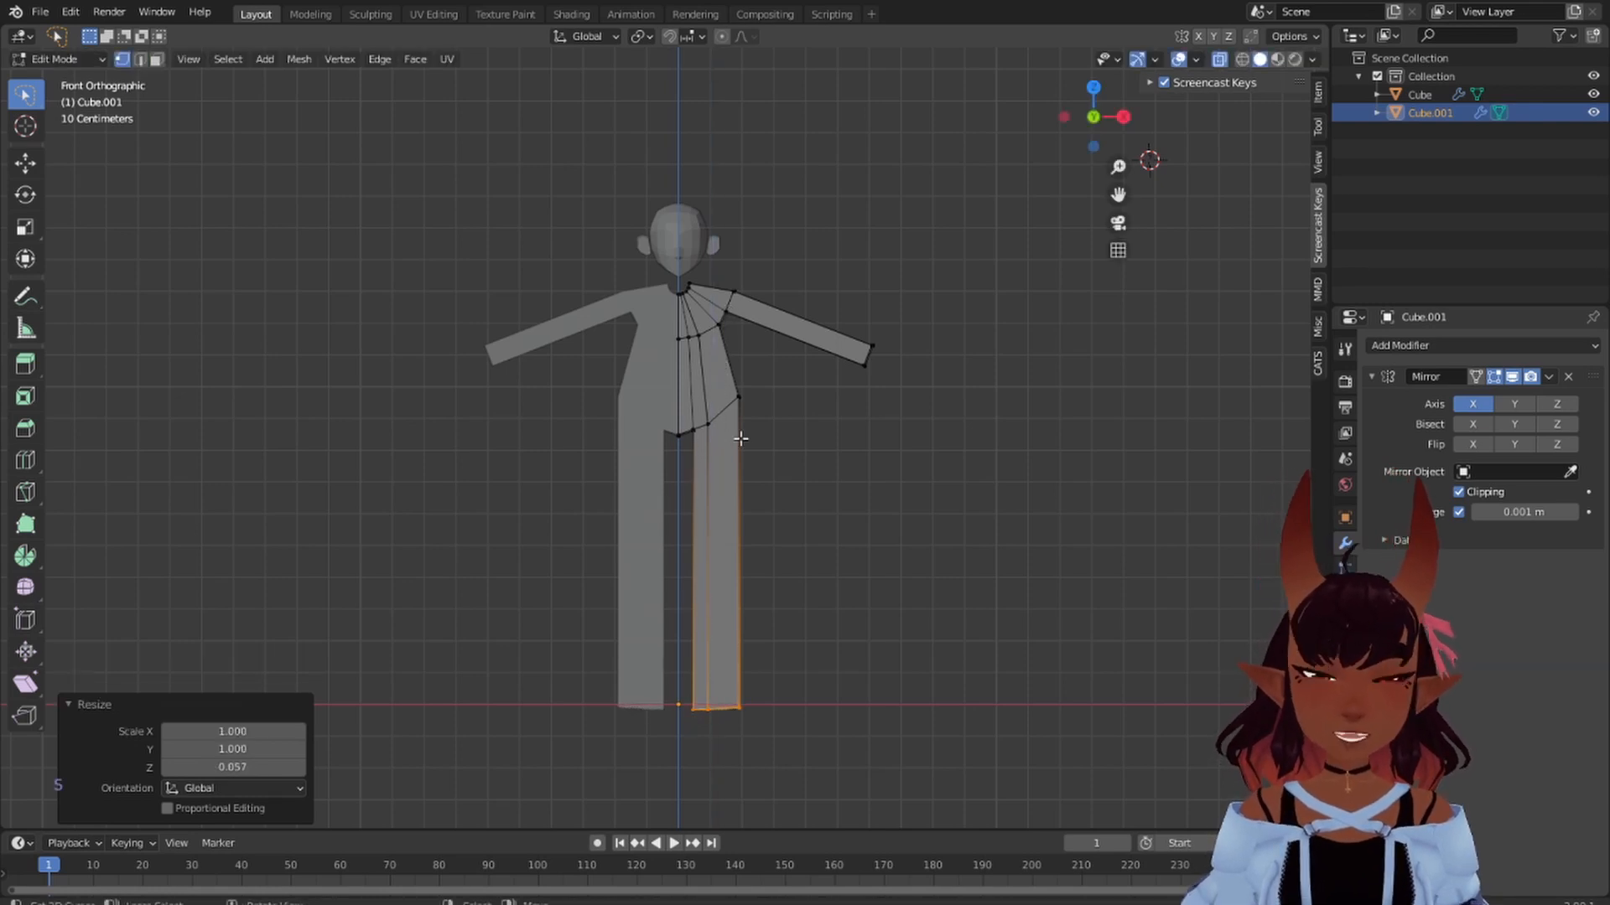
{"action": "key", "text": "s"}
{"action": "key", "text": "z"}
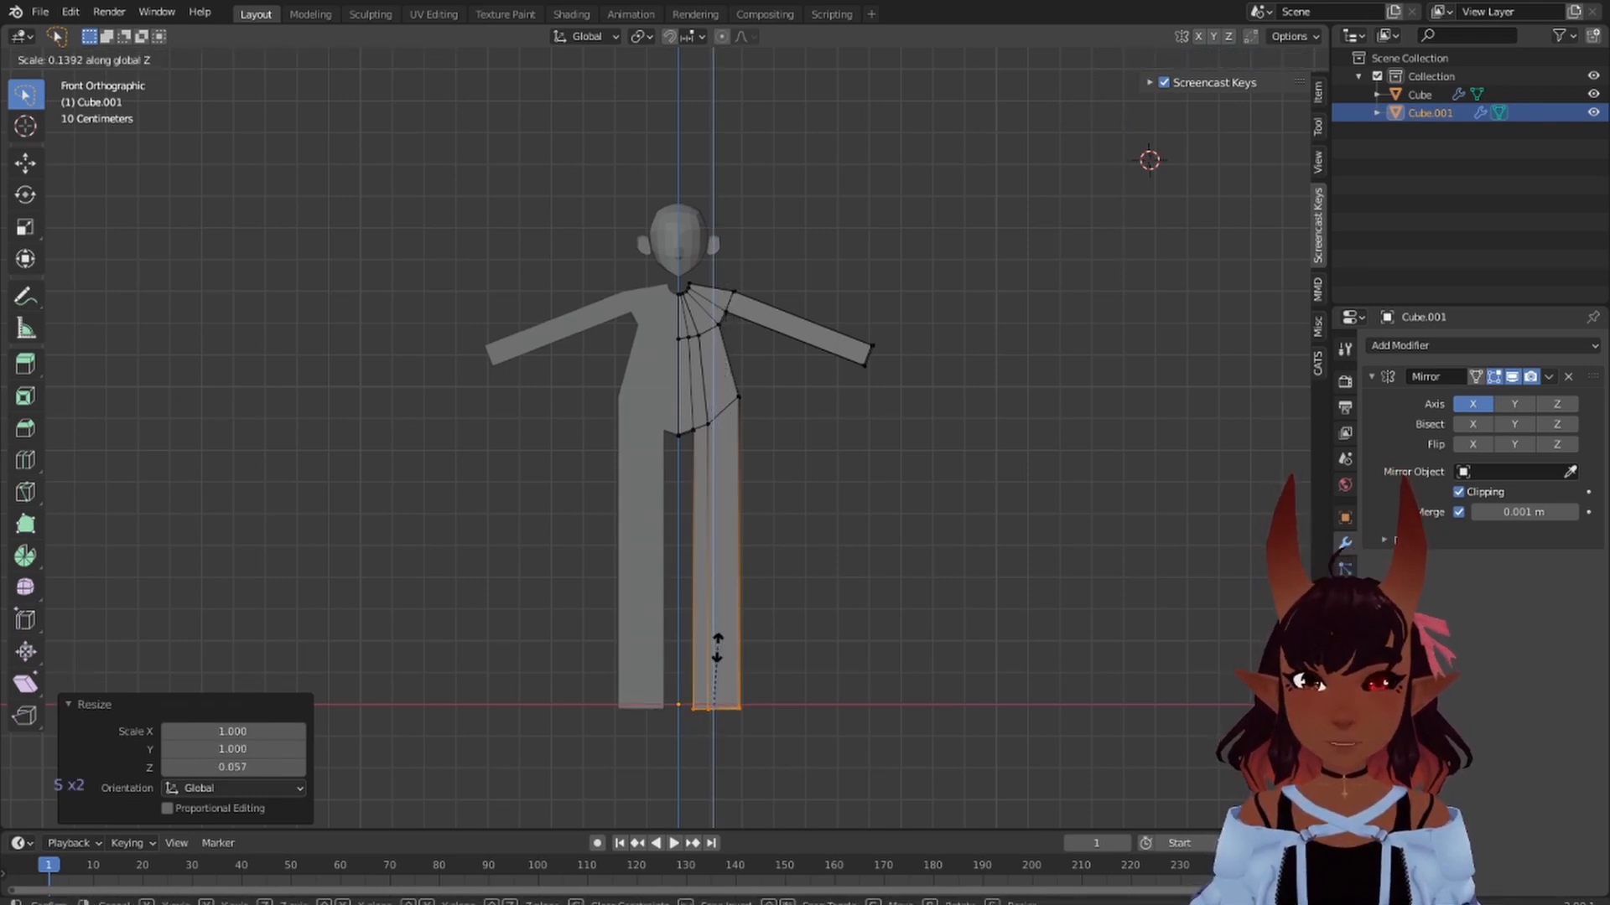
{"action": "left_click", "coordinate": [711, 677]}
{"action": "key", "text": "s"}
{"action": "key", "text": "z"}
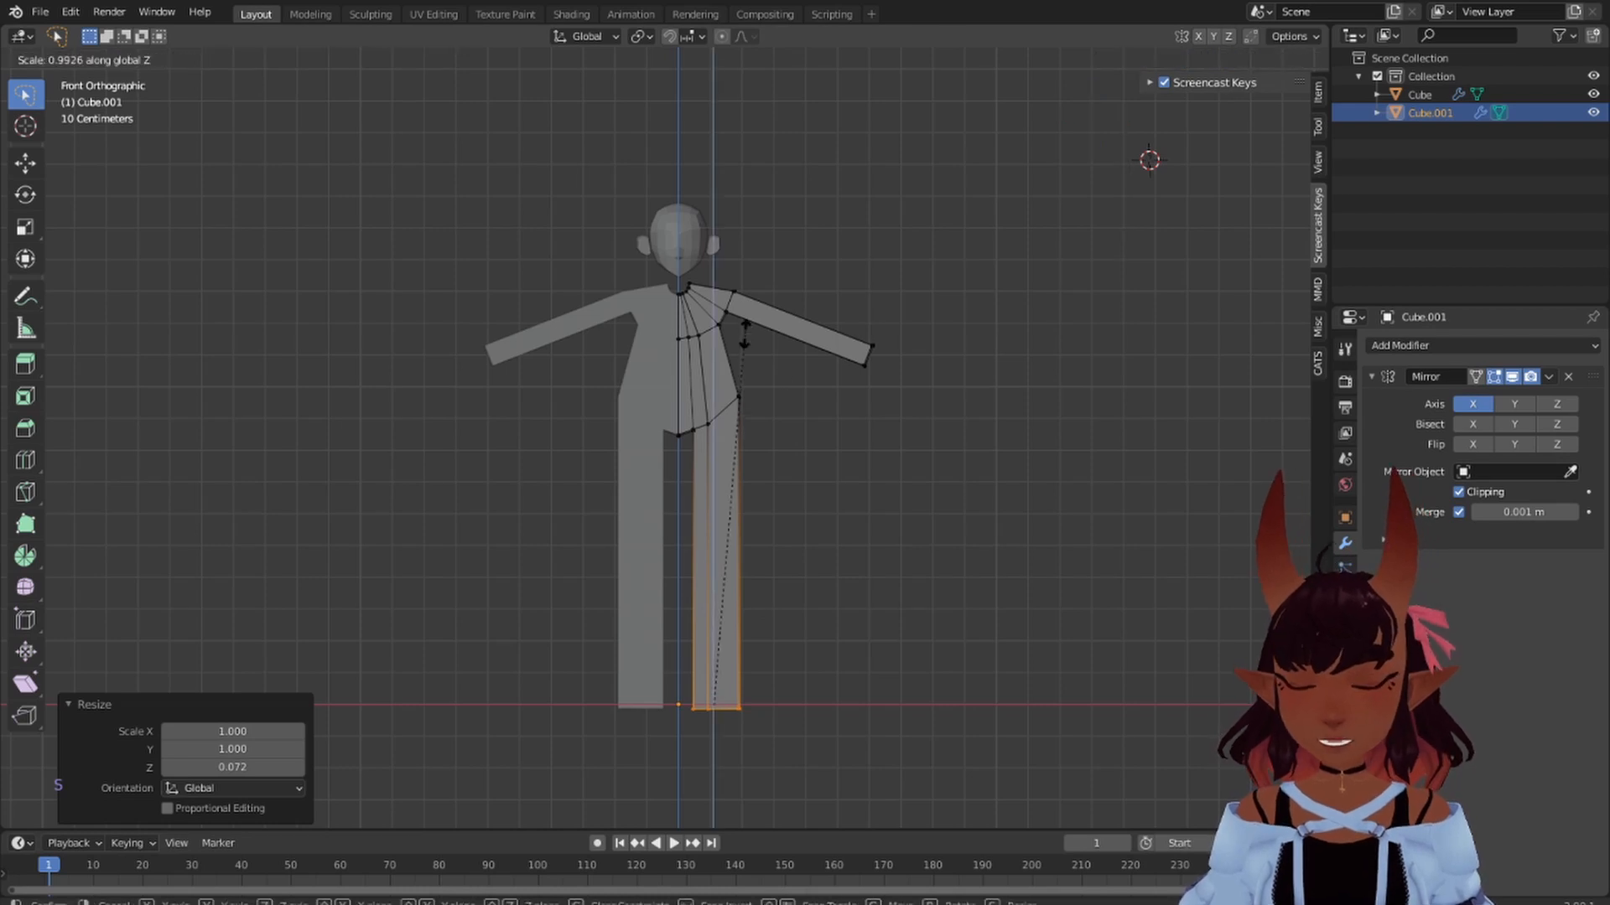
{"action": "left_click", "coordinate": [706, 665]}
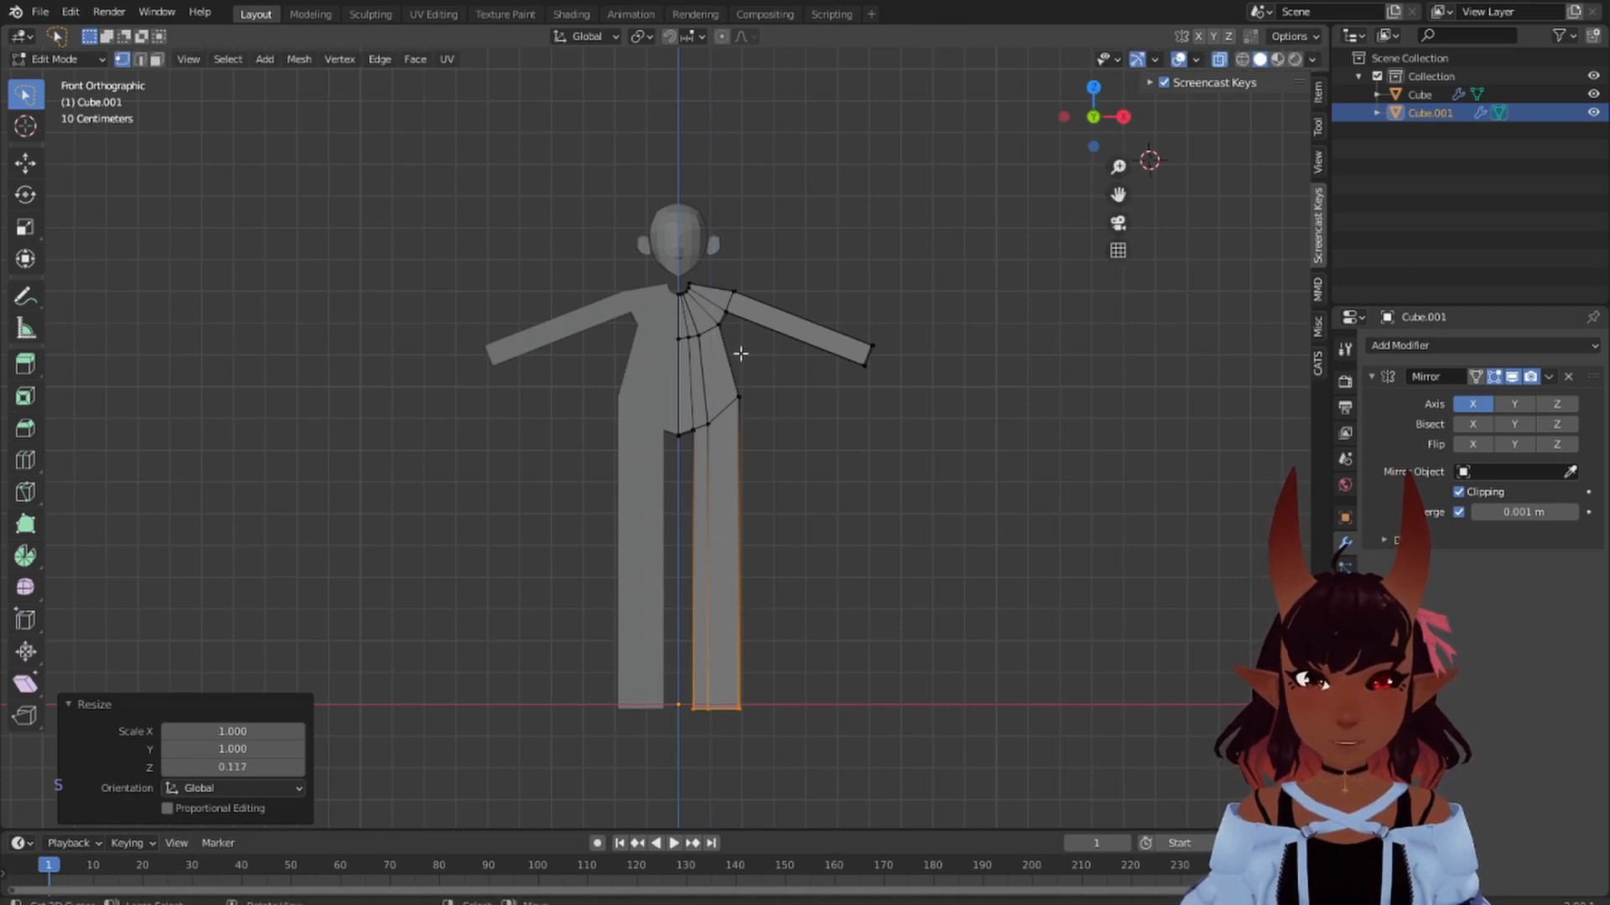
{"action": "key", "text": "s"}
{"action": "key", "text": "z"}
{"action": "left_click", "coordinate": [718, 616]}
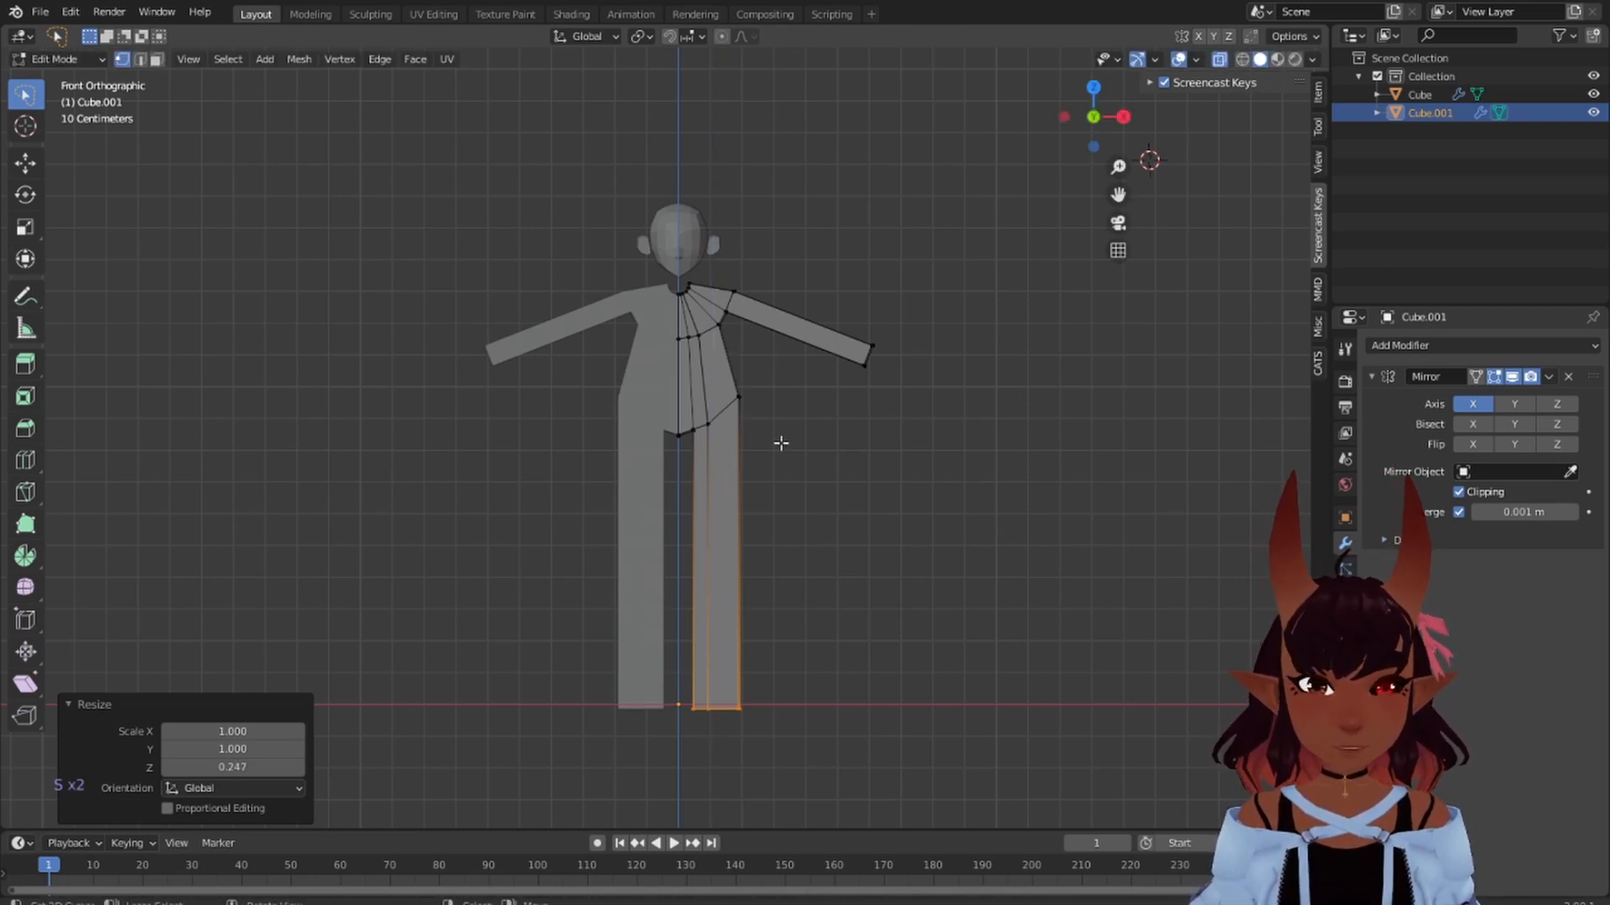
- Select all vertices along the hip and crotch line and move them about 0.103 m down along Z
{"action": "scroll", "coordinate": [781, 432], "scroll_direction": "up", "scroll_amount": 1}
{"action": "mouse_move", "coordinate": [828, 403]}
{"action": "left_mouse_down"}
{"action": "mouse_move", "coordinate": [662, 392]}
{"action": "mouse_move", "coordinate": [662, 536]}
{"action": "mouse_move", "coordinate": [735, 348]}
{"action": "left_mouse_up"}
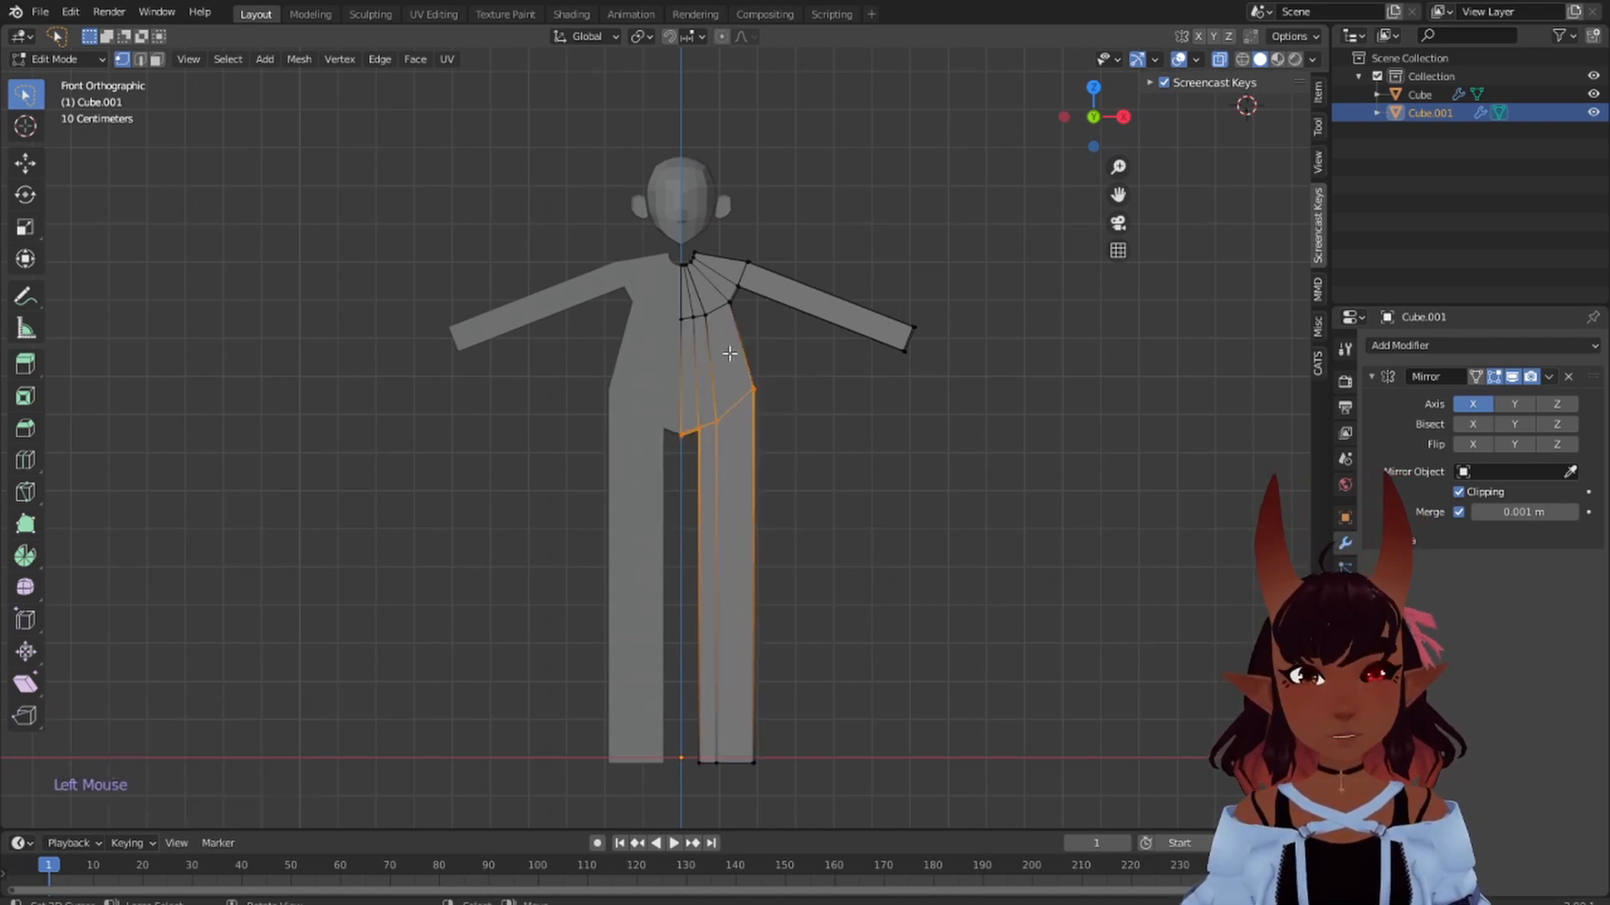
{"action": "key", "text": "g"}
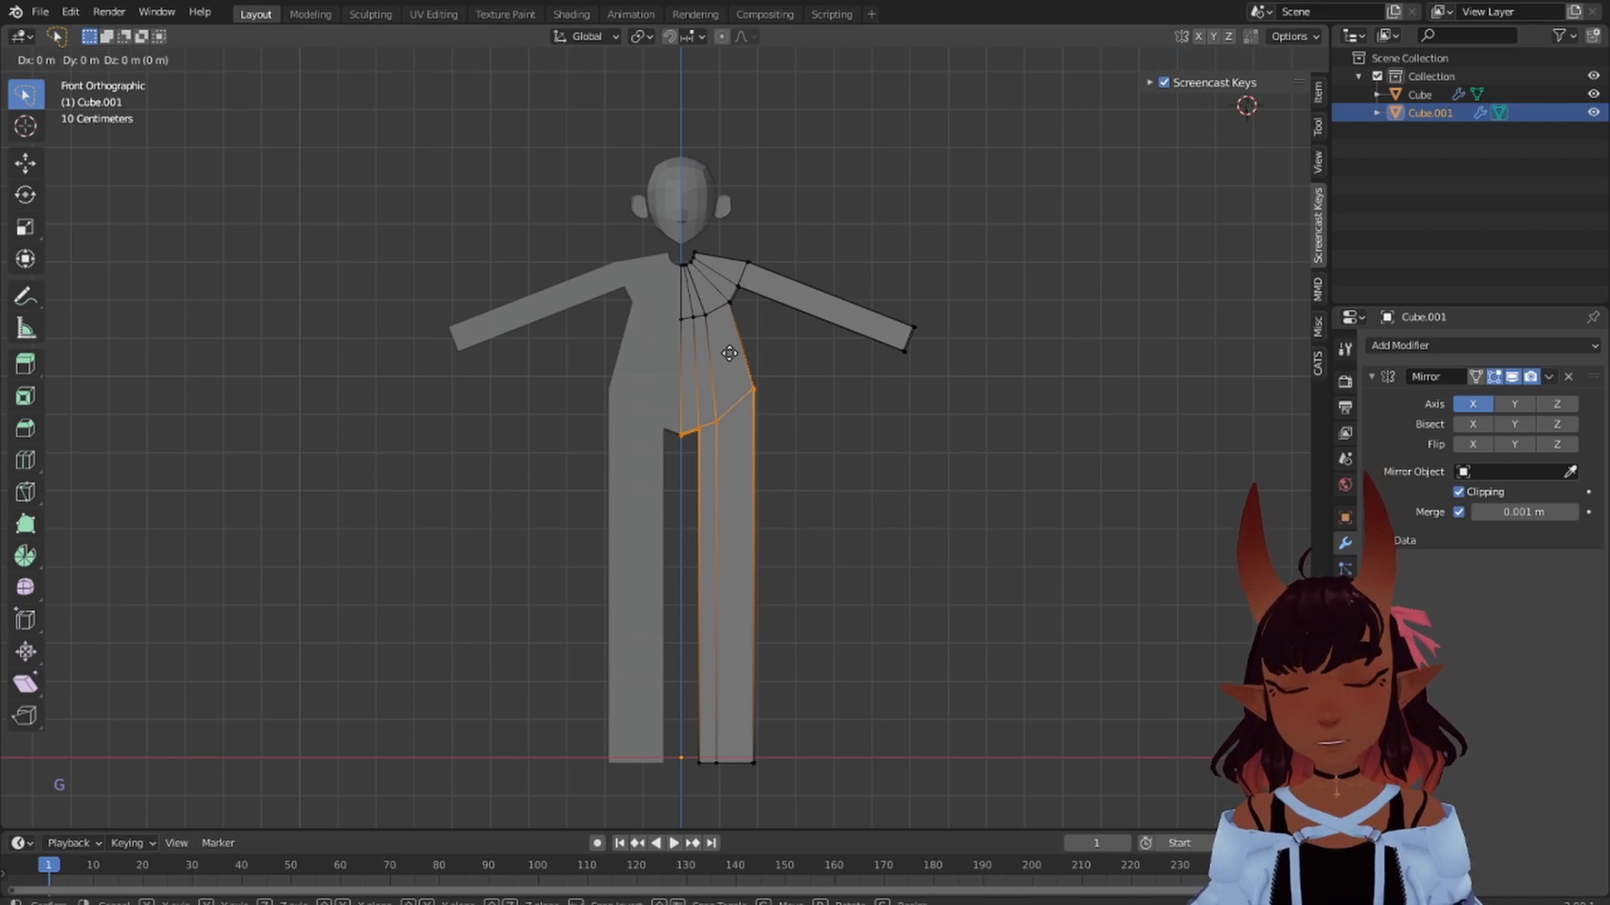
{"action": "key", "text": "z"}
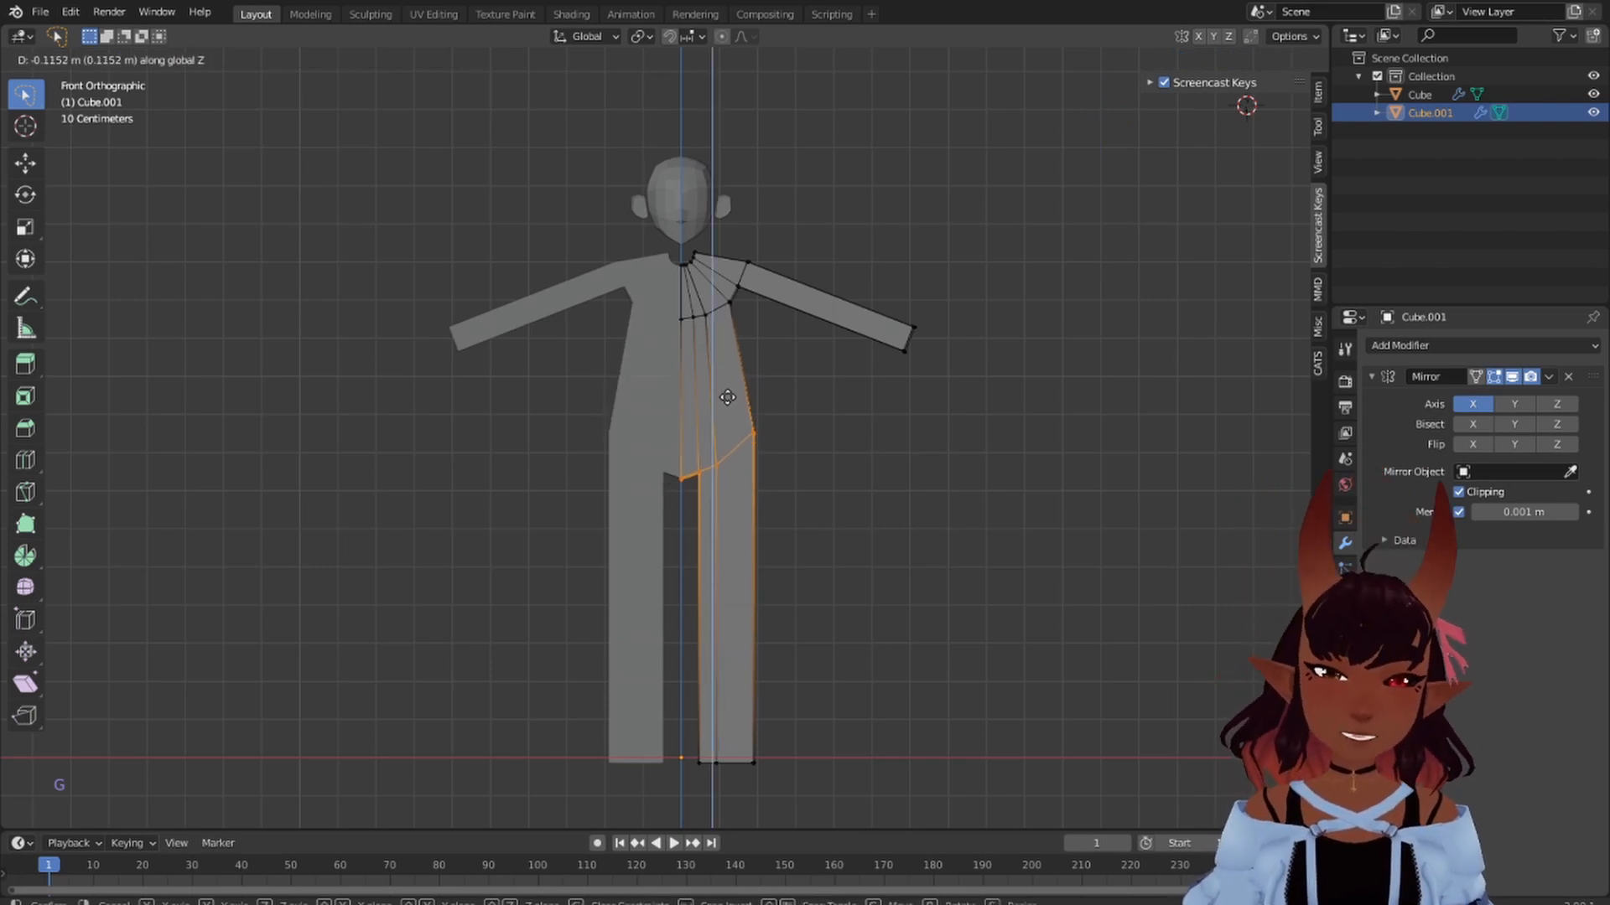
{"action": "left_click", "coordinate": [728, 393]}
- Select the outer hip vertices and move them about 0.024 m inward along X
{"action": "scroll", "coordinate": [836, 469], "scroll_direction": "up", "scroll_amount": 1}
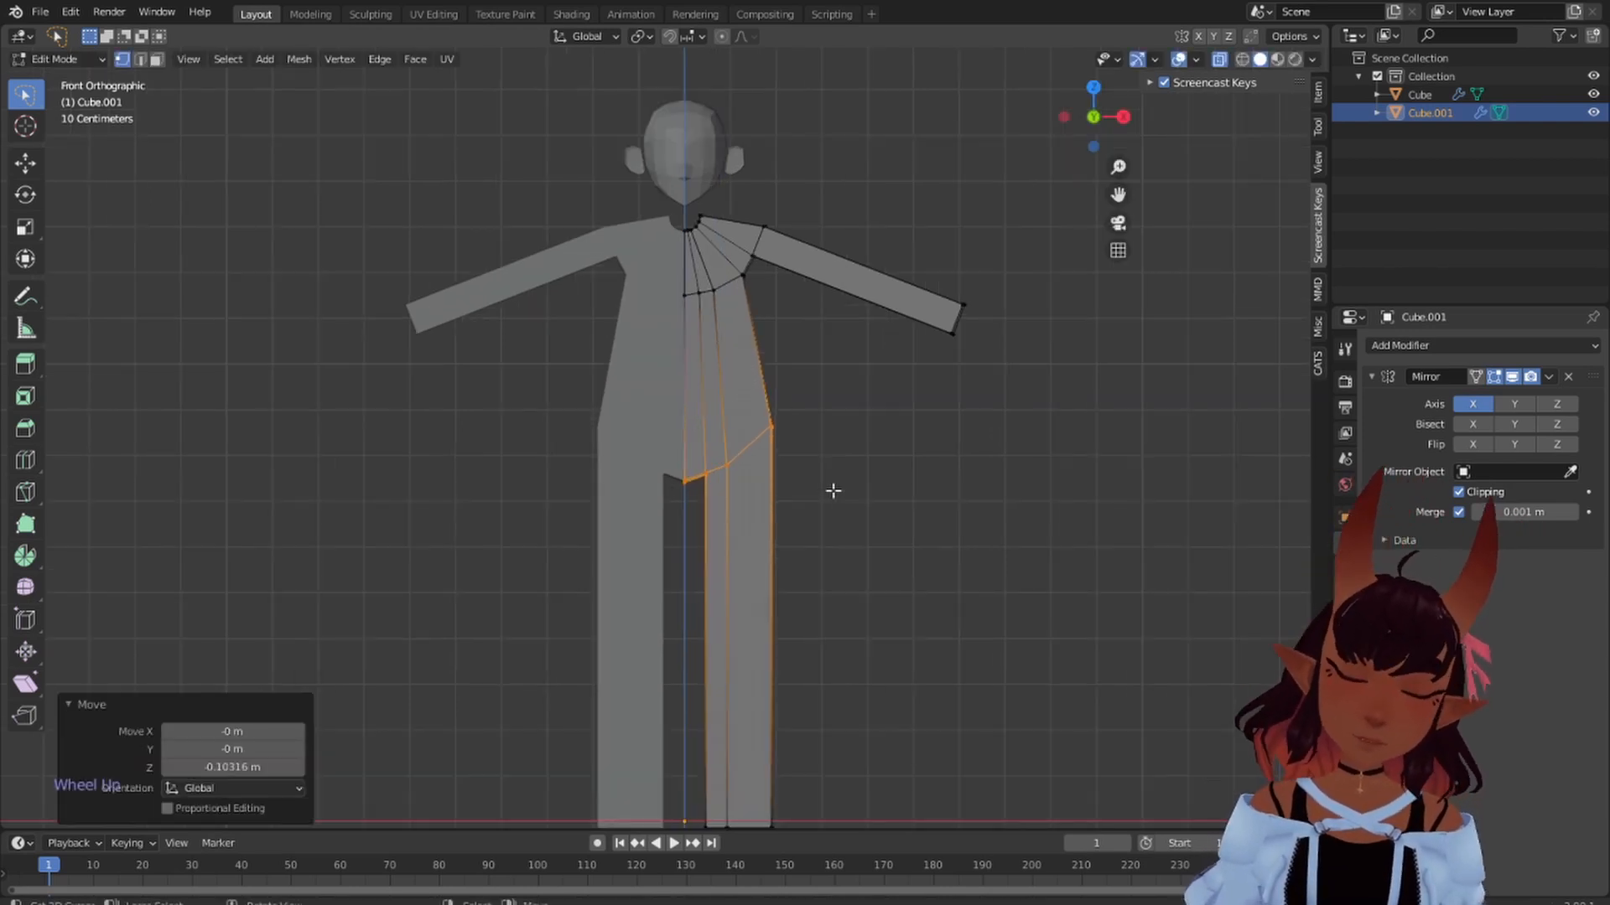
{"action": "mouse_move", "coordinate": [874, 400]}
{"action": "left_mouse_down"}
{"action": "mouse_move", "coordinate": [735, 442]}
{"action": "mouse_move", "coordinate": [777, 392]}
{"action": "left_mouse_up"}
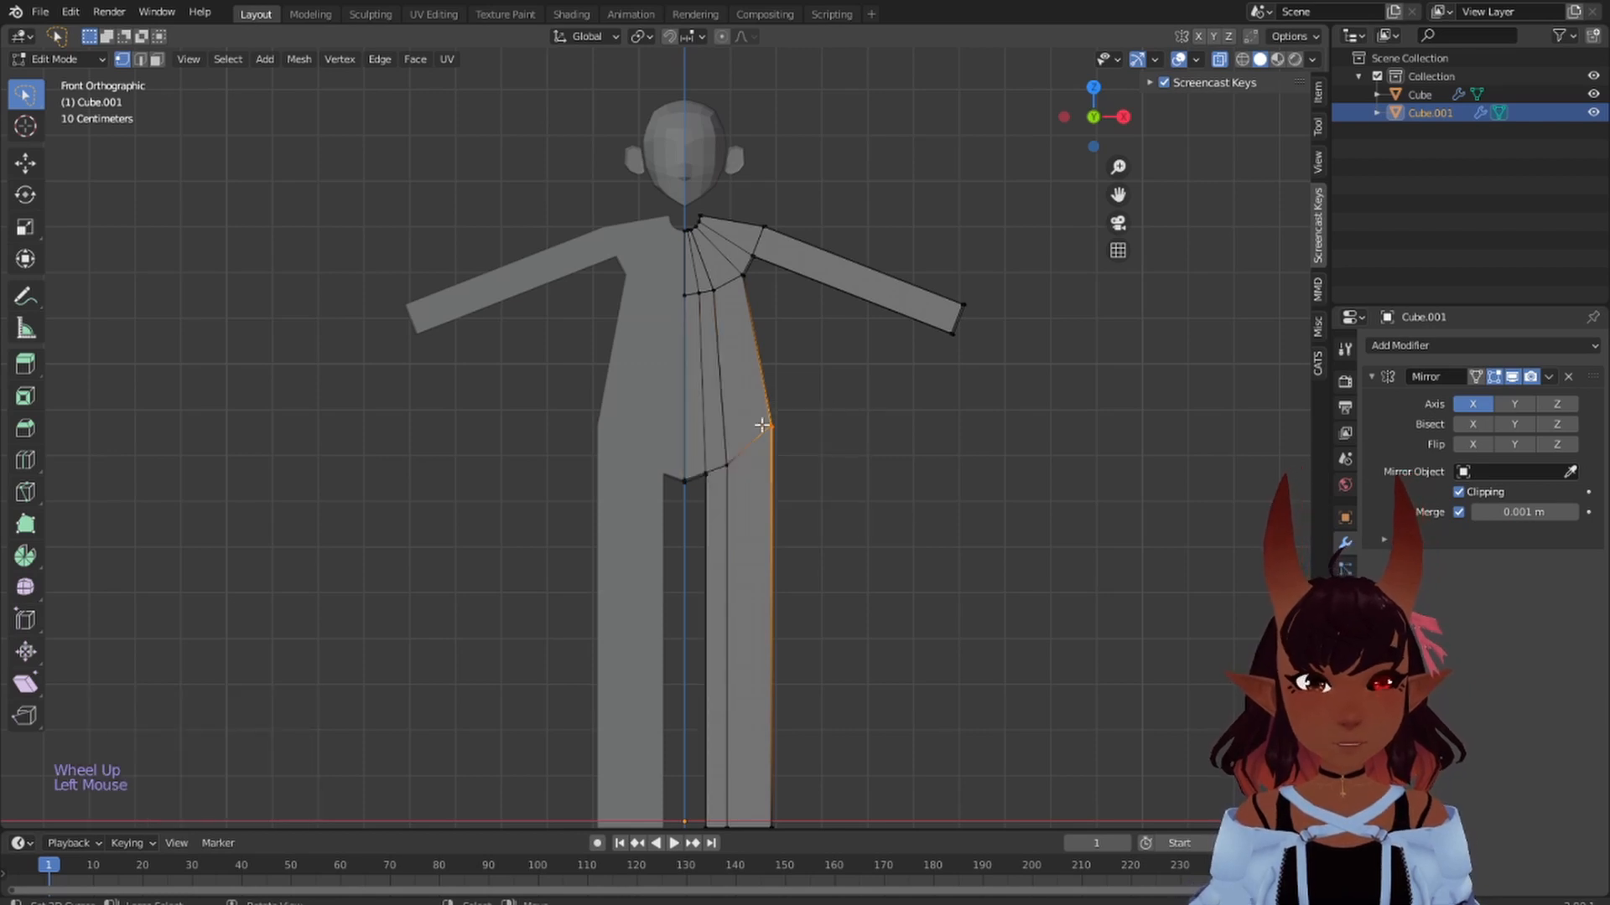
{"action": "key", "text": "g"}
{"action": "key", "text": "x"}
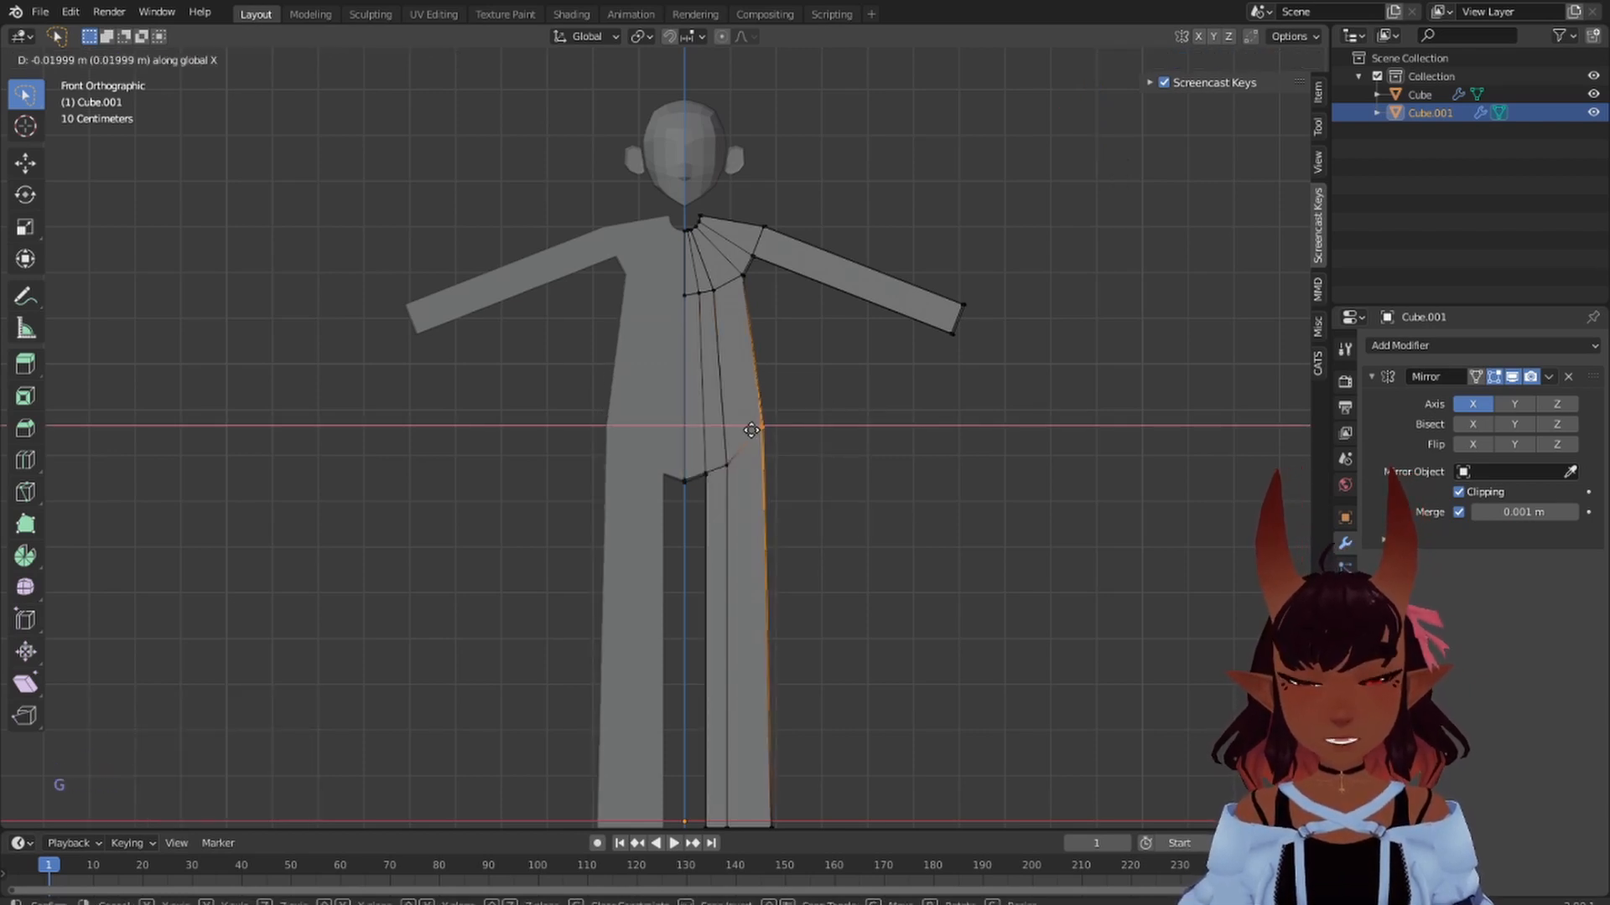
{"action": "left_click", "coordinate": [750, 430]}
- Select the leg's middle column vertices at the hip line and lower end and move them about 0.02 m outward along X
{"action": "scroll", "coordinate": [752, 440], "scroll_direction": "down", "scroll_amount": 5}
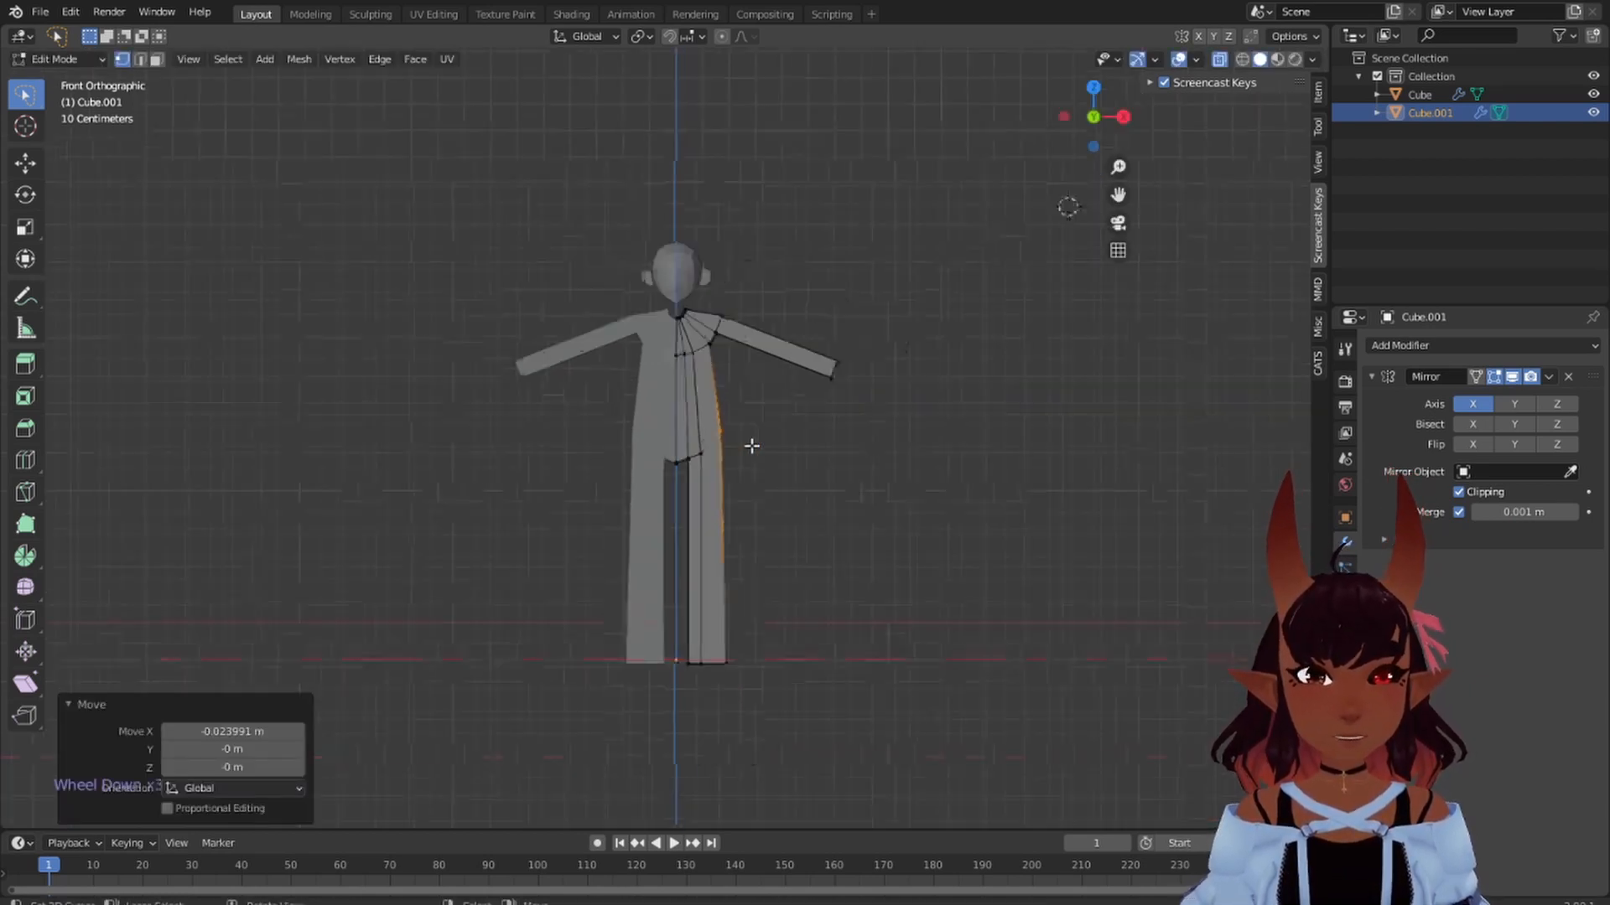
{"action": "scroll", "coordinate": [772, 528], "scroll_direction": "up", "scroll_amount": 4}
{"action": "middle_click_drag", "start_coordinate": [772, 528], "coordinate": [779, 428], "text": "shift"}
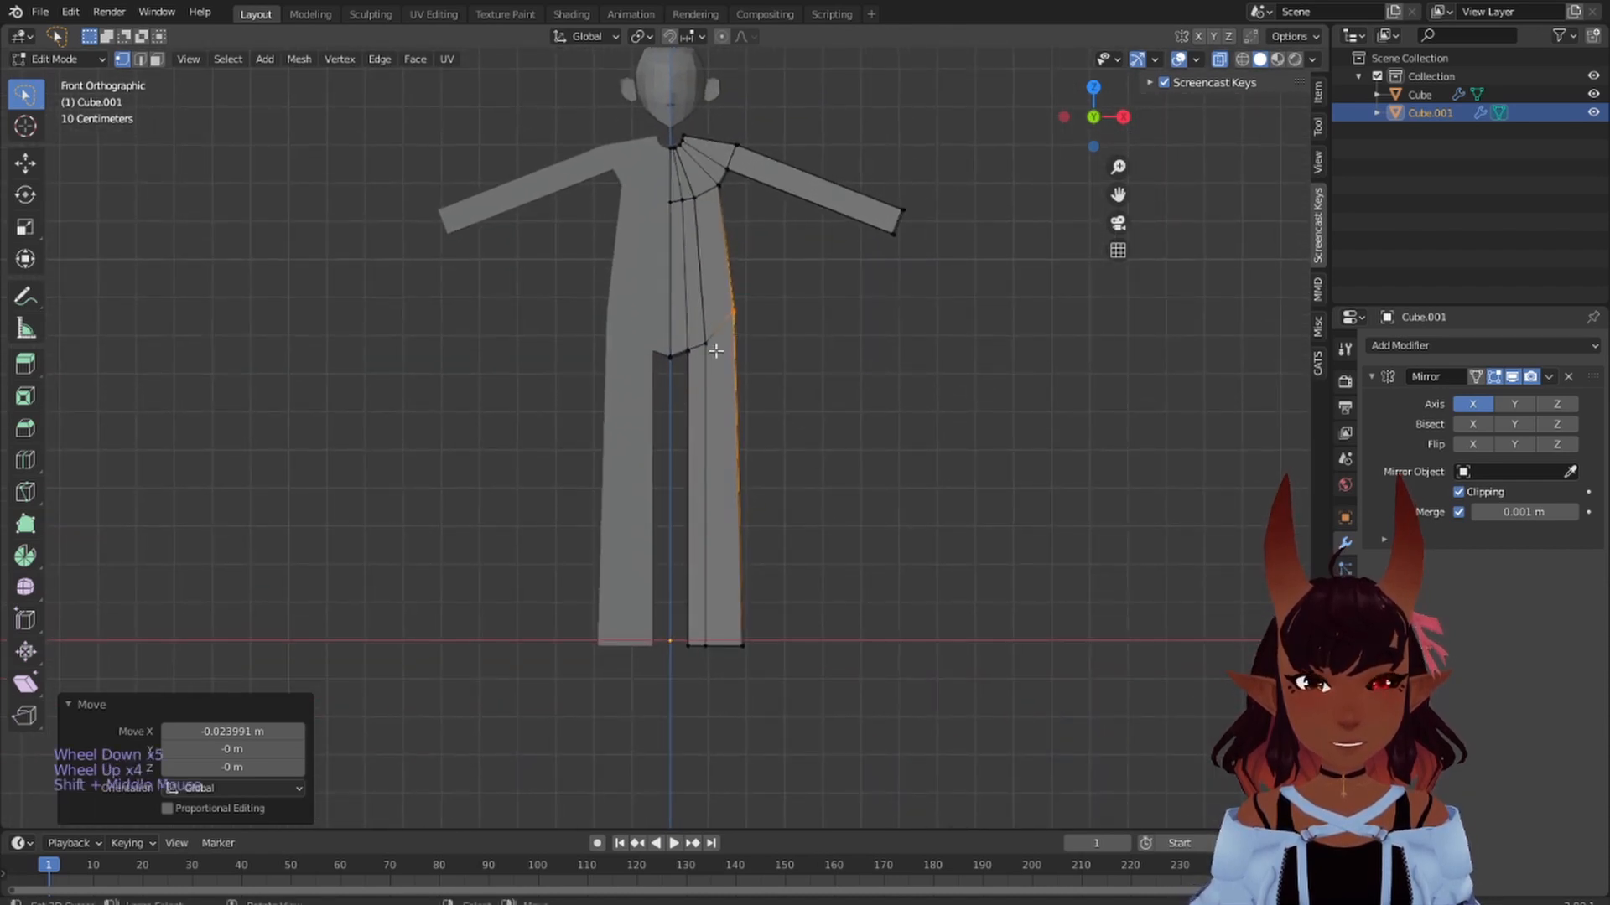
{"action": "left_click", "coordinate": [708, 352]}
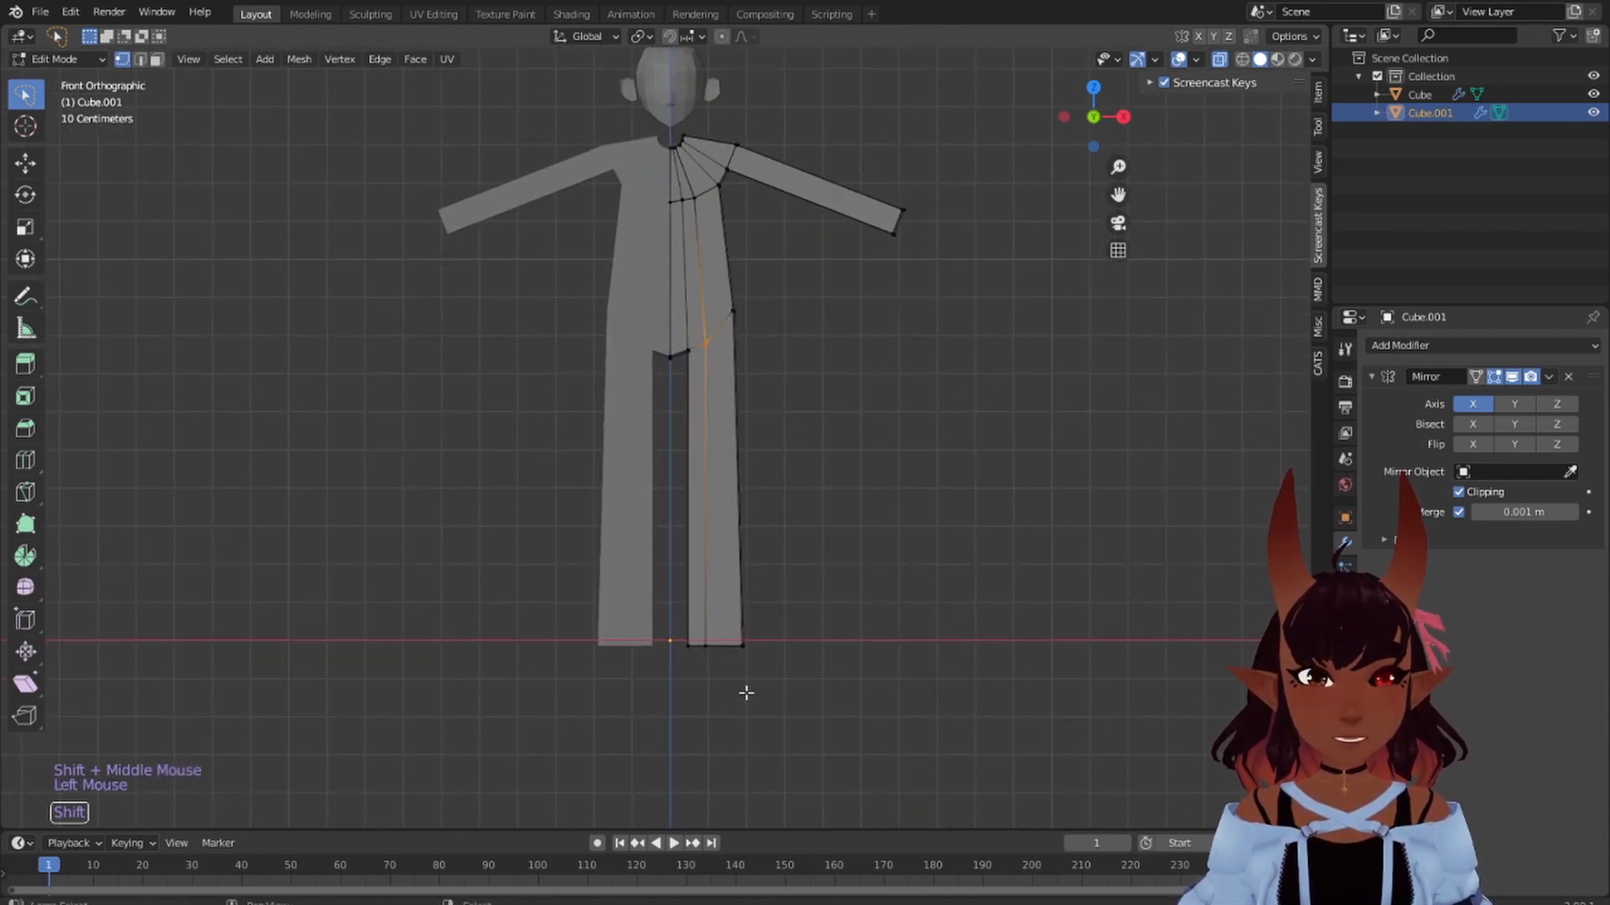
{"action": "left_click", "coordinate": [707, 624], "text": "shift"}
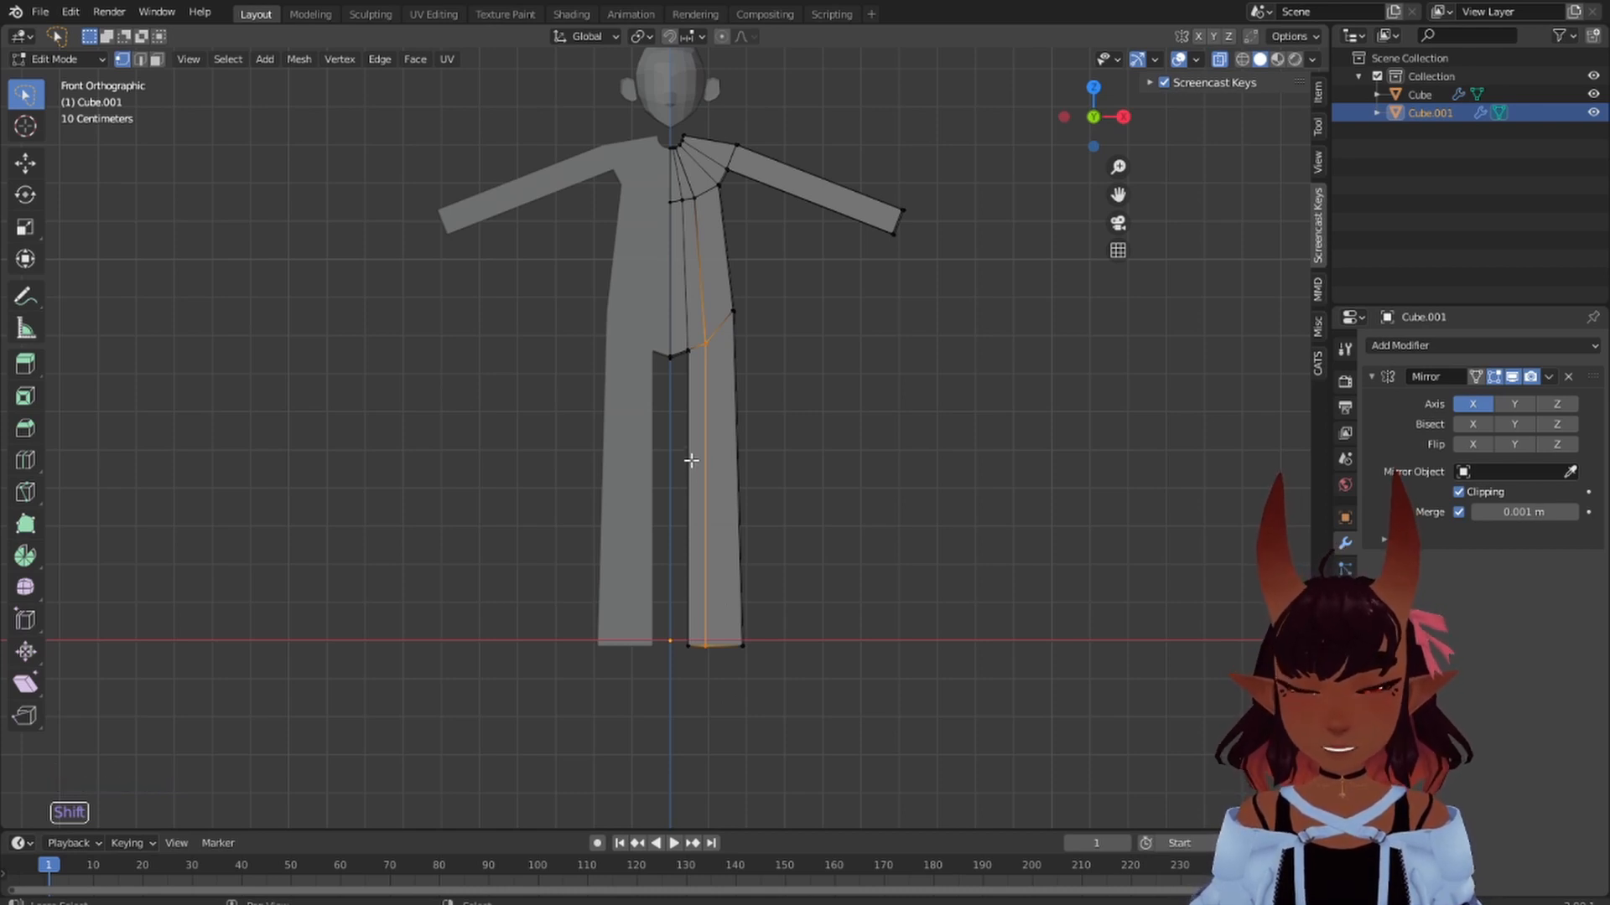
{"action": "left_click", "coordinate": [859, 323], "text": "shift"}
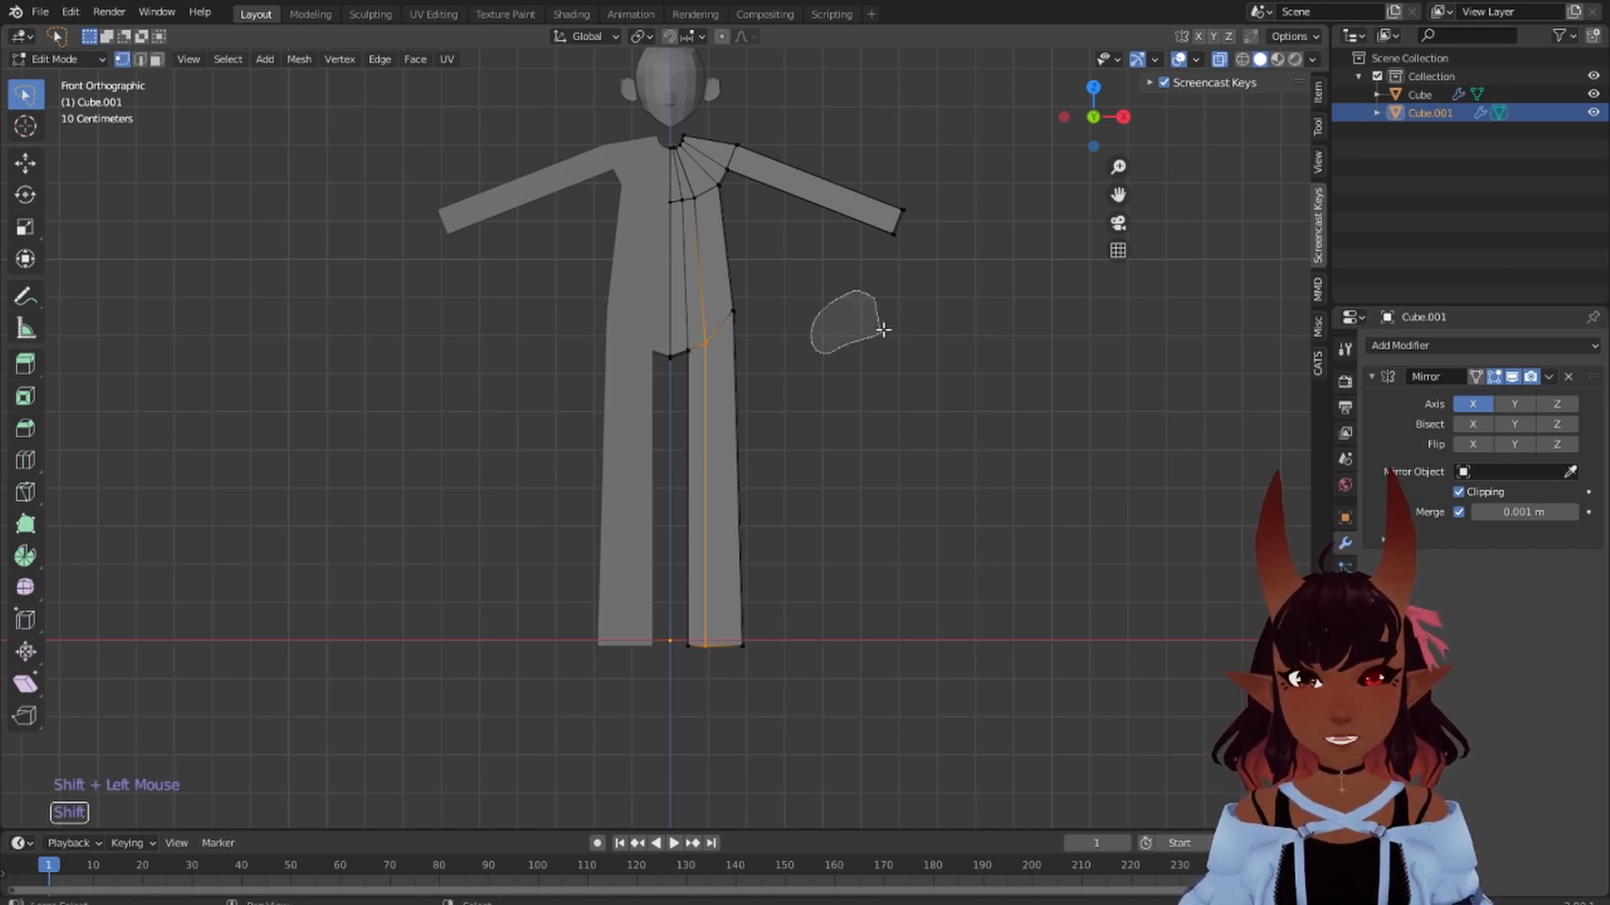
{"action": "left_click", "coordinate": [866, 370], "text": "shift"}
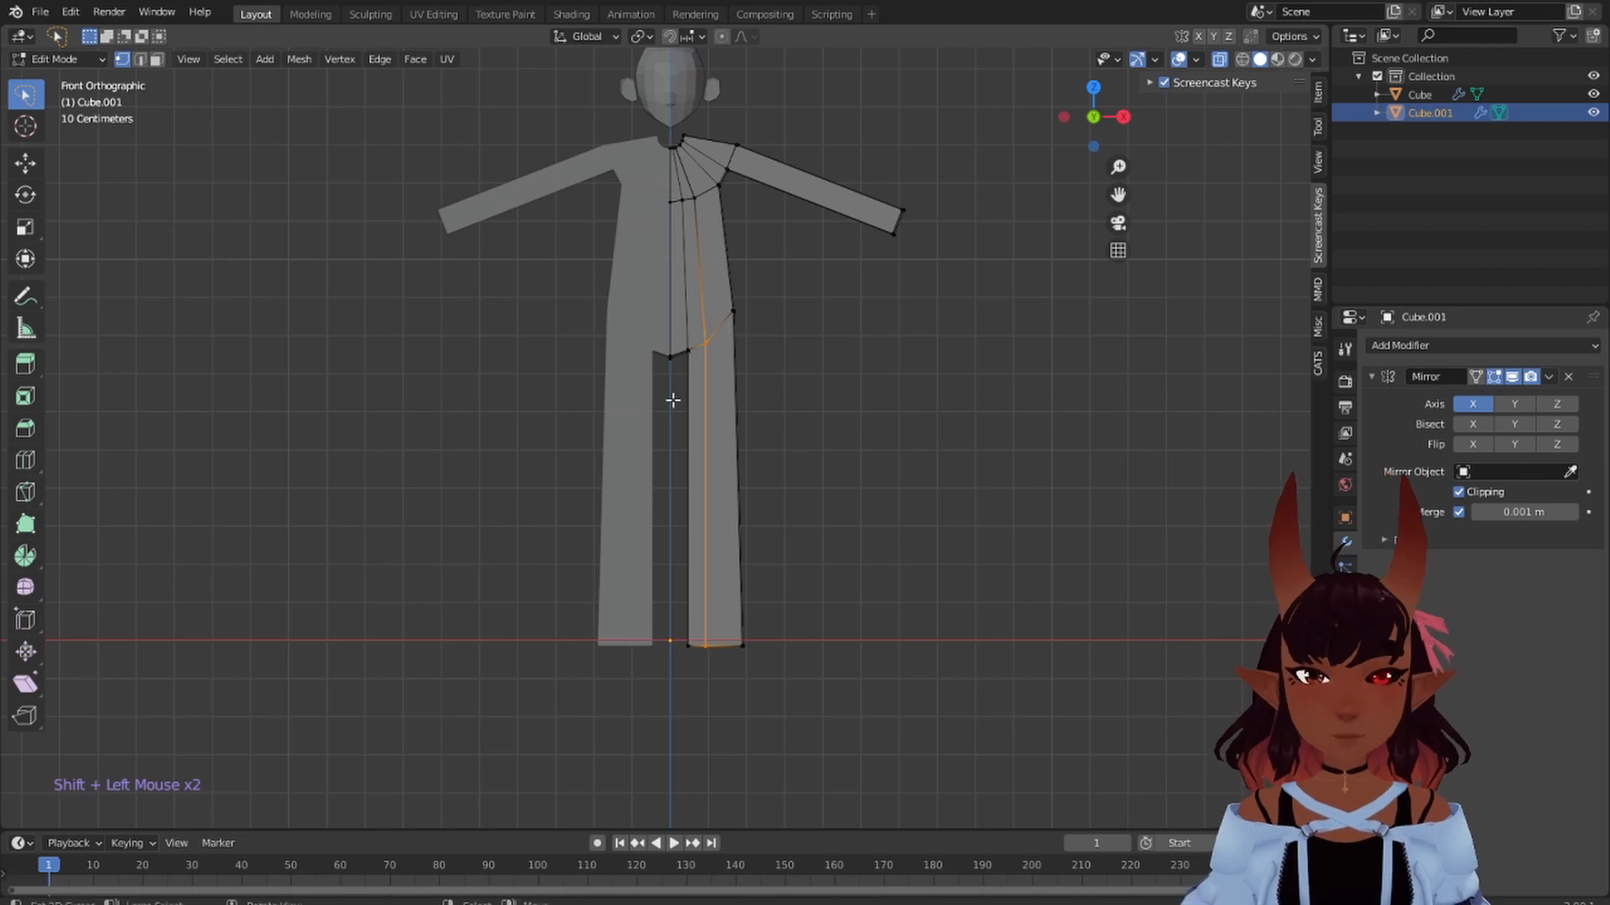
{"action": "scroll", "coordinate": [743, 453], "scroll_direction": "up", "scroll_amount": 2}
{"action": "scroll", "coordinate": [746, 454], "scroll_direction": "down", "scroll_amount": 1}
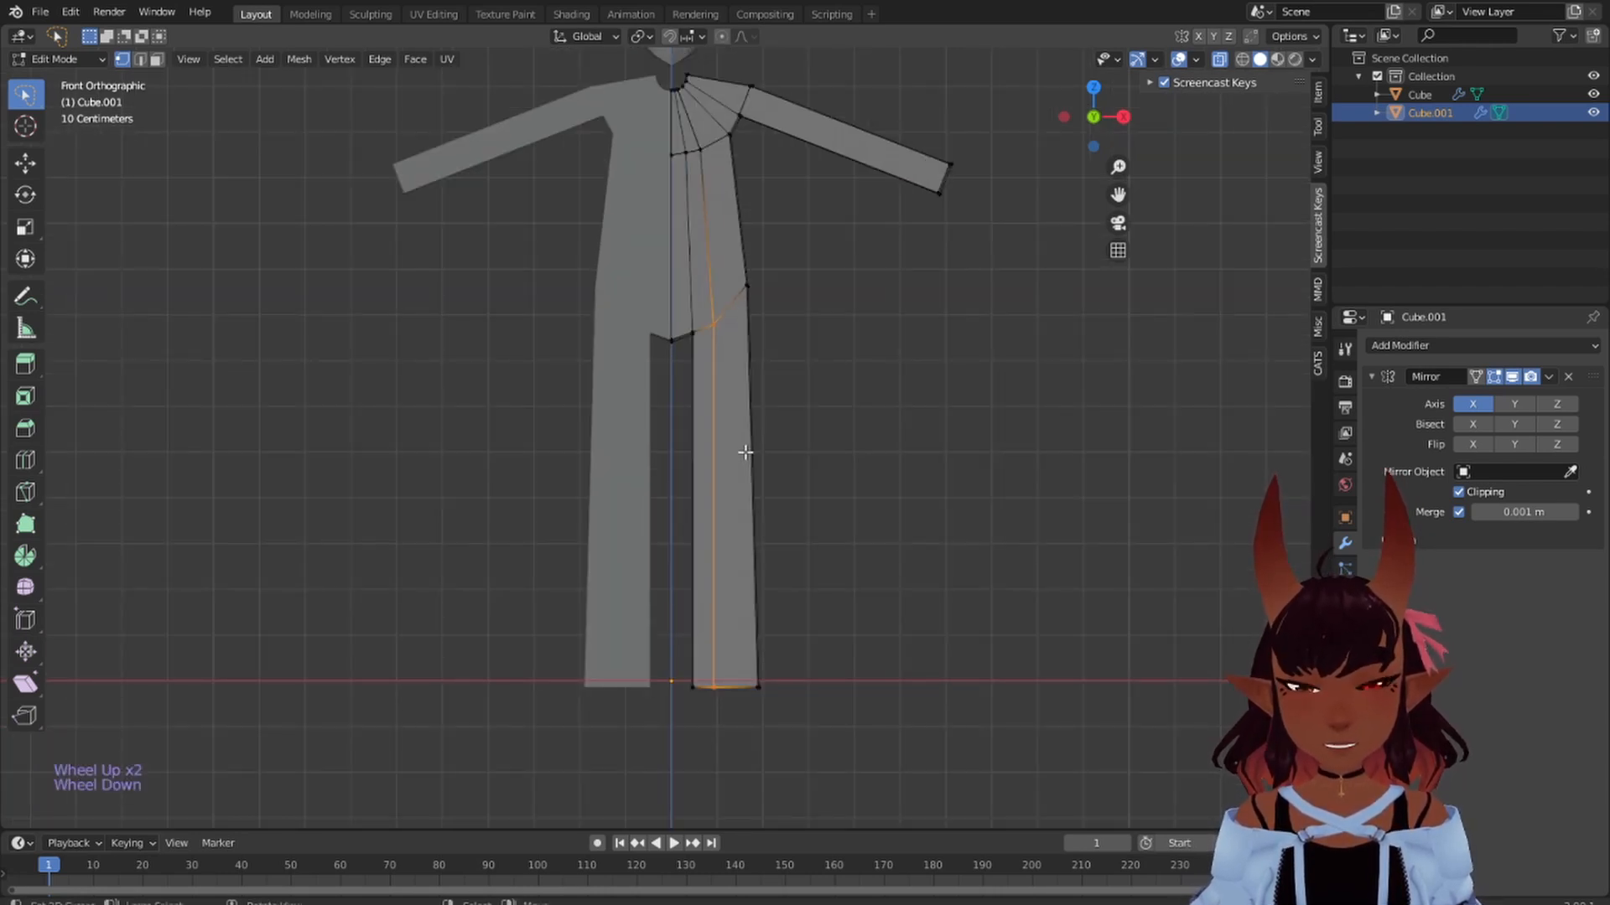
{"action": "key", "text": "g"}
{"action": "key", "text": "x"}
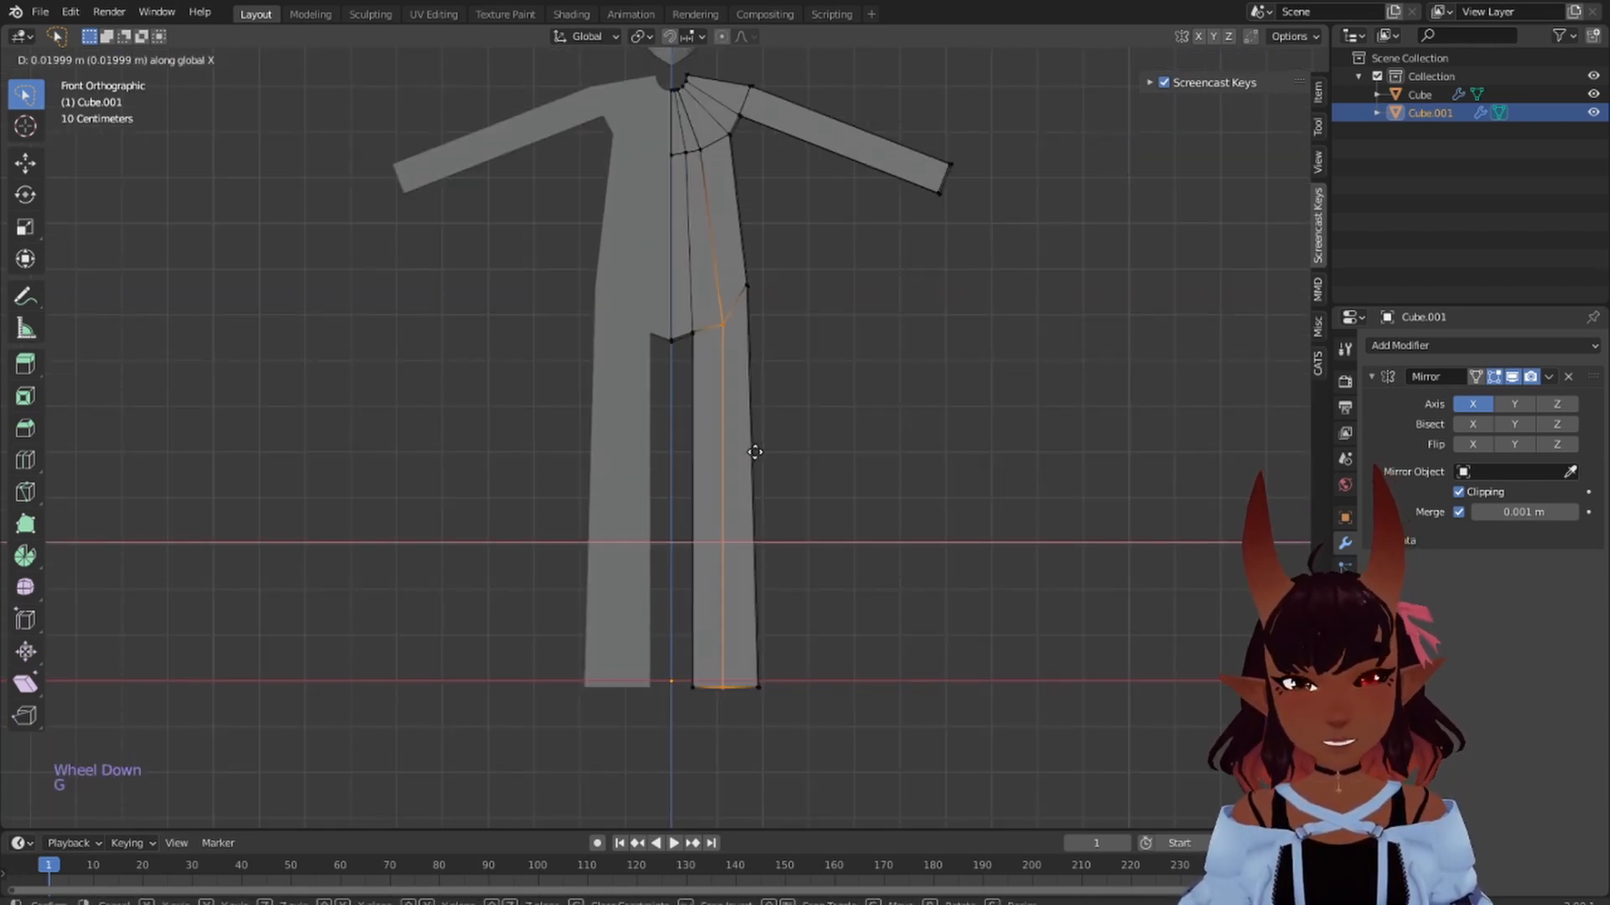
{"action": "left_click", "coordinate": [754, 449]}
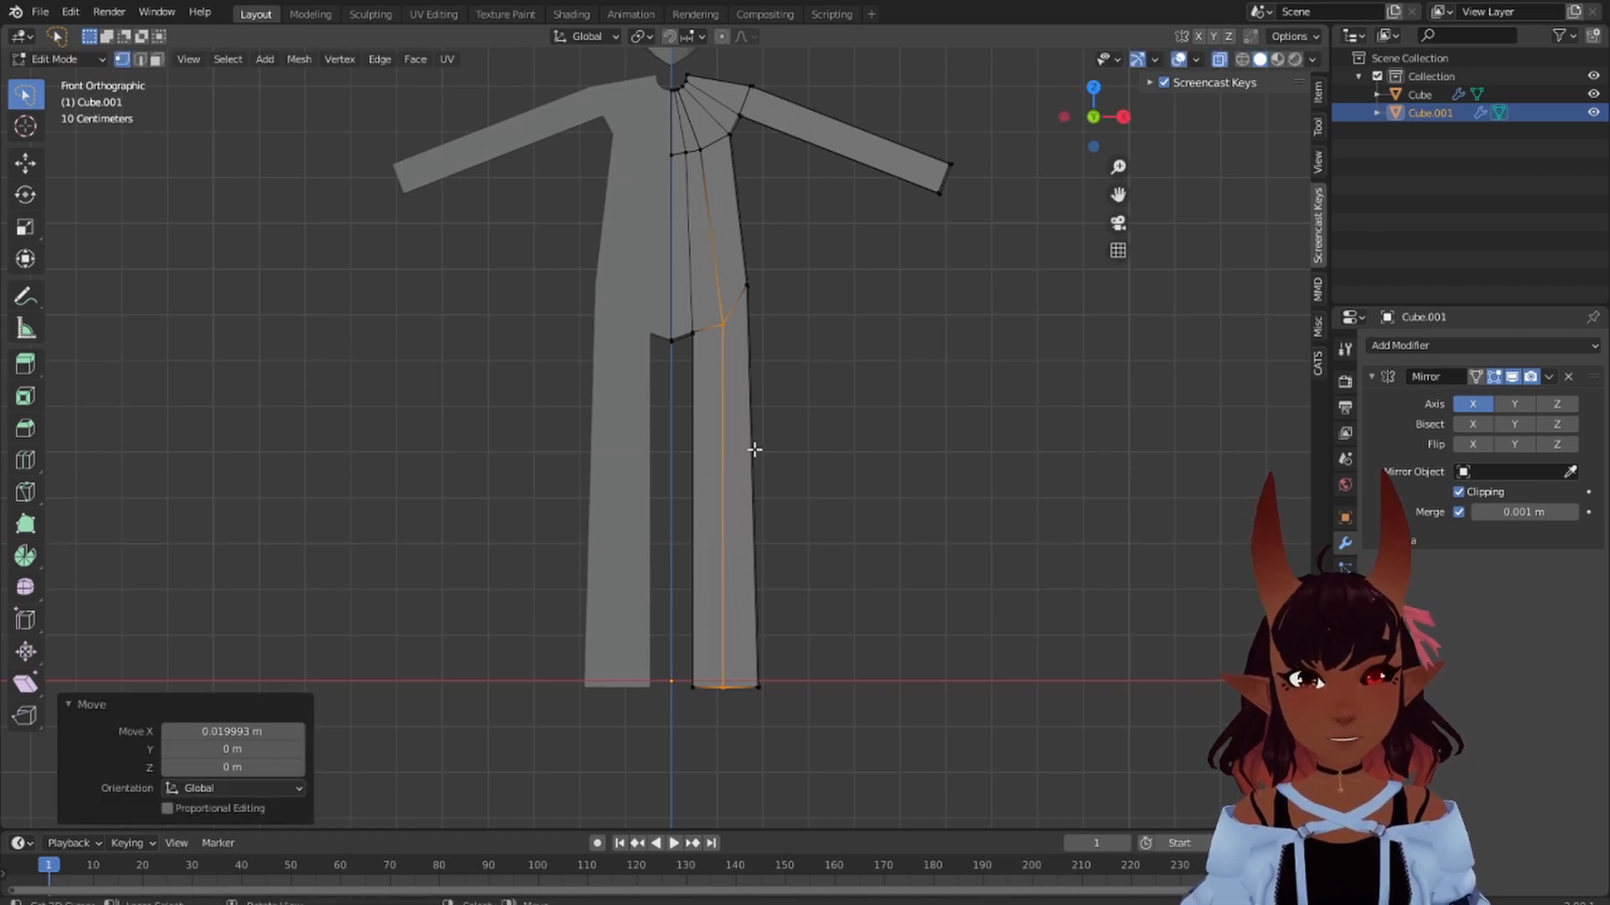
- Reselect only the middle vertices at the hip line and place the 3D cursor in the empty space beside the leg
{"action": "scroll", "coordinate": [754, 436], "scroll_direction": "up", "scroll_amount": 3}
{"action": "middle_click_drag", "start_coordinate": [767, 244], "coordinate": [777, 431], "text": "shift"}
{"action": "mouse_move", "coordinate": [742, 376]}
{"action": "left_mouse_down"}
{"action": "mouse_move", "coordinate": [708, 458]}
{"action": "mouse_move", "coordinate": [766, 464]}
{"action": "left_mouse_up"}
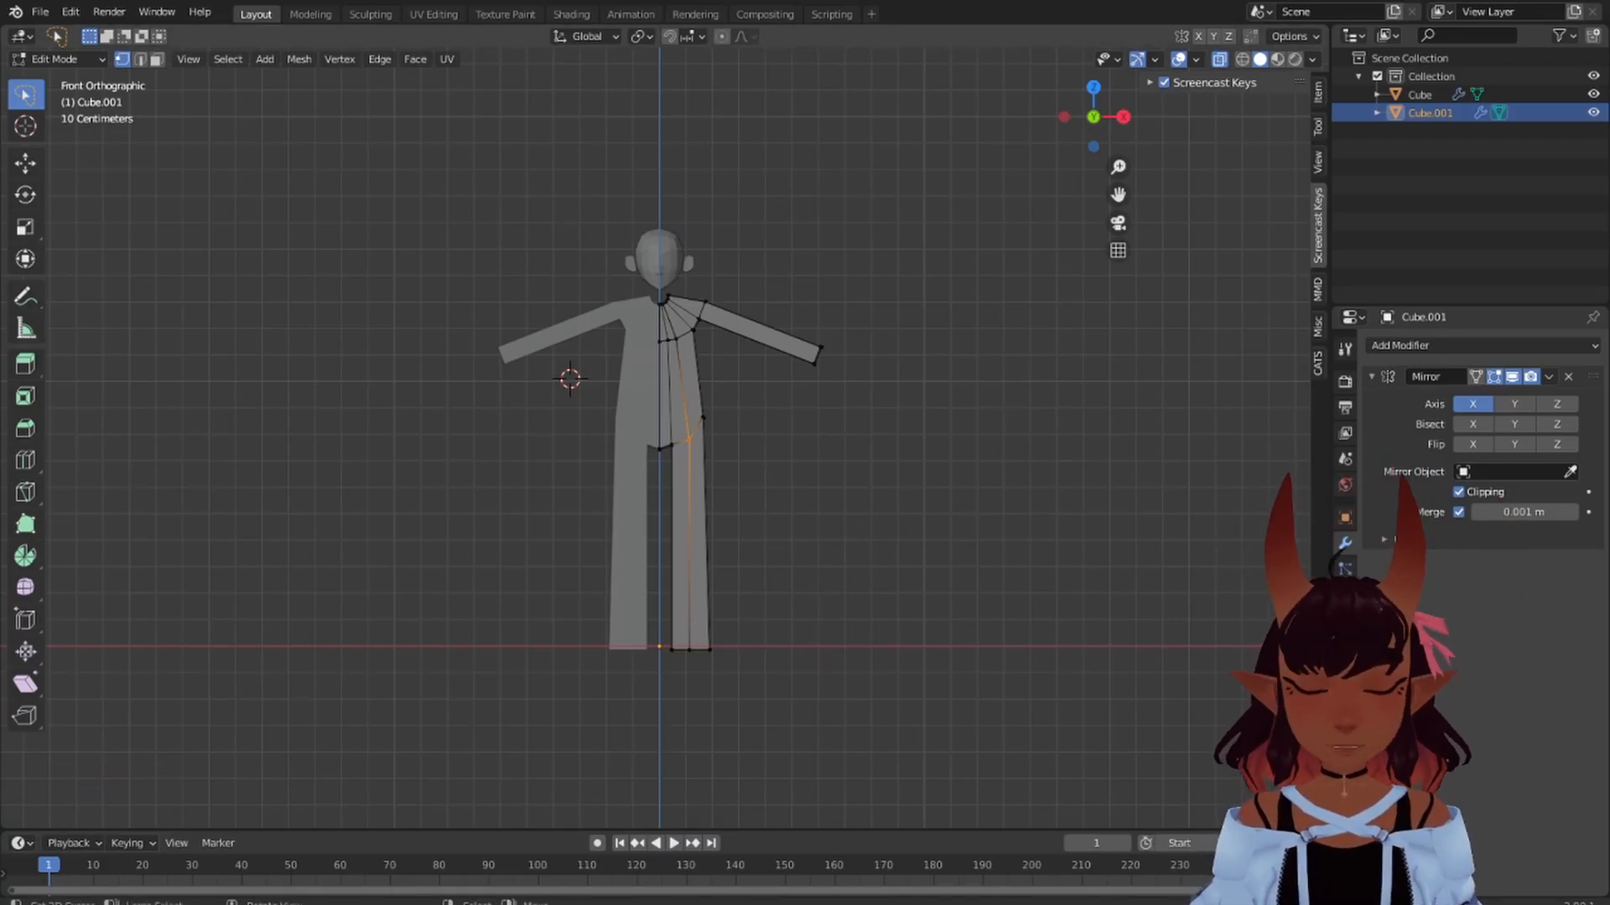
{"action": "left_click", "coordinate": [935, 545]}
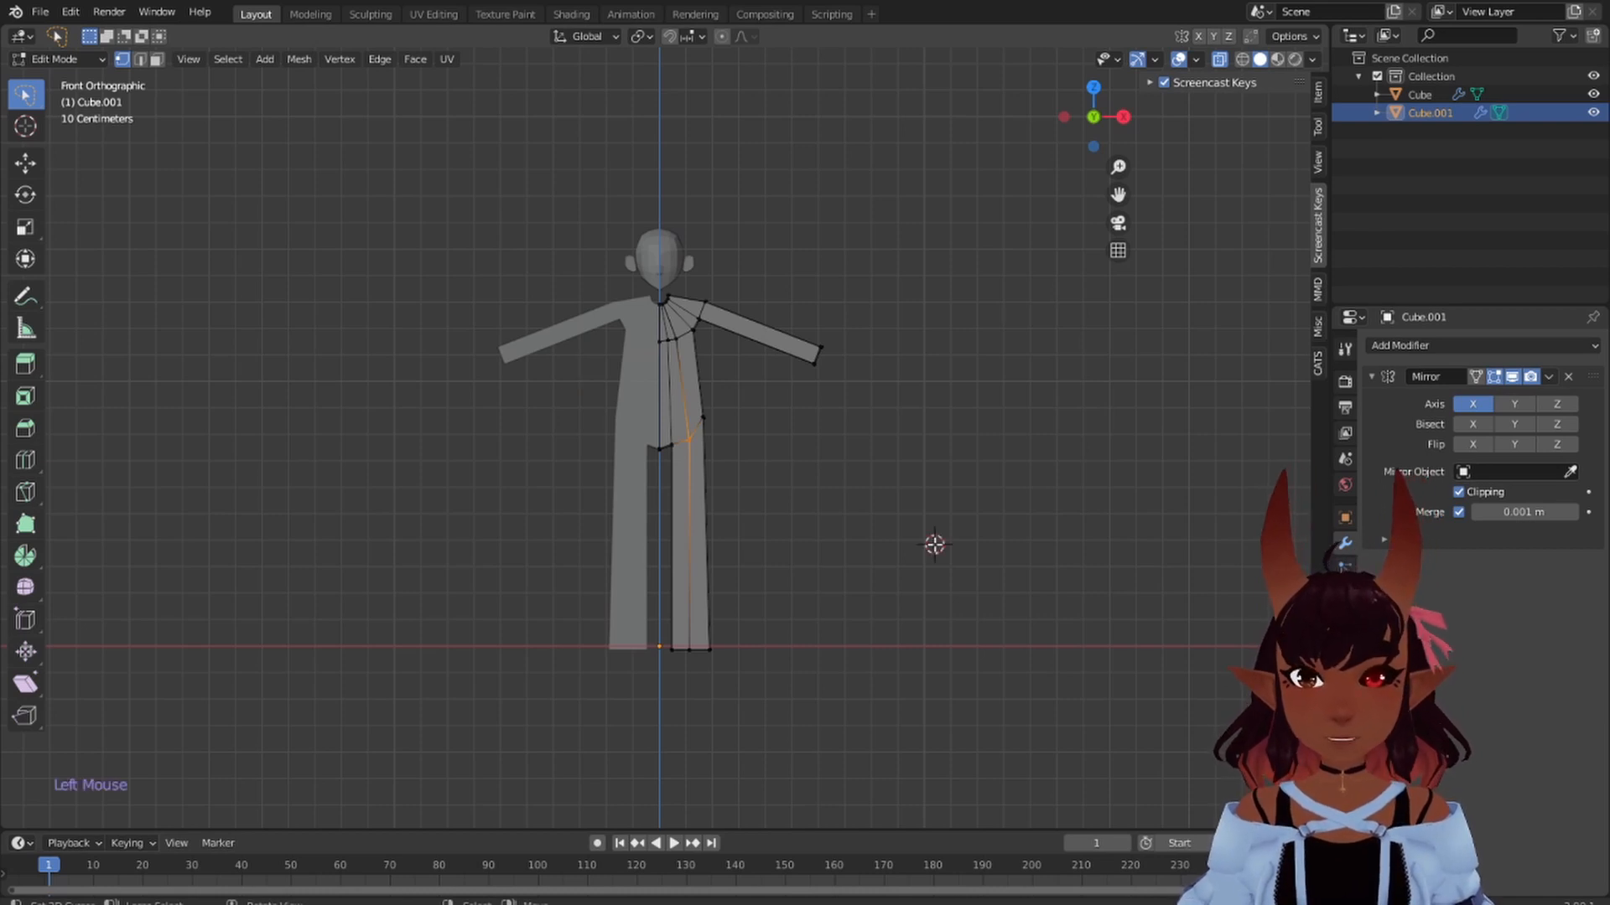
- Select the vertices at the leg's lower end and move them about 0.016 m up along Z to ground level
{"action": "scroll", "coordinate": [770, 453], "scroll_direction": "up", "scroll_amount": 4}
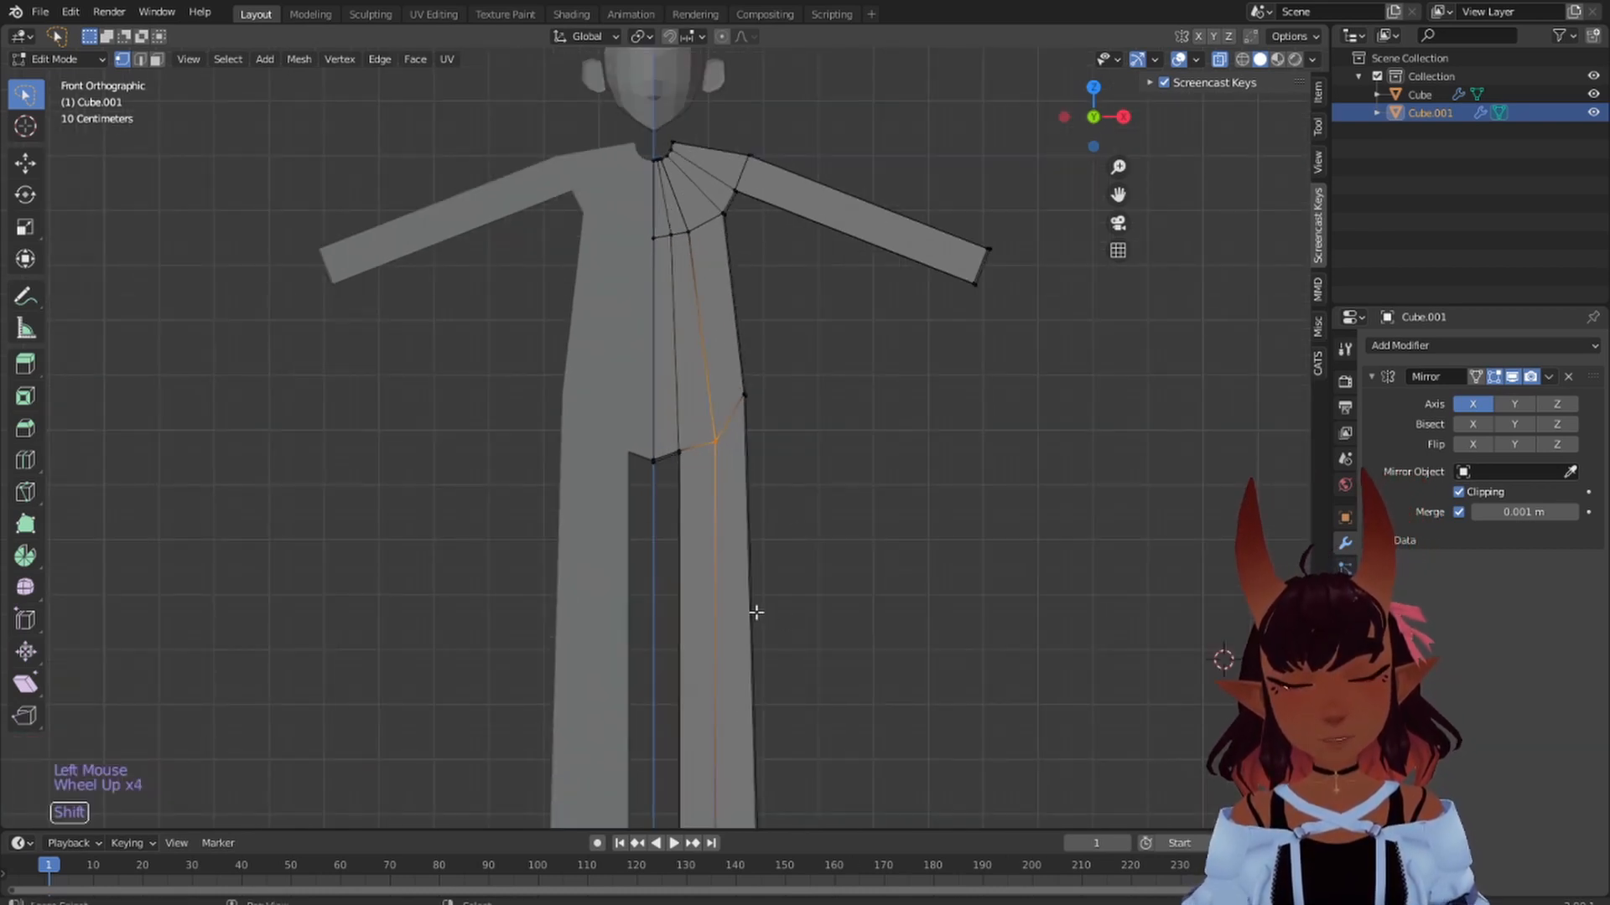
{"action": "middle_click_drag", "start_coordinate": [783, 690], "coordinate": [798, 333], "text": "shift"}
{"action": "scroll", "coordinate": [848, 550], "scroll_direction": "up", "scroll_amount": 5}
{"action": "middle_click_drag", "start_coordinate": [848, 550], "coordinate": [956, 469], "text": "shift"}
{"action": "left_click_drag", "start_coordinate": [979, 475], "coordinate": [625, 579]}
{"action": "key", "text": "g"}
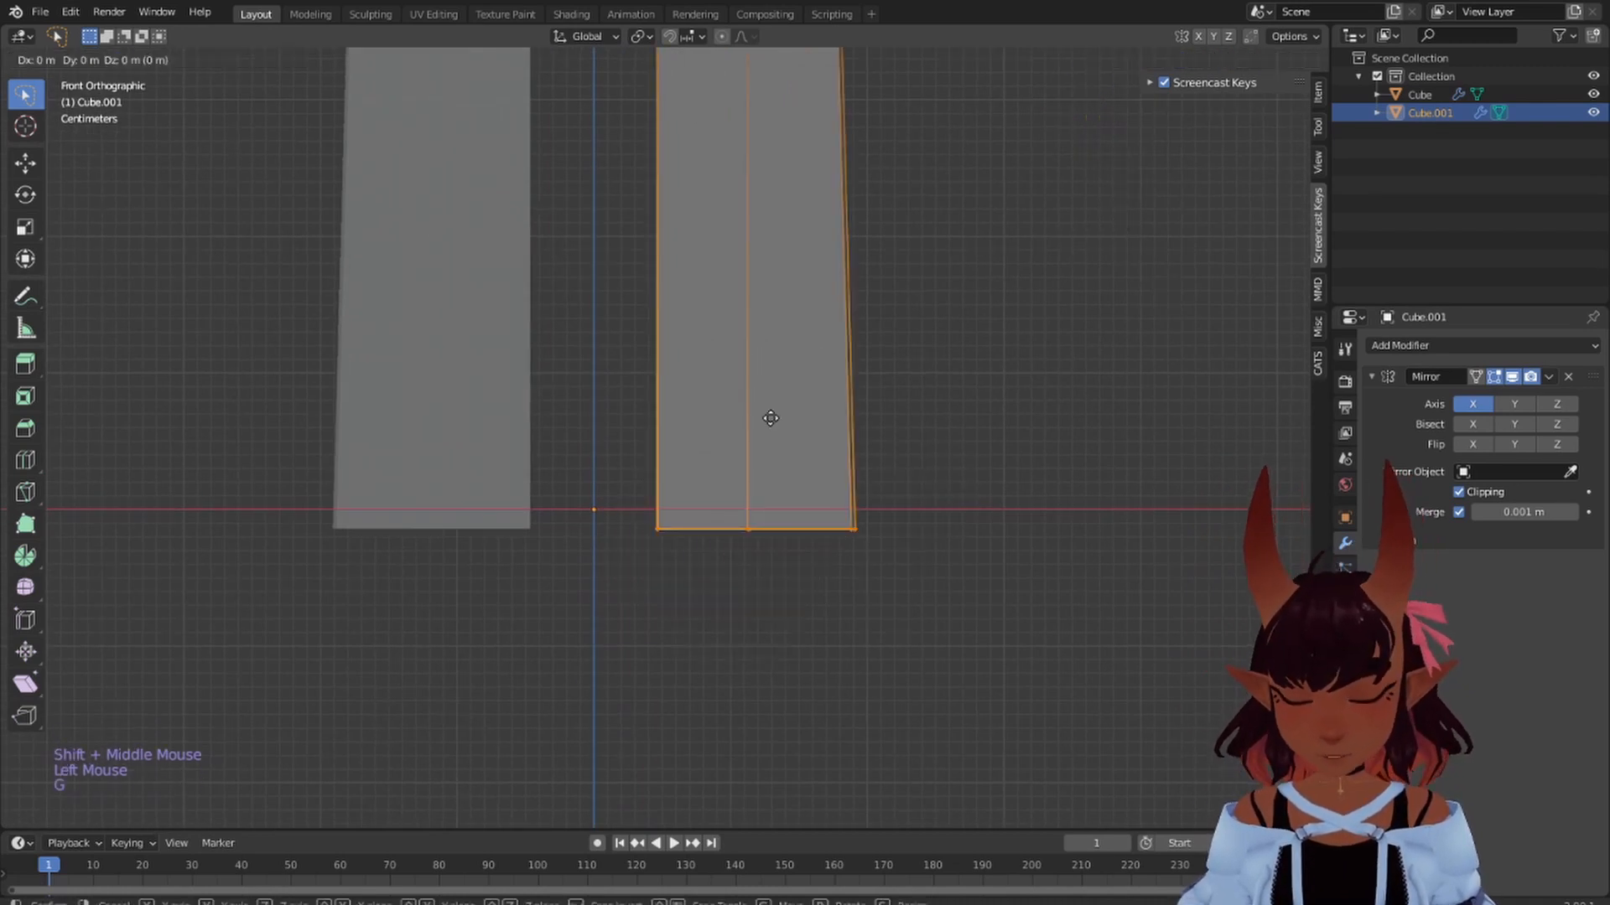
{"action": "key", "text": "z"}
{"action": "left_click", "coordinate": [795, 385]}
{"action": "scroll", "coordinate": [859, 349], "scroll_direction": "down", "scroll_amount": 5}
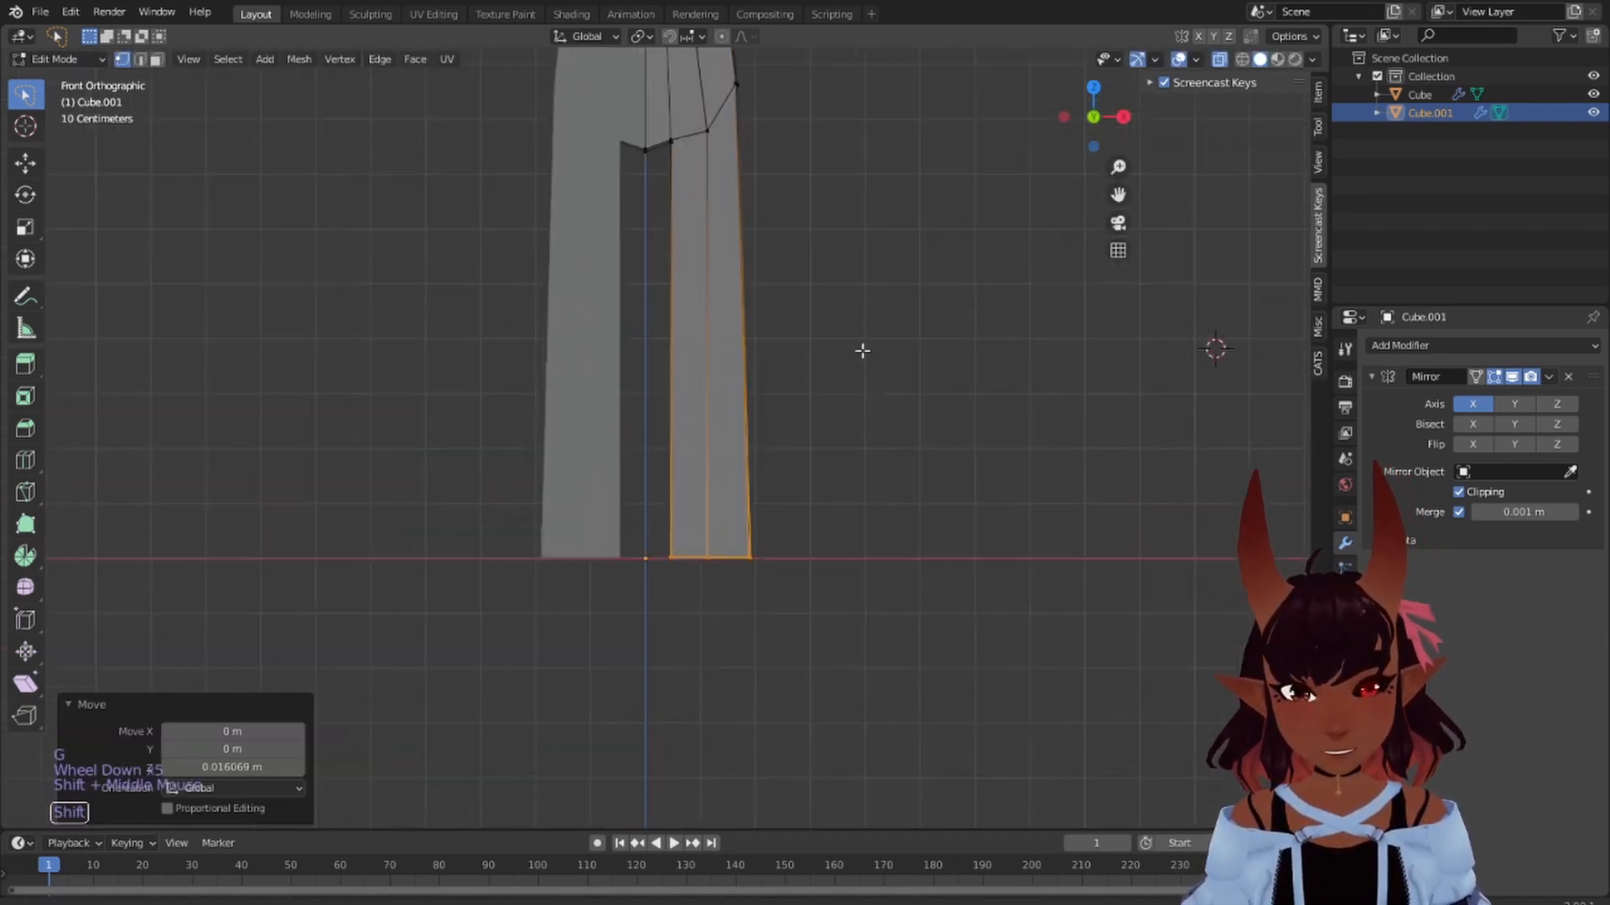
- Select the middle vertices at the hip line, move them about 0.042 m up along Z, and clear the selection
{"action": "middle_click_drag", "start_coordinate": [859, 349], "coordinate": [852, 689], "text": "shift"}
{"action": "scroll", "coordinate": [730, 507], "scroll_direction": "up", "scroll_amount": 2}
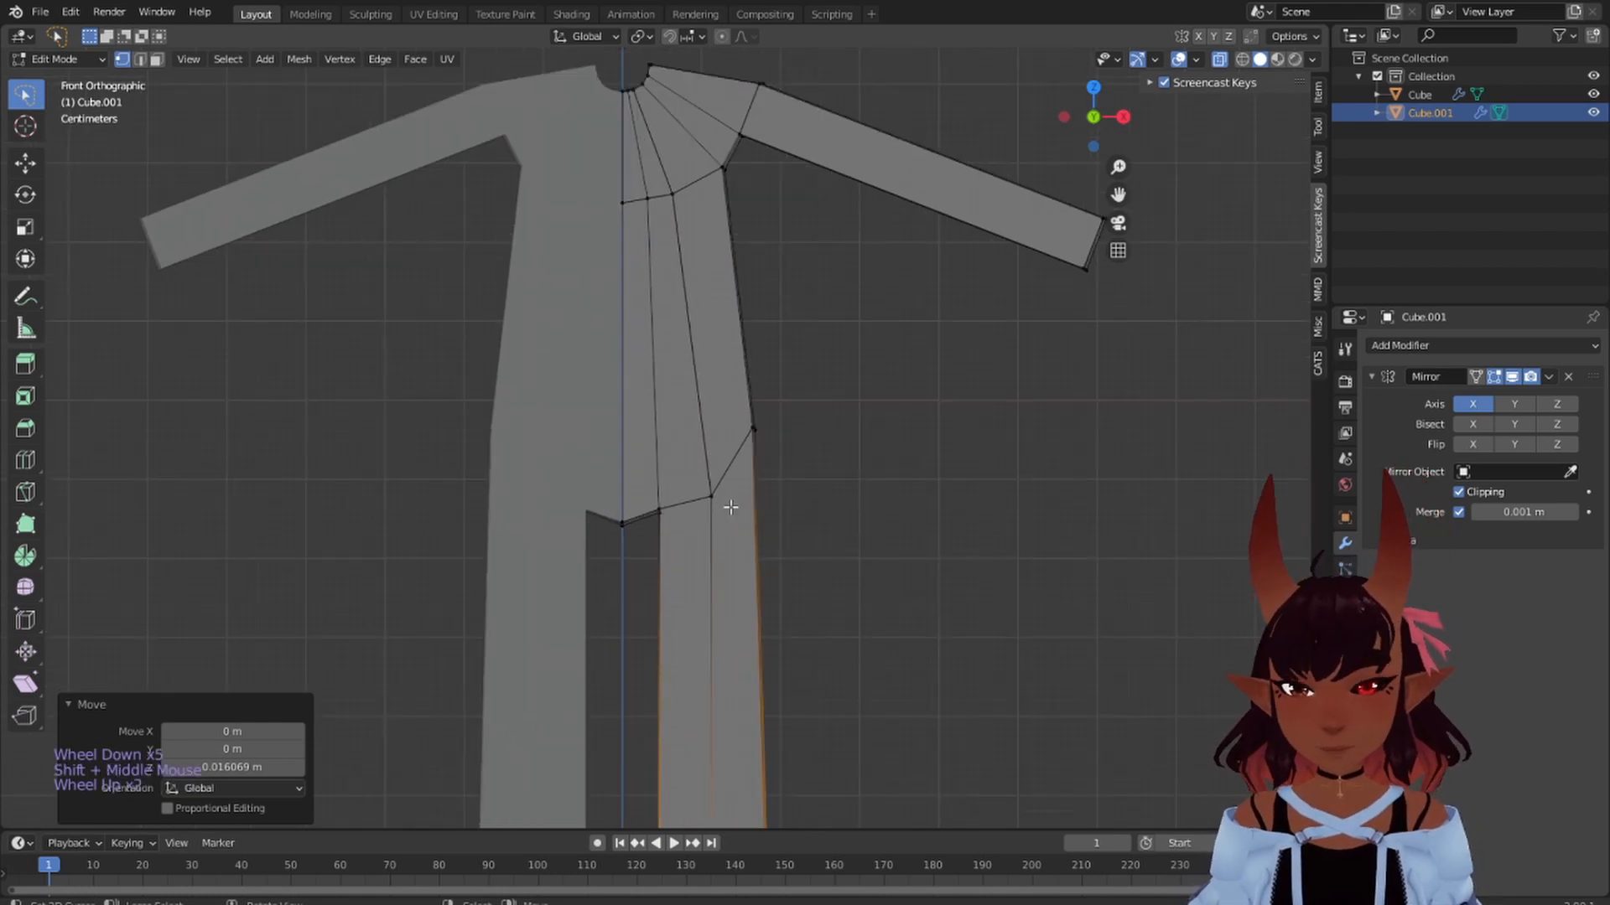
{"action": "left_click", "coordinate": [718, 501]}
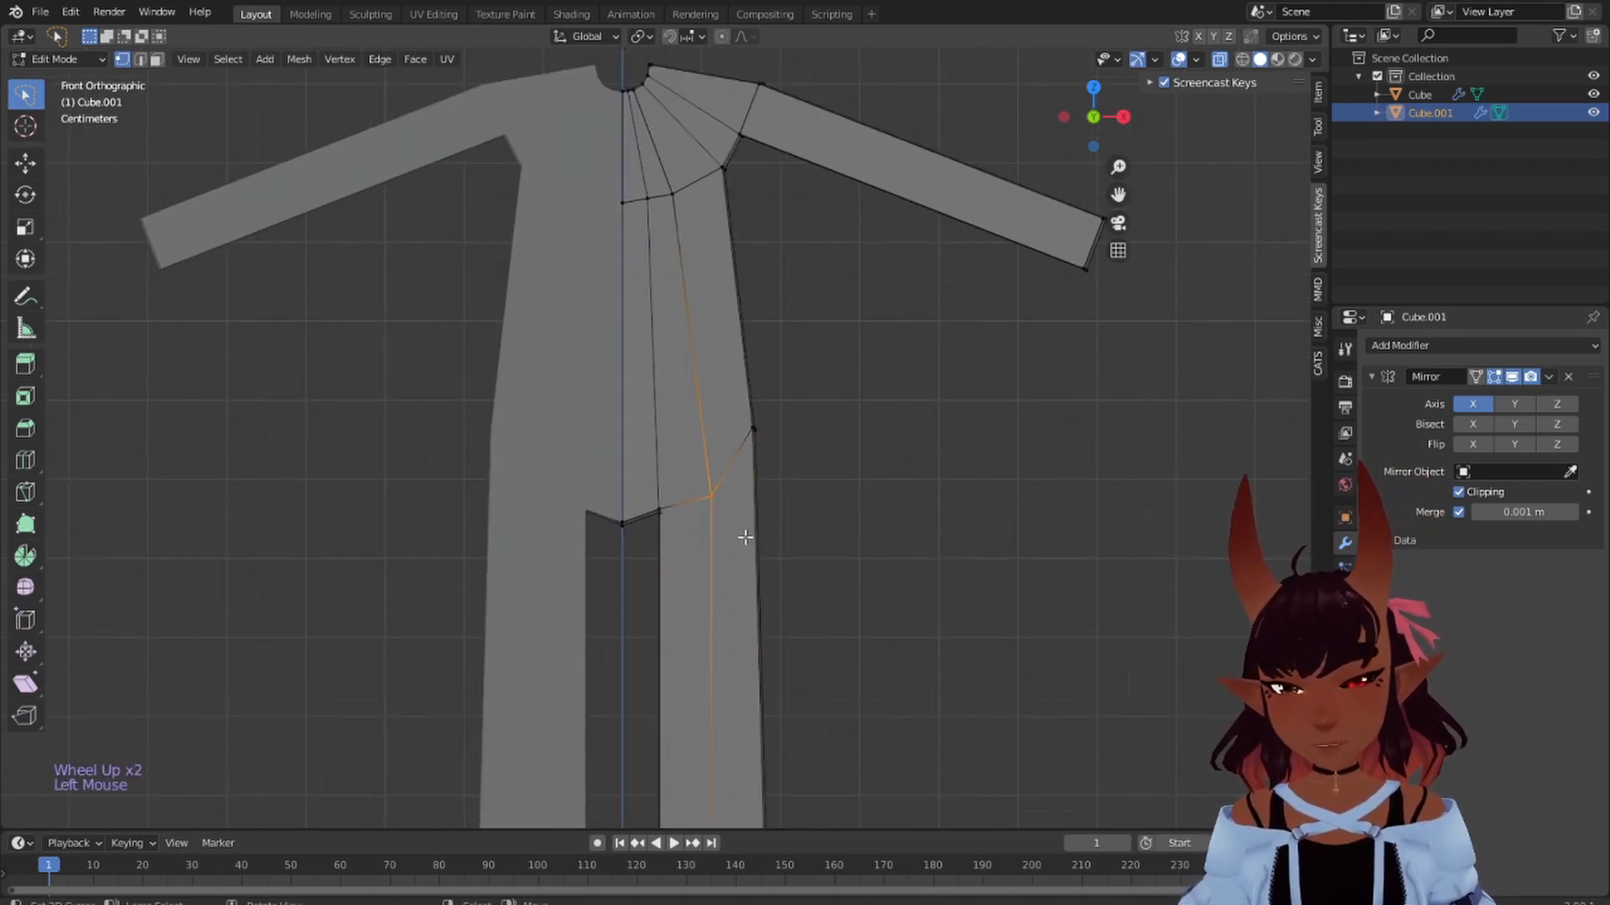
{"action": "key", "text": "g"}
{"action": "key", "text": "z"}
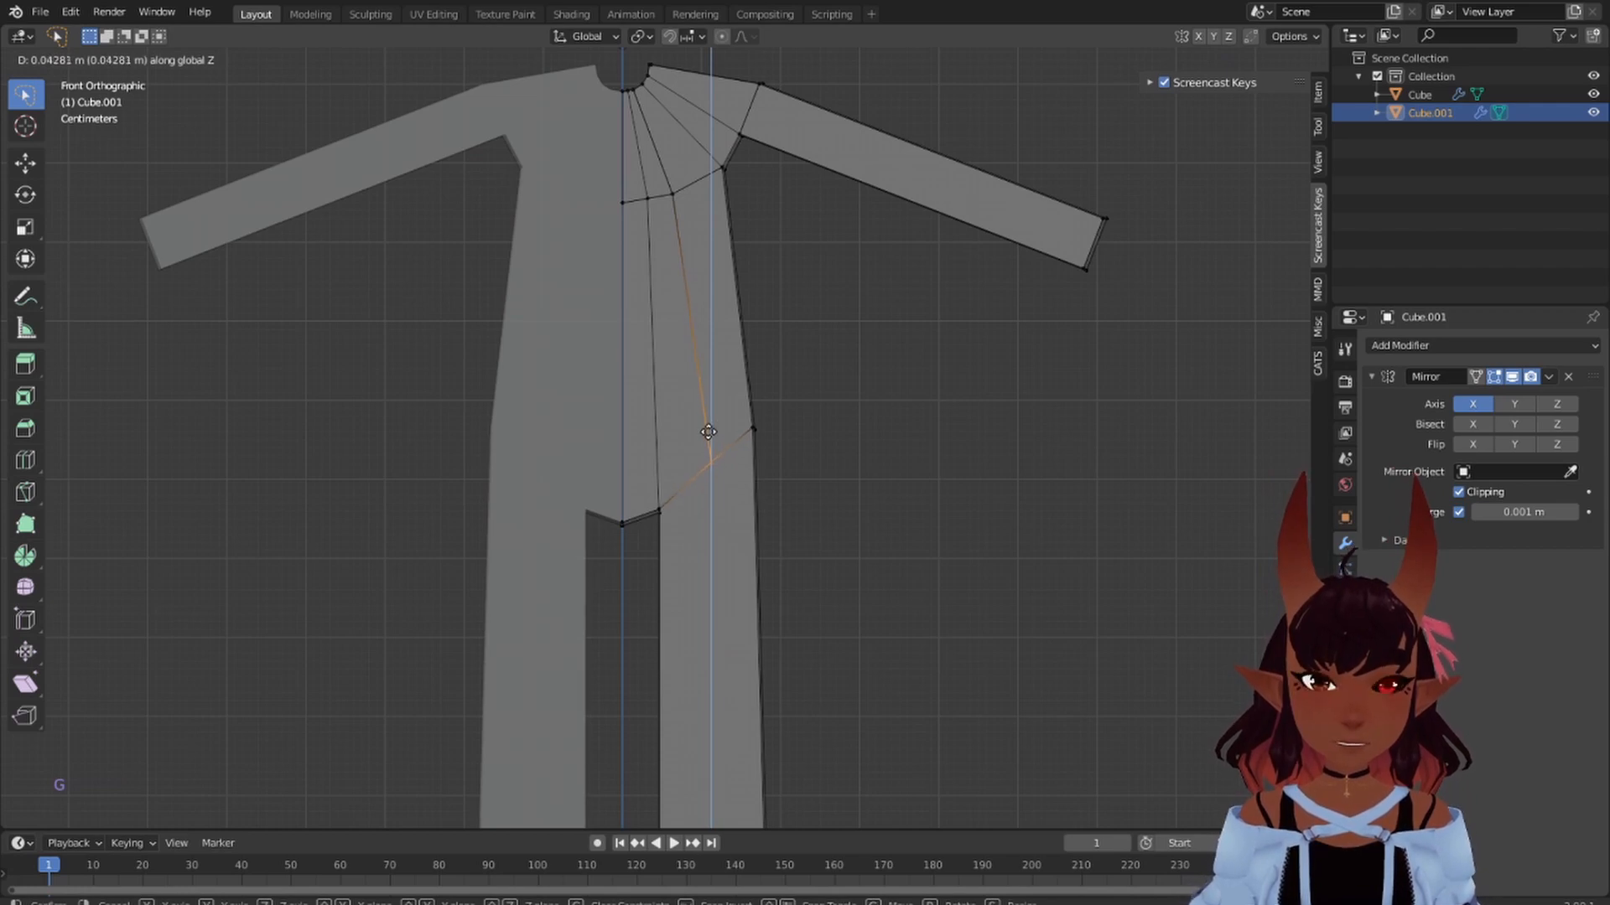
{"action": "left_click", "coordinate": [708, 432]}
{"action": "scroll", "coordinate": [928, 521], "scroll_direction": "down", "scroll_amount": 2}
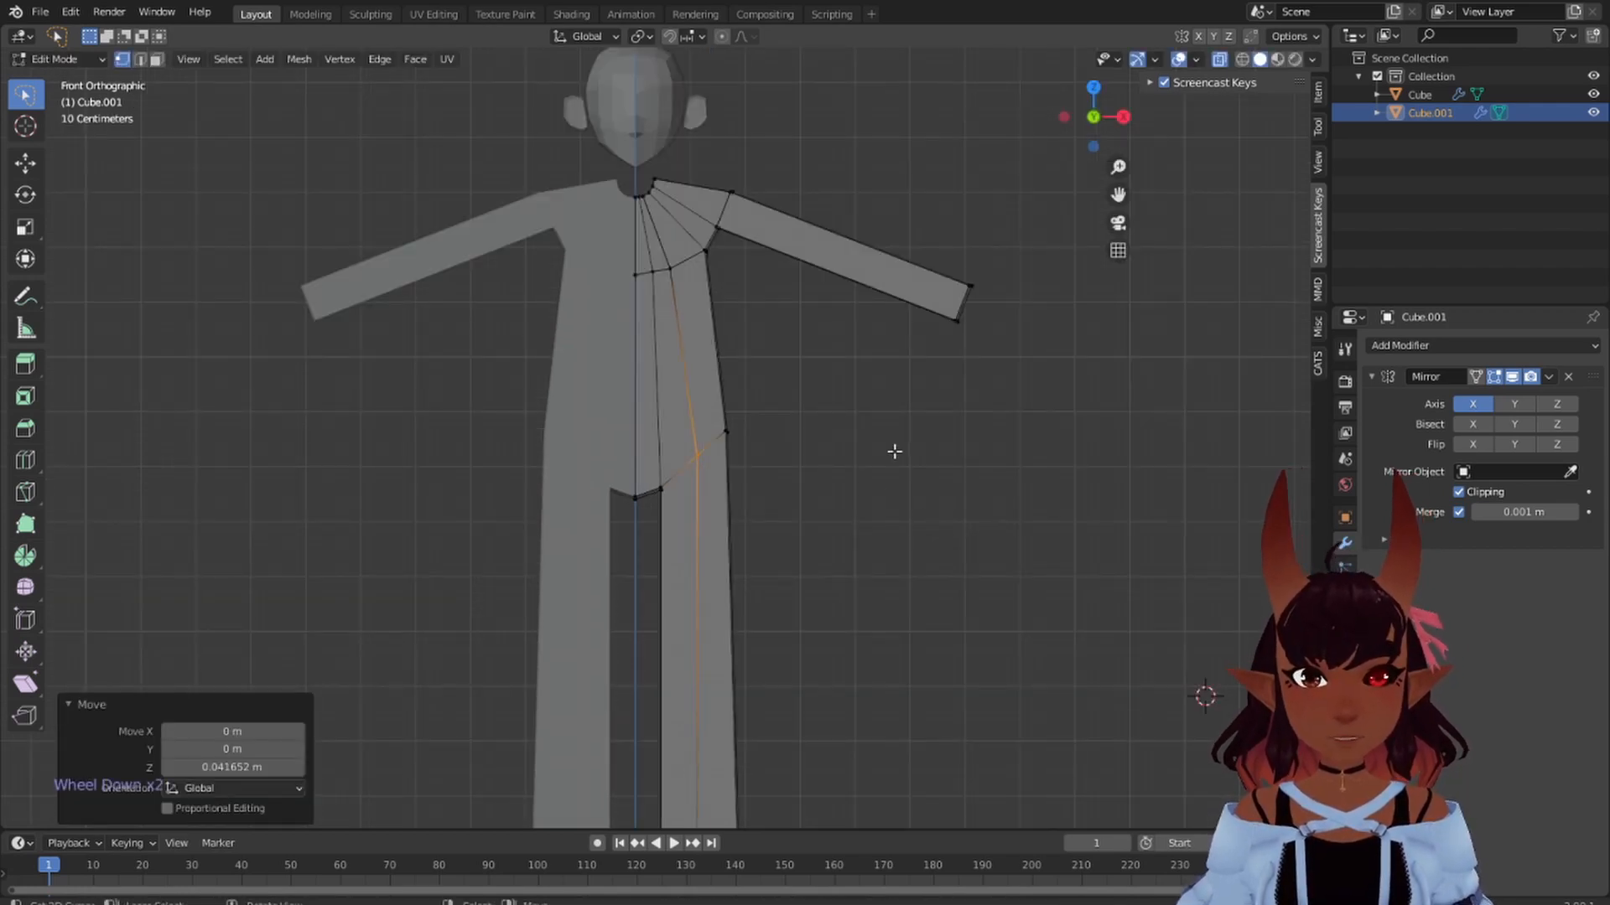
{"action": "scroll", "coordinate": [895, 451], "scroll_direction": "down", "scroll_amount": 5}
{"action": "scroll", "coordinate": [891, 445], "scroll_direction": "up", "scroll_amount": 2}
{"action": "key", "text": "a"}
{"action": "key", "text": "a"}
{"action": "key", "text": "a"}
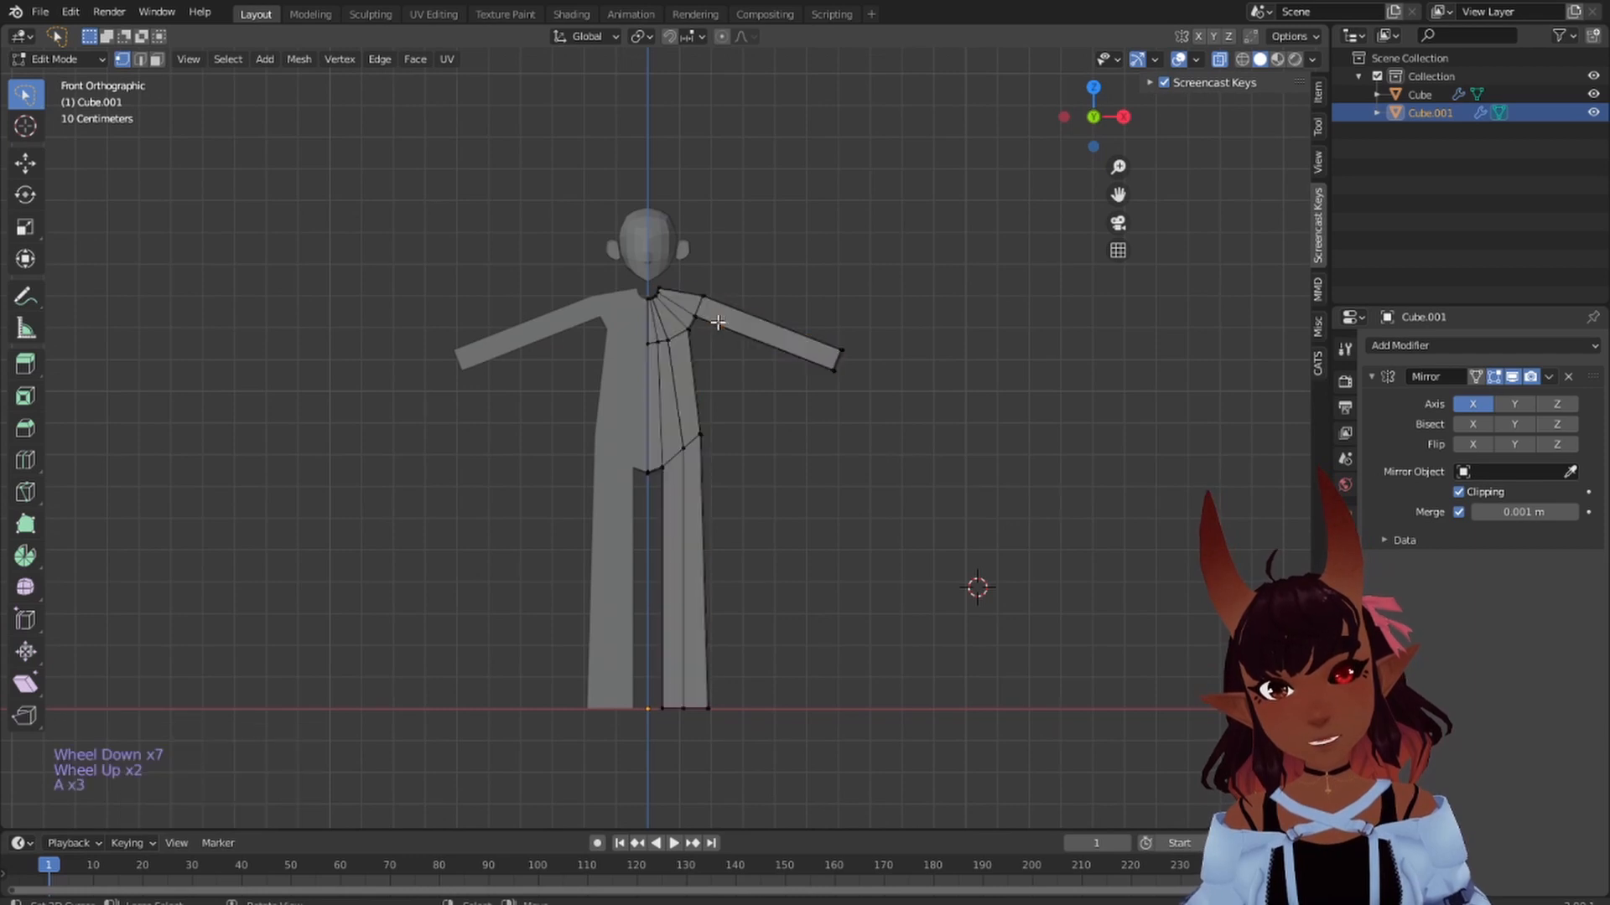
- Select the underarm vertices where the arm meets the torso and edge-slide them down toward the side by a factor of about -0.363
{"action": "scroll", "coordinate": [746, 349], "scroll_direction": "up", "scroll_amount": 5}
{"action": "middle_click_drag", "start_coordinate": [781, 248], "coordinate": [748, 407], "text": "shift"}
{"action": "scroll", "coordinate": [749, 408], "scroll_direction": "up", "scroll_amount": 3}
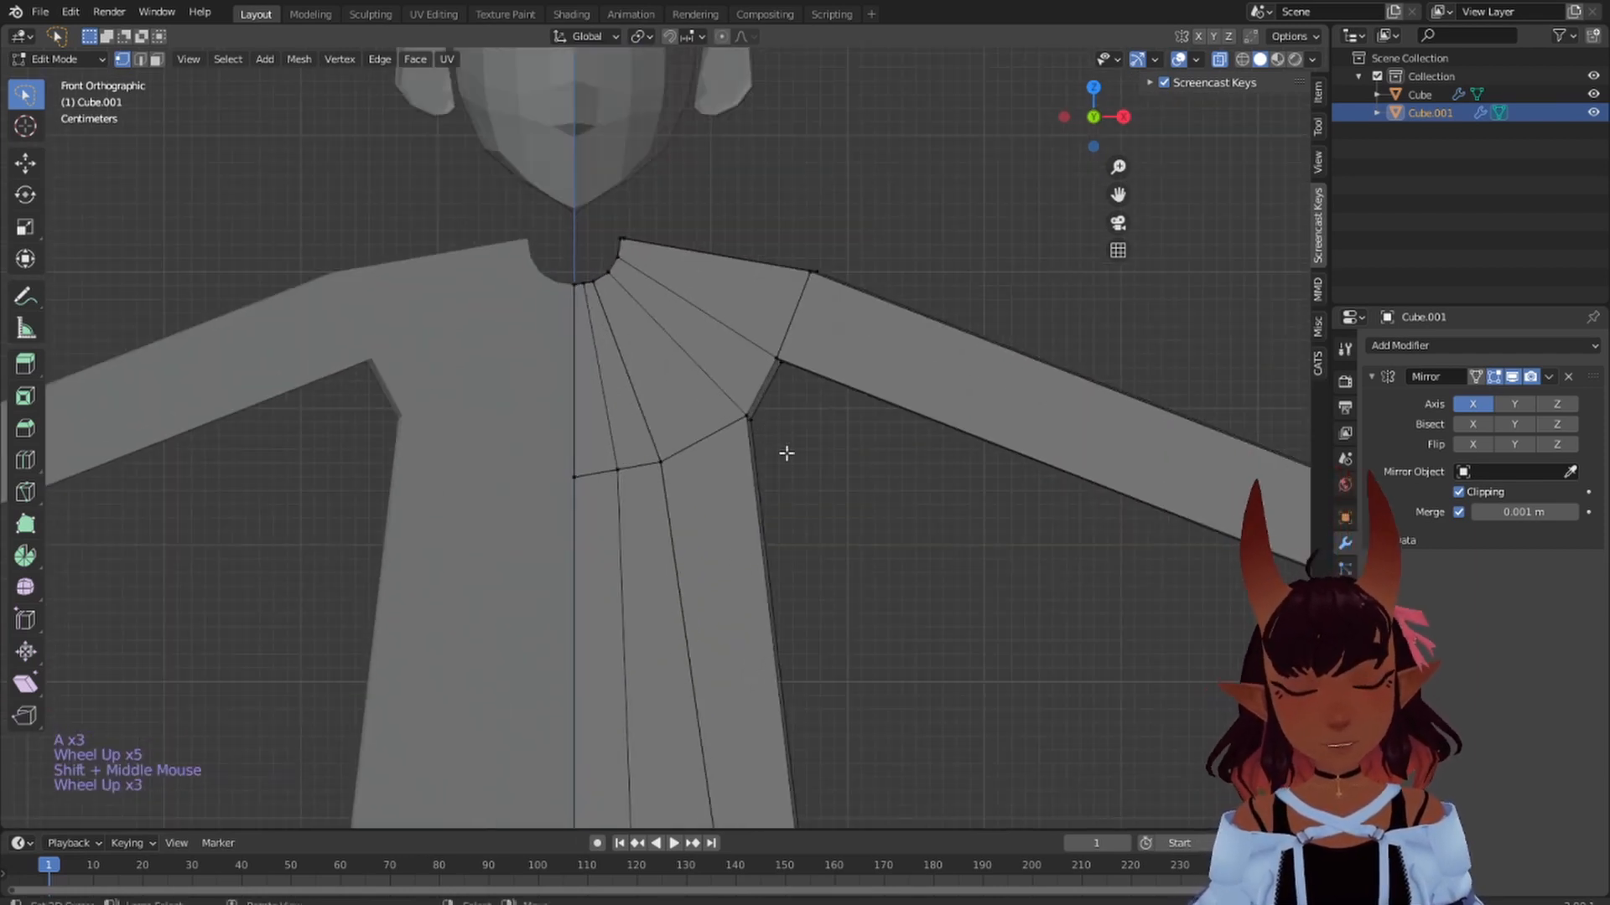
{"action": "scroll", "coordinate": [786, 418], "scroll_direction": "down", "scroll_amount": 3}
{"action": "scroll", "coordinate": [778, 432], "scroll_direction": "up", "scroll_amount": 5}
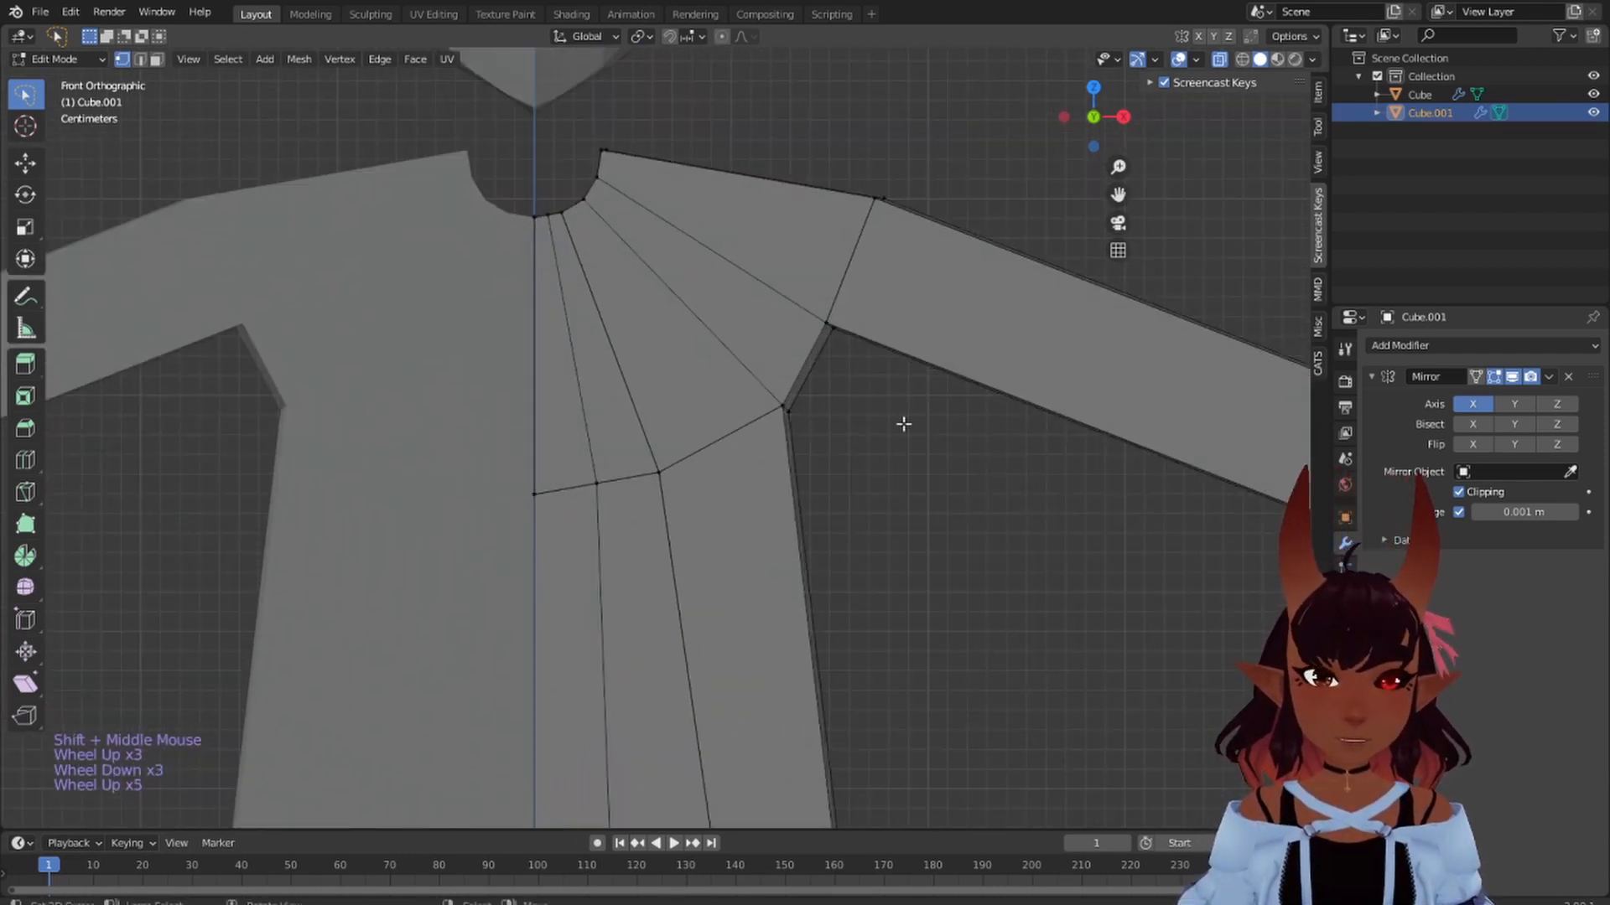
{"action": "mouse_move", "coordinate": [902, 423]}
{"action": "left_mouse_down"}
{"action": "mouse_move", "coordinate": [834, 272]}
{"action": "mouse_move", "coordinate": [889, 419]}
{"action": "left_mouse_up"}
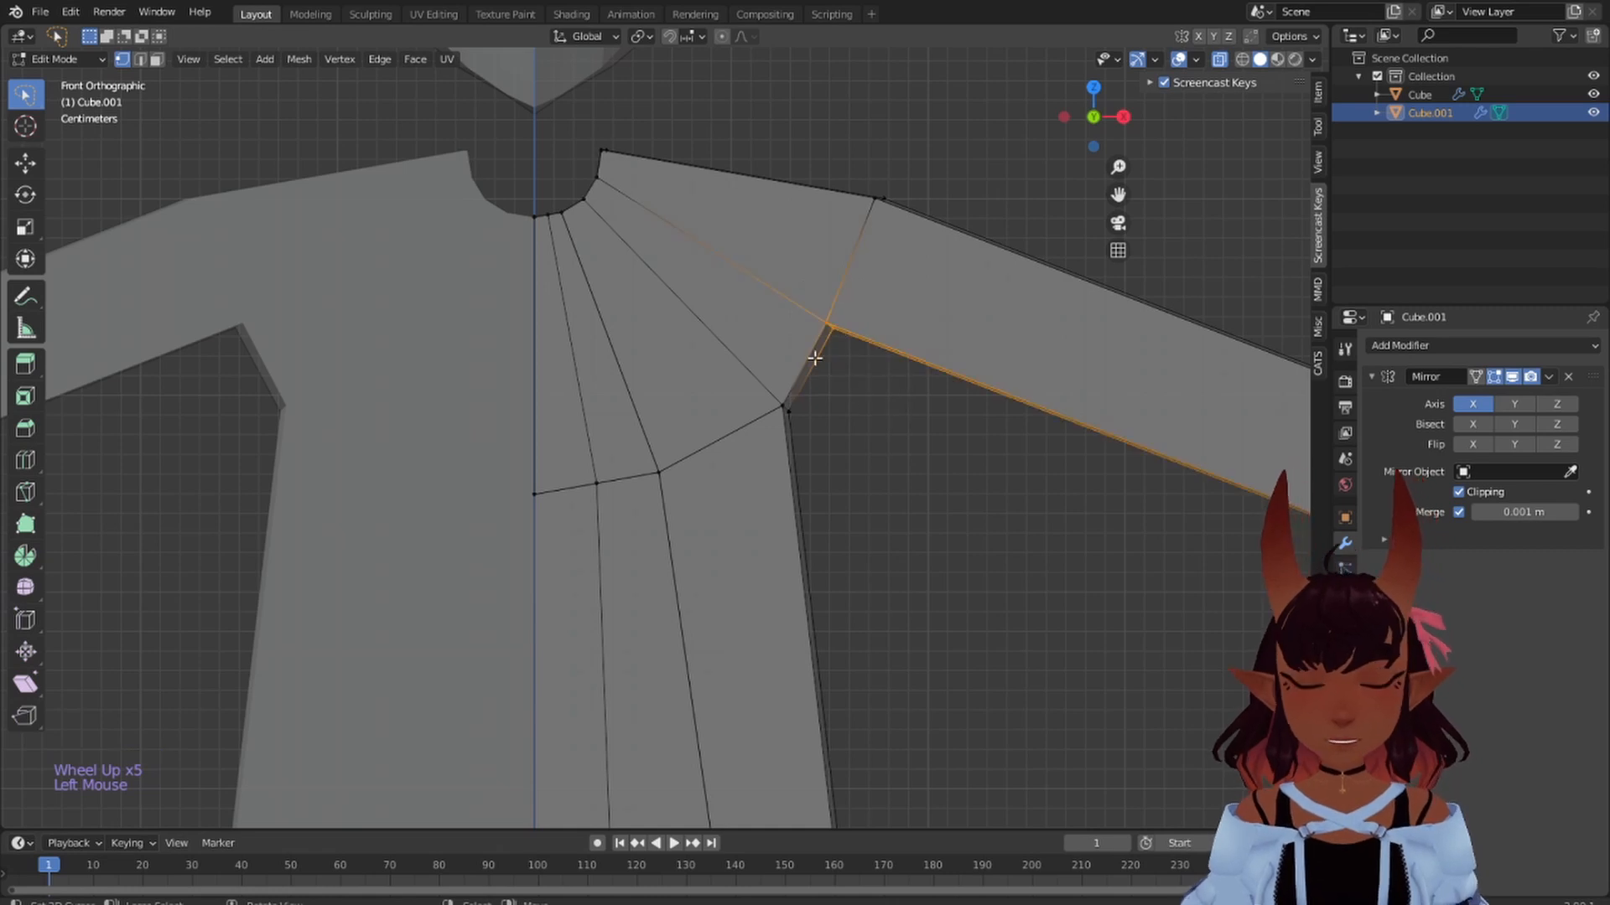
{"action": "key", "text": "g"}
{"action": "key", "text": "g"}
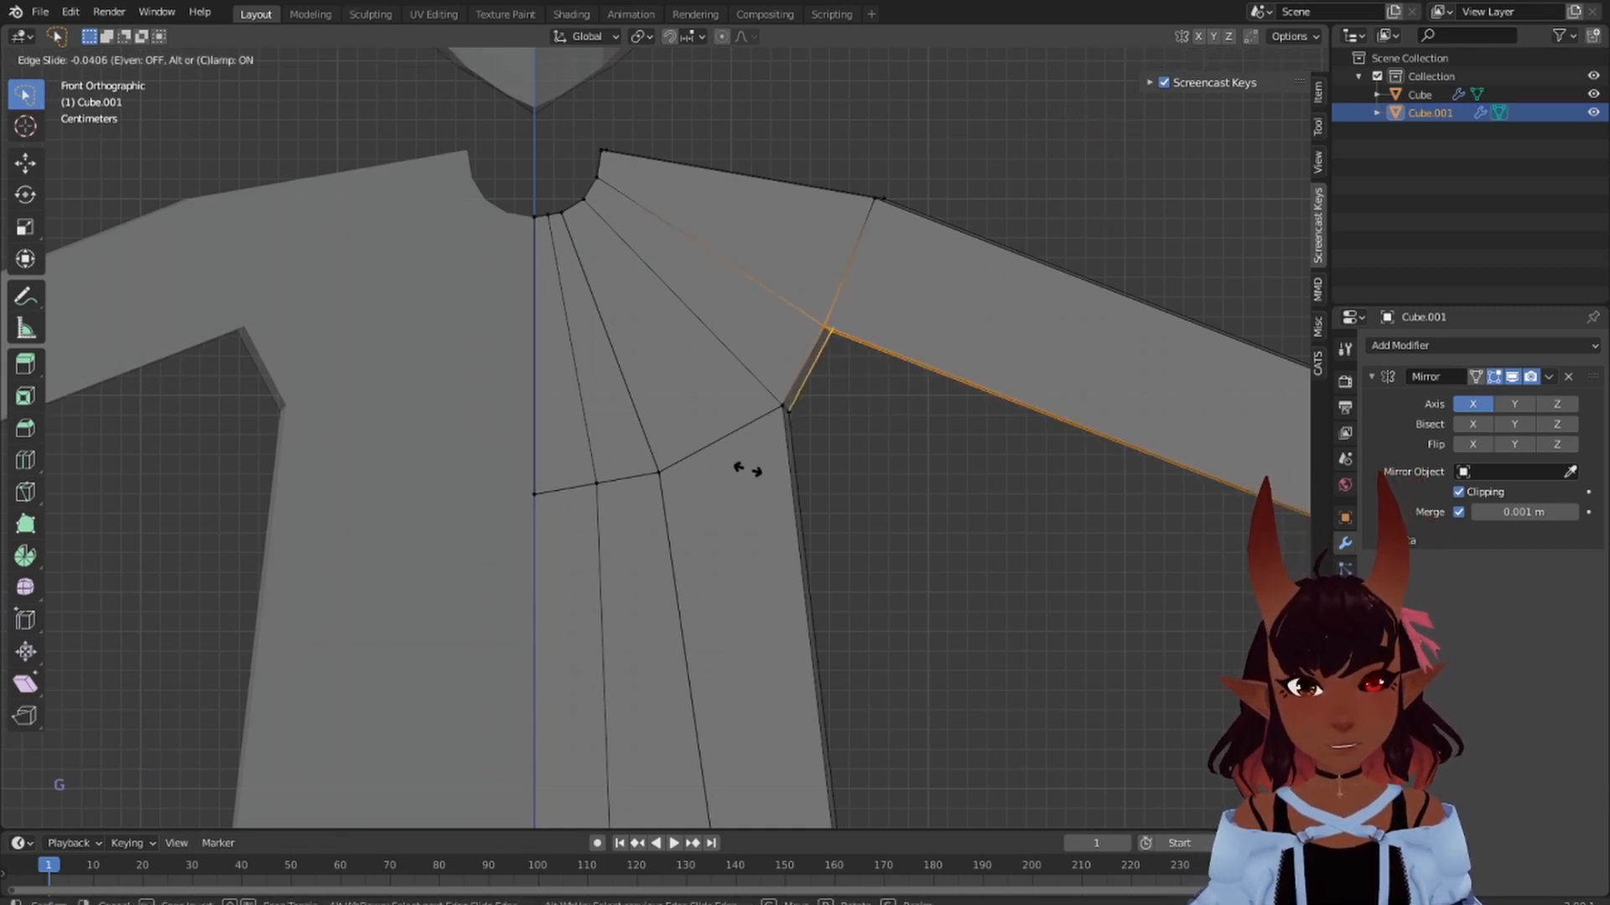
{"action": "left_click", "coordinate": [511, 753]}
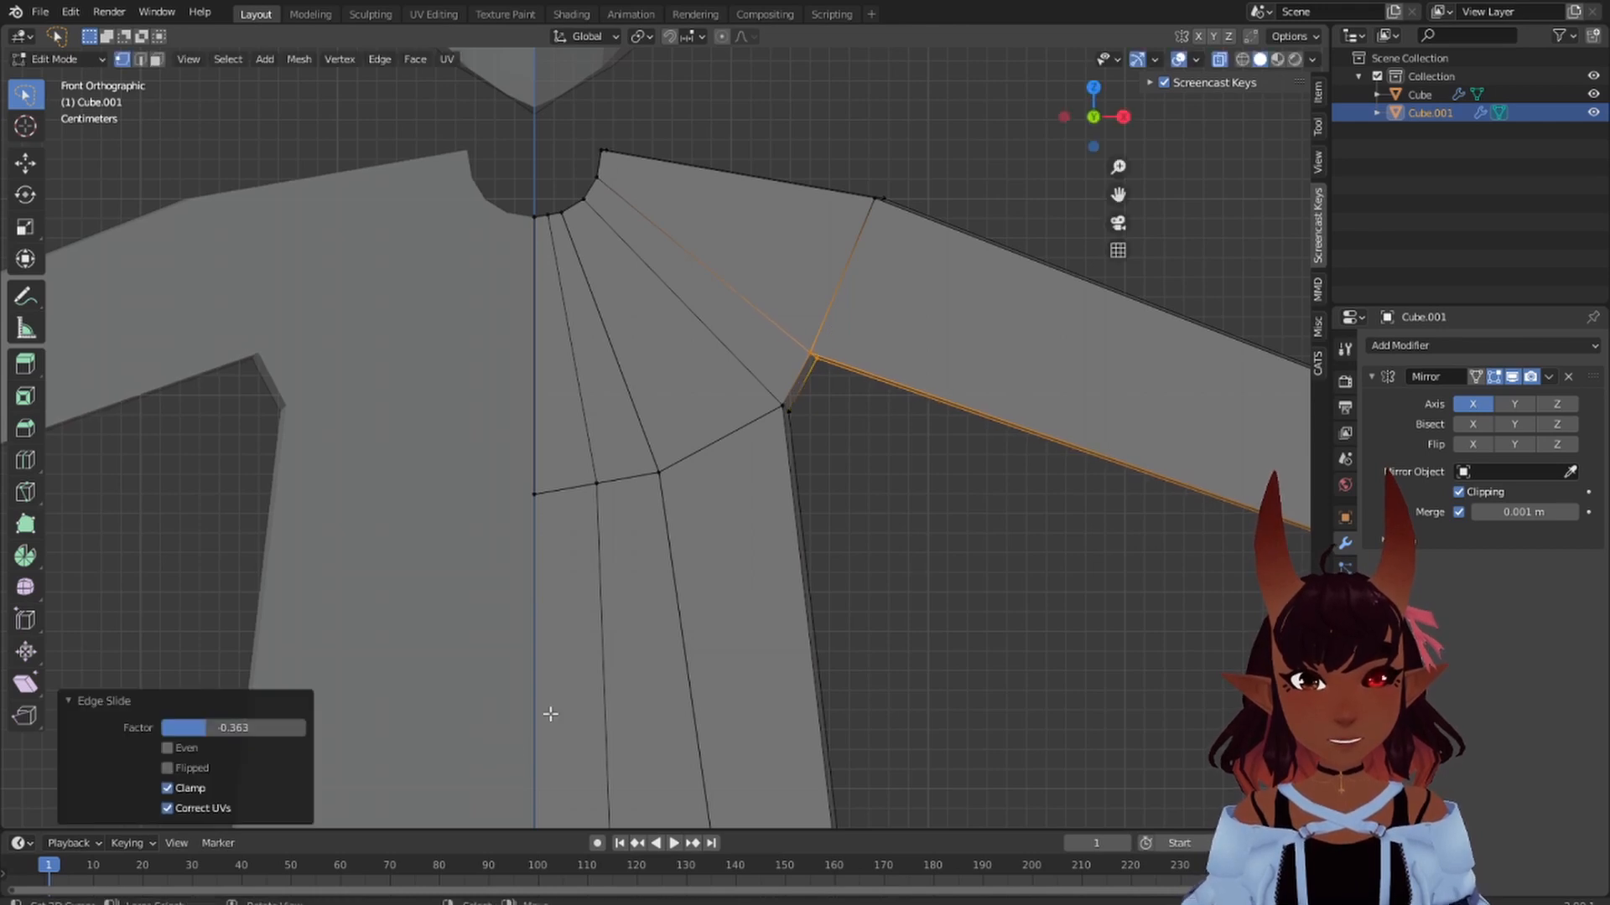
- Select the vertices at the arm's end, move them about 0.119 m down along Z and rotate them about 11°
{"action": "scroll", "coordinate": [550, 712], "scroll_direction": "down", "scroll_amount": 6}
{"action": "middle_click_drag", "start_coordinate": [822, 578], "coordinate": [749, 415], "text": "shift"}
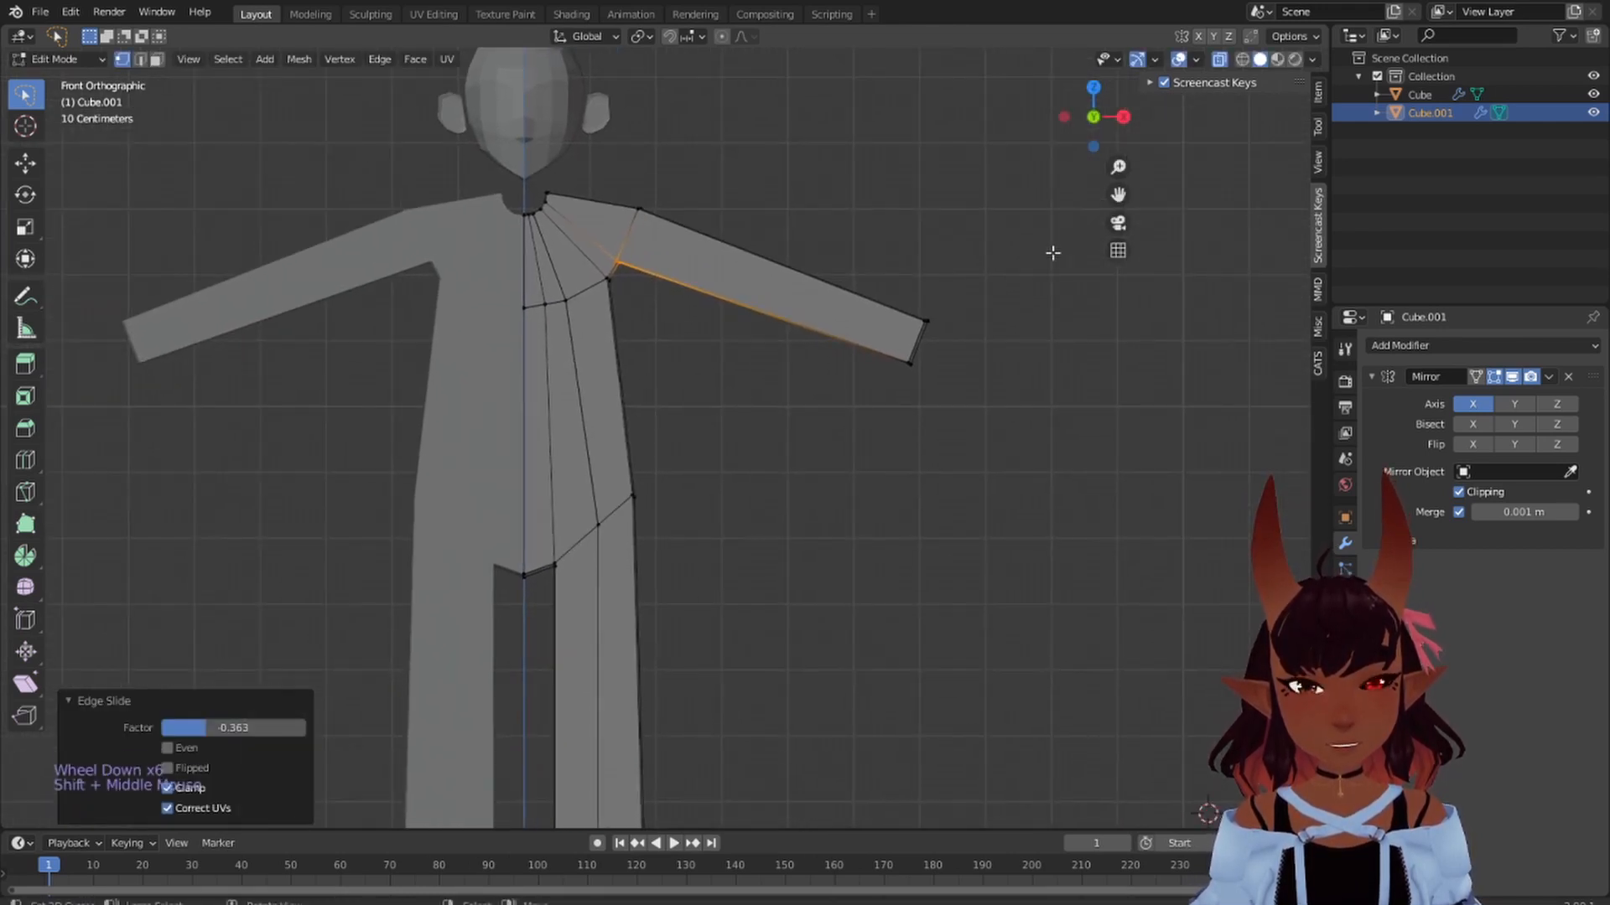
{"action": "left_click_drag", "start_coordinate": [1042, 245], "coordinate": [839, 403]}
{"action": "key", "text": "g"}
{"action": "key", "text": "z"}
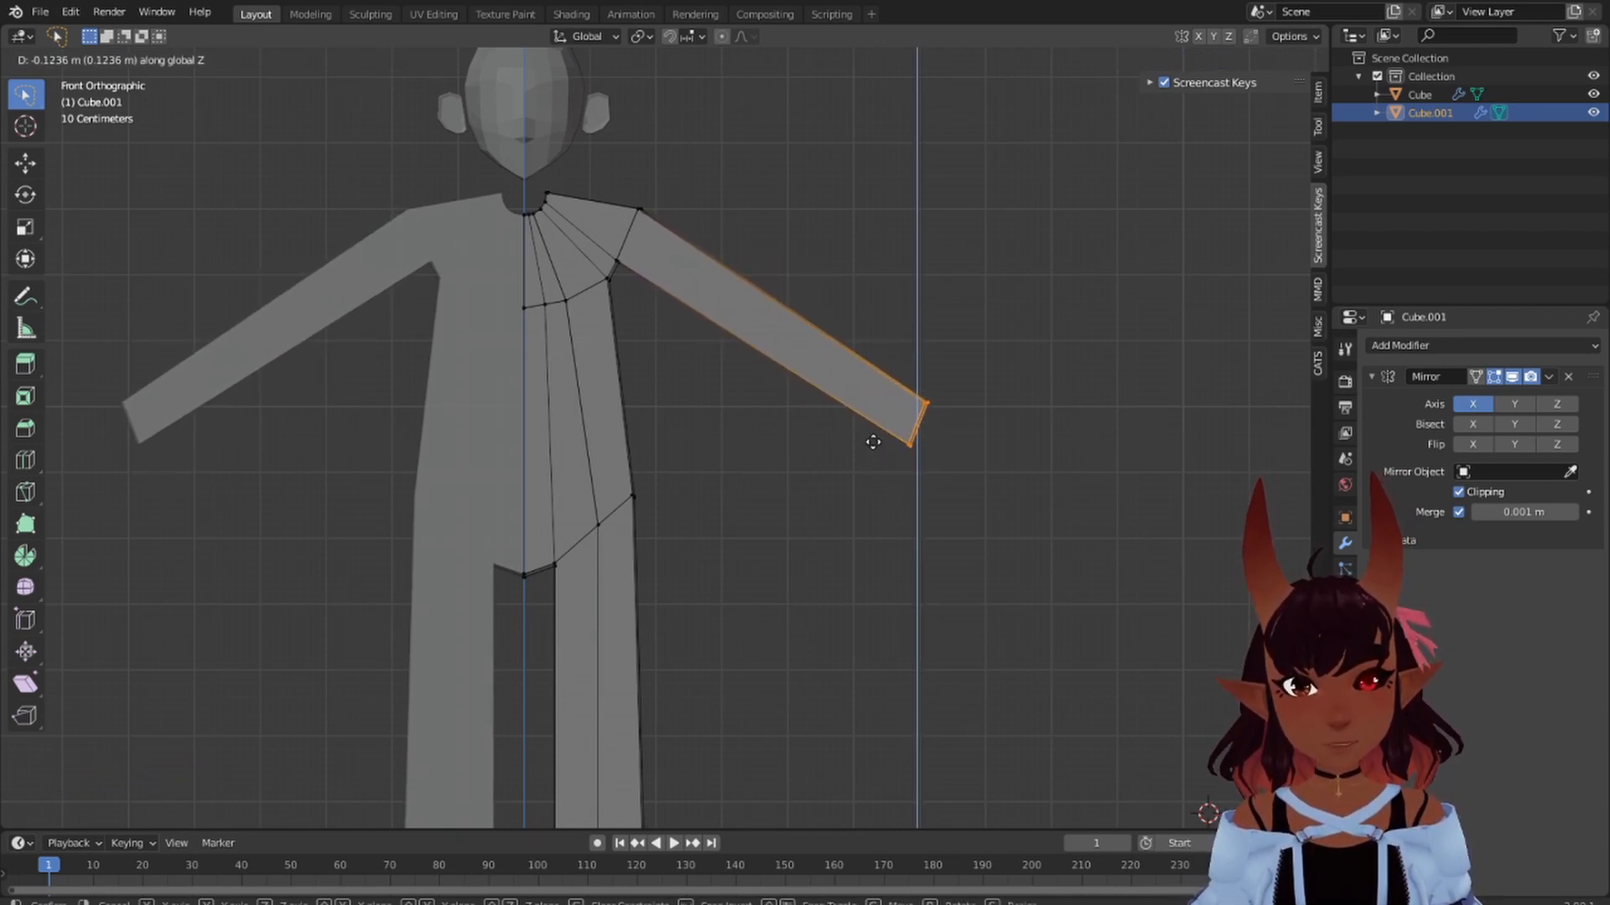
{"action": "left_click", "coordinate": [873, 442]}
{"action": "key", "text": "r"}
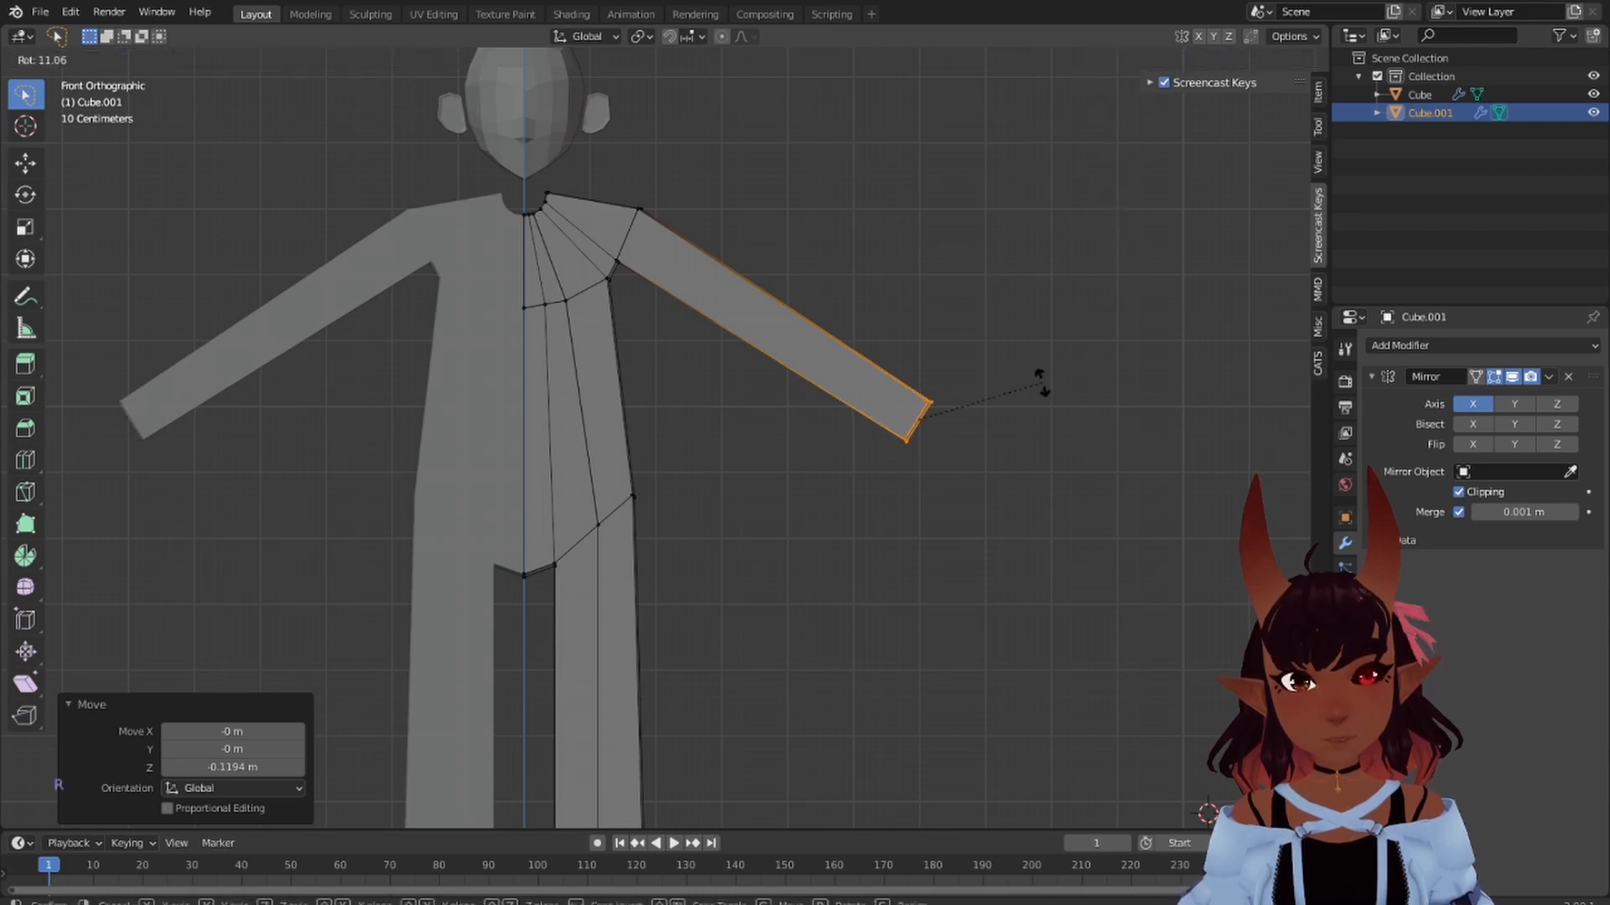
{"action": "left_click", "coordinate": [1042, 378]}
- Try sliding the front shoulder vertex down the shoulder seam by a factor of about 0.267 with the arm's end still selected
{"action": "key", "text": "KP_1"}
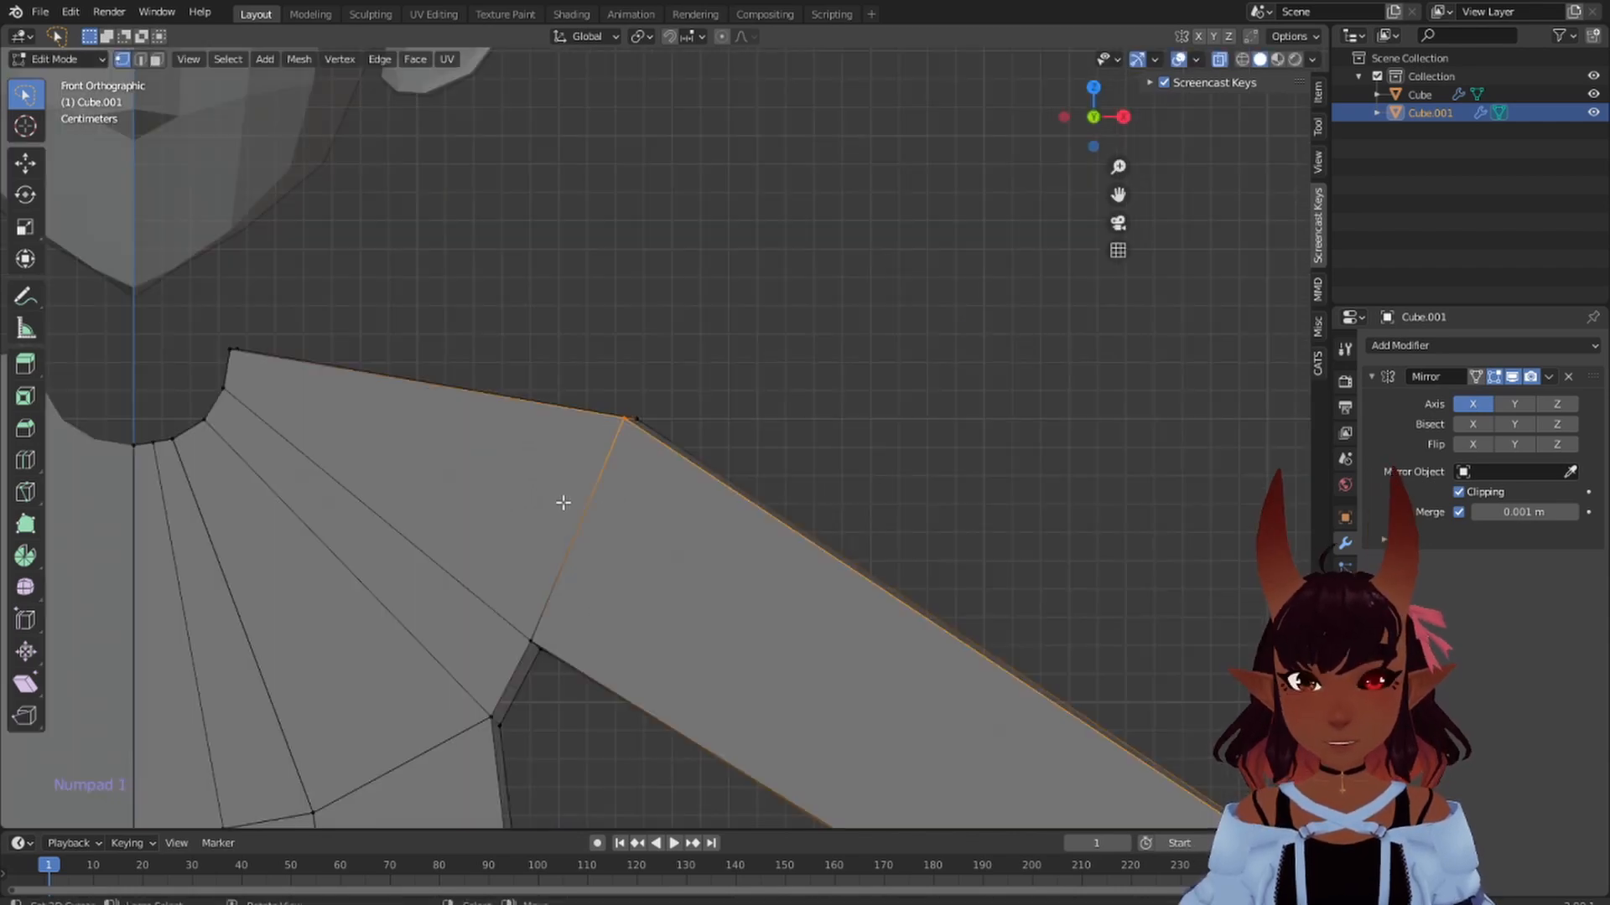
{"action": "scroll", "coordinate": [617, 472], "scroll_direction": "down", "scroll_amount": 4}
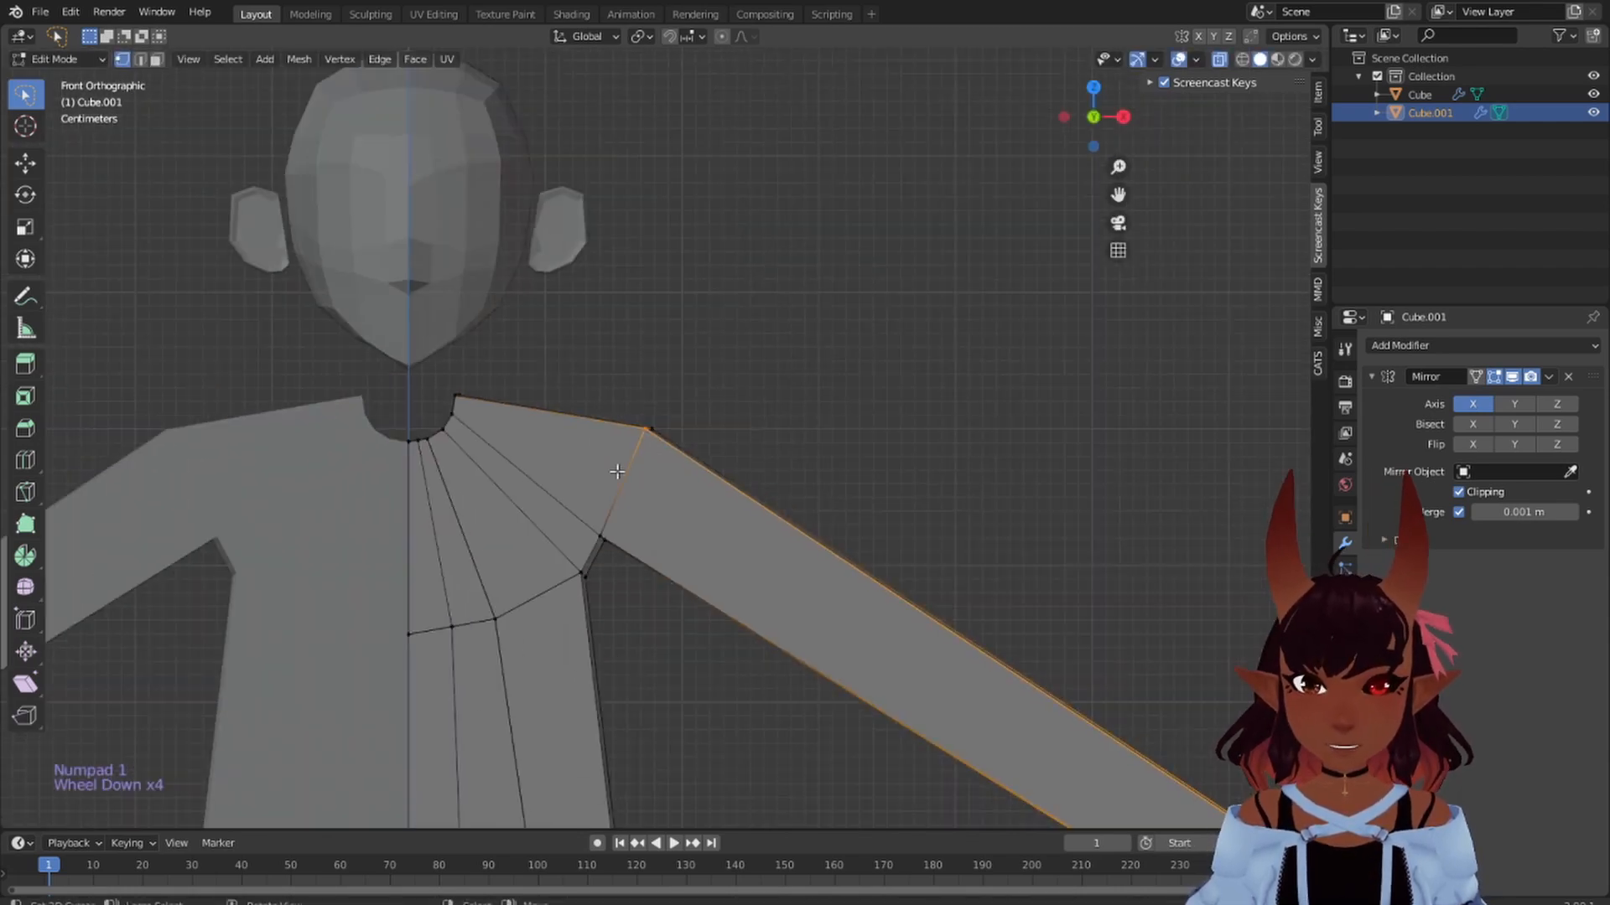
{"action": "middle_click_drag", "start_coordinate": [813, 449], "coordinate": [841, 467]}
{"action": "key", "text": "KP_1"}
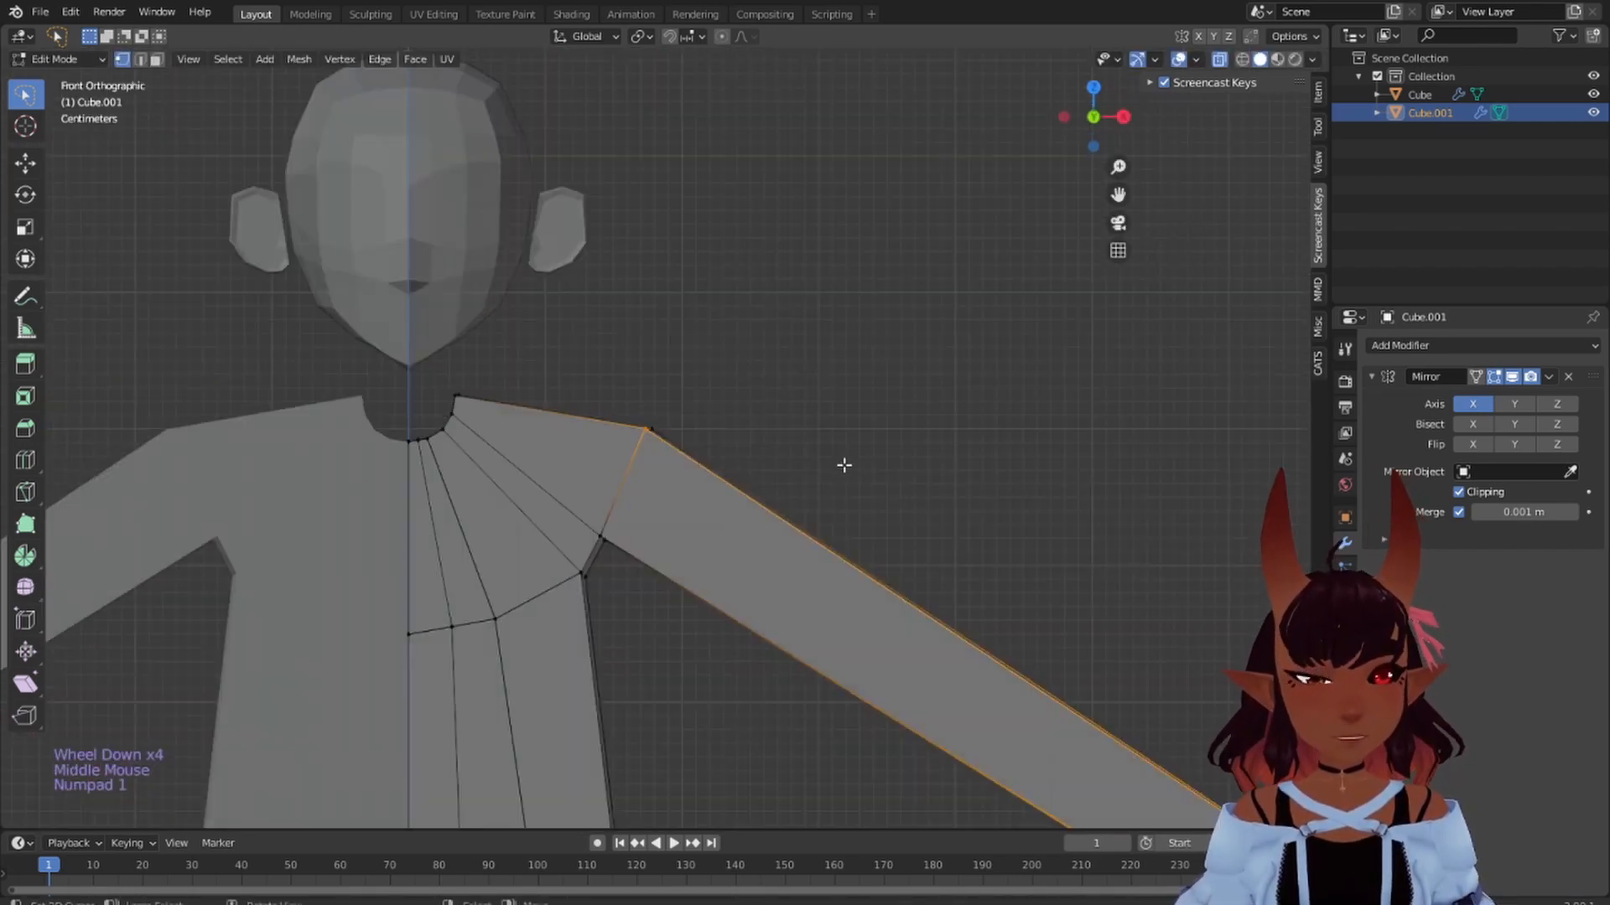
{"action": "scroll", "coordinate": [662, 431], "scroll_direction": "up", "scroll_amount": 1}
{"action": "key", "text": "g"}
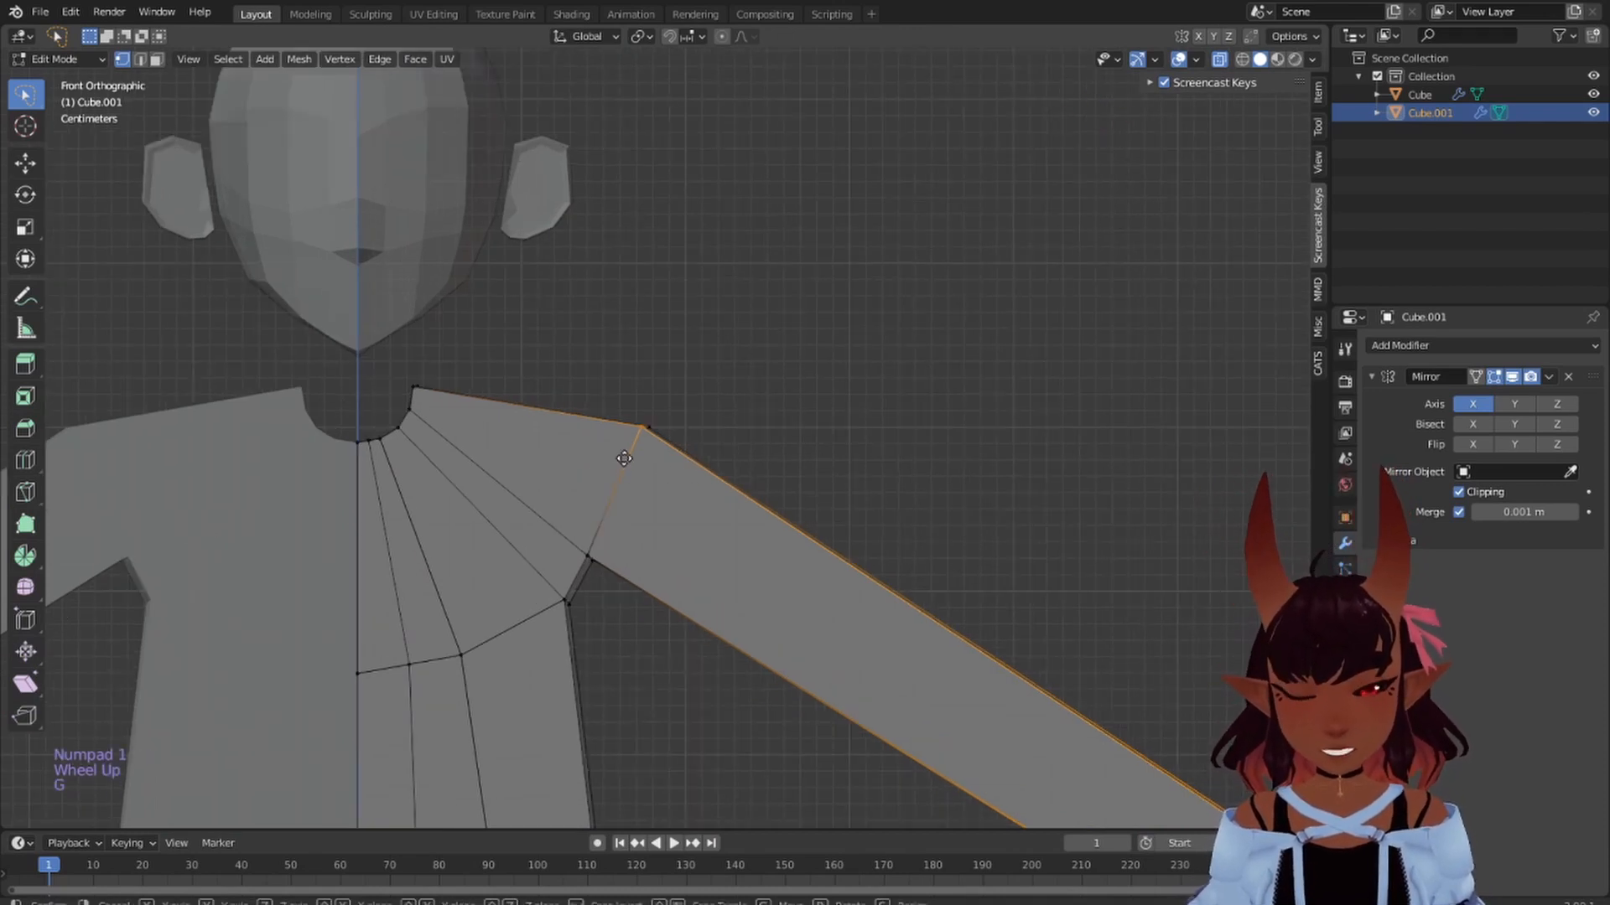
{"action": "left_click", "coordinate": [610, 507]}
{"action": "key", "text": "g"}
{"action": "key", "text": "g"}
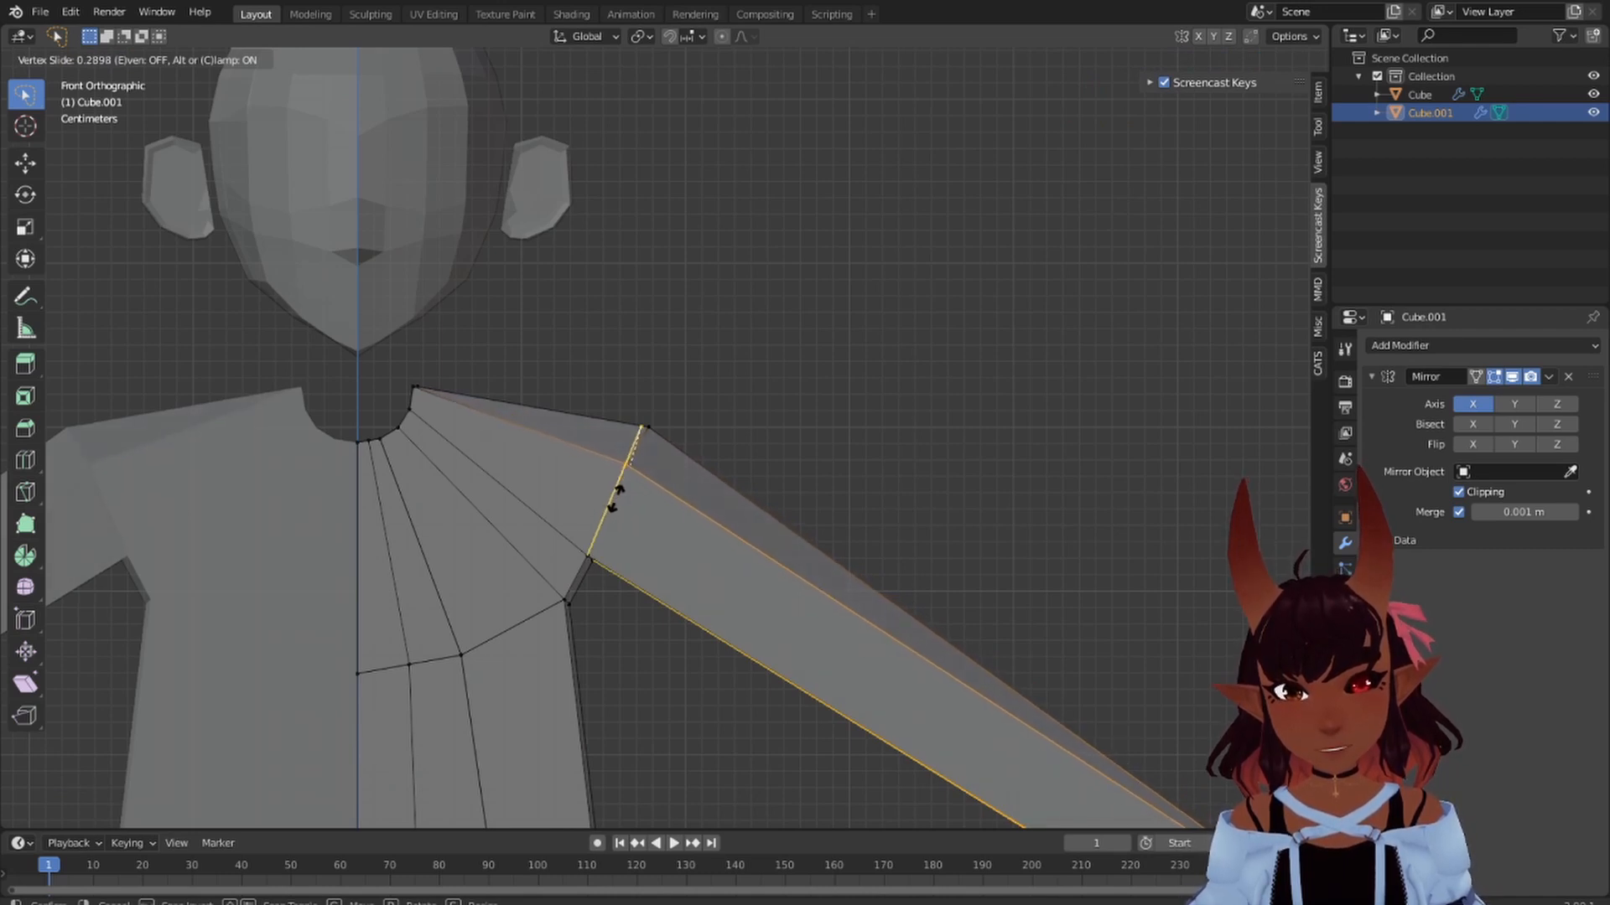
{"action": "left_click", "coordinate": [617, 497]}
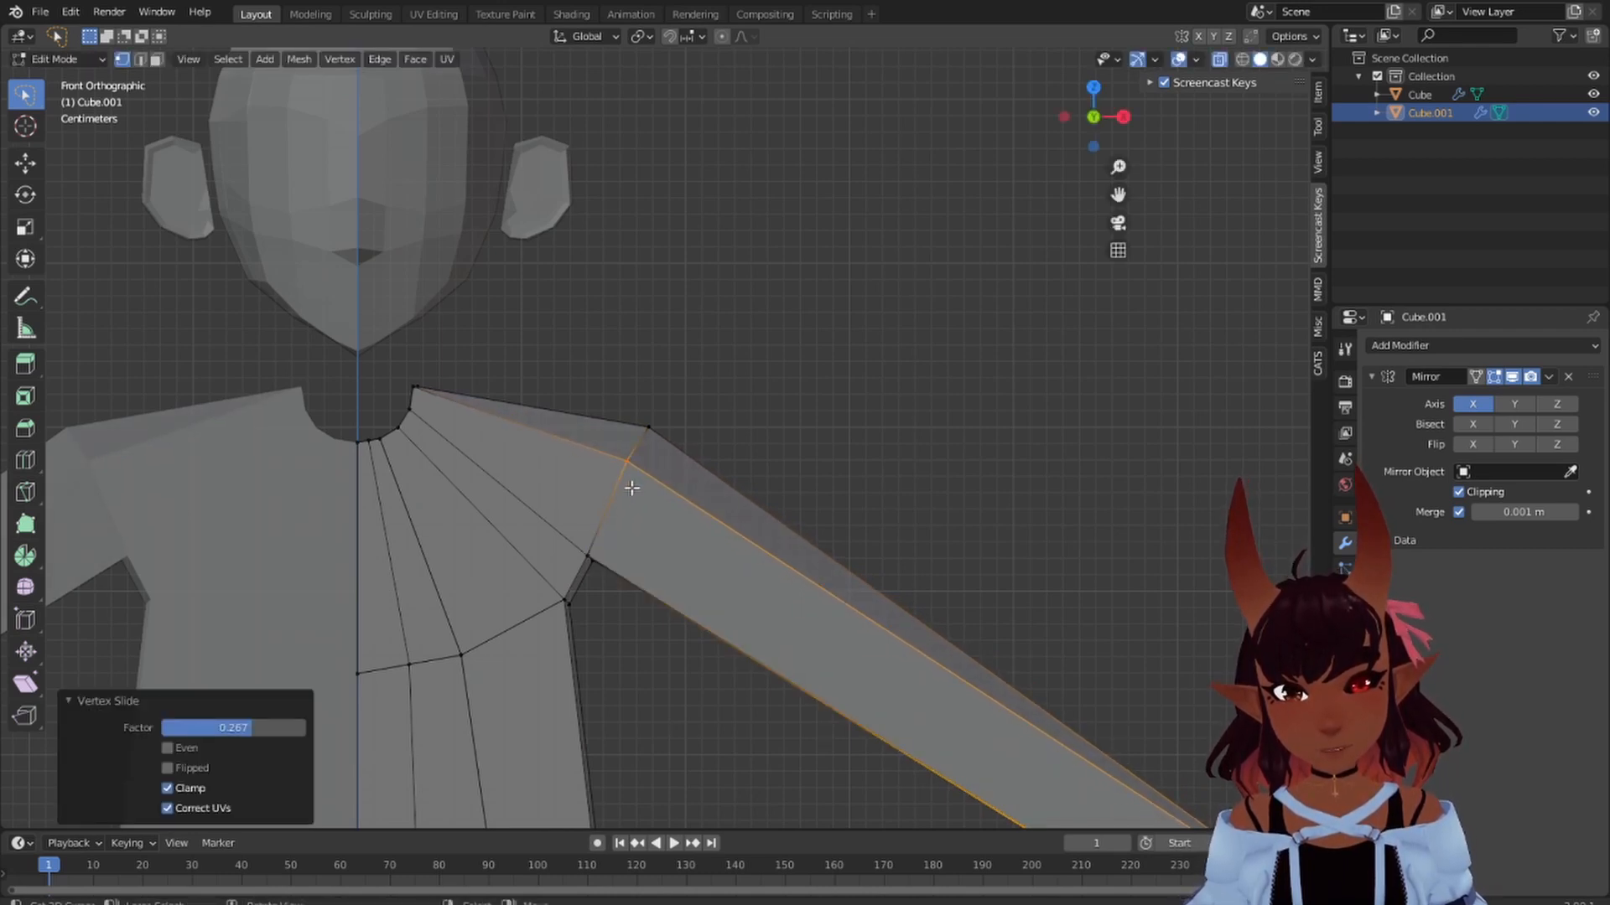
- Select the other top shoulder vertex and try sliding it down the arm's upper edge by a factor of about 0.04
{"action": "right_click", "coordinate": [657, 425]}
{"action": "key", "text": "f"}
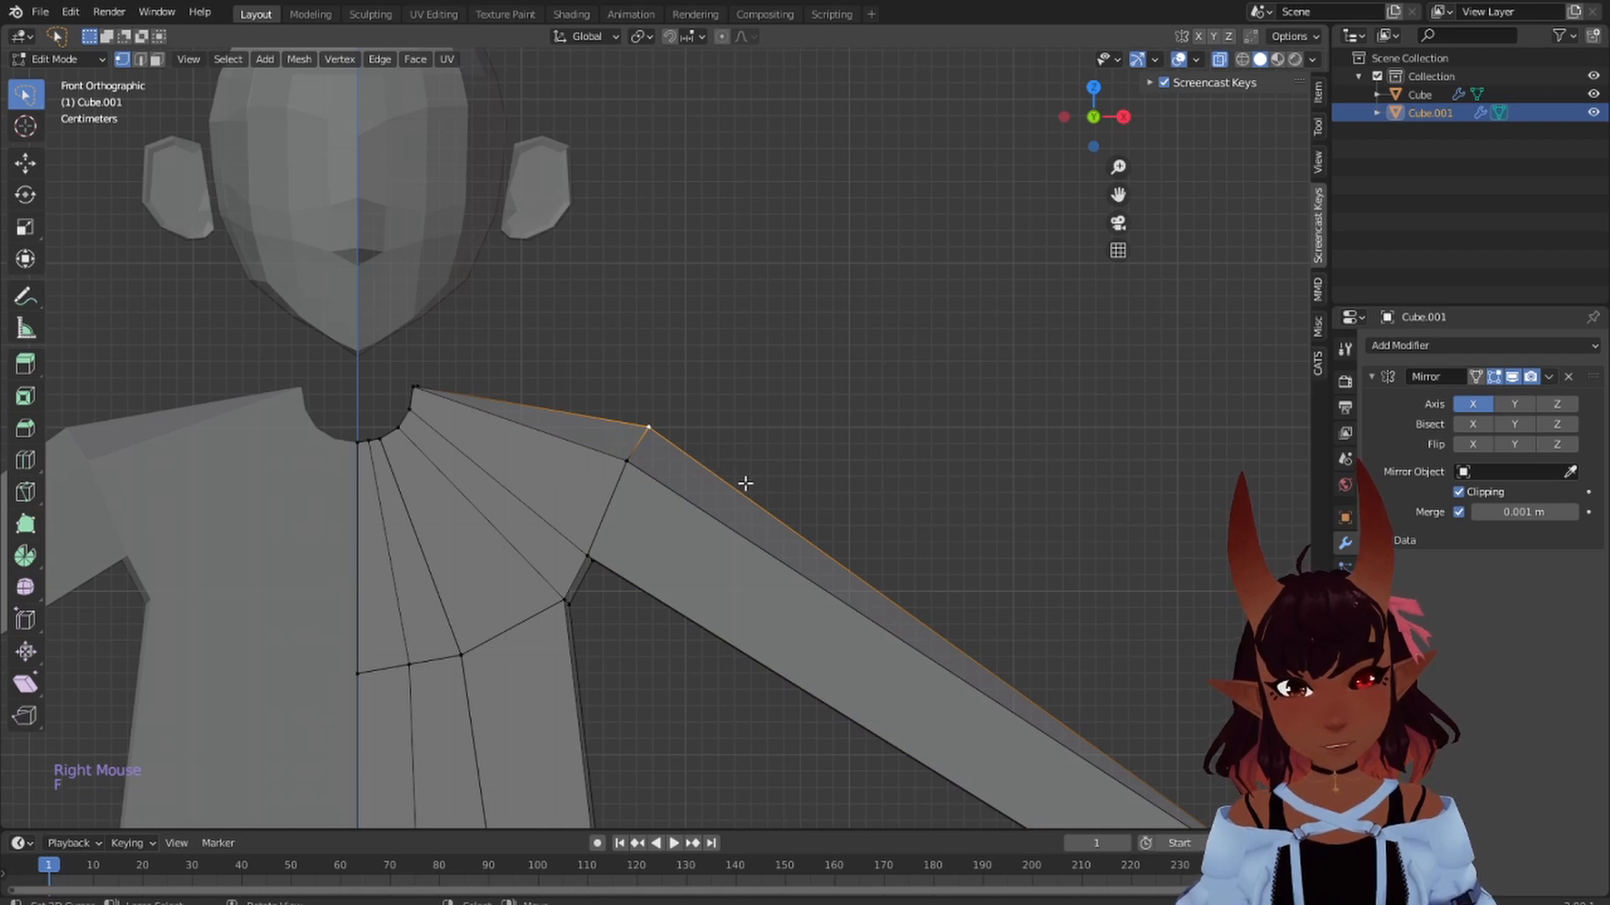
{"action": "key", "text": "g"}
{"action": "key", "text": "g"}
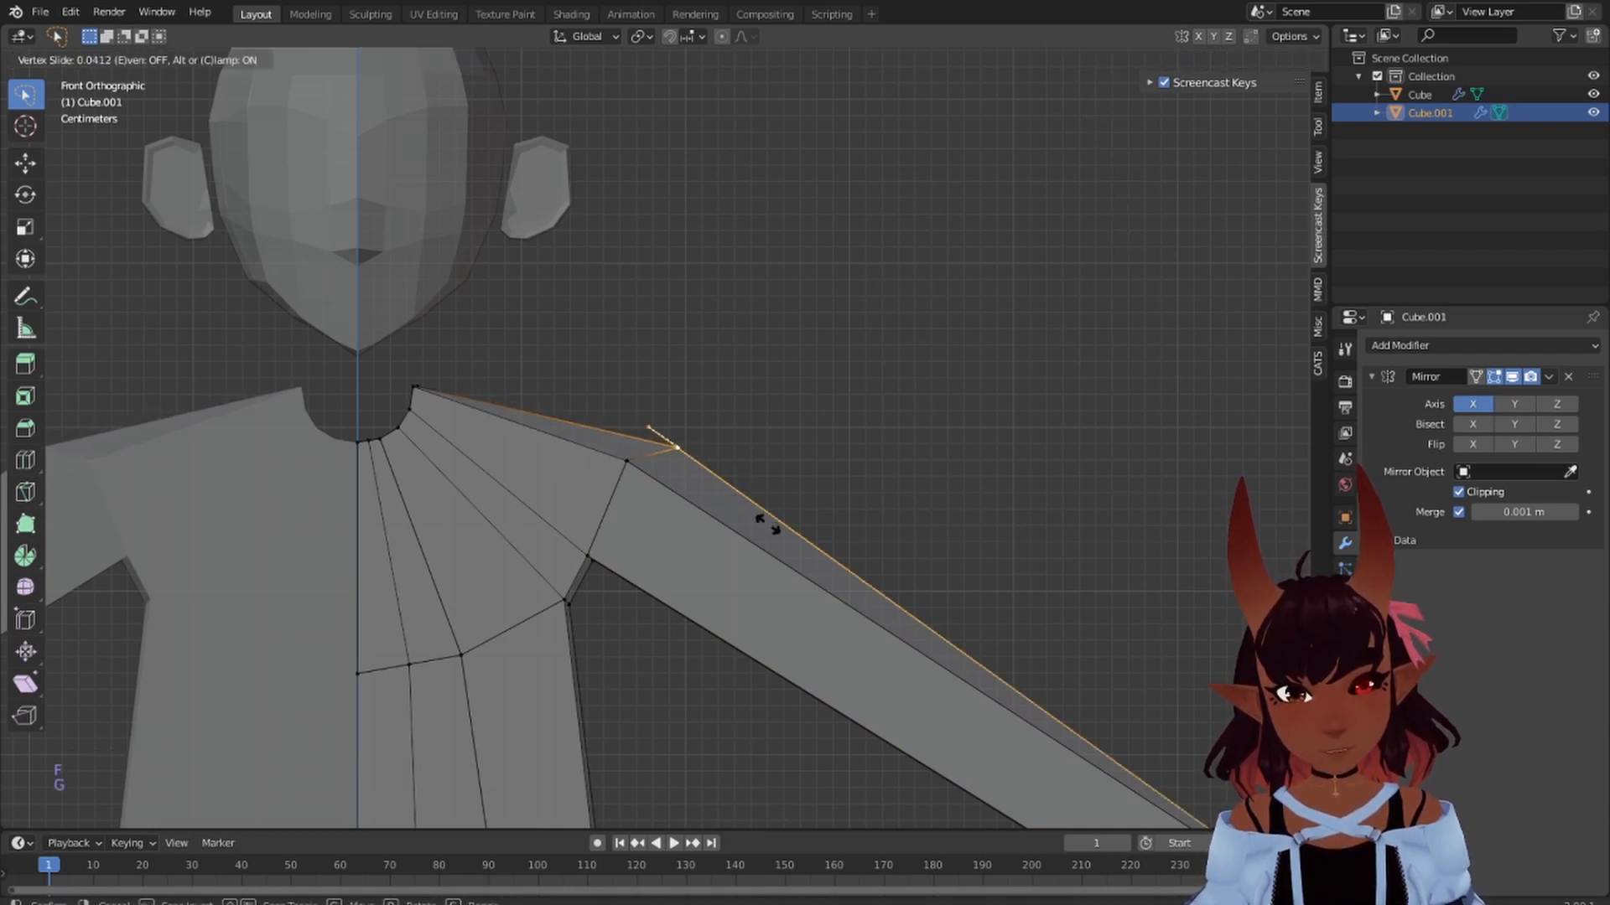
{"action": "left_click", "coordinate": [763, 517]}
- Select the vertex at the neck end of the shoulder line and try raising it about 0.008 m along Z
{"action": "right_click", "coordinate": [458, 382]}
{"action": "middle_click_drag", "start_coordinate": [459, 381], "coordinate": [616, 544]}
{"action": "key", "text": "KP_1"}
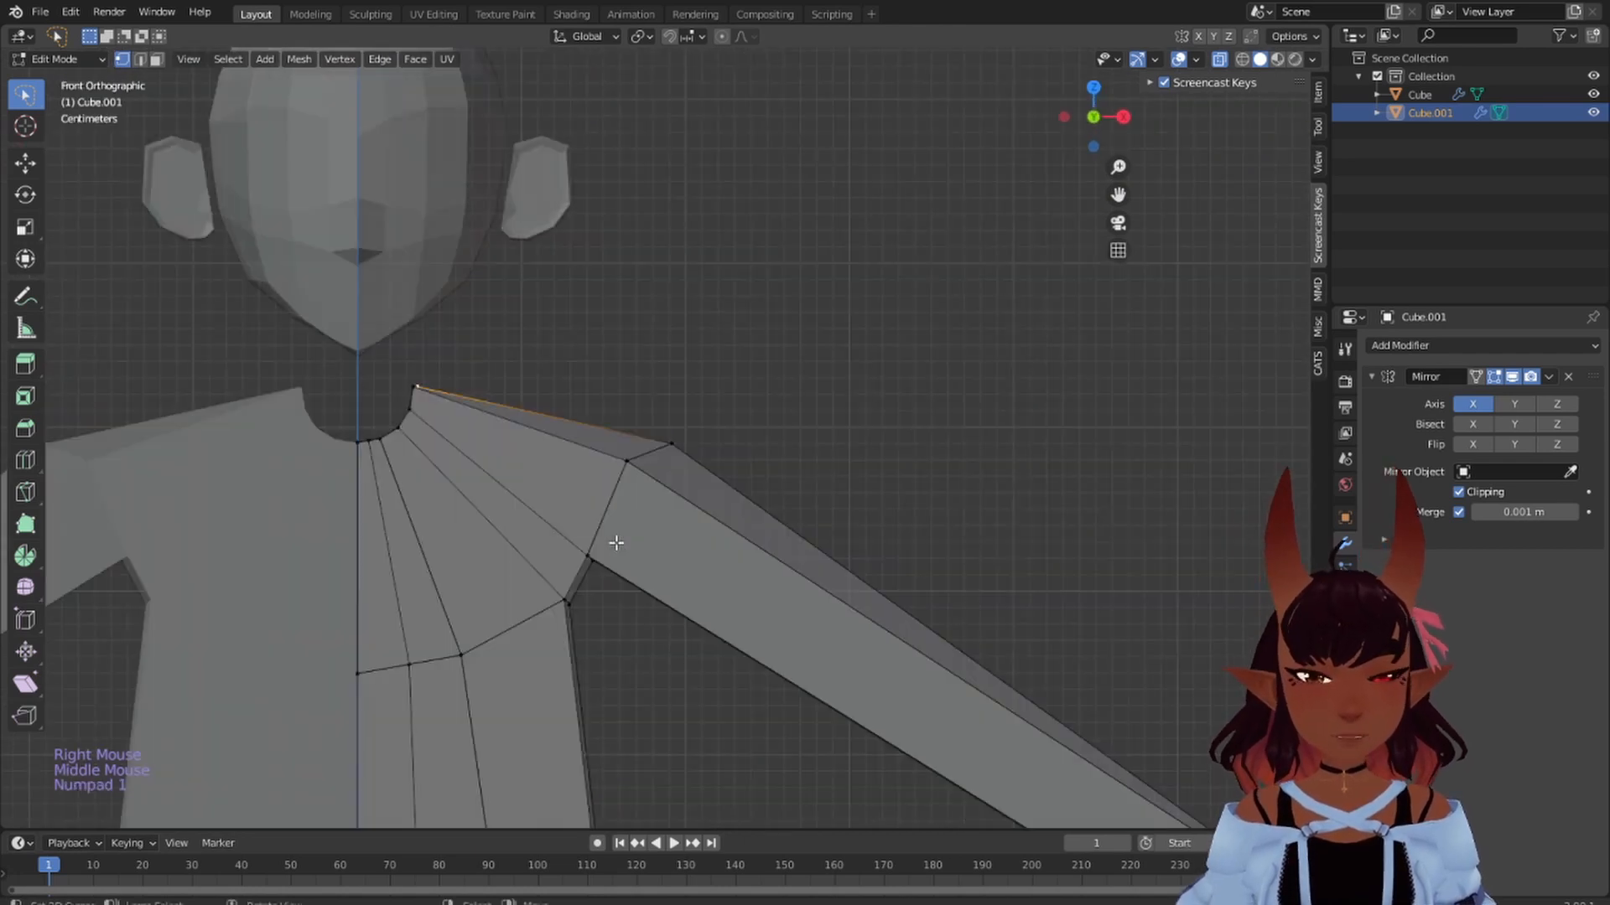
{"action": "key", "text": "g"}
{"action": "key", "text": "z"}
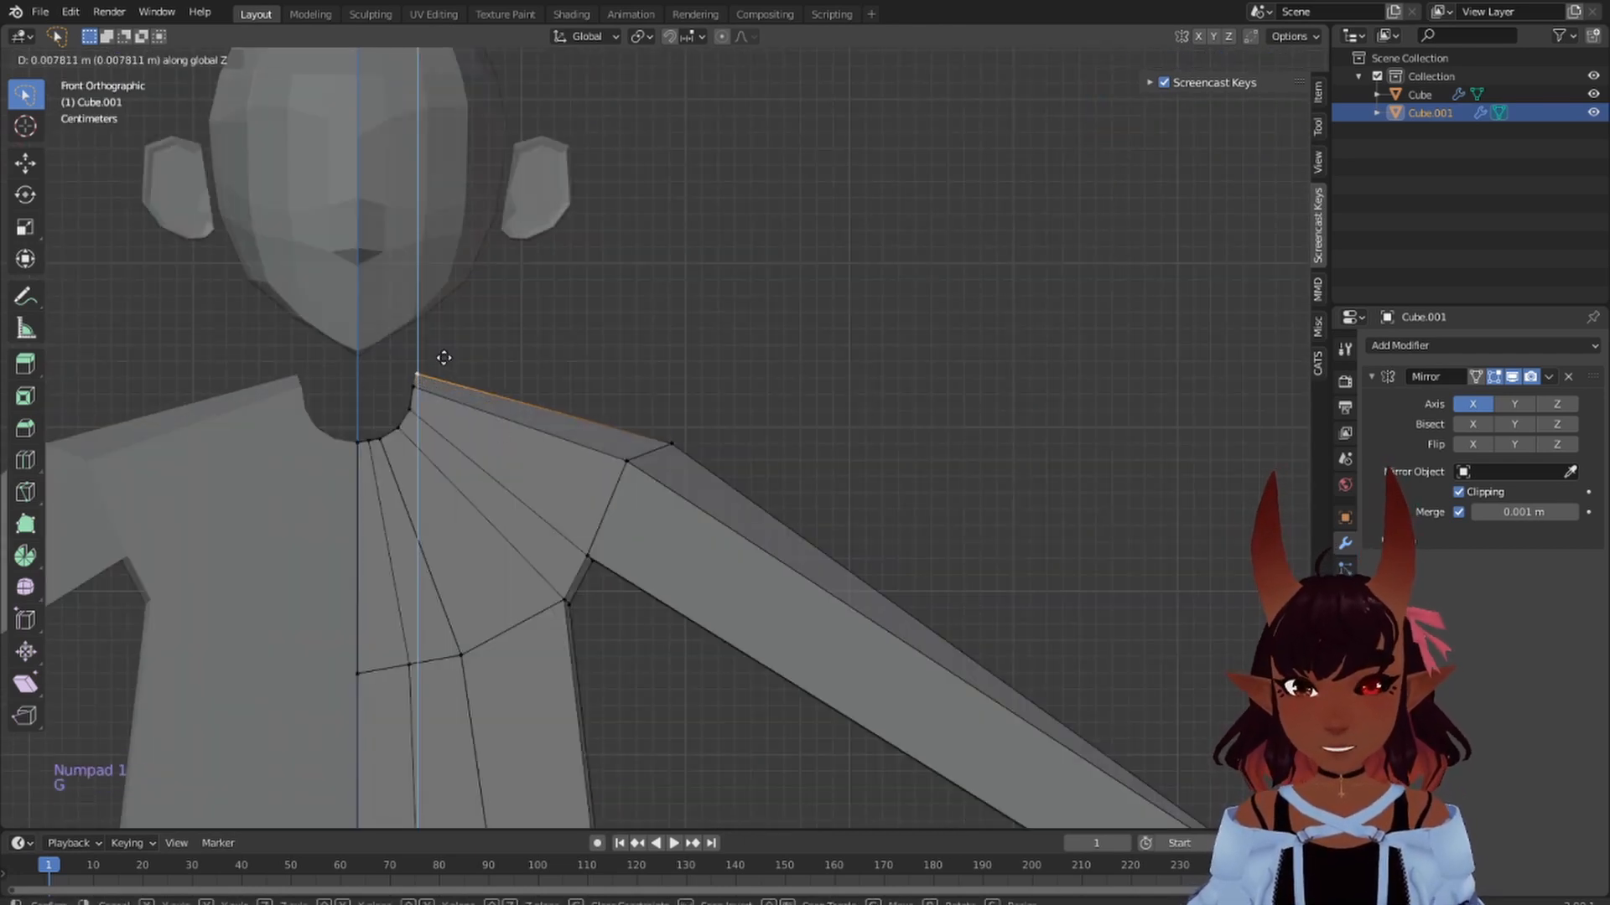
{"action": "left_click", "coordinate": [444, 357]}
{"action": "scroll", "coordinate": [445, 360], "scroll_direction": "down", "scroll_amount": 5}
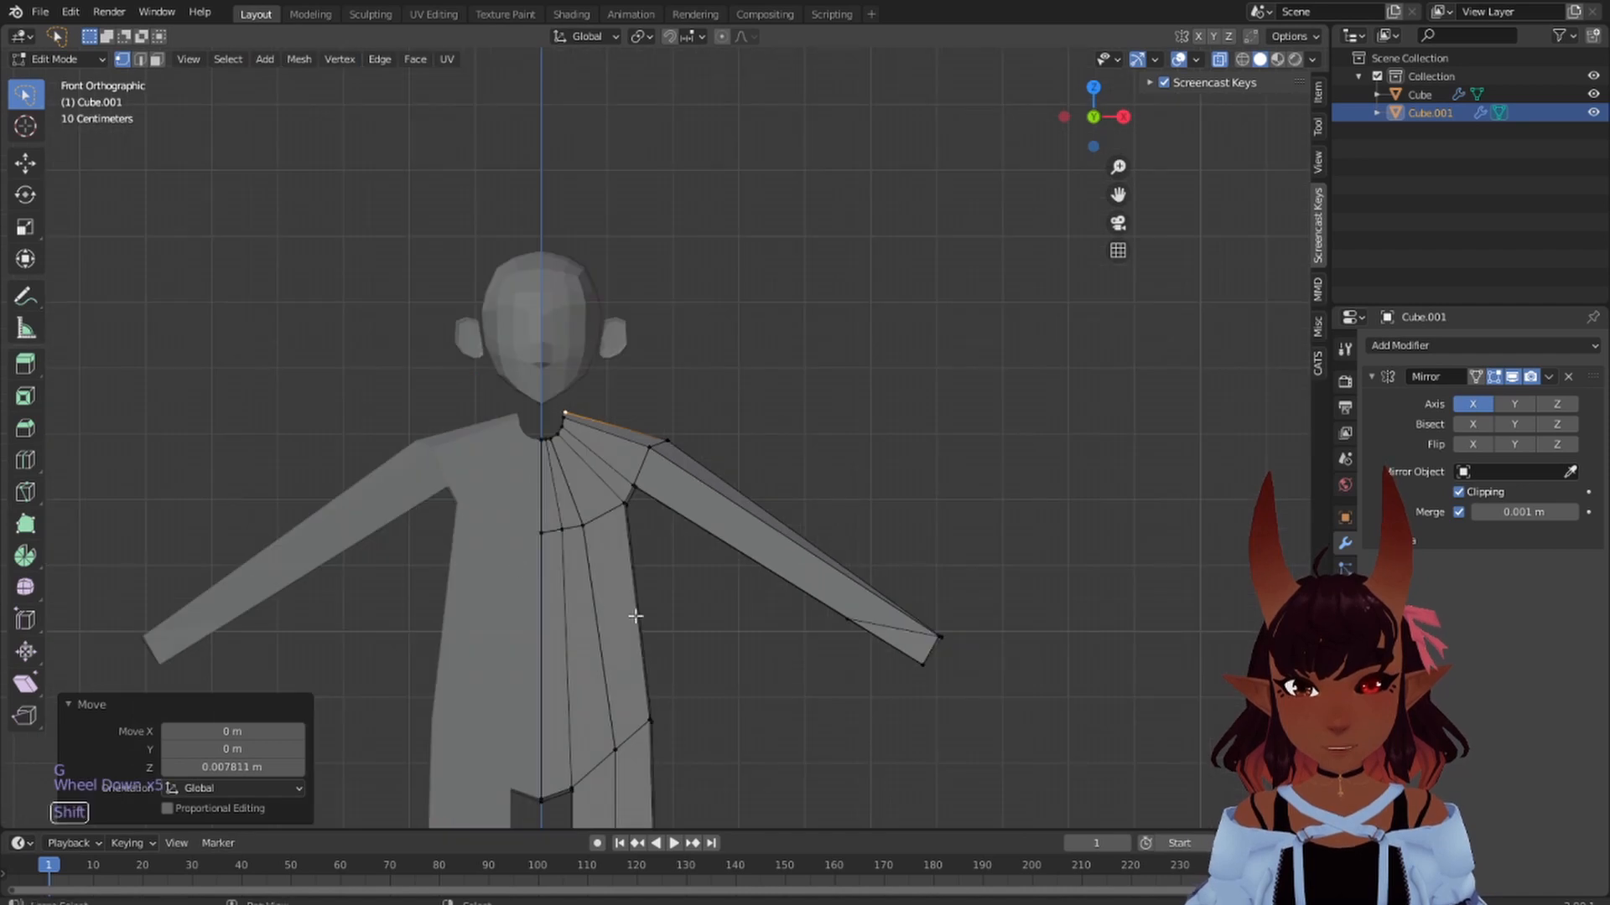
- Undo the recent neck and shoulder vertex edits back to the selection of the shoulder and the arm's end
{"action": "middle_click_drag", "start_coordinate": [632, 611], "coordinate": [564, 280], "text": "shift"}
{"action": "middle_click_drag", "start_coordinate": [838, 369], "coordinate": [809, 436]}
{"action": "key", "text": "ctrl+z"}
{"action": "key", "text": "ctrl+z"}
{"action": "key", "text": "ctrl+z"}
{"action": "key", "text": "ctrl+z"}
{"action": "key", "text": "ctrl+z"}
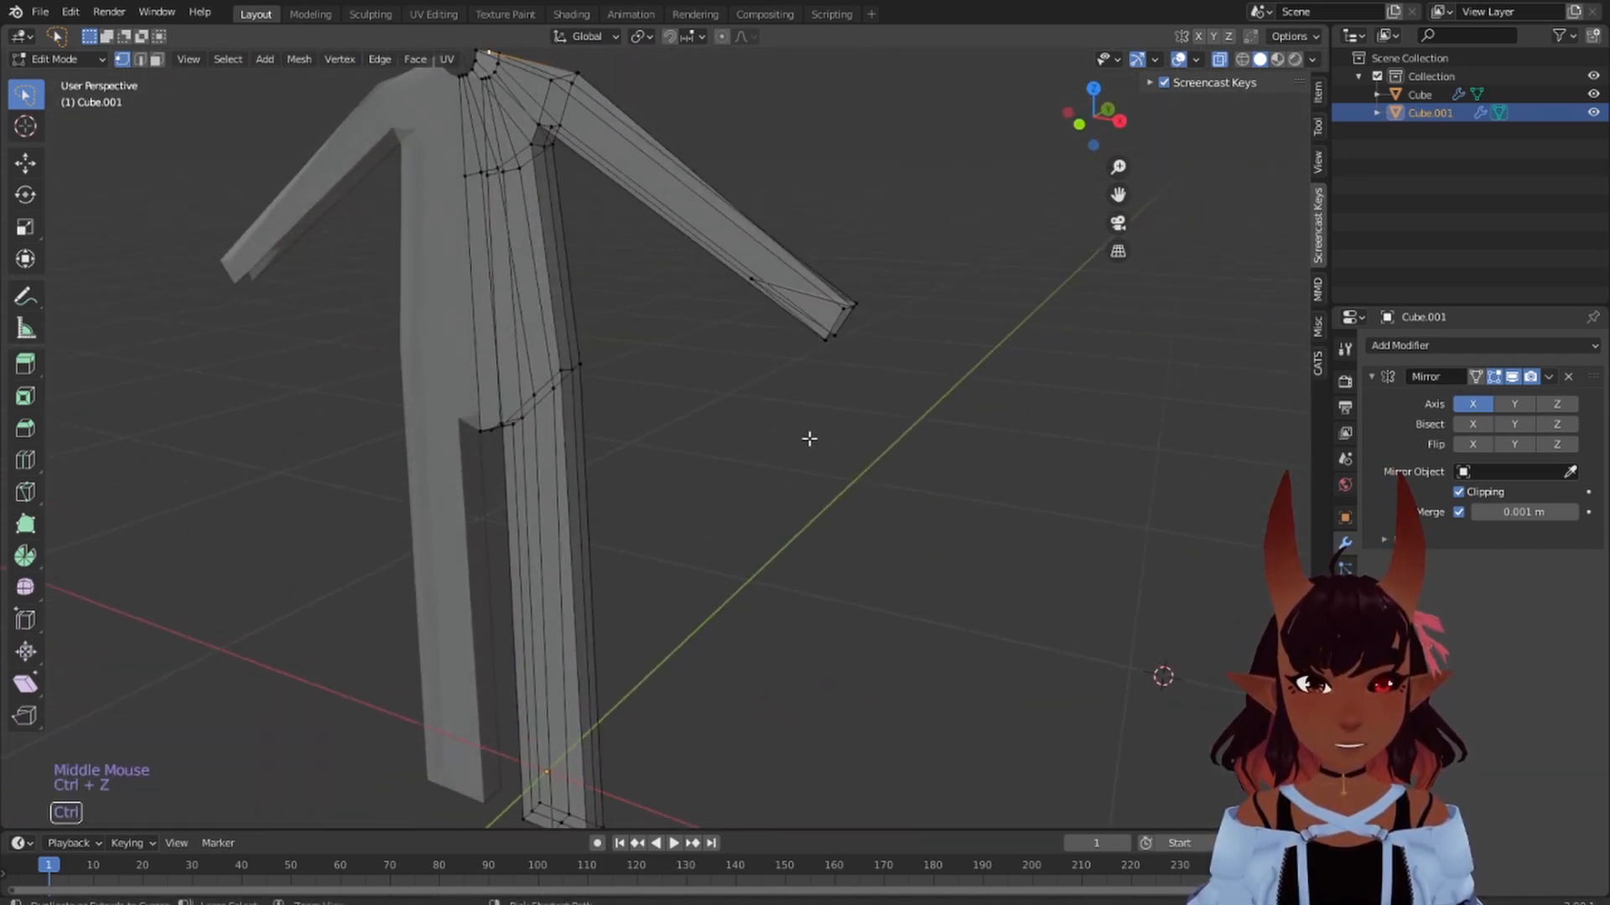
{"action": "key", "text": "ctrl+z"}
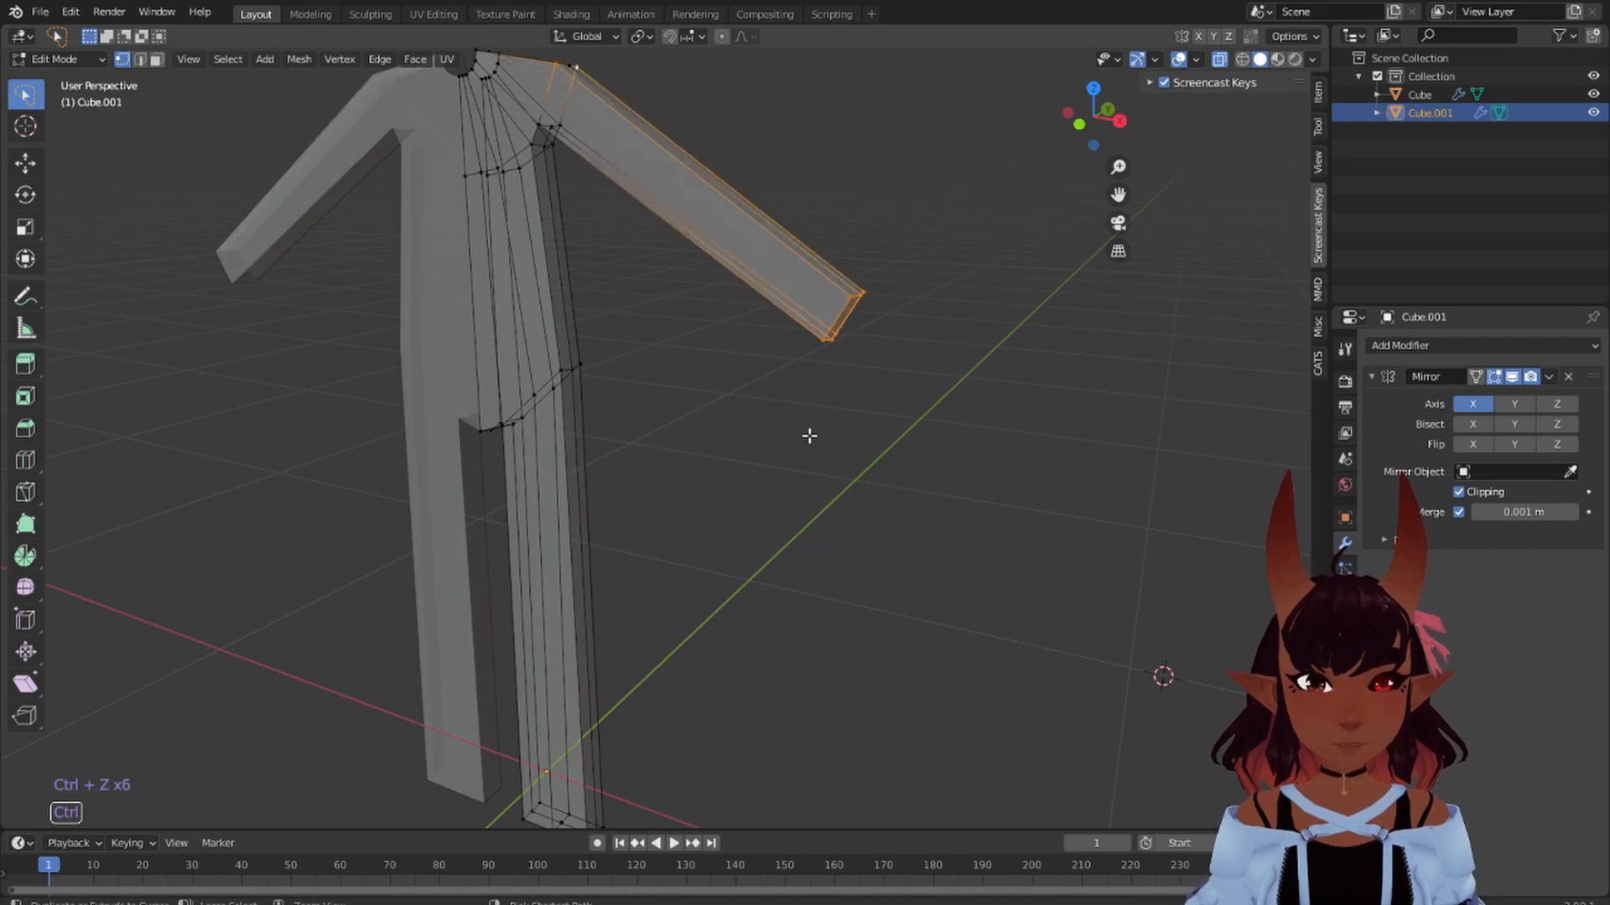
- Deselect the arm's end vertices and slide the front shoulder vertex down the shoulder seam by a factor of about 0.422
{"action": "mouse_move", "coordinate": [934, 211]}
{"action": "left_mouse_down", "text": "ctrl"}
{"action": "mouse_move", "coordinate": [736, 378]}
{"action": "mouse_move", "coordinate": [762, 299]}
{"action": "left_mouse_up", "text": "ctrl"}
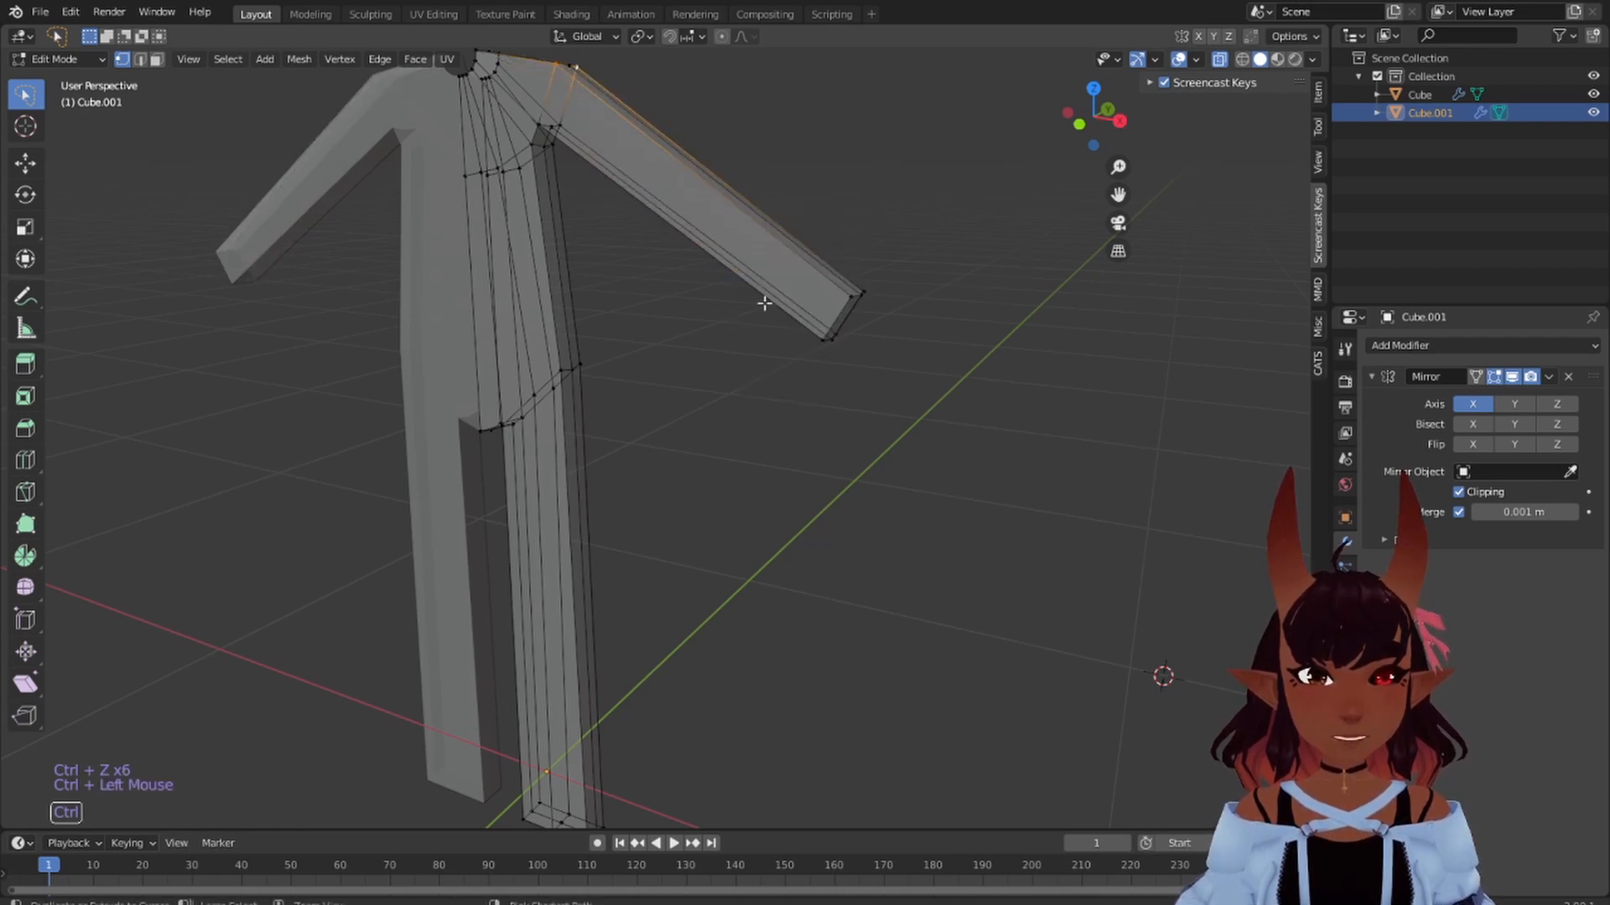
{"action": "key", "text": "KP_1"}
{"action": "middle_click_drag", "start_coordinate": [576, 232], "coordinate": [819, 524], "text": "shift"}
{"action": "scroll", "coordinate": [750, 618], "scroll_direction": "up", "scroll_amount": 6}
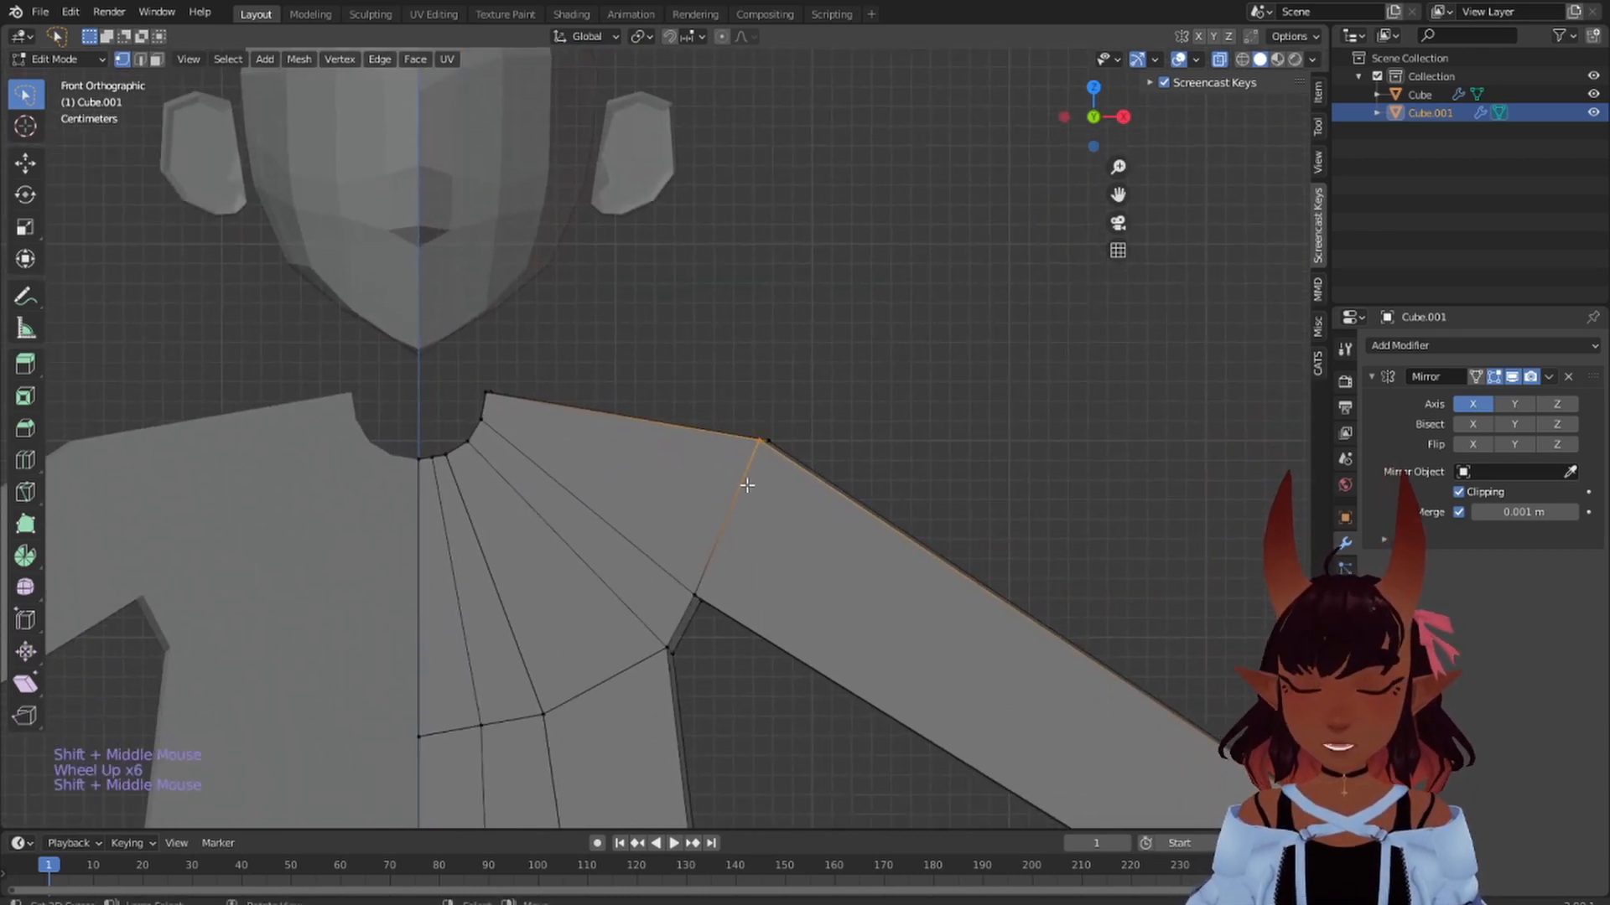
{"action": "key", "text": "g"}
{"action": "key", "text": "g"}
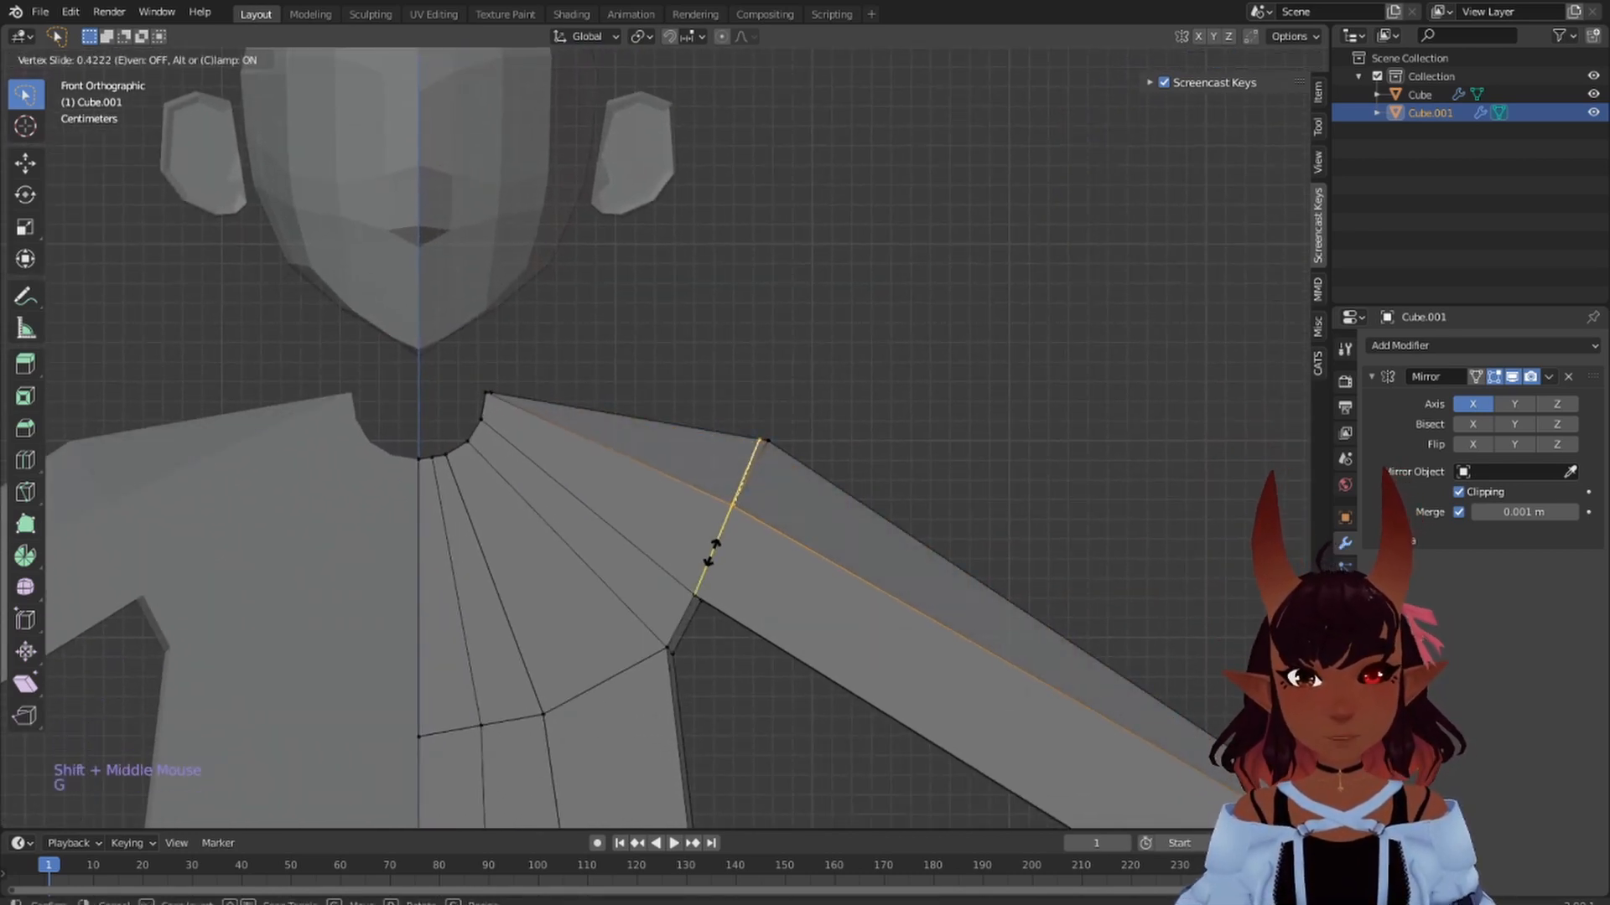
{"action": "left_click", "coordinate": [712, 553]}
- Slide the remaining top shoulder vertex along the arm's upper edge by a factor of about 0.06, and select the neck-end shoulder vertex
{"action": "left_click", "coordinate": [784, 441]}
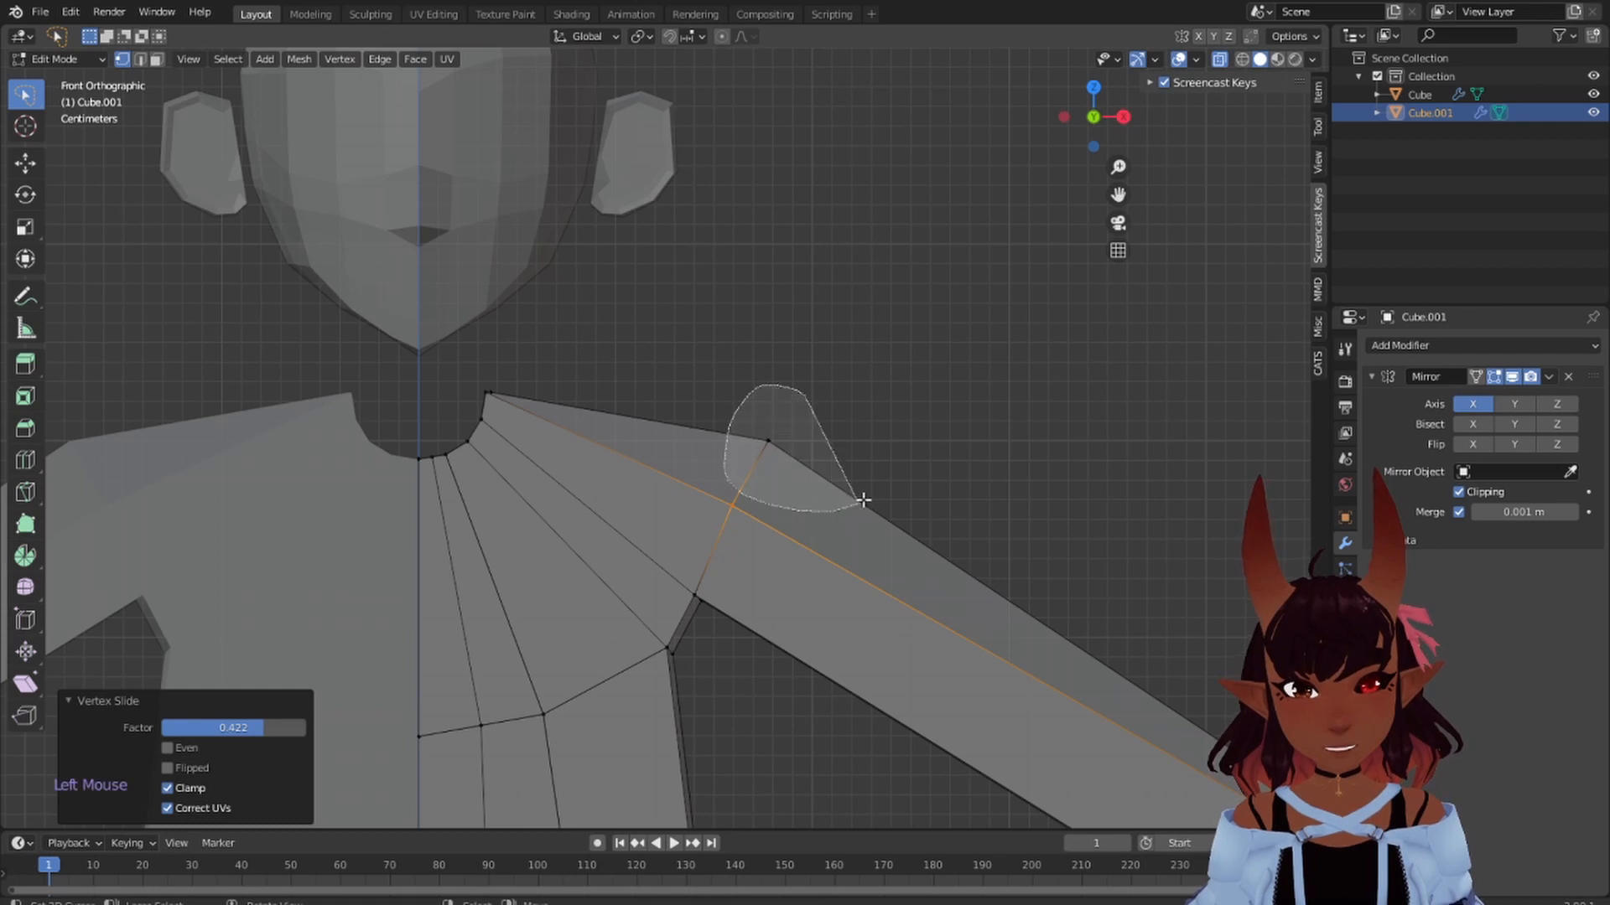
{"action": "key", "text": "g"}
{"action": "key", "text": "g"}
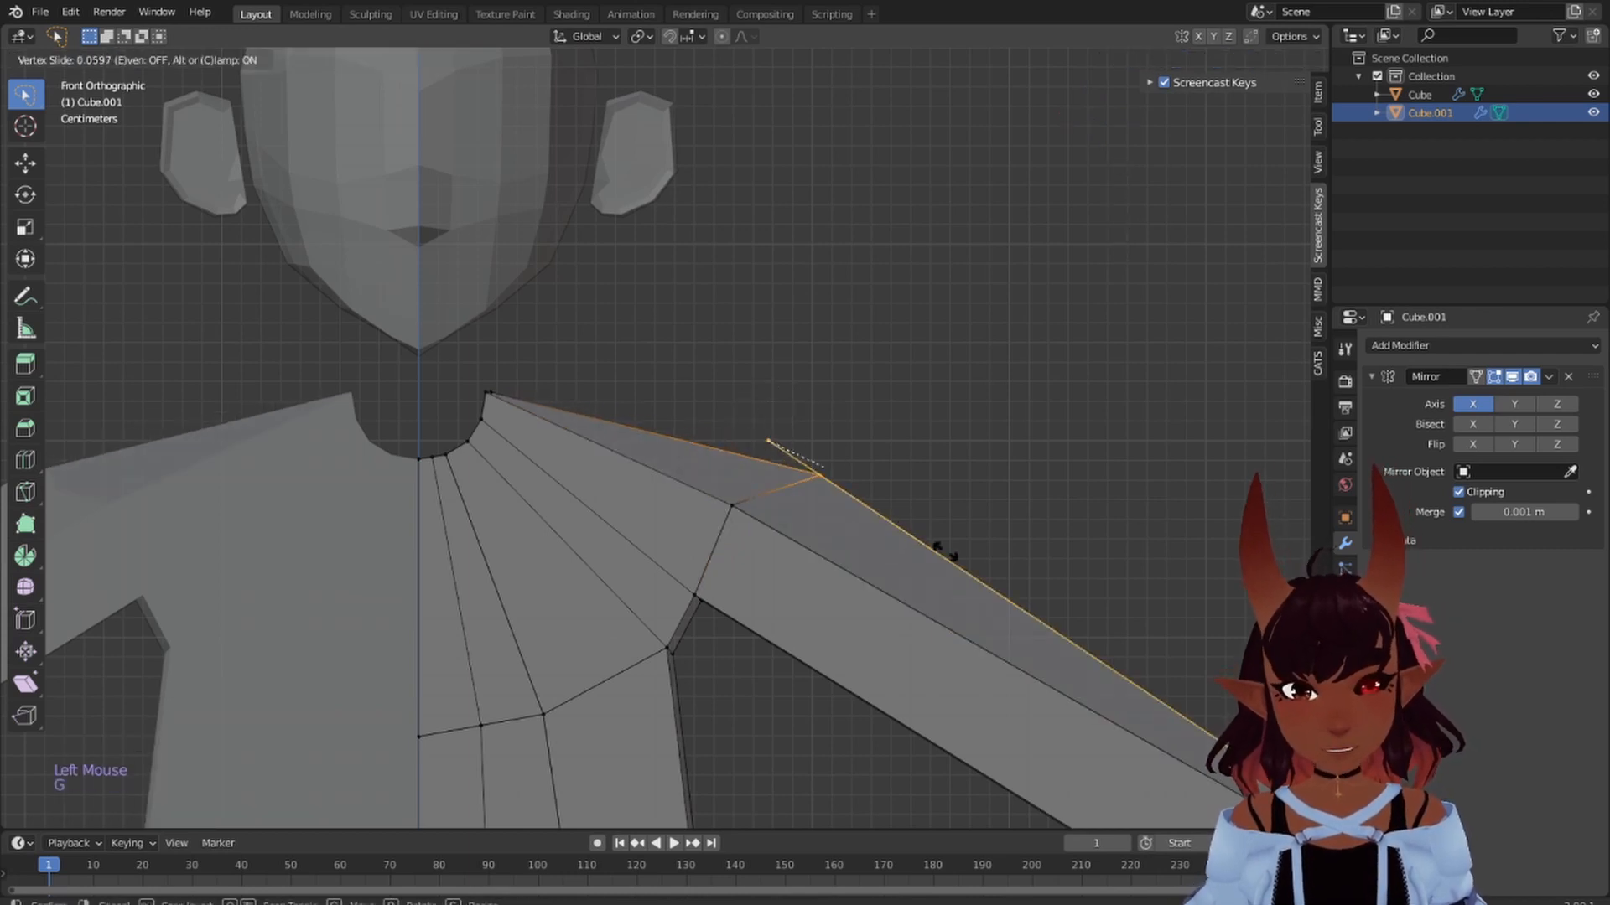
{"action": "left_click", "coordinate": [923, 531]}
{"action": "right_click", "coordinate": [493, 371]}
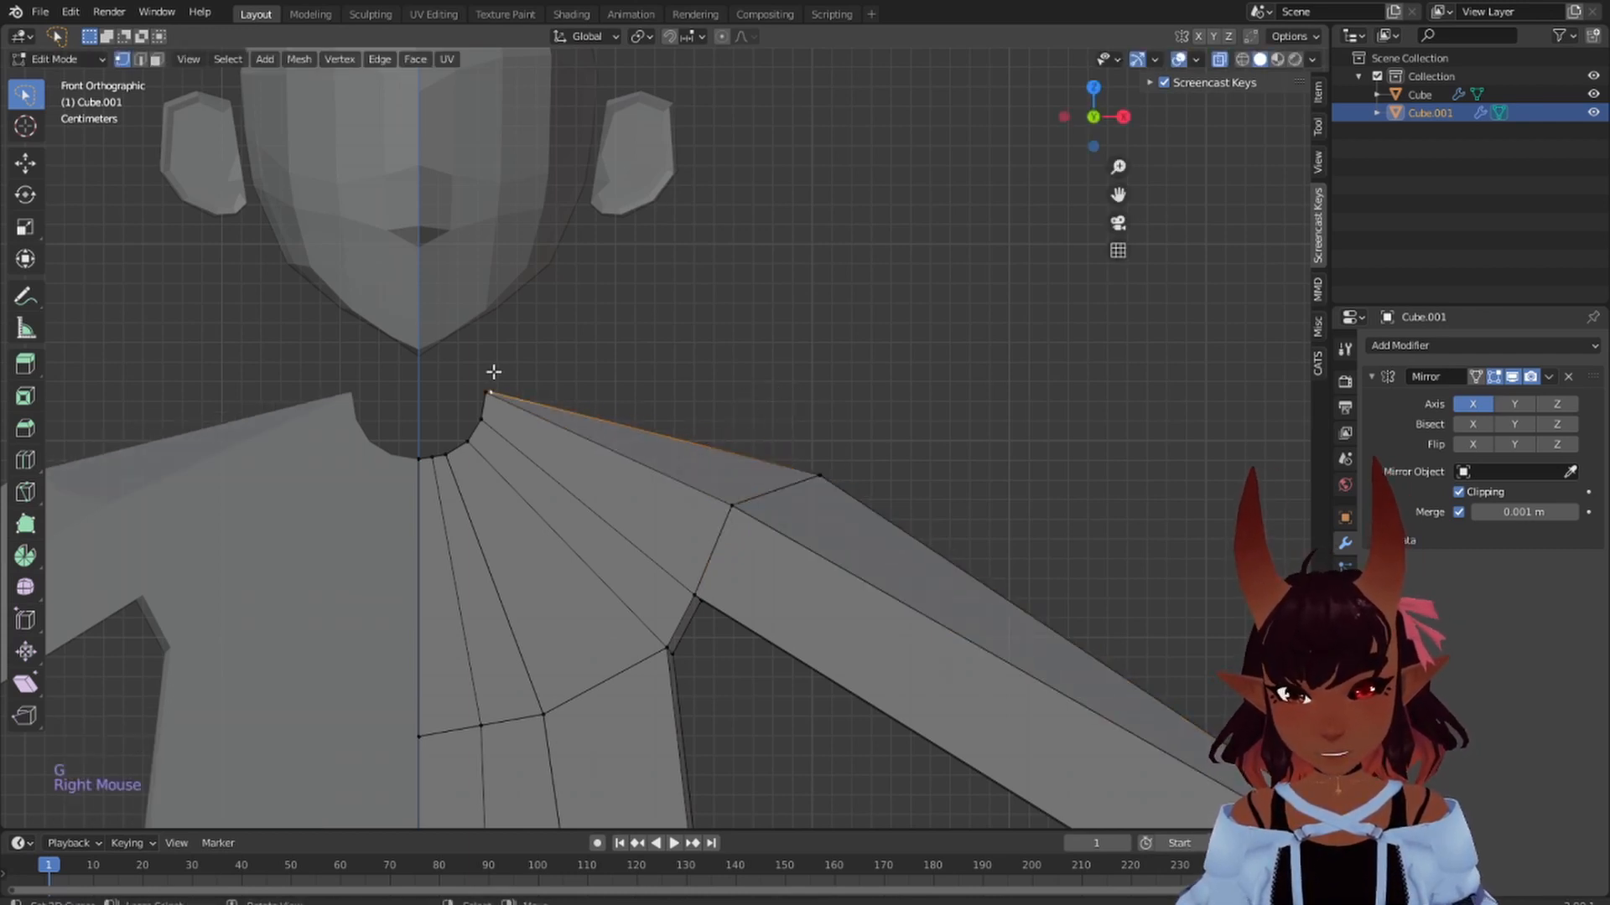
- Raise the neck-end shoulder vertex about 0.0065 m along Z
{"action": "key", "text": "g"}
{"action": "key", "text": "z"}
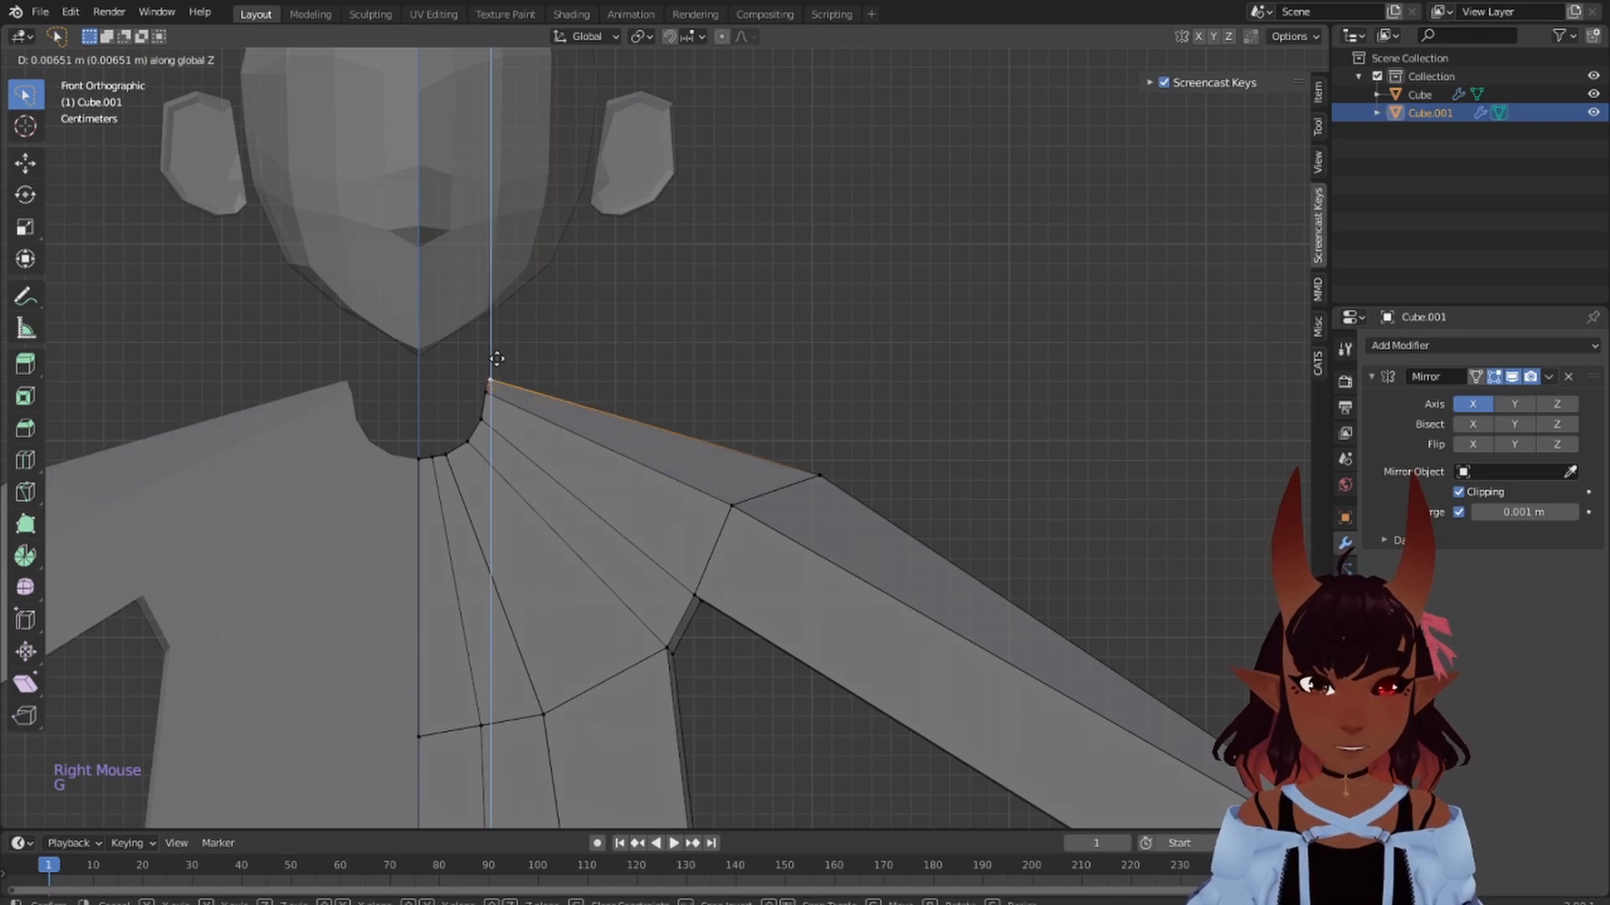
{"action": "left_click", "coordinate": [523, 353]}
- Select the neck opening's edge loop, scale it along Z by about 0.397, and raise it about 0.01 m along Z
{"action": "mouse_move", "coordinate": [576, 333]}
{"action": "left_mouse_down"}
{"action": "mouse_move", "coordinate": [377, 370]}
{"action": "mouse_move", "coordinate": [520, 549]}
{"action": "mouse_move", "coordinate": [598, 438]}
{"action": "left_mouse_up"}
{"action": "scroll", "coordinate": [428, 205], "scroll_direction": "down", "scroll_amount": 2}
{"action": "middle_click_drag", "start_coordinate": [428, 205], "coordinate": [599, 174], "text": "shift"}
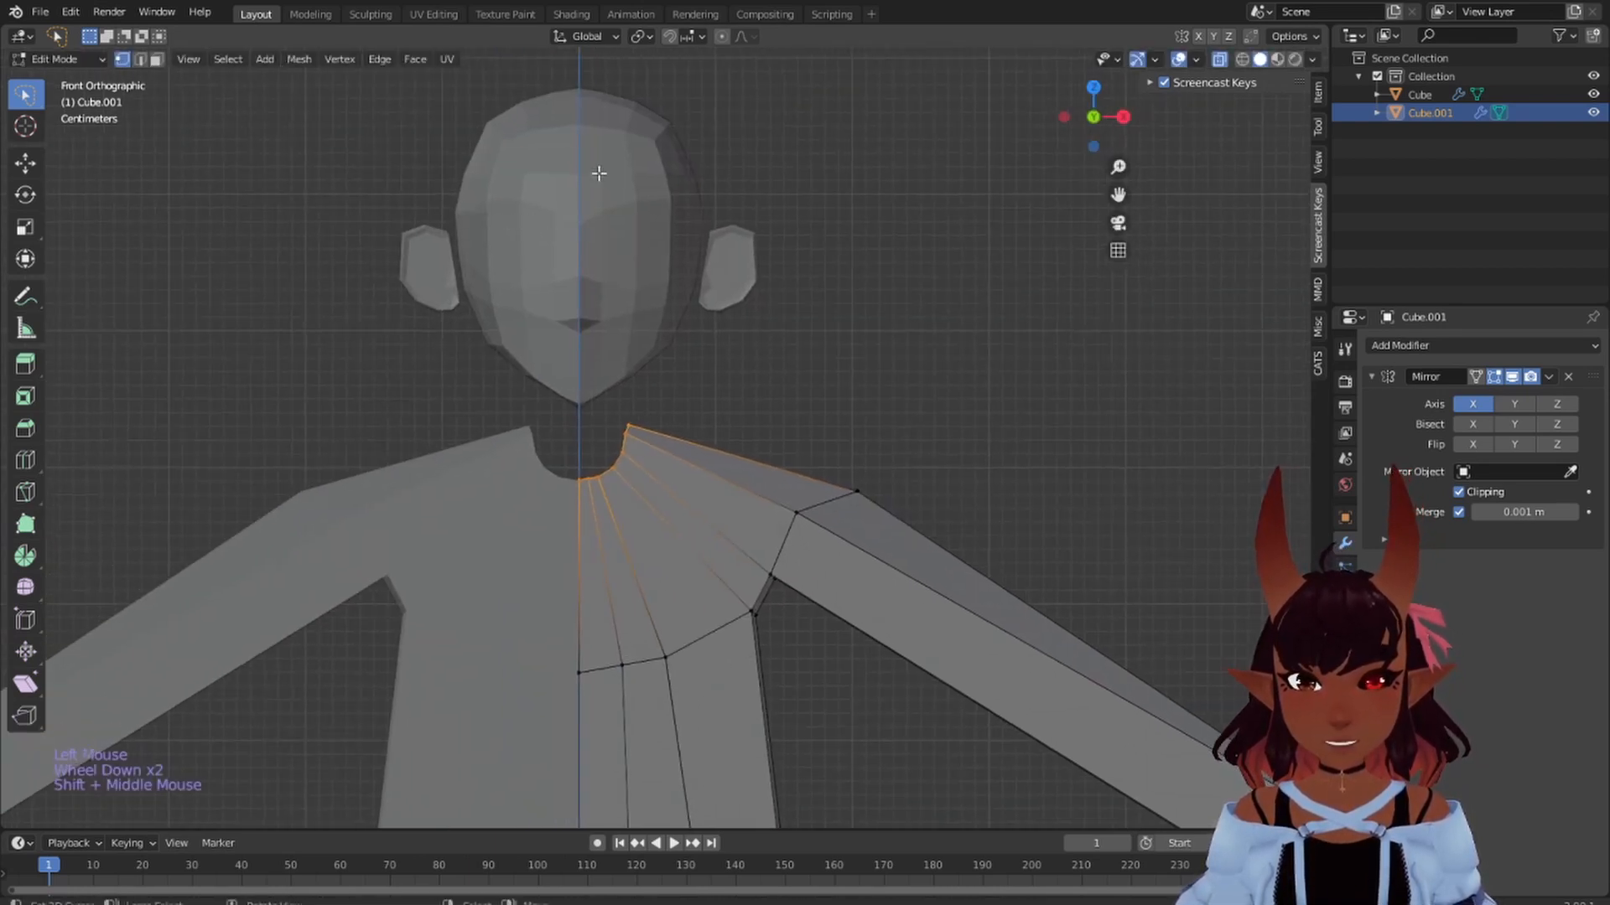
{"action": "key", "text": "s"}
{"action": "key", "text": "z"}
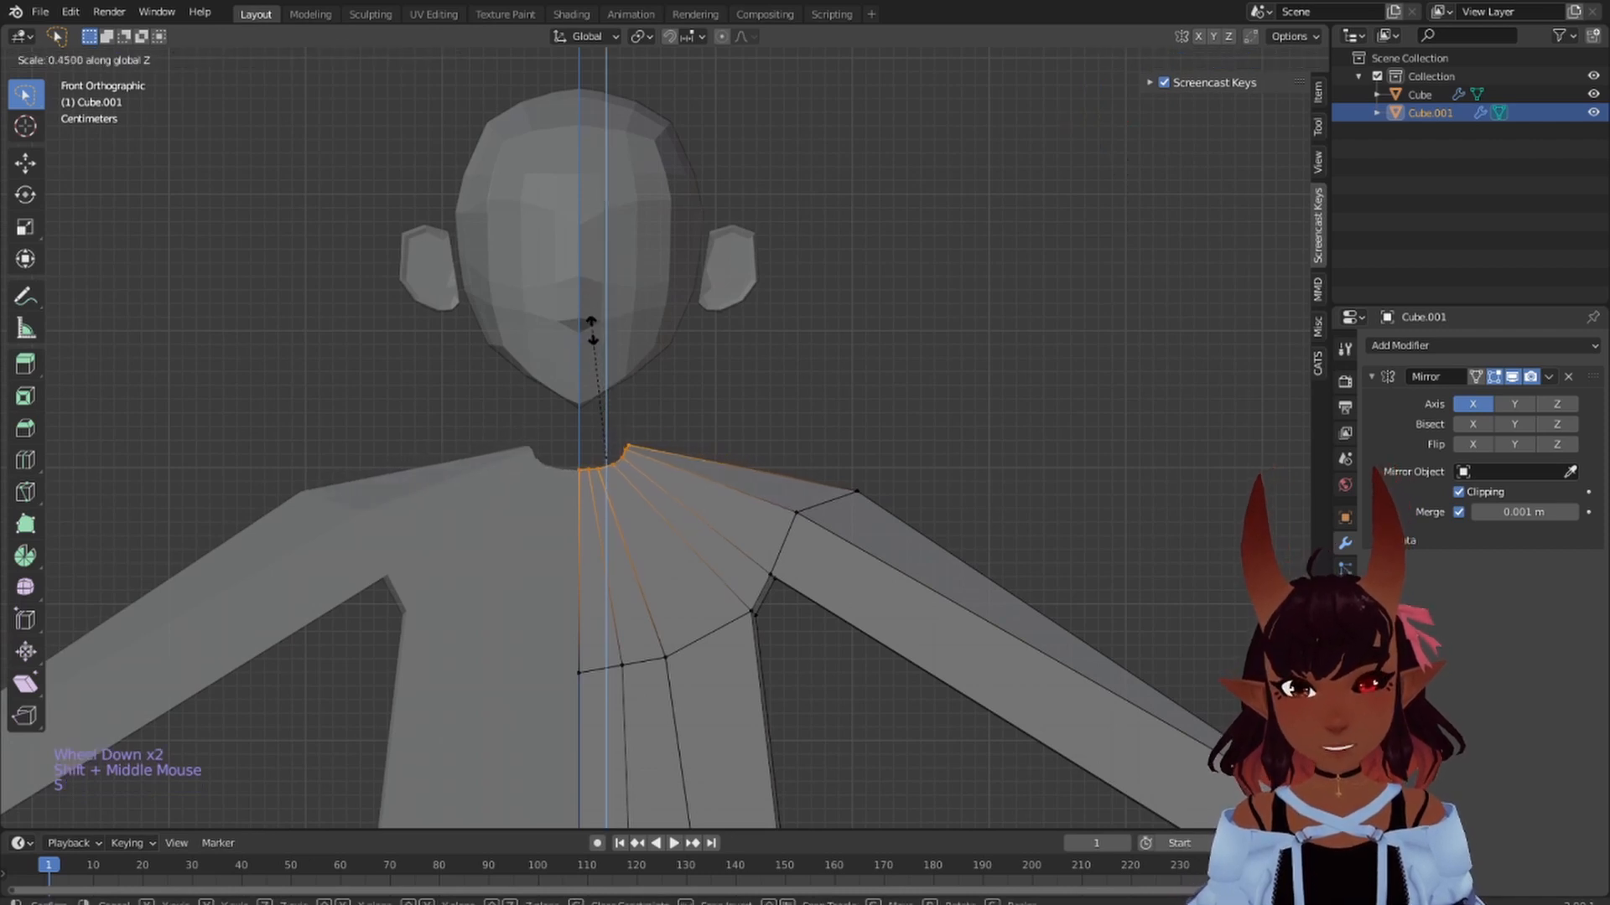
{"action": "left_click", "coordinate": [593, 345]}
{"action": "key", "text": "g"}
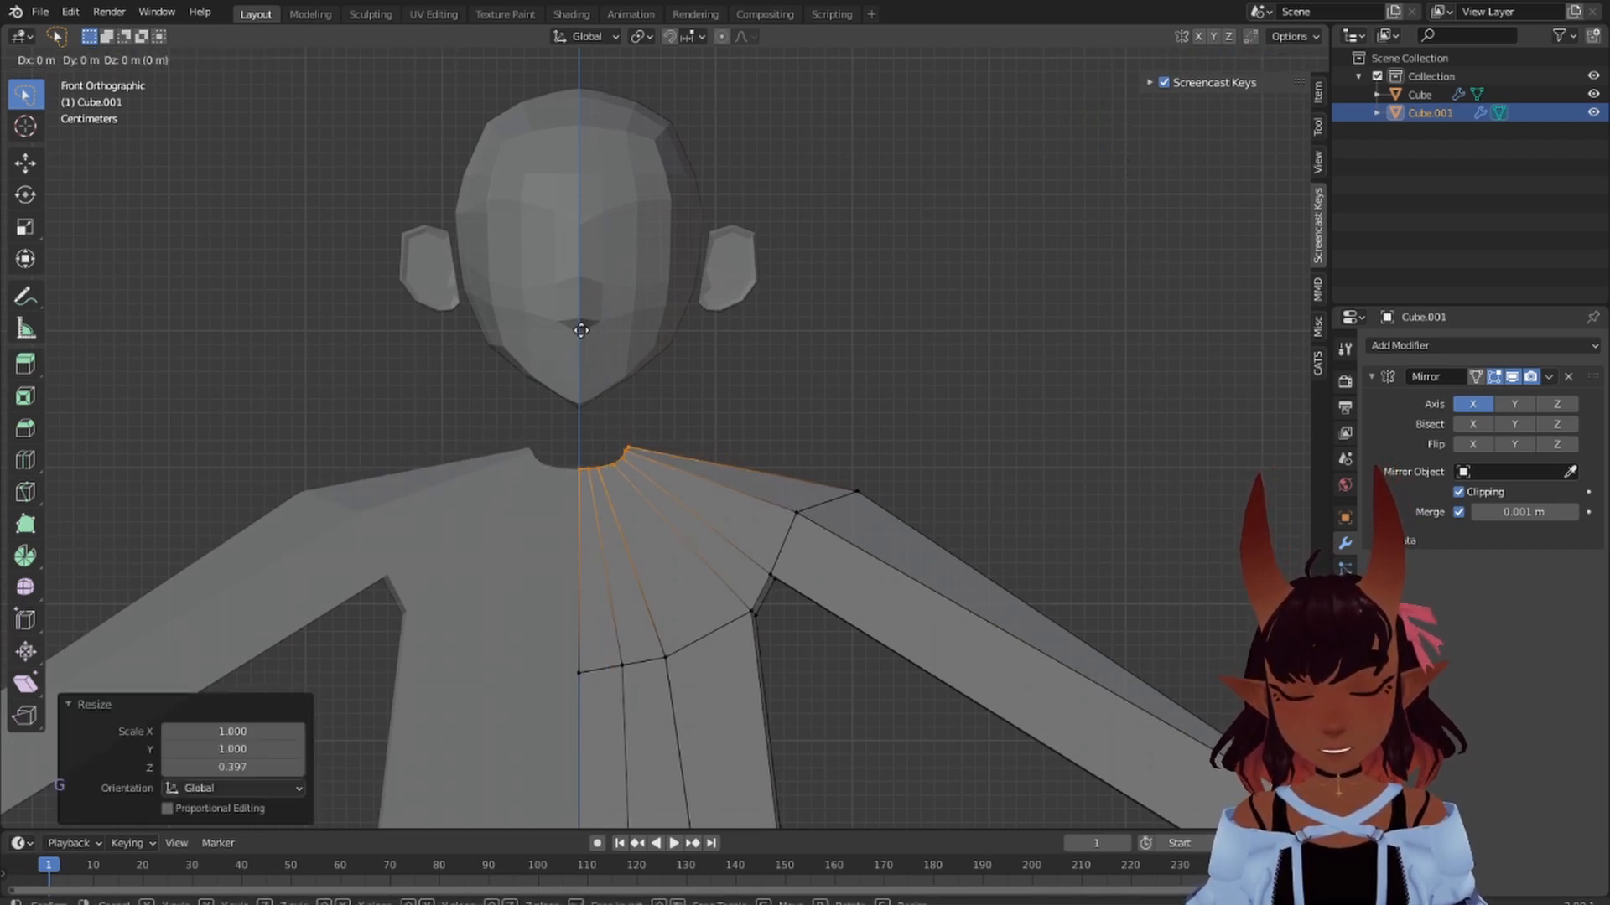
{"action": "key", "text": "z"}
{"action": "left_click", "coordinate": [586, 317]}
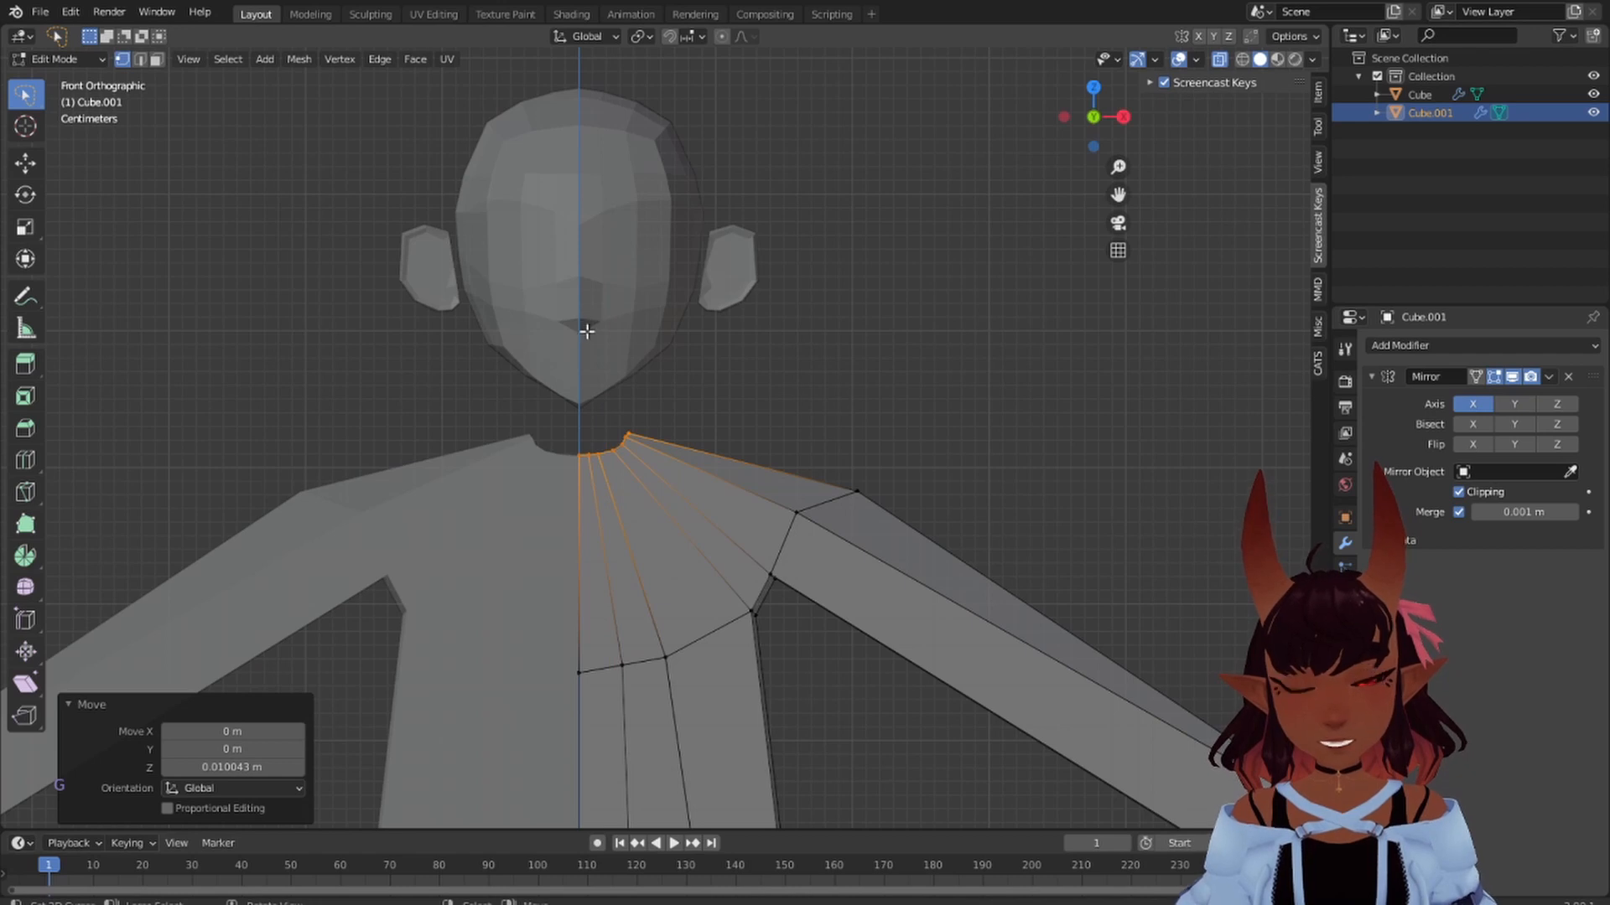
- Extrude the neck opening's edge loop straight up along Z by about 0.07 m to form the neck
{"action": "key", "text": "e"}
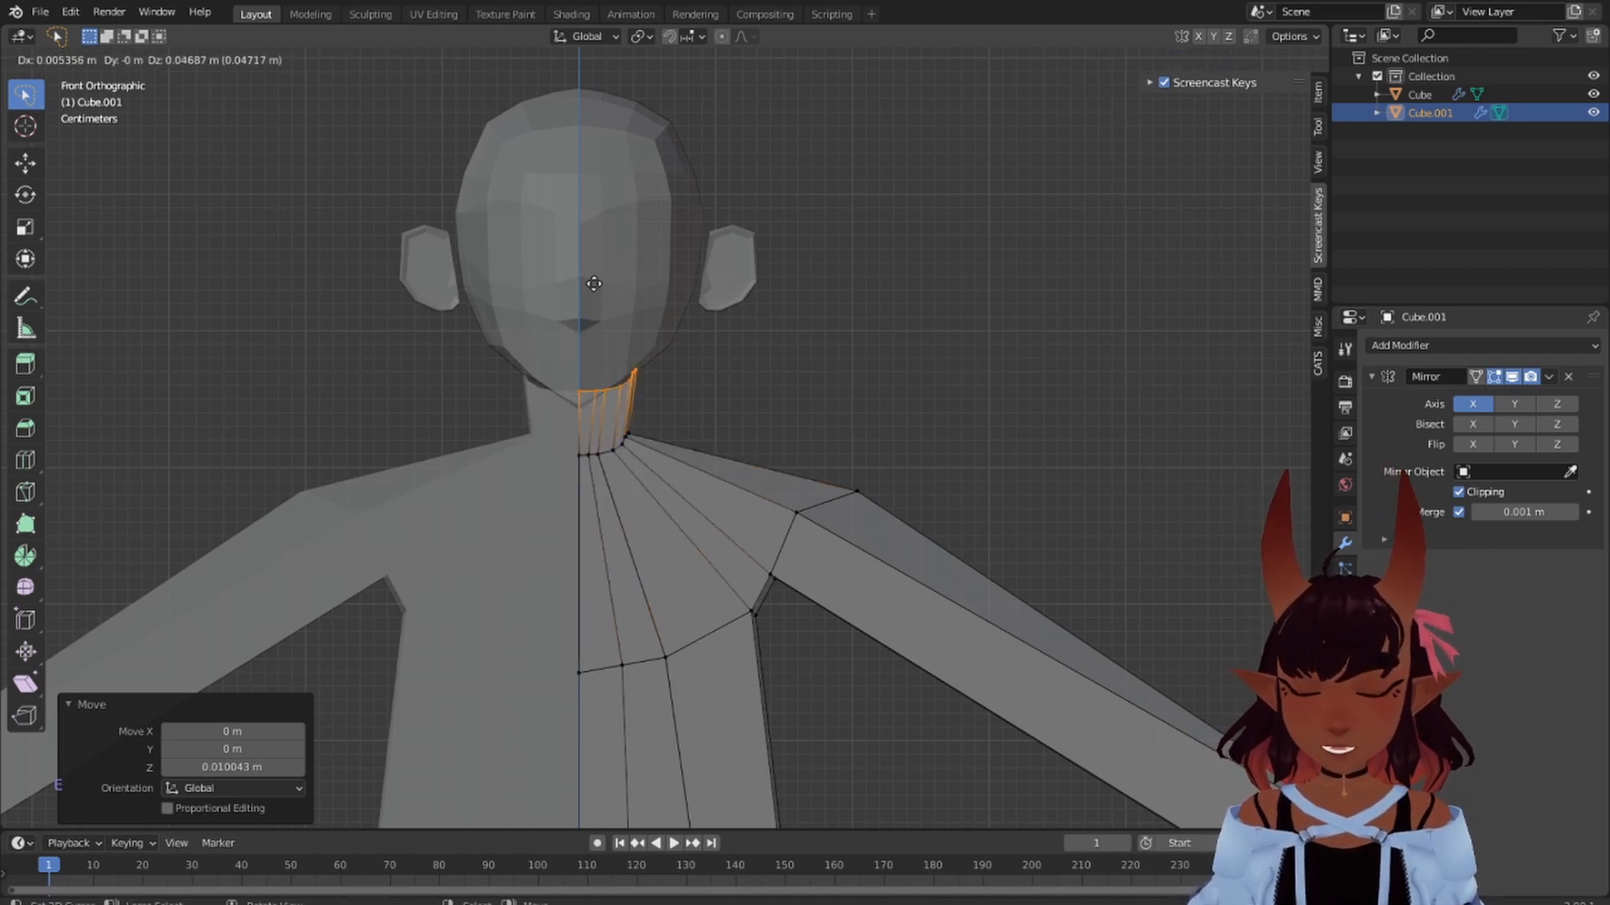
{"action": "key", "text": "z"}
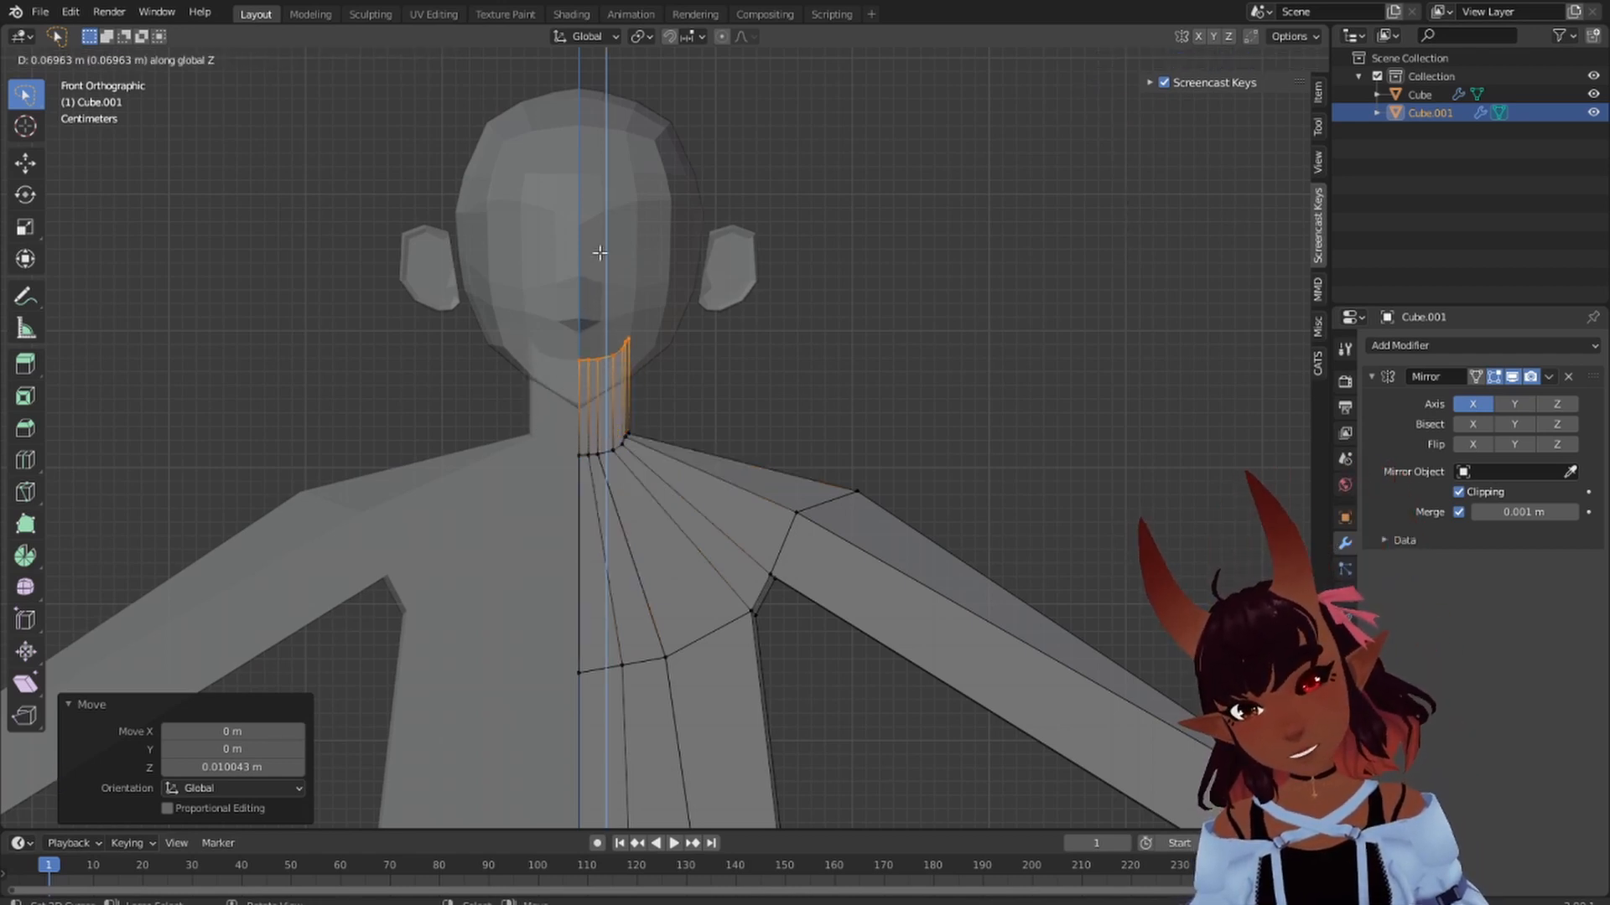
{"action": "left_click", "coordinate": [600, 253]}
{"action": "scroll", "coordinate": [604, 302], "scroll_direction": "down", "scroll_amount": 3}
{"action": "scroll", "coordinate": [618, 323], "scroll_direction": "up", "scroll_amount": 4}
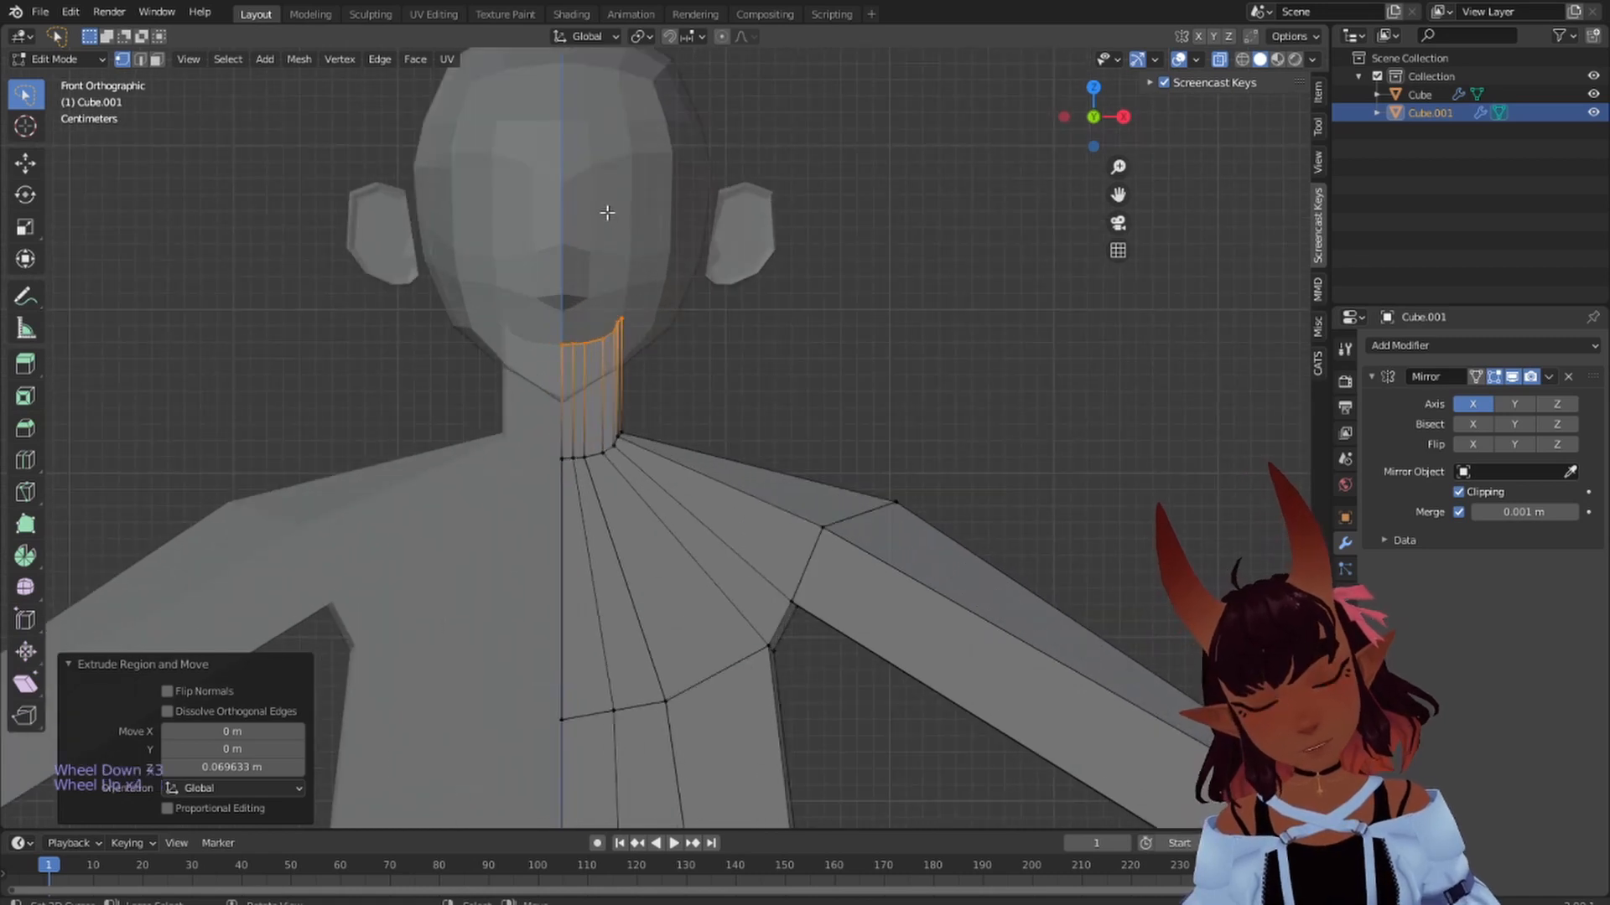
- Flatten the neck's top edge loop by scaling it along Z three times, by about 0.127, 0.166 and 0.206
{"action": "key", "text": "s"}
{"action": "key", "text": "z"}
{"action": "left_click", "coordinate": [585, 318]}
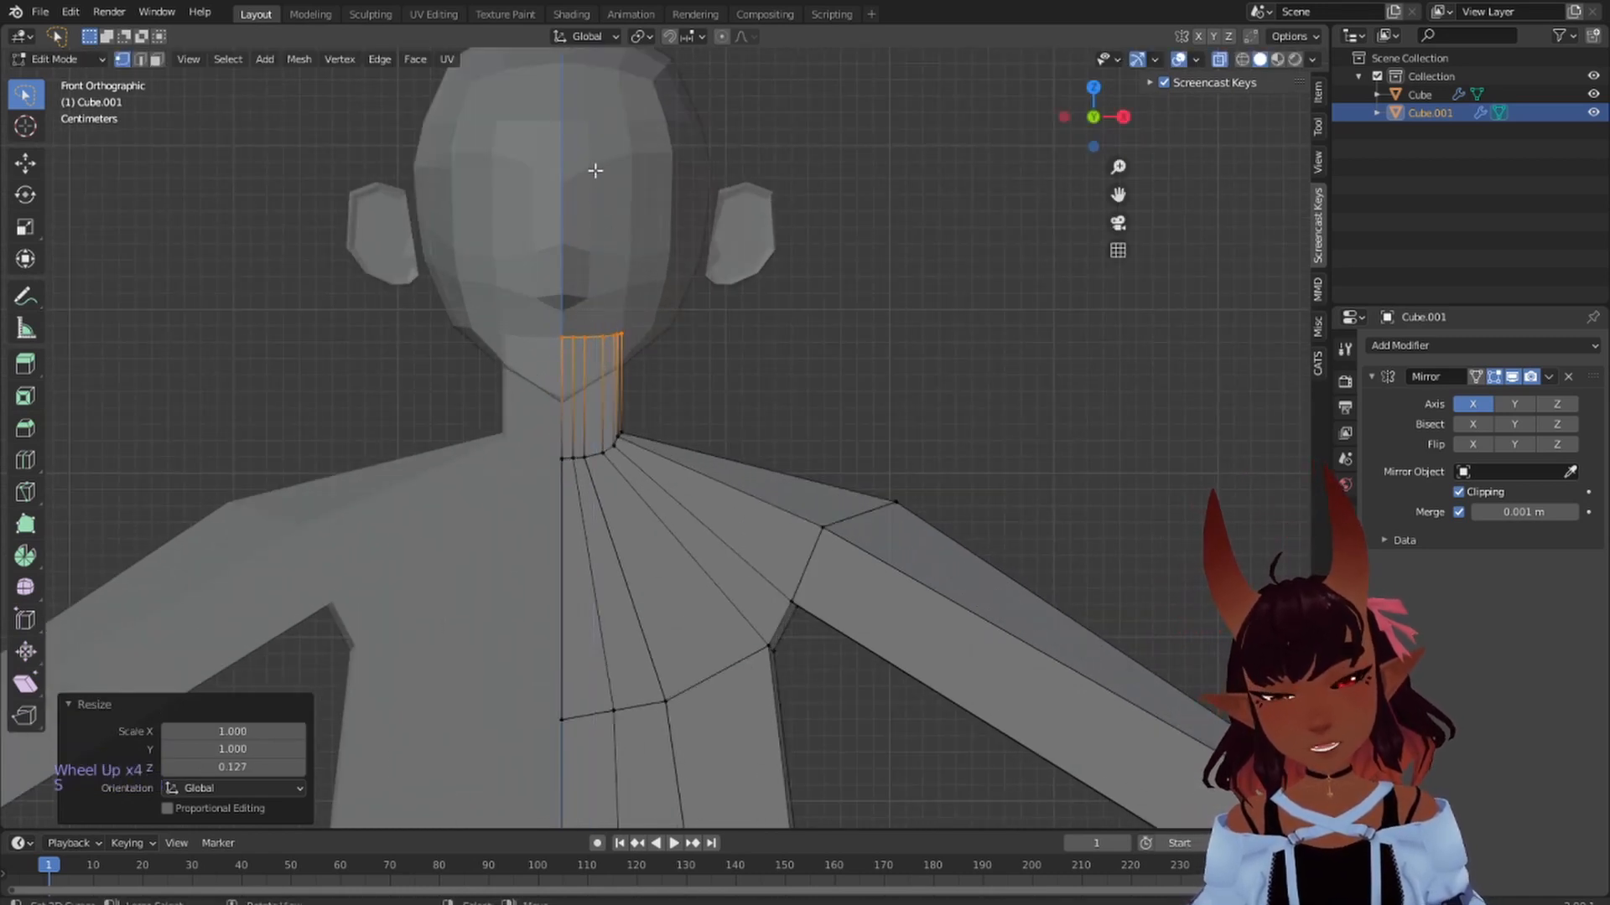
{"action": "key", "text": "s"}
{"action": "key", "text": "z"}
{"action": "left_click", "coordinate": [583, 310]}
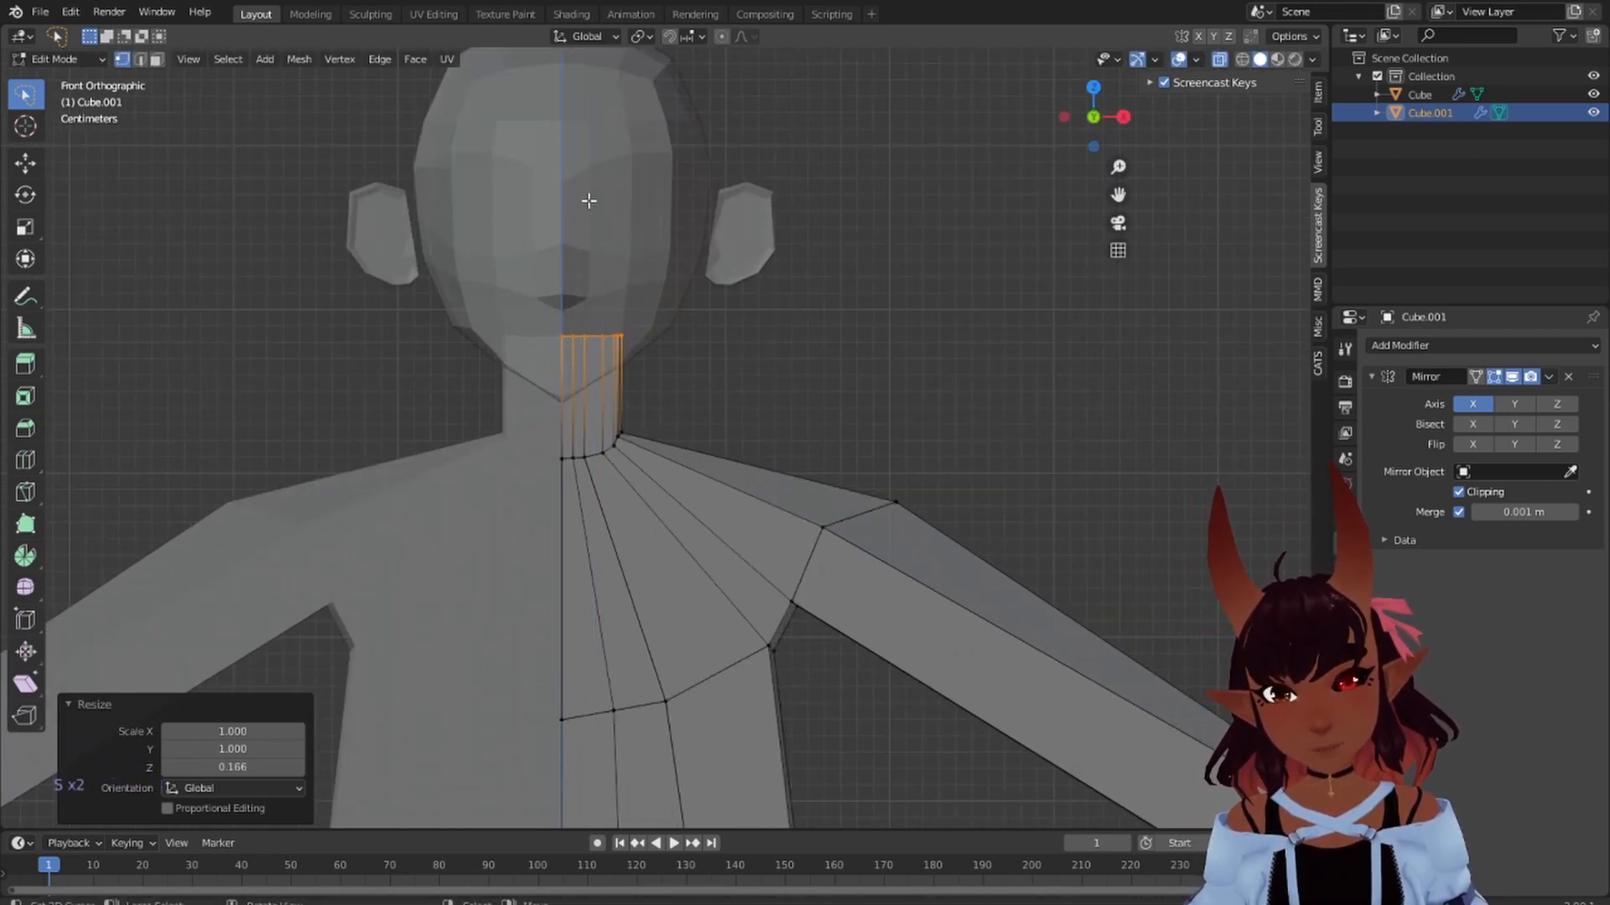
{"action": "key", "text": "s"}
{"action": "key", "text": "z"}
{"action": "left_click", "coordinate": [589, 310]}
- Examine the whole body's proportions from the front down to the feet, and clear the vertex selection
{"action": "scroll", "coordinate": [718, 413], "scroll_direction": "down", "scroll_amount": 3}
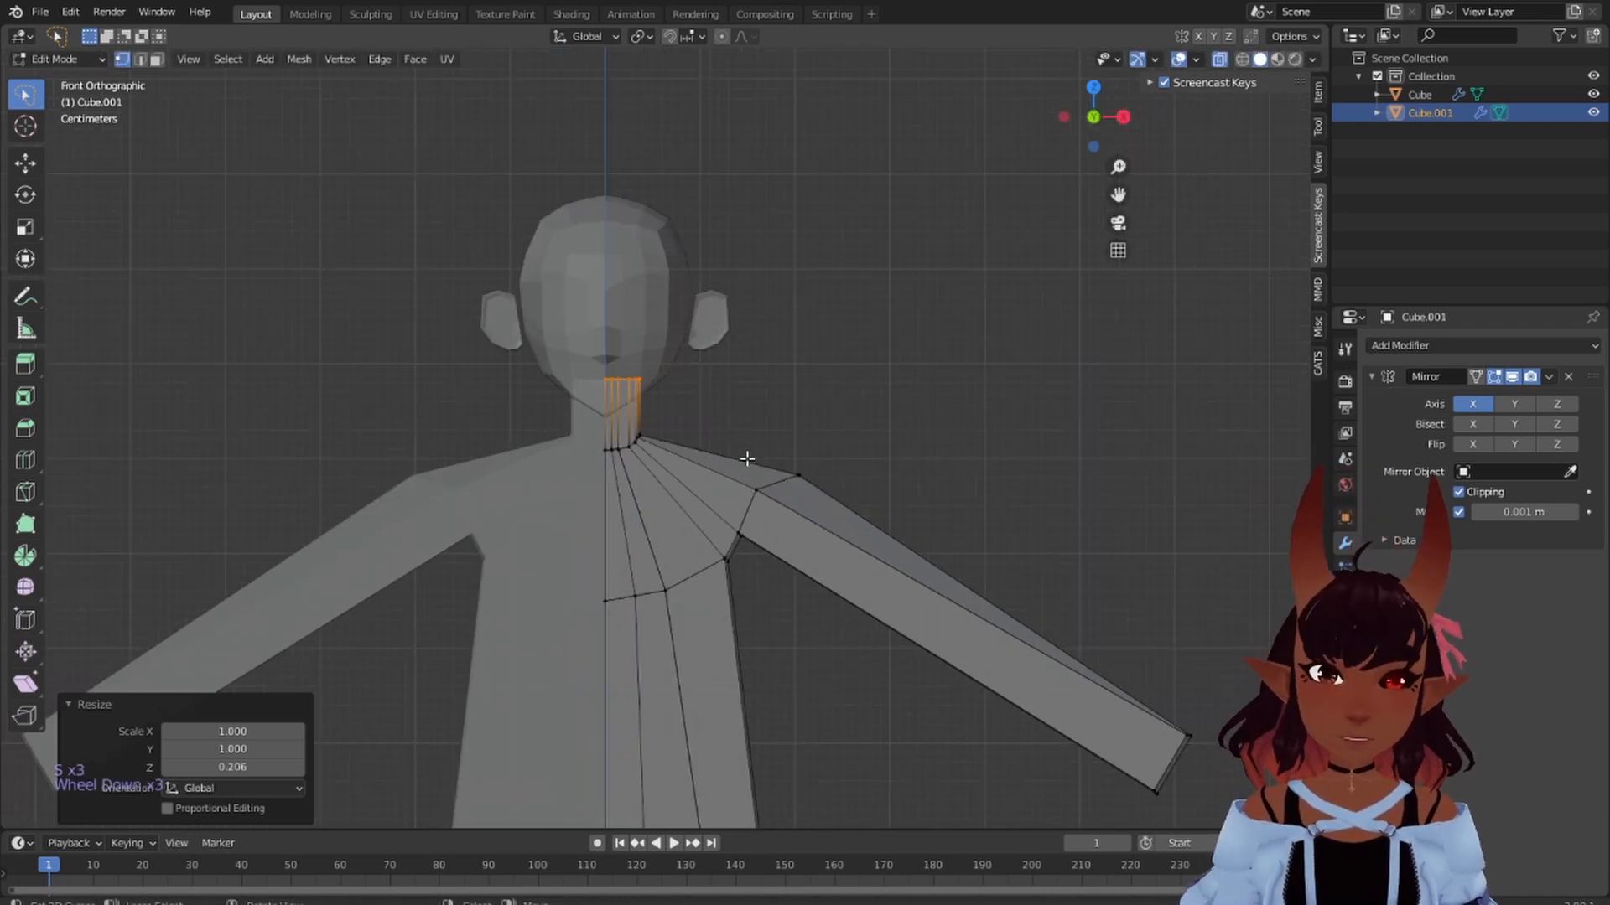
{"action": "middle_click_drag", "start_coordinate": [721, 537], "coordinate": [765, 179], "text": "shift"}
{"action": "scroll", "coordinate": [687, 201], "scroll_direction": "up", "scroll_amount": 1}
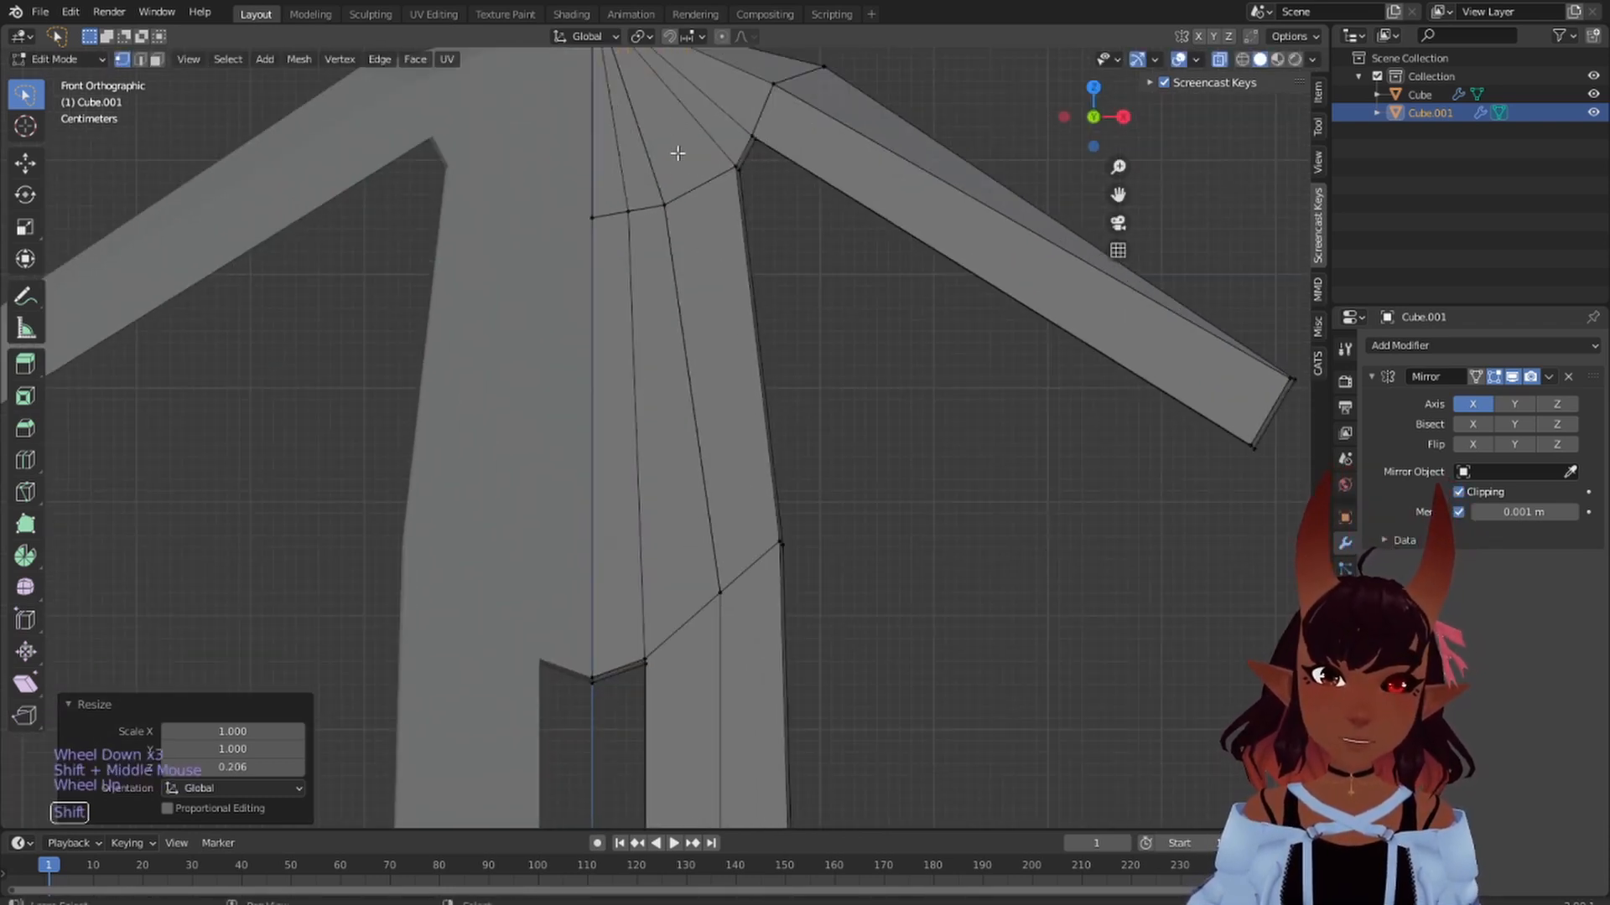
{"action": "scroll", "coordinate": [678, 156], "scroll_direction": "down", "scroll_amount": 2}
{"action": "middle_click_drag", "start_coordinate": [700, 230], "coordinate": [700, 115], "text": "shift"}
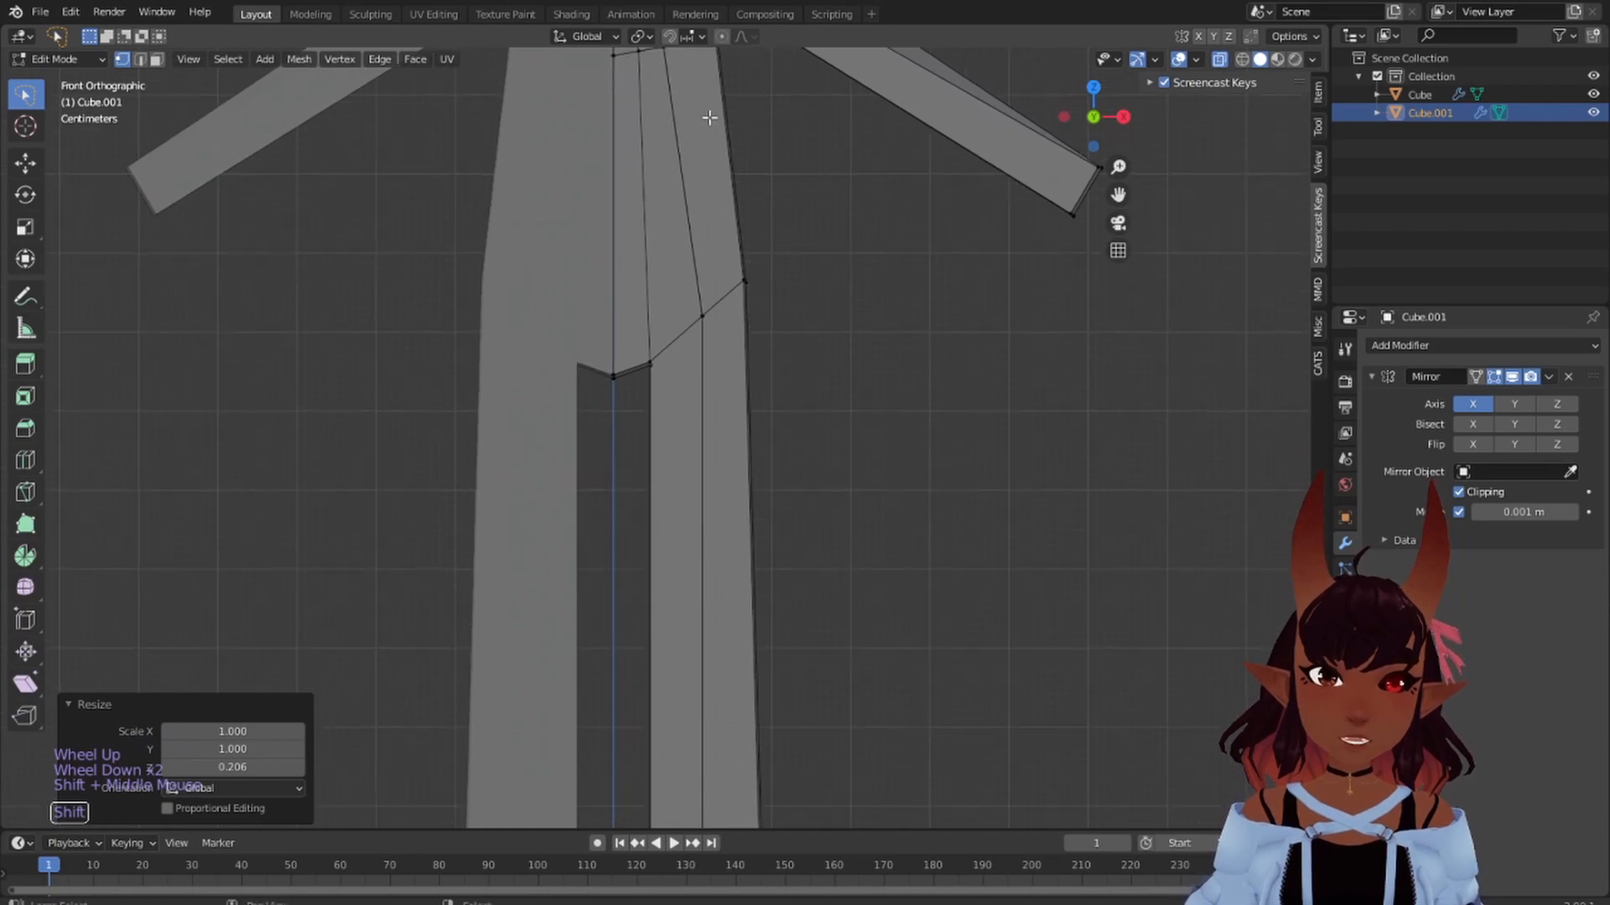
{"action": "scroll", "coordinate": [712, 209], "scroll_direction": "down", "scroll_amount": 3}
{"action": "middle_click_drag", "start_coordinate": [721, 406], "coordinate": [726, 291], "text": "shift"}
{"action": "scroll", "coordinate": [726, 291], "scroll_direction": "up", "scroll_amount": 1}
{"action": "scroll", "coordinate": [726, 290], "scroll_direction": "down", "scroll_amount": 2}
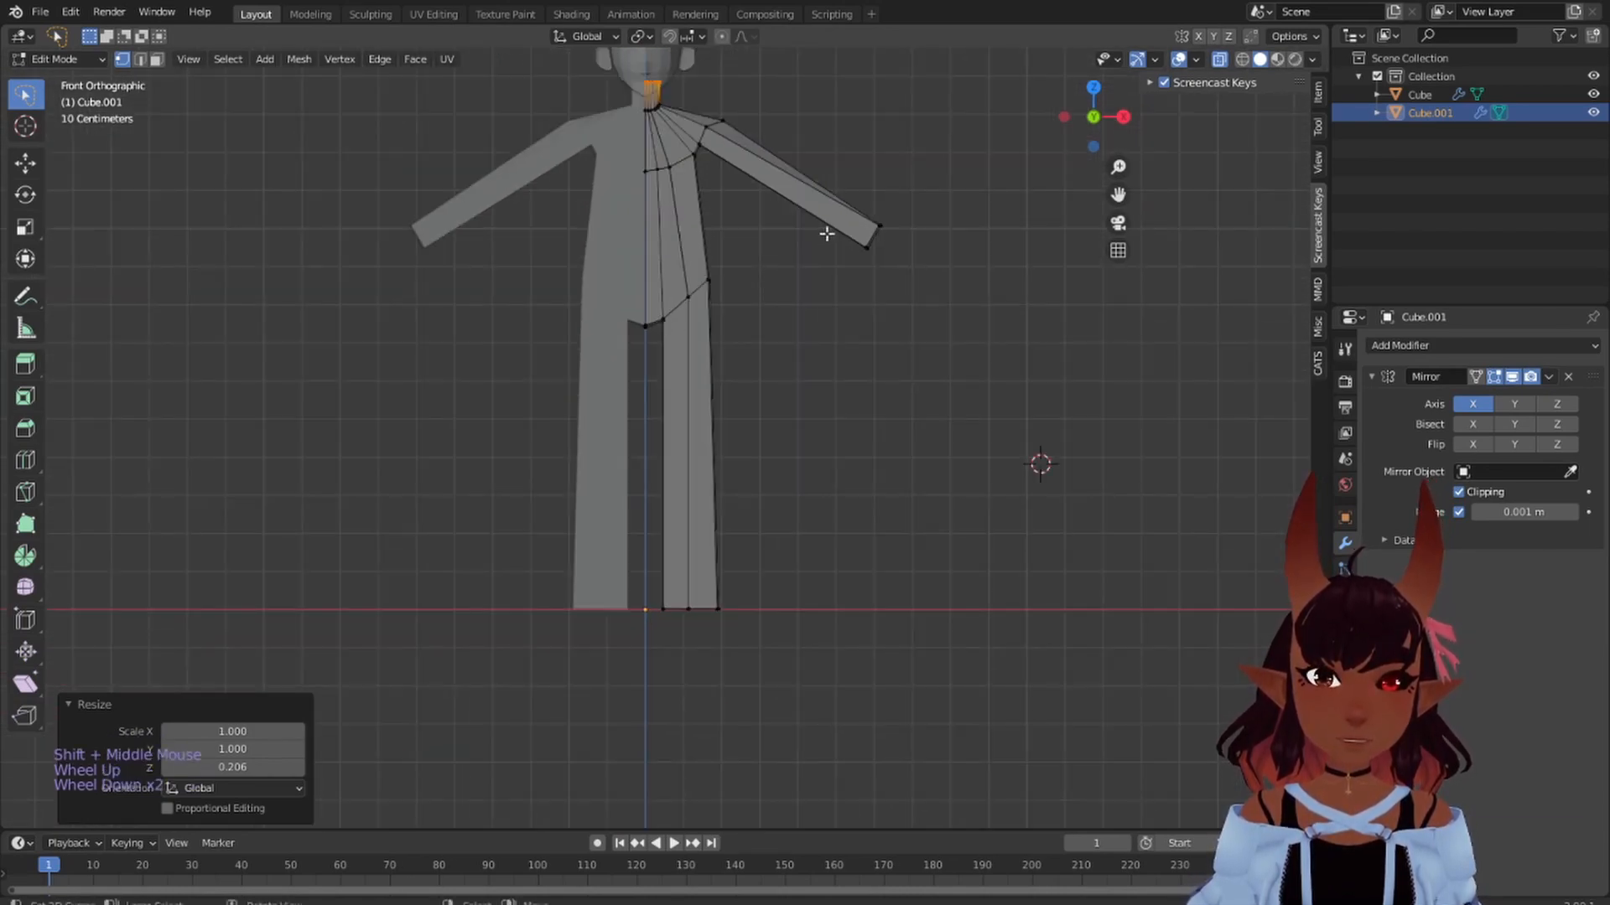
{"action": "middle_click_drag", "start_coordinate": [828, 234], "coordinate": [811, 281]}
{"action": "key", "text": "KP_1"}
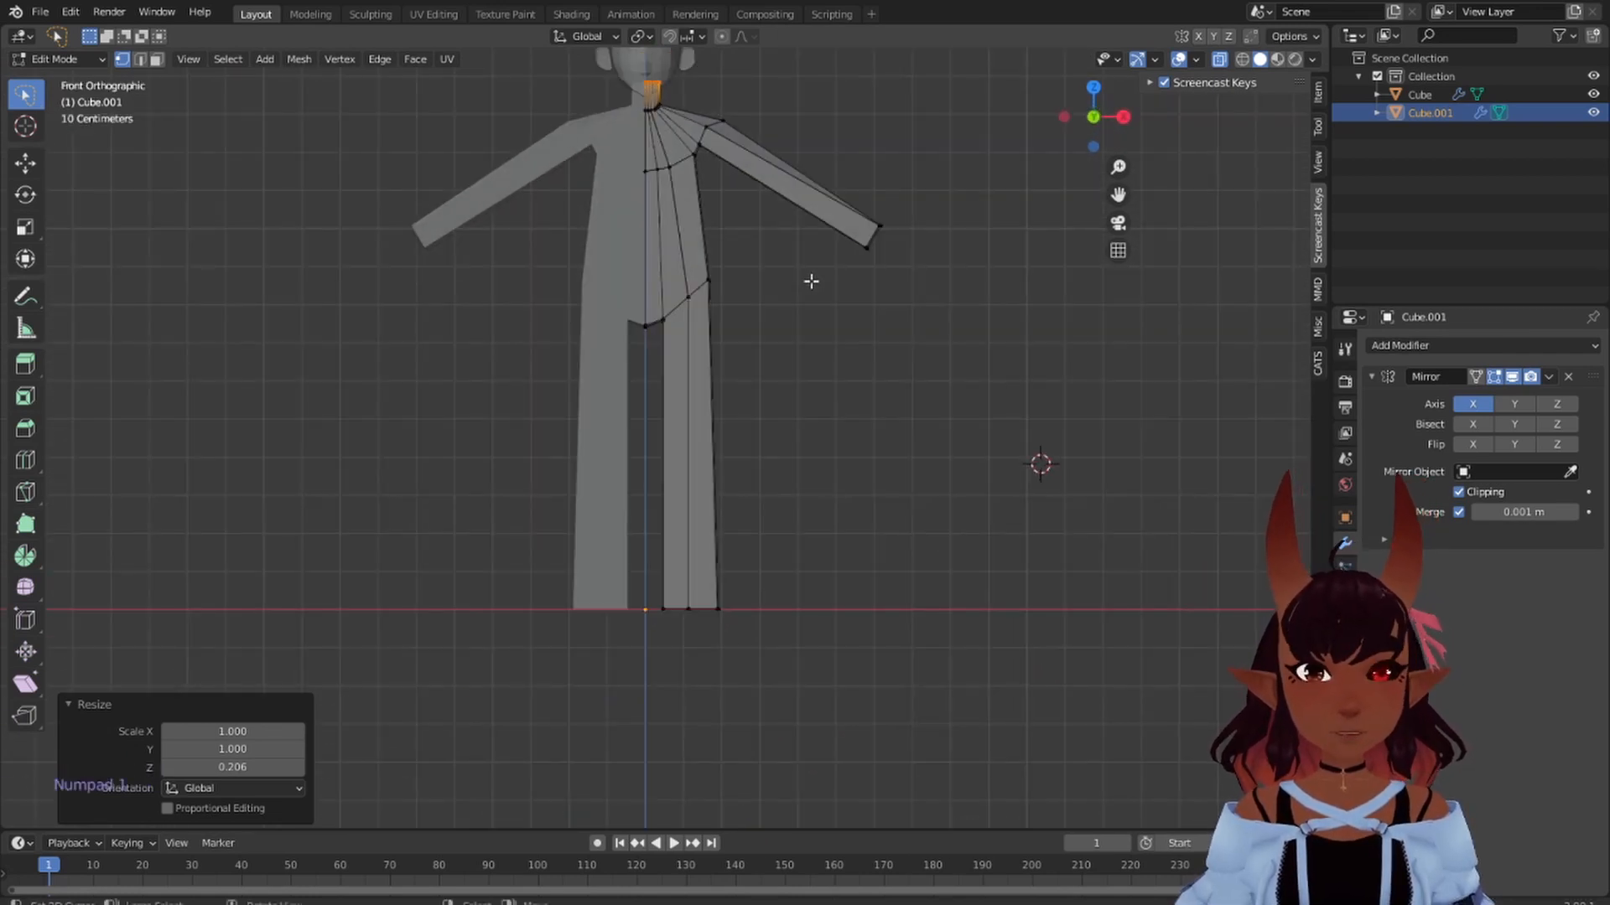
{"action": "scroll", "coordinate": [803, 282], "scroll_direction": "down", "scroll_amount": 3}
{"action": "scroll", "coordinate": [802, 280], "scroll_direction": "up", "scroll_amount": 2}
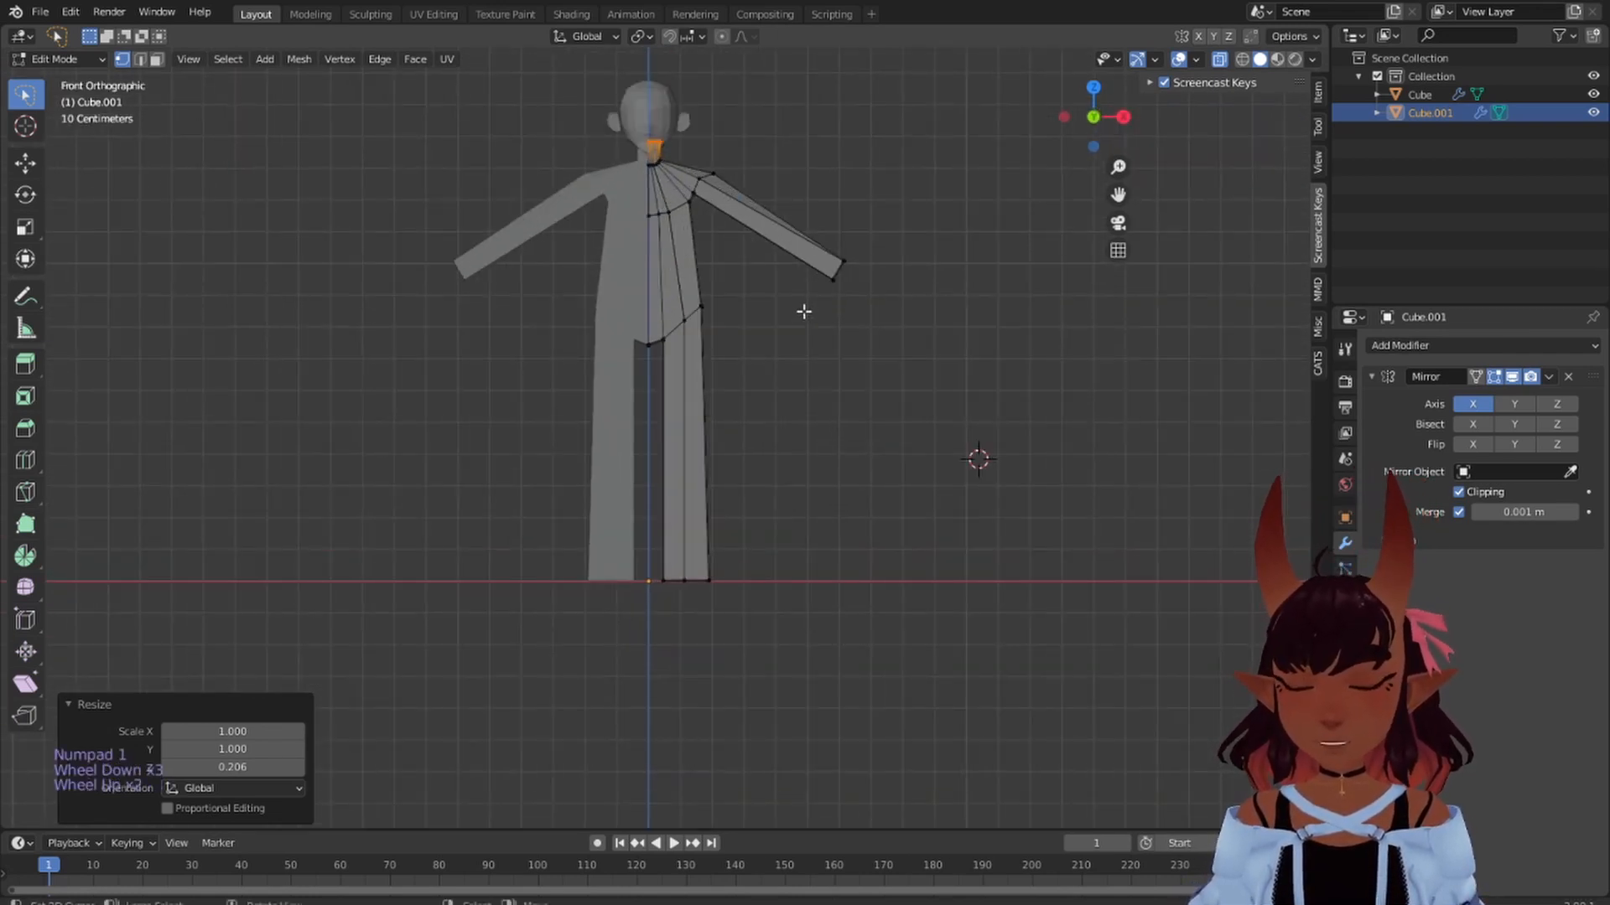
{"action": "scroll", "coordinate": [803, 311], "scroll_direction": "down", "scroll_amount": 1}
{"action": "key", "text": "a"}
{"action": "key", "text": "a"}
{"action": "key", "text": "a"}
- Select the middle vertex on the upper edge of the arm's end and raise it about 0.01 m along Z
{"action": "scroll", "coordinate": [729, 323], "scroll_direction": "up", "scroll_amount": 3}
{"action": "middle_click_drag", "start_coordinate": [729, 323], "coordinate": [699, 382], "text": "shift"}
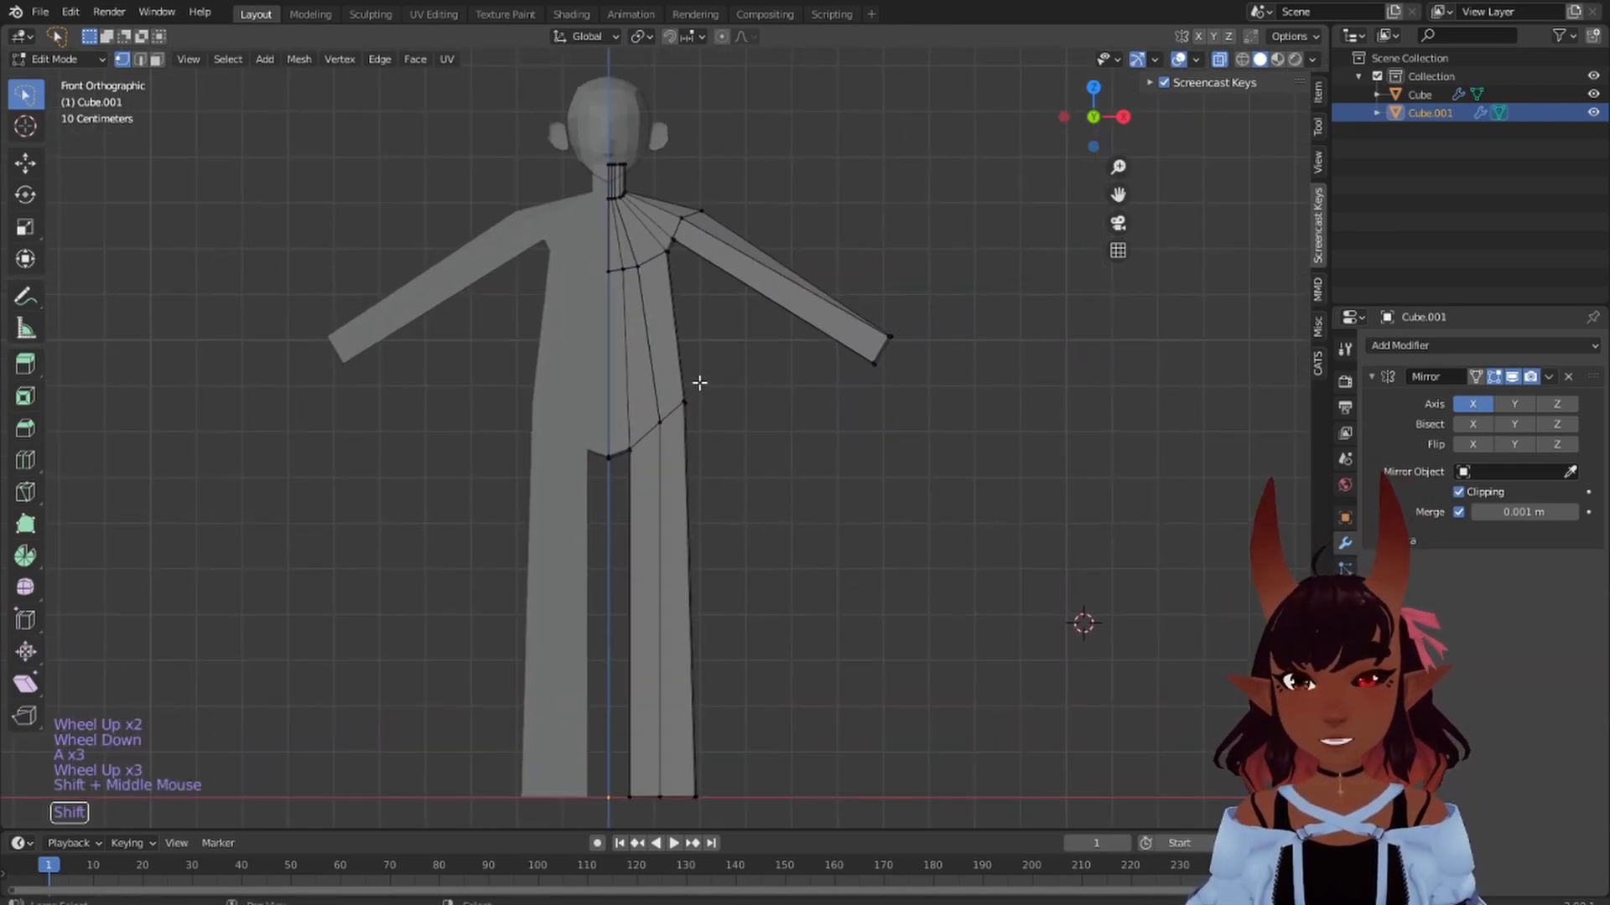
{"action": "scroll", "coordinate": [698, 380], "scroll_direction": "up", "scroll_amount": 2}
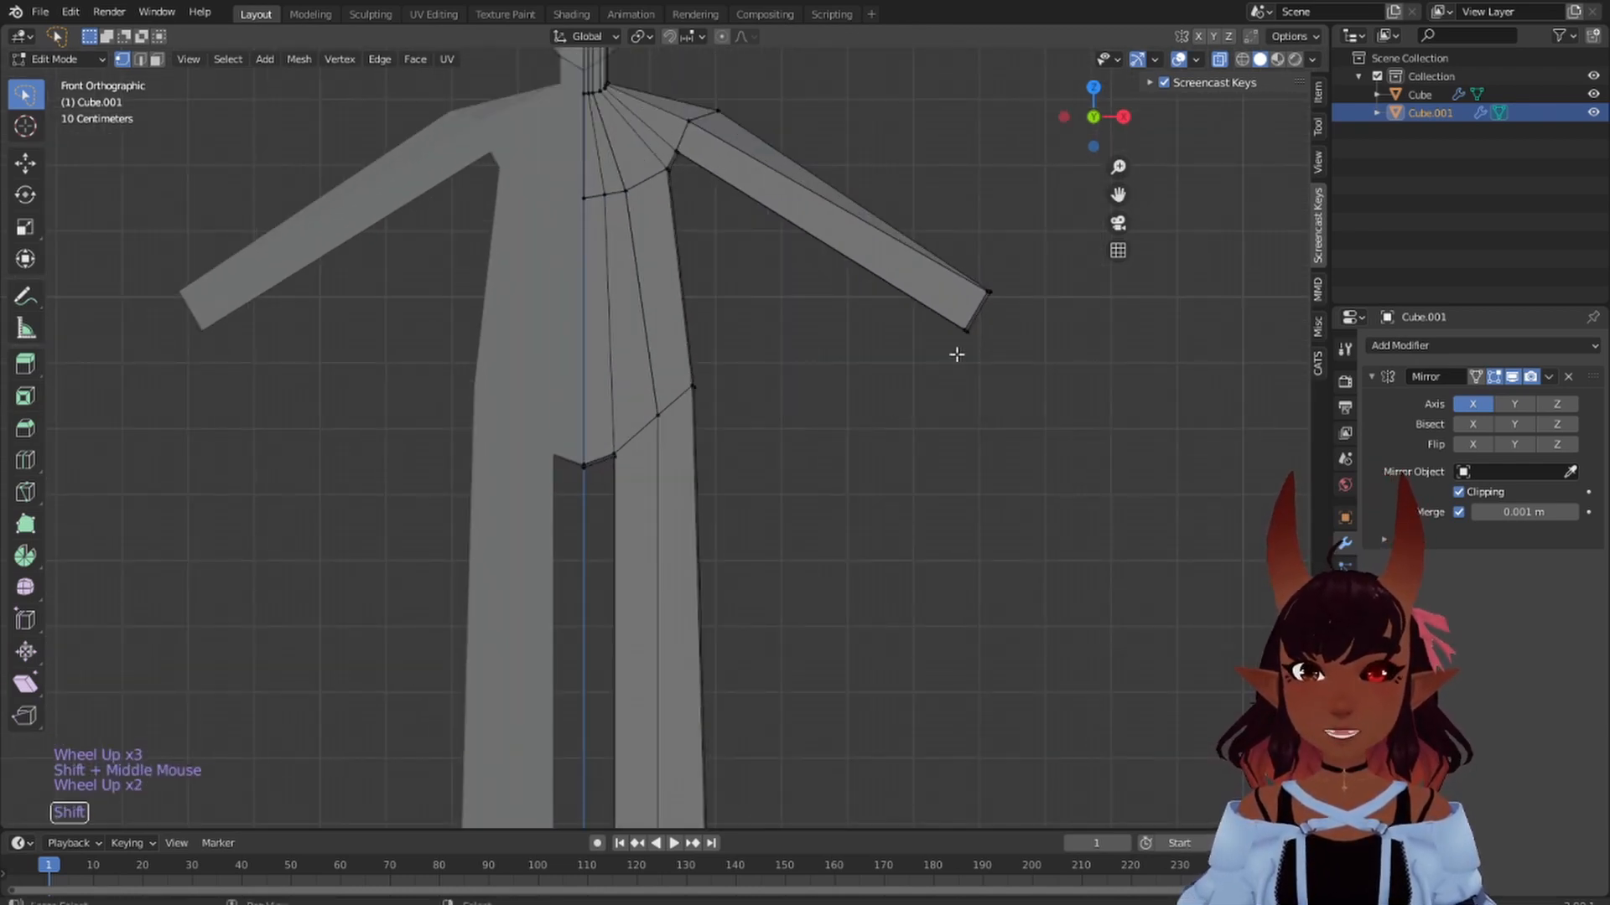
{"action": "middle_click_drag", "start_coordinate": [955, 352], "coordinate": [618, 478], "text": "shift"}
{"action": "scroll", "coordinate": [637, 484], "scroll_direction": "up", "scroll_amount": 5}
{"action": "scroll", "coordinate": [652, 490], "scroll_direction": "up", "scroll_amount": 1}
{"action": "middle_click_drag", "start_coordinate": [726, 399], "coordinate": [611, 403]}
{"action": "right_click", "coordinate": [619, 404]}
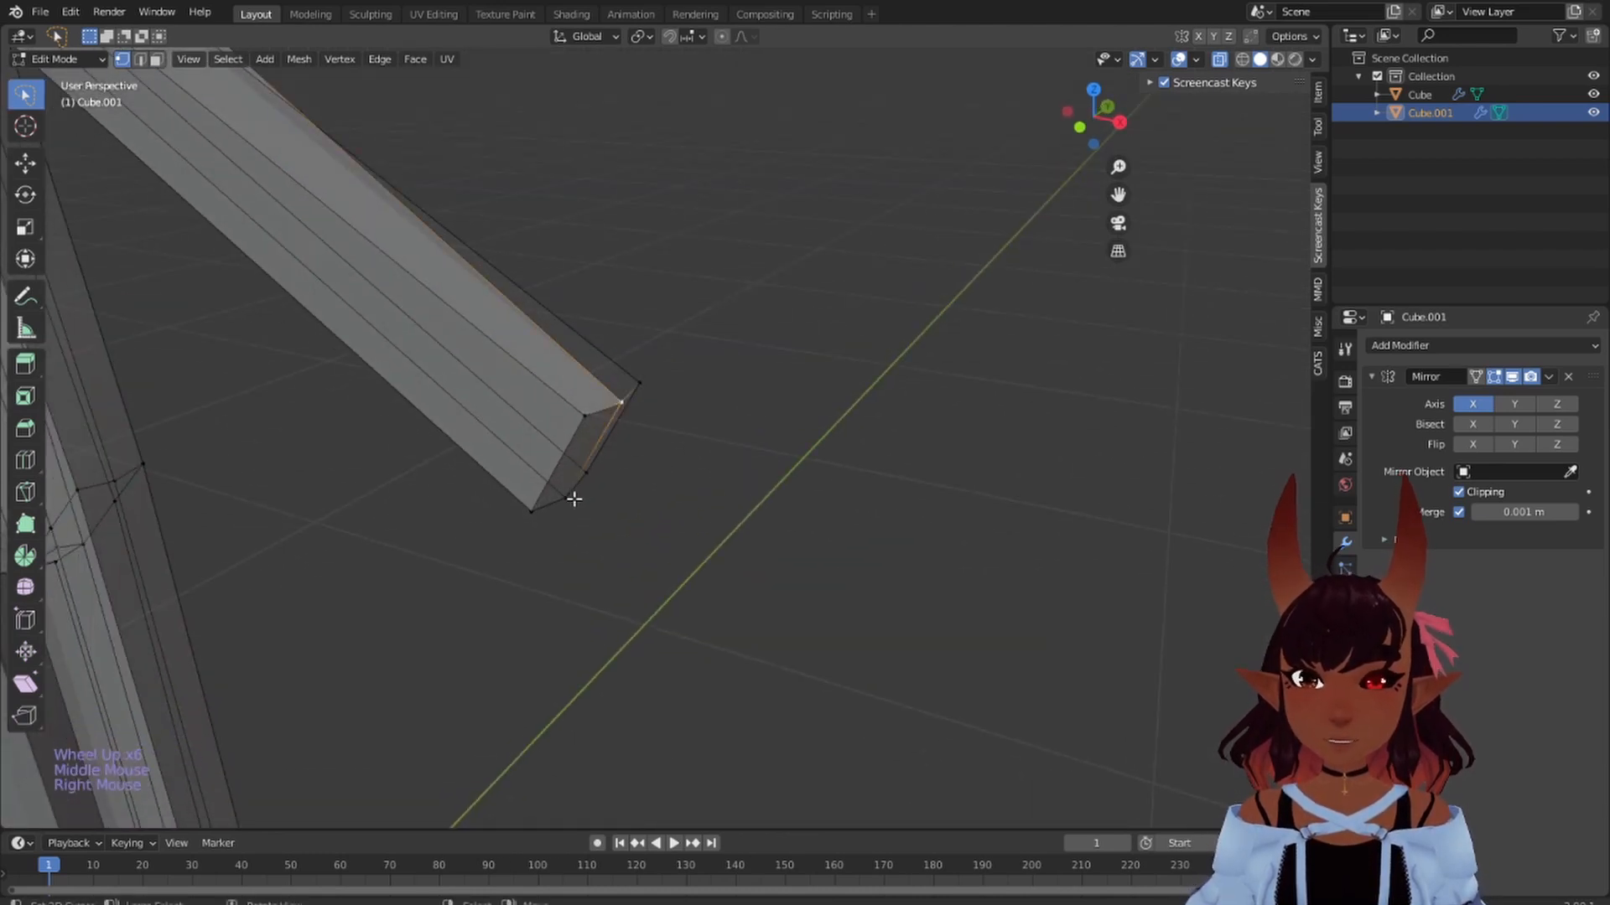
{"action": "key", "text": "KP_1"}
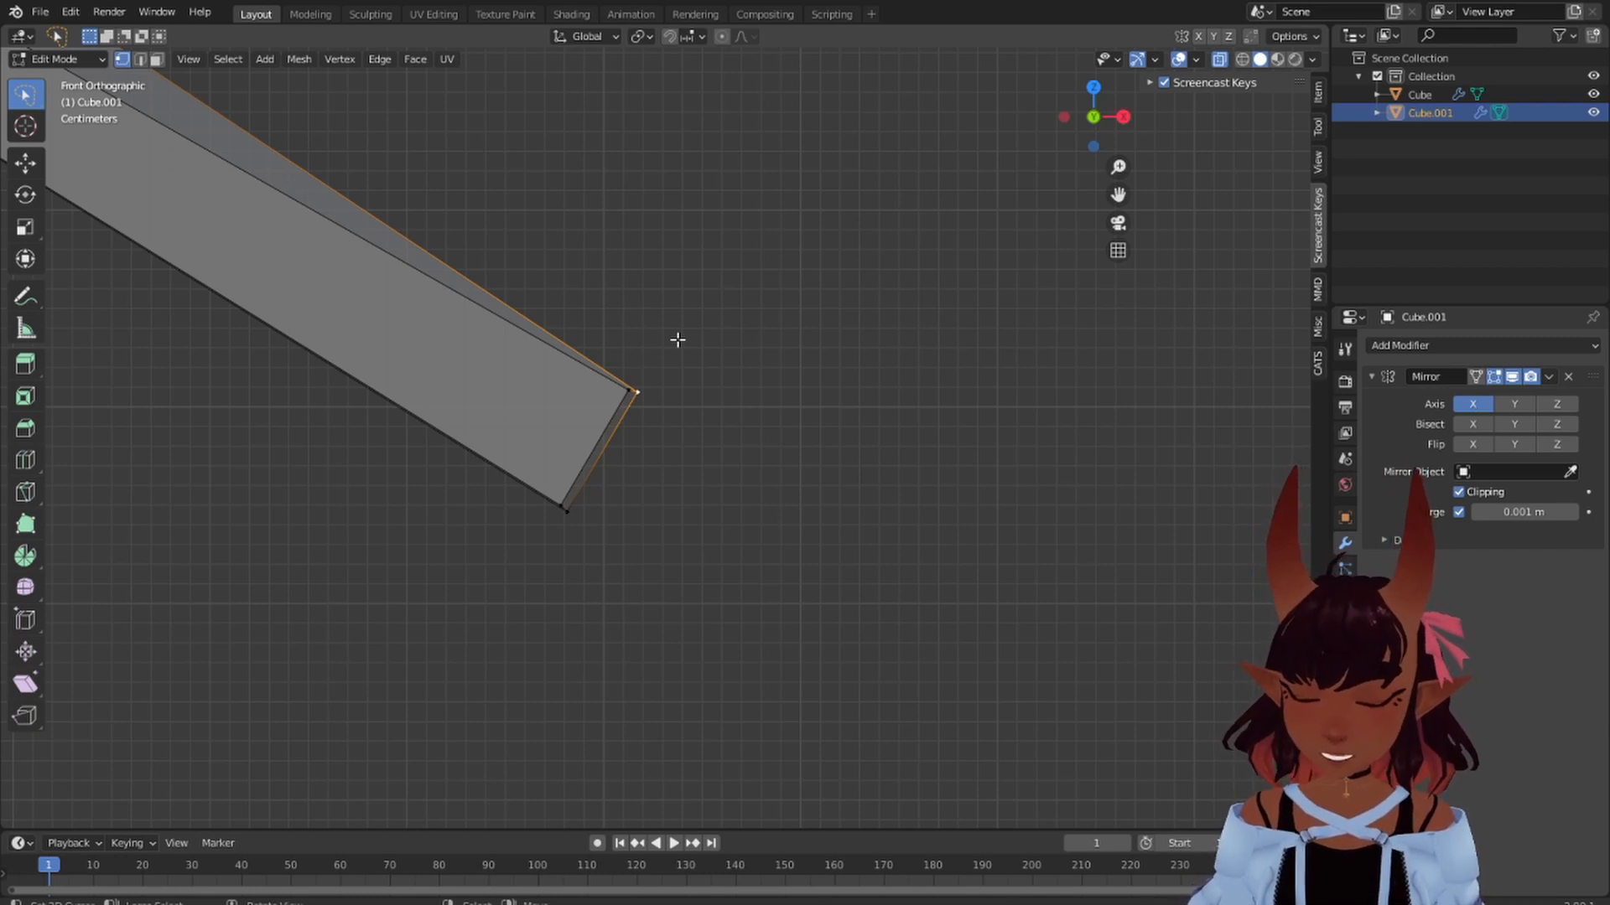
{"action": "key", "text": "g"}
{"action": "key", "text": "z"}
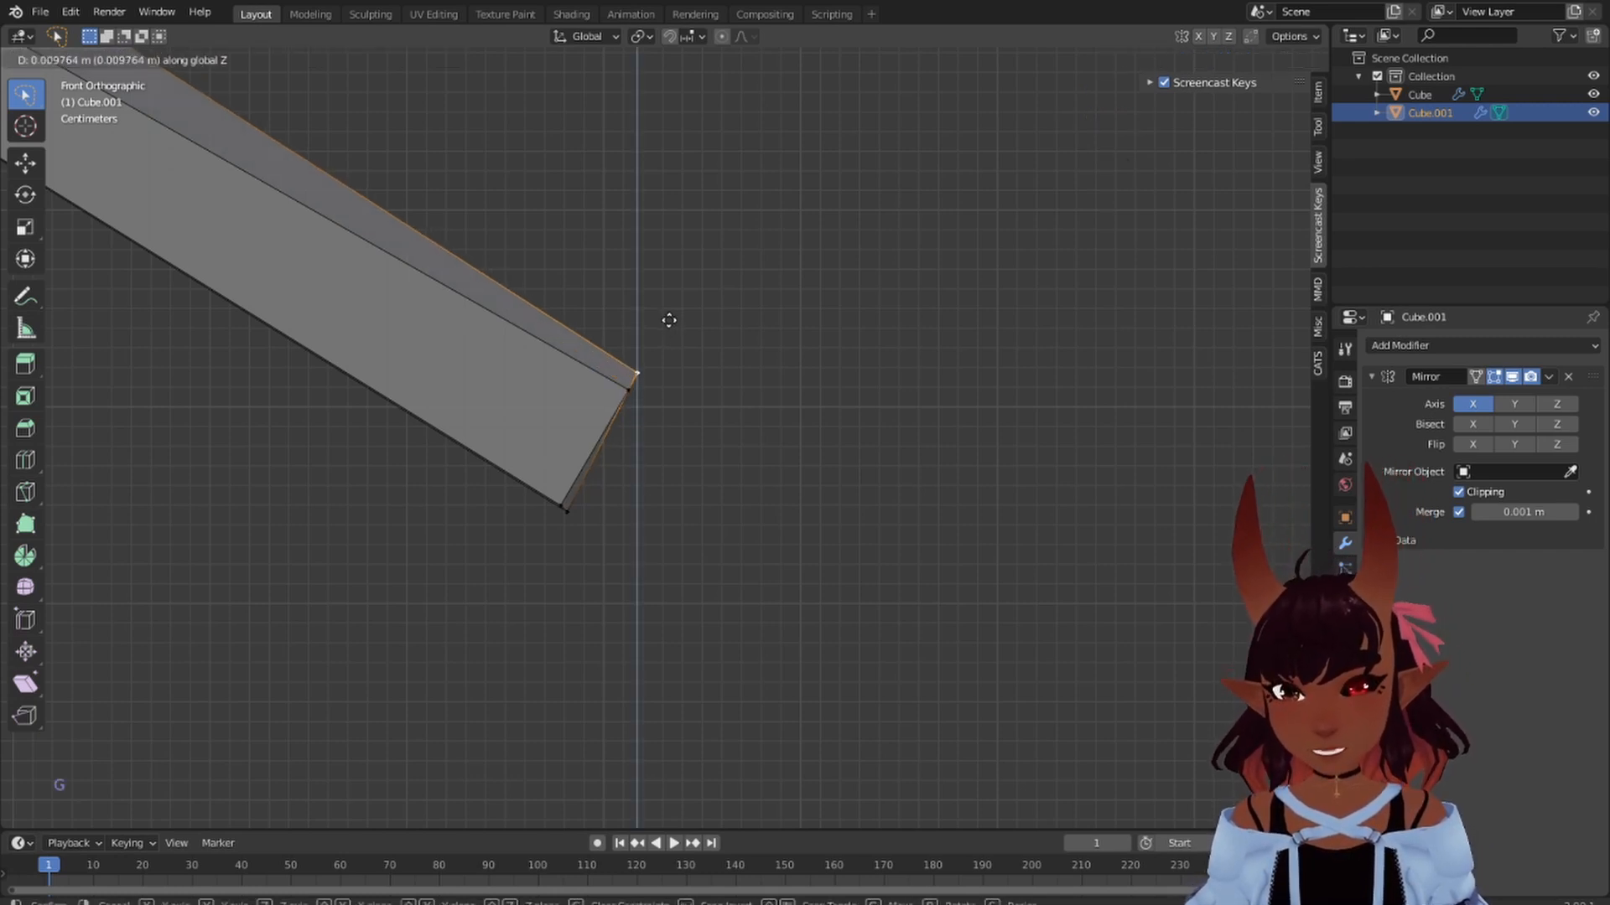
{"action": "left_click", "coordinate": [640, 332]}
- Select the middle underside vertices at the arm's end and the armpit, and lower them about 0.008 m along Z
{"action": "right_click", "coordinate": [558, 514]}
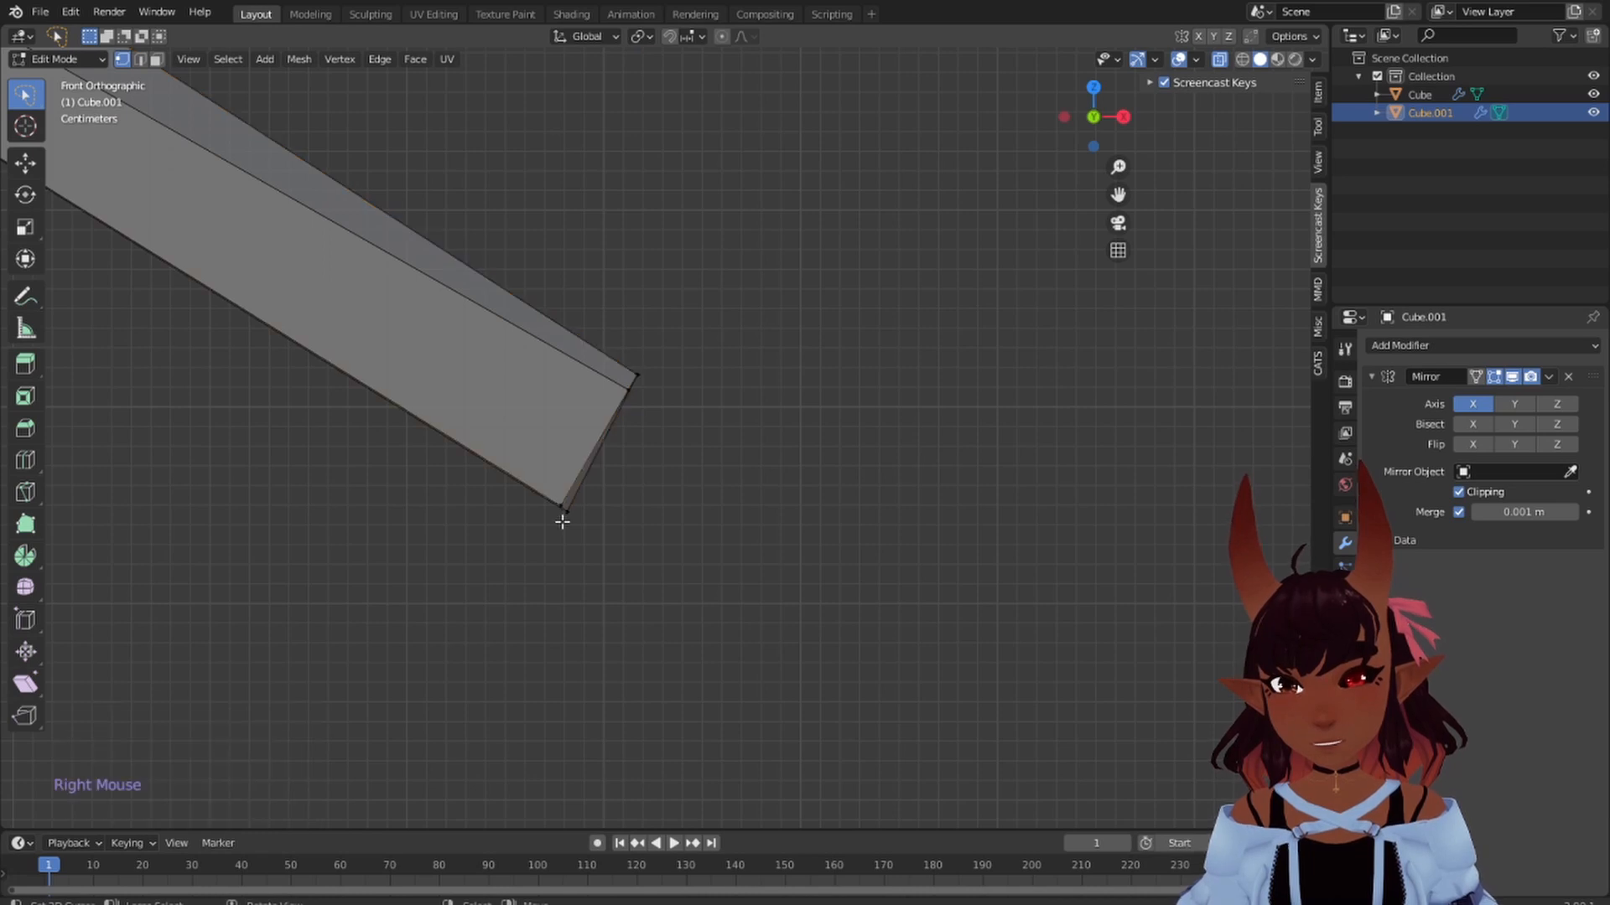
{"action": "right_click", "coordinate": [568, 517]}
{"action": "scroll", "coordinate": [749, 469], "scroll_direction": "down", "scroll_amount": 5}
{"action": "middle_click_drag", "start_coordinate": [806, 470], "coordinate": [934, 497]}
{"action": "right_click", "coordinate": [348, 237], "text": "shift"}
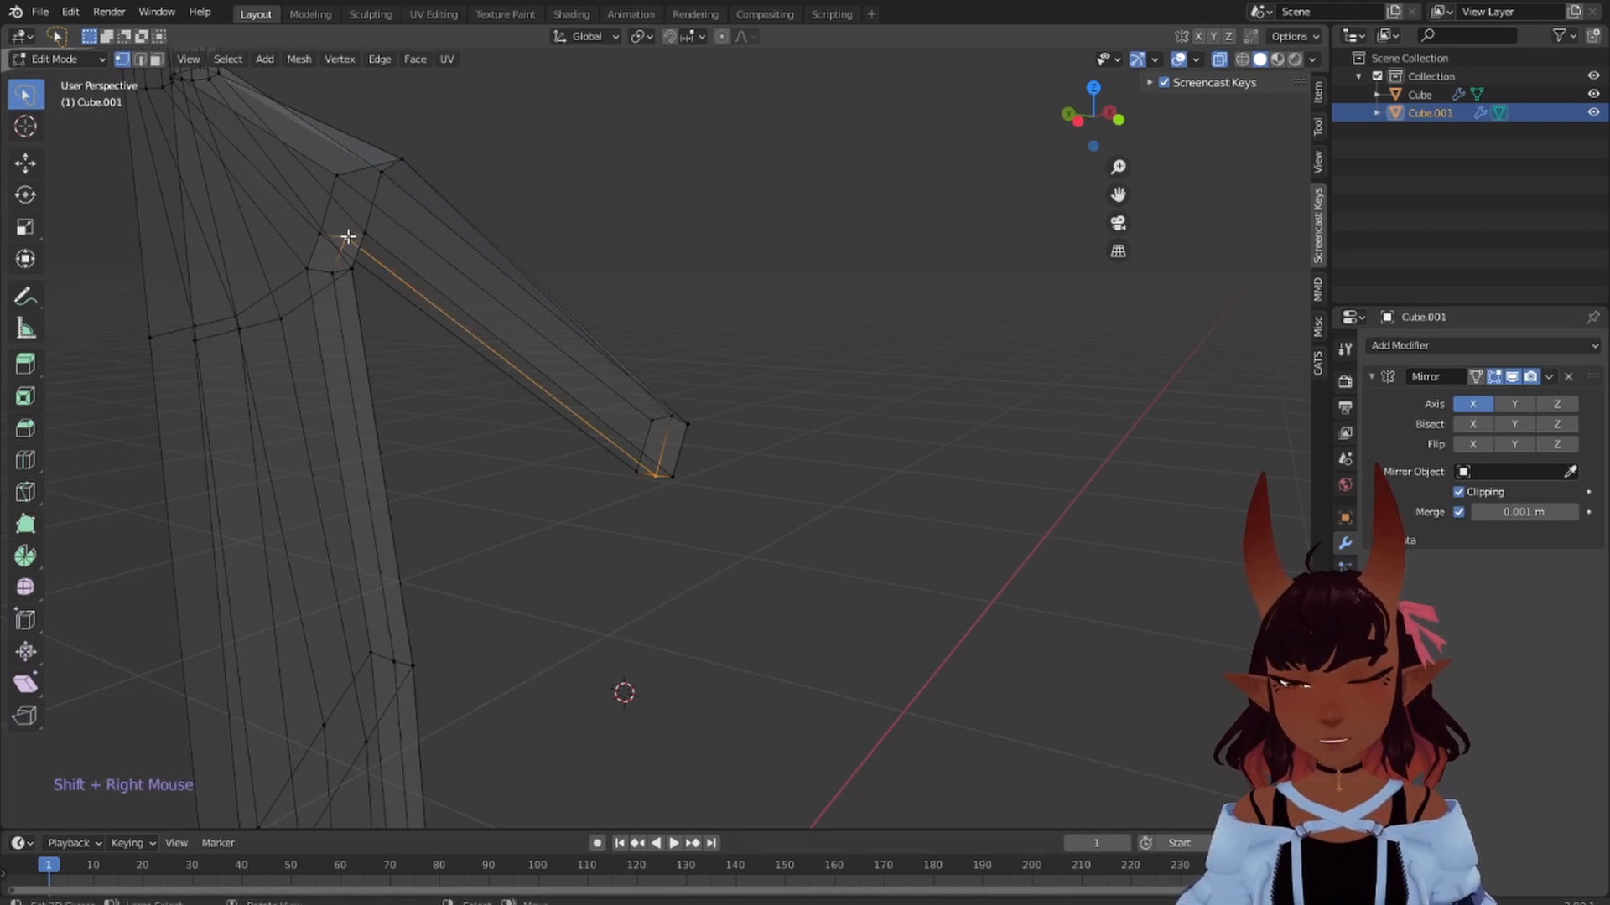
{"action": "key", "text": "KP_1"}
{"action": "scroll", "coordinate": [323, 376], "scroll_direction": "down", "scroll_amount": 1}
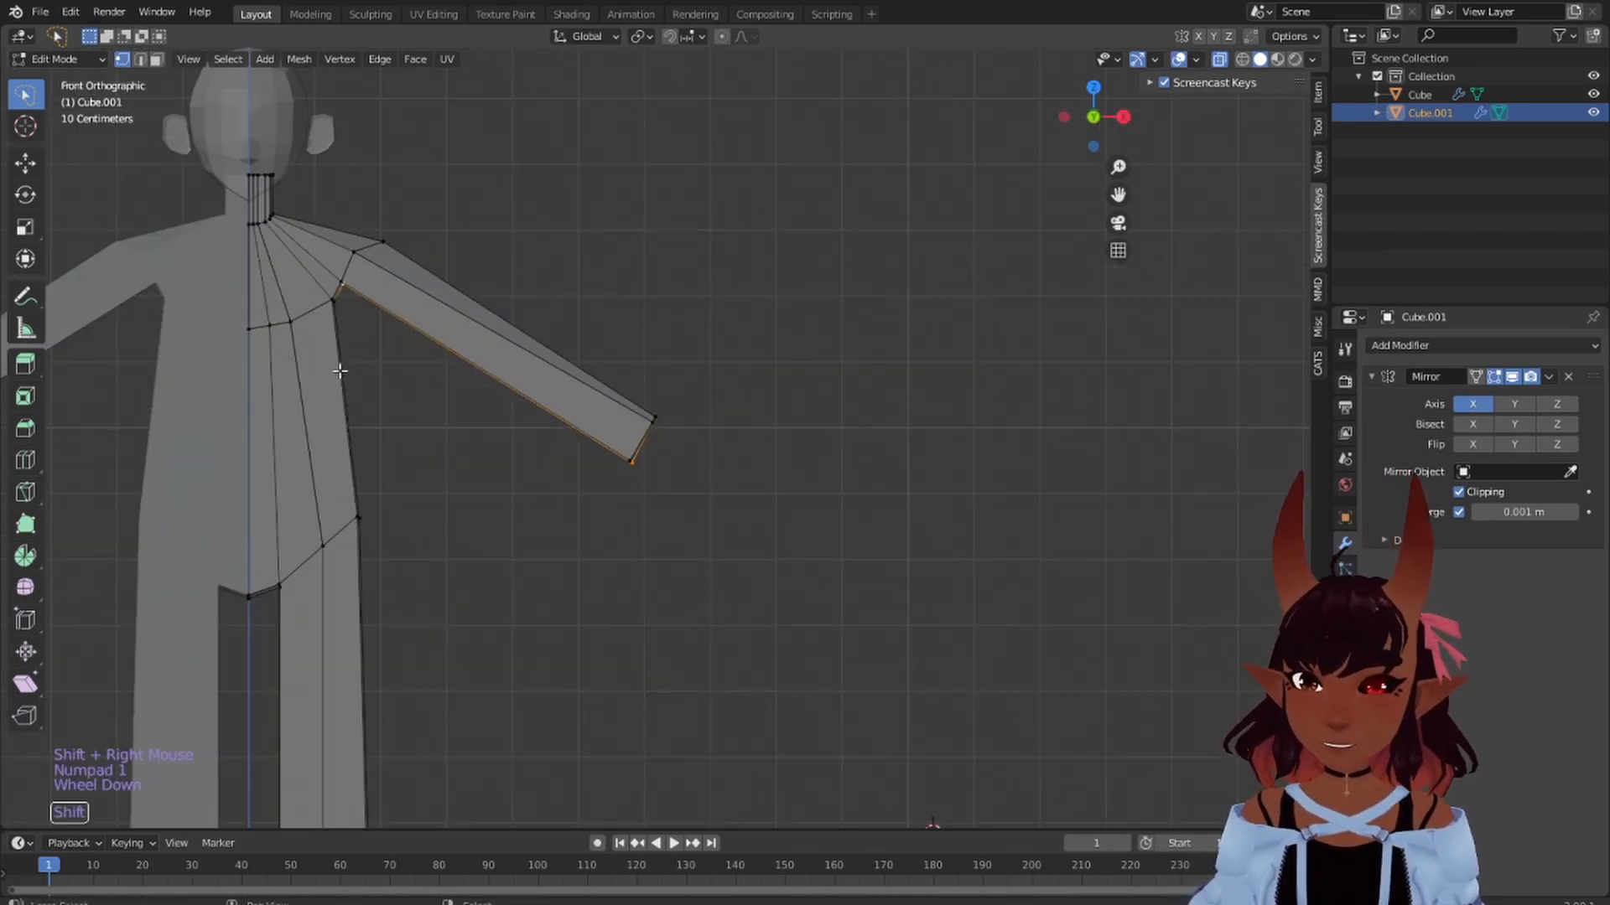
{"action": "middle_click_drag", "start_coordinate": [327, 373], "coordinate": [582, 414], "text": "shift"}
{"action": "scroll", "coordinate": [582, 413], "scroll_direction": "up", "scroll_amount": 2}
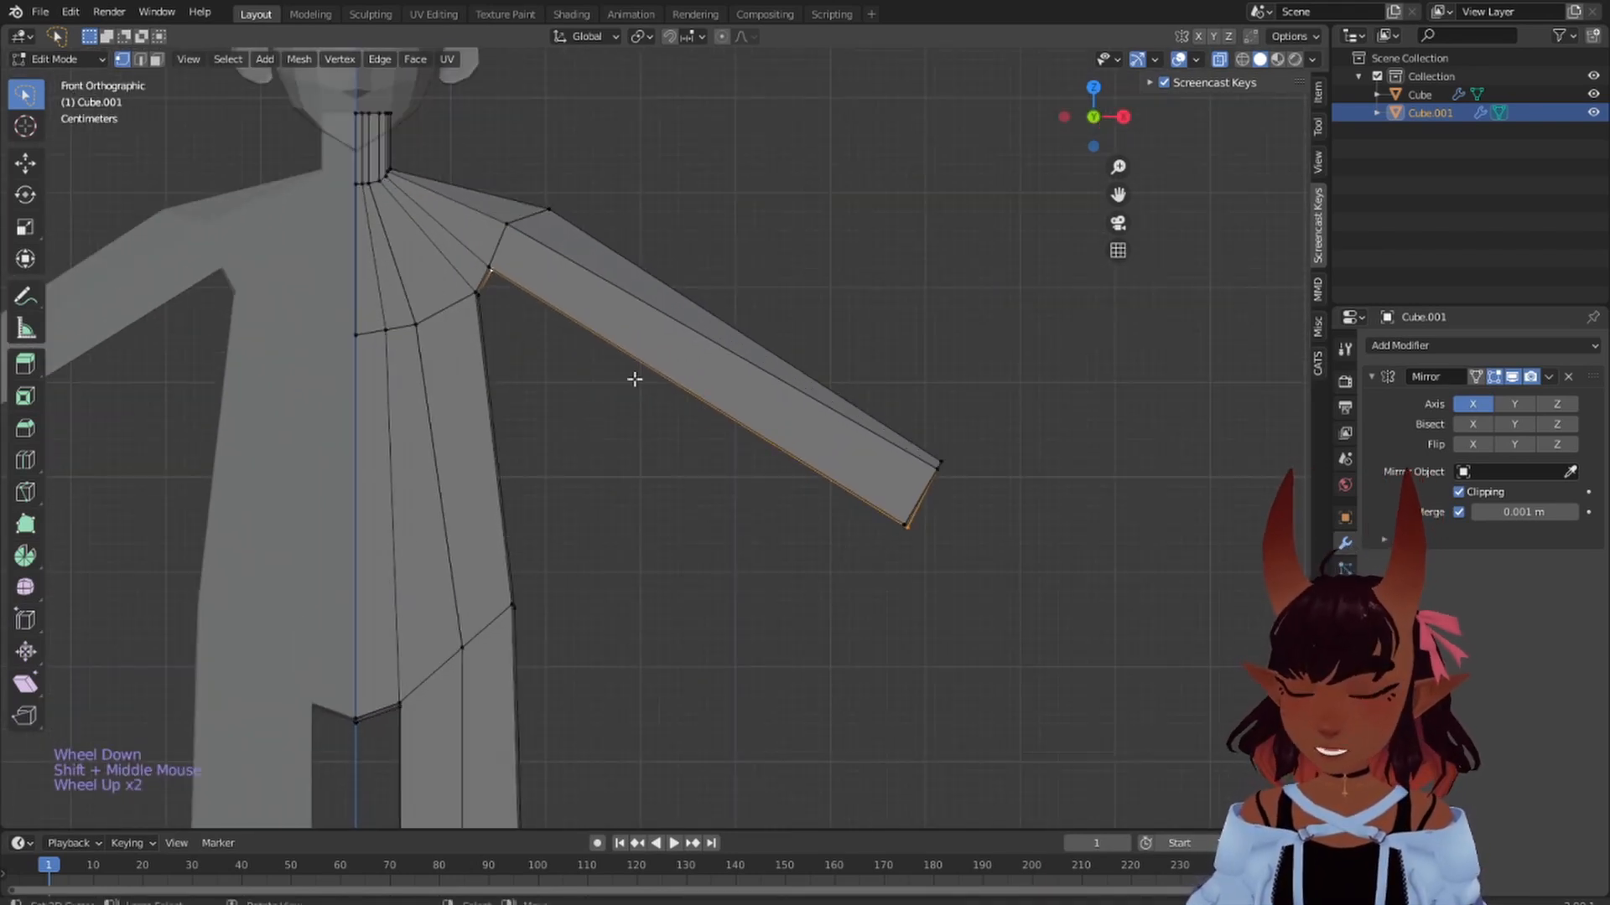
{"action": "key", "text": "g"}
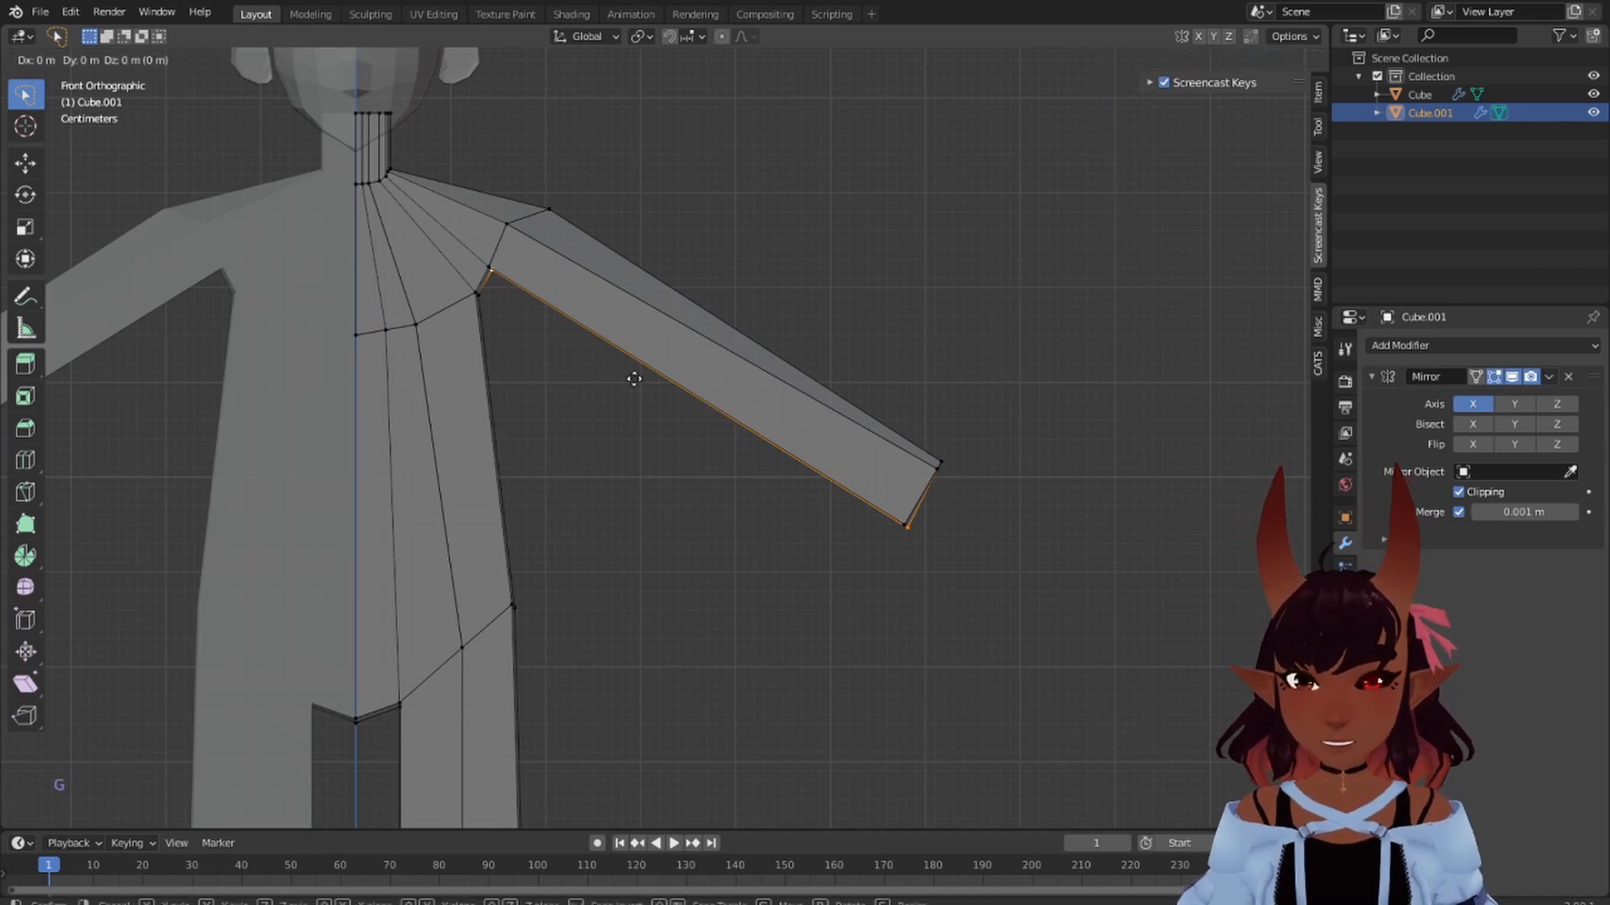
{"action": "key", "text": "z"}
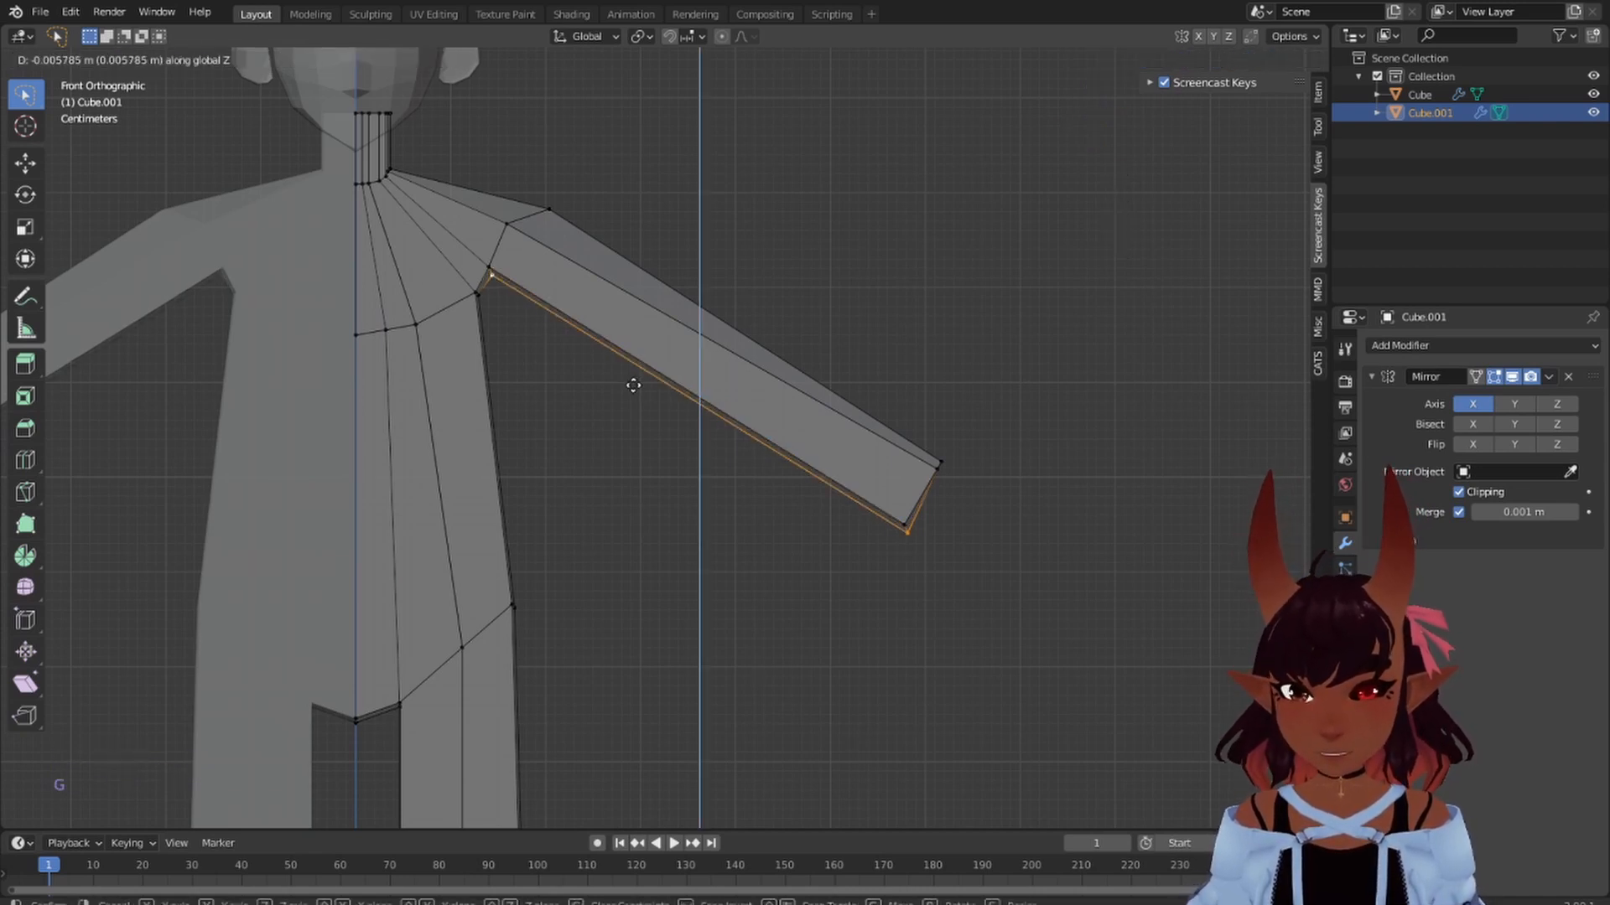
{"action": "left_click", "coordinate": [632, 387]}
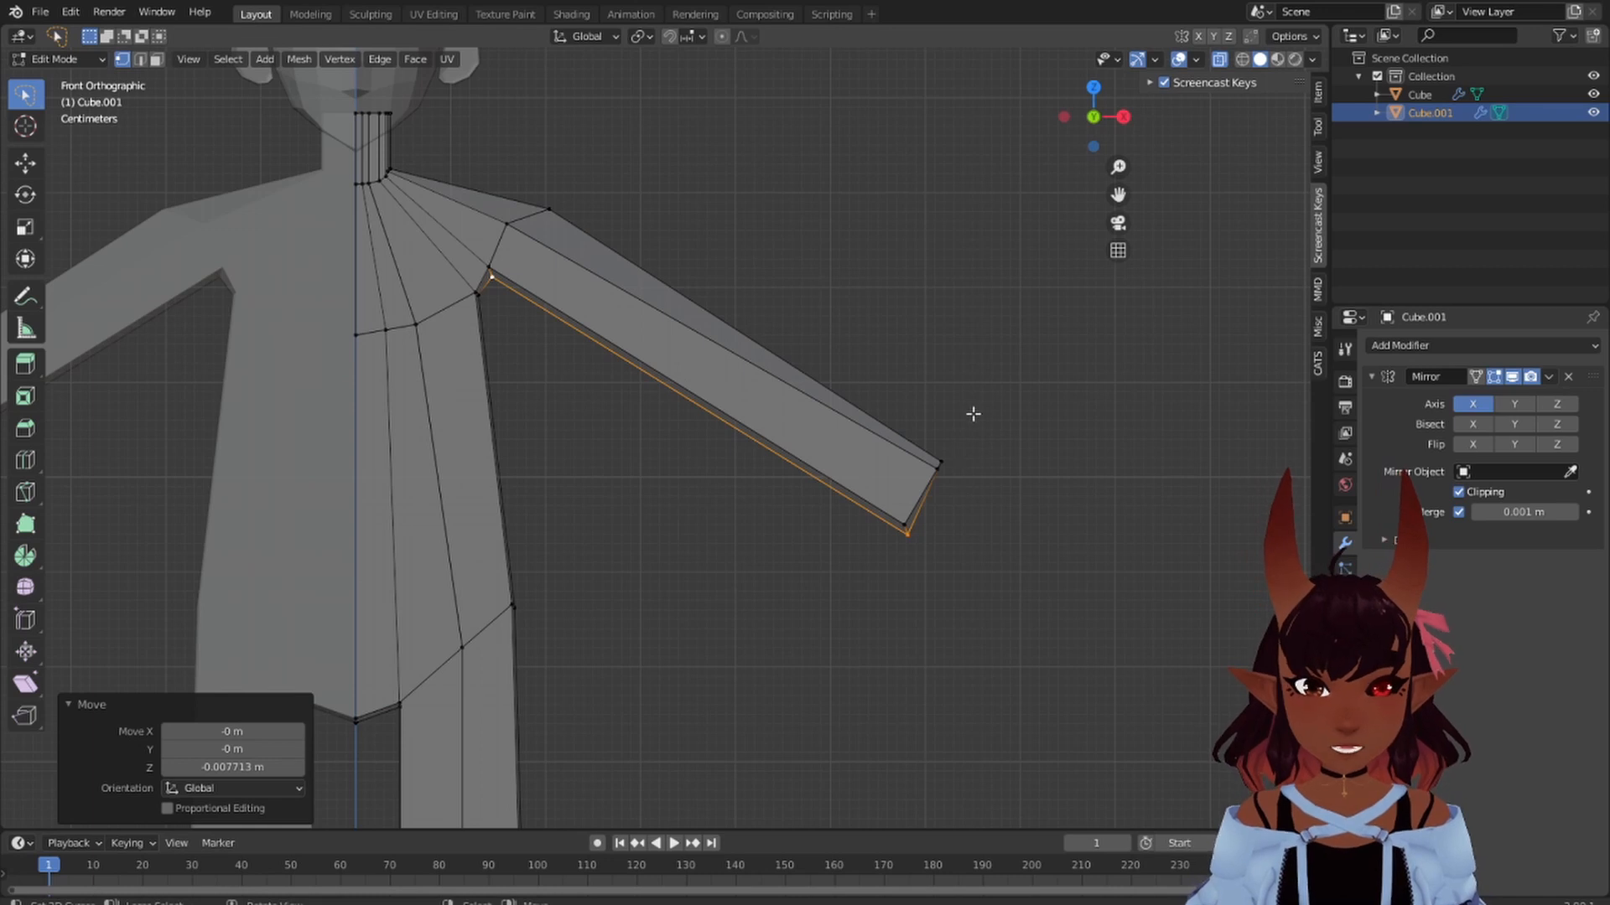
- Move only the middle underside vertex at the arm's end about 0.01 m inward along X
{"action": "right_click", "coordinate": [916, 546]}
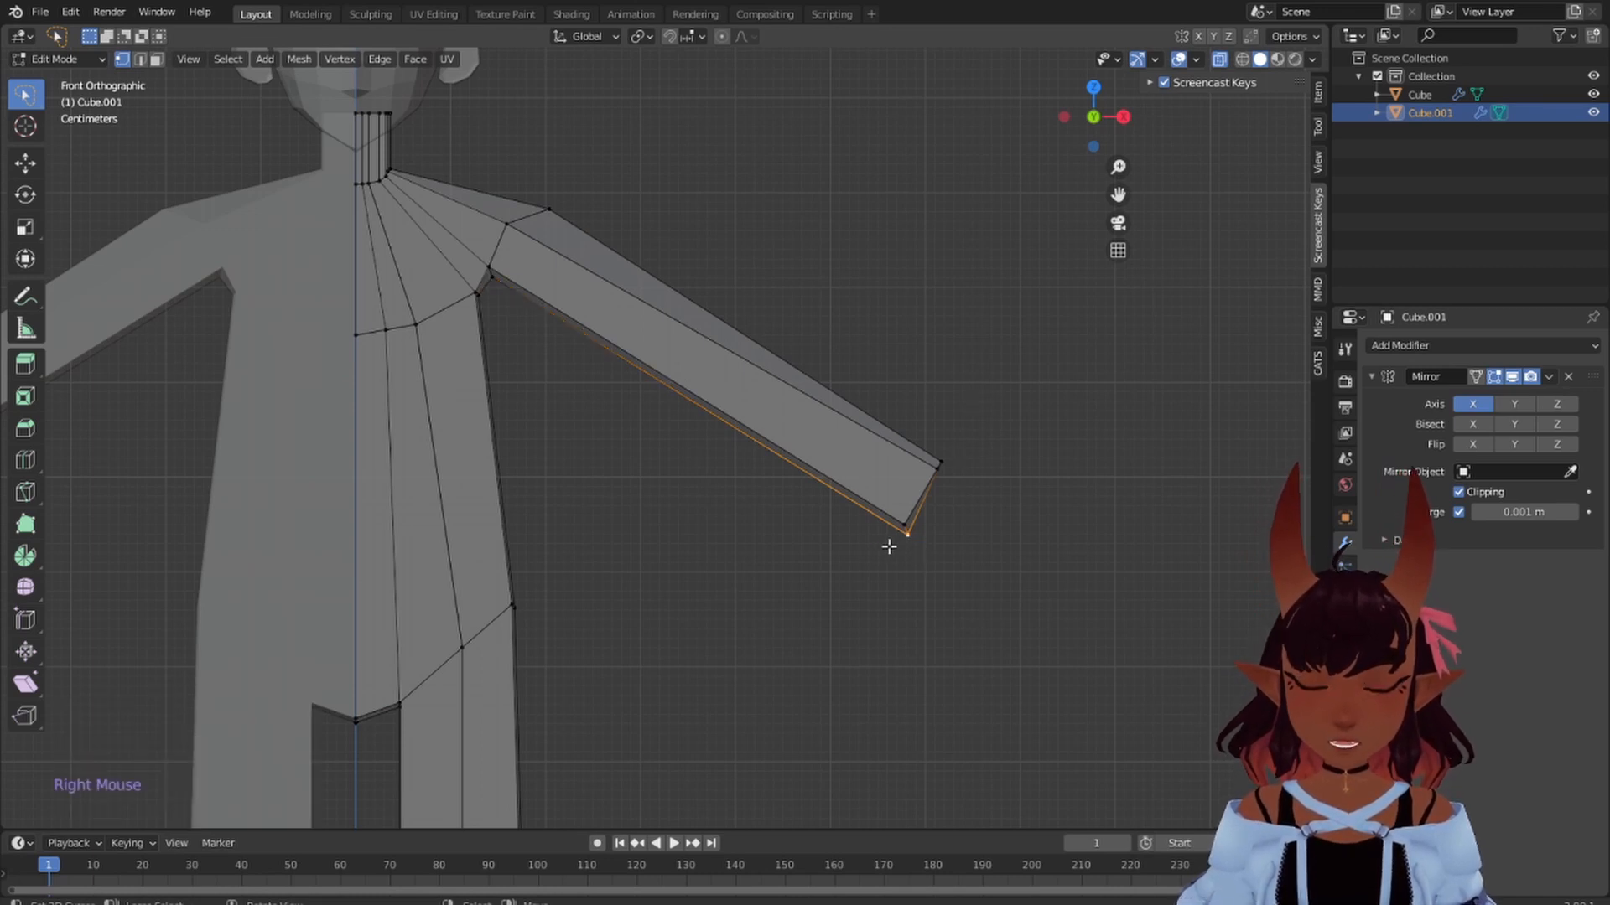
{"action": "key", "text": "g"}
{"action": "key", "text": "x"}
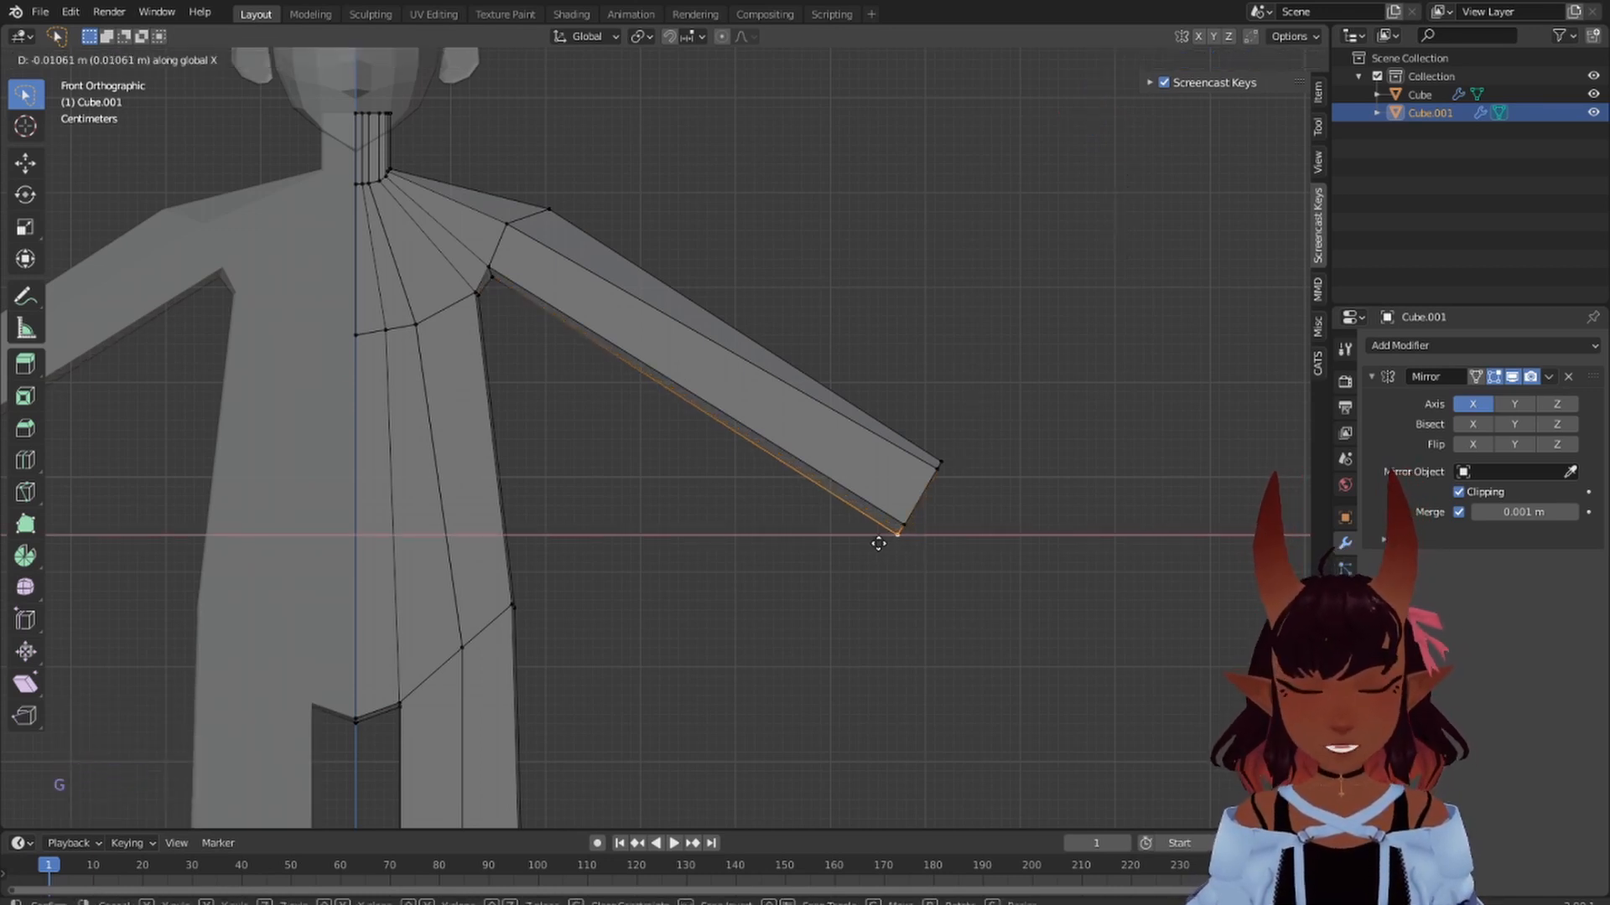
{"action": "left_click", "coordinate": [880, 543]}
- Clear the vertex selection and examine the body's shape from the front and at an angle
{"action": "scroll", "coordinate": [658, 478], "scroll_direction": "down", "scroll_amount": 3}
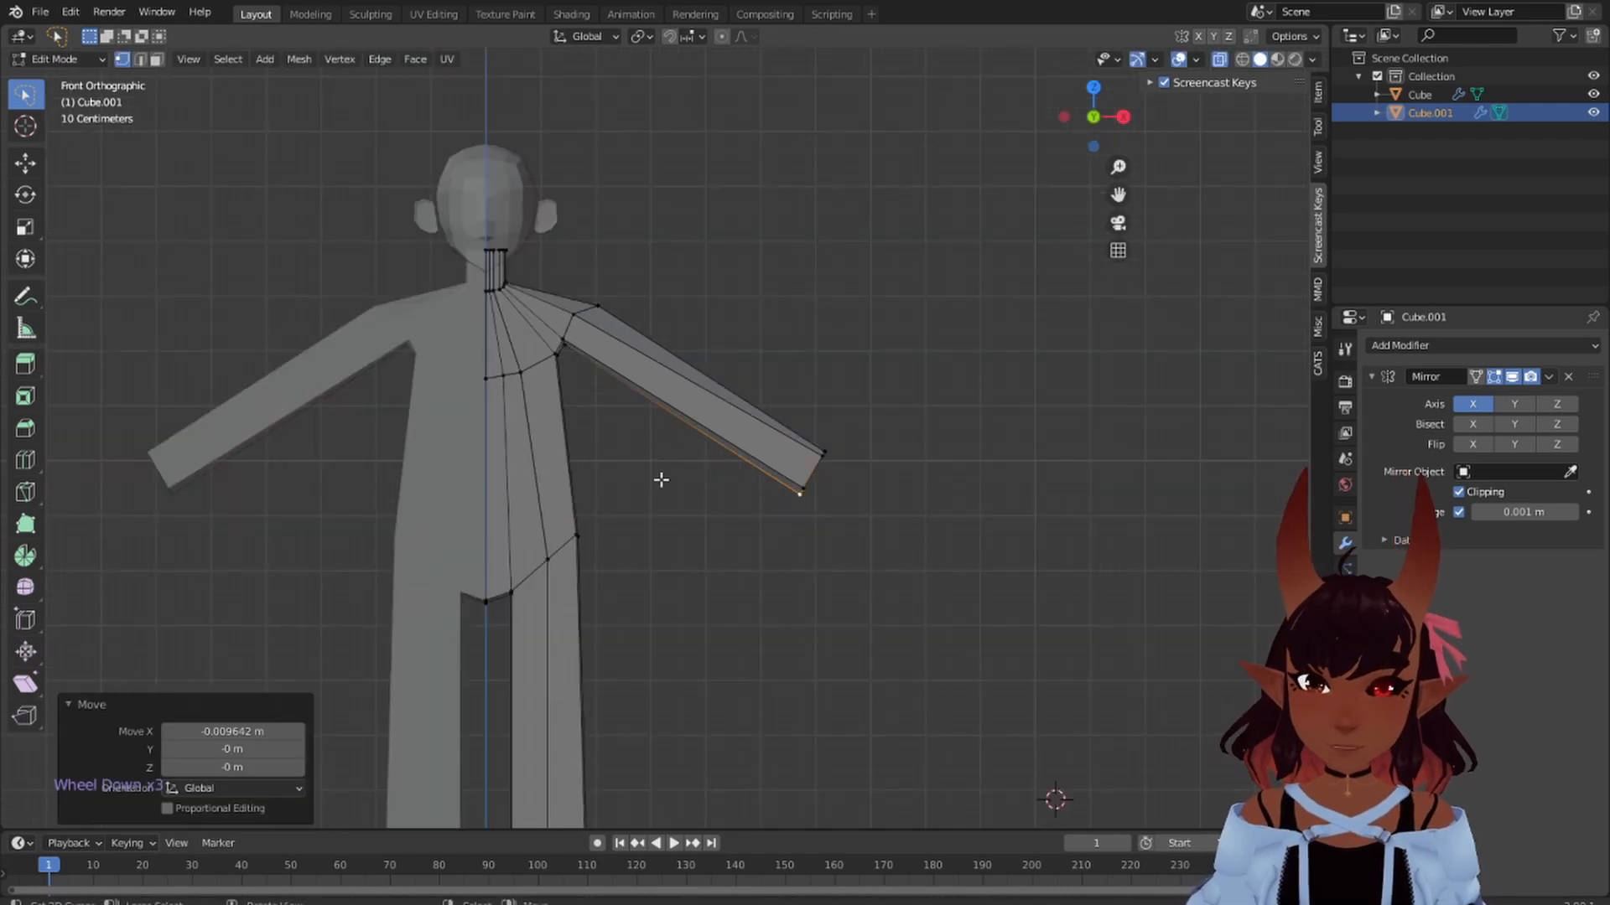
{"action": "middle_click_drag", "start_coordinate": [657, 478], "coordinate": [833, 438], "text": "shift"}
{"action": "key", "text": "a"}
{"action": "key", "text": "a"}
{"action": "key", "text": "a"}
{"action": "scroll", "coordinate": [779, 422], "scroll_direction": "down", "scroll_amount": 3}
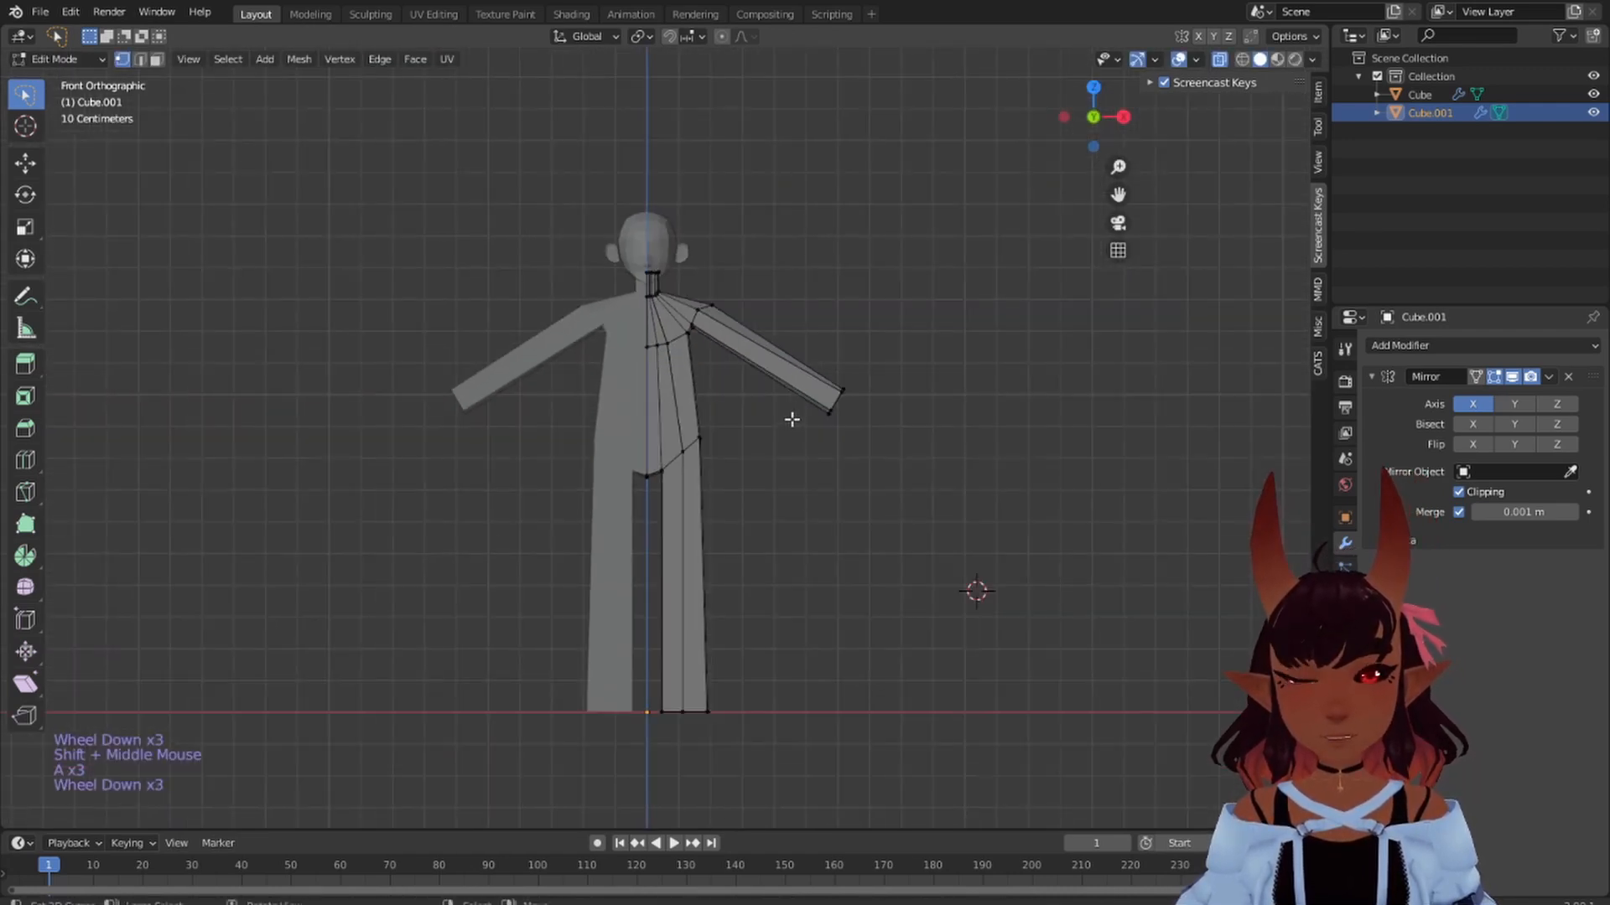
{"action": "scroll", "coordinate": [775, 425], "scroll_direction": "up", "scroll_amount": 1}
{"action": "middle_click_drag", "start_coordinate": [719, 380], "coordinate": [750, 411], "text": "shift"}
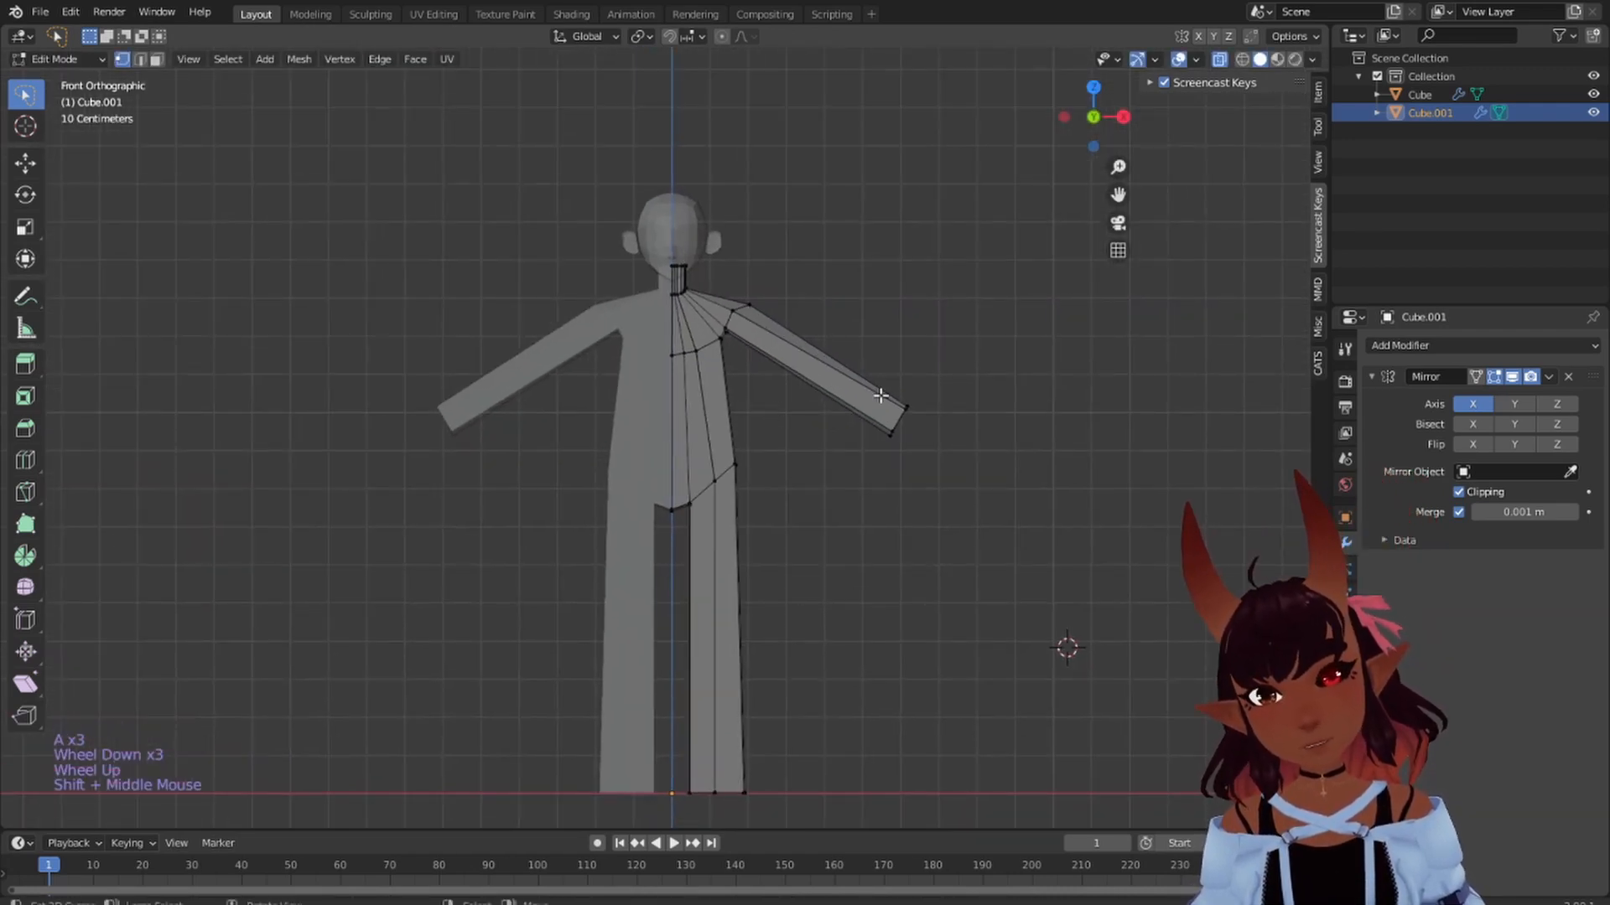
{"action": "middle_click_drag", "start_coordinate": [985, 321], "coordinate": [760, 439]}
{"action": "scroll", "coordinate": [801, 289], "scroll_direction": "up", "scroll_amount": 3}
{"action": "key", "text": "KP_1"}
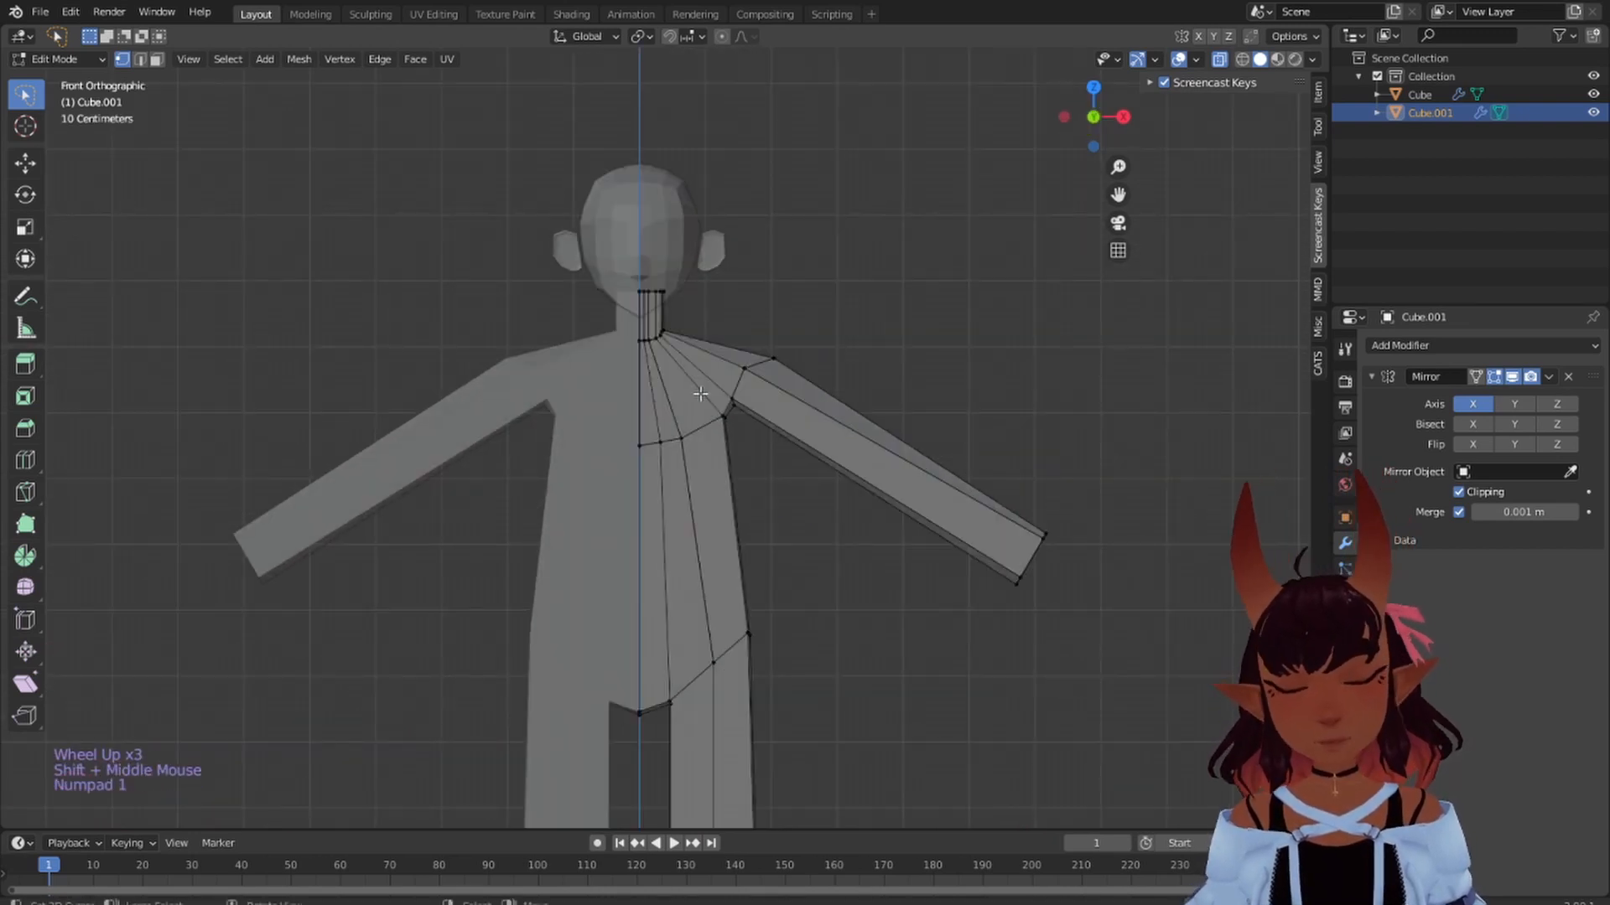
{"action": "scroll", "coordinate": [700, 394], "scroll_direction": "up", "scroll_amount": 3}
{"action": "scroll", "coordinate": [691, 357], "scroll_direction": "down", "scroll_amount": 4}
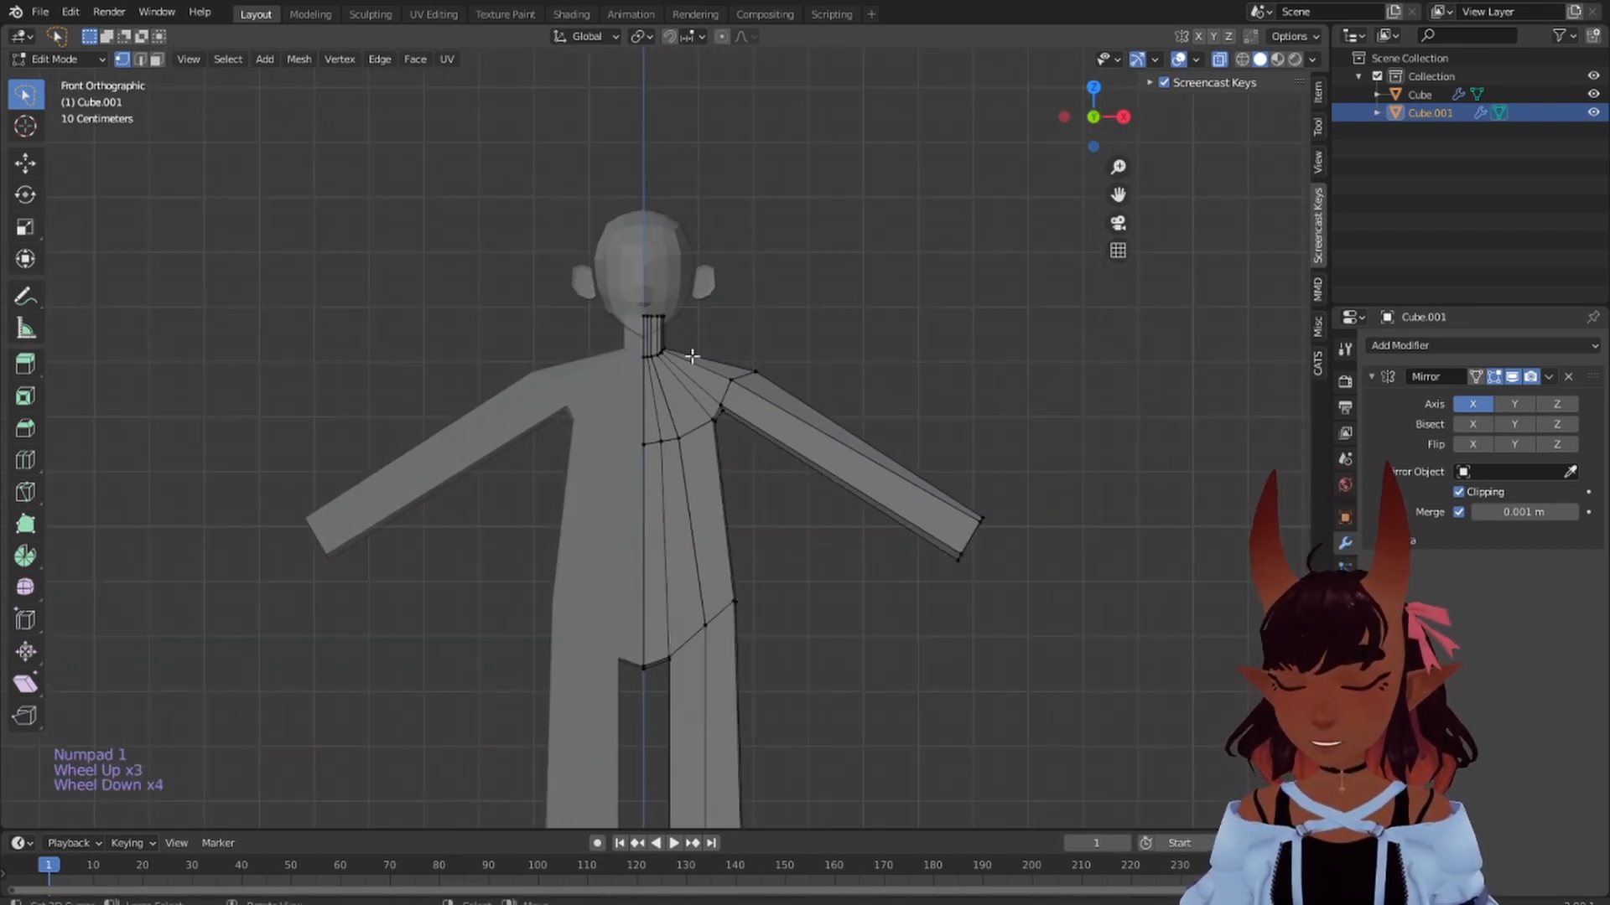
- Insert two evenly spaced loop cuts around the upper chest between the neck base and the shoulder, without sliding them
{"action": "mouse_move", "coordinate": [692, 356]}
{"action": "middle_mouse_down", "text": "shift"}
{"action": "mouse_move", "coordinate": [699, 399]}
{"action": "mouse_move", "coordinate": [706, 335]}
{"action": "middle_mouse_up", "text": "shift"}
{"action": "scroll", "coordinate": [705, 335], "scroll_direction": "down", "scroll_amount": 2}
{"action": "scroll", "coordinate": [706, 335], "scroll_direction": "up", "scroll_amount": 1}
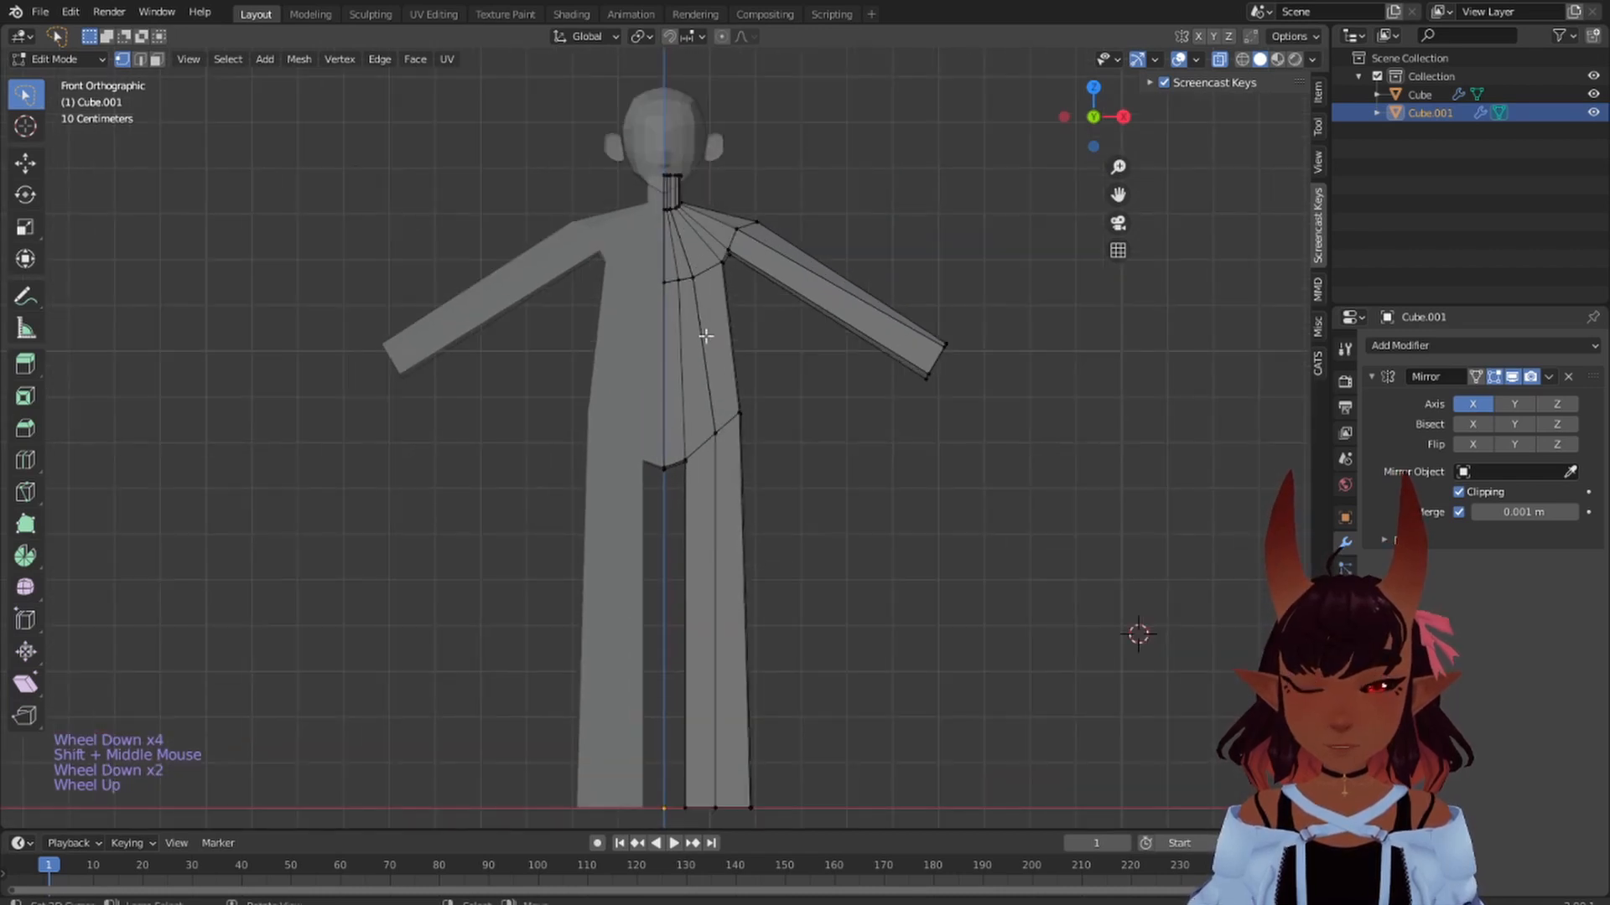
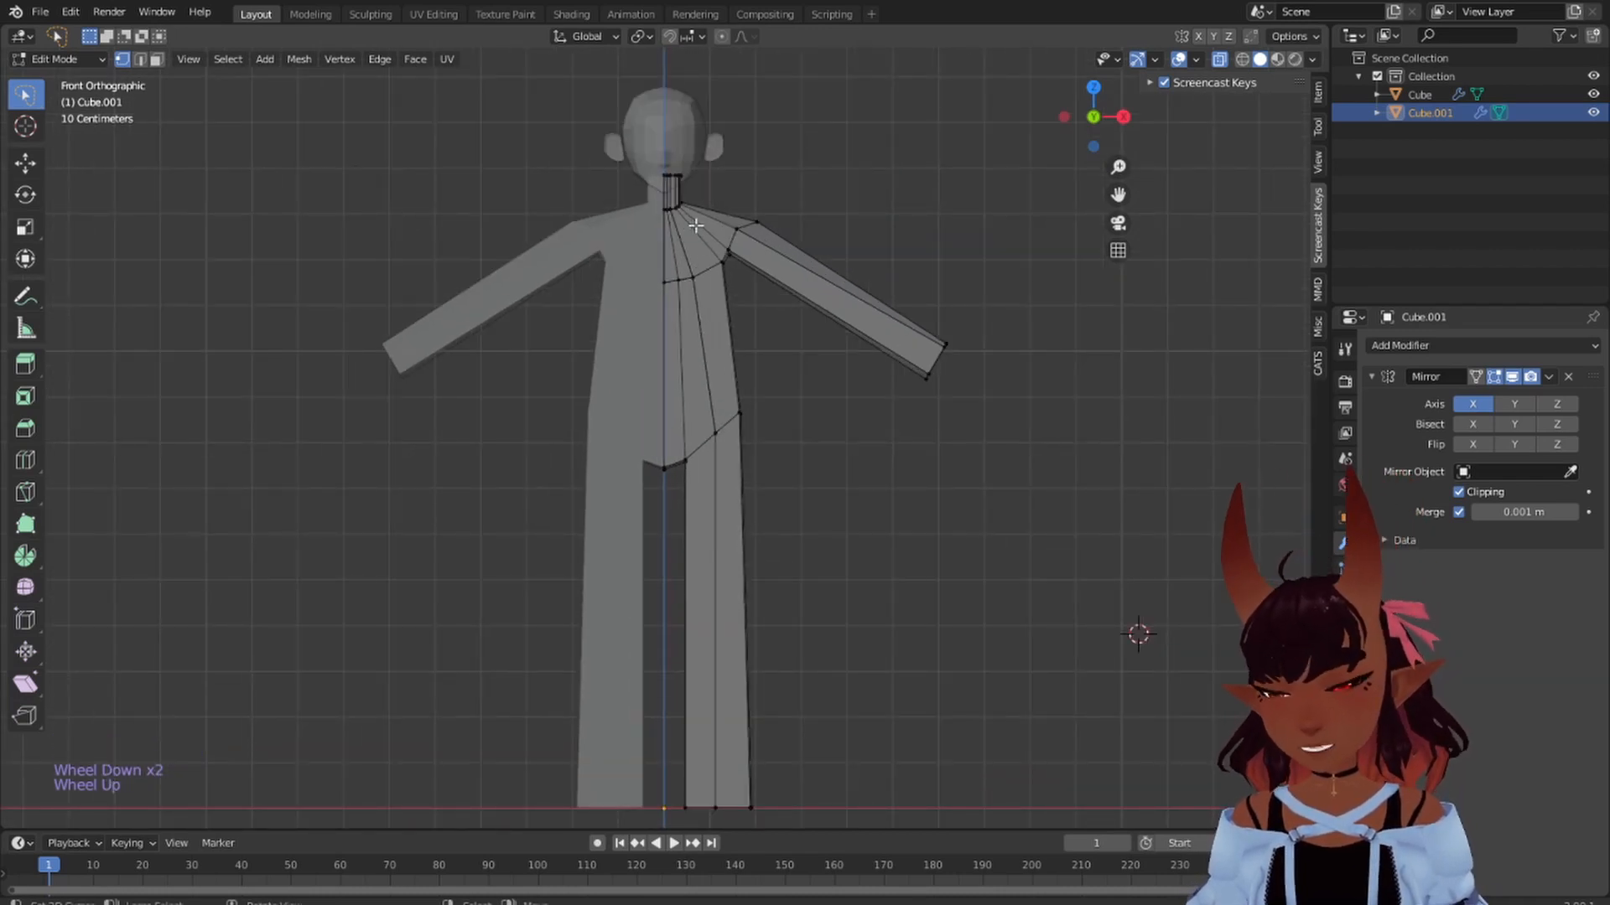
{"action": "key", "text": "ctrl+r"}
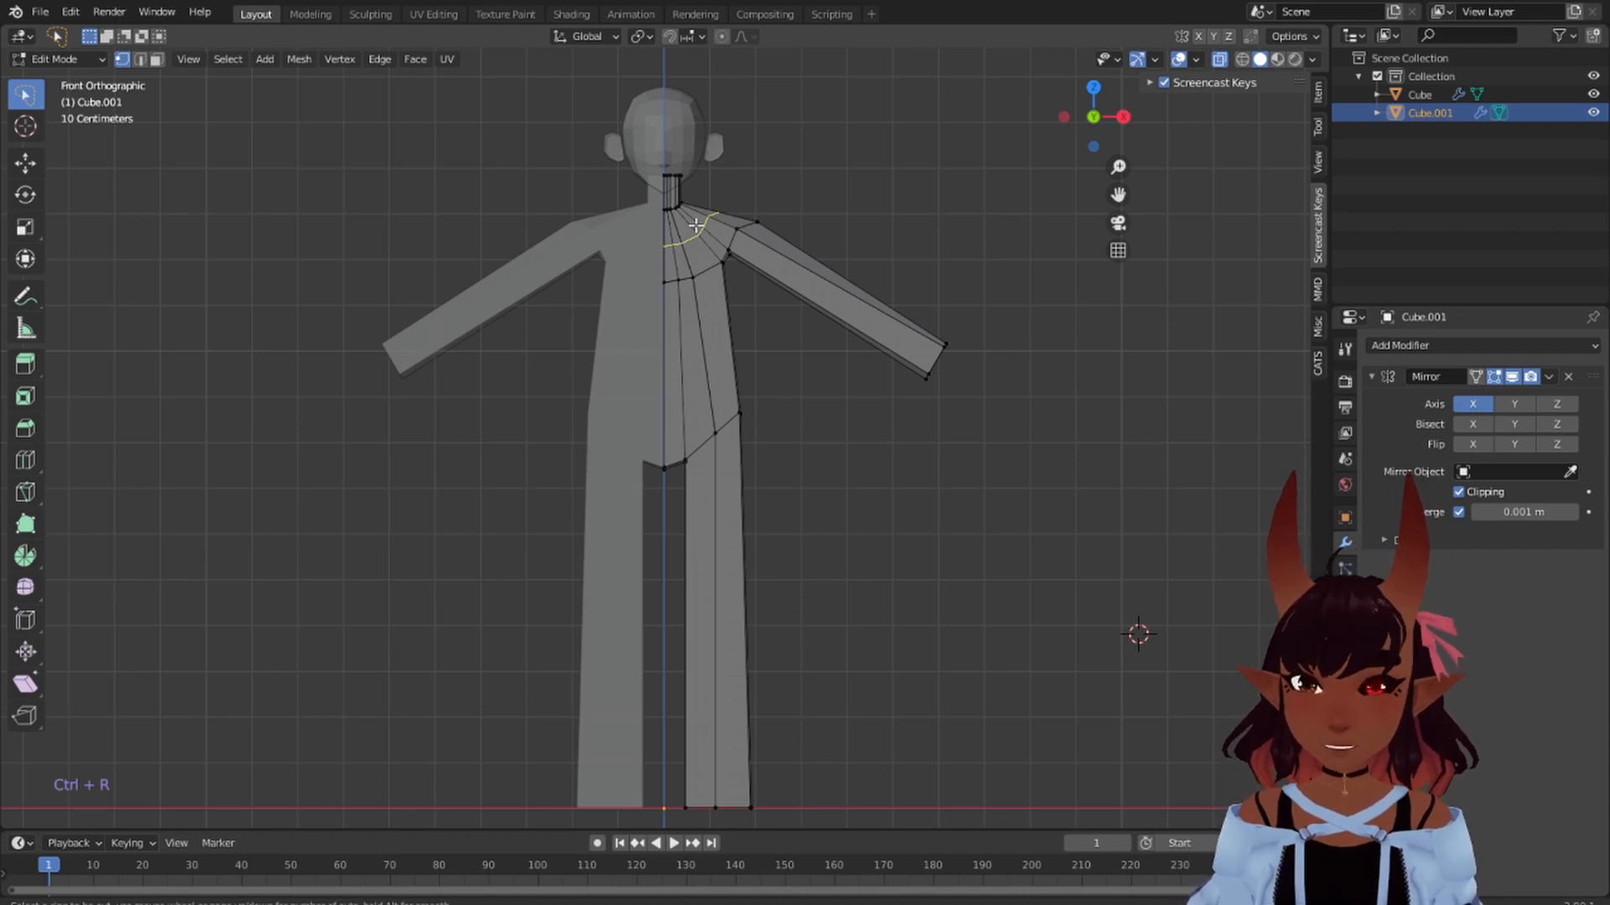
{"action": "scroll", "coordinate": [696, 224], "scroll_direction": "up", "scroll_amount": 3}
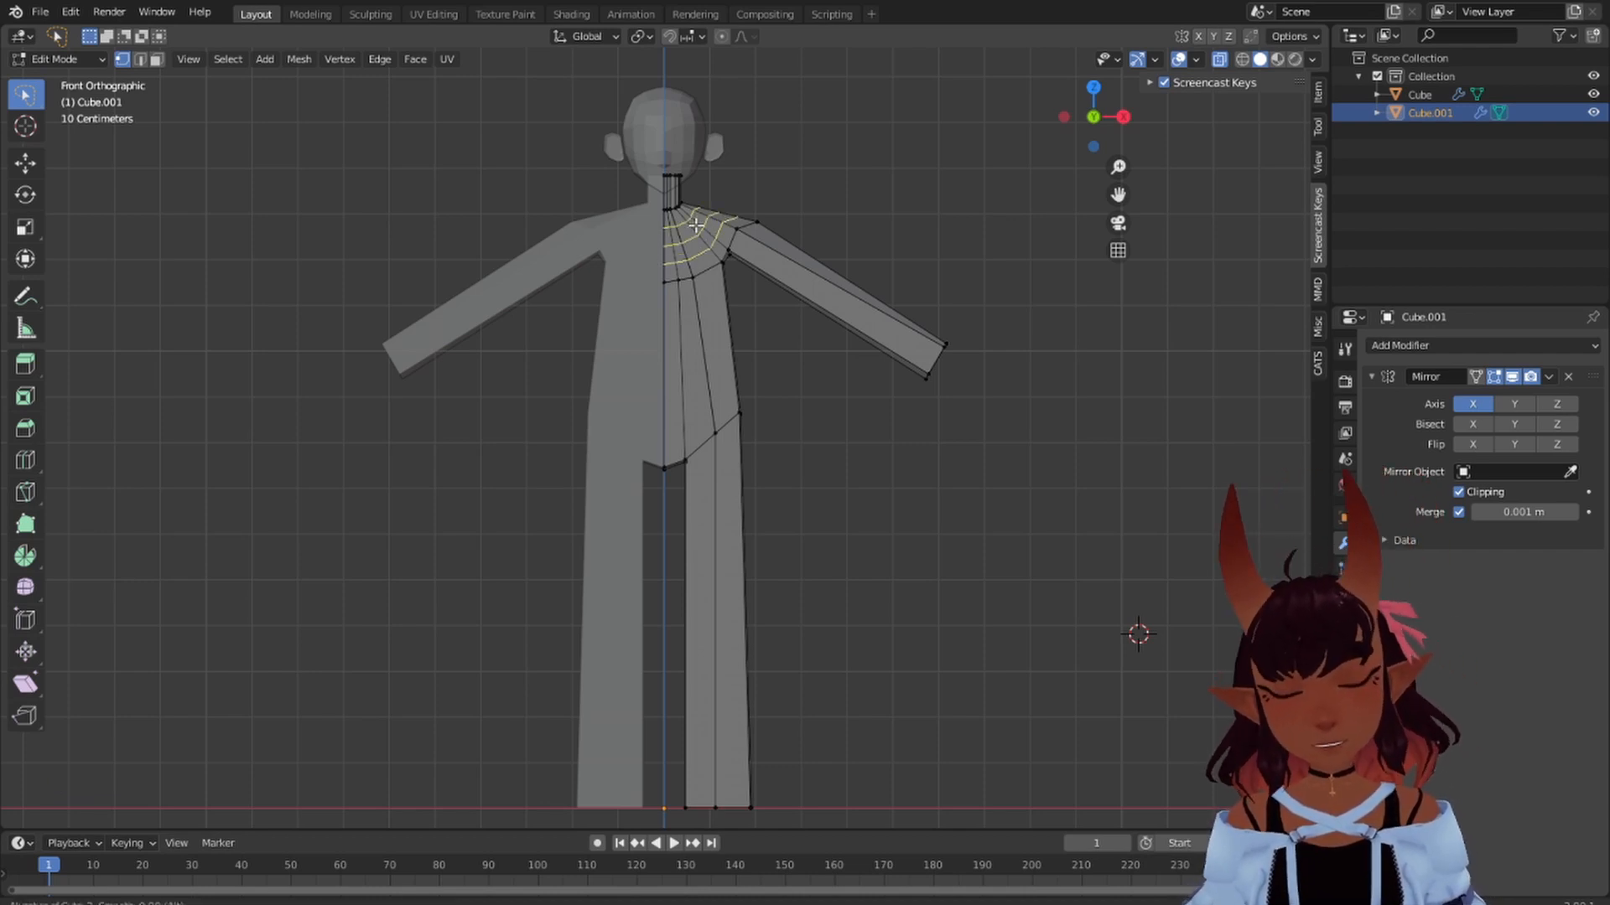
{"action": "scroll", "coordinate": [696, 224], "scroll_direction": "down", "scroll_amount": 2}
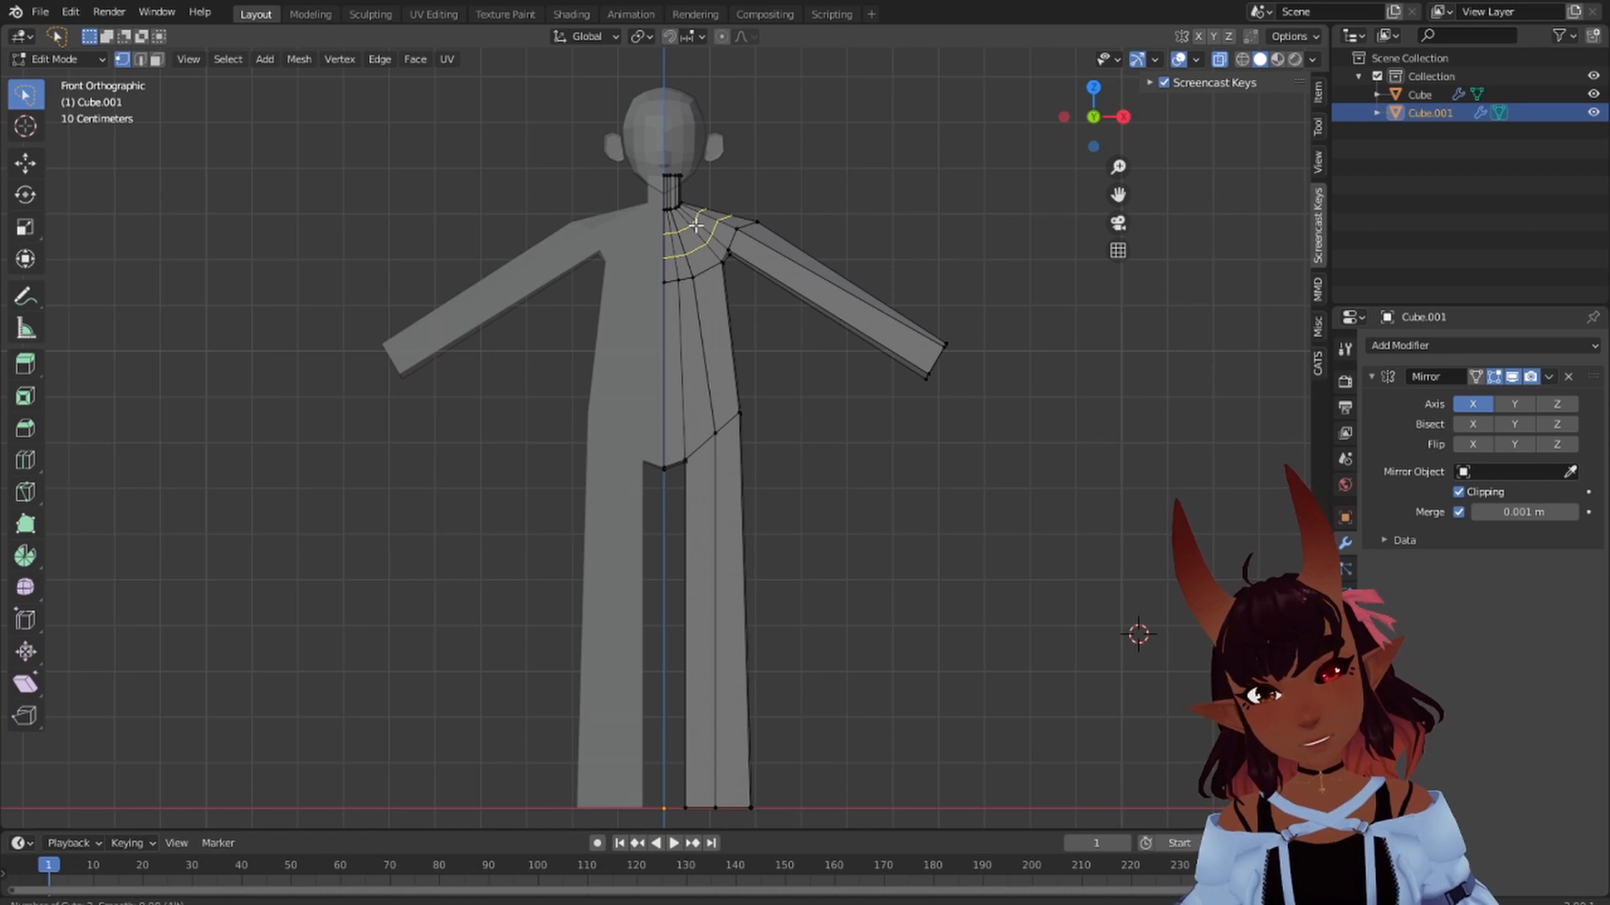
{"action": "left_click", "coordinate": [696, 225]}
{"action": "right_click", "coordinate": [695, 225]}
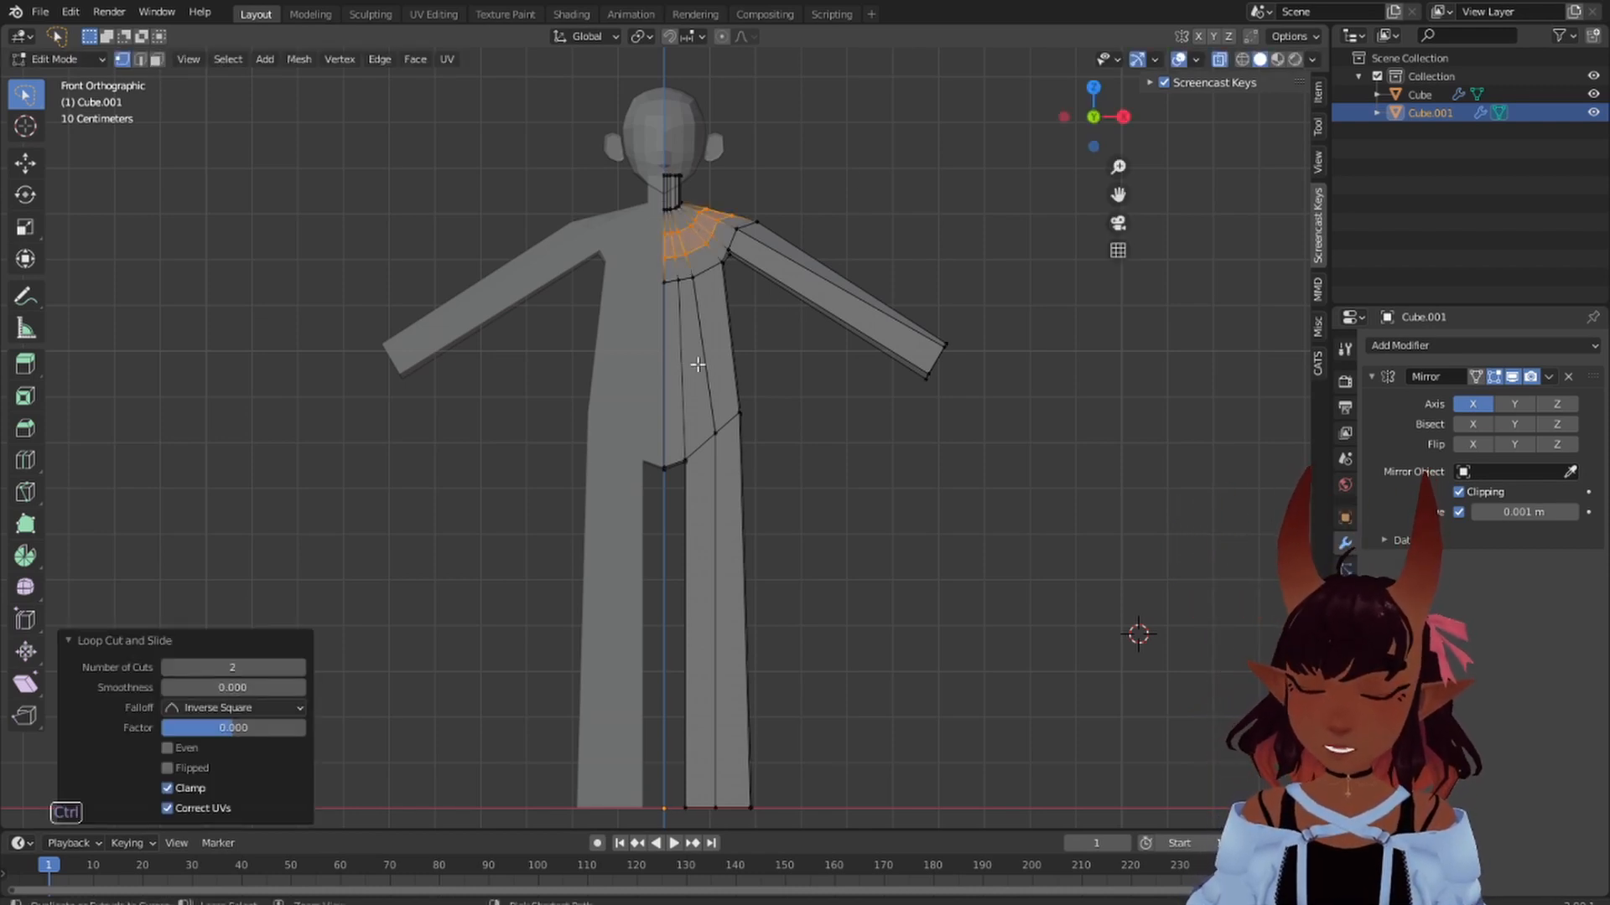
- Insert three evenly spaced loop cuts across the torso between the chest and the hips, and clear the selection
{"action": "key", "text": "ctrl+r"}
{"action": "scroll", "coordinate": [699, 363], "scroll_direction": "up", "scroll_amount": 2}
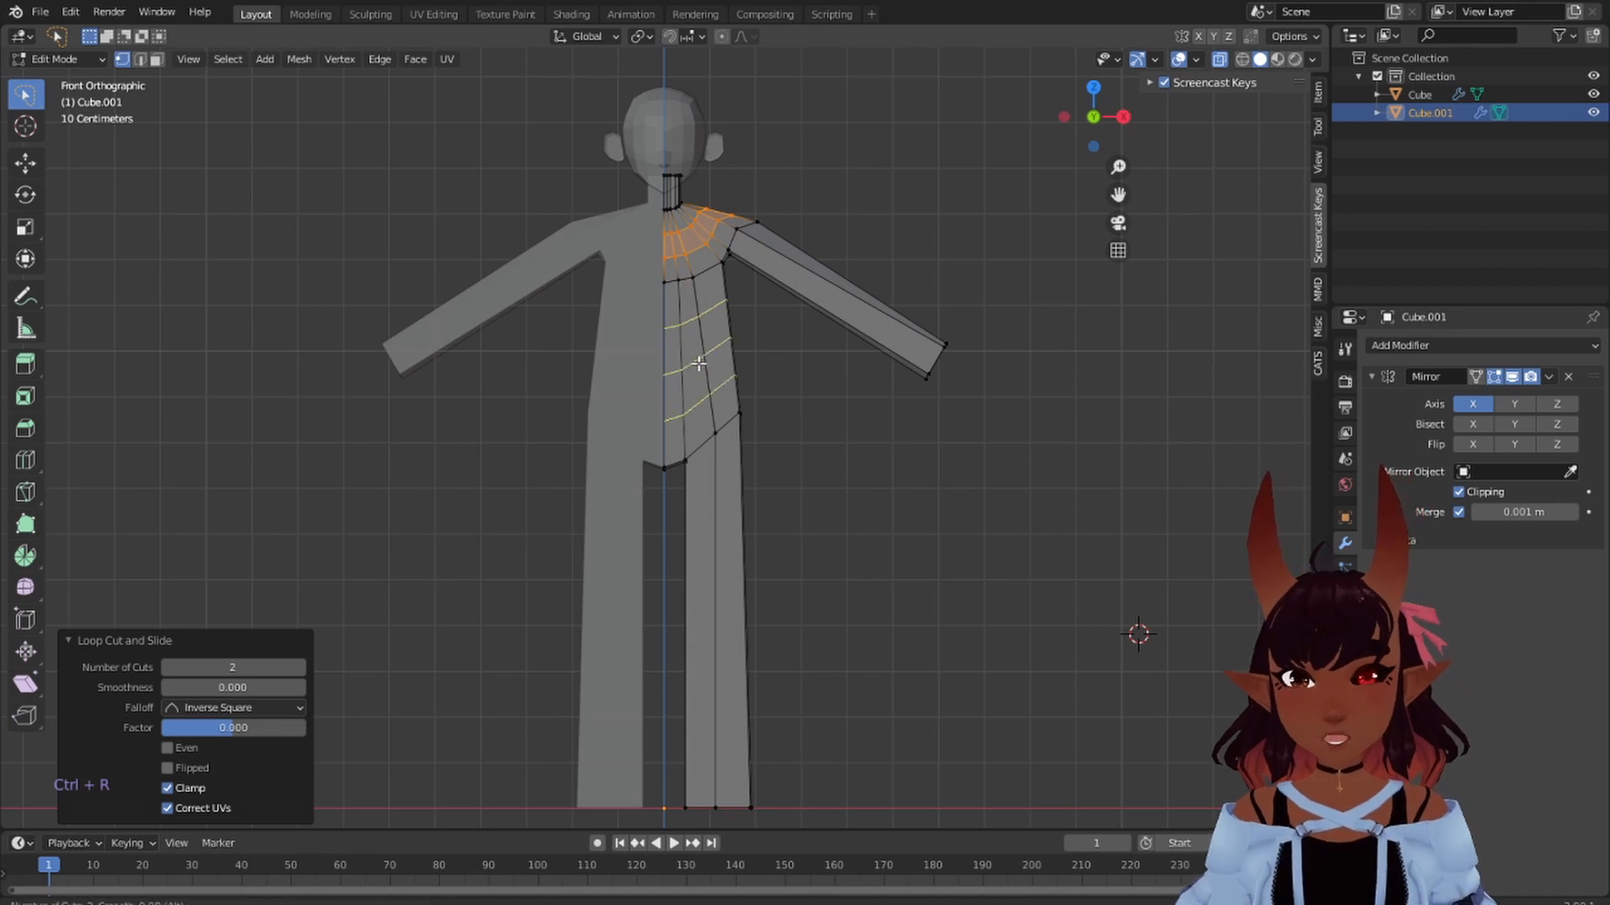
{"action": "left_click", "coordinate": [699, 363]}
{"action": "right_click", "coordinate": [734, 349]}
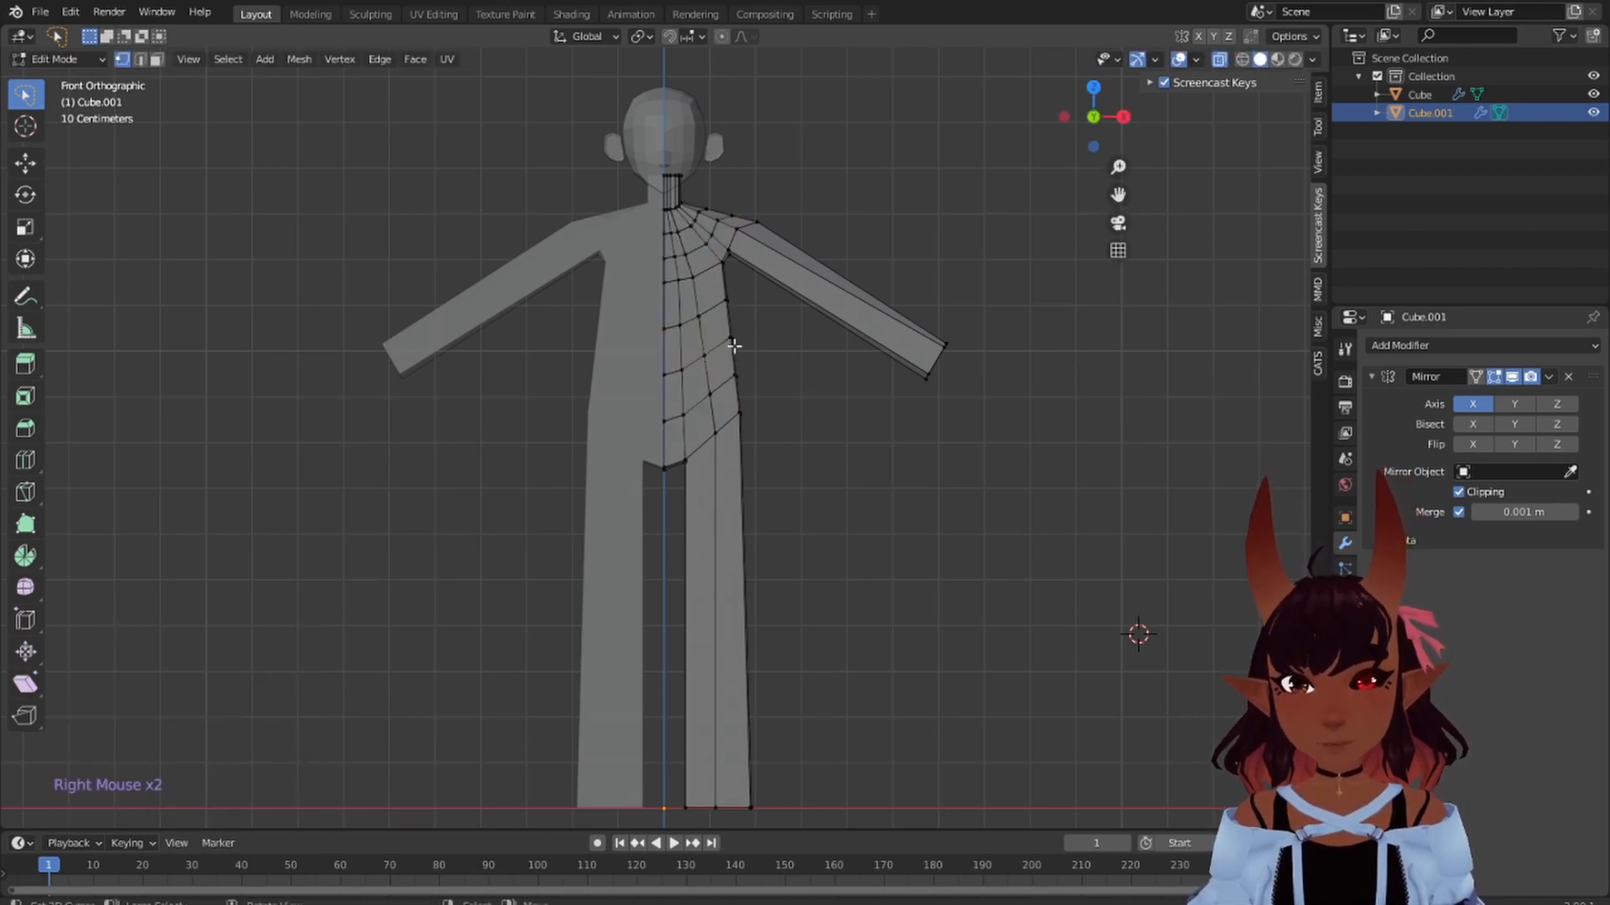
{"action": "scroll", "coordinate": [813, 435], "scroll_direction": "down", "scroll_amount": 2}
{"action": "scroll", "coordinate": [788, 468], "scroll_direction": "up", "scroll_amount": 1}
{"action": "scroll", "coordinate": [788, 469], "scroll_direction": "up", "scroll_amount": 1}
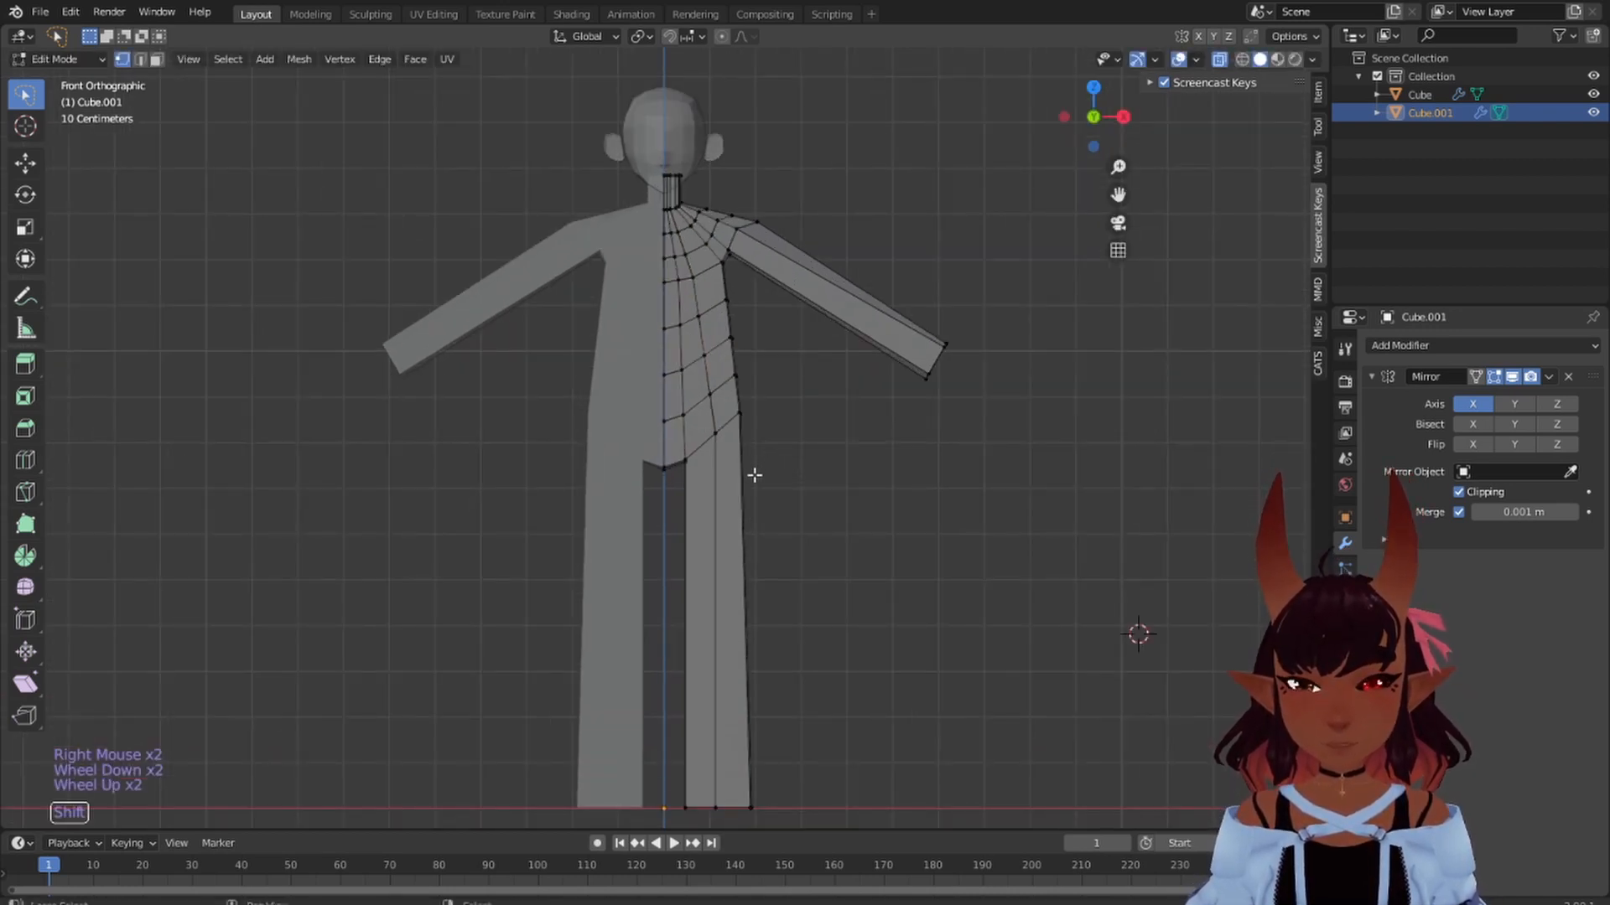
{"action": "middle_click_drag", "start_coordinate": [754, 475], "coordinate": [913, 441], "text": "shift"}
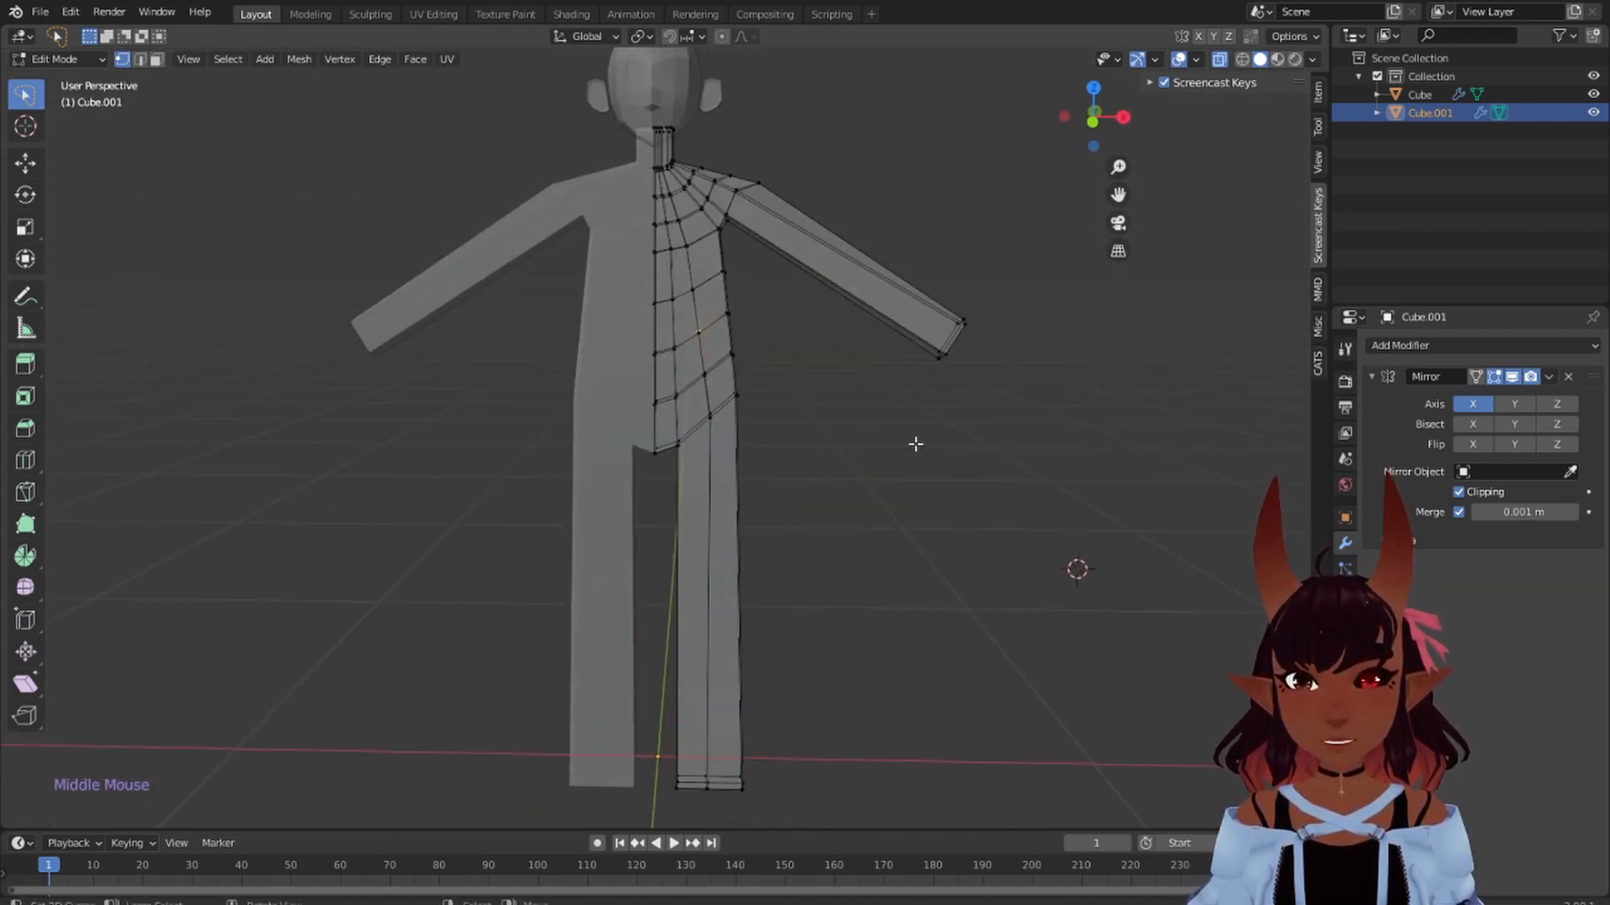
{"action": "key", "text": "a"}
{"action": "key", "text": "a"}
{"action": "key", "text": "a"}
{"action": "key", "text": "KP_1"}
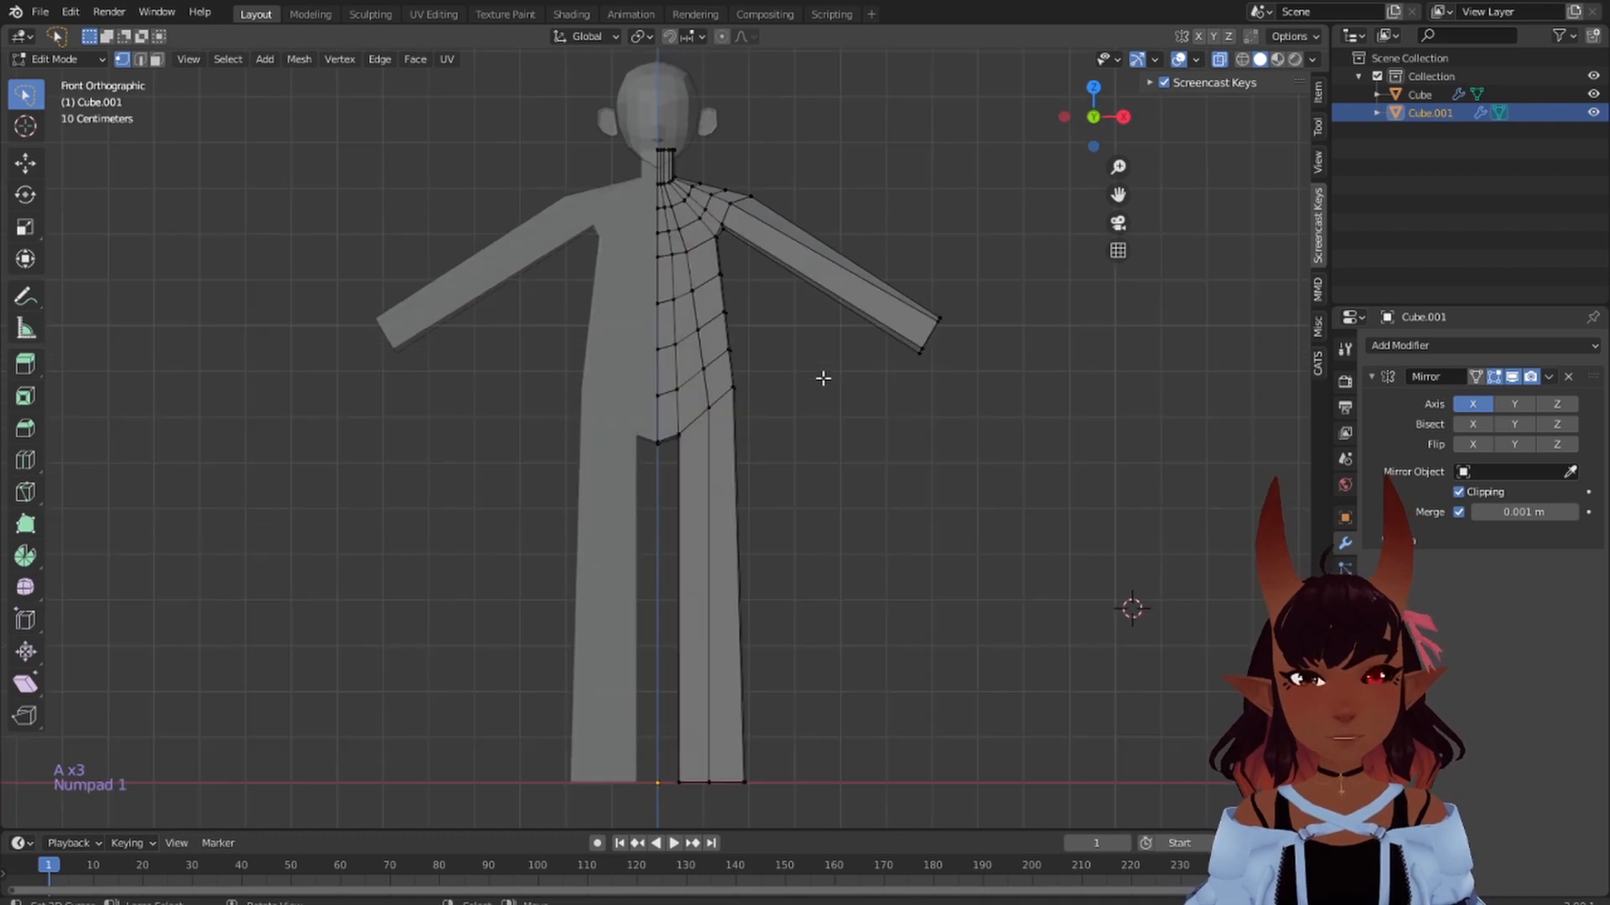
- Select the uppermost of the three torso loops and flatten it by scaling to about 0.25 along Z
{"action": "scroll", "coordinate": [813, 360], "scroll_direction": "up", "scroll_amount": 2}
{"action": "scroll", "coordinate": [721, 244], "scroll_direction": "up", "scroll_amount": 1, "text": "shift"}
{"action": "middle_click_drag", "start_coordinate": [722, 243], "coordinate": [708, 442], "text": "shift"}
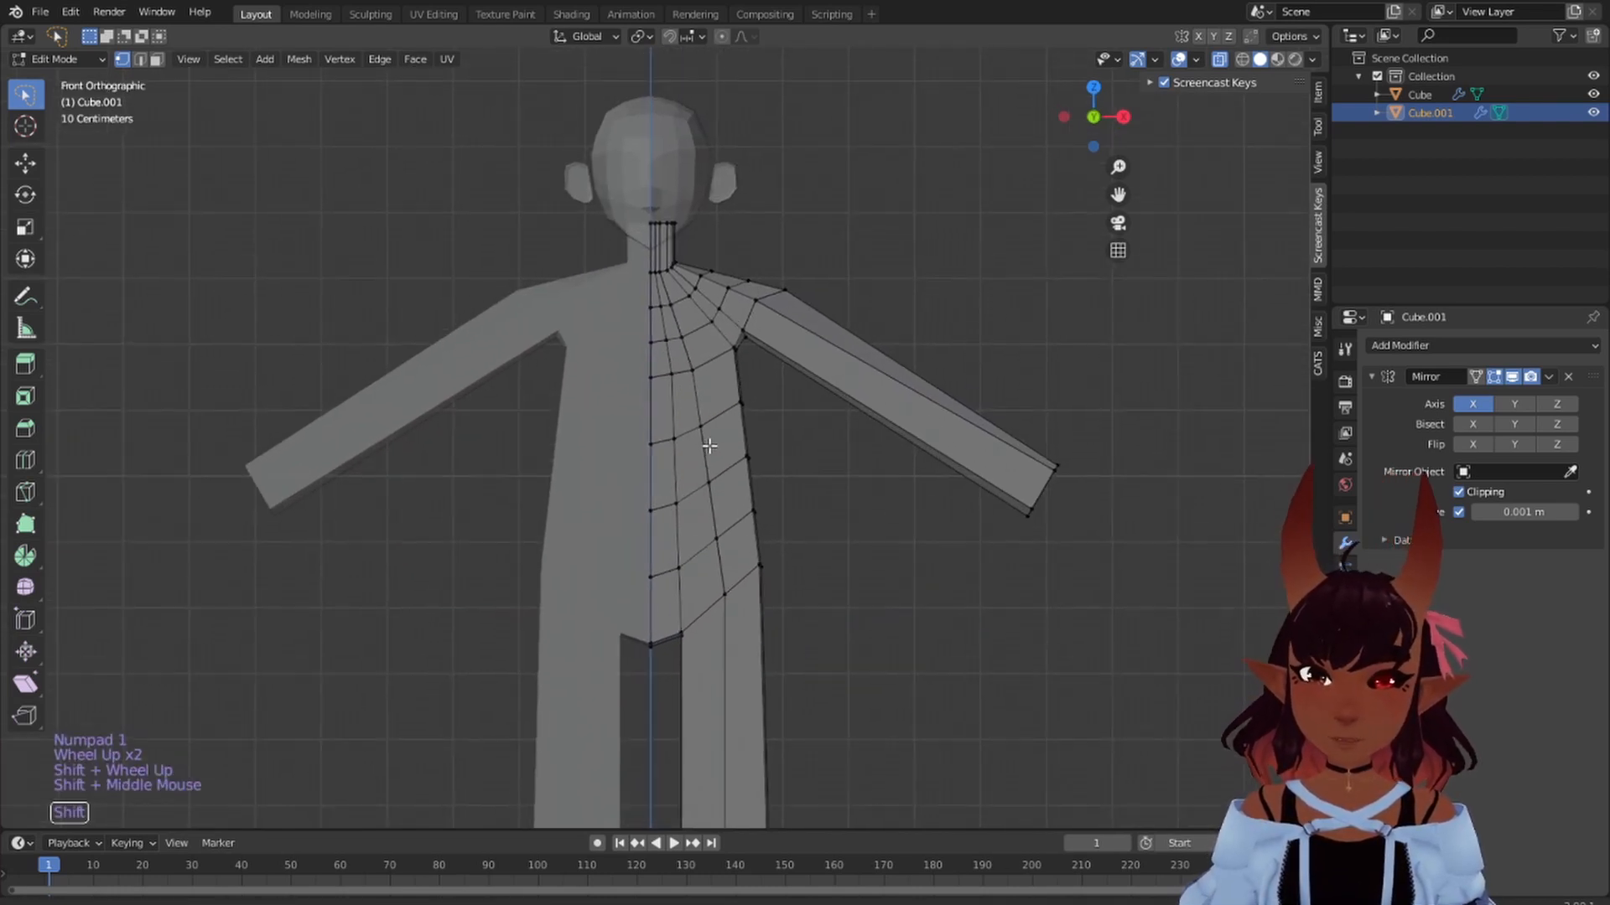
{"action": "right_click", "coordinate": [686, 430], "text": "alt"}
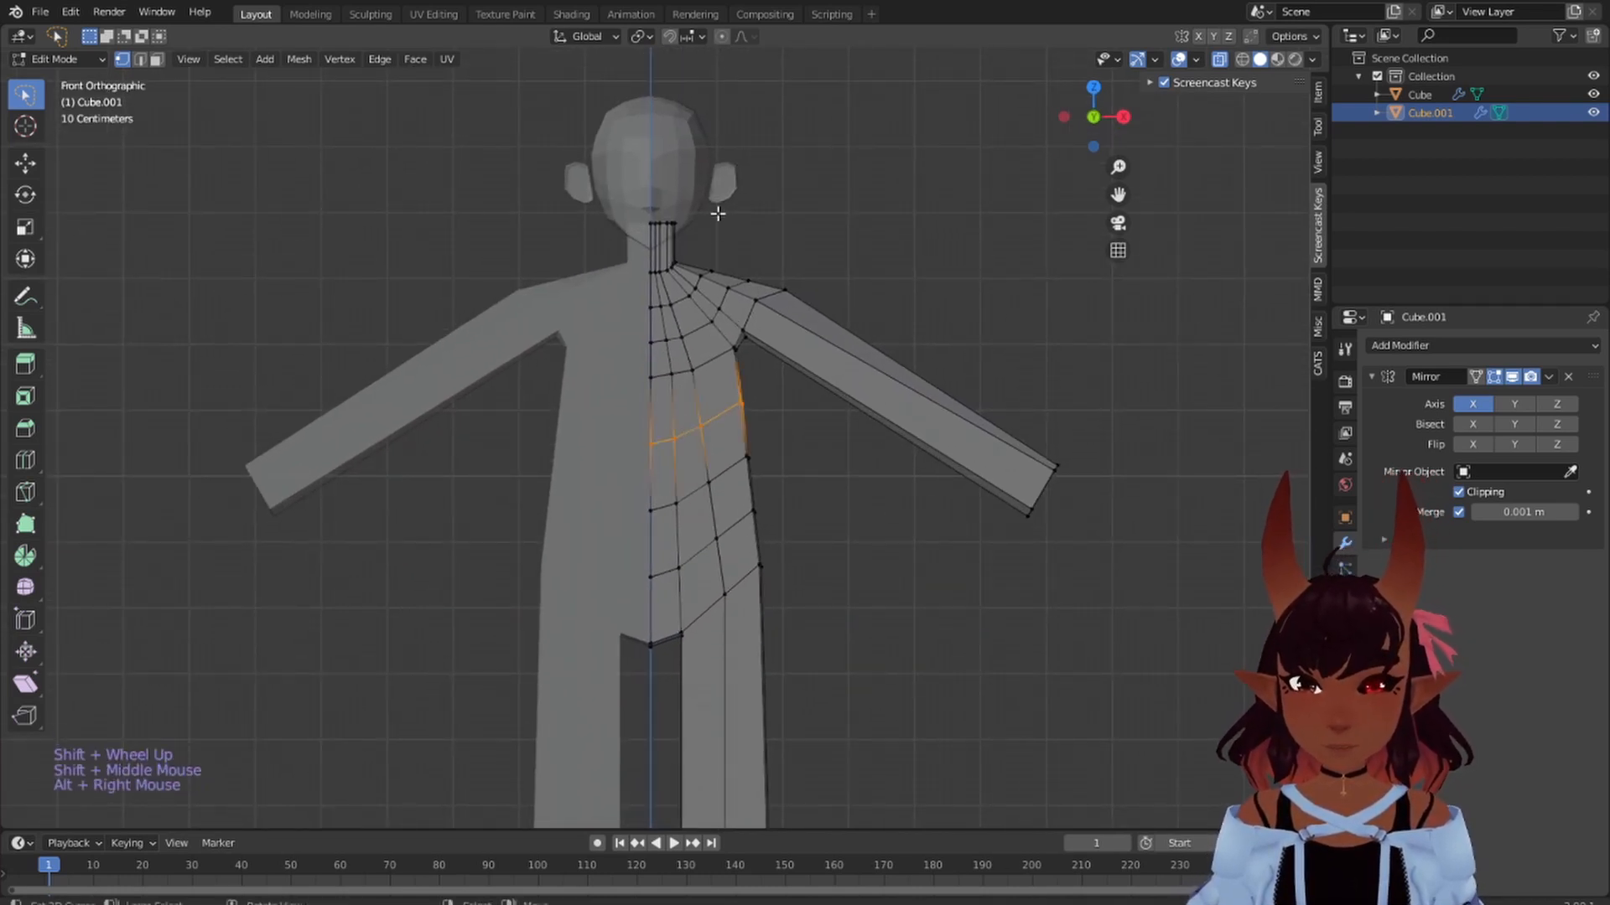
{"action": "key", "text": "s"}
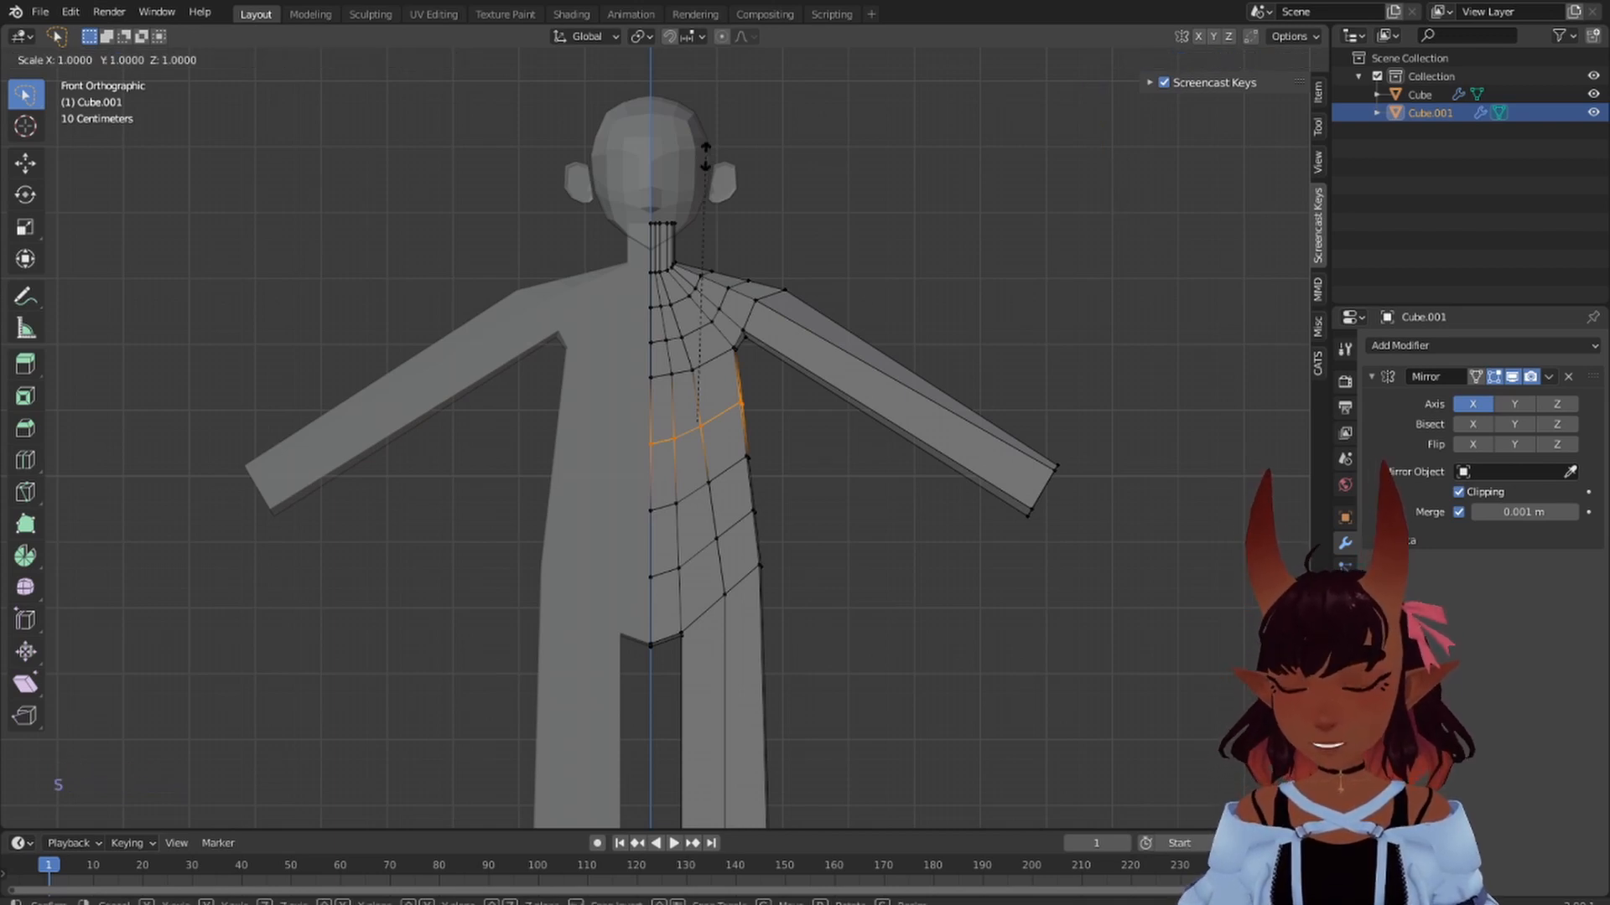
{"action": "key", "text": "z"}
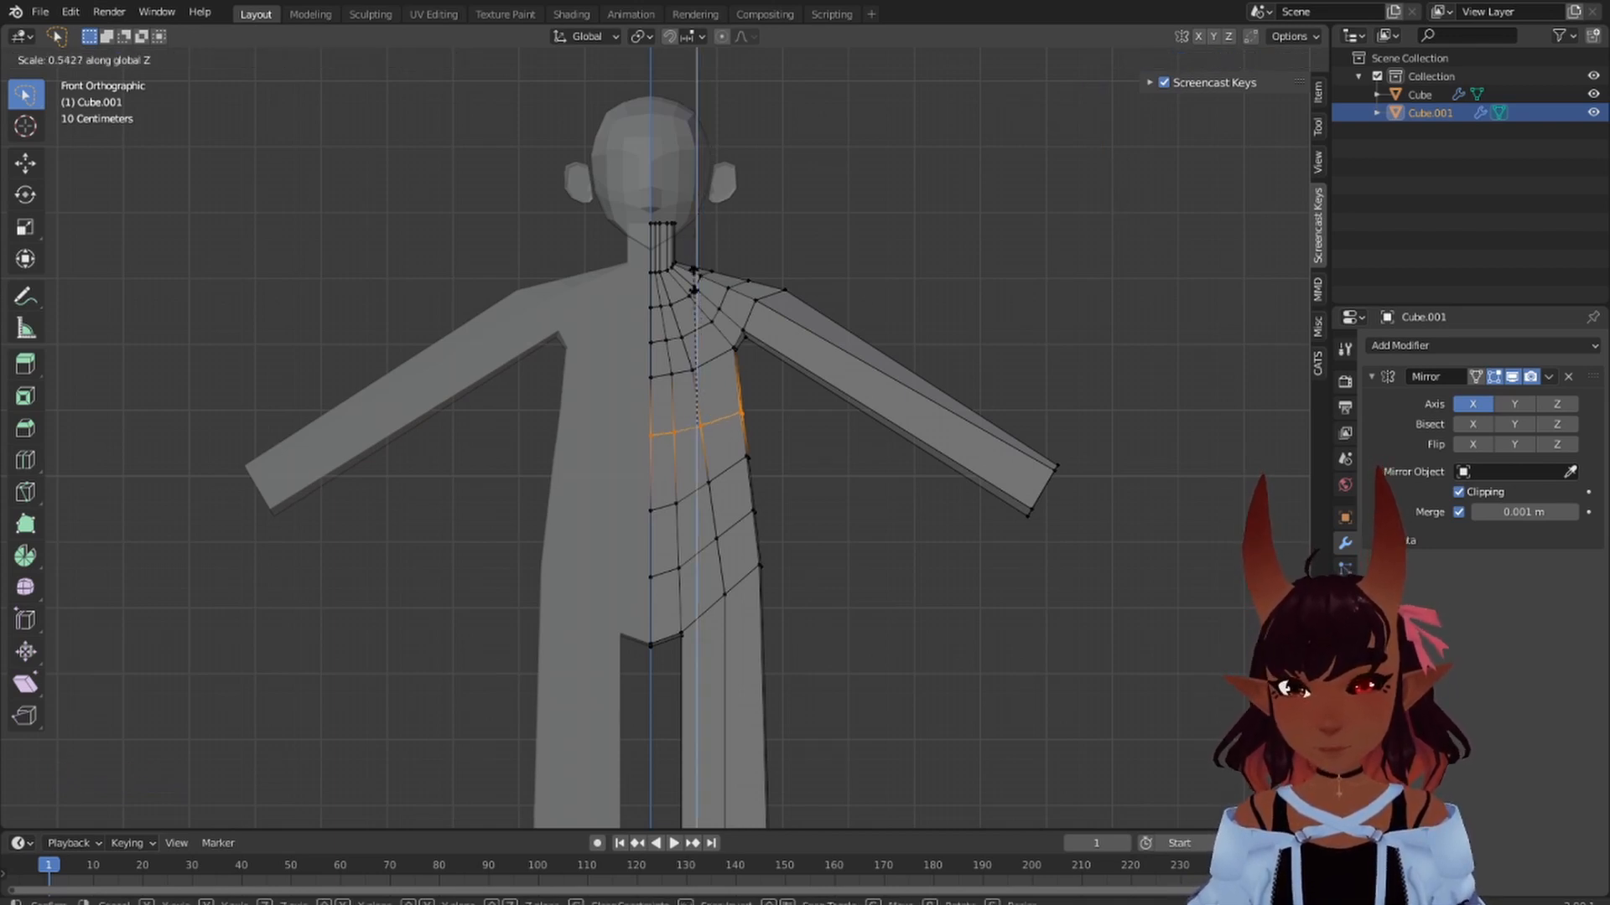
{"action": "left_click", "coordinate": [696, 357]}
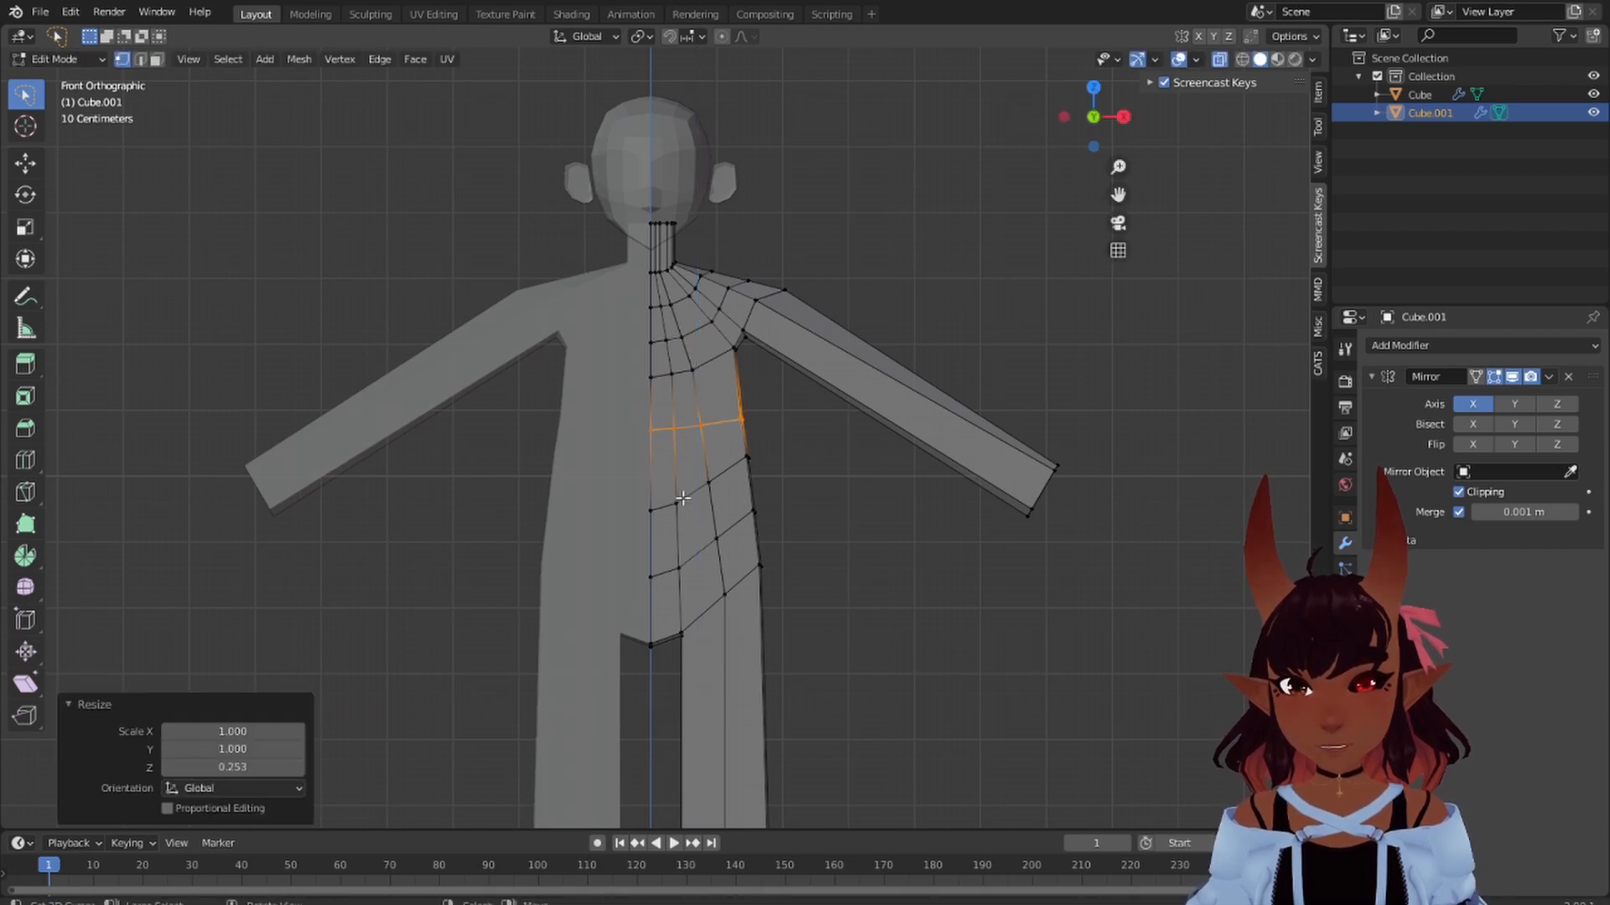
- Select the middle torso loop and flatten it by scaling it down along Z
{"action": "right_click", "coordinate": [689, 494], "text": "alt"}
{"action": "key", "text": "s"}
{"action": "key", "text": "z"}
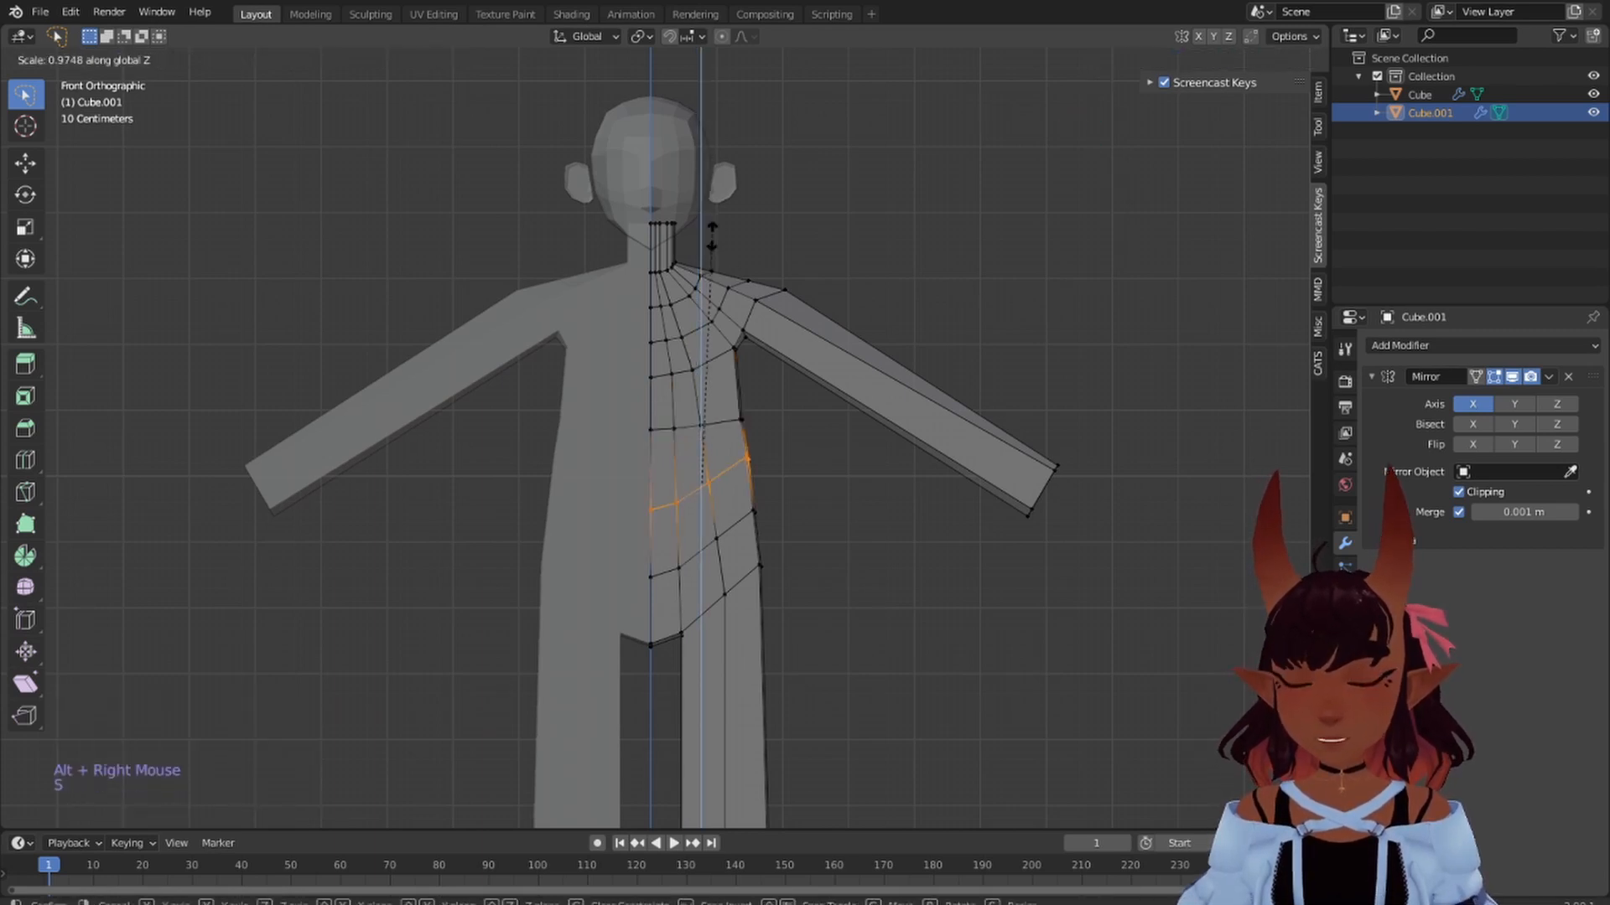
{"action": "left_click", "coordinate": [699, 419]}
- Select the lowest torso loop above the hips, flatten it to about 0.21 along Z, and clear the selection
{"action": "right_click", "coordinate": [698, 551], "text": "alt"}
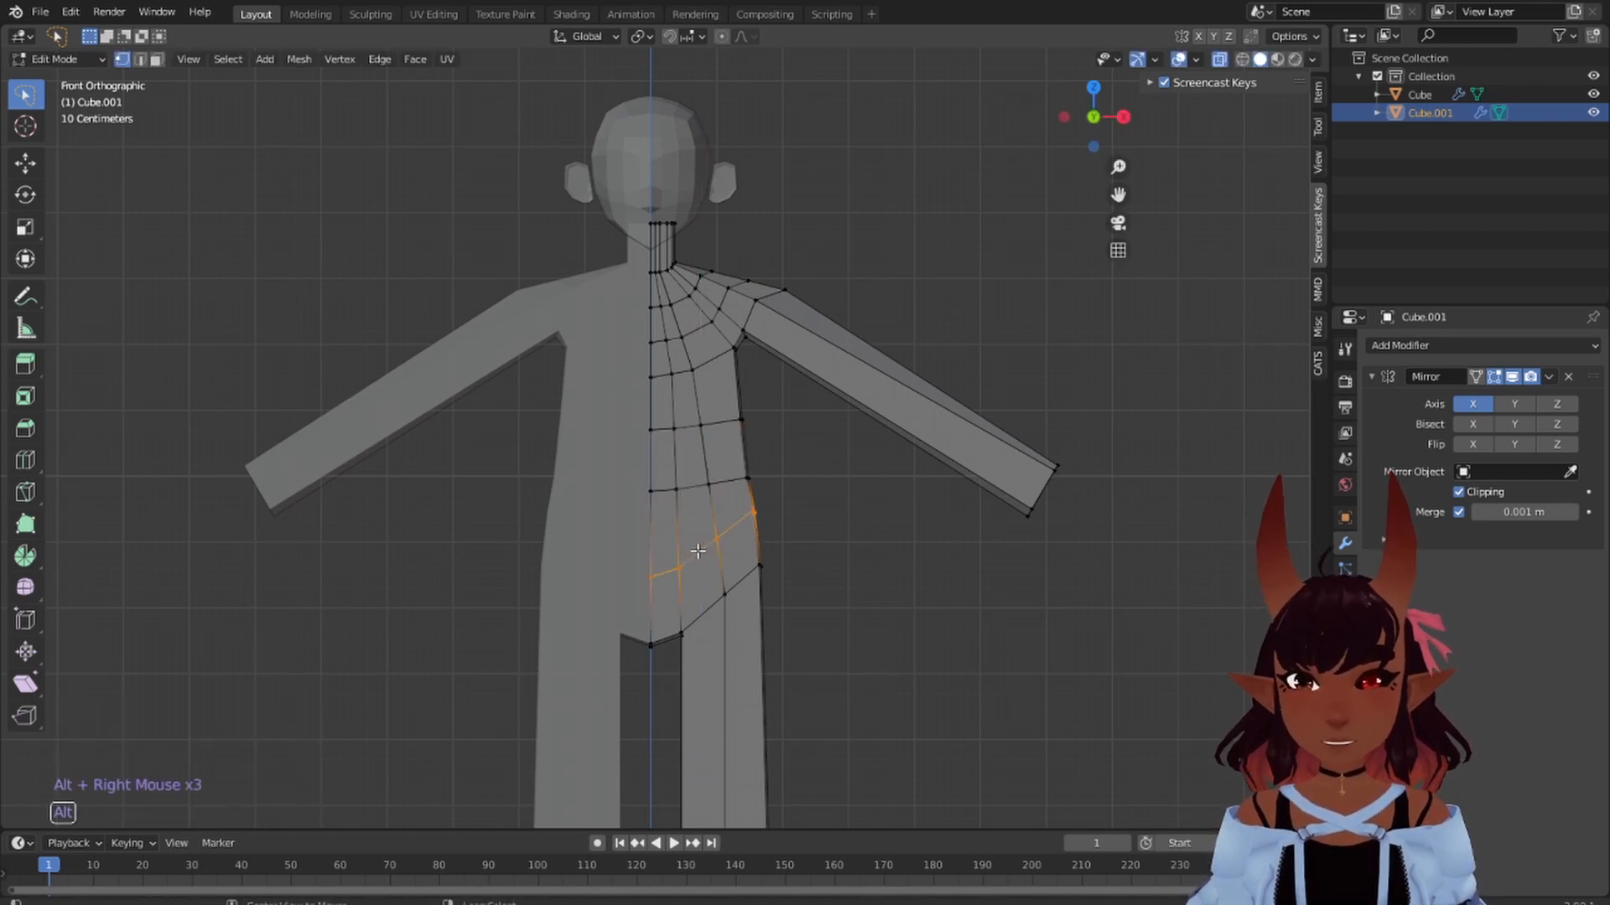
{"action": "key", "text": "s"}
{"action": "key", "text": "z"}
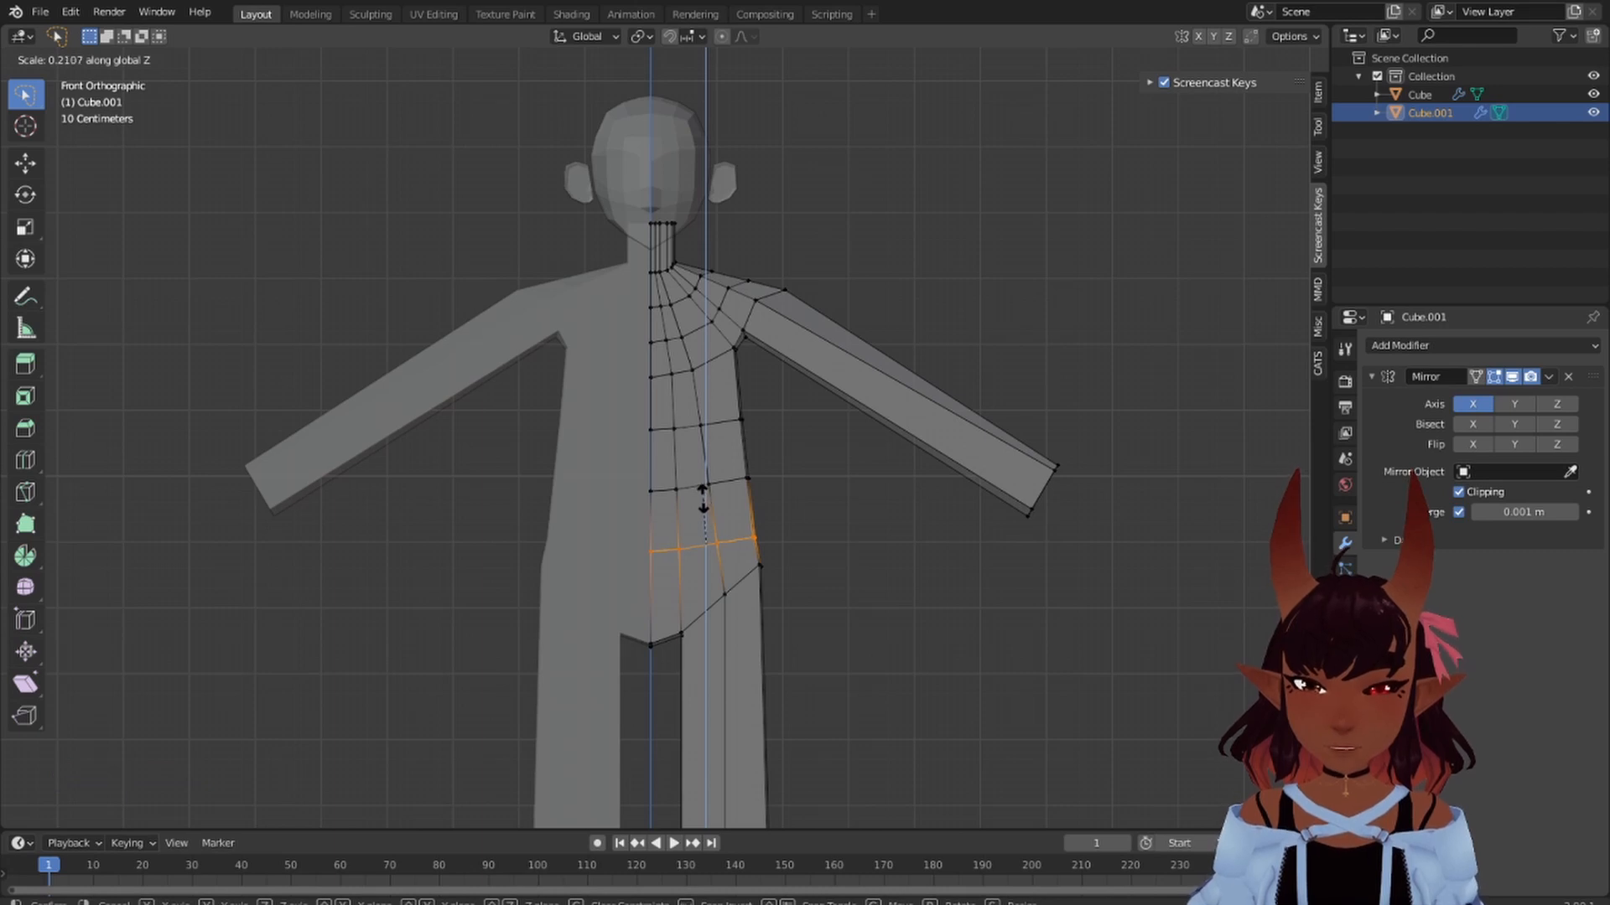
{"action": "left_click", "coordinate": [703, 502]}
{"action": "scroll", "coordinate": [779, 457], "scroll_direction": "down", "scroll_amount": 3}
{"action": "key", "text": "a"}
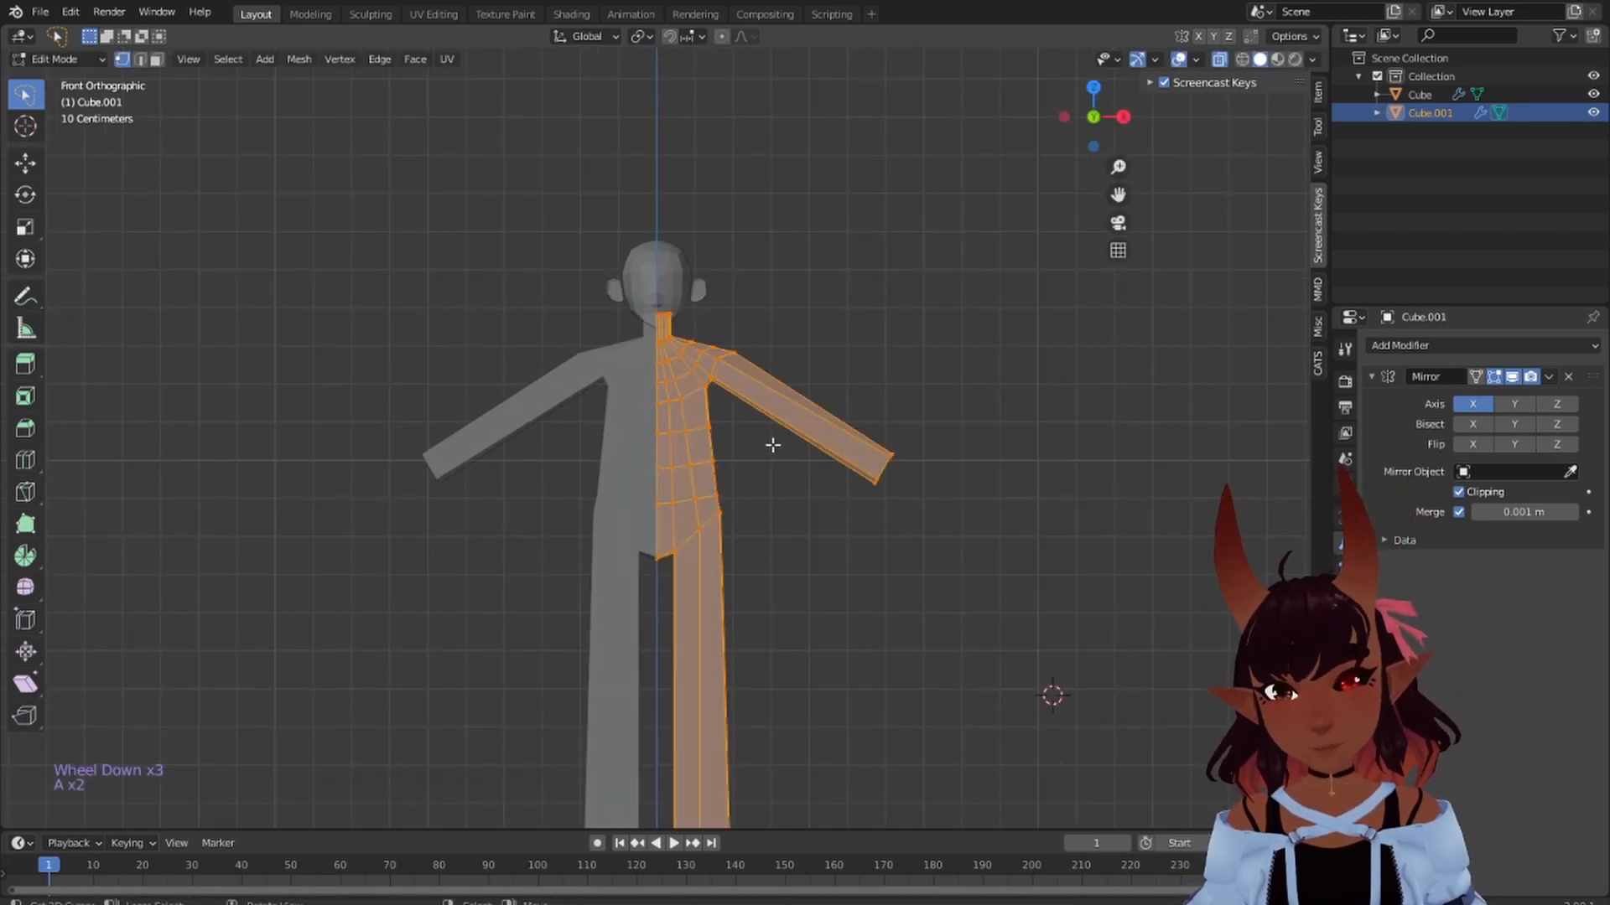
{"action": "key", "text": "a"}
{"action": "key", "text": "a"}
{"action": "key", "text": "a"}
- Select the centre-line vertex on the front of the upper chest and turn on proportional editing
{"action": "scroll", "coordinate": [765, 434], "scroll_direction": "up", "scroll_amount": 4}
{"action": "middle_click_drag", "start_coordinate": [765, 432], "coordinate": [775, 495], "text": "shift"}
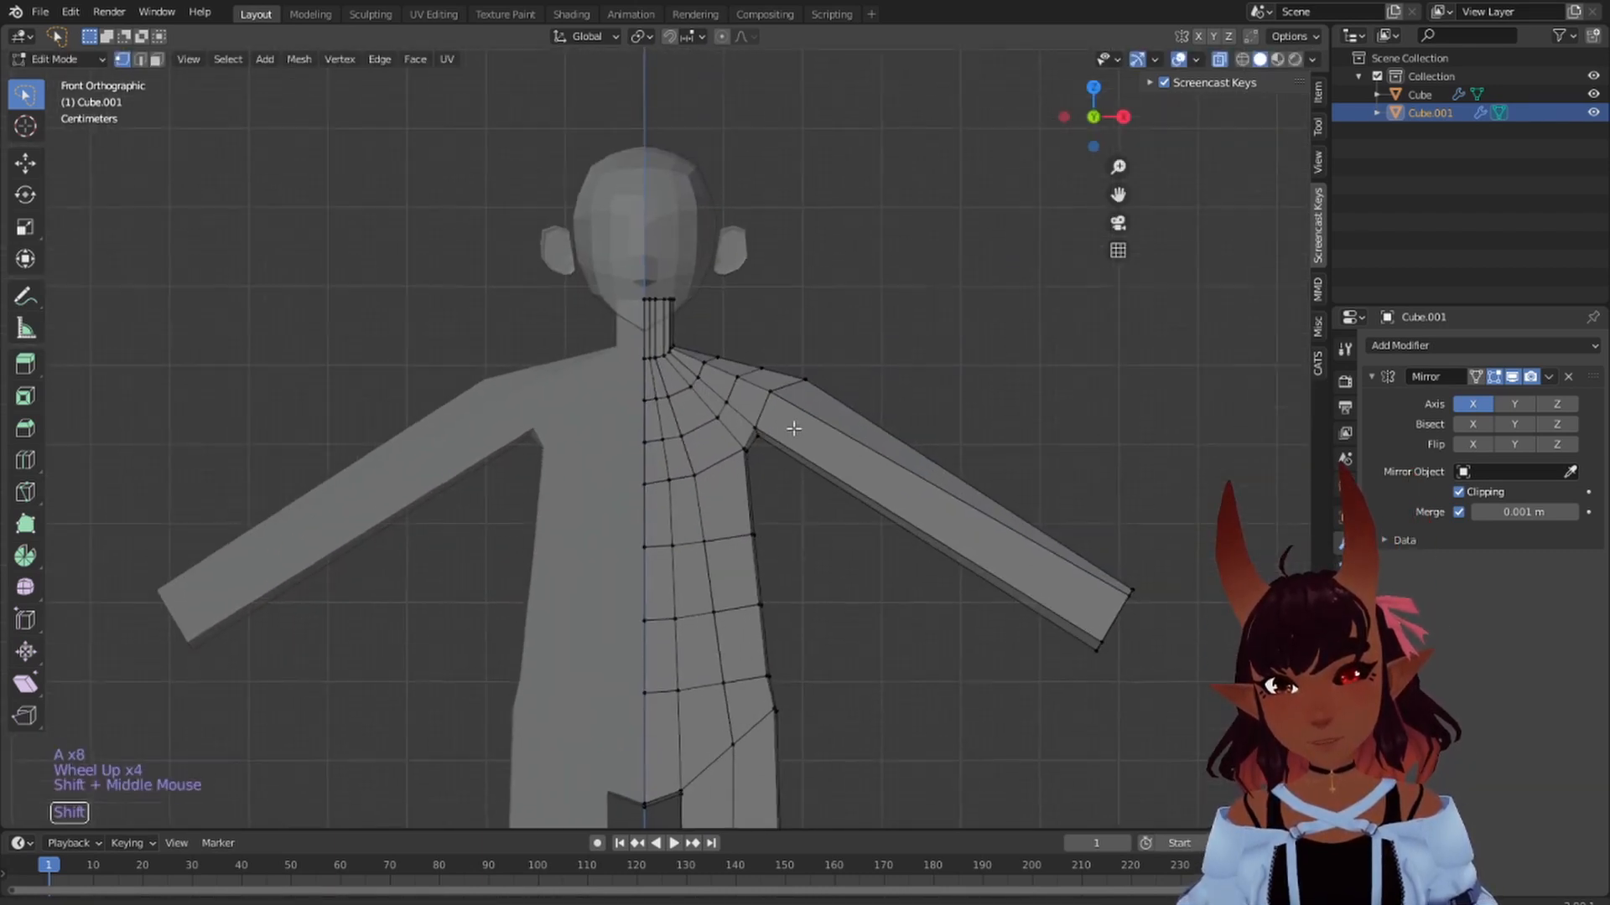
{"action": "scroll", "coordinate": [779, 437], "scroll_direction": "up", "scroll_amount": 3}
{"action": "scroll", "coordinate": [778, 436], "scroll_direction": "up", "scroll_amount": 1}
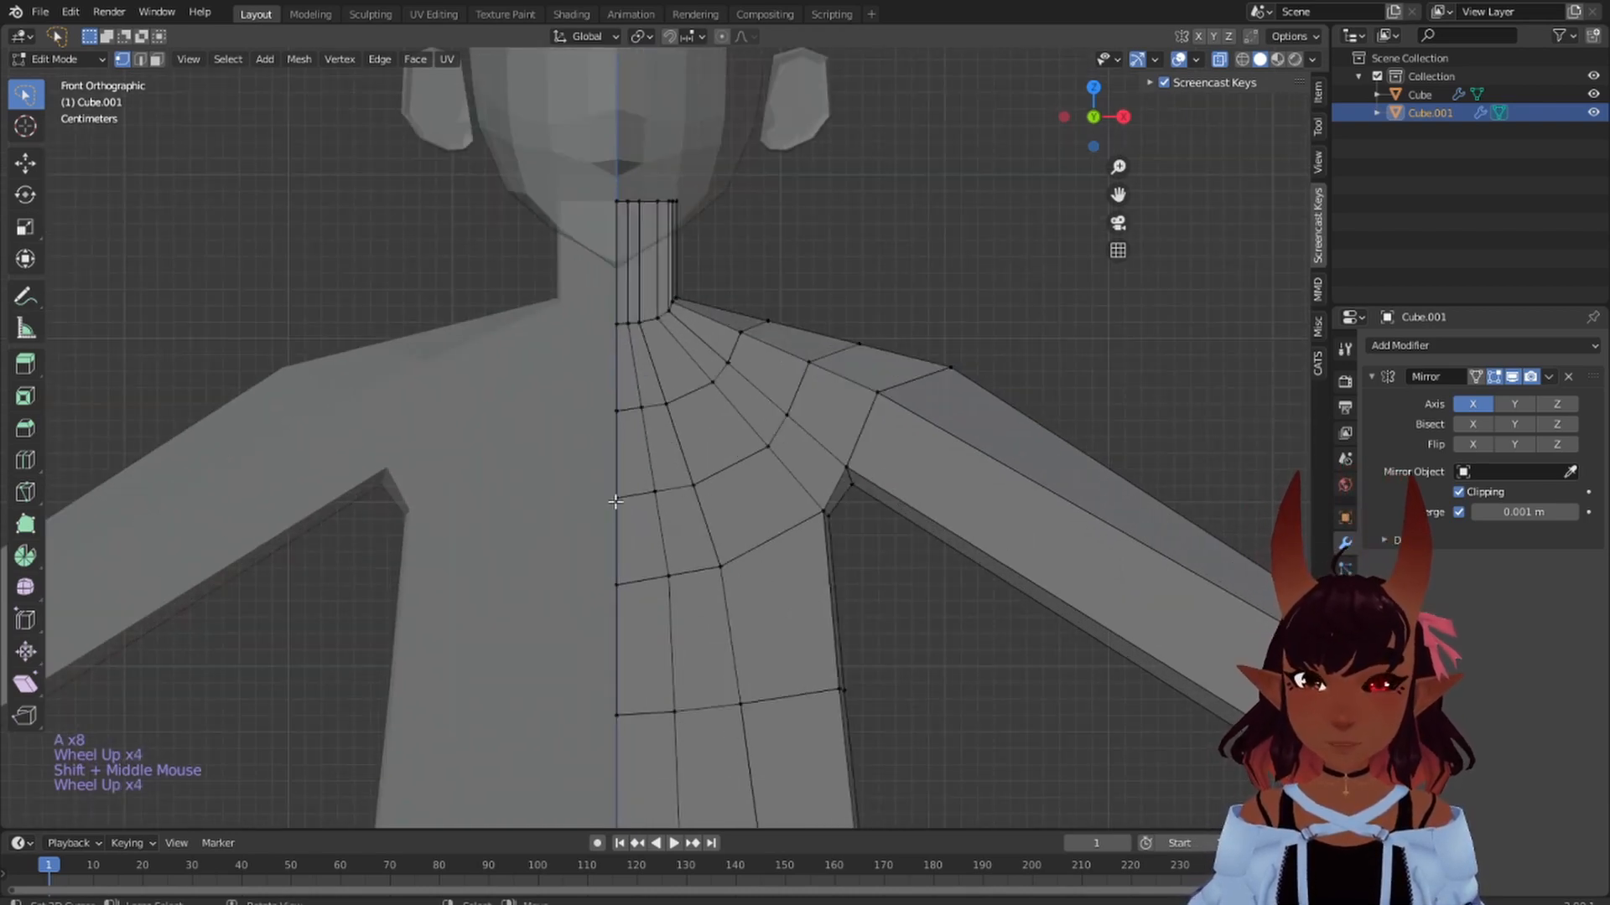
{"action": "right_click", "coordinate": [619, 498]}
{"action": "left_click", "coordinate": [720, 36]}
{"action": "scroll", "coordinate": [824, 382], "scroll_direction": "down", "scroll_amount": 6}
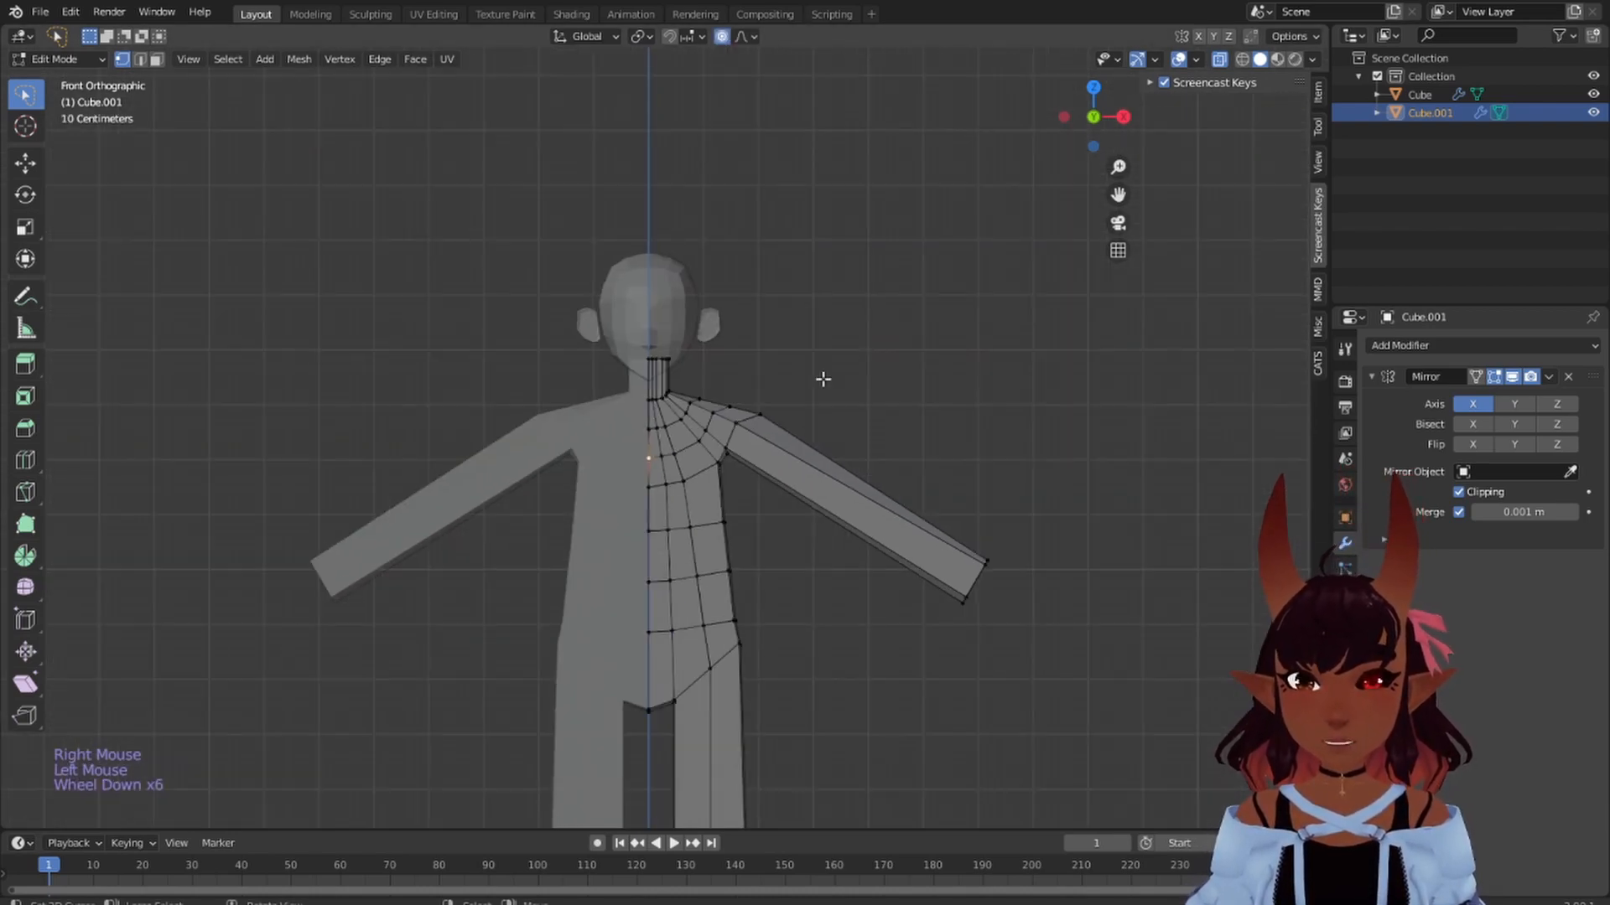
{"action": "middle_click_drag", "start_coordinate": [824, 381], "coordinate": [788, 394]}
{"action": "scroll", "coordinate": [715, 464], "scroll_direction": "up", "scroll_amount": 4}
{"action": "middle_click_drag", "start_coordinate": [754, 335], "coordinate": [695, 211], "text": "shift"}
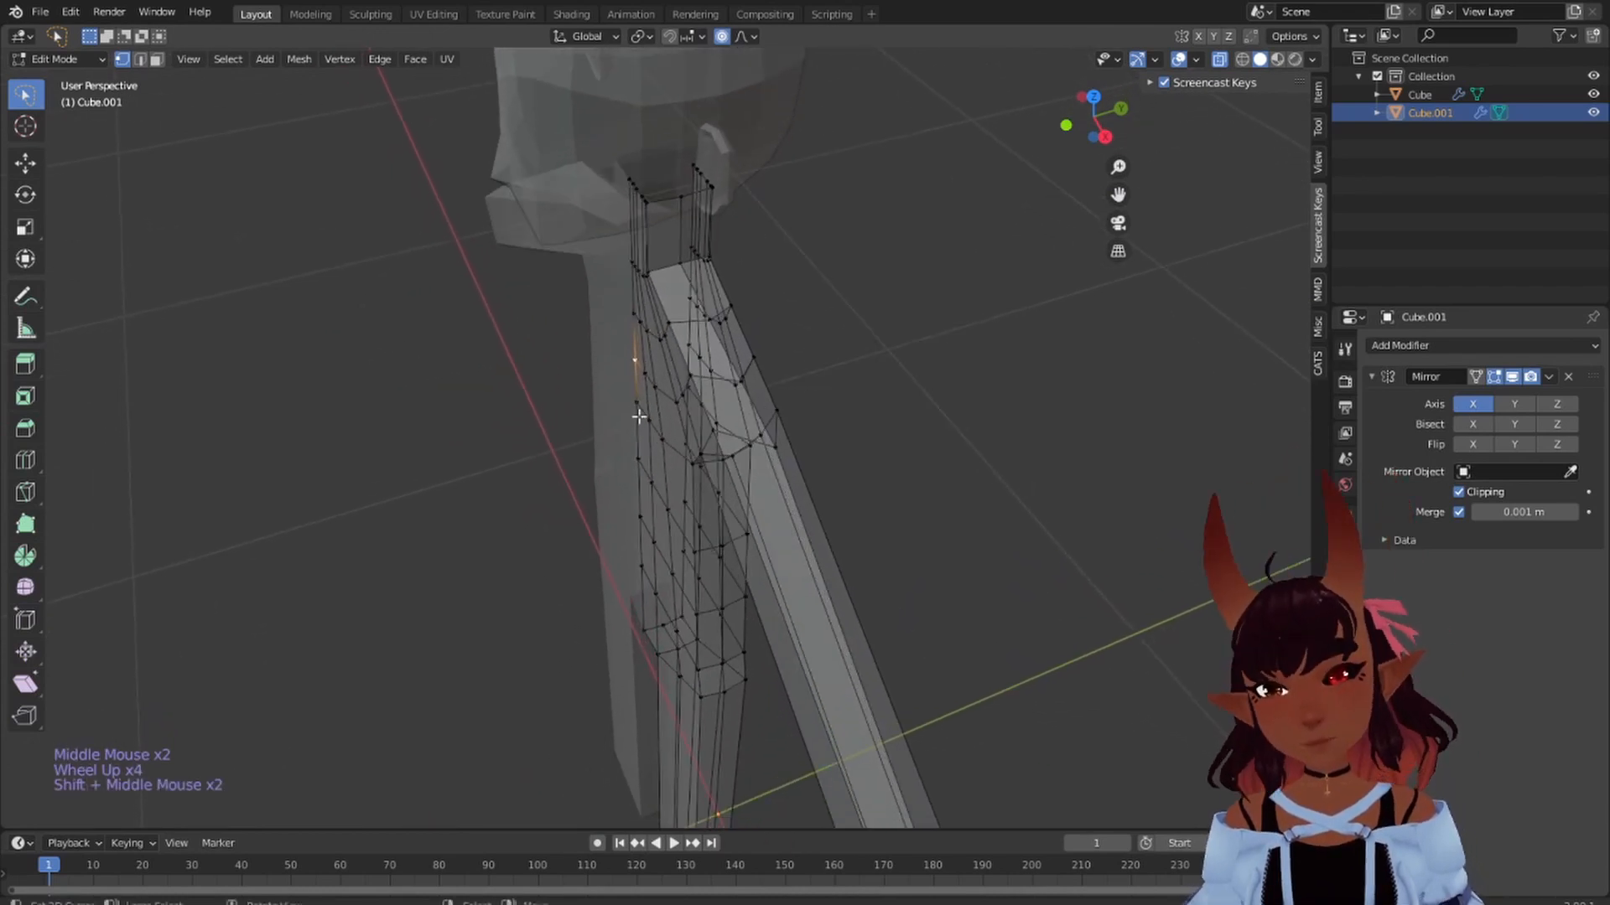
{"action": "middle_click_drag", "start_coordinate": [637, 385], "coordinate": [844, 328]}
{"action": "right_click", "coordinate": [616, 433]}
{"action": "right_click", "coordinate": [641, 436], "text": "shift"}
{"action": "middle_click_drag", "start_coordinate": [730, 385], "coordinate": [817, 343]}
{"action": "key", "text": "g"}
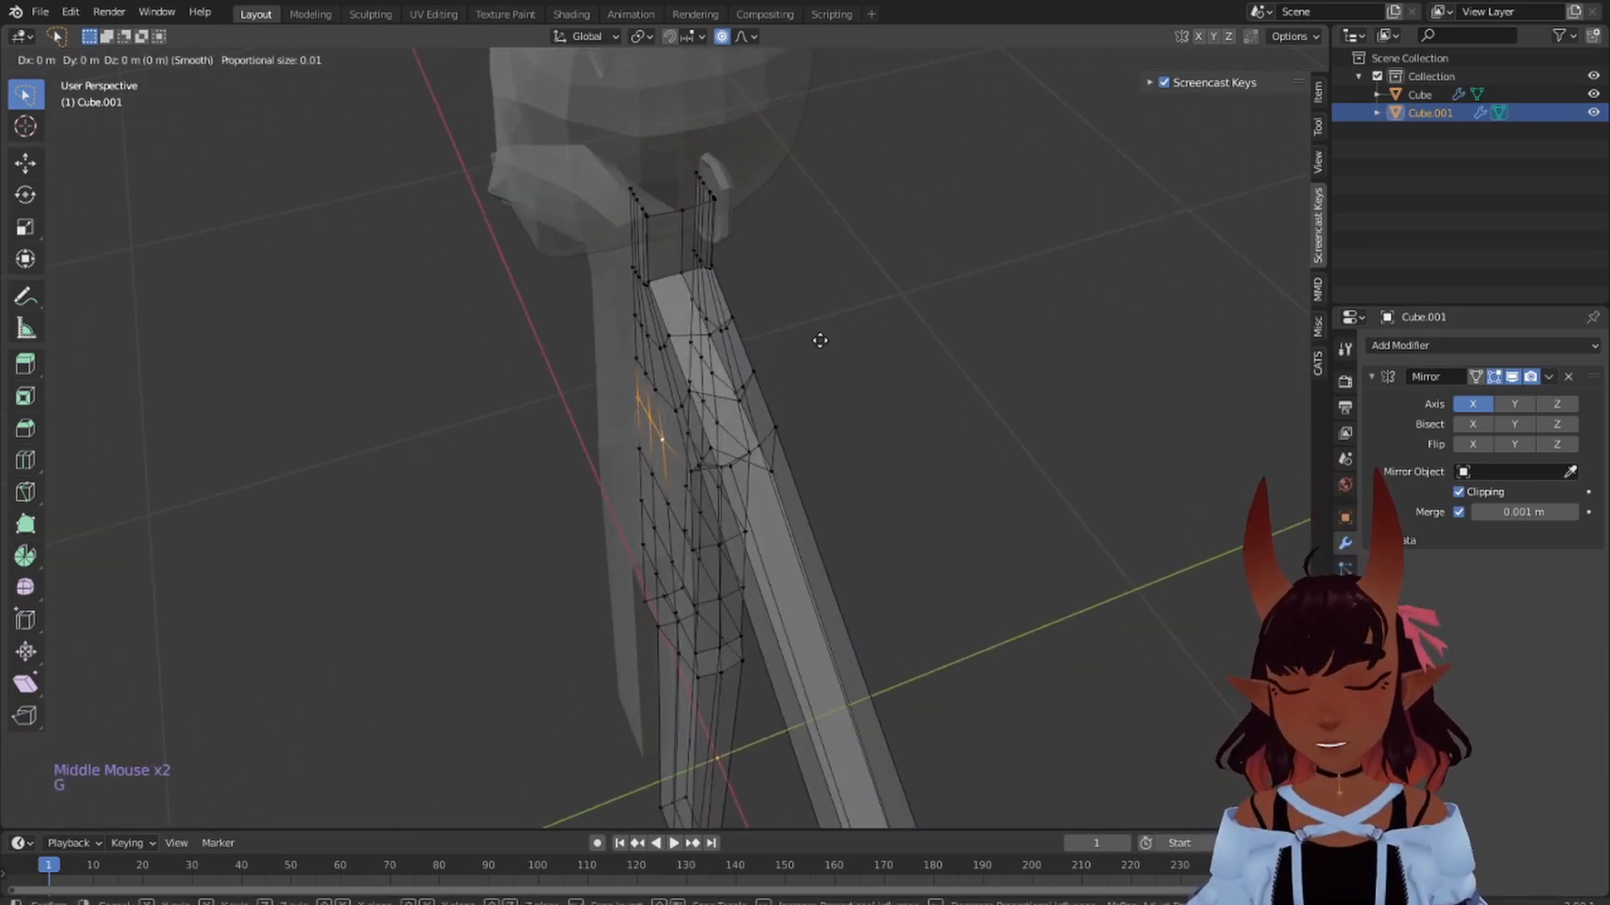
{"action": "key", "text": "y"}
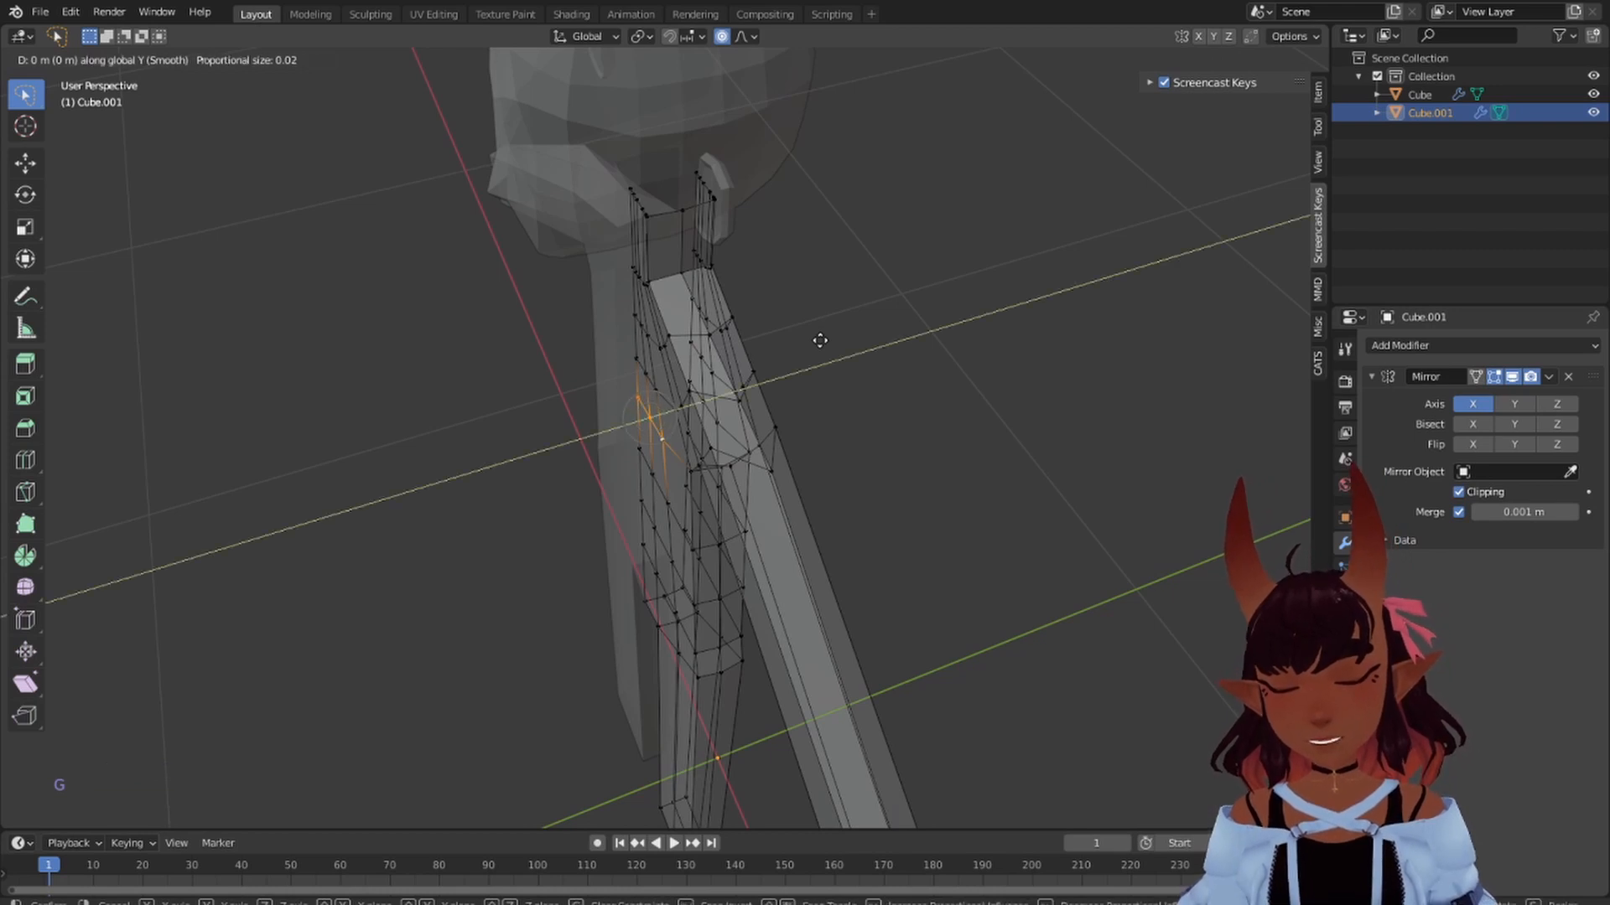
{"action": "scroll", "coordinate": [813, 340], "scroll_direction": "down", "scroll_amount": 7}
{"action": "scroll", "coordinate": [809, 341], "scroll_direction": "down", "scroll_amount": 5}
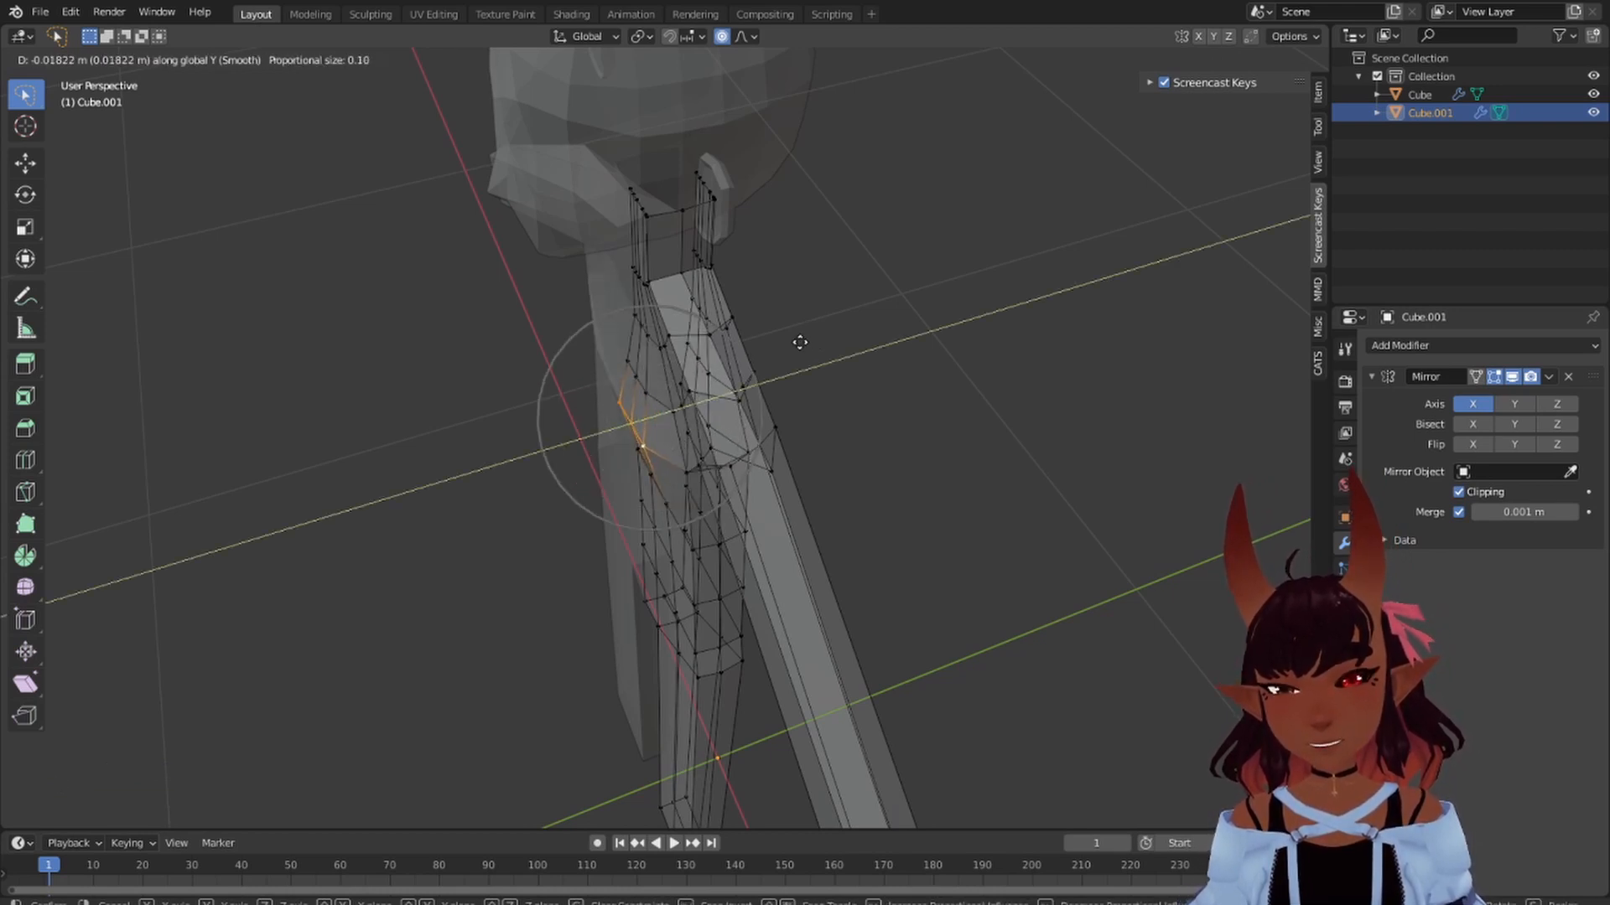
{"action": "scroll", "coordinate": [779, 342], "scroll_direction": "down", "scroll_amount": 6}
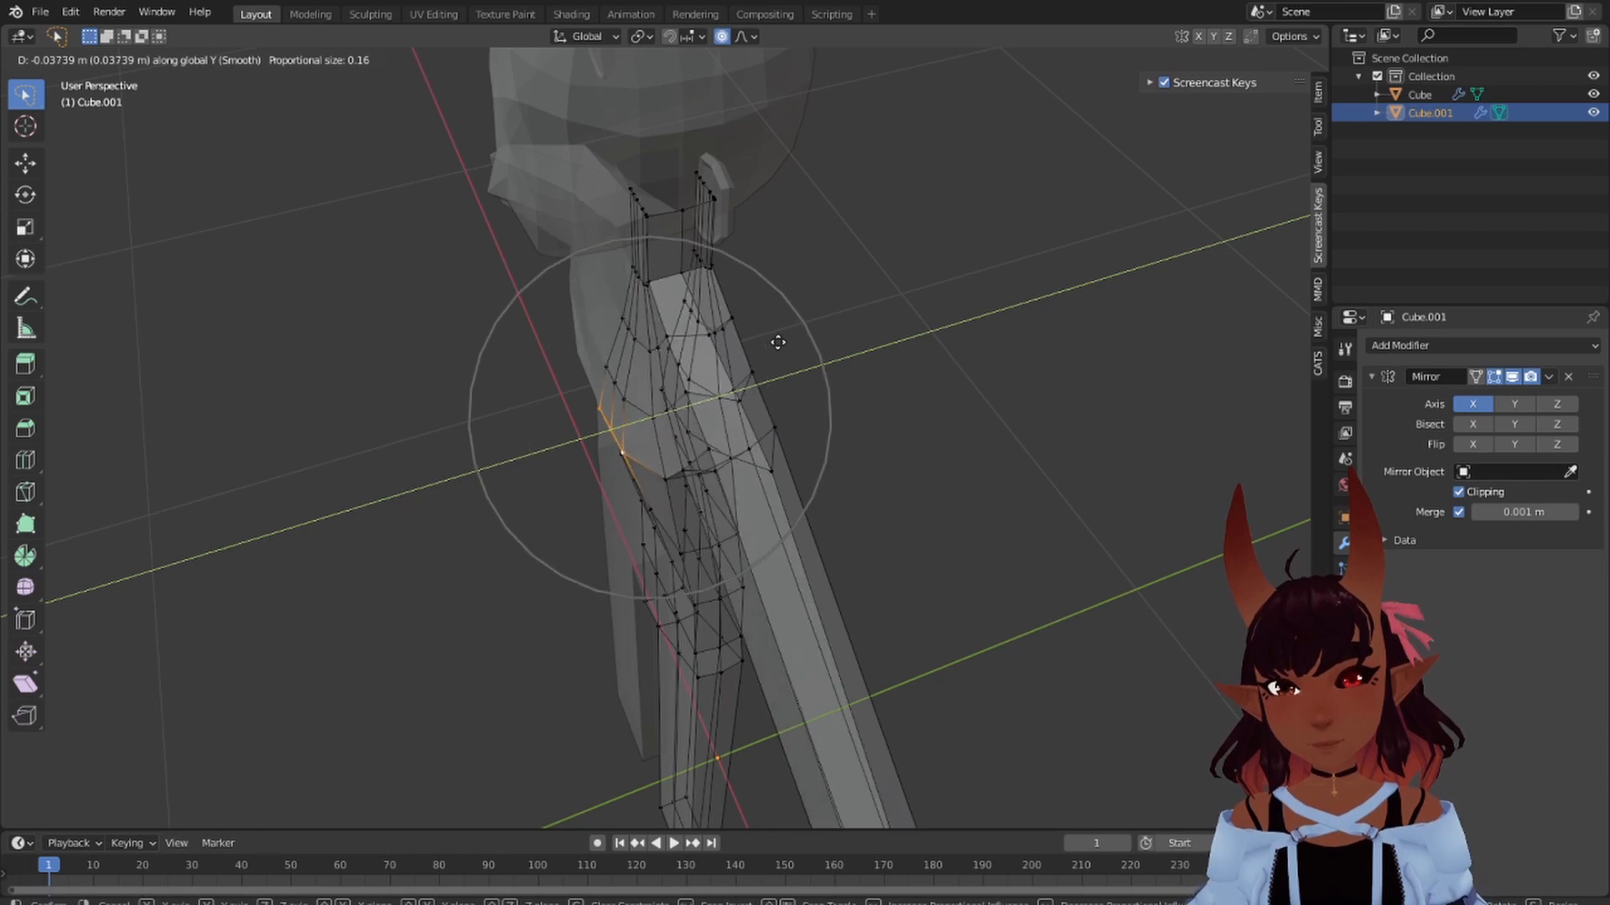
{"action": "key", "text": "Escape"}
- In the side view, clear the selection, box-select all vertices on the back half of the body and hide them
{"action": "scroll", "coordinate": [779, 343], "scroll_direction": "down", "scroll_amount": 5}
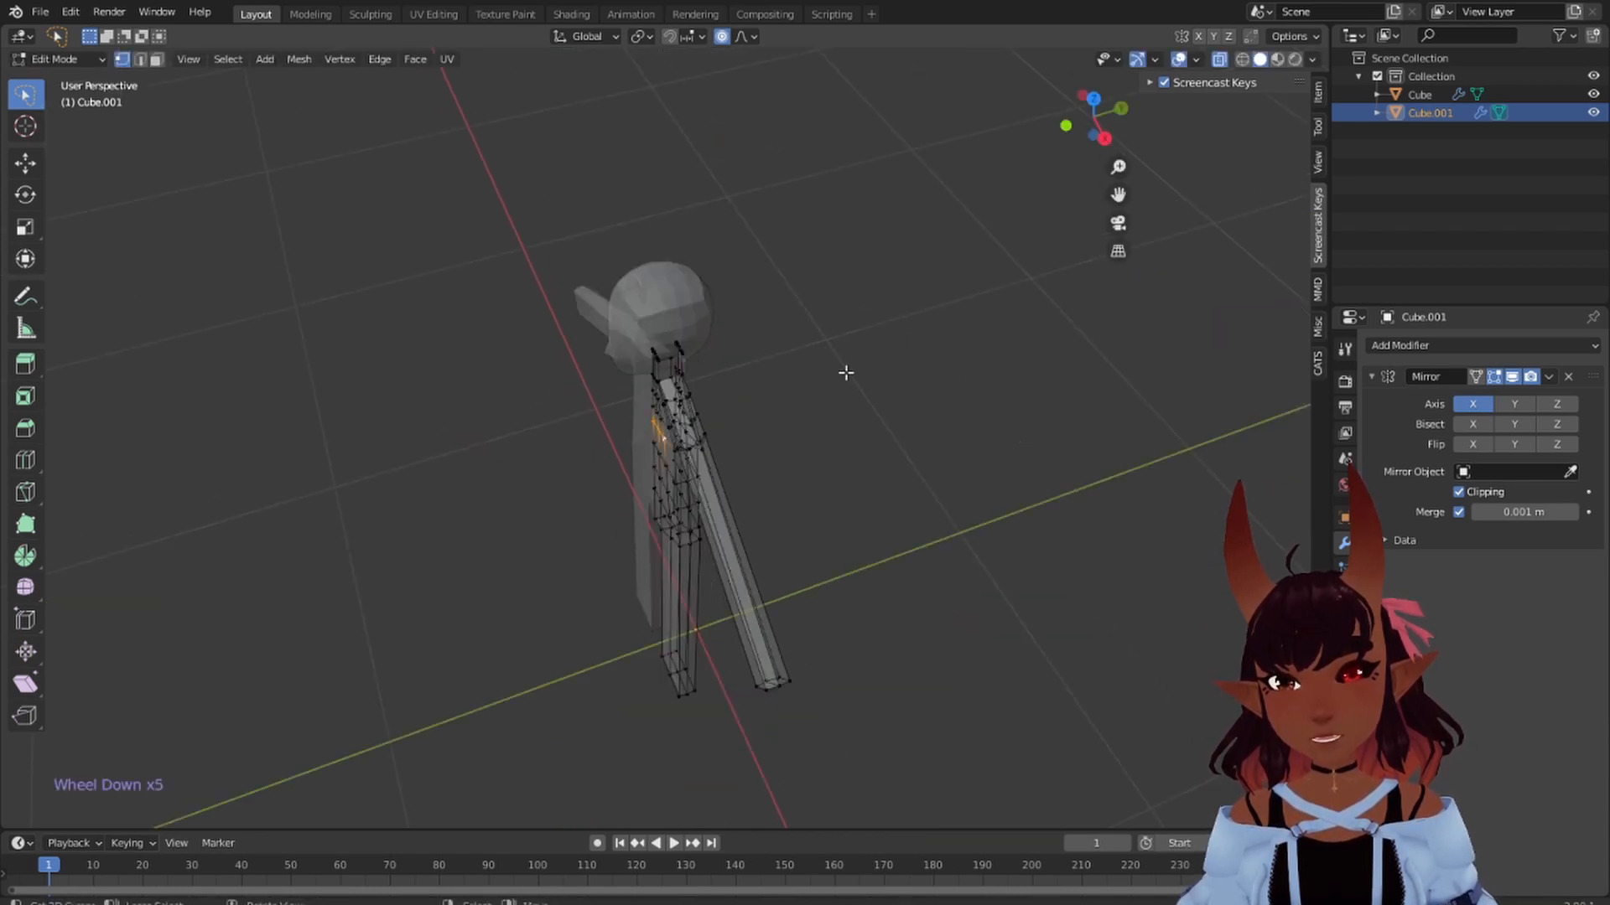
{"action": "key", "text": "KP_3"}
{"action": "scroll", "coordinate": [797, 424], "scroll_direction": "up", "scroll_amount": 1}
{"action": "scroll", "coordinate": [798, 431], "scroll_direction": "down", "scroll_amount": 2}
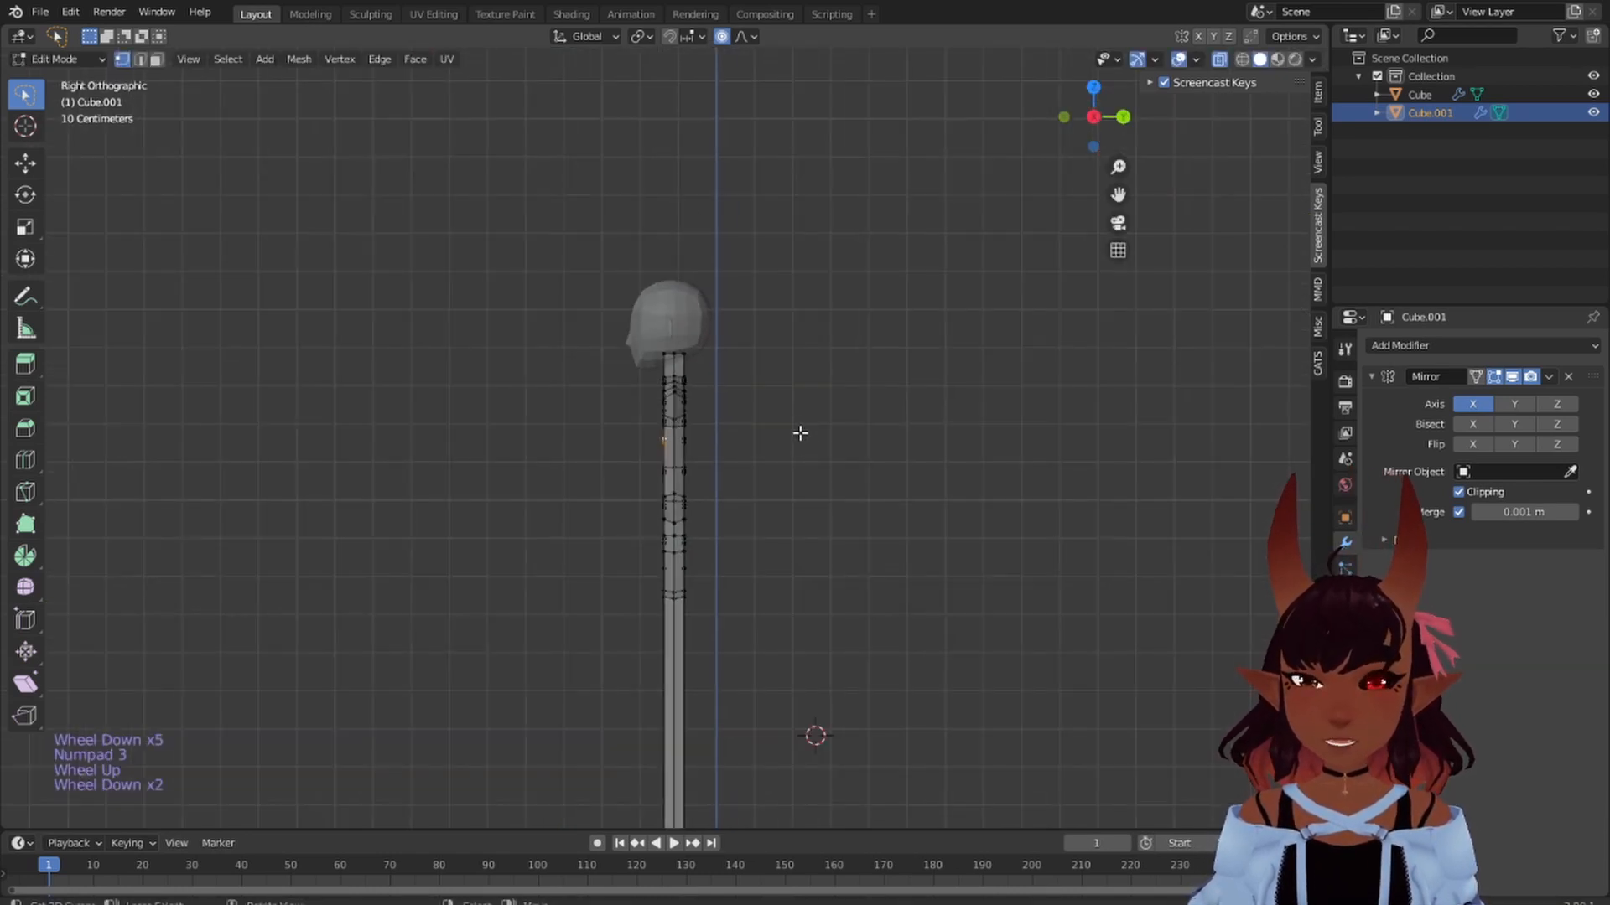
{"action": "middle_click_drag", "start_coordinate": [798, 431], "coordinate": [812, 309], "text": "shift"}
{"action": "key", "text": "a"}
{"action": "key", "text": "a"}
{"action": "key", "text": "a"}
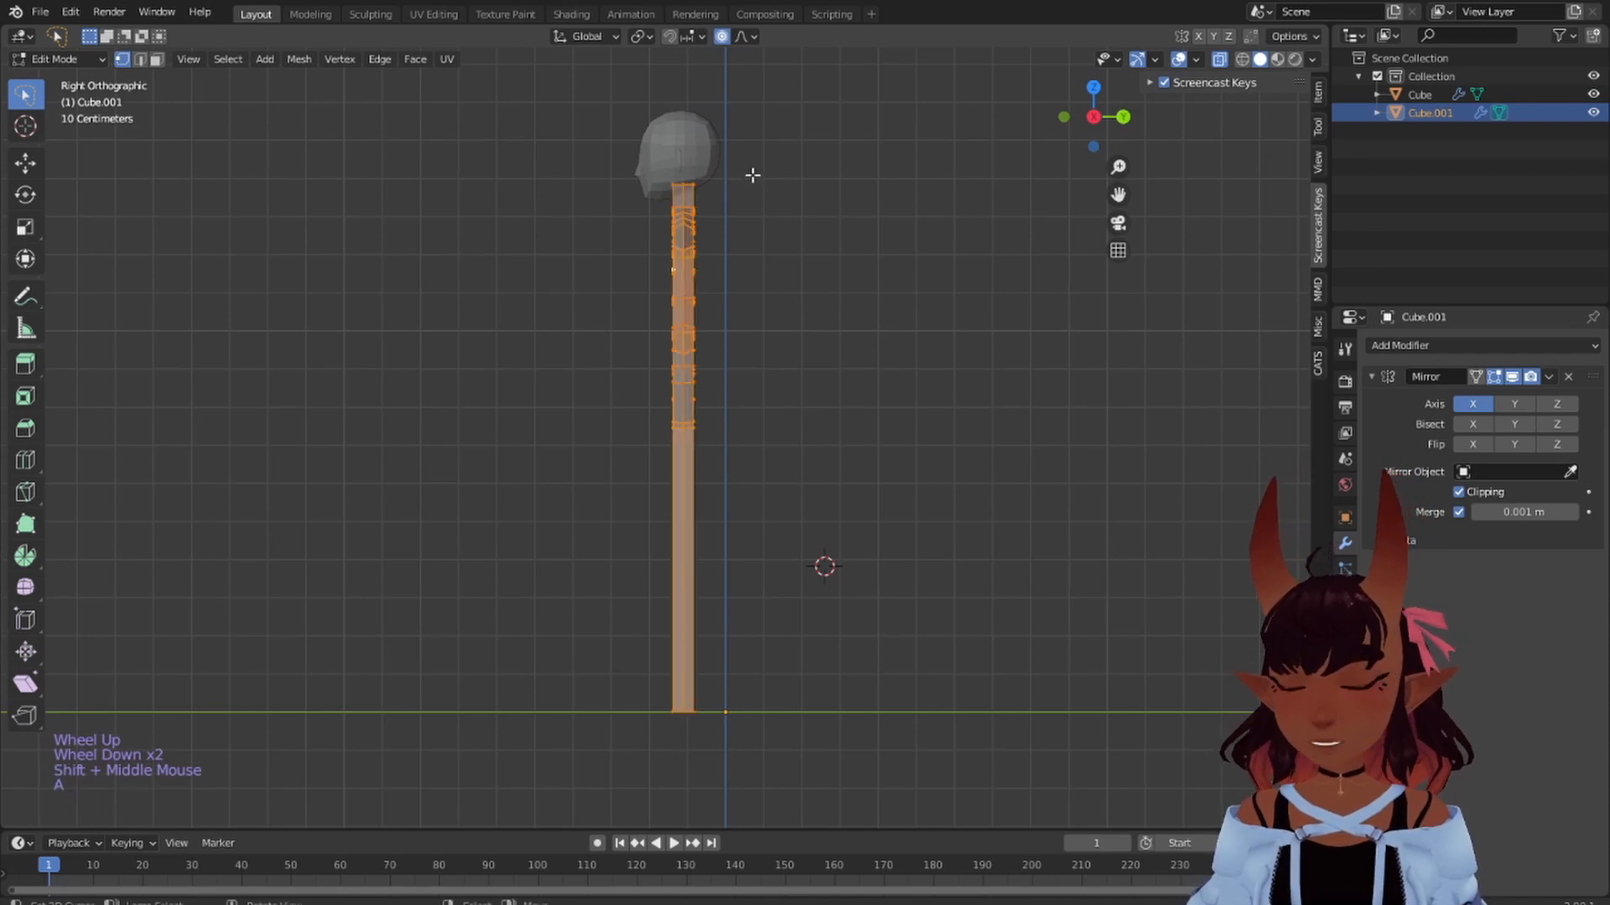
{"action": "key", "text": "b"}
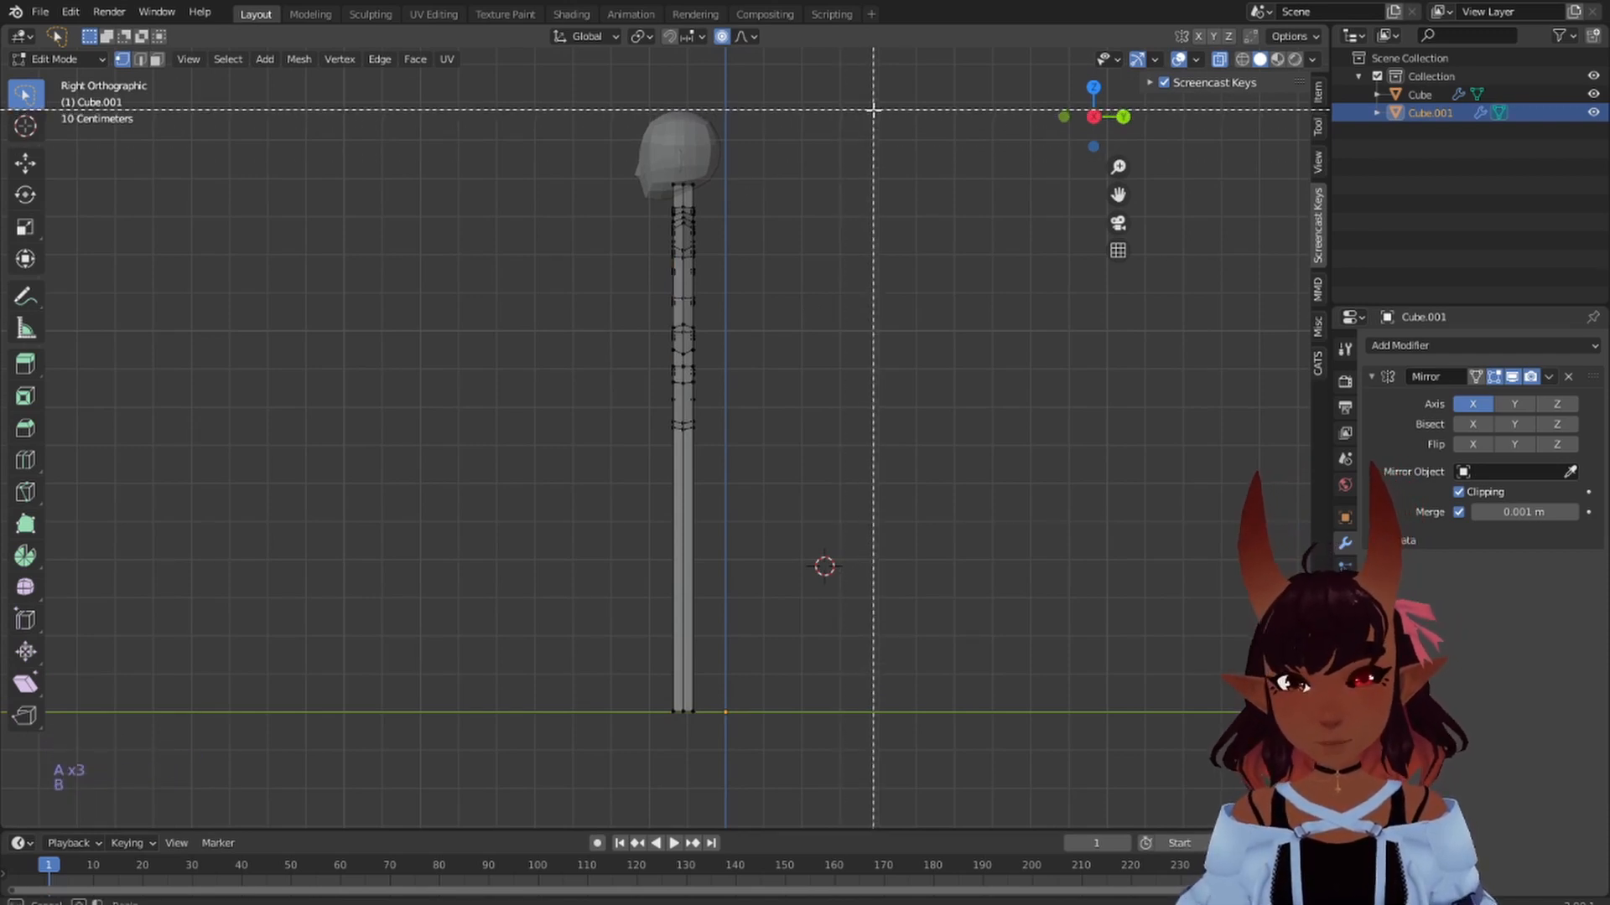
{"action": "left_click_drag", "start_coordinate": [874, 107], "coordinate": [680, 737]}
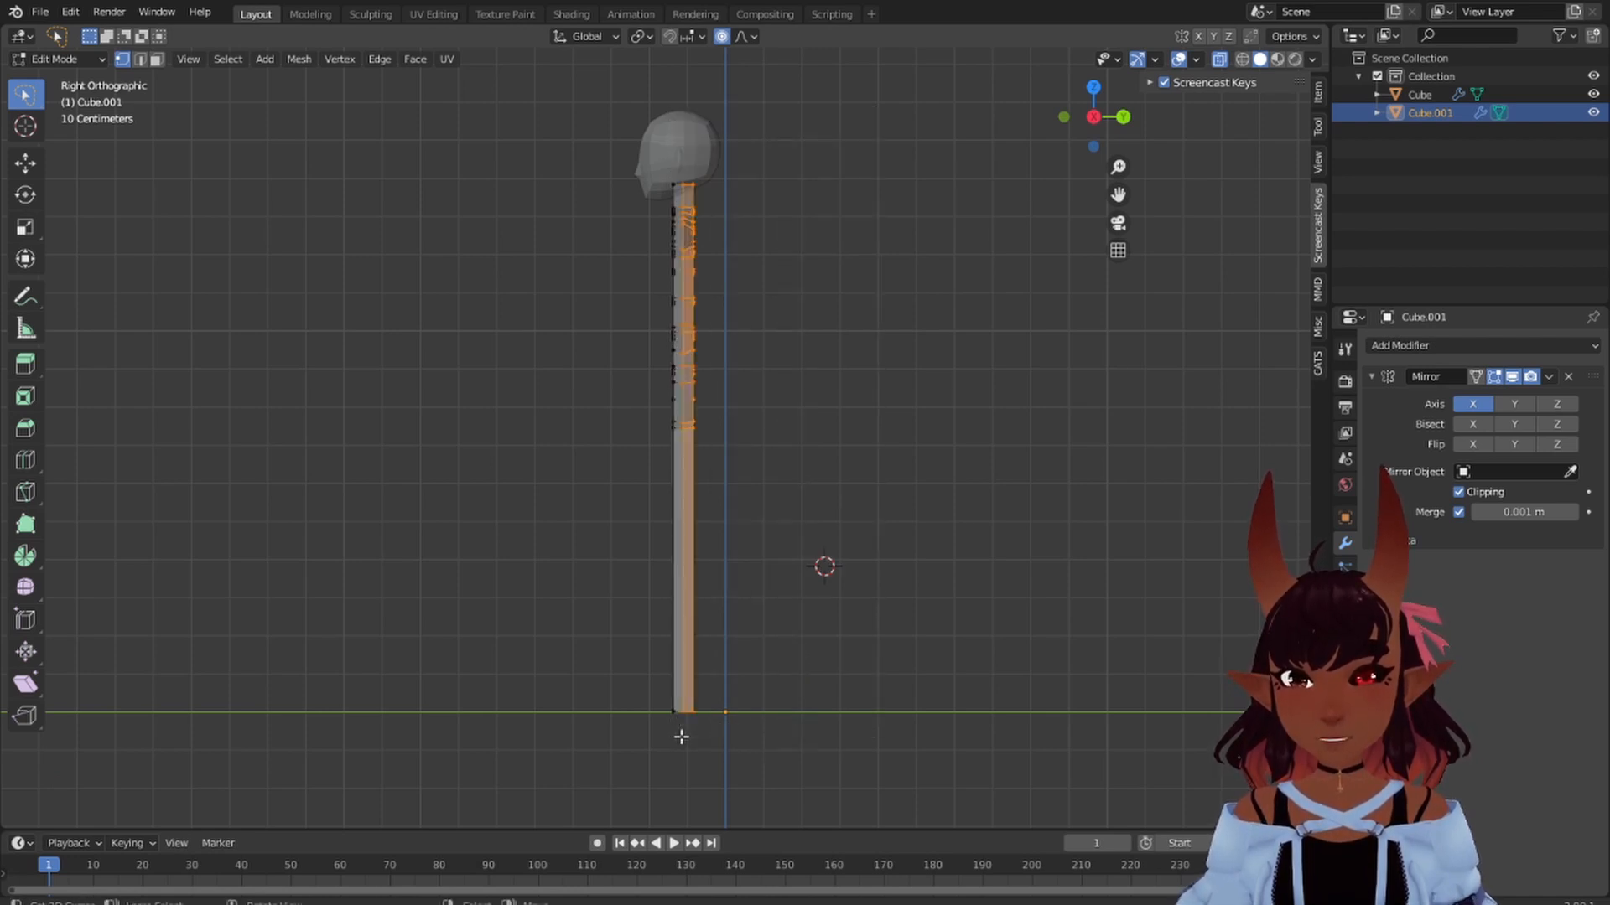
{"action": "key", "text": "h"}
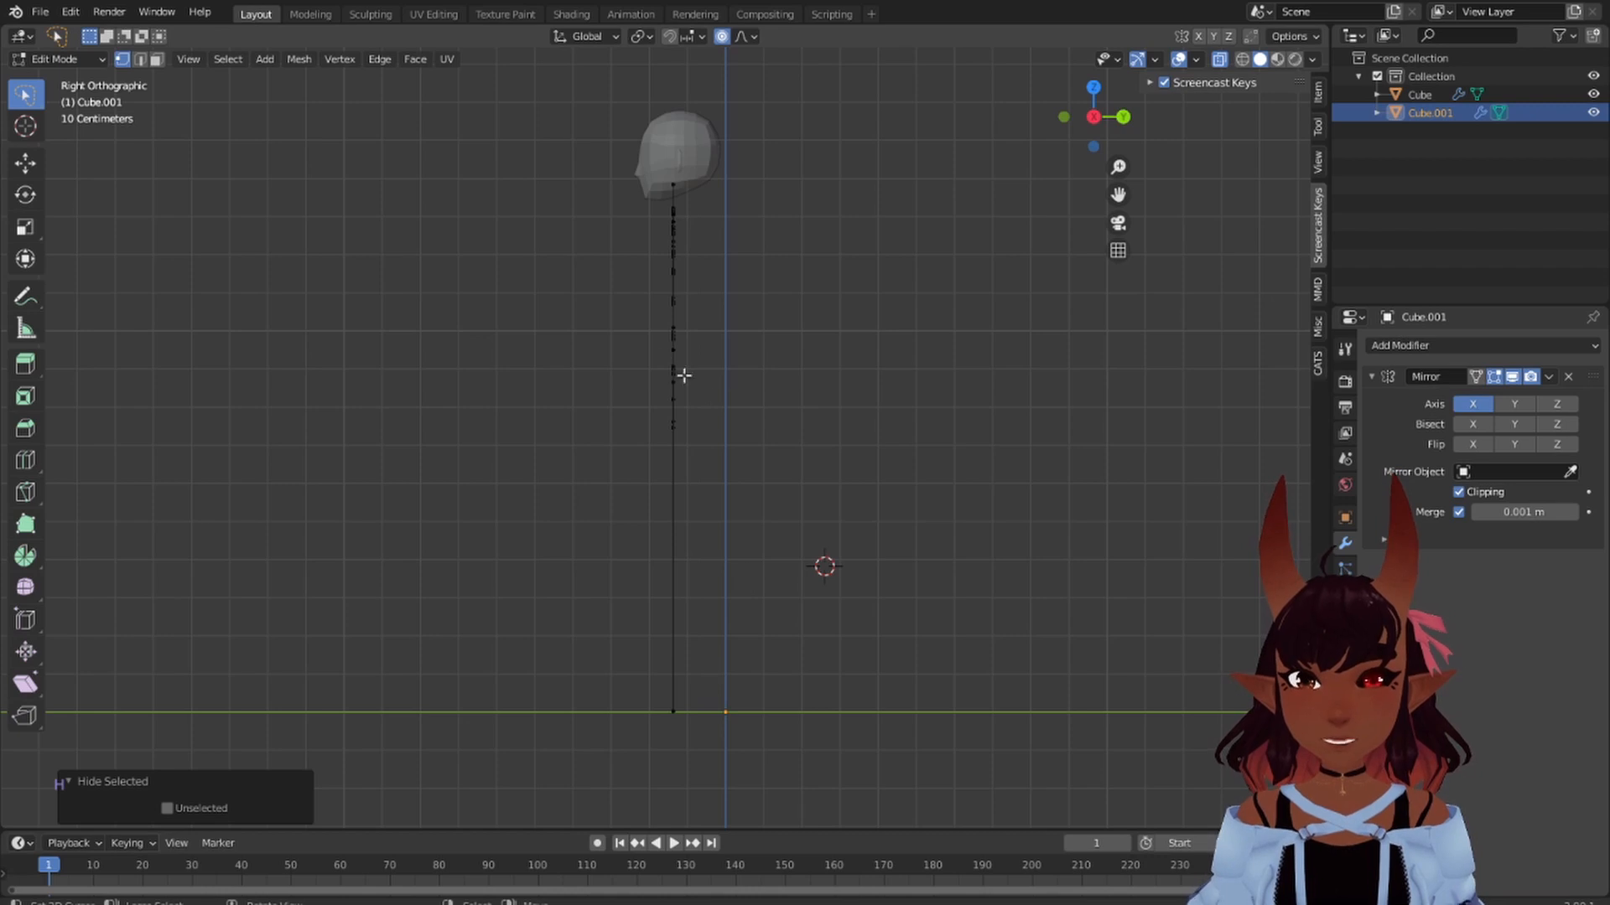
{"action": "middle_click_drag", "start_coordinate": [684, 376], "coordinate": [587, 454]}
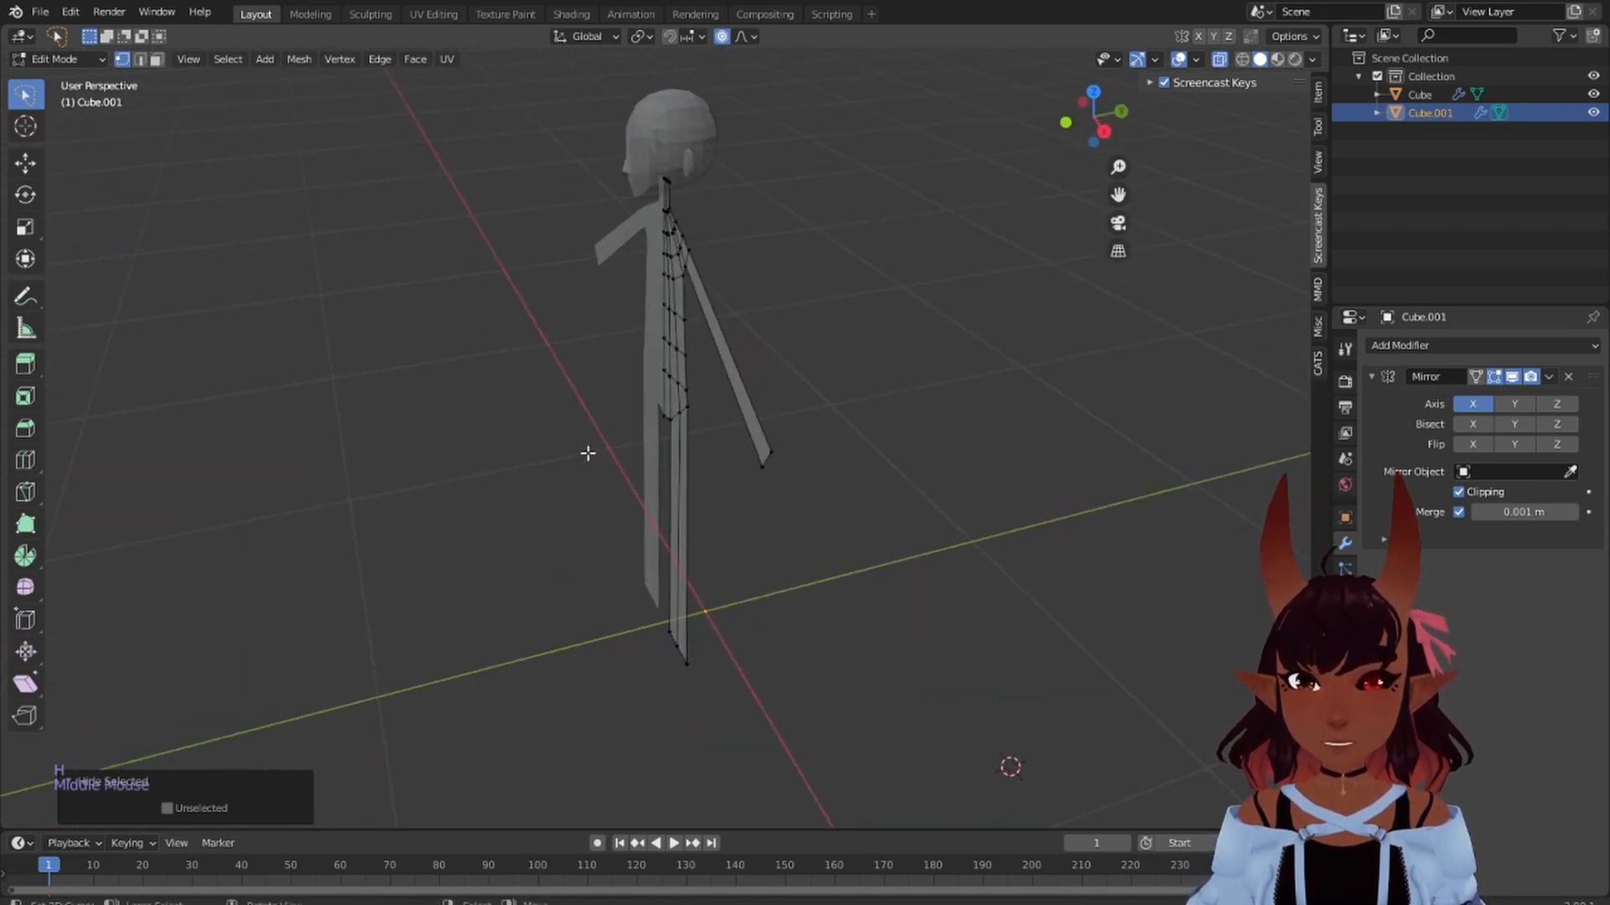
- Select the adjacent front chest vertices beginning at the centre line and pull them about 0.035 m forward along Y with proportional size 0.18
{"action": "scroll", "coordinate": [587, 454], "scroll_direction": "up", "scroll_amount": 2}
{"action": "middle_click_drag", "start_coordinate": [788, 402], "coordinate": [804, 495], "text": "shift"}
{"action": "scroll", "coordinate": [783, 478], "scroll_direction": "up", "scroll_amount": 4}
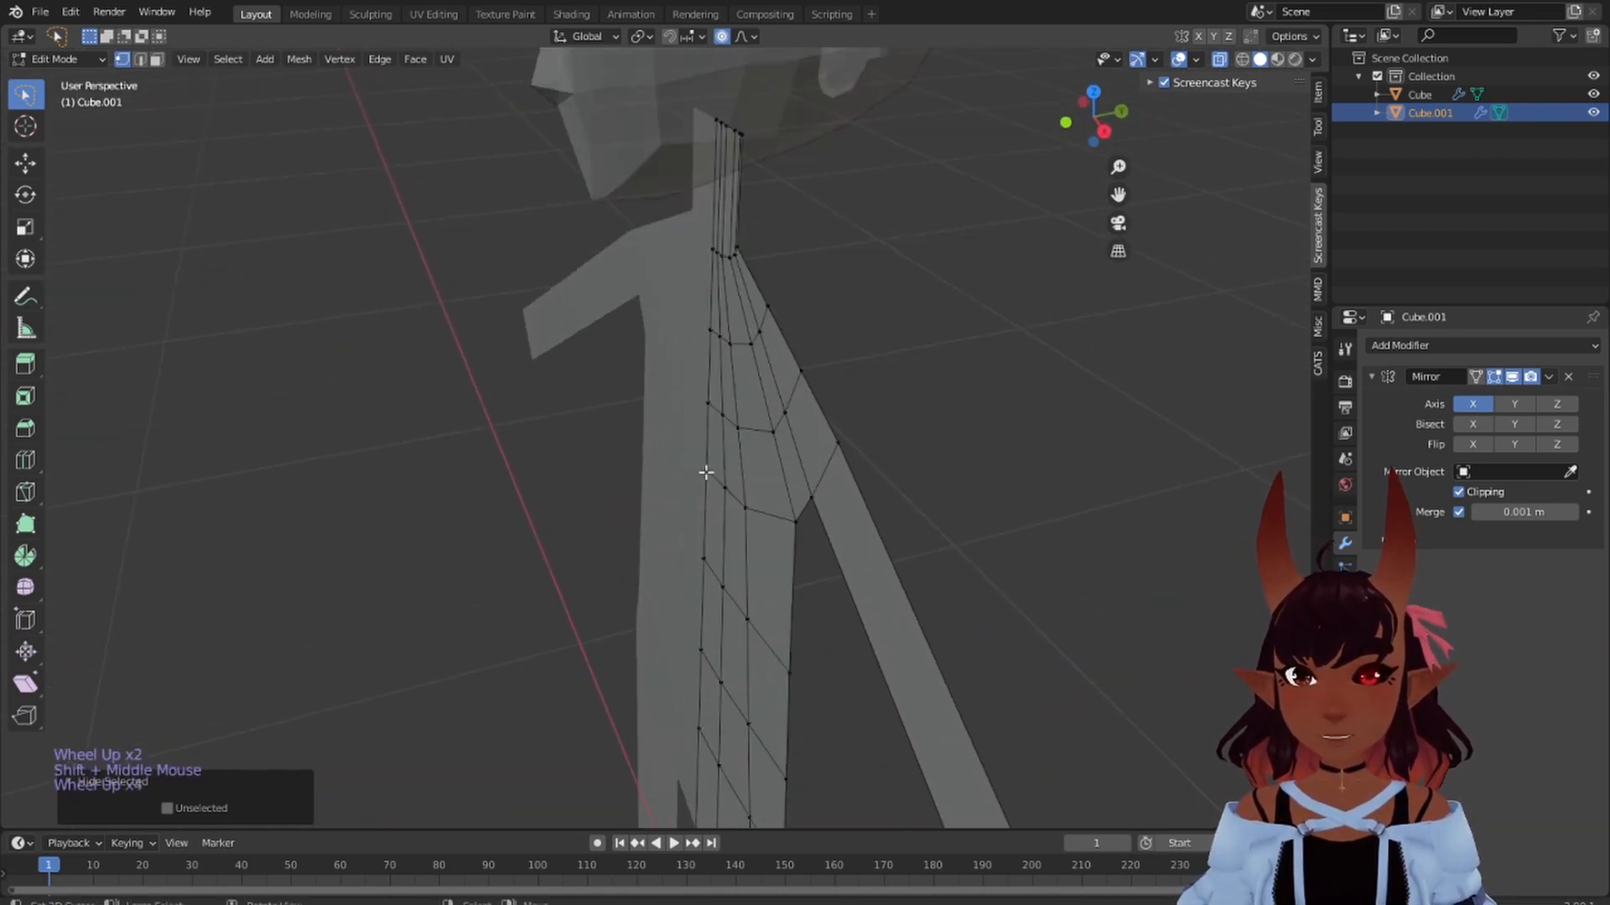
{"action": "right_click", "coordinate": [708, 467]}
{"action": "right_click", "coordinate": [712, 477]}
{"action": "right_click", "coordinate": [715, 481]}
{"action": "right_click", "coordinate": [744, 492], "text": "shift"}
{"action": "right_click", "coordinate": [748, 495], "text": "shift"}
{"action": "scroll", "coordinate": [748, 494], "scroll_direction": "down", "scroll_amount": 1}
{"action": "middle_click_drag", "start_coordinate": [747, 495], "coordinate": [822, 425]}
{"action": "key", "text": "g"}
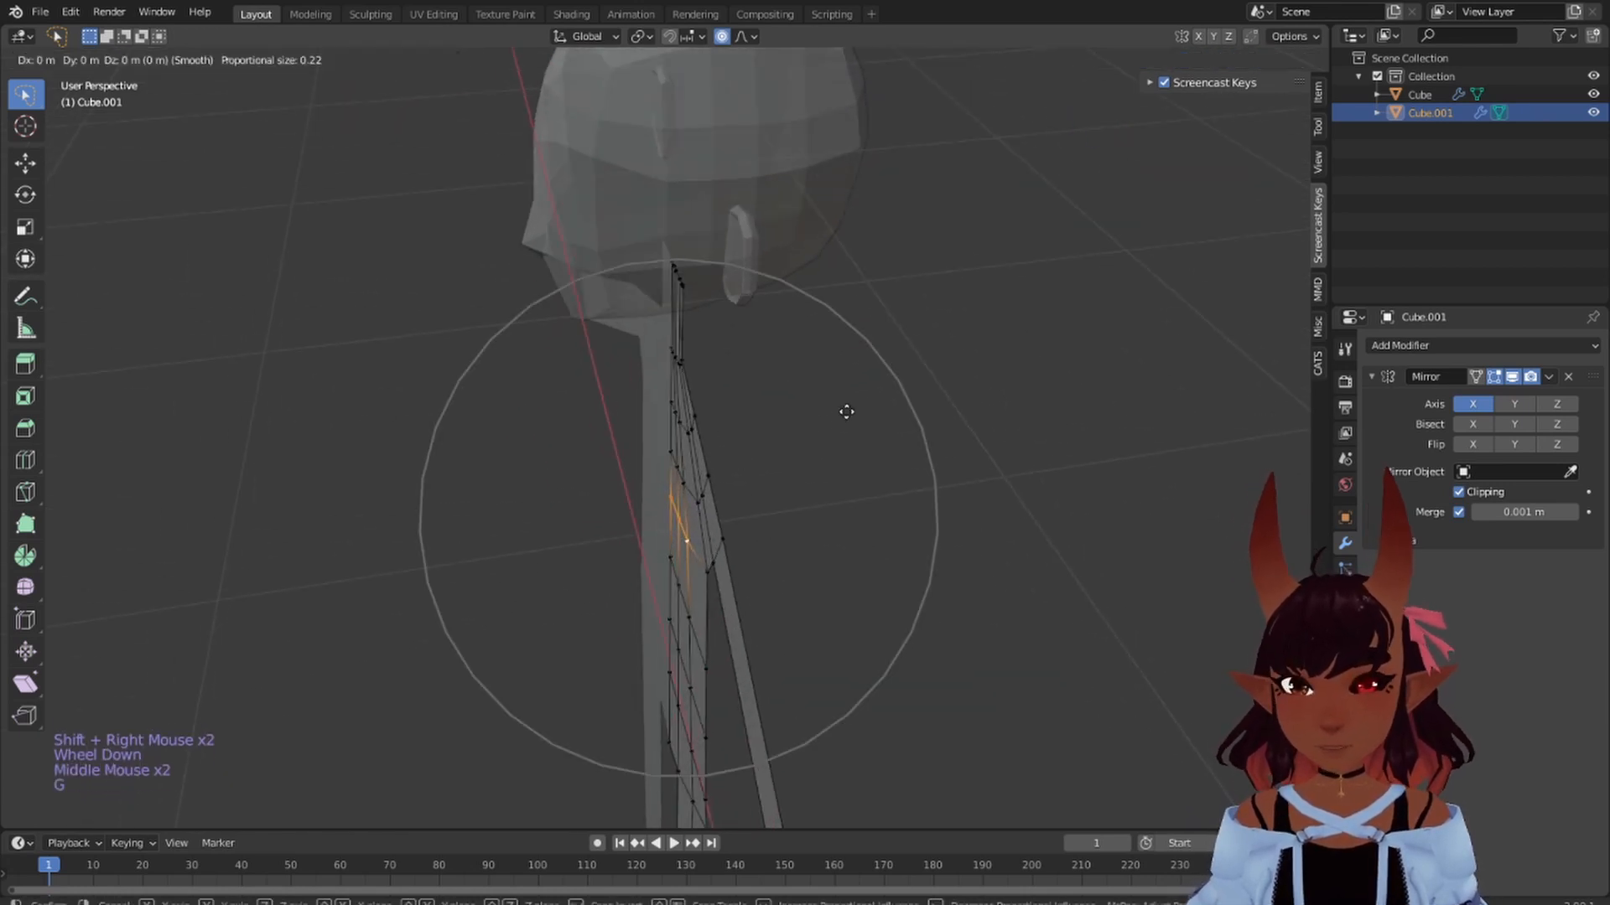
{"action": "key", "text": "y"}
{"action": "scroll", "coordinate": [839, 413], "scroll_direction": "up", "scroll_amount": 2}
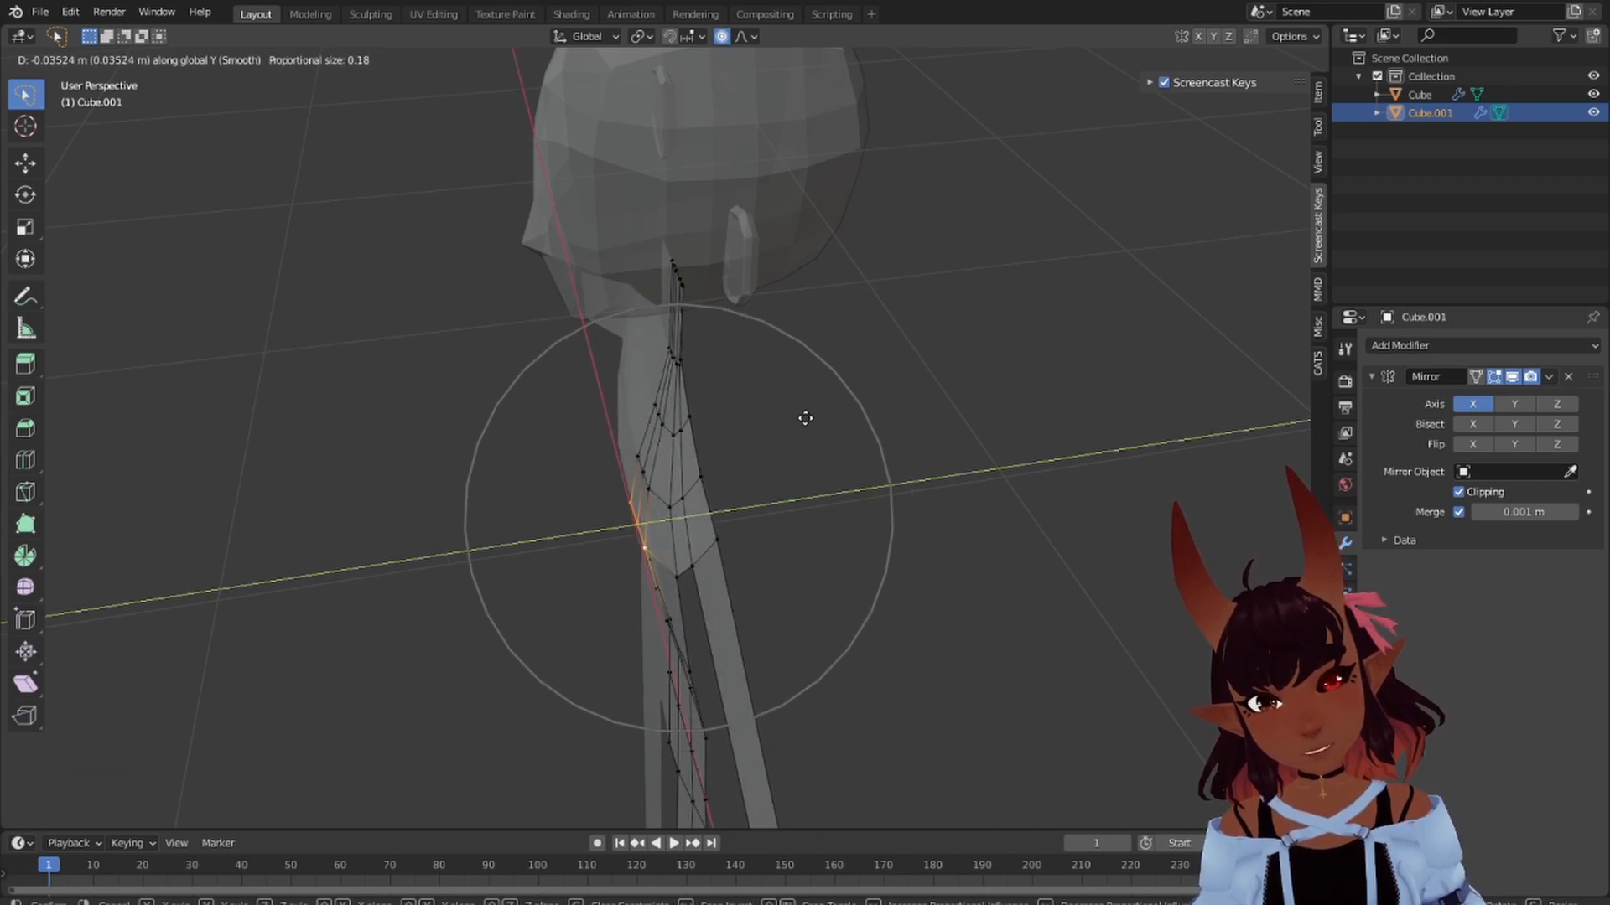
{"action": "left_click", "coordinate": [804, 418]}
- Select the centre-line vertex on the front of the lower abdomen, in the loop just above the crotch
{"action": "scroll", "coordinate": [805, 418], "scroll_direction": "down", "scroll_amount": 4}
{"action": "middle_click_drag", "start_coordinate": [855, 481], "coordinate": [762, 456]}
{"action": "key", "text": "KP_3"}
{"action": "scroll", "coordinate": [819, 479], "scroll_direction": "up", "scroll_amount": 2}
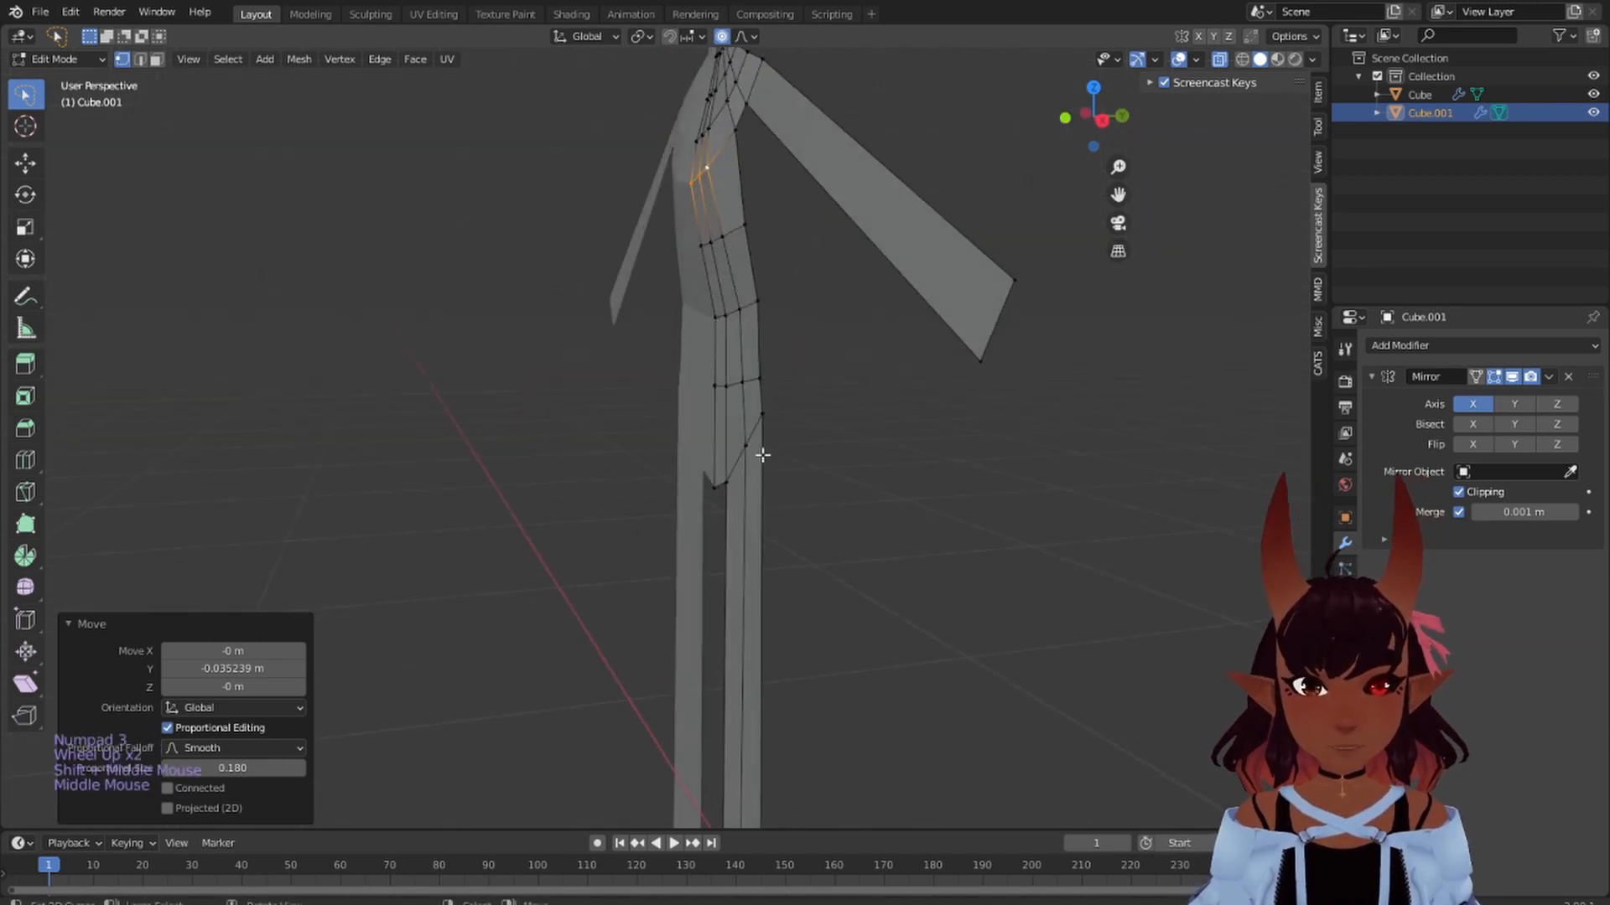
{"action": "right_click", "coordinate": [710, 391]}
{"action": "middle_click_drag", "start_coordinate": [993, 383], "coordinate": [968, 404]}
{"action": "key", "text": "g"}
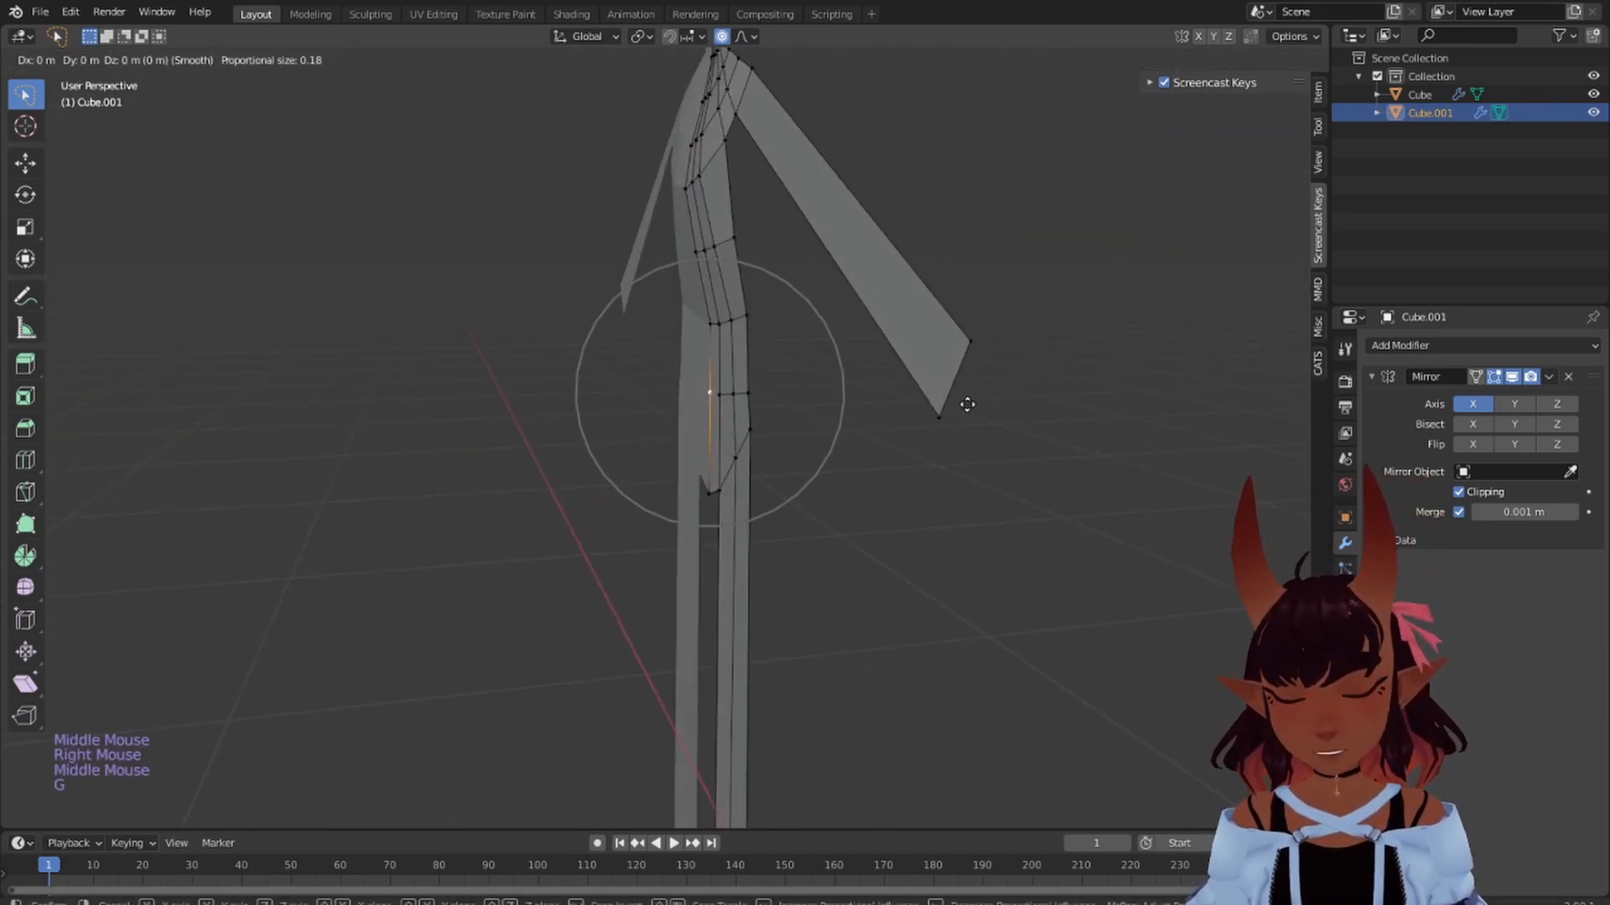
{"action": "key", "text": "y"}
{"action": "scroll", "coordinate": [955, 405], "scroll_direction": "down", "scroll_amount": 3}
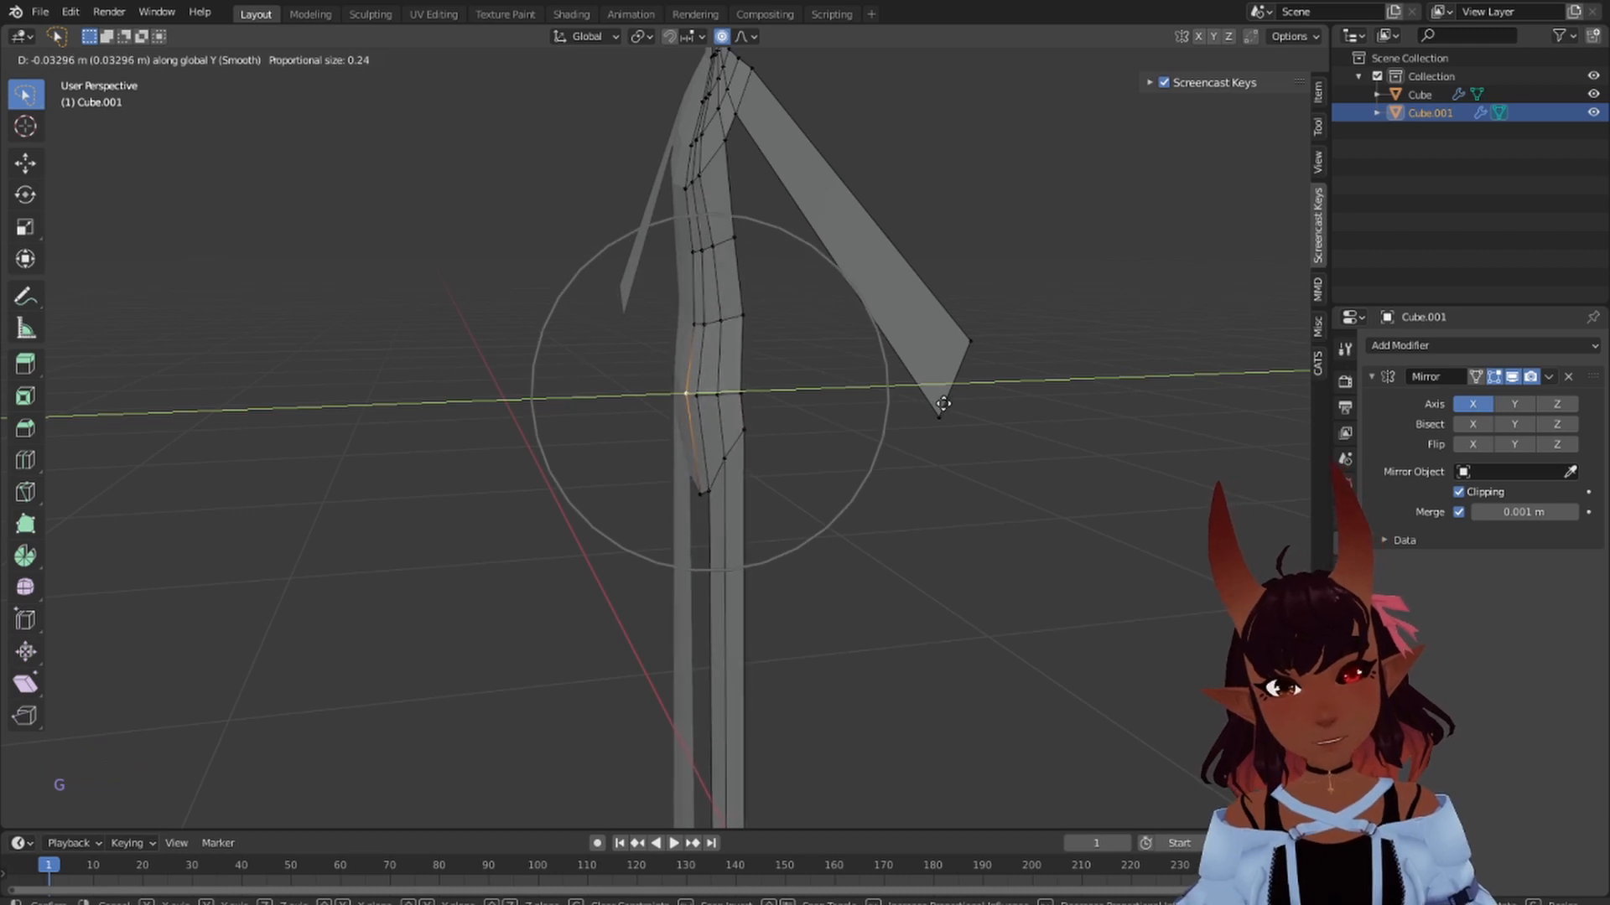
{"action": "right_click", "coordinate": [943, 404]}
- Add the neighbouring lower-abdomen vertex to the selection and move both about 0.026 m forward along Y with proportional size 0.263
{"action": "right_click", "coordinate": [716, 393], "text": "shift"}
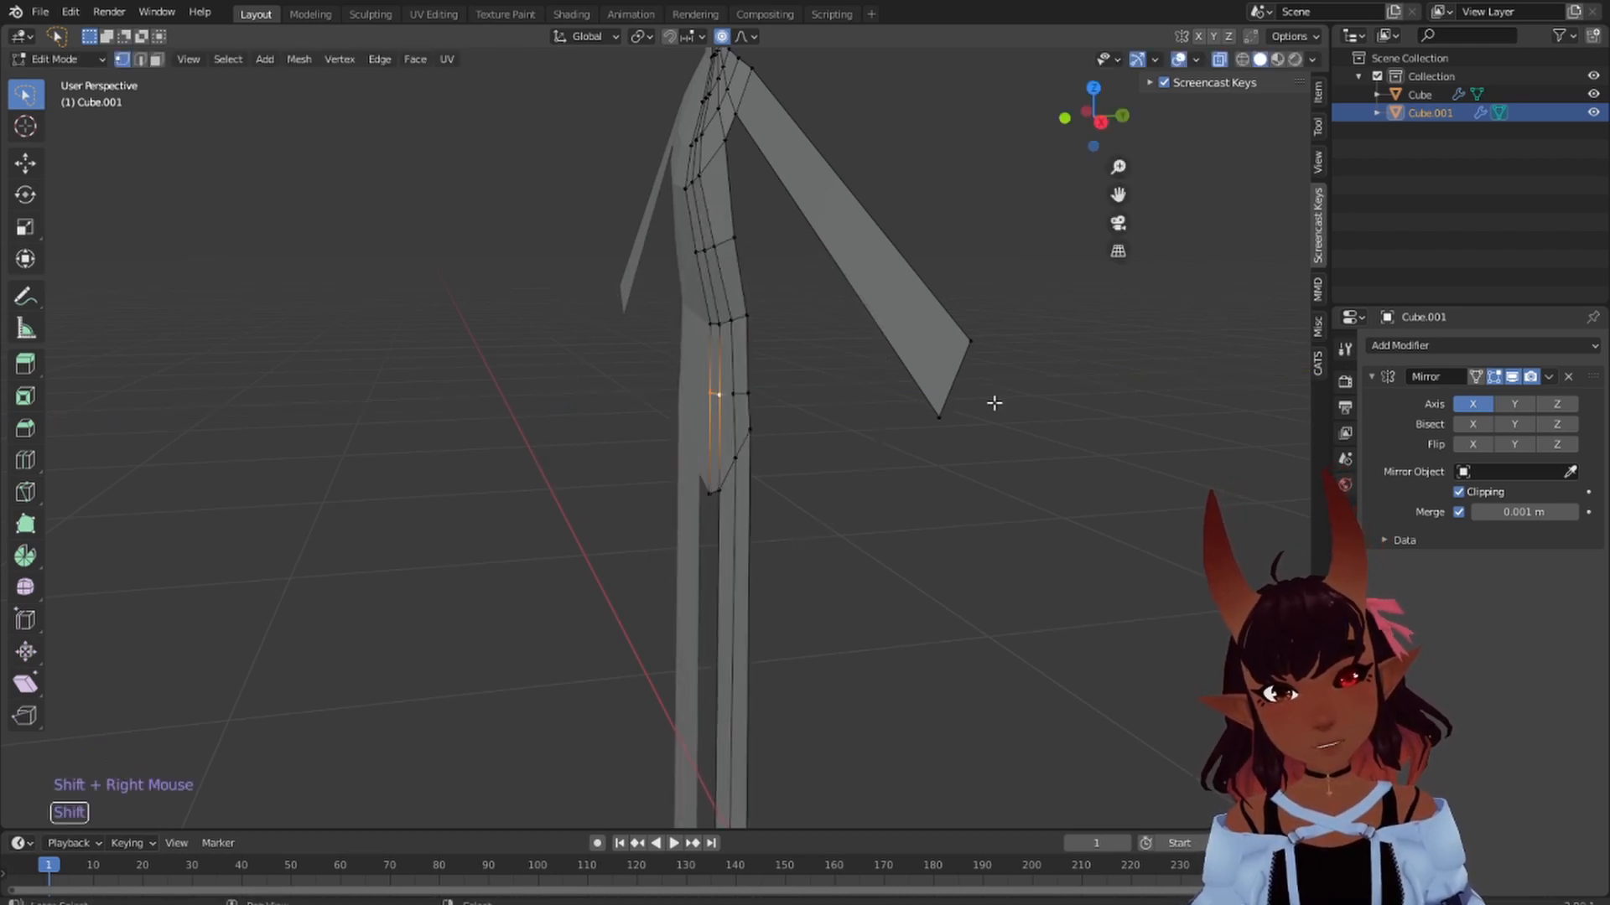
{"action": "key", "text": "g"}
{"action": "key", "text": "y"}
{"action": "scroll", "coordinate": [956, 404], "scroll_direction": "up", "scroll_amount": 2}
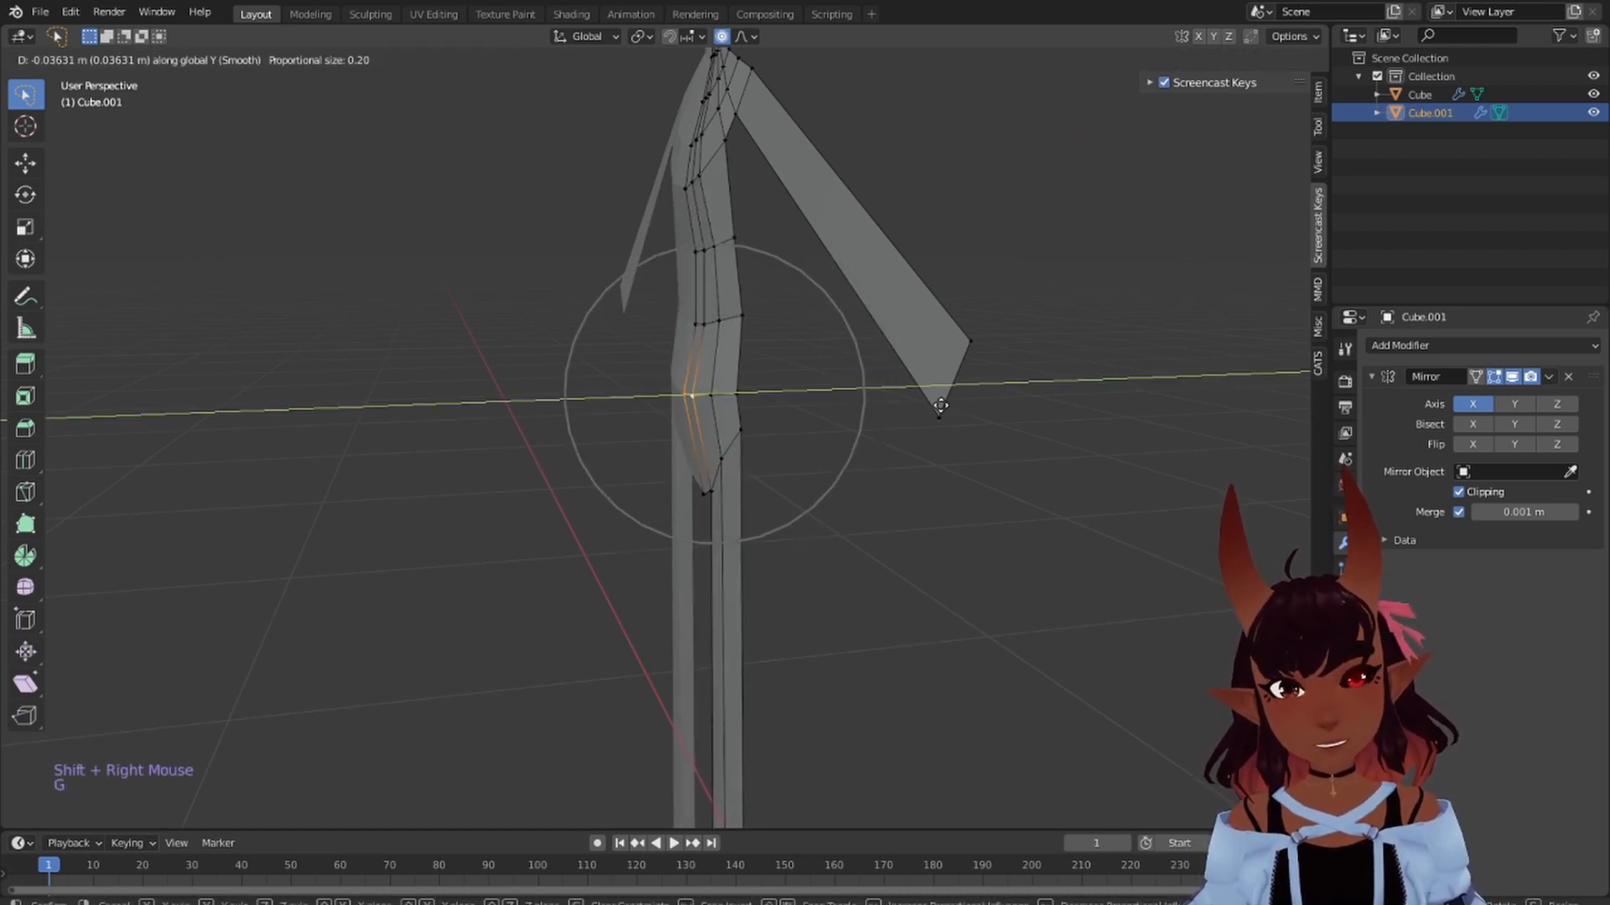
{"action": "scroll", "coordinate": [940, 406], "scroll_direction": "down", "scroll_amount": 3}
{"action": "left_click", "coordinate": [941, 405]}
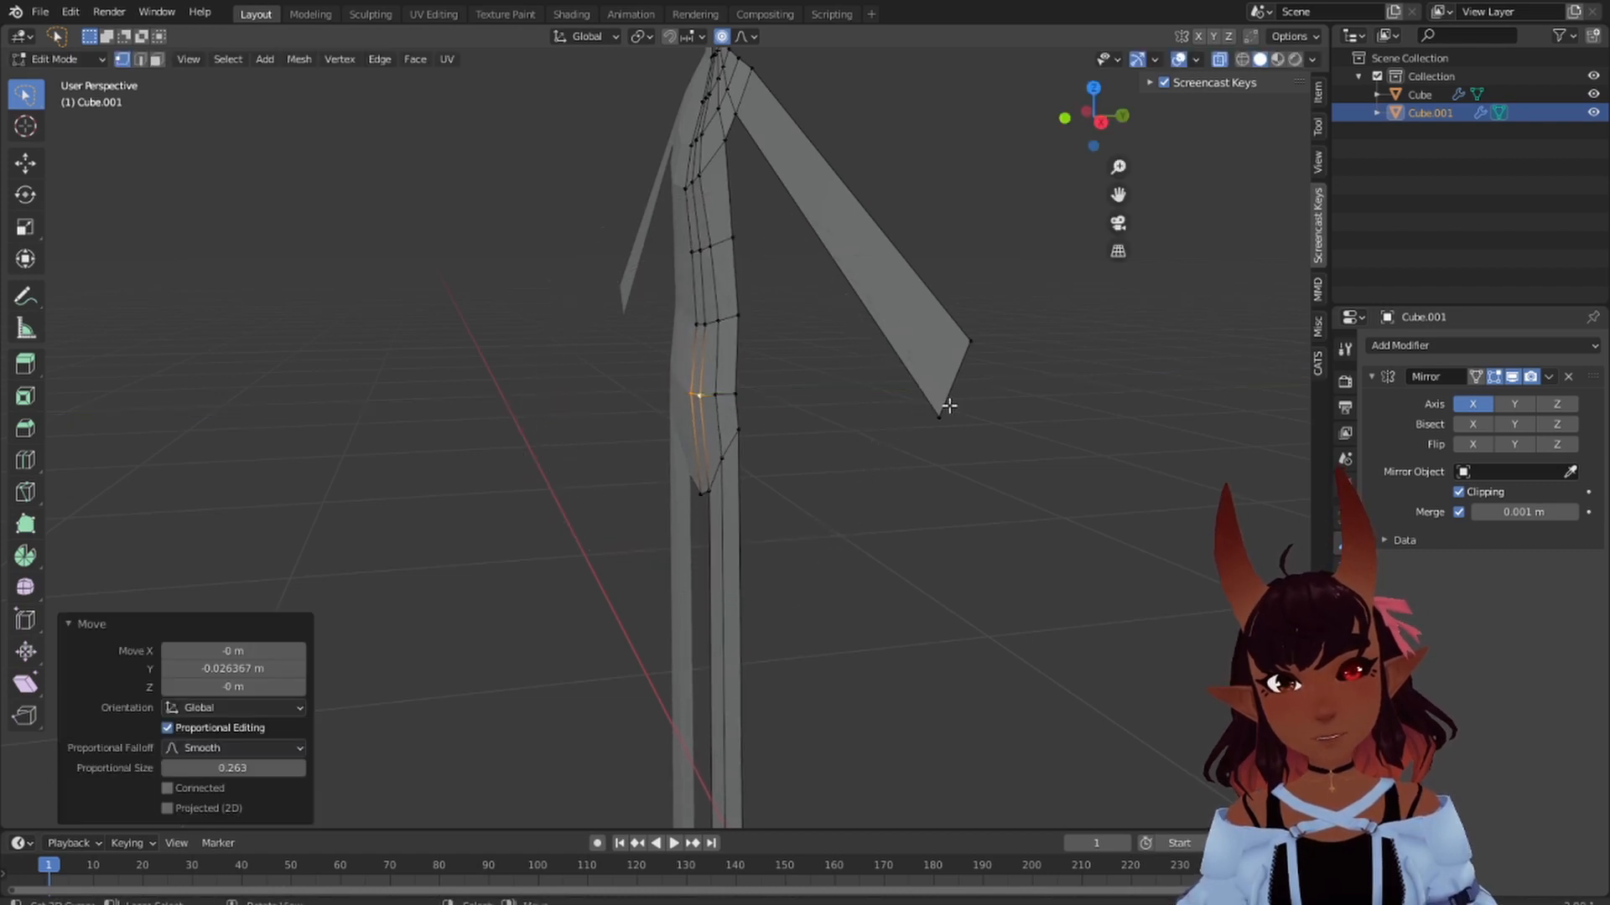
- Reveal the hidden back half of the body and clear the selection
{"action": "scroll", "coordinate": [846, 375], "scroll_direction": "down", "scroll_amount": 3}
{"action": "middle_click_drag", "start_coordinate": [843, 375], "coordinate": [873, 439]}
{"action": "key", "text": "alt+h"}
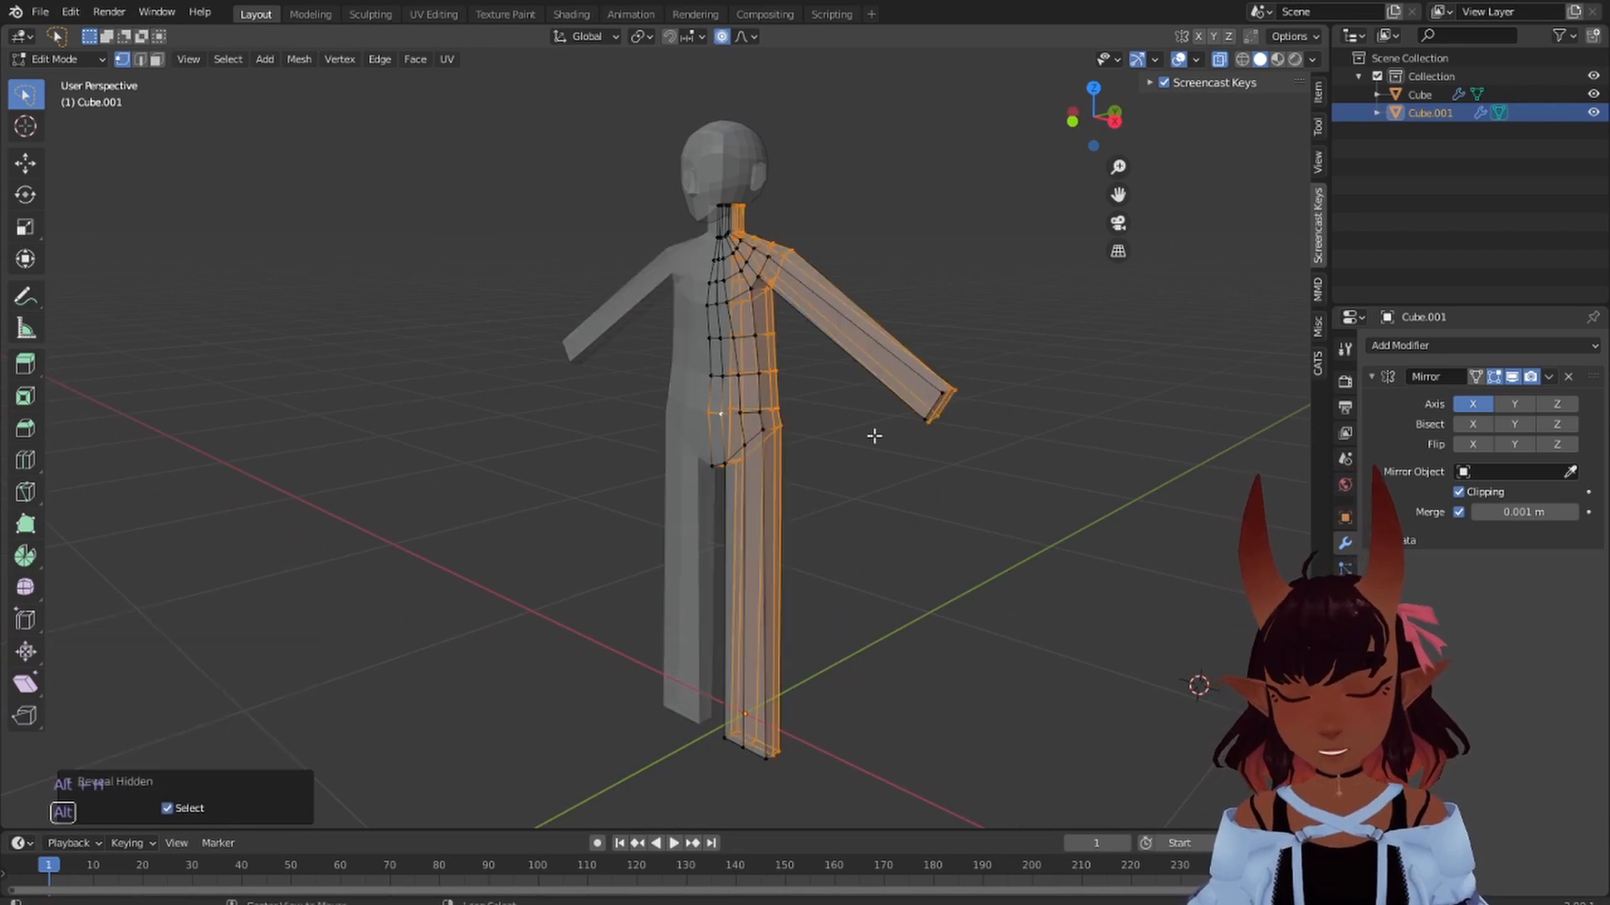
{"action": "key", "text": "a"}
{"action": "key", "text": "a"}
{"action": "key", "text": "a"}
- In the side view, box-select all vertices on the front half of the body and hide them
{"action": "scroll", "coordinate": [947, 388], "scroll_direction": "up", "scroll_amount": 3}
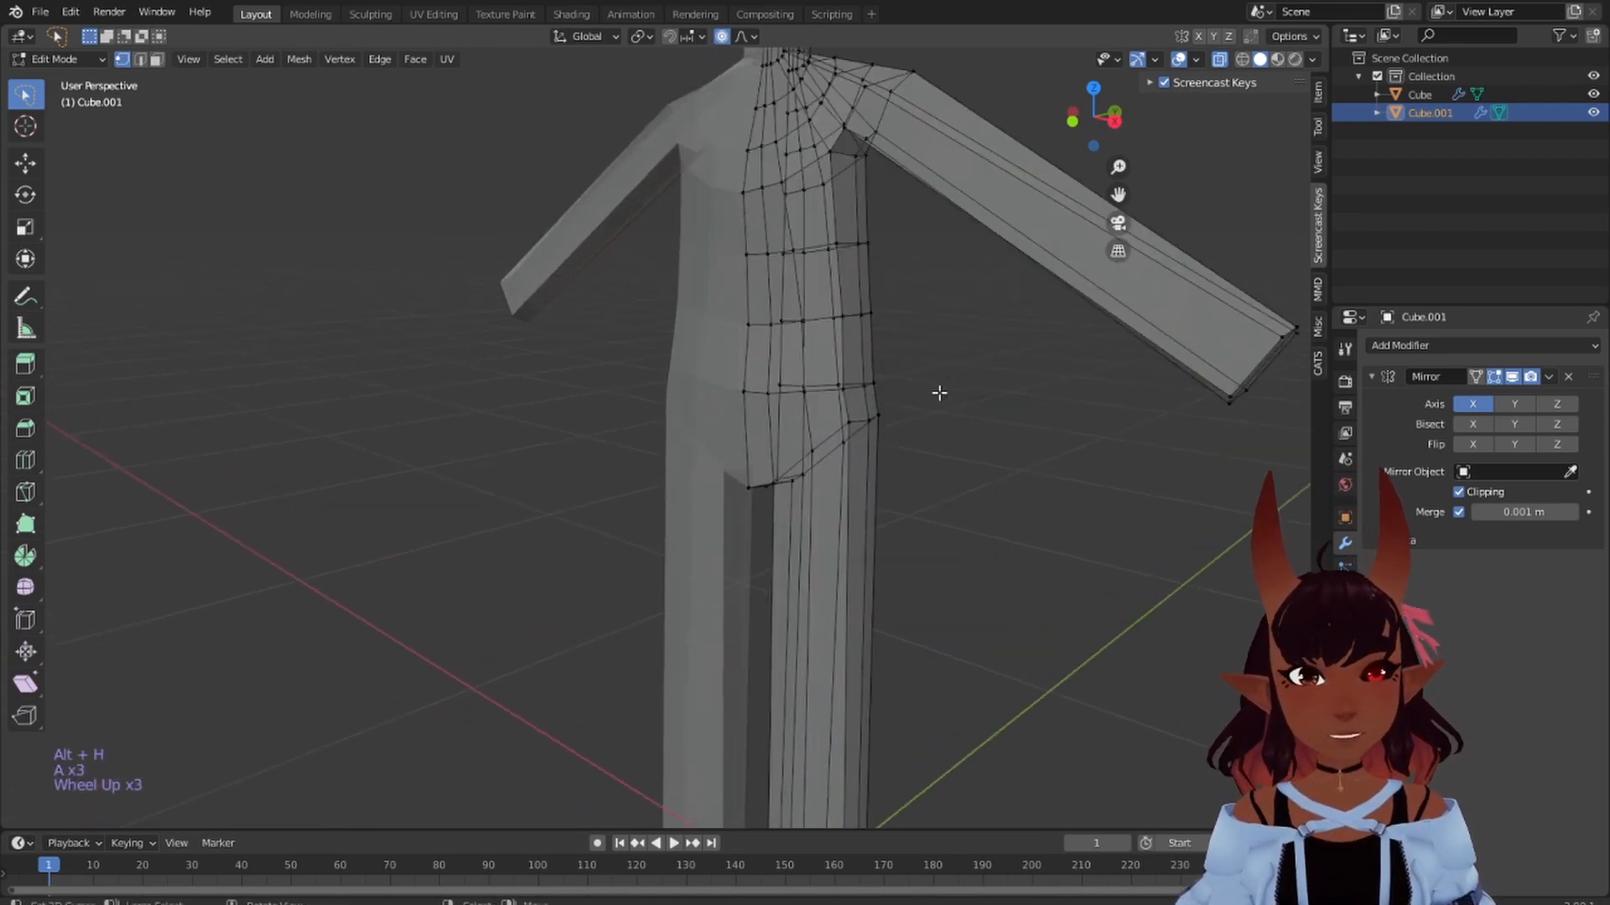
{"action": "middle_click_drag", "start_coordinate": [938, 388], "coordinate": [754, 453]}
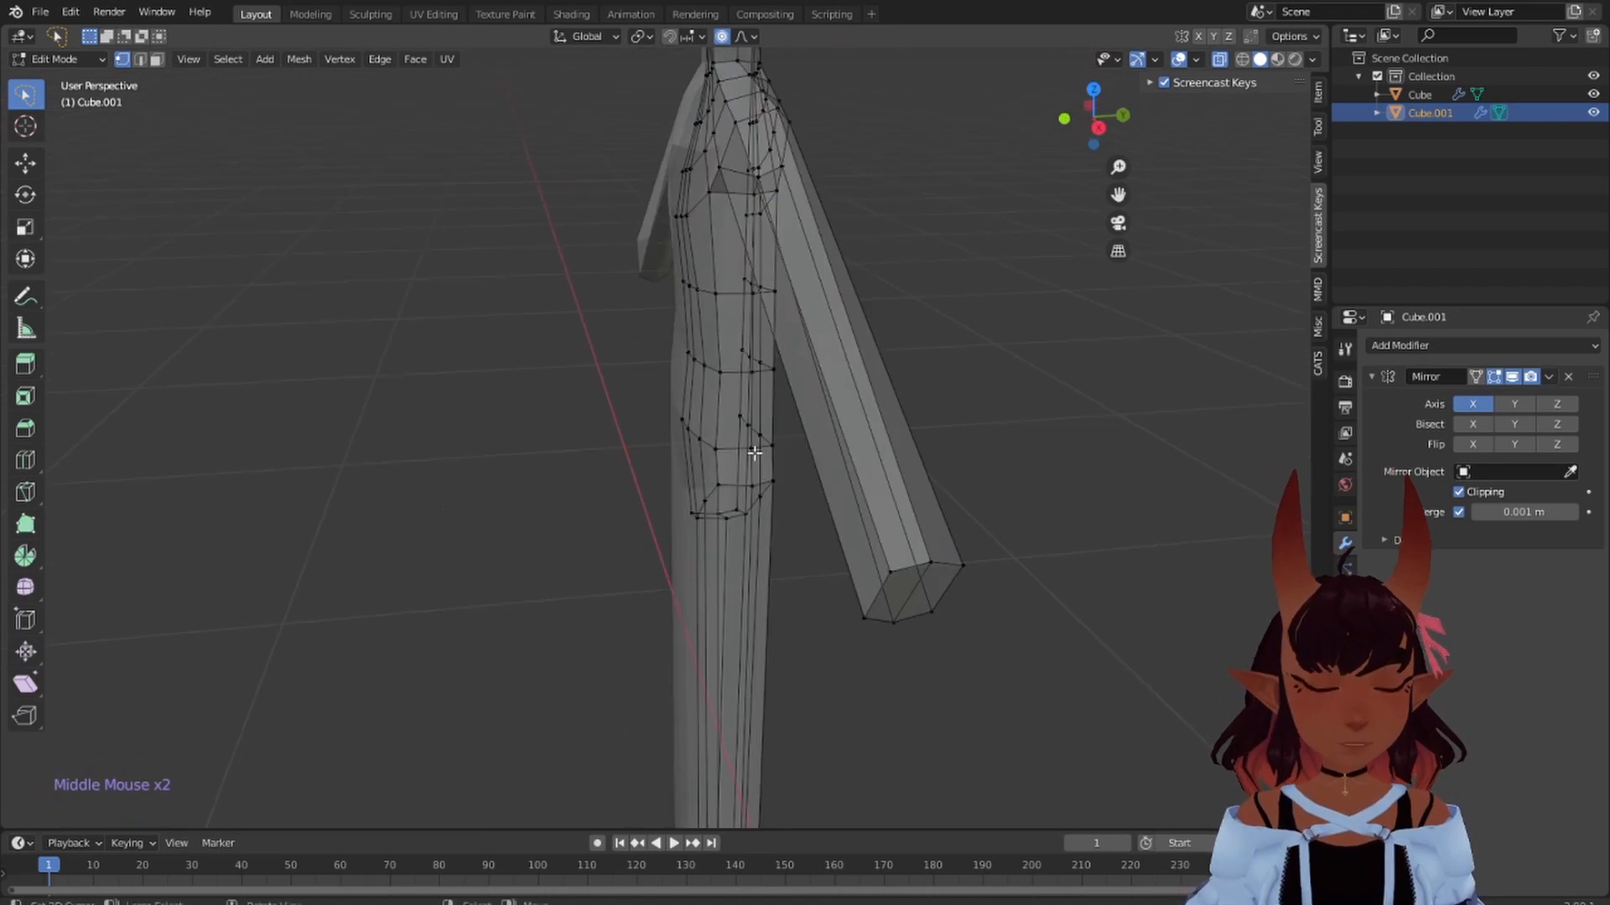
{"action": "key", "text": "KP_3"}
{"action": "scroll", "coordinate": [754, 452], "scroll_direction": "down", "scroll_amount": 5}
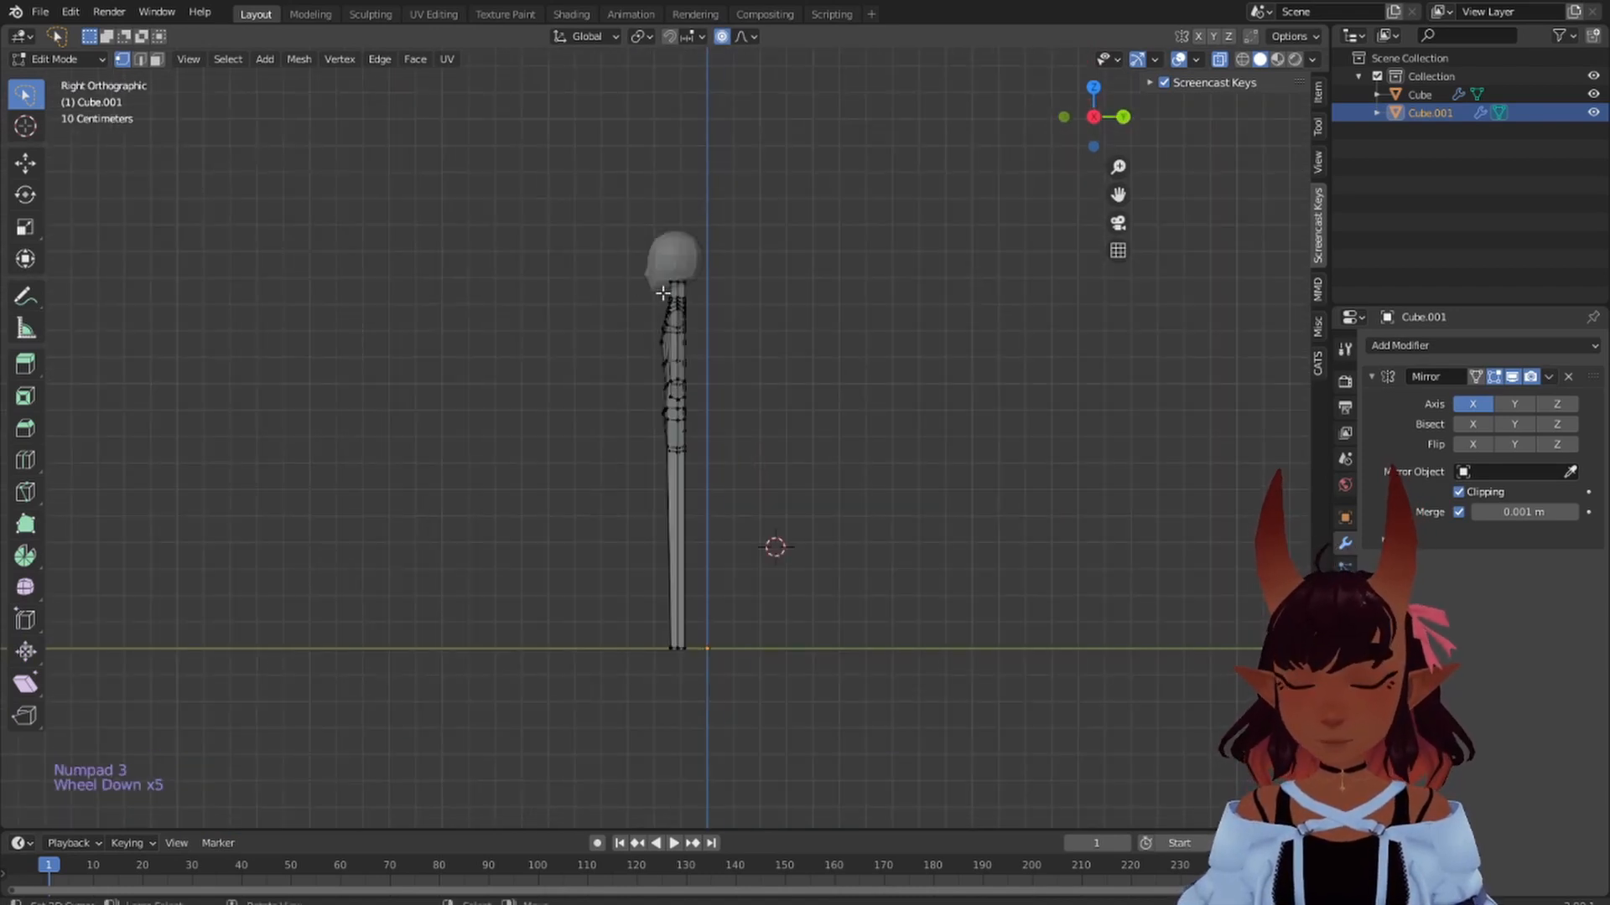
{"action": "scroll", "coordinate": [662, 292], "scroll_direction": "up", "scroll_amount": 3}
{"action": "key", "text": "b"}
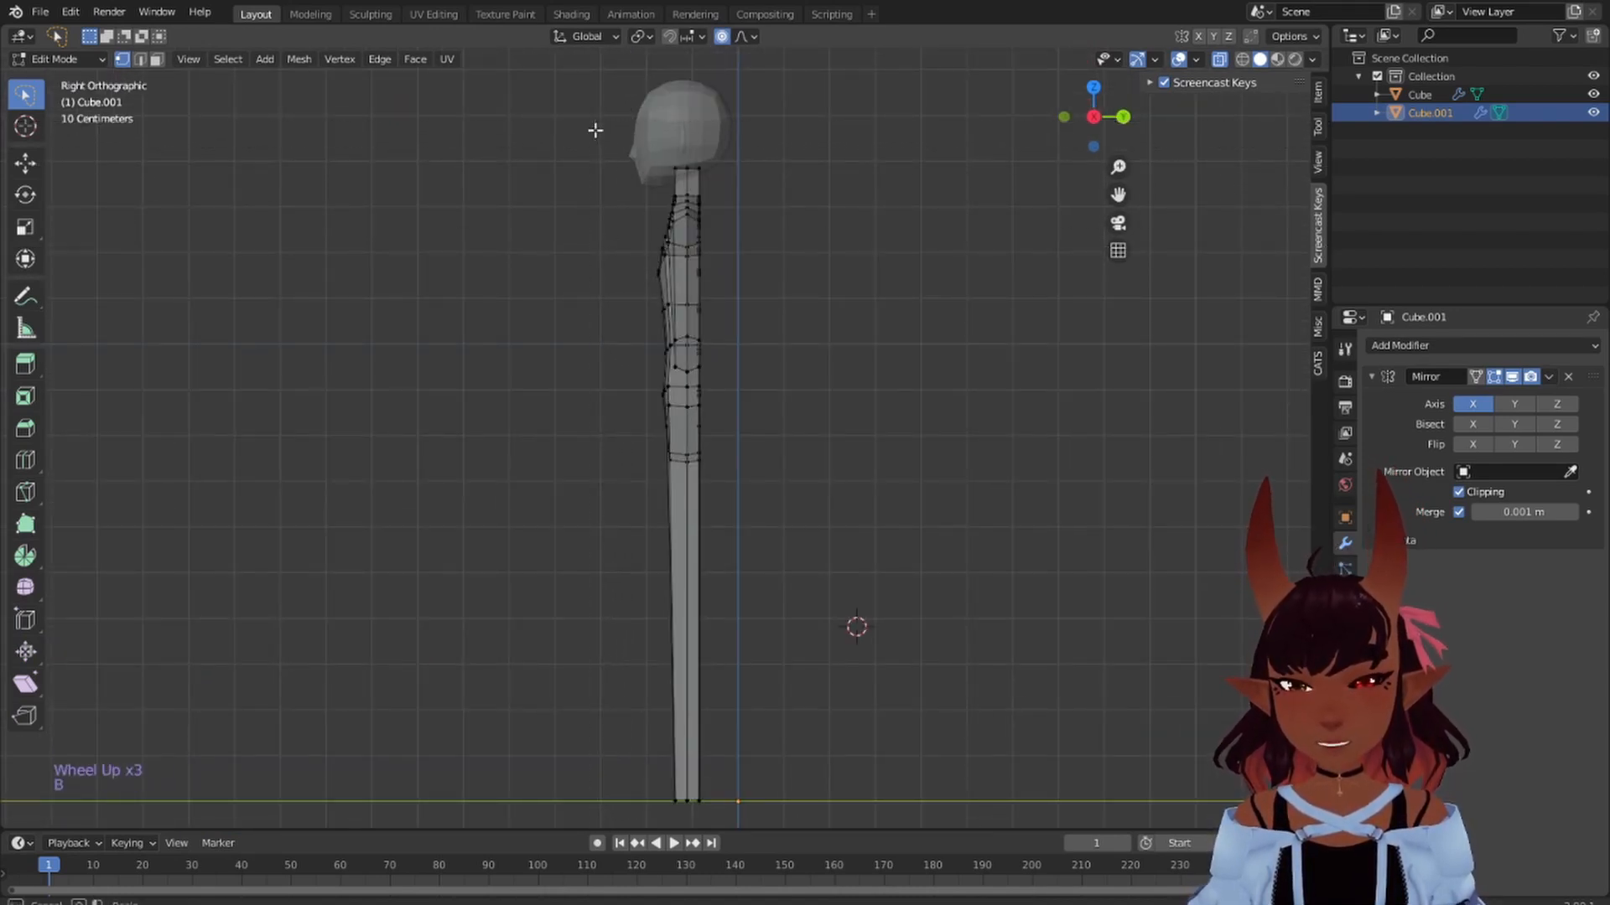
{"action": "left_click_drag", "start_coordinate": [595, 126], "coordinate": [737, 798]}
{"action": "key", "text": "h"}
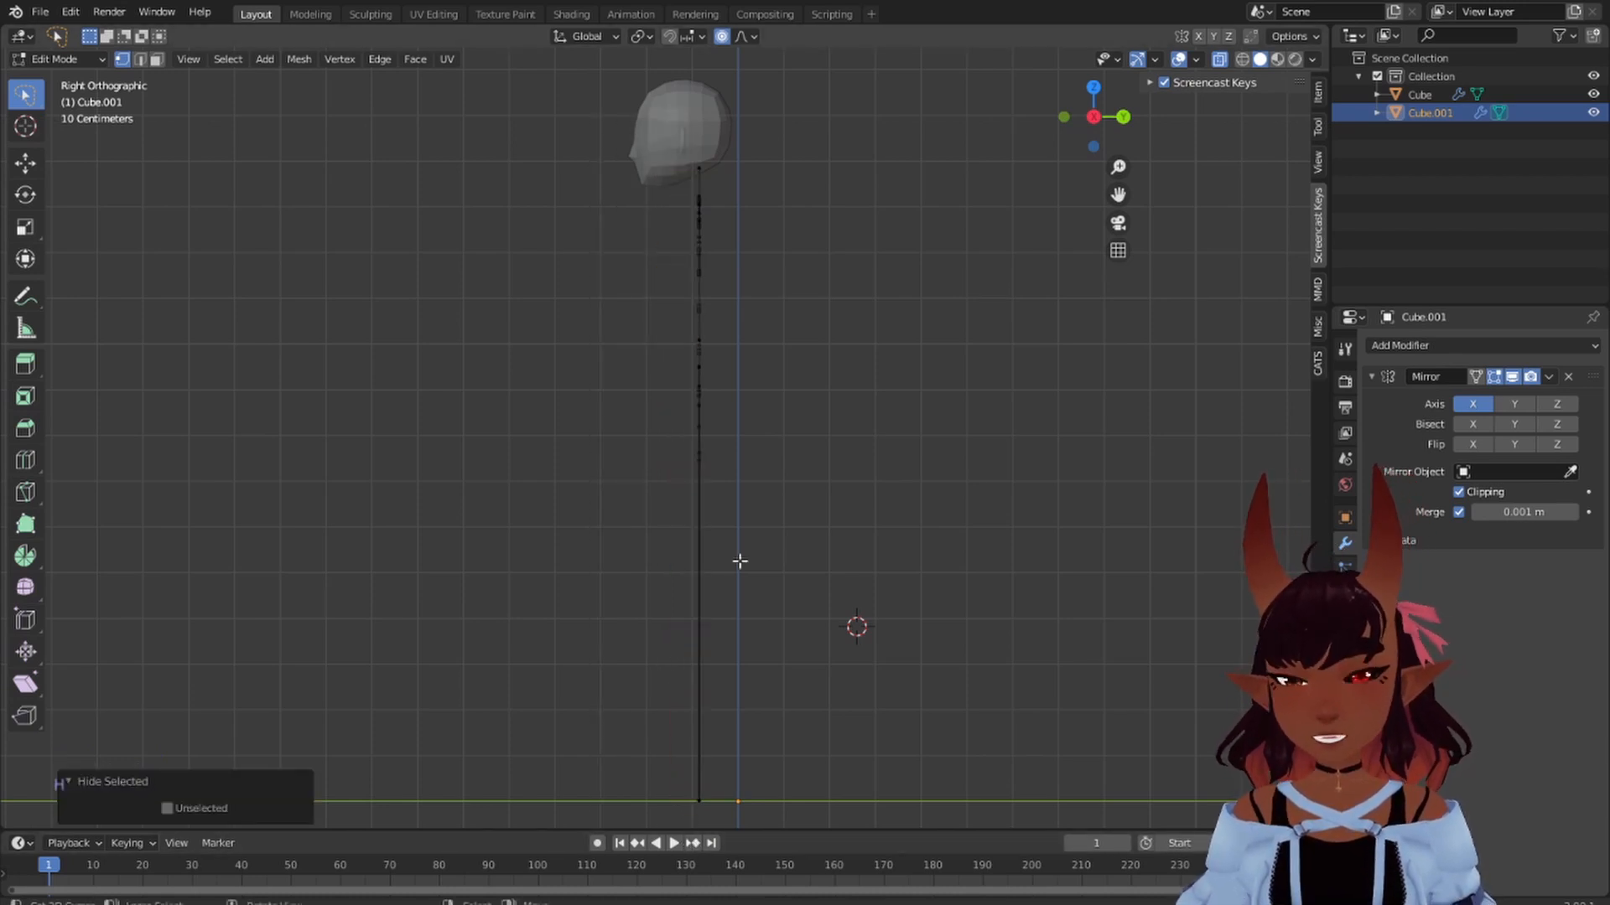
- Select the centre-line vertex and its neighbour on the buttocks and move them about 0.032 m backward along Y with proportional size 0.239
{"action": "scroll", "coordinate": [738, 561], "scroll_direction": "up", "scroll_amount": 2}
{"action": "mouse_move", "coordinate": [738, 561]}
{"action": "middle_mouse_down"}
{"action": "mouse_move", "coordinate": [838, 481]}
{"action": "mouse_move", "coordinate": [743, 538]}
{"action": "middle_mouse_up"}
{"action": "right_click", "coordinate": [613, 470]}
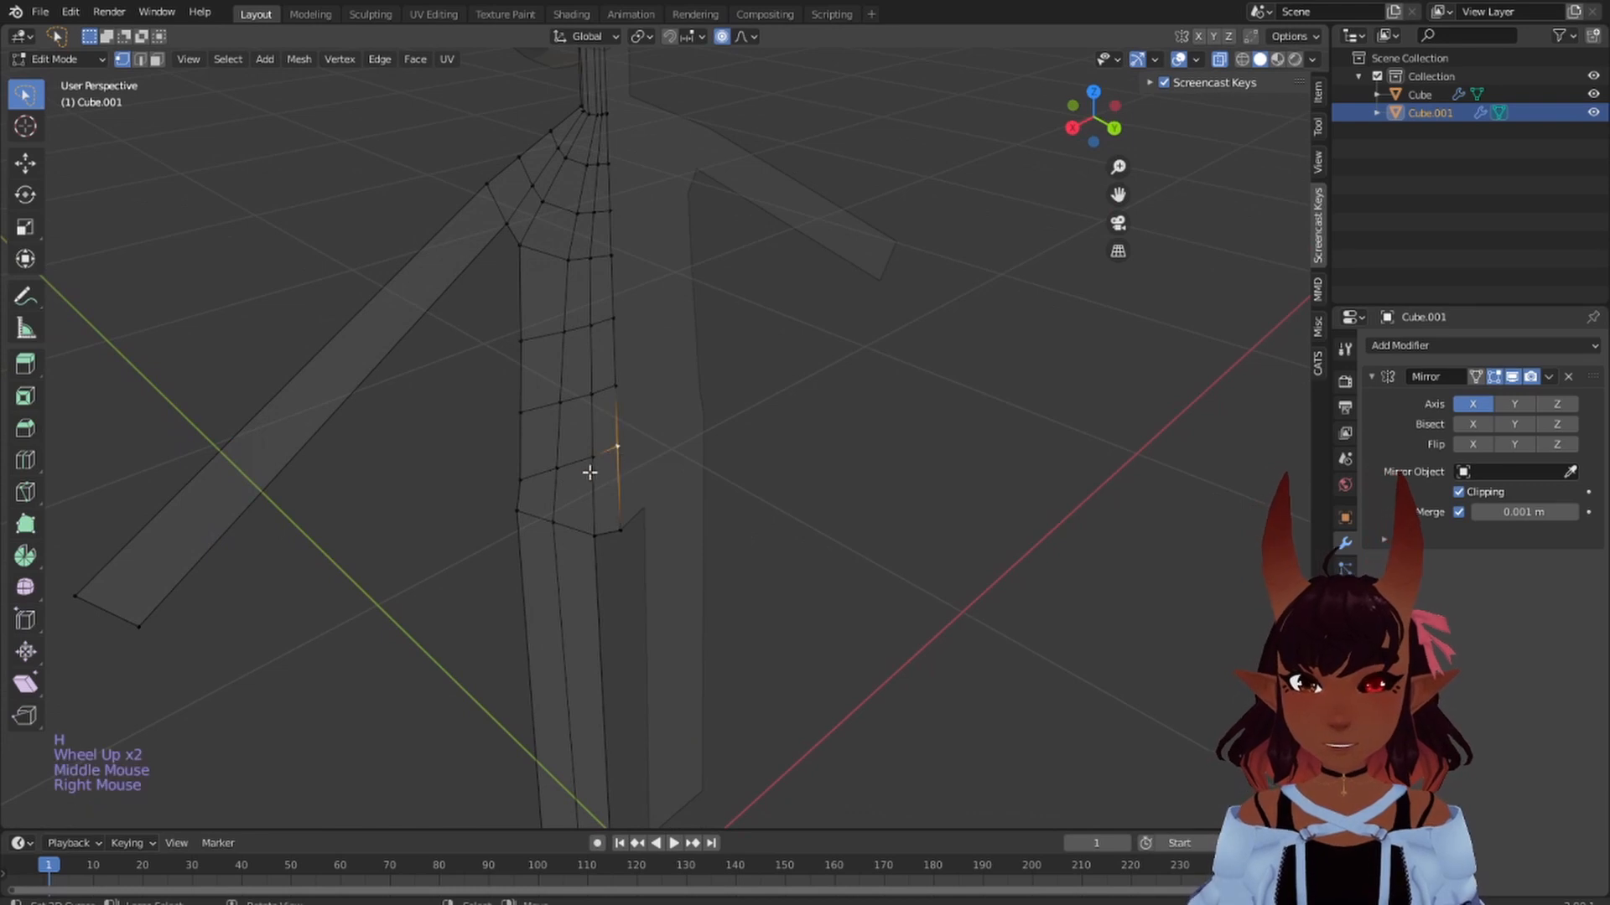
{"action": "right_click", "coordinate": [586, 467], "text": "shift"}
{"action": "scroll", "coordinate": [587, 483], "scroll_direction": "down", "scroll_amount": 4}
{"action": "middle_click_drag", "start_coordinate": [646, 496], "coordinate": [791, 564]}
{"action": "scroll", "coordinate": [804, 545], "scroll_direction": "up", "scroll_amount": 2}
{"action": "key", "text": "g"}
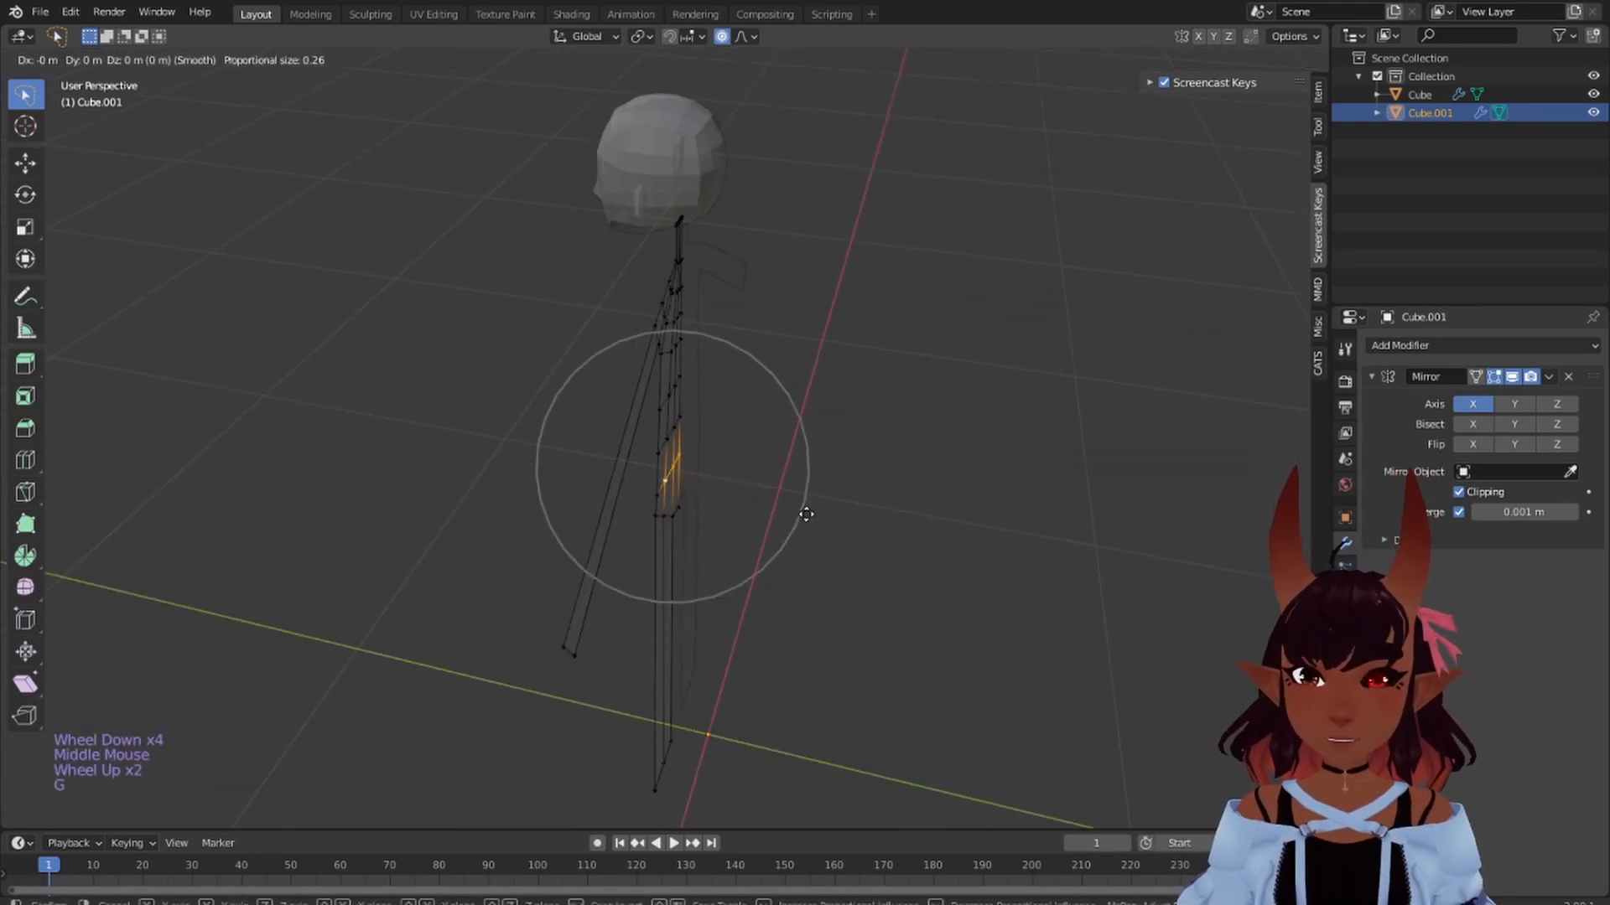
{"action": "key", "text": "y"}
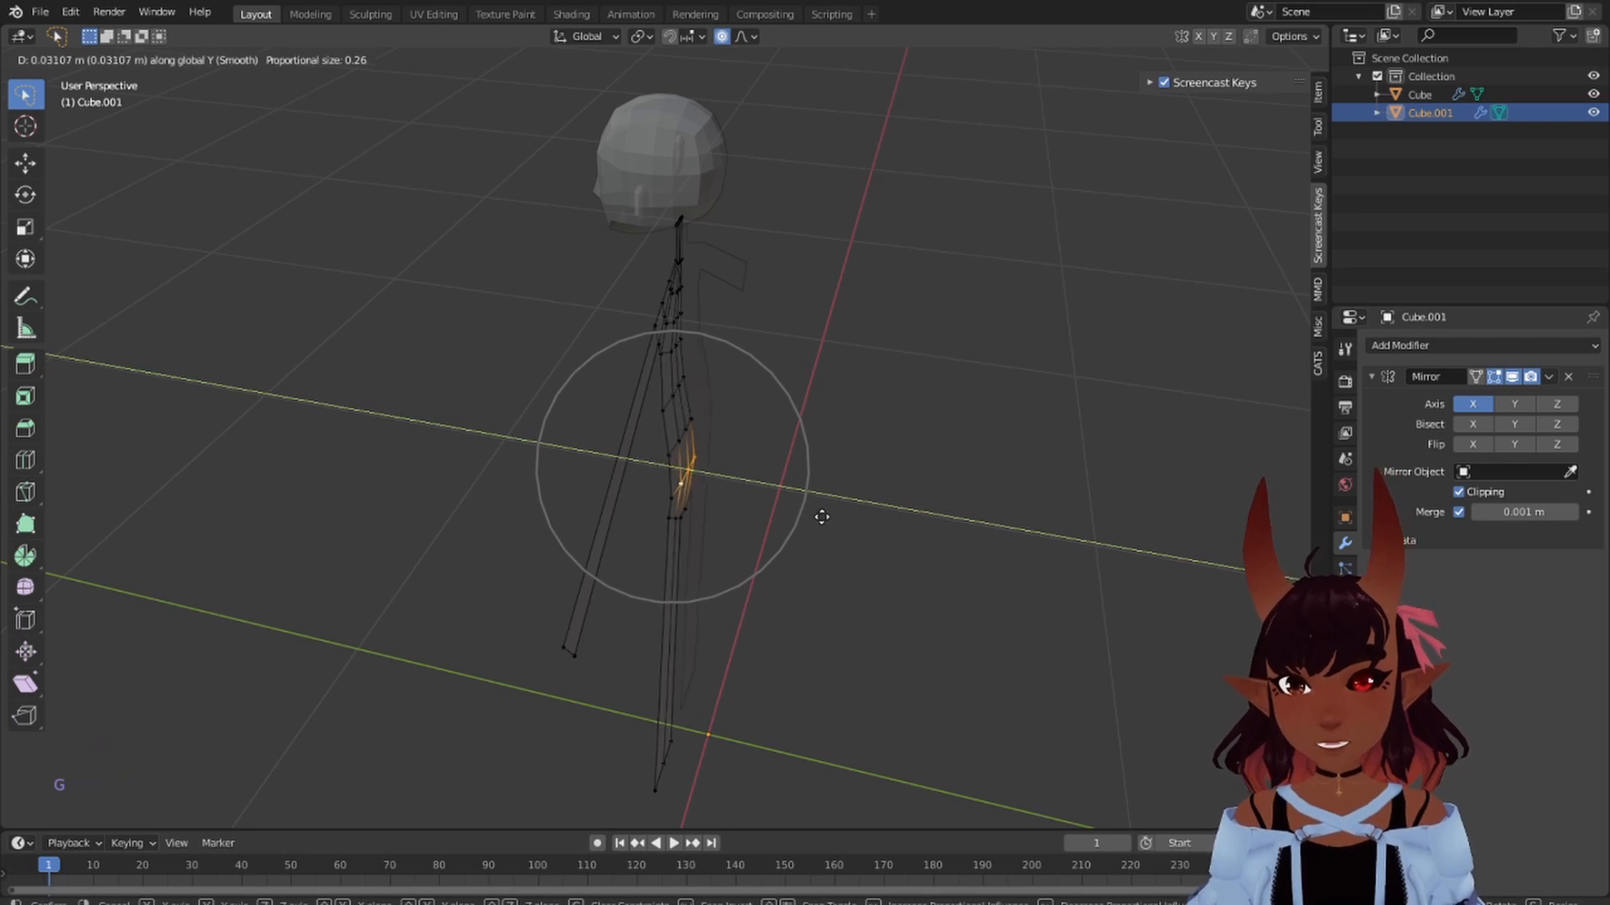
{"action": "scroll", "coordinate": [821, 516], "scroll_direction": "down", "scroll_amount": 4}
{"action": "scroll", "coordinate": [821, 516], "scroll_direction": "down", "scroll_amount": 2}
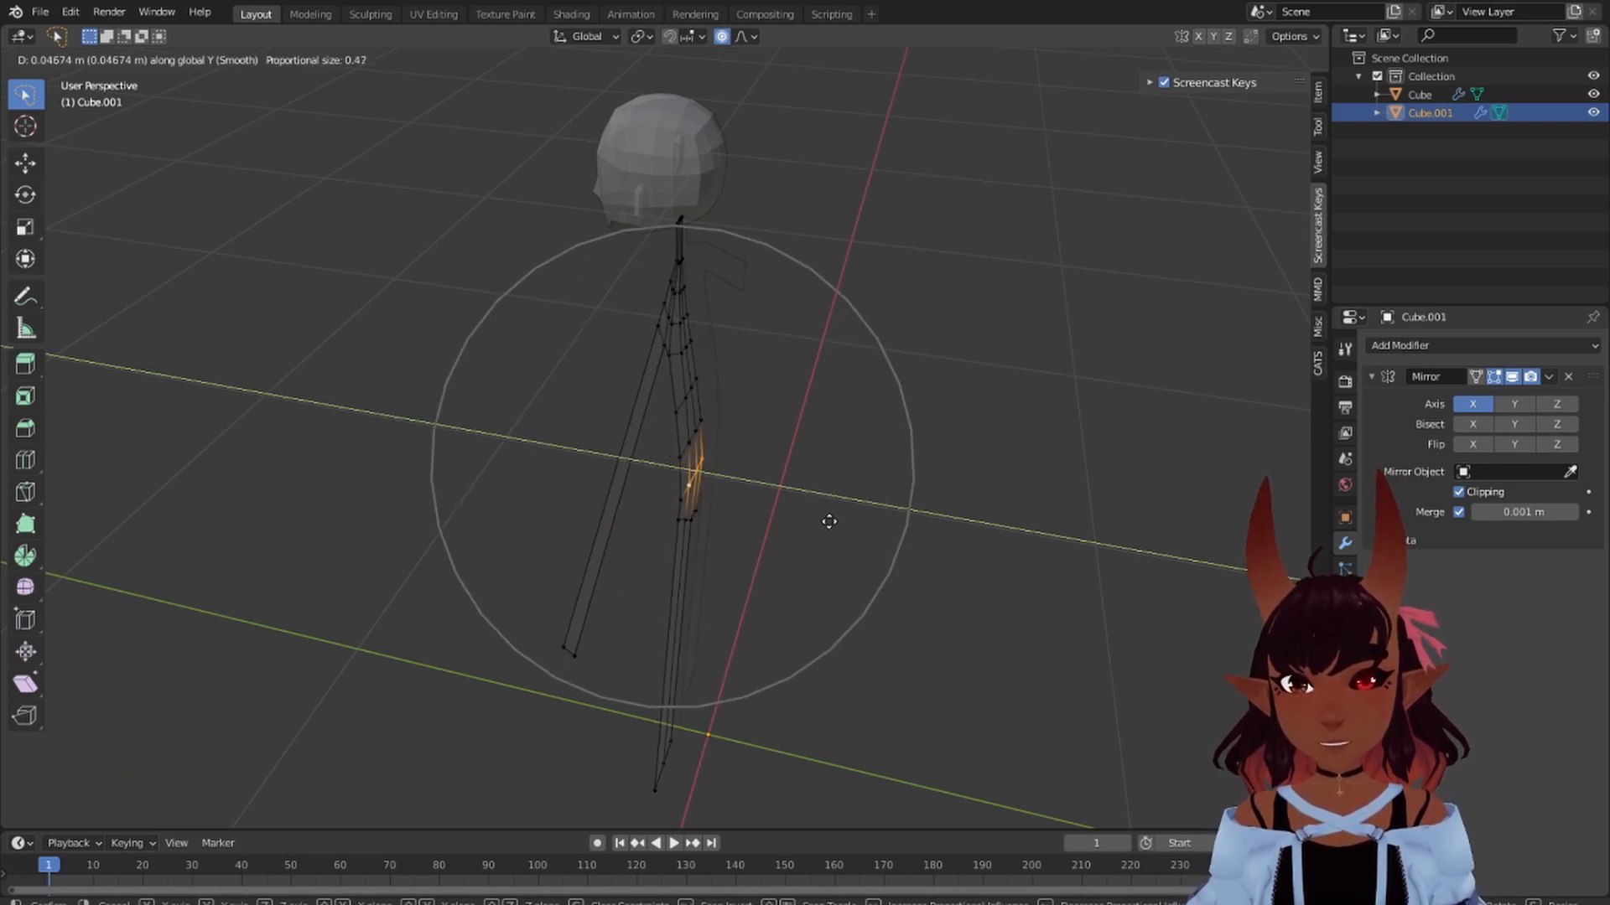
{"action": "scroll", "coordinate": [830, 523], "scroll_direction": "up", "scroll_amount": 8}
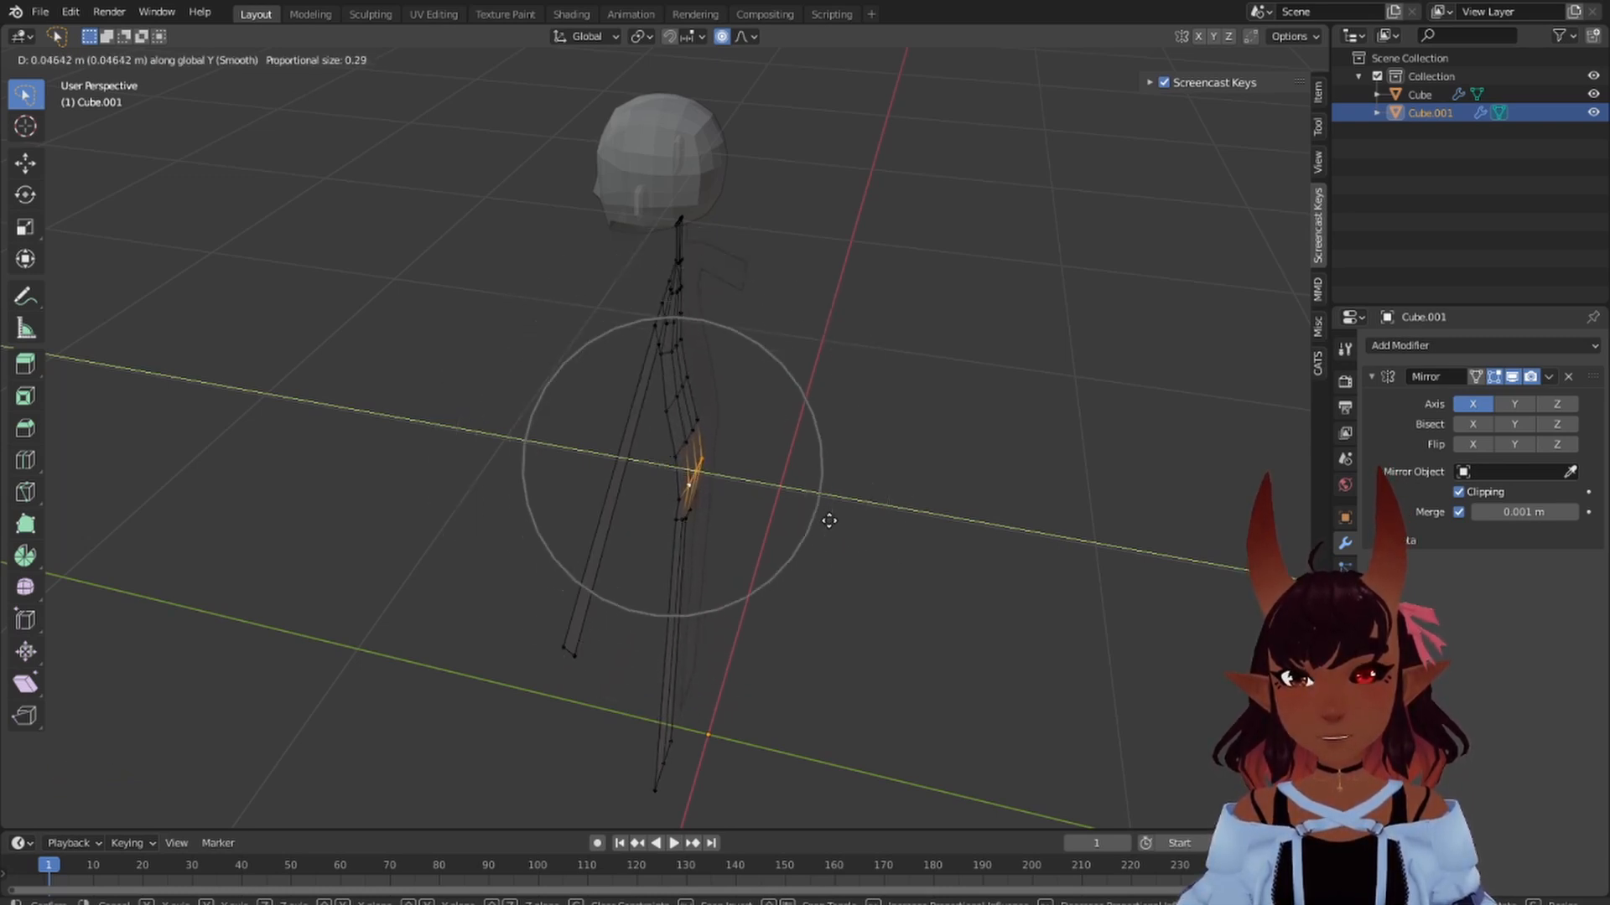
{"action": "scroll", "coordinate": [830, 522], "scroll_direction": "up", "scroll_amount": 2}
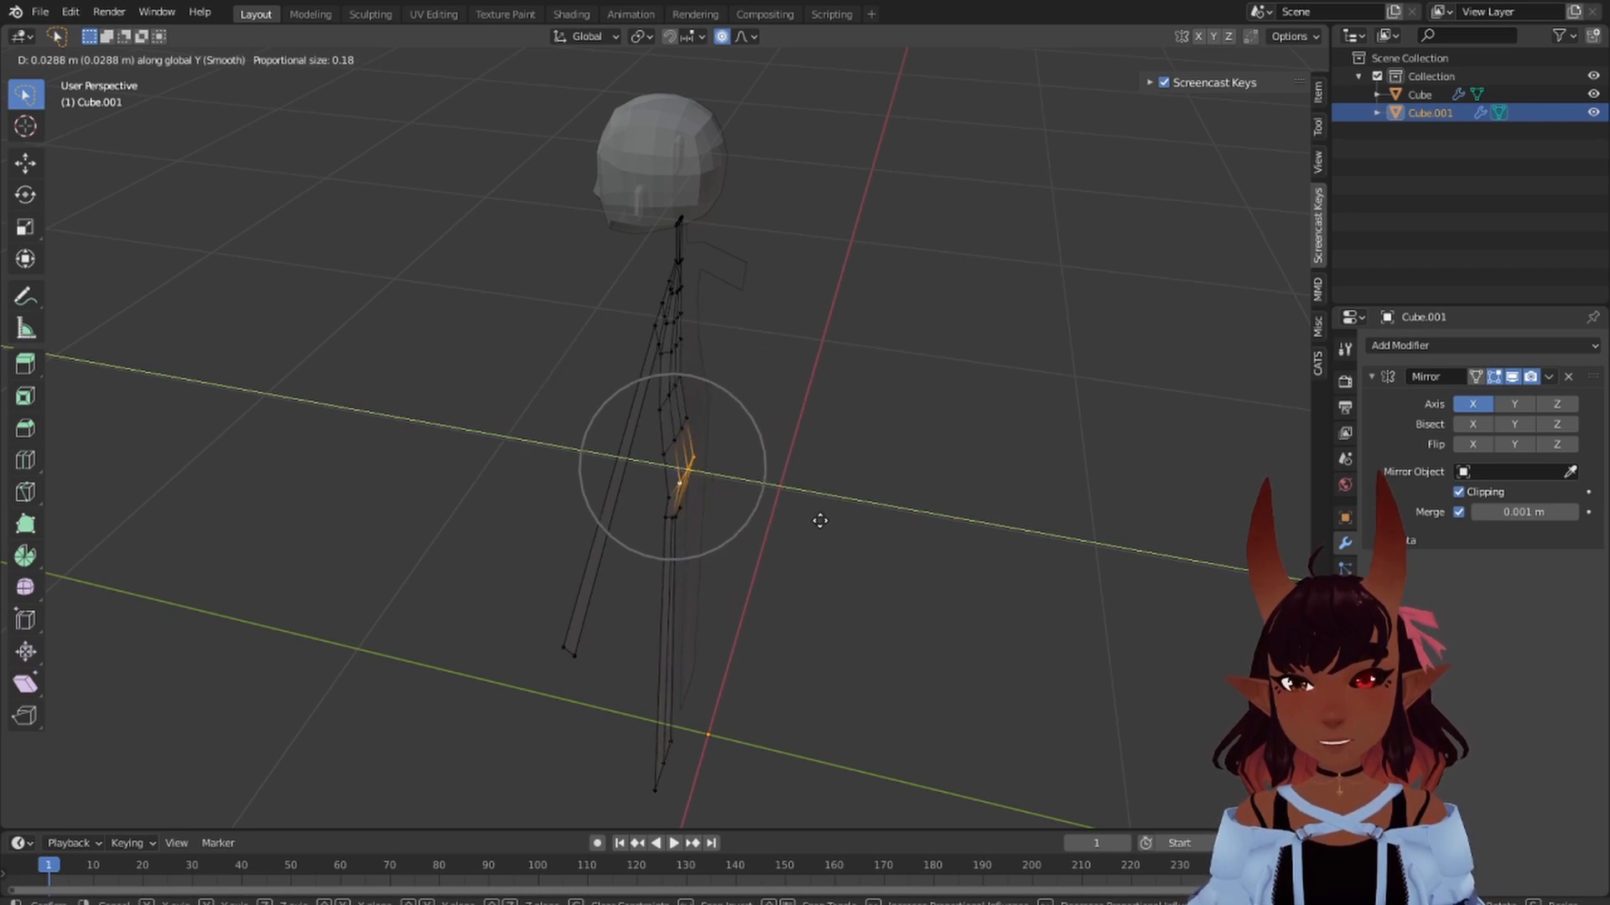
{"action": "scroll", "coordinate": [820, 520], "scroll_direction": "down", "scroll_amount": 3}
{"action": "left_click", "coordinate": [821, 521]}
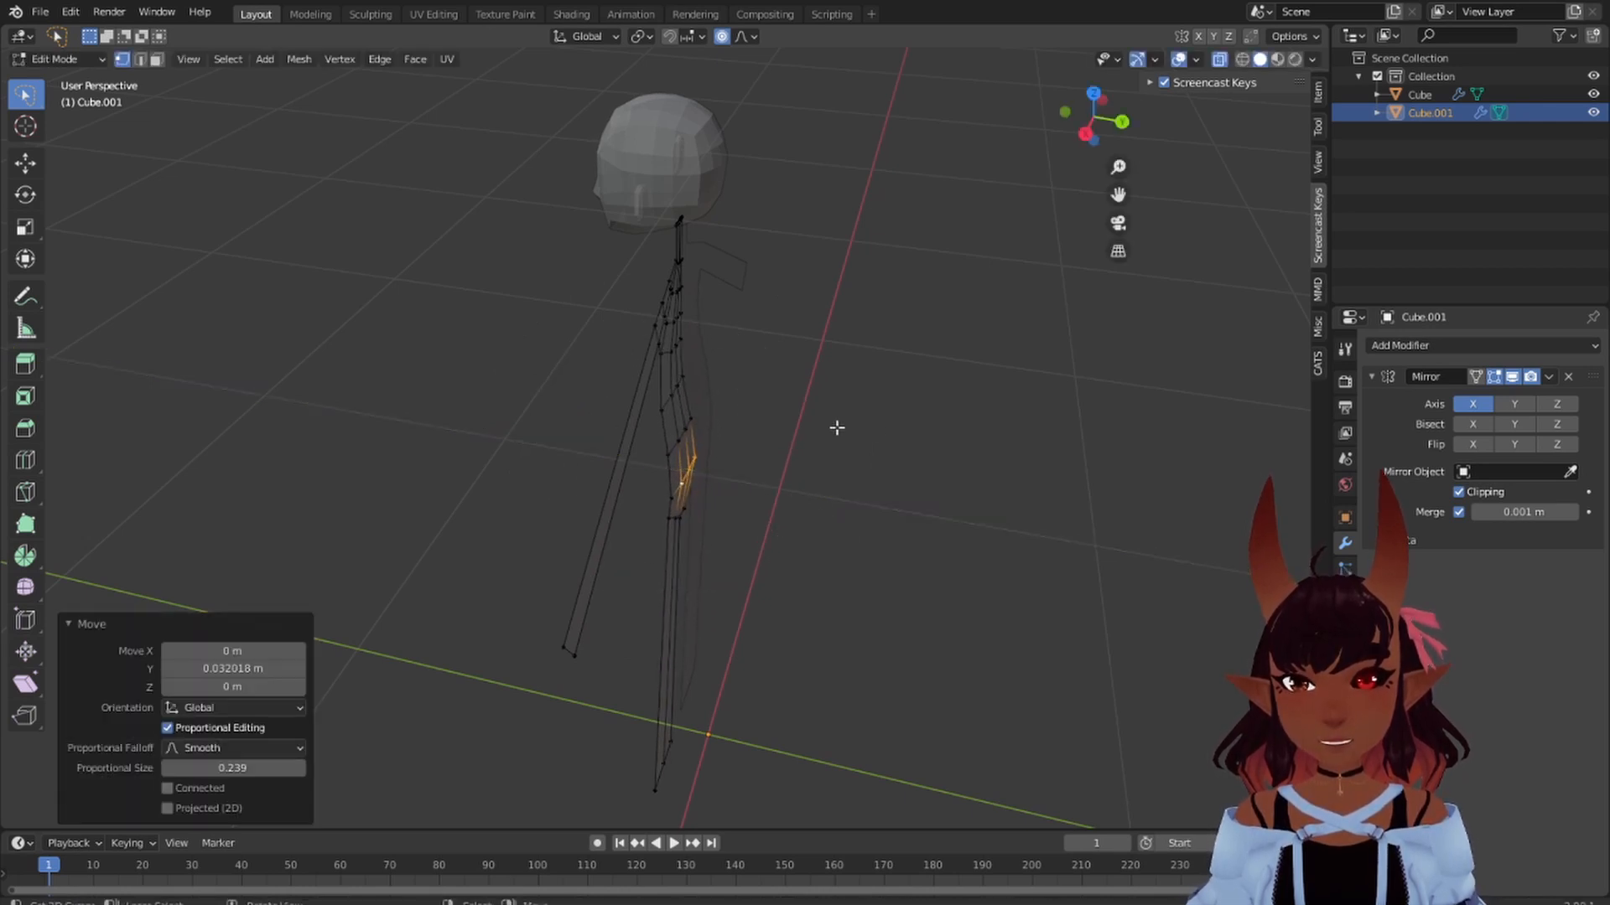
- Select the upper-back vertices around the shoulder blade and move them about 0.025 m backward along Y with proportional size 0.20
{"action": "middle_click_drag", "start_coordinate": [837, 428], "coordinate": [620, 336]}
{"action": "right_click", "coordinate": [591, 309]}
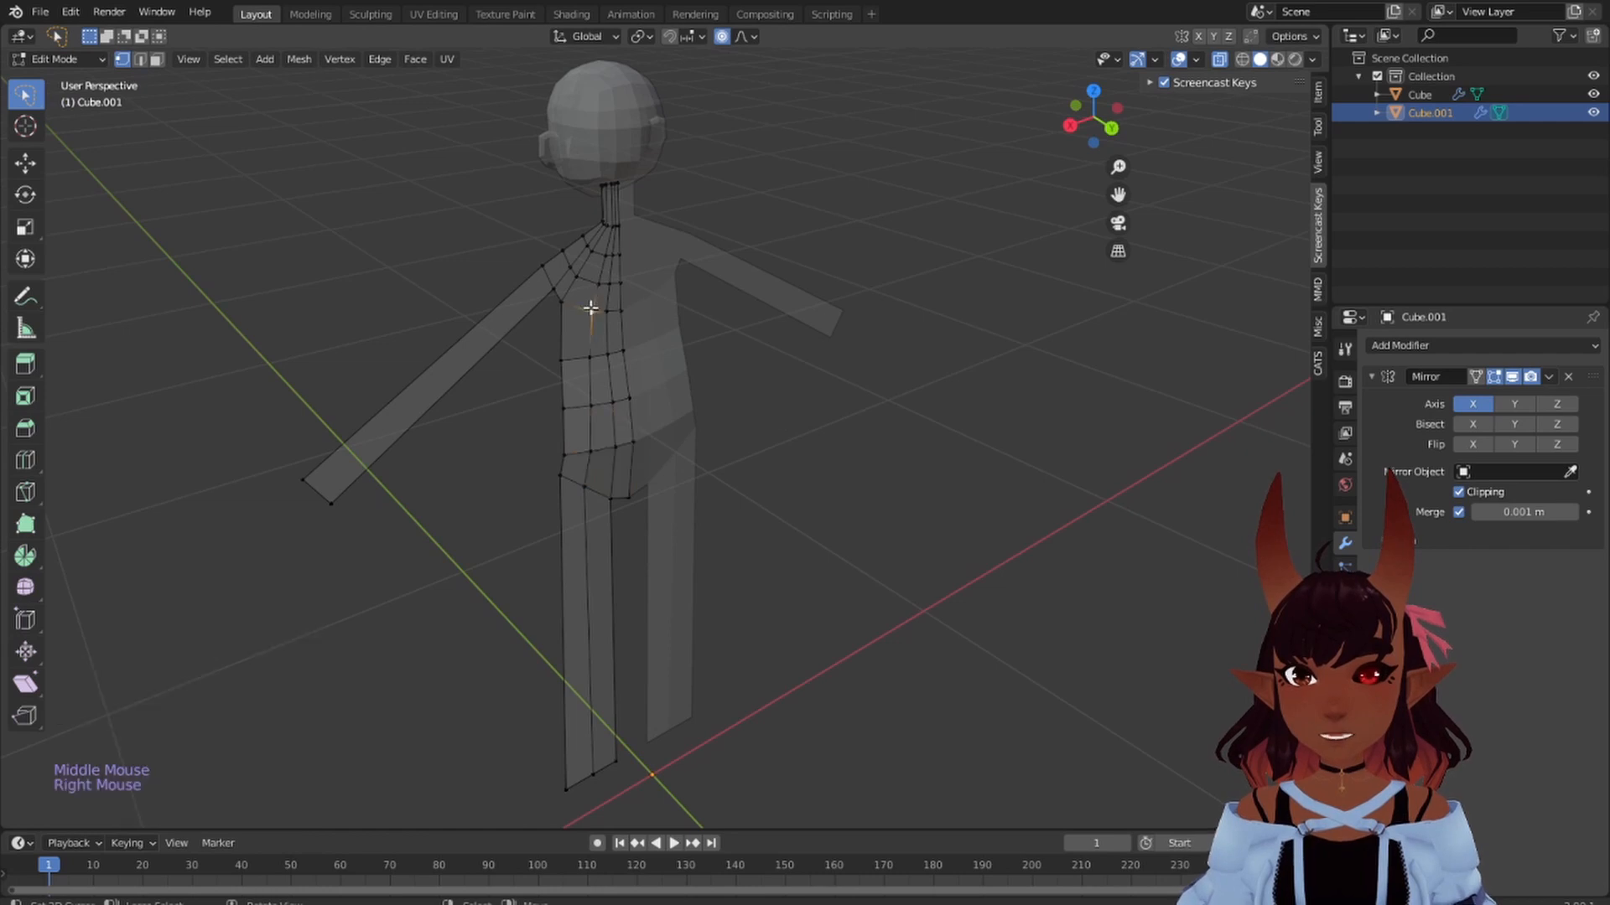
{"action": "right_click", "coordinate": [603, 286], "text": "shift"}
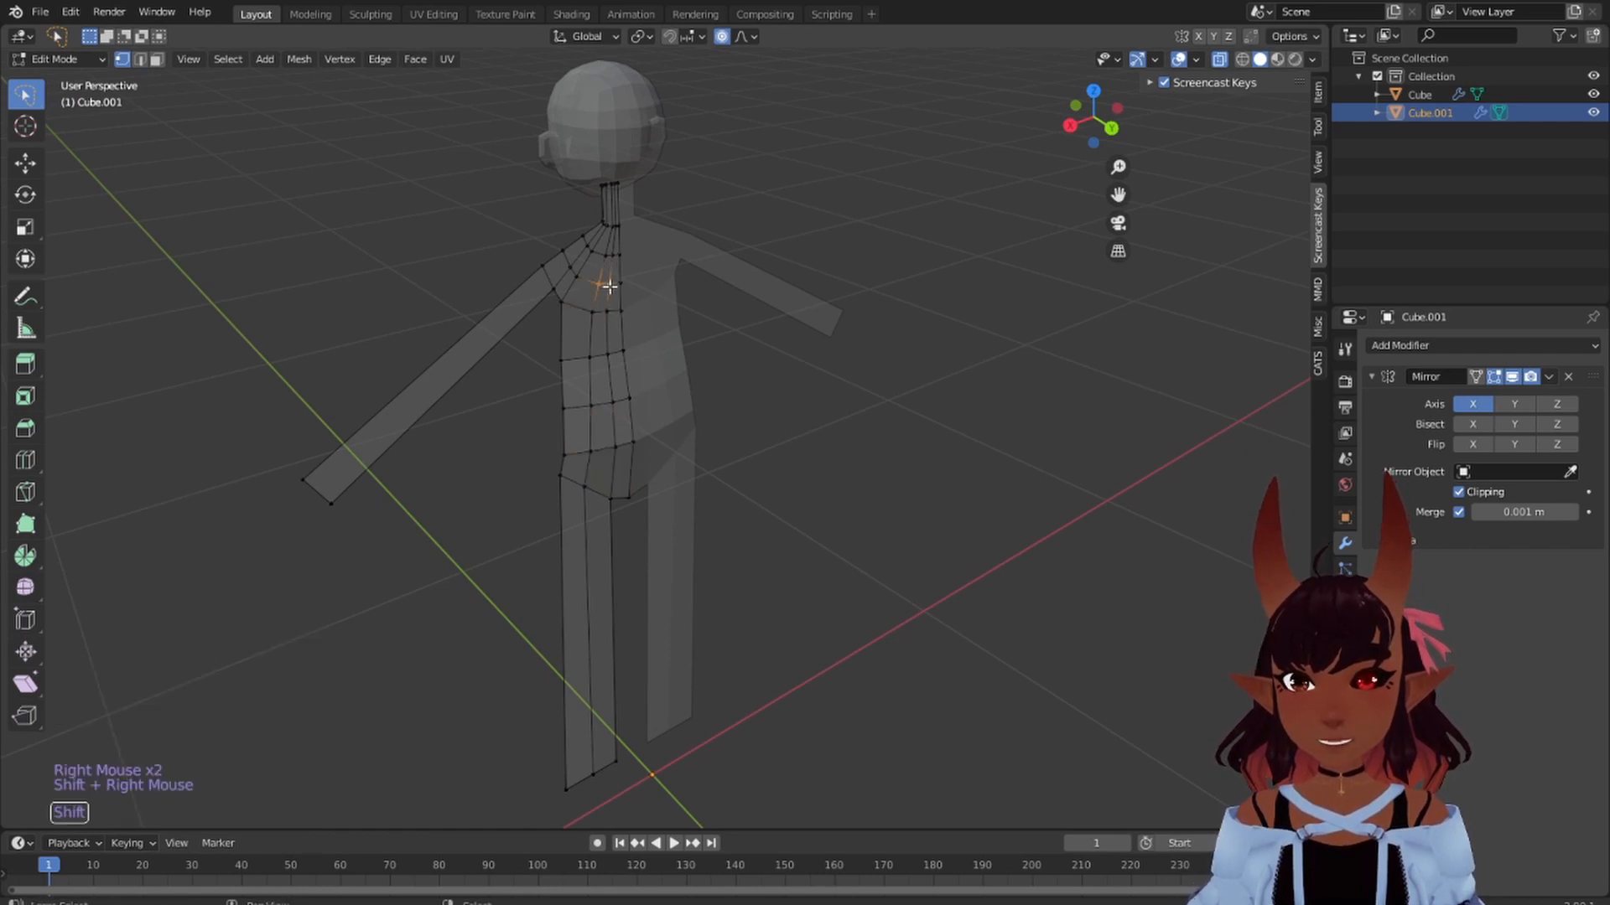
{"action": "middle_click_drag", "start_coordinate": [710, 462], "coordinate": [851, 478]}
{"action": "key", "text": "g"}
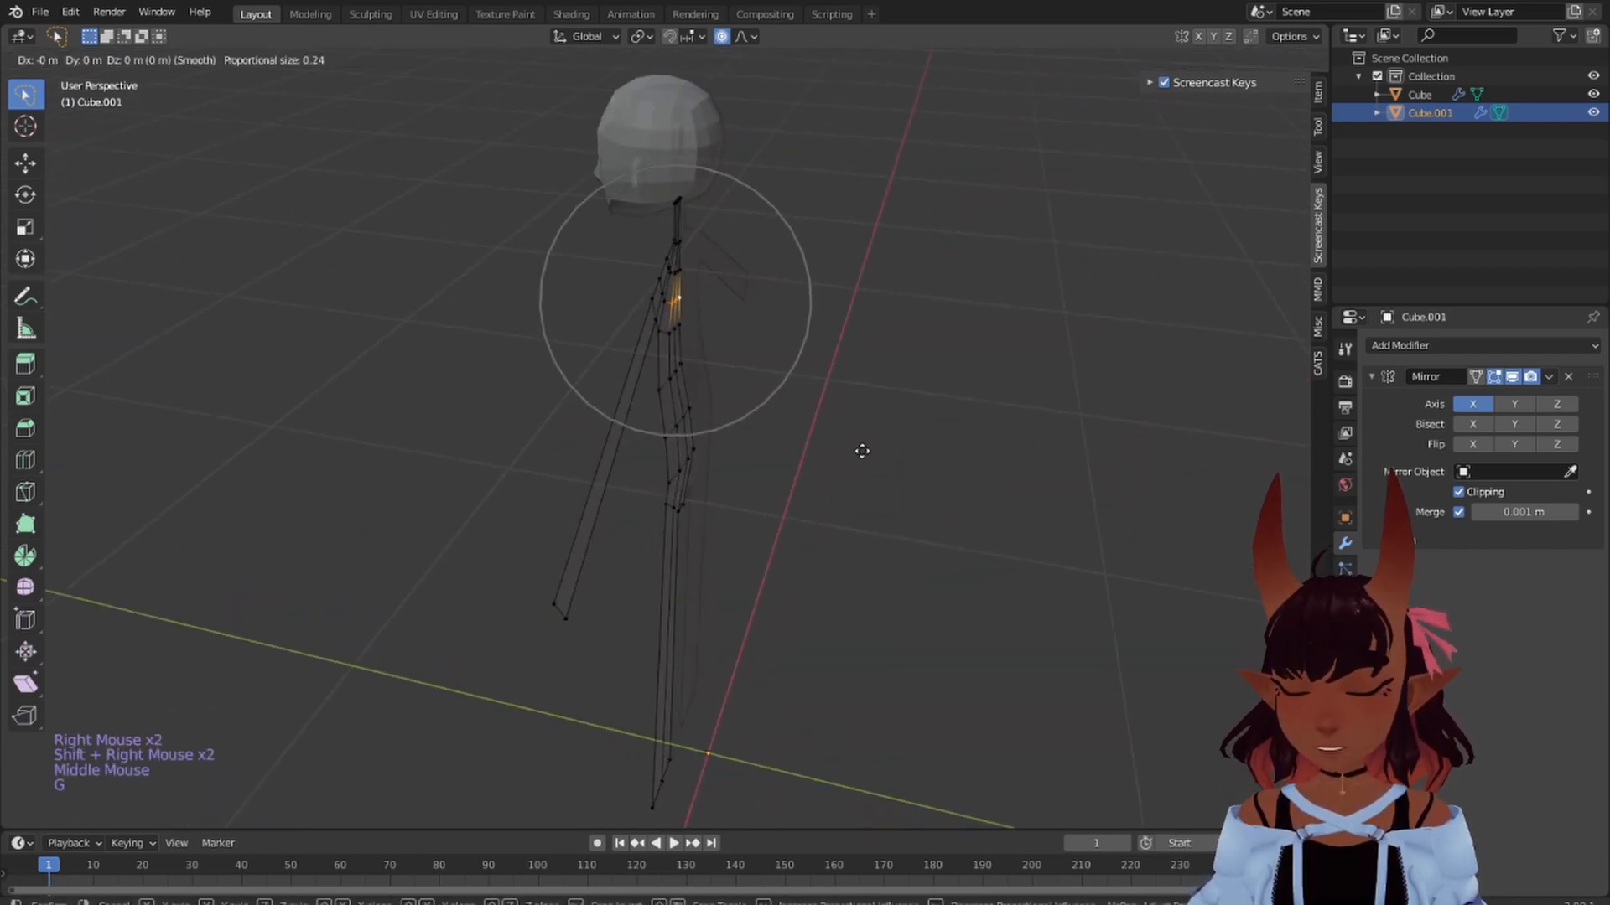
{"action": "scroll", "coordinate": [862, 451], "scroll_direction": "up", "scroll_amount": 2}
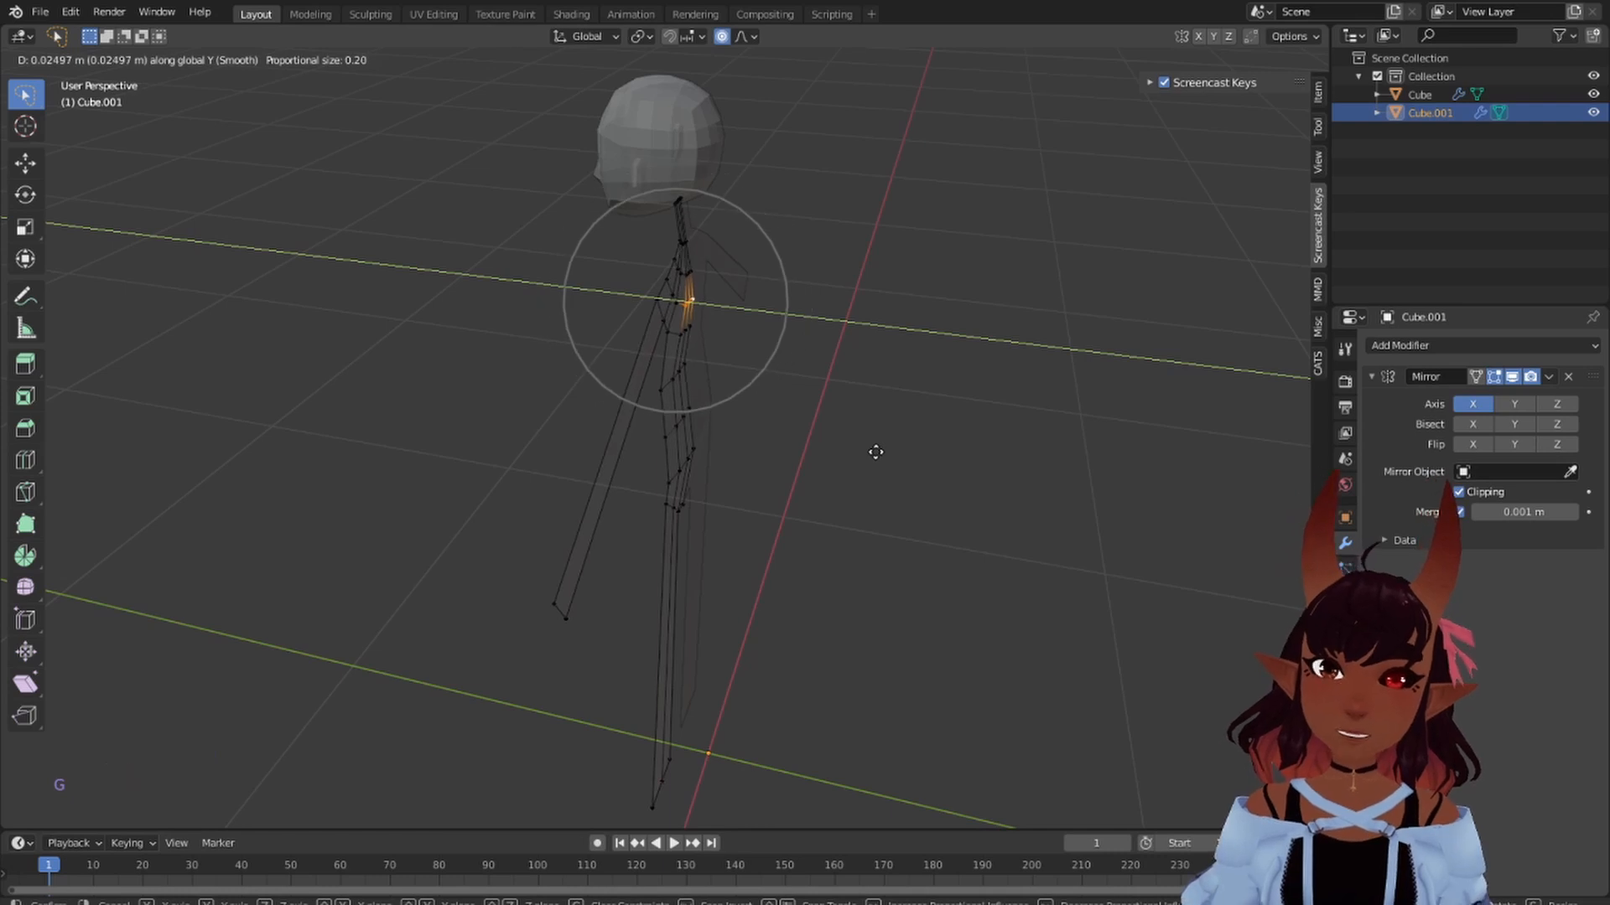
{"action": "left_click", "coordinate": [875, 452]}
- Reveal the hidden front half of the body and clear the selection
{"action": "middle_click_drag", "start_coordinate": [780, 510], "coordinate": [808, 503]}
{"action": "key", "text": "alt+h"}
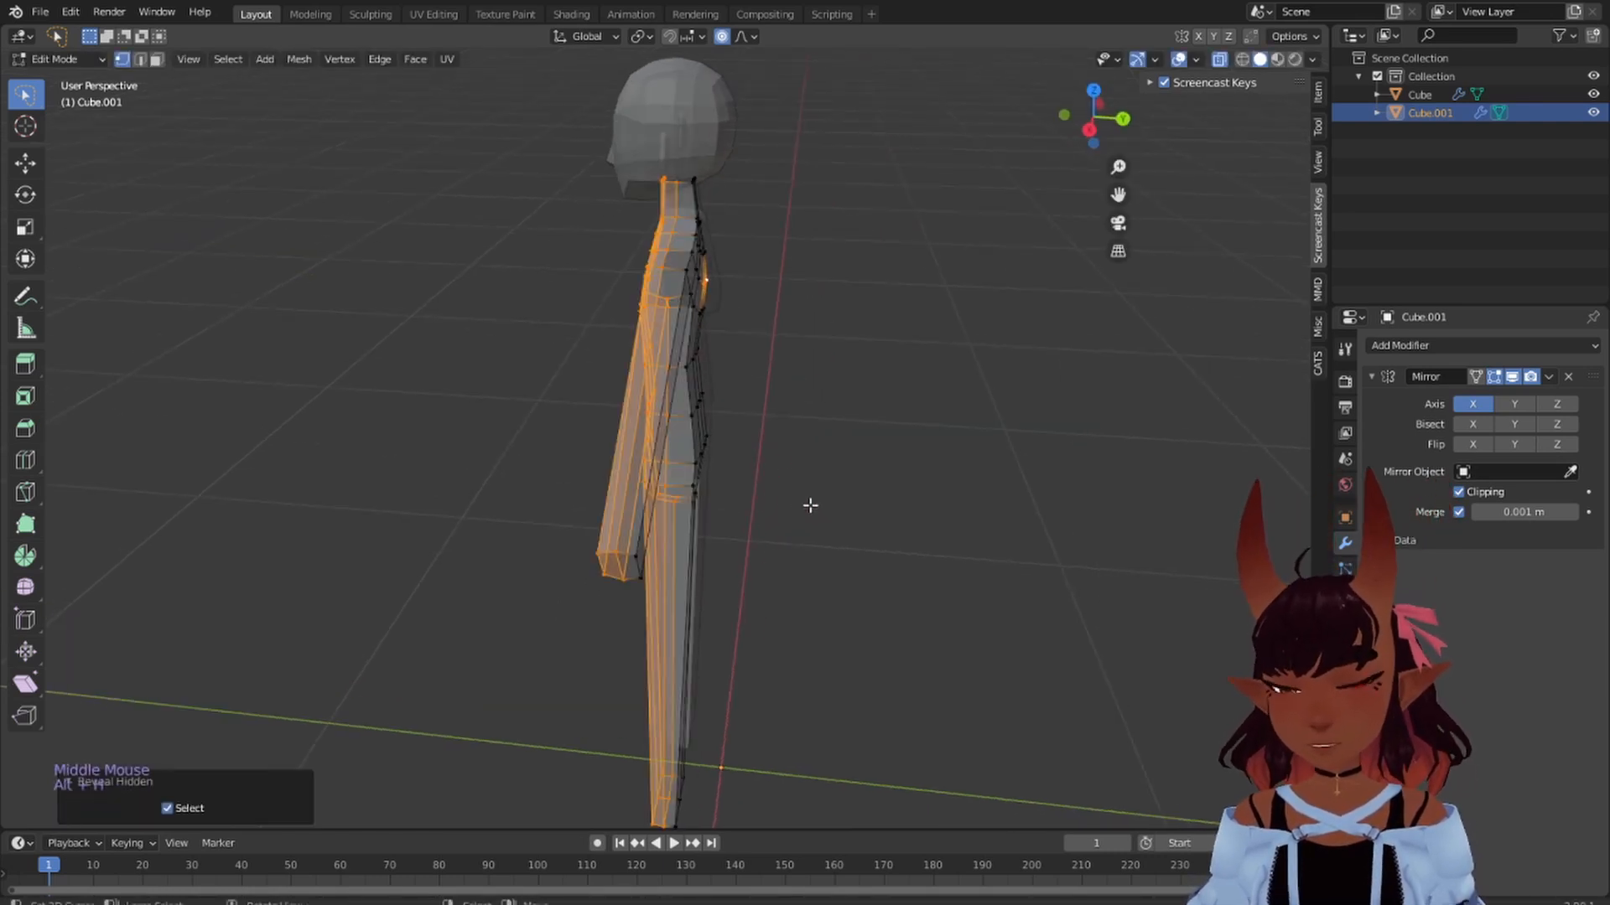
{"action": "key", "text": "a"}
{"action": "key", "text": "a"}
{"action": "key", "text": "a"}
- In the front view, lasso-select the outer waist vertices and move them about 0.037 m inward along X with proportional size 0.149
{"action": "scroll", "coordinate": [788, 524], "scroll_direction": "down", "scroll_amount": 5}
{"action": "middle_click_drag", "start_coordinate": [772, 539], "coordinate": [1038, 511]}
{"action": "scroll", "coordinate": [804, 519], "scroll_direction": "up", "scroll_amount": 6}
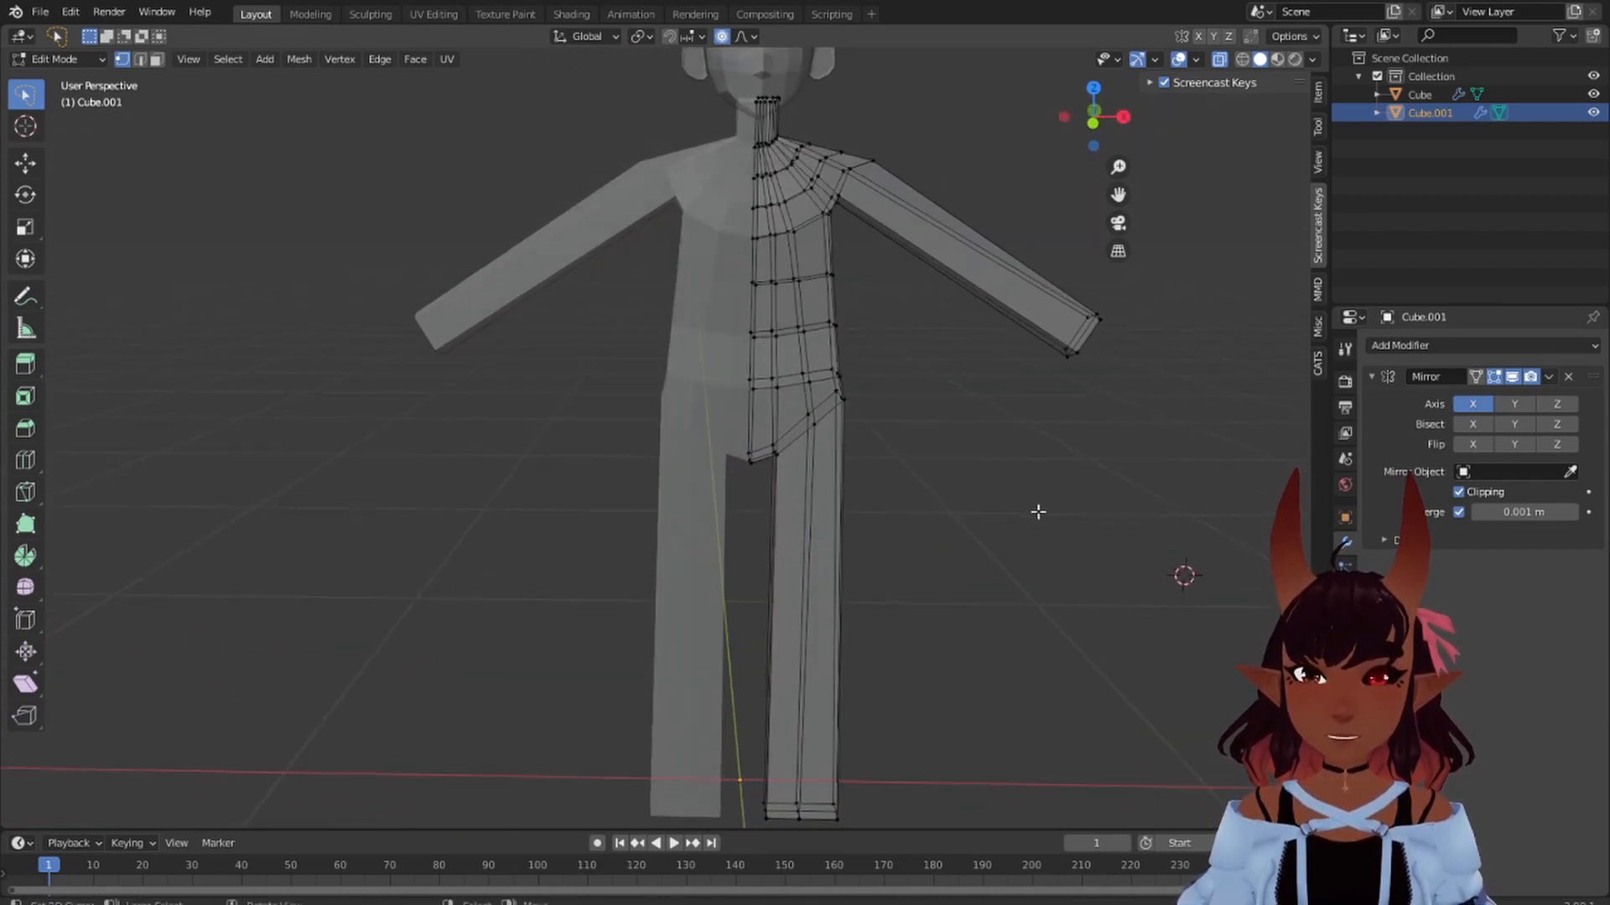
{"action": "key", "text": "KP_1"}
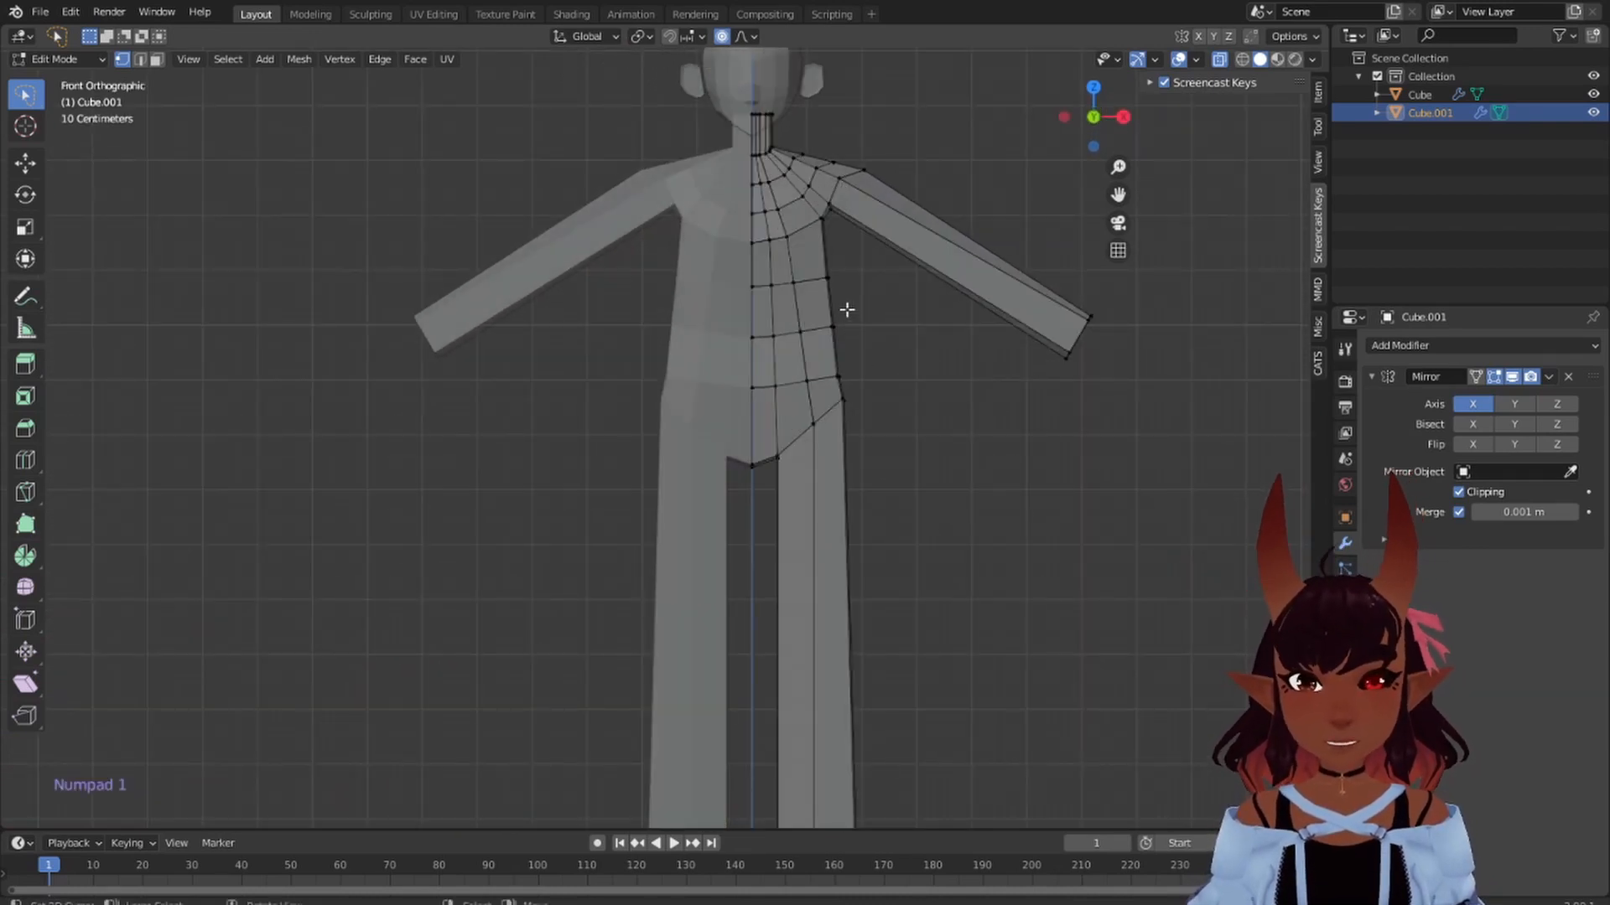
{"action": "left_click", "coordinate": [875, 300]}
{"action": "left_click_drag", "start_coordinate": [816, 312], "coordinate": [818, 361]}
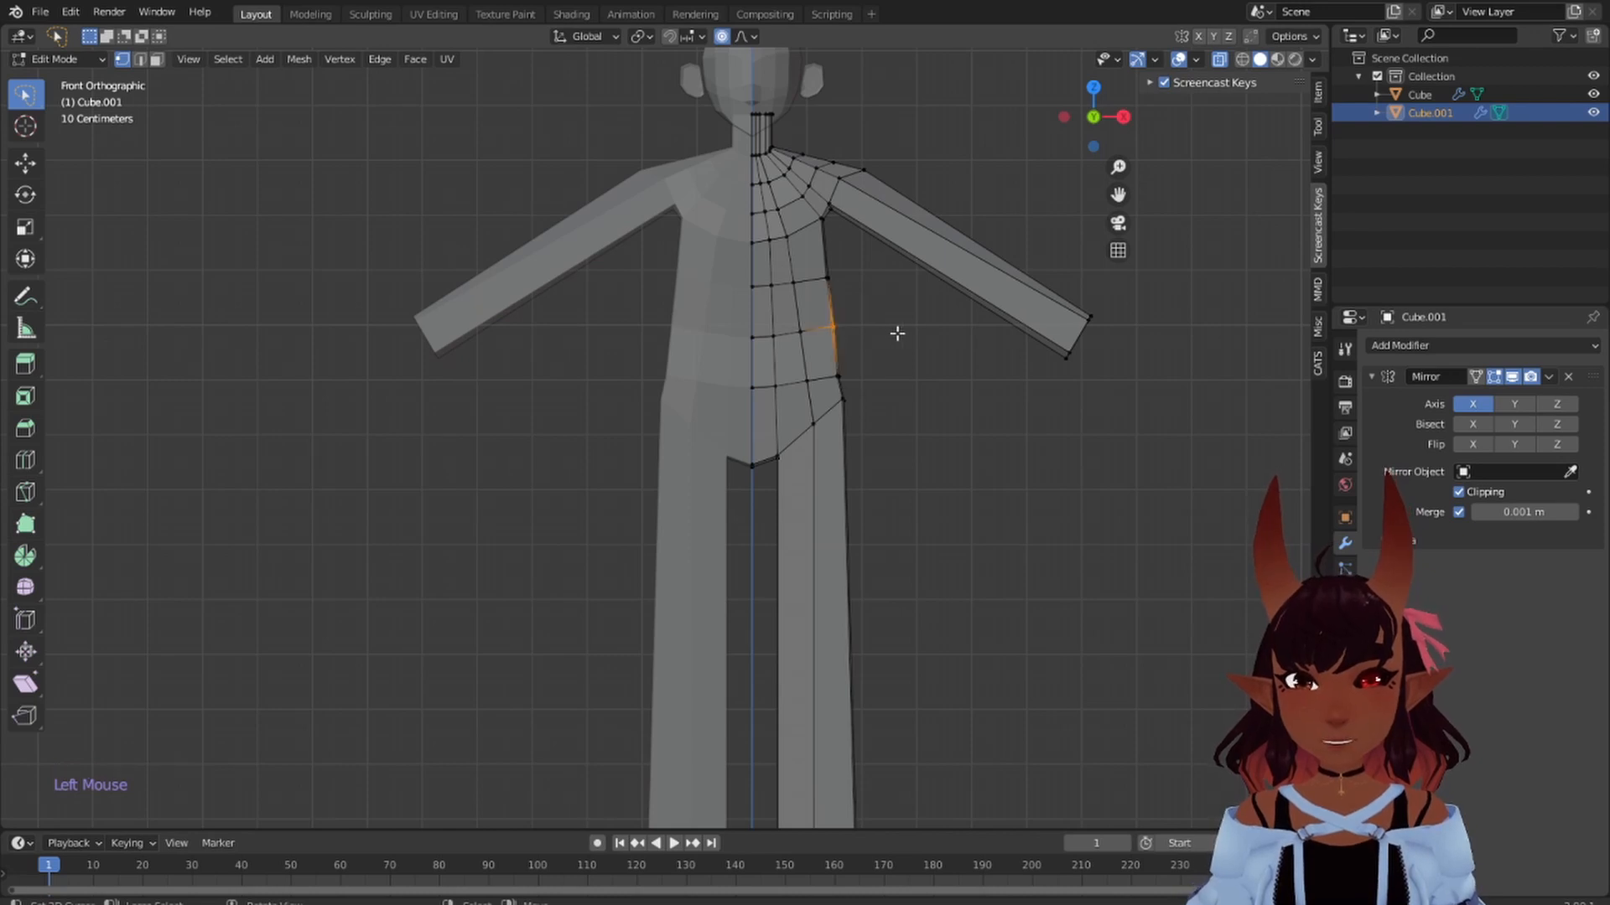
{"action": "key", "text": "g"}
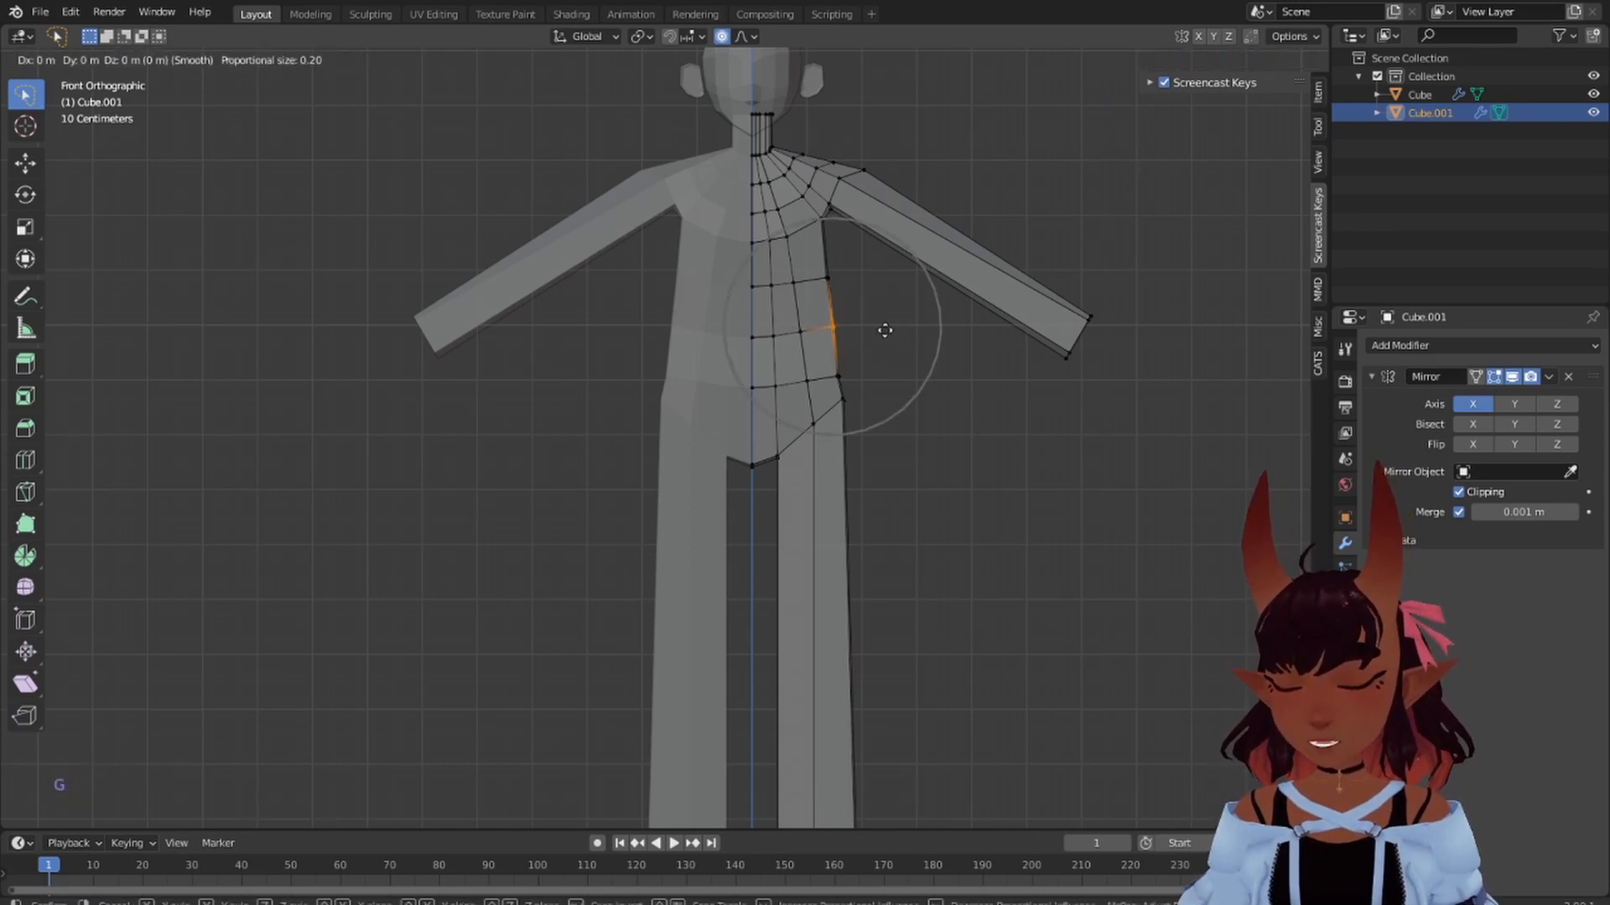
{"action": "key", "text": "x"}
{"action": "scroll", "coordinate": [863, 330], "scroll_direction": "up", "scroll_amount": 3}
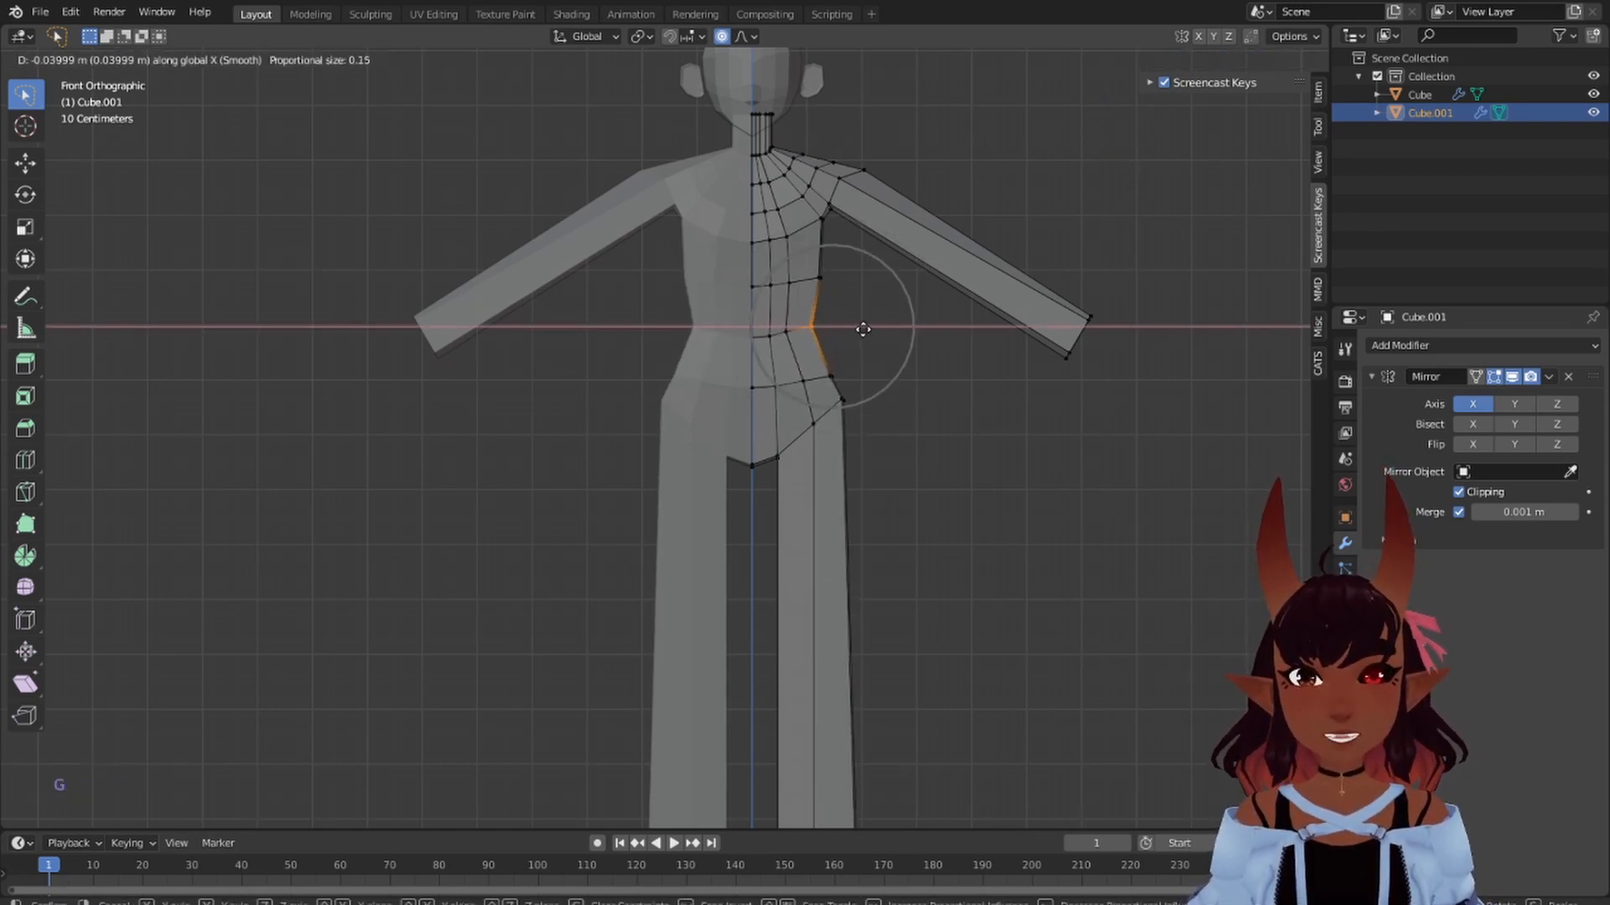
{"action": "left_click", "coordinate": [866, 331]}
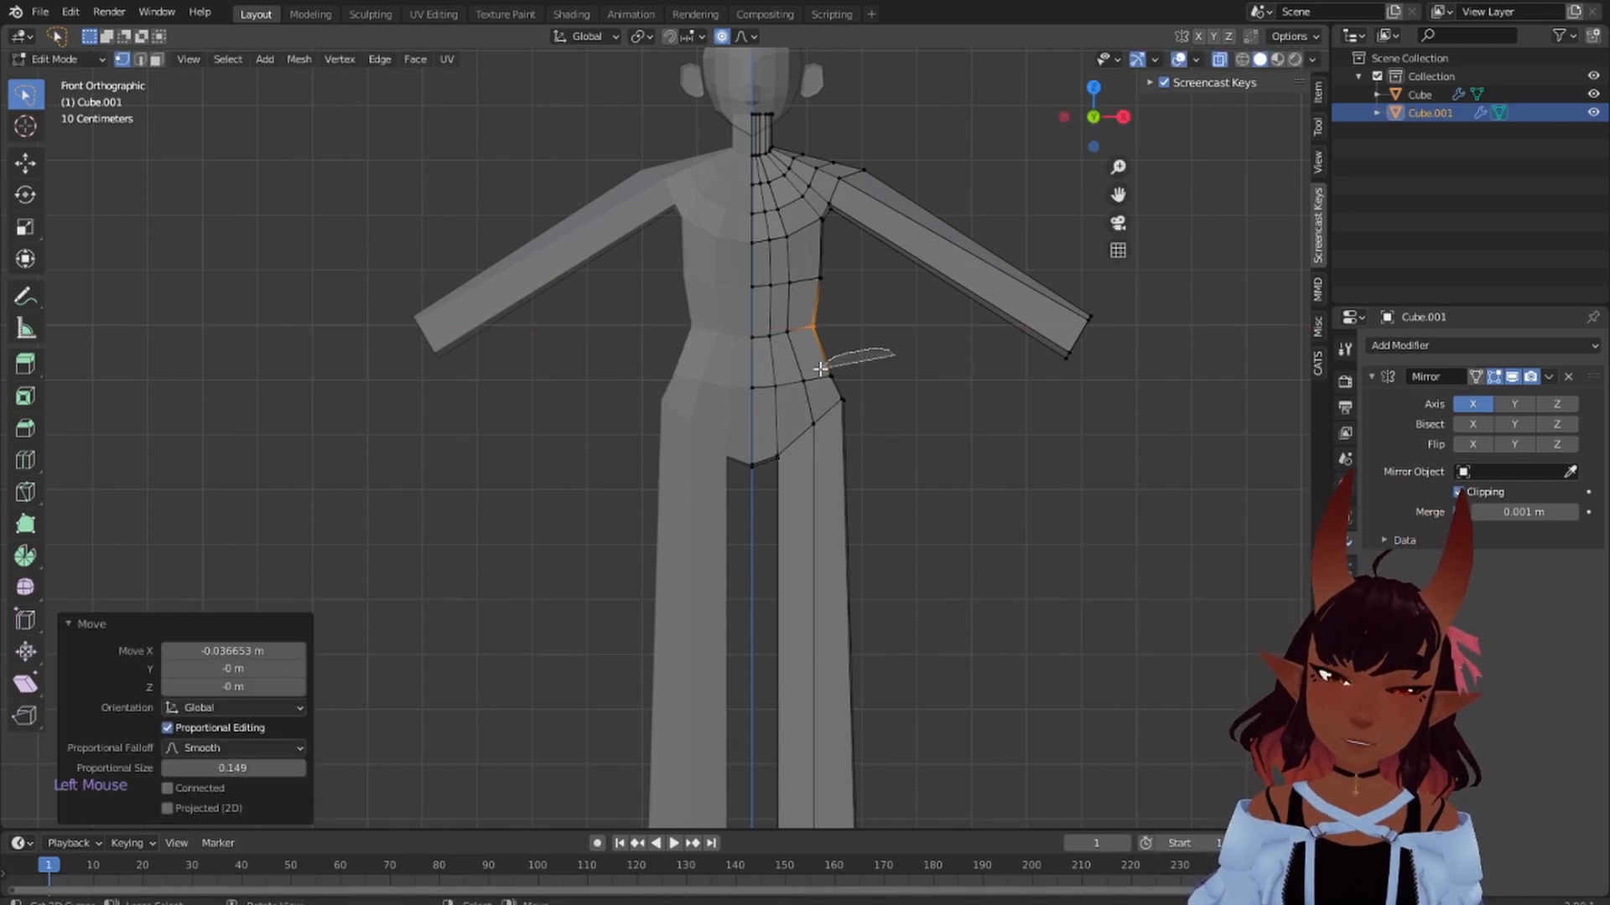
- Lasso-select the outer hip vertices and move them about 0.012 m outward along X with proportional size 0.057
{"action": "left_click_drag", "start_coordinate": [825, 390], "coordinate": [828, 387]}
{"action": "key", "text": "g"}
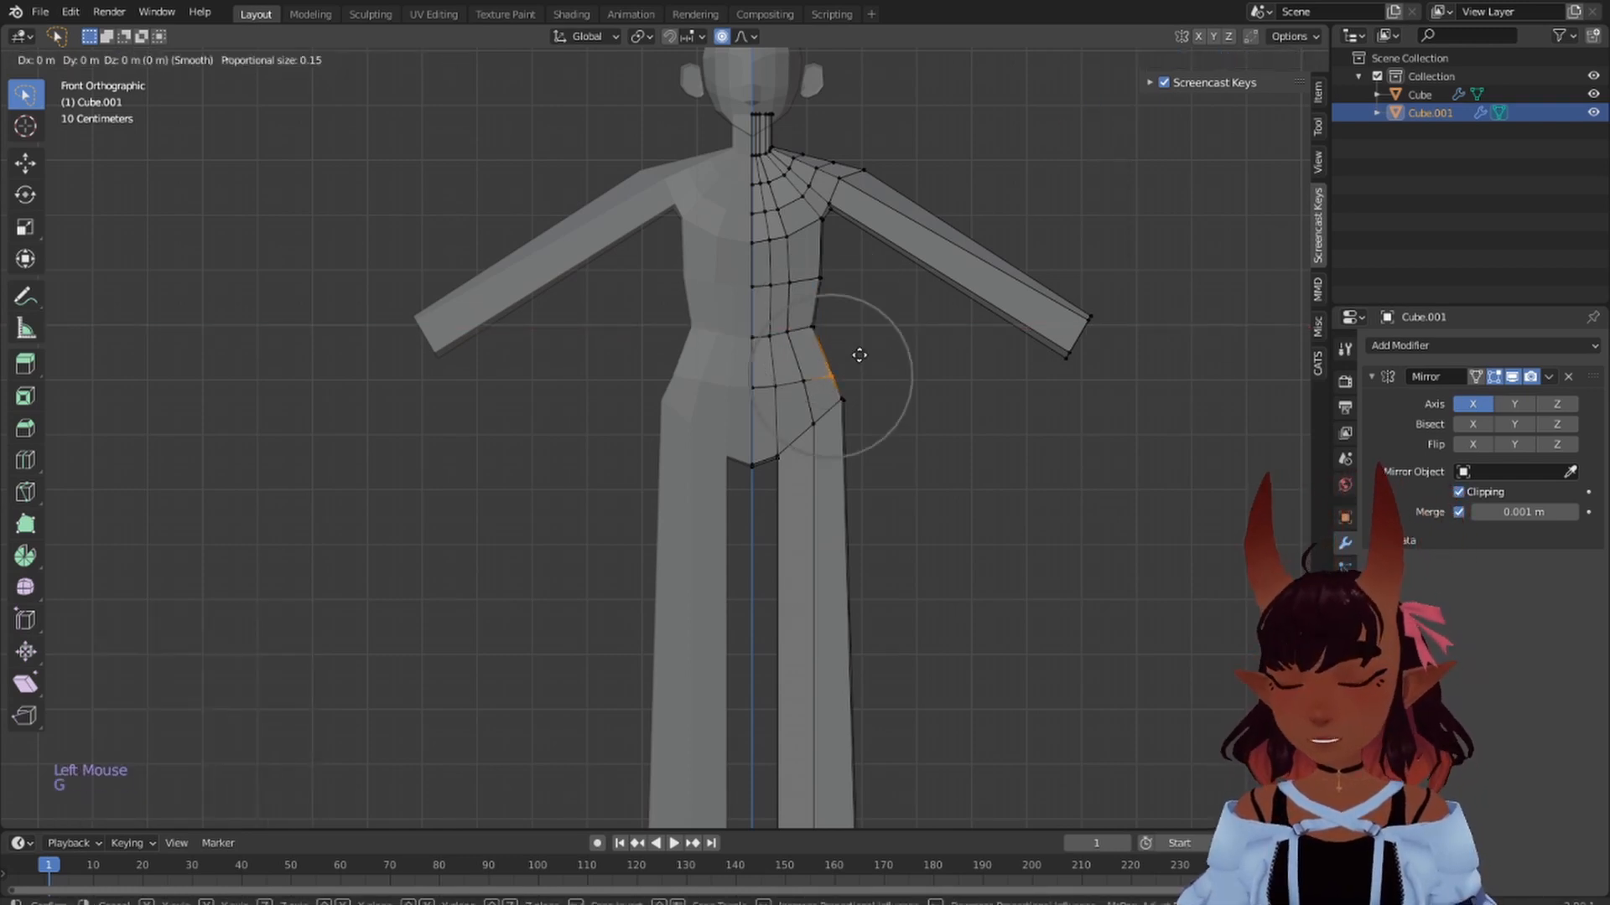
{"action": "key", "text": "x"}
{"action": "scroll", "coordinate": [870, 354], "scroll_direction": "up", "scroll_amount": 10}
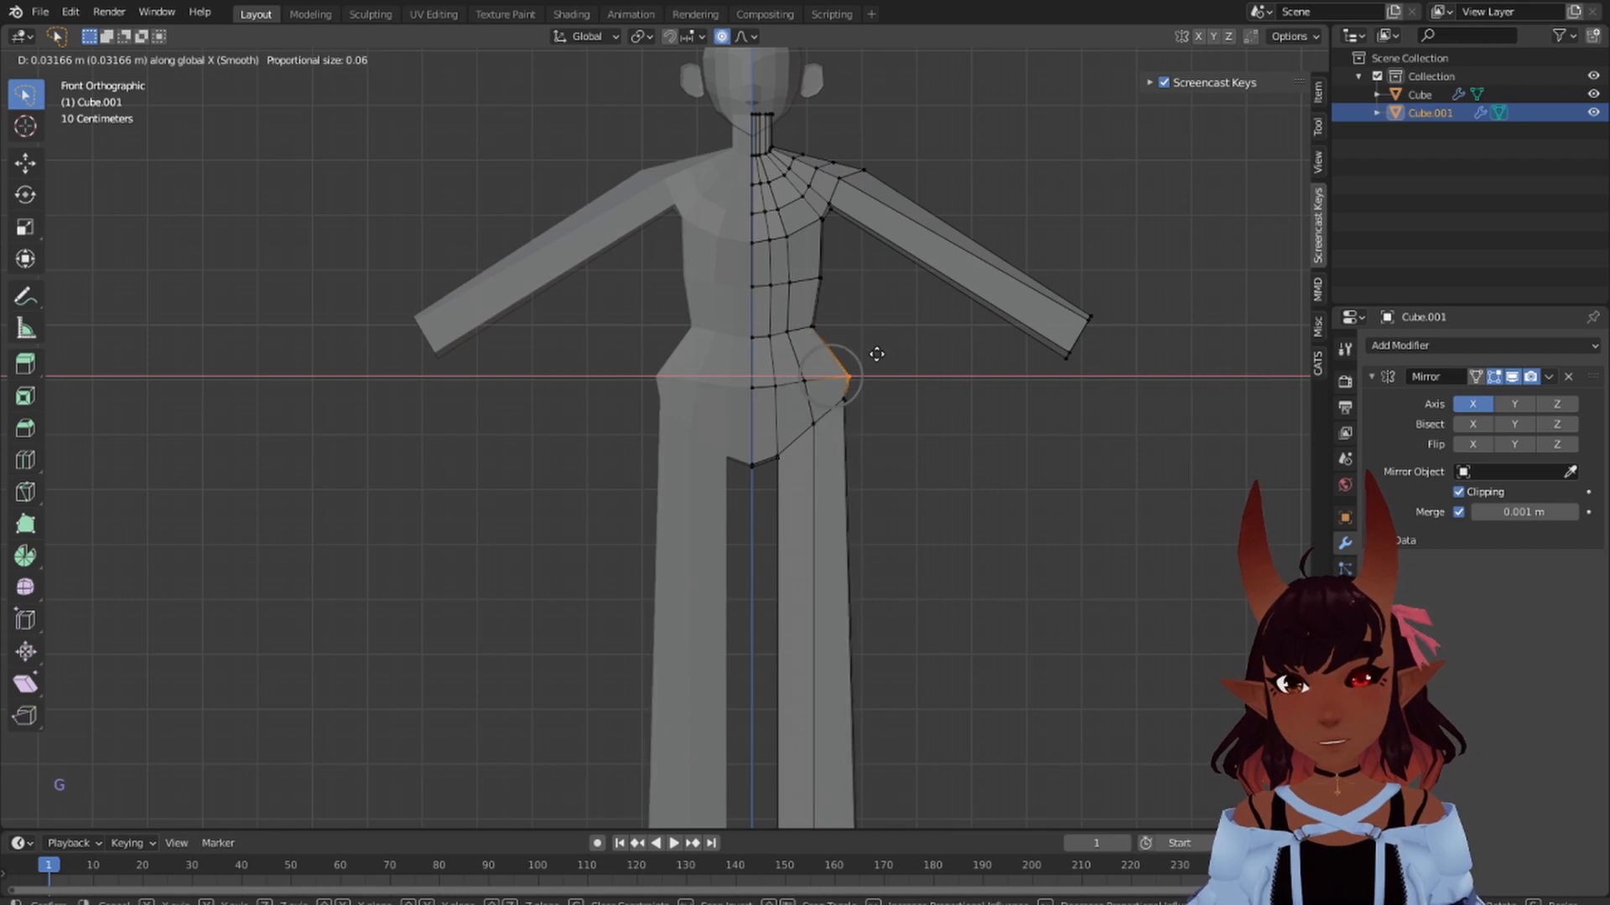
{"action": "left_click", "coordinate": [866, 352]}
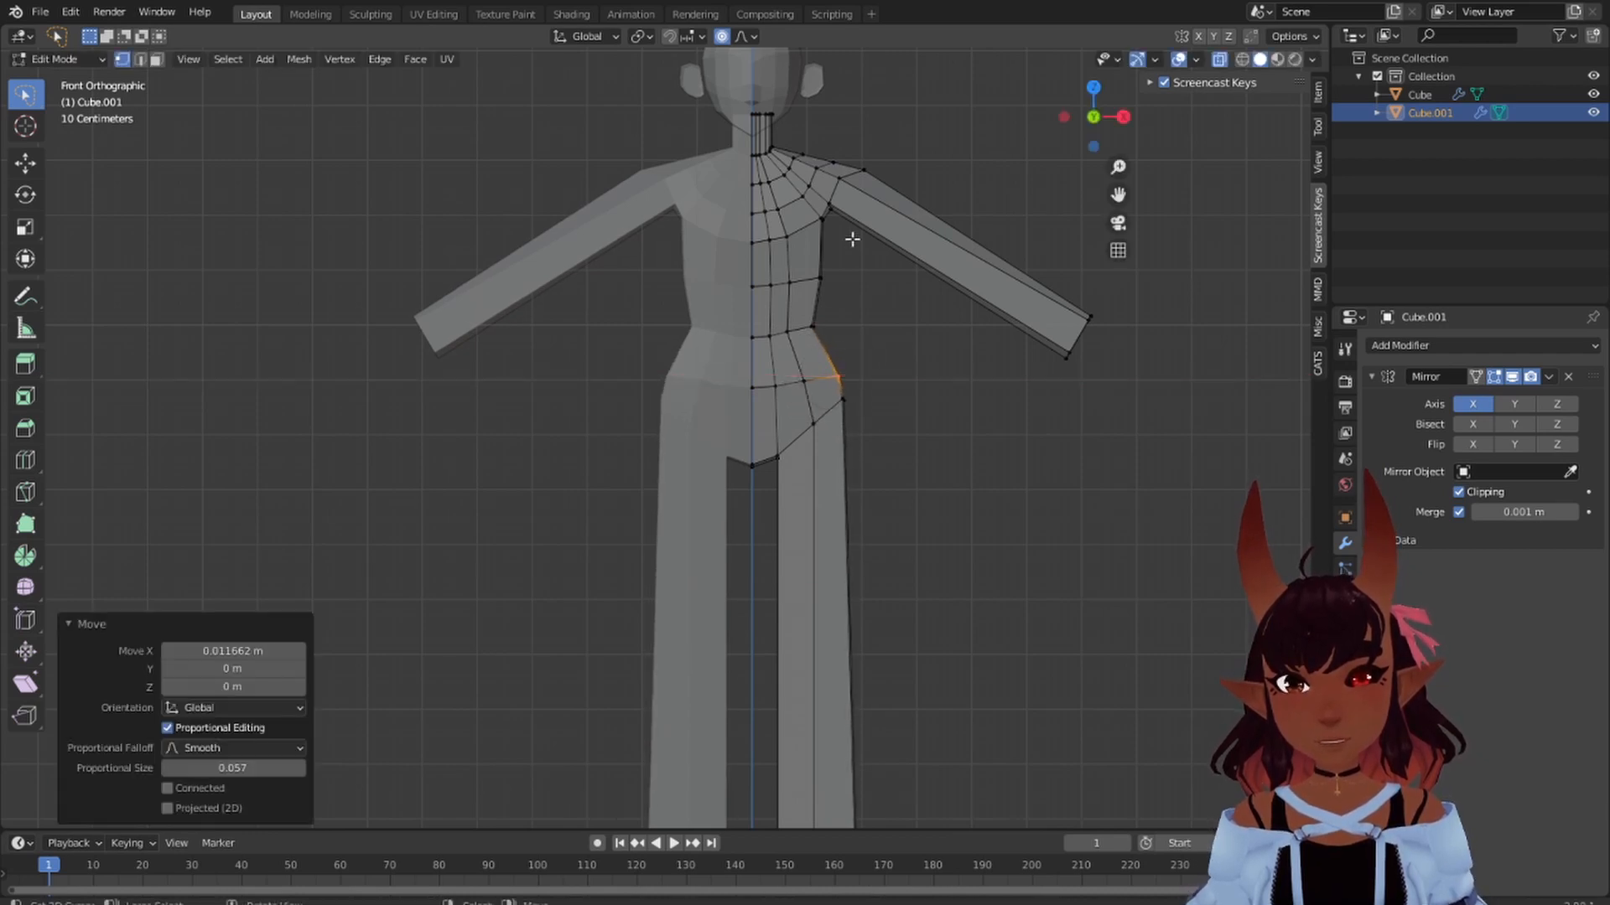
- Select the outer chest vertices just below the armpit and move them about 0.017 m down along Z with proportional size 0.112
{"action": "left_click", "coordinate": [824, 236]}
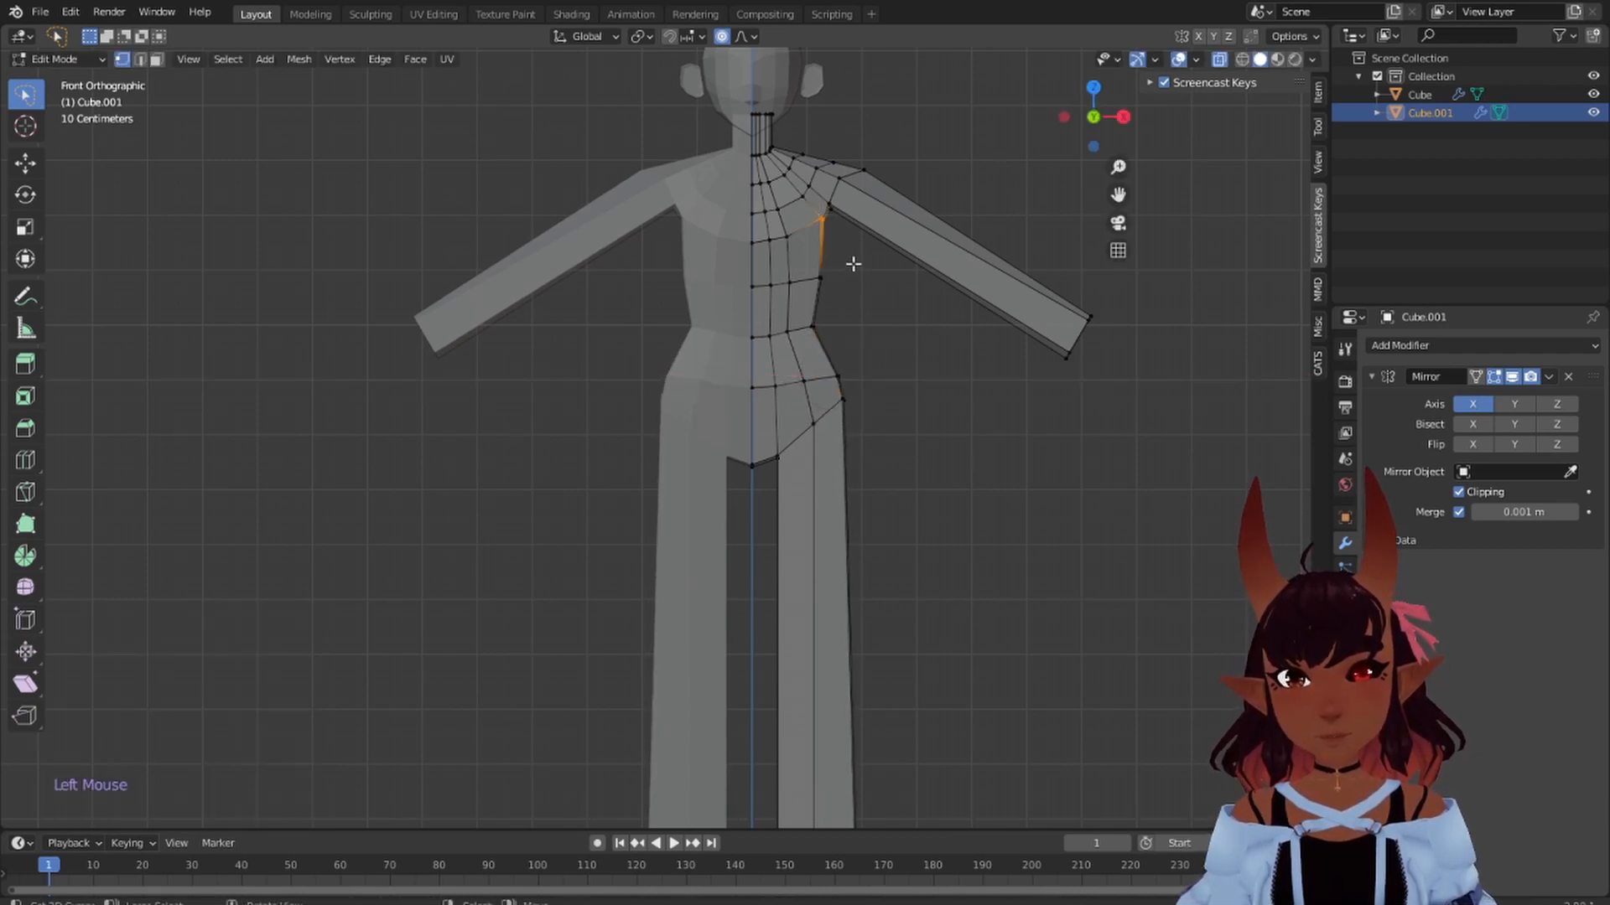
{"action": "key", "text": "g"}
{"action": "key", "text": "z"}
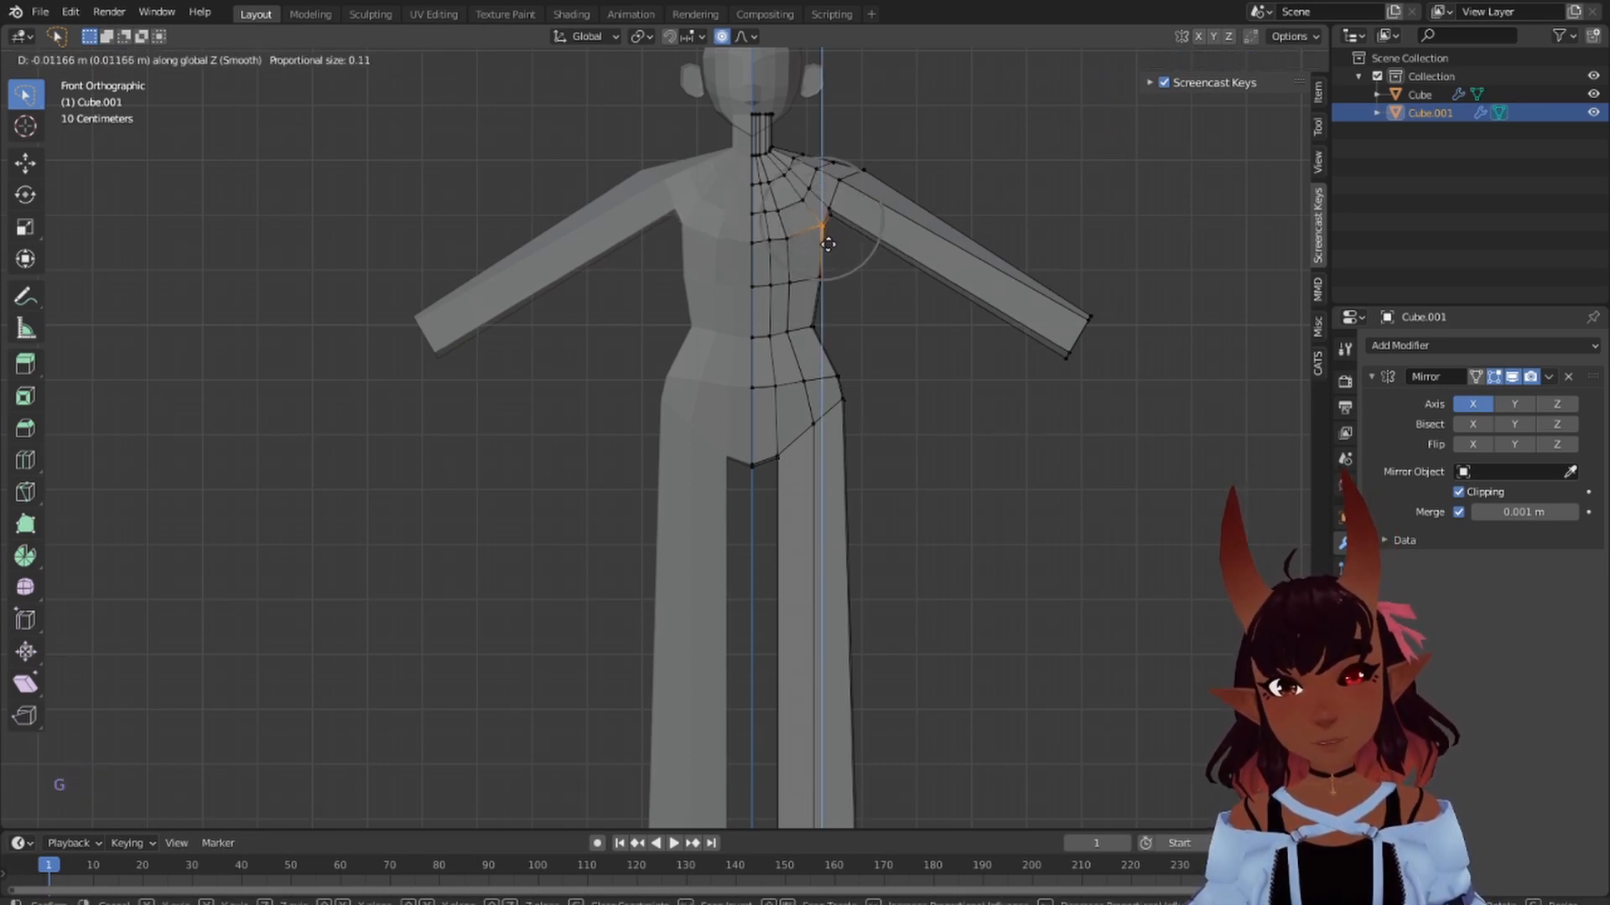
{"action": "left_click", "coordinate": [825, 247]}
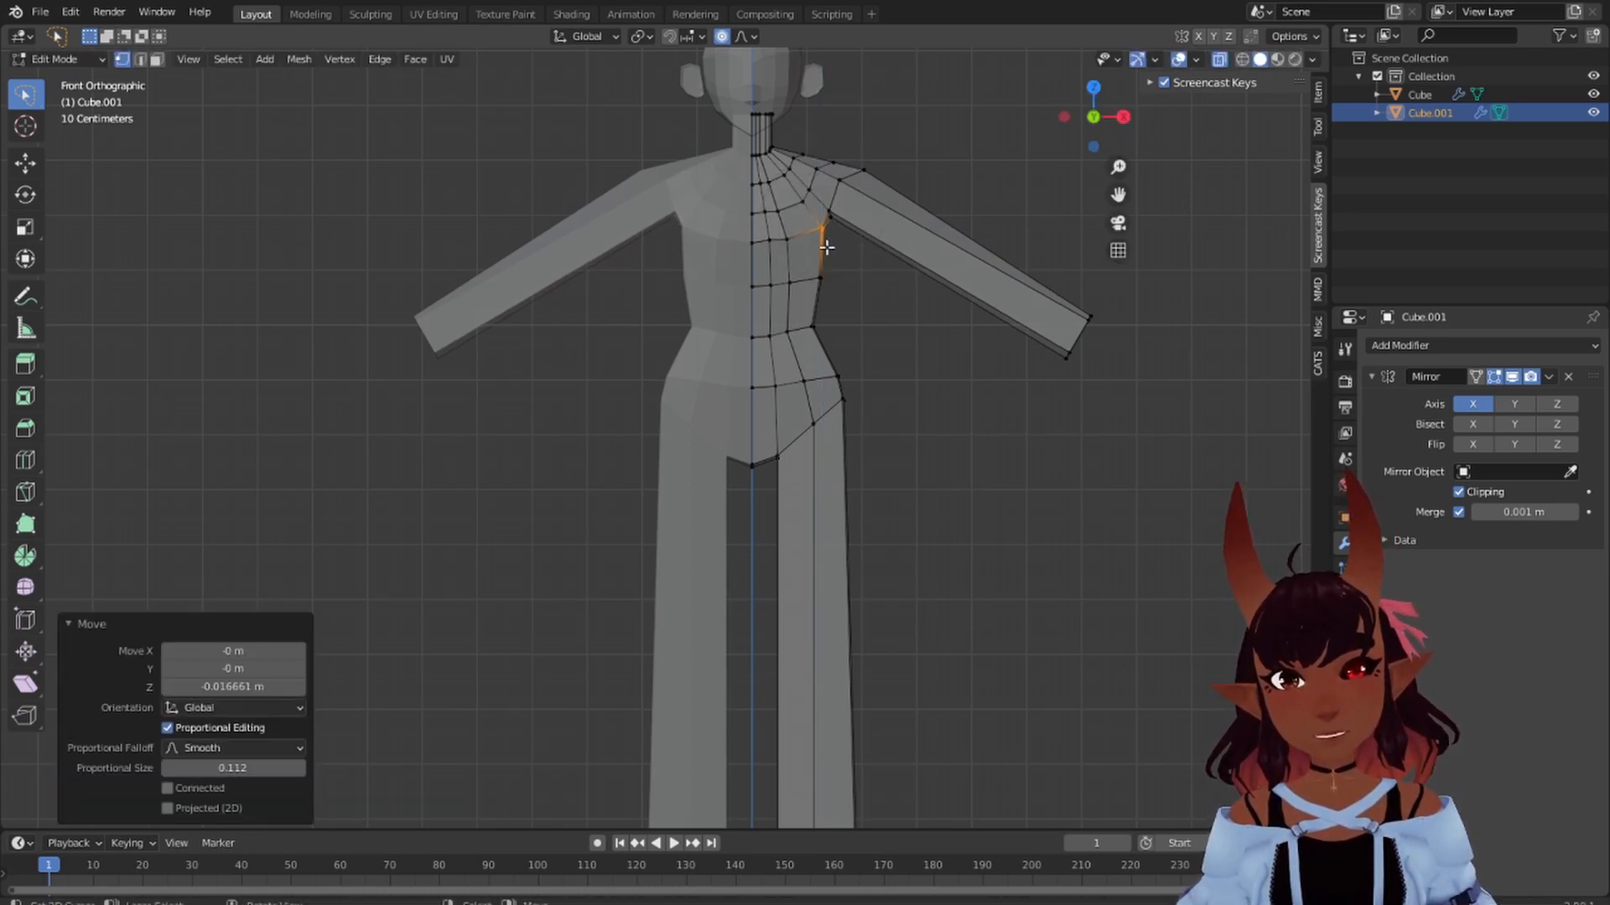
- Lasso-select the outer vertices on top of the shoulder and move them about 0.019 m inward along X with proportional size 0.112
{"action": "scroll", "coordinate": [871, 282], "scroll_direction": "up", "scroll_amount": 1}
{"action": "scroll", "coordinate": [872, 283], "scroll_direction": "down", "scroll_amount": 2}
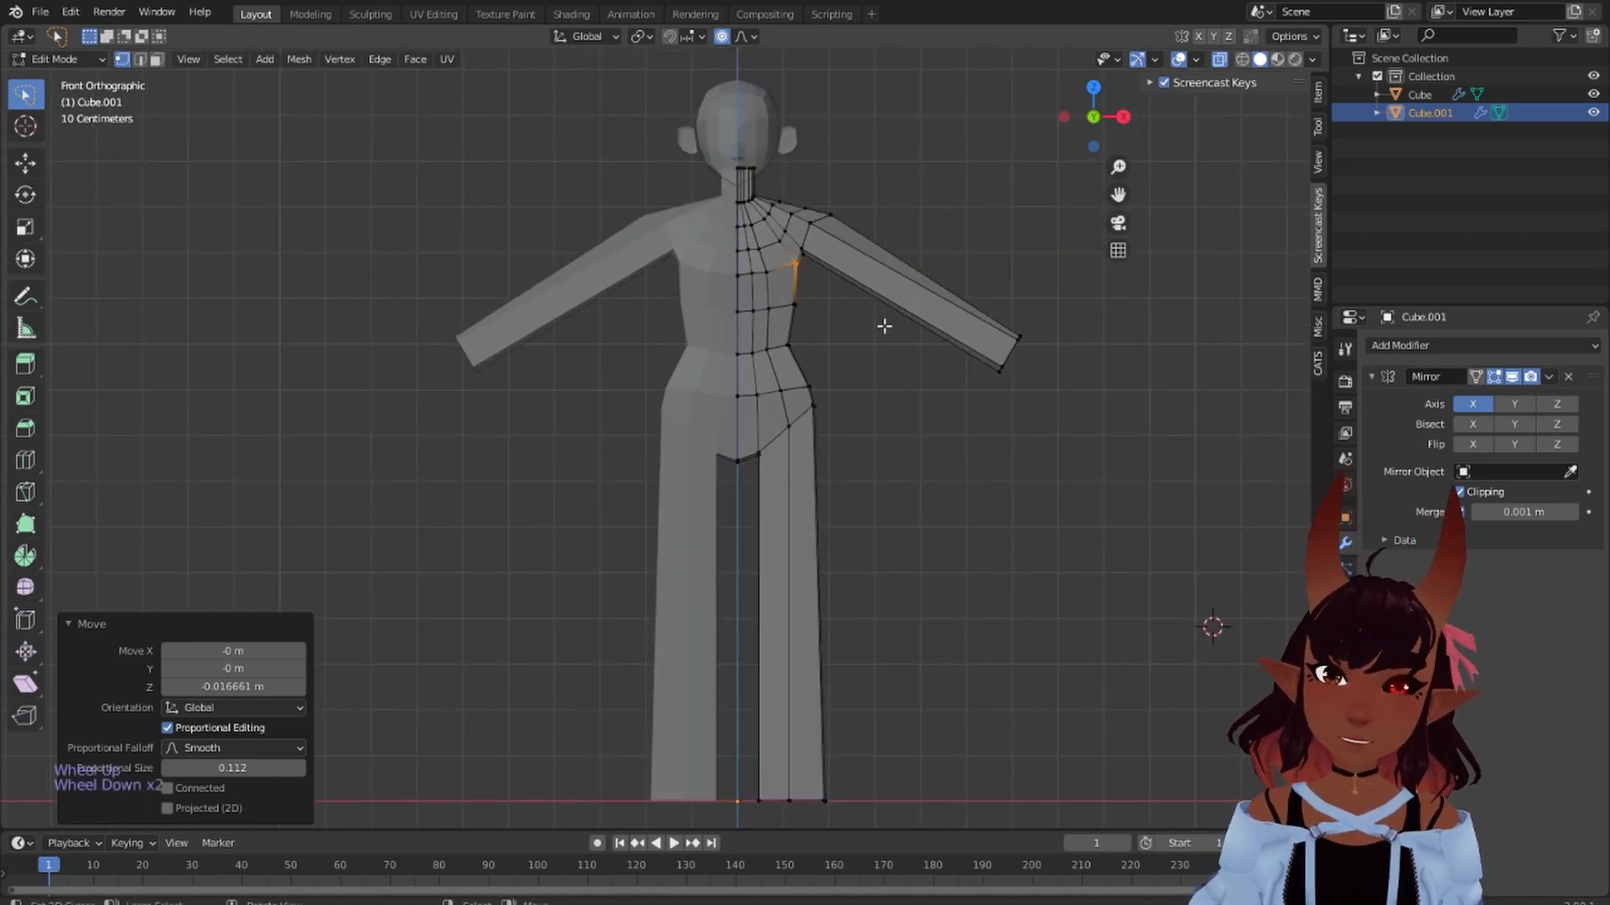
{"action": "scroll", "coordinate": [887, 329], "scroll_direction": "up", "scroll_amount": 1}
{"action": "middle_click_drag", "start_coordinate": [887, 329], "coordinate": [809, 356], "text": "shift"}
{"action": "scroll", "coordinate": [813, 335], "scroll_direction": "up", "scroll_amount": 2}
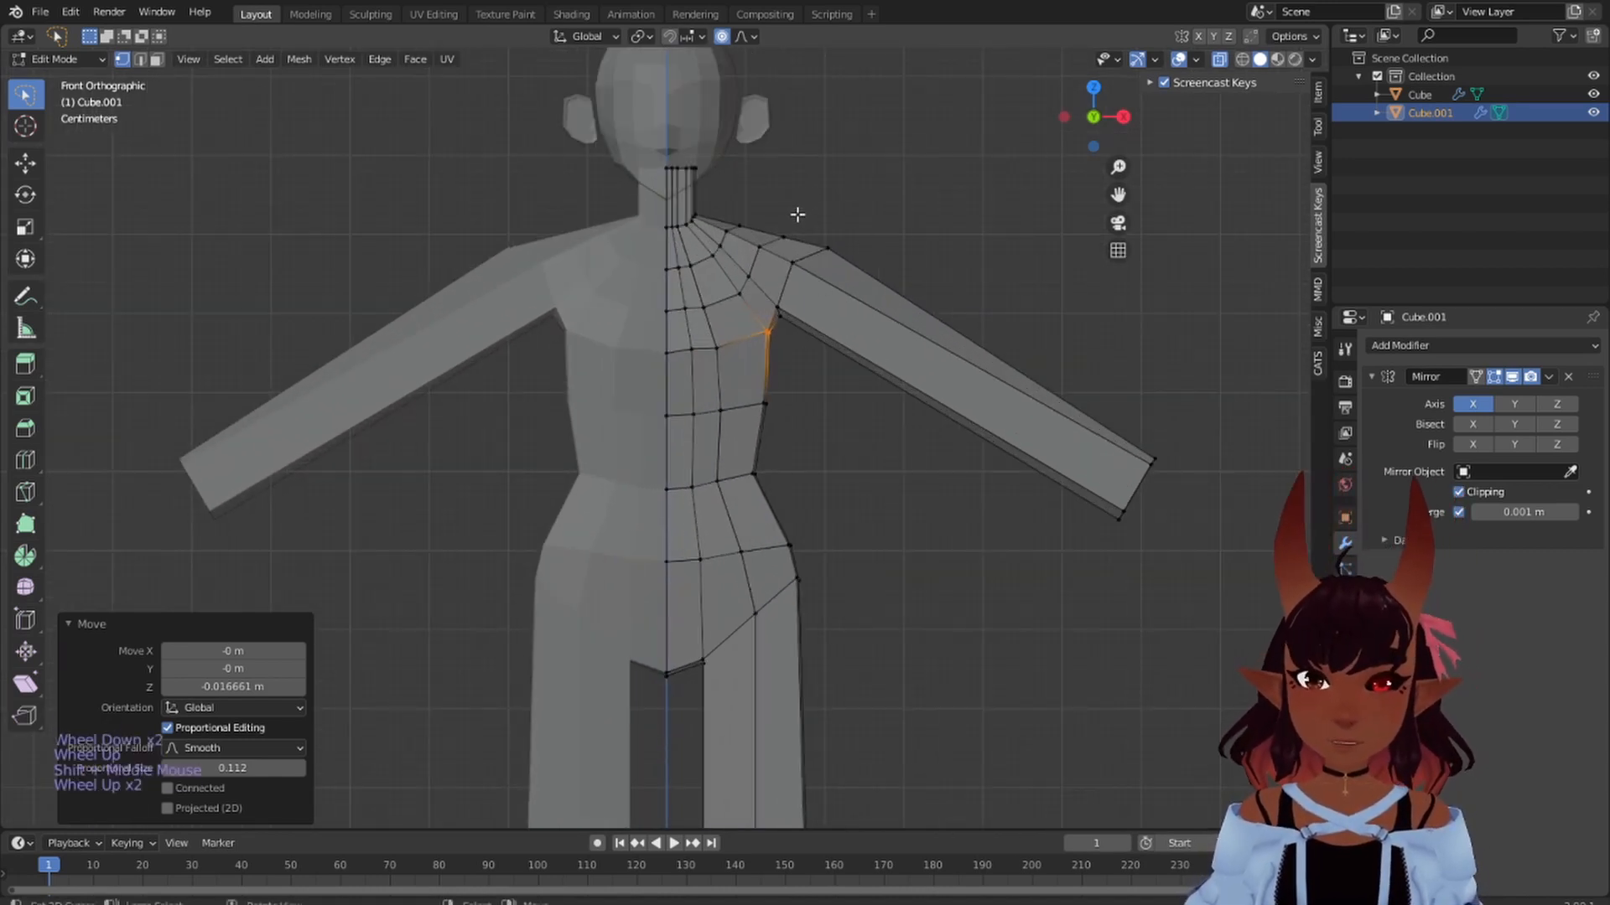
{"action": "left_click", "coordinate": [806, 192]}
{"action": "mouse_move", "coordinate": [771, 237]}
{"action": "left_mouse_down"}
{"action": "mouse_move", "coordinate": [792, 267]}
{"action": "mouse_move", "coordinate": [874, 196]}
{"action": "left_mouse_up"}
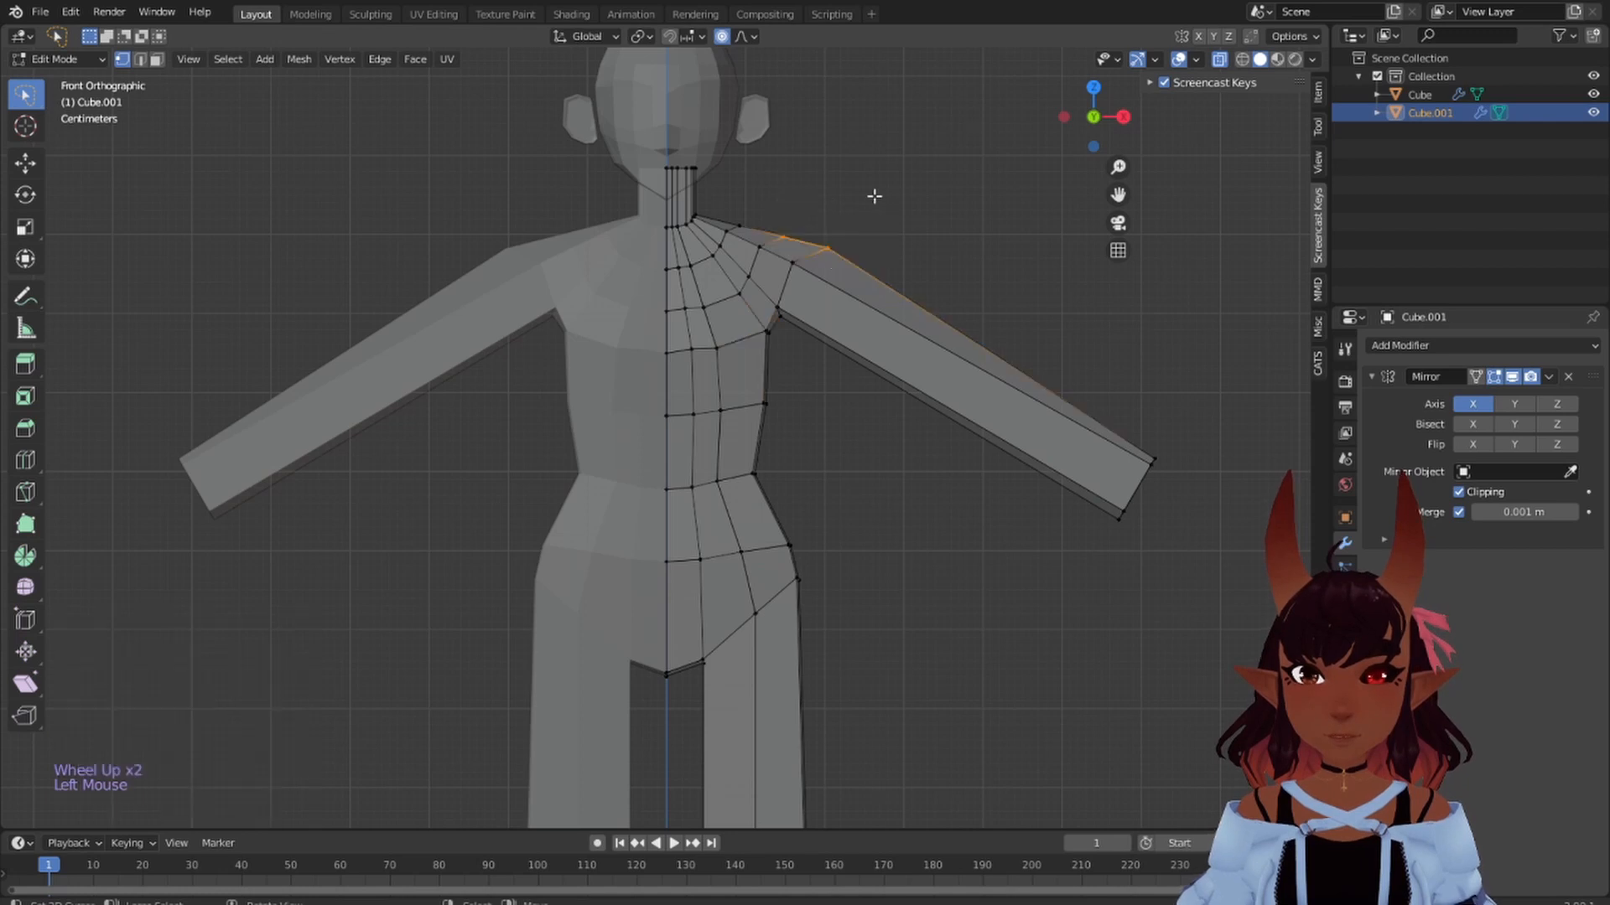
{"action": "key", "text": "g"}
{"action": "key", "text": "x"}
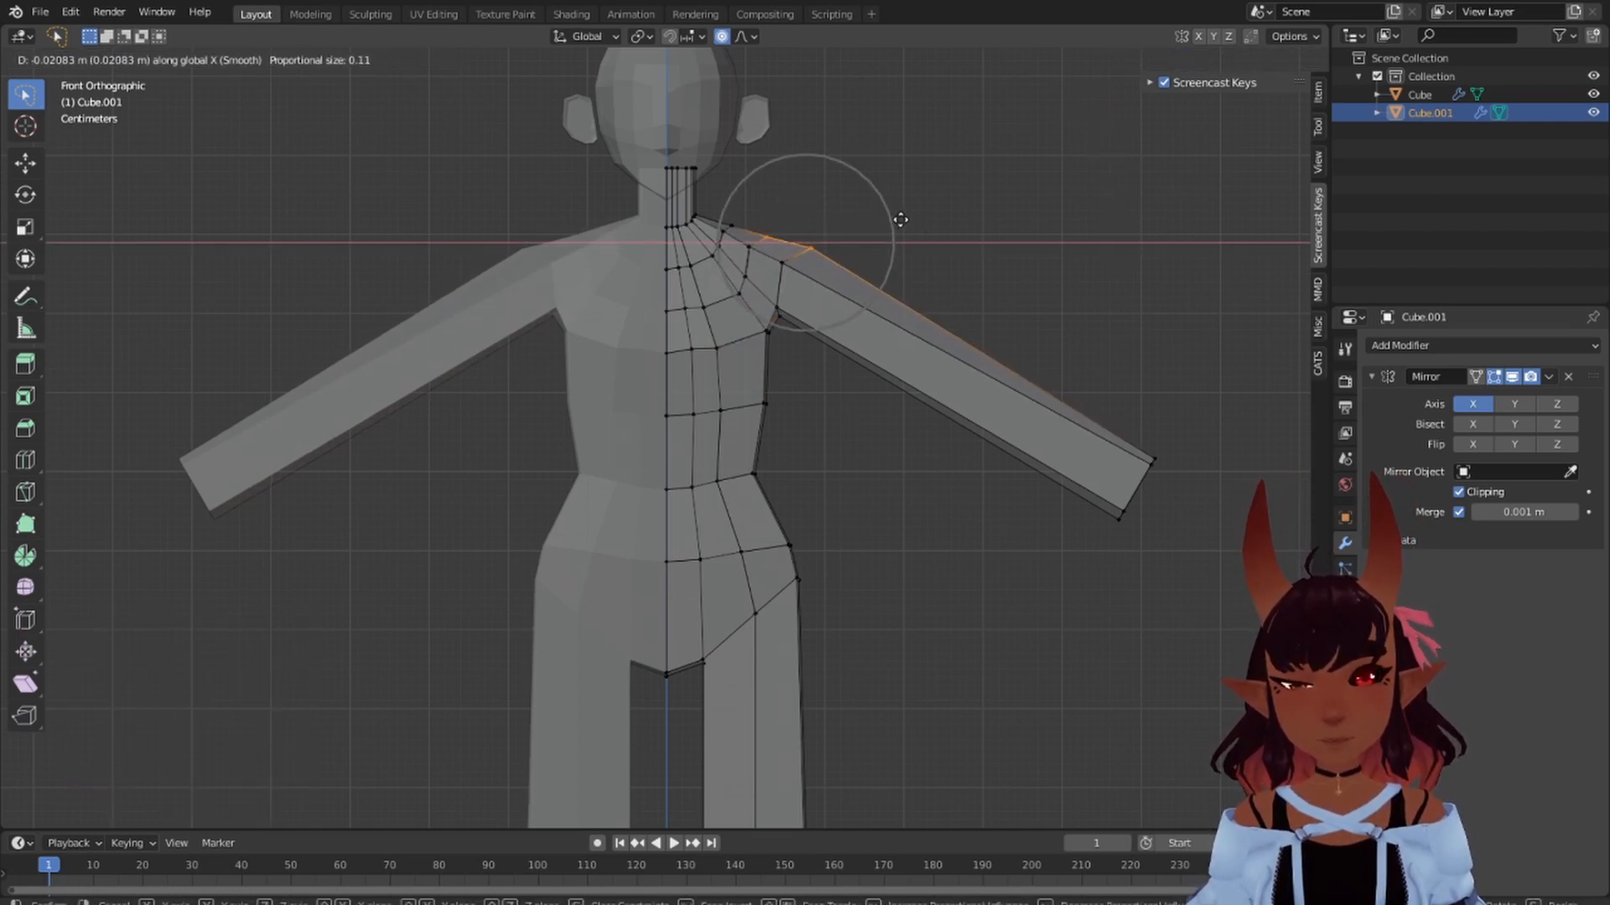
{"action": "left_click", "coordinate": [902, 219]}
- Select the middle vertex on top of the shoulder and rotate it with proportional size 0.06
{"action": "scroll", "coordinate": [827, 241], "scroll_direction": "up", "scroll_amount": 3}
{"action": "middle_click_drag", "start_coordinate": [806, 170], "coordinate": [767, 445], "text": "shift"}
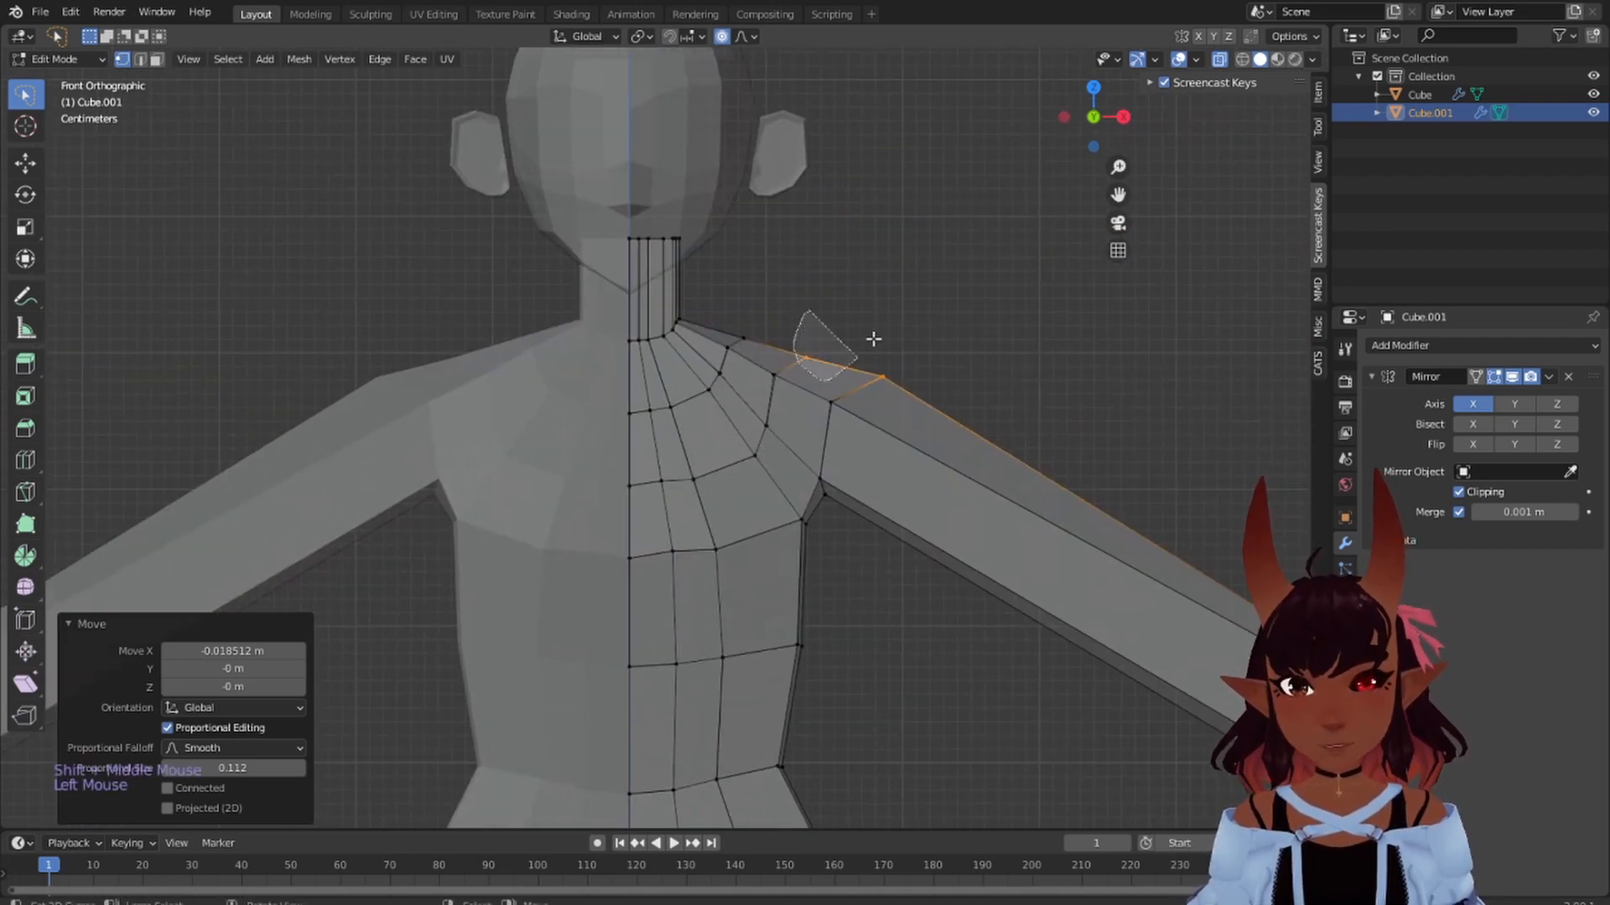
{"action": "left_click", "coordinate": [807, 359]}
{"action": "key", "text": "r"}
{"action": "scroll", "coordinate": [876, 314], "scroll_direction": "up", "scroll_amount": 6}
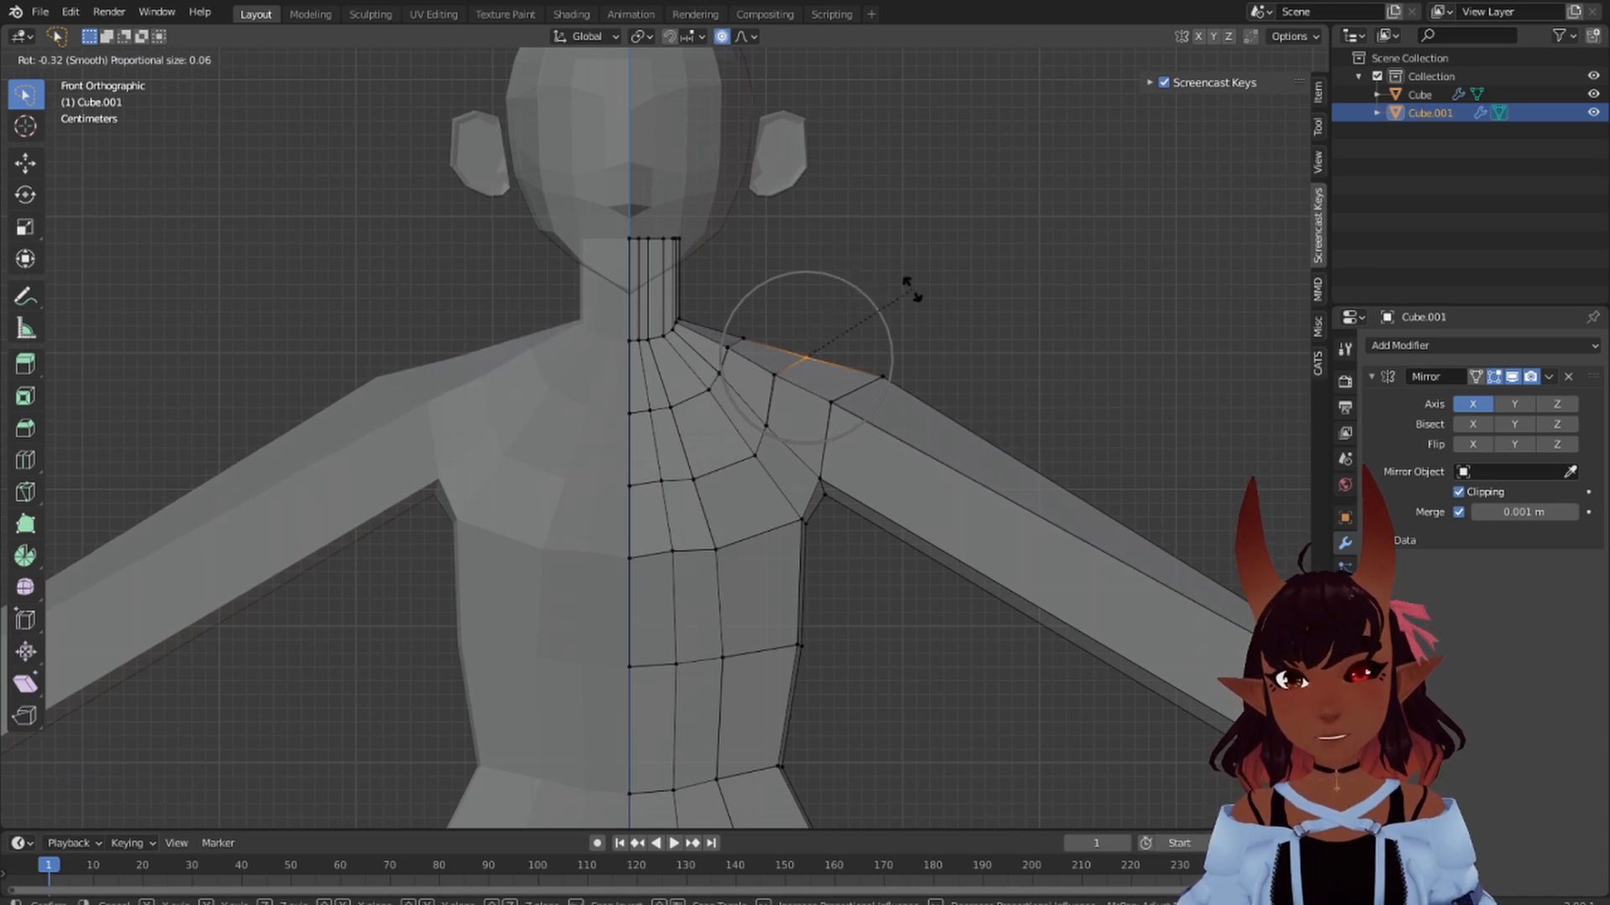
{"action": "left_click", "coordinate": [838, 237]}
- Raise the inner and the middle shoulder-top vertices about 0.009 m each along Z with proportional size 0.063
{"action": "right_click", "coordinate": [740, 313]}
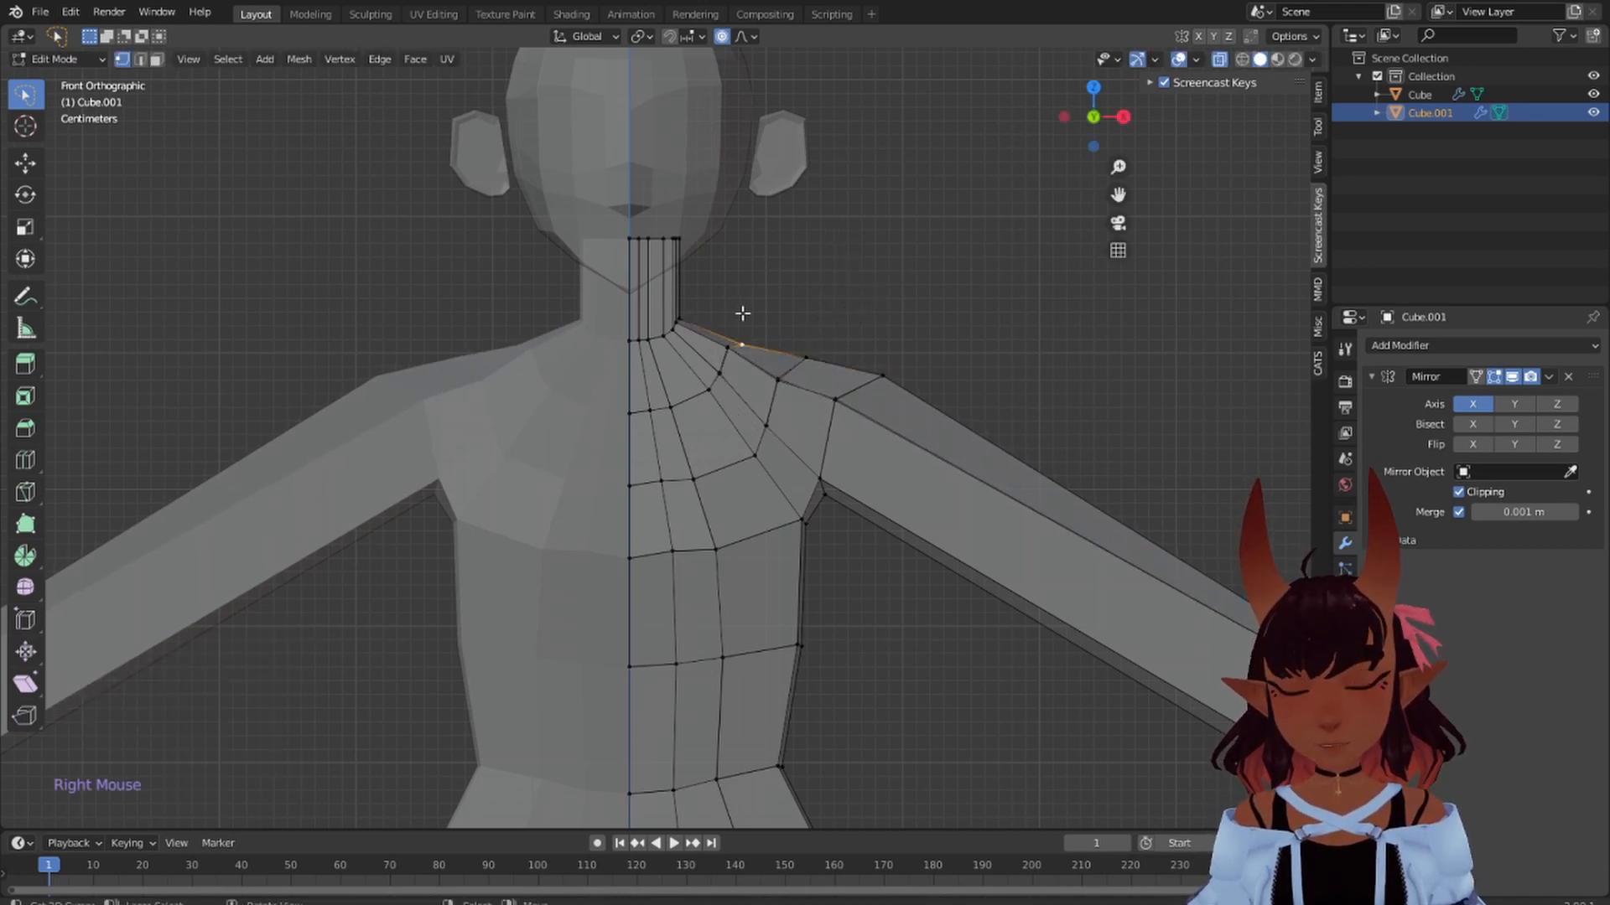
{"action": "key", "text": "g"}
{"action": "key", "text": "z"}
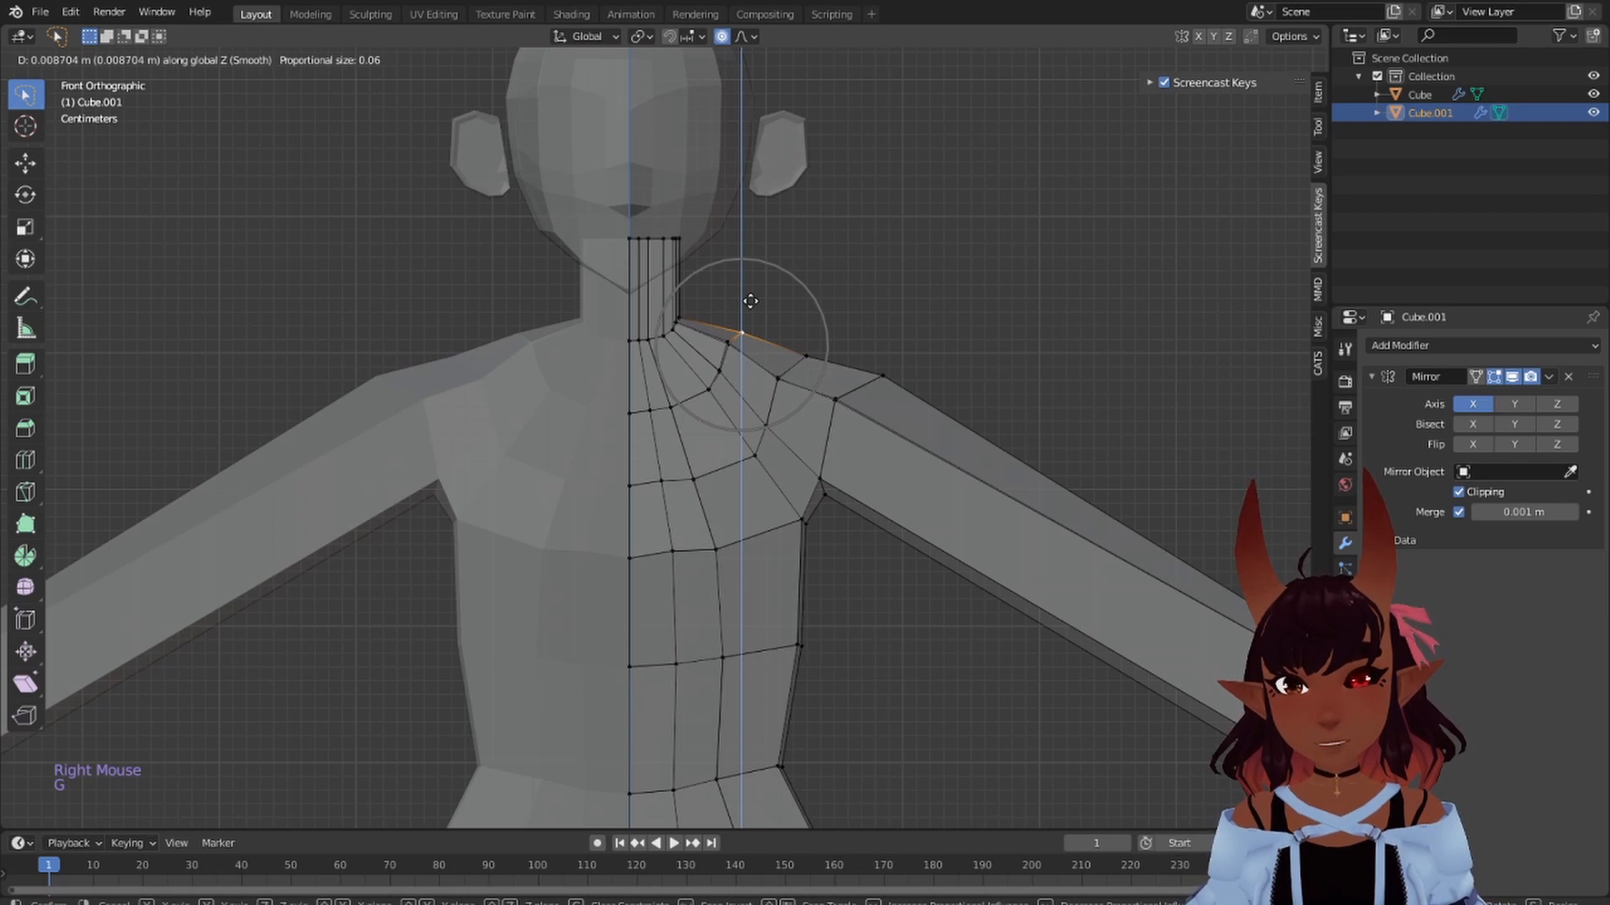
{"action": "left_click", "coordinate": [751, 301]}
{"action": "right_click", "coordinate": [816, 349]}
{"action": "key", "text": "g"}
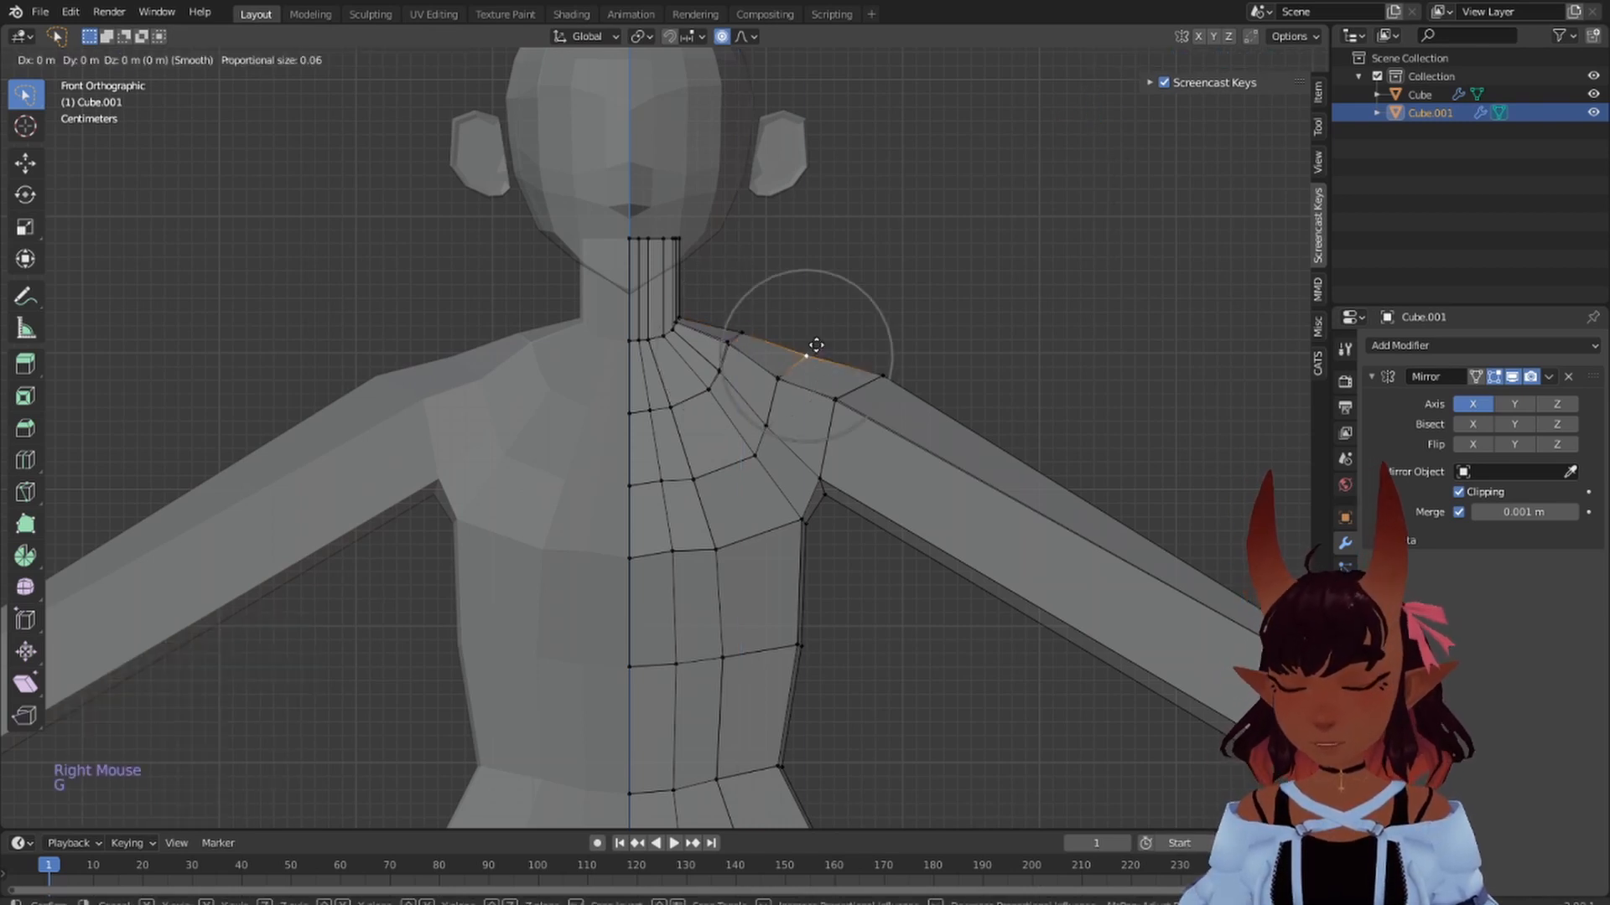
{"action": "key", "text": "z"}
{"action": "left_click", "coordinate": [817, 333]}
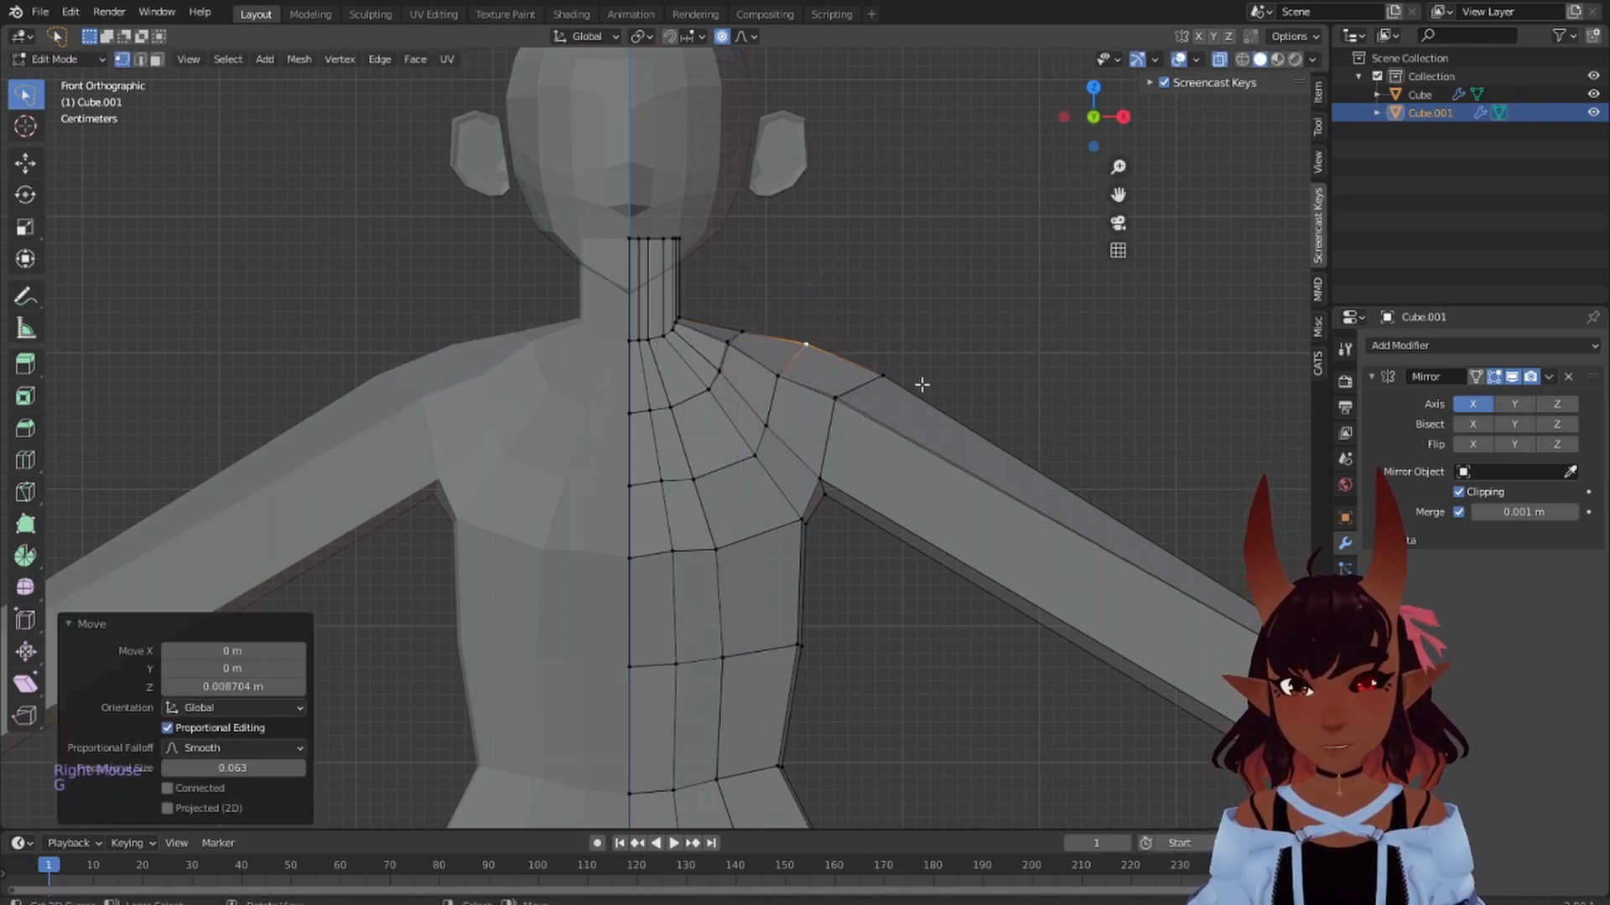
- Raise the outer shoulder-top vertex where the arm begins about 0.008 m along Z with proportional size 0.063
{"action": "right_click", "coordinate": [883, 368]}
{"action": "key", "text": "g"}
{"action": "key", "text": "z"}
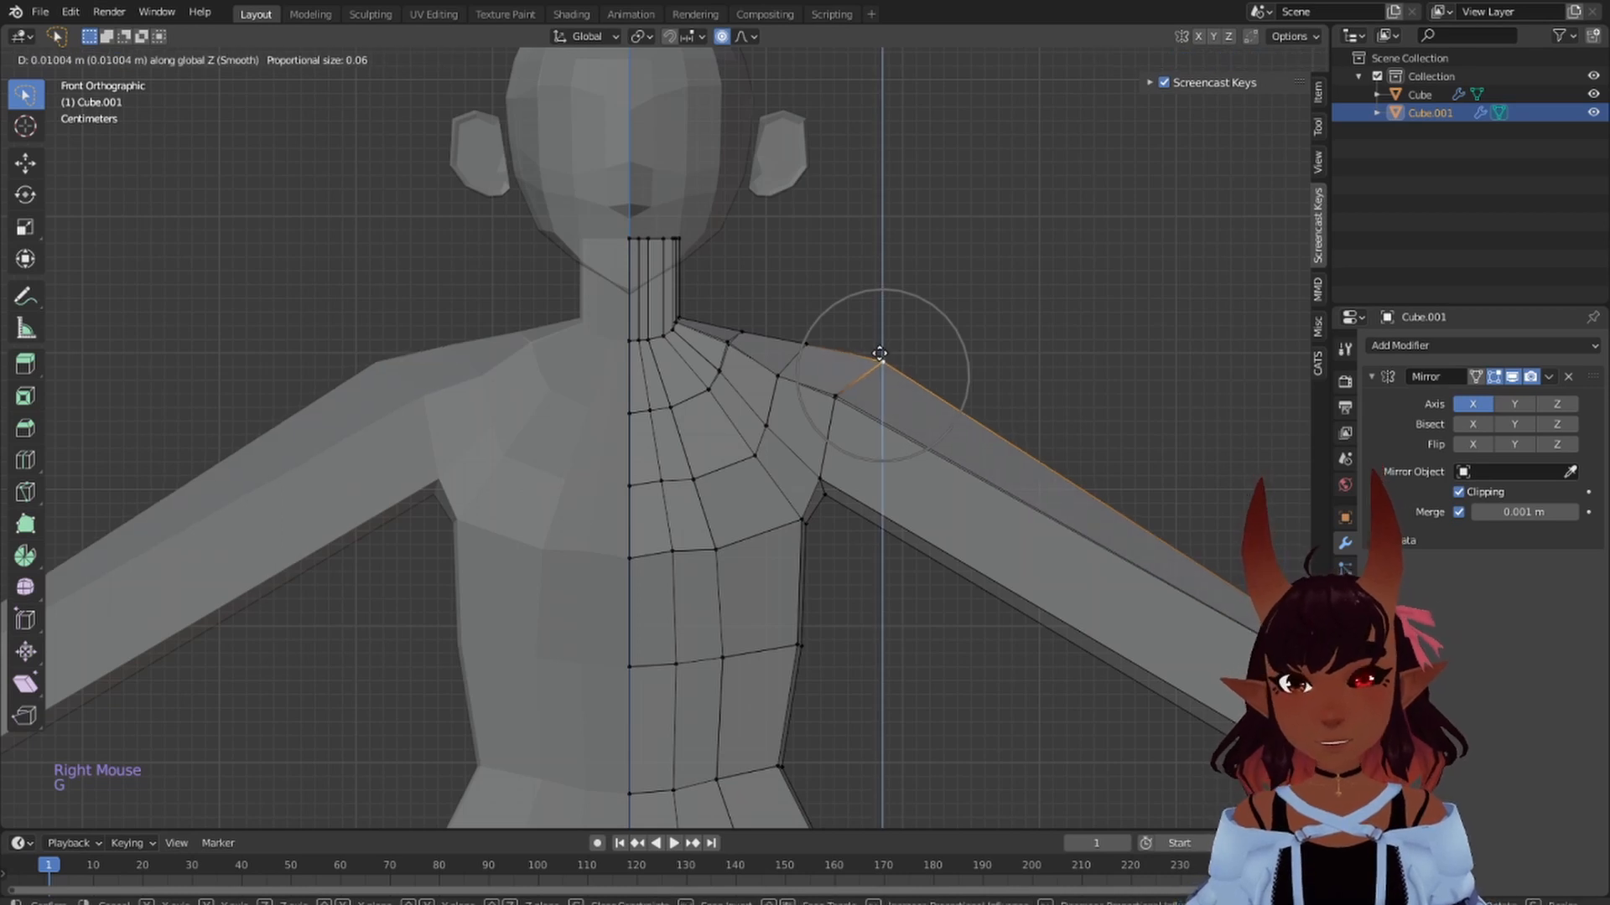
{"action": "left_click", "coordinate": [808, 360]}
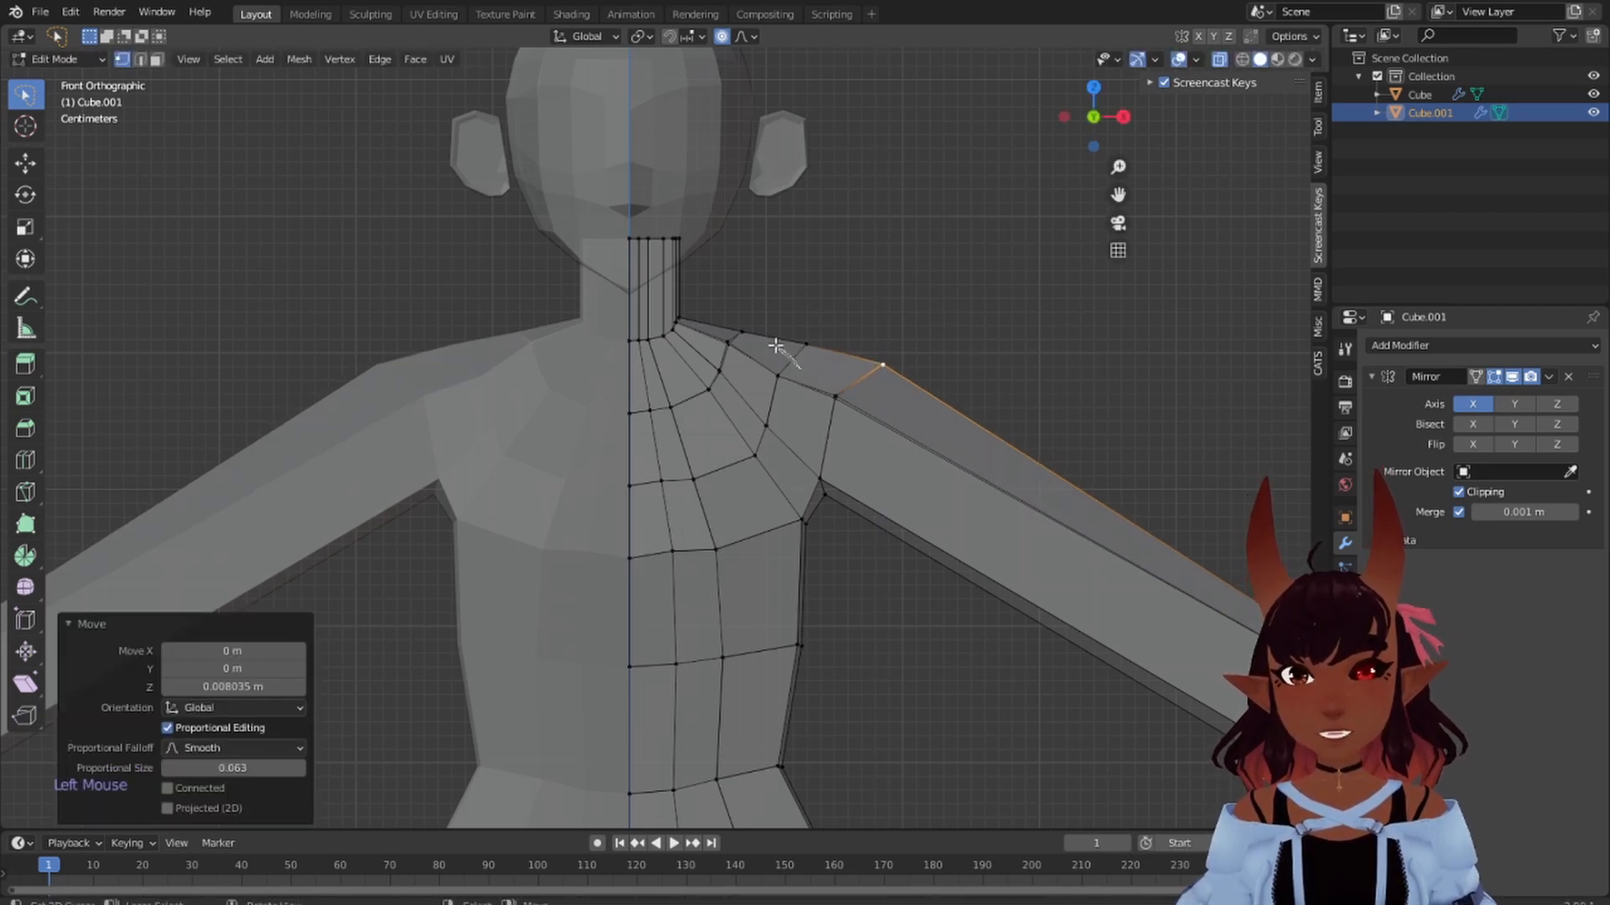
- Lasso-select the two front shoulder vertices below the top edge and move them about 0.007 m outward and 0.007 m down with proportional size 0.047
{"action": "left_click", "coordinate": [805, 372]}
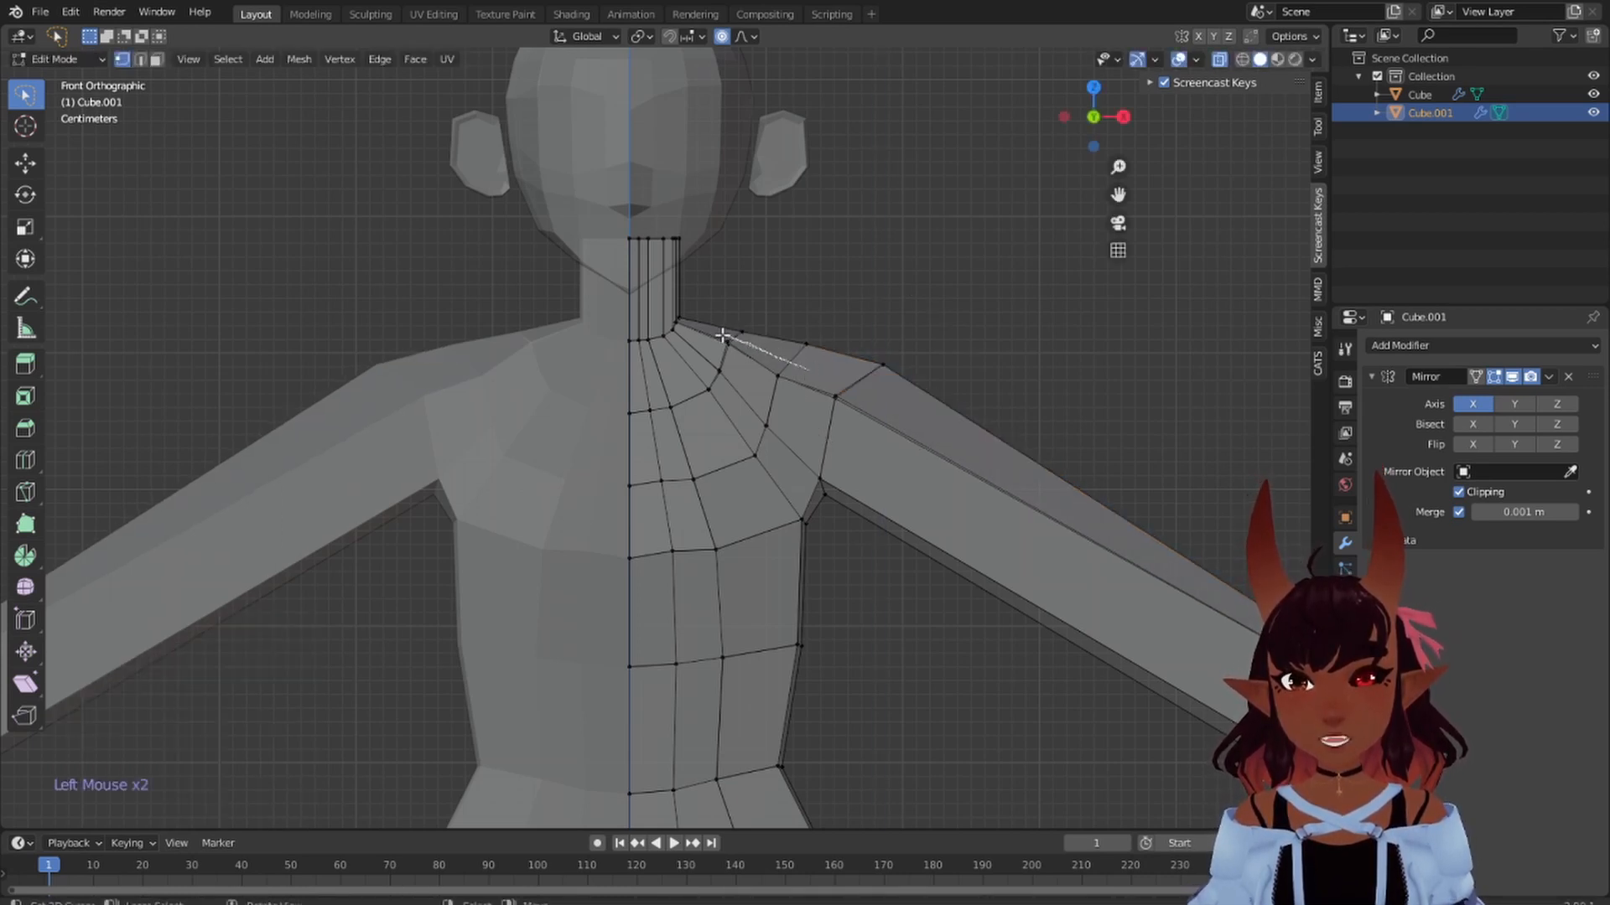
{"action": "left_click_drag", "start_coordinate": [757, 386], "coordinate": [762, 384]}
{"action": "key", "text": "g"}
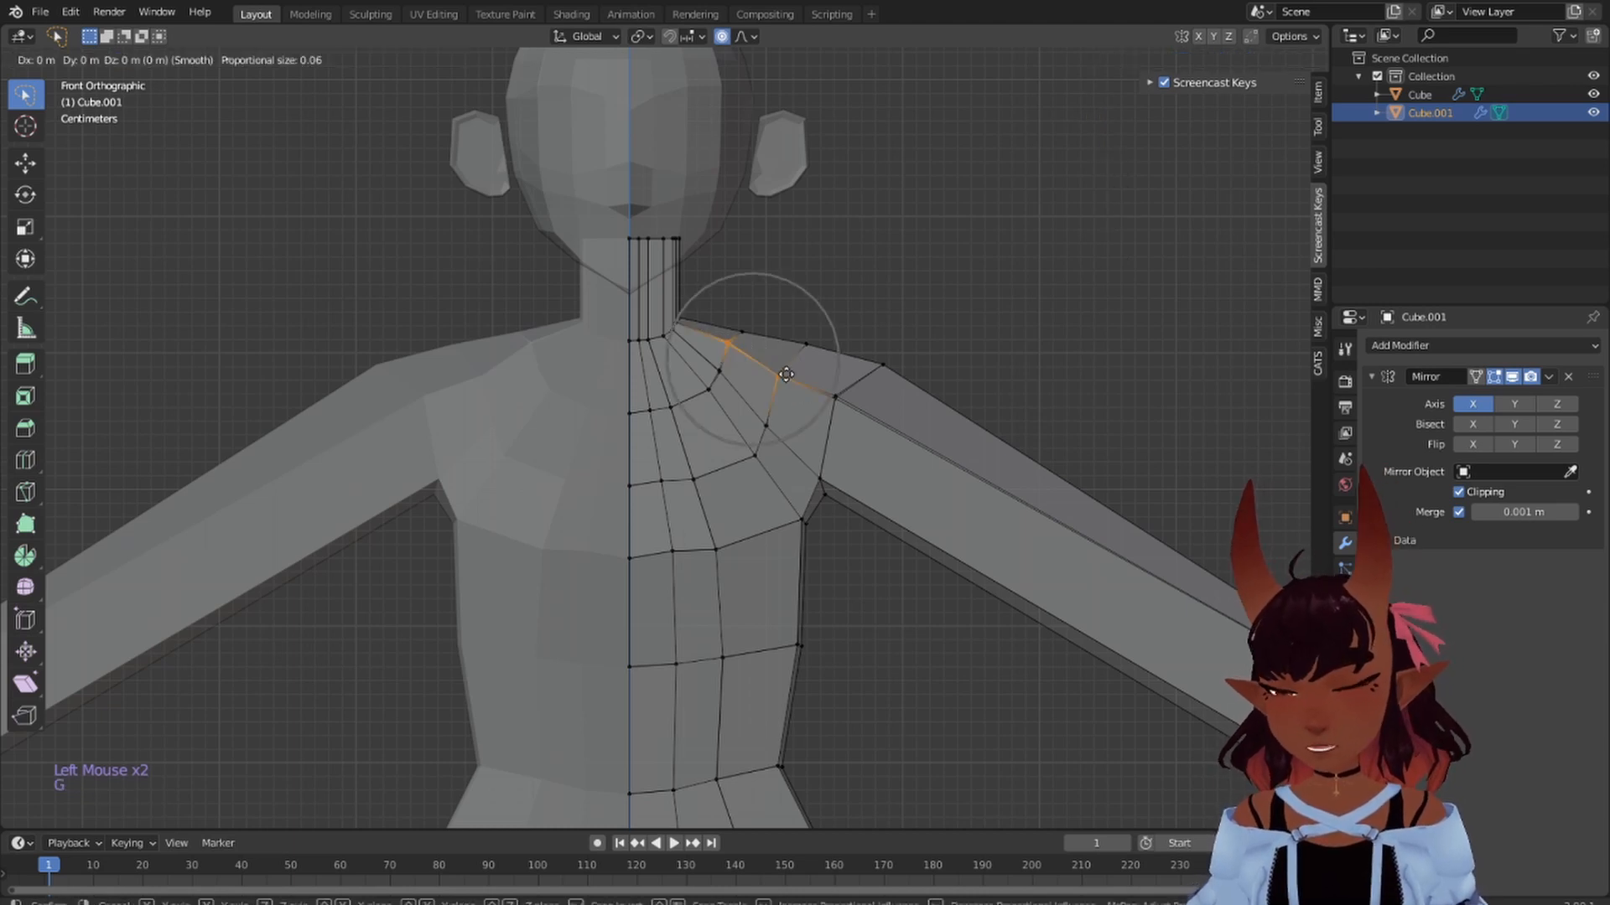
{"action": "scroll", "coordinate": [794, 380], "scroll_direction": "up", "scroll_amount": 2}
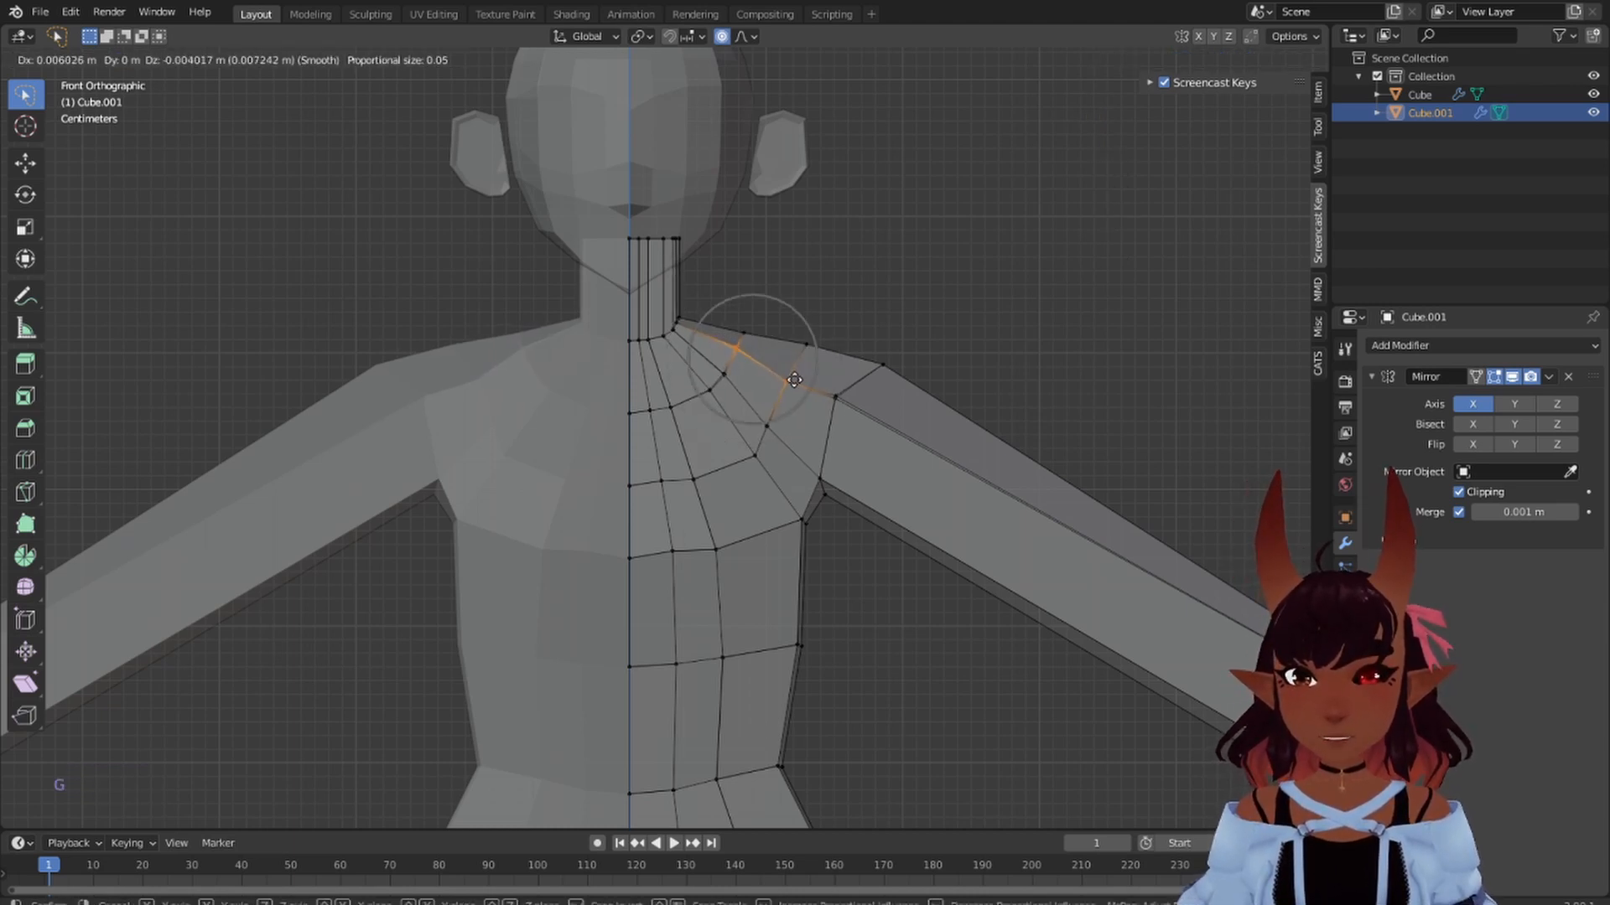
{"action": "left_click", "coordinate": [799, 381]}
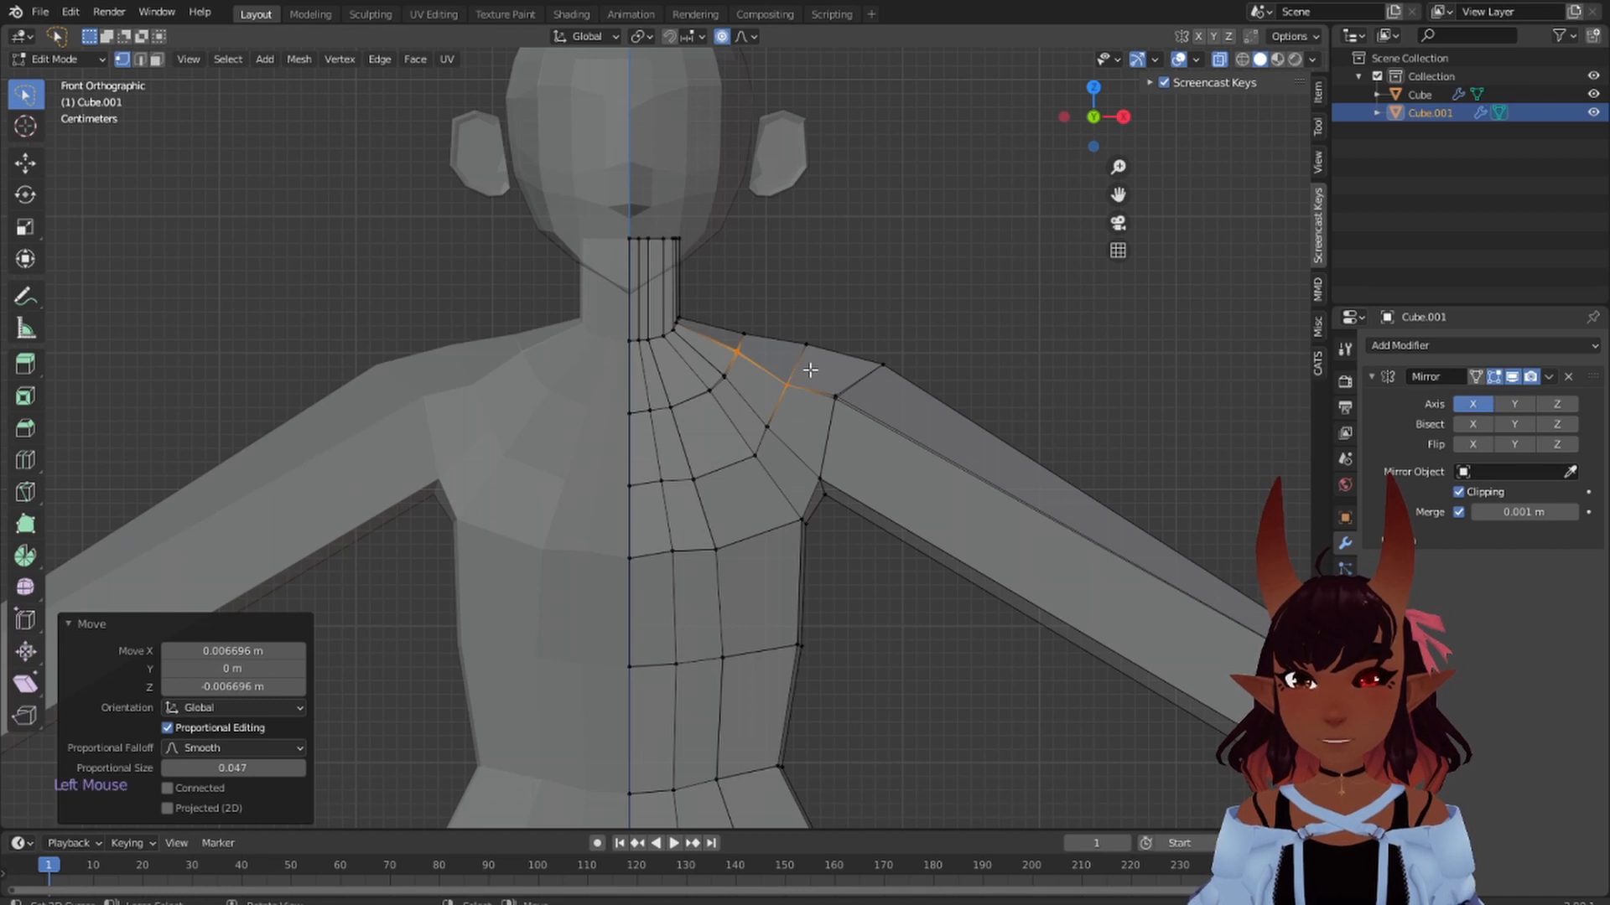
- Move the outer front-shoulder vertex about 0.004 m outward and up, and the upper-chest vertex below about 0.009 m inward, with proportional size 0.047
{"action": "left_click", "coordinate": [788, 390]}
{"action": "key", "text": "g"}
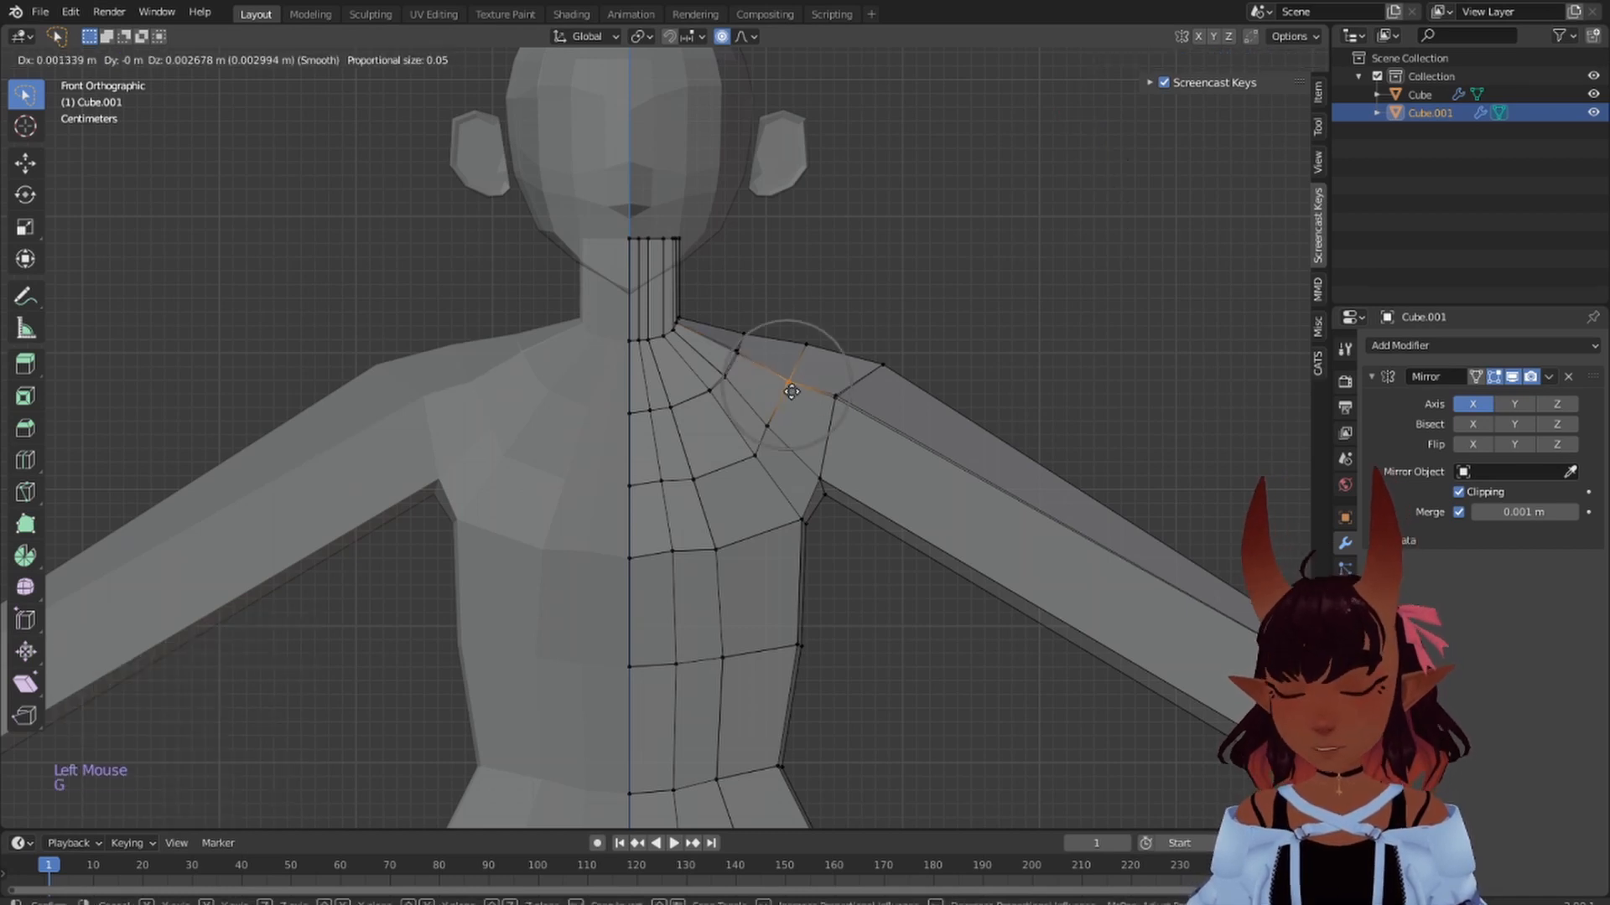
{"action": "left_click", "coordinate": [795, 390]}
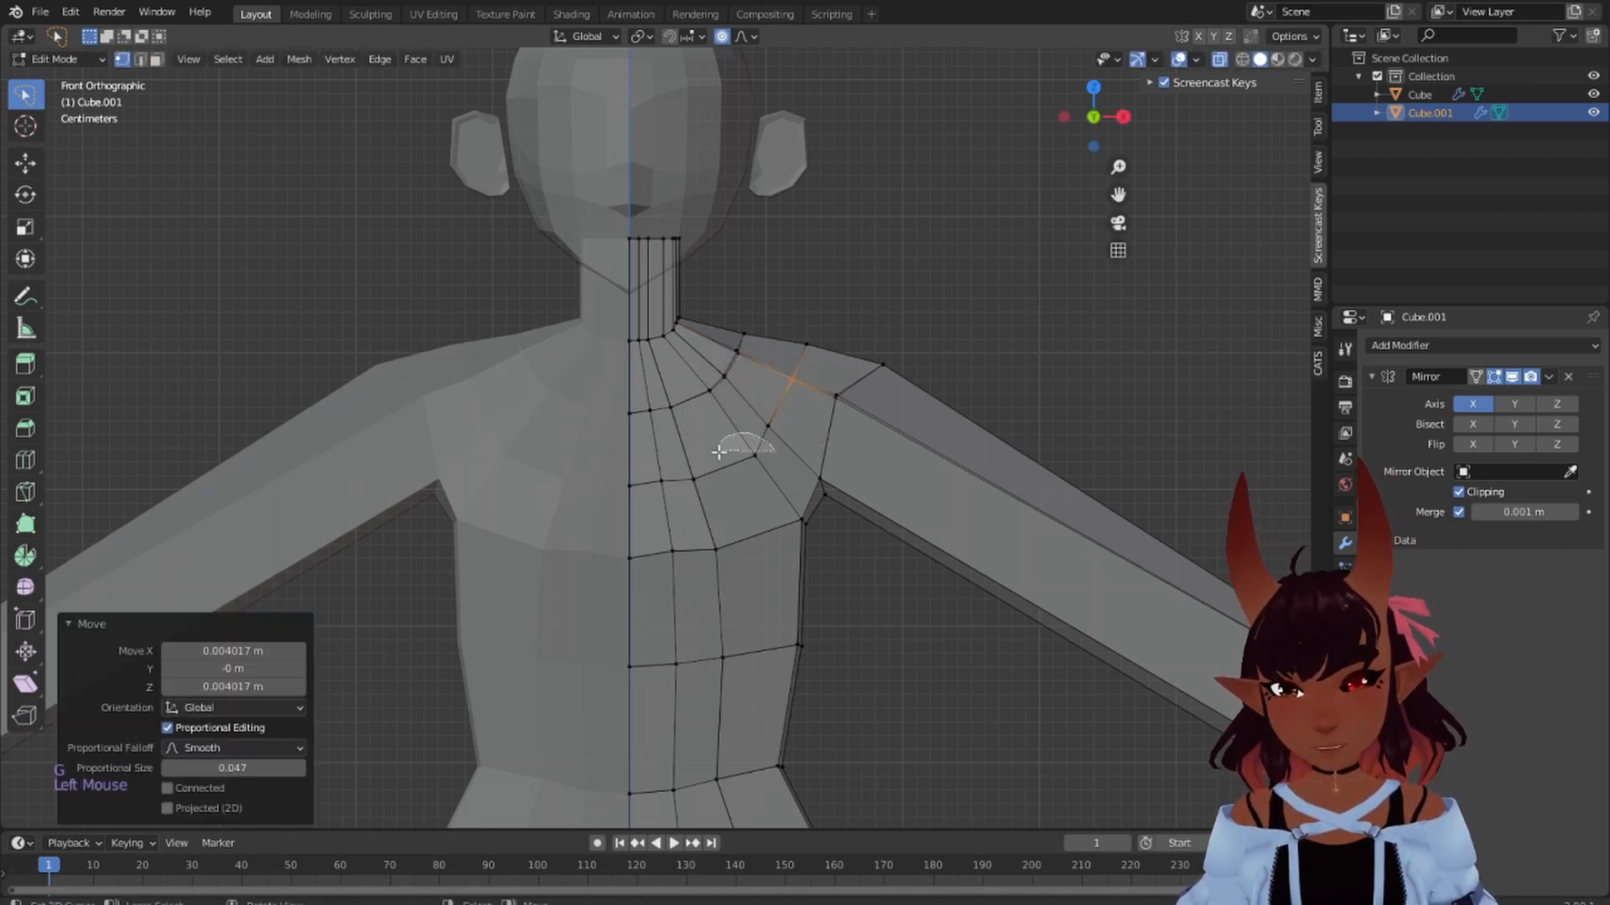
{"action": "left_click", "coordinate": [749, 456]}
{"action": "key", "text": "g"}
{"action": "left_click", "coordinate": [726, 473]}
{"action": "scroll", "coordinate": [798, 416], "scroll_direction": "up", "scroll_amount": 1}
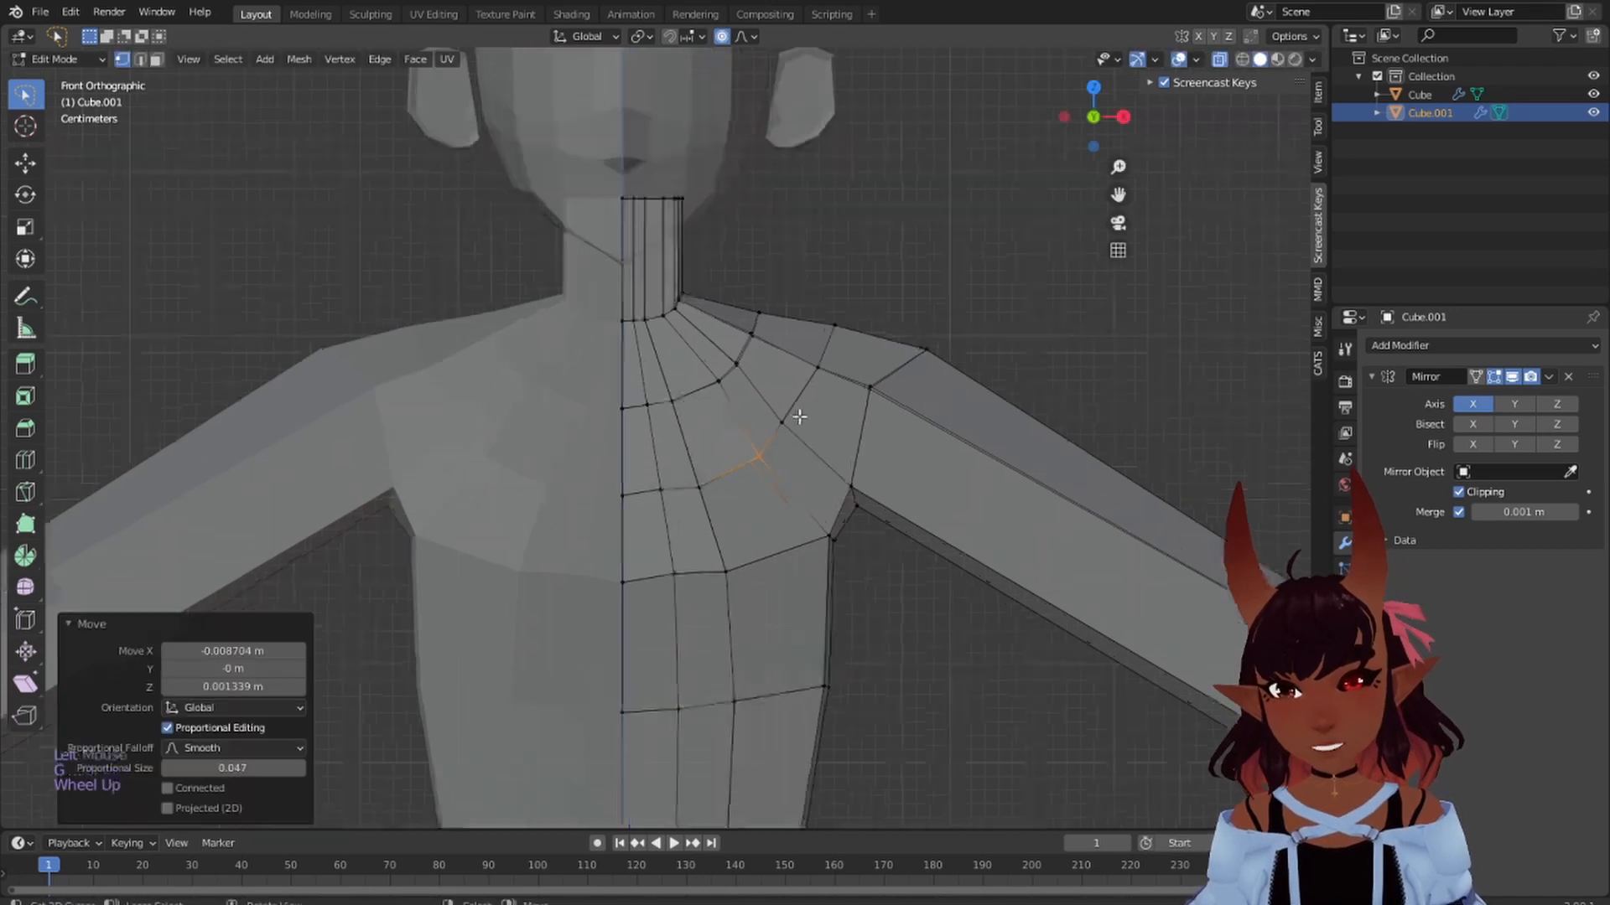
- Move the front and top vertices at the arm's base outward and down, the top one about 0.011 m in X and -0.009 m in Z
{"action": "scroll", "coordinate": [799, 416], "scroll_direction": "down", "scroll_amount": 6}
{"action": "scroll", "coordinate": [823, 420], "scroll_direction": "up", "scroll_amount": 4}
{"action": "left_click", "coordinate": [839, 429]}
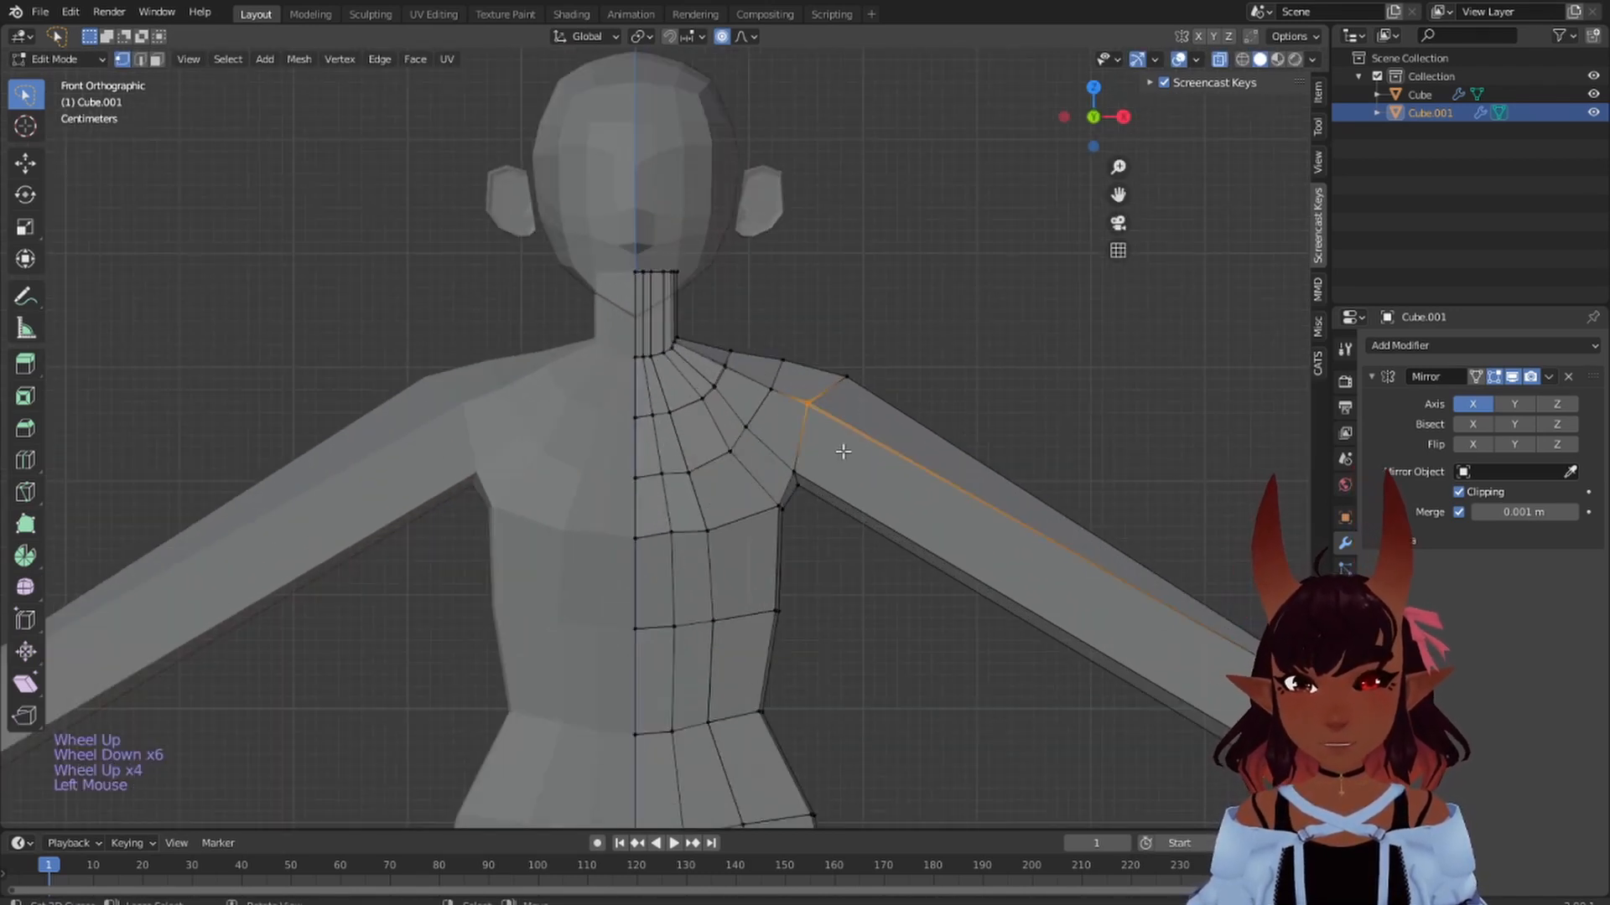
{"action": "key", "text": "g"}
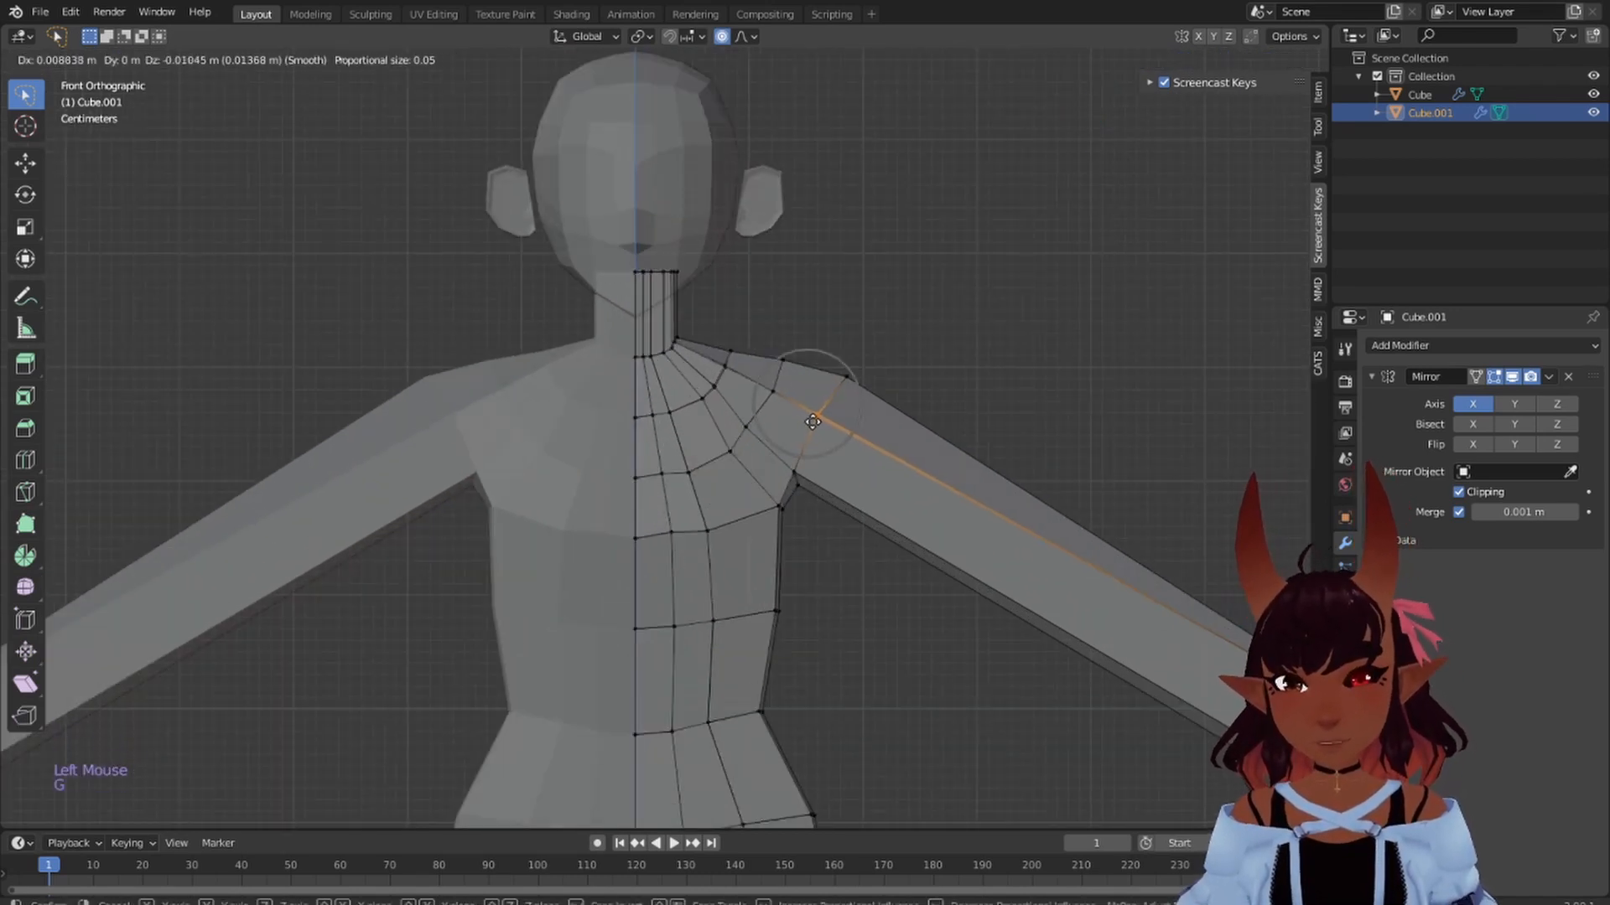
{"action": "left_click", "coordinate": [812, 421]}
{"action": "left_click", "coordinate": [847, 369]}
{"action": "key", "text": "g"}
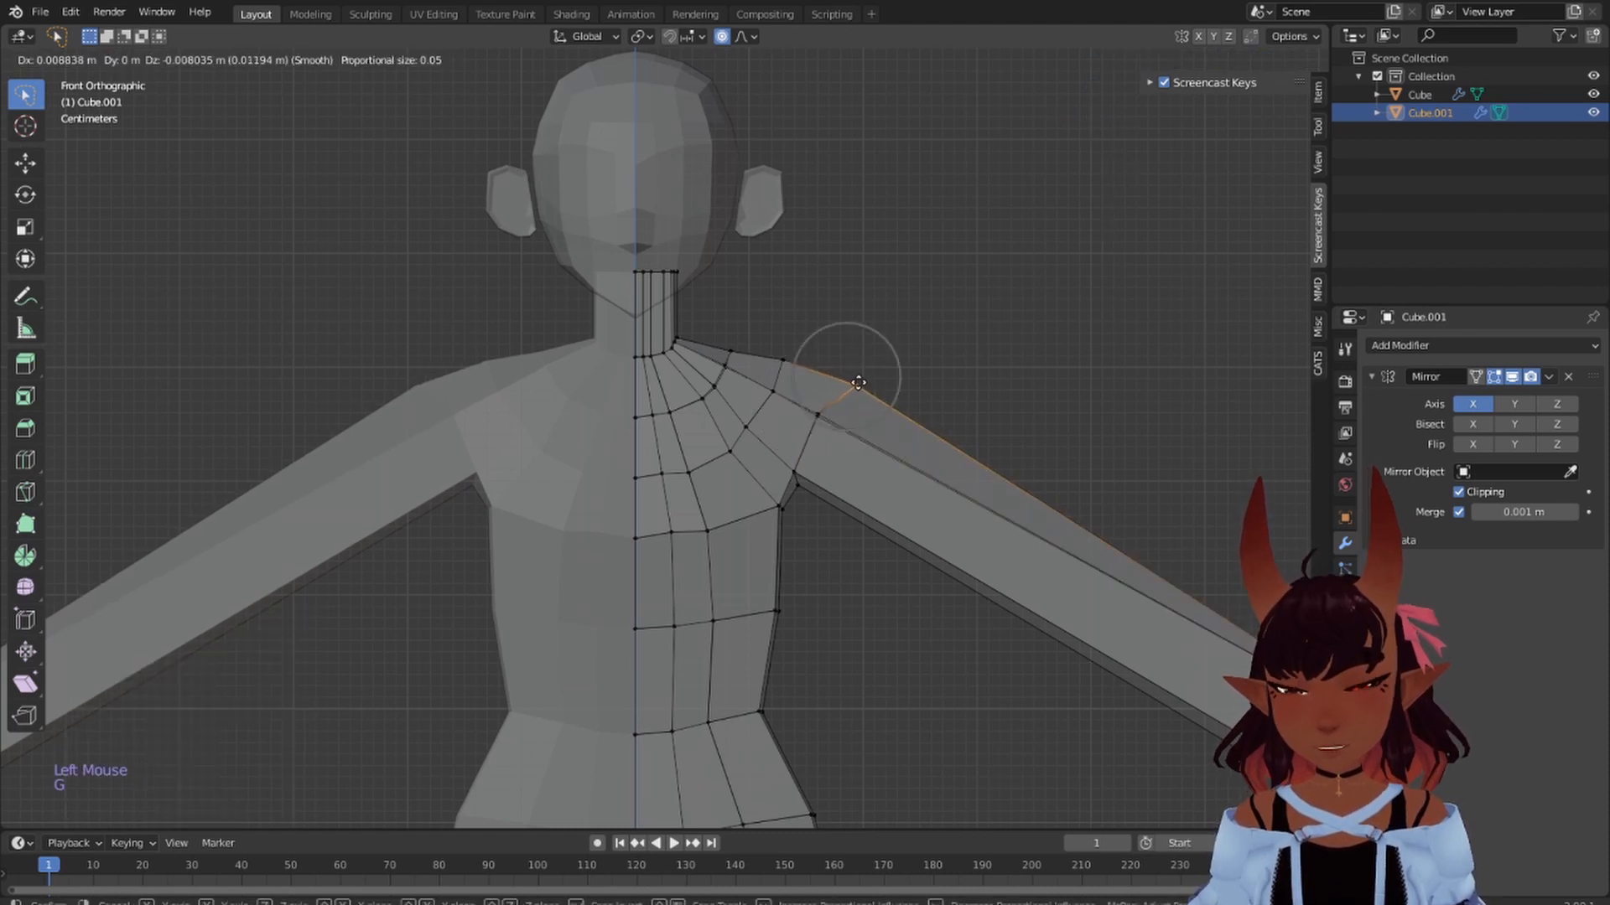
{"action": "left_click", "coordinate": [859, 385]}
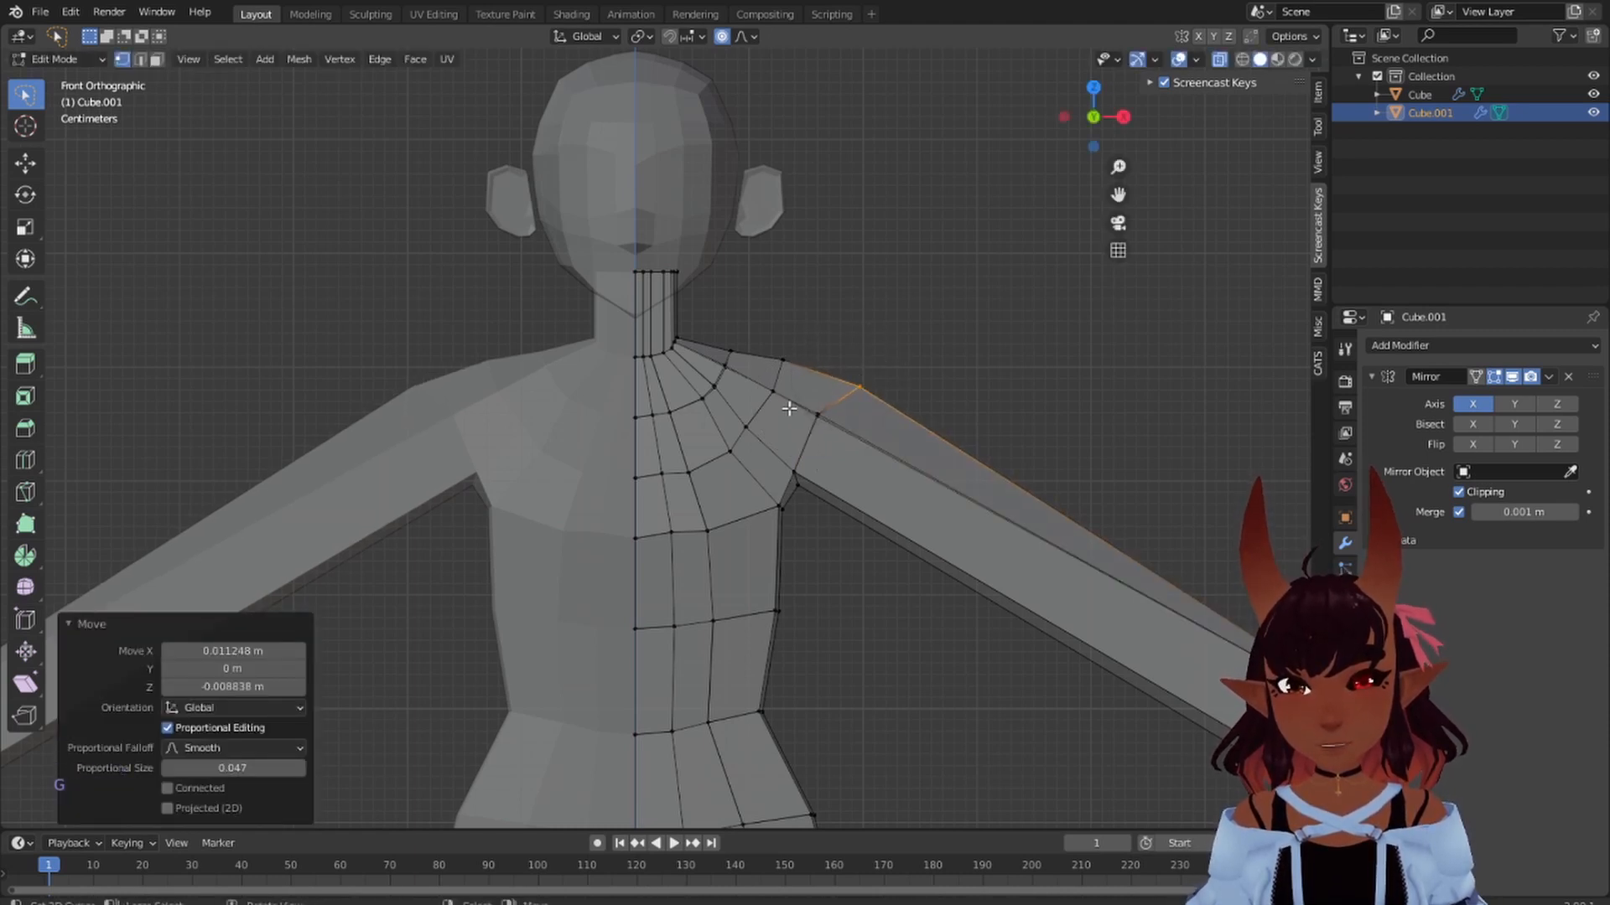
- Move the upper-chest vertex between collarbone and armpit about 0.005 m outward along X with proportional size 0.047, and clear the selection
{"action": "left_click", "coordinate": [749, 426]}
{"action": "key", "text": "g"}
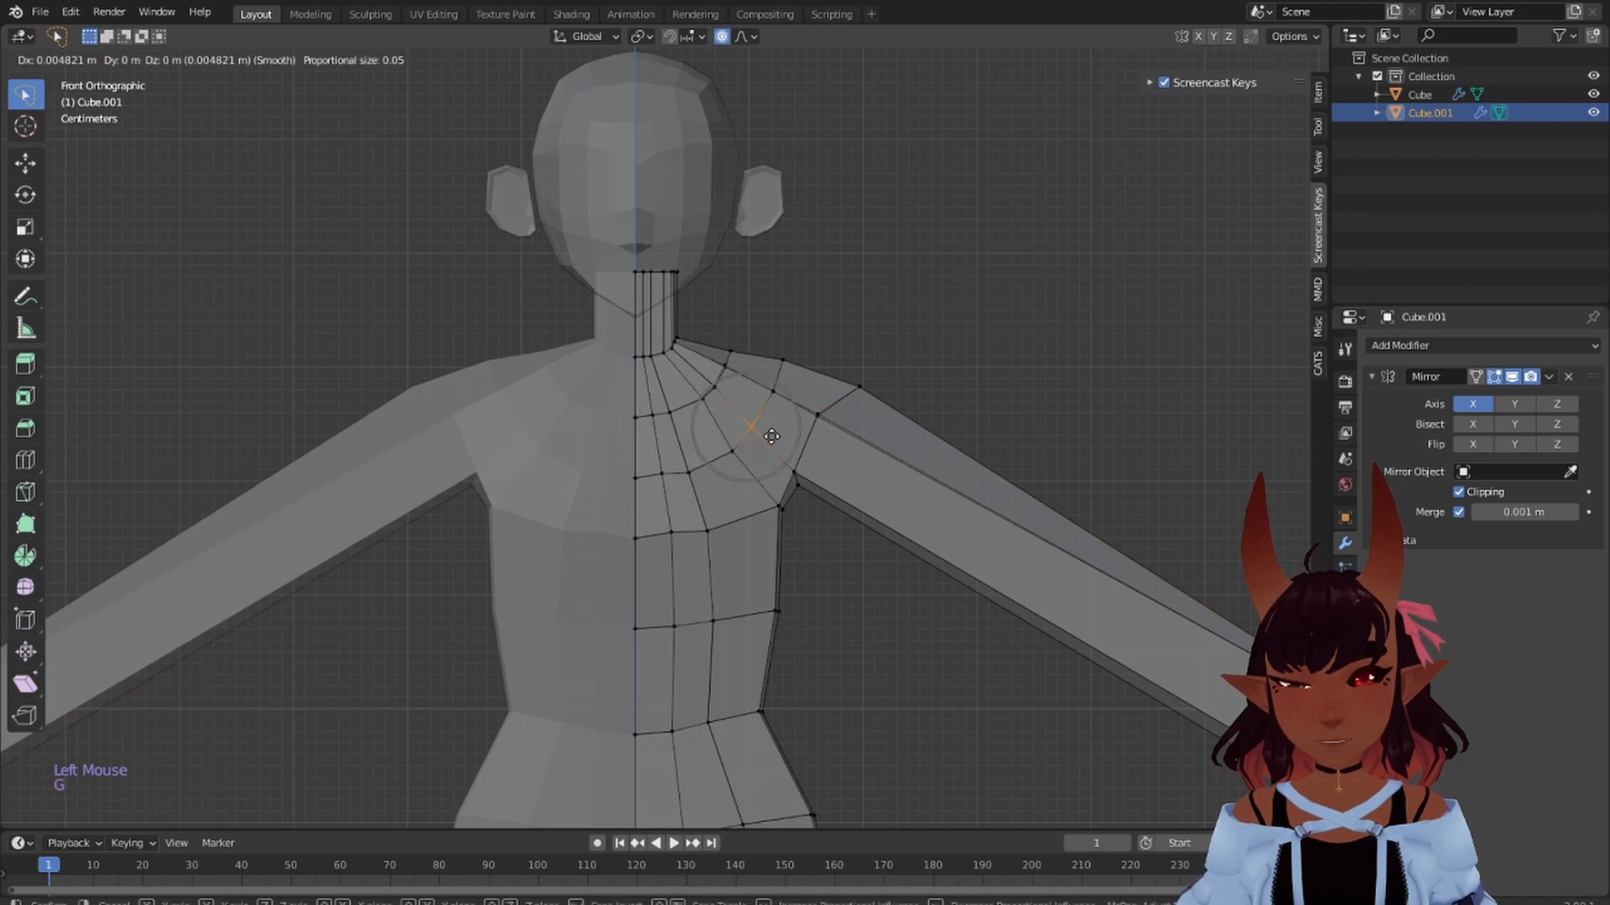
{"action": "left_click", "coordinate": [771, 436]}
{"action": "scroll", "coordinate": [813, 522], "scroll_direction": "down", "scroll_amount": 5}
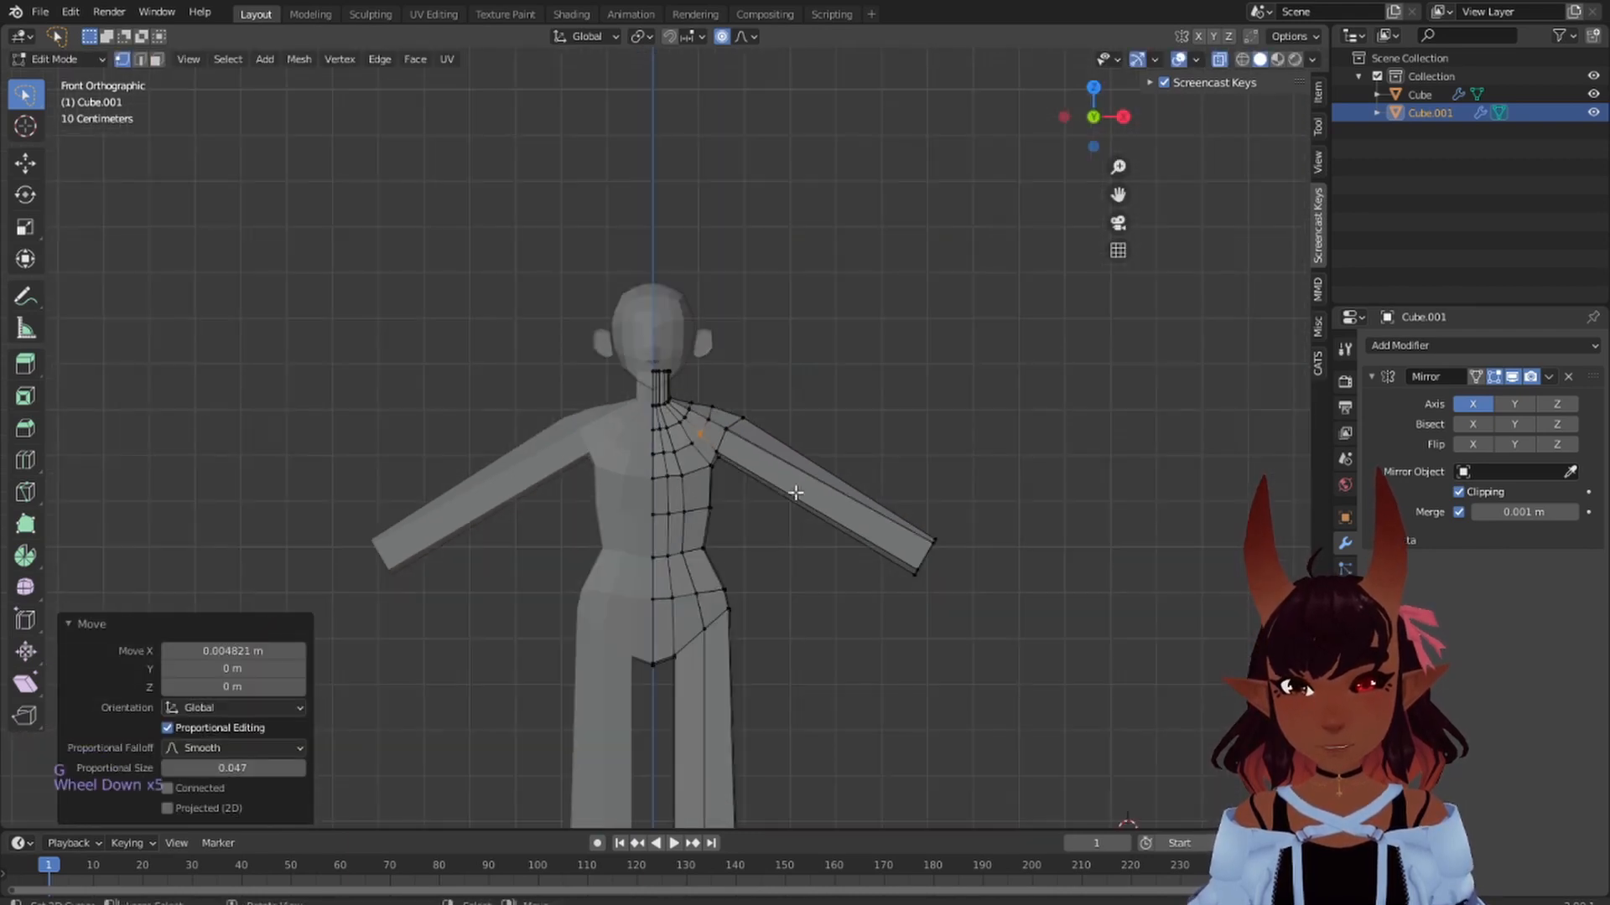
{"action": "scroll", "coordinate": [826, 490], "scroll_direction": "up", "scroll_amount": 2}
{"action": "scroll", "coordinate": [828, 493], "scroll_direction": "down", "scroll_amount": 2}
{"action": "key", "text": "a"}
{"action": "key", "text": "a"}
{"action": "key", "text": "a"}
- Add three evenly spaced edge loops across the arm without sliding them
{"action": "scroll", "coordinate": [787, 528], "scroll_direction": "down", "scroll_amount": 4}
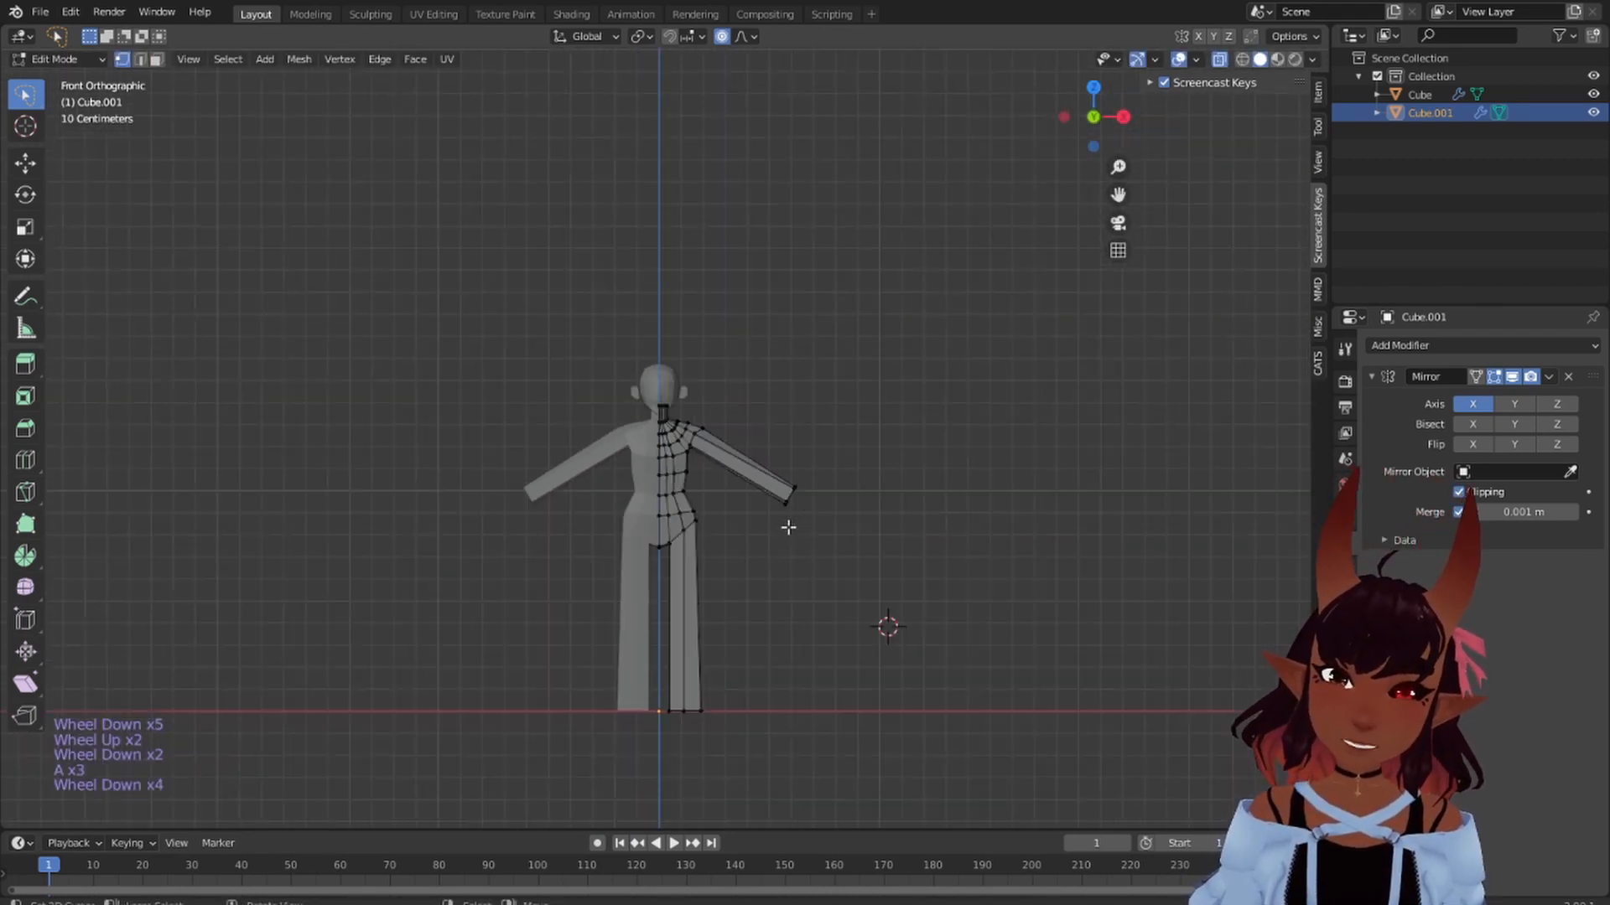
{"action": "scroll", "coordinate": [787, 532], "scroll_direction": "up", "scroll_amount": 2}
{"action": "middle_click_drag", "start_coordinate": [774, 570], "coordinate": [783, 478], "text": "shift"}
{"action": "scroll", "coordinate": [796, 462], "scroll_direction": "up", "scroll_amount": 3}
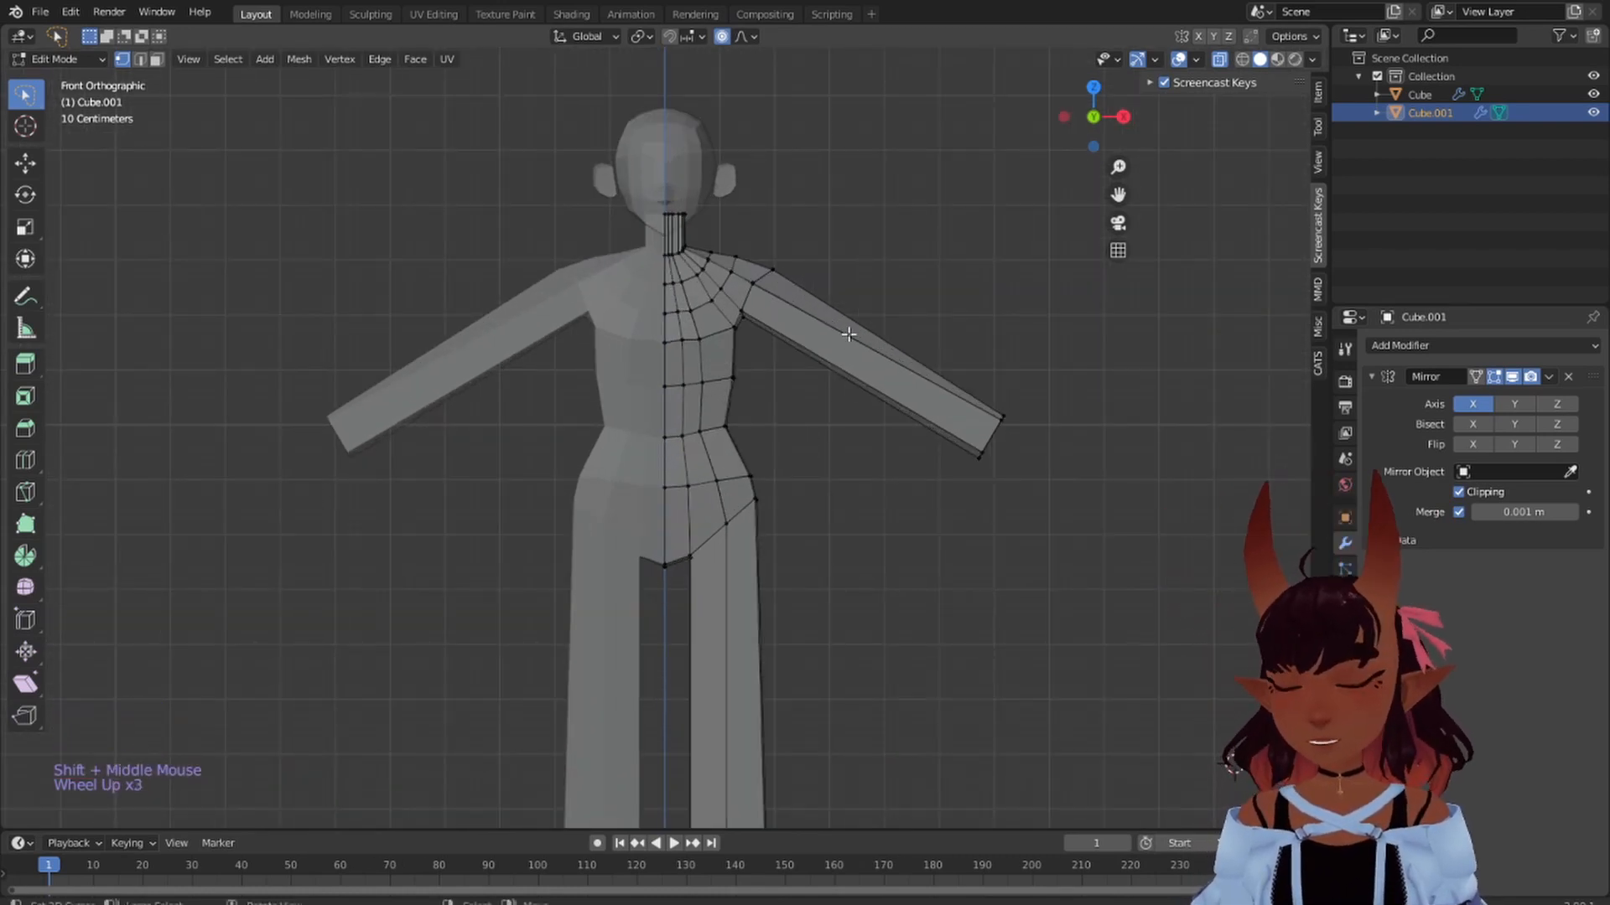
{"action": "key", "text": "ctrl+r"}
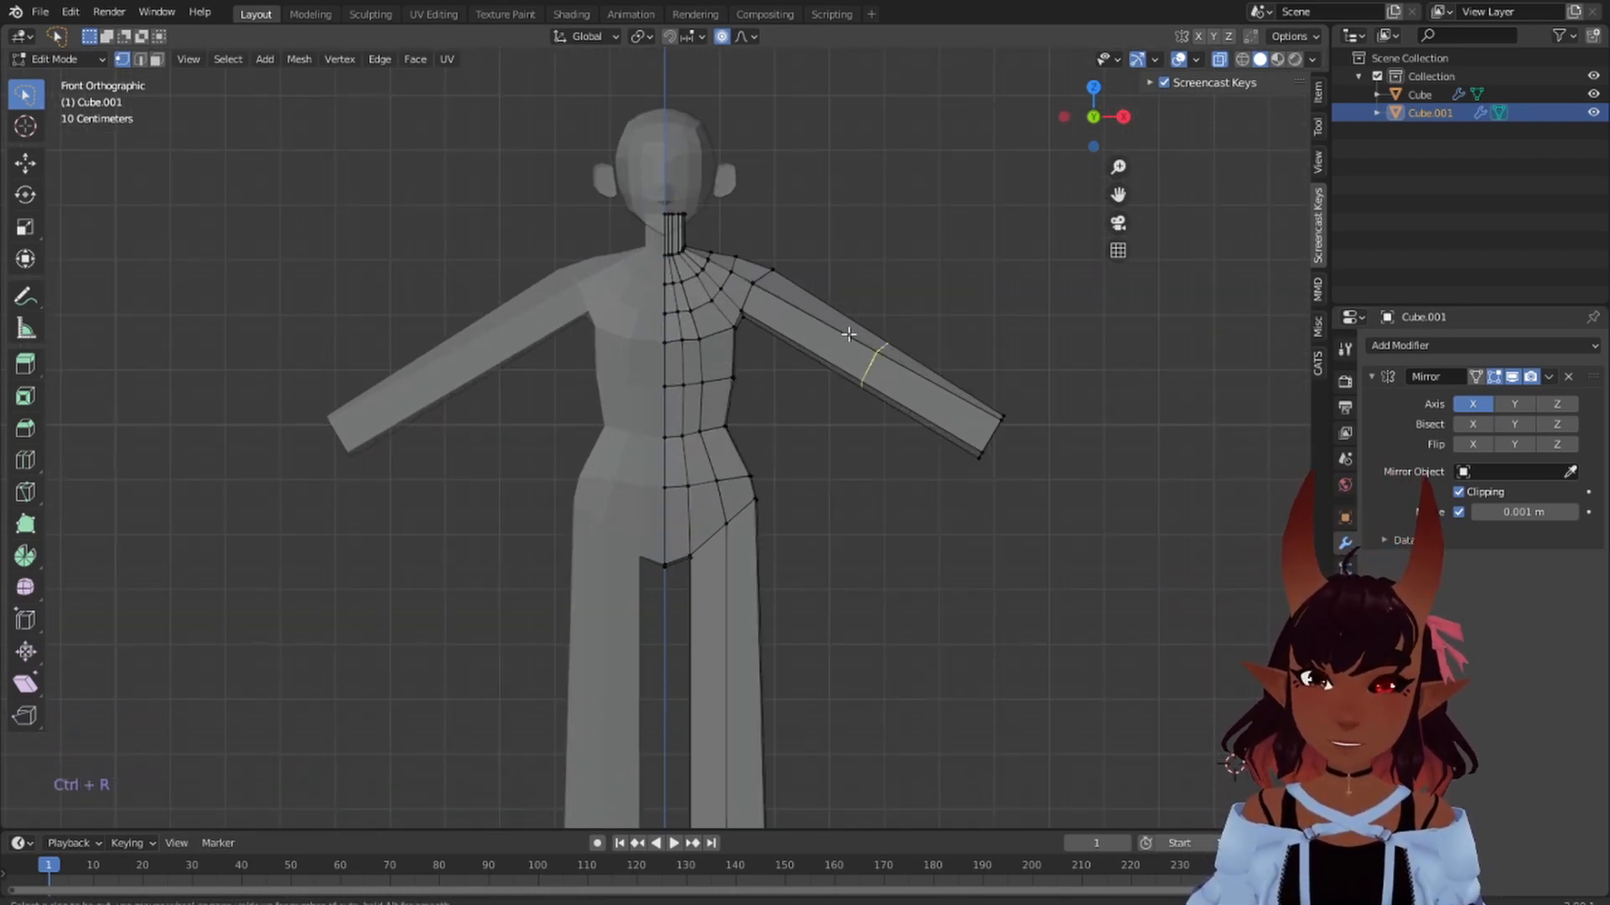
{"action": "scroll", "coordinate": [849, 334], "scroll_direction": "up", "scroll_amount": 2}
{"action": "left_click", "coordinate": [849, 334]}
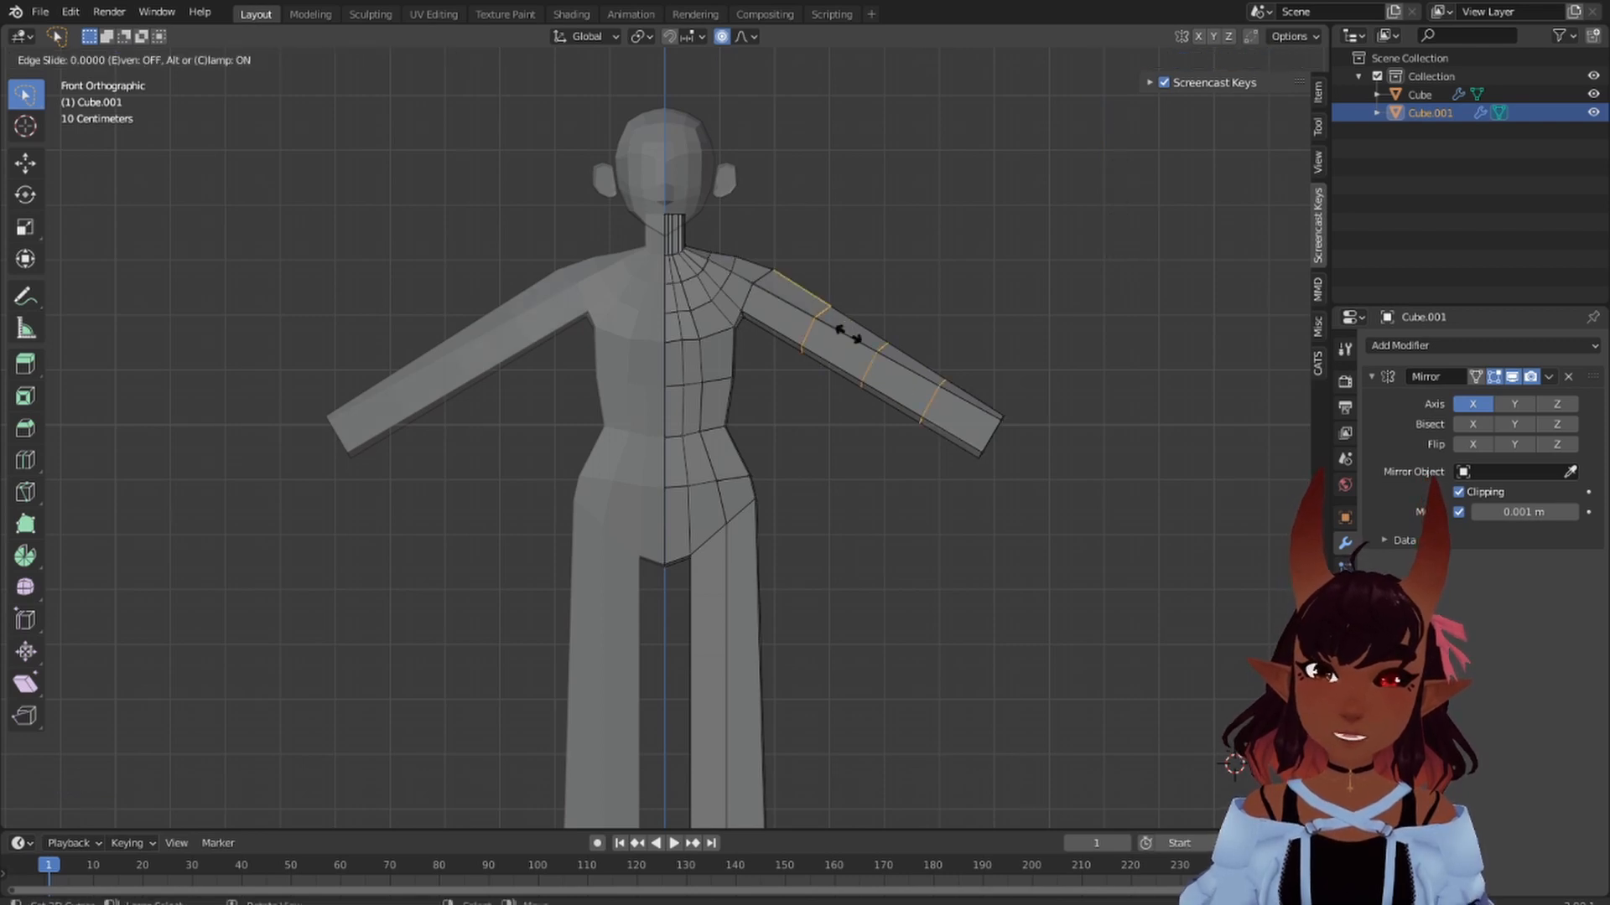
{"action": "right_click", "coordinate": [848, 335]}
- Add three evenly spaced edge loops across the leg without sliding them, and clear the selection
{"action": "scroll", "coordinate": [659, 453], "scroll_direction": "down", "scroll_amount": 1}
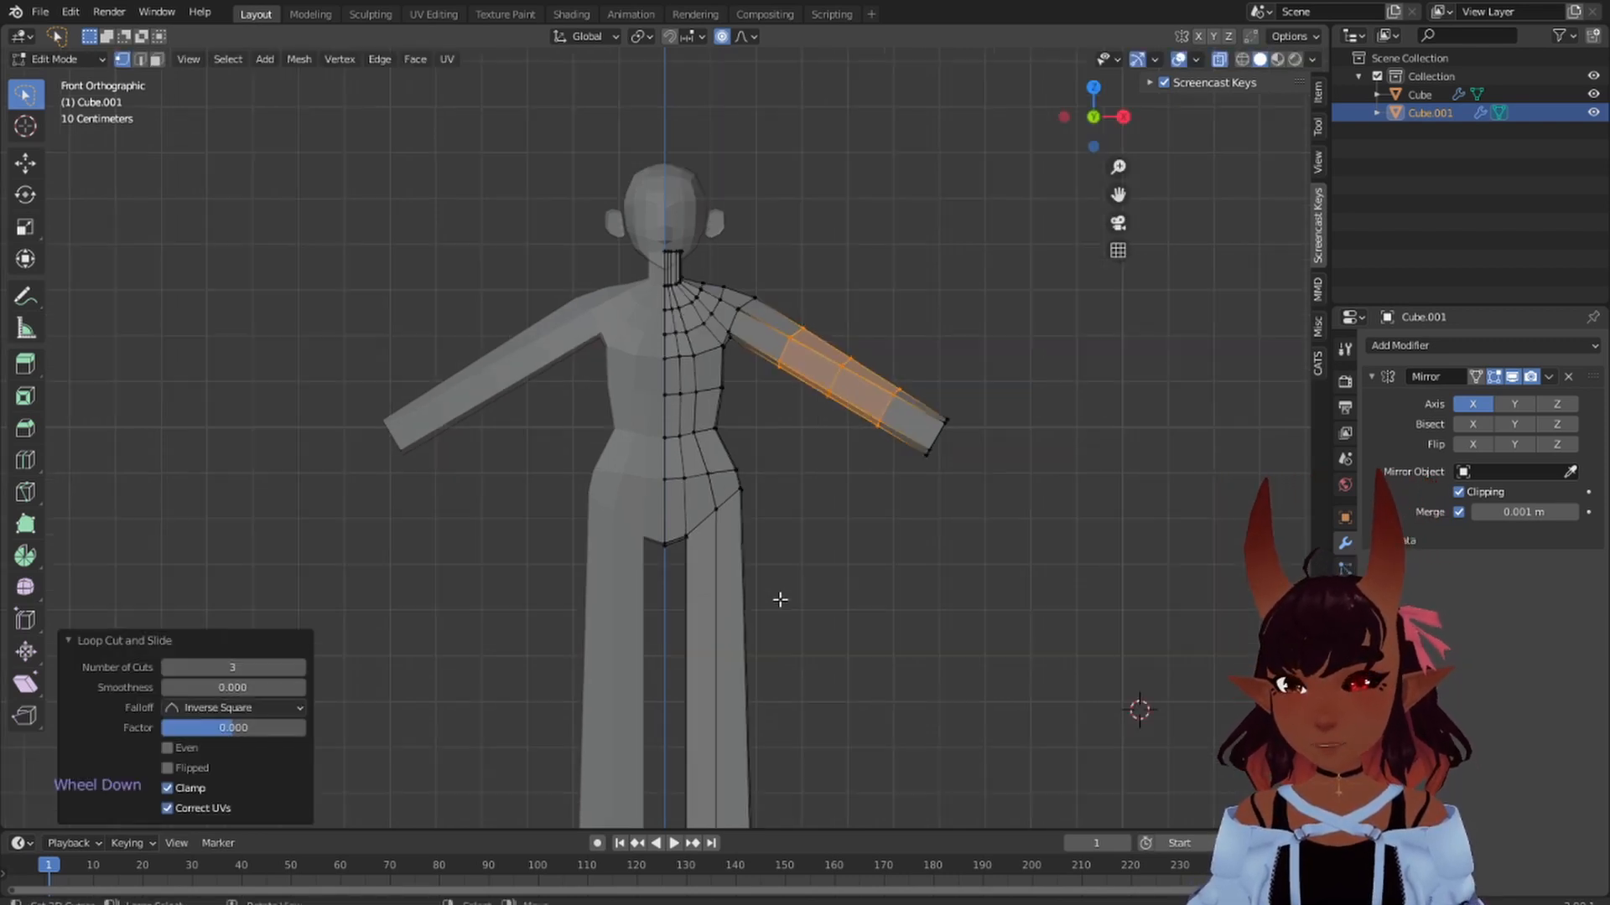
{"action": "middle_click_drag", "start_coordinate": [780, 600], "coordinate": [725, 504], "text": "shift"}
{"action": "key", "text": "ctrl+r"}
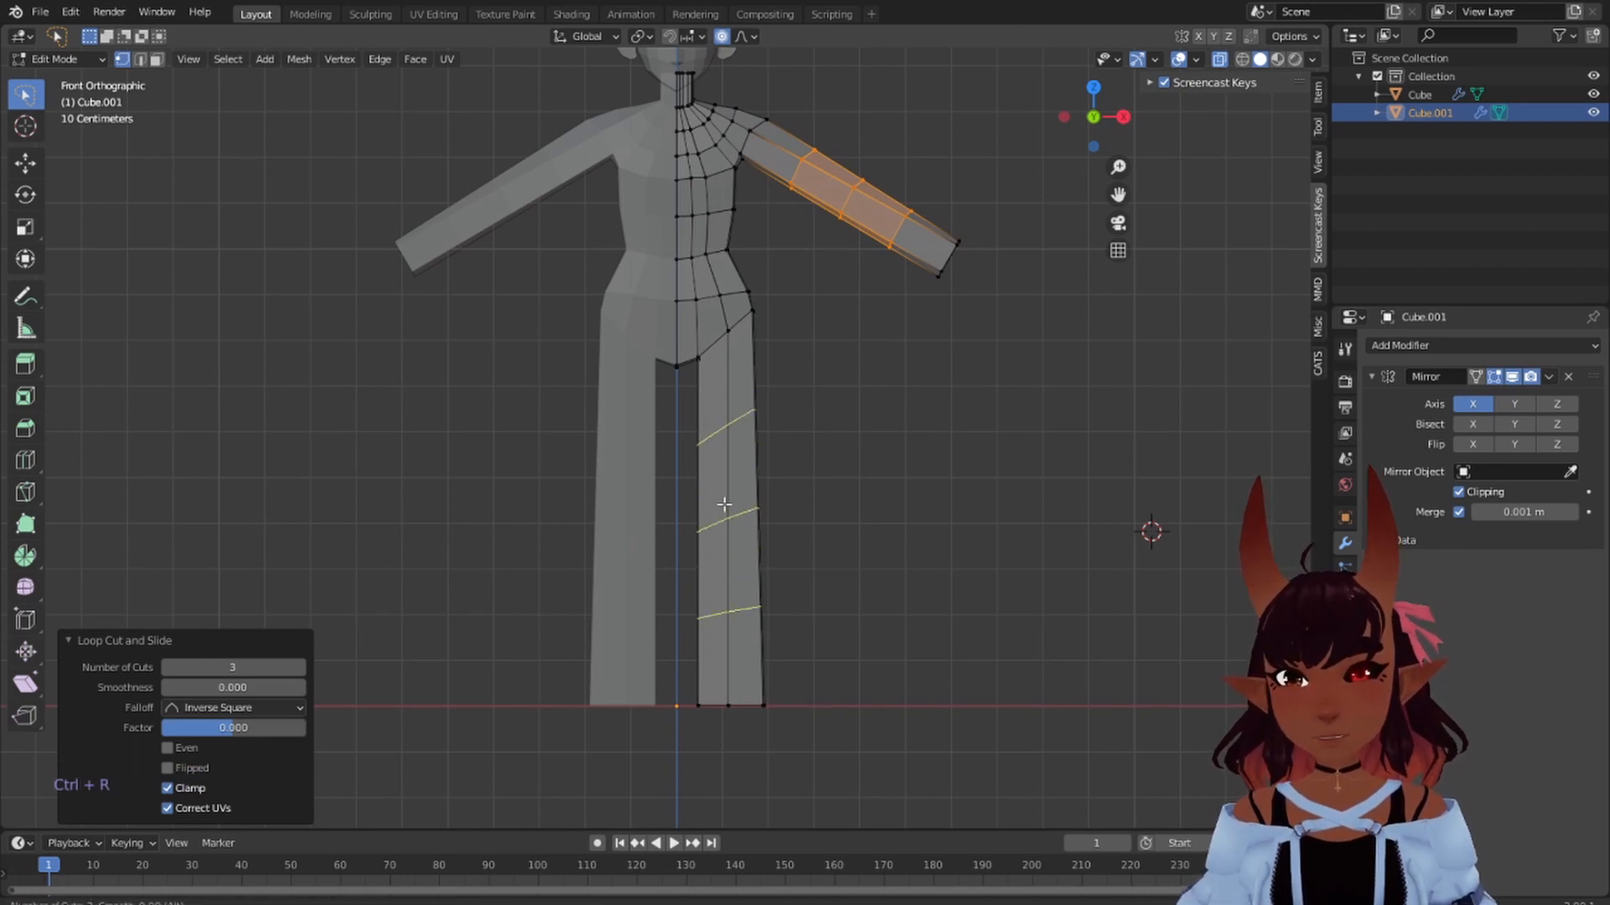
{"action": "left_click", "coordinate": [724, 504]}
{"action": "right_click", "coordinate": [725, 504]}
{"action": "key", "text": "a"}
{"action": "key", "text": "a"}
{"action": "key", "text": "a"}
- Scale the upper-arm loop to 0.698 and the middle arm loop to about 0.74, with proportional size 0.047
{"action": "scroll", "coordinate": [833, 391], "scroll_direction": "up", "scroll_amount": 2}
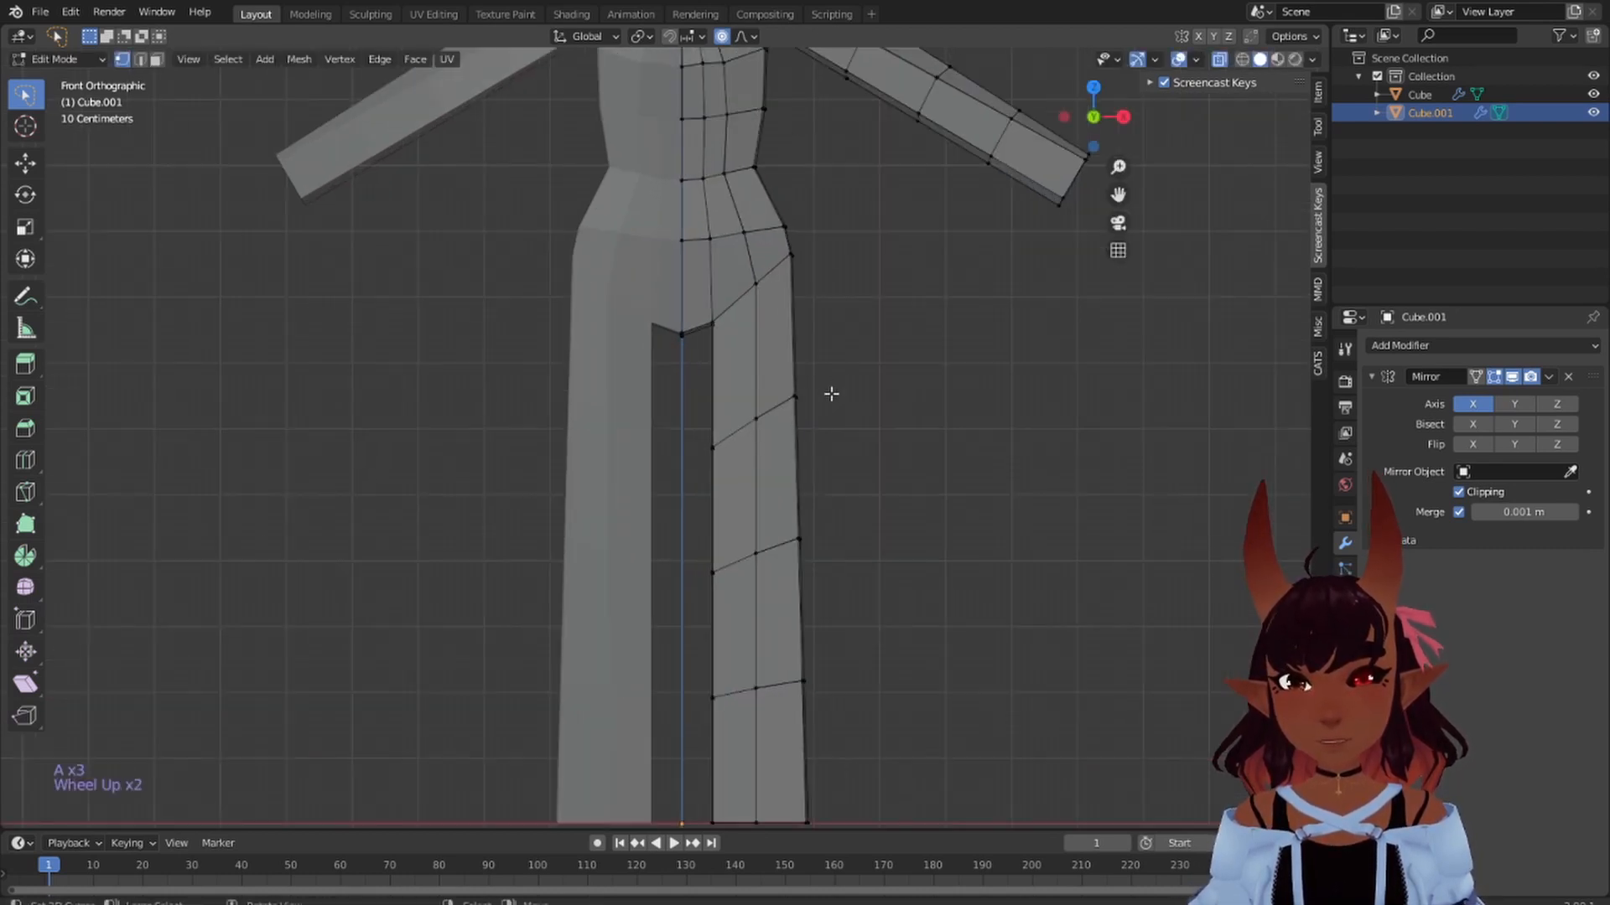
{"action": "middle_click_drag", "start_coordinate": [833, 391], "coordinate": [765, 513], "text": "shift"}
{"action": "scroll", "coordinate": [801, 530], "scroll_direction": "up", "scroll_amount": 2}
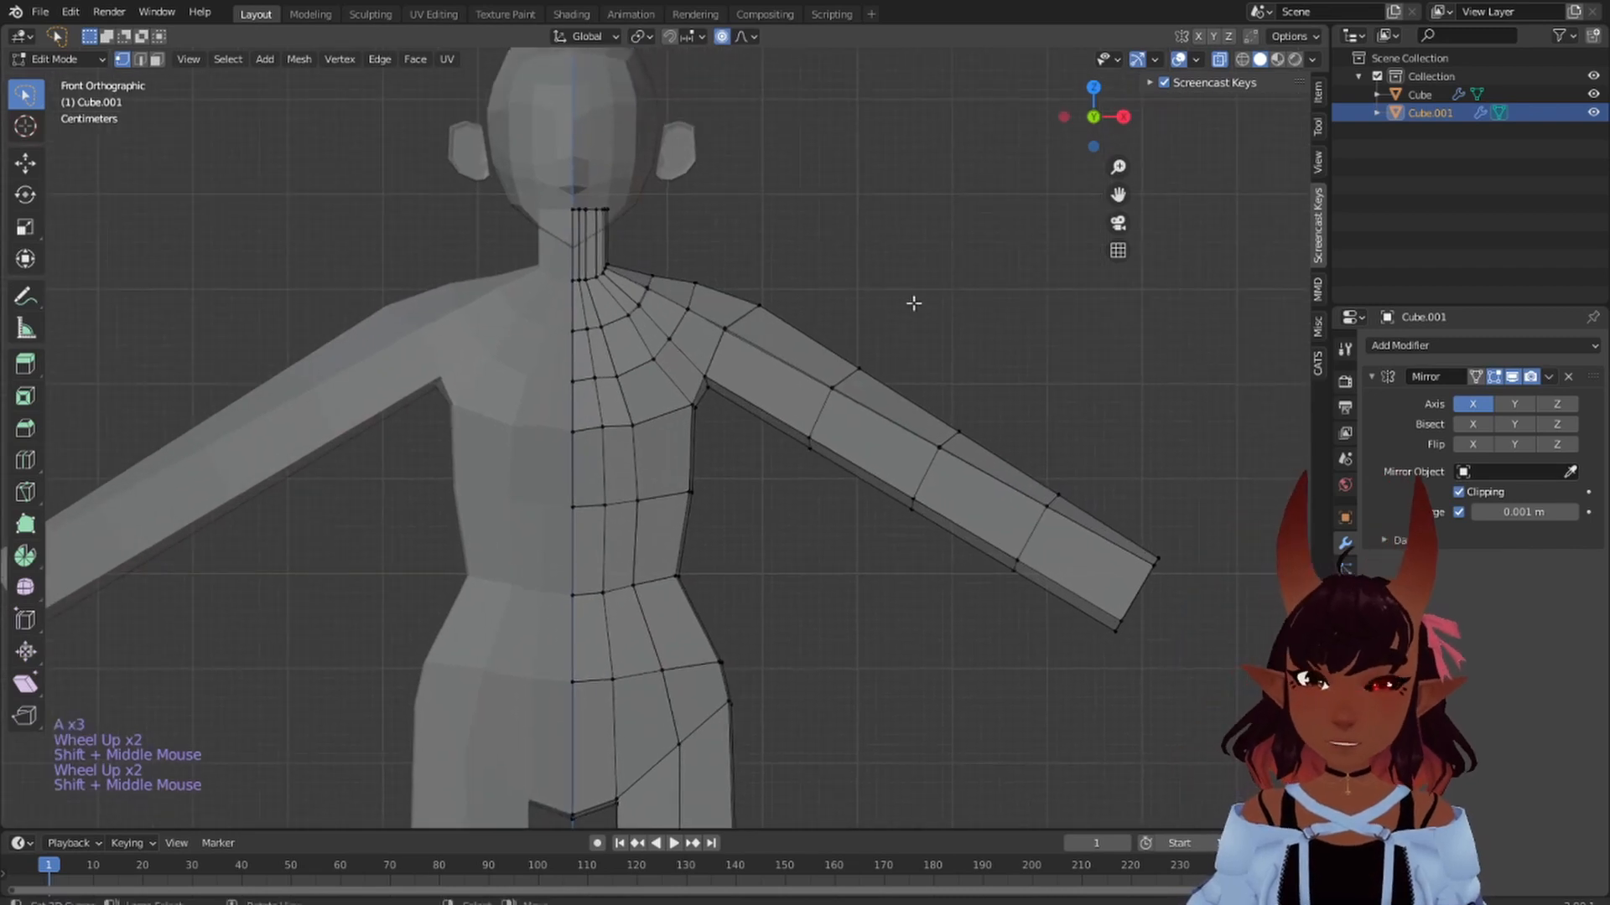
{"action": "mouse_move", "coordinate": [922, 300]}
{"action": "left_mouse_down"}
{"action": "mouse_move", "coordinate": [739, 470]}
{"action": "mouse_move", "coordinate": [916, 460]}
{"action": "left_mouse_up"}
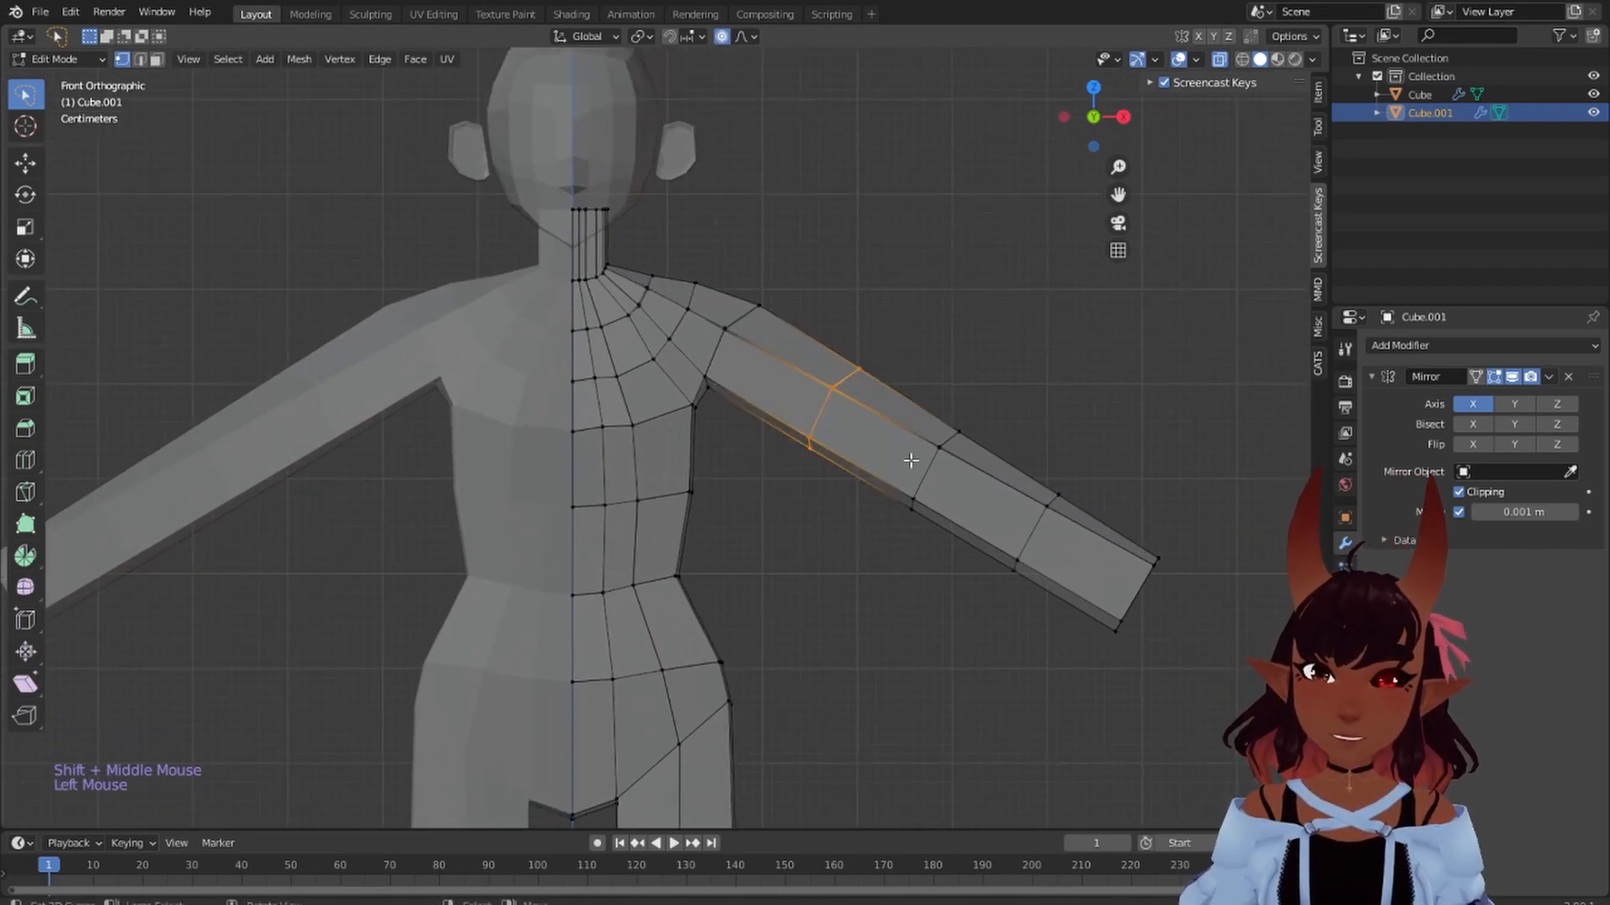
{"action": "key", "text": "s"}
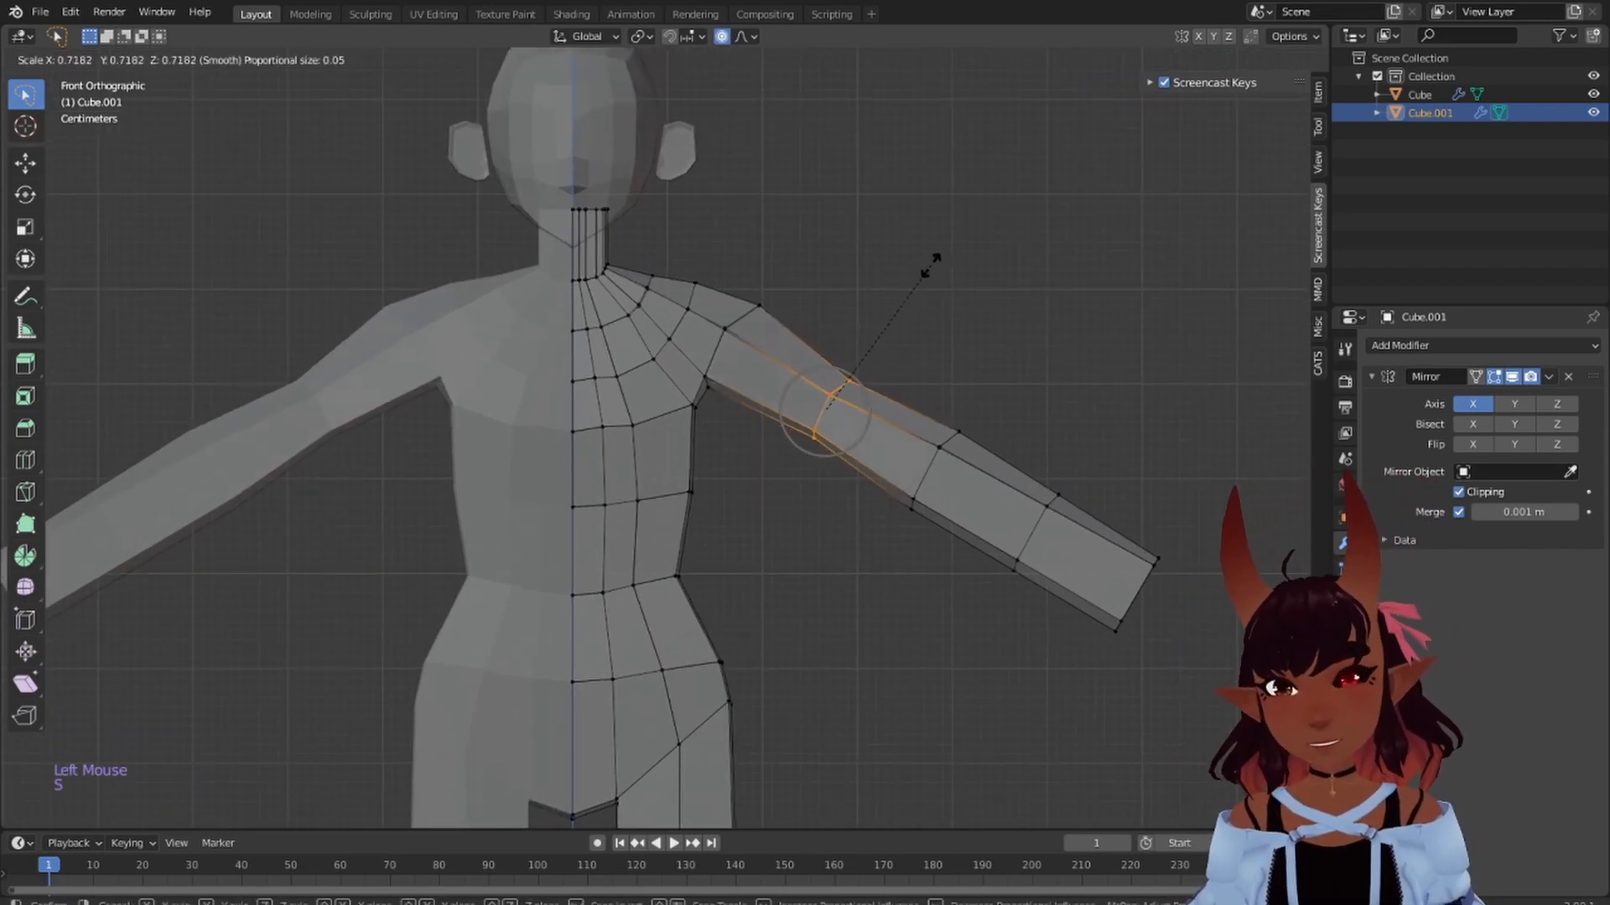
{"action": "left_click", "coordinate": [928, 269]}
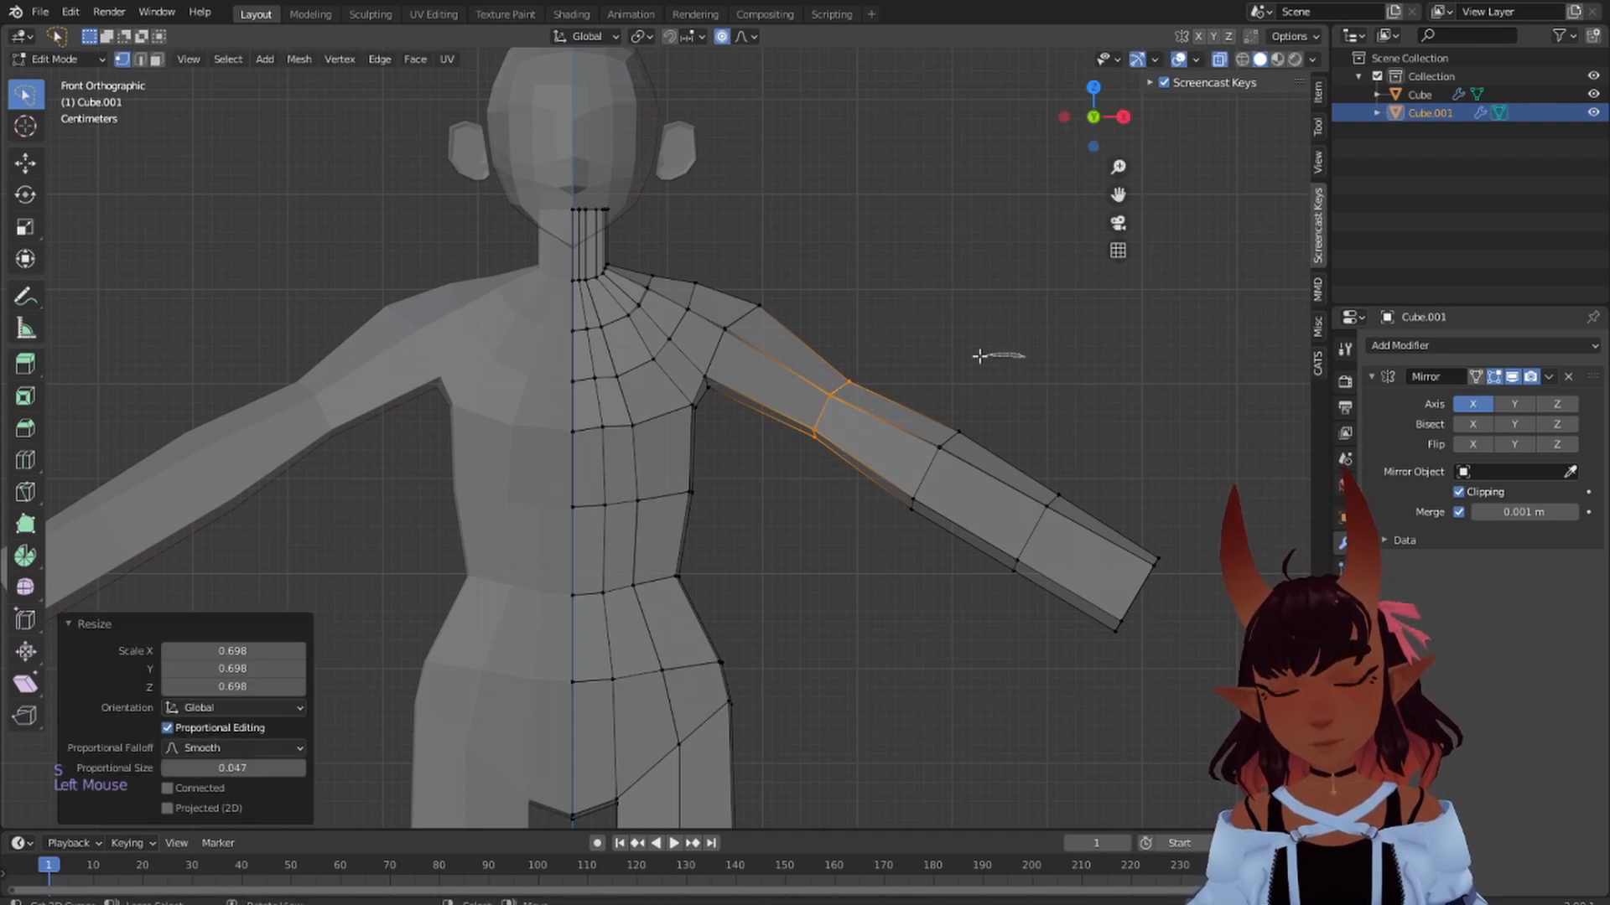
{"action": "mouse_move", "coordinate": [992, 352]}
{"action": "left_mouse_down"}
{"action": "mouse_move", "coordinate": [863, 500]}
{"action": "mouse_move", "coordinate": [989, 492]}
{"action": "left_mouse_up"}
{"action": "key", "text": "s"}
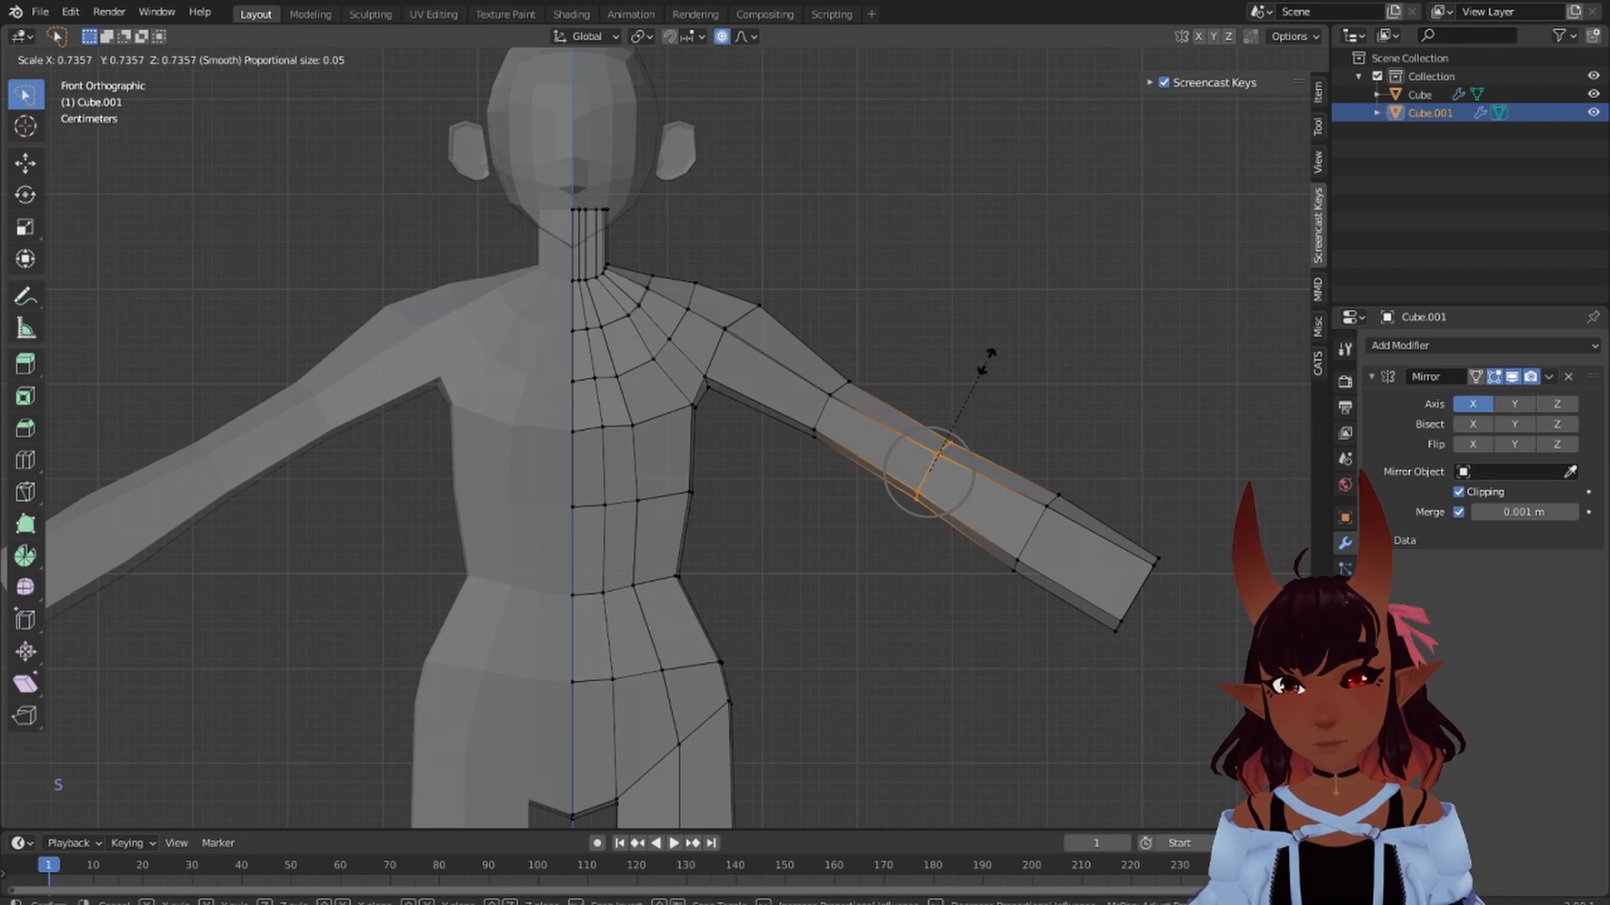
{"action": "left_click", "coordinate": [992, 352]}
- Select the forearm loop and slide it along the arm to sit close beside the middle loop at the elbow
{"action": "mouse_move", "coordinate": [1127, 429]}
{"action": "left_mouse_down"}
{"action": "mouse_move", "coordinate": [930, 583]}
{"action": "mouse_move", "coordinate": [1058, 601]}
{"action": "left_mouse_up"}
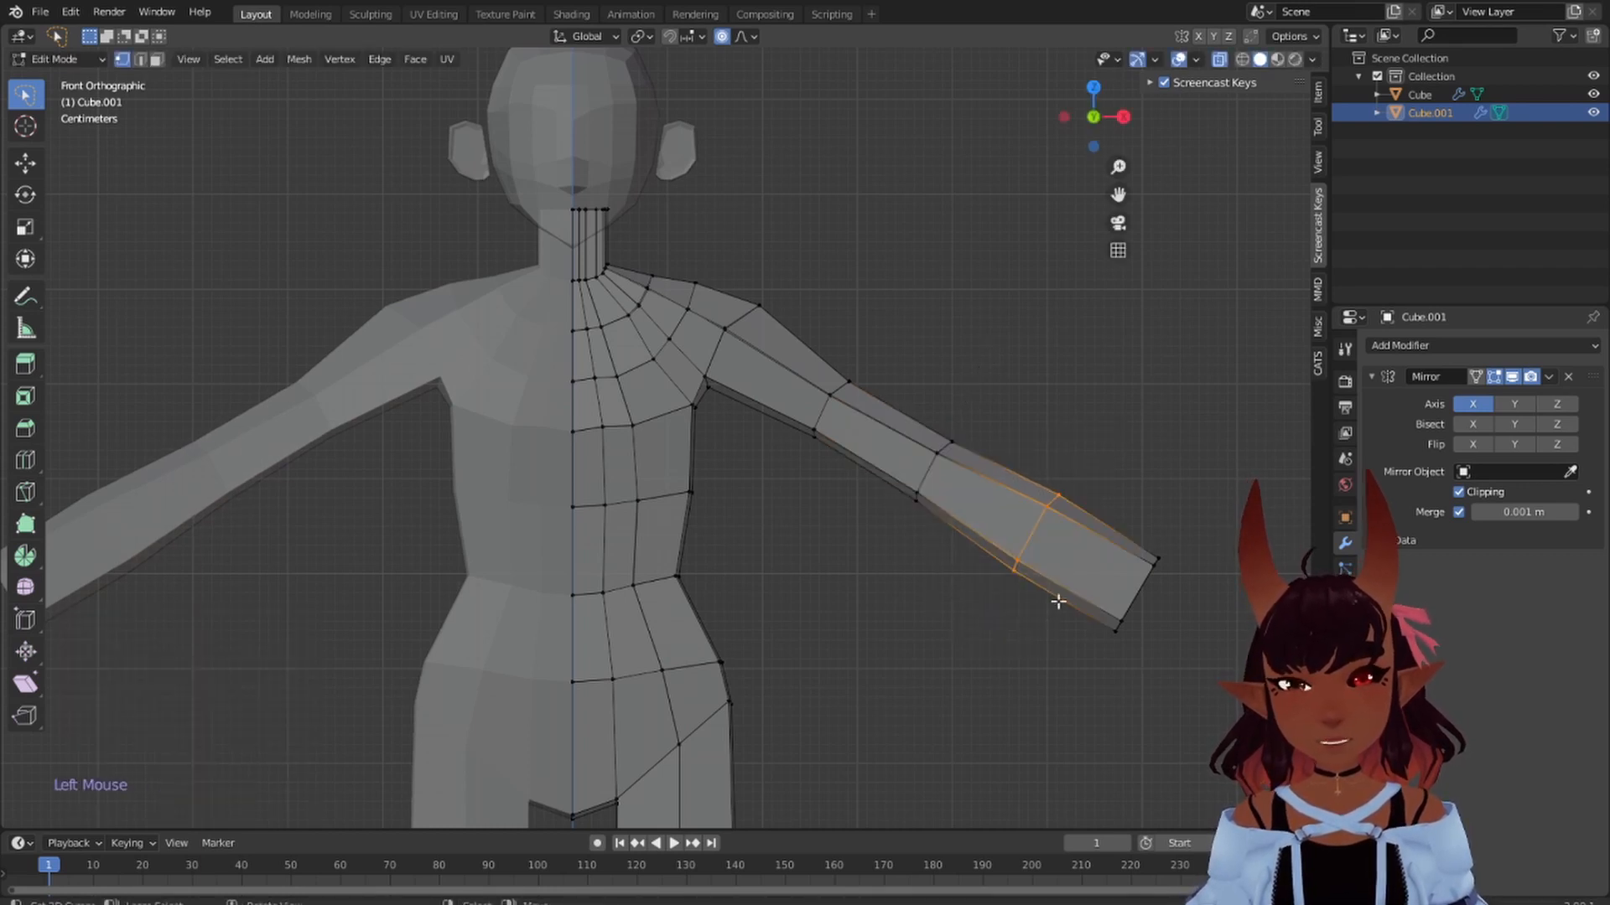
{"action": "key", "text": "g"}
{"action": "key", "text": "g"}
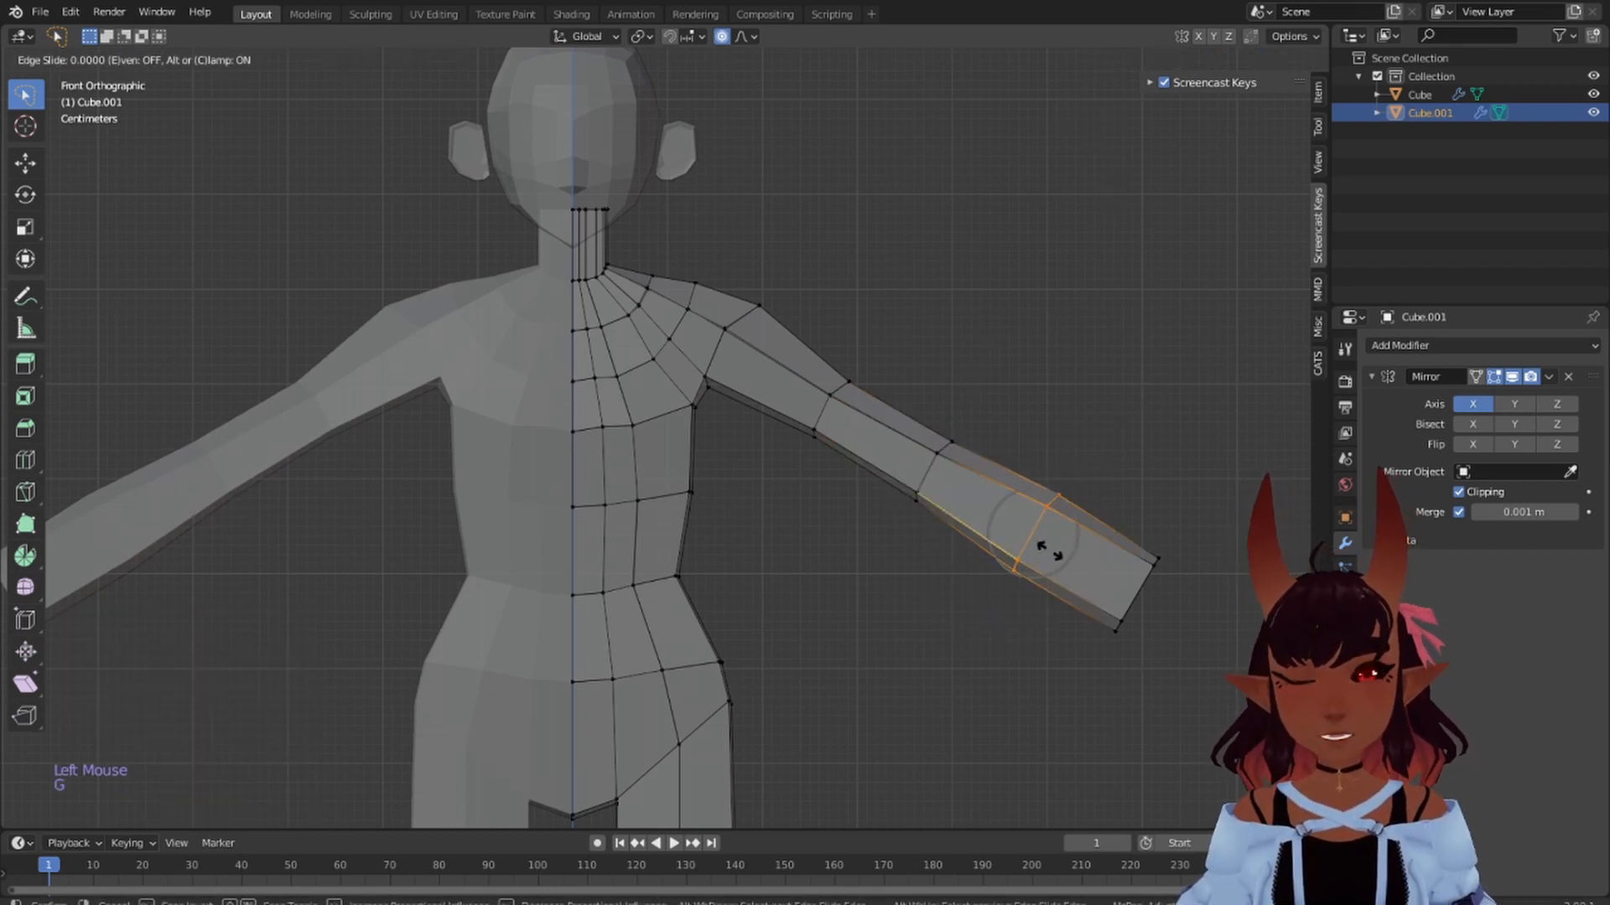
{"action": "left_click", "coordinate": [979, 516]}
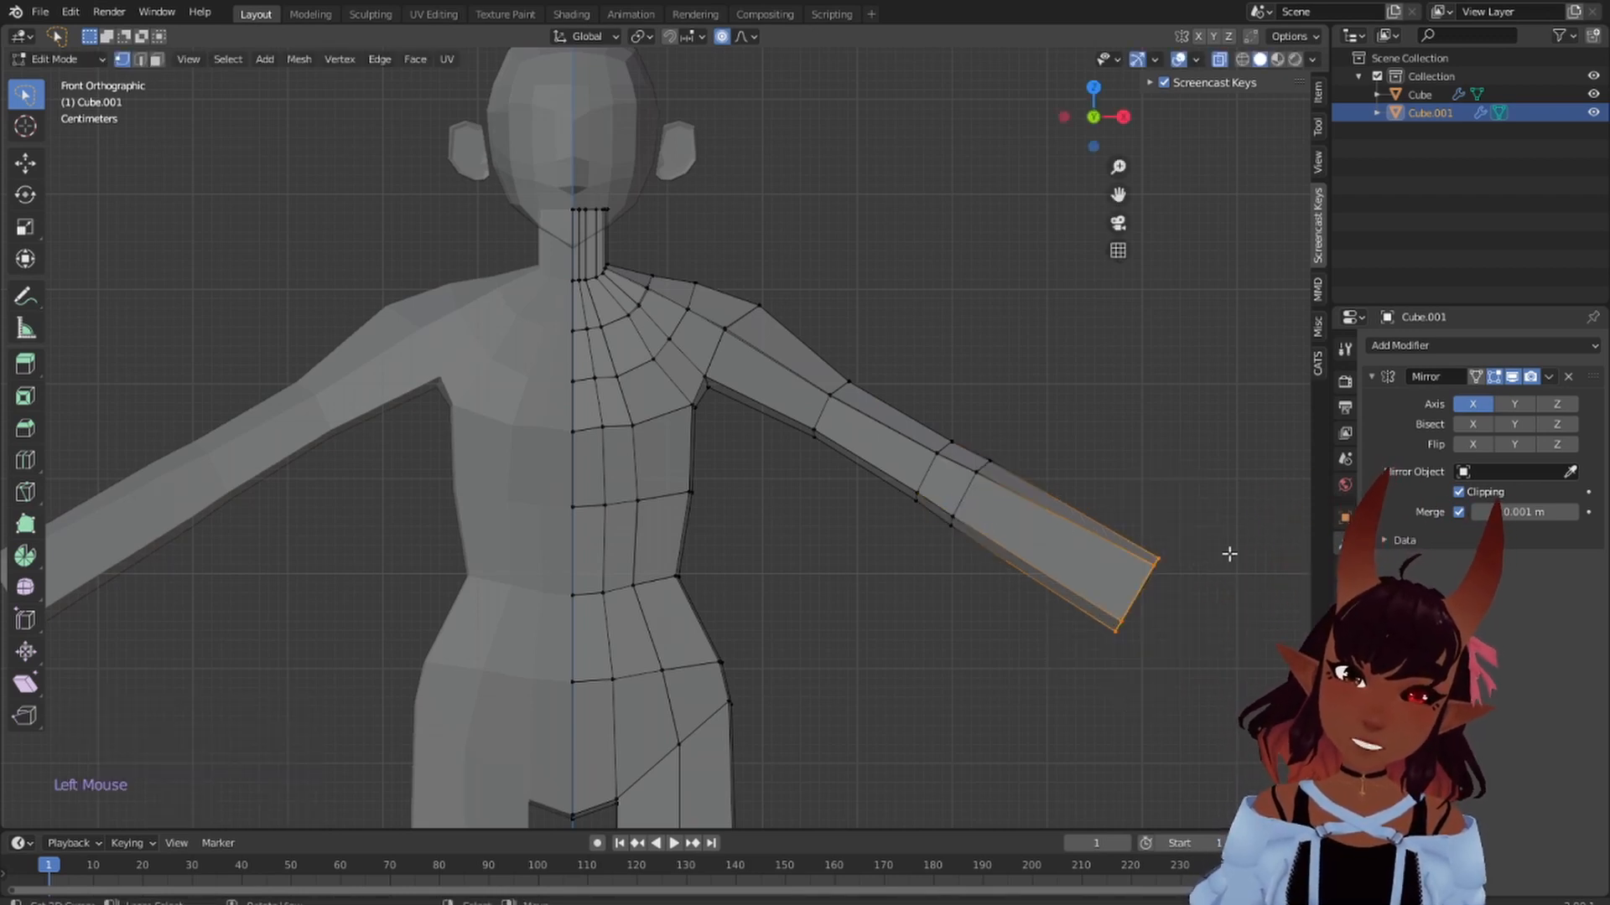
- Scale the open wrist end of the arm to 0.458 with proportional size 0.047, and clear the selection
{"action": "middle_click_drag", "start_coordinate": [1229, 554], "coordinate": [1053, 546], "text": "shift"}
{"action": "key", "text": "s"}
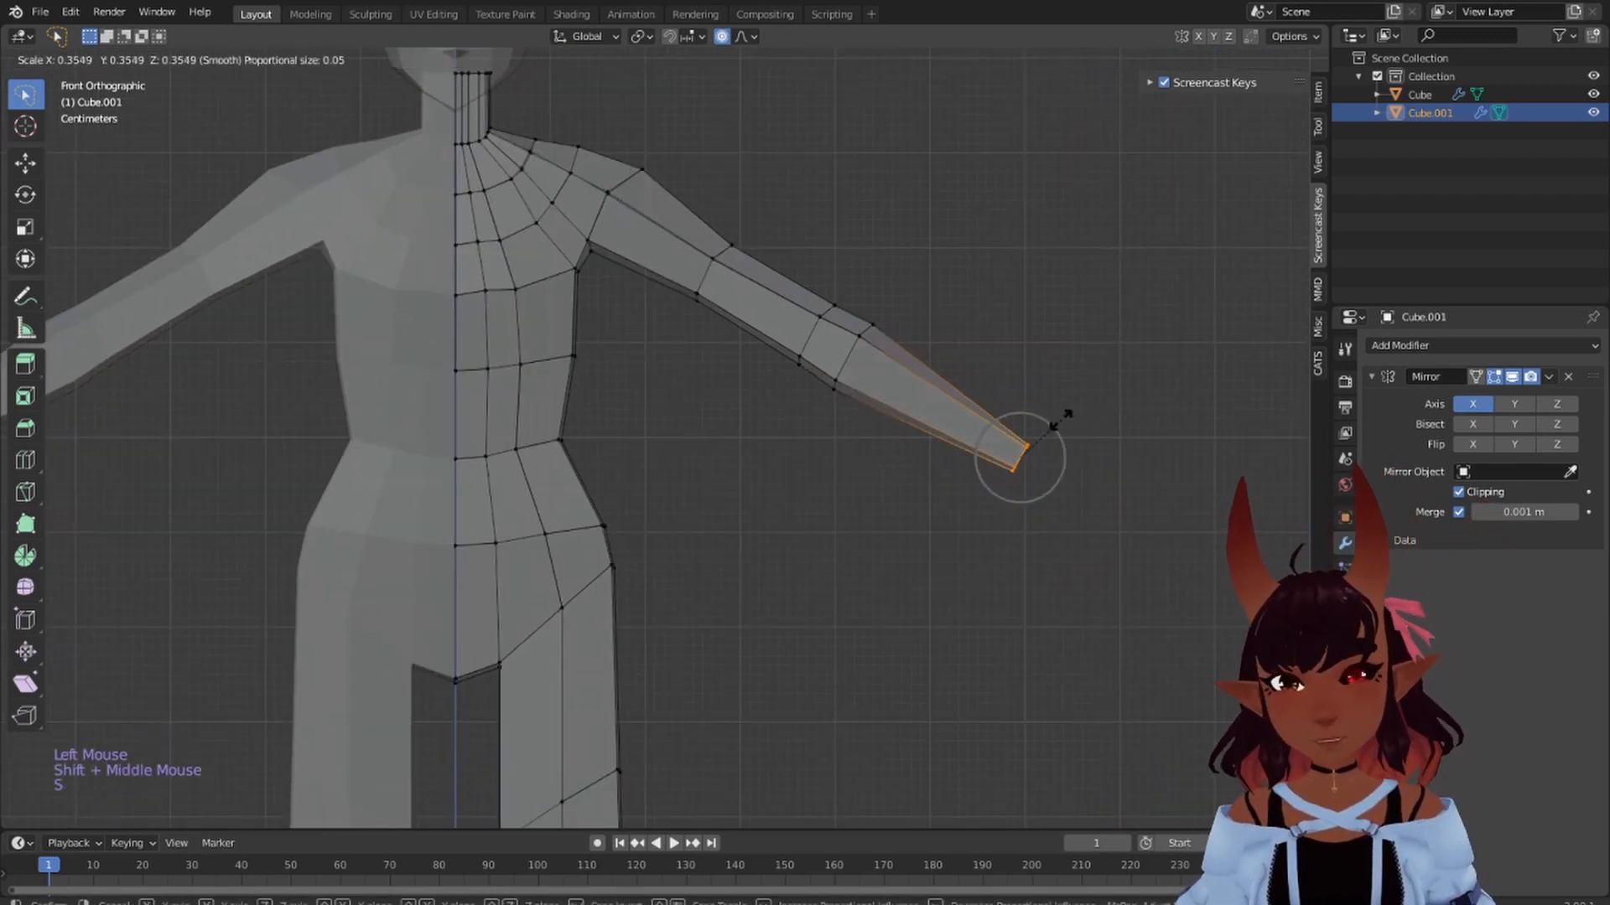
{"action": "left_click", "coordinate": [1067, 413]}
{"action": "scroll", "coordinate": [887, 424], "scroll_direction": "down", "scroll_amount": 6}
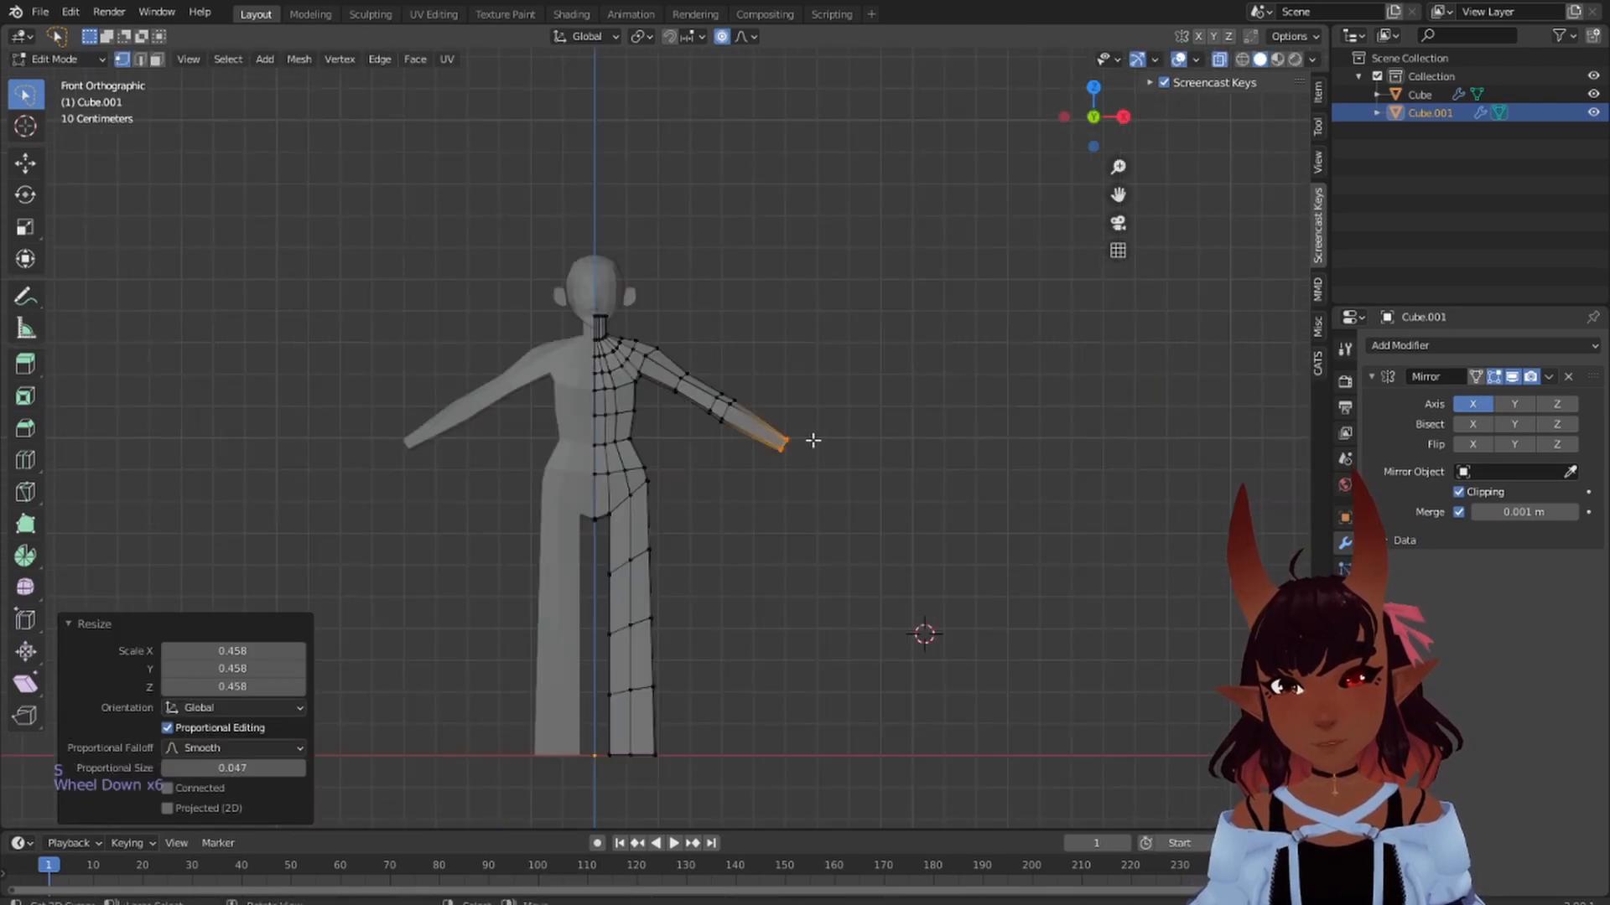
{"action": "scroll", "coordinate": [715, 460], "scroll_direction": "up", "scroll_amount": 2}
{"action": "key", "text": "a"}
{"action": "key", "text": "a"}
{"action": "key", "text": "a"}
- Select the edge loop on the upper-arm side of the elbow
{"action": "scroll", "coordinate": [676, 380], "scroll_direction": "up", "scroll_amount": 4}
{"action": "middle_click_drag", "start_coordinate": [676, 381], "coordinate": [769, 476], "text": "shift"}
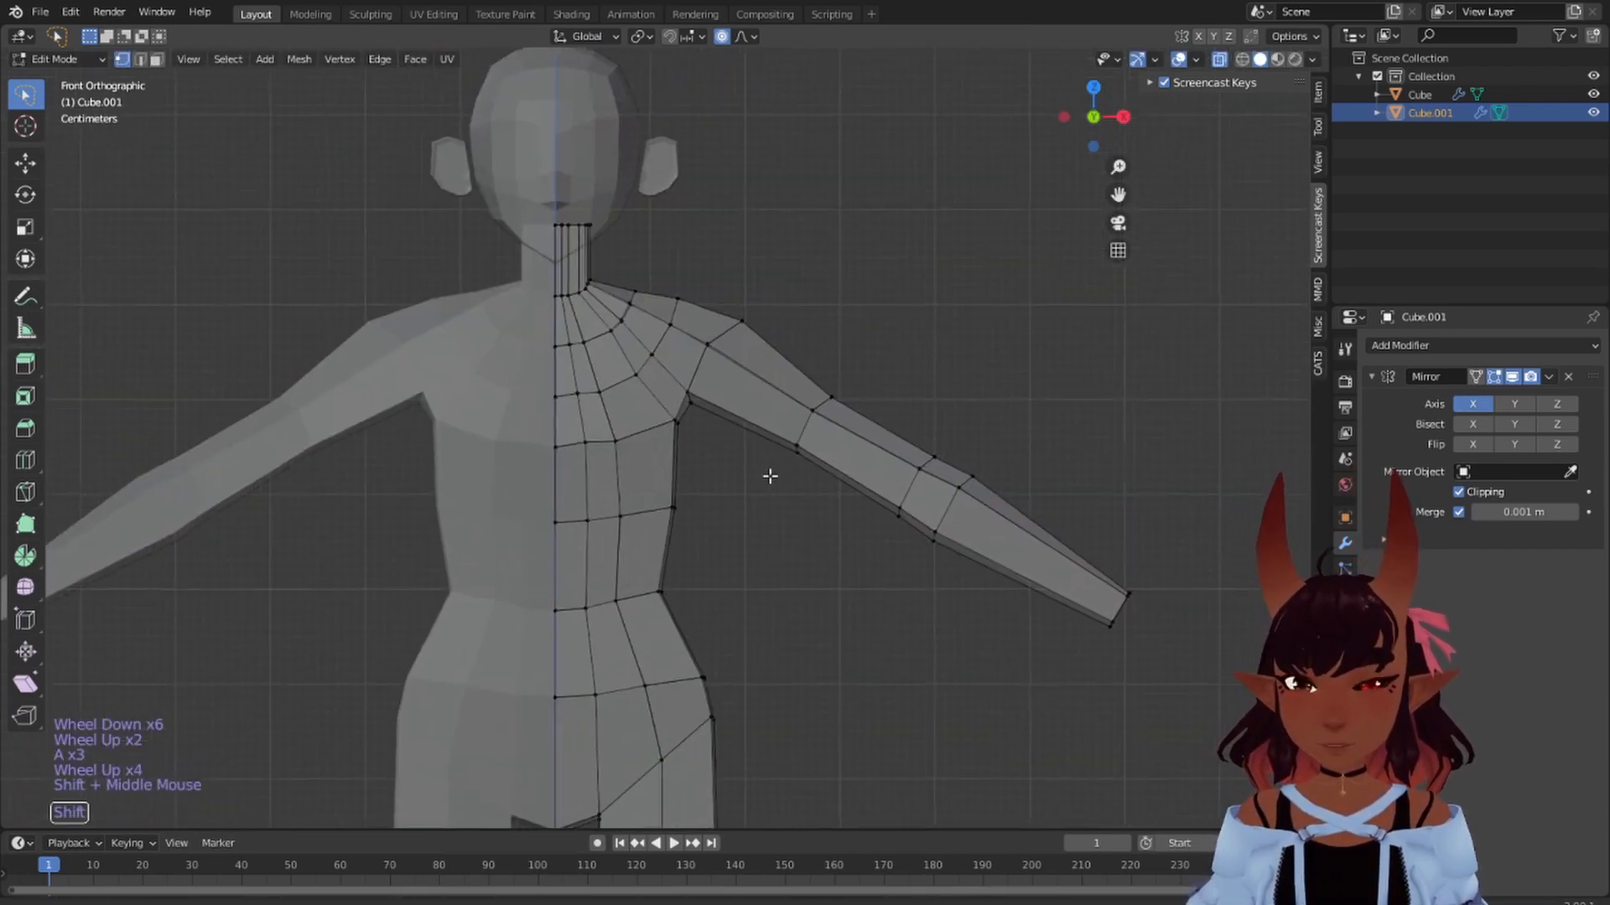
{"action": "scroll", "coordinate": [770, 336], "scroll_direction": "up", "scroll_amount": 2}
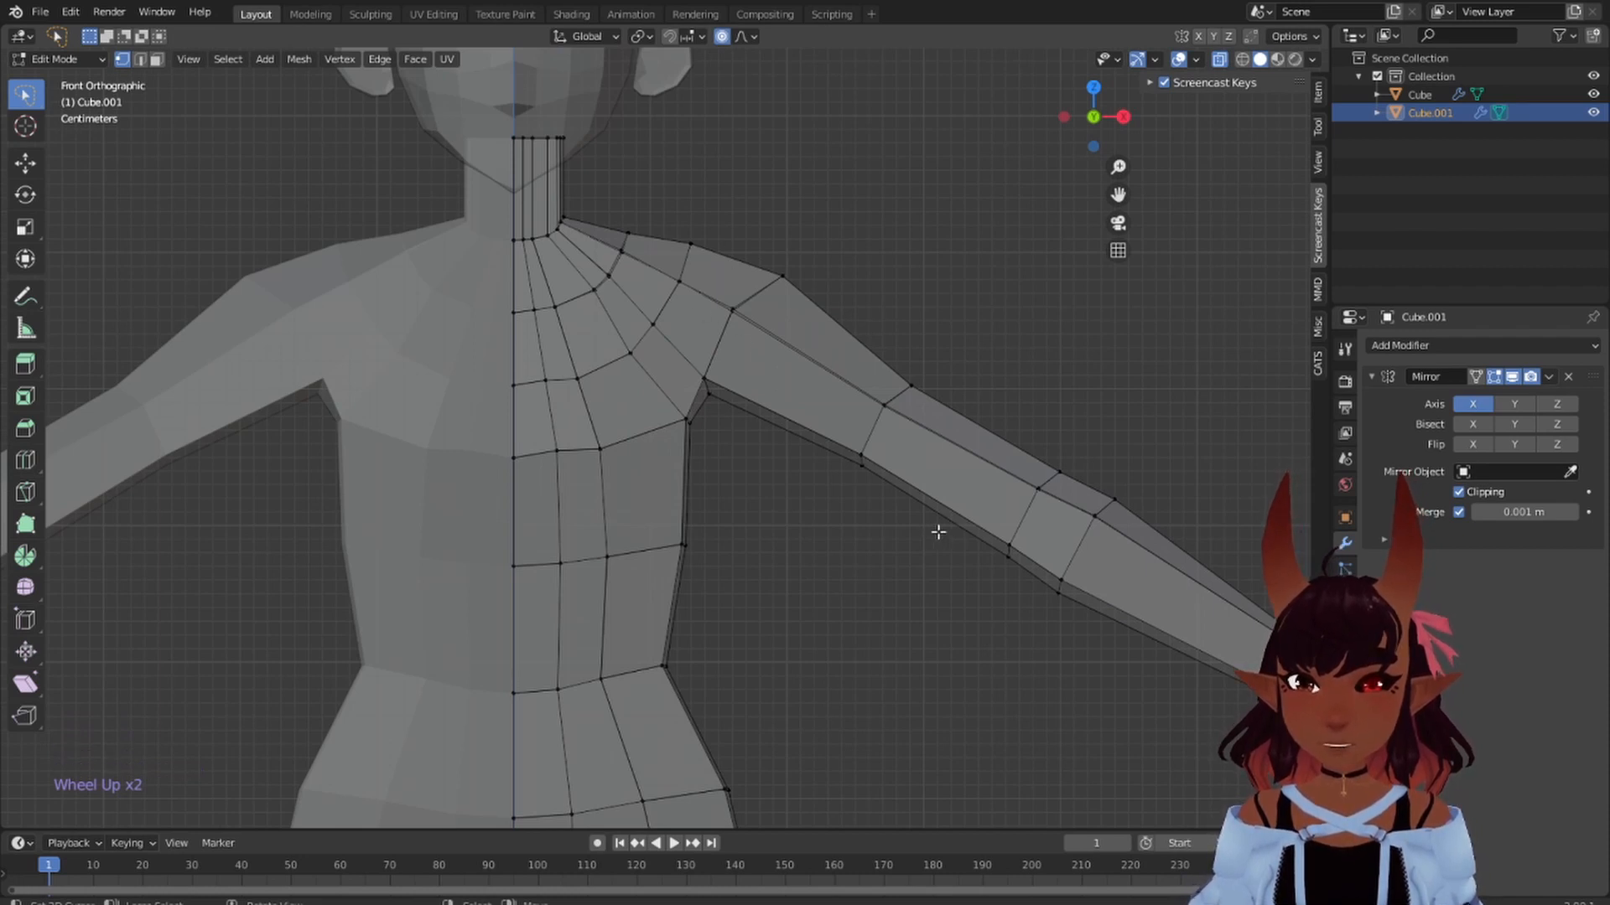
{"action": "scroll", "coordinate": [938, 531], "scroll_direction": "down", "scroll_amount": 2}
{"action": "scroll", "coordinate": [948, 514], "scroll_direction": "up", "scroll_amount": 2}
{"action": "middle_click_drag", "start_coordinate": [894, 575], "coordinate": [959, 336], "text": "shift"}
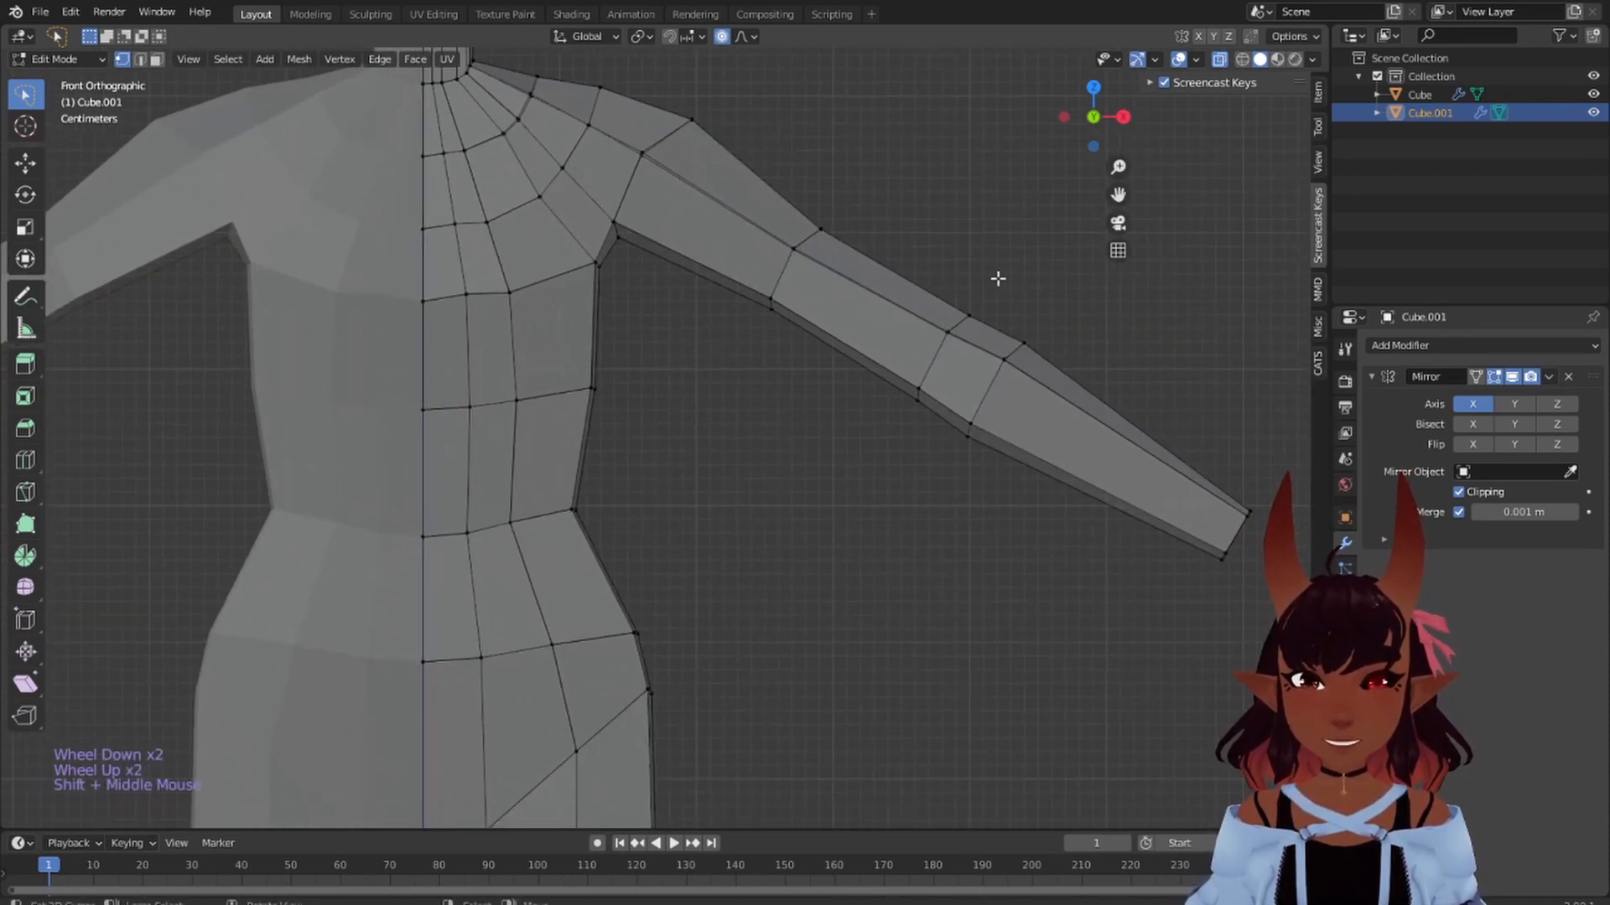
{"action": "right_click", "coordinate": [931, 349], "text": "alt"}
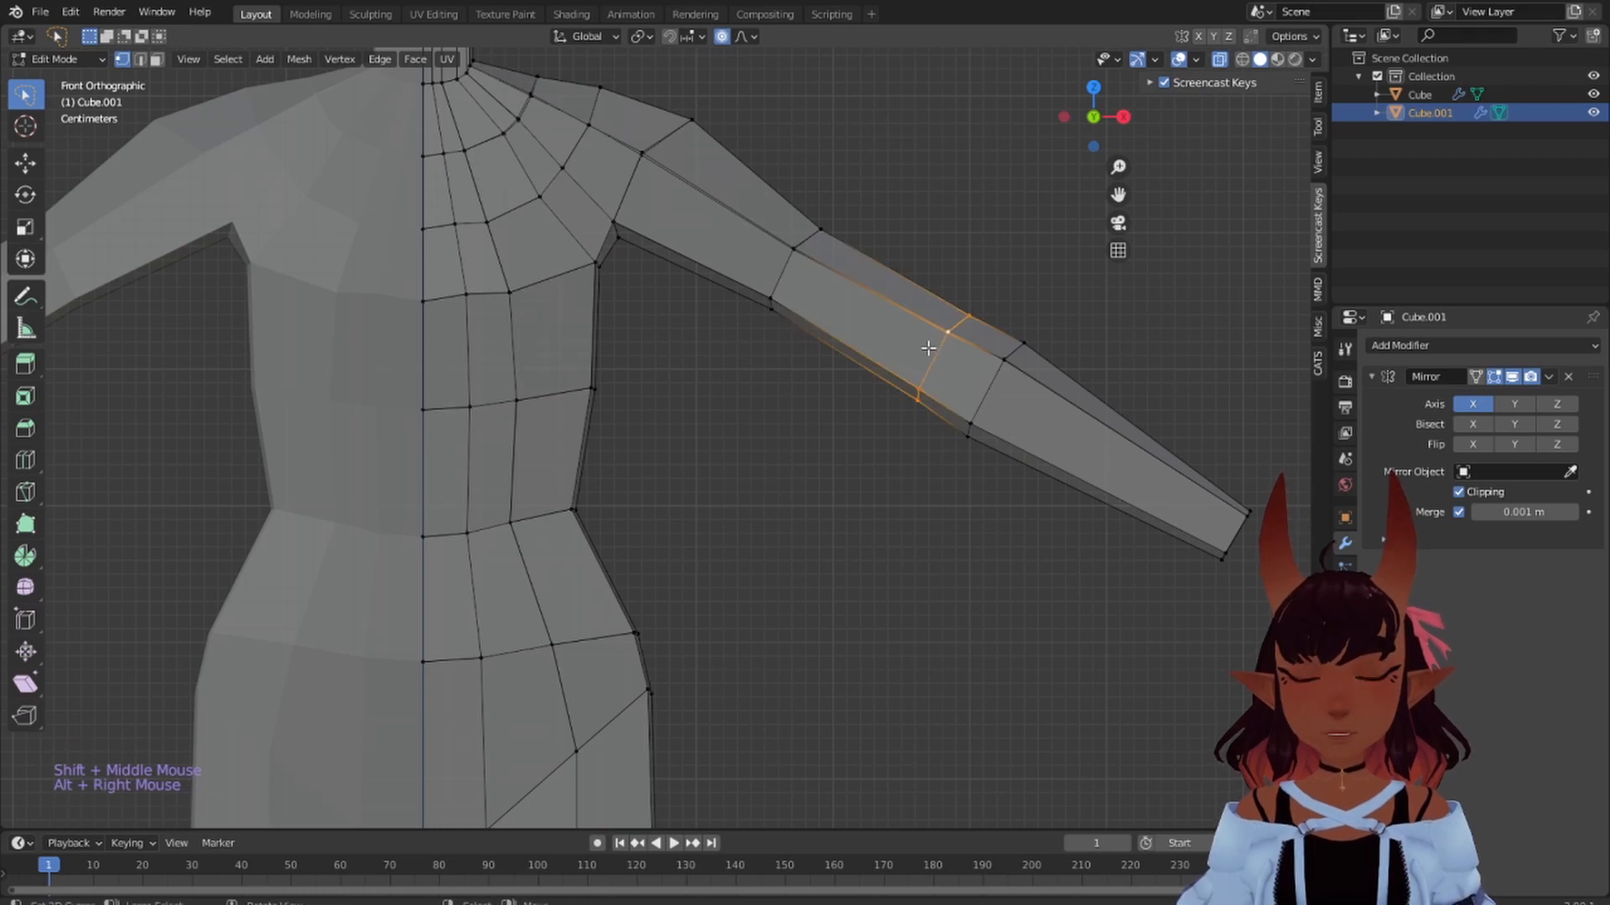
- Slide the middle of the arm's three edge loops toward the shoulder by a factor of about 0.19, and clear the selection
{"action": "key", "text": "g"}
{"action": "key", "text": "g"}
{"action": "left_click", "coordinate": [902, 336]}
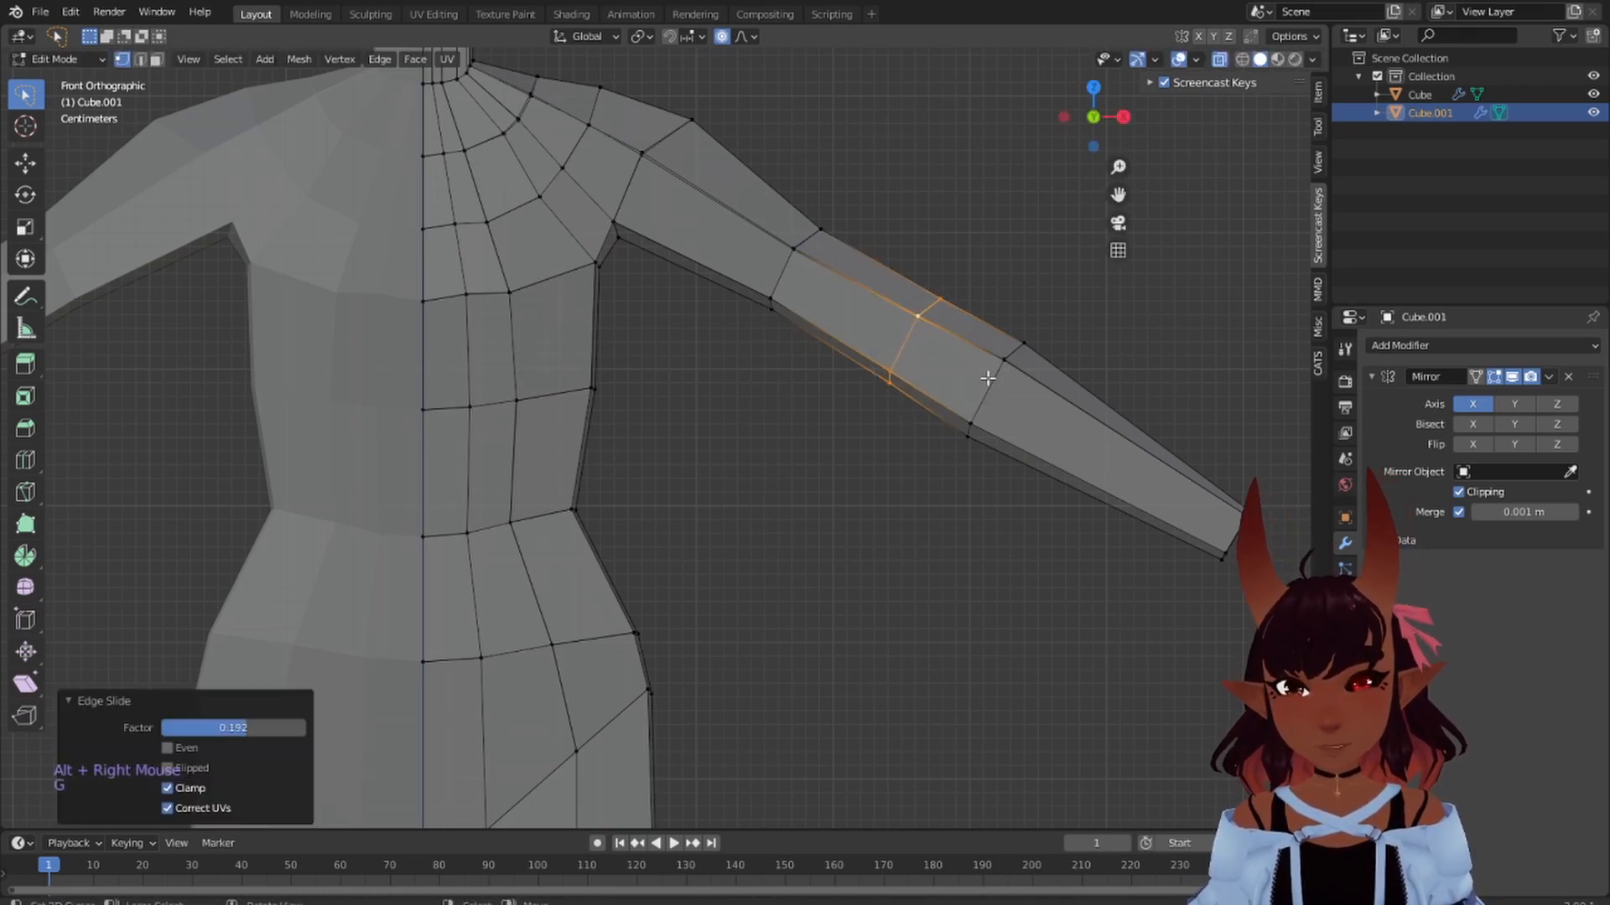
{"action": "left_click", "coordinate": [1092, 487]}
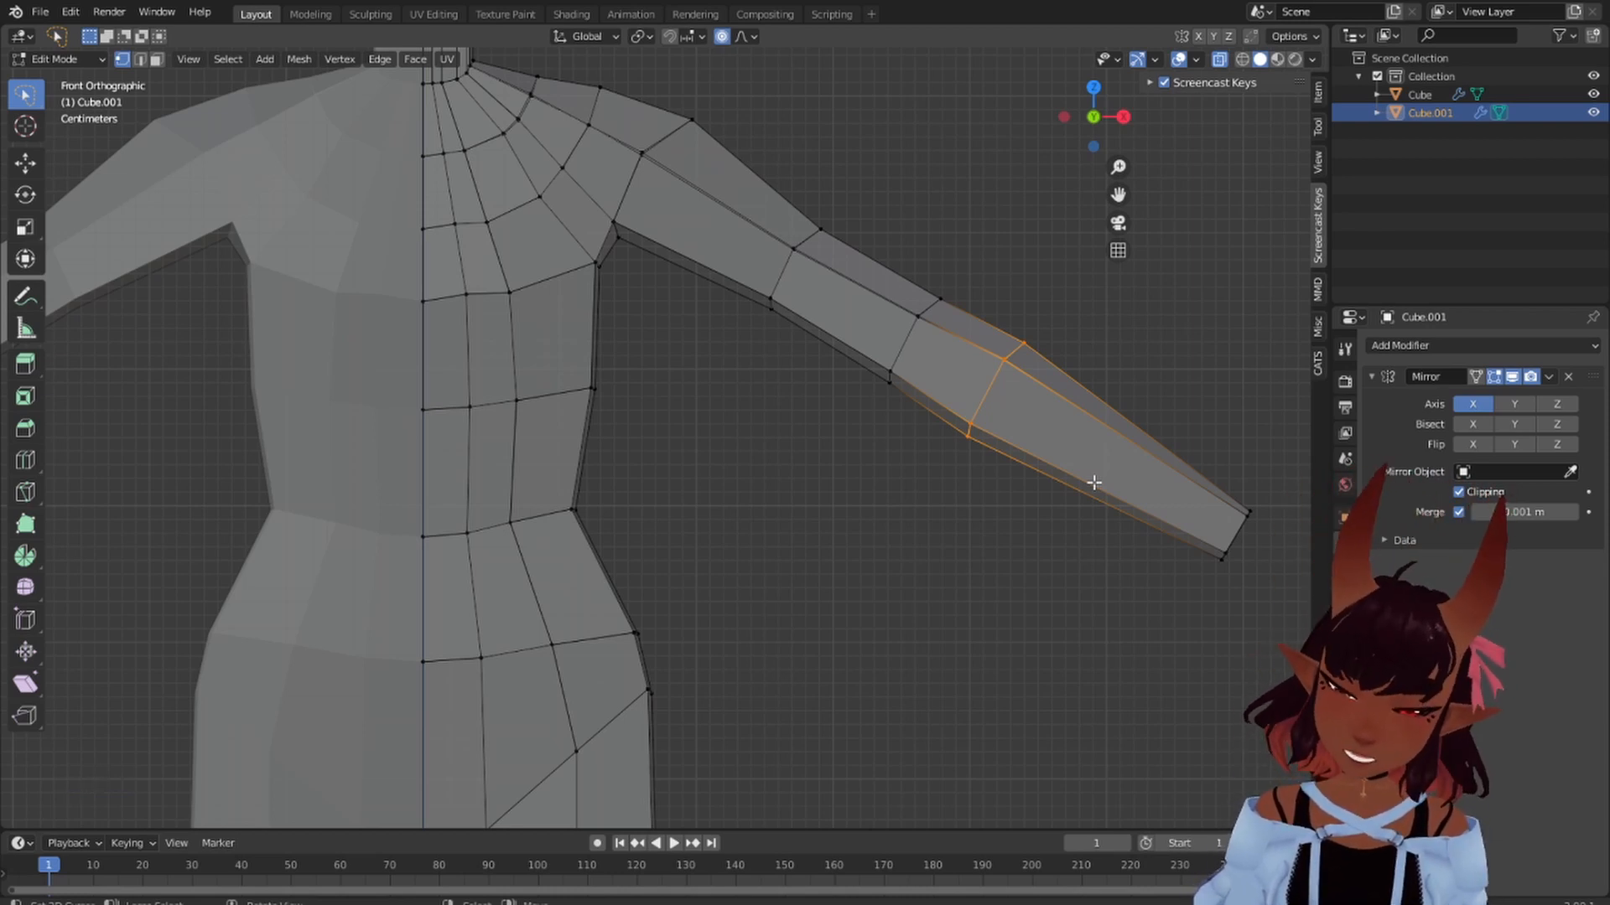
{"action": "scroll", "coordinate": [1023, 508], "scroll_direction": "down", "scroll_amount": 4}
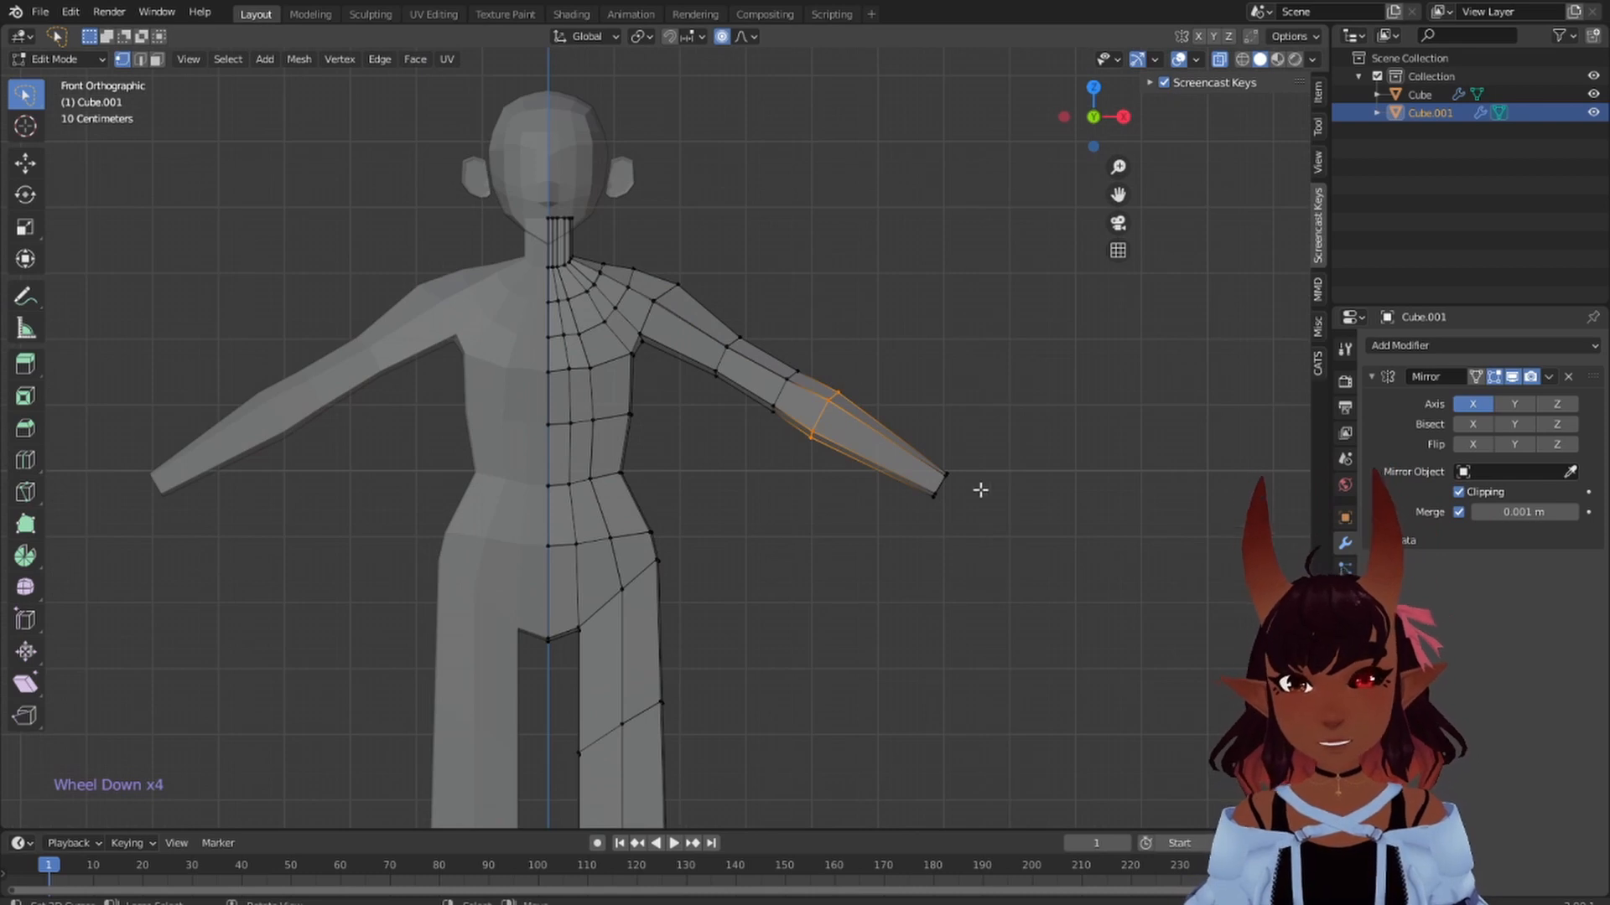
{"action": "key", "text": "a"}
{"action": "key", "text": "a"}
{"action": "key", "text": "a"}
- Flatten the slanted upper thigh edge loop by scaling it to nearly zero along the Z axis
{"action": "middle_click_drag", "start_coordinate": [783, 640], "coordinate": [869, 439], "text": "shift"}
{"action": "scroll", "coordinate": [837, 480], "scroll_direction": "up", "scroll_amount": 1}
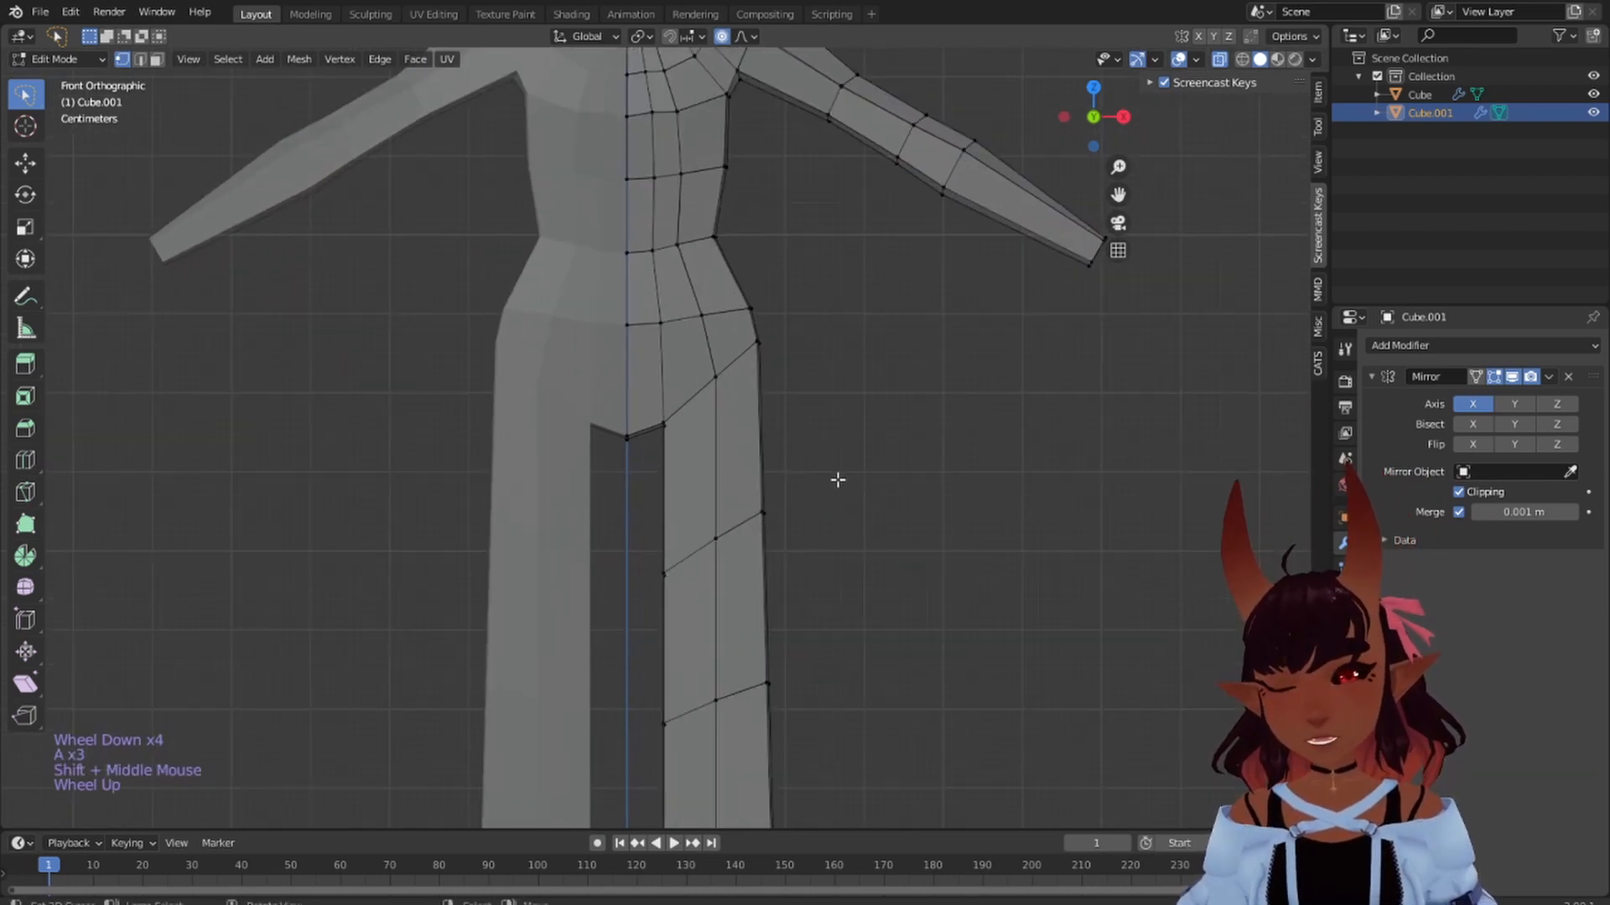
{"action": "middle_click_drag", "start_coordinate": [850, 595], "coordinate": [852, 428], "text": "shift"}
{"action": "scroll", "coordinate": [864, 352], "scroll_direction": "down", "scroll_amount": 1}
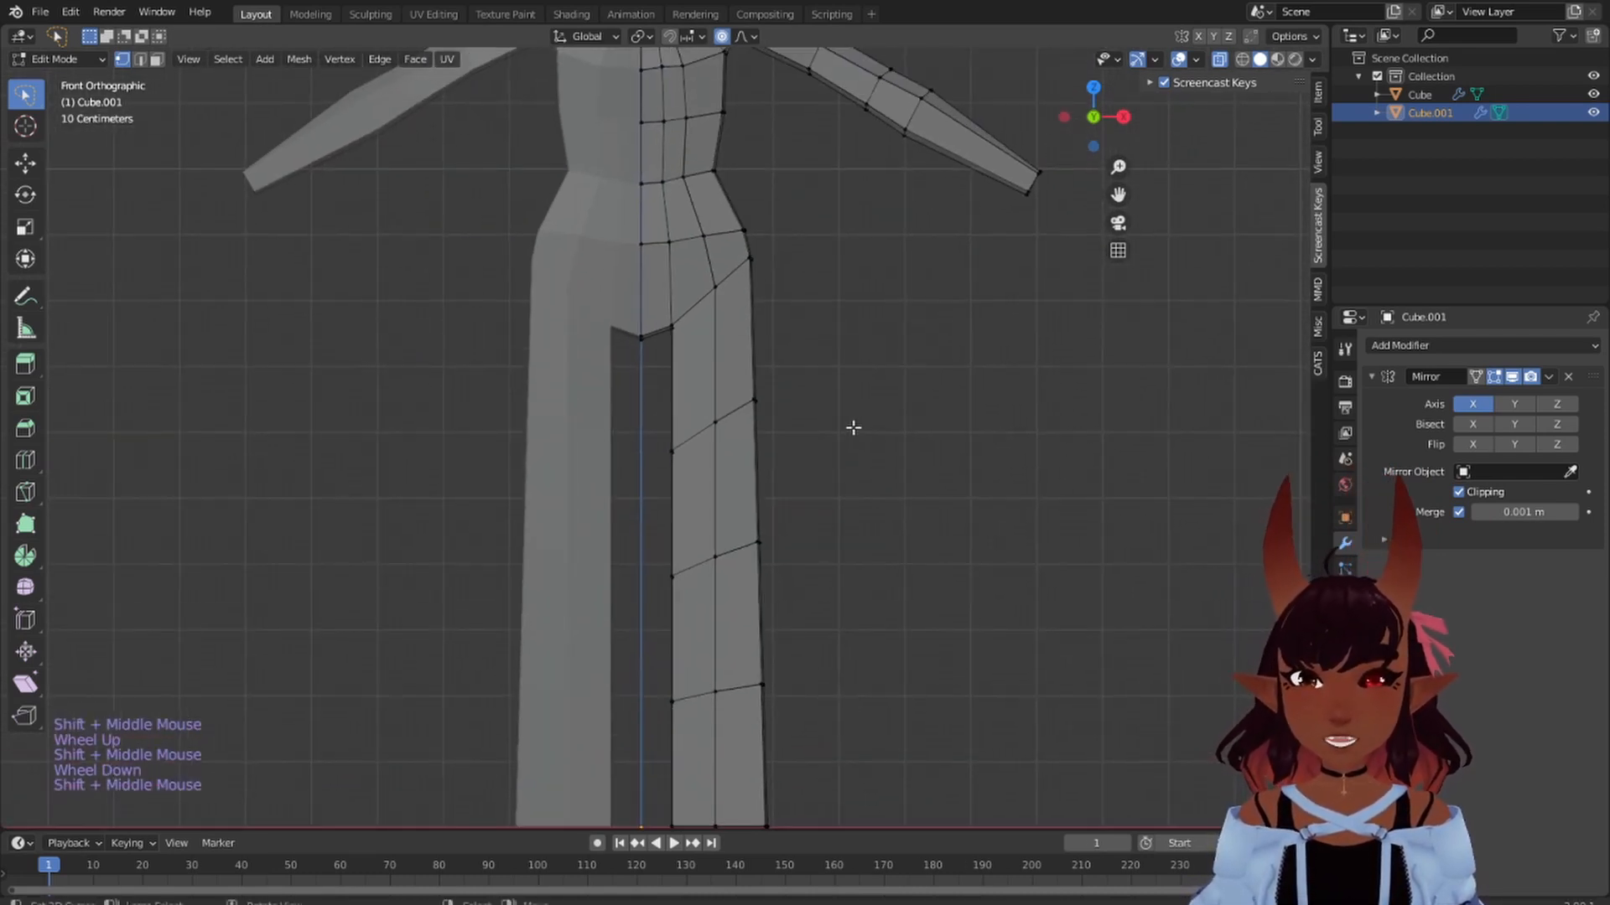
{"action": "mouse_move", "coordinate": [867, 352]}
{"action": "left_mouse_down"}
{"action": "mouse_move", "coordinate": [837, 324]}
{"action": "mouse_move", "coordinate": [791, 531]}
{"action": "mouse_move", "coordinate": [646, 276]}
{"action": "left_mouse_up"}
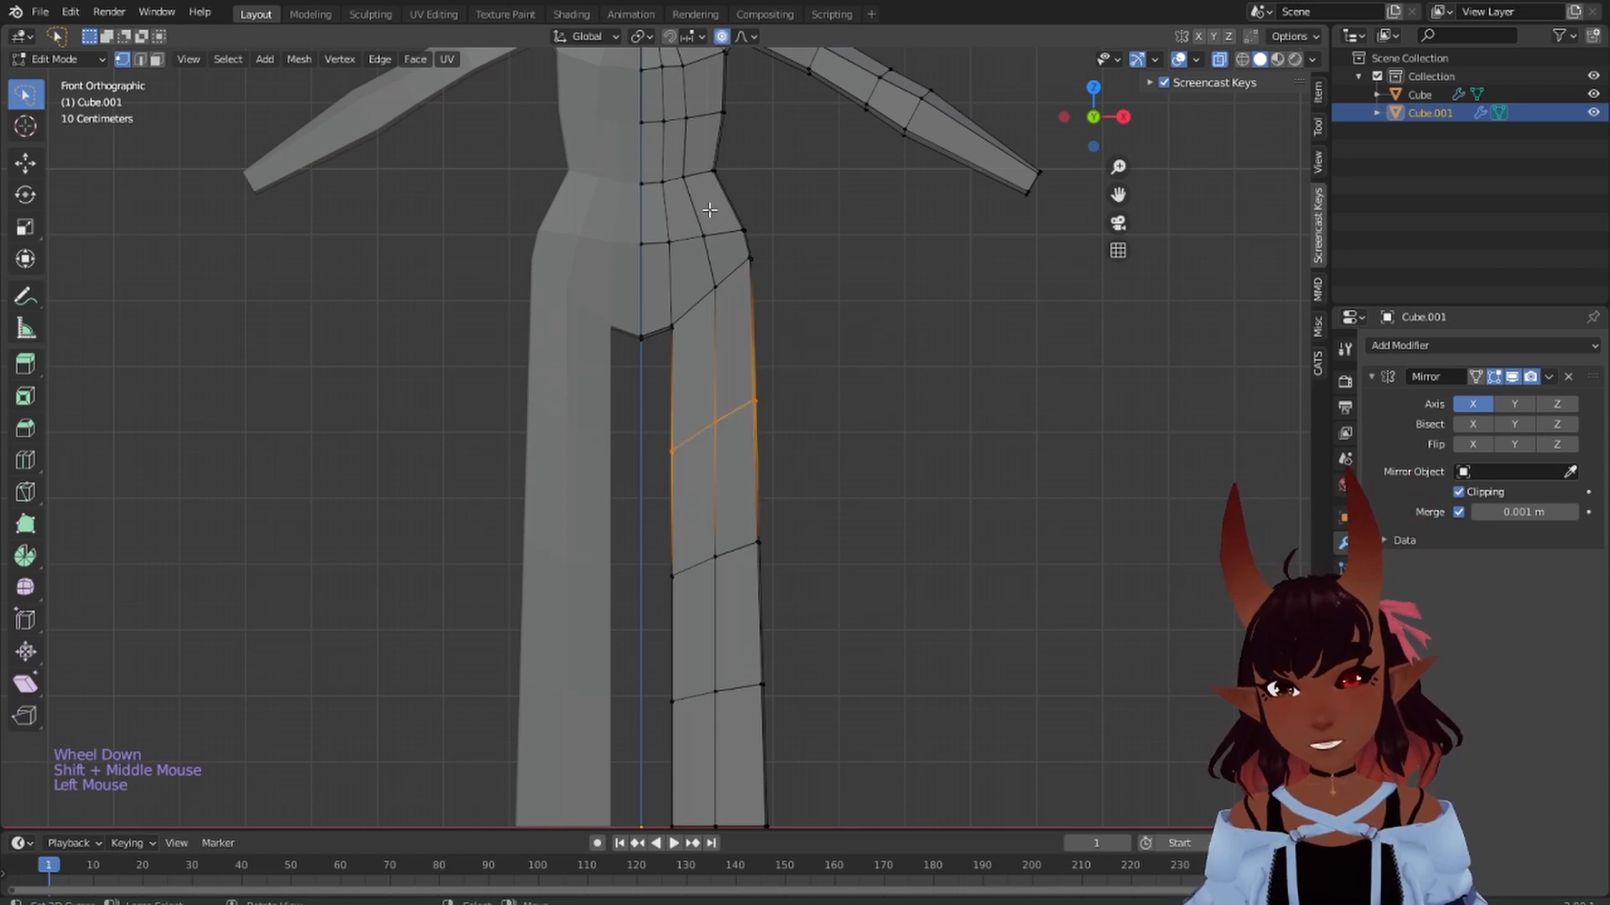
{"action": "key", "text": "s"}
{"action": "key", "text": "z"}
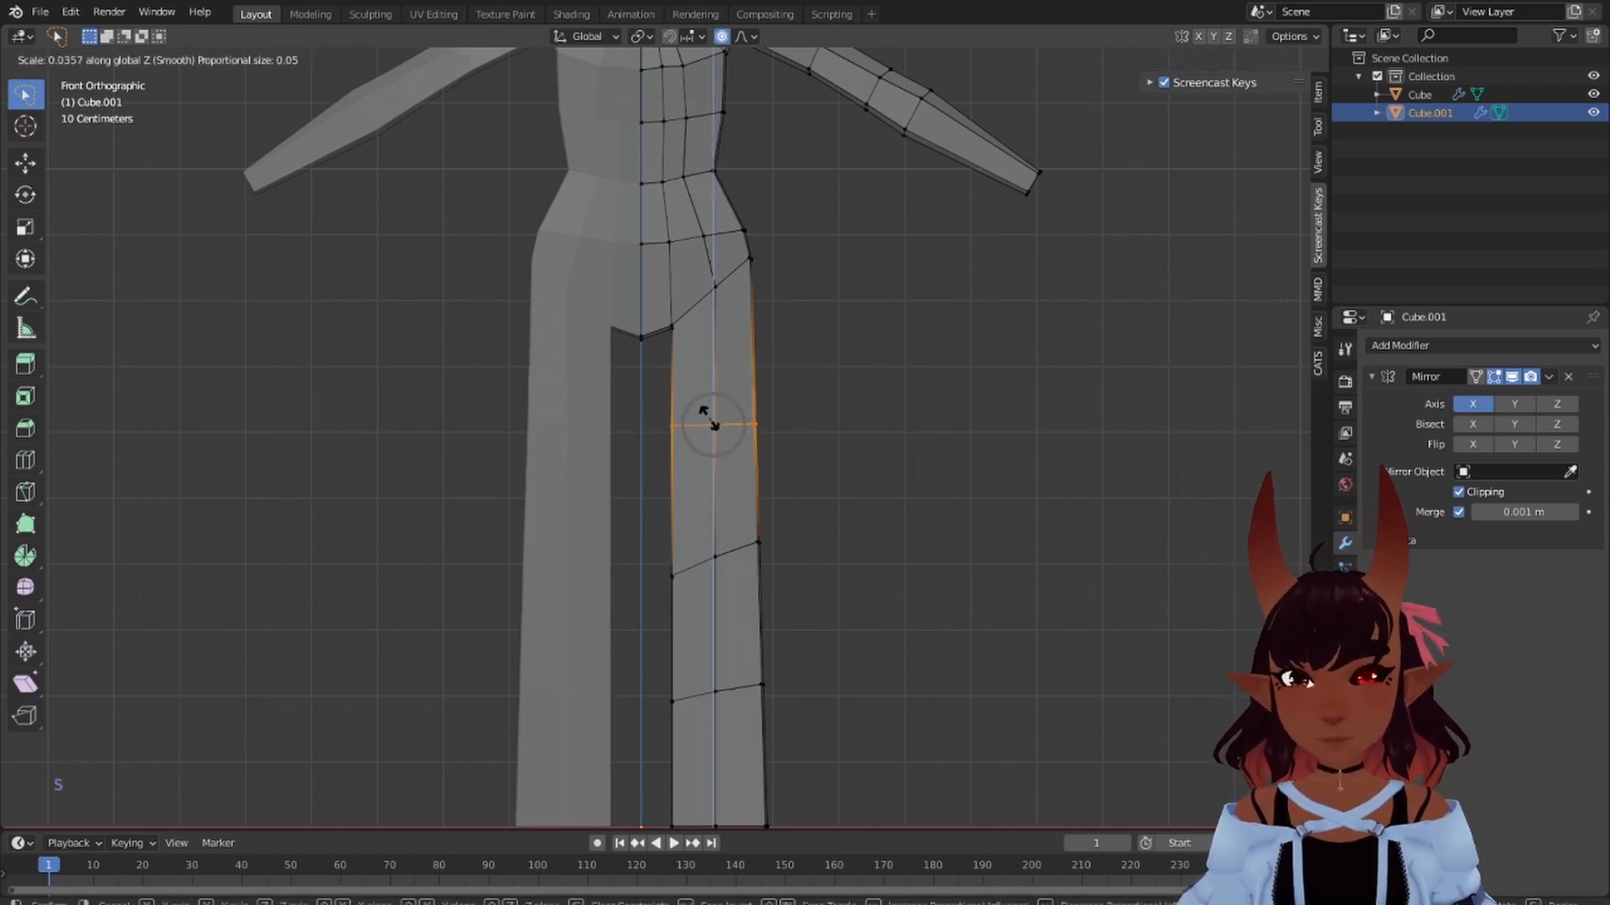
{"action": "left_click", "coordinate": [708, 420]}
- Flatten the slanted middle edge loop of the leg by scaling it to nearly zero along Z
{"action": "mouse_move", "coordinate": [872, 570]}
{"action": "left_mouse_down"}
{"action": "mouse_move", "coordinate": [683, 540]}
{"action": "mouse_move", "coordinate": [710, 657]}
{"action": "left_mouse_up"}
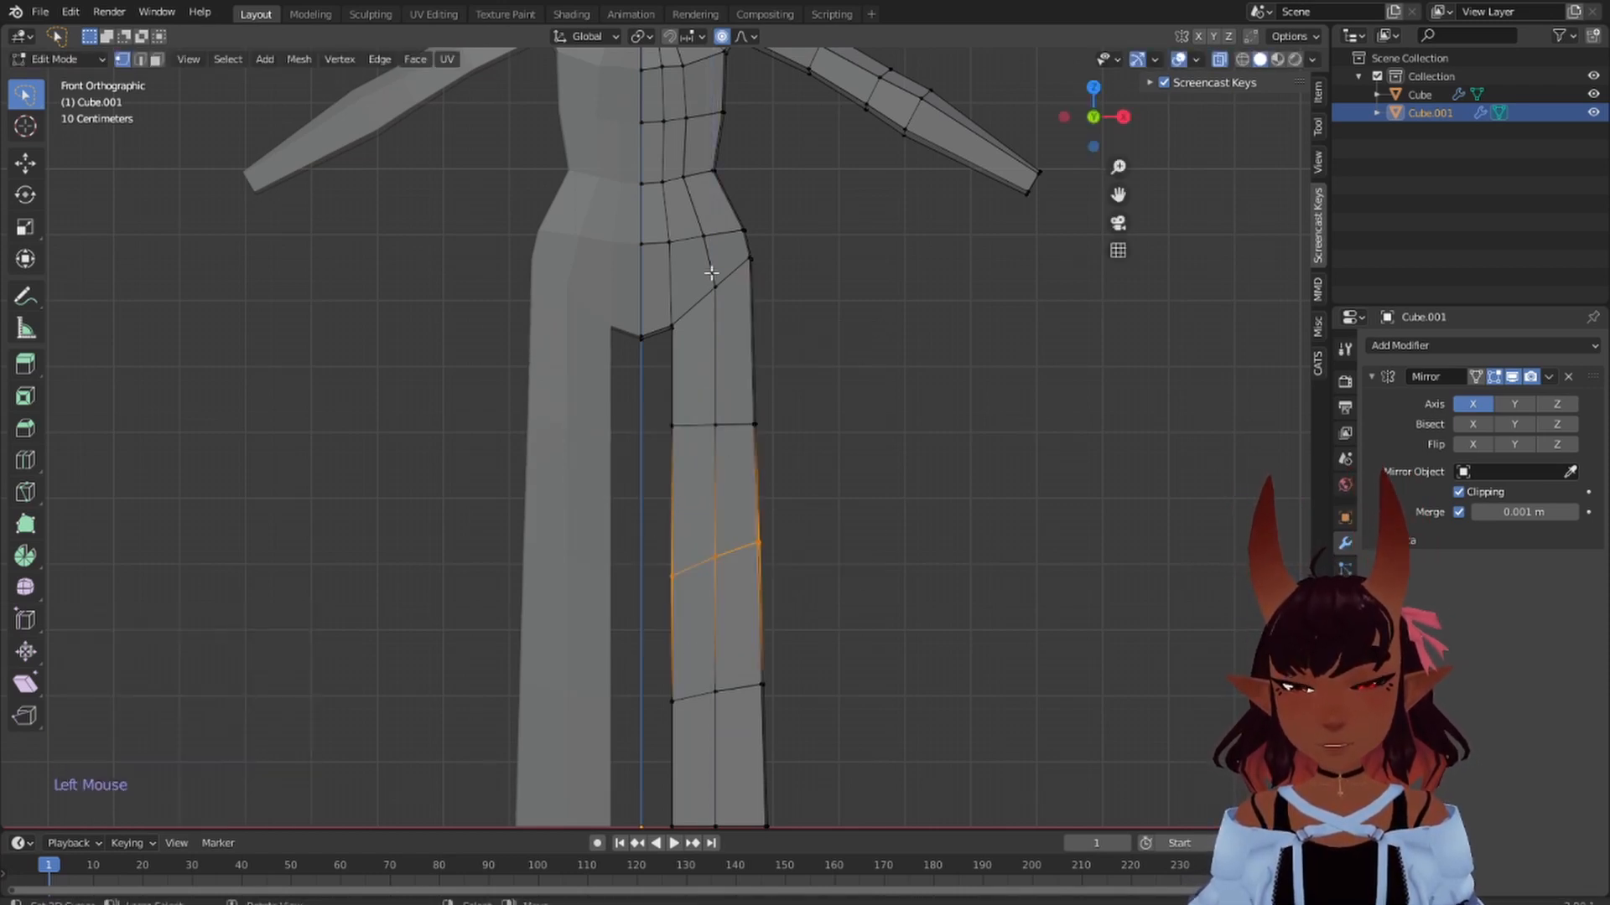
{"action": "key", "text": "s"}
{"action": "key", "text": "z"}
{"action": "left_click", "coordinate": [711, 536]}
- Flatten the slanted edge loop of the lower leg, scaling it down along Z twice until it is level
{"action": "mouse_move", "coordinate": [843, 658]}
{"action": "left_mouse_down"}
{"action": "mouse_move", "coordinate": [600, 696]}
{"action": "mouse_move", "coordinate": [832, 755]}
{"action": "left_mouse_up"}
{"action": "key", "text": "s"}
{"action": "key", "text": "z"}
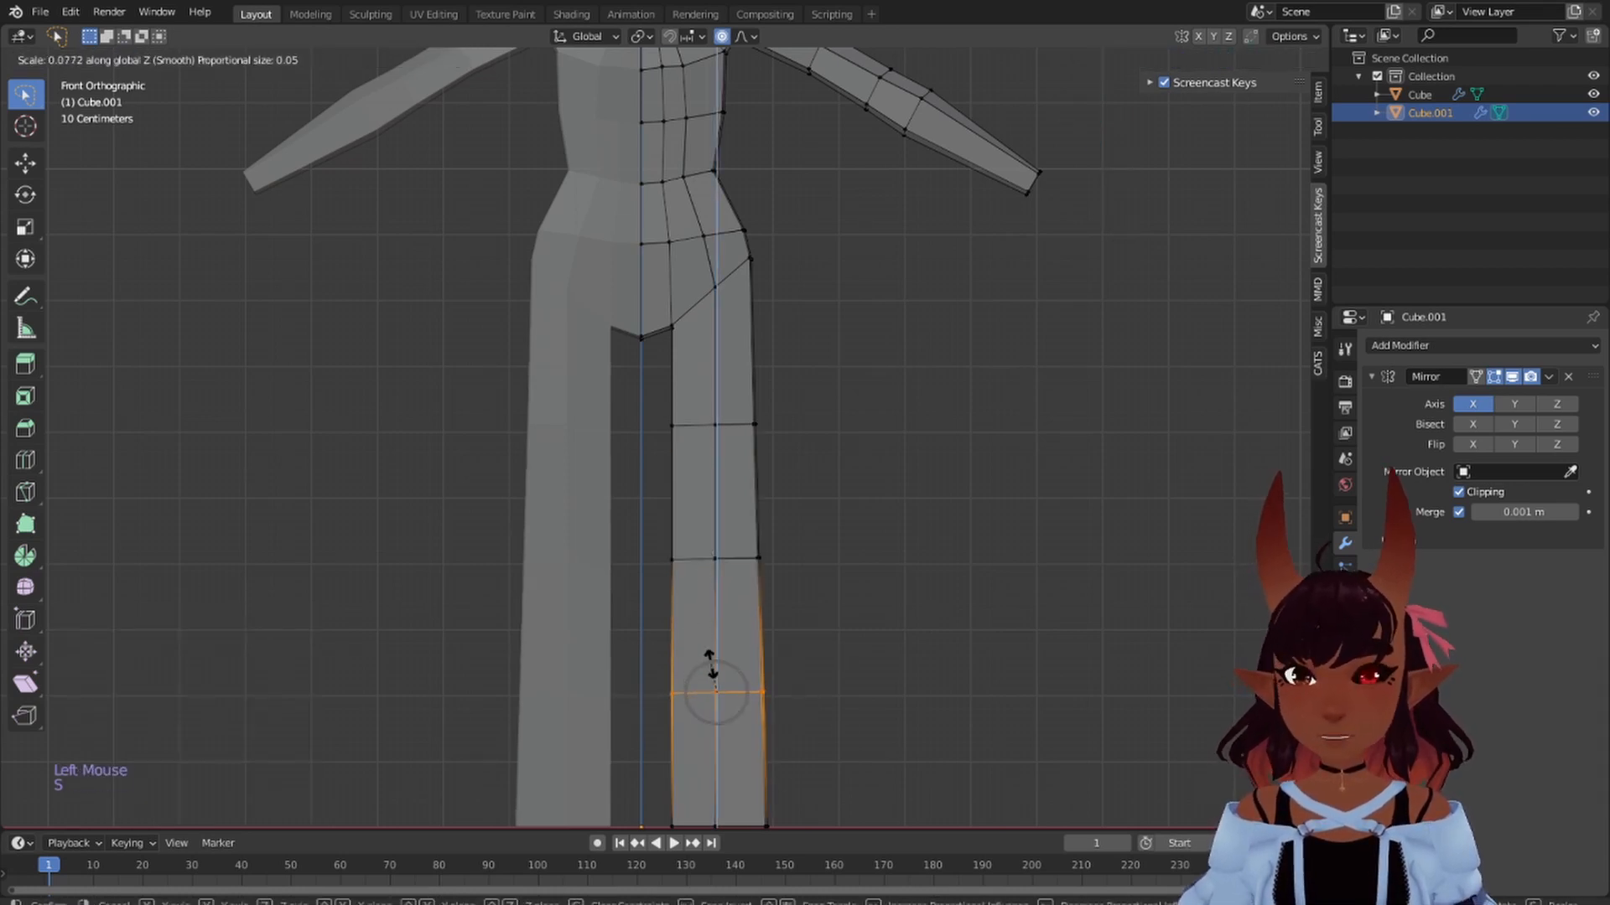
{"action": "left_click", "coordinate": [713, 667]}
{"action": "left_click_drag", "start_coordinate": [859, 685], "coordinate": [625, 701]}
{"action": "key", "text": "s"}
{"action": "key", "text": "z"}
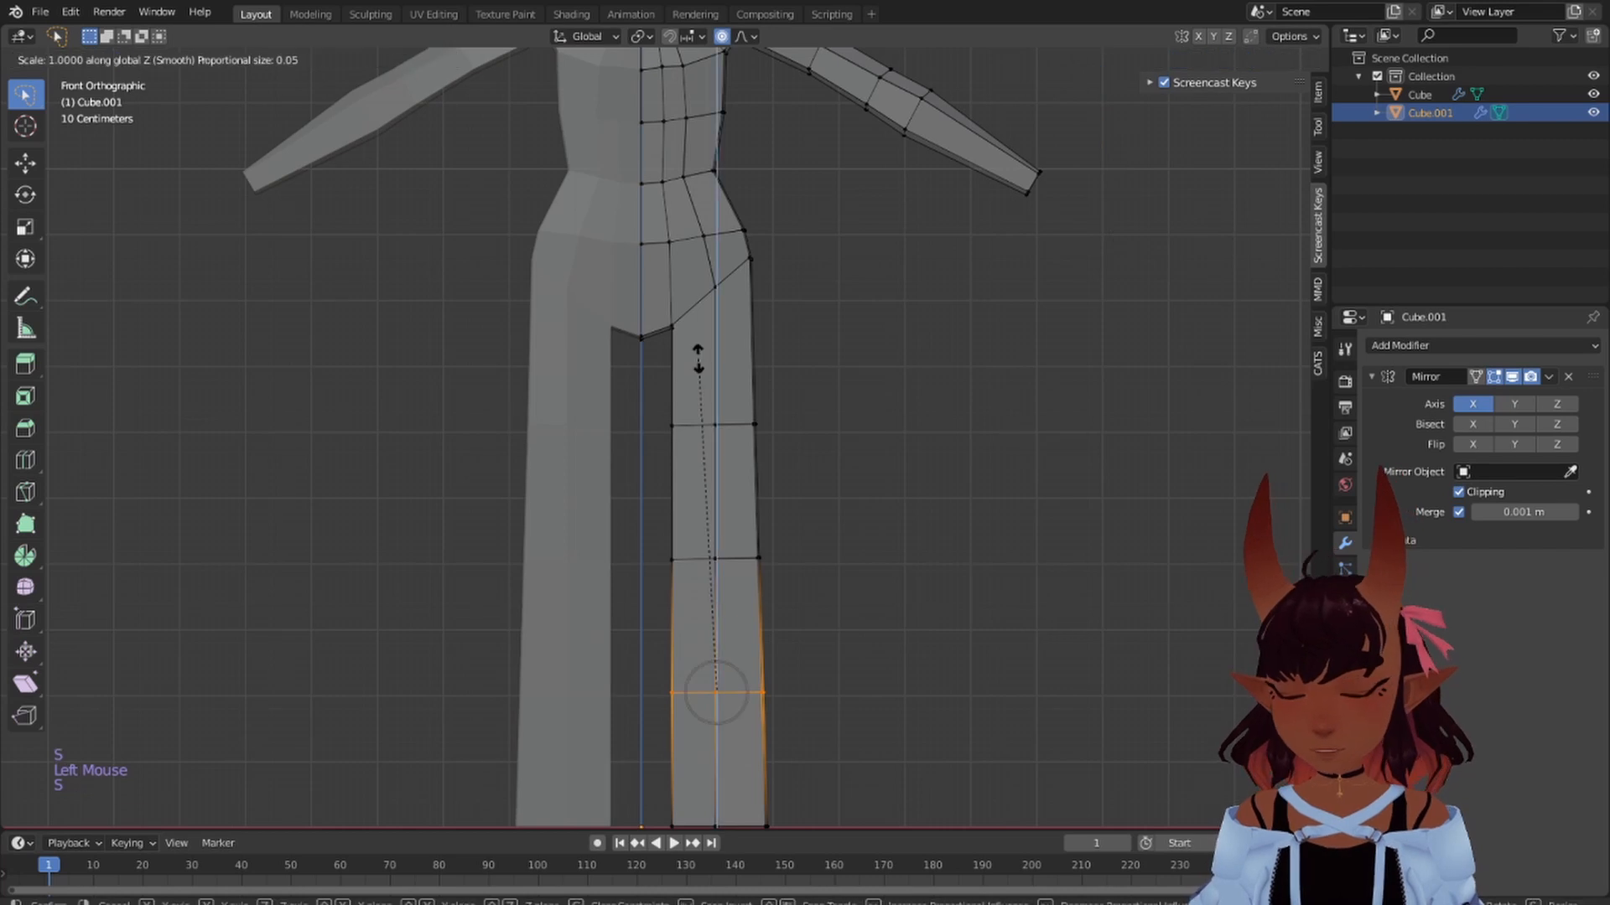
{"action": "left_click", "coordinate": [694, 627]}
- Flatten the upper thigh edge loop further, scaling it along Z by about 0.11
{"action": "scroll", "coordinate": [782, 369], "scroll_direction": "down", "scroll_amount": 2}
{"action": "mouse_move", "coordinate": [783, 369]}
{"action": "middle_mouse_down", "text": "shift"}
{"action": "mouse_move", "coordinate": [772, 456]}
{"action": "mouse_move", "coordinate": [786, 379]}
{"action": "middle_mouse_up", "text": "shift"}
{"action": "mouse_move", "coordinate": [787, 379]}
{"action": "left_mouse_down"}
{"action": "mouse_move", "coordinate": [675, 402]}
{"action": "mouse_move", "coordinate": [748, 315]}
{"action": "left_mouse_up"}
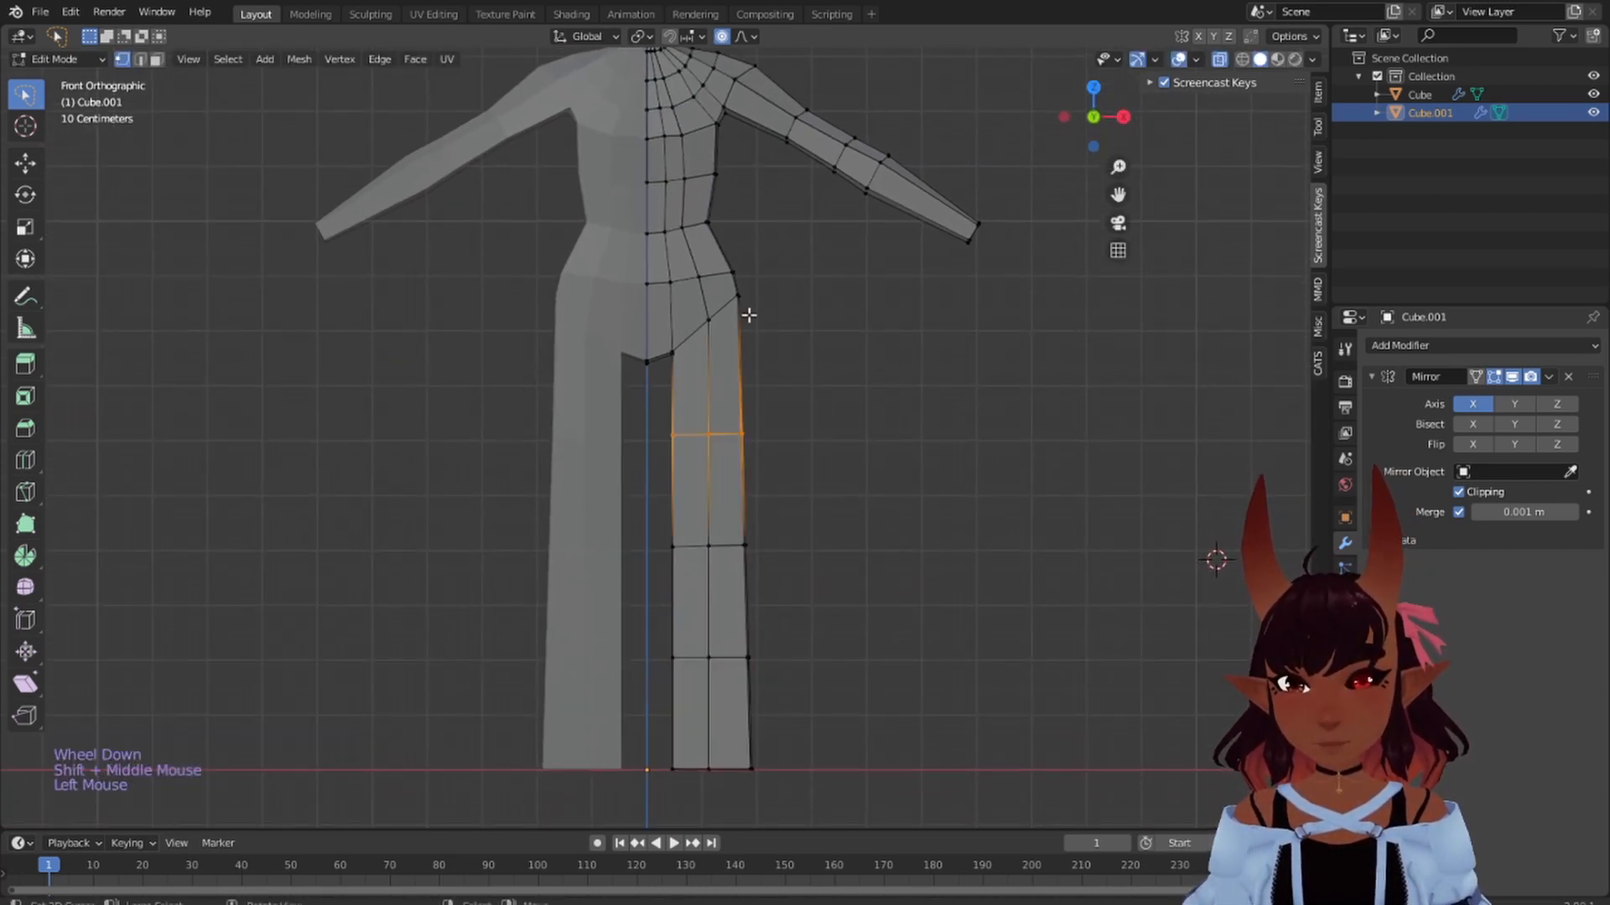
{"action": "key", "text": "s"}
{"action": "key", "text": "z"}
{"action": "left_click", "coordinate": [707, 424]}
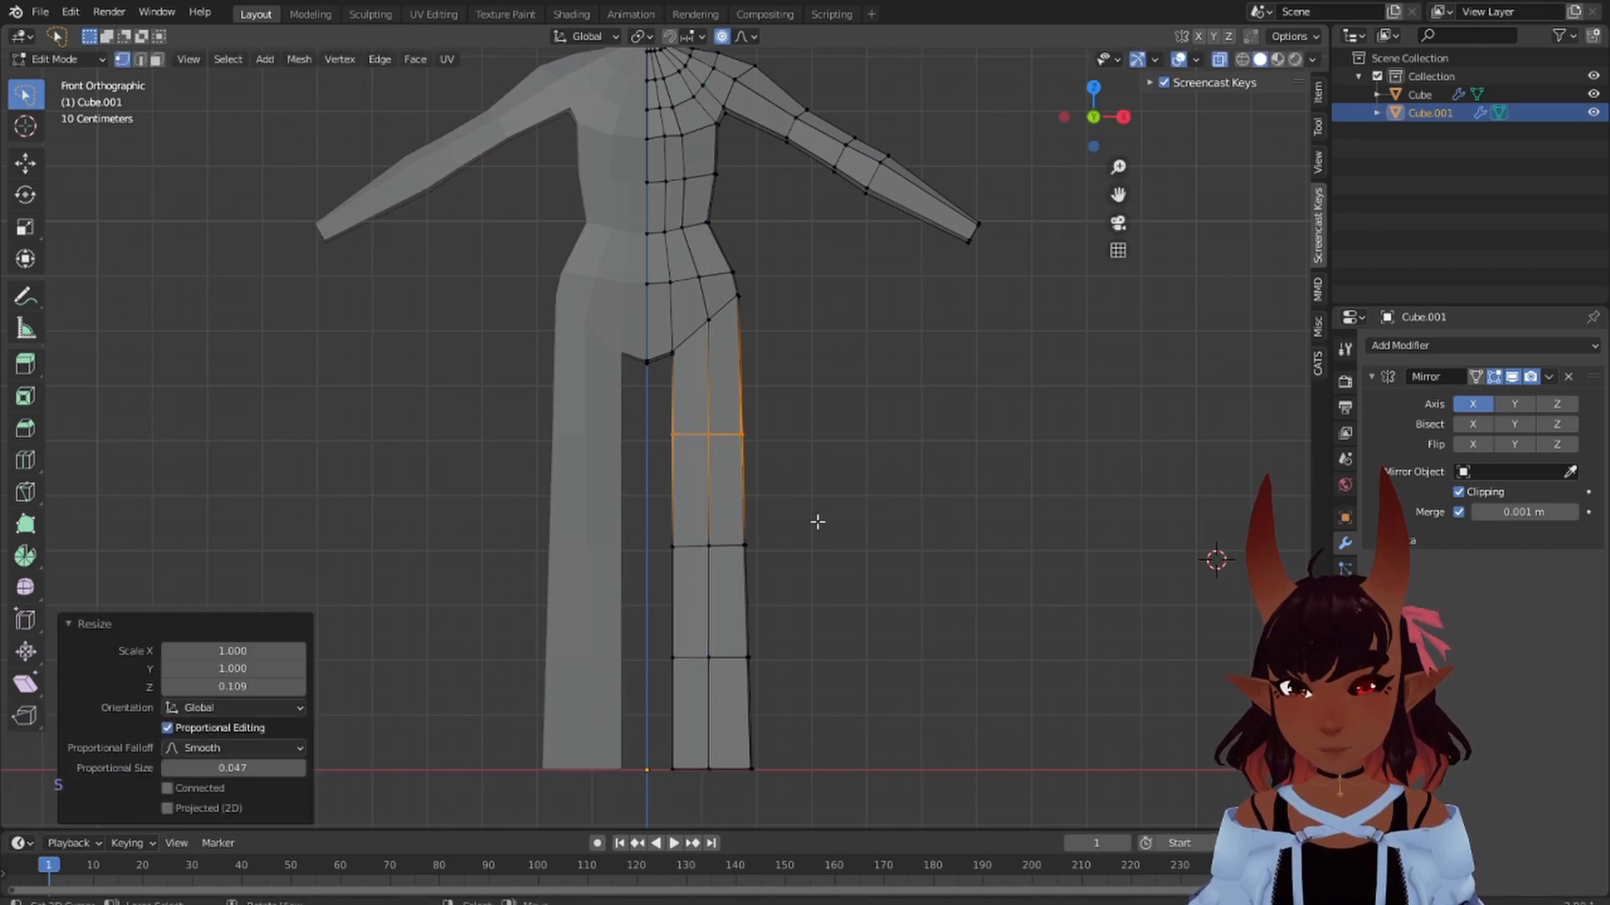
- Level the middle leg edge loop fully, scaling it along Z by about 0.02, and clear the selection
{"action": "left_click_drag", "start_coordinate": [819, 524], "coordinate": [804, 636]}
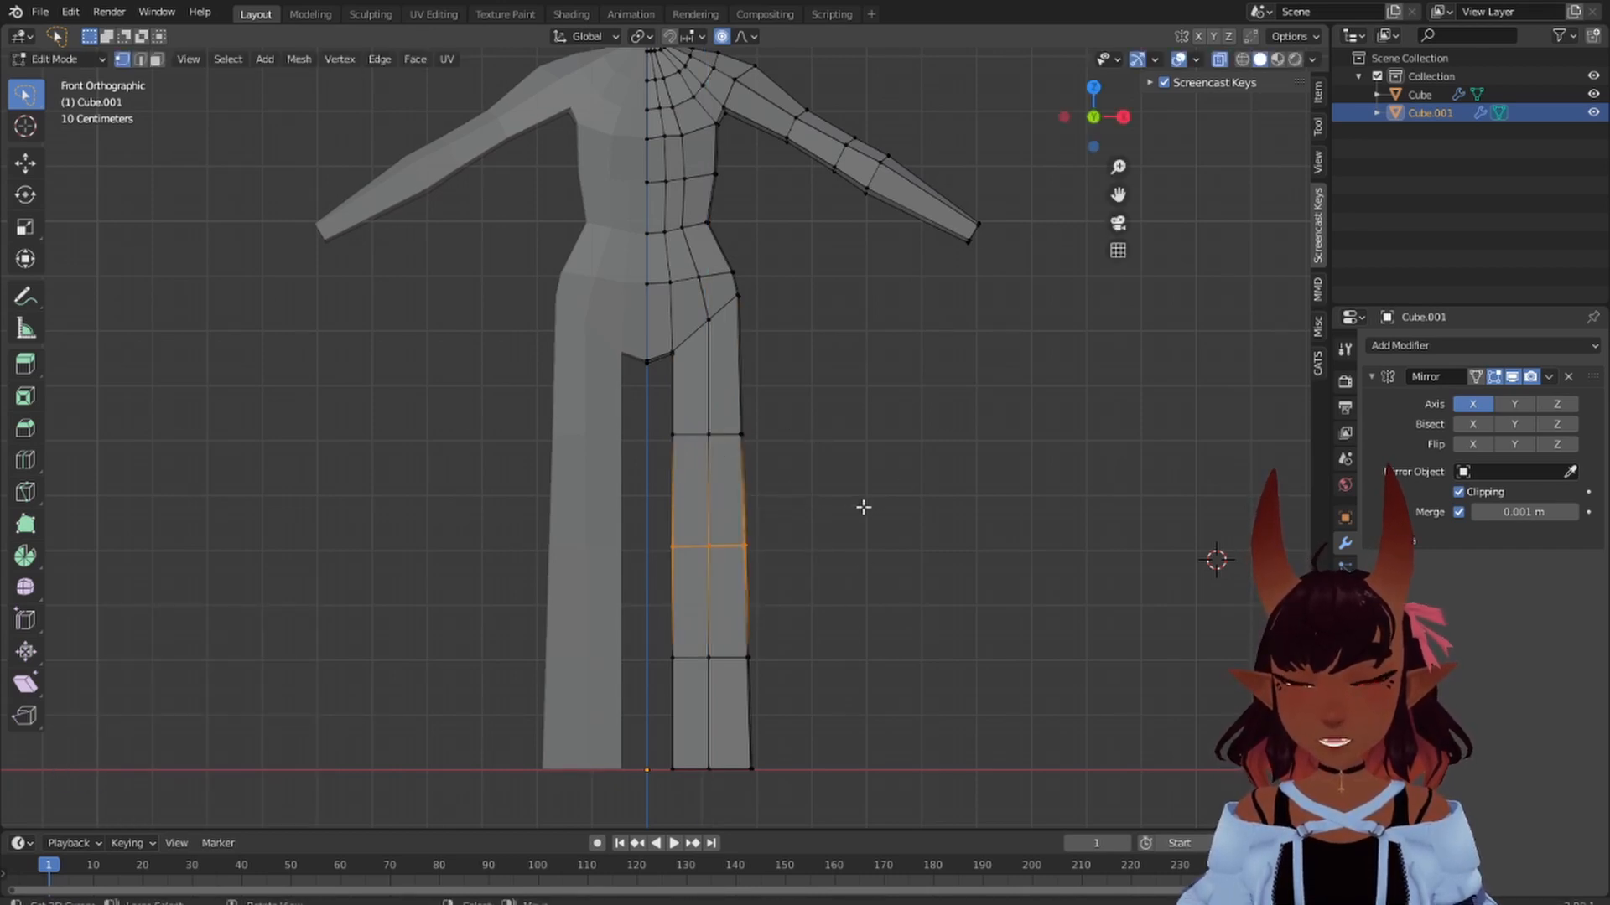
{"action": "mouse_move", "coordinate": [922, 500]}
{"action": "left_mouse_down"}
{"action": "mouse_move", "coordinate": [826, 467]}
{"action": "mouse_move", "coordinate": [804, 640]}
{"action": "mouse_move", "coordinate": [828, 604]}
{"action": "left_mouse_up"}
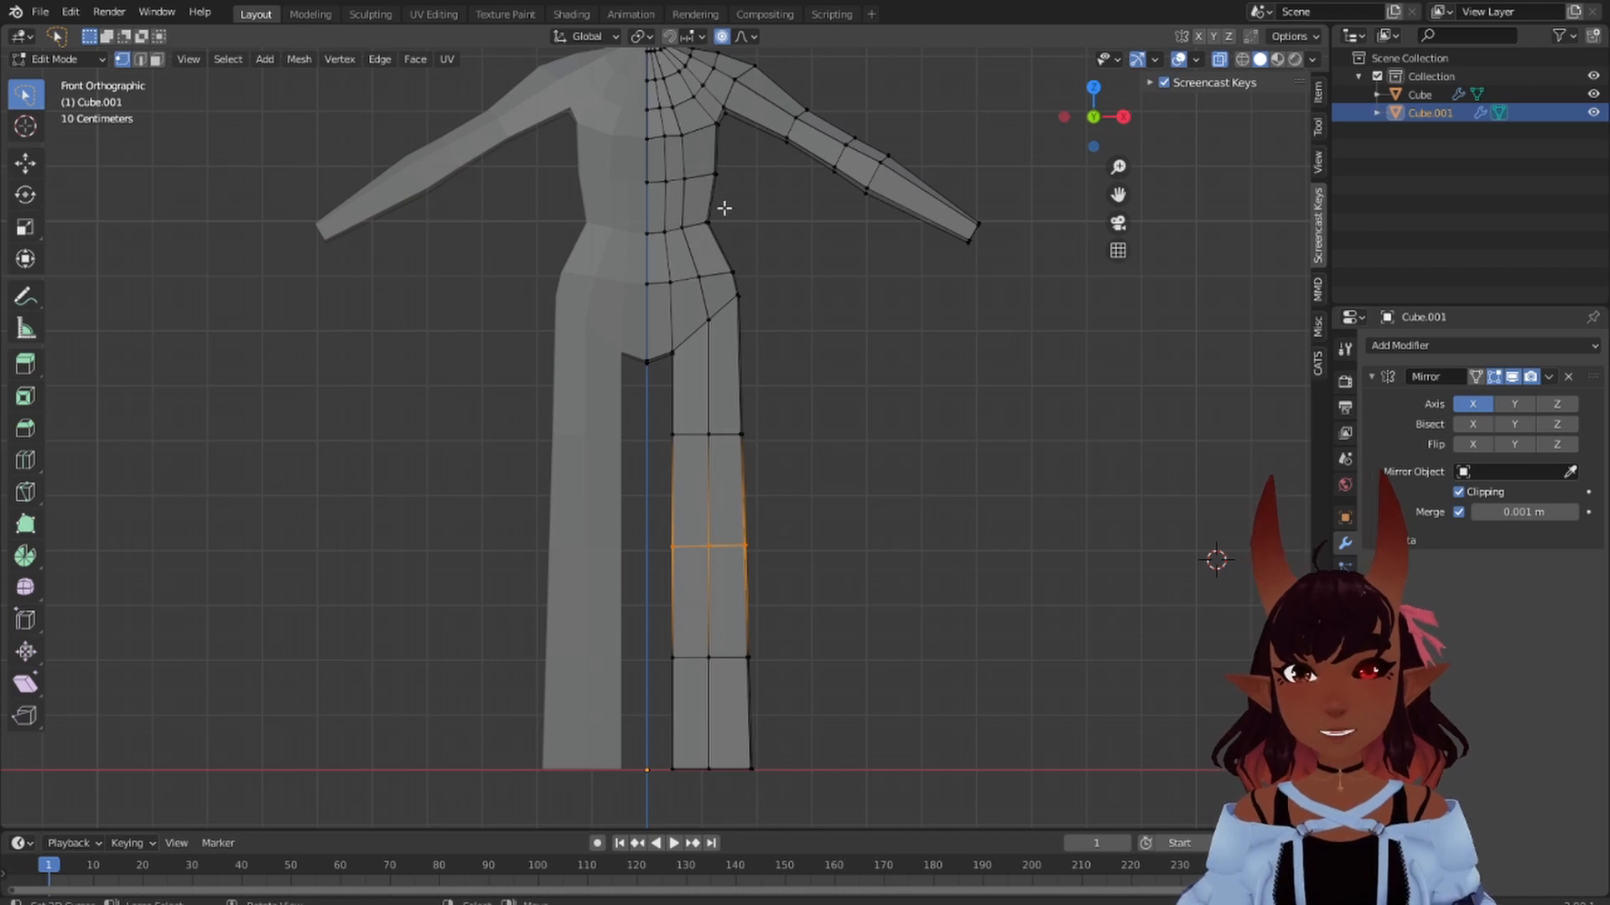
{"action": "key", "text": "s"}
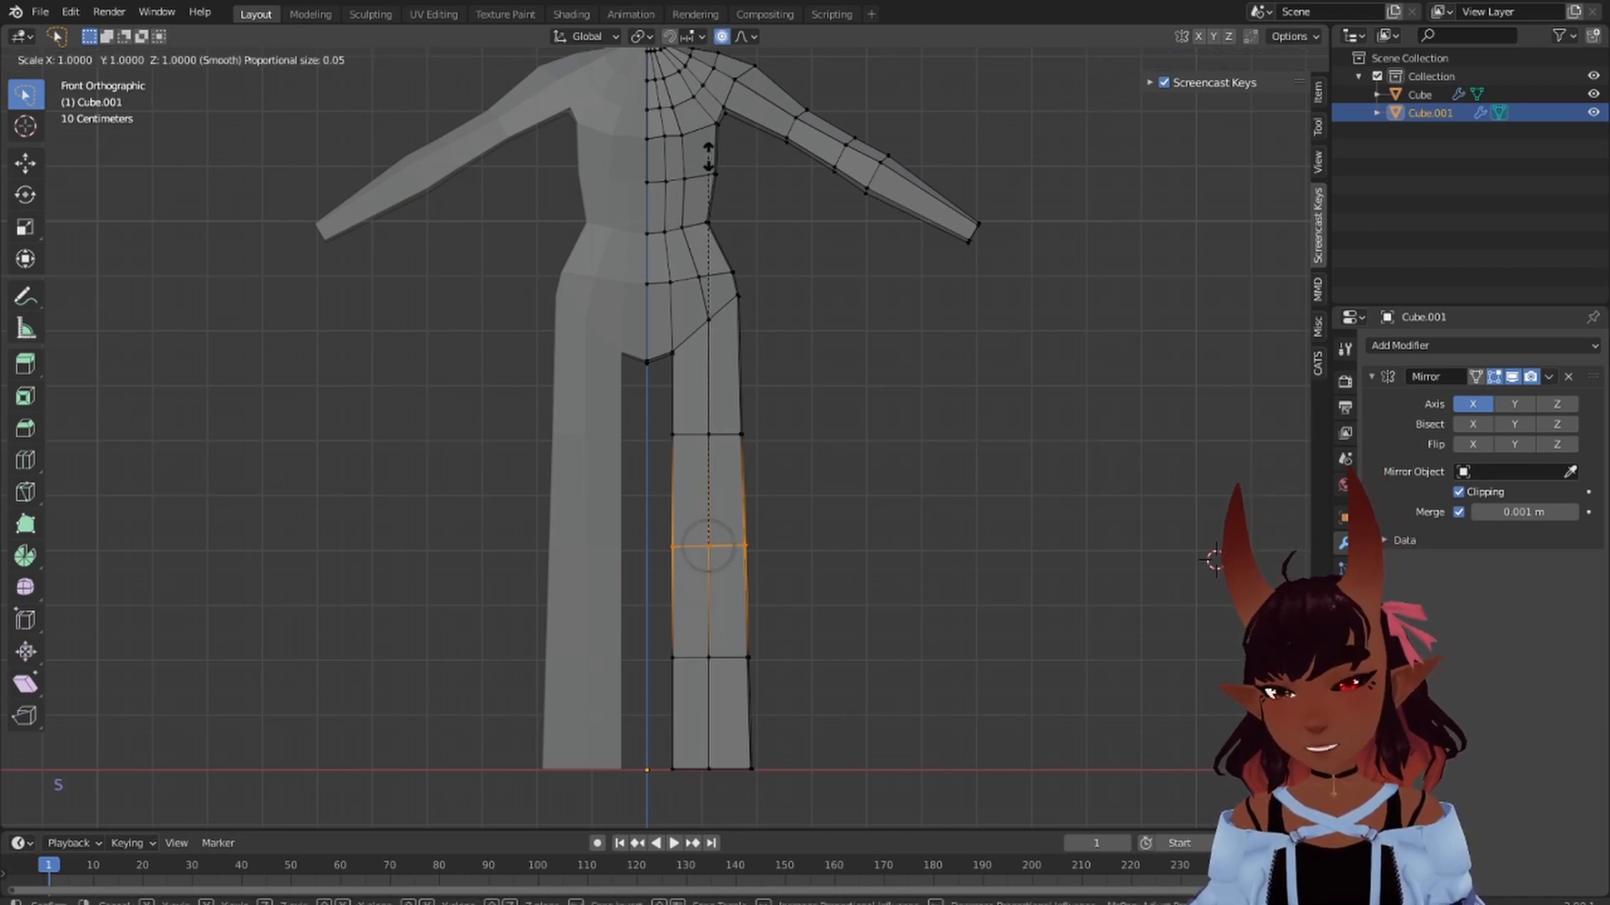
{"action": "key", "text": "z"}
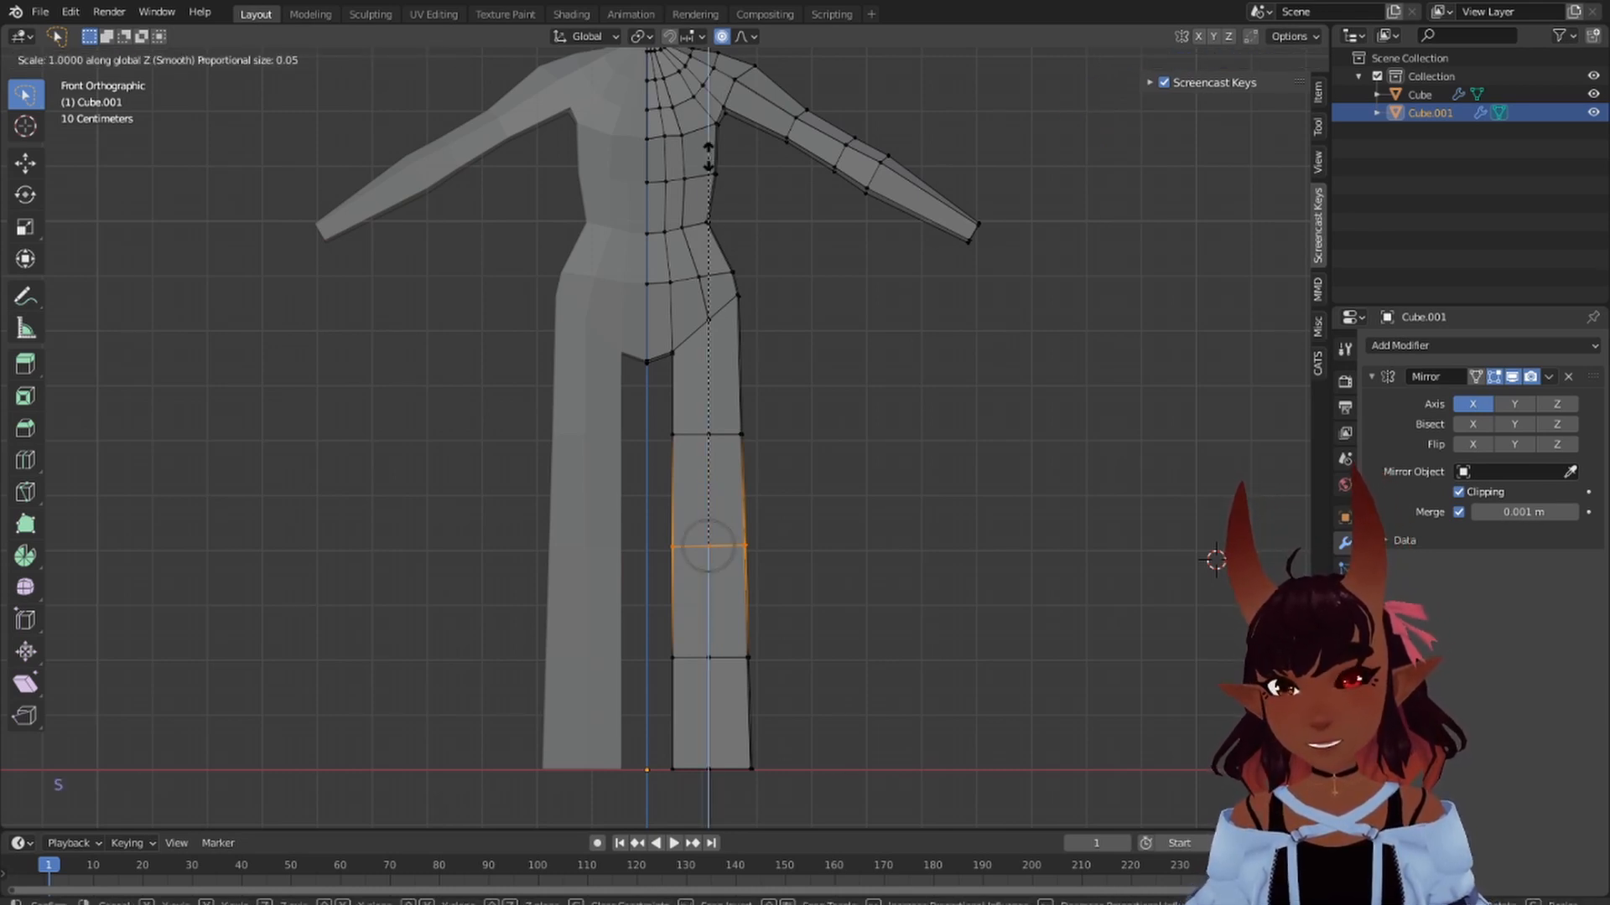
{"action": "left_click", "coordinate": [708, 536]}
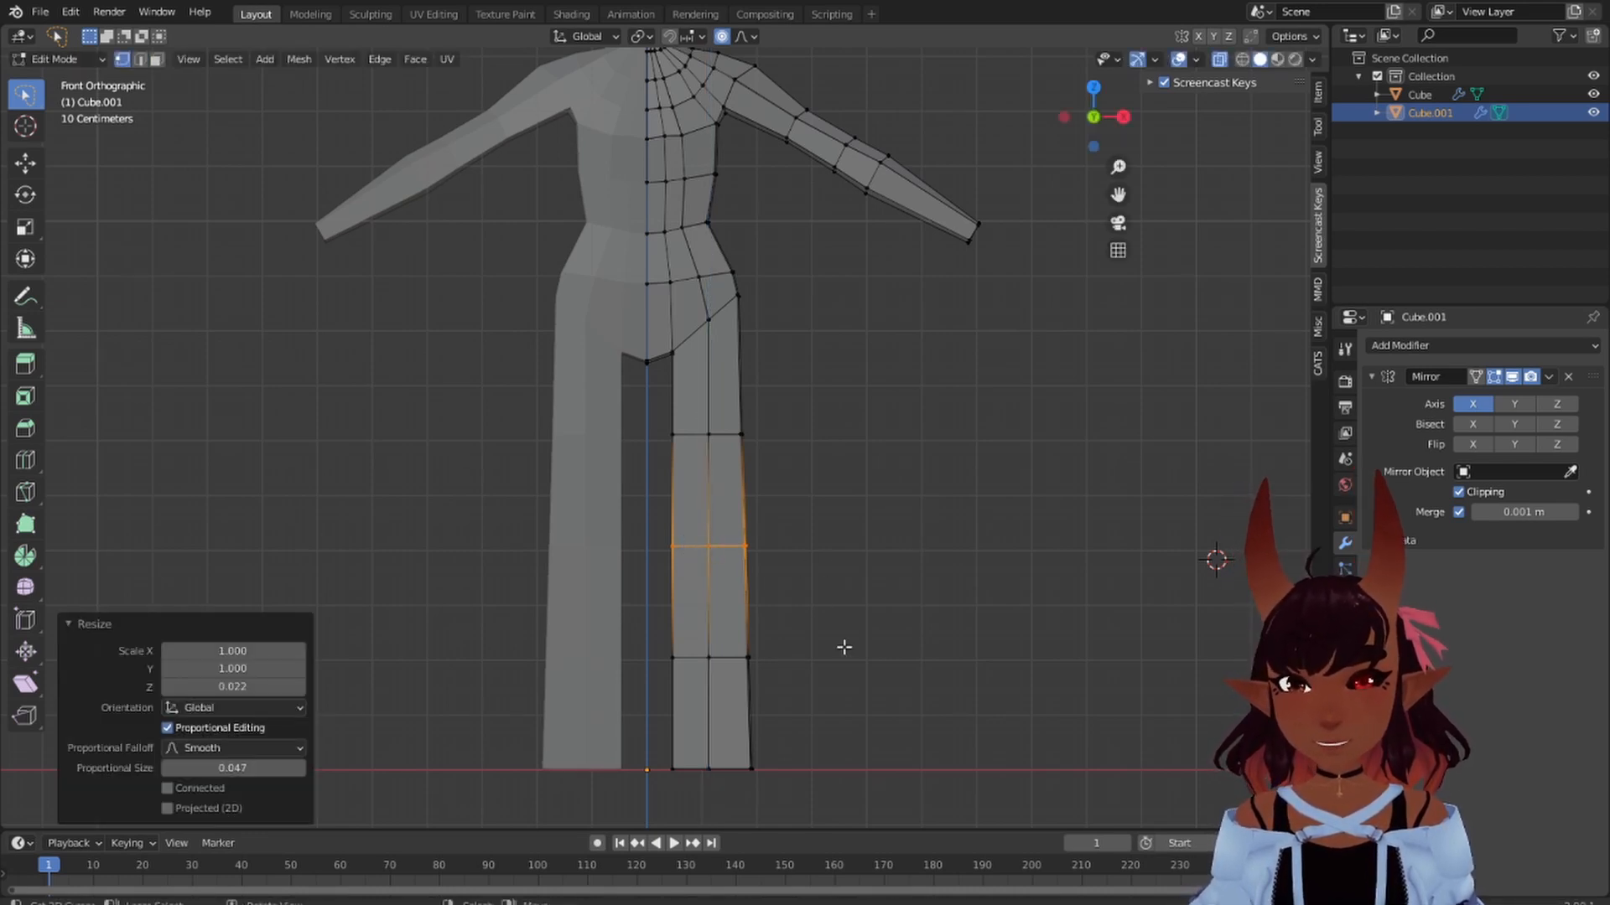
{"action": "key", "text": "a"}
{"action": "key", "text": "a"}
{"action": "key", "text": "a"}
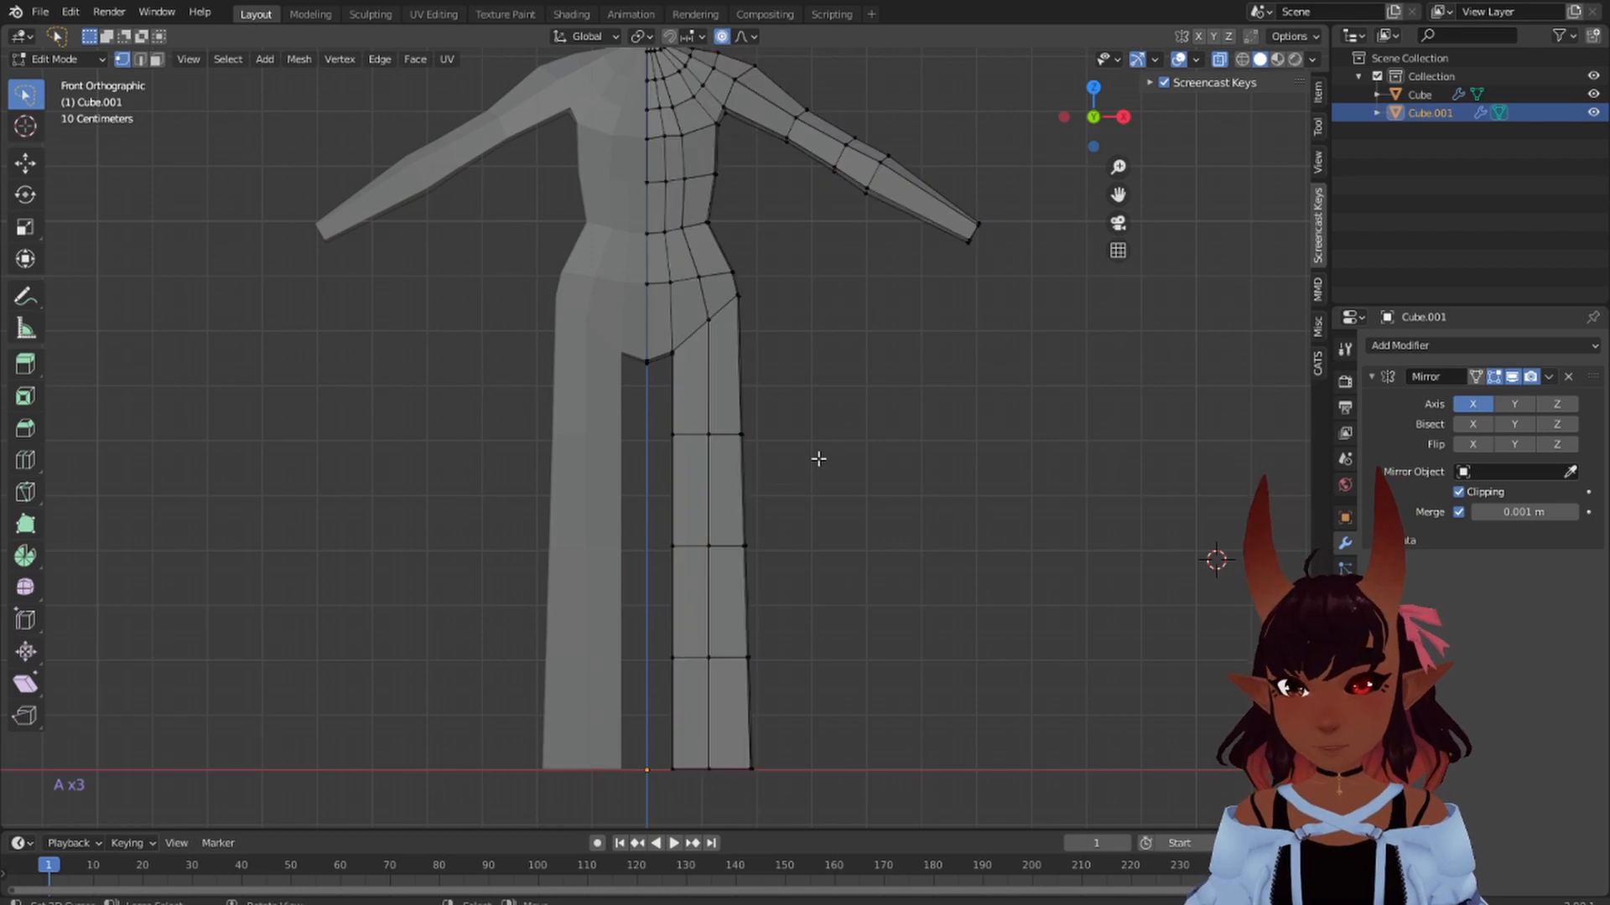
- Narrow the leg at the upper thigh edge loop by scaling it uniformly to about 0.81
{"action": "mouse_move", "coordinate": [841, 395]}
{"action": "left_mouse_down"}
{"action": "mouse_move", "coordinate": [650, 434]}
{"action": "mouse_move", "coordinate": [771, 484]}
{"action": "left_mouse_up"}
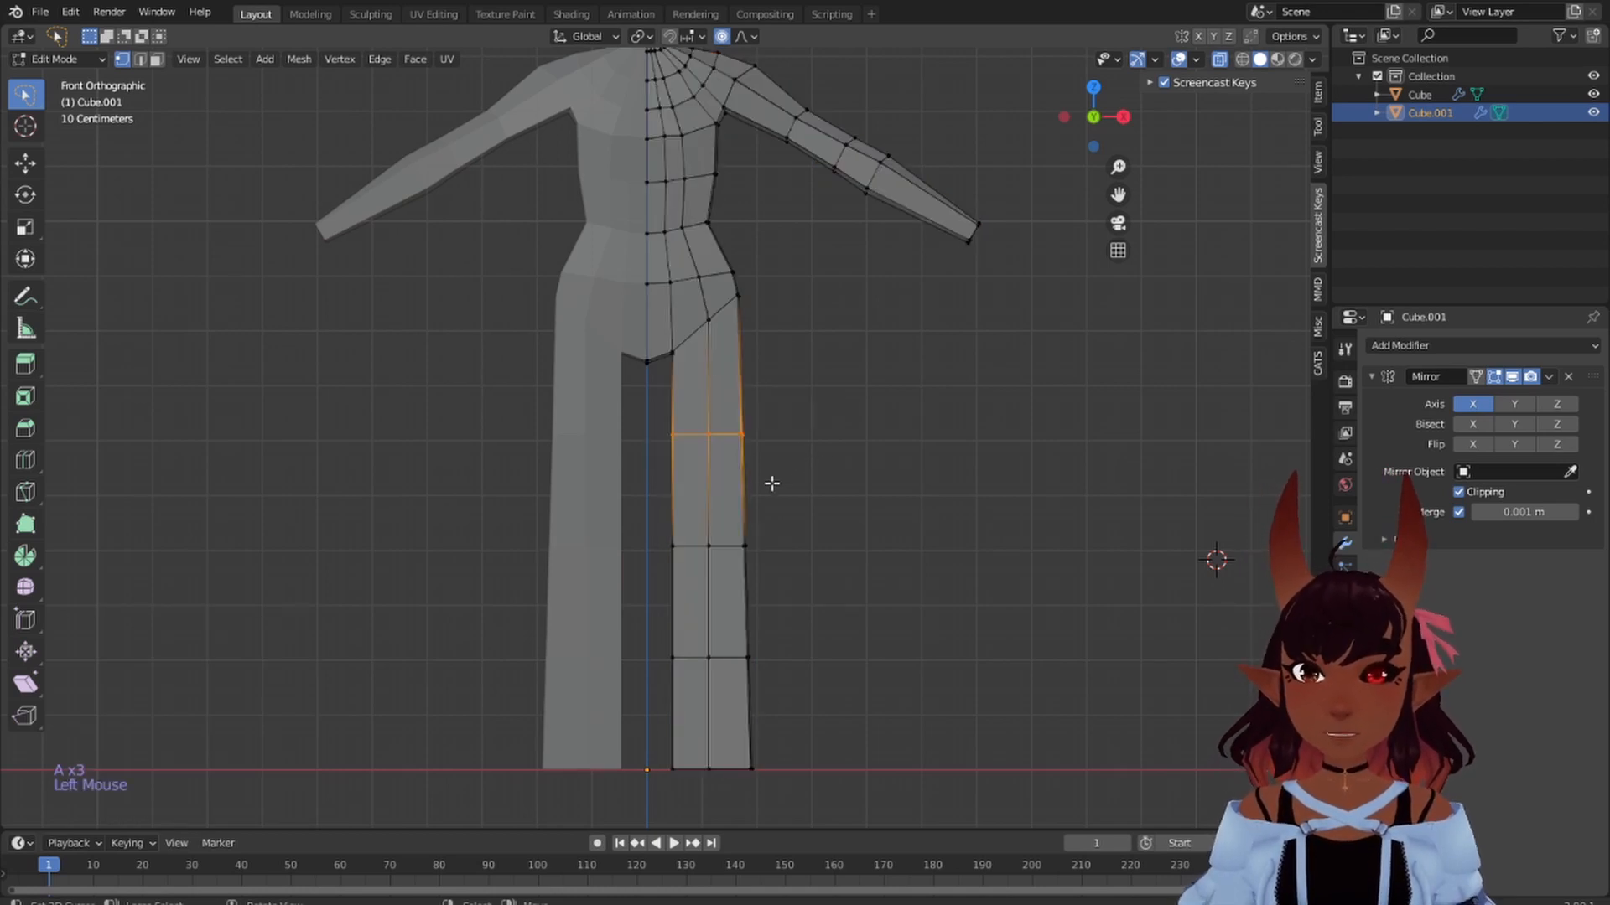
{"action": "key", "text": "s"}
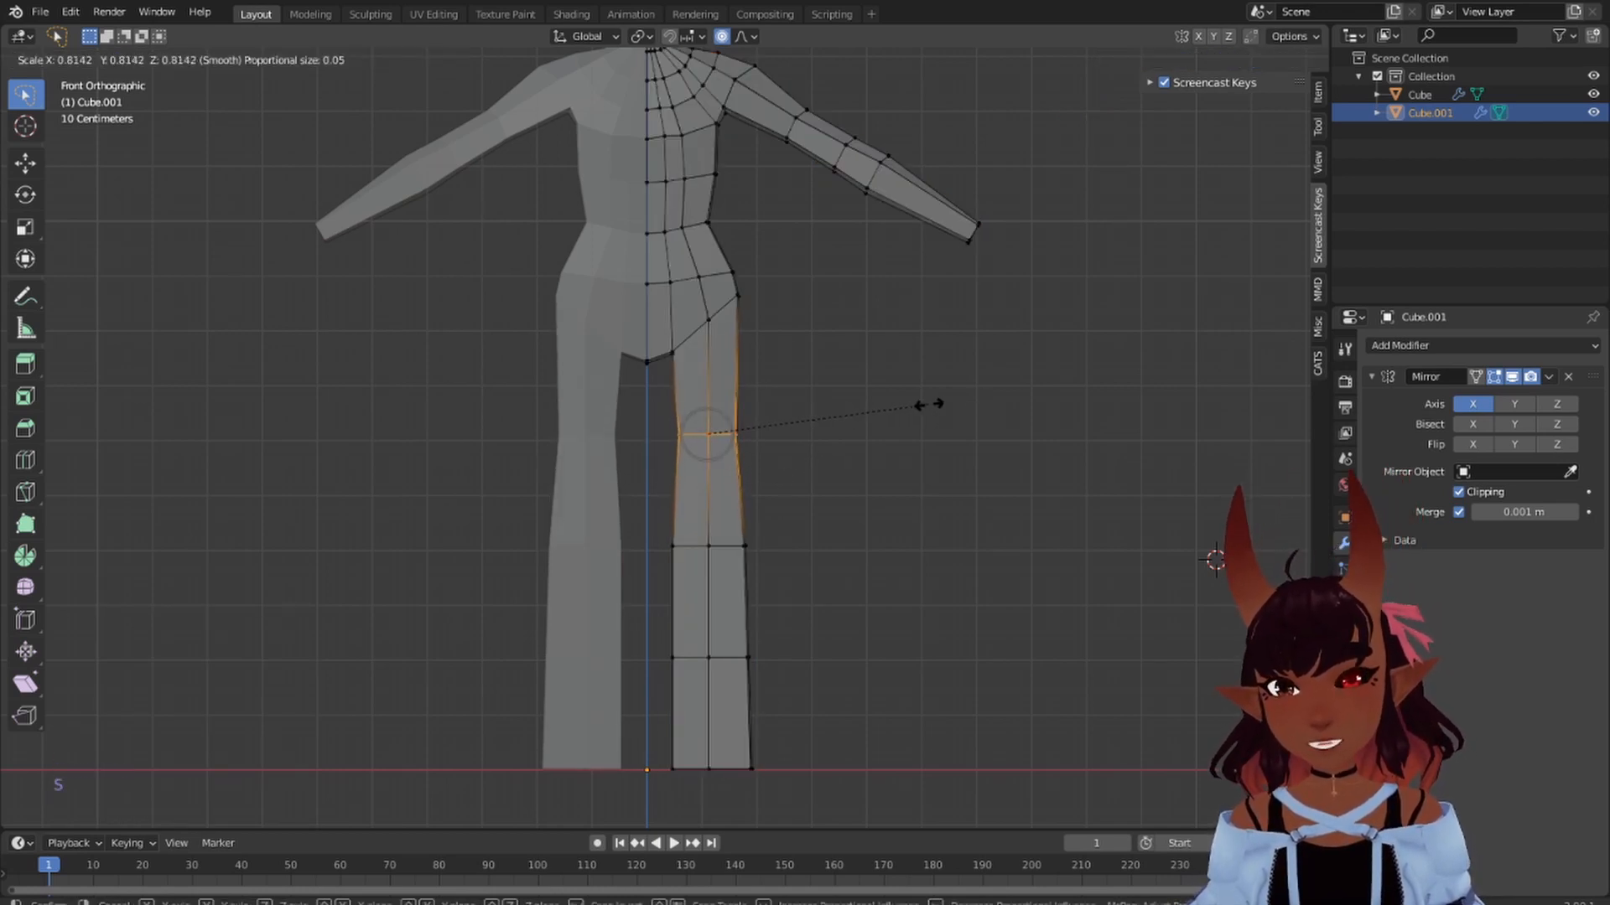
{"action": "left_click", "coordinate": [933, 403]}
- Scale the middle leg edge loop to about 0.66 and slide it up toward the thigh
{"action": "mouse_move", "coordinate": [830, 520]}
{"action": "left_mouse_down"}
{"action": "mouse_move", "coordinate": [722, 503]}
{"action": "mouse_move", "coordinate": [866, 639]}
{"action": "left_mouse_up"}
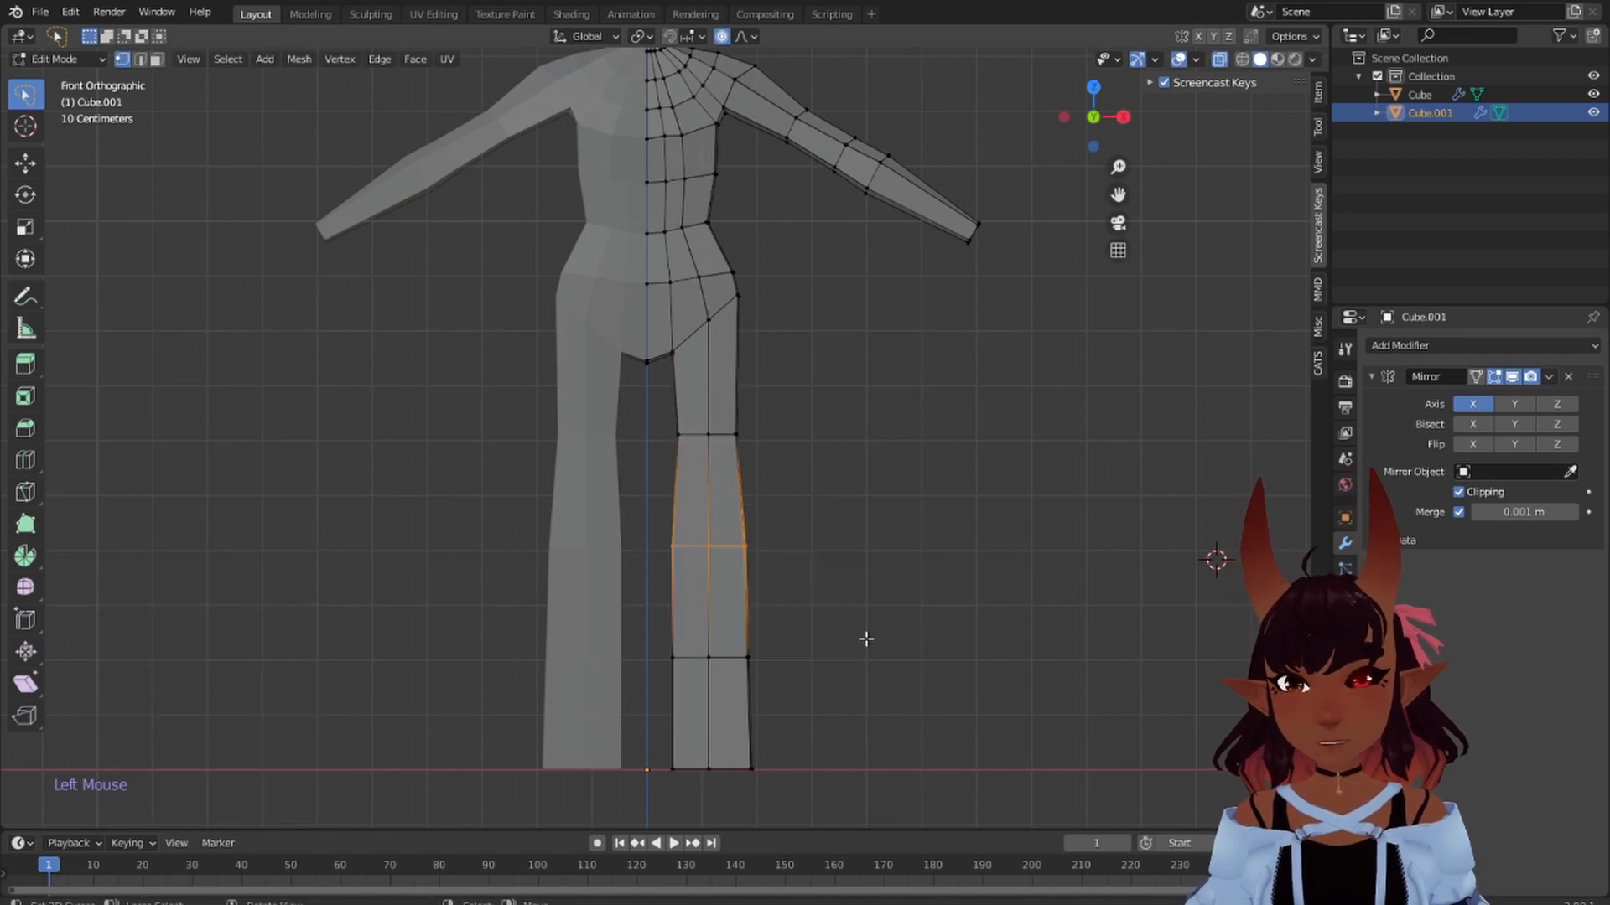
{"action": "key", "text": "s"}
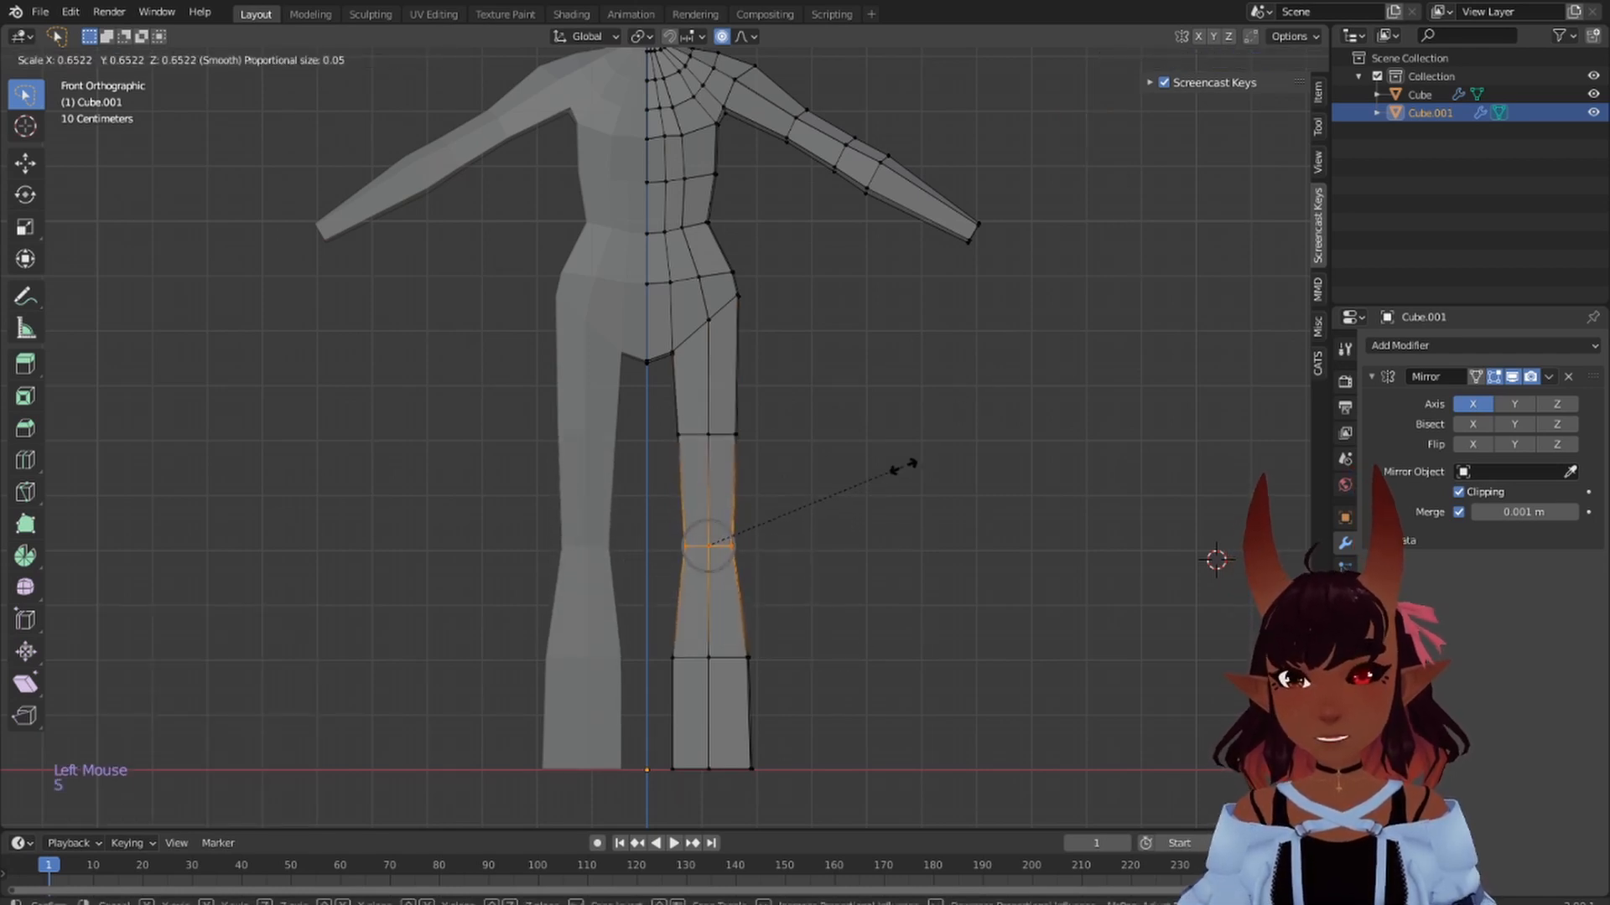
{"action": "left_click", "coordinate": [899, 468]}
{"action": "key", "text": "g"}
{"action": "key", "text": "g"}
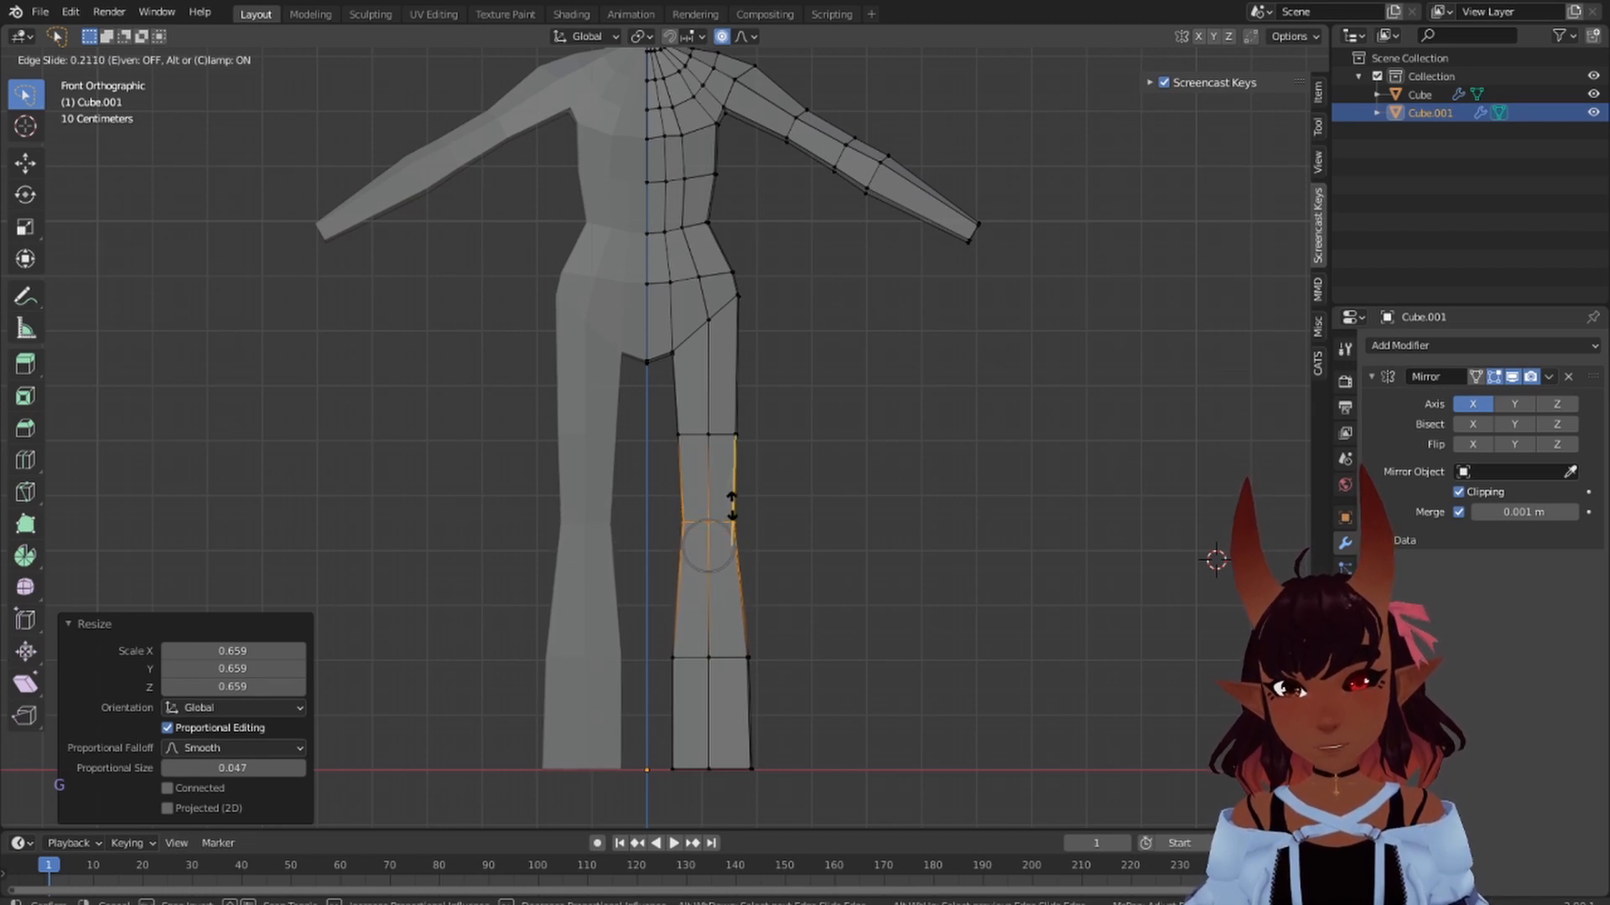
{"action": "left_click", "coordinate": [731, 503]}
- Slide the lower leg edge loop up toward the knee by a factor of about 0.49
{"action": "mouse_move", "coordinate": [855, 651]}
{"action": "left_mouse_down"}
{"action": "mouse_move", "coordinate": [742, 591]}
{"action": "mouse_move", "coordinate": [834, 738]}
{"action": "left_mouse_up"}
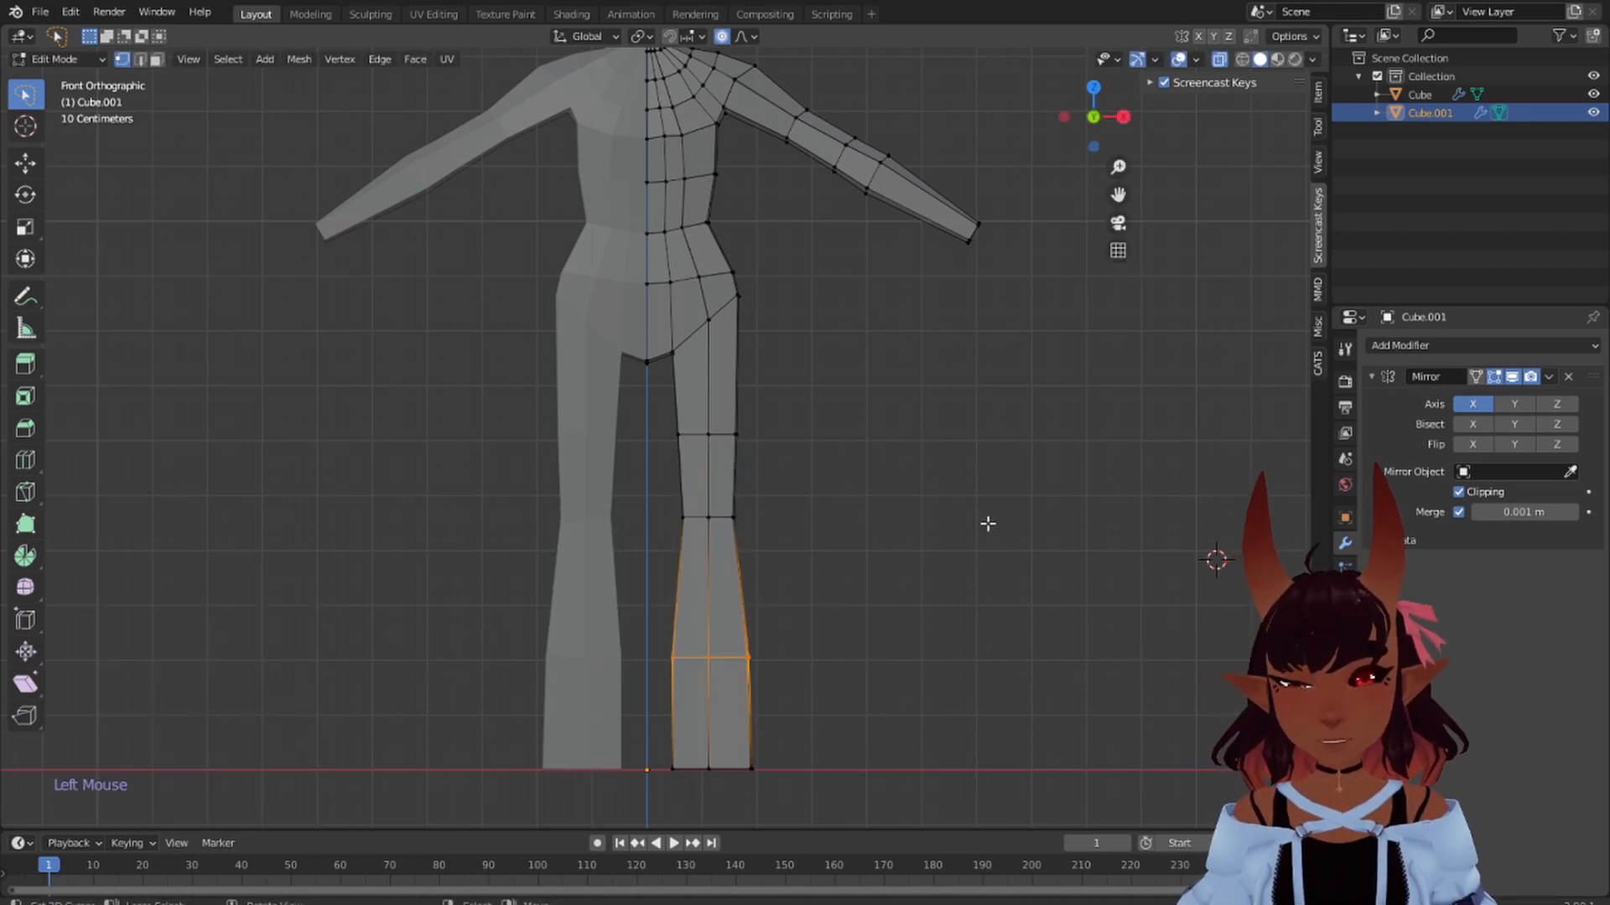
{"action": "key", "text": "g"}
{"action": "key", "text": "g"}
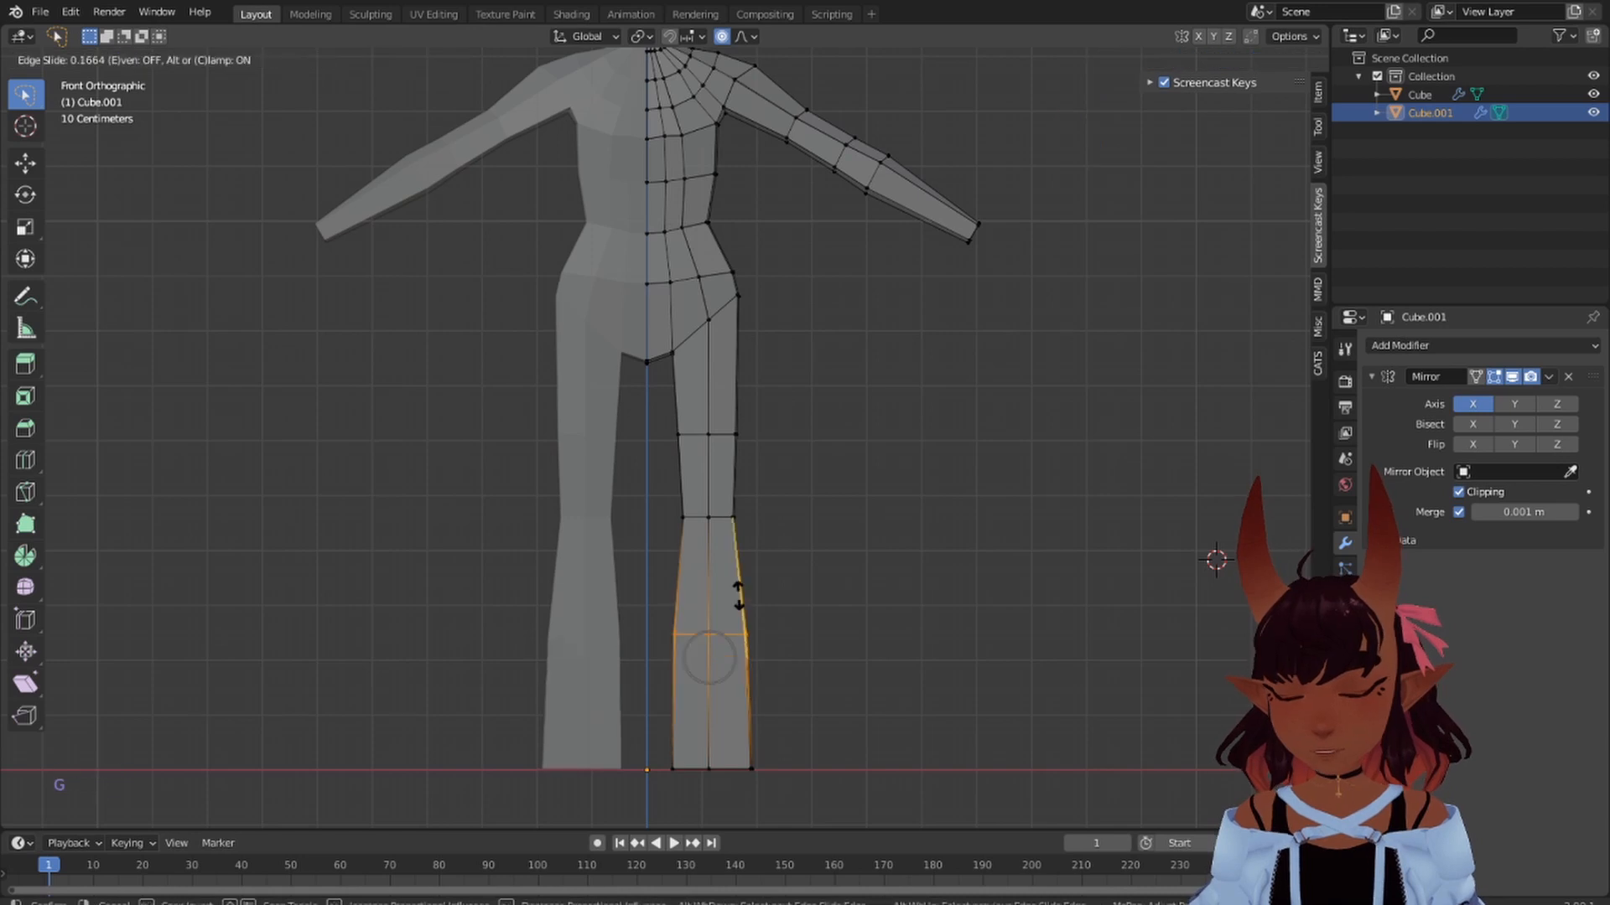
{"action": "left_click", "coordinate": [735, 557]}
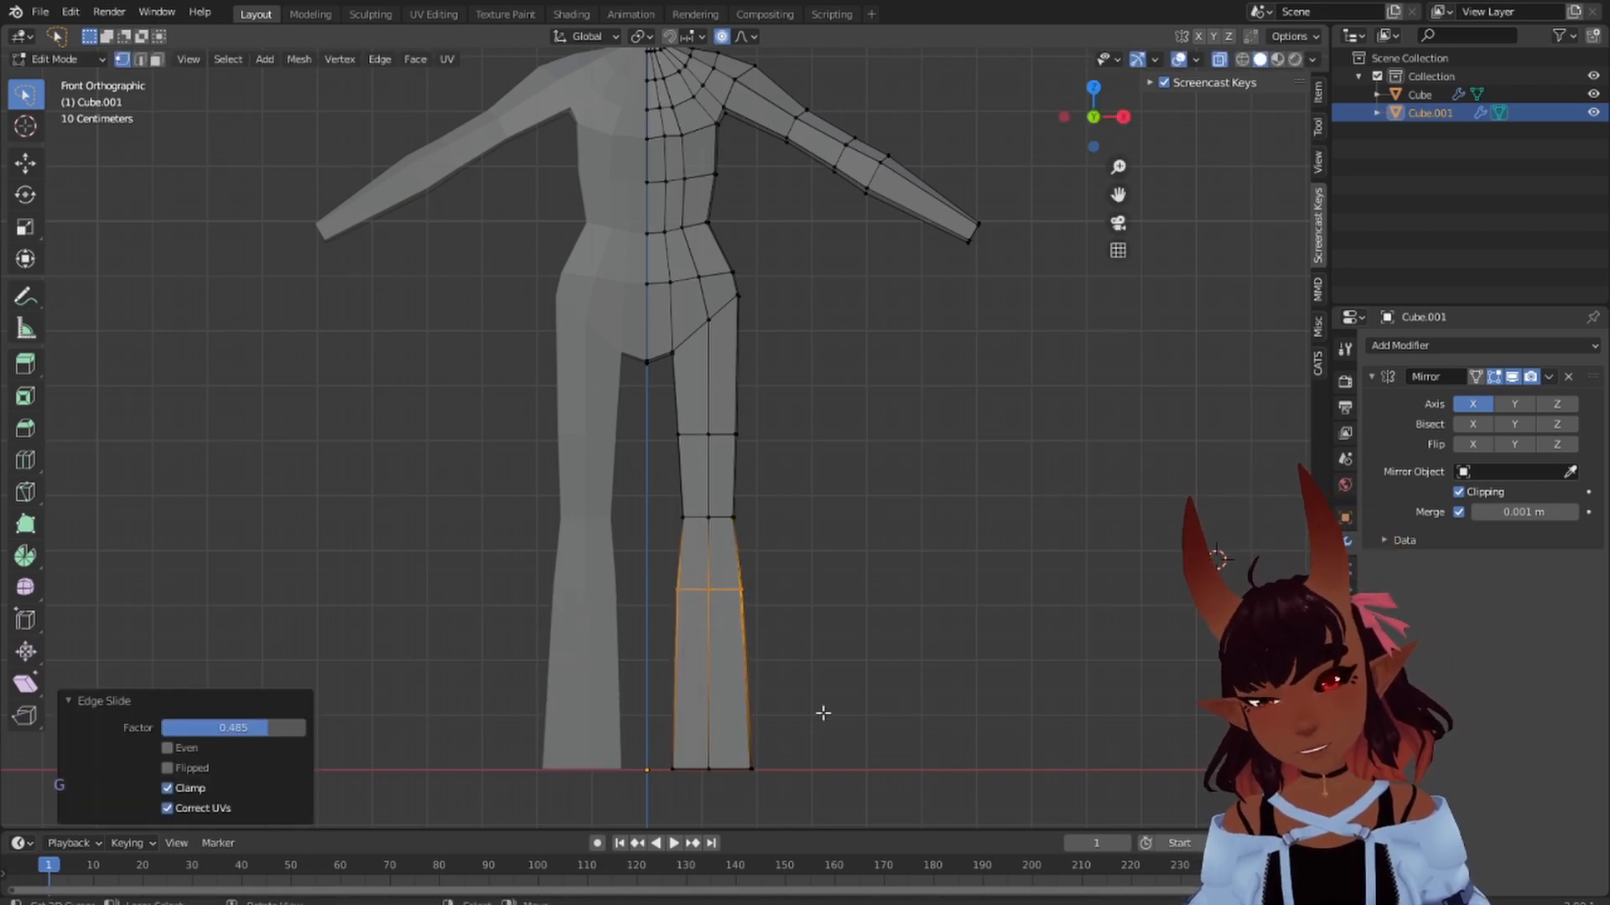
- Taper the bottom of the leg to an ankle by scaling its end vertices to about 0.4, and clear the selection
{"action": "mouse_move", "coordinate": [823, 714]}
{"action": "left_mouse_down"}
{"action": "mouse_move", "coordinate": [788, 839]}
{"action": "mouse_move", "coordinate": [826, 754]}
{"action": "left_mouse_up"}
{"action": "key", "text": "s"}
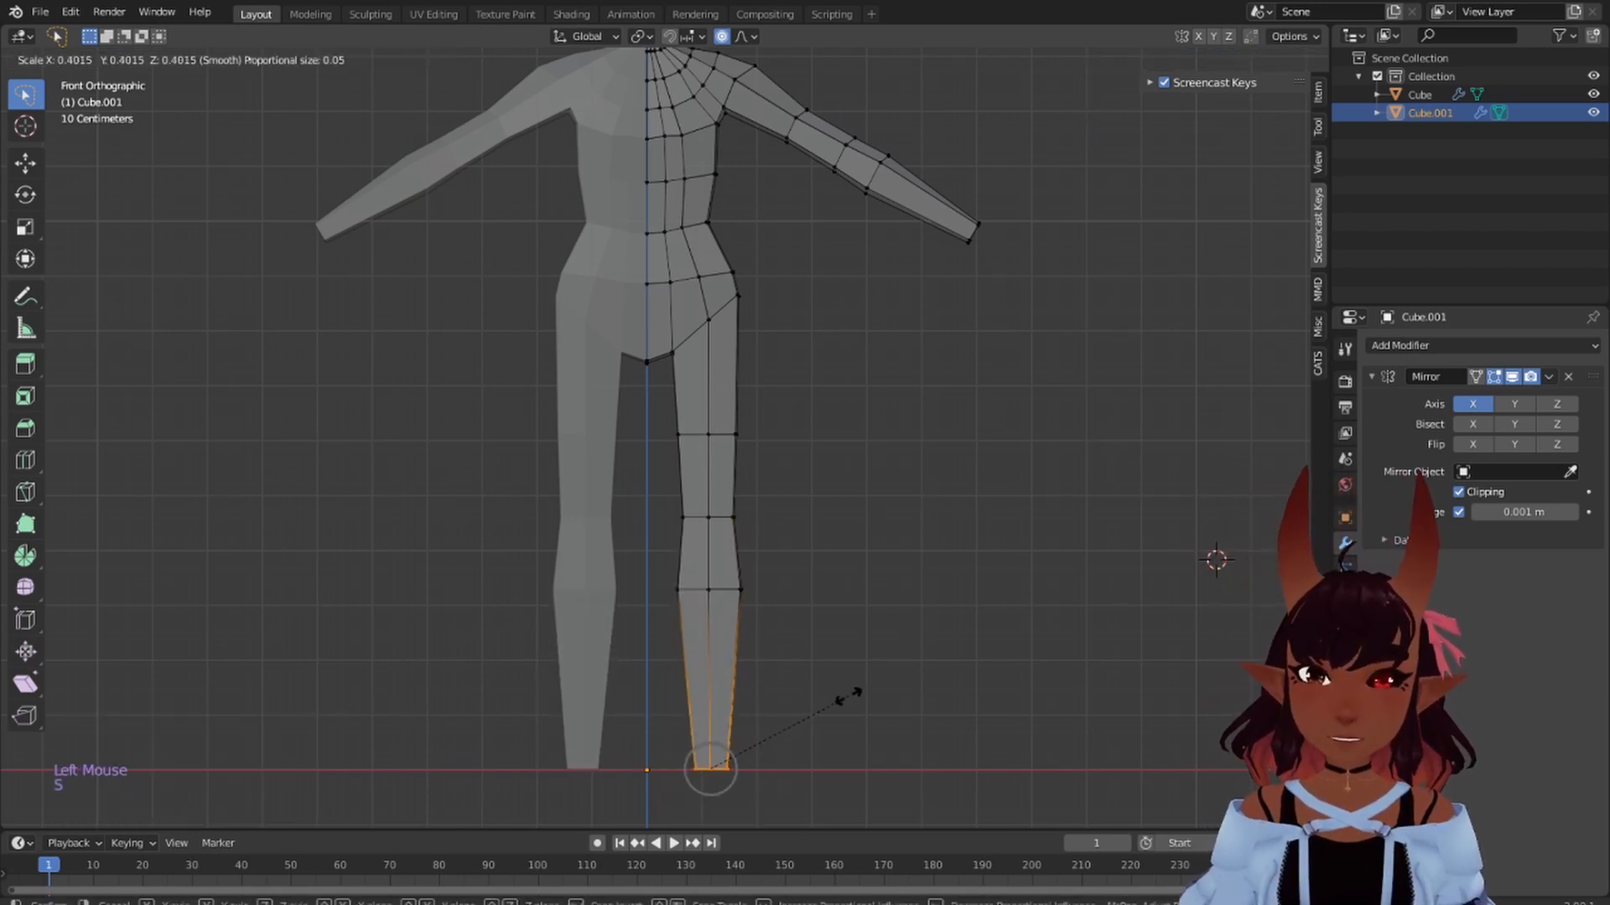
{"action": "left_click", "coordinate": [851, 673]}
{"action": "scroll", "coordinate": [812, 582], "scroll_direction": "down", "scroll_amount": 4}
{"action": "key", "text": "a"}
{"action": "key", "text": "a"}
{"action": "key", "text": "a"}
{"action": "scroll", "coordinate": [802, 577], "scroll_direction": "up", "scroll_amount": 2}
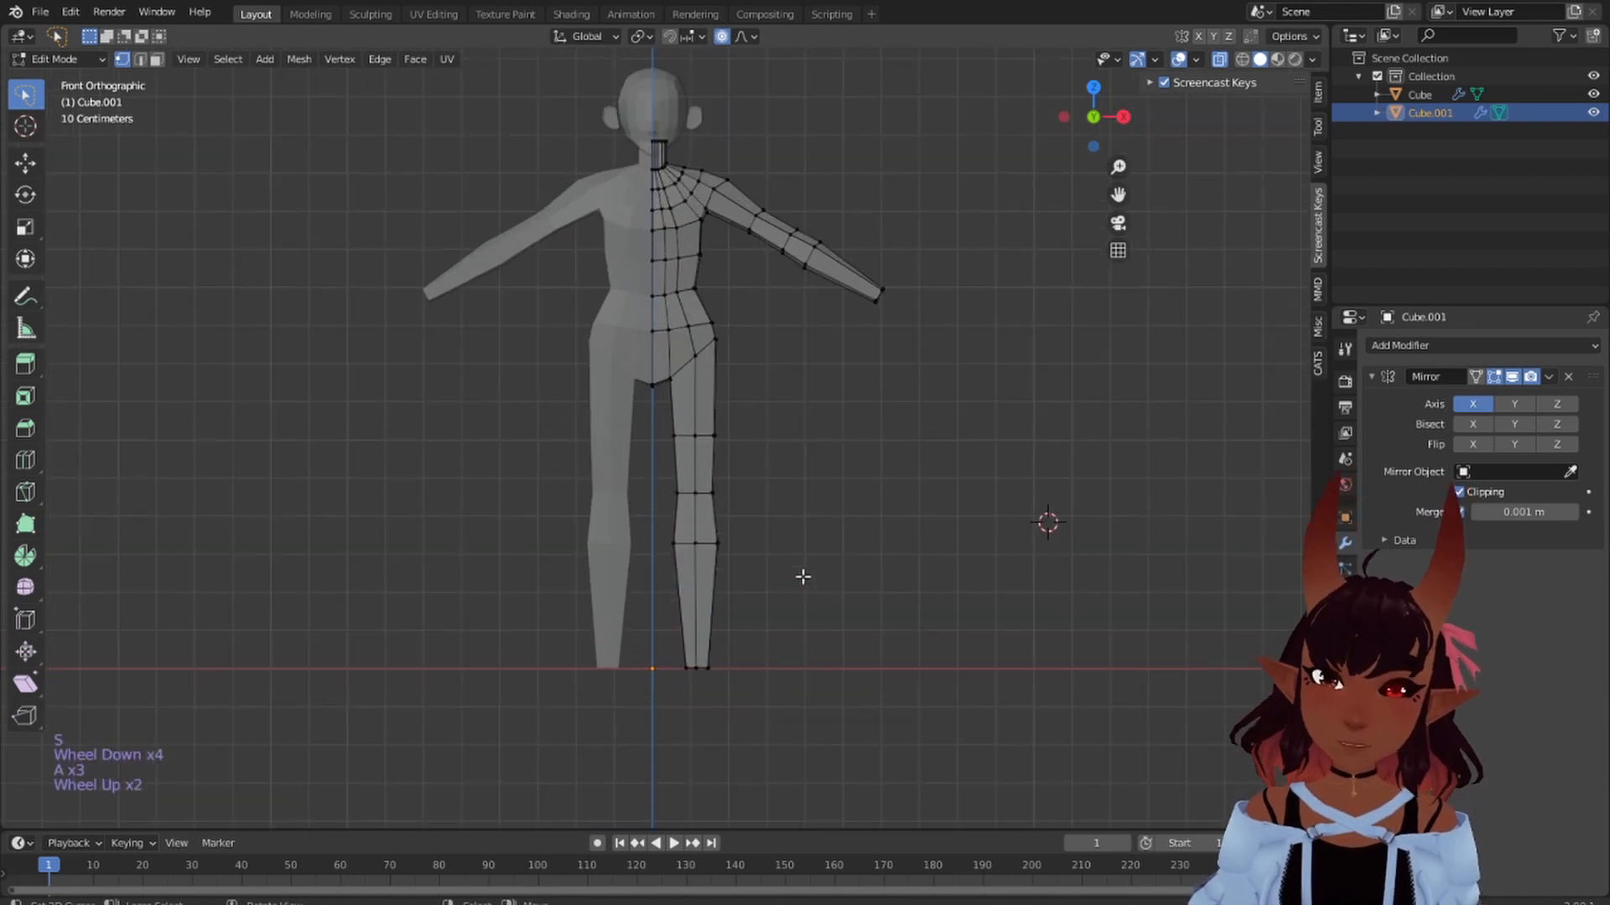
{"action": "scroll", "coordinate": [802, 577], "scroll_direction": "up", "scroll_amount": 2}
{"action": "middle_click_drag", "start_coordinate": [808, 420], "coordinate": [727, 507], "text": "shift"}
{"action": "scroll", "coordinate": [791, 568], "scroll_direction": "up", "scroll_amount": 3}
{"action": "left_click", "coordinate": [705, 531]}
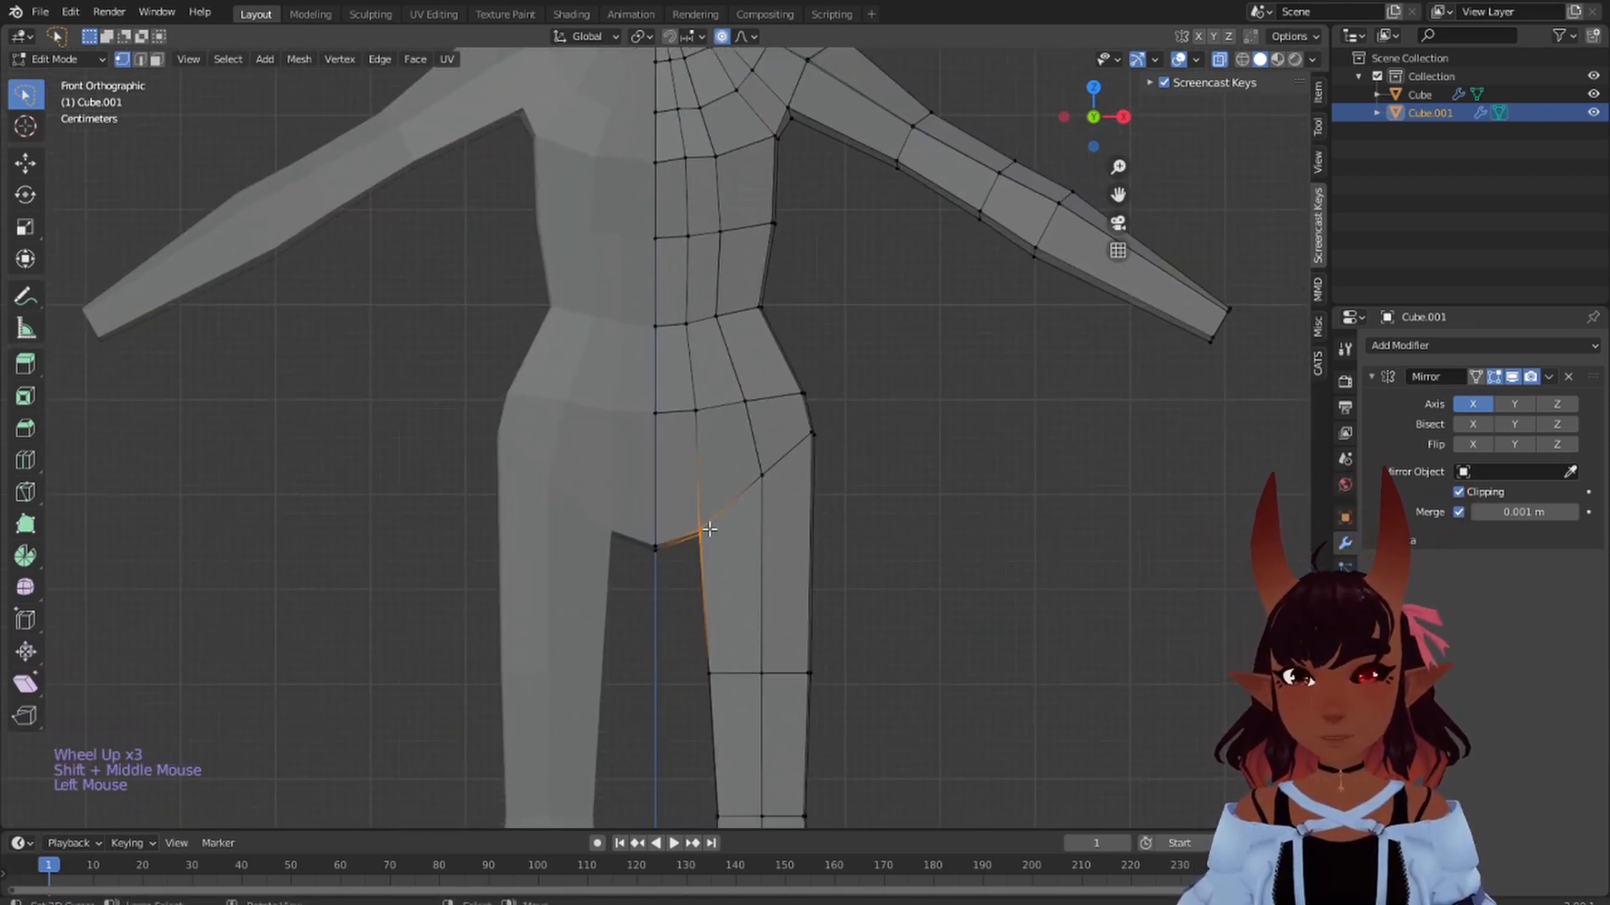
{"action": "scroll", "coordinate": [709, 529], "scroll_direction": "down", "scroll_amount": 4}
{"action": "scroll", "coordinate": [769, 587], "scroll_direction": "down", "scroll_amount": 1}
{"action": "scroll", "coordinate": [772, 586], "scroll_direction": "up", "scroll_amount": 1}
{"action": "middle_click_drag", "start_coordinate": [772, 585], "coordinate": [770, 513], "text": "shift"}
{"action": "key", "text": "a"}
{"action": "key", "text": "a"}
{"action": "key", "text": "a"}
{"action": "key", "text": "a"}
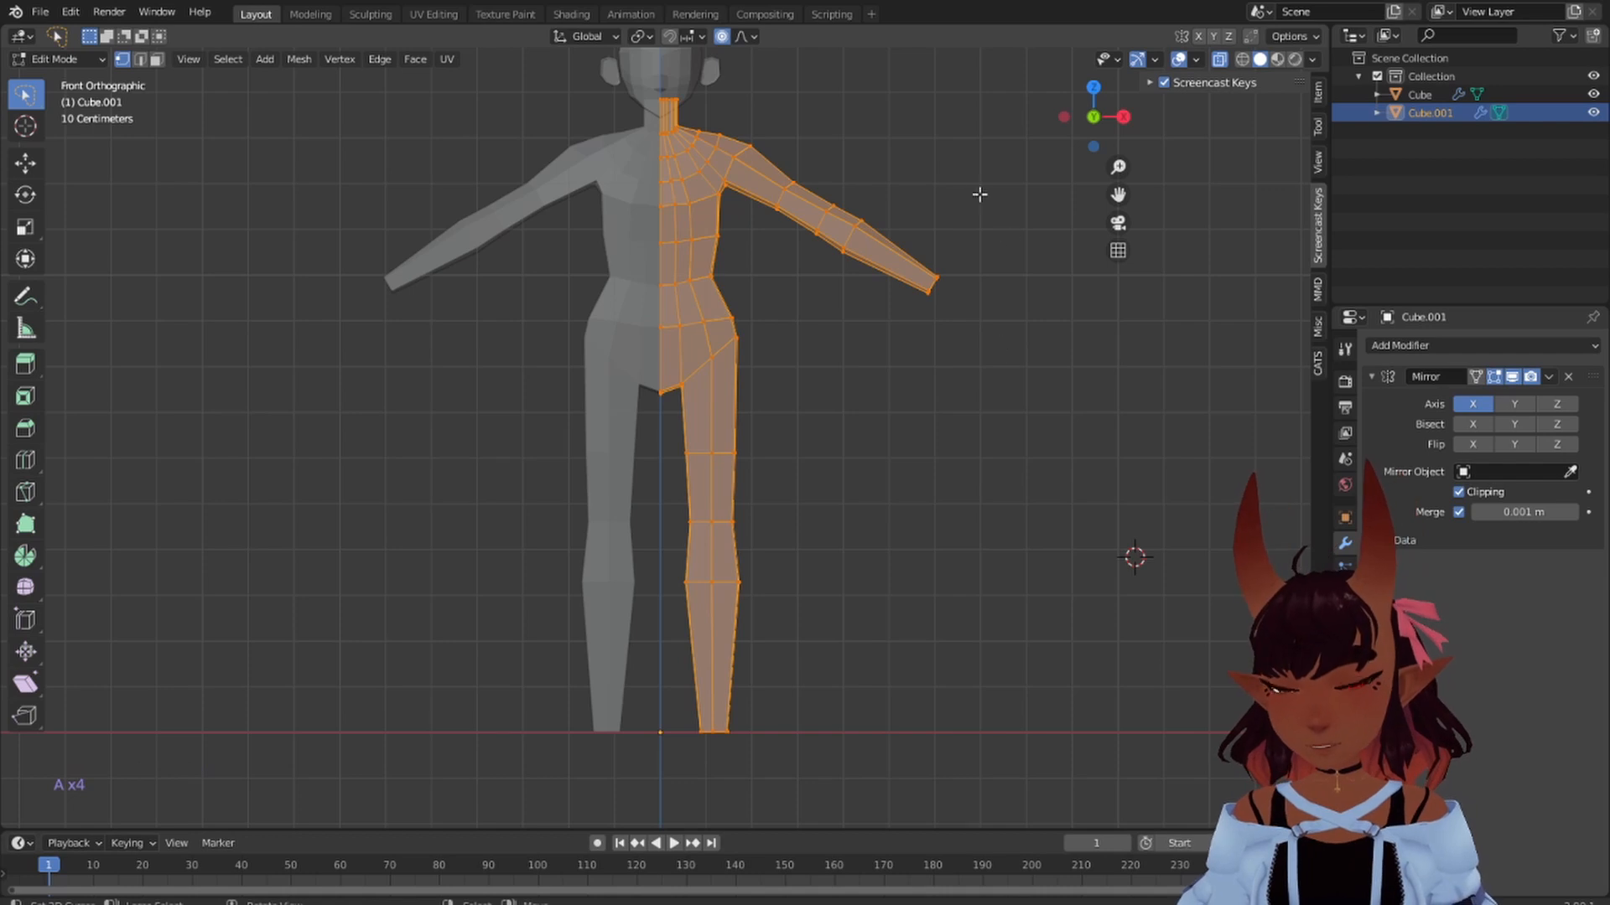
{"action": "mouse_move", "coordinate": [812, 92]}
{"action": "left_mouse_down", "text": "shift"}
{"action": "mouse_move", "coordinate": [776, 110]}
{"action": "mouse_move", "coordinate": [737, 180]}
{"action": "mouse_move", "coordinate": [908, 381]}
{"action": "mouse_move", "coordinate": [964, 144]}
{"action": "left_mouse_up", "text": "shift"}
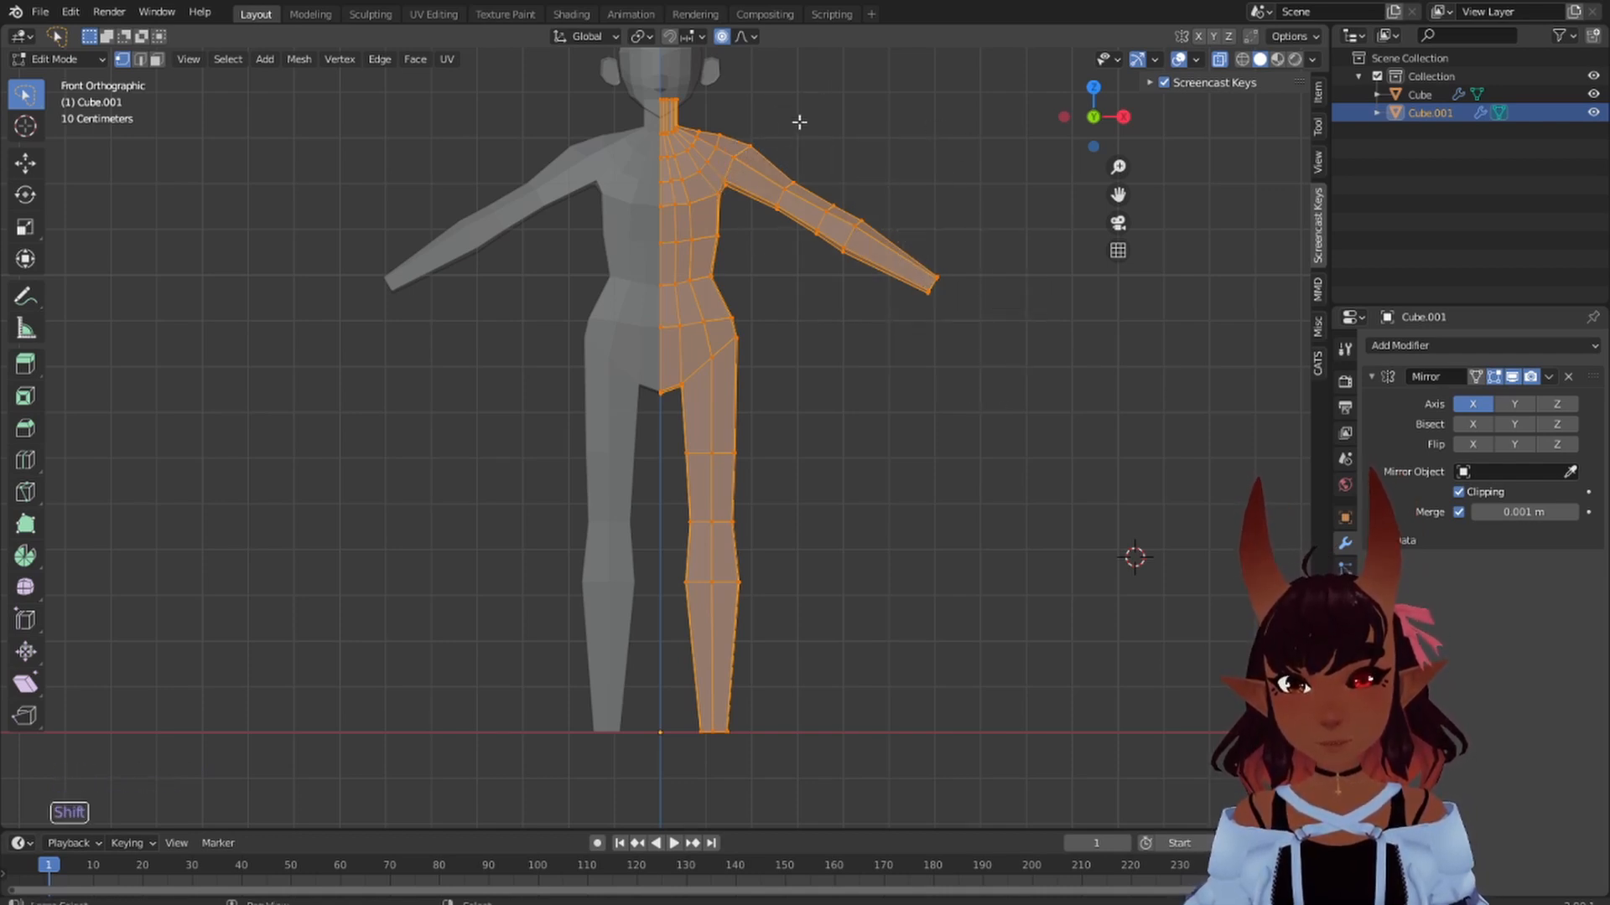
{"action": "left_click_drag", "start_coordinate": [763, 102], "coordinate": [766, 100]}
- Move the whole arm inward along X by about 0.016 m, using a proportional editing size of about 0.15
{"action": "mouse_move", "coordinate": [717, 183]}
{"action": "left_mouse_down"}
{"action": "mouse_move", "coordinate": [880, 359]}
{"action": "mouse_move", "coordinate": [912, 98]}
{"action": "left_mouse_up"}
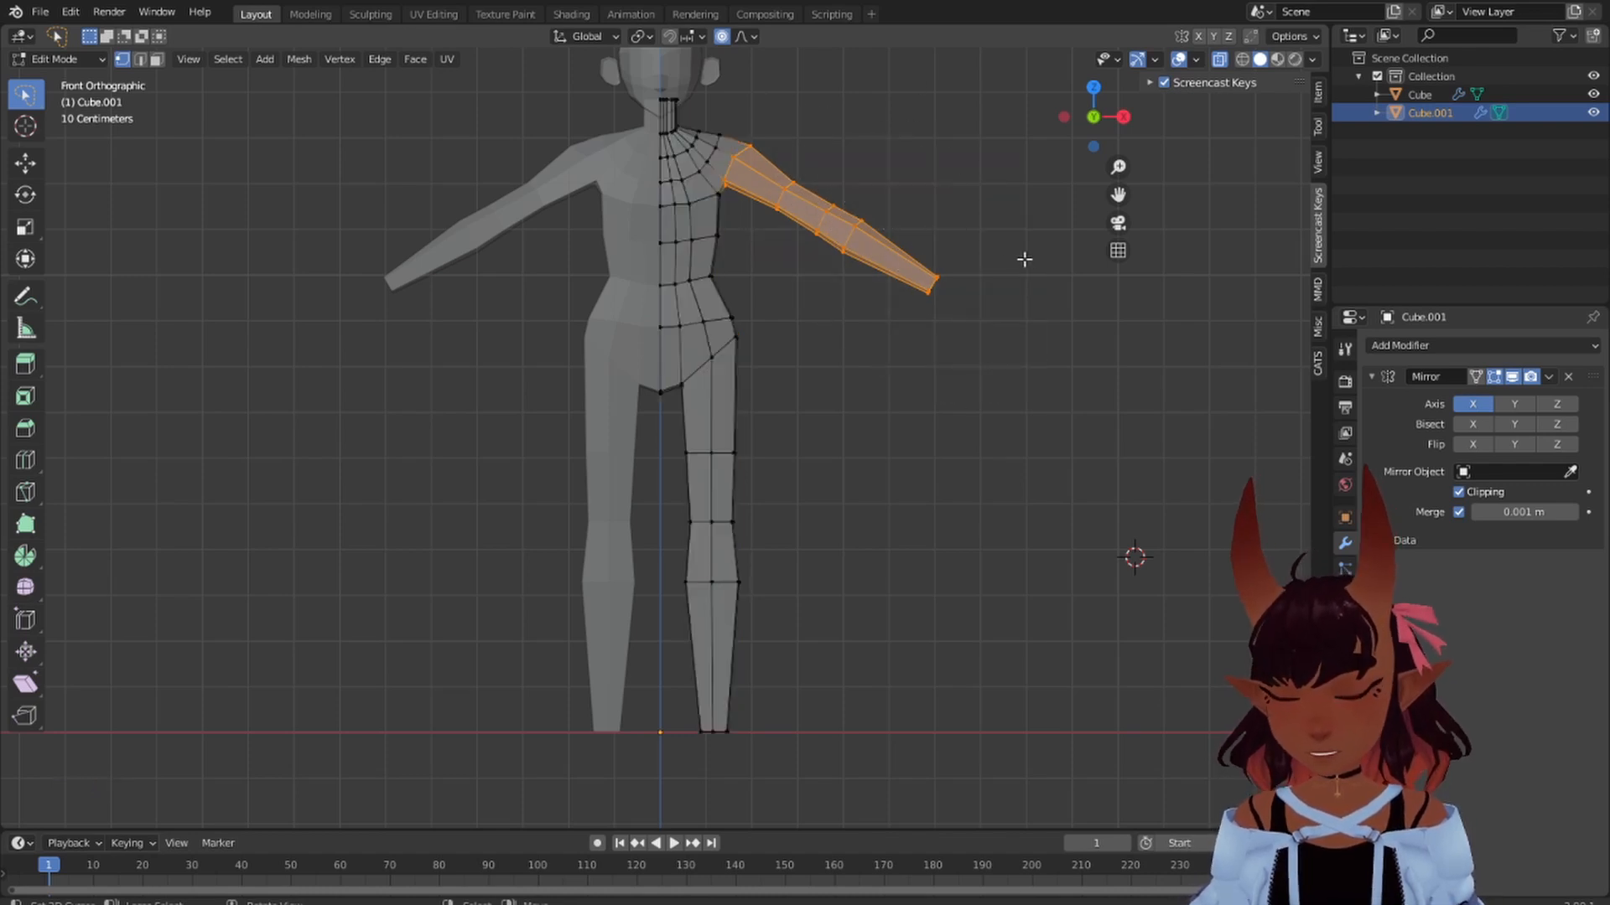
{"action": "key", "text": "g"}
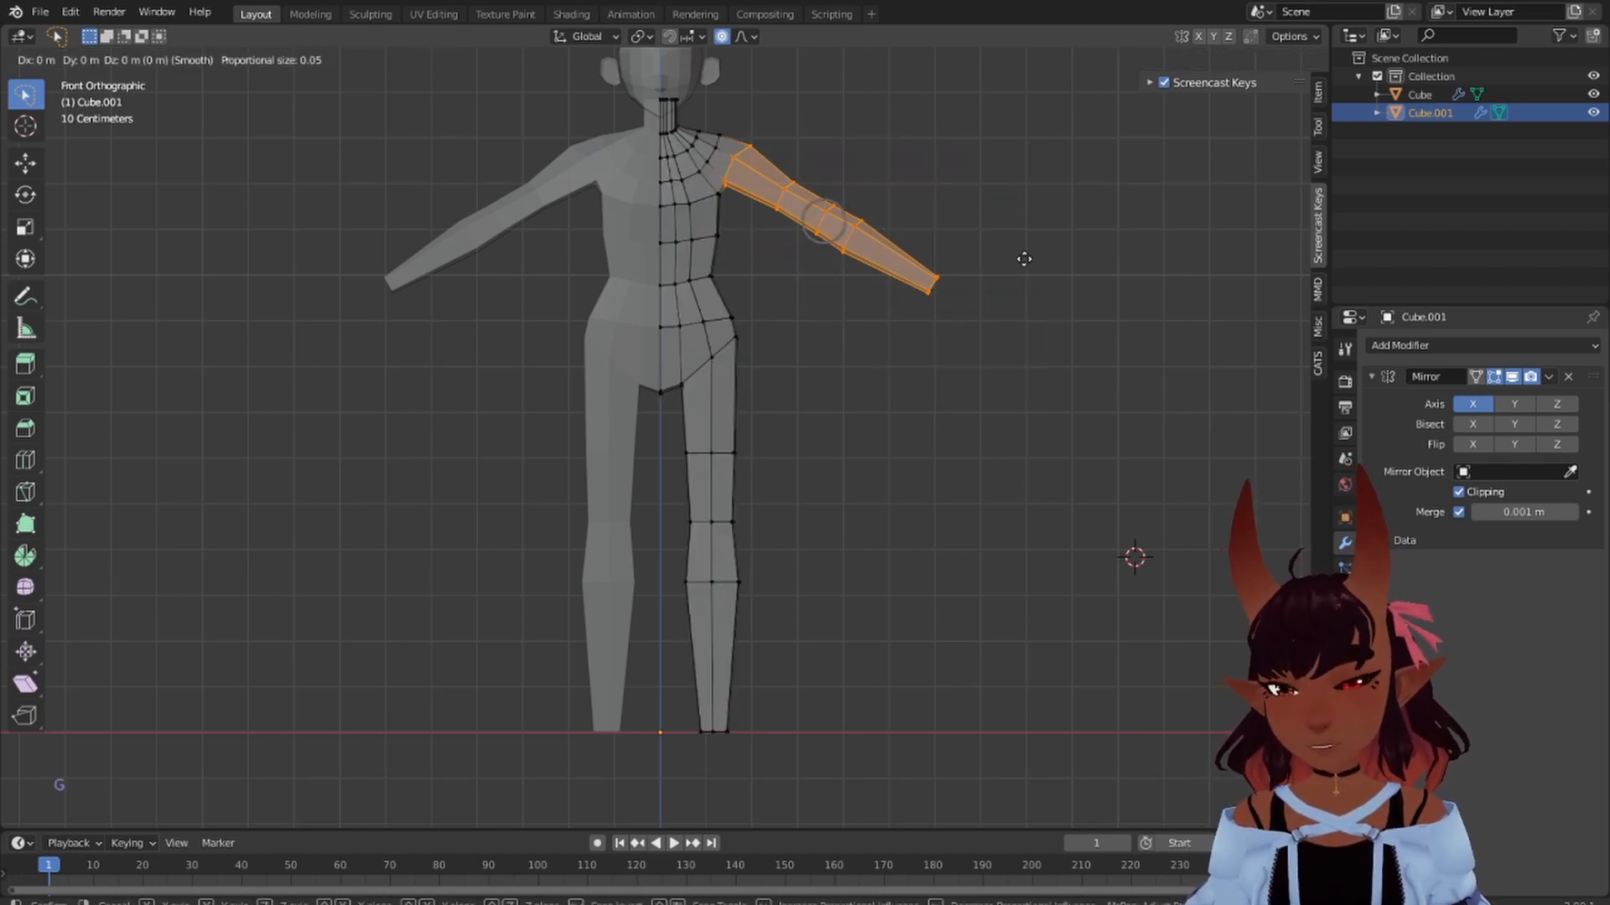
{"action": "key", "text": "x"}
{"action": "scroll", "coordinate": [1021, 258], "scroll_direction": "down", "scroll_amount": 20}
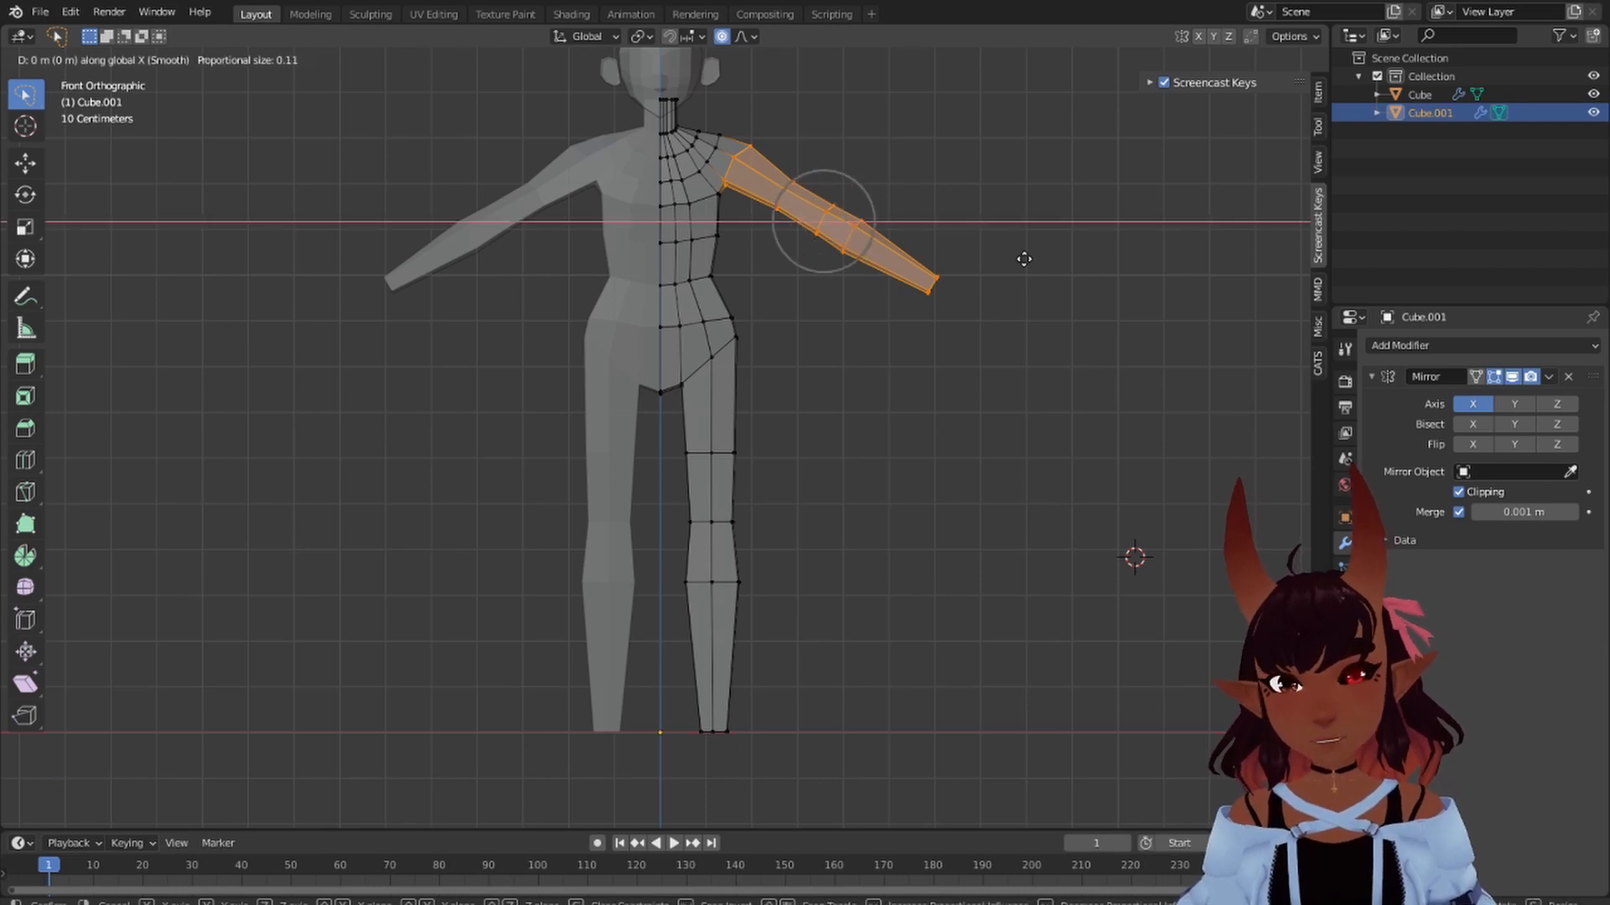
{"action": "scroll", "coordinate": [1017, 258], "scroll_direction": "up", "scroll_amount": 7}
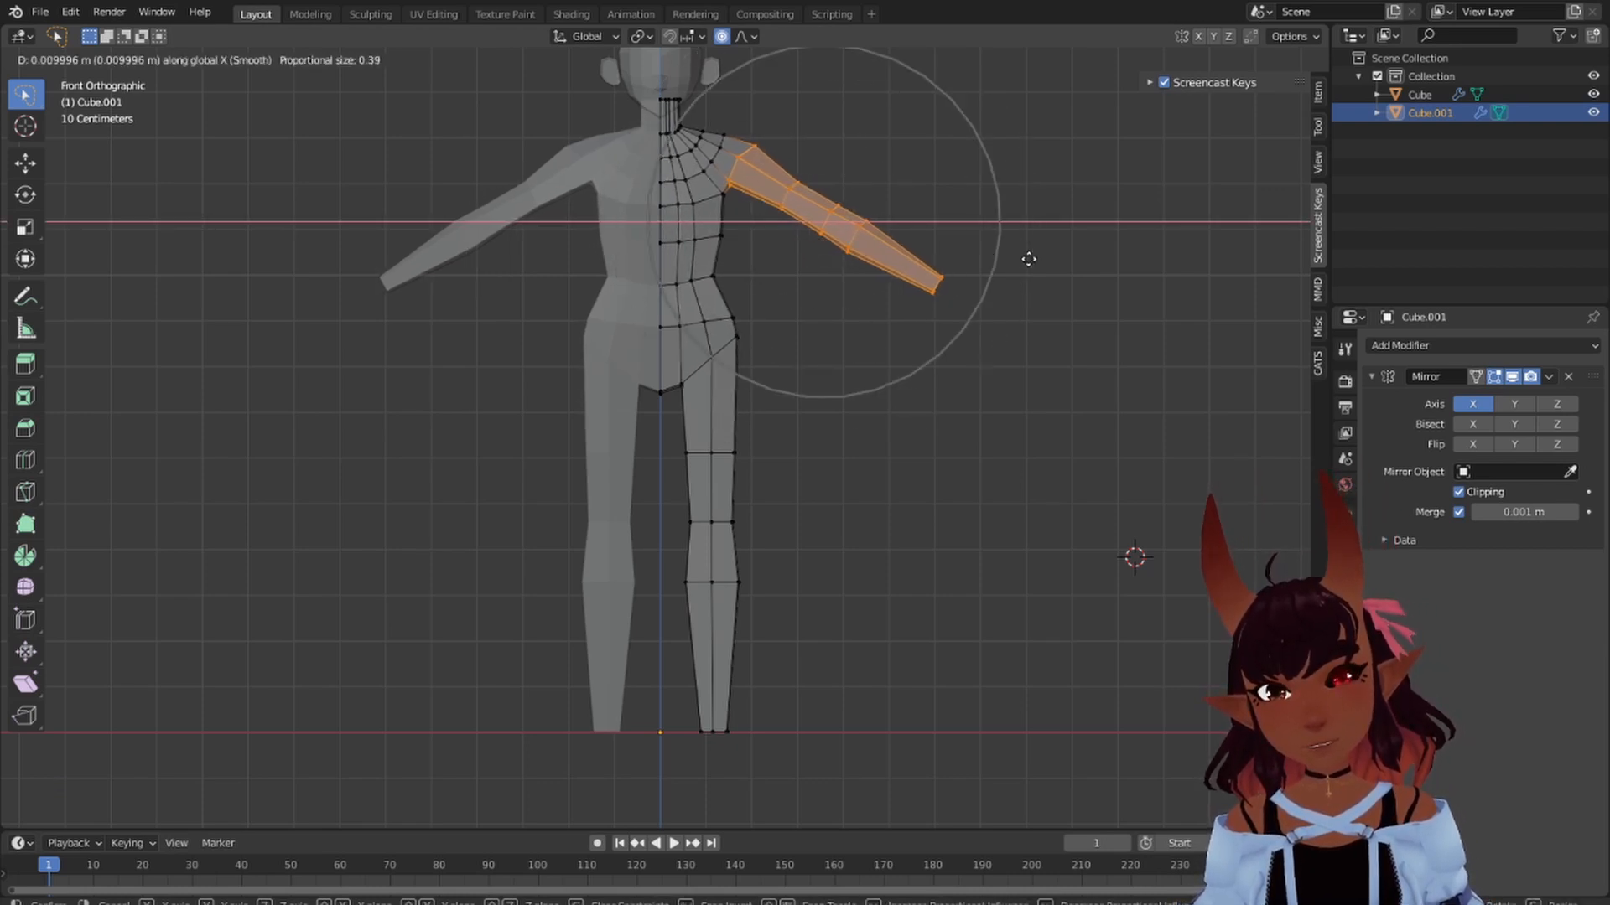
{"action": "scroll", "coordinate": [1017, 258], "scroll_direction": "up", "scroll_amount": 5}
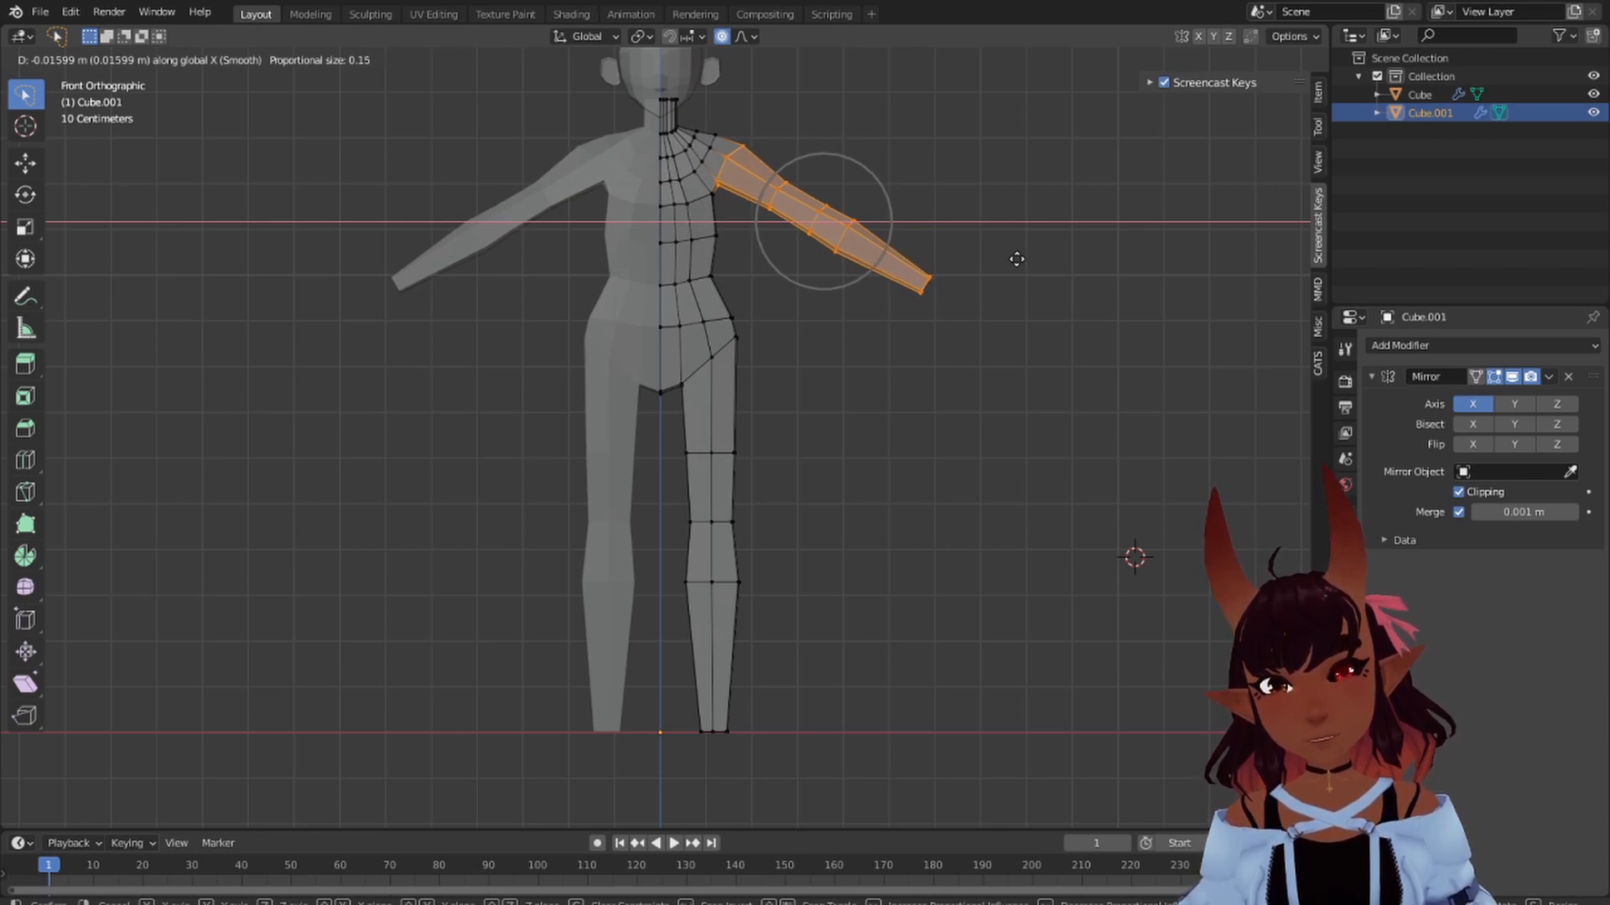
{"action": "left_click", "coordinate": [1016, 259]}
- Move the side vertex of the torso between armpit and waist inward along X by about 0.022 m
{"action": "scroll", "coordinate": [770, 201], "scroll_direction": "up", "scroll_amount": 4}
{"action": "scroll", "coordinate": [770, 201], "scroll_direction": "down", "scroll_amount": 3}
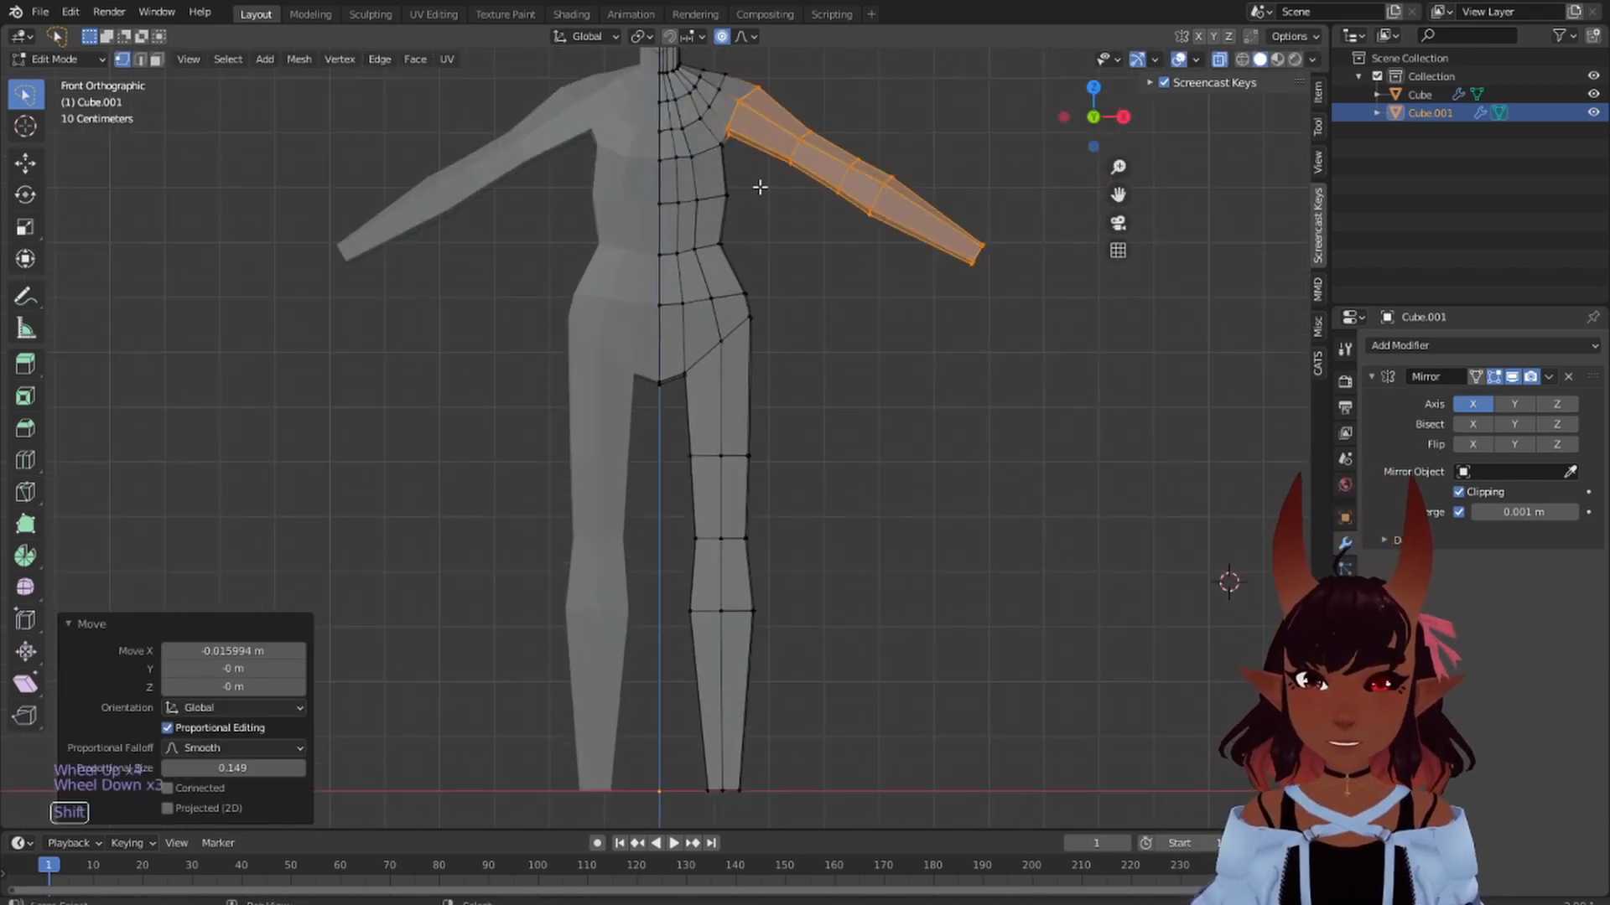
{"action": "middle_click_drag", "start_coordinate": [769, 201], "coordinate": [766, 267], "text": "shift"}
{"action": "left_click", "coordinate": [735, 275]}
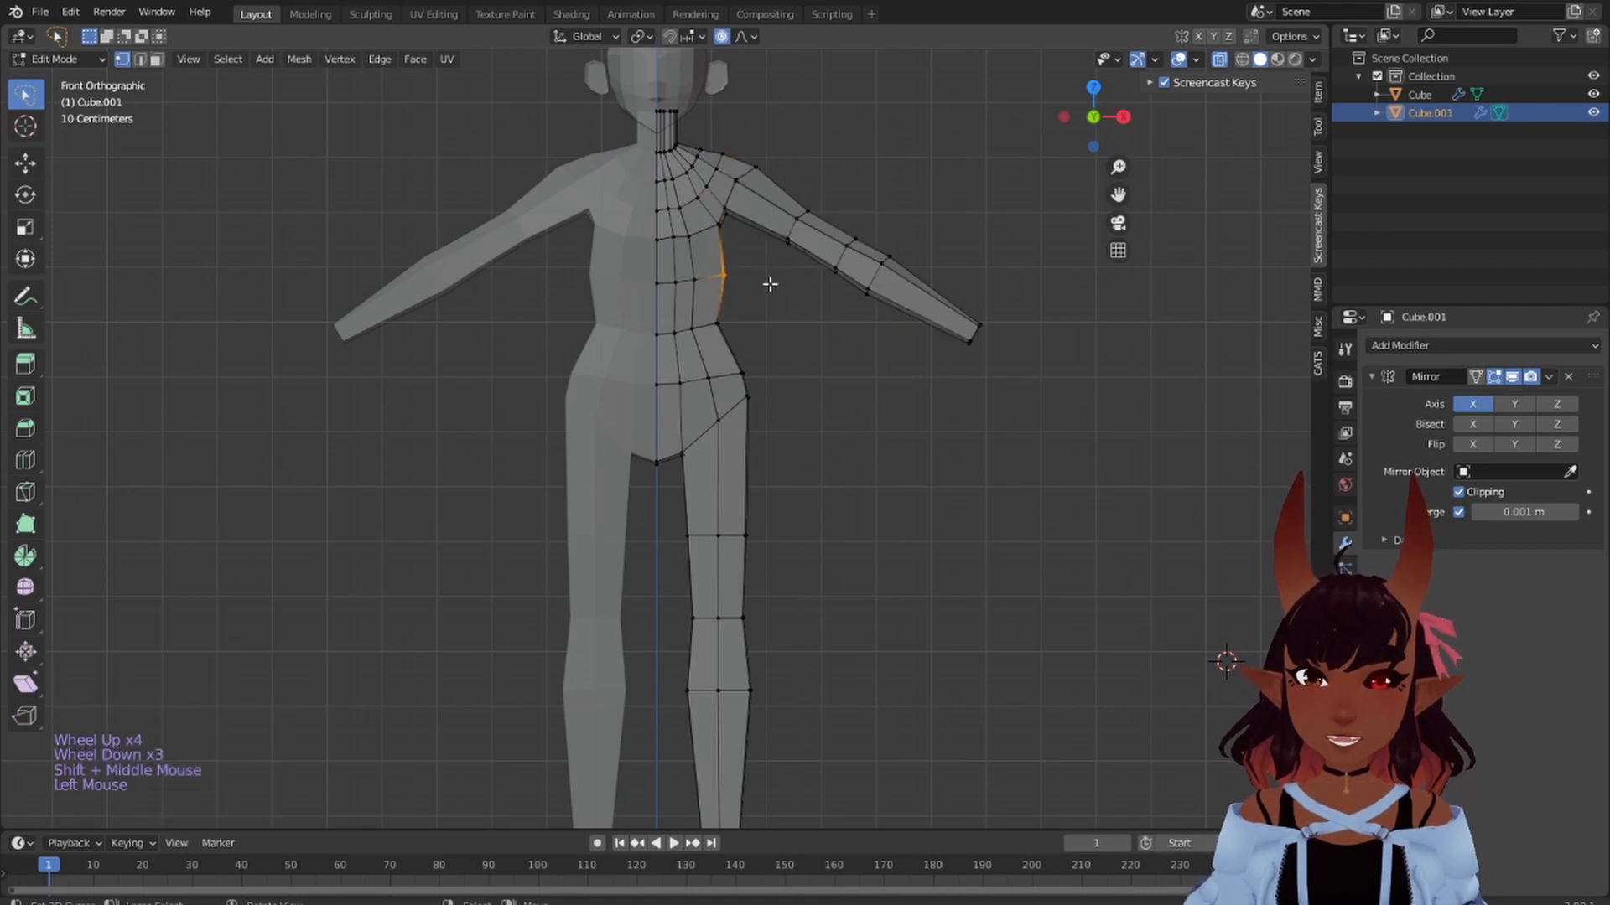
{"action": "key", "text": "g"}
{"action": "key", "text": "x"}
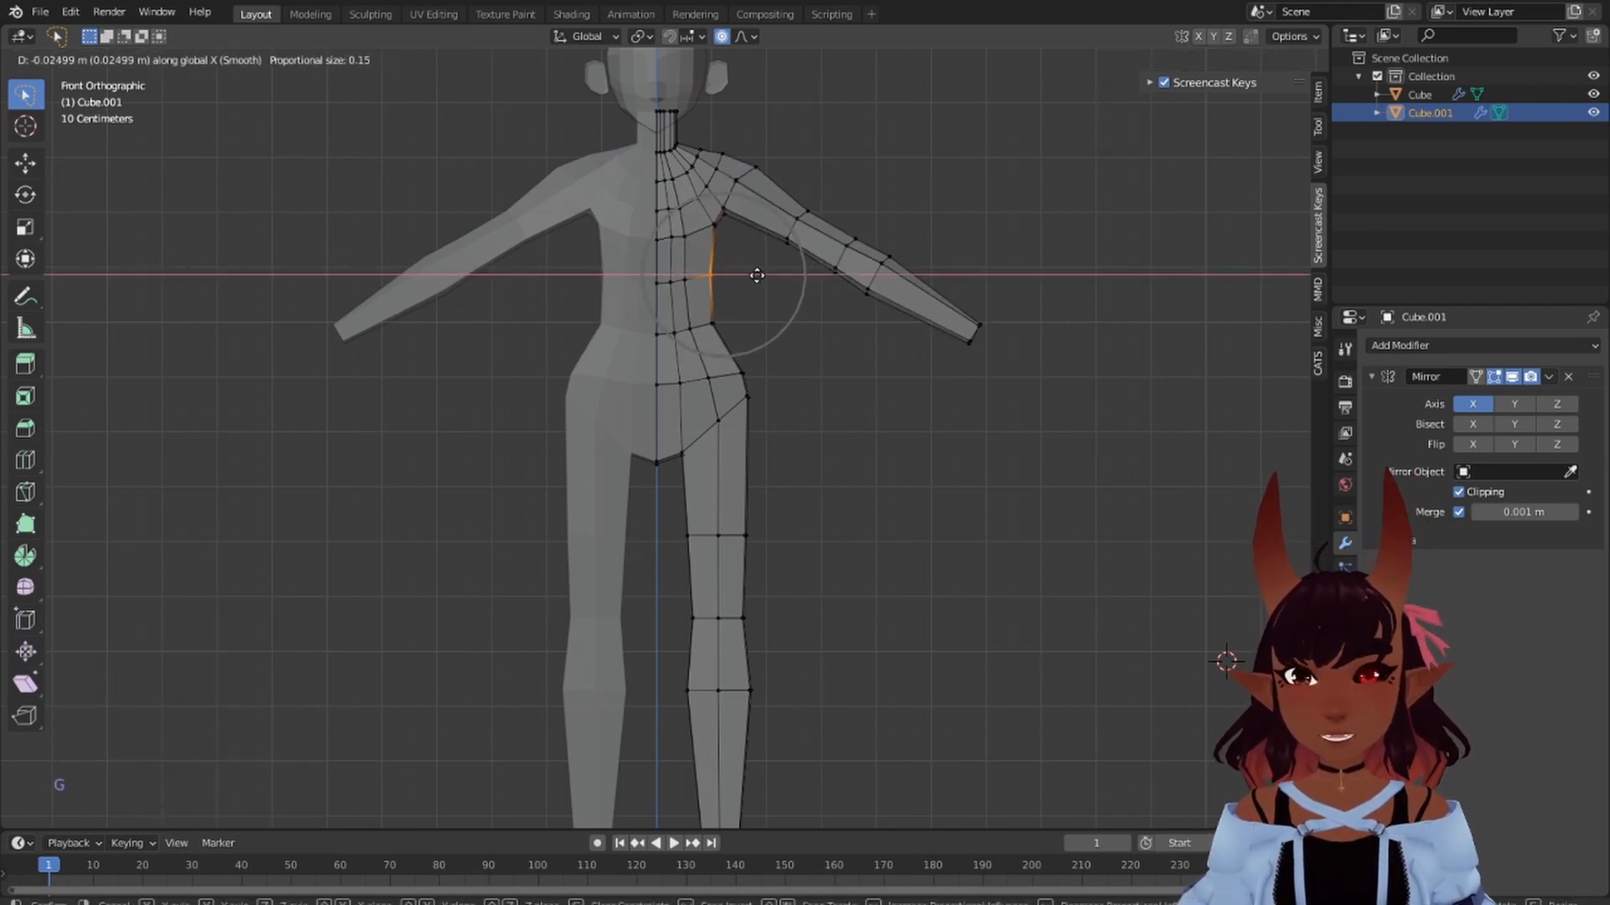
{"action": "left_click", "coordinate": [757, 273]}
- Move the armpit vertex outward along X by about 0.016 m, using a proportional editing size of about 0.12
{"action": "scroll", "coordinate": [740, 220], "scroll_direction": "up", "scroll_amount": 2}
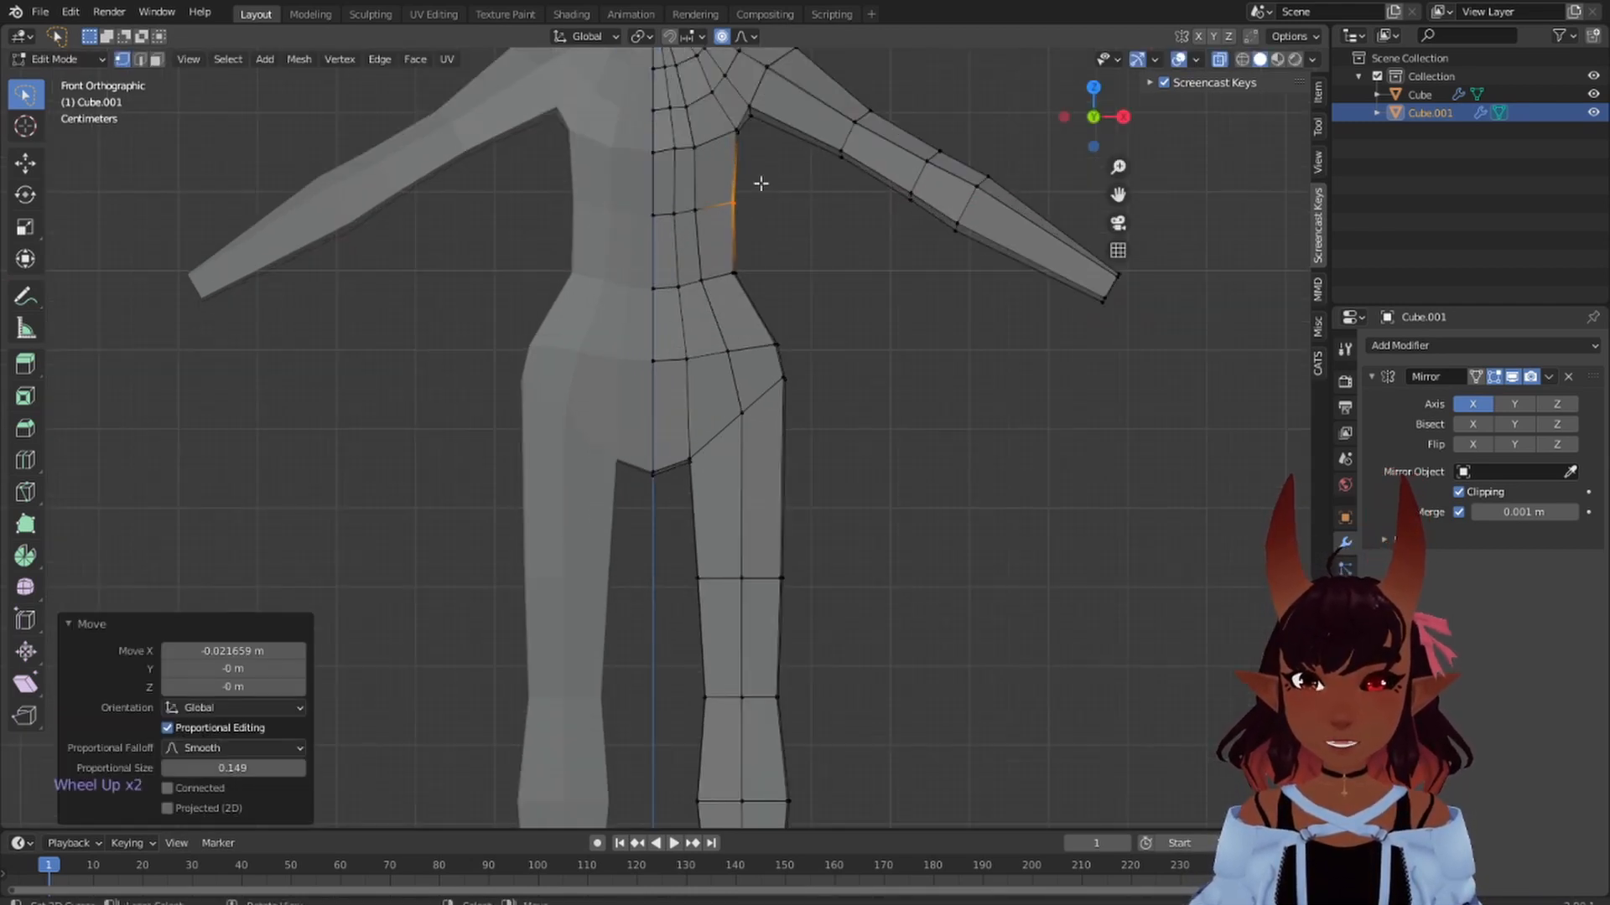
{"action": "middle_click_drag", "start_coordinate": [740, 219], "coordinate": [745, 419]}
{"action": "key", "text": "KP_1"}
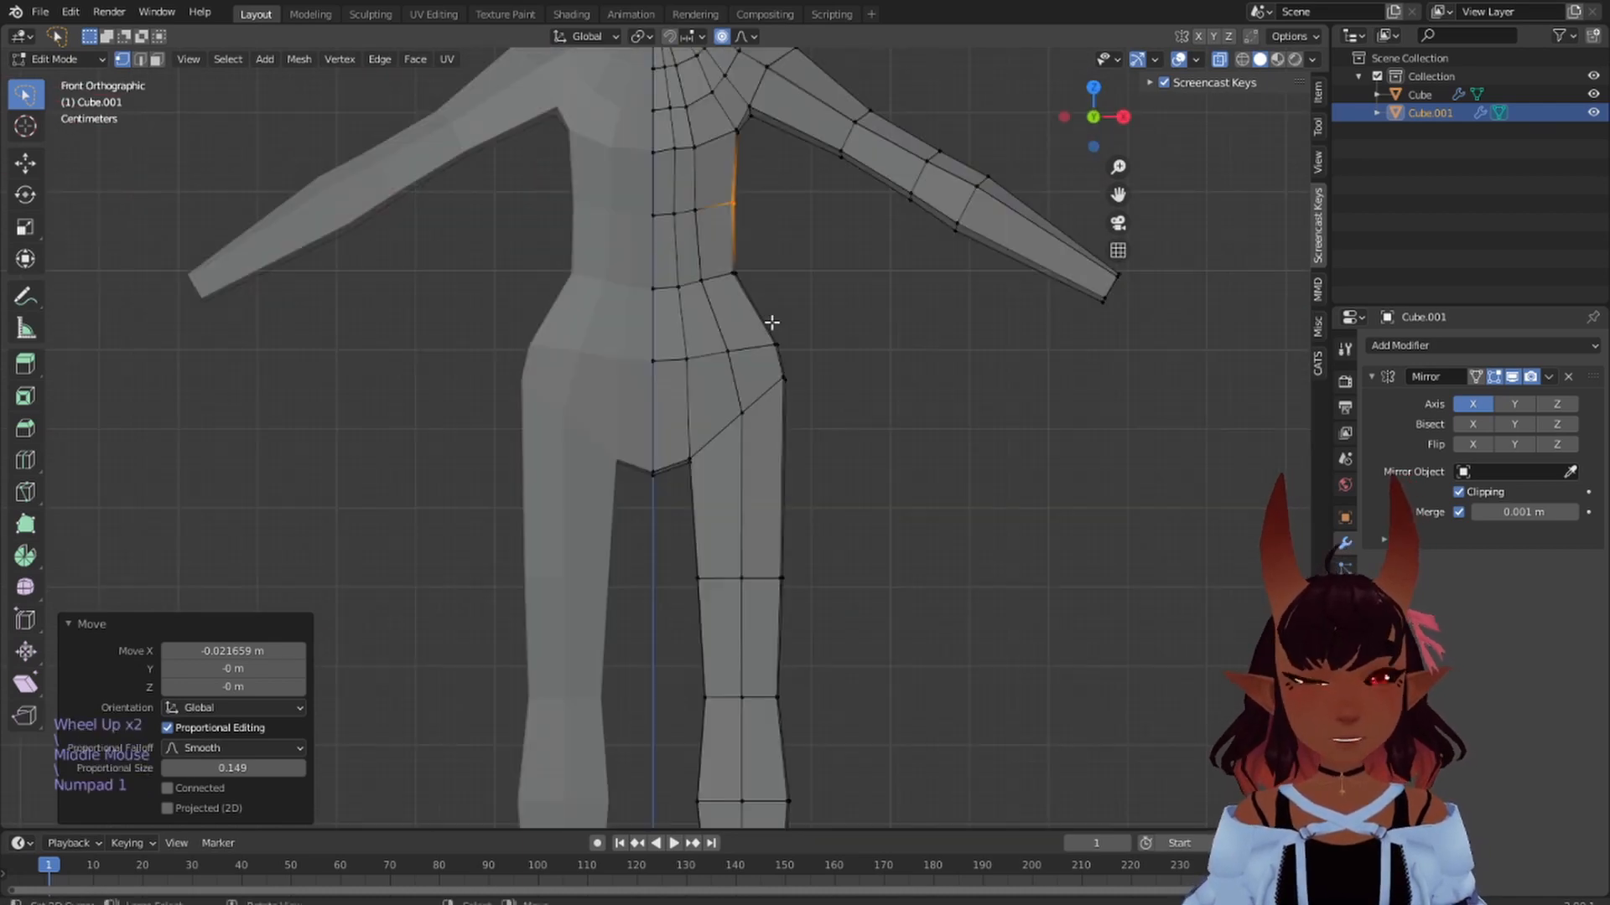
{"action": "scroll", "coordinate": [763, 353], "scroll_direction": "down", "scroll_amount": 2}
{"action": "middle_click_drag", "start_coordinate": [755, 470], "coordinate": [751, 421], "text": "shift"}
{"action": "scroll", "coordinate": [751, 420], "scroll_direction": "up", "scroll_amount": 3}
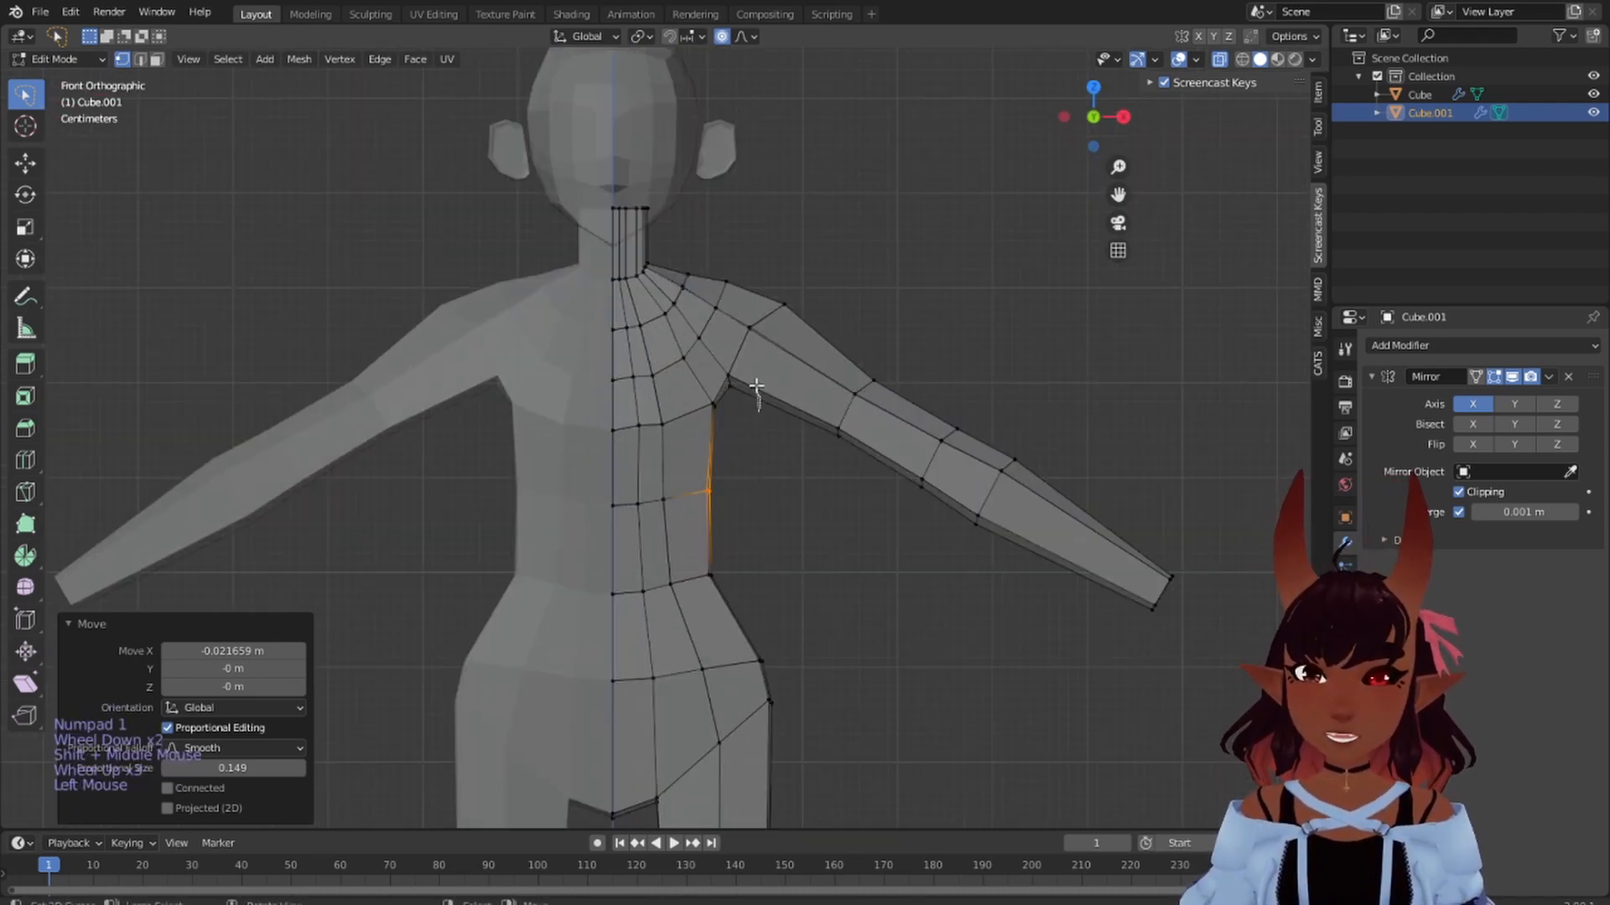
{"action": "left_click", "coordinate": [757, 414]}
{"action": "key", "text": "g"}
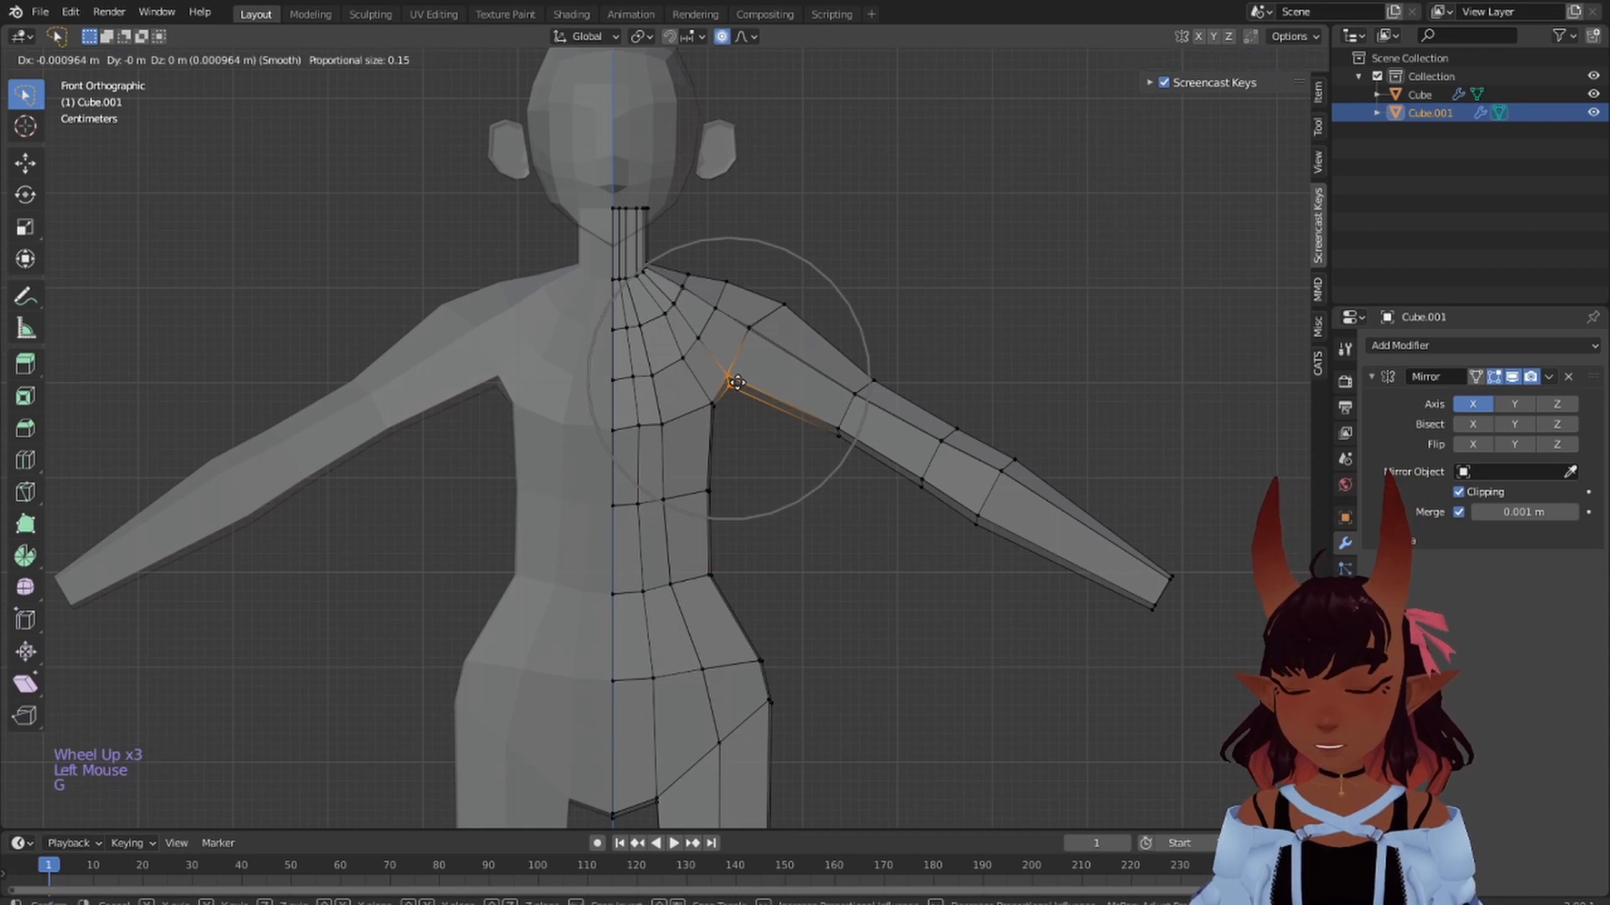
{"action": "key", "text": "x"}
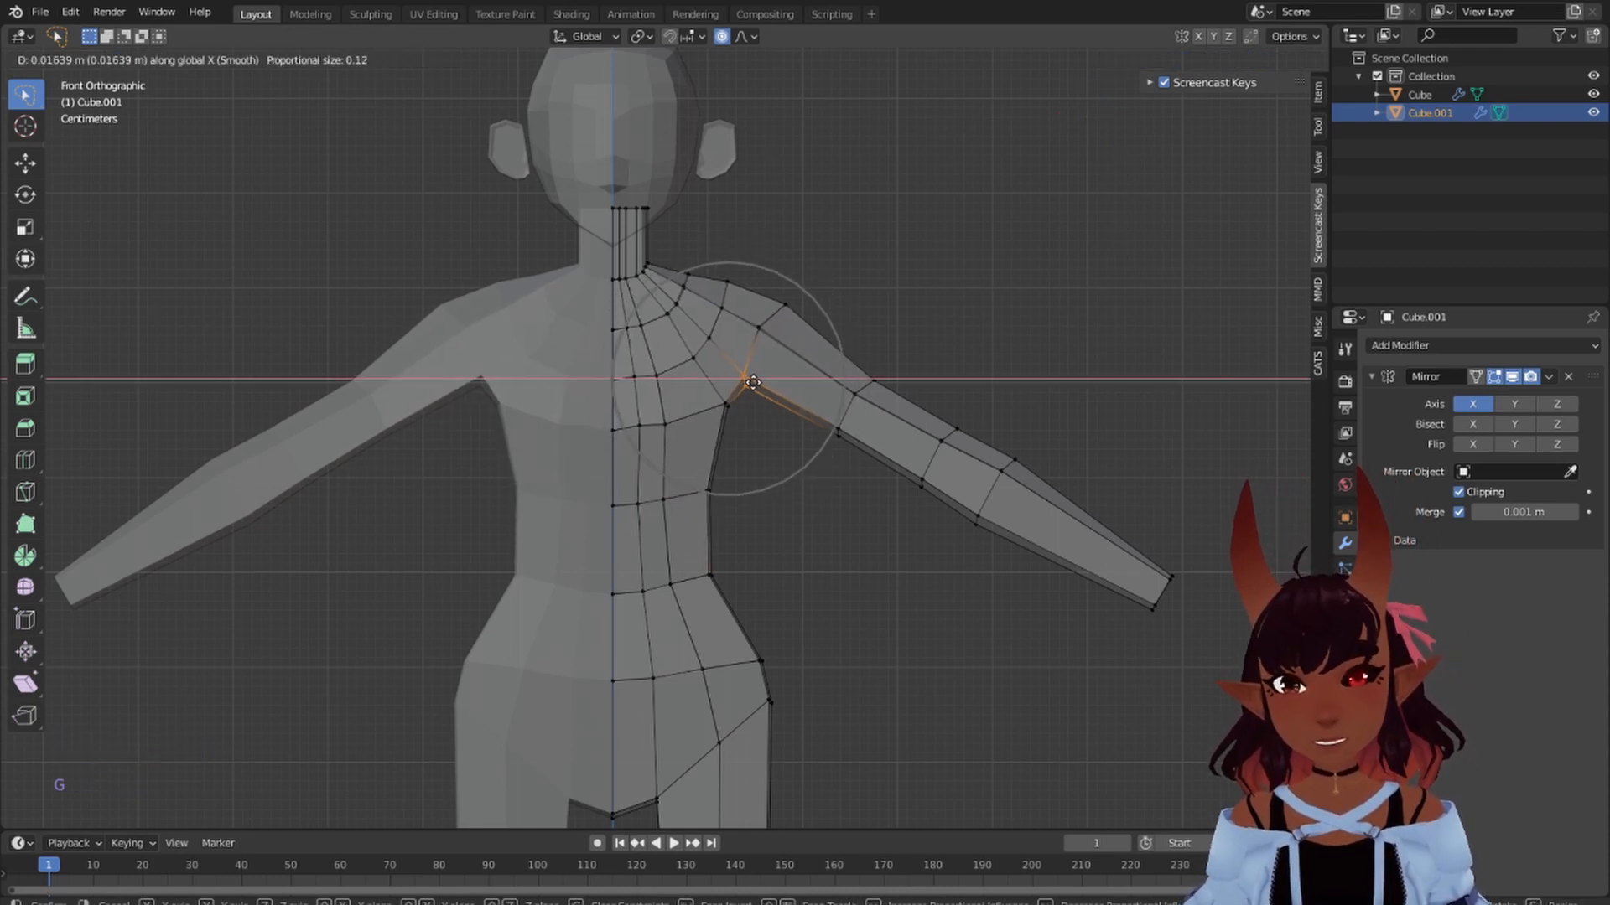
{"action": "left_click", "coordinate": [751, 381]}
- Move the vertex on top of the shoulder inward along X by about 0.012 m
{"action": "left_click", "coordinate": [795, 259]}
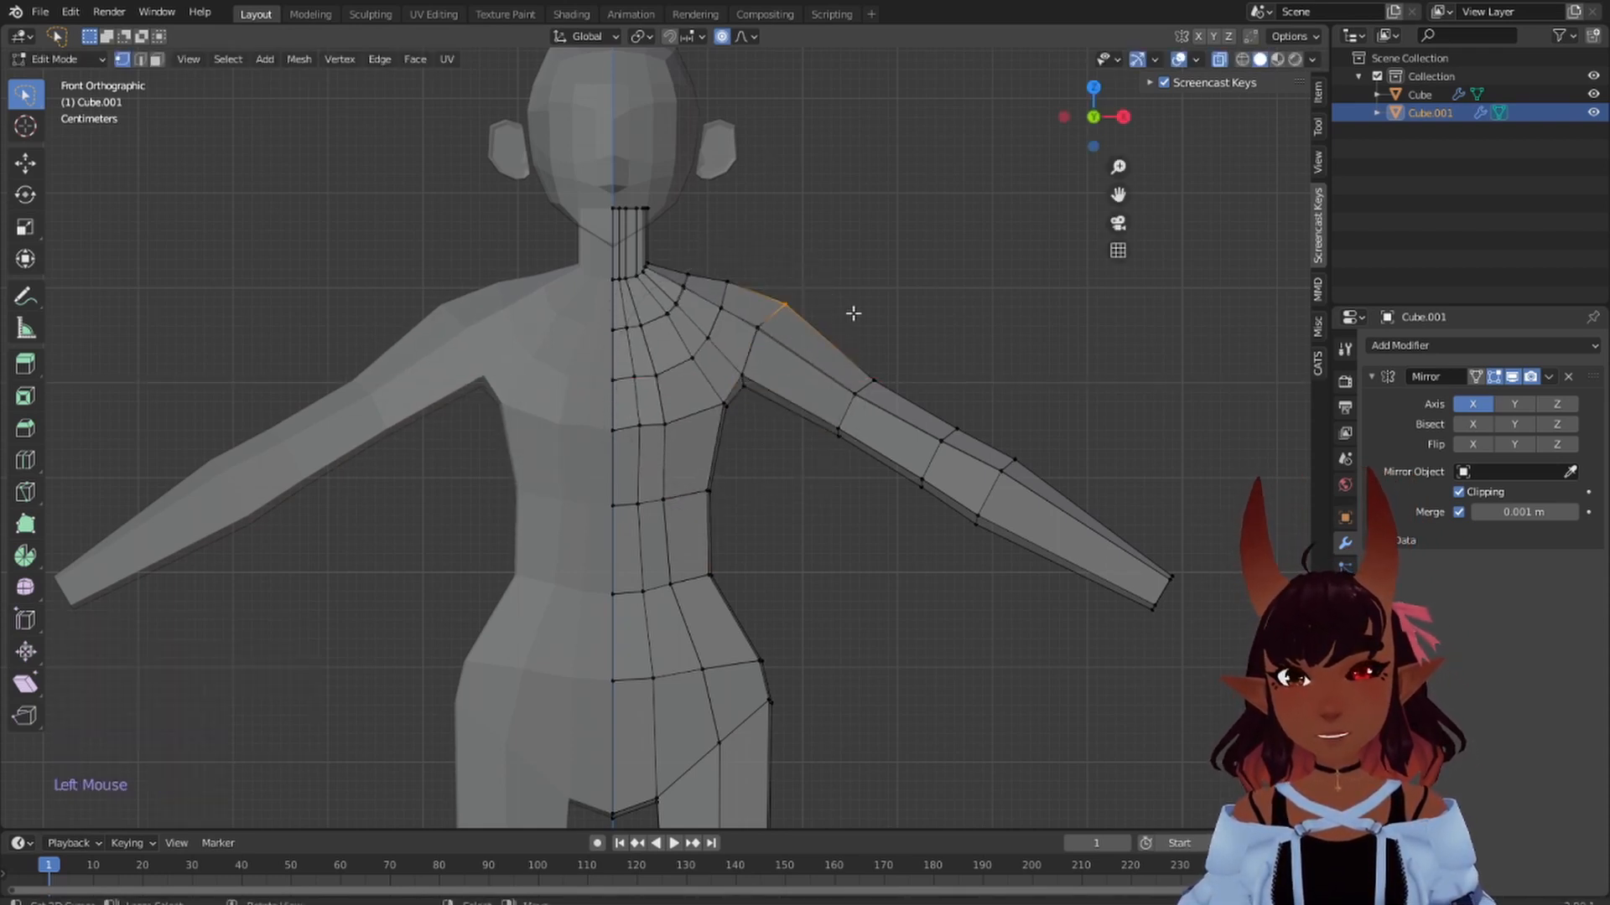
{"action": "key", "text": "g"}
{"action": "key", "text": "x"}
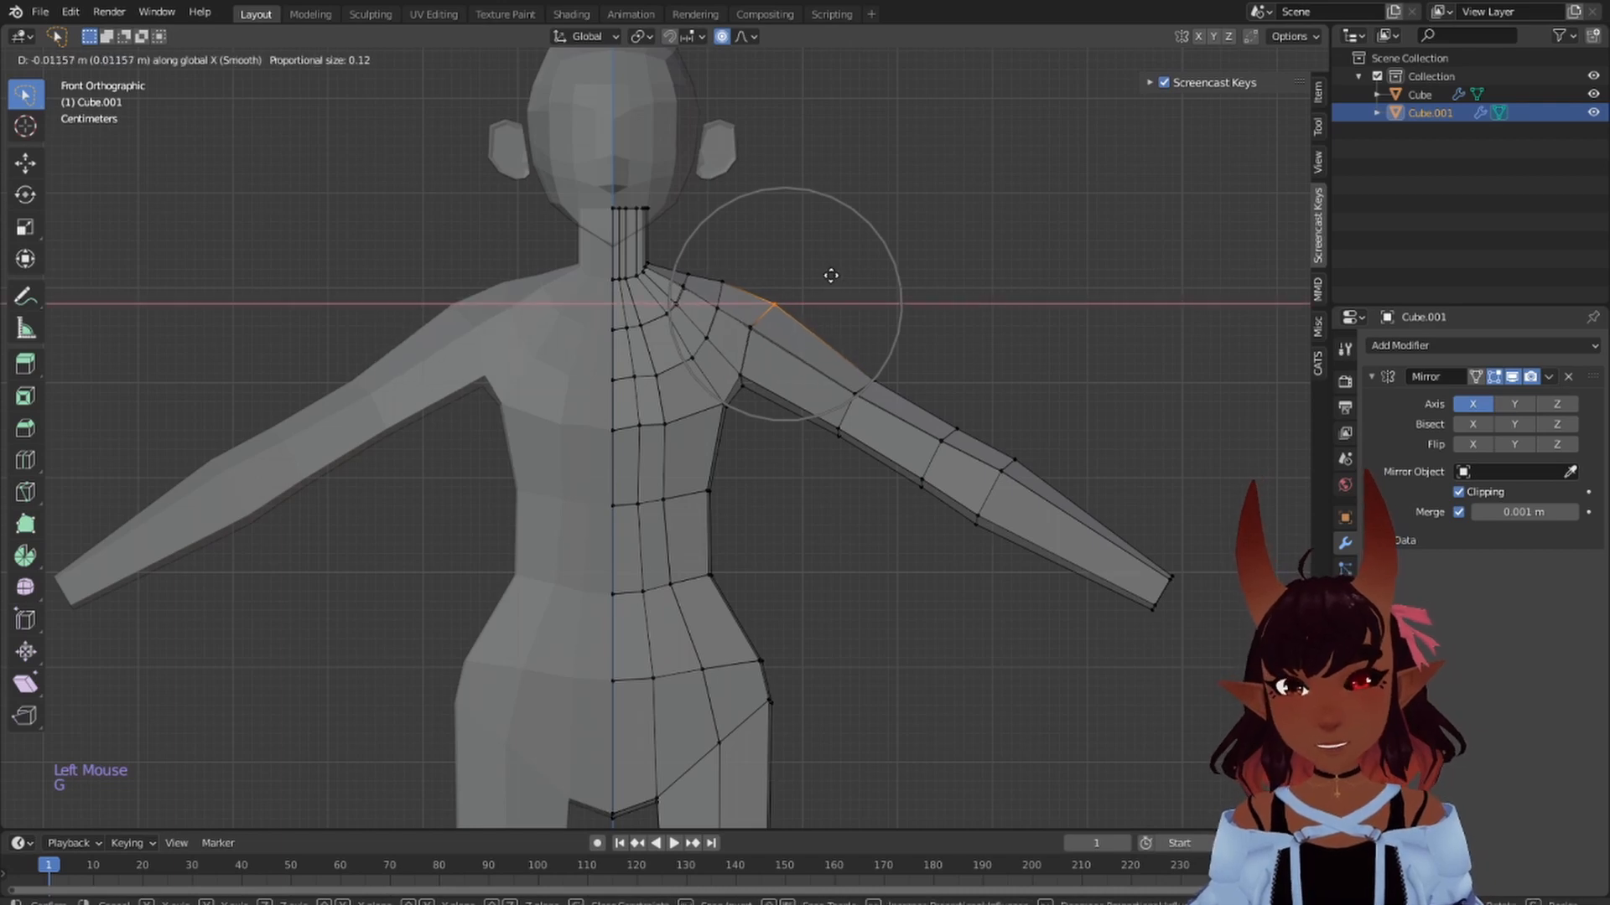
{"action": "left_click", "coordinate": [831, 275]}
- Narrow the hip by moving its two outermost vertices inward along X by about 0.018 m
{"action": "scroll", "coordinate": [774, 415], "scroll_direction": "down", "scroll_amount": 4}
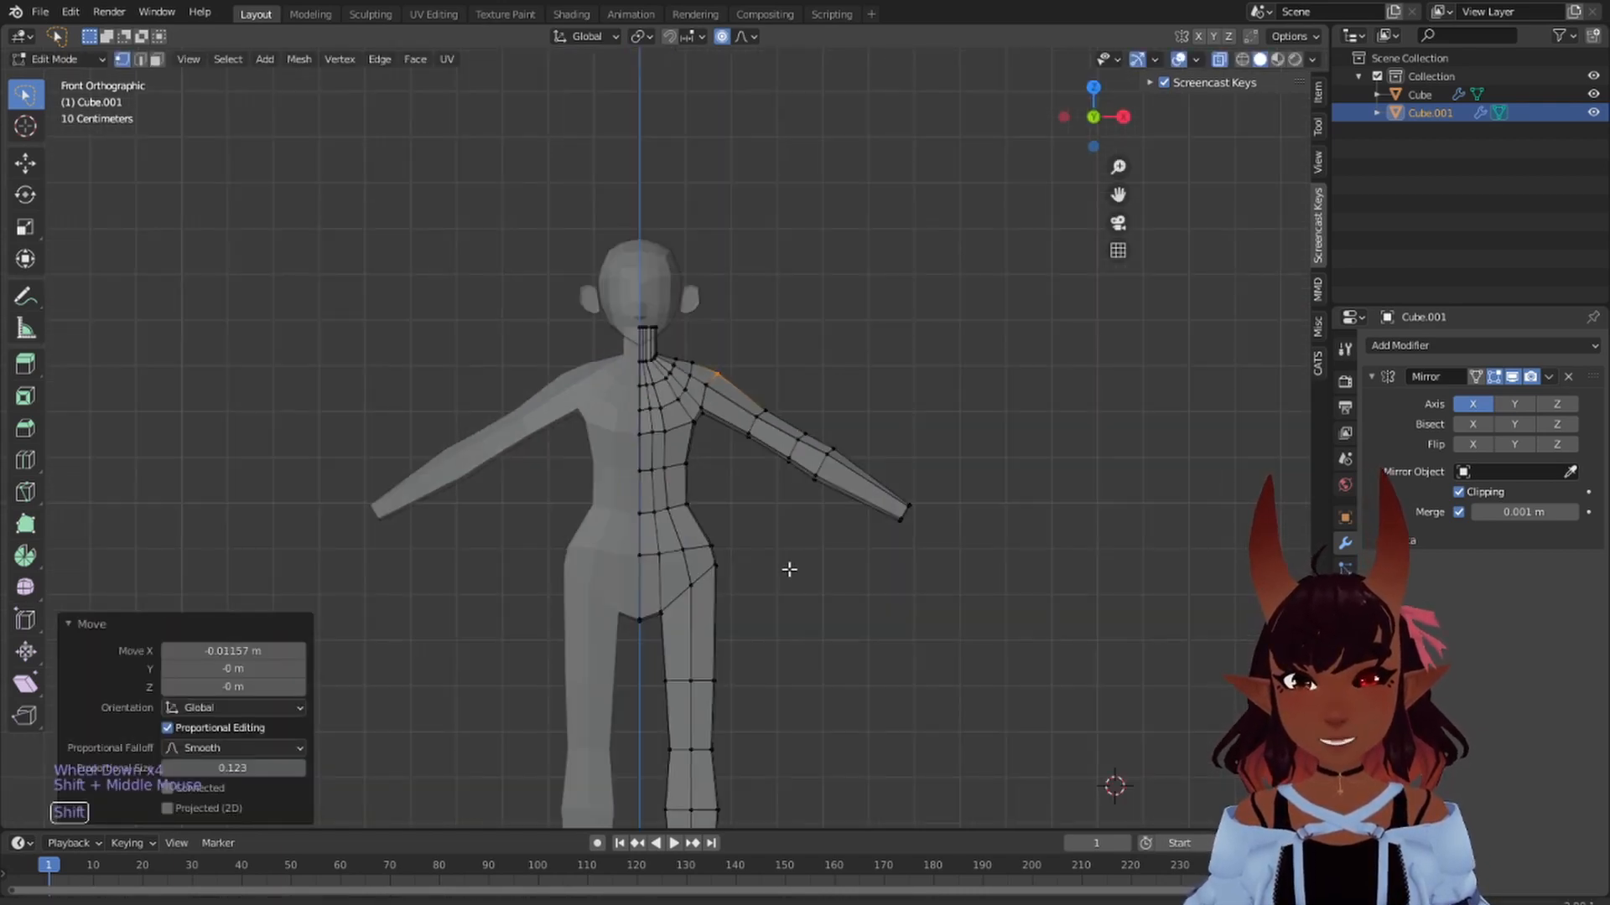
{"action": "middle_click_drag", "start_coordinate": [787, 564], "coordinate": [755, 280], "text": "shift"}
{"action": "scroll", "coordinate": [729, 215], "scroll_direction": "up", "scroll_amount": 2}
{"action": "middle_click_drag", "start_coordinate": [729, 216], "coordinate": [800, 292], "text": "shift"}
{"action": "mouse_move", "coordinate": [800, 292]}
{"action": "left_mouse_down"}
{"action": "mouse_move", "coordinate": [767, 314]}
{"action": "mouse_move", "coordinate": [737, 390]}
{"action": "mouse_move", "coordinate": [819, 388]}
{"action": "mouse_move", "coordinate": [821, 342]}
{"action": "mouse_move", "coordinate": [787, 295]}
{"action": "mouse_move", "coordinate": [830, 348]}
{"action": "left_mouse_up"}
{"action": "left_click_drag", "start_coordinate": [806, 243], "coordinate": [809, 293], "text": "shift"}
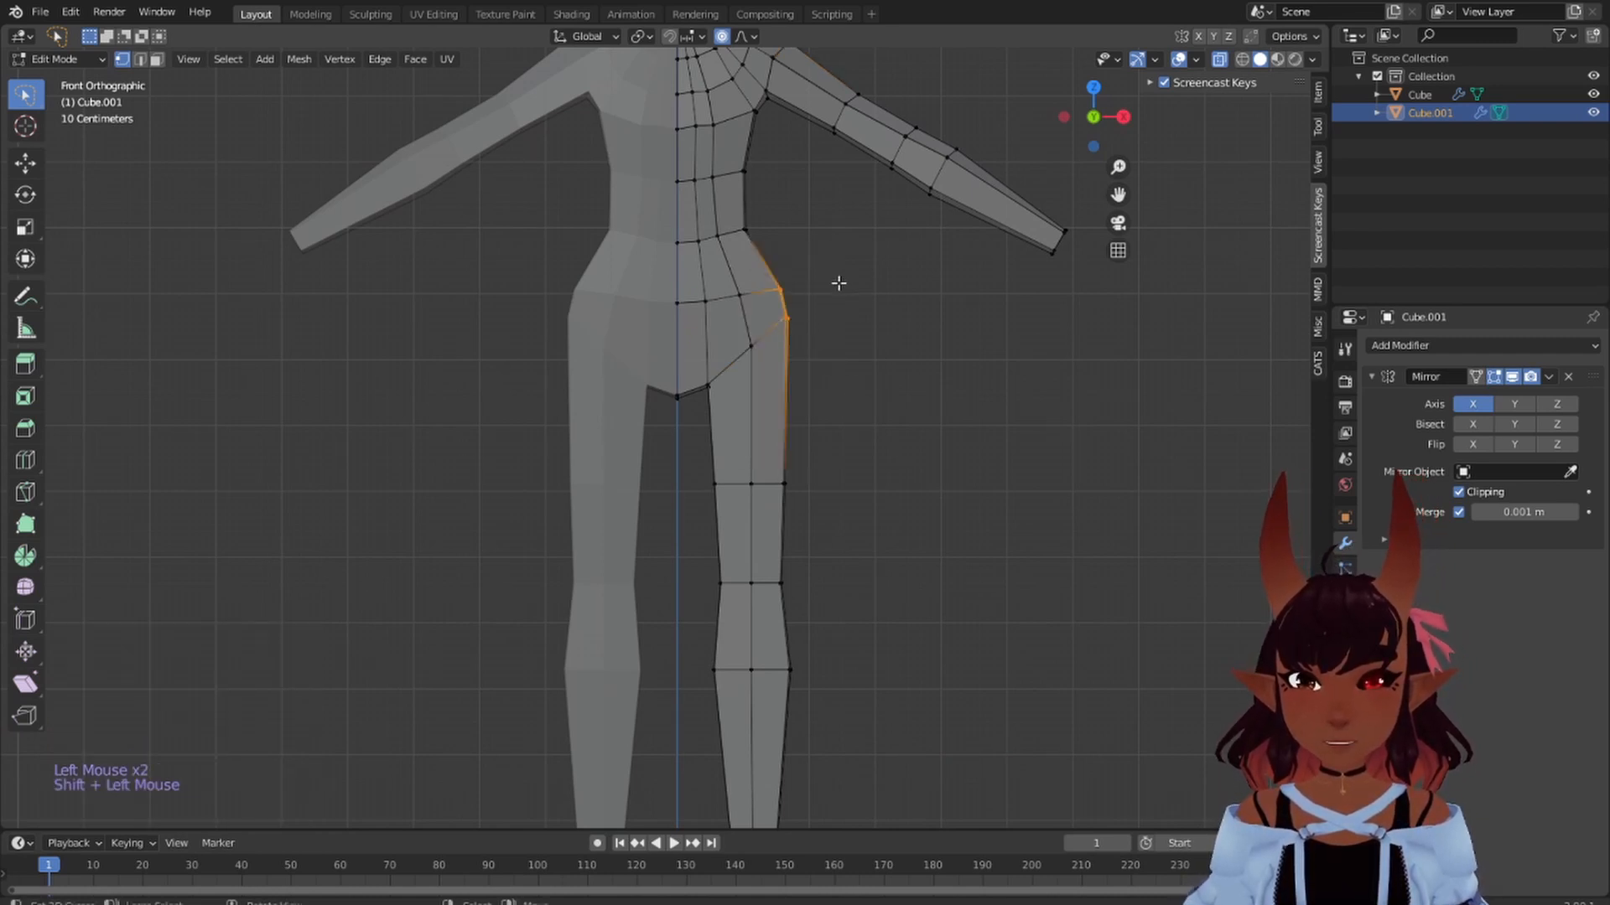
{"action": "key", "text": "g"}
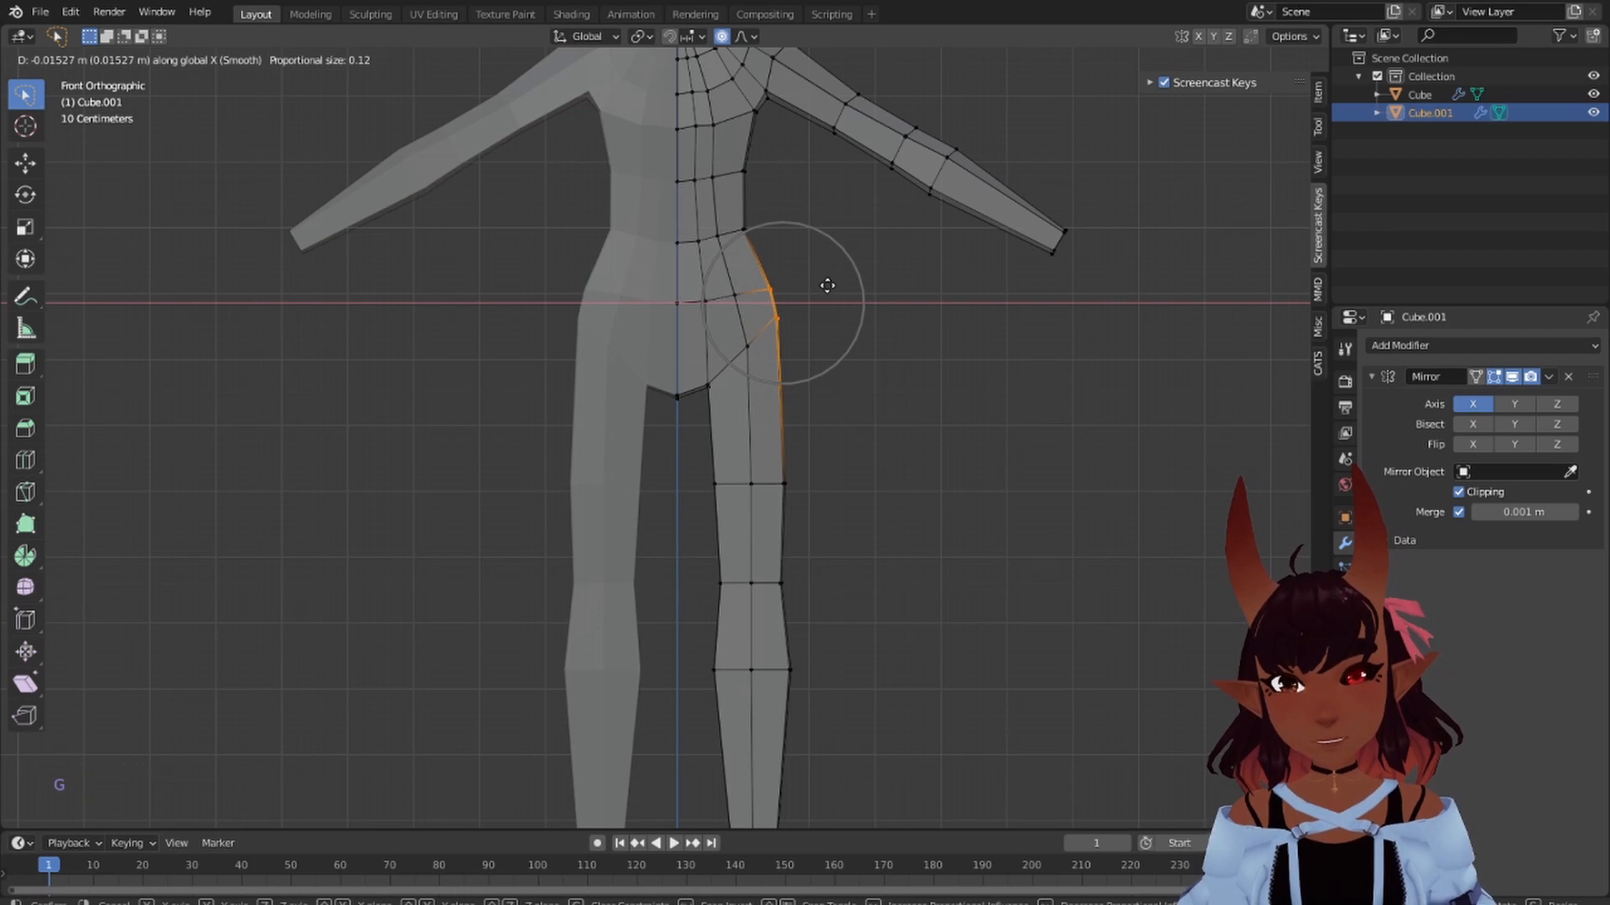
{"action": "left_click", "coordinate": [828, 285]}
- Move the leg's edge loops from mid-thigh down to the ankle inward along X by about 0.014 m
{"action": "scroll", "coordinate": [805, 399], "scroll_direction": "down", "scroll_amount": 3}
{"action": "scroll", "coordinate": [800, 397], "scroll_direction": "up", "scroll_amount": 1}
{"action": "middle_click_drag", "start_coordinate": [801, 397], "coordinate": [808, 422], "text": "shift"}
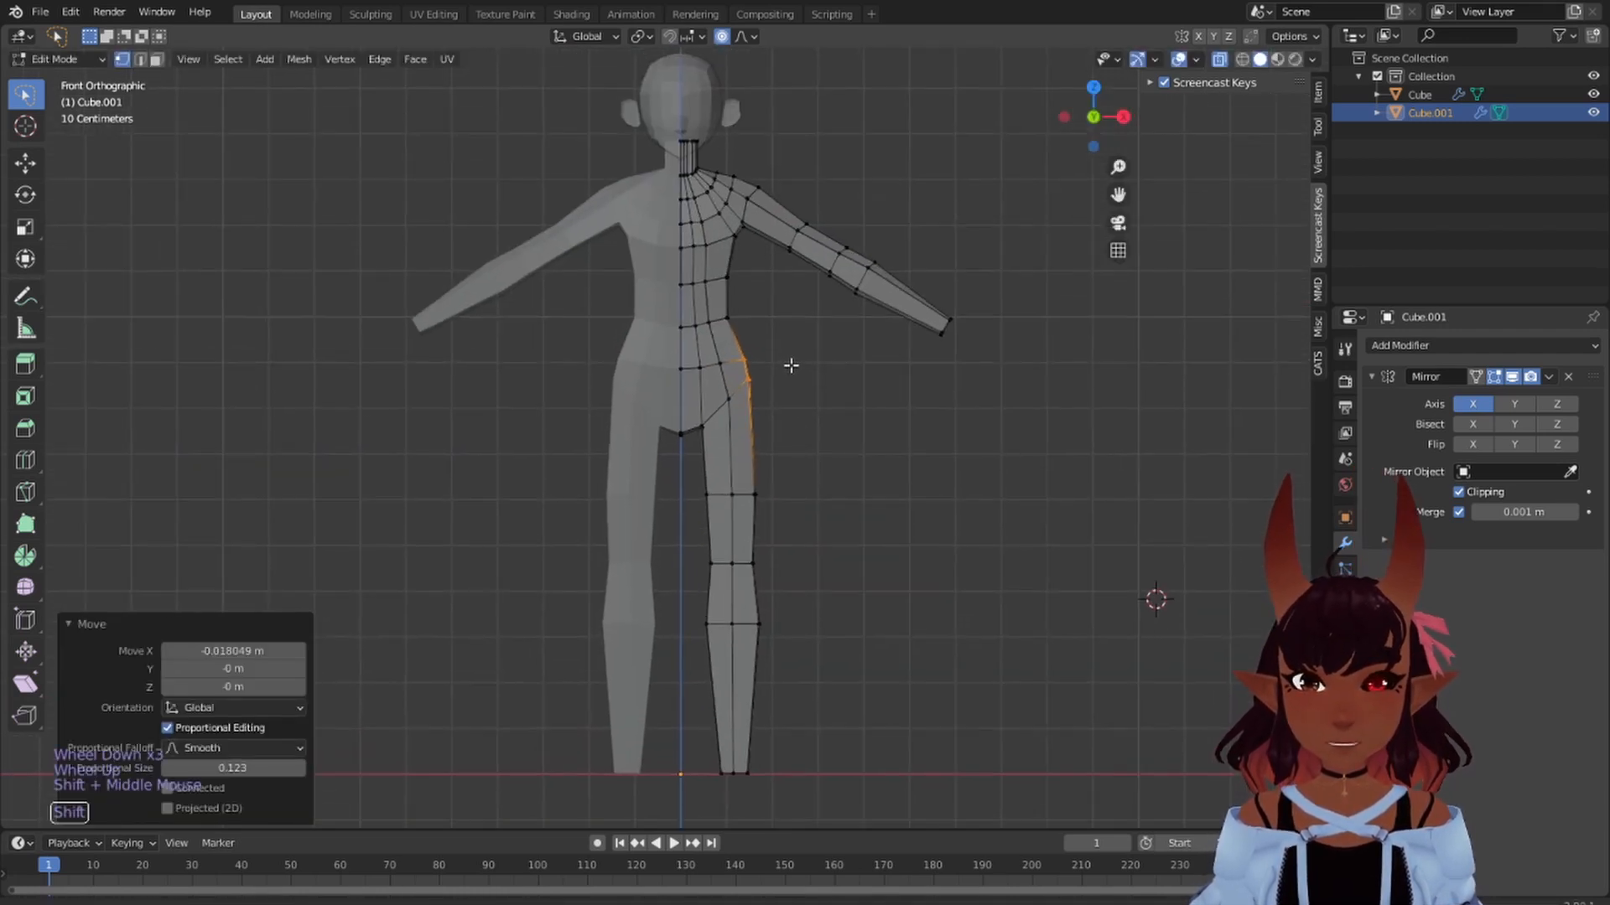
{"action": "mouse_move", "coordinate": [826, 463]}
{"action": "left_mouse_down"}
{"action": "mouse_move", "coordinate": [684, 503]}
{"action": "mouse_move", "coordinate": [675, 629]}
{"action": "left_mouse_up"}
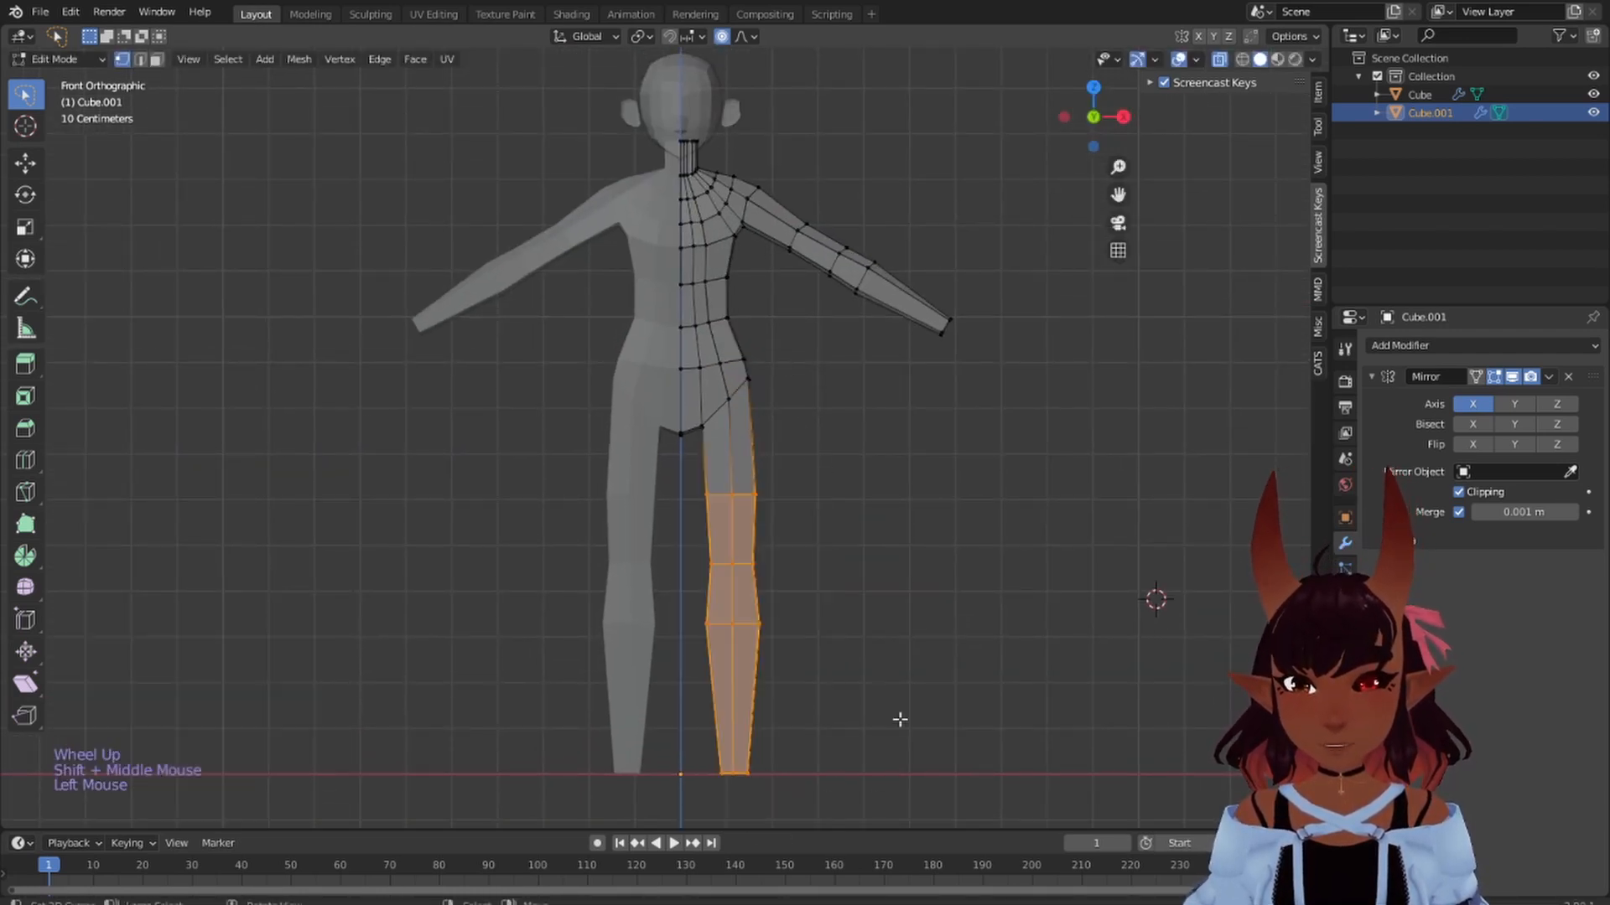
{"action": "key", "text": "g"}
{"action": "key", "text": "x"}
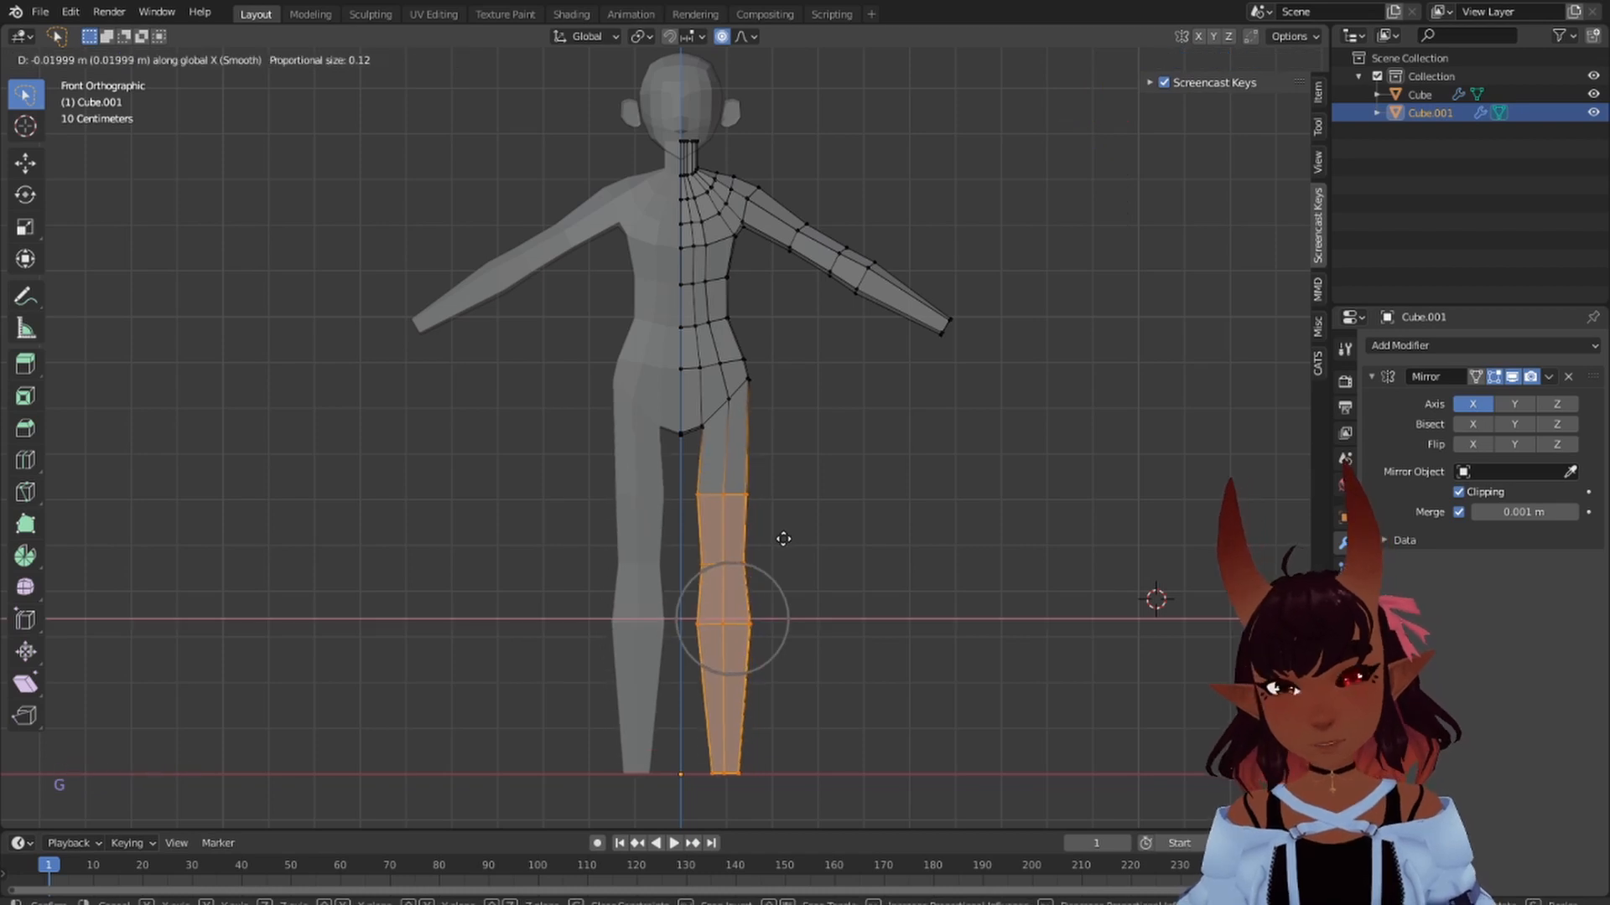
{"action": "left_click", "coordinate": [783, 538]}
- Move the inner-thigh vertex beside the crotch toward the centre along X by about 0.022 m
{"action": "scroll", "coordinate": [740, 451], "scroll_direction": "up", "scroll_amount": 2}
{"action": "middle_click_drag", "start_coordinate": [740, 451], "coordinate": [723, 459], "text": "shift"}
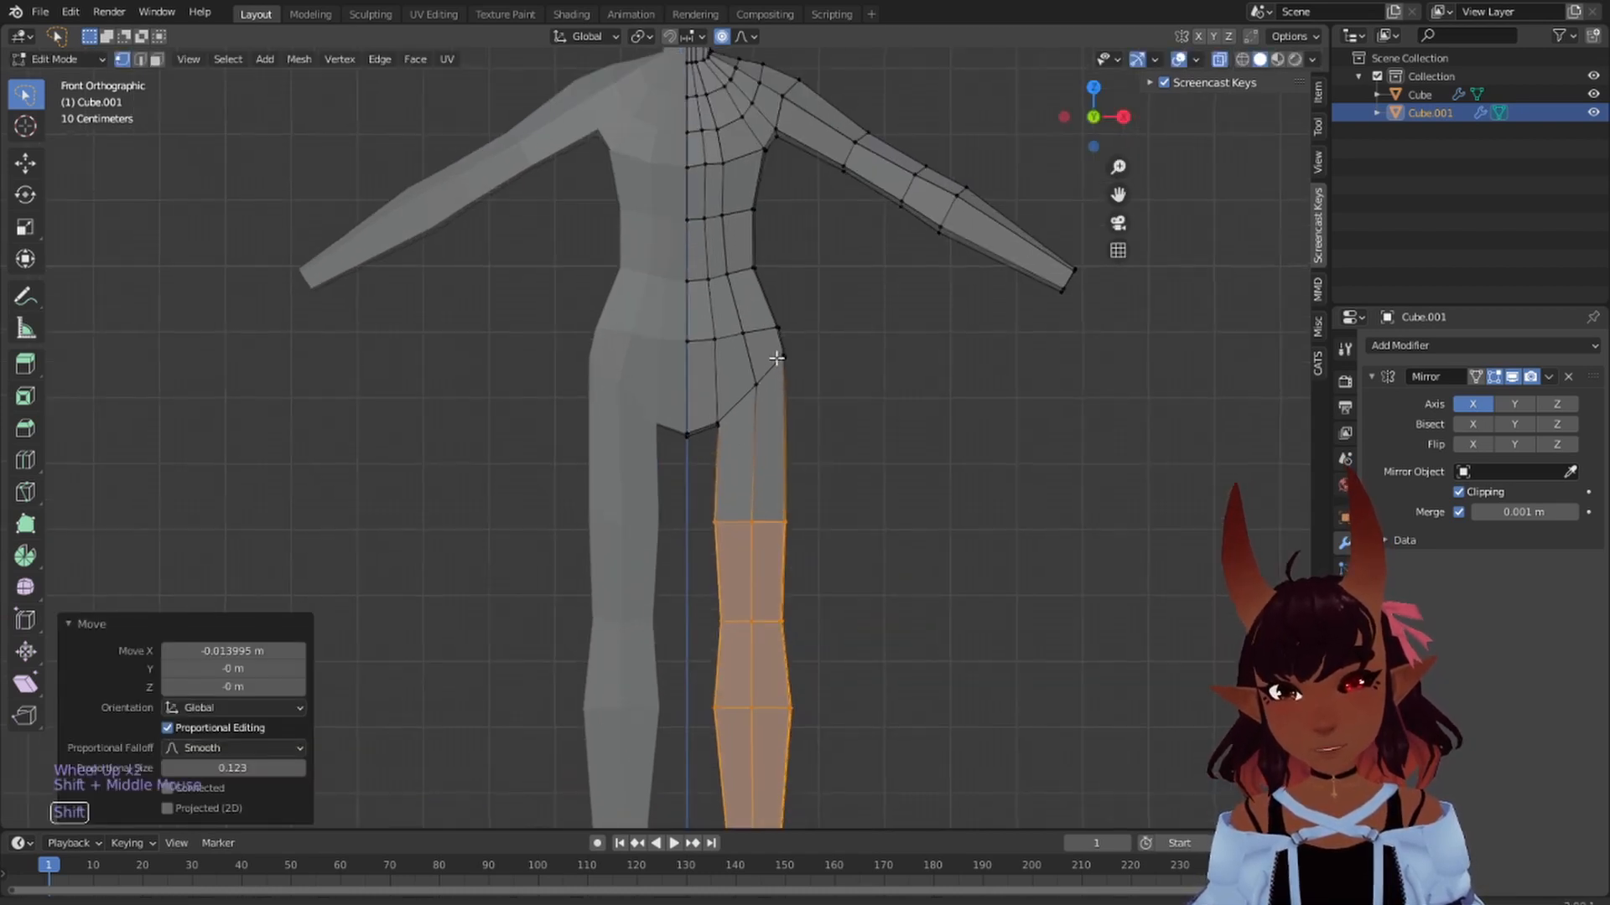
{"action": "scroll", "coordinate": [721, 460], "scroll_direction": "up", "scroll_amount": 2}
{"action": "left_click", "coordinate": [701, 538]}
{"action": "key", "text": "g"}
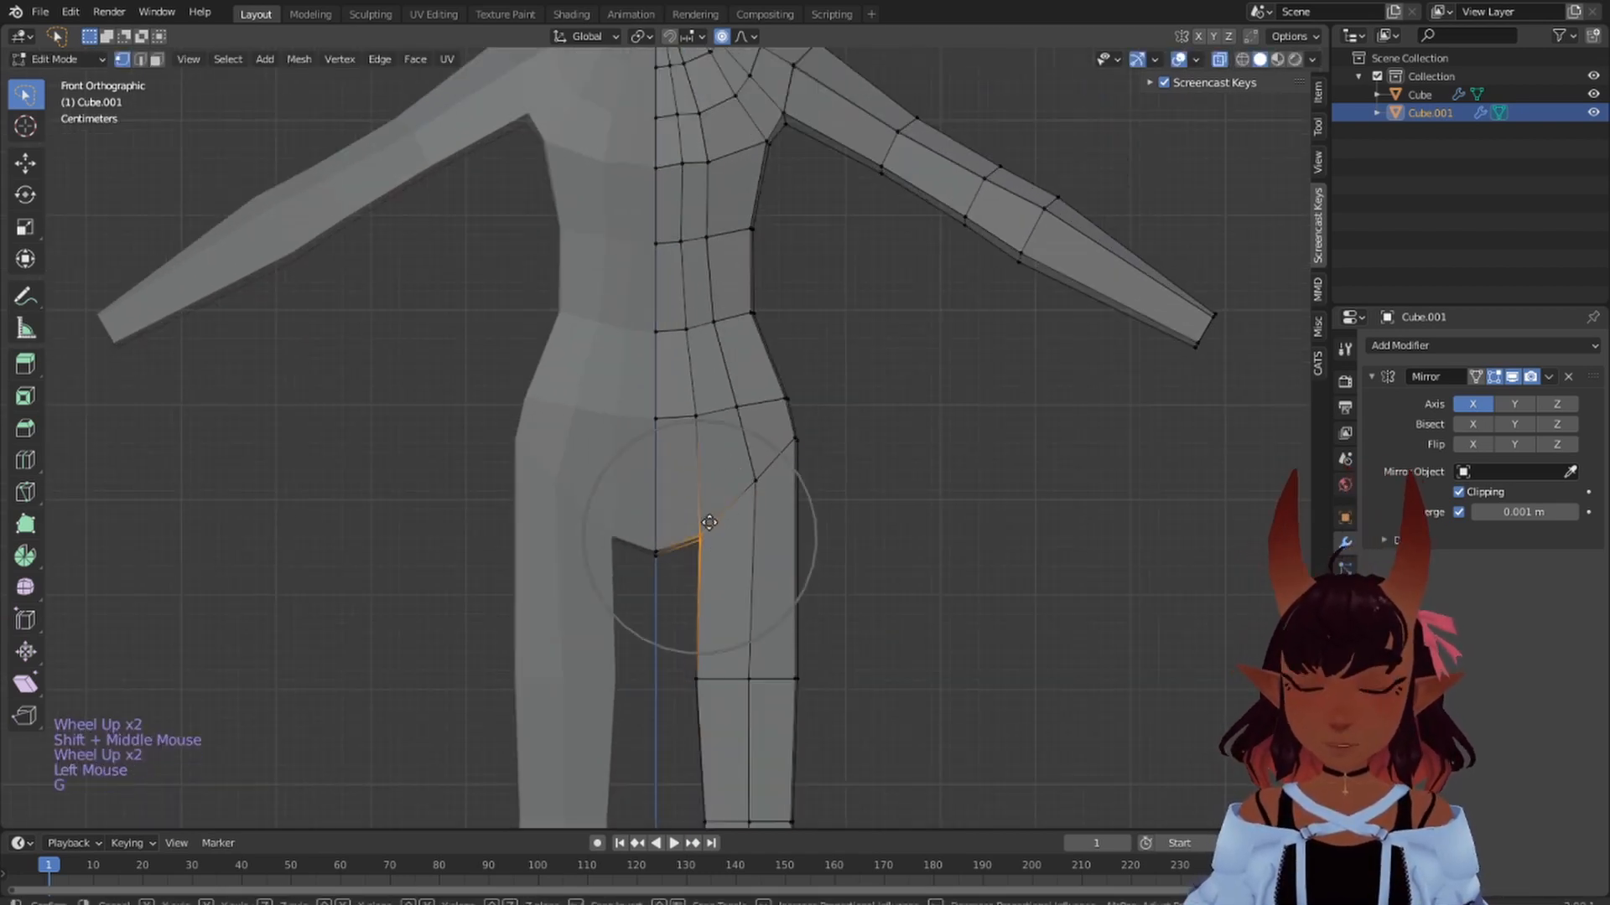
{"action": "key", "text": "x"}
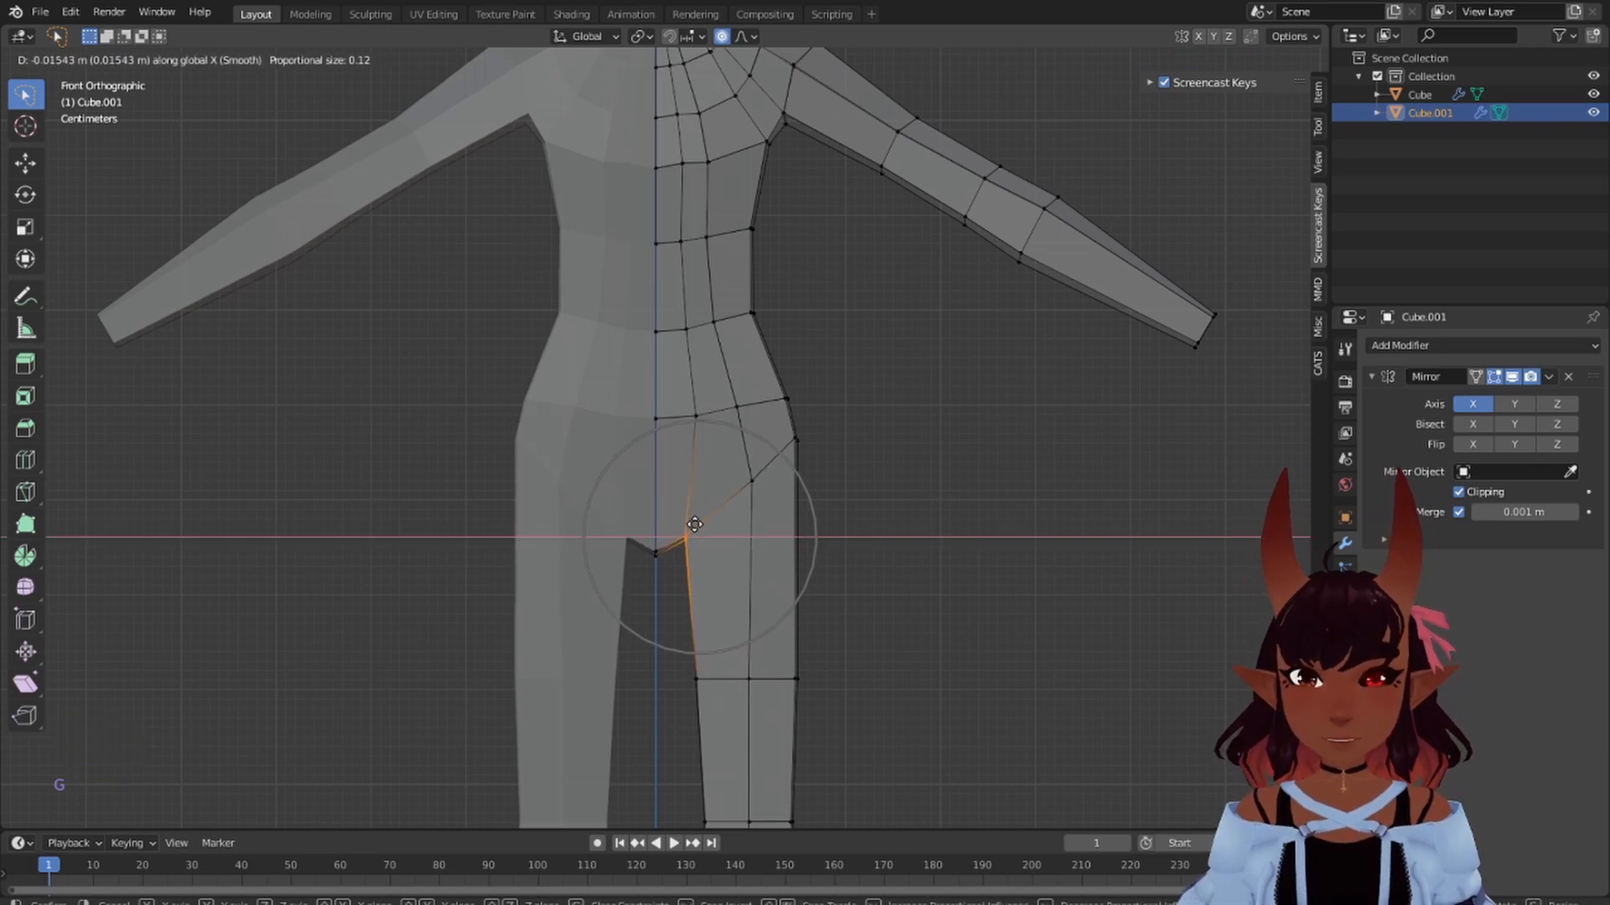
{"action": "left_click", "coordinate": [686, 528]}
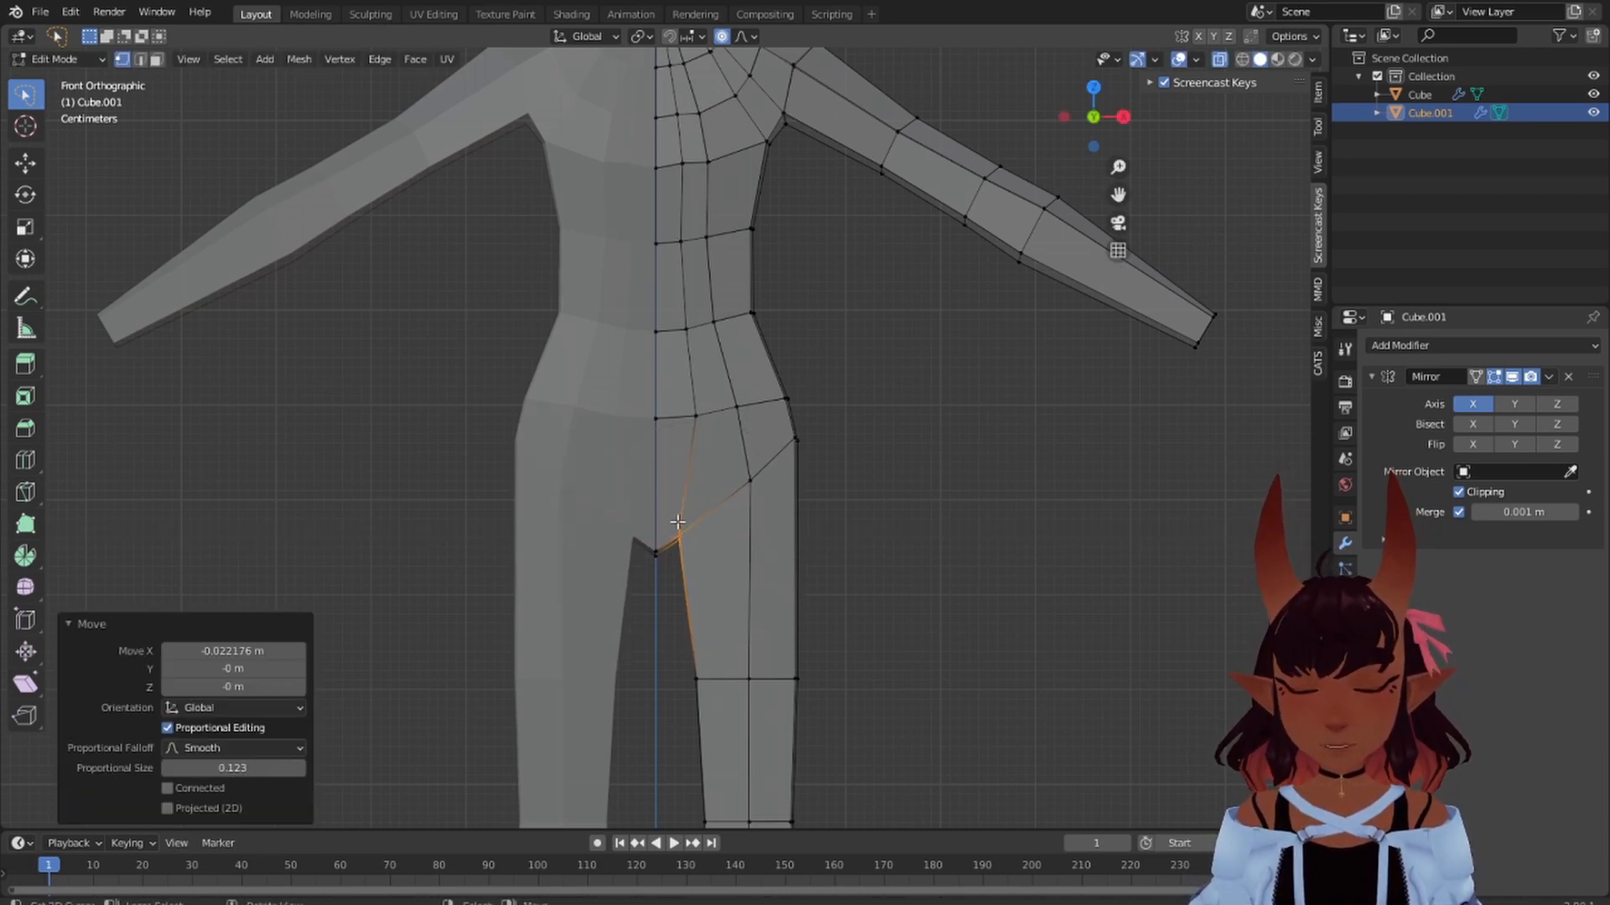
- Lower the inner-thigh vertex along Z by about 0.023 m, using a proportional editing size of about 0.06
{"action": "left_click", "coordinate": [669, 575]}
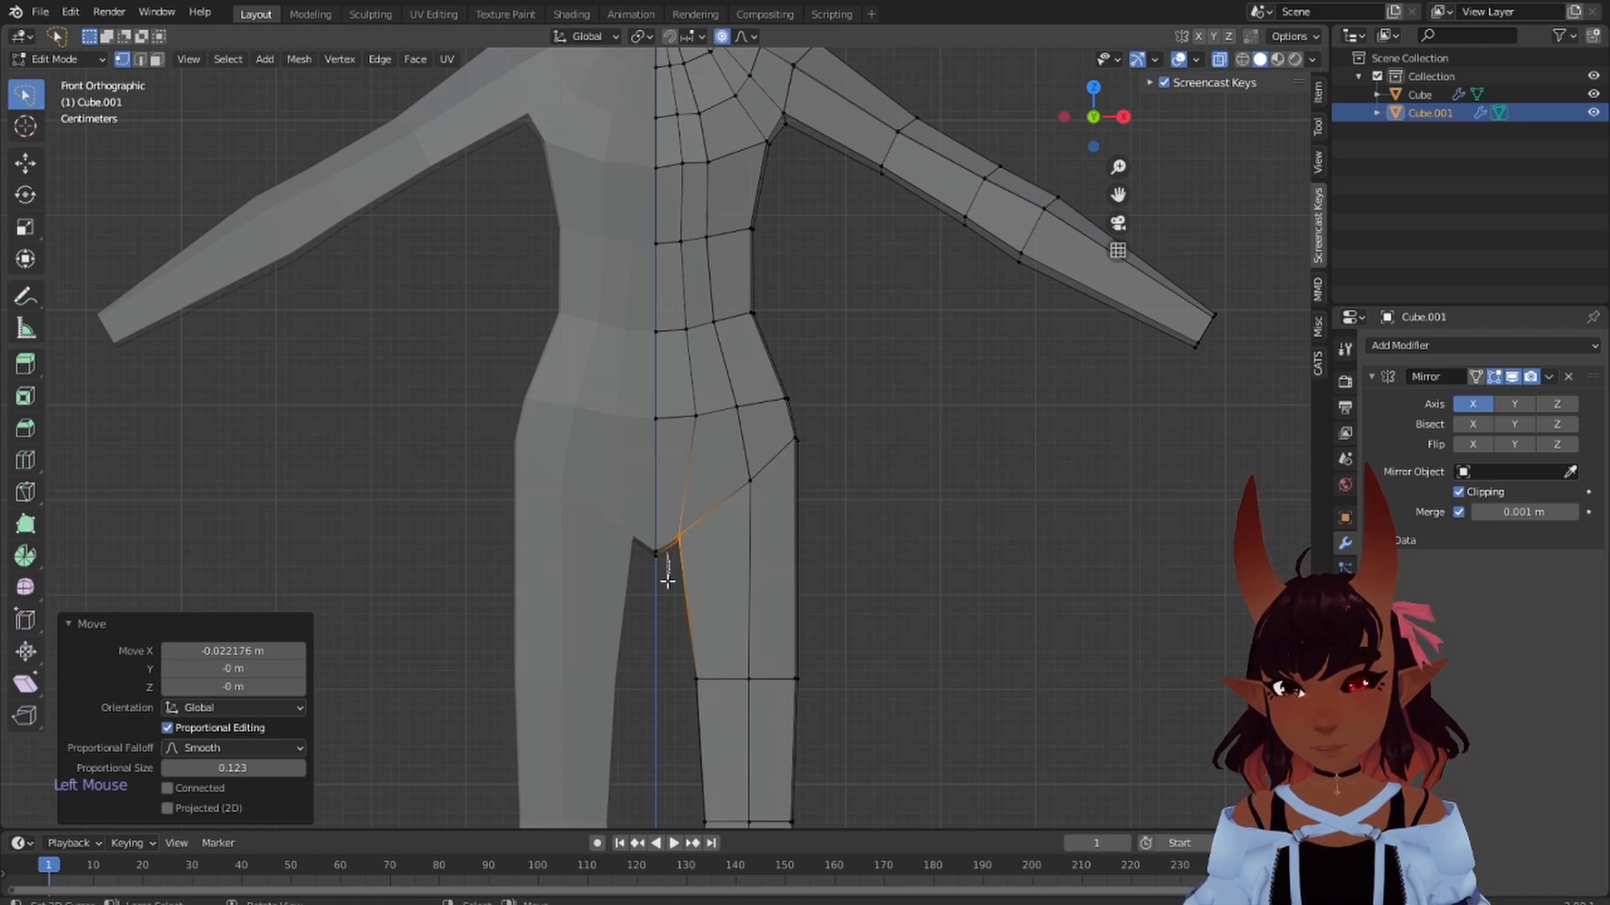
{"action": "left_click", "coordinate": [667, 580]}
{"action": "left_click", "coordinate": [675, 513], "text": "alt"}
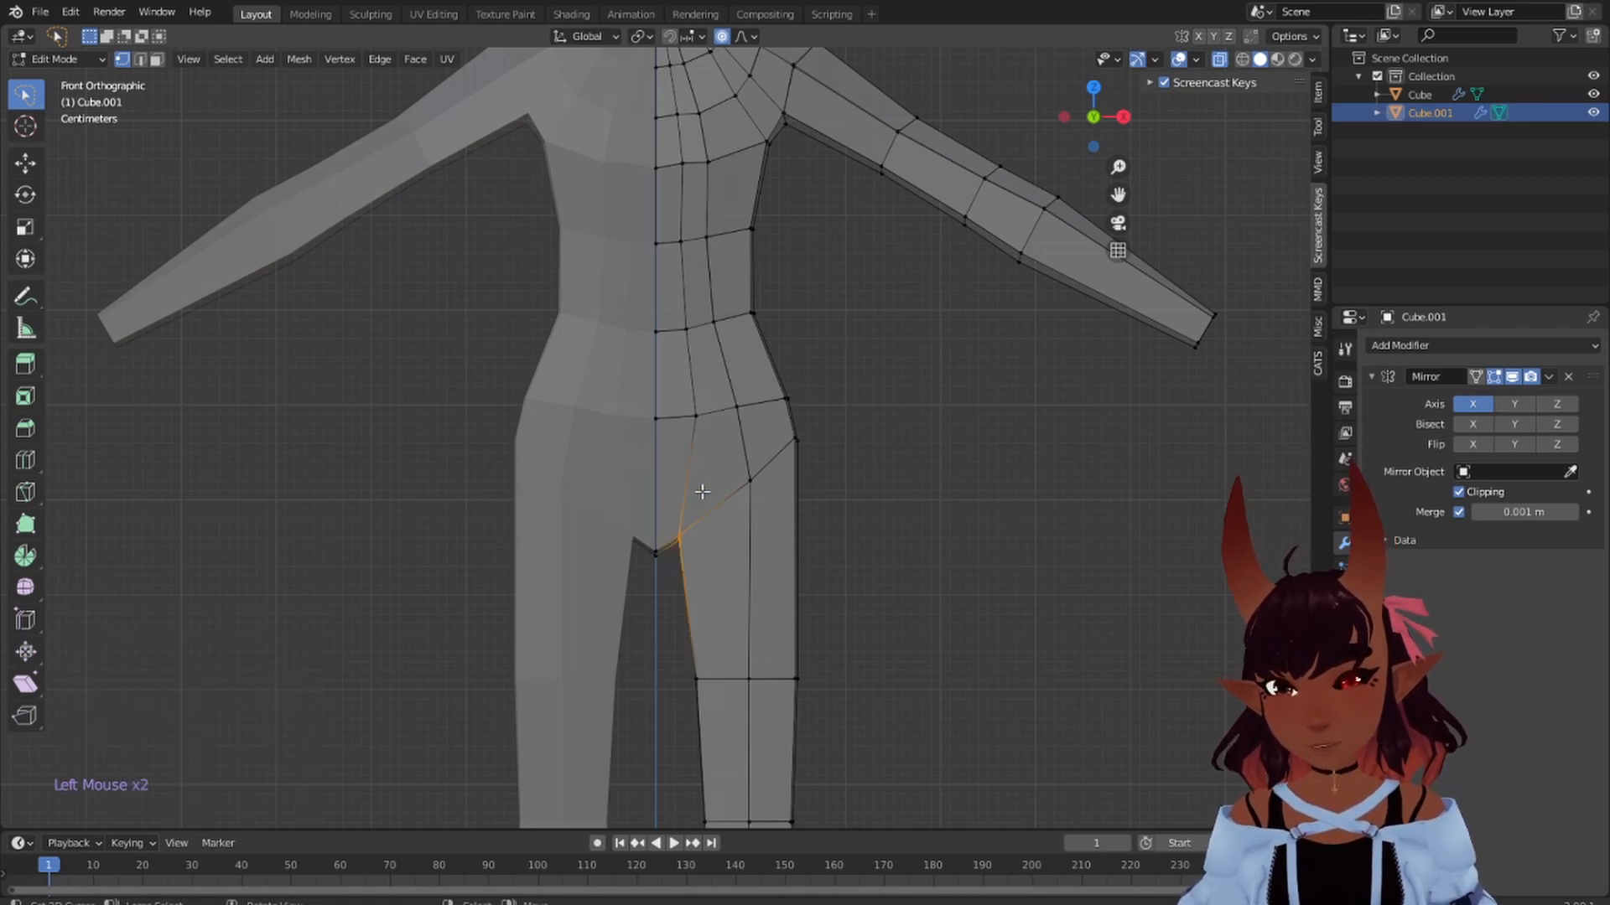
{"action": "key", "text": "g"}
{"action": "key", "text": "z"}
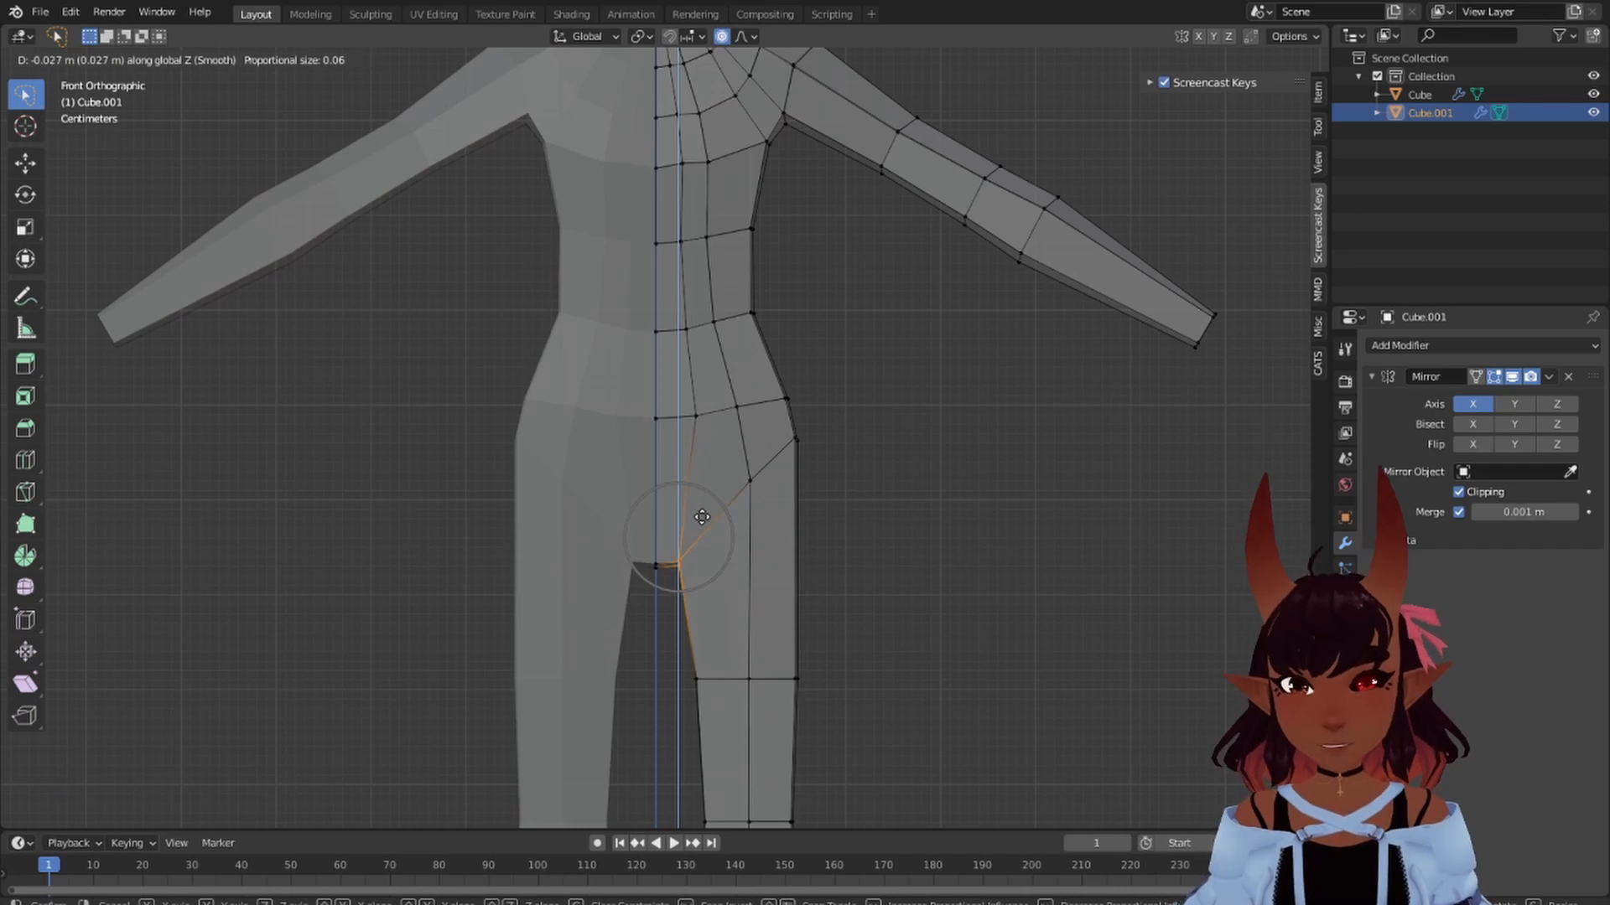
{"action": "left_click", "coordinate": [702, 516]}
- Clear the selection, then raise the hip and crotch vertices along Z by about 0.038 m with a proportional editing size of about 0.04
{"action": "scroll", "coordinate": [732, 502], "scroll_direction": "down", "scroll_amount": 5}
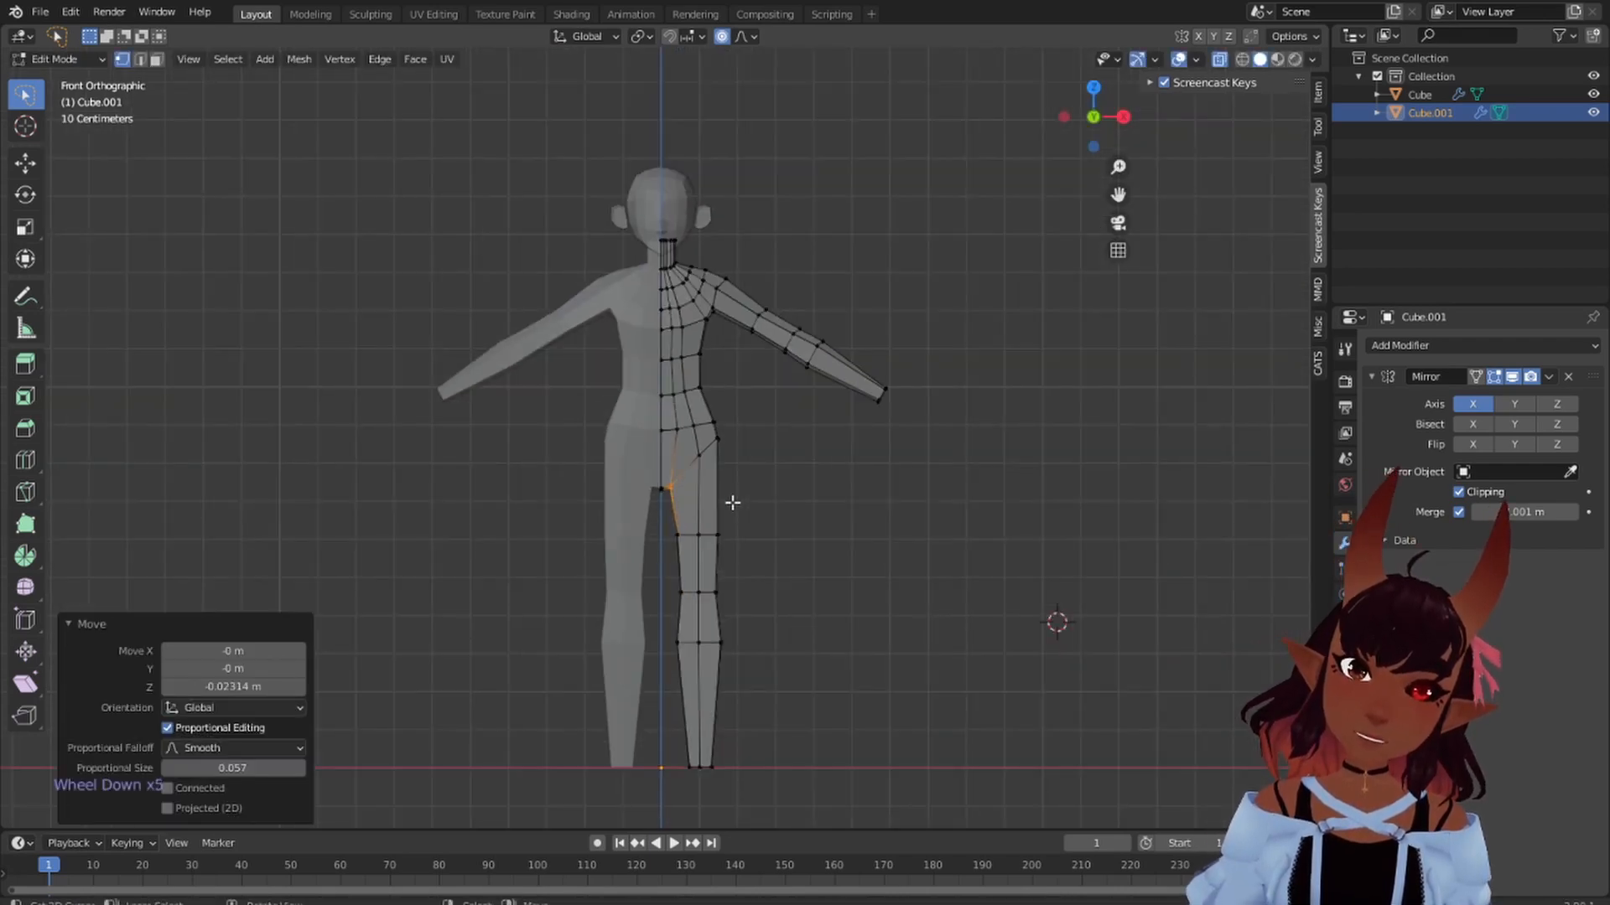
{"action": "key", "text": "a"}
{"action": "key", "text": "a"}
{"action": "key", "text": "a"}
{"action": "scroll", "coordinate": [742, 440], "scroll_direction": "down", "scroll_amount": 1}
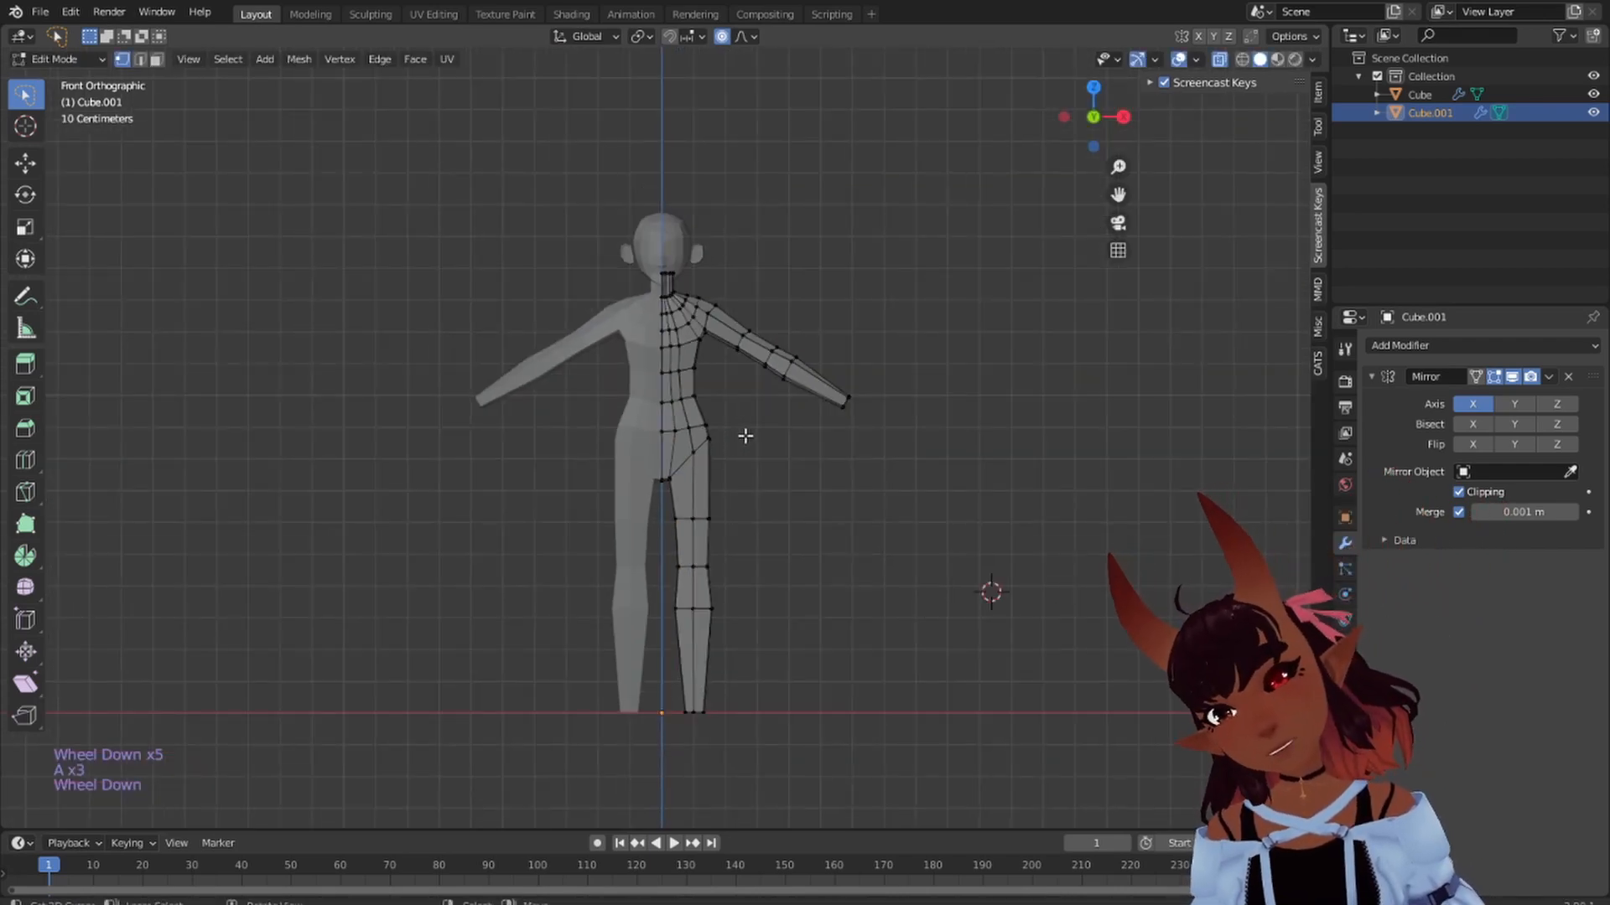
{"action": "scroll", "coordinate": [748, 436], "scroll_direction": "up", "scroll_amount": 4}
{"action": "scroll", "coordinate": [776, 406], "scroll_direction": "down", "scroll_amount": 4}
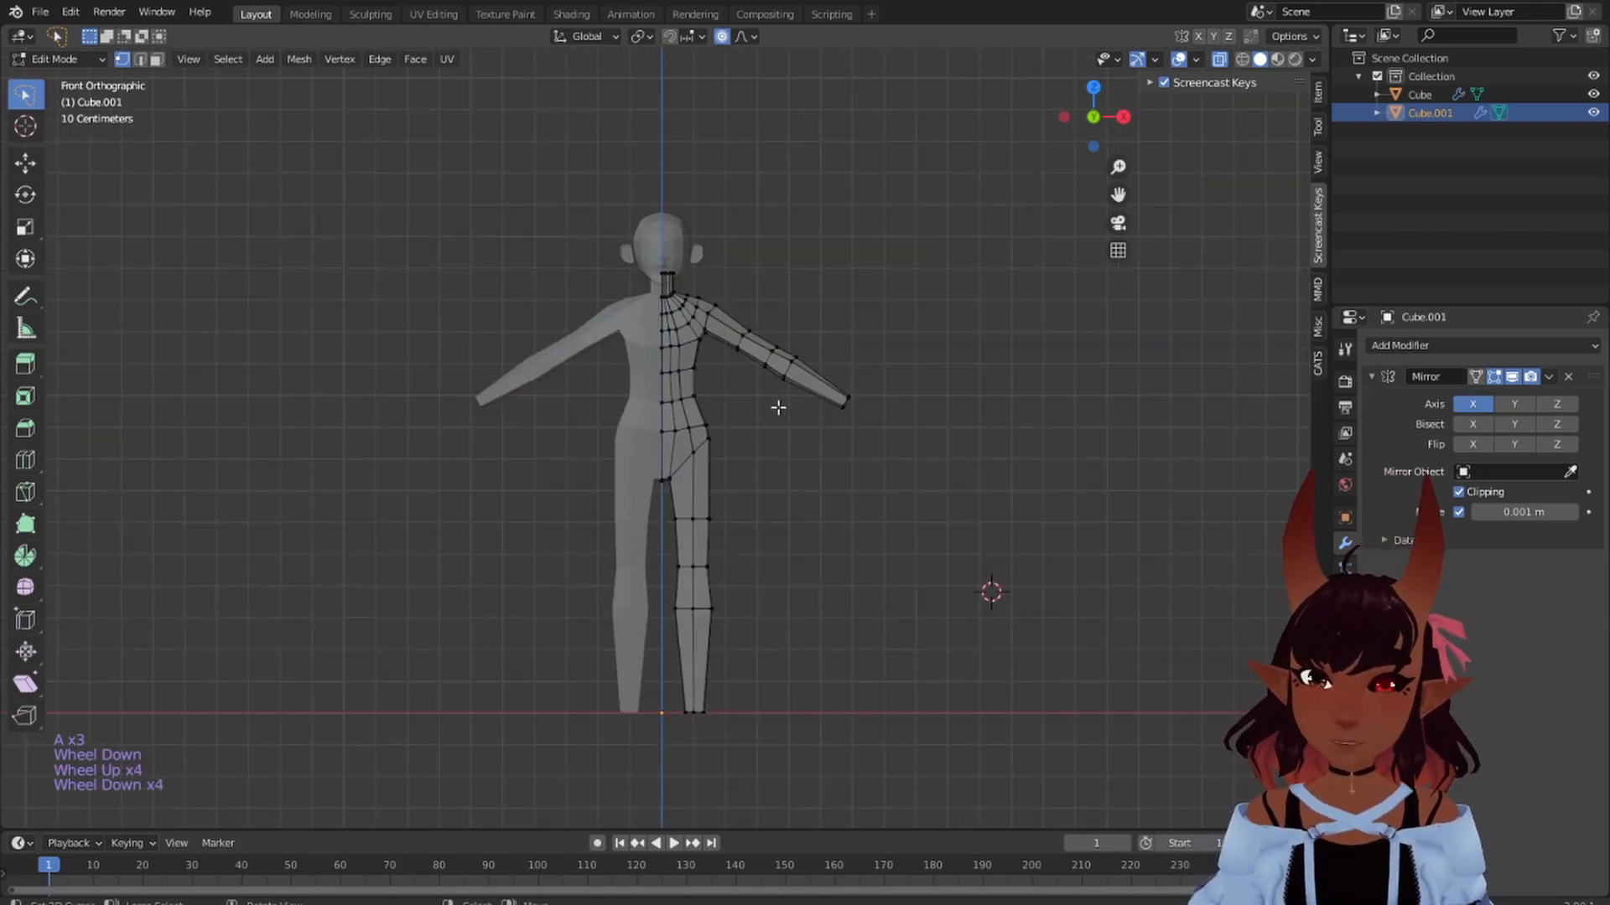
{"action": "scroll", "coordinate": [776, 409], "scroll_direction": "up", "scroll_amount": 1}
{"action": "mouse_move", "coordinate": [776, 409]}
{"action": "left_mouse_down"}
{"action": "mouse_move", "coordinate": [645, 429]}
{"action": "mouse_move", "coordinate": [641, 516]}
{"action": "mouse_move", "coordinate": [776, 467]}
{"action": "left_mouse_up"}
{"action": "key", "text": "g"}
{"action": "key", "text": "z"}
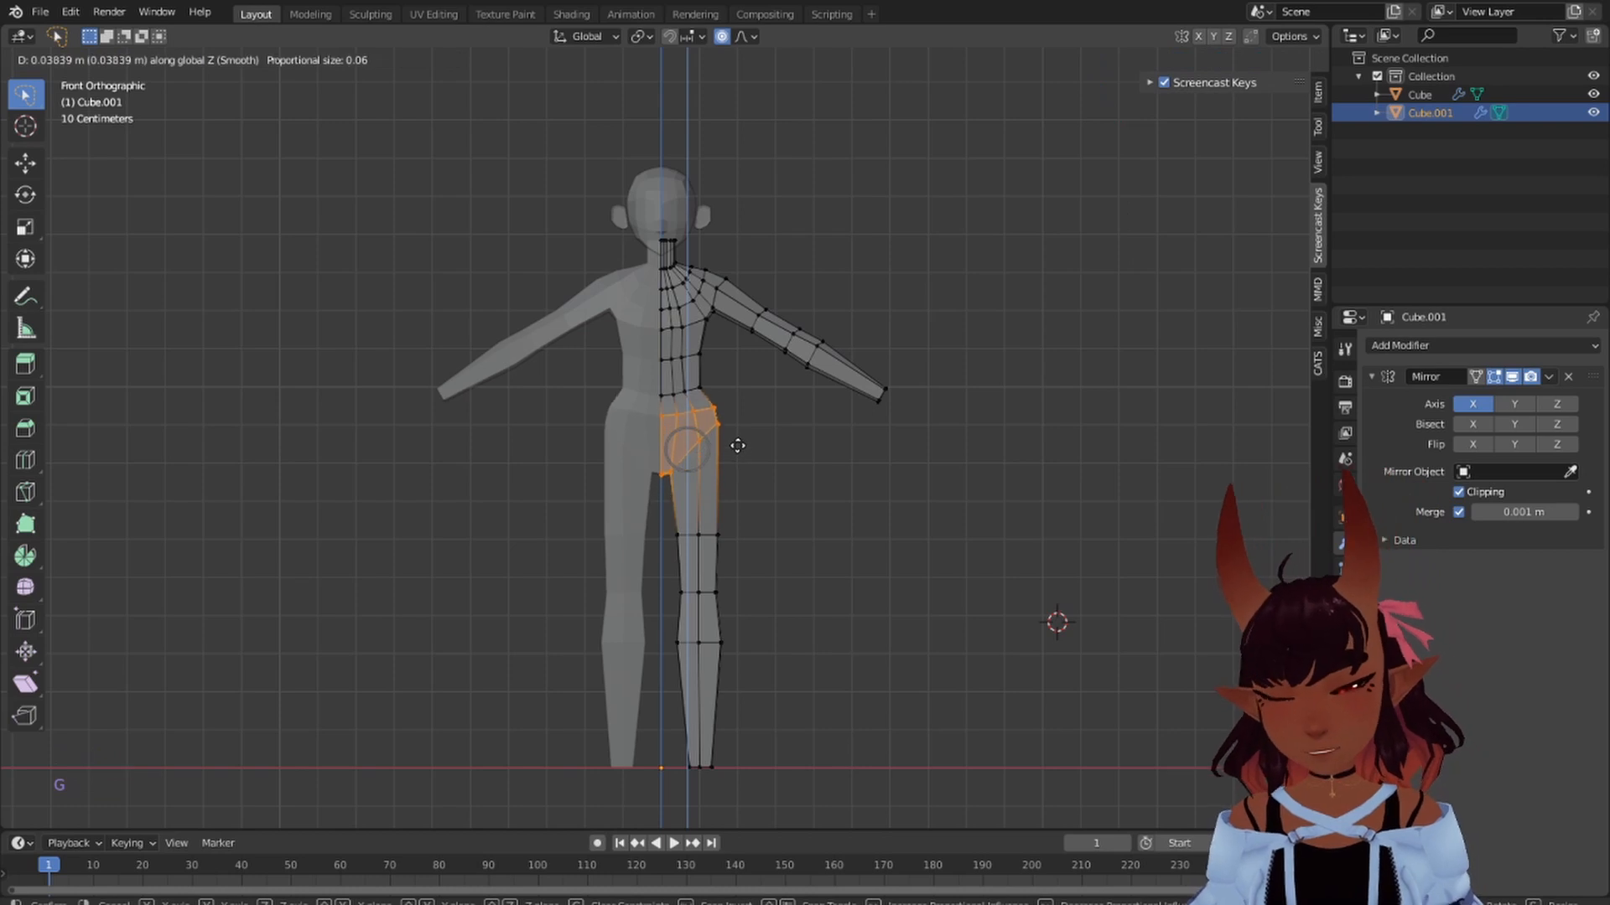
{"action": "scroll", "coordinate": [731, 452], "scroll_direction": "up", "scroll_amount": 1}
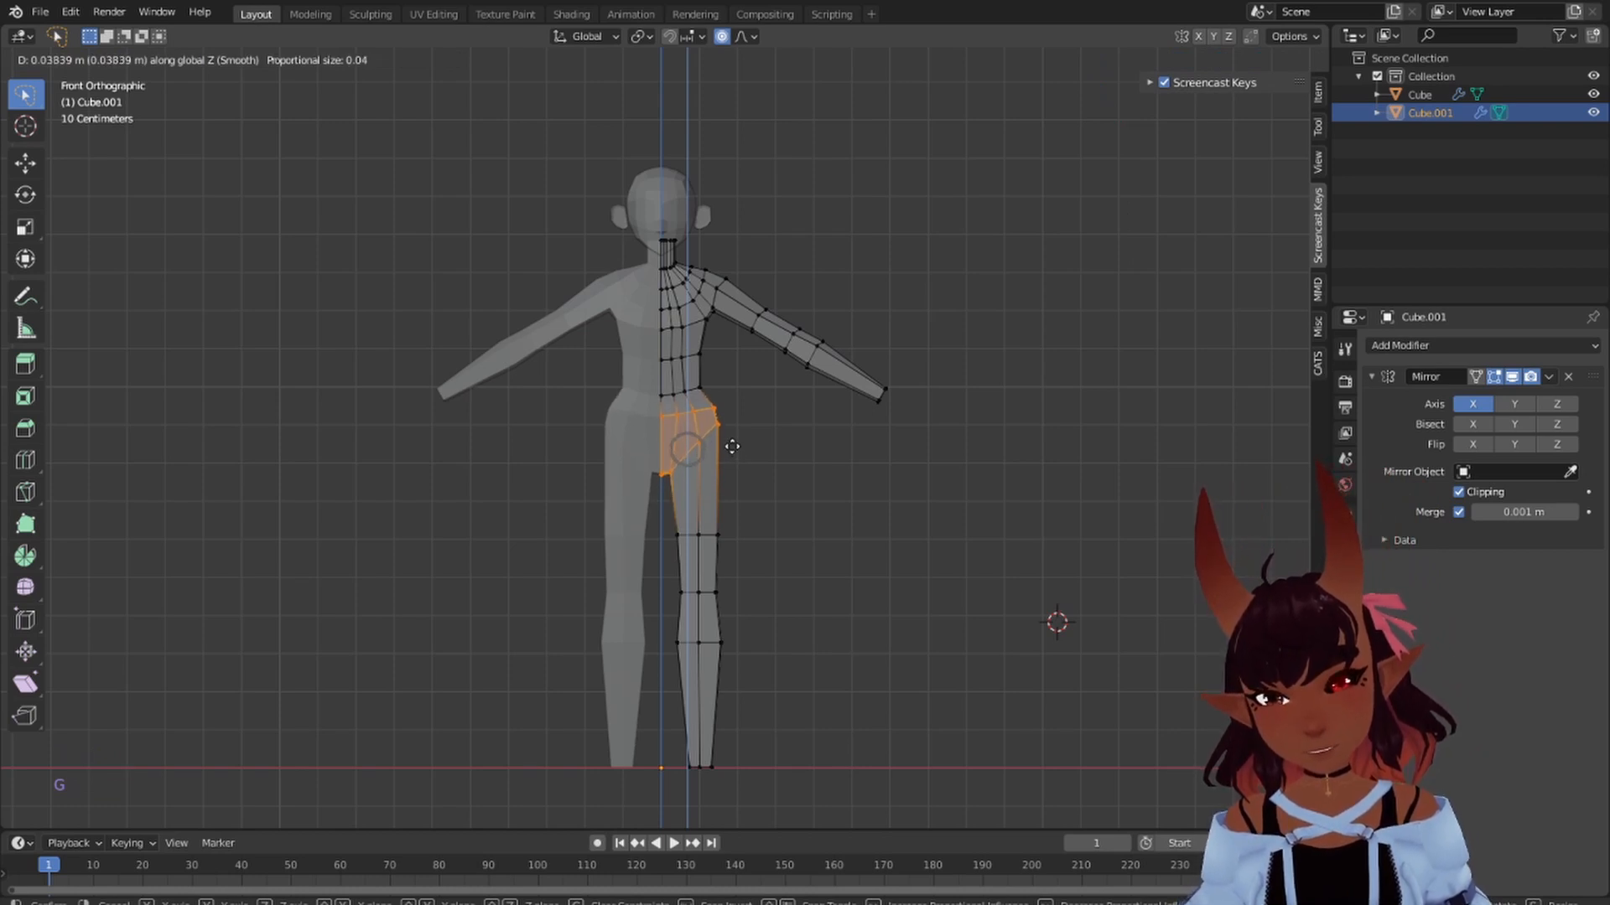
{"action": "left_click", "coordinate": [732, 446]}
- Scale the edge loop across the hips, just below the waist, uniformly to about 0.83
{"action": "scroll", "coordinate": [732, 446], "scroll_direction": "up", "scroll_amount": 2}
{"action": "mouse_move", "coordinate": [776, 384]}
{"action": "left_mouse_down"}
{"action": "mouse_move", "coordinate": [620, 401]}
{"action": "mouse_move", "coordinate": [657, 419]}
{"action": "left_mouse_up"}
{"action": "key", "text": "s"}
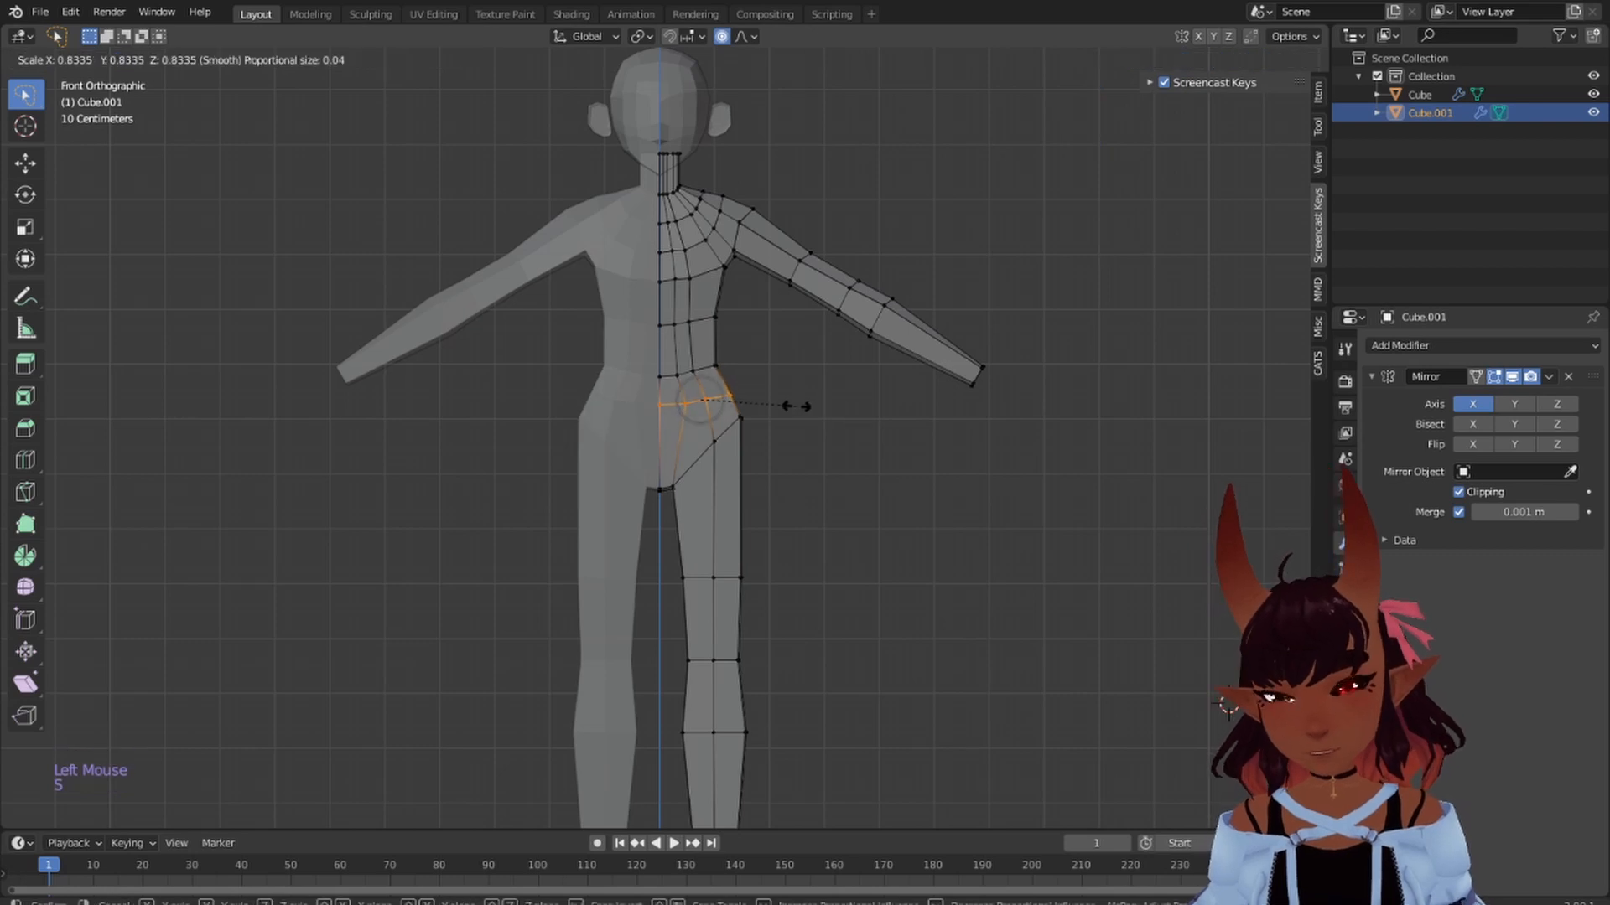
{"action": "left_click", "coordinate": [802, 405]}
- Move the hip loop's inner vertices beside the centre line about 0.01 m toward the centre along X, clearing the selection when done
{"action": "left_click_drag", "start_coordinate": [761, 371], "coordinate": [701, 407]}
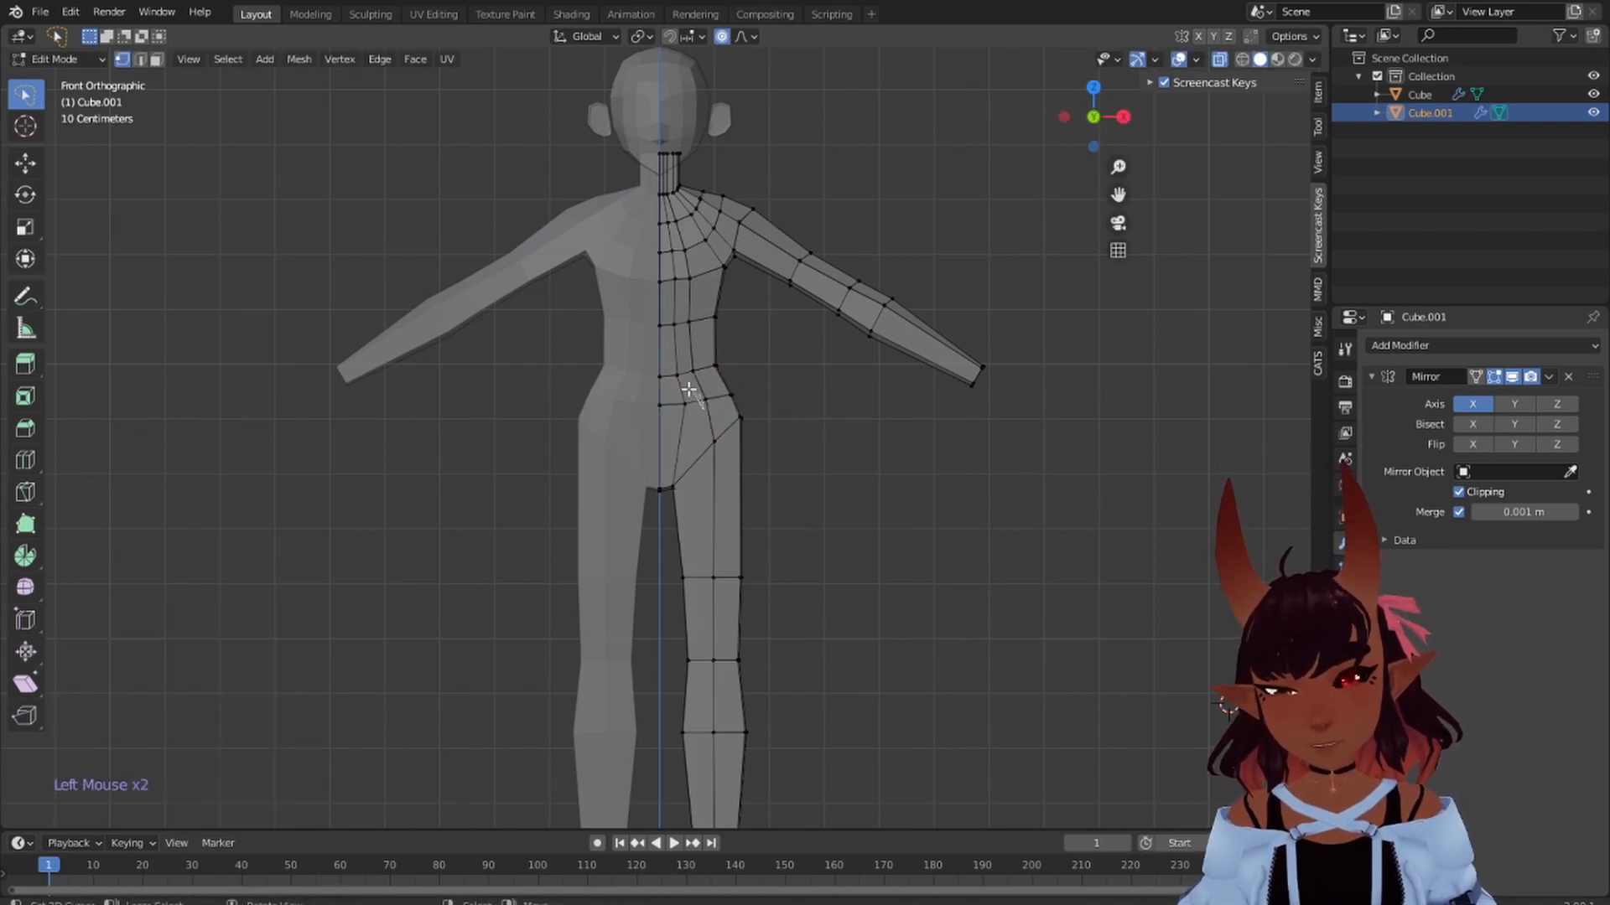
{"action": "key", "text": "g"}
{"action": "key", "text": "x"}
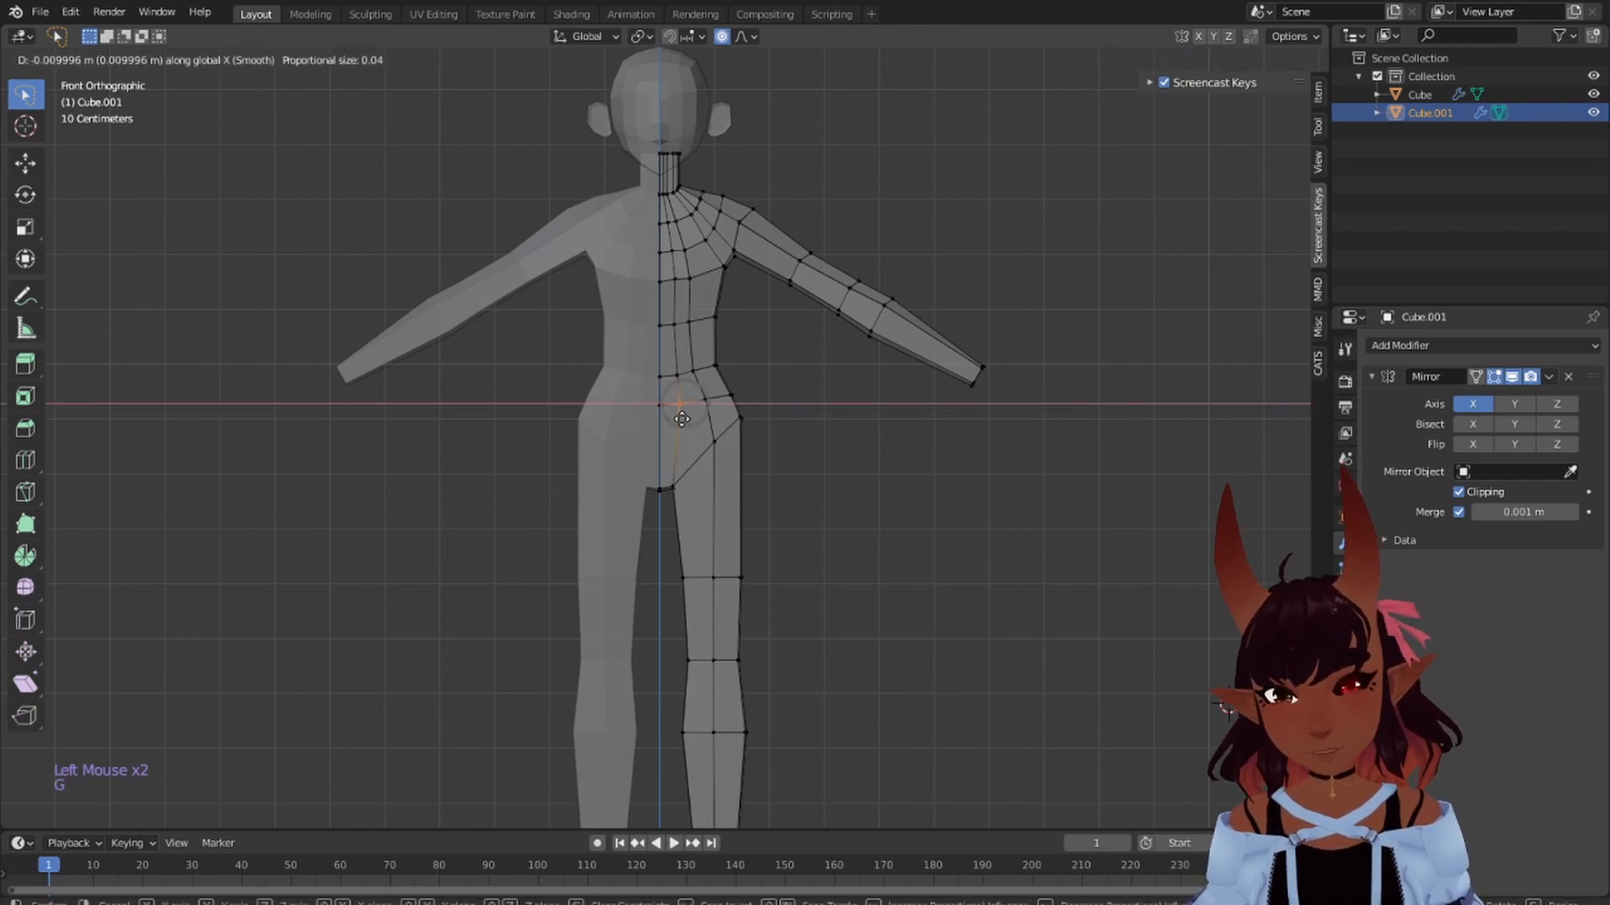
{"action": "left_click", "coordinate": [682, 419]}
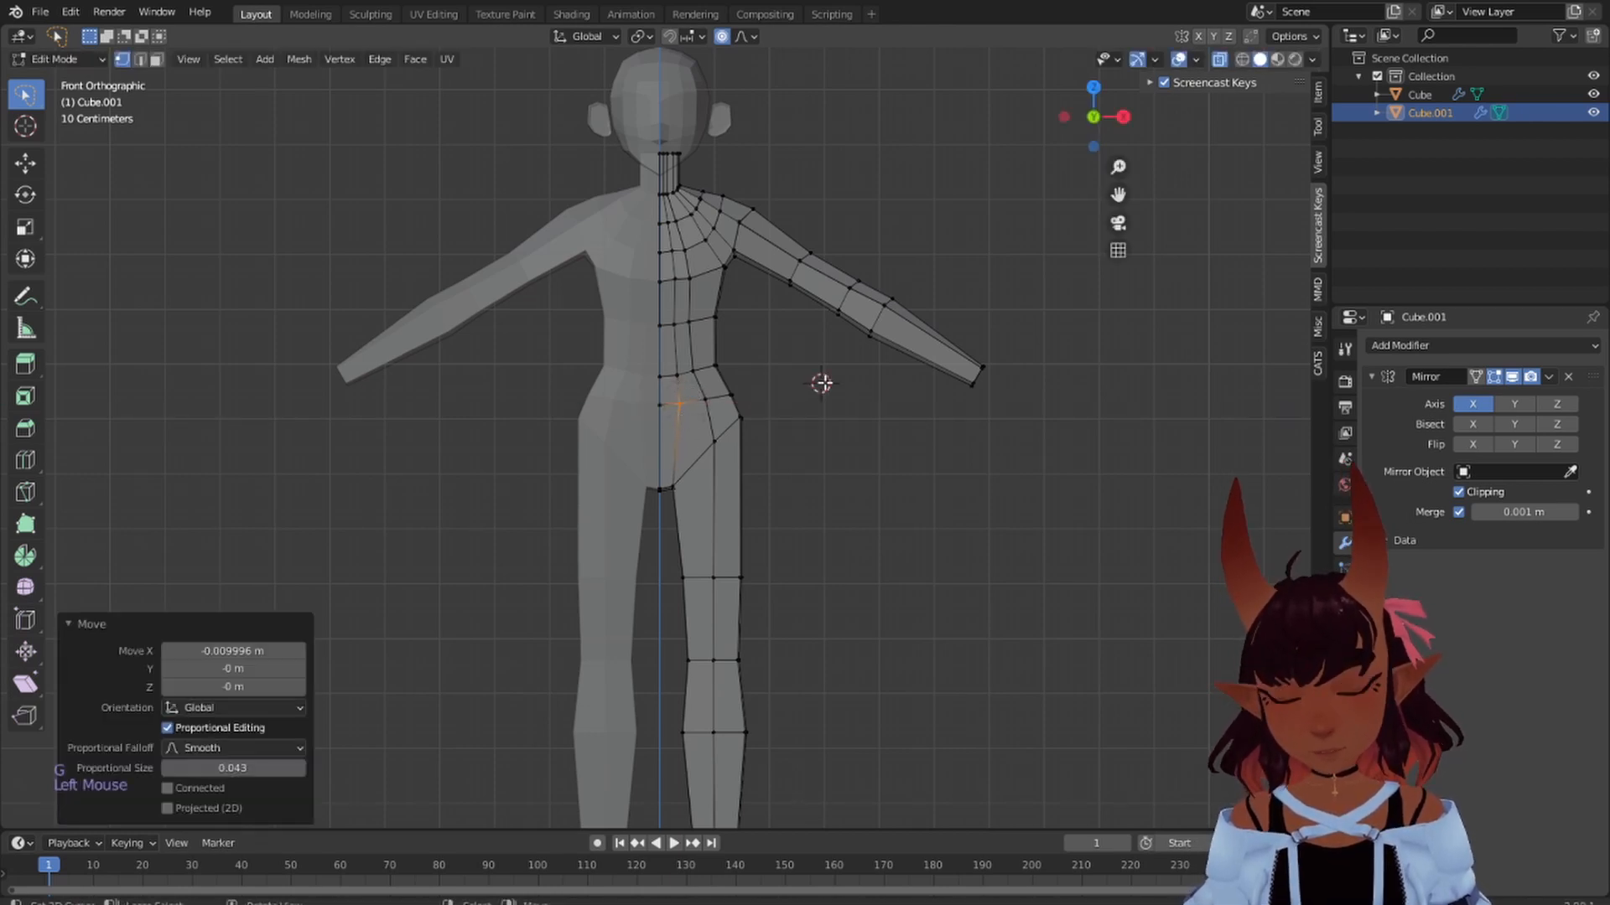
{"action": "key", "text": "a"}
{"action": "key", "text": "a"}
{"action": "key", "text": "a"}
- Examine the body's profile from the side, returning to the front view
{"action": "scroll", "coordinate": [959, 349], "scroll_direction": "down", "scroll_amount": 3}
{"action": "middle_click_drag", "start_coordinate": [959, 349], "coordinate": [747, 345]}
{"action": "key", "text": "KP_3"}
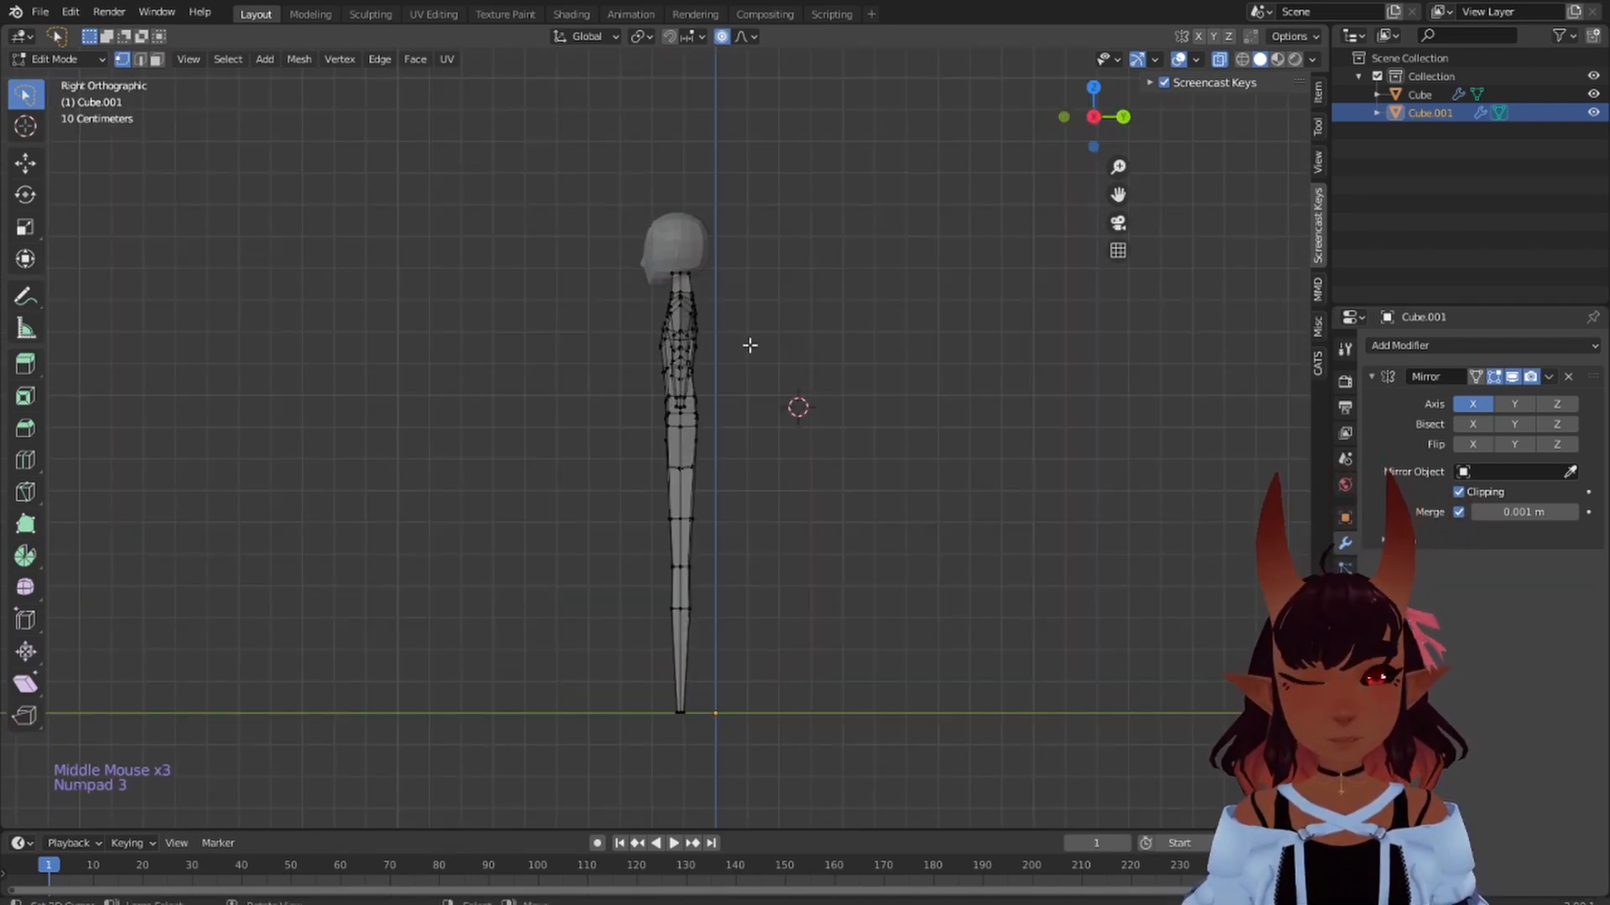
{"action": "scroll", "coordinate": [738, 349], "scroll_direction": "up", "scroll_amount": 2}
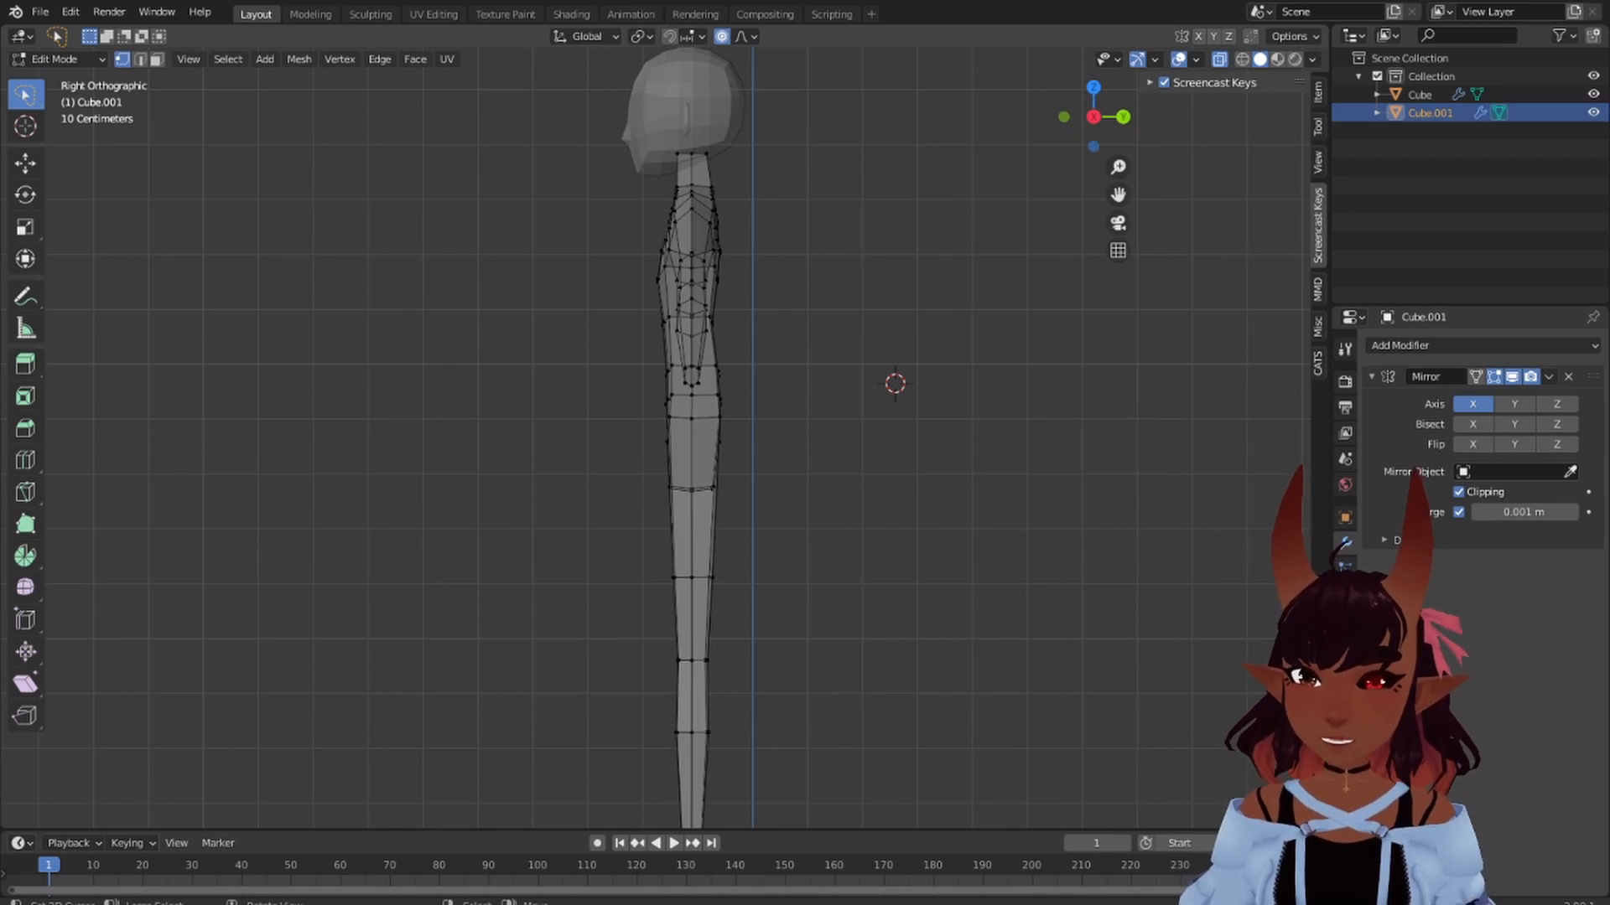
{"action": "left_click", "coordinate": [739, 350]}
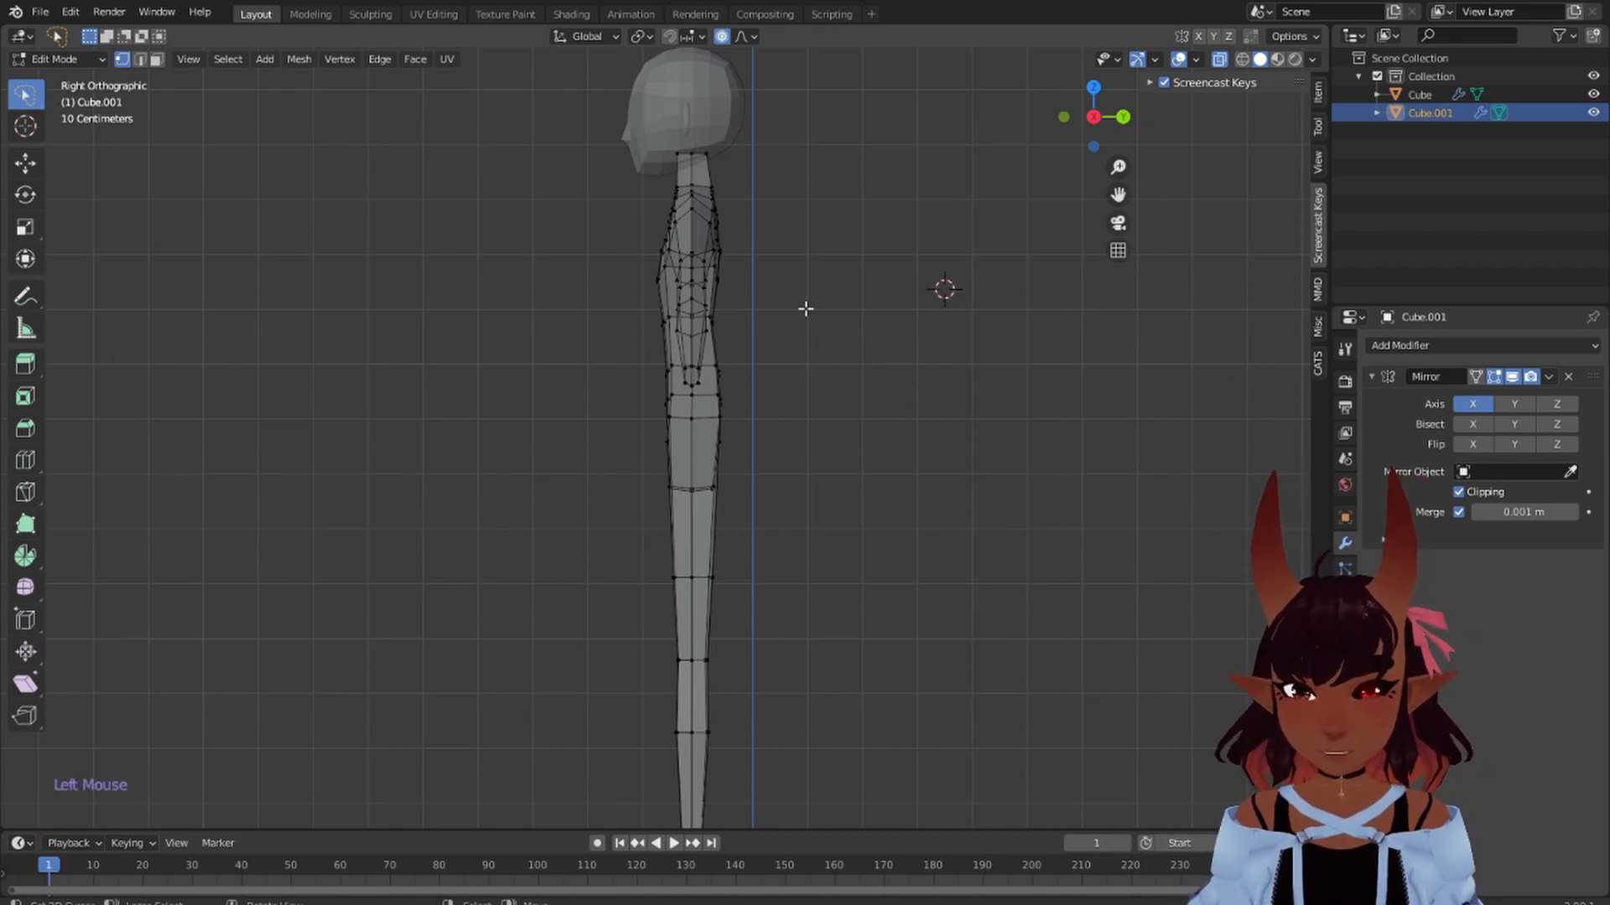
{"action": "middle_click_drag", "start_coordinate": [546, 406], "coordinate": [708, 498]}
{"action": "key", "text": "KP_3"}
{"action": "key", "text": "KP_1"}
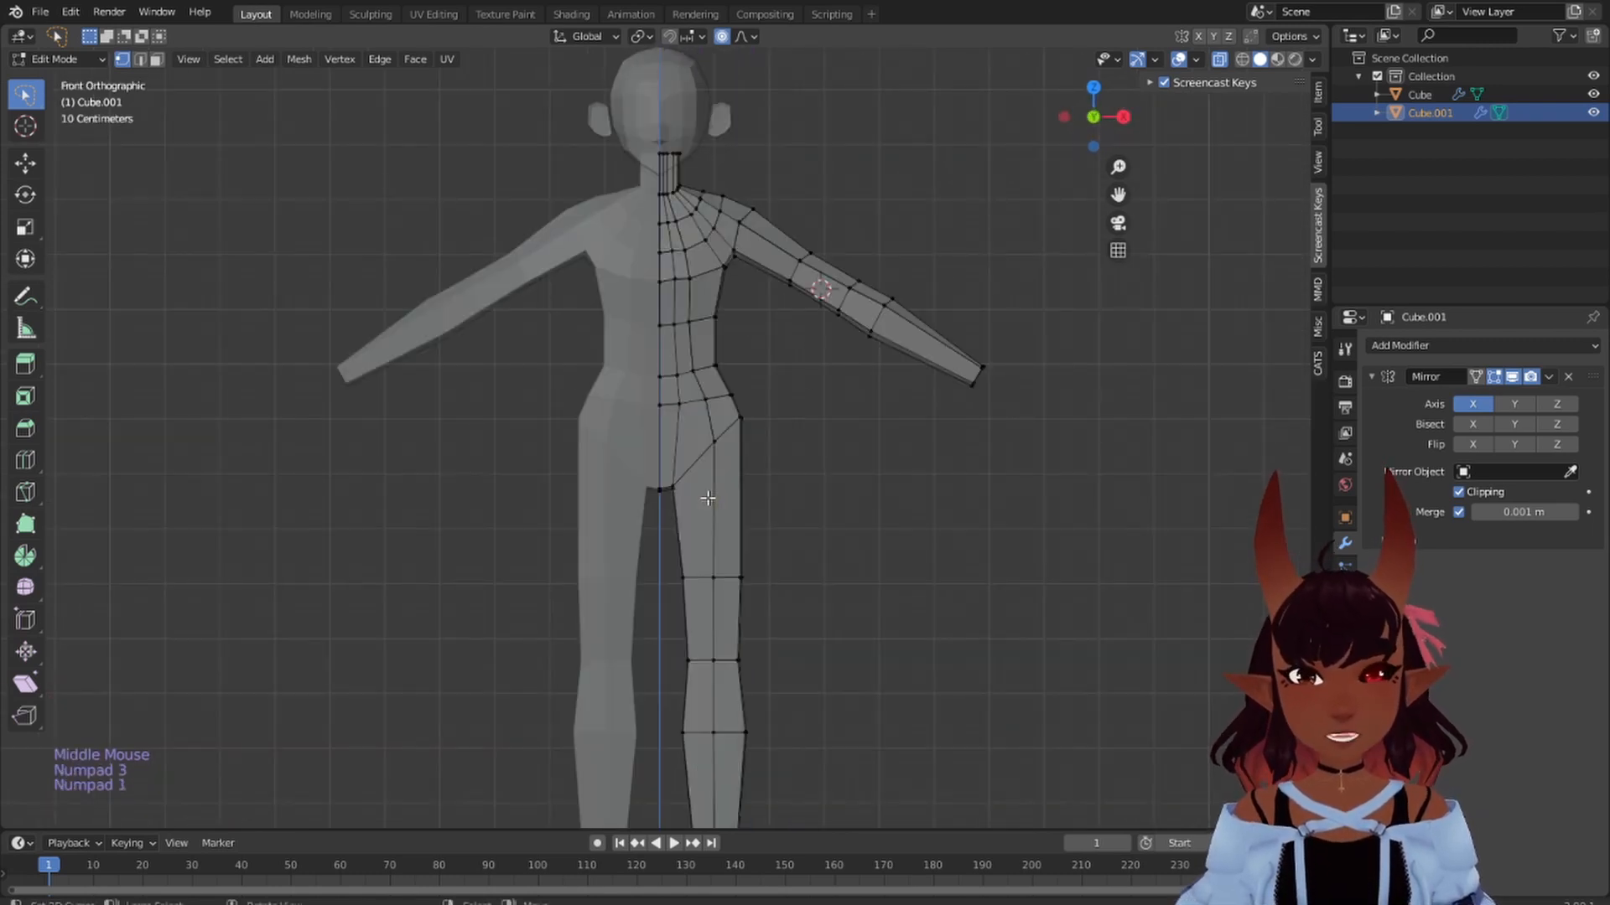
- Select all of the arm's vertices out from the shoulder and hide them
{"action": "mouse_move", "coordinate": [1058, 382]}
{"action": "left_mouse_down"}
{"action": "mouse_move", "coordinate": [812, 198]}
{"action": "mouse_move", "coordinate": [743, 199]}
{"action": "mouse_move", "coordinate": [728, 219]}
{"action": "mouse_move", "coordinate": [722, 250]}
{"action": "mouse_move", "coordinate": [765, 326]}
{"action": "mouse_move", "coordinate": [1004, 501]}
{"action": "left_mouse_up"}
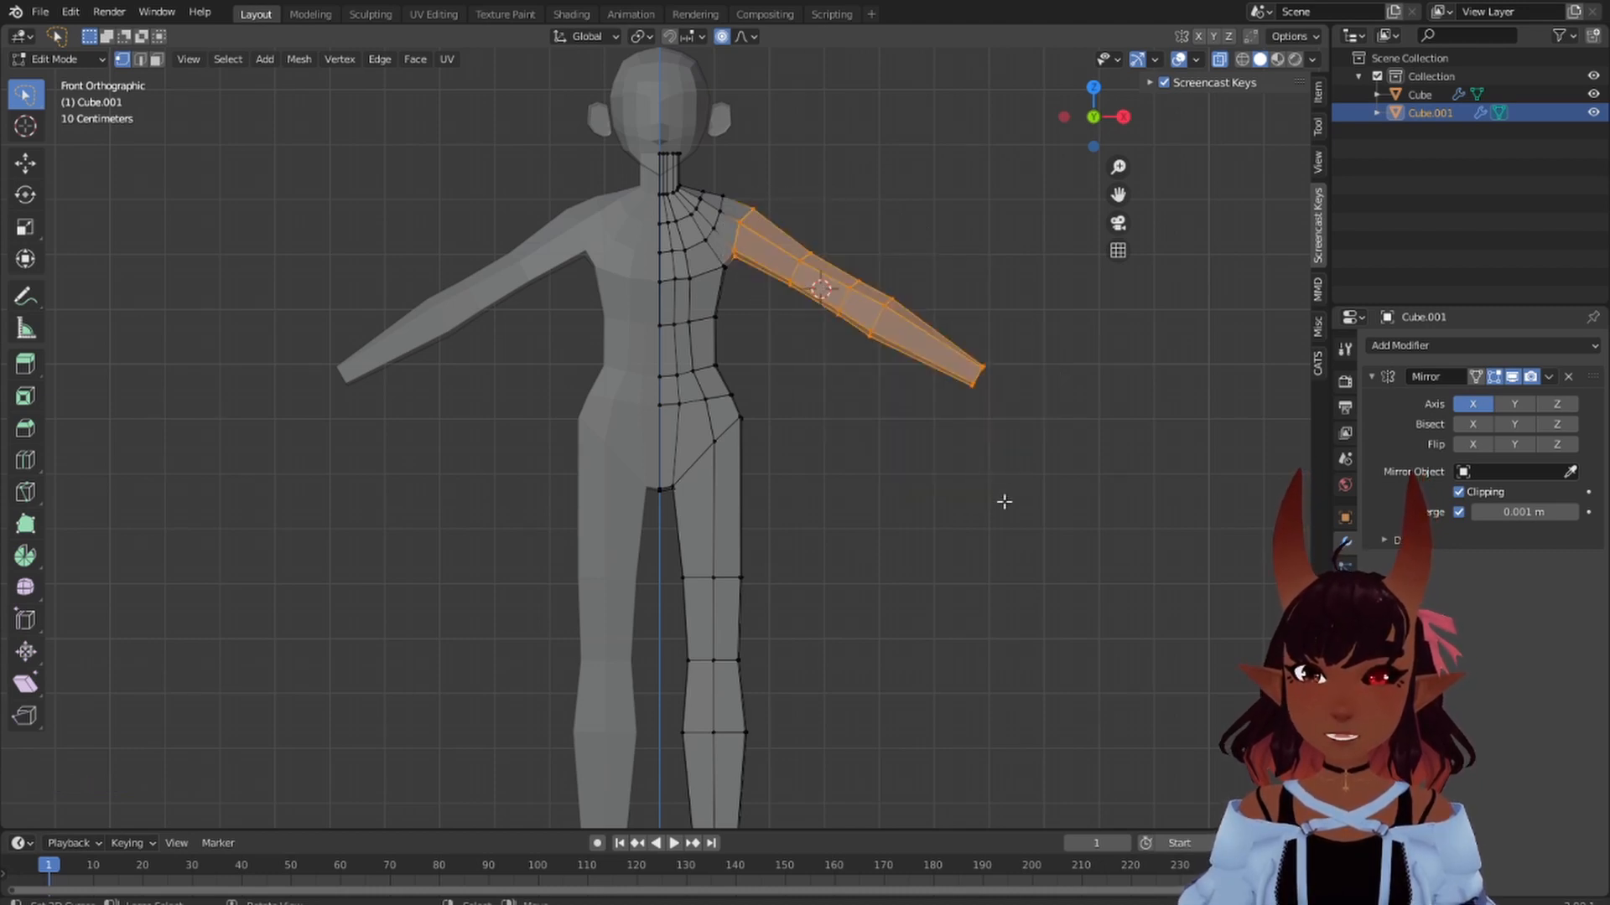
{"action": "key", "text": "h"}
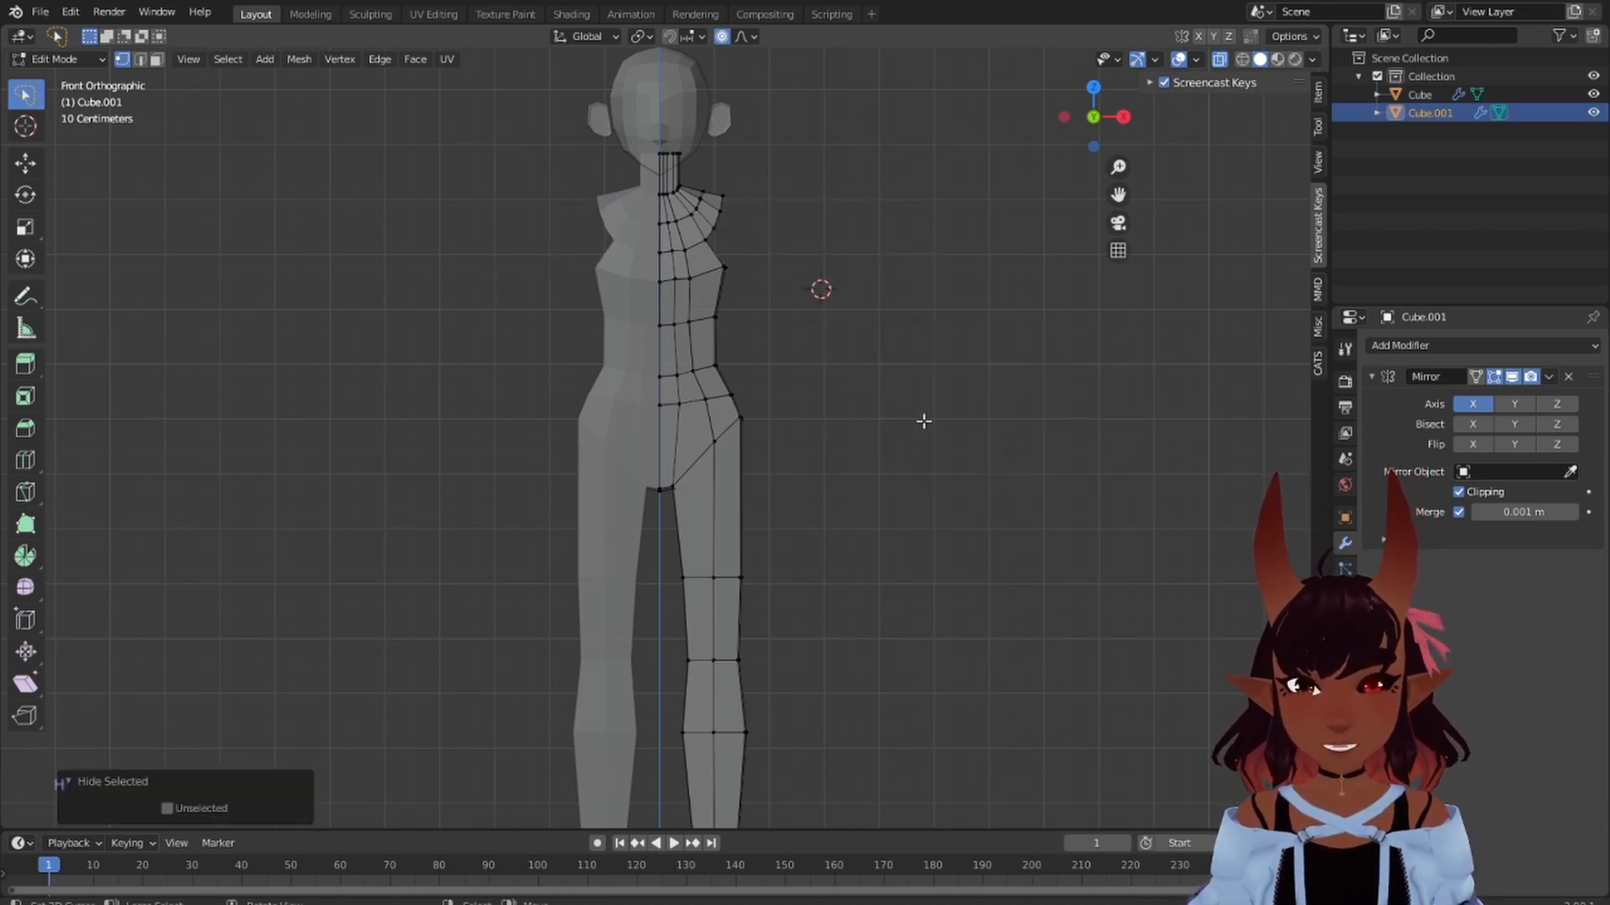
{"action": "key", "text": "ctrl+z"}
{"action": "key", "text": "h"}
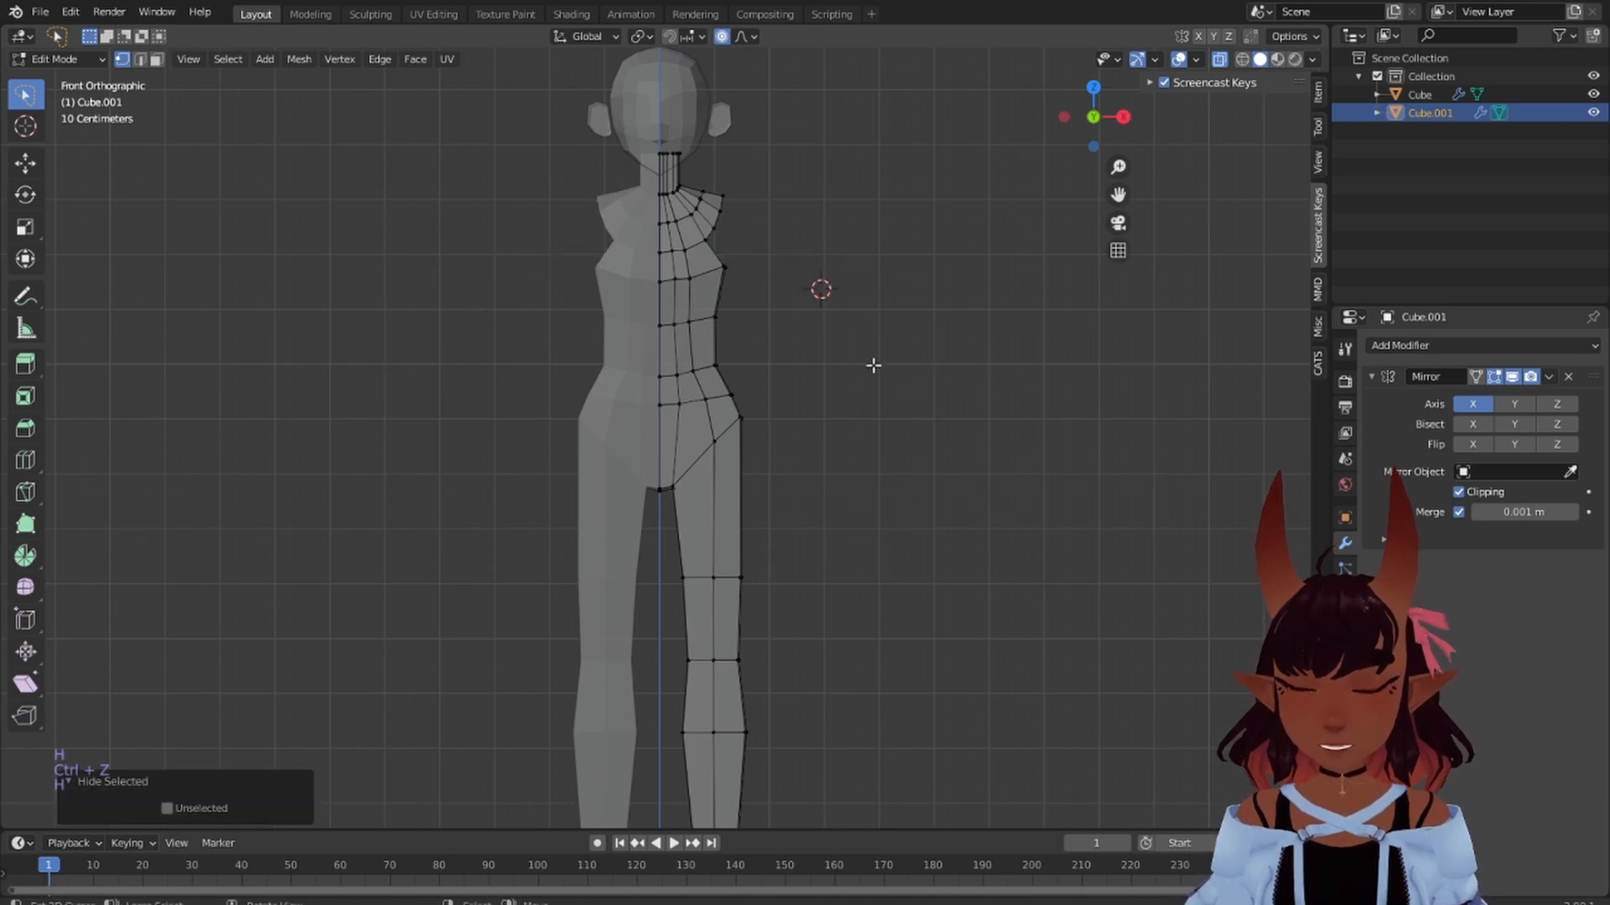
- In side view, scale the chest loop below the armpit along Y to about 1.29 with a proportional editing size of 0.18
{"action": "key", "text": "KP_3"}
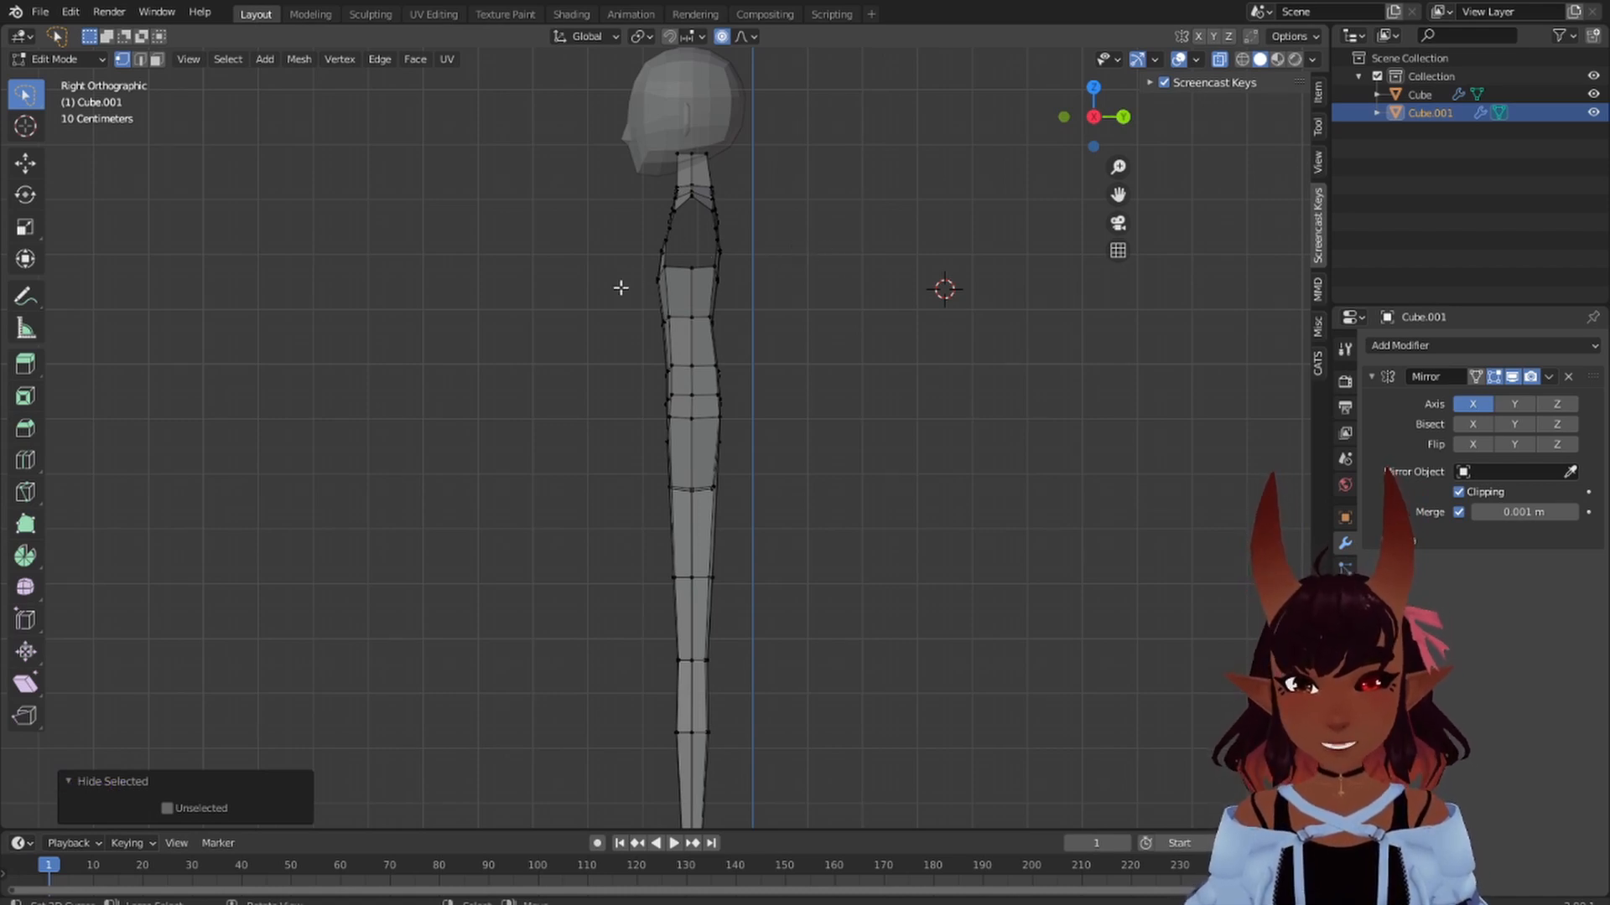
{"action": "left_click", "coordinate": [752, 280]}
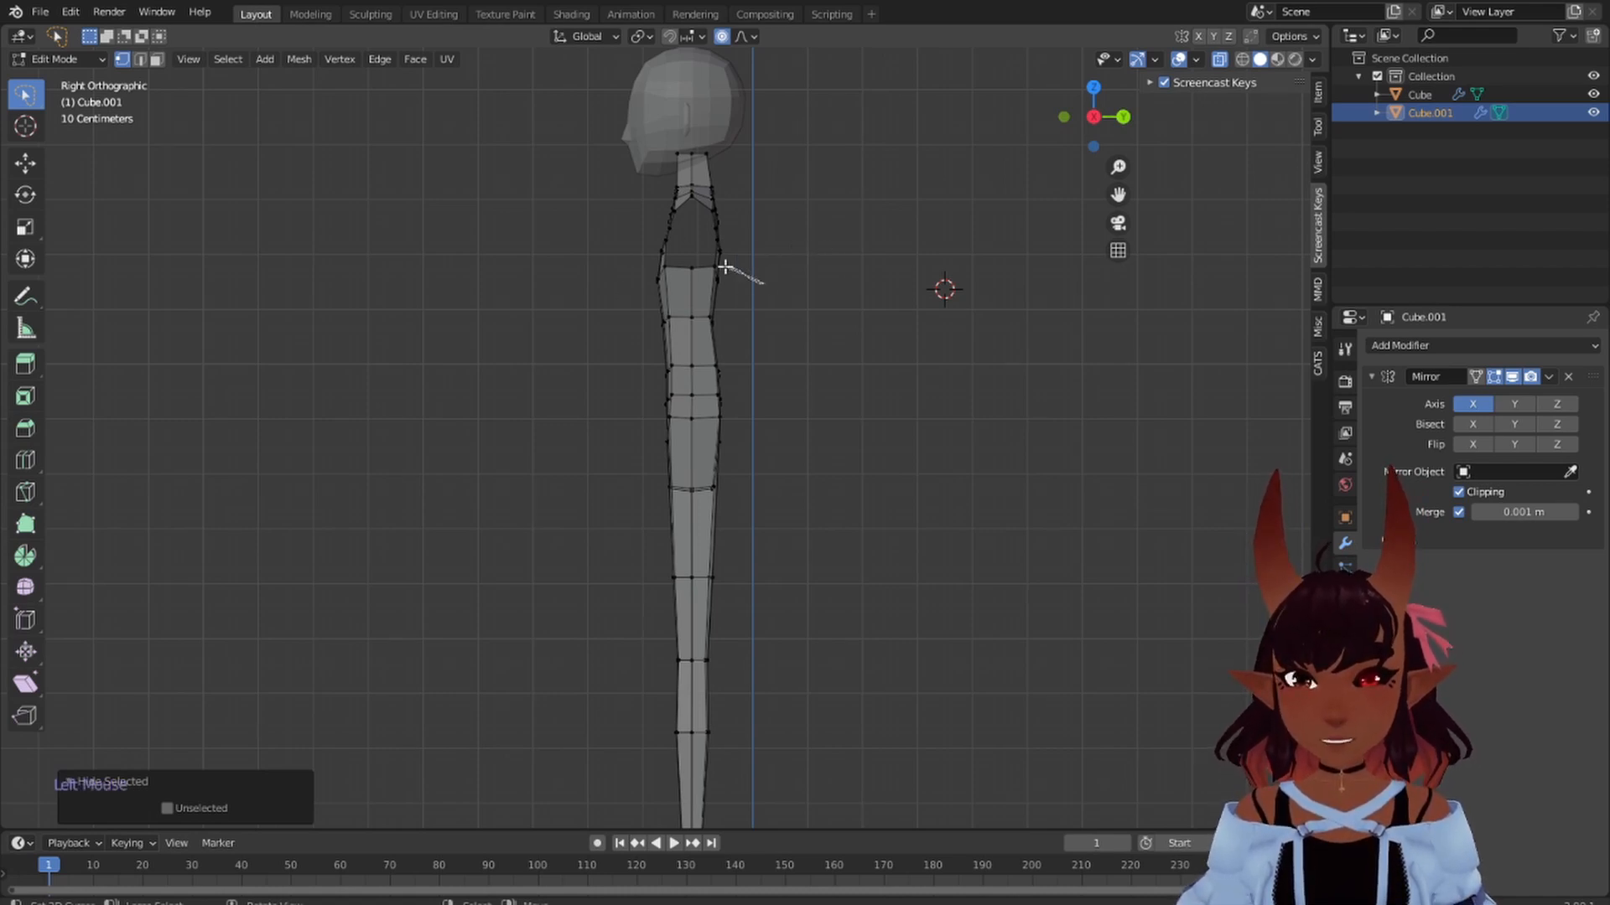
{"action": "right_click", "coordinate": [718, 267], "text": "alt"}
{"action": "left_click", "coordinate": [729, 265]}
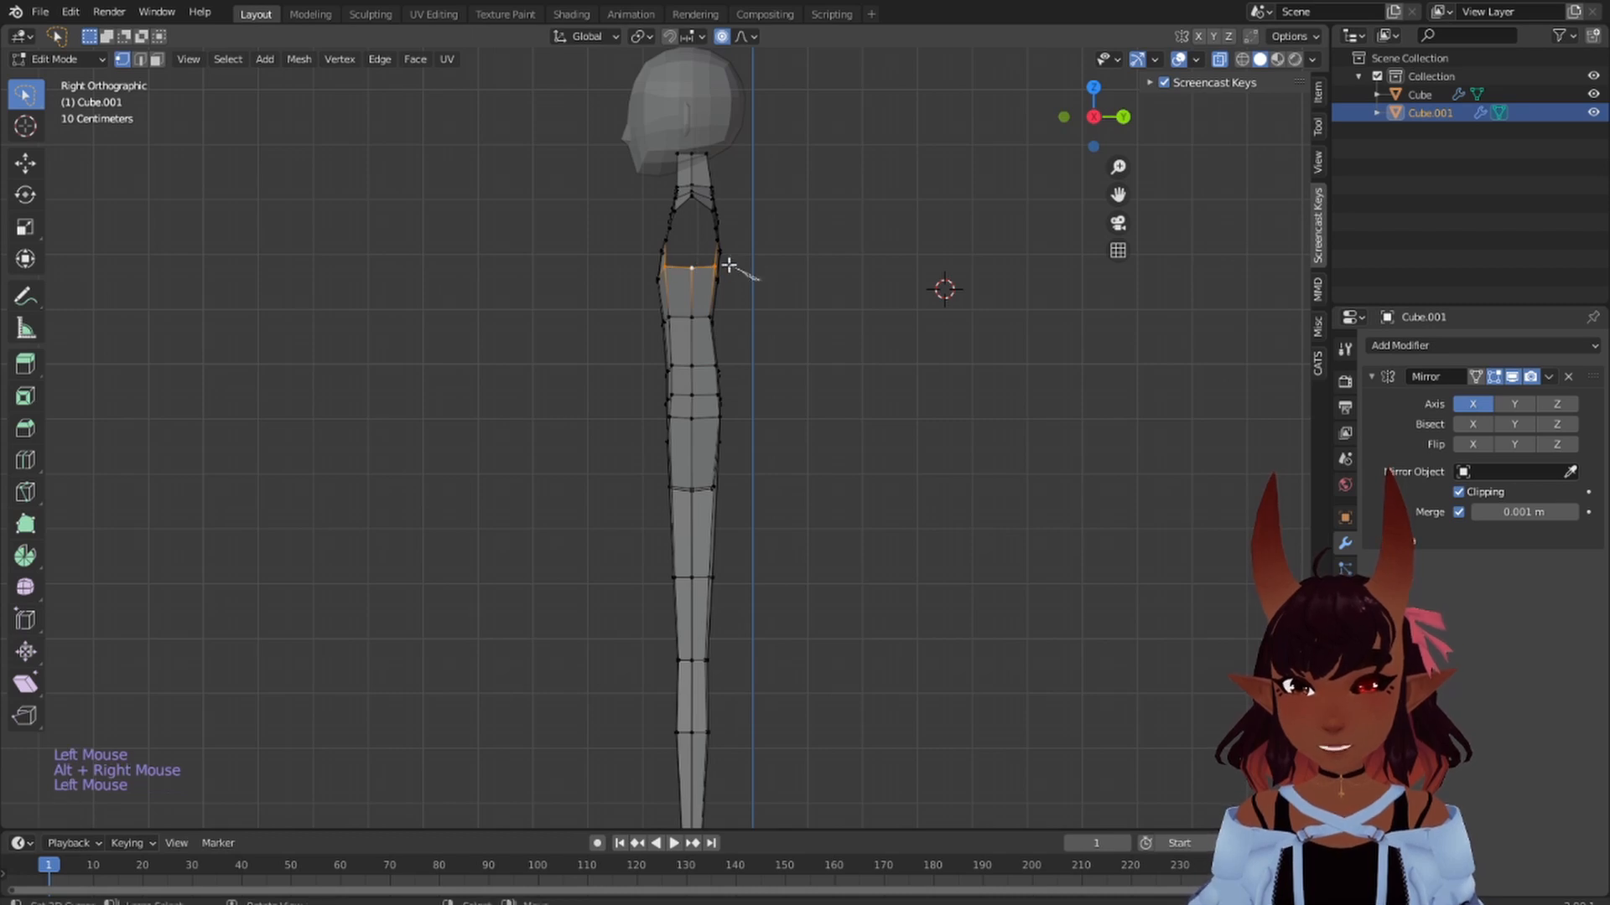
{"action": "mouse_move", "coordinate": [728, 265]}
{"action": "left_mouse_down"}
{"action": "mouse_move", "coordinate": [673, 258]}
{"action": "mouse_move", "coordinate": [653, 298]}
{"action": "left_mouse_up"}
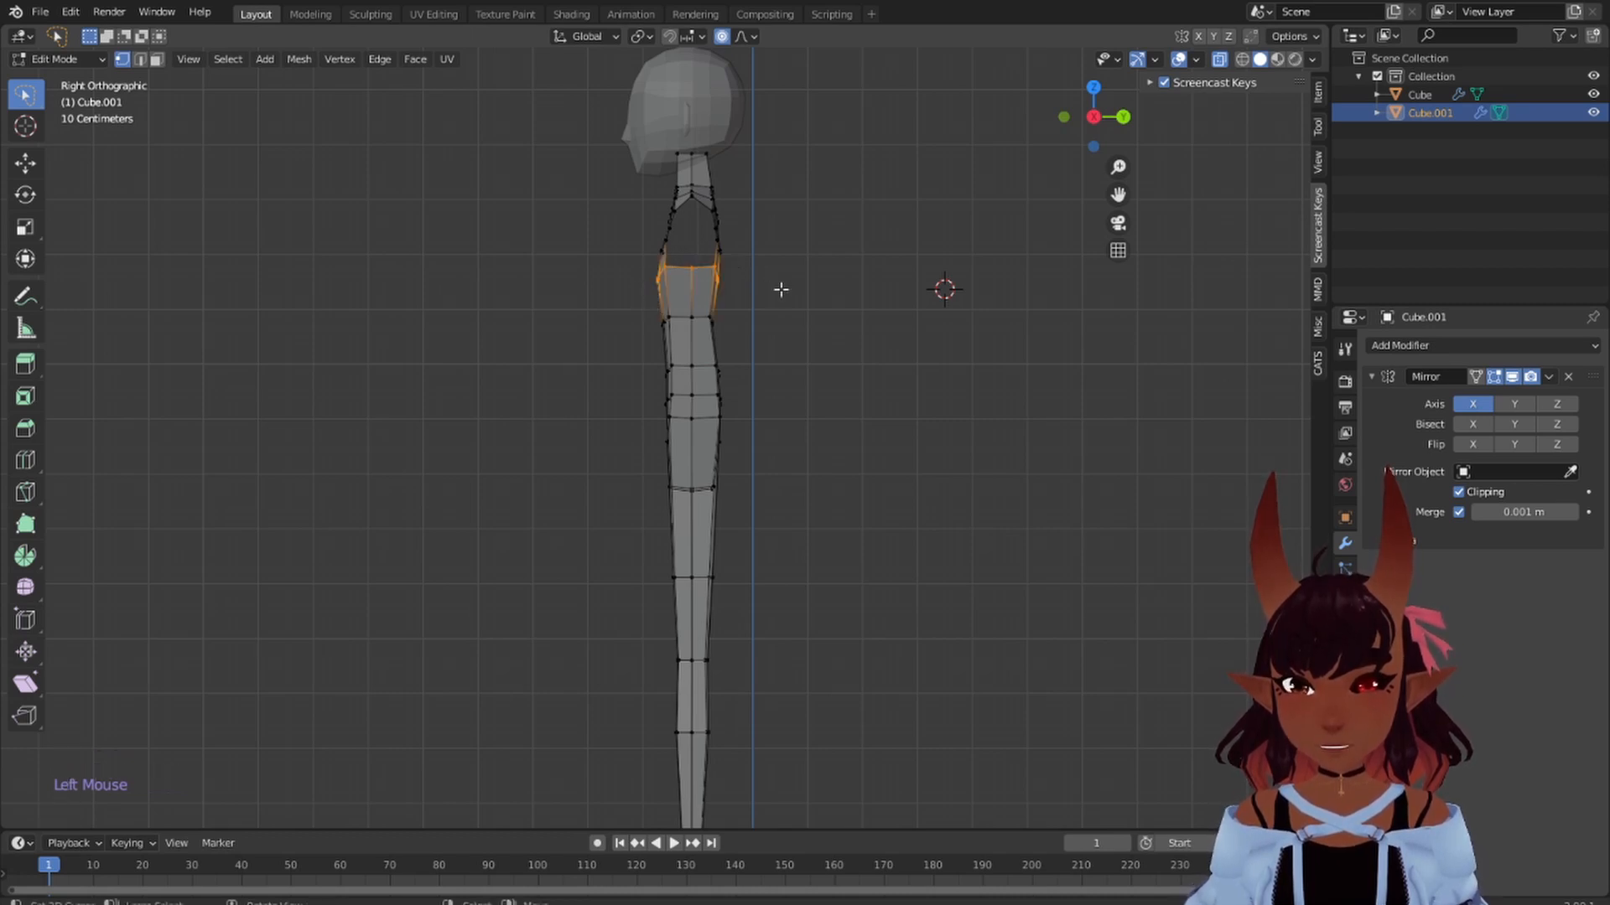
{"action": "scroll", "coordinate": [788, 291], "scroll_direction": "down", "scroll_amount": 3}
{"action": "scroll", "coordinate": [795, 293], "scroll_direction": "up", "scroll_amount": 3}
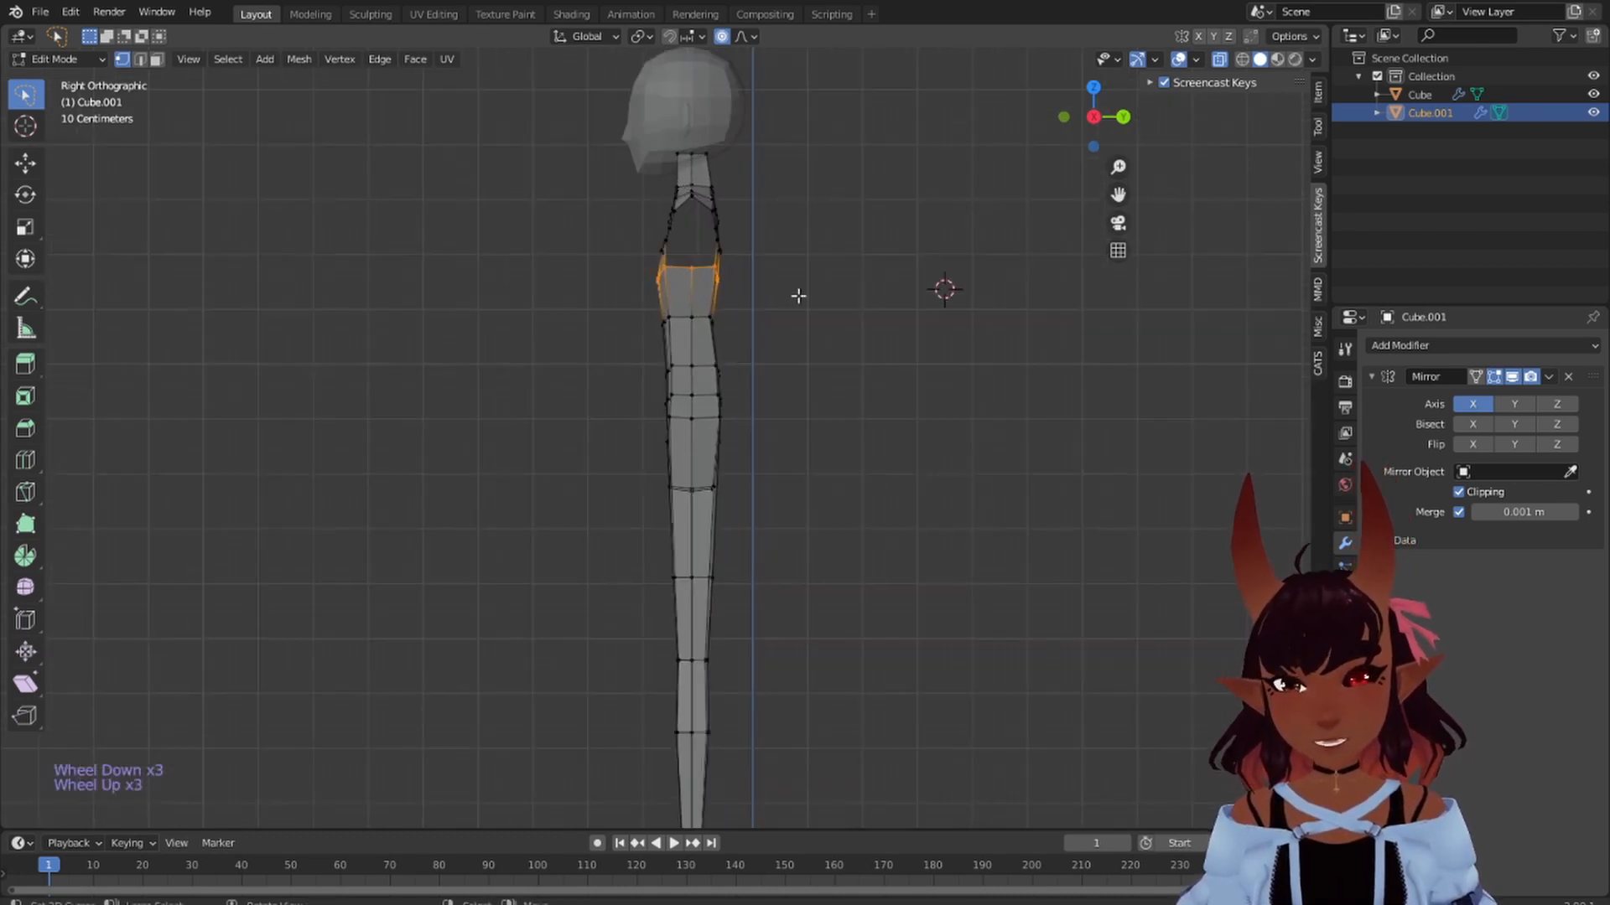
{"action": "key", "text": "s"}
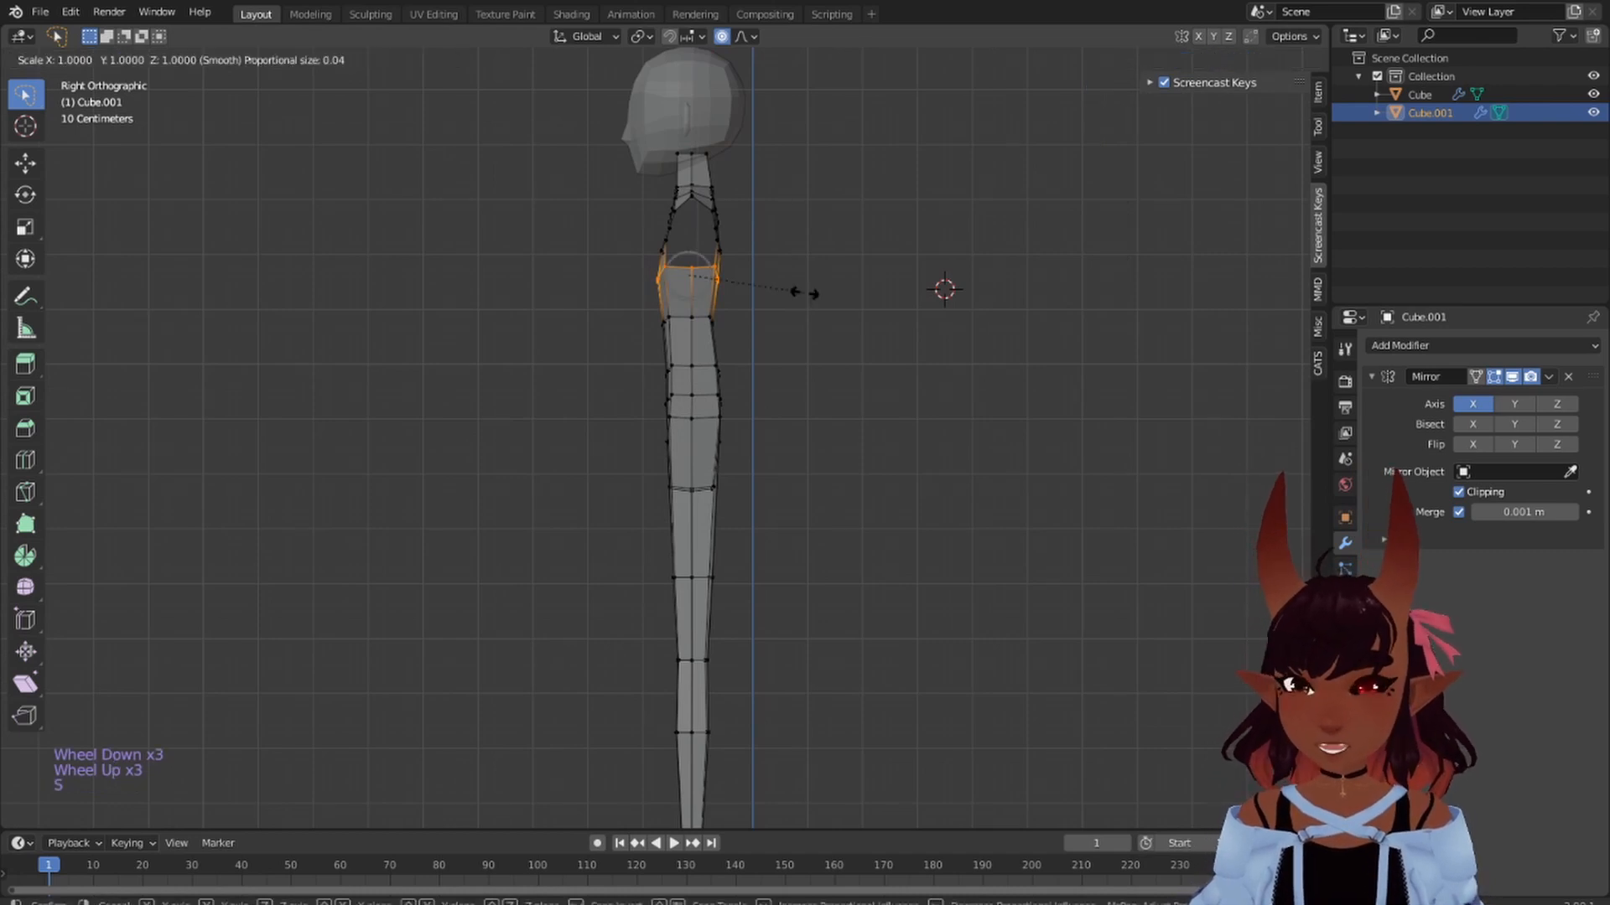
{"action": "key", "text": "y"}
{"action": "scroll", "coordinate": [805, 291], "scroll_direction": "down", "scroll_amount": 7}
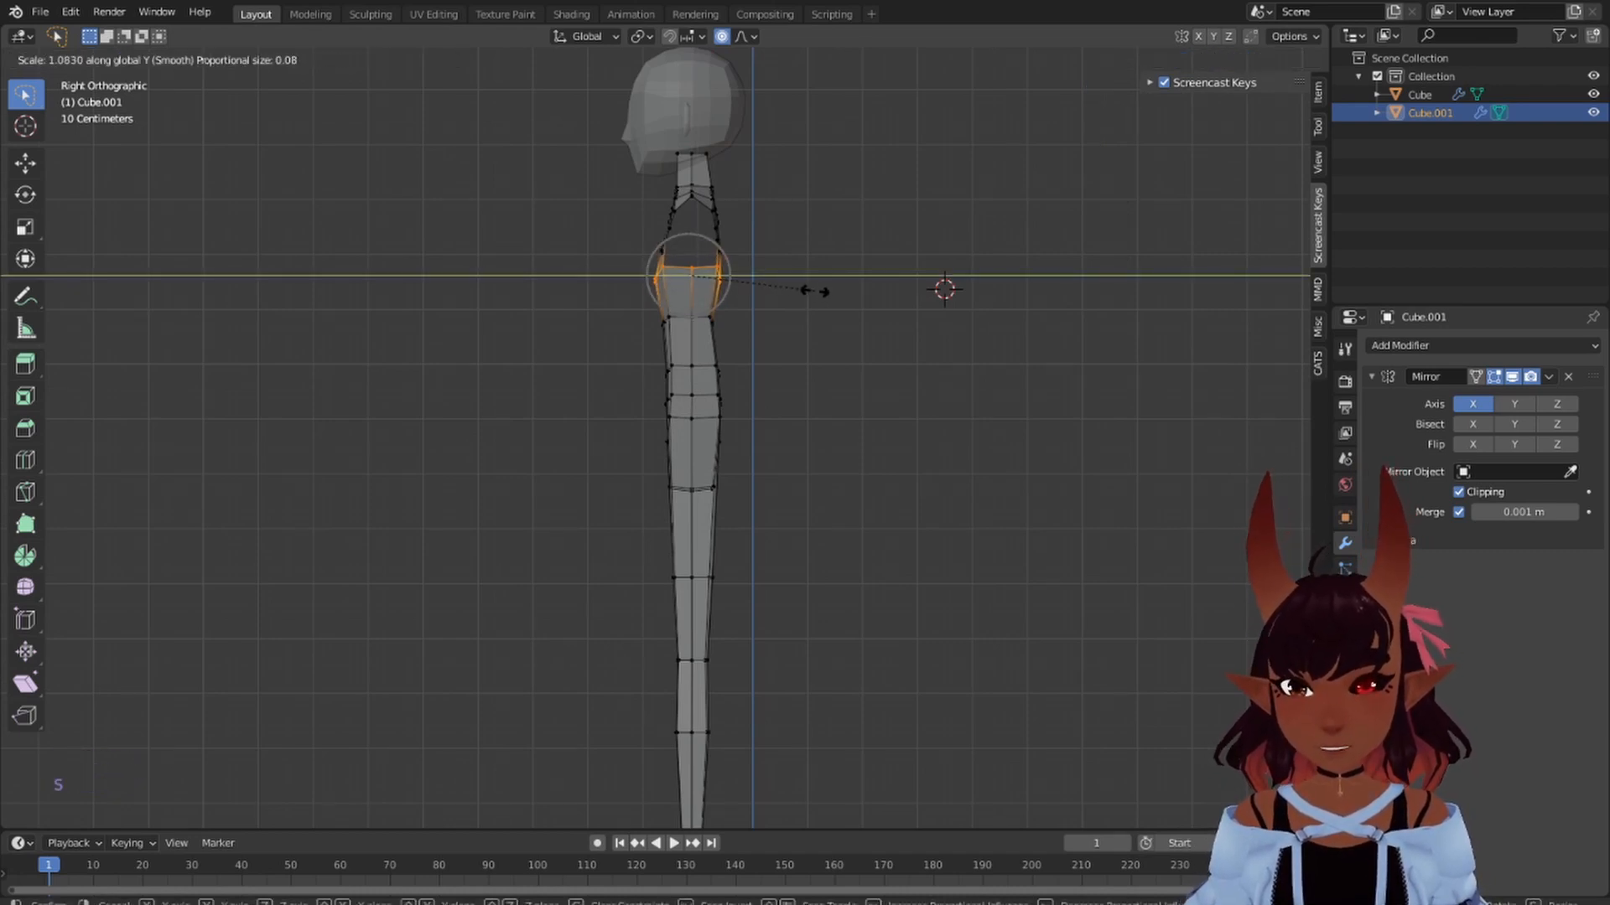
{"action": "scroll", "coordinate": [813, 290], "scroll_direction": "down", "scroll_amount": 9}
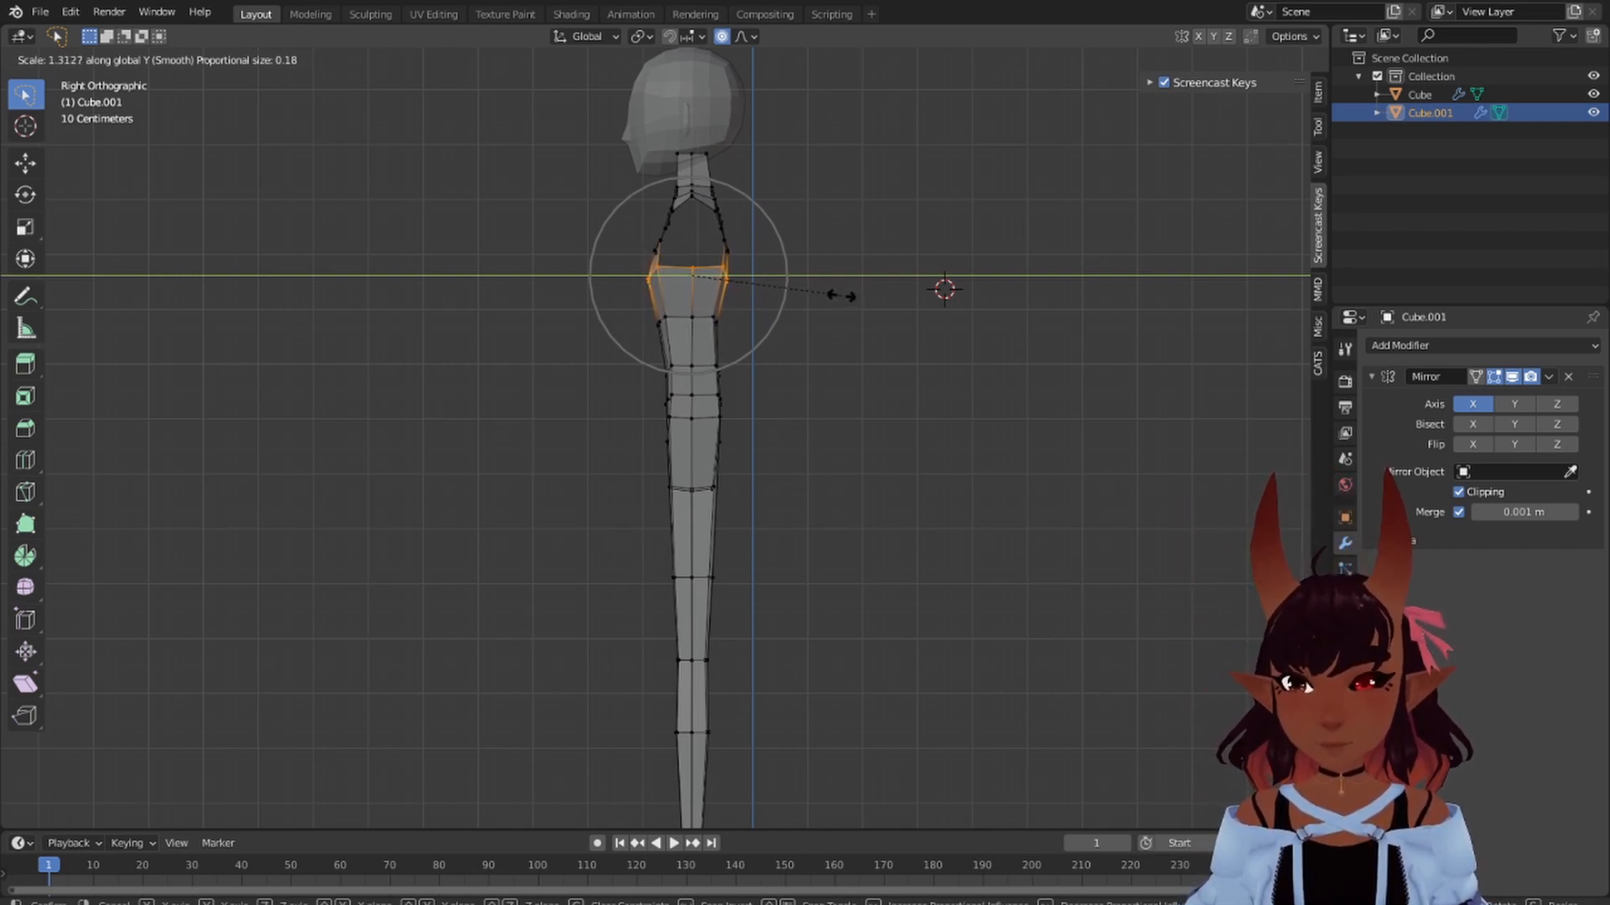
{"action": "left_click", "coordinate": [839, 295]}
- Move the edge loop just below the chest forward along Y by about 0.011 m with a proportional editing size of 0.18
{"action": "scroll", "coordinate": [765, 300], "scroll_direction": "up", "scroll_amount": 1}
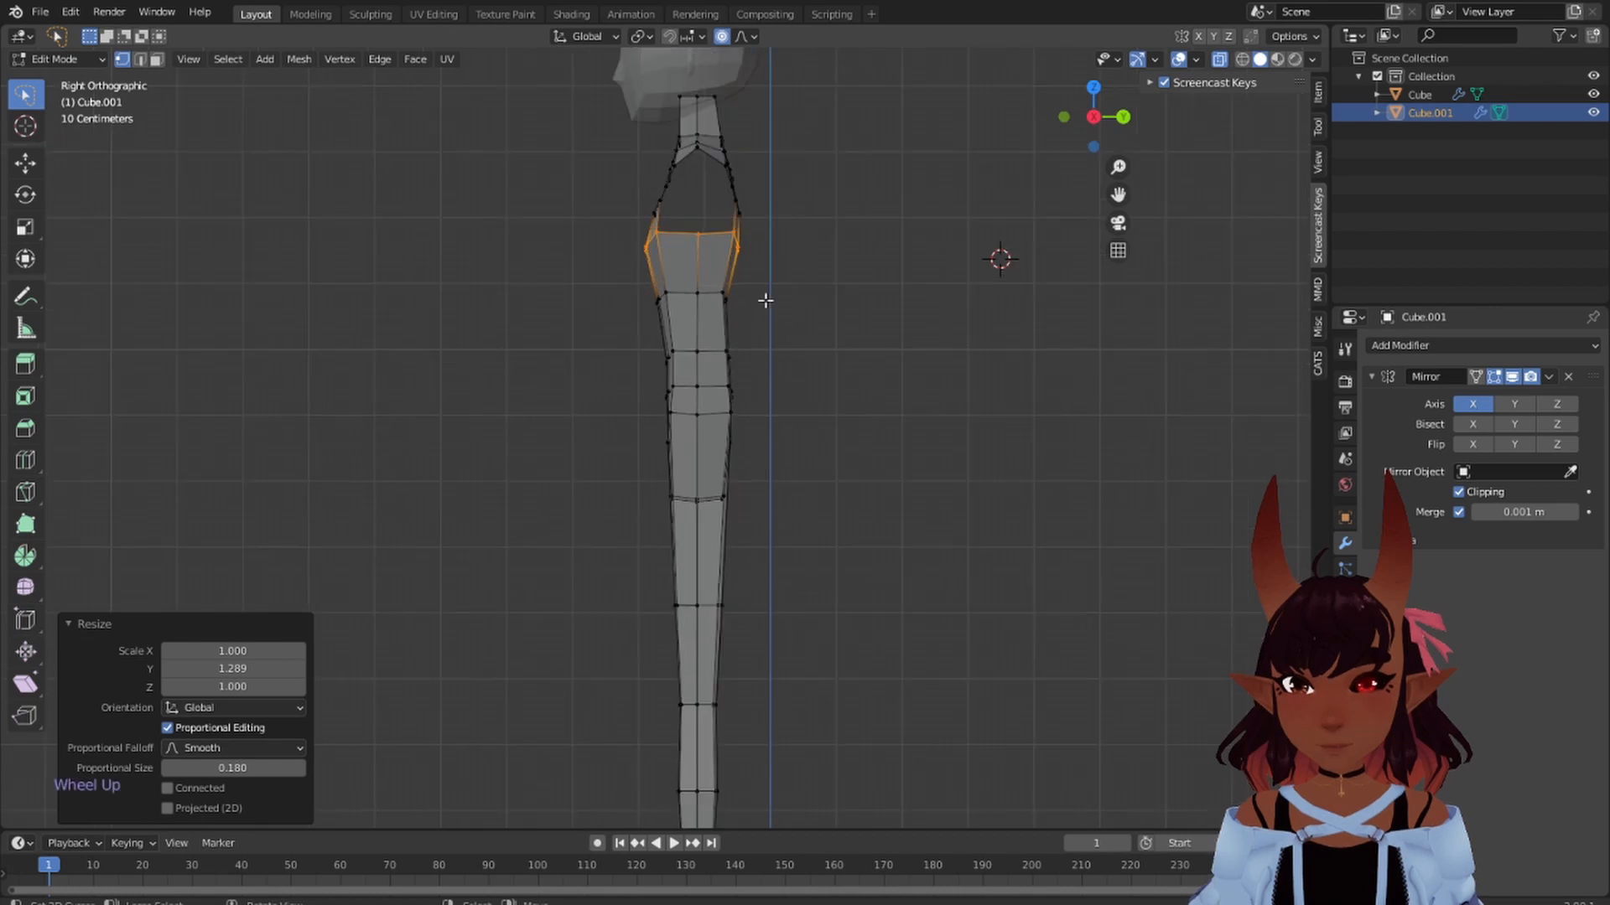
{"action": "right_click", "coordinate": [708, 292], "text": "alt"}
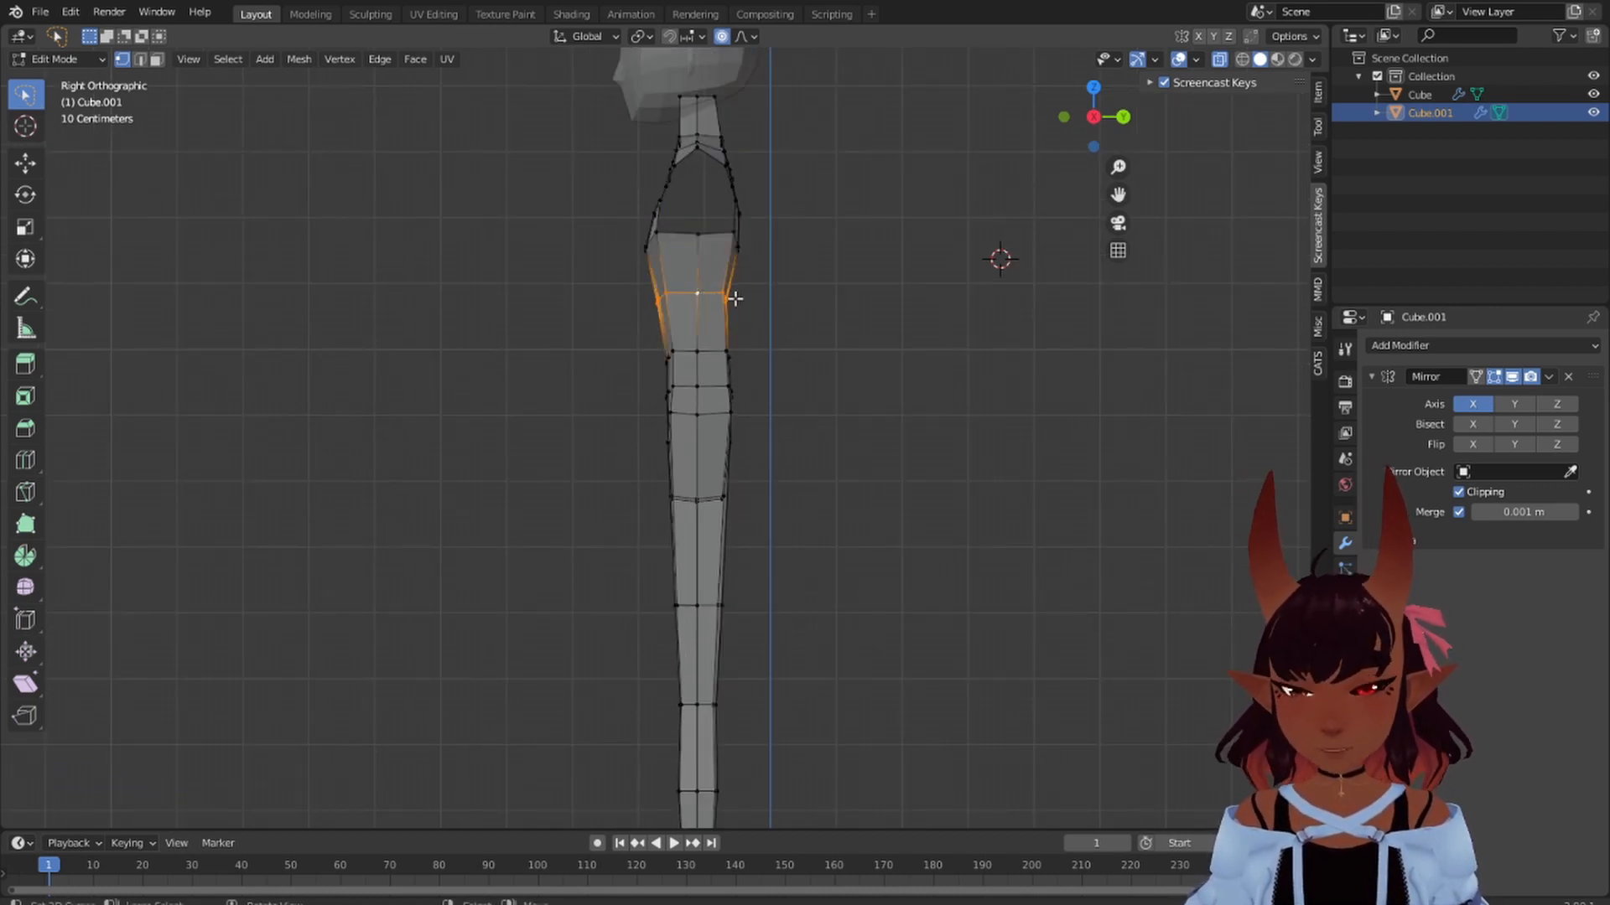
{"action": "key", "text": "s"}
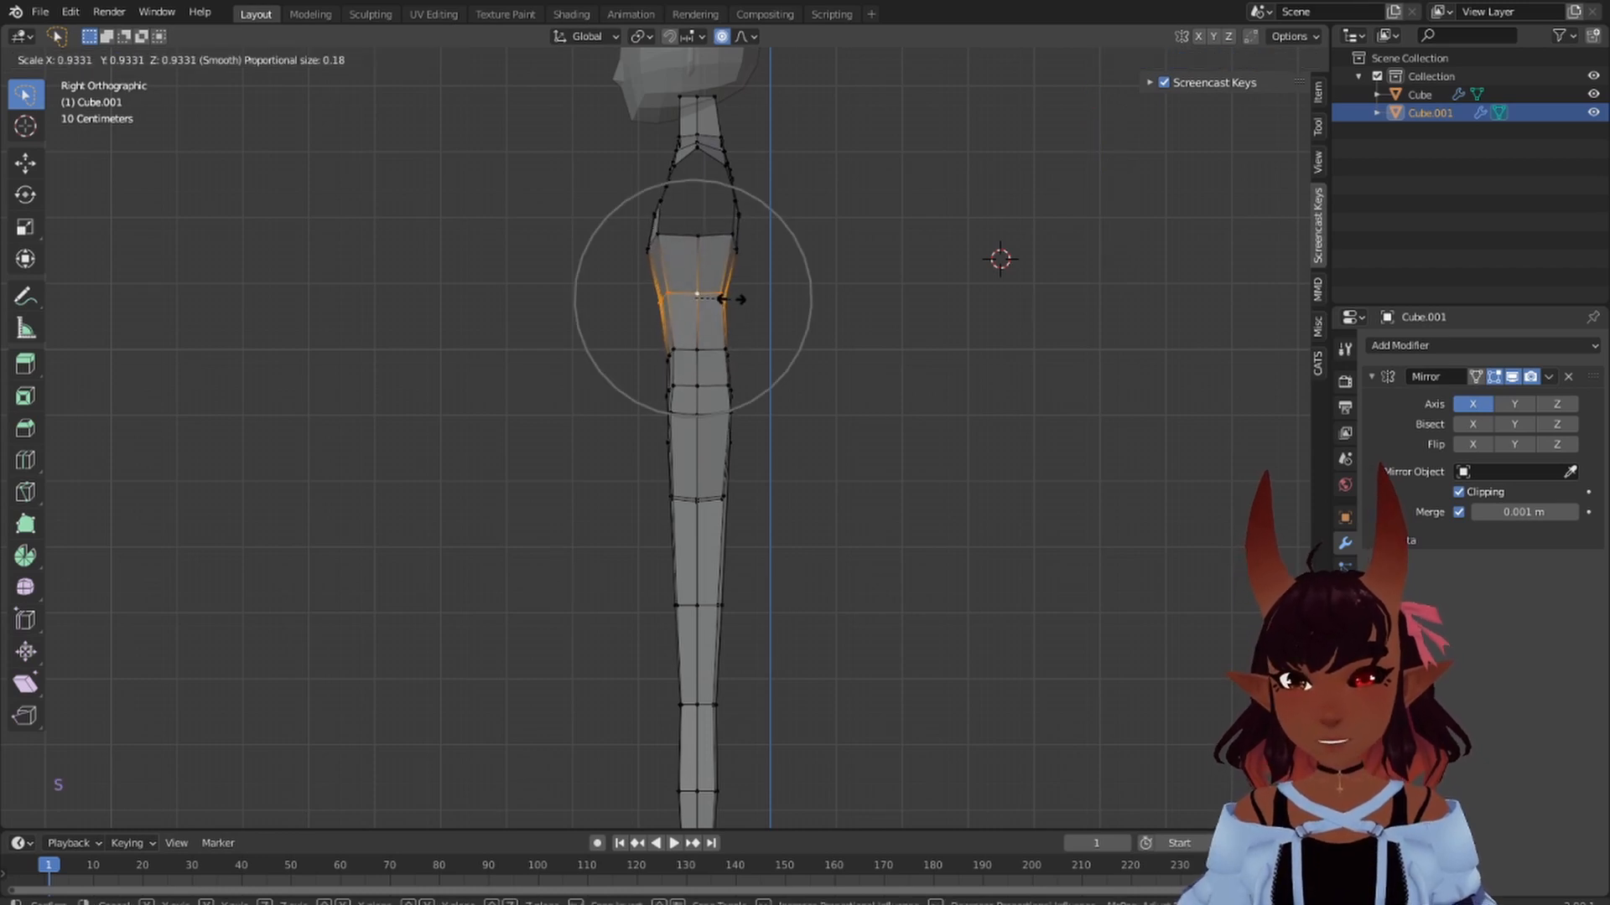
{"action": "key", "text": "Escape"}
{"action": "key", "text": "g"}
{"action": "key", "text": "y"}
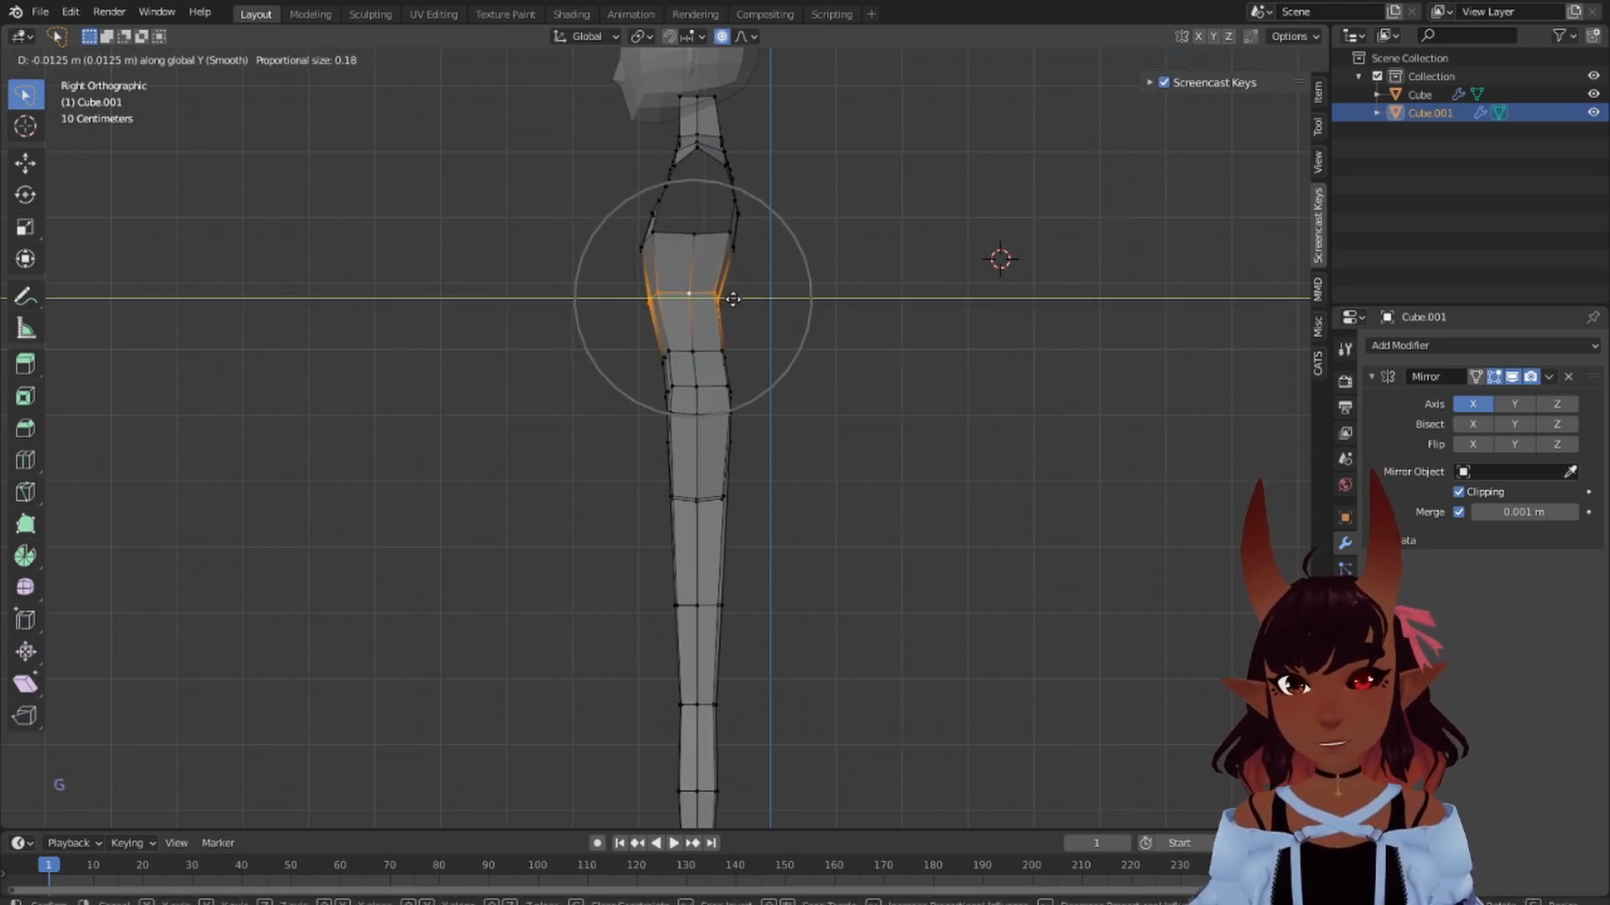
{"action": "left_click", "coordinate": [734, 299]}
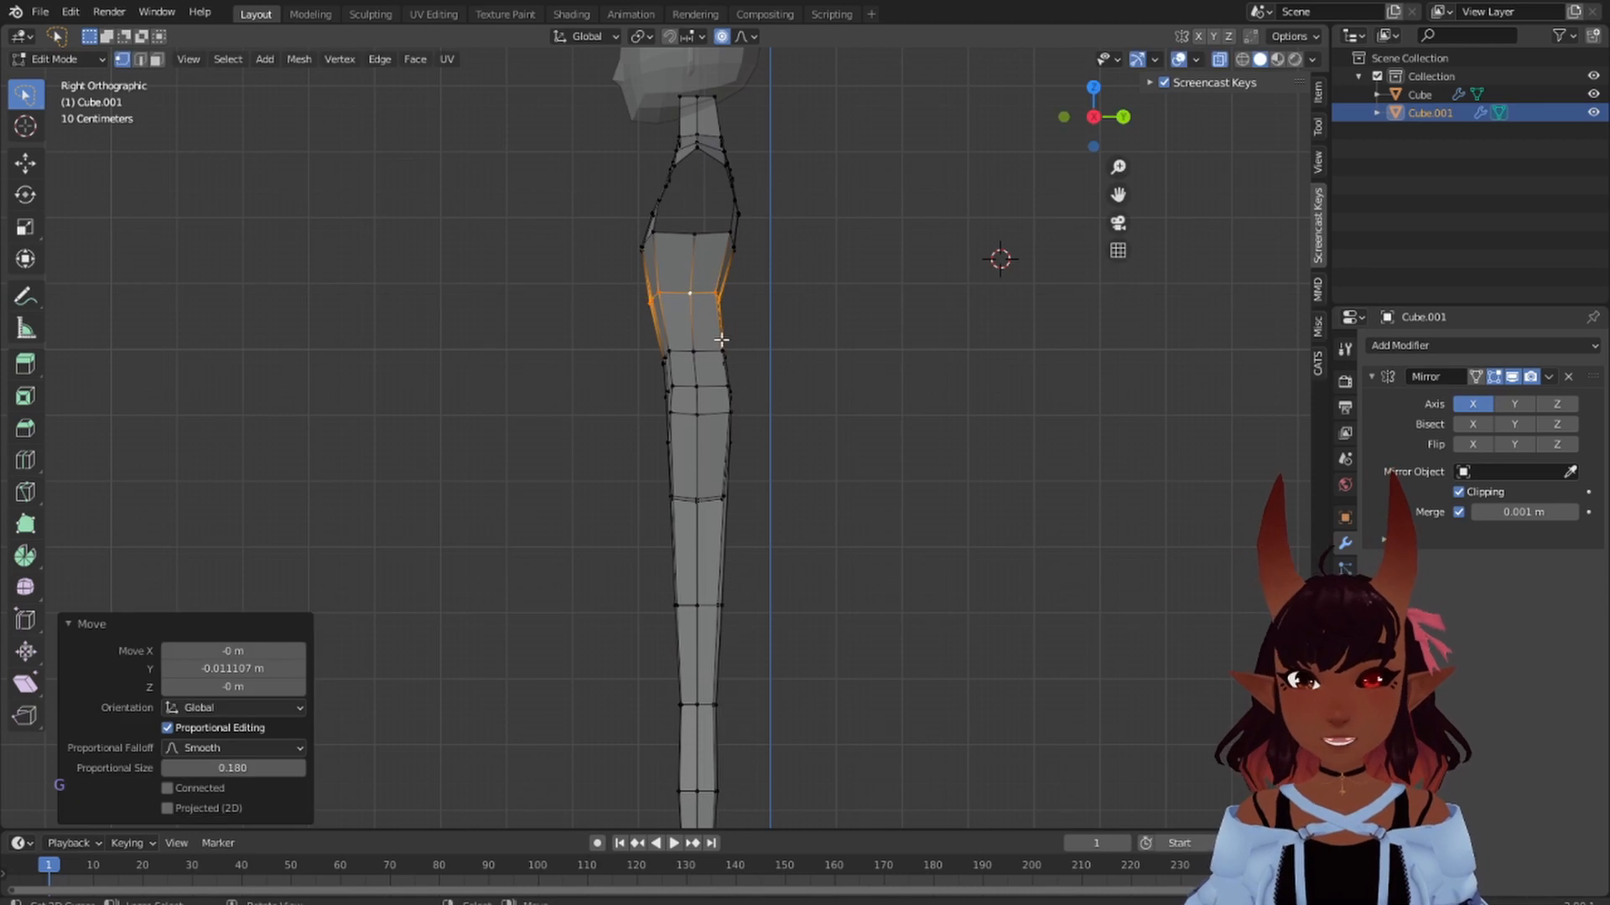
- Move the waist edge loop just above the hips forward along Y by about 0.0125 m
{"action": "right_click", "coordinate": [728, 350], "text": "alt"}
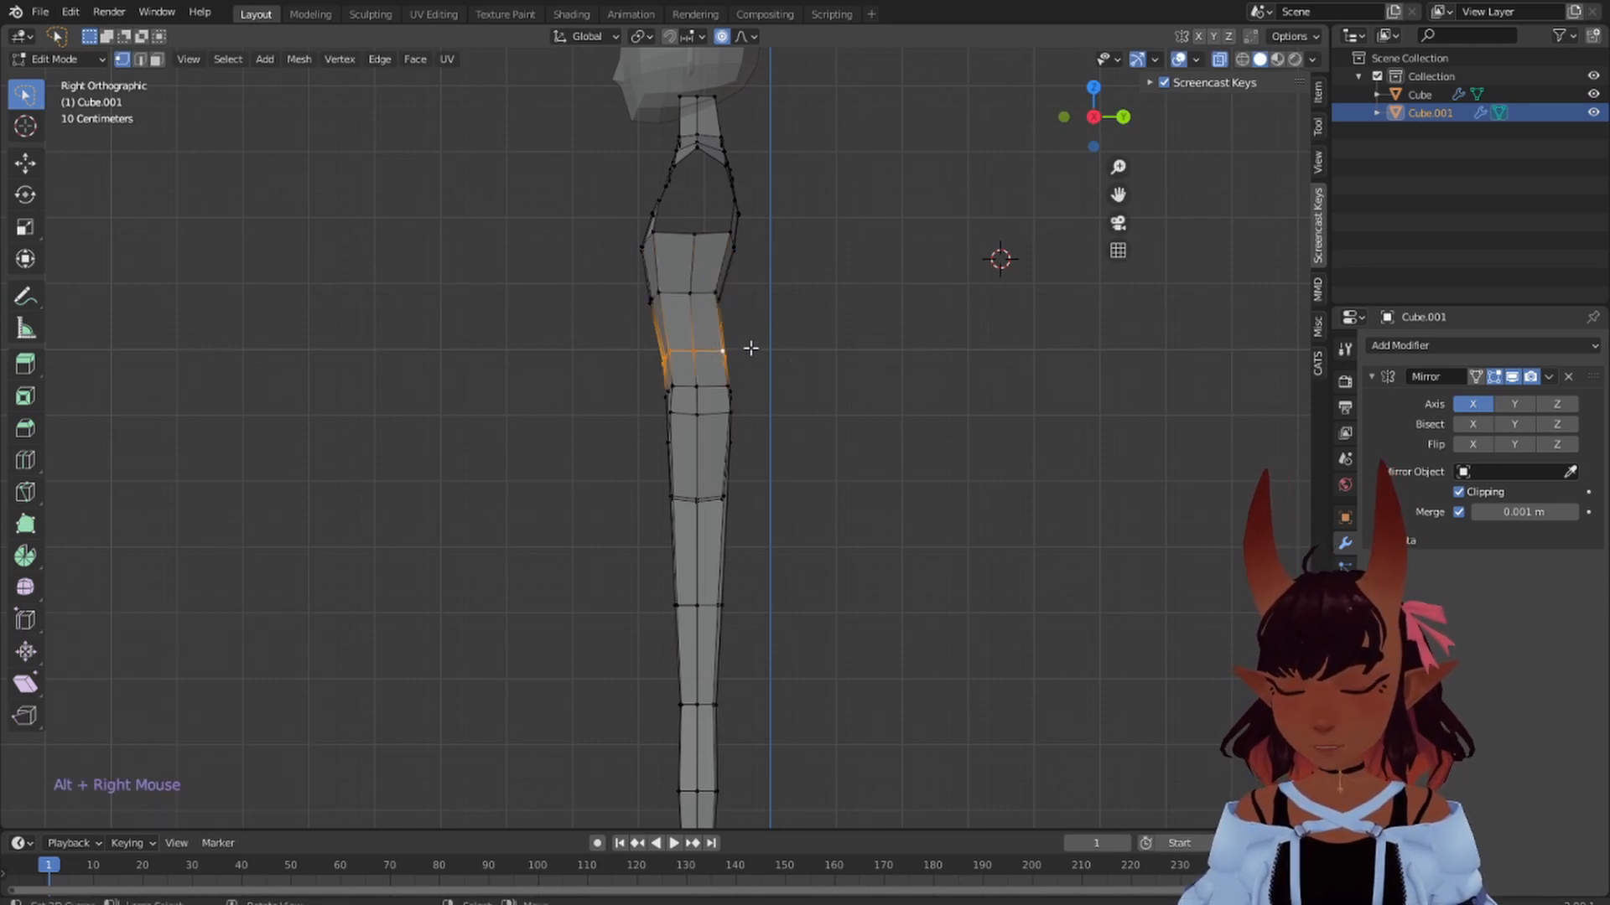
{"action": "key", "text": "g"}
{"action": "key", "text": "y"}
{"action": "left_click", "coordinate": [743, 347]}
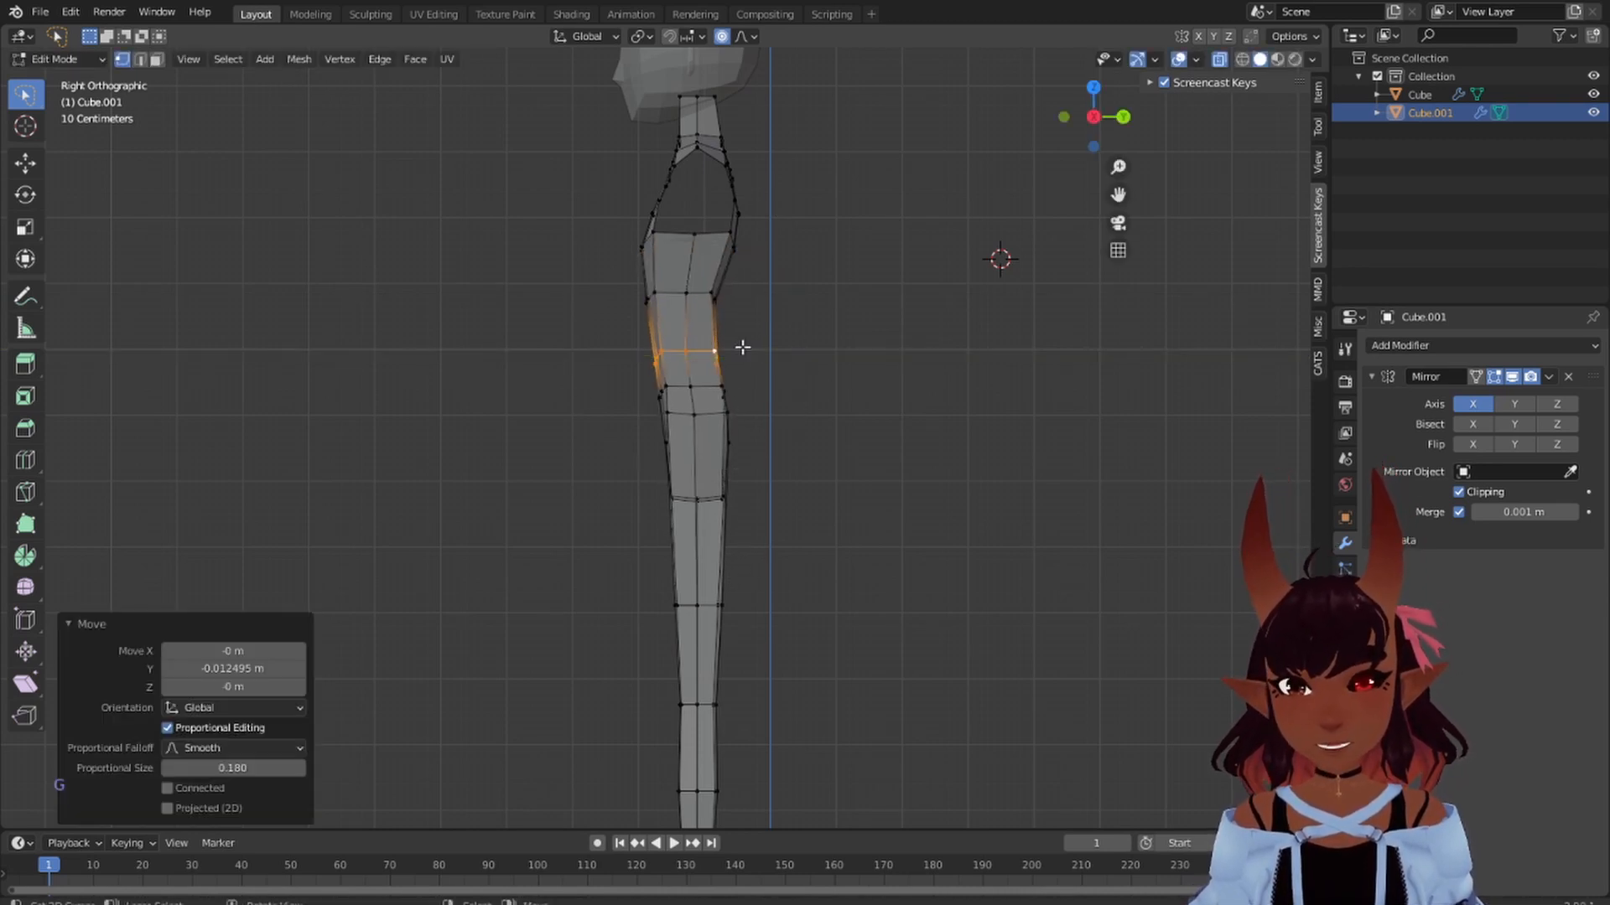
- Select the hip edge loop below the waist and scale it along Y to about 1.53 in side view
{"action": "scroll", "coordinate": [739, 406], "scroll_direction": "down", "scroll_amount": 3}
{"action": "middle_click_drag", "start_coordinate": [858, 367], "coordinate": [683, 400]}
{"action": "left_click", "coordinate": [722, 409]}
{"action": "mouse_move", "coordinate": [653, 390]}
{"action": "left_mouse_down"}
{"action": "mouse_move", "coordinate": [583, 411]}
{"action": "mouse_move", "coordinate": [750, 445]}
{"action": "left_mouse_up"}
{"action": "key", "text": "KP_3"}
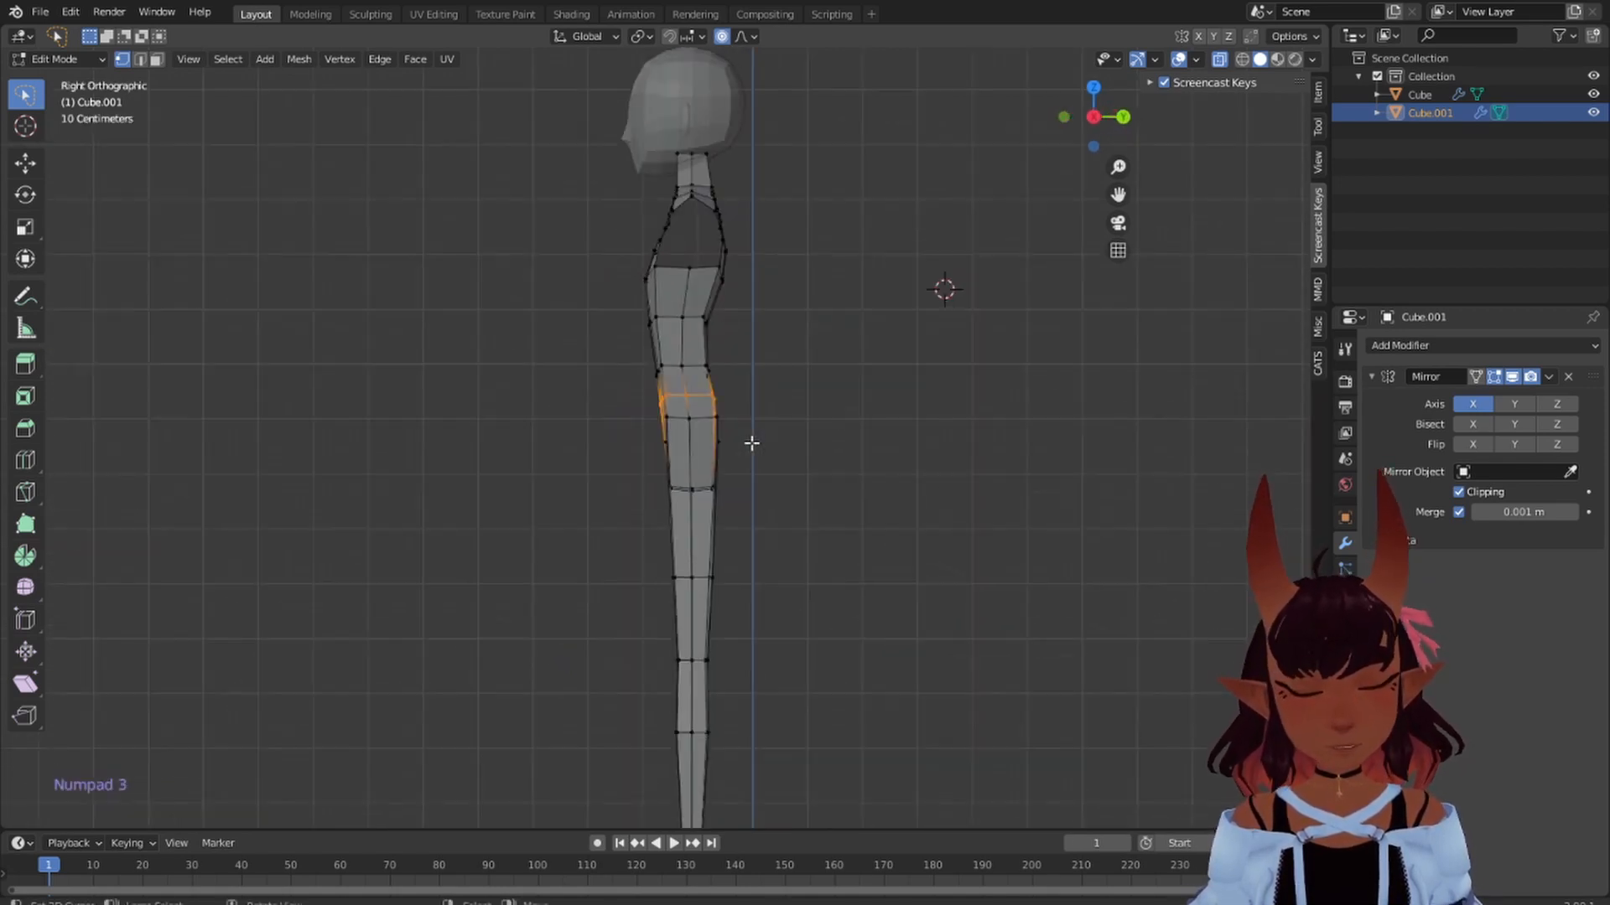
{"action": "key", "text": "s"}
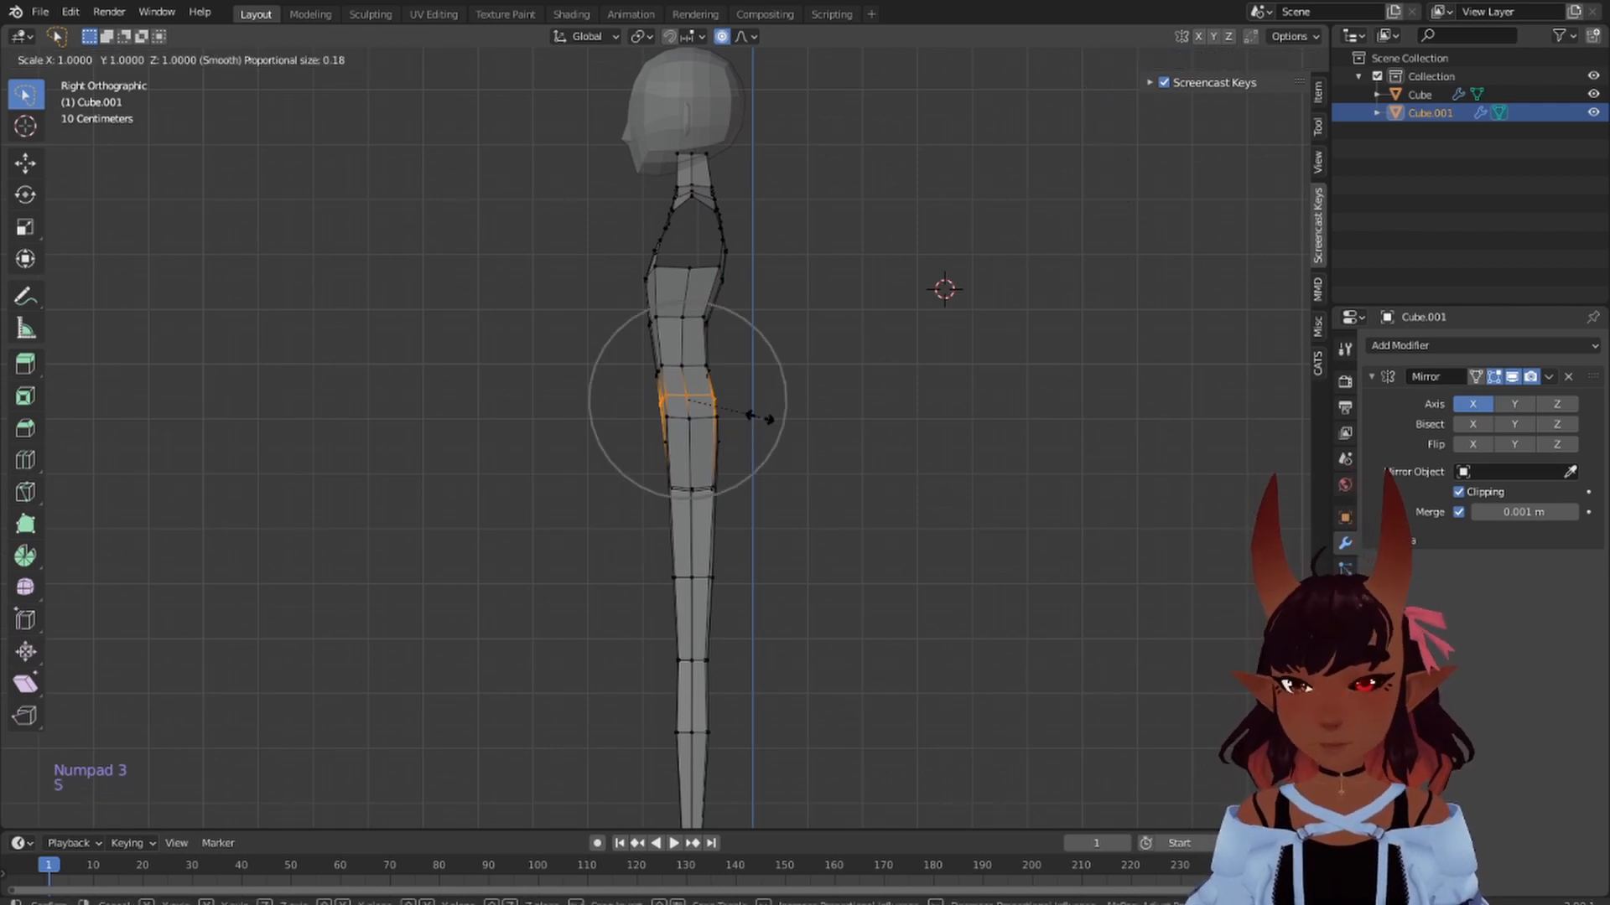
{"action": "key", "text": "y"}
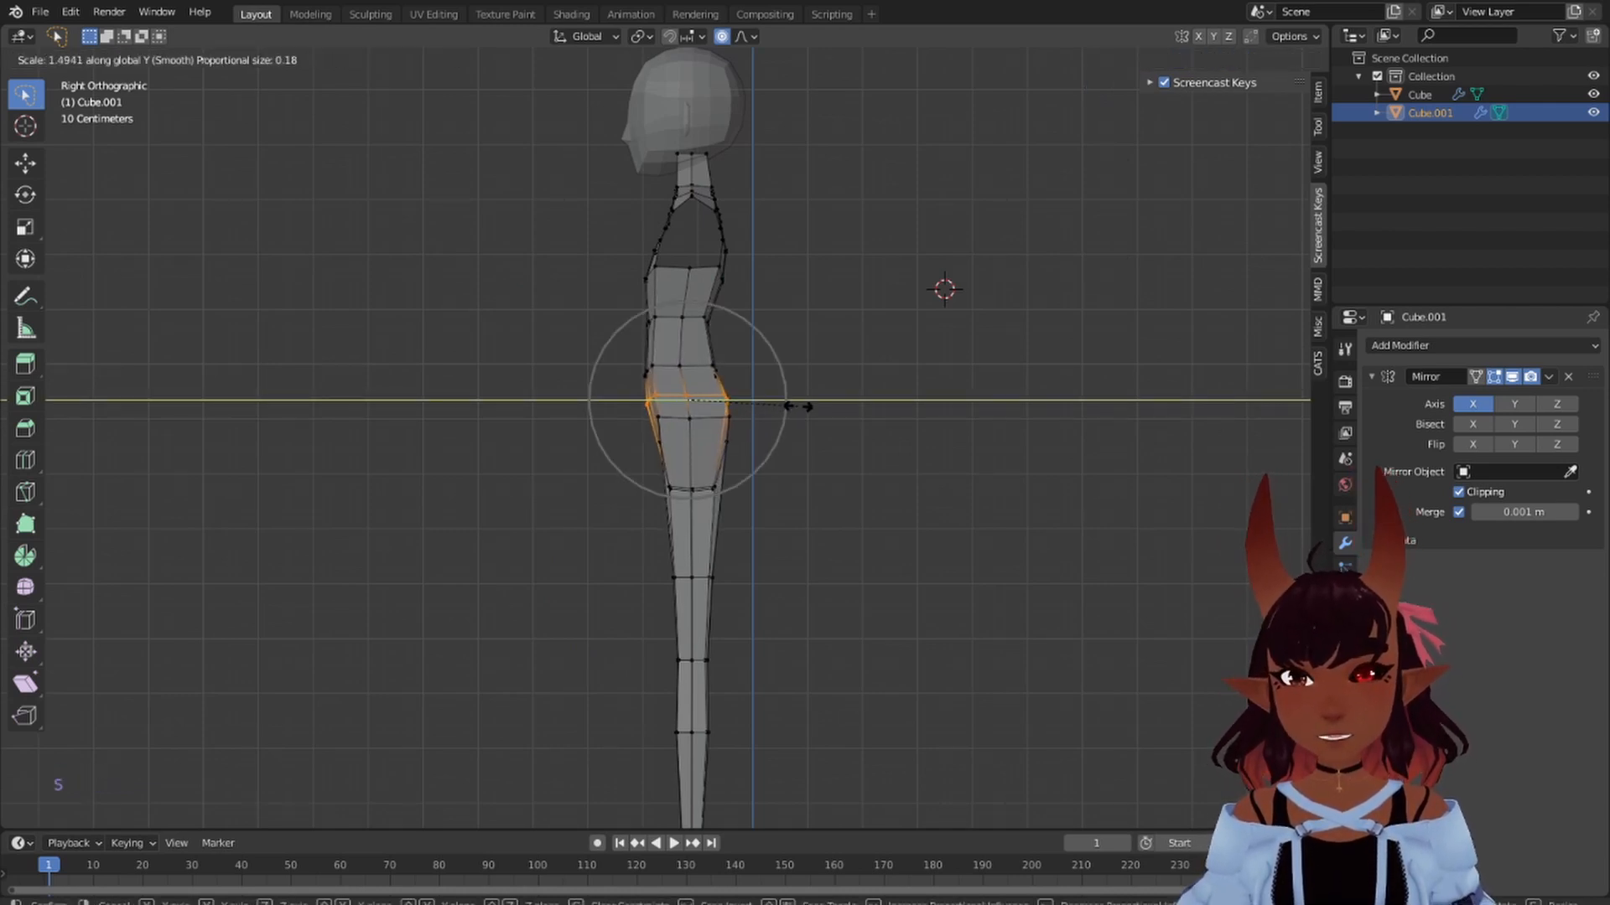
{"action": "left_click", "coordinate": [800, 404]}
- Move the hip edge loop backward along Y by about 0.025 m
{"action": "key", "text": "g"}
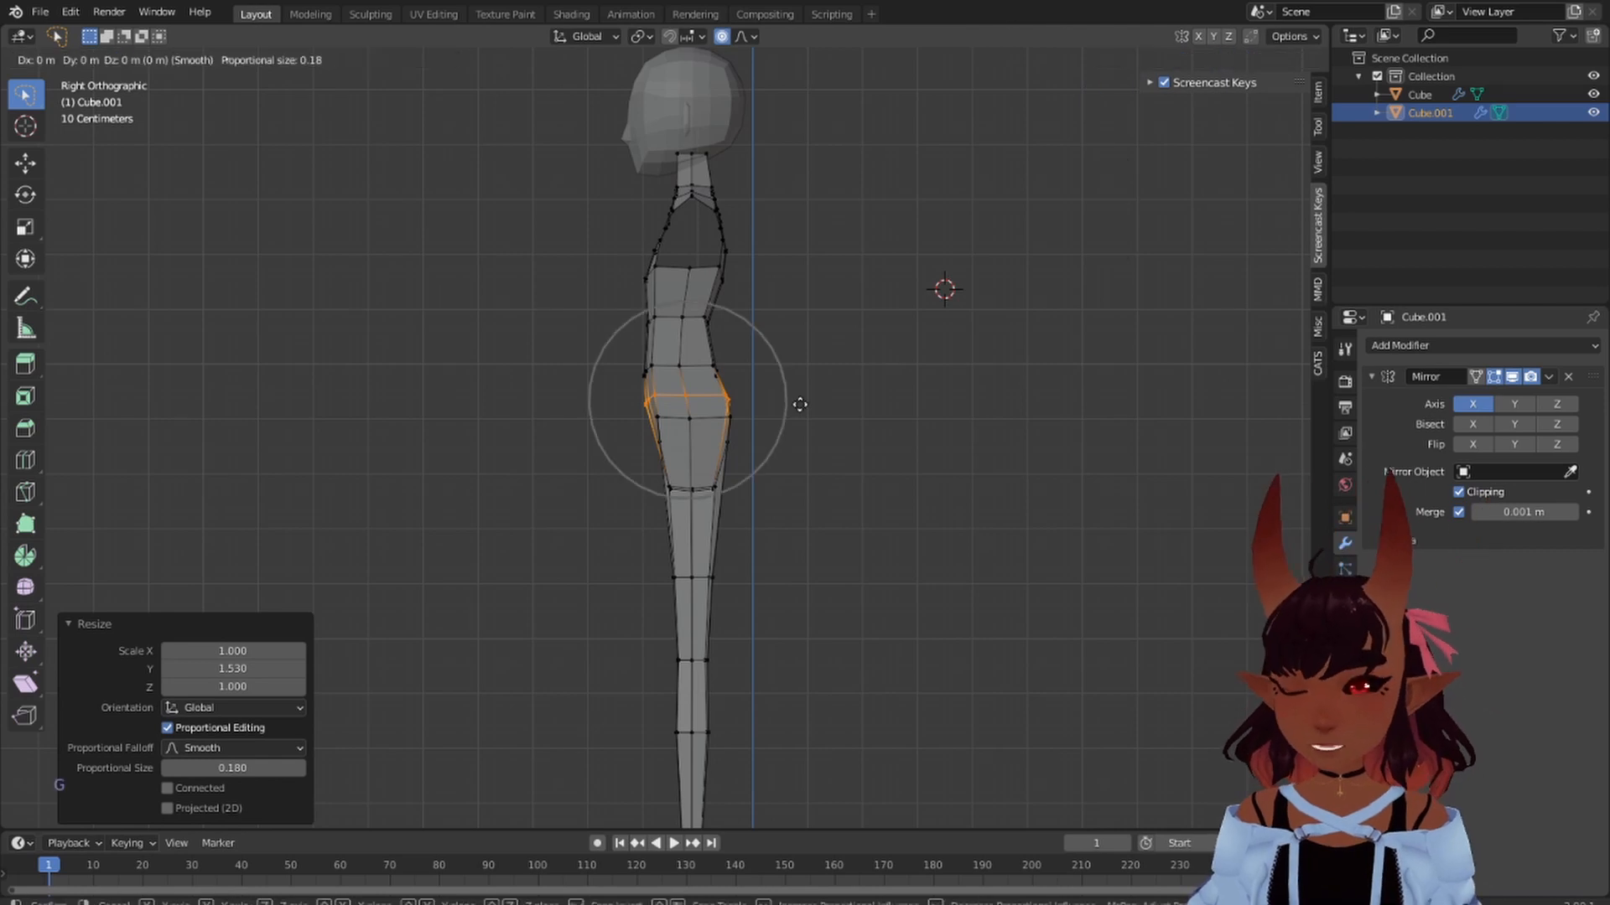
{"action": "key", "text": "y"}
{"action": "left_click", "coordinate": [814, 406]}
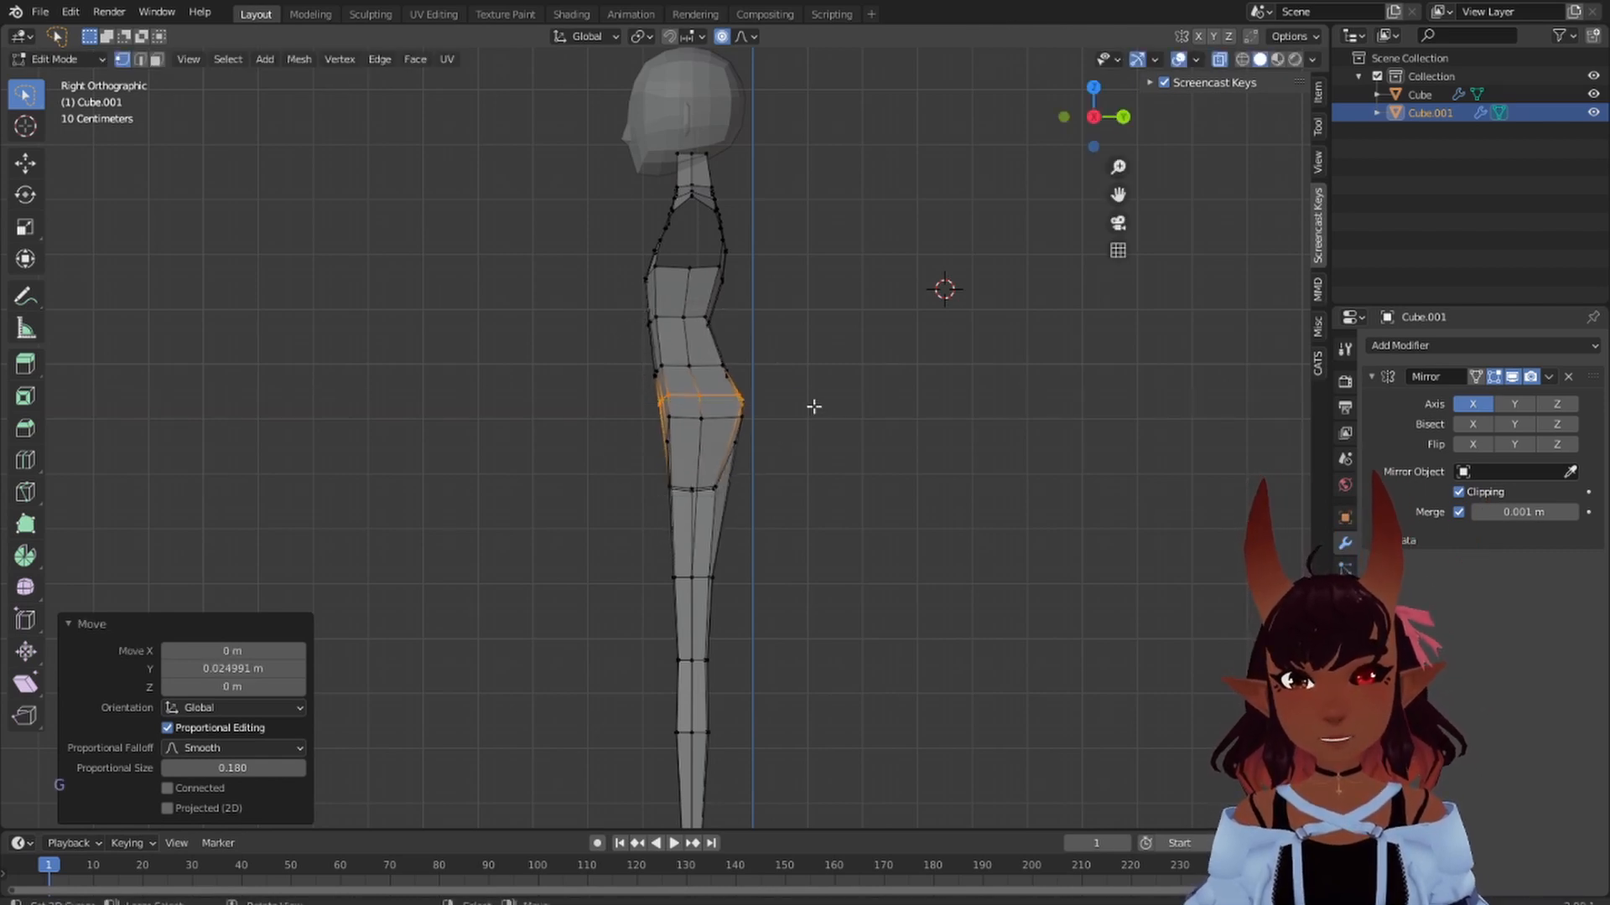
- Select the leg from the upper thigh edge loop down to its lower end and move it backward along Y by about 0.014 m
{"action": "scroll", "coordinate": [916, 478], "scroll_direction": "down", "scroll_amount": 1}
{"action": "mouse_move", "coordinate": [916, 478]}
{"action": "middle_mouse_down"}
{"action": "mouse_move", "coordinate": [712, 474]}
{"action": "mouse_move", "coordinate": [892, 477]}
{"action": "middle_mouse_up"}
{"action": "key", "text": "KP_3"}
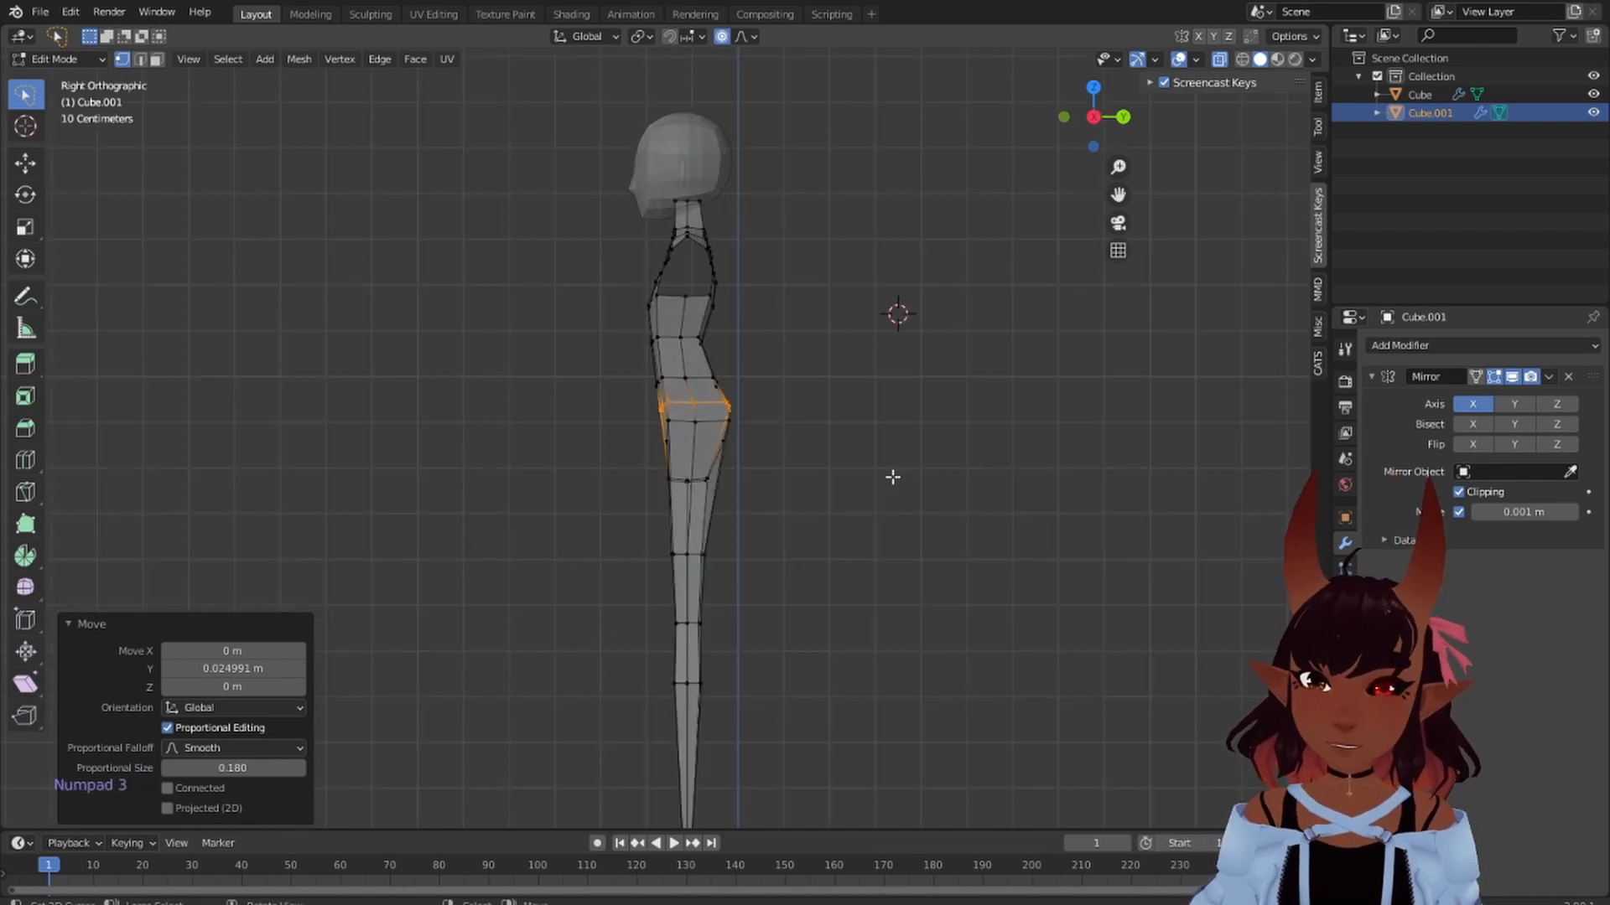
{"action": "scroll", "coordinate": [767, 503], "scroll_direction": "up", "scroll_amount": 3}
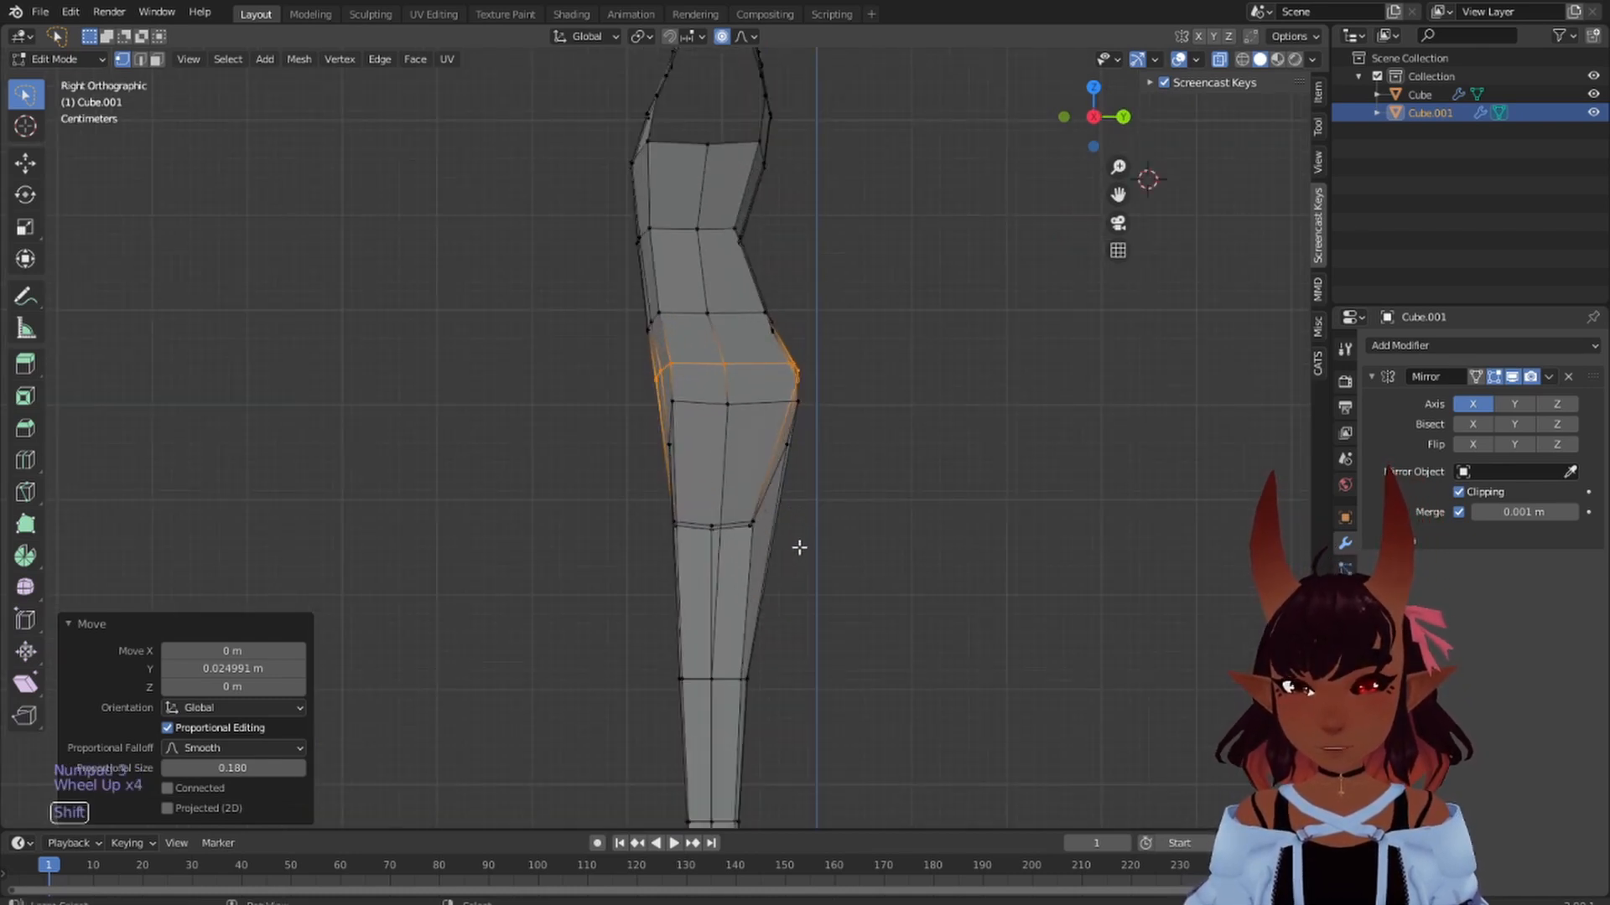
{"action": "middle_click_drag", "start_coordinate": [797, 545], "coordinate": [775, 456], "text": "shift"}
{"action": "left_click_drag", "start_coordinate": [825, 392], "coordinate": [585, 439]}
{"action": "scroll", "coordinate": [758, 478], "scroll_direction": "down", "scroll_amount": 6}
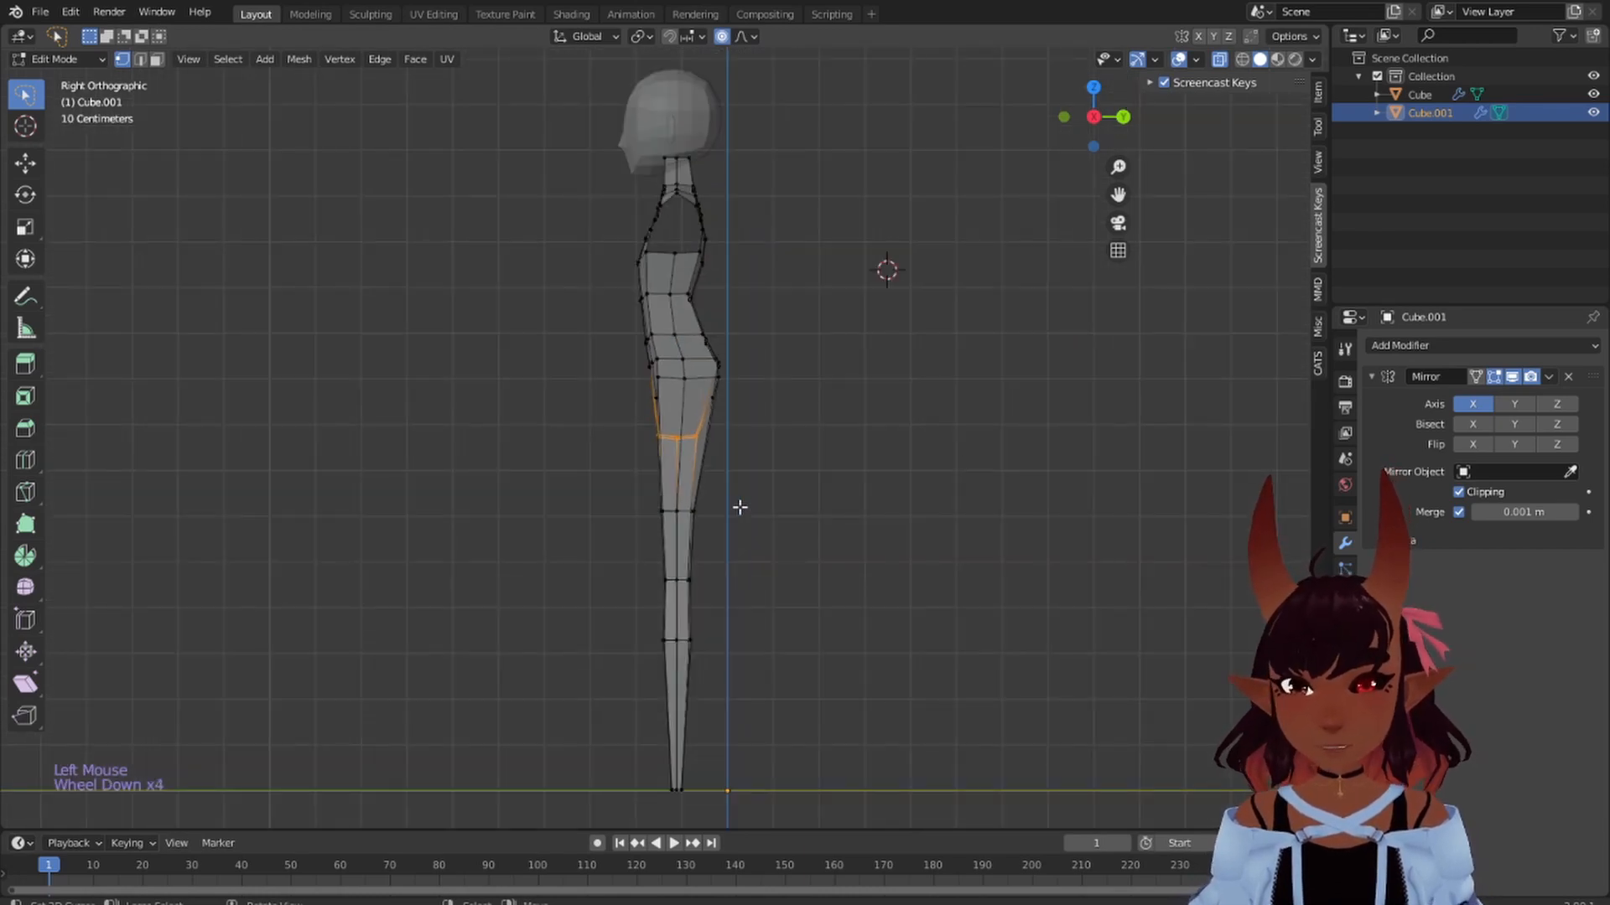
{"action": "scroll", "coordinate": [742, 506], "scroll_direction": "up", "scroll_amount": 1}
{"action": "scroll", "coordinate": [738, 450], "scroll_direction": "down", "scroll_amount": 1}
{"action": "scroll", "coordinate": [721, 449], "scroll_direction": "up", "scroll_amount": 1}
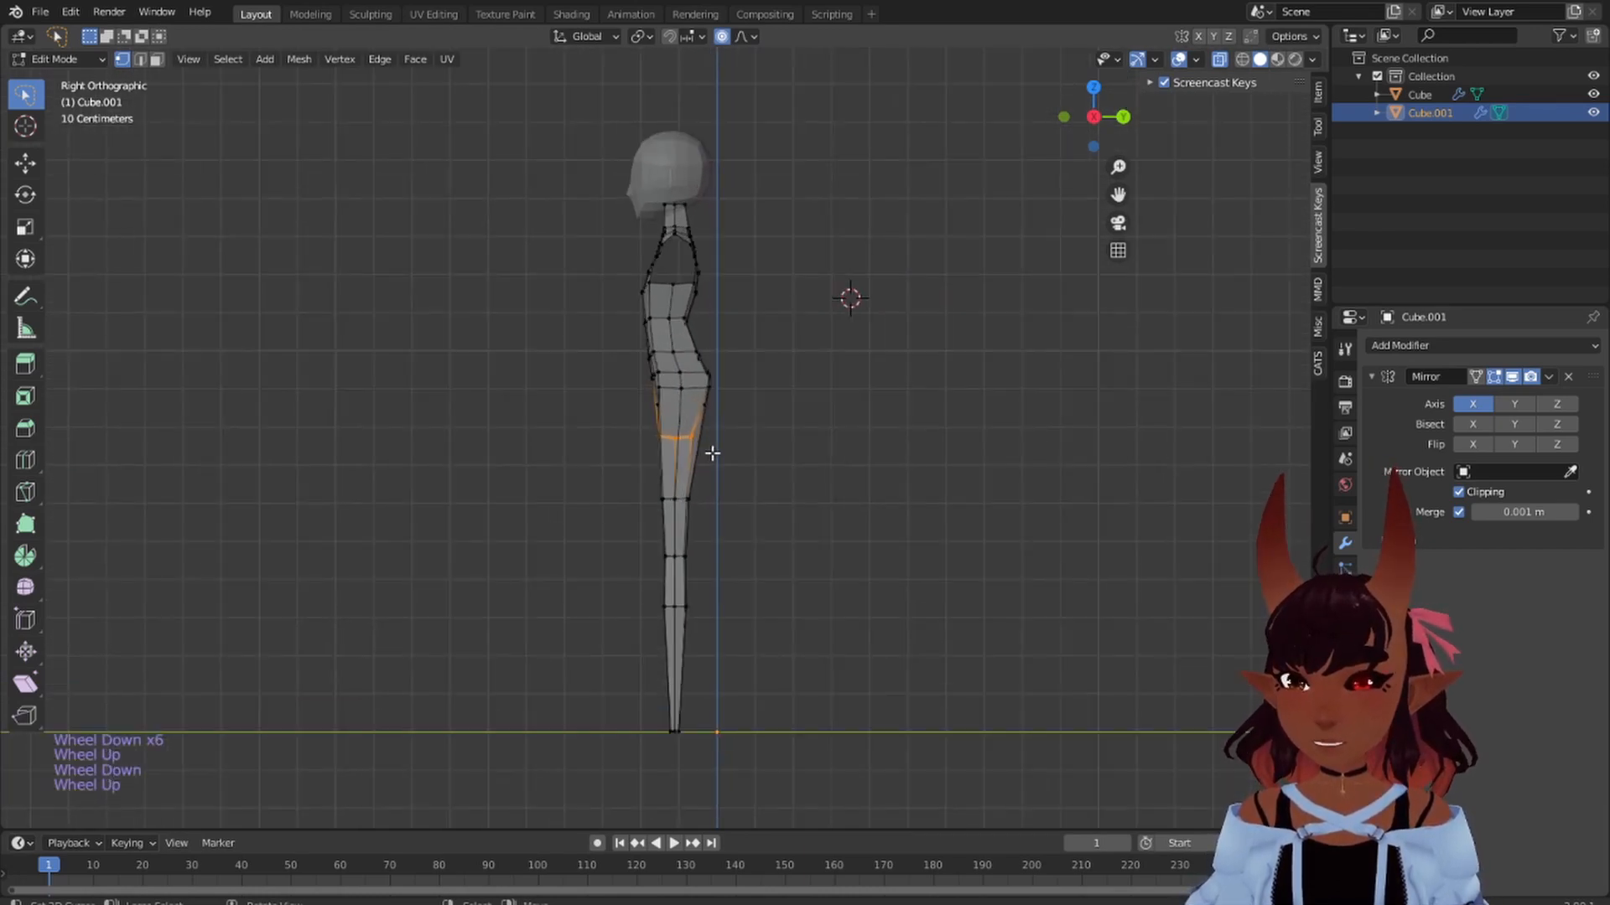
{"action": "left_click", "coordinate": [726, 423]}
{"action": "mouse_move", "coordinate": [725, 423]}
{"action": "left_mouse_down"}
{"action": "mouse_move", "coordinate": [621, 447]}
{"action": "mouse_move", "coordinate": [640, 792]}
{"action": "mouse_move", "coordinate": [813, 582]}
{"action": "left_mouse_up"}
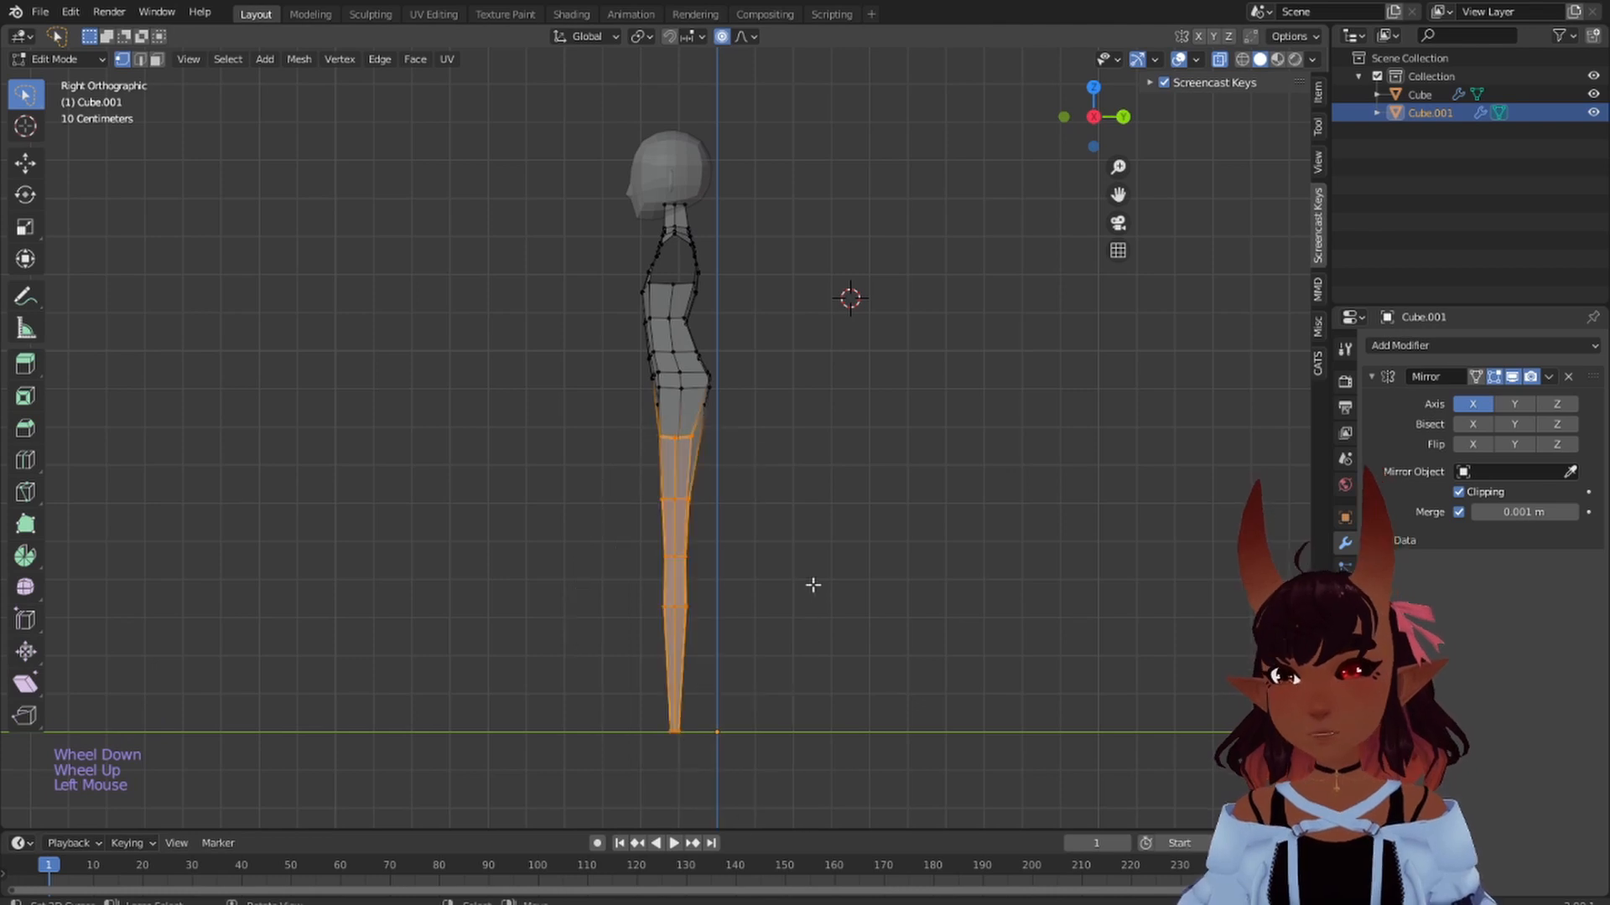
{"action": "scroll", "coordinate": [763, 593], "scroll_direction": "up", "scroll_amount": 1}
{"action": "key", "text": "g"}
{"action": "key", "text": "y"}
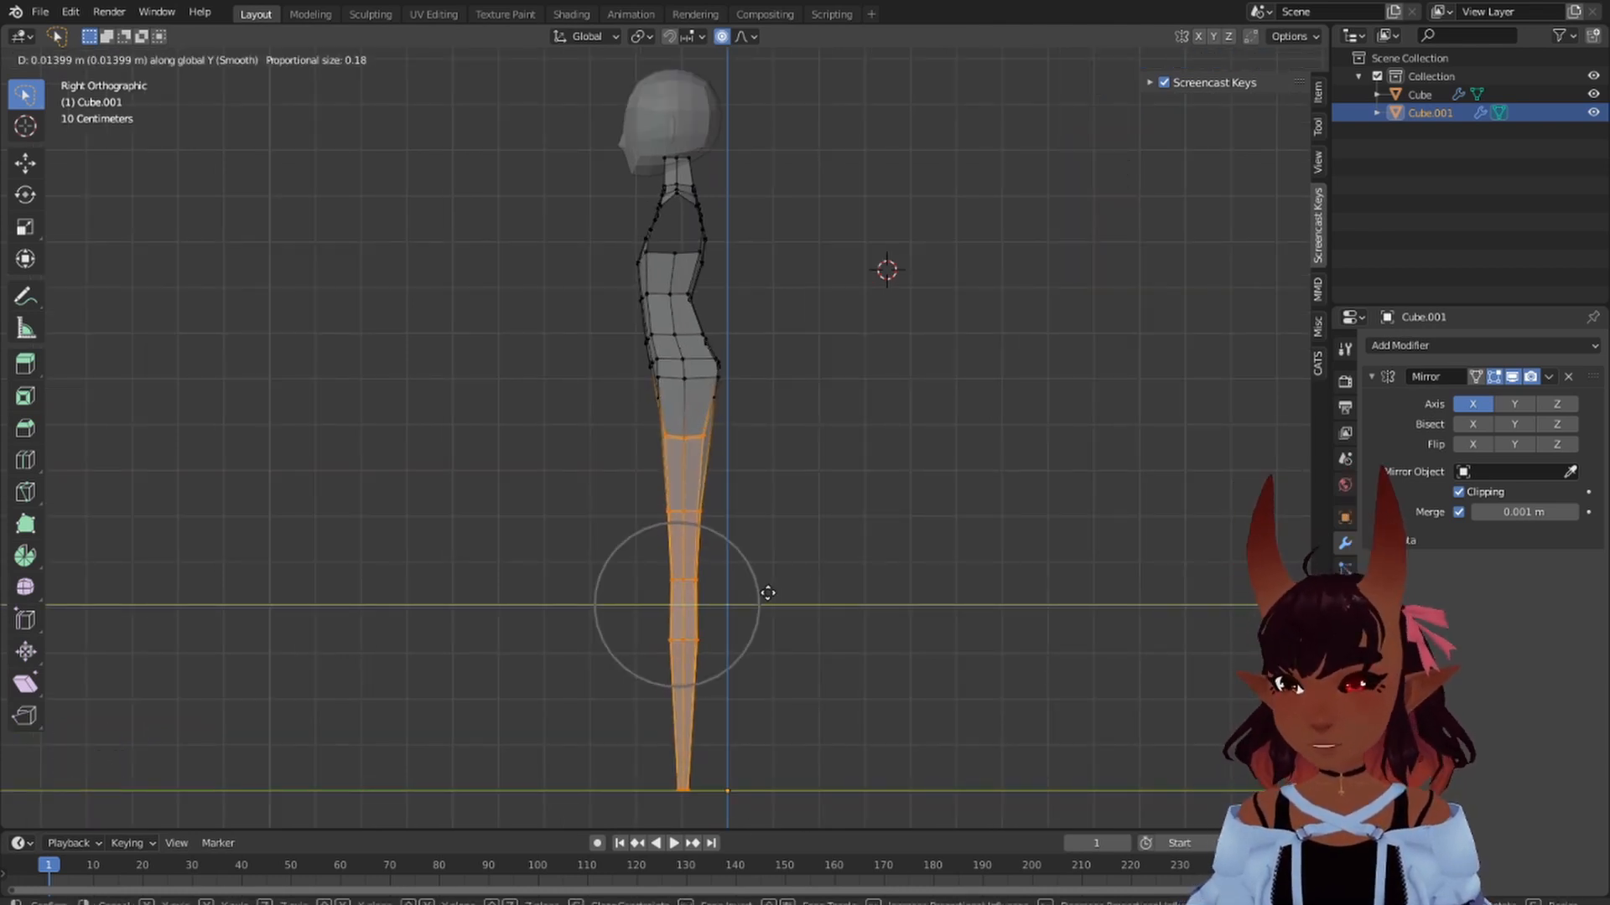
{"action": "left_click", "coordinate": [768, 593]}
- Select only the upper thigh edge loop and scale it along Y to about 1.5
{"action": "scroll", "coordinate": [744, 522], "scroll_direction": "up", "scroll_amount": 2}
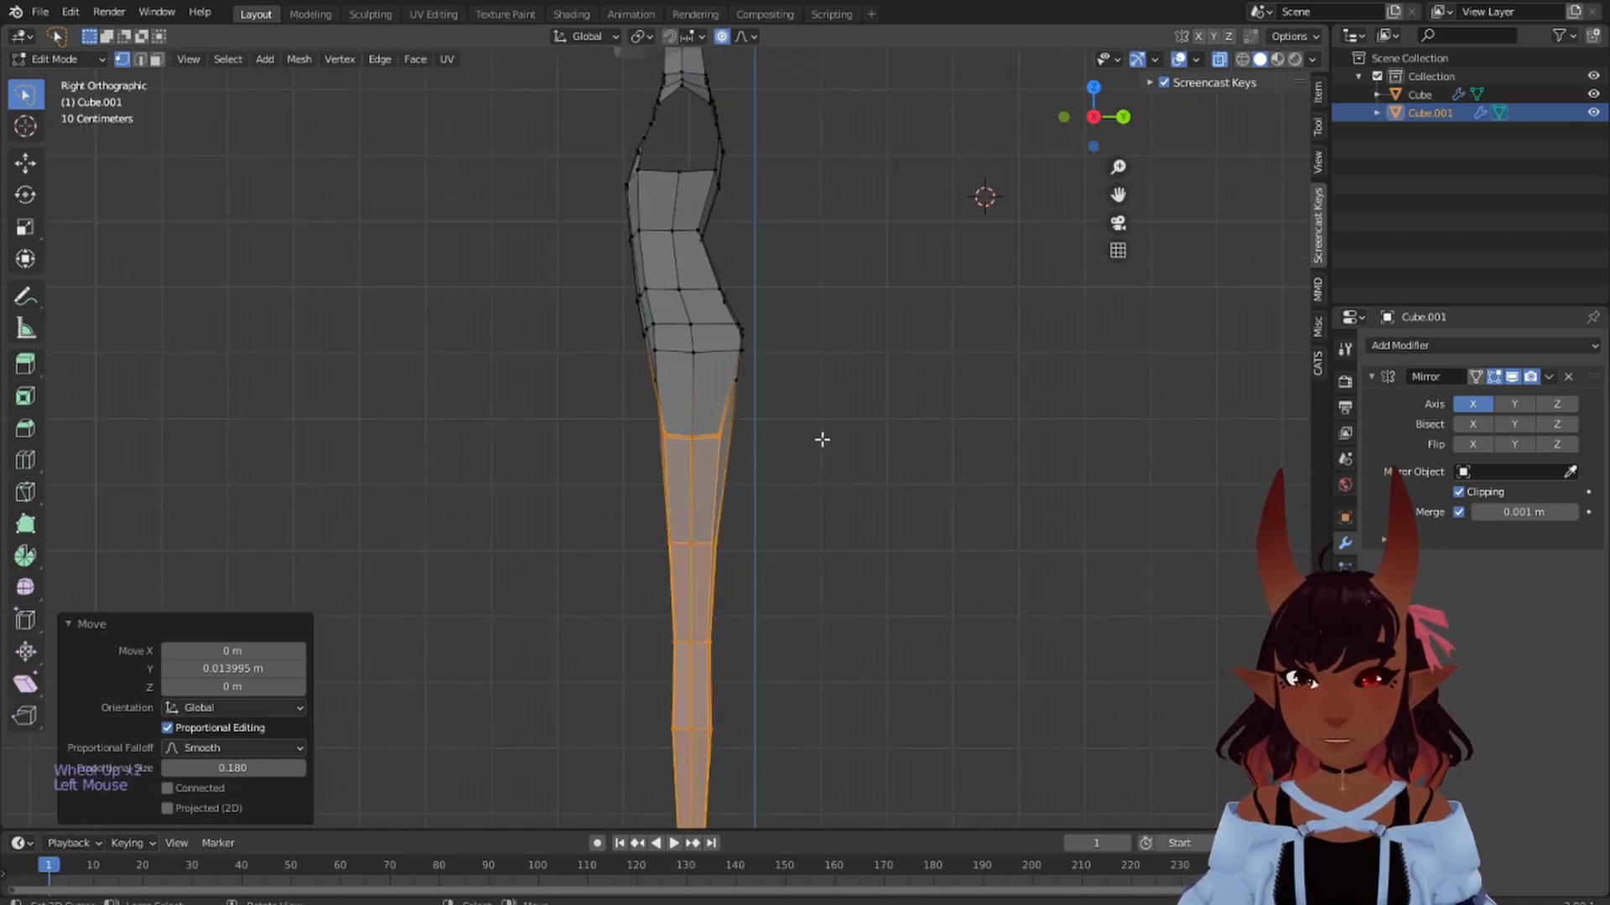
{"action": "mouse_move", "coordinate": [823, 439]}
{"action": "left_mouse_down"}
{"action": "mouse_move", "coordinate": [675, 412]}
{"action": "mouse_move", "coordinate": [811, 517]}
{"action": "left_mouse_up"}
{"action": "key", "text": "s"}
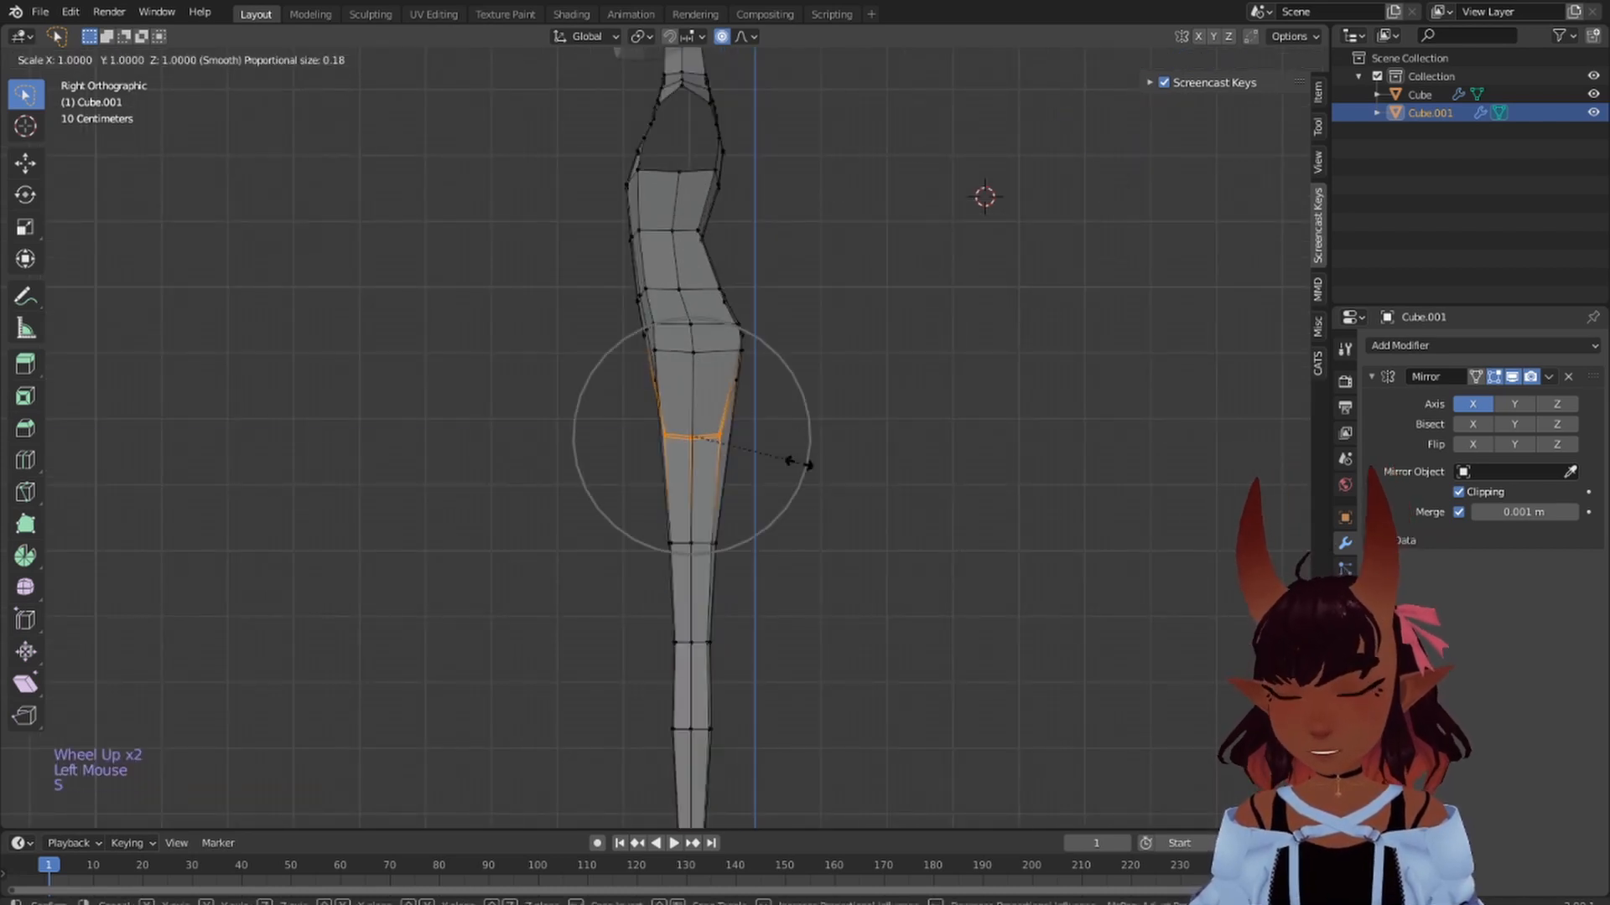
{"action": "key", "text": "y"}
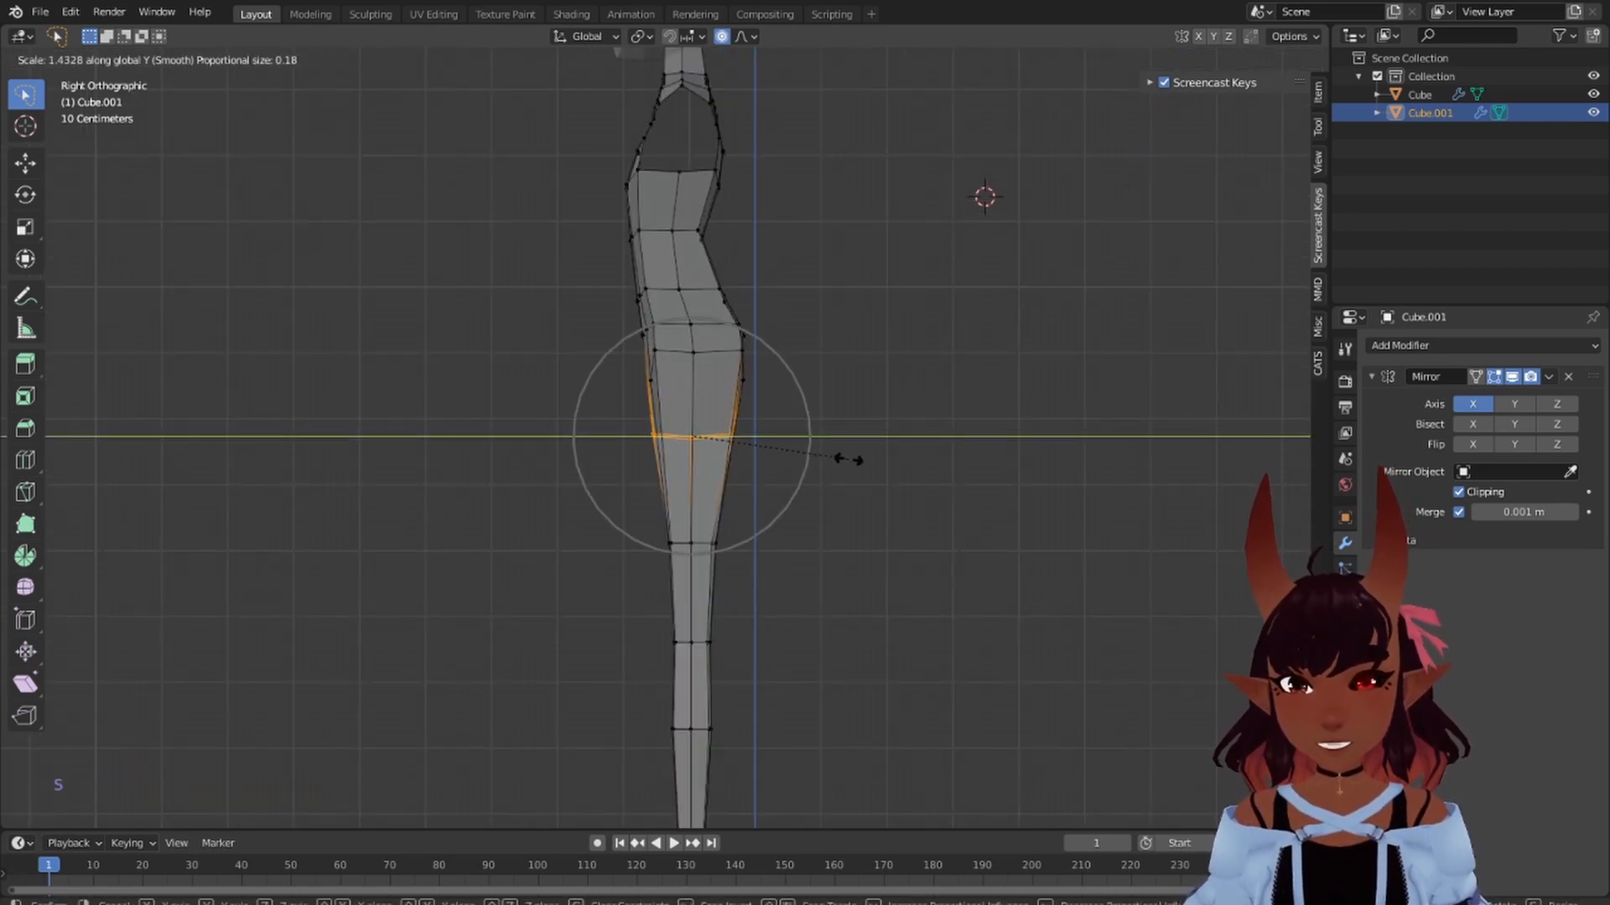
{"action": "left_click", "coordinate": [857, 460]}
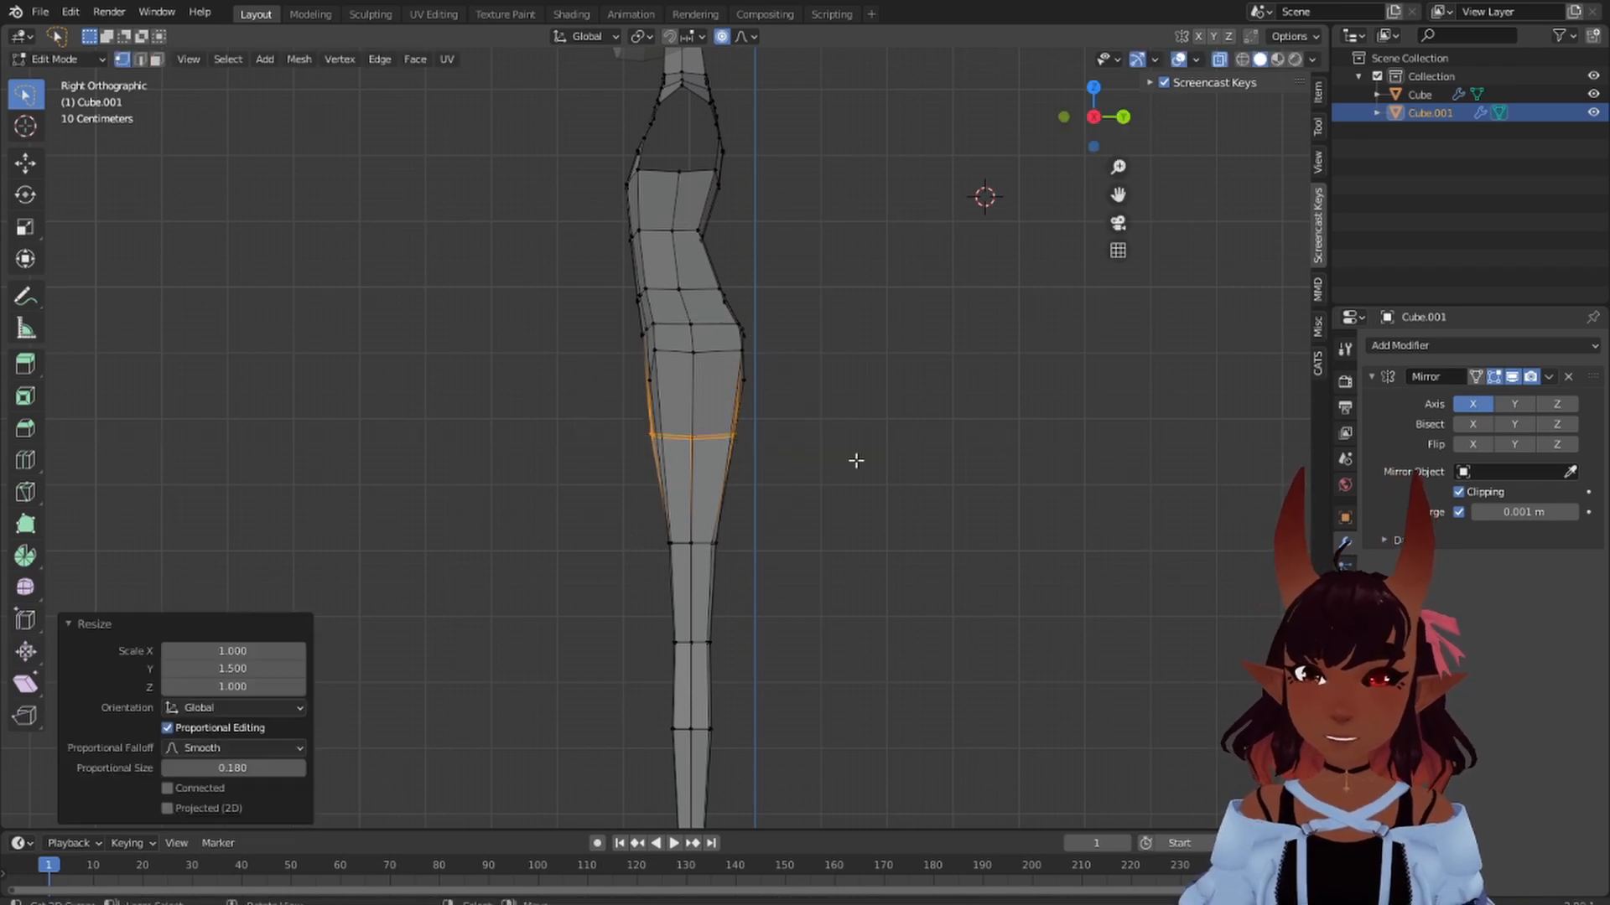
- Select the mid-thigh edge loop and scale it along Y to about 1.38
{"action": "middle_click_drag", "start_coordinate": [801, 546], "coordinate": [809, 359], "text": "shift"}
{"action": "left_click_drag", "start_coordinate": [727, 354], "coordinate": [806, 444]}
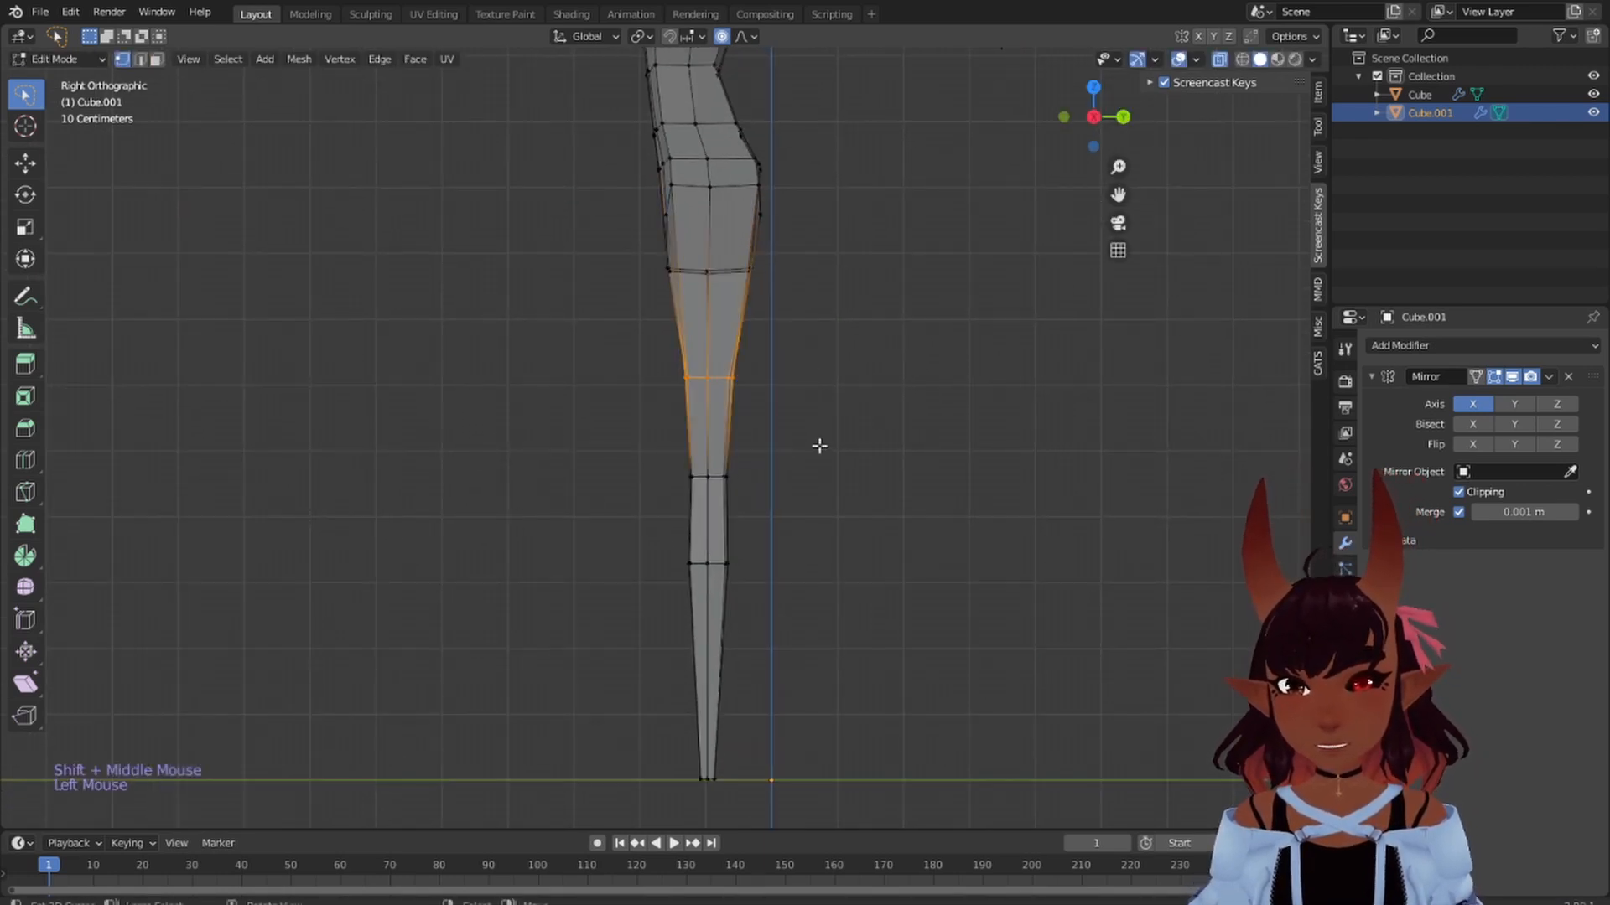
{"action": "key", "text": "s"}
{"action": "key", "text": "y"}
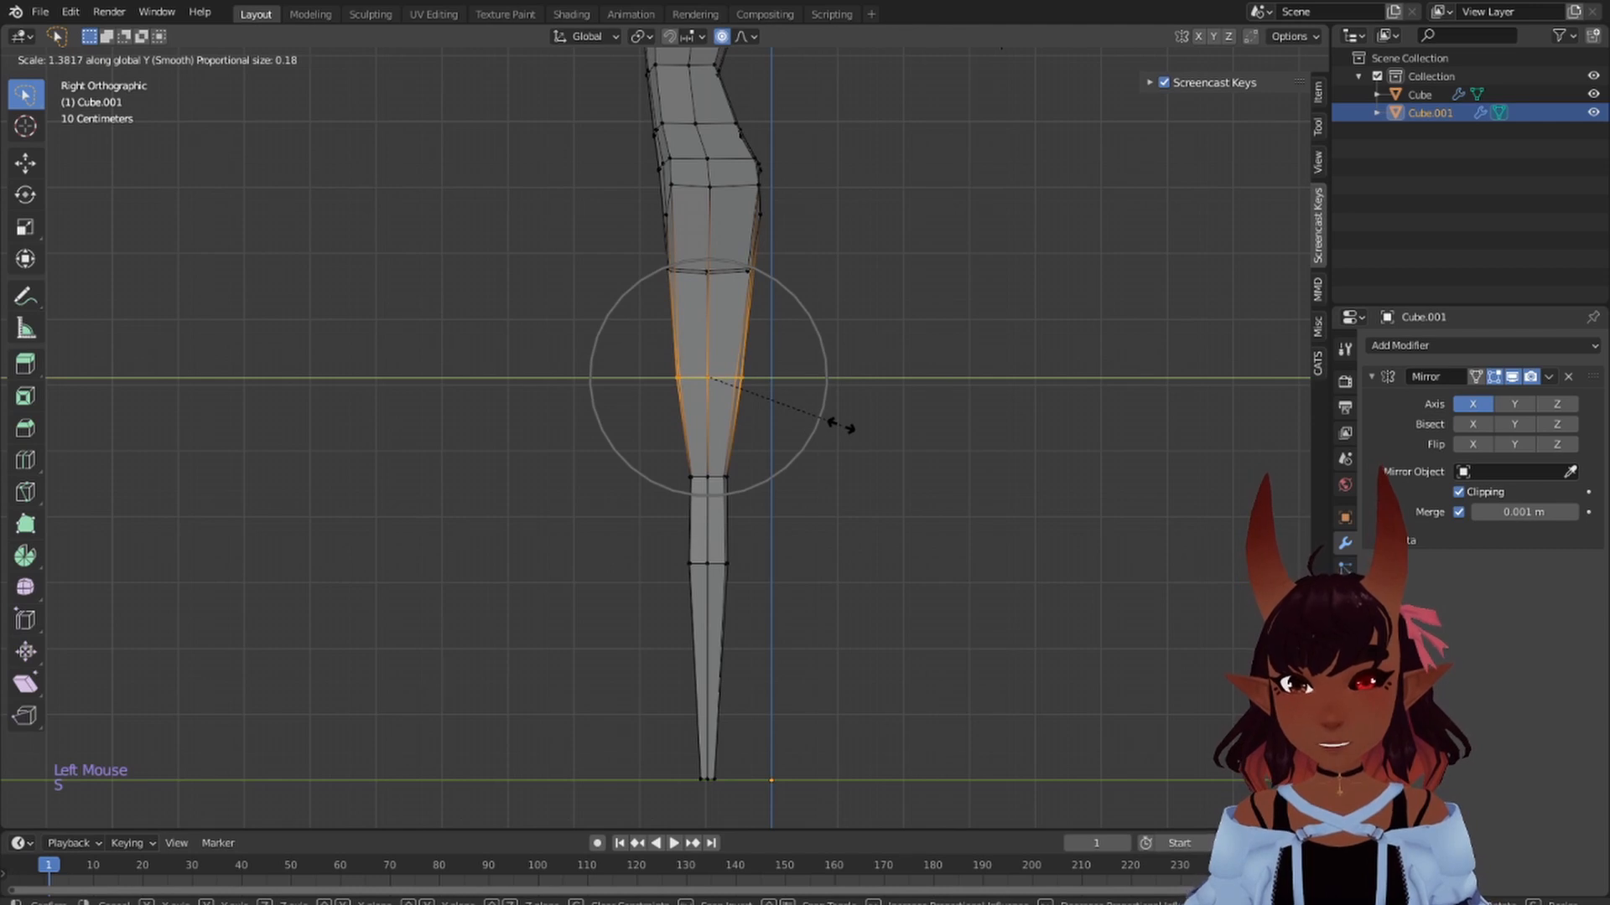
{"action": "left_click", "coordinate": [832, 430]}
- Select the knee edge loop and rotate it by about -14.3° in side view
{"action": "scroll", "coordinate": [812, 431], "scroll_direction": "down", "scroll_amount": 3}
{"action": "scroll", "coordinate": [813, 433], "scroll_direction": "up", "scroll_amount": 1}
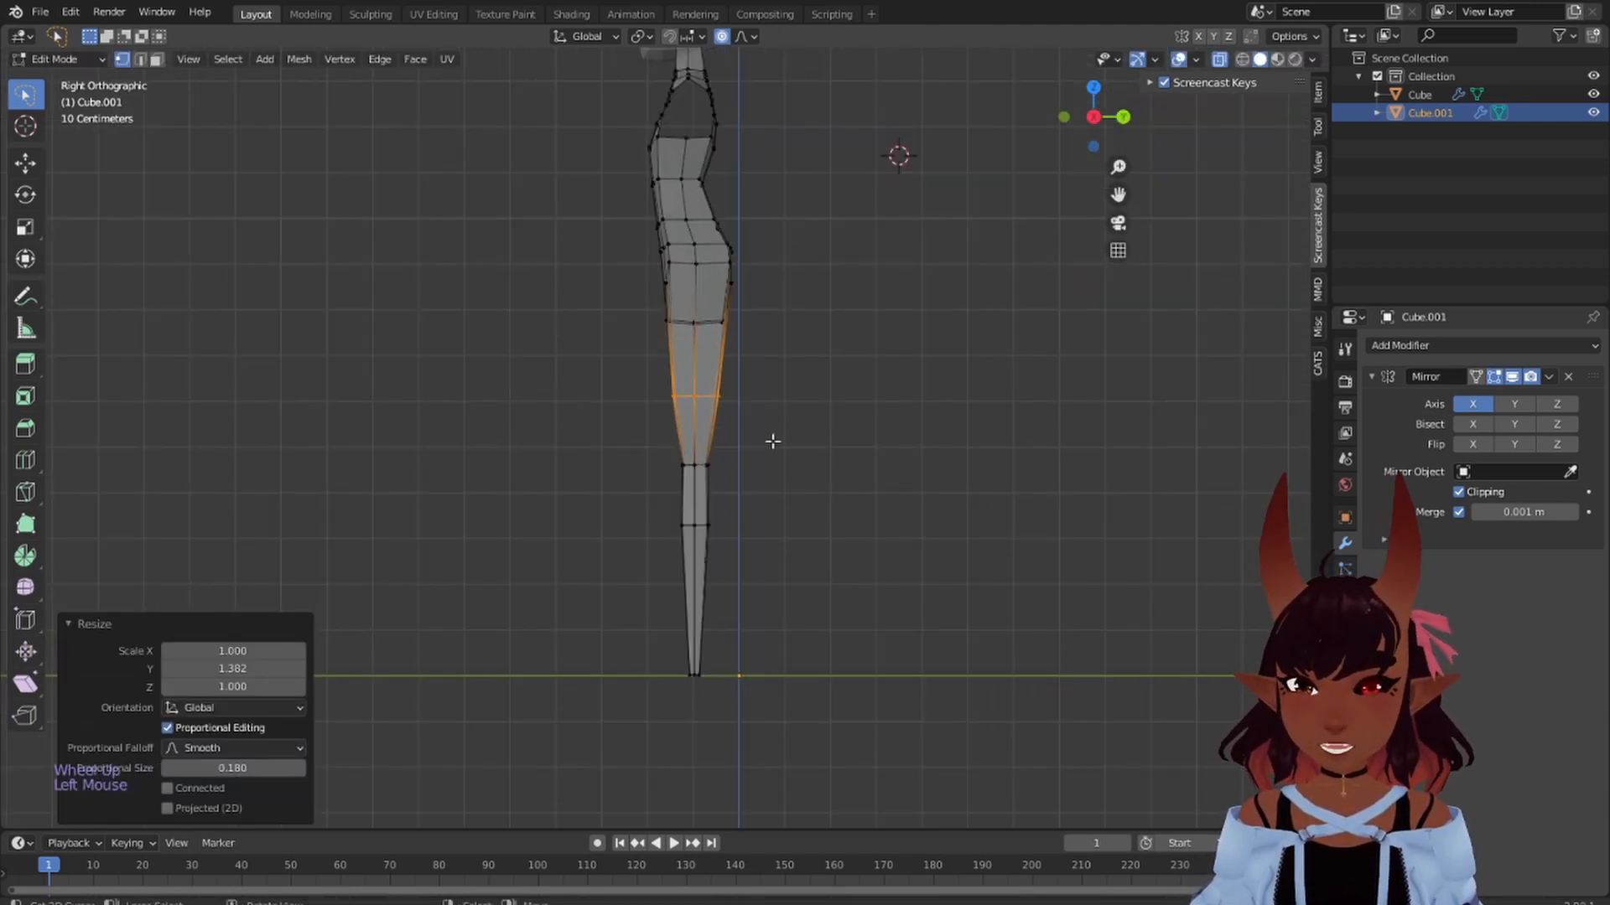
{"action": "mouse_move", "coordinate": [772, 441]}
{"action": "left_mouse_down"}
{"action": "mouse_move", "coordinate": [668, 439]}
{"action": "mouse_move", "coordinate": [673, 477]}
{"action": "mouse_move", "coordinate": [774, 482]}
{"action": "left_mouse_up"}
{"action": "scroll", "coordinate": [788, 495], "scroll_direction": "up", "scroll_amount": 1}
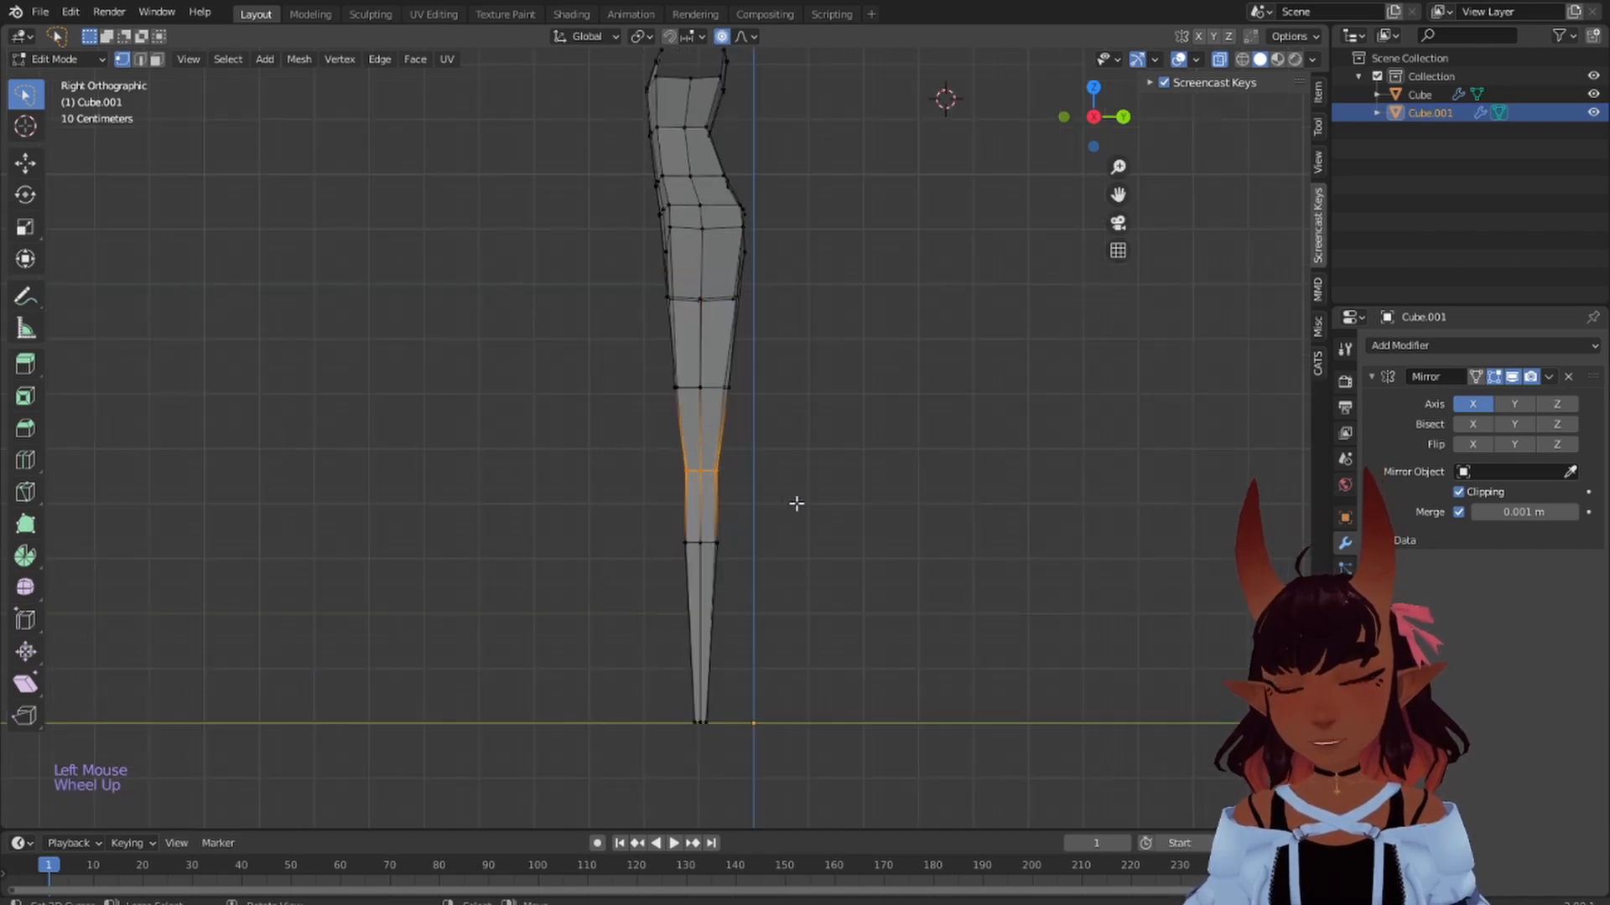
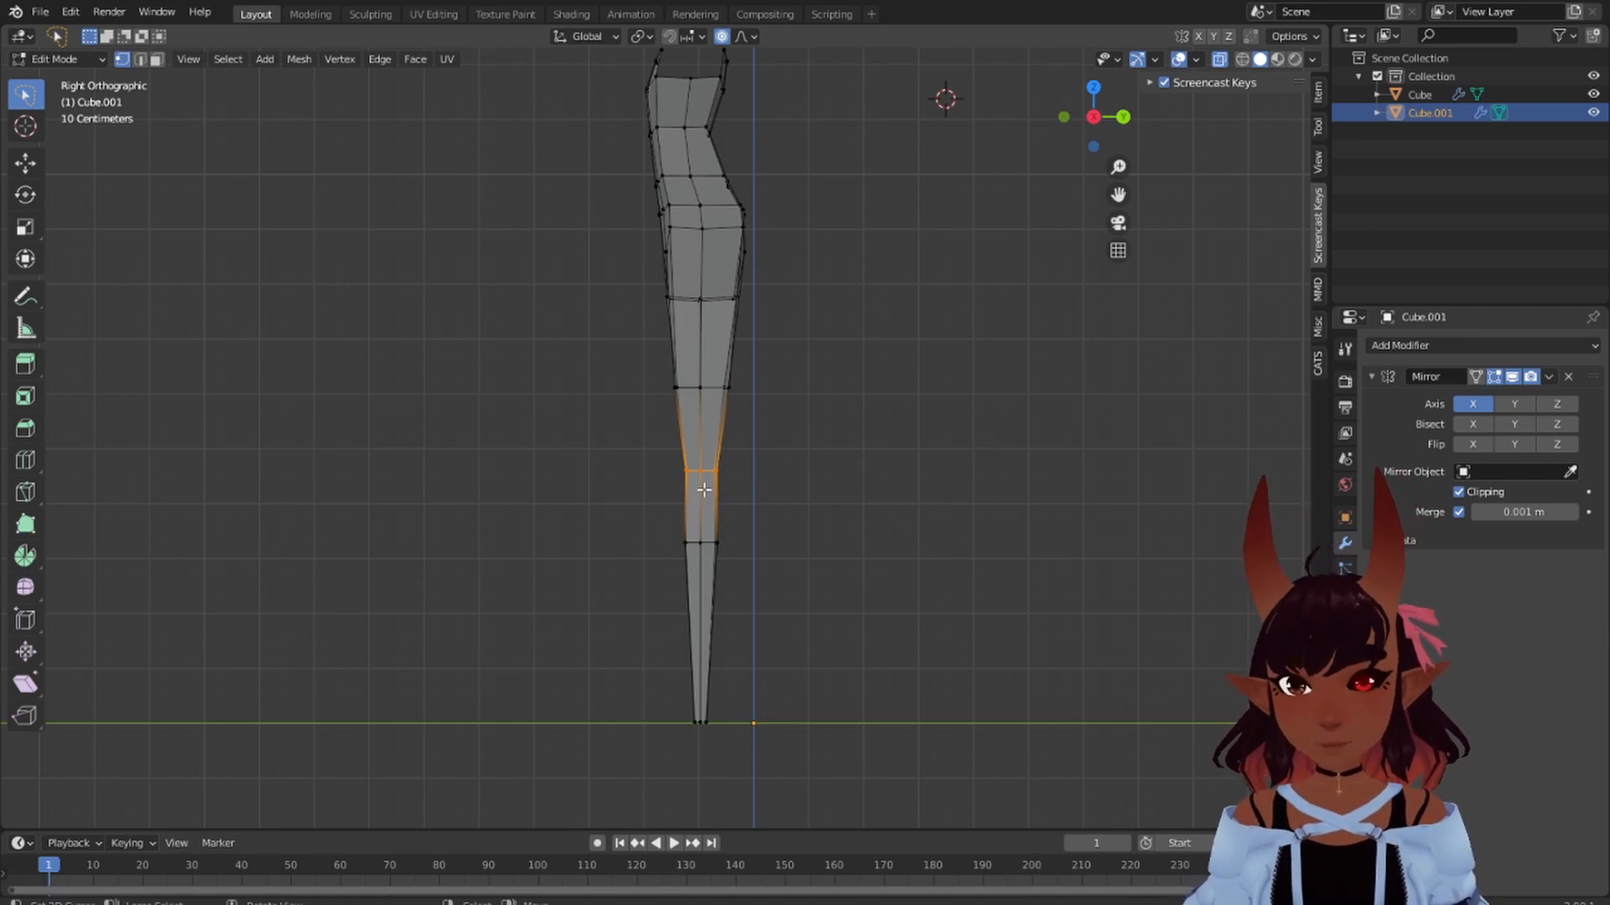
{"action": "key", "text": "r"}
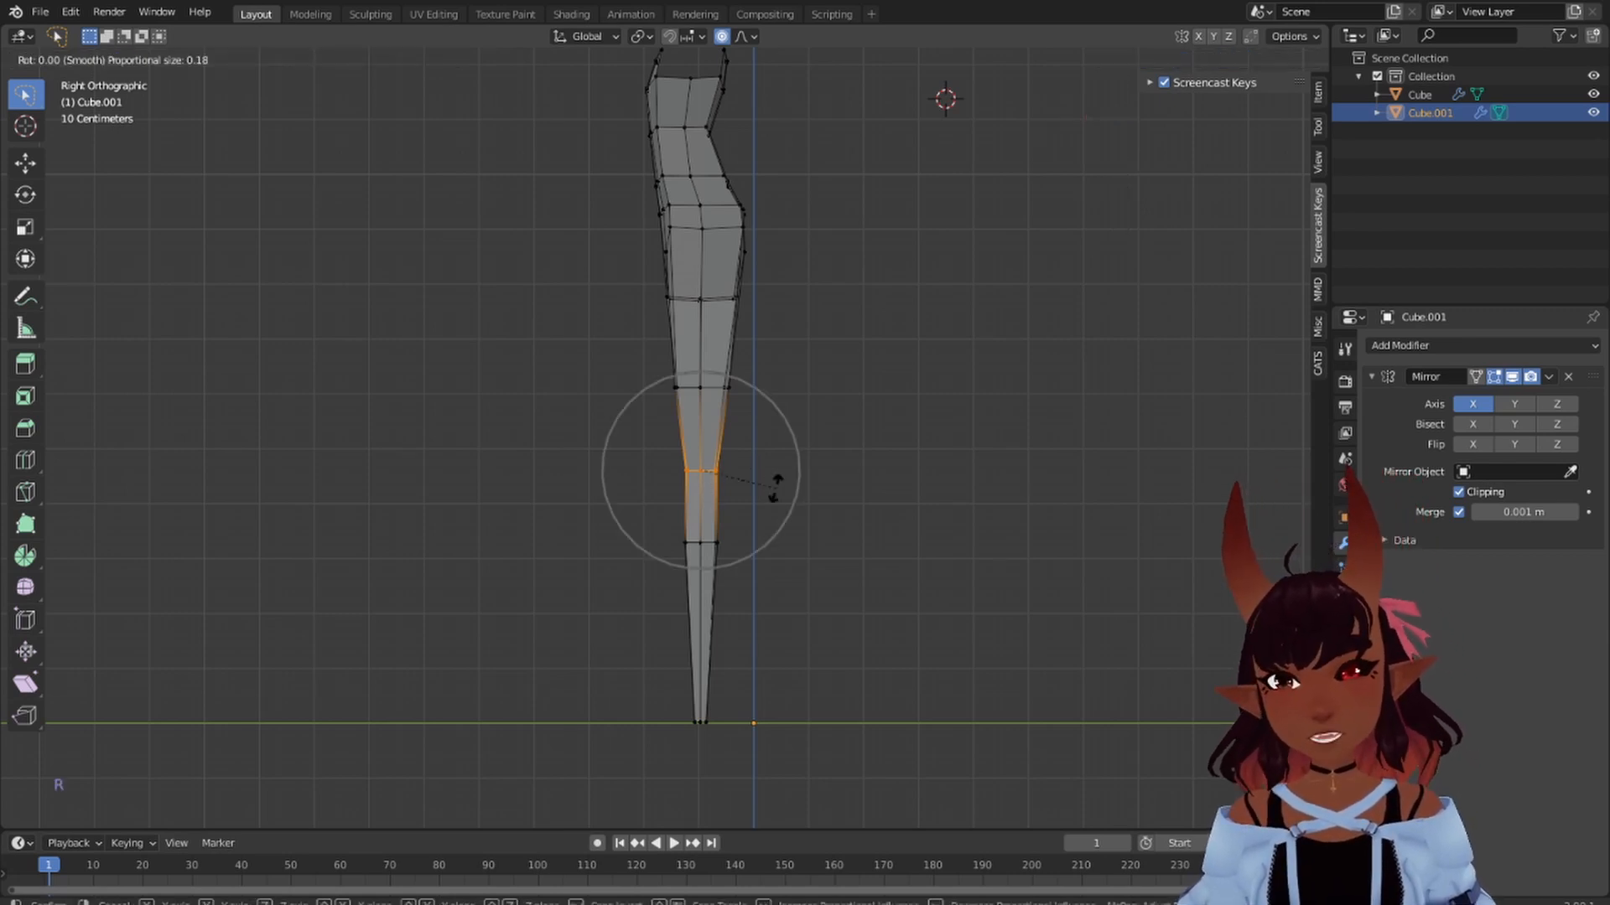
{"action": "left_click", "coordinate": [790, 469]}
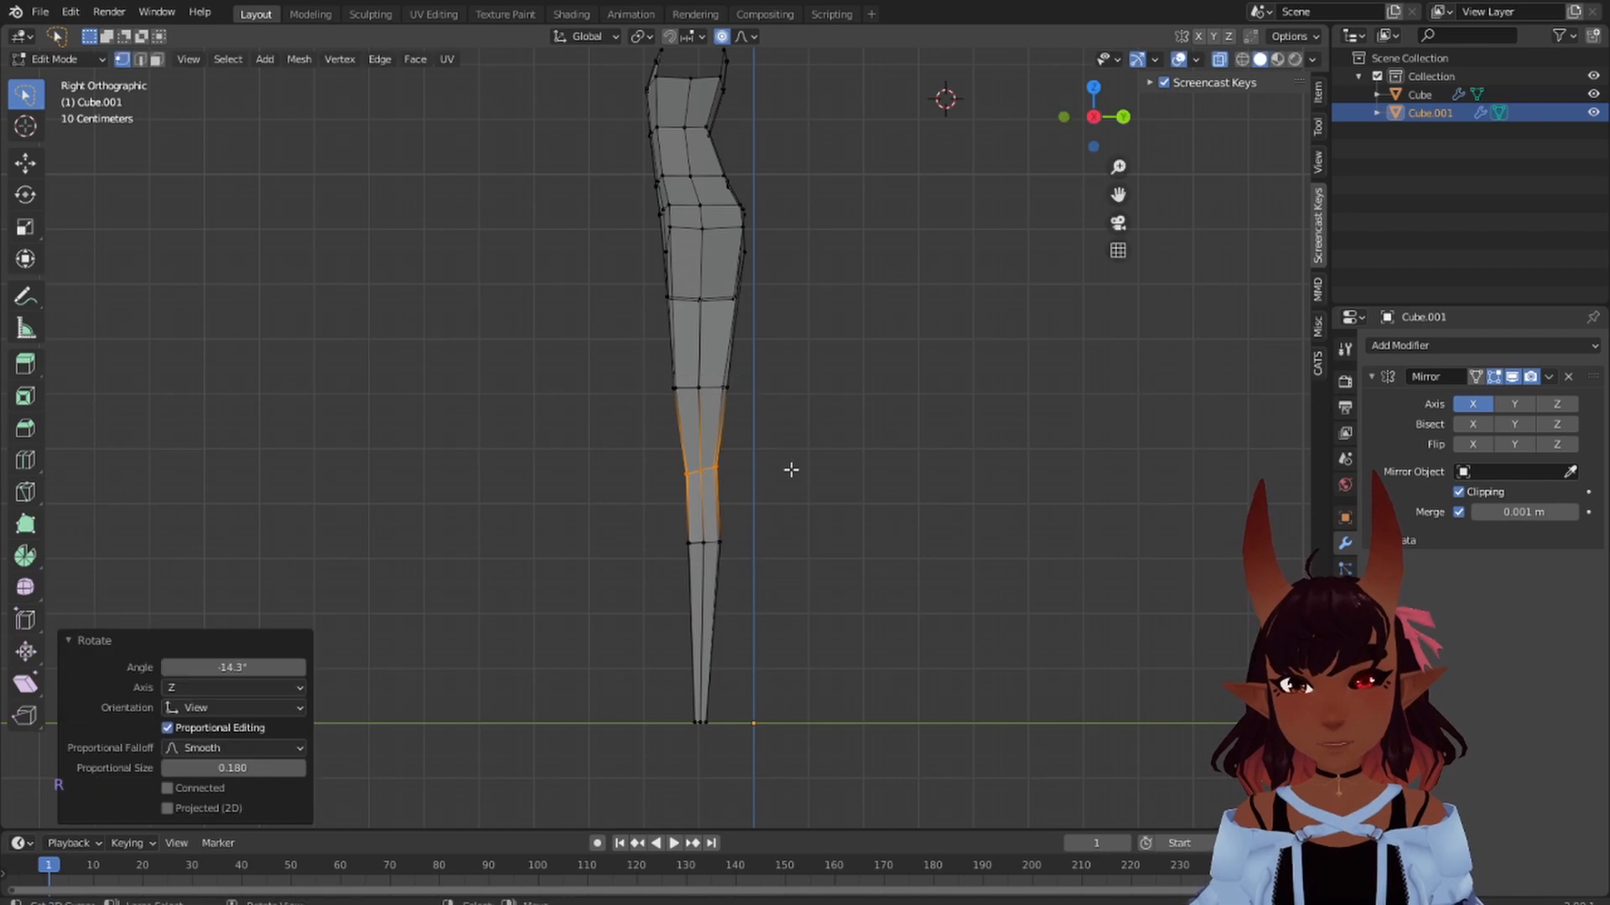
- Scale the calf edge loop along Y to about 1.48 and move it backward along Y by about 0.032 m
{"action": "mouse_move", "coordinate": [802, 521]}
{"action": "left_mouse_down"}
{"action": "mouse_move", "coordinate": [721, 494]}
{"action": "mouse_move", "coordinate": [799, 553]}
{"action": "left_mouse_up"}
{"action": "key", "text": "s"}
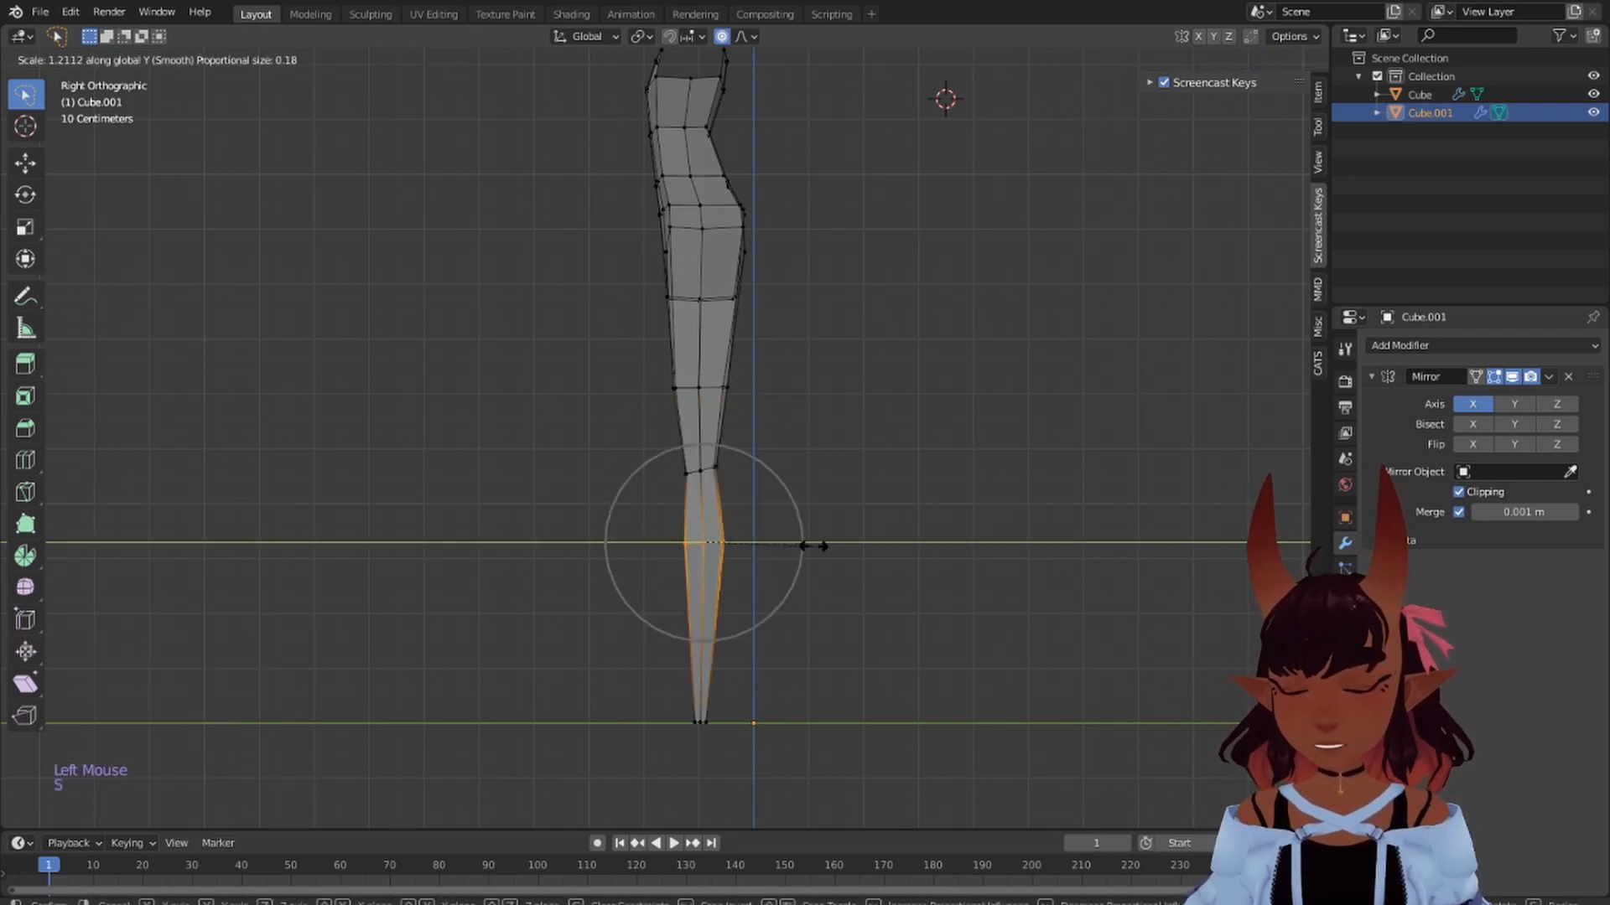
{"action": "left_click", "coordinate": [817, 546]}
{"action": "key", "text": "g"}
{"action": "key", "text": "y"}
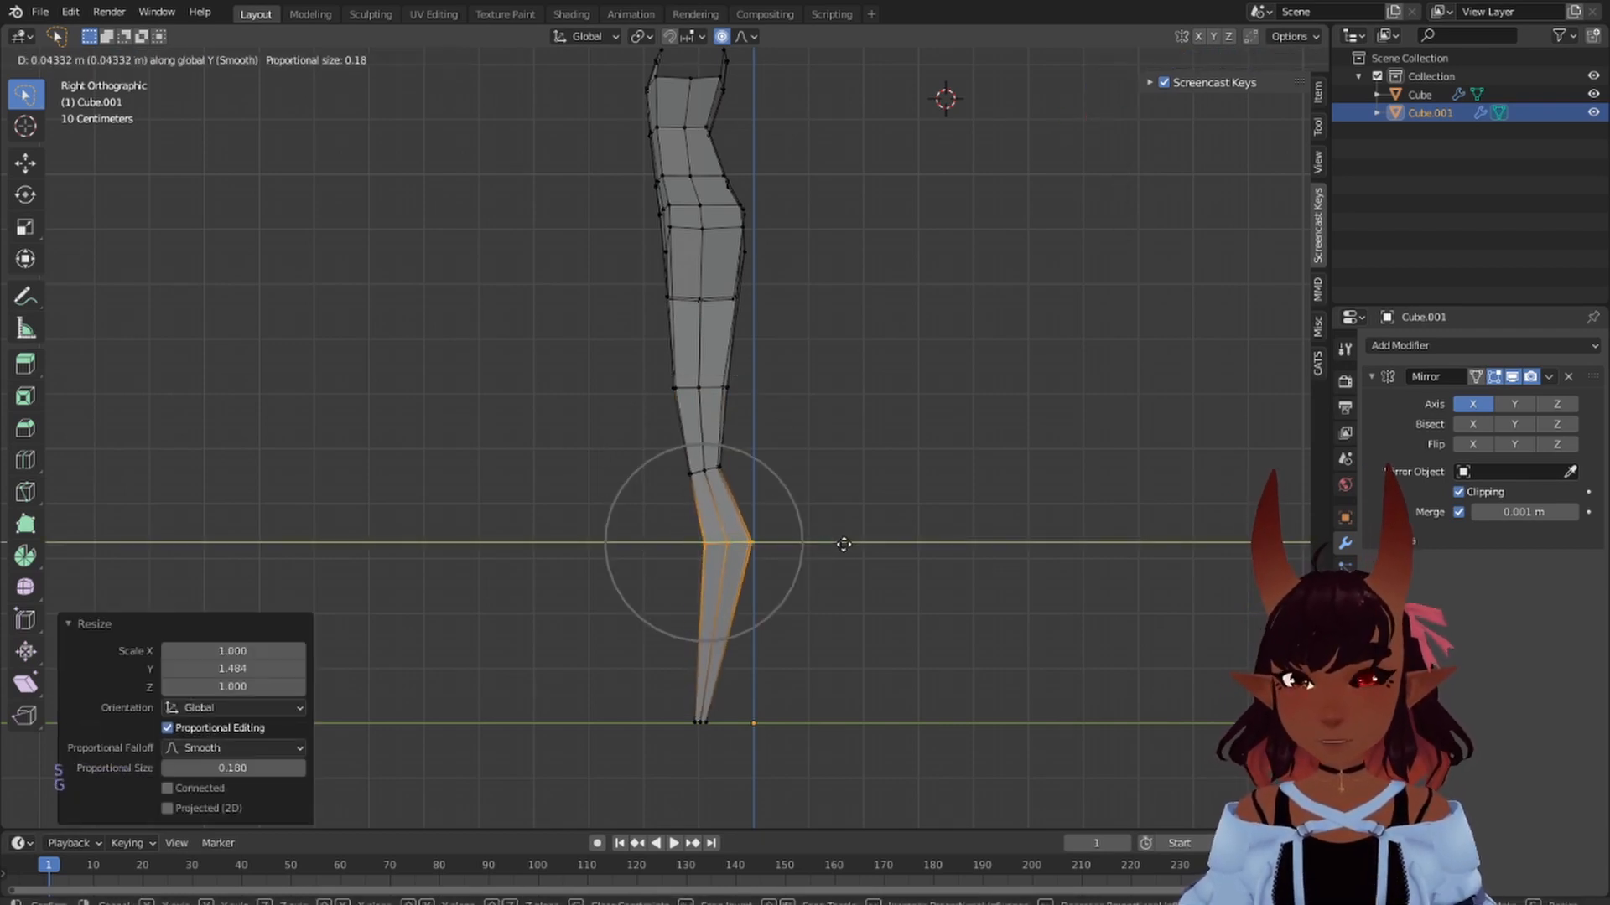
{"action": "left_click", "coordinate": [836, 543]}
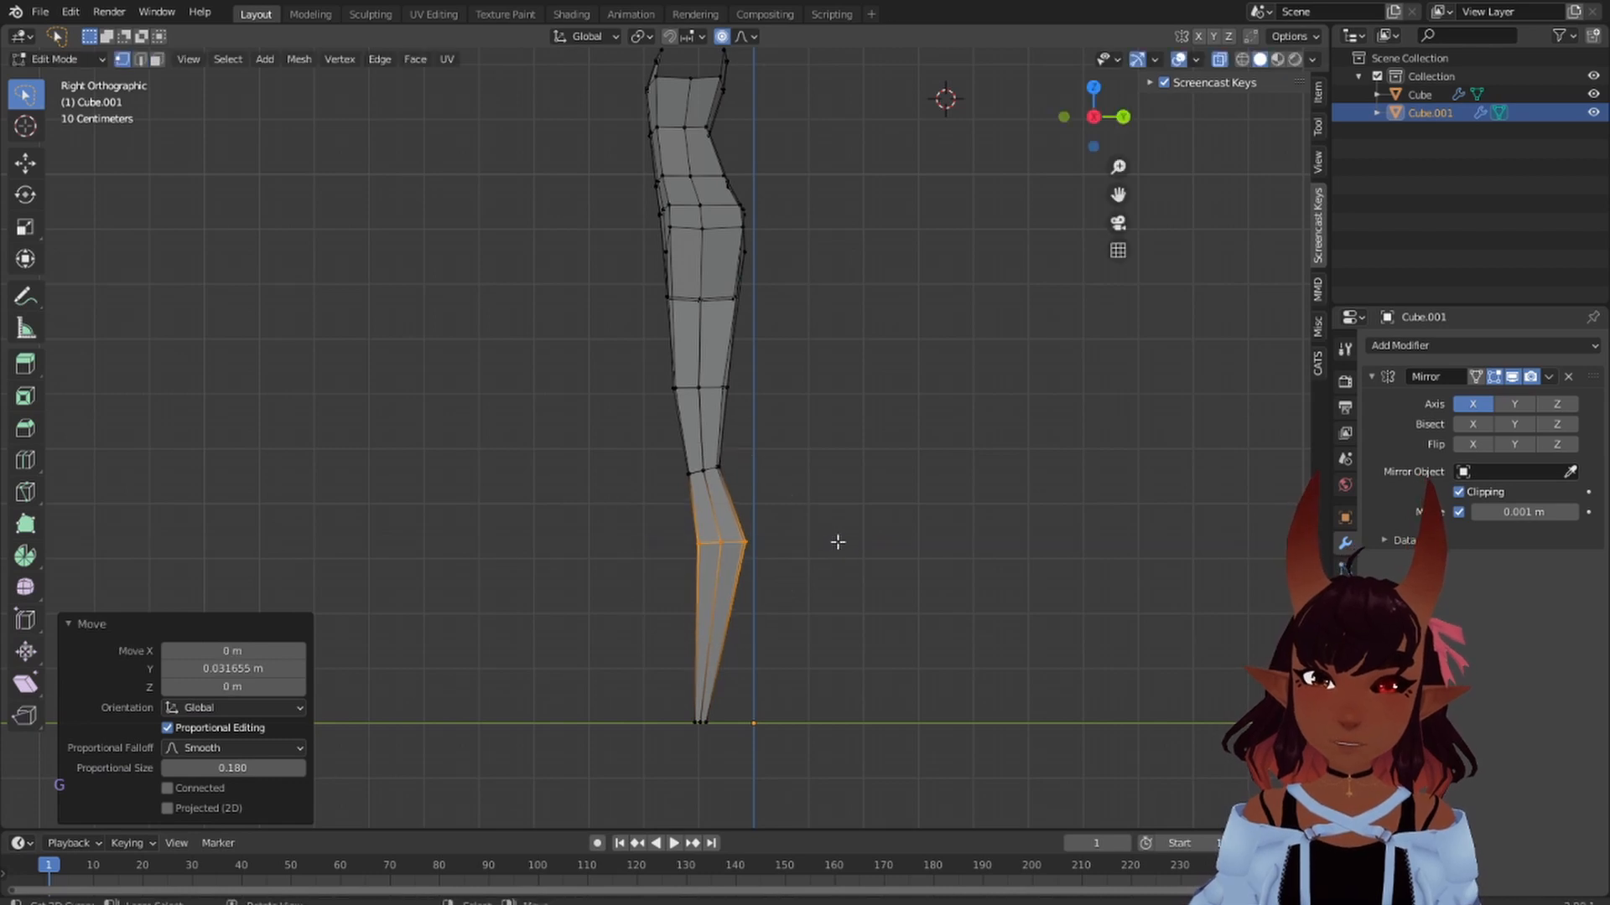
- Select the knee edge loop again and scale it along Y to about 1.3
{"action": "mouse_move", "coordinate": [784, 440]}
{"action": "left_mouse_down"}
{"action": "mouse_move", "coordinate": [737, 449]}
{"action": "mouse_move", "coordinate": [788, 501]}
{"action": "left_mouse_up"}
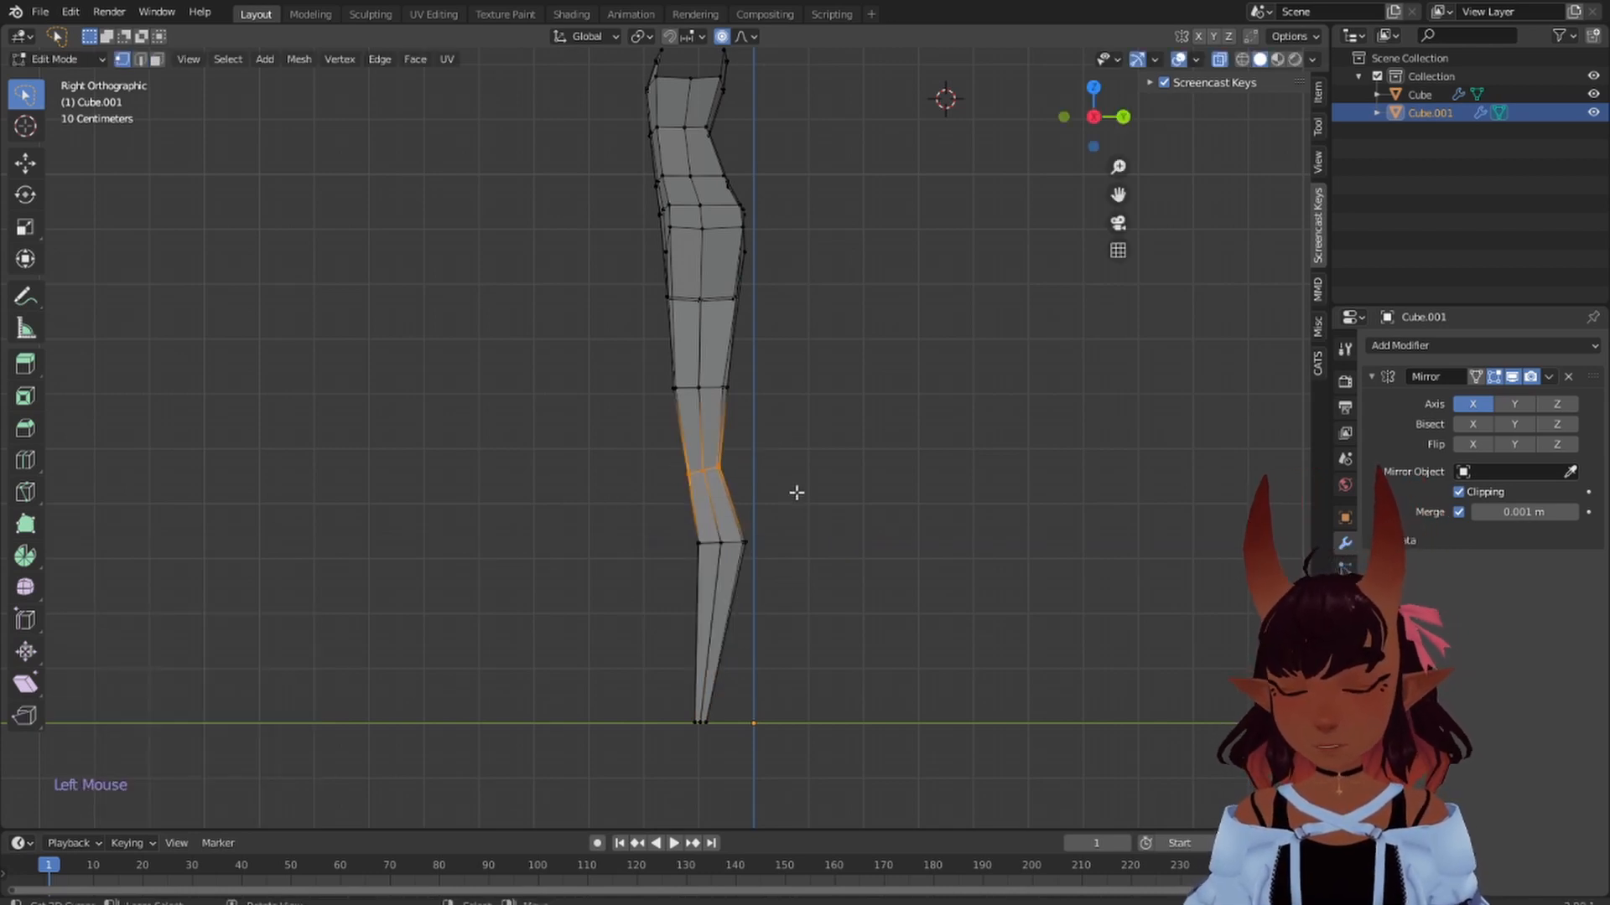
{"action": "key", "text": "s"}
{"action": "key", "text": "y"}
{"action": "left_click", "coordinate": [825, 484]}
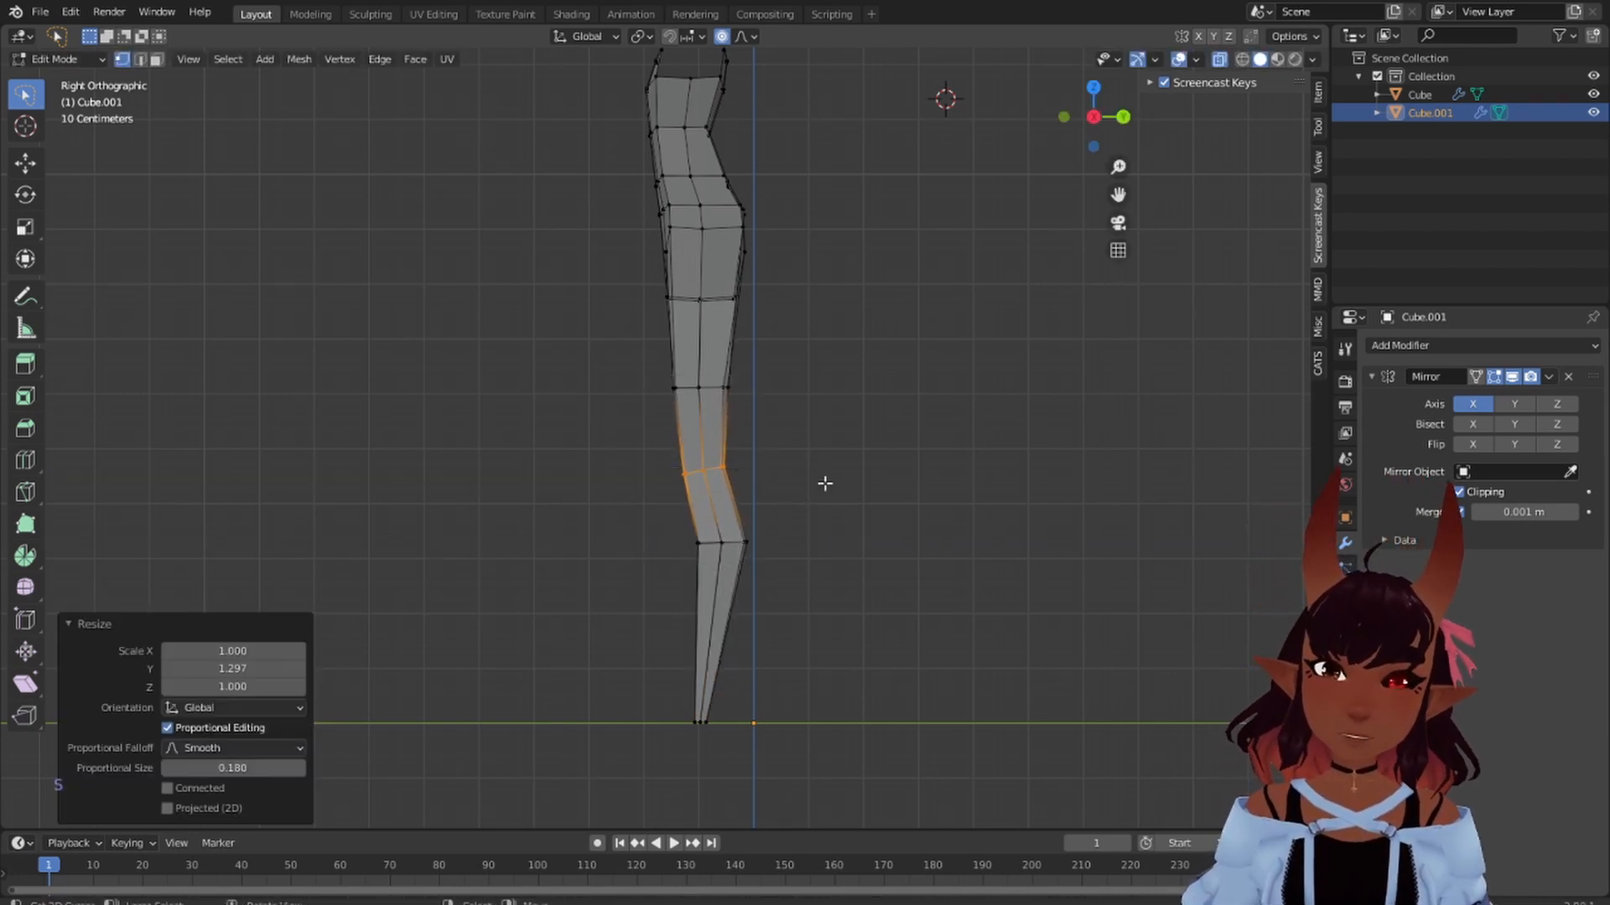
- Scale the ankle loop along Y to about 1.98, move it backward by about 0.03 m, and clear the selection
{"action": "mouse_move", "coordinate": [846, 658]}
{"action": "left_mouse_down"}
{"action": "mouse_move", "coordinate": [682, 640]}
{"action": "mouse_move", "coordinate": [798, 663]}
{"action": "left_mouse_up"}
{"action": "key", "text": "s"}
{"action": "key", "text": "y"}
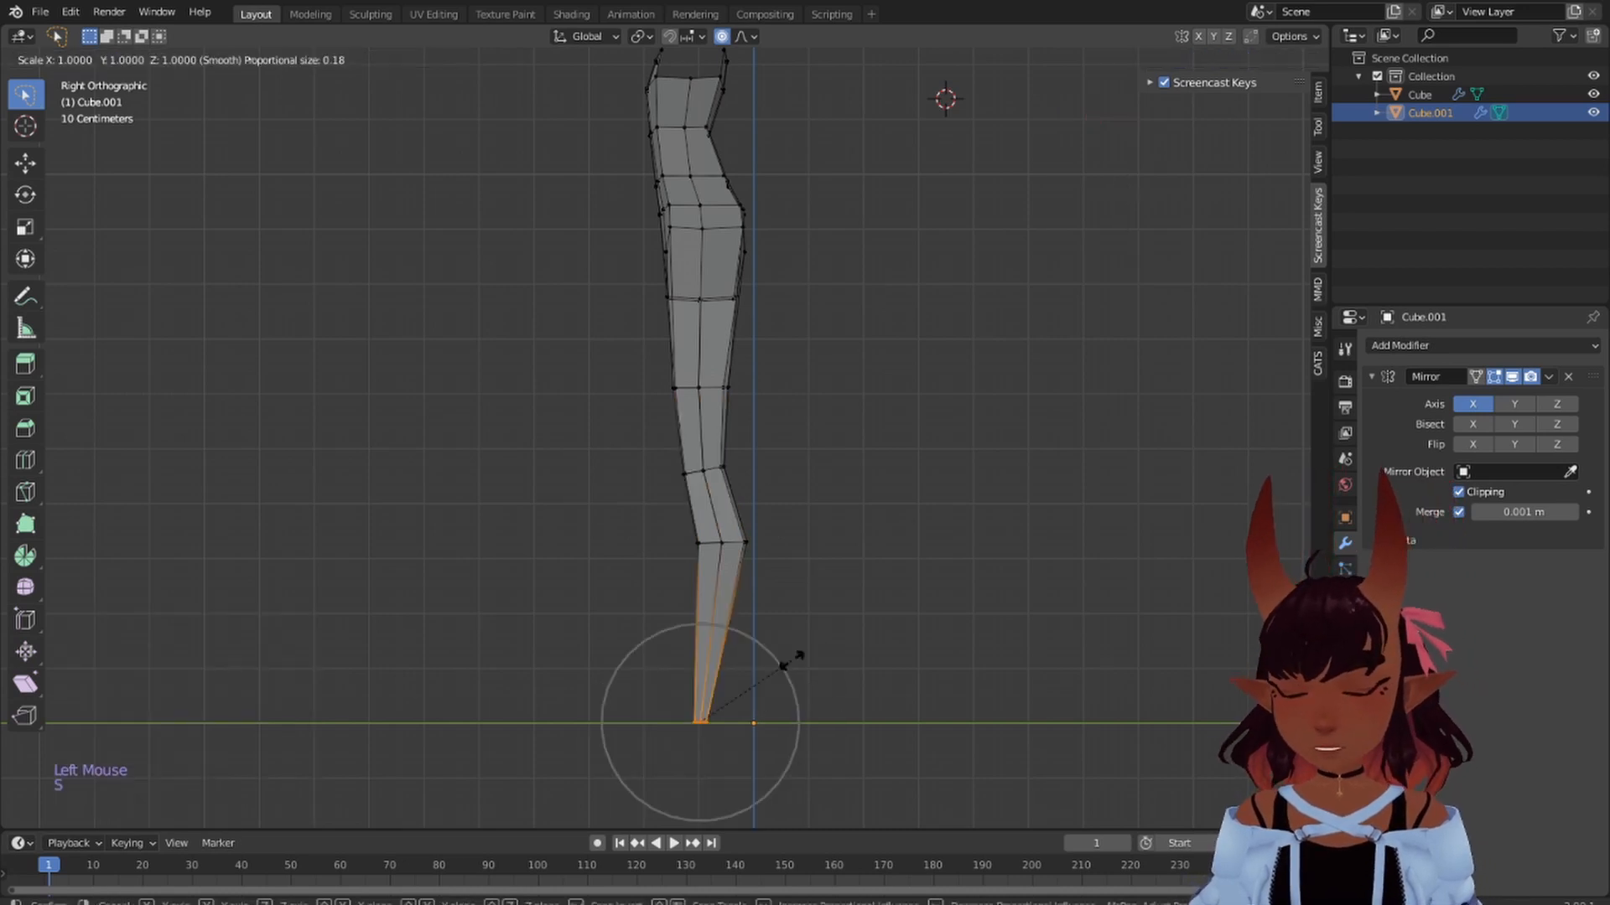
{"action": "left_click", "coordinate": [913, 677]}
{"action": "key", "text": "g"}
{"action": "key", "text": "y"}
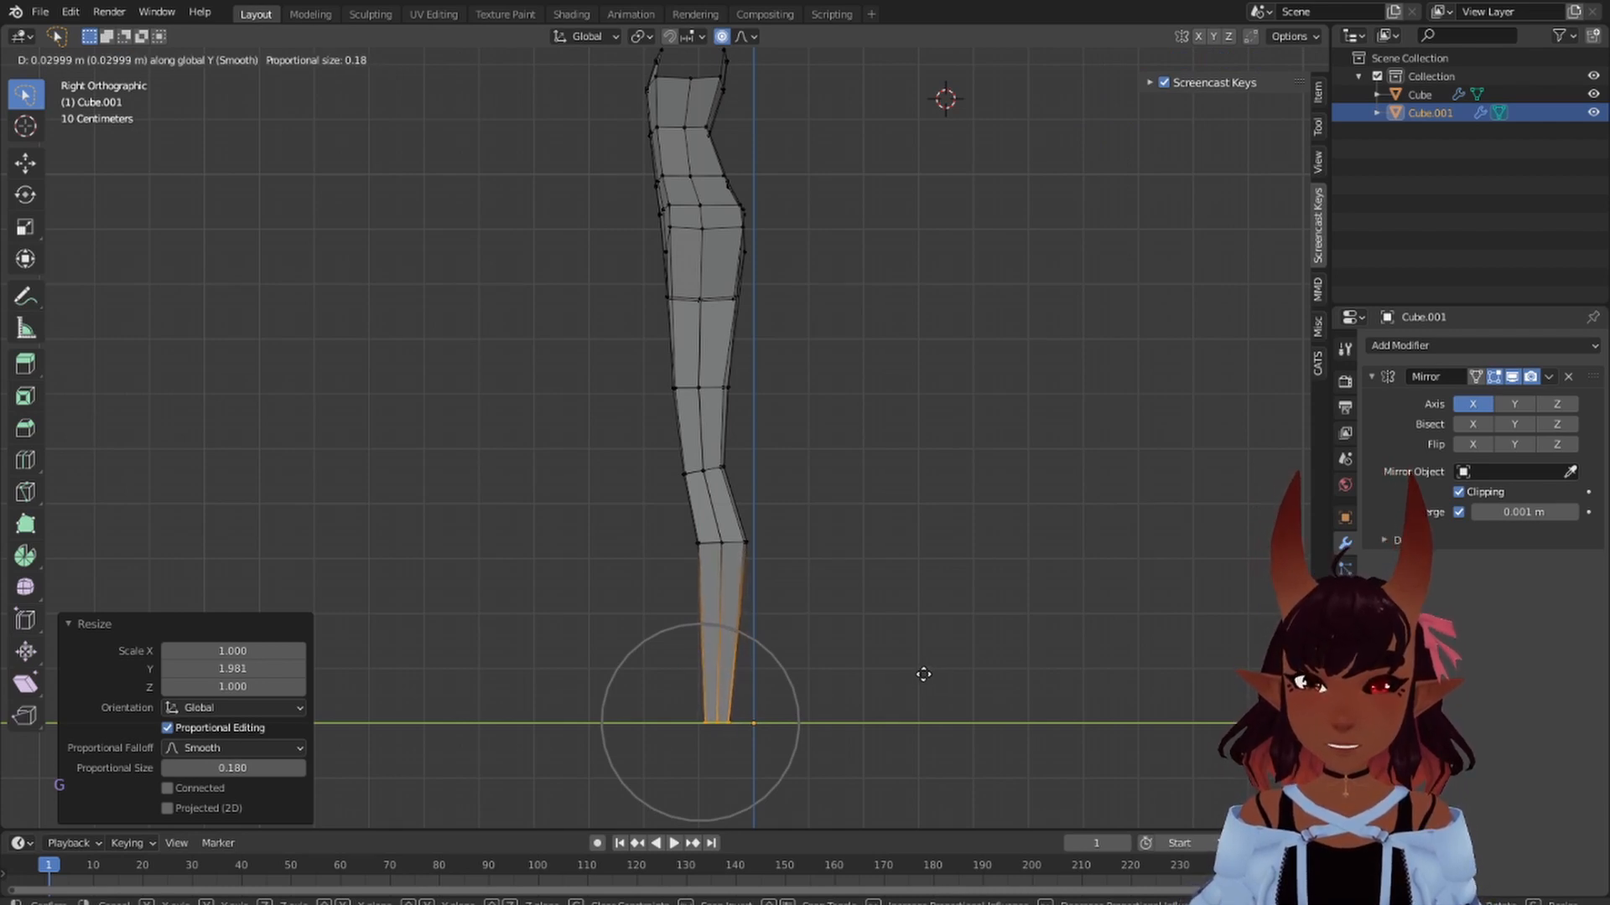
{"action": "left_click", "coordinate": [923, 674]}
{"action": "key", "text": "a"}
{"action": "key", "text": "a"}
{"action": "key", "text": "a"}
- Select the mid-thigh edge loop and scale it along Y to about 1.33
{"action": "scroll", "coordinate": [783, 467], "scroll_direction": "down", "scroll_amount": 3}
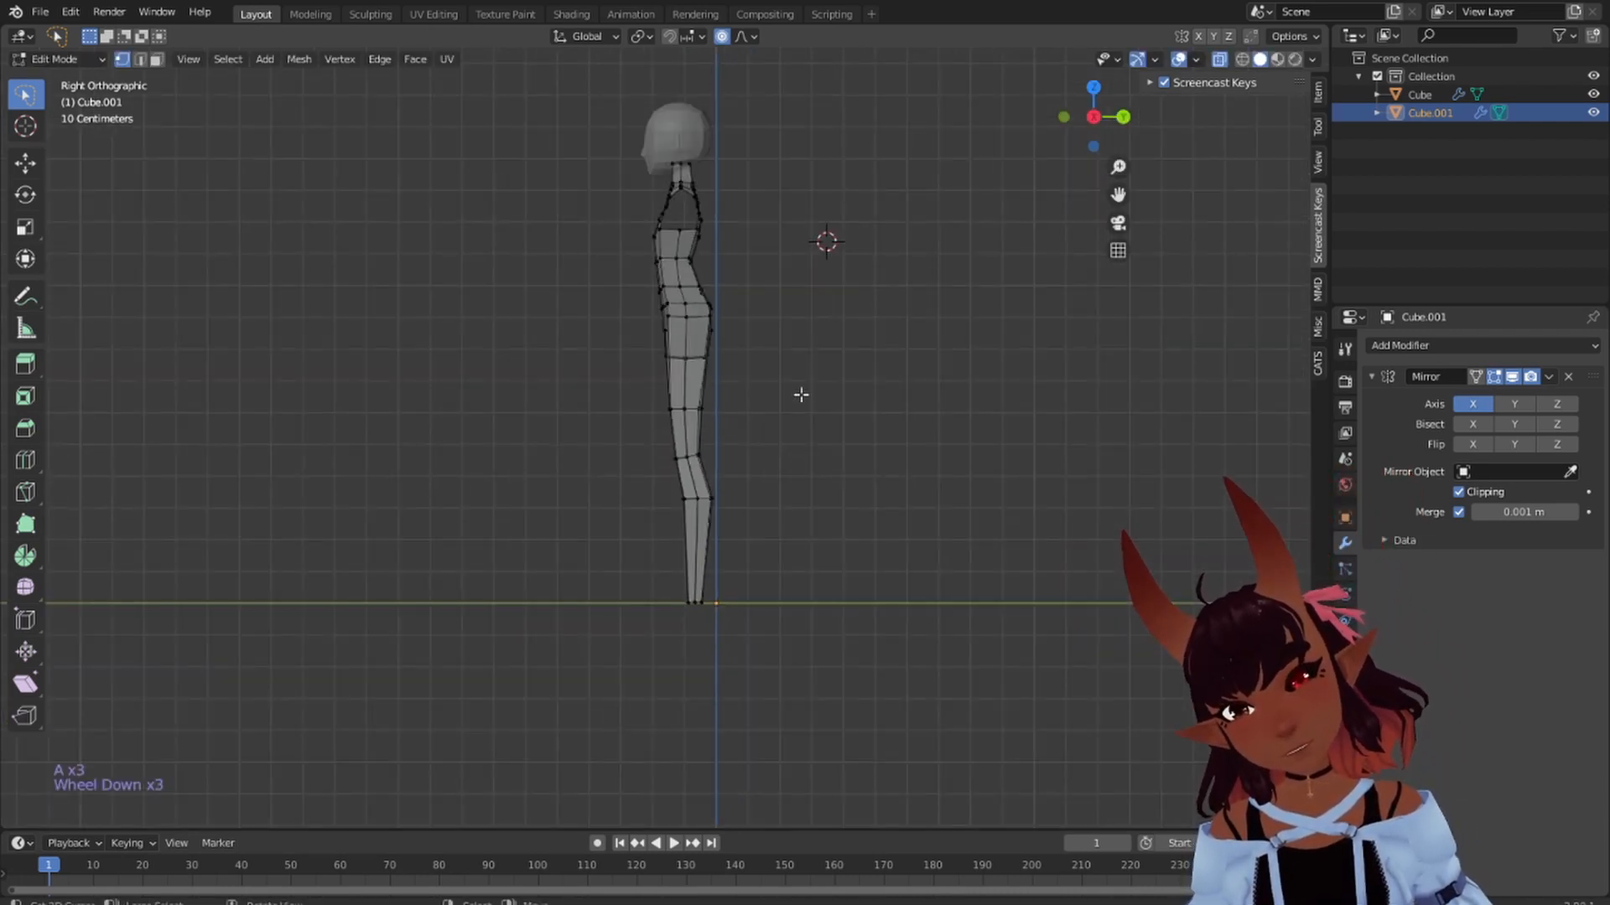
{"action": "middle_click_drag", "start_coordinate": [797, 391], "coordinate": [739, 419], "text": "shift"}
{"action": "scroll", "coordinate": [738, 419], "scroll_direction": "up", "scroll_amount": 2}
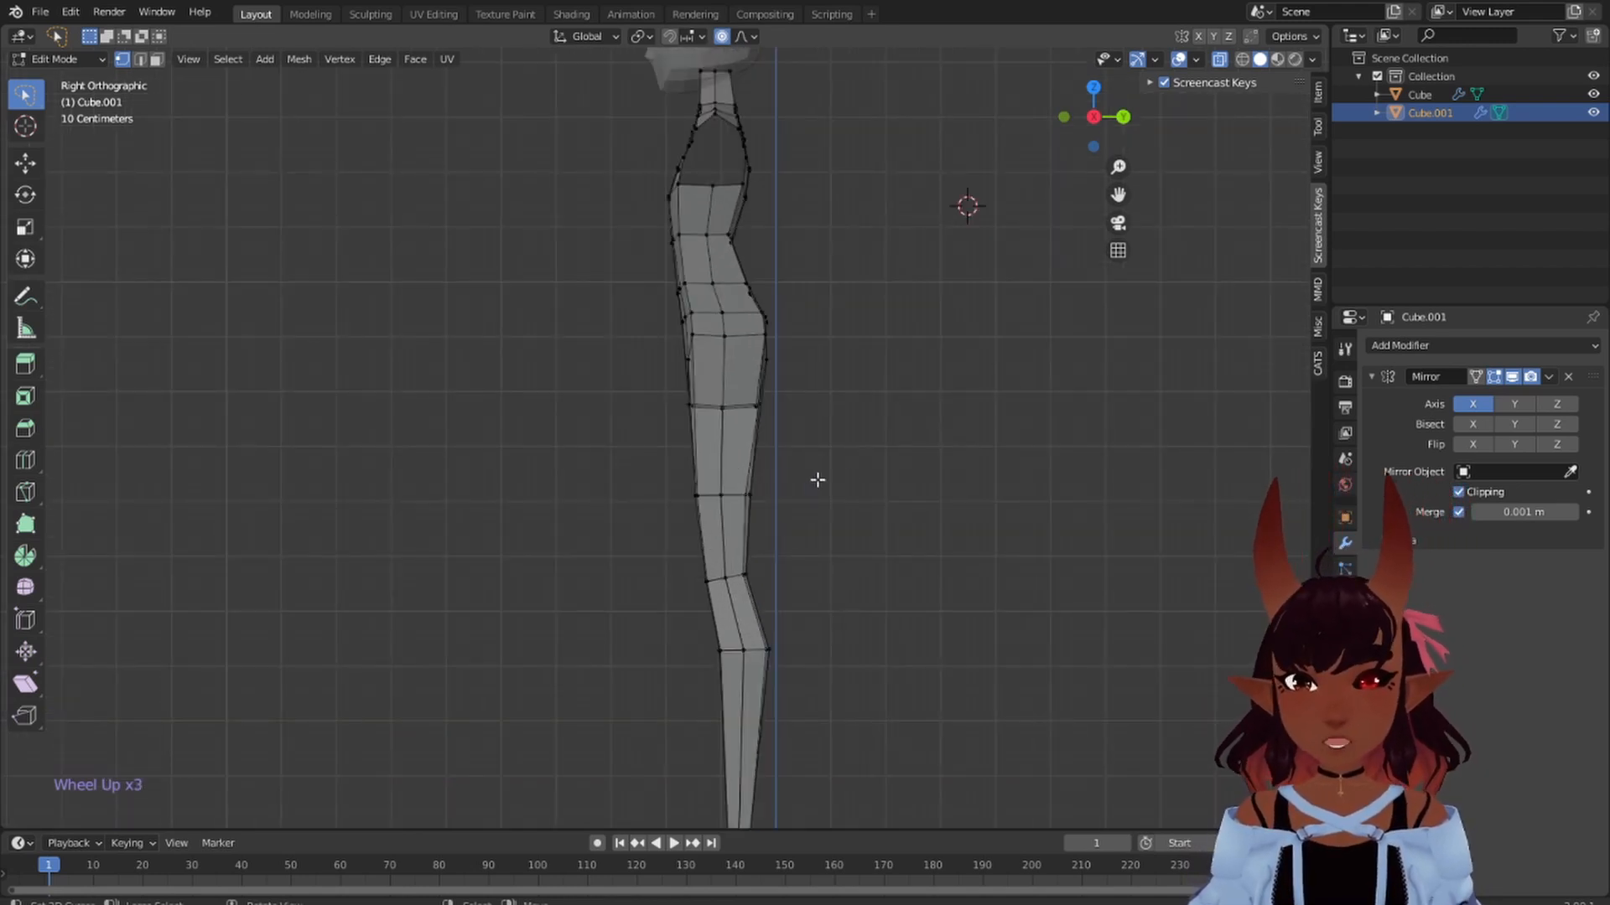
{"action": "mouse_move", "coordinate": [847, 473]}
{"action": "left_mouse_down"}
{"action": "mouse_move", "coordinate": [643, 495]}
{"action": "mouse_move", "coordinate": [842, 533]}
{"action": "left_mouse_up"}
{"action": "key", "text": "s"}
{"action": "key", "text": "y"}
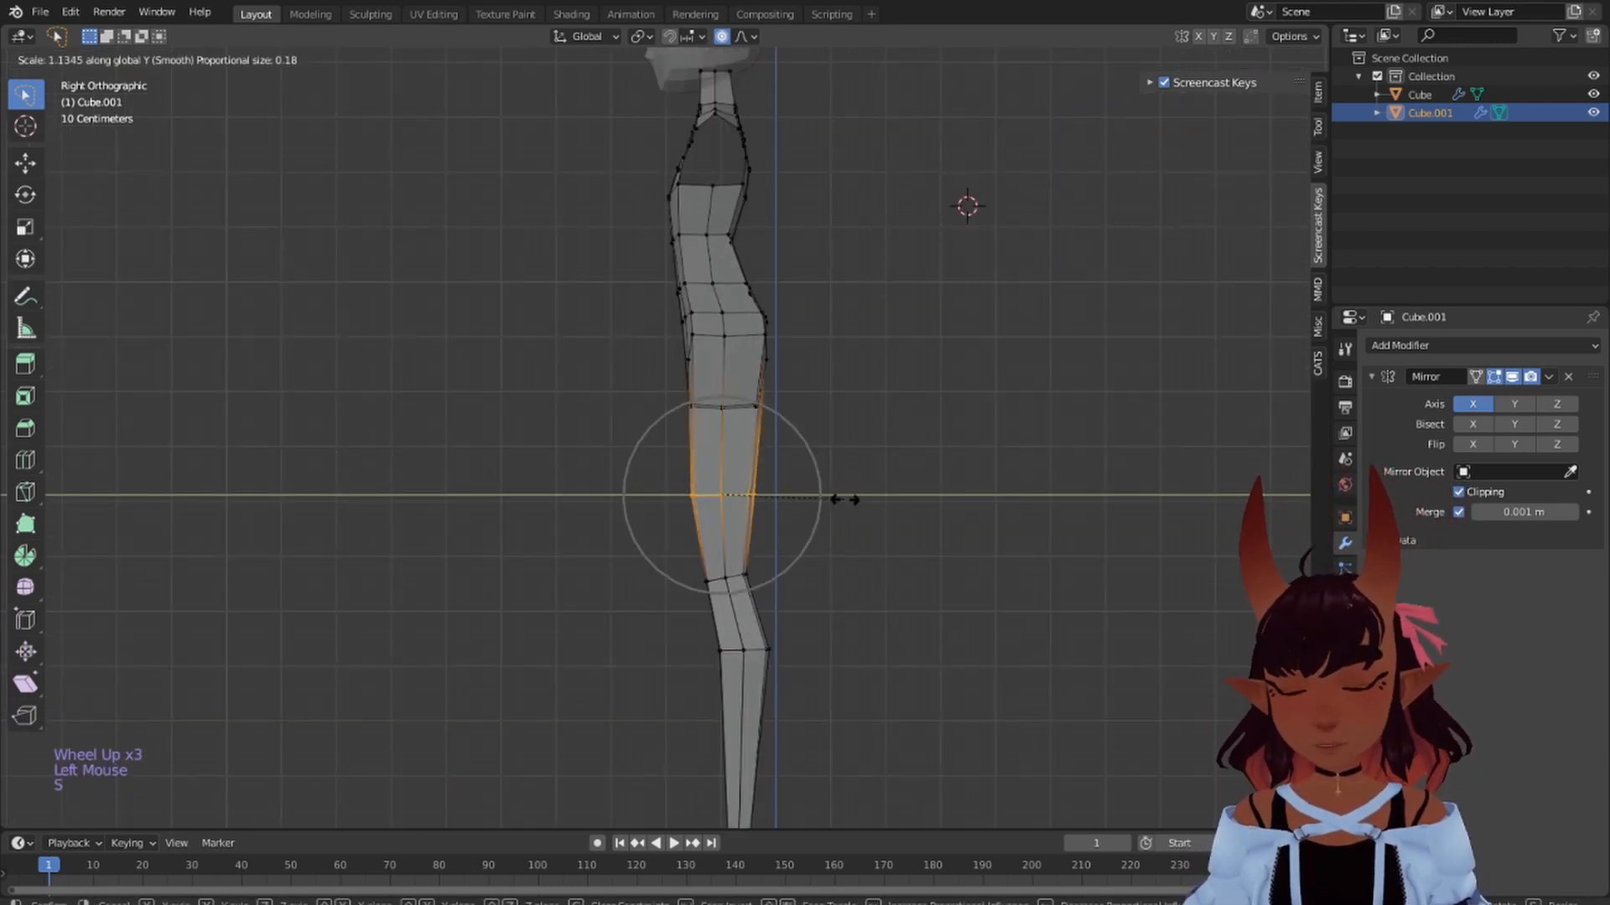
{"action": "left_click", "coordinate": [863, 500]}
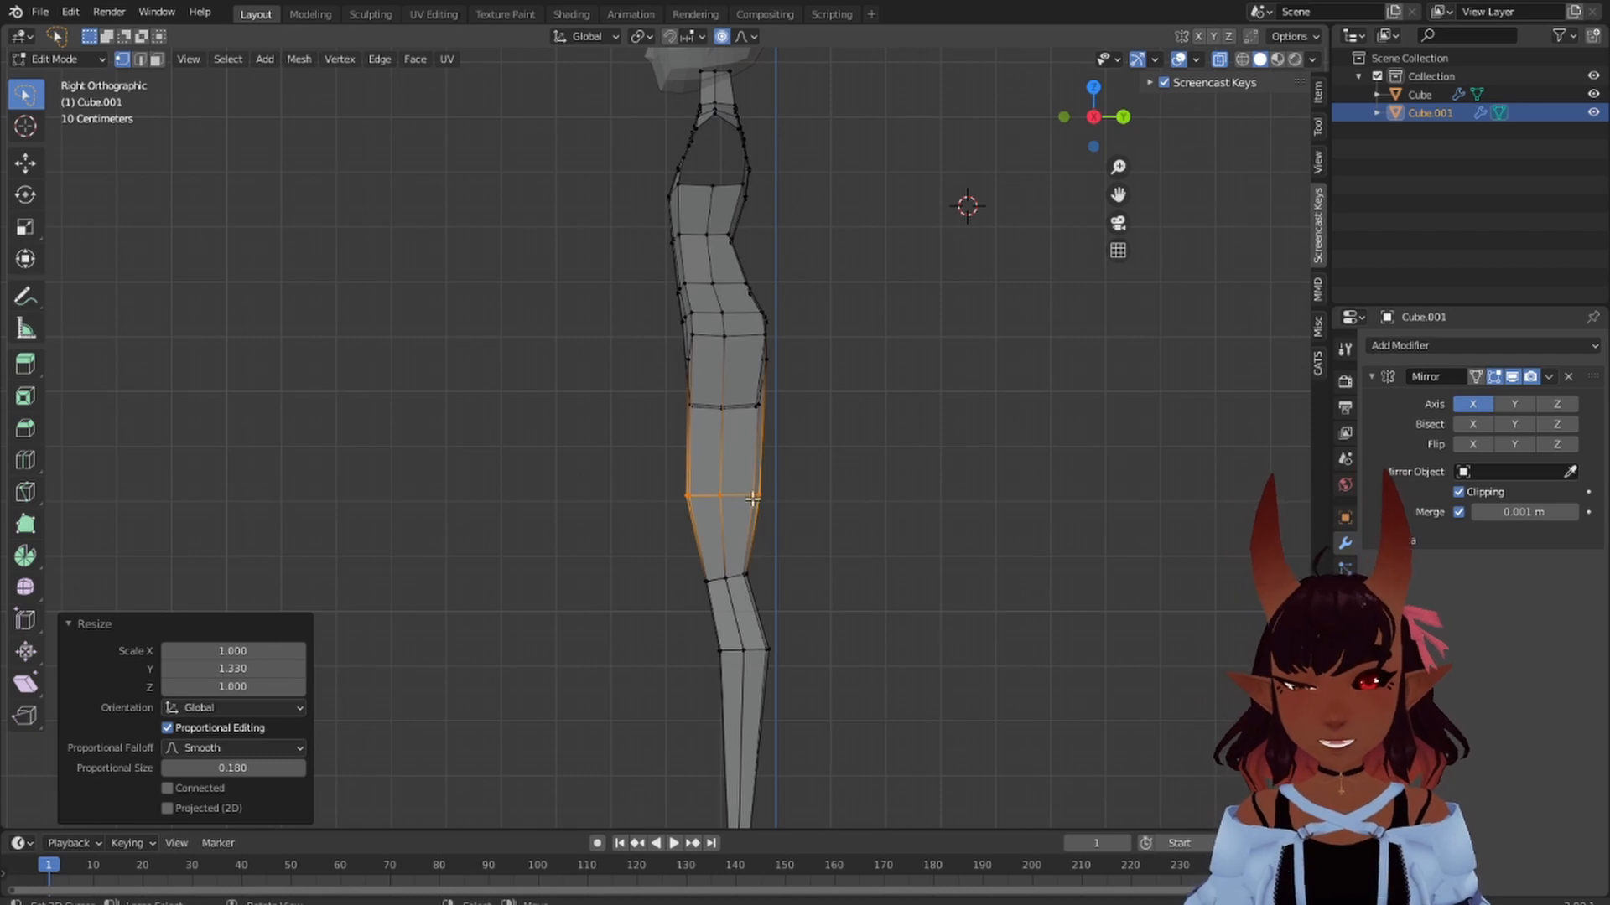
- Move the mid-thigh loop backward along Y by about 0.0117 m and scale it along Y to about 0.946
{"action": "key", "text": "g"}
{"action": "key", "text": "y"}
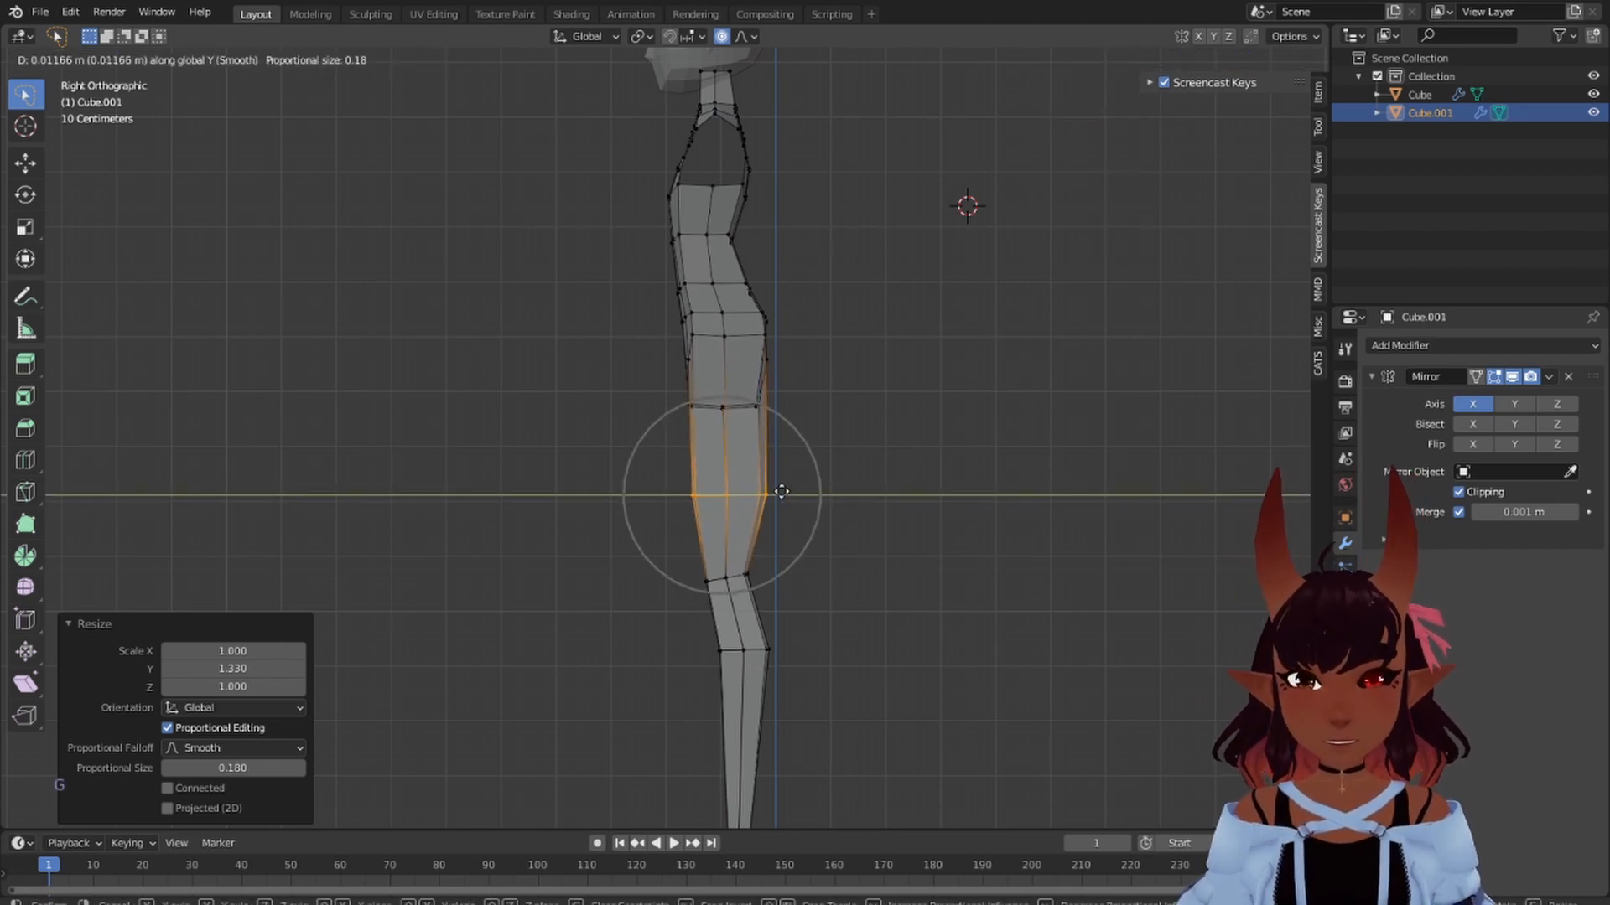
{"action": "left_click", "coordinate": [782, 492]}
{"action": "key", "text": "s"}
{"action": "key", "text": "y"}
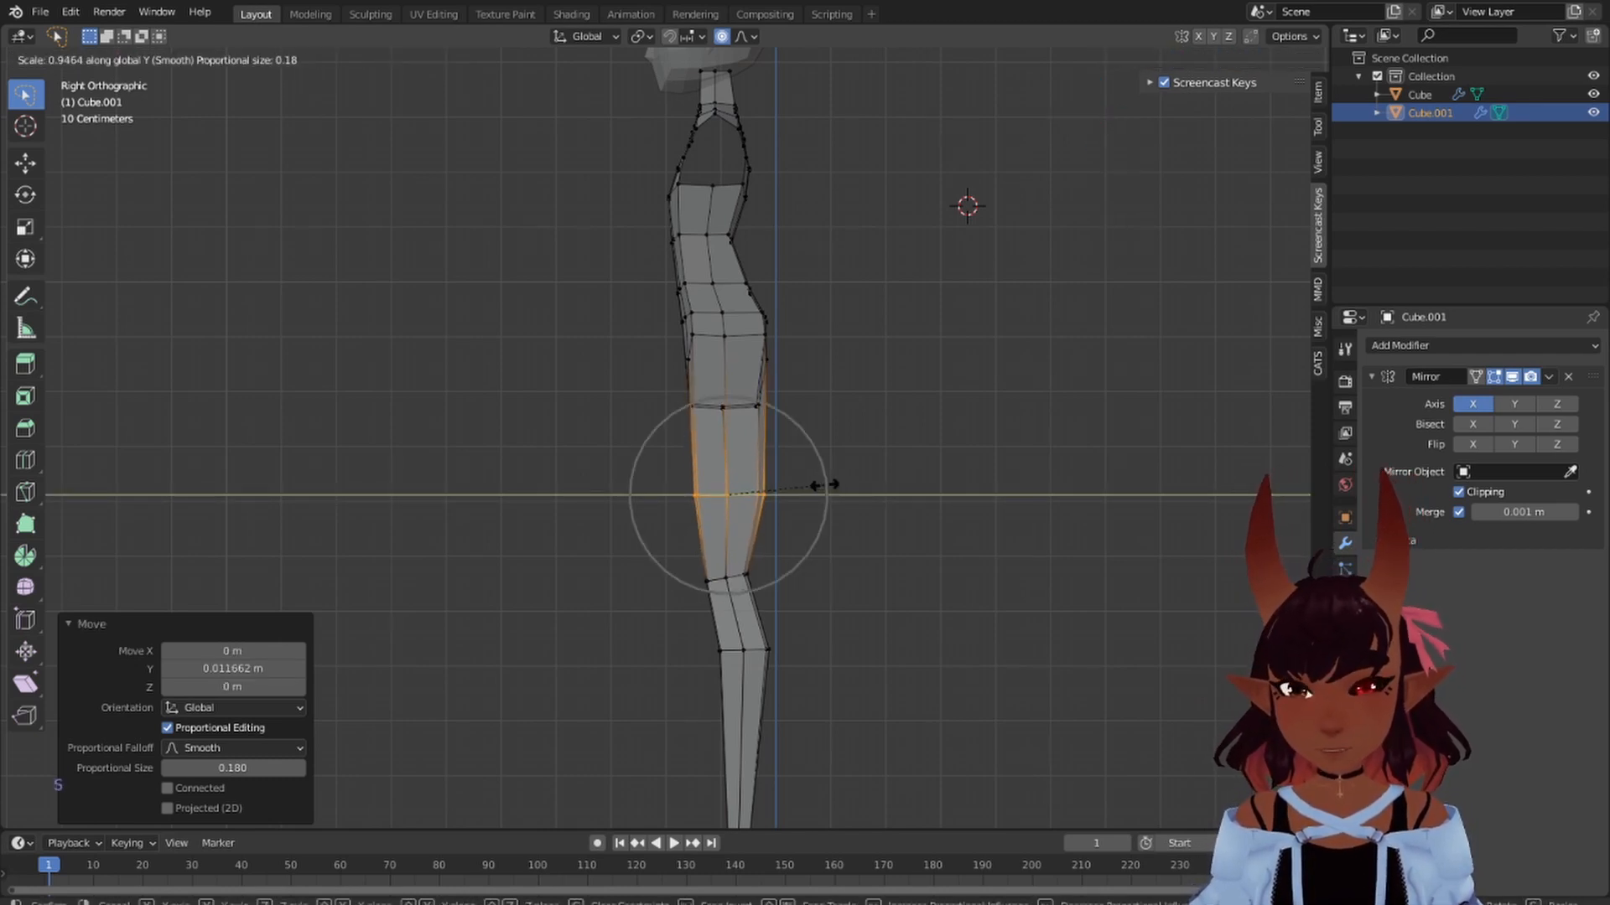
{"action": "left_click", "coordinate": [820, 485]}
{"action": "key", "text": "g"}
{"action": "key", "text": "y"}
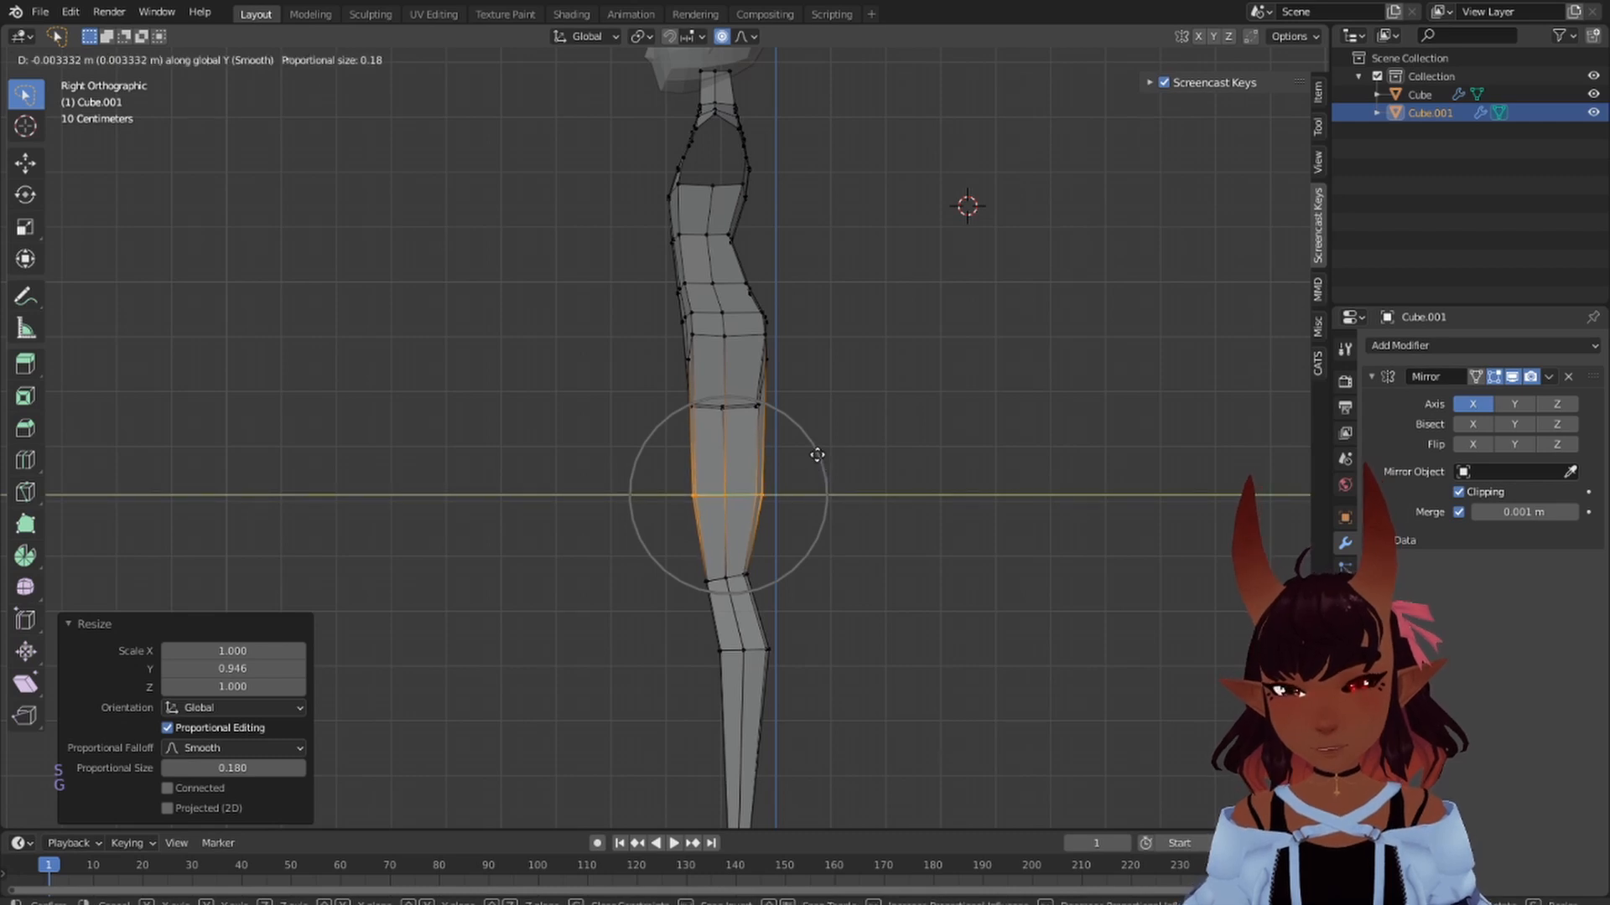
{"action": "left_click", "coordinate": [817, 455]}
- Move the mid-thigh edge loop up along Z by about 0.053 m
{"action": "key", "text": "g"}
{"action": "key", "text": "z"}
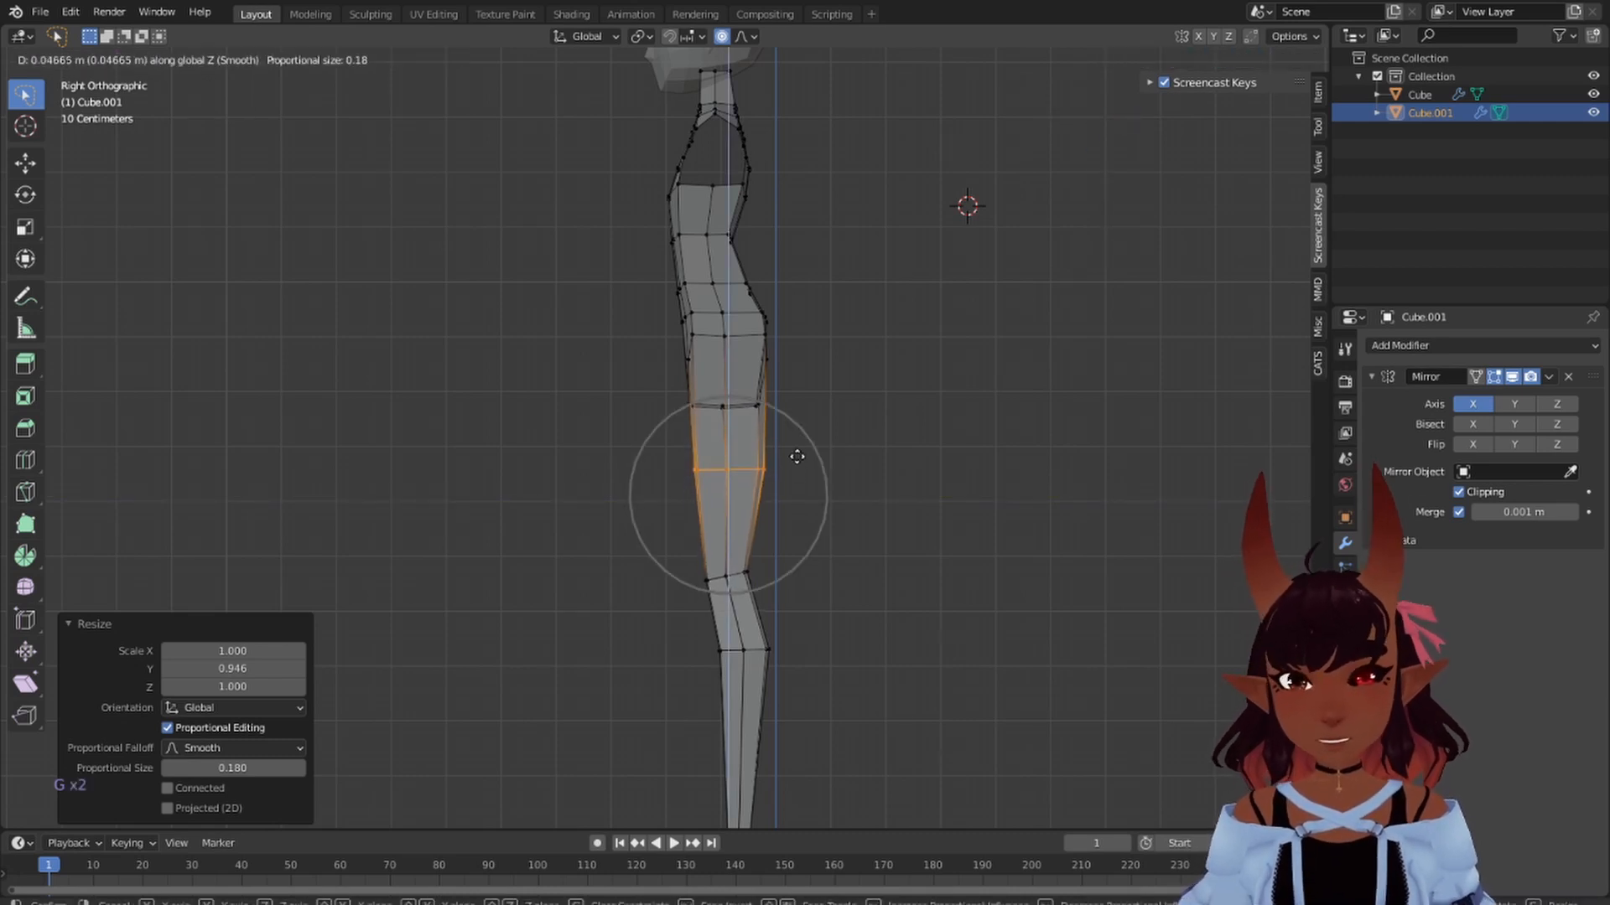
{"action": "left_click", "coordinate": [796, 452]}
- Select the calf edge loop just below the knee and scale it along Y to about 1.077
{"action": "scroll", "coordinate": [772, 489], "scroll_direction": "down", "scroll_amount": 5}
{"action": "scroll", "coordinate": [777, 511], "scroll_direction": "up", "scroll_amount": 3}
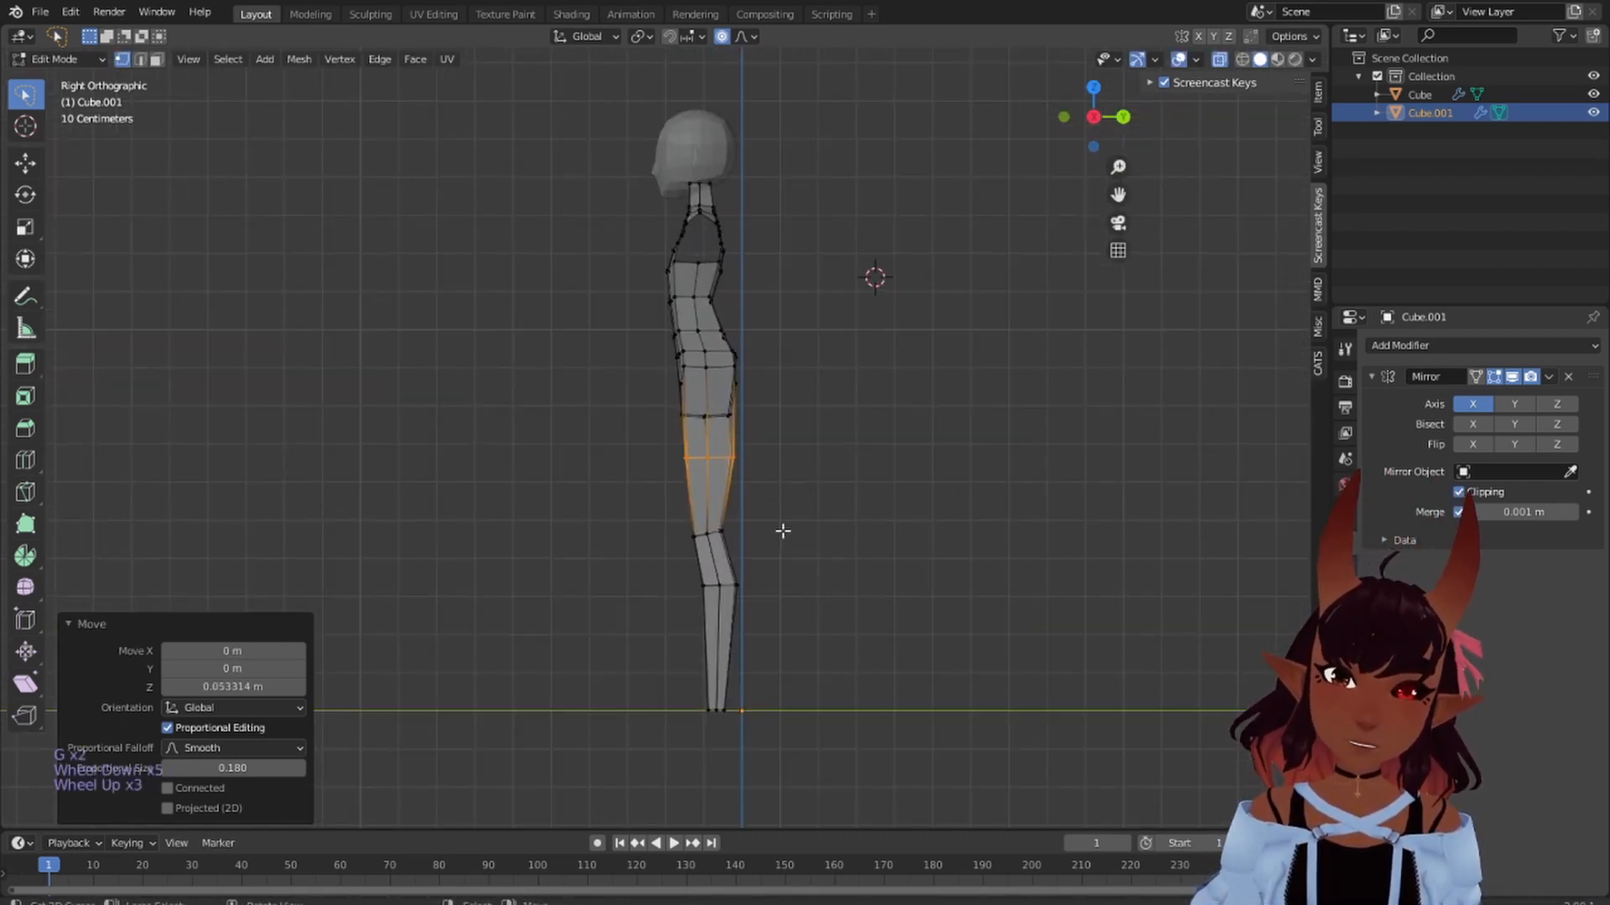
{"action": "middle_click_drag", "start_coordinate": [783, 531], "coordinate": [754, 474], "text": "shift"}
{"action": "scroll", "coordinate": [754, 474], "scroll_direction": "up", "scroll_amount": 3}
{"action": "mouse_move", "coordinate": [826, 506]}
{"action": "left_mouse_down"}
{"action": "mouse_move", "coordinate": [870, 598]}
{"action": "mouse_move", "coordinate": [797, 564]}
{"action": "left_mouse_up"}
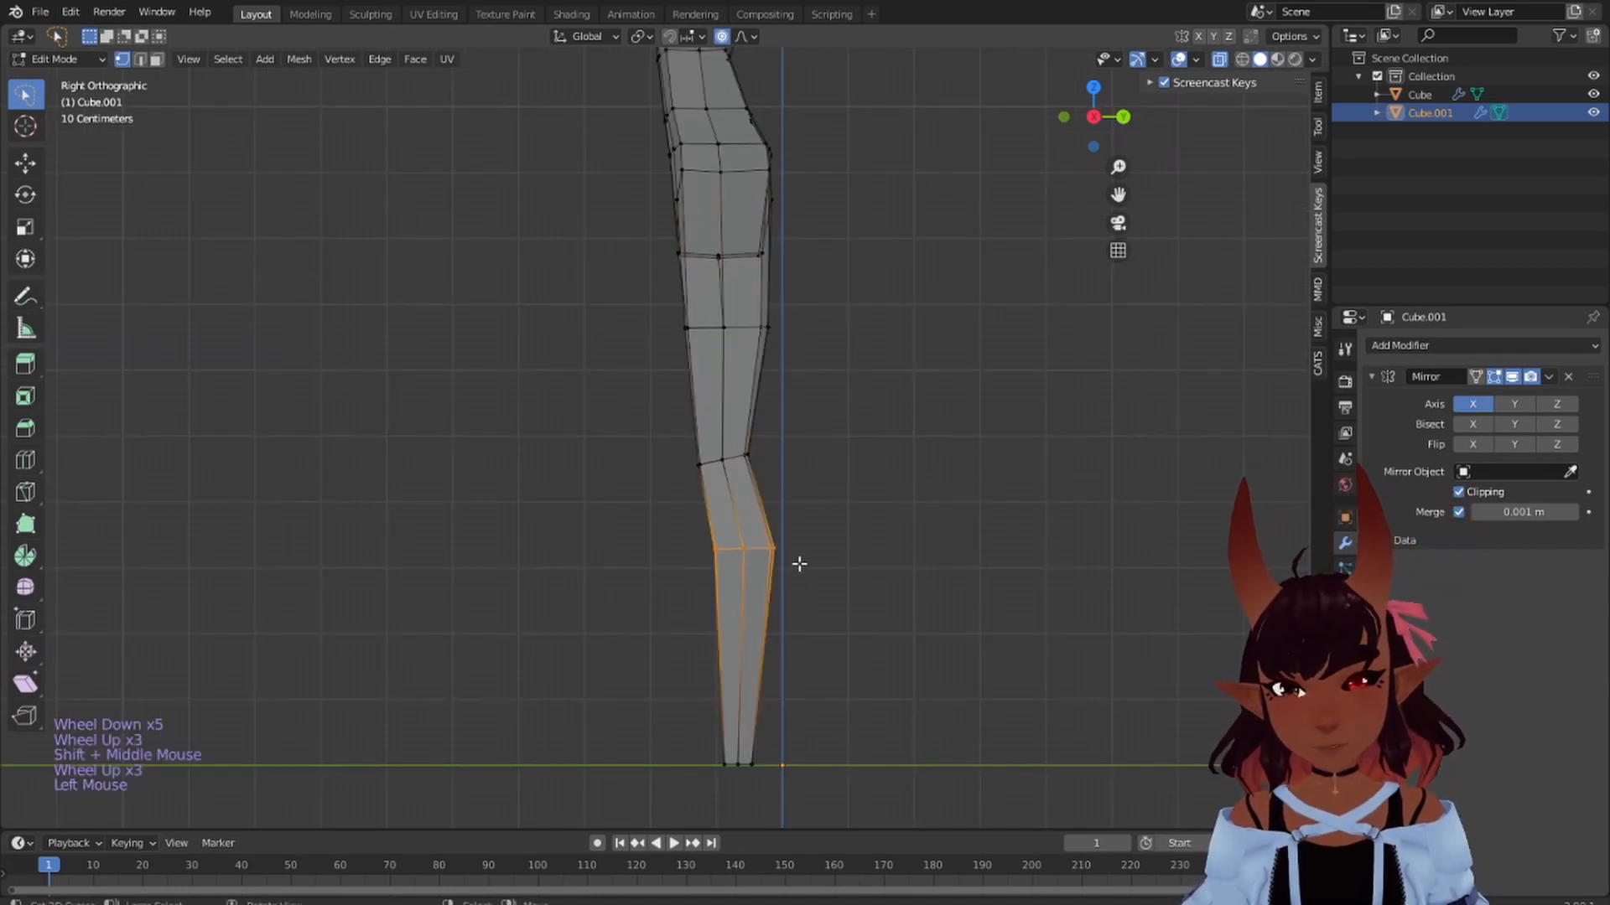
{"action": "key", "text": "s"}
{"action": "key", "text": "y"}
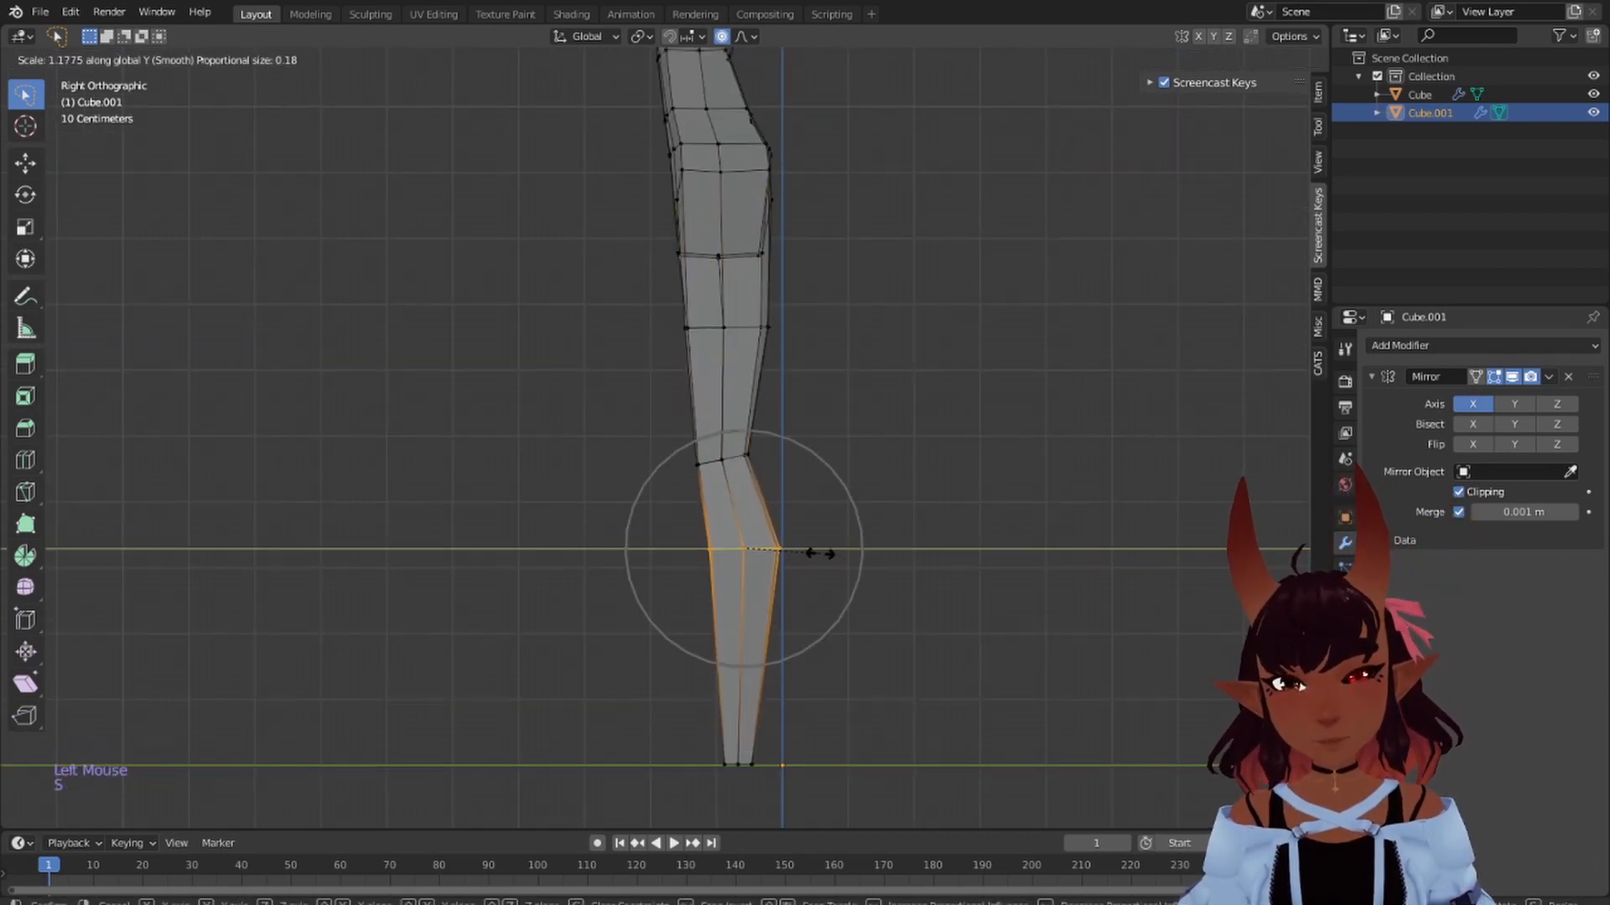
{"action": "left_click", "coordinate": [813, 552]}
{"action": "scroll", "coordinate": [819, 514], "scroll_direction": "down", "scroll_amount": 5}
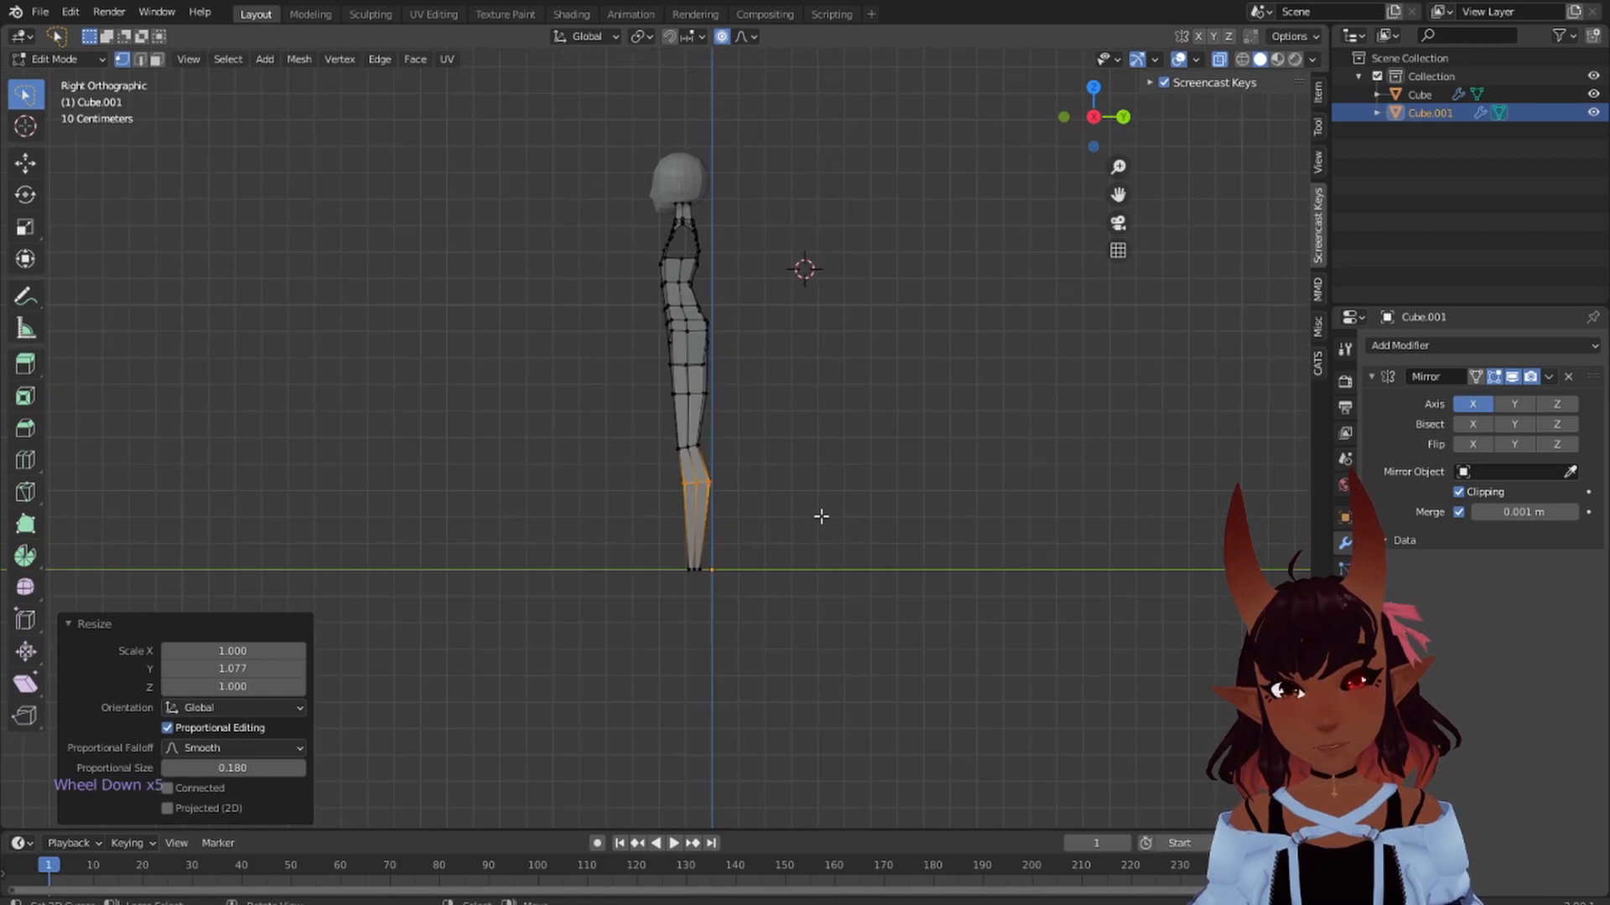
- Select the bottom loop of the leg, move it forward along Y by about 0.003 m, and clear the selection
{"action": "scroll", "coordinate": [819, 514], "scroll_direction": "up", "scroll_amount": 4}
{"action": "left_click", "coordinate": [855, 785]}
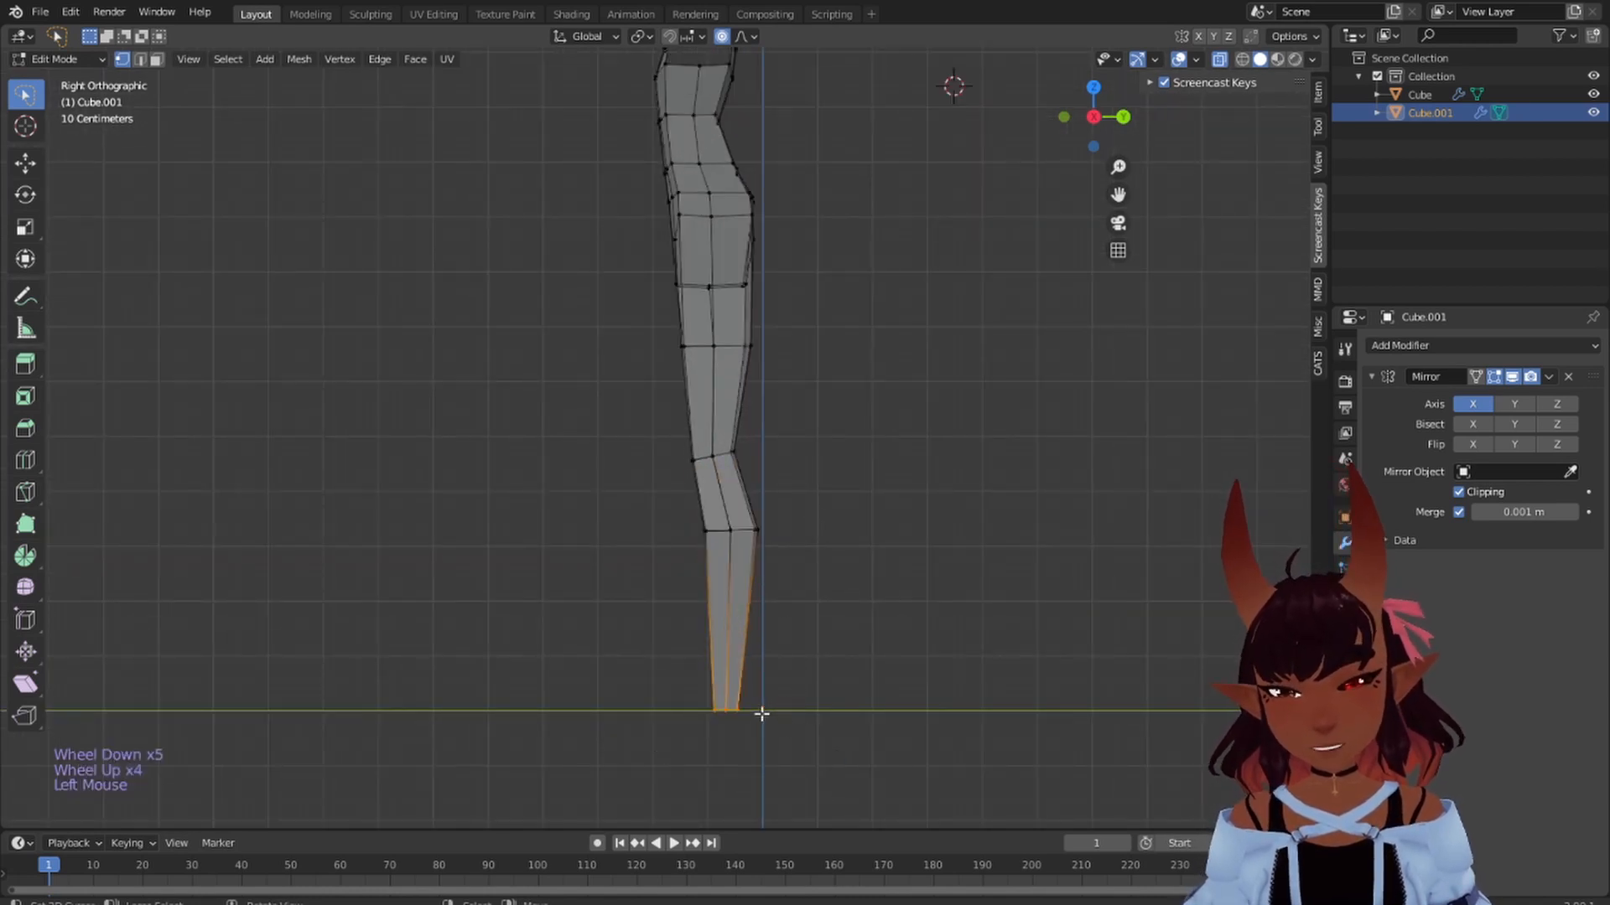
{"action": "key", "text": "g"}
{"action": "key", "text": "y"}
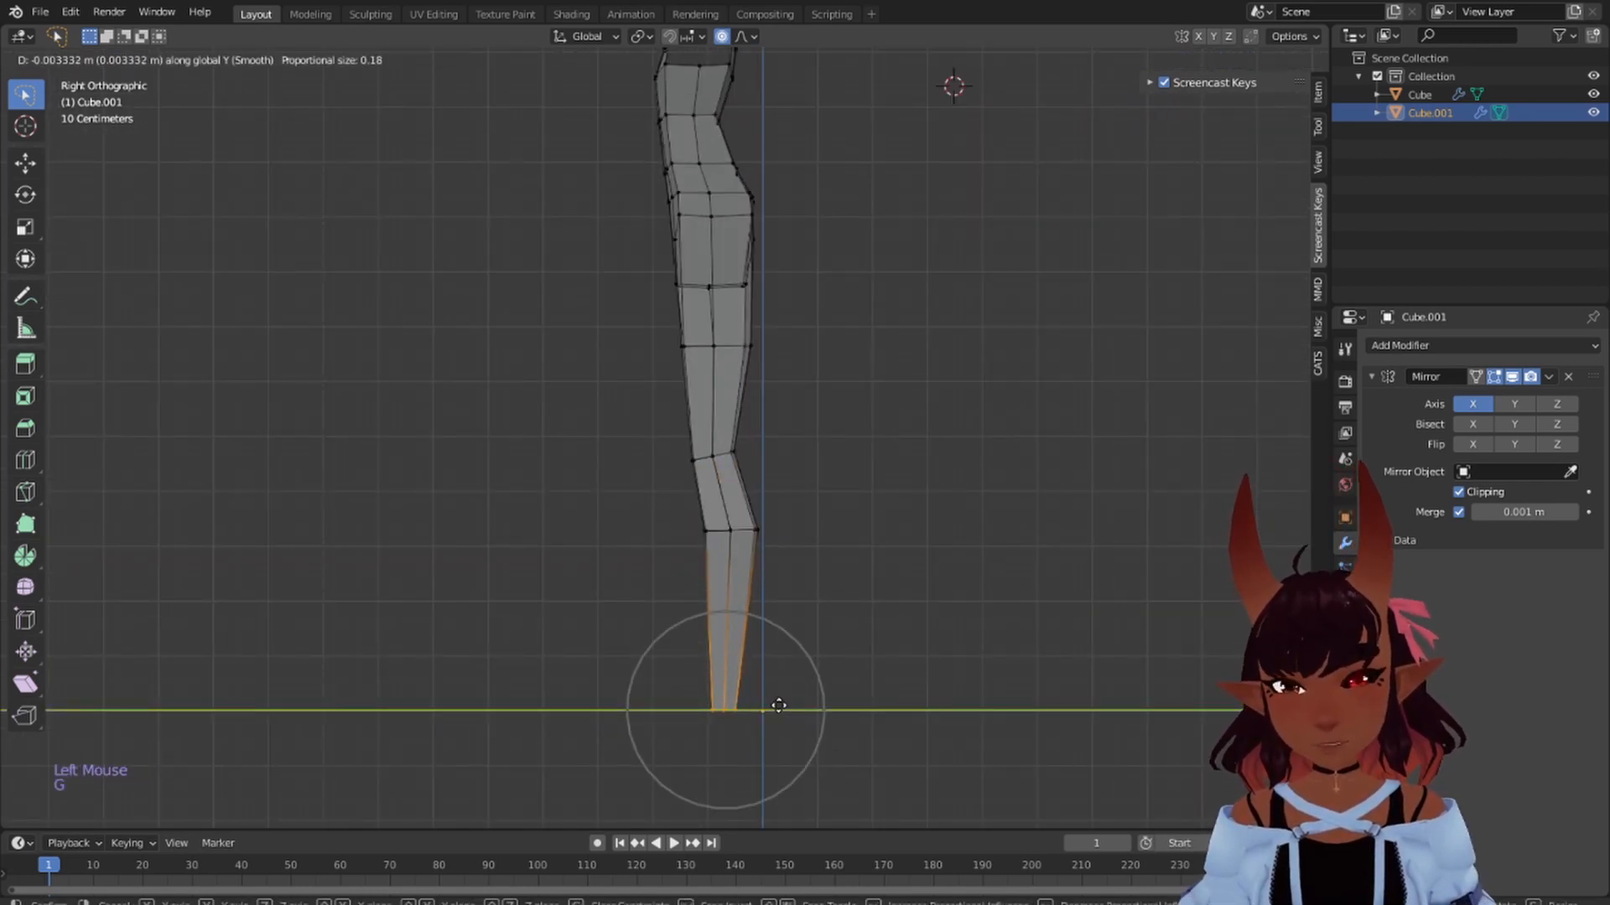
{"action": "left_click", "coordinate": [778, 705]}
{"action": "key", "text": "a"}
{"action": "key", "text": "a"}
{"action": "key", "text": "a"}
- Add one edge loop across the lower leg and slide it toward the ankle with a factor of about -0.418
{"action": "key", "text": "ctrl+r"}
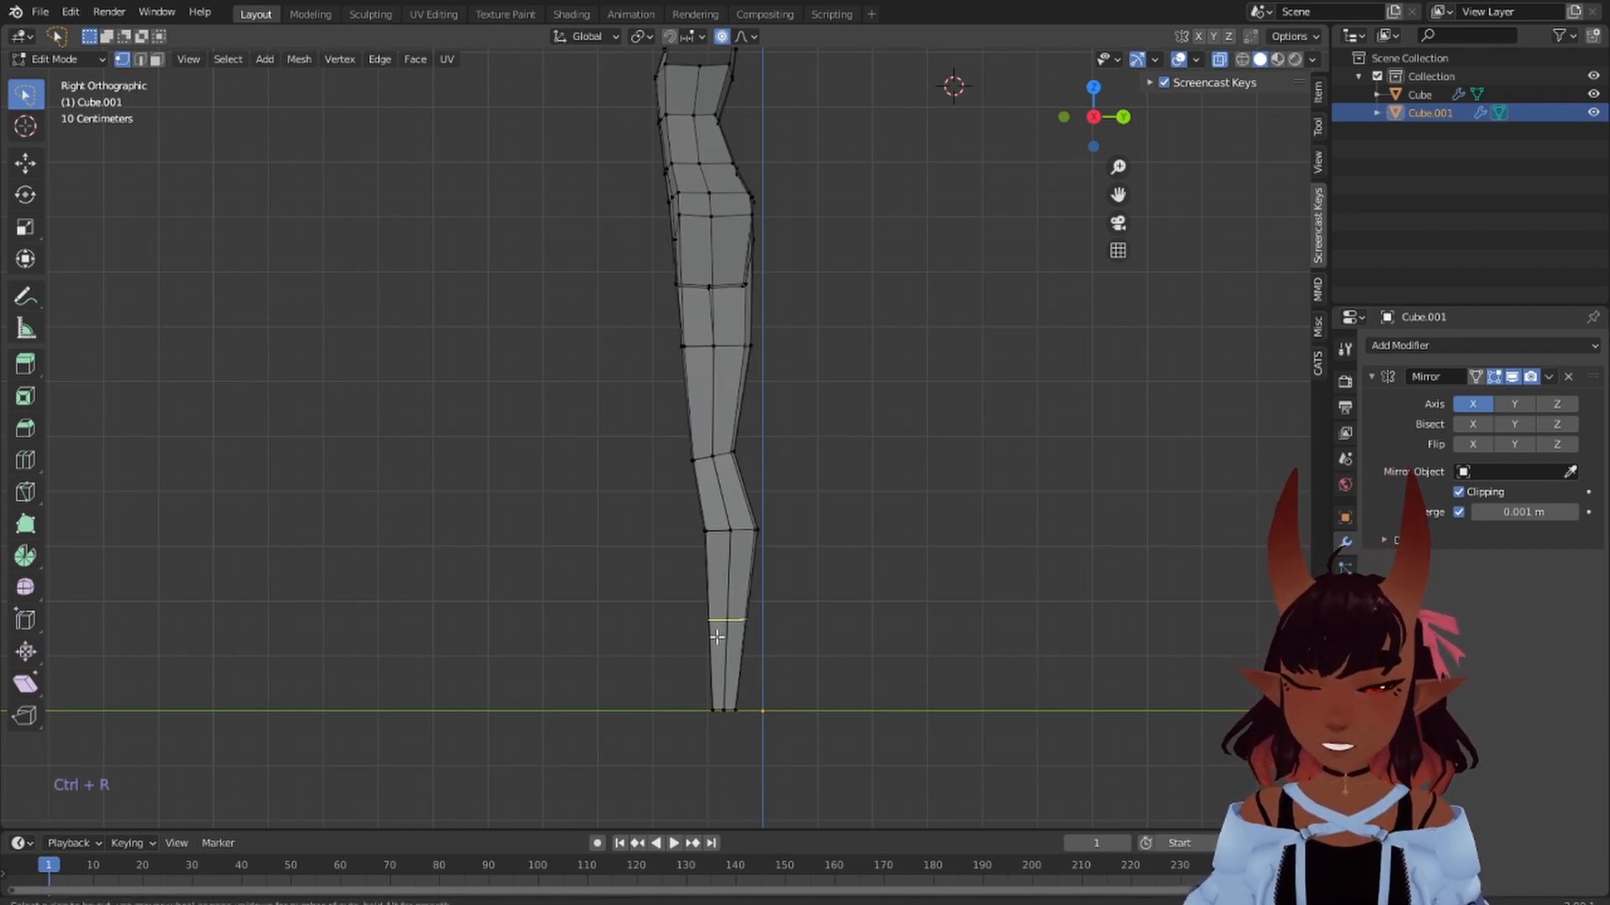
{"action": "left_click", "coordinate": [717, 637]}
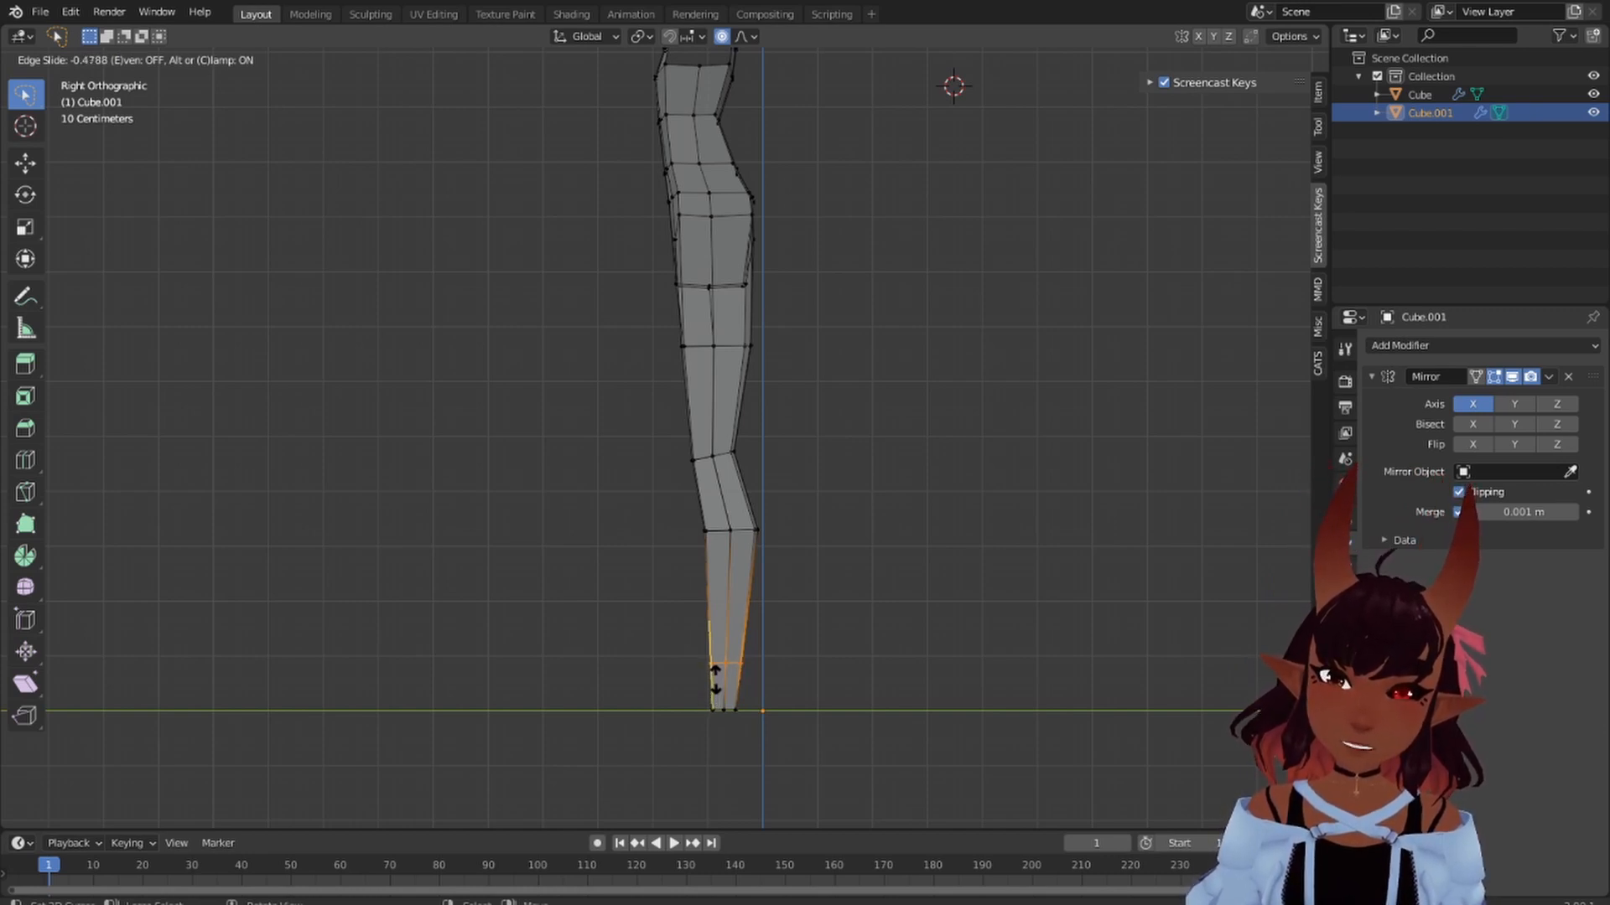
{"action": "left_click", "coordinate": [717, 674]}
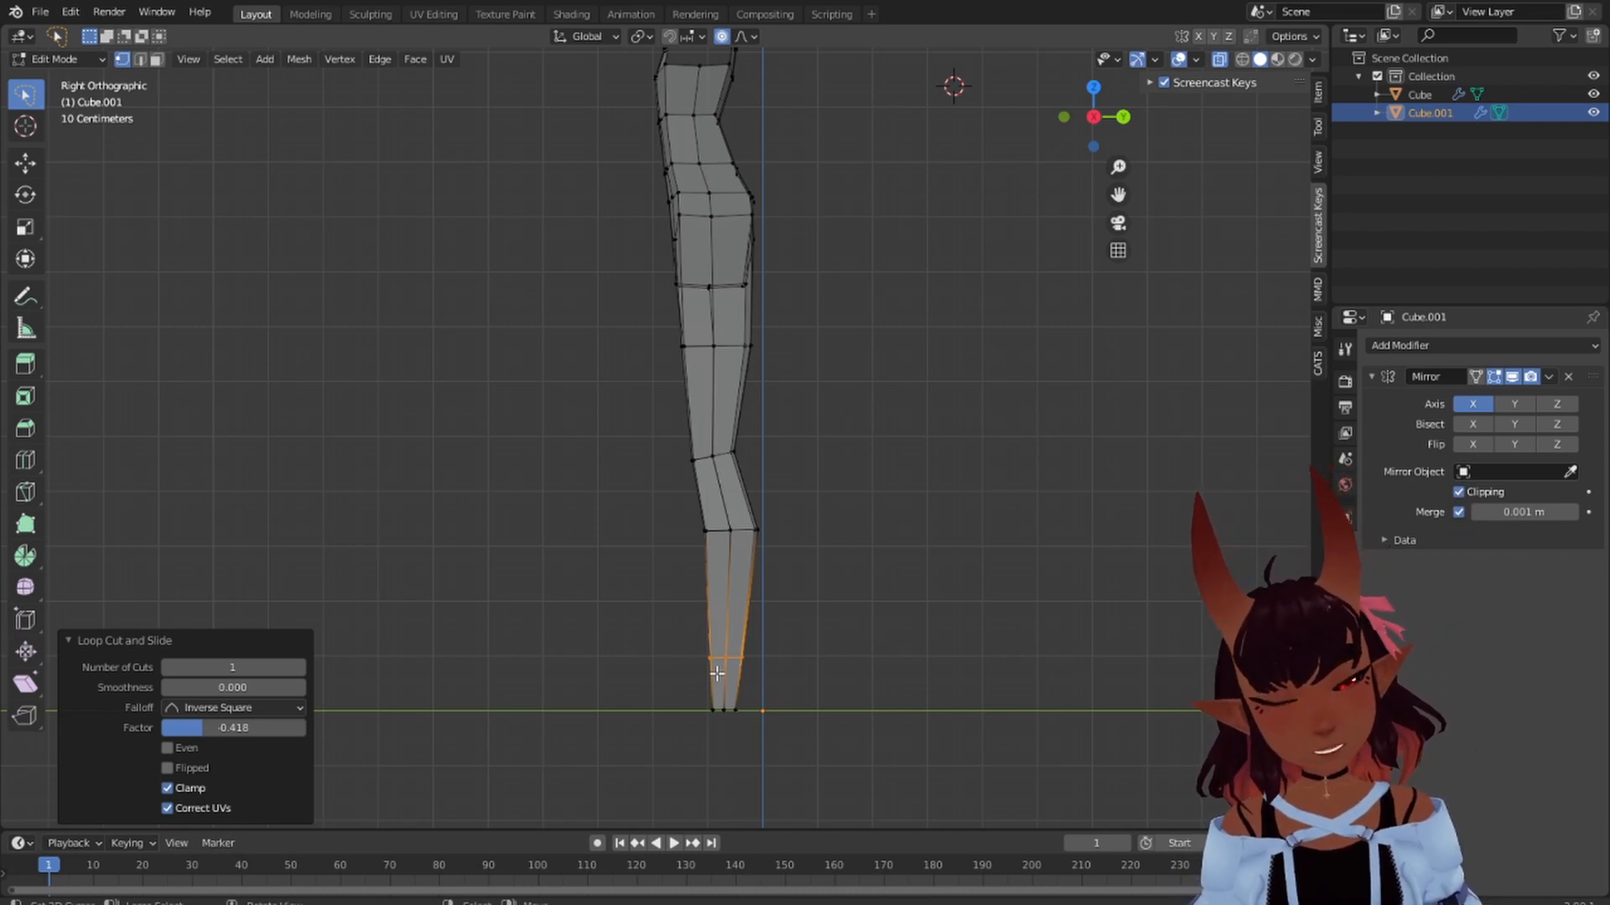
- Move the new ankle loop down along Z by about 0.018 m with the proportional size reduced to about 0.063
{"action": "key", "text": "g"}
{"action": "key", "text": "z"}
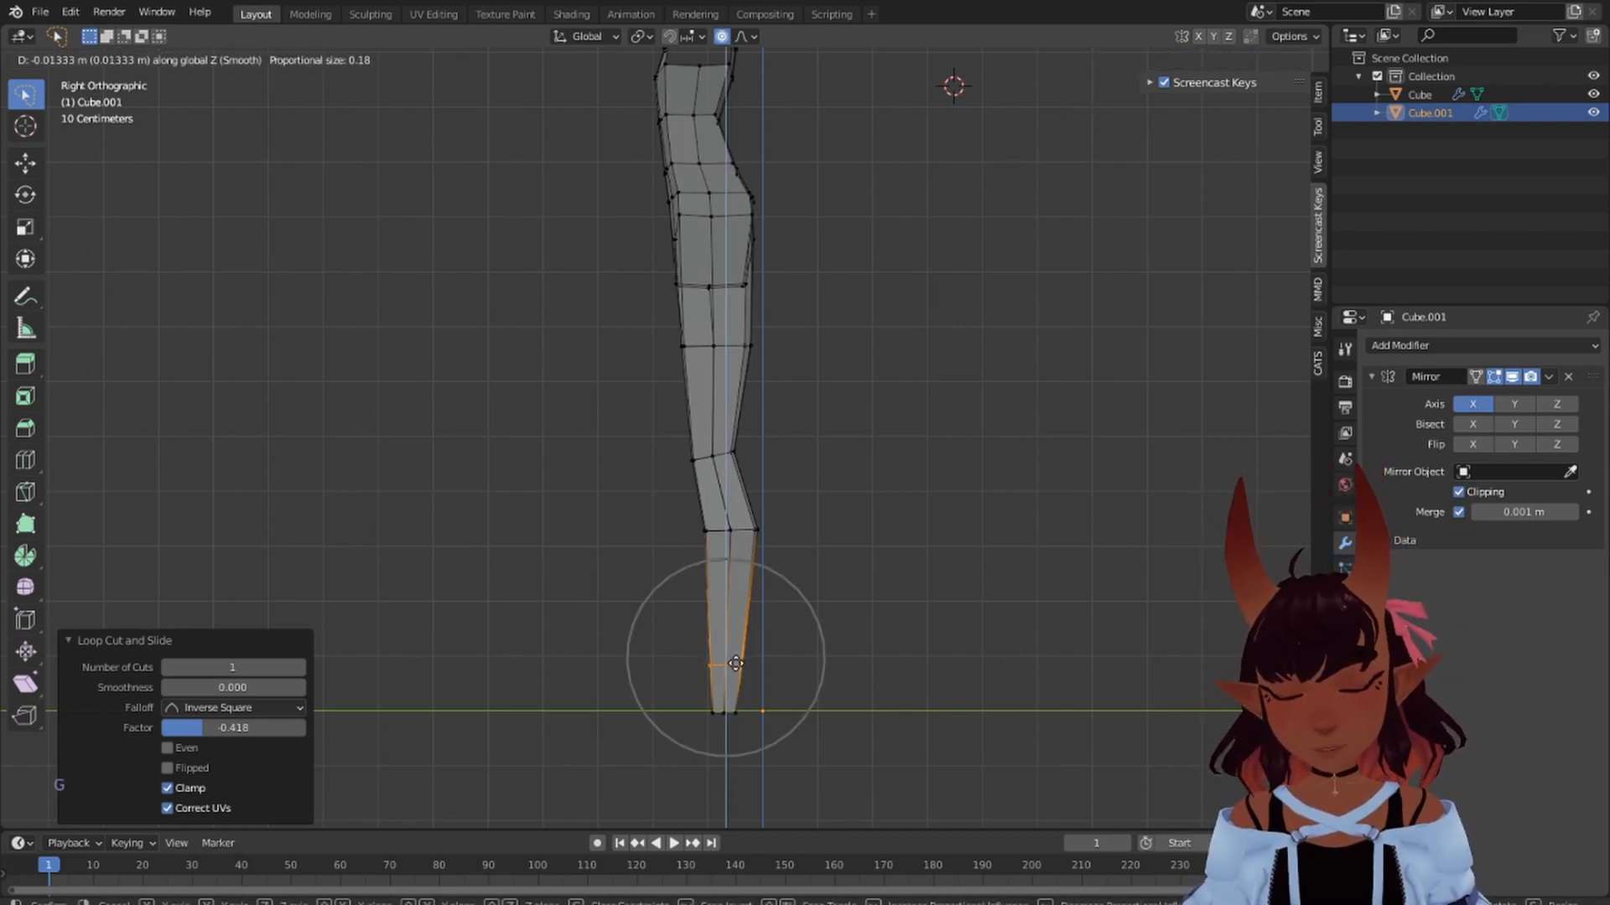
{"action": "scroll", "coordinate": [735, 663], "scroll_direction": "up", "scroll_amount": 11}
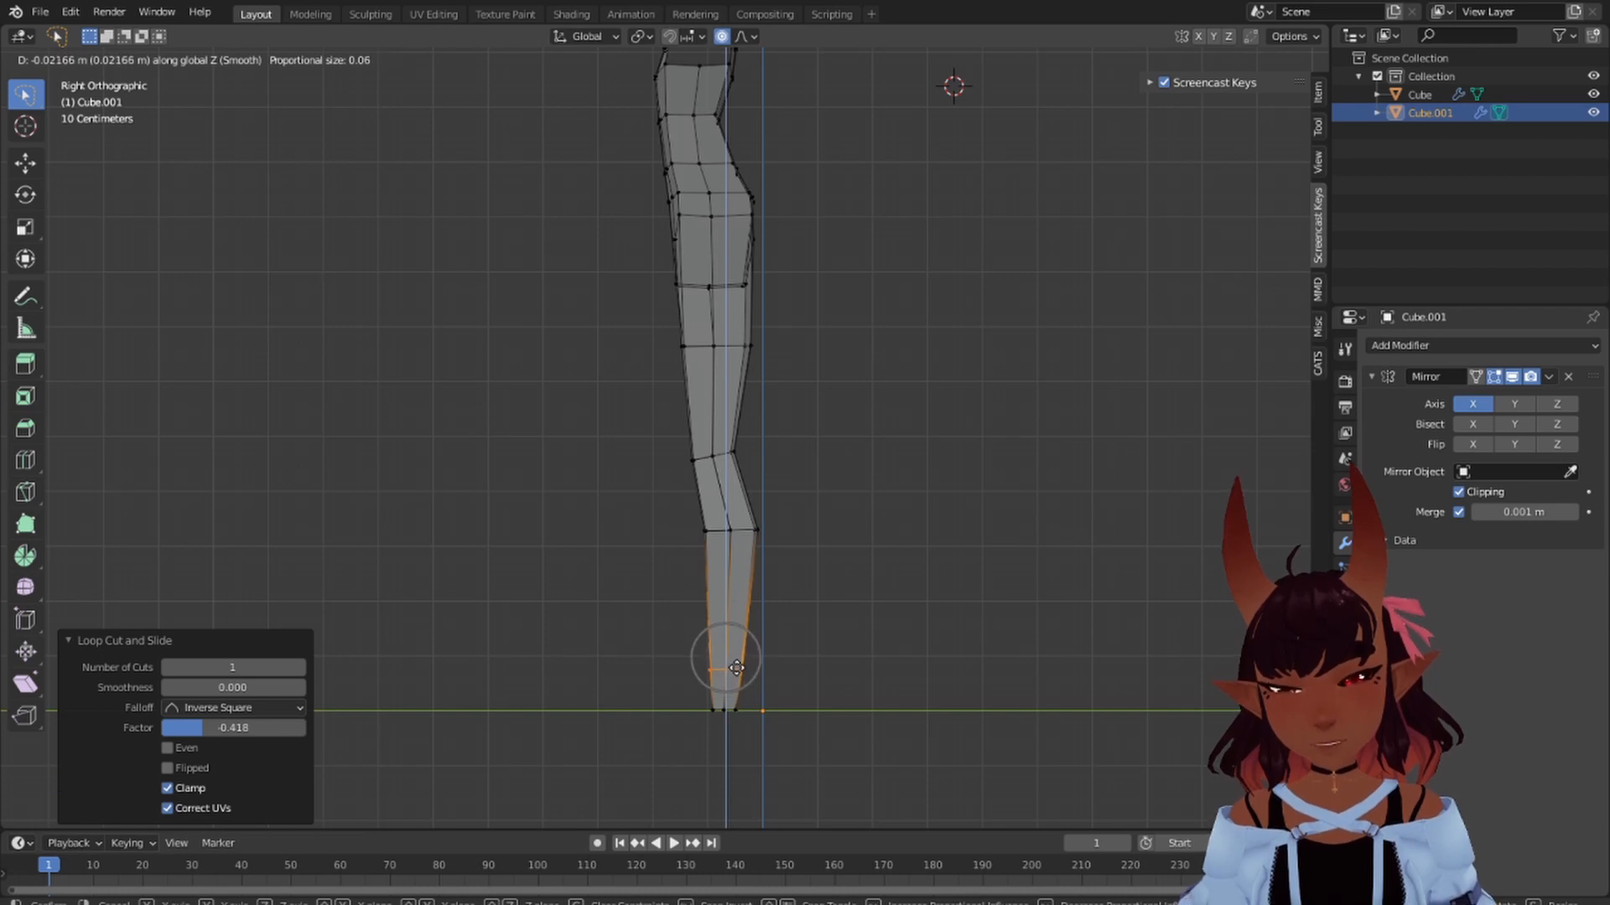
{"action": "left_click", "coordinate": [736, 668]}
{"action": "mouse_move", "coordinate": [564, 663]}
{"action": "middle_mouse_down"}
{"action": "mouse_move", "coordinate": [651, 729]}
{"action": "mouse_move", "coordinate": [765, 707]}
{"action": "mouse_move", "coordinate": [629, 715]}
{"action": "mouse_move", "coordinate": [585, 696]}
{"action": "mouse_move", "coordinate": [575, 671]}
{"action": "middle_mouse_up"}
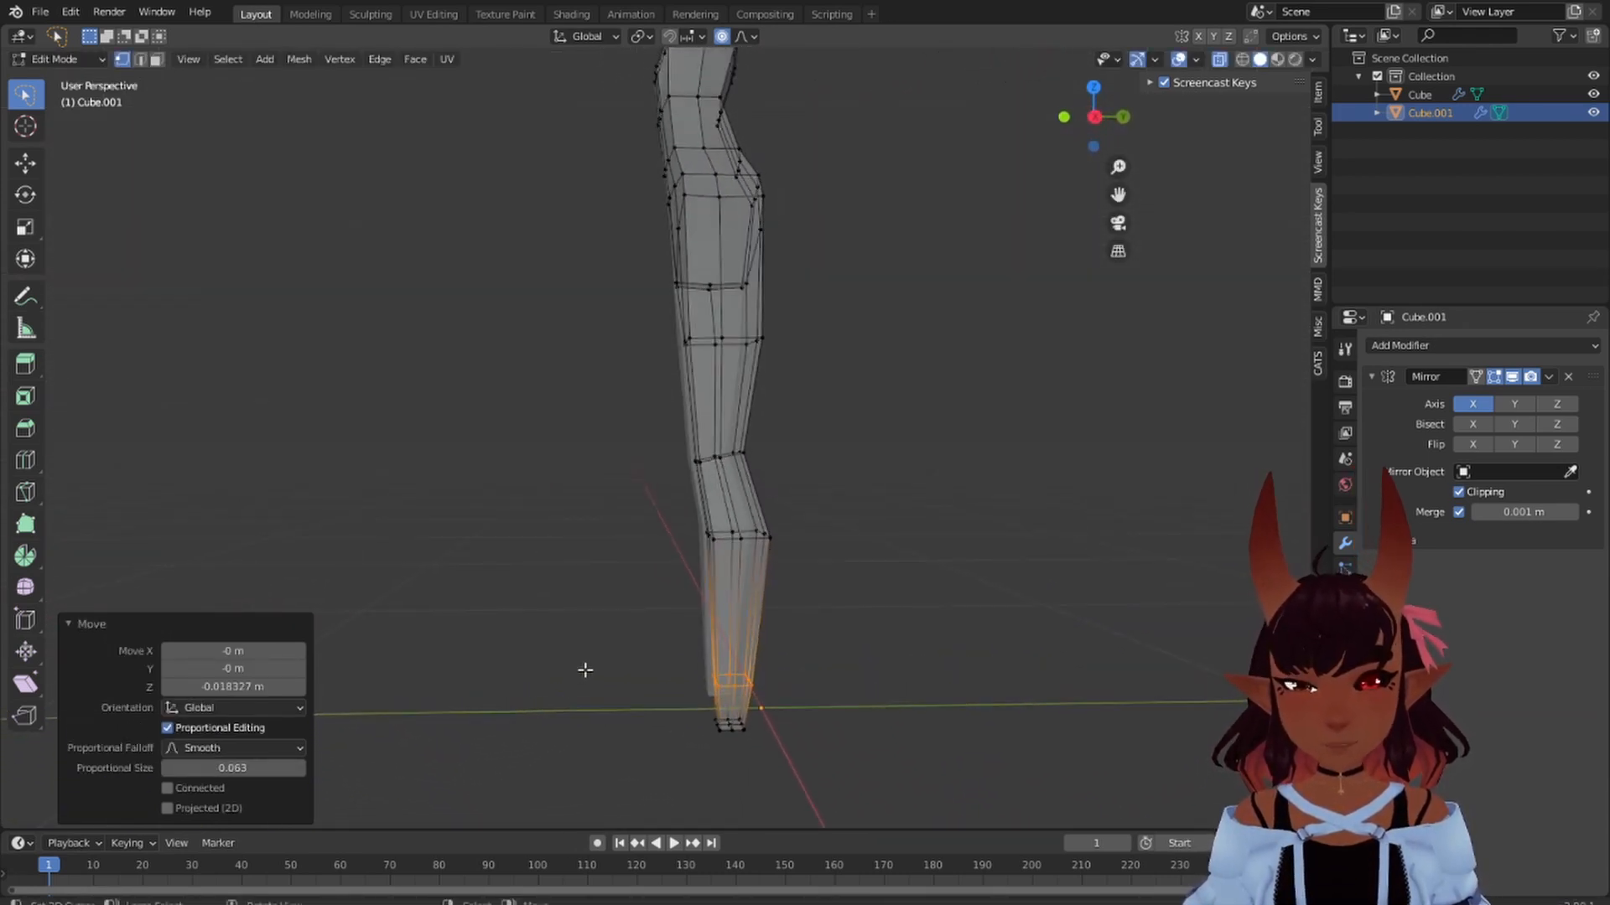
{"action": "key", "text": "KP_3"}
{"action": "scroll", "coordinate": [743, 650], "scroll_direction": "up", "scroll_amount": 5}
{"action": "mouse_move", "coordinate": [744, 650]}
{"action": "middle_mouse_down", "text": "shift"}
{"action": "mouse_move", "coordinate": [791, 503]}
{"action": "mouse_move", "coordinate": [783, 388]}
{"action": "middle_mouse_up", "text": "shift"}
{"action": "mouse_move", "coordinate": [794, 432]}
{"action": "left_mouse_down"}
{"action": "mouse_move", "coordinate": [726, 691]}
{"action": "mouse_move", "coordinate": [798, 714]}
{"action": "left_mouse_up"}
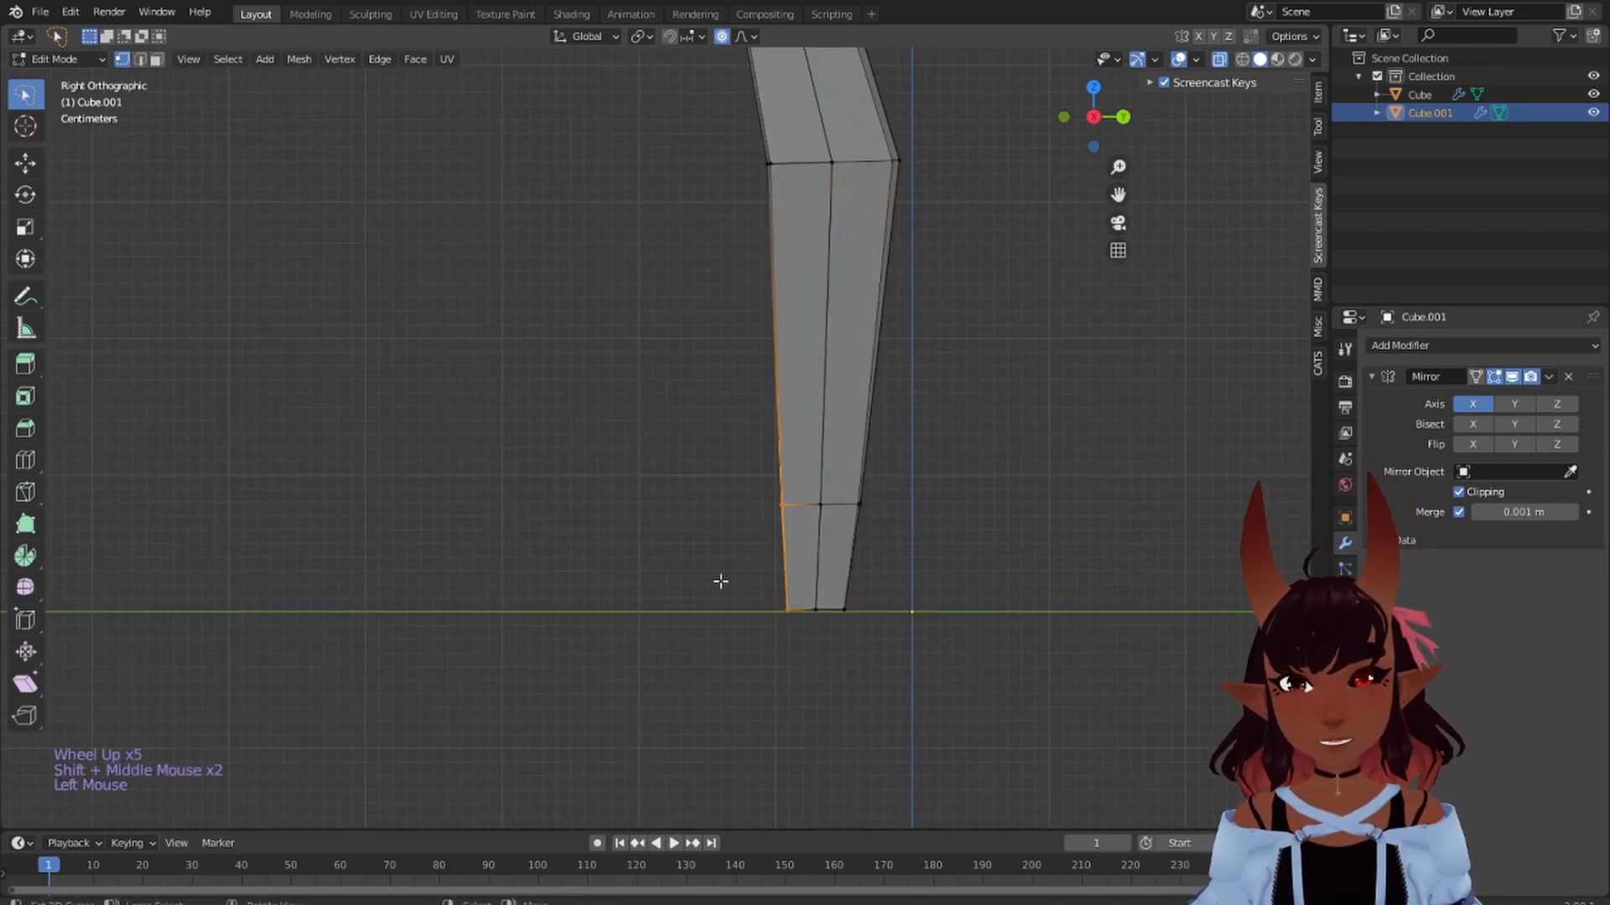
{"action": "scroll", "coordinate": [643, 550], "scroll_direction": "down", "scroll_amount": 4}
{"action": "middle_click_drag", "start_coordinate": [643, 550], "coordinate": [658, 564], "text": "shift"}
{"action": "key", "text": "e"}
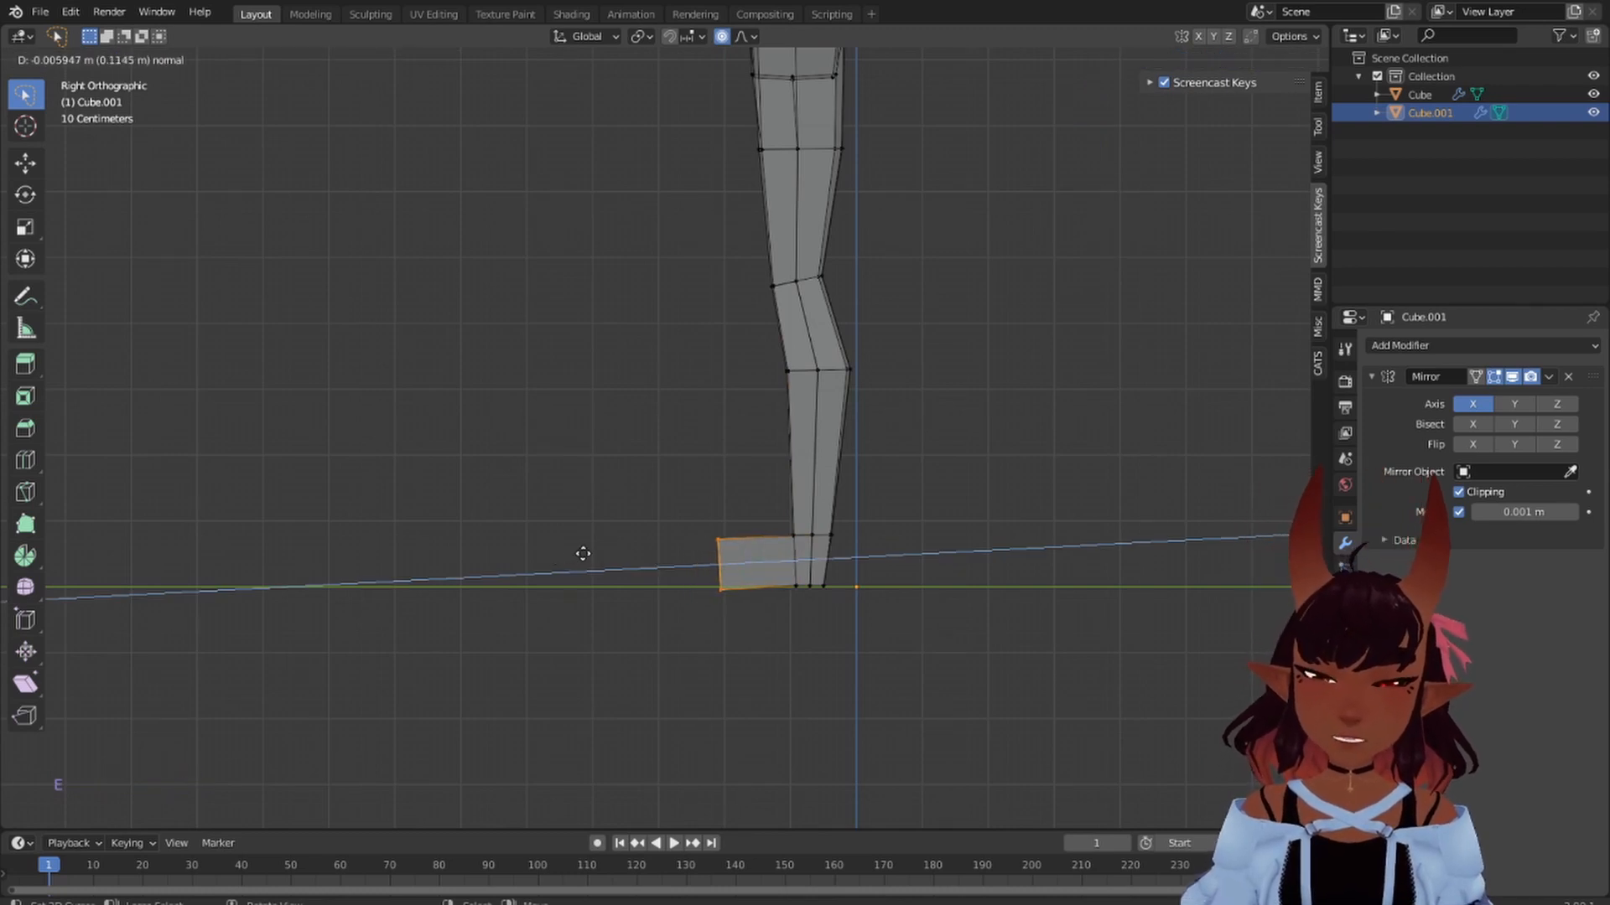
{"action": "key", "text": "y"}
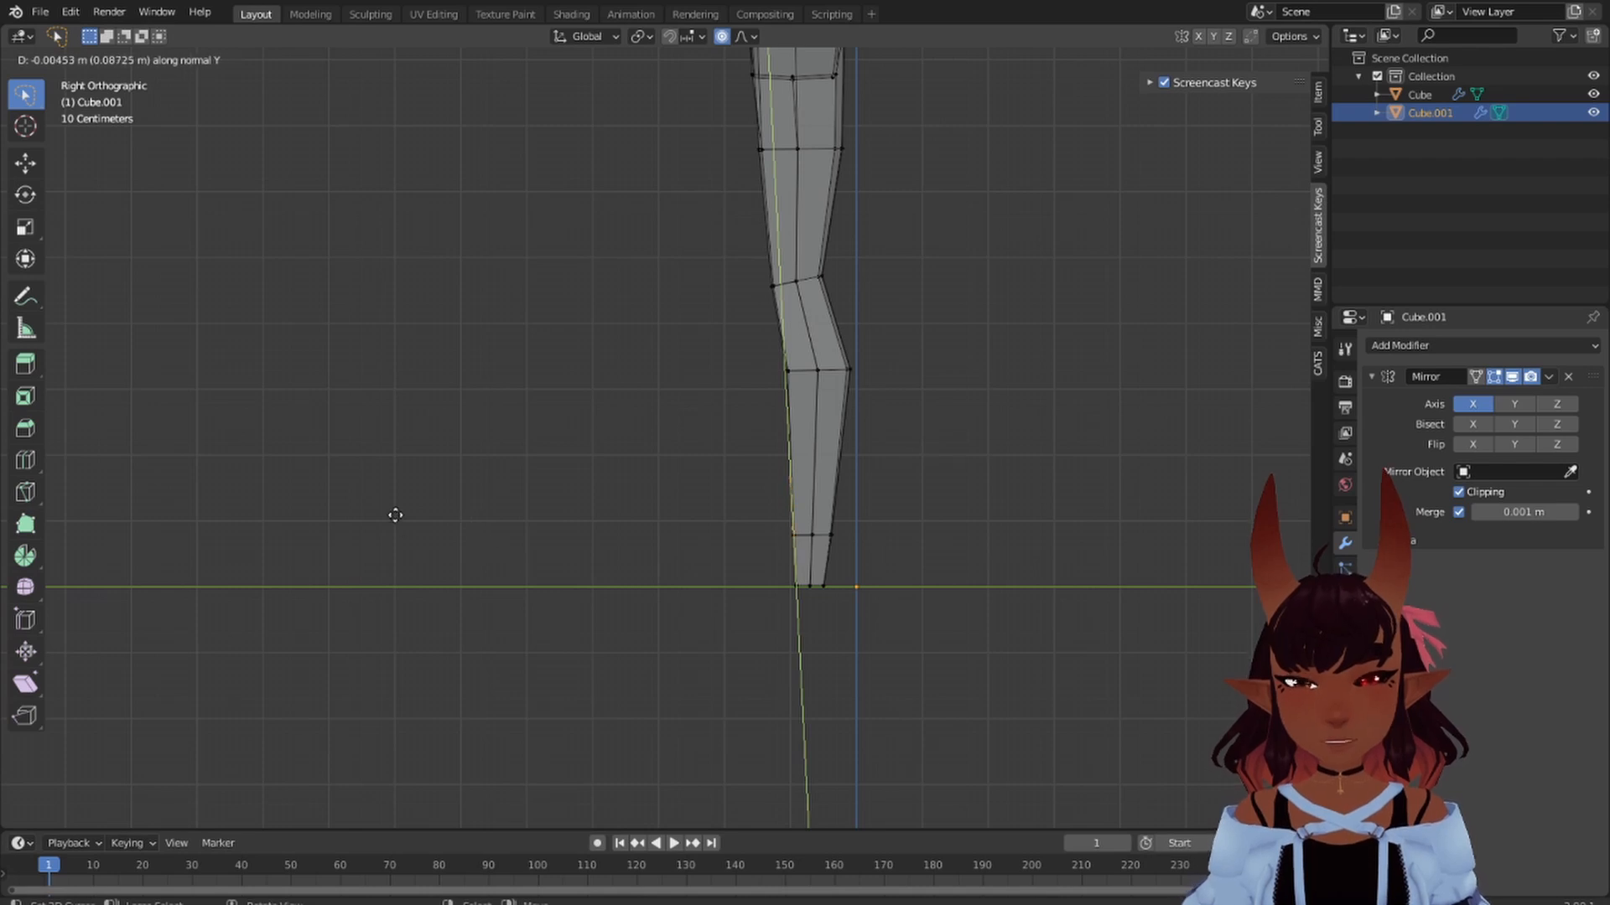
{"action": "key", "text": "Escape"}
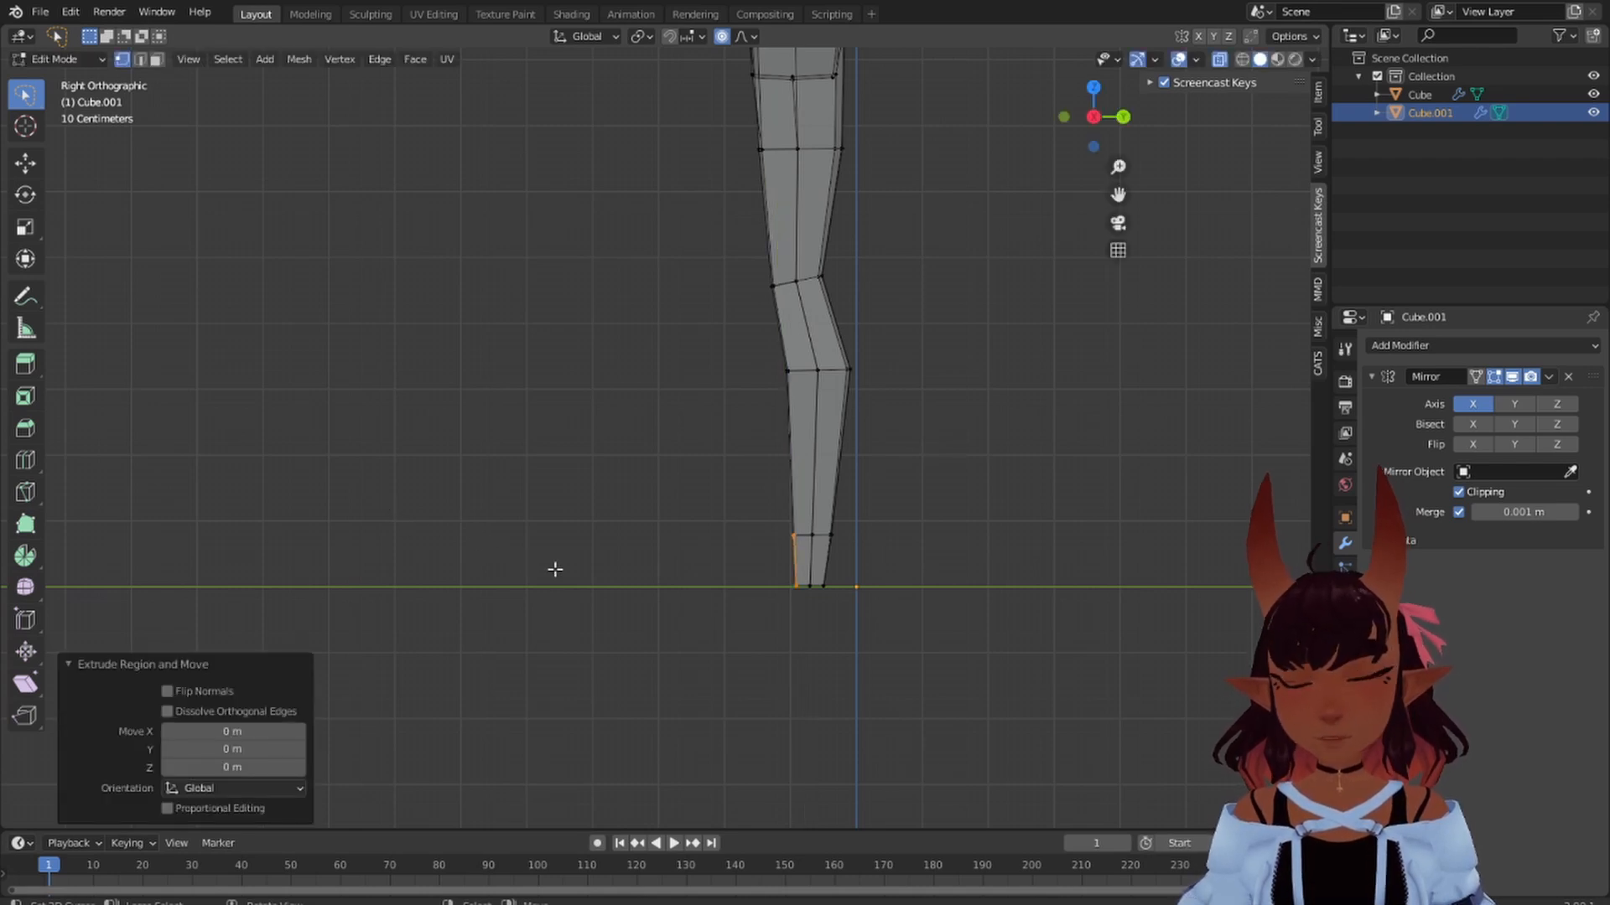
{"action": "key", "text": "e"}
{"action": "right_click", "coordinate": [474, 559]}
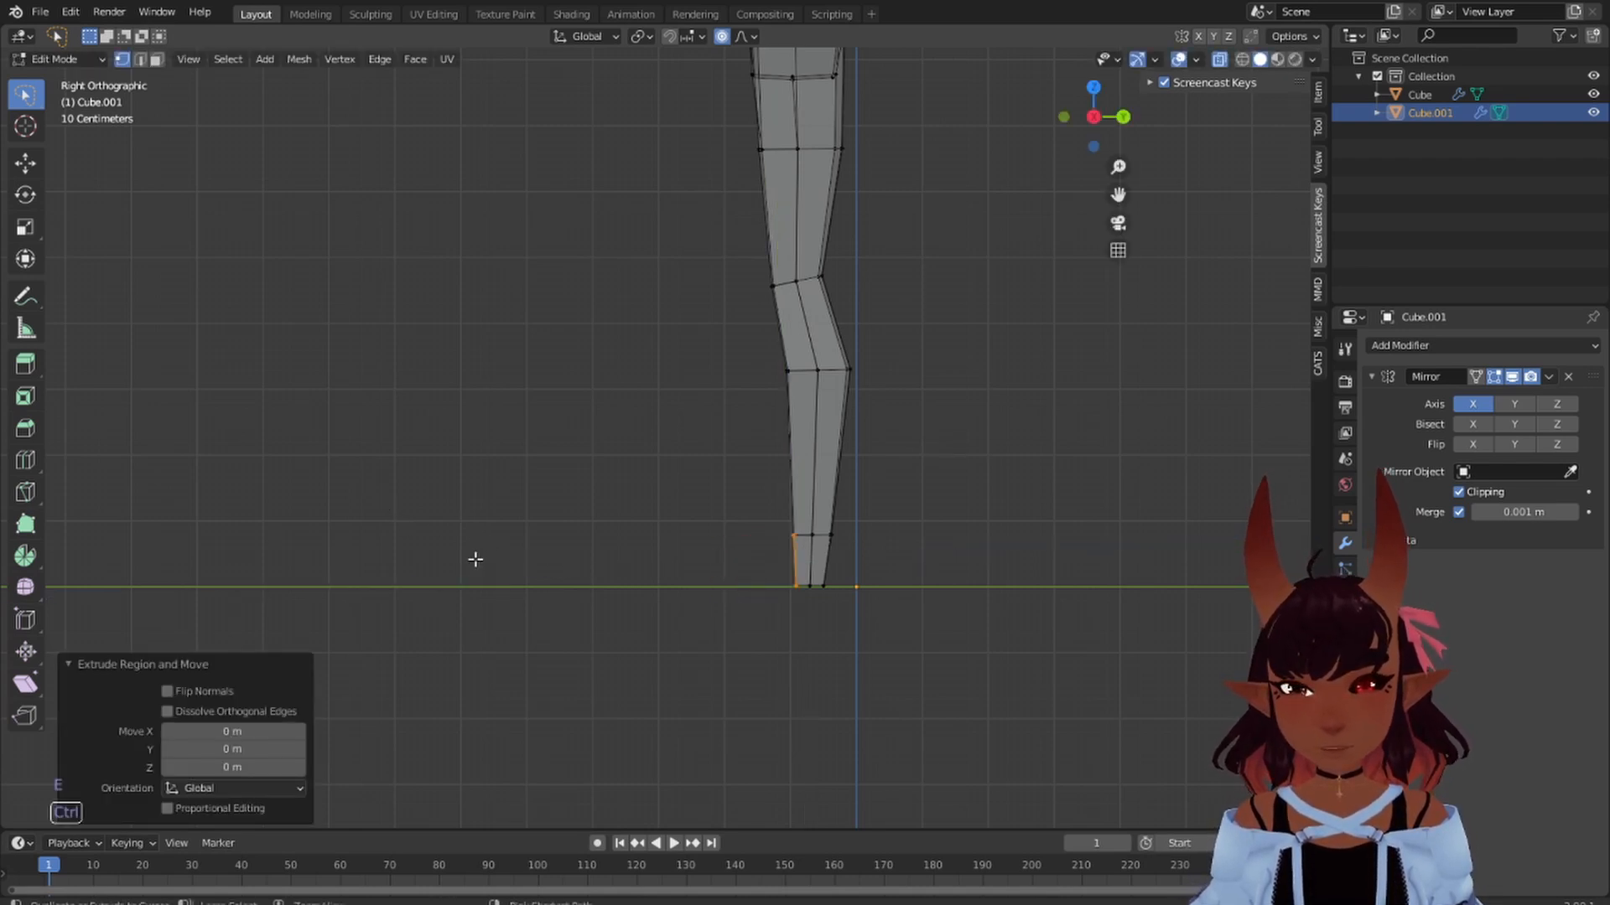
{"action": "key", "text": "ctrl+z"}
{"action": "key", "text": "ctrl+z"}
{"action": "key", "text": "ctrl+z"}
{"action": "key", "text": "ctrl+z"}
- Select the front vertices below the ankle loop and extrude them forward about 0.13 m to form the foot
{"action": "left_click", "coordinate": [784, 526]}
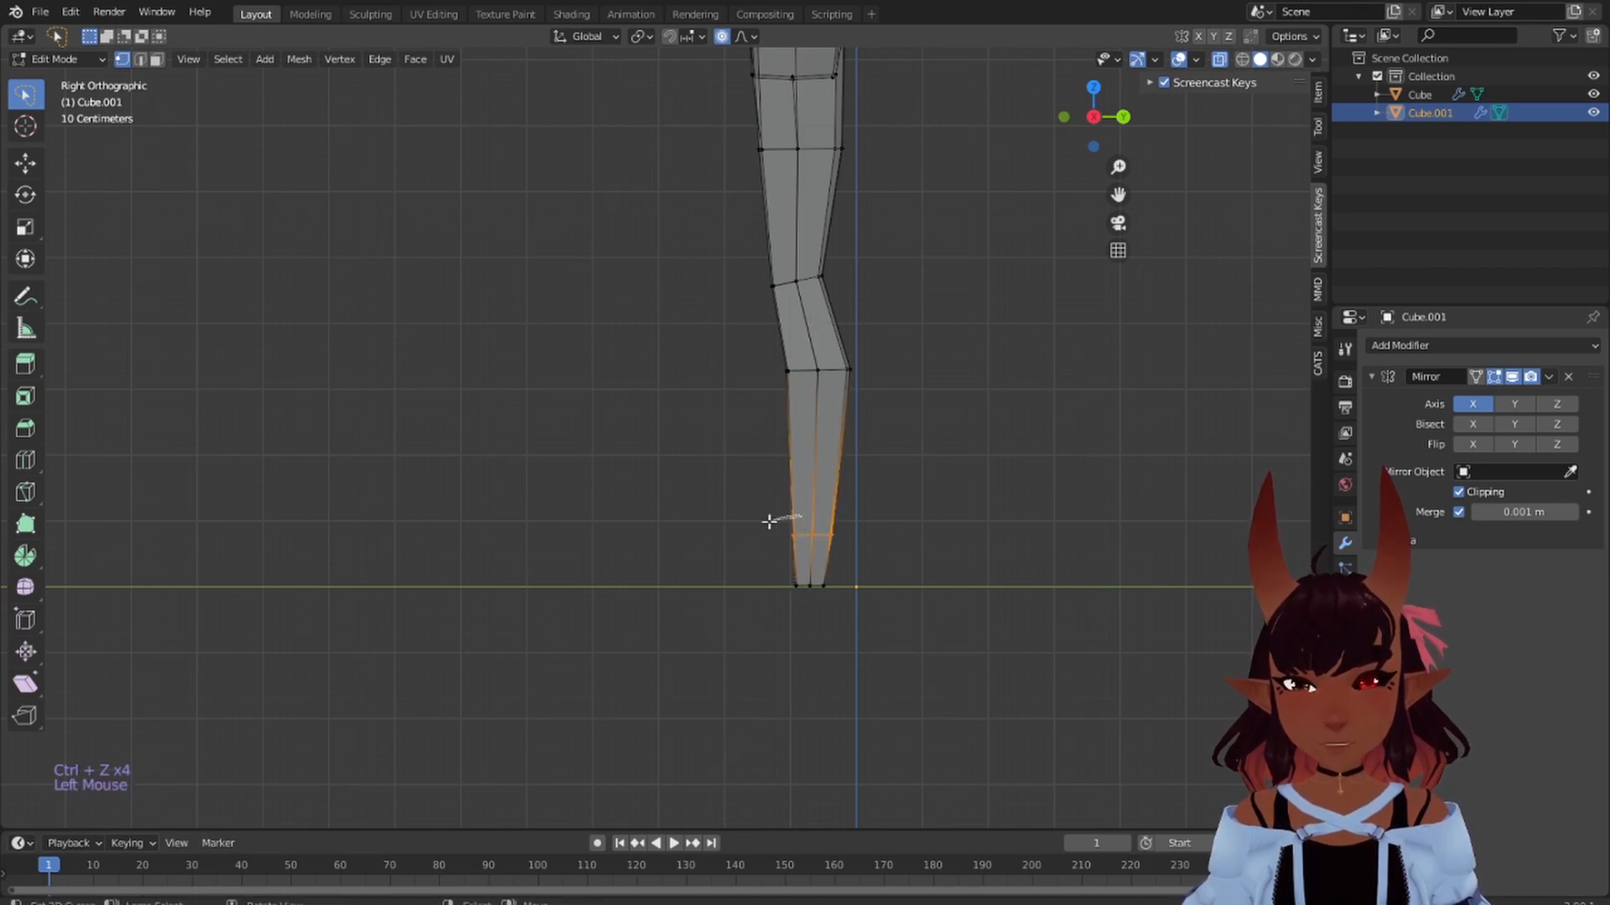
{"action": "key", "text": "e"}
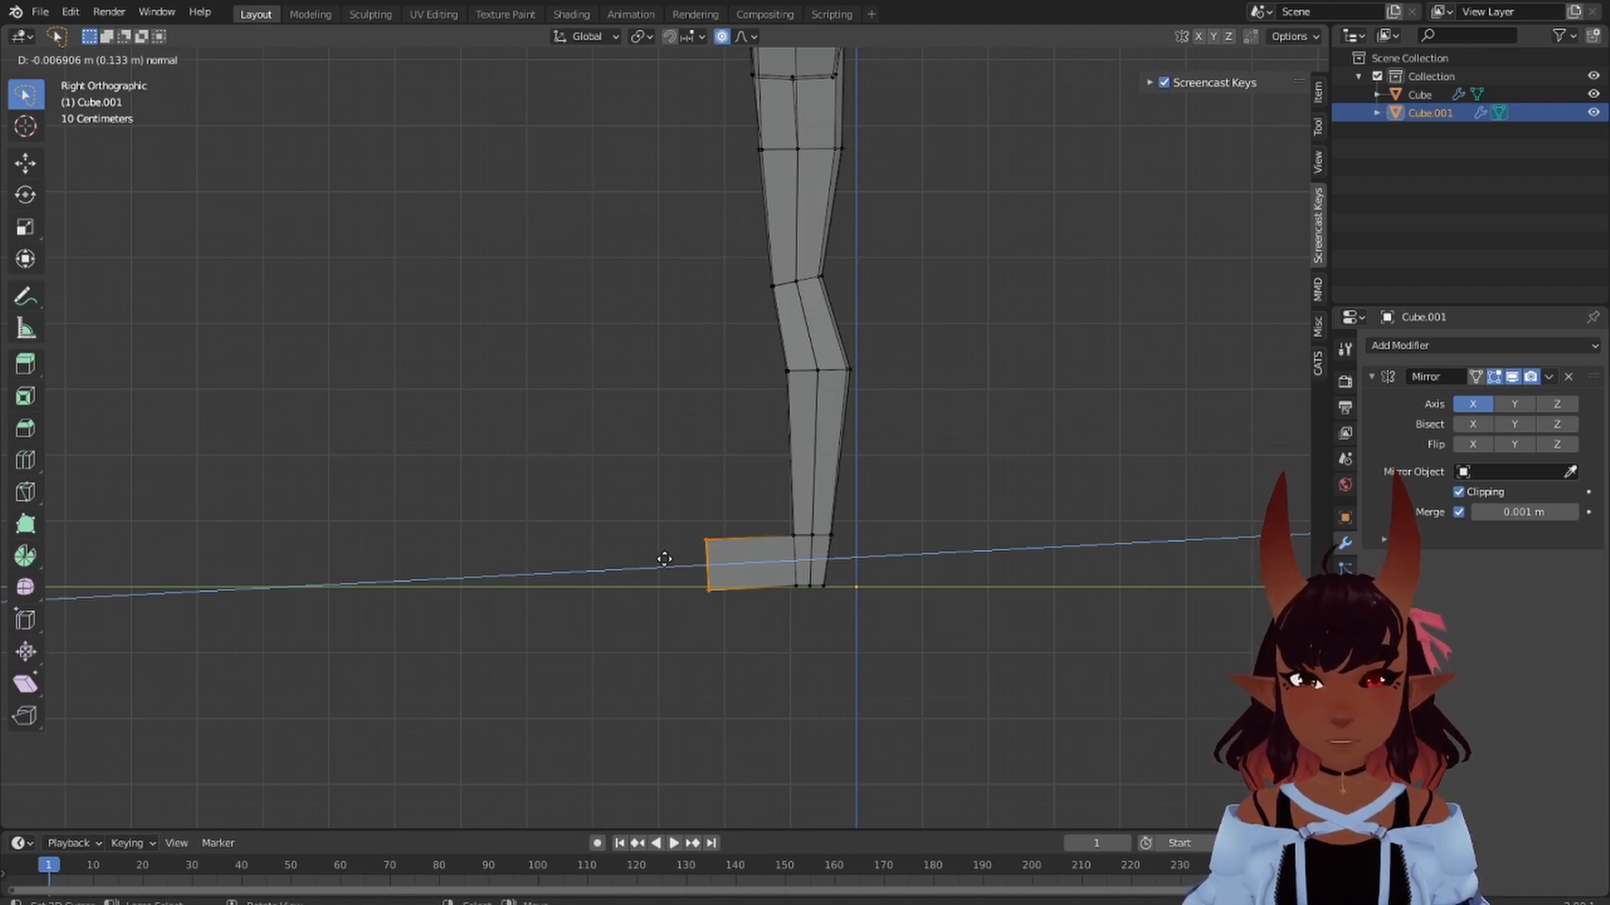
{"action": "left_click", "coordinate": [664, 559]}
- Select all vertices along the sole of the foot
{"action": "scroll", "coordinate": [812, 648], "scroll_direction": "up", "scroll_amount": 4}
{"action": "middle_click_drag", "start_coordinate": [823, 668], "coordinate": [779, 469], "text": "shift"}
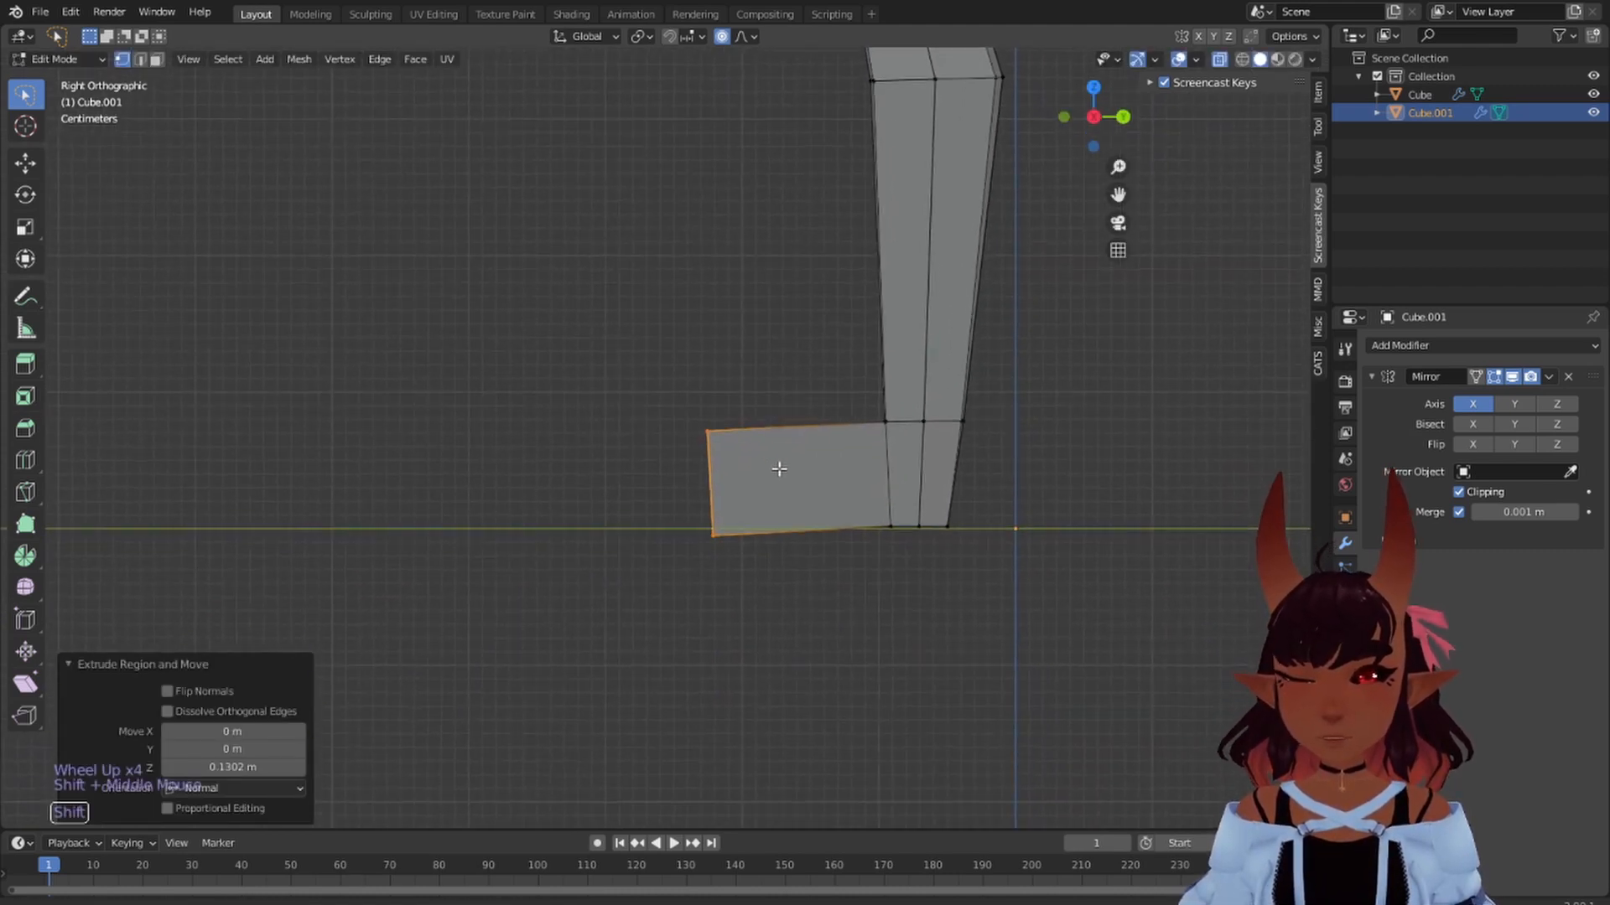
{"action": "mouse_move", "coordinate": [970, 506]}
{"action": "left_mouse_down"}
{"action": "mouse_move", "coordinate": [718, 439]}
{"action": "mouse_move", "coordinate": [829, 664]}
{"action": "mouse_move", "coordinate": [960, 624]}
{"action": "left_mouse_up"}
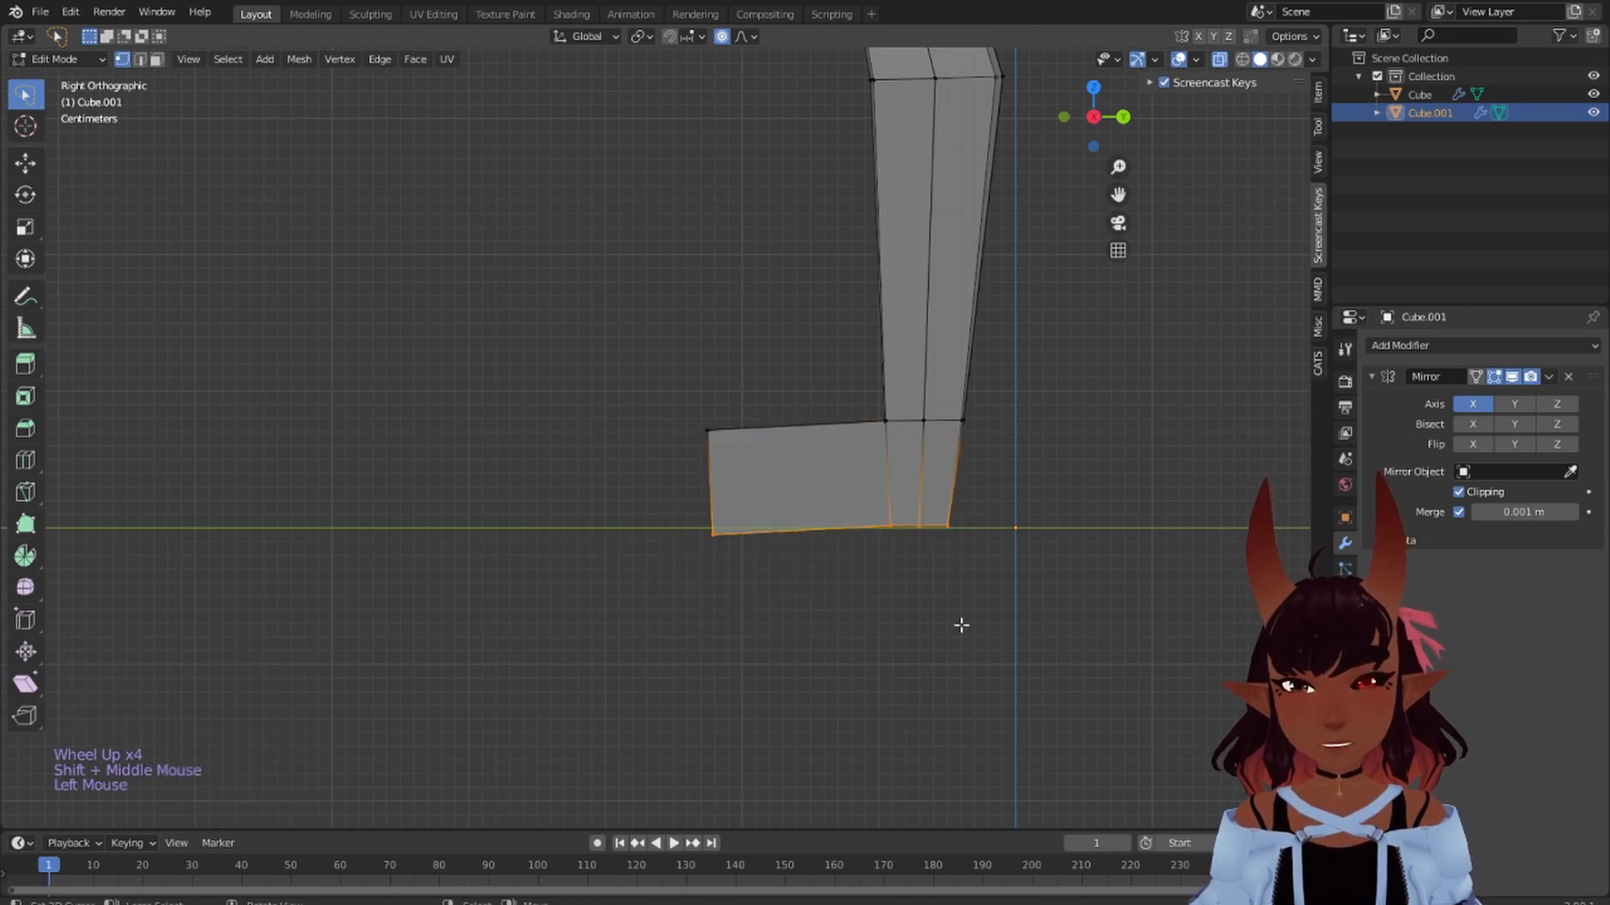
{"action": "scroll", "coordinate": [956, 620], "scroll_direction": "down", "scroll_amount": 2}
{"action": "key", "text": "s"}
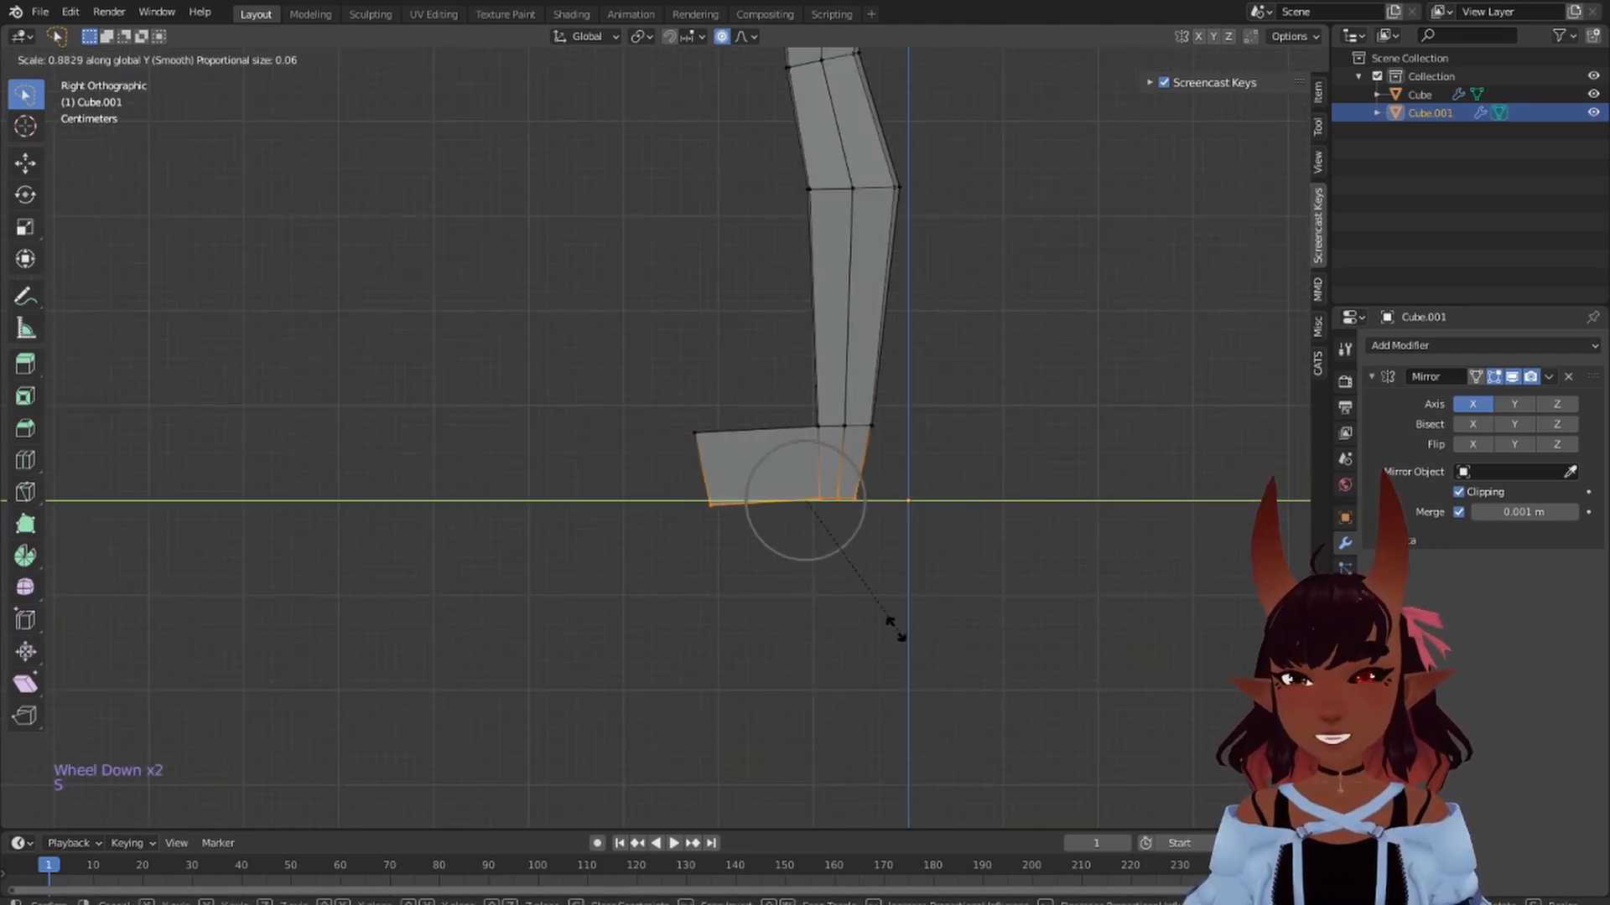
{"action": "left_click", "coordinate": [786, 663]}
{"action": "key", "text": "s"}
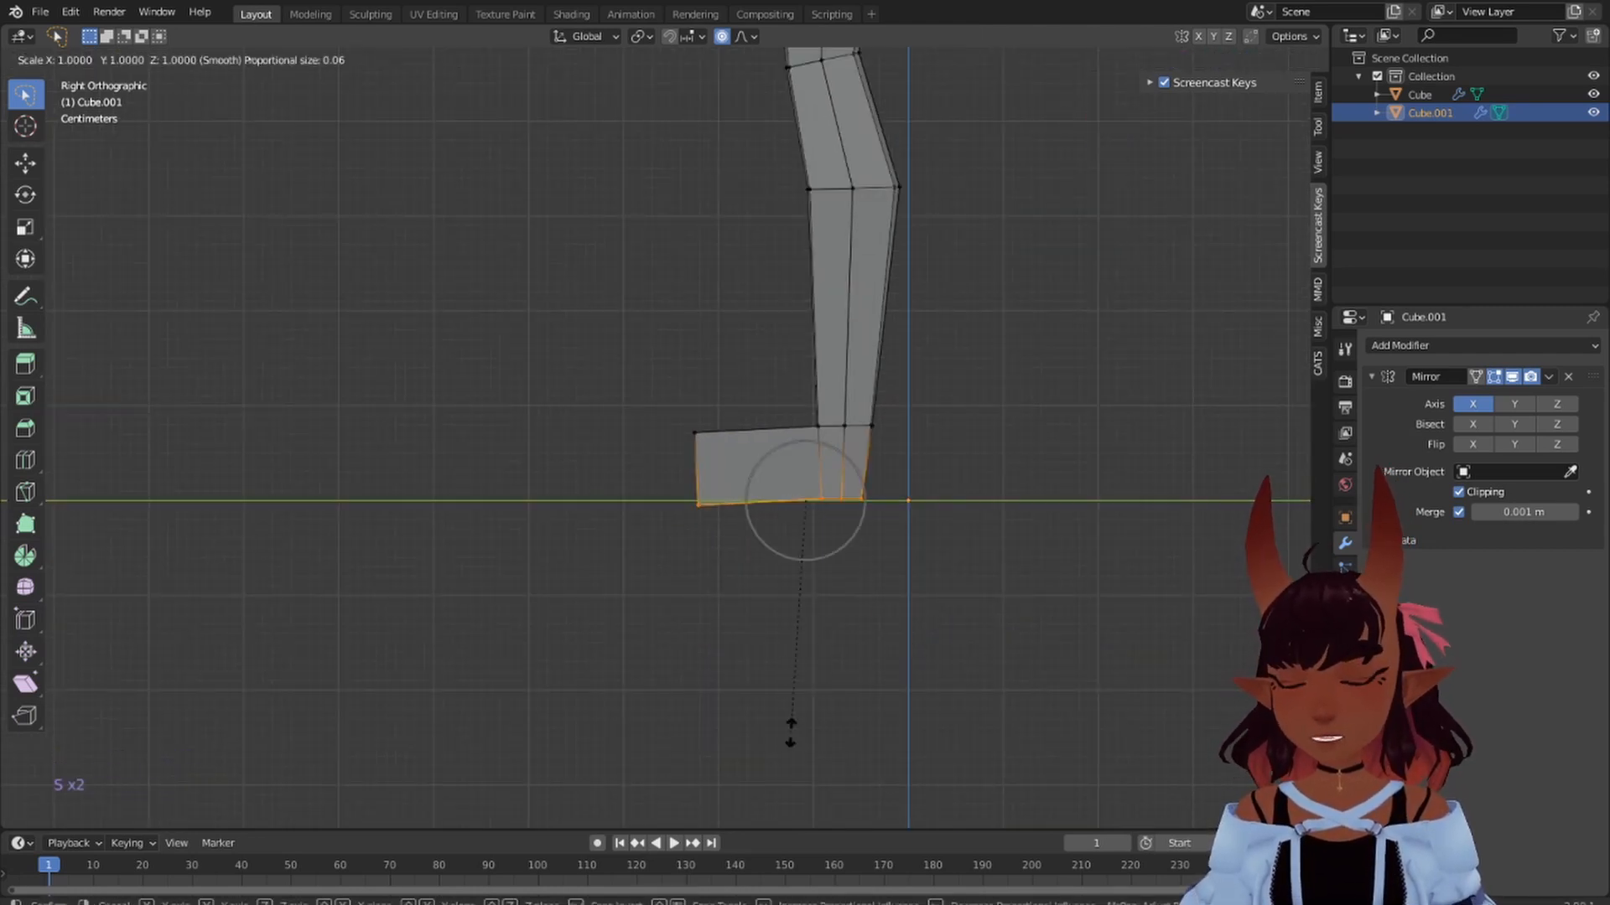
{"action": "right_click", "coordinate": [810, 595]}
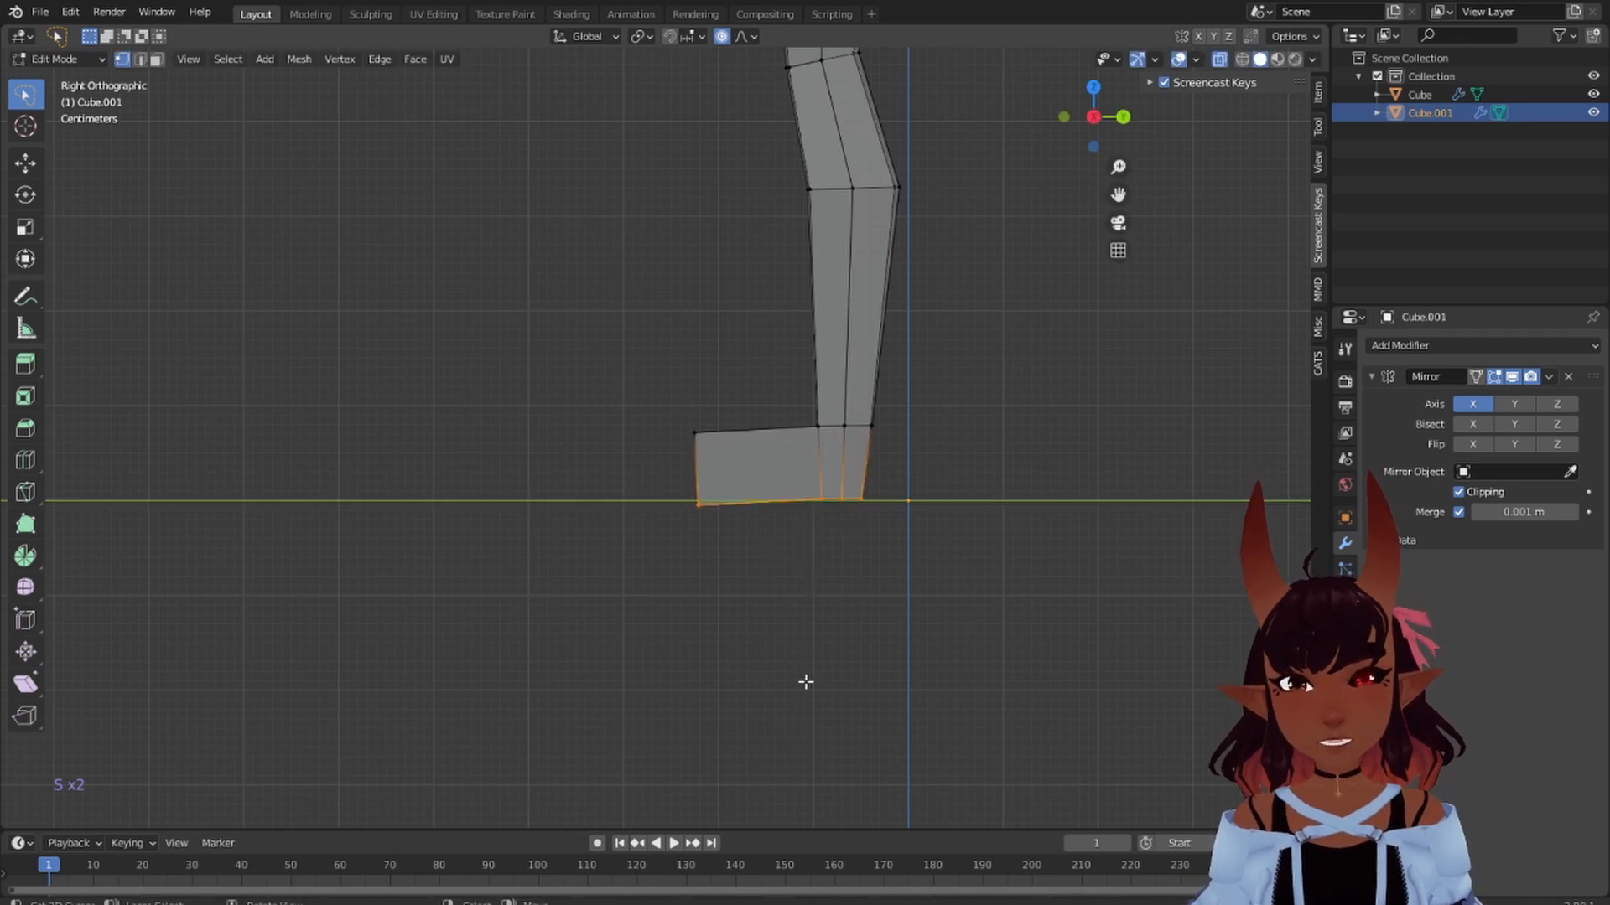
- Flatten the sole of the foot by scaling it along Z to about 0.107 and repeating the Z scaling once
{"action": "key", "text": "s"}
{"action": "key", "text": "z"}
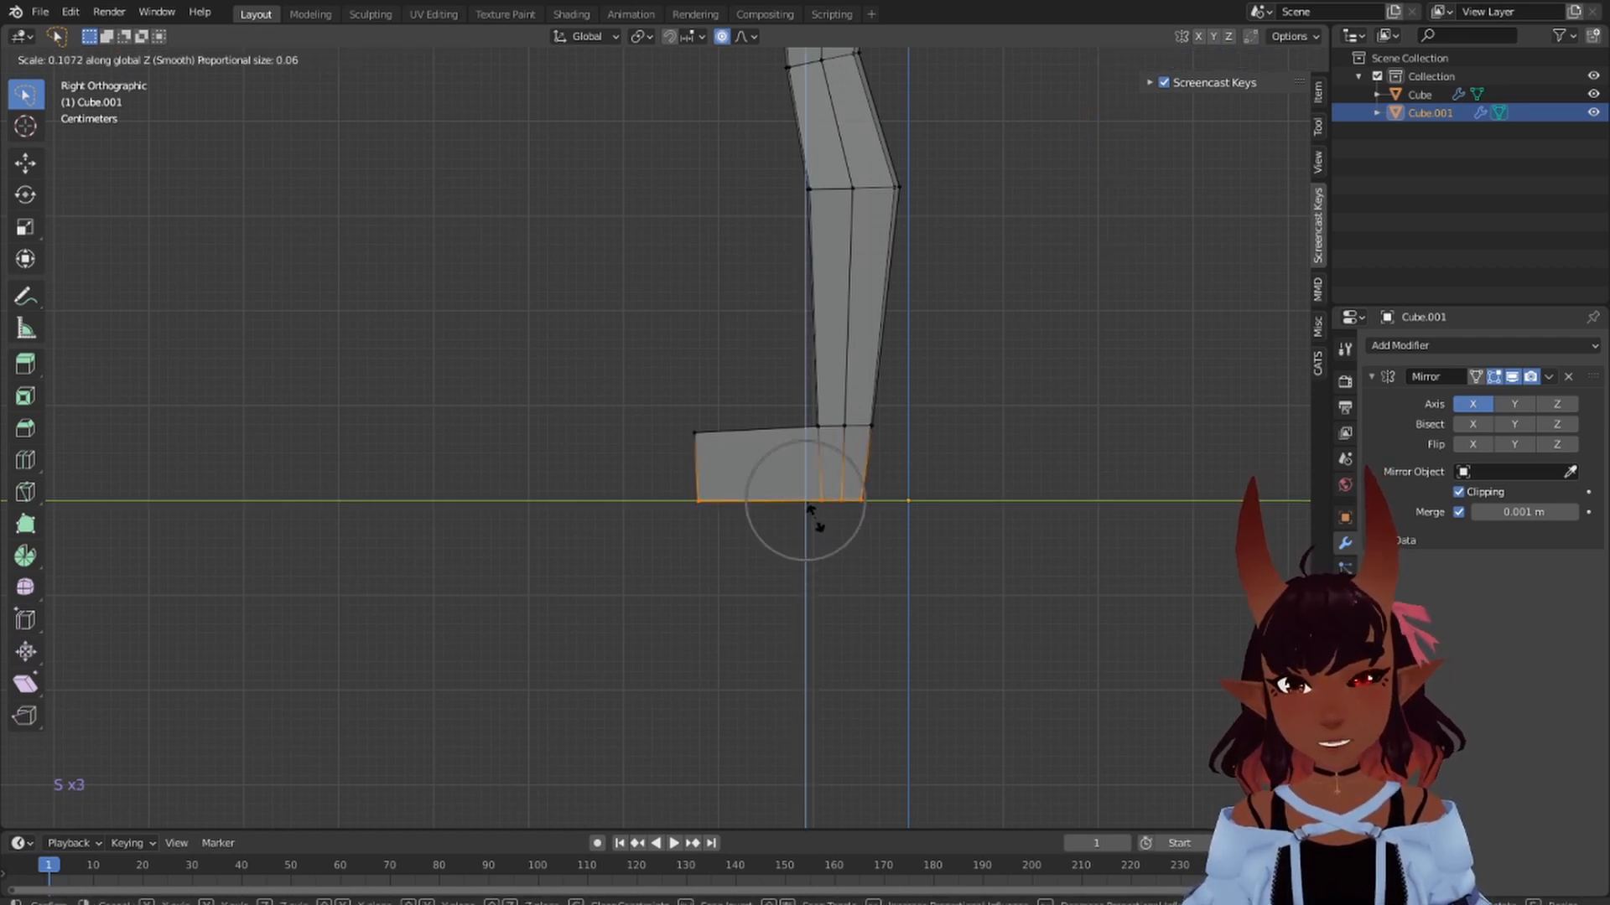
{"action": "left_click", "coordinate": [809, 512]}
{"action": "key", "text": "s"}
{"action": "key", "text": "z"}
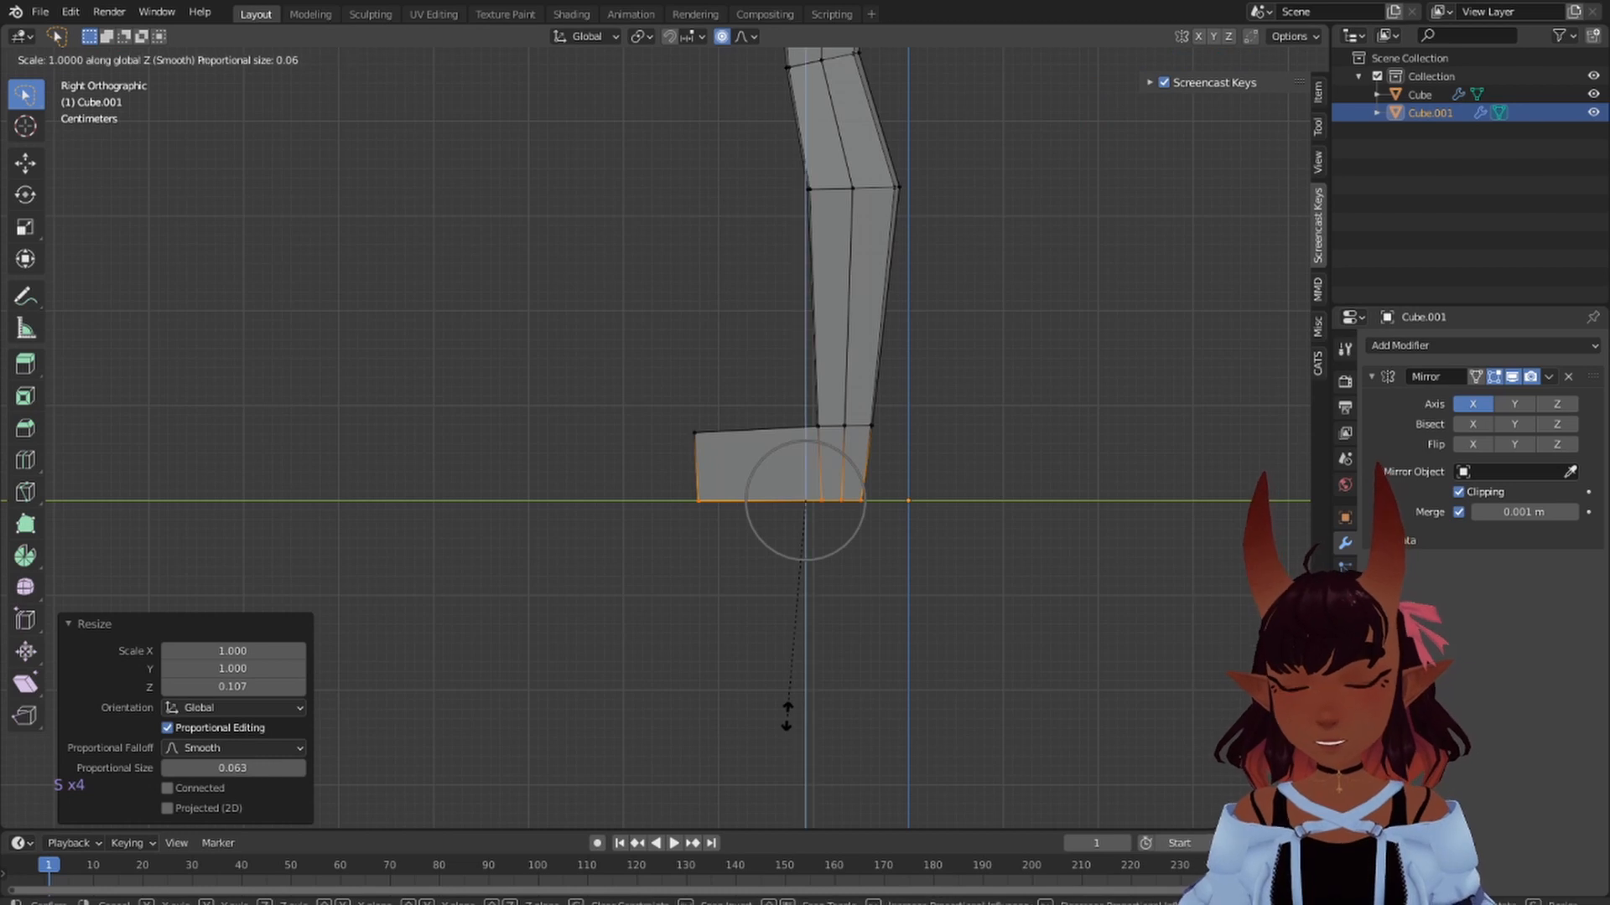
{"action": "left_click", "coordinate": [810, 513]}
- Select the upper vertices at the toe end and move them down along Z by about 0.052 m
{"action": "left_click_drag", "start_coordinate": [763, 333], "coordinate": [646, 486]}
{"action": "key", "text": "g"}
{"action": "key", "text": "z"}
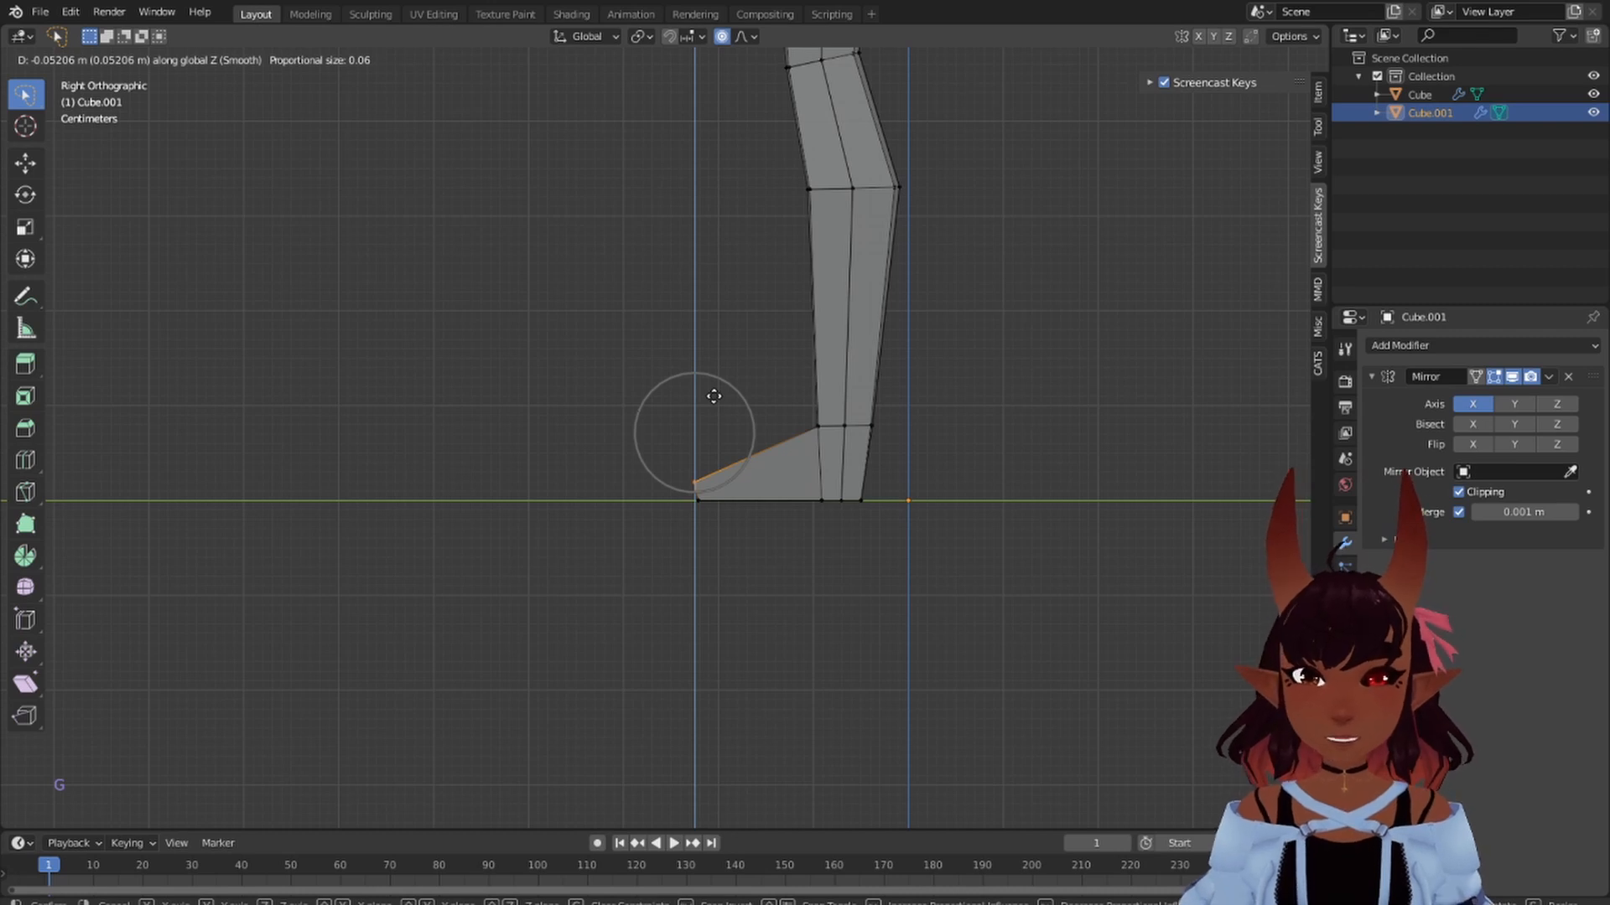
{"action": "left_click", "coordinate": [713, 396]}
- Straighten the toe end by scaling its vertices along Y to about 0.044, repeat the Y scaling, and clear the selection
{"action": "left_click_drag", "start_coordinate": [749, 522], "coordinate": [653, 413]}
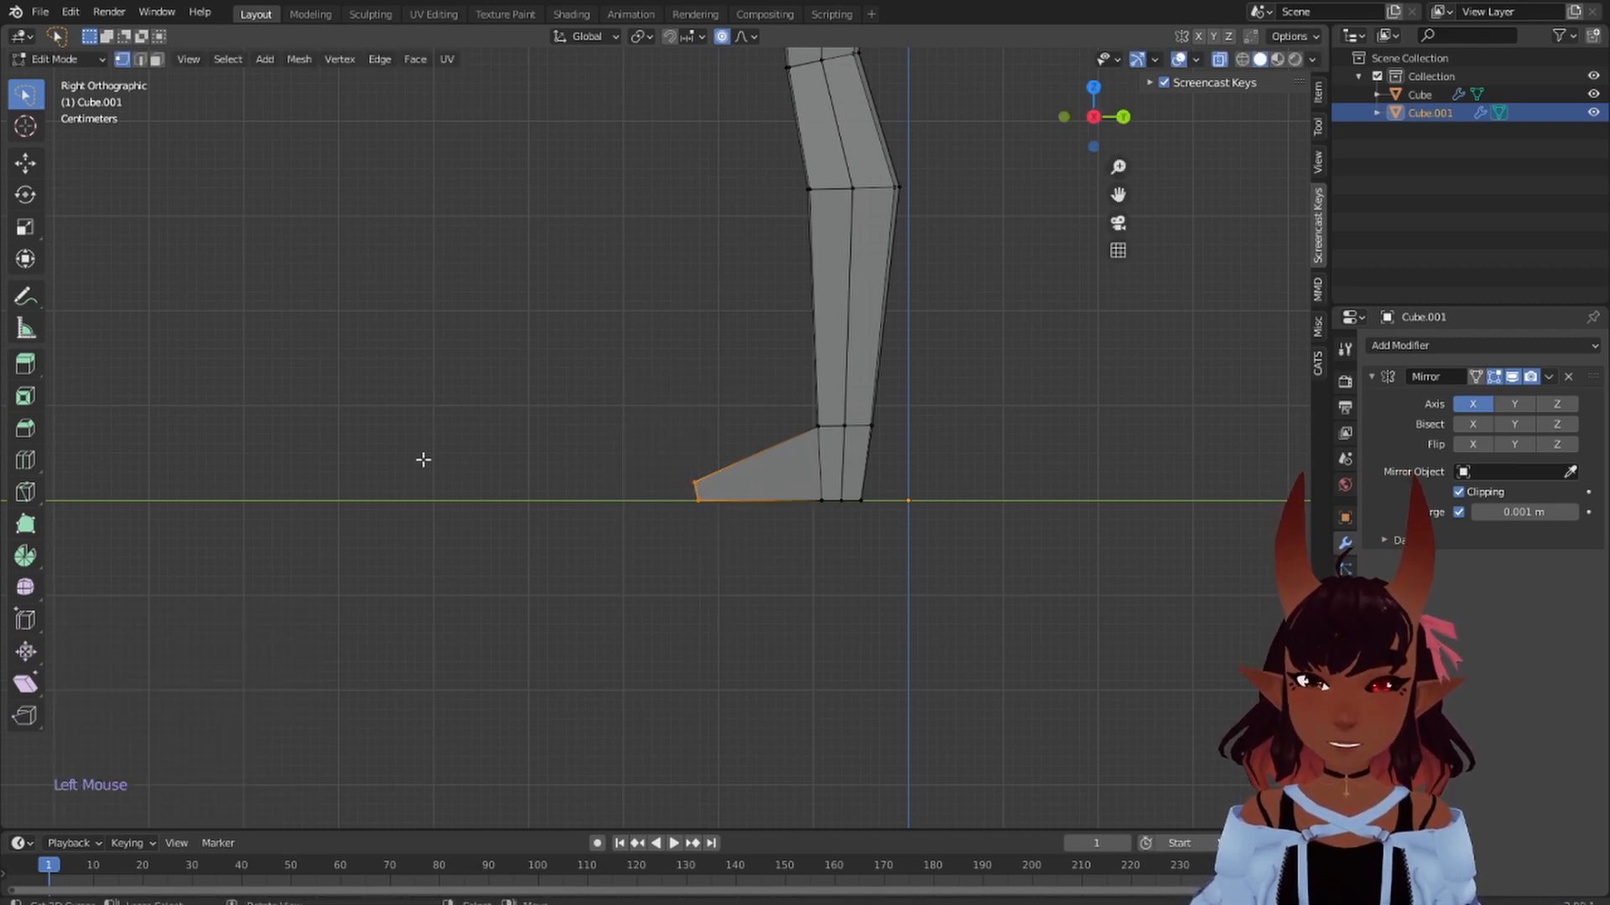
{"action": "key", "text": "s"}
{"action": "key", "text": "y"}
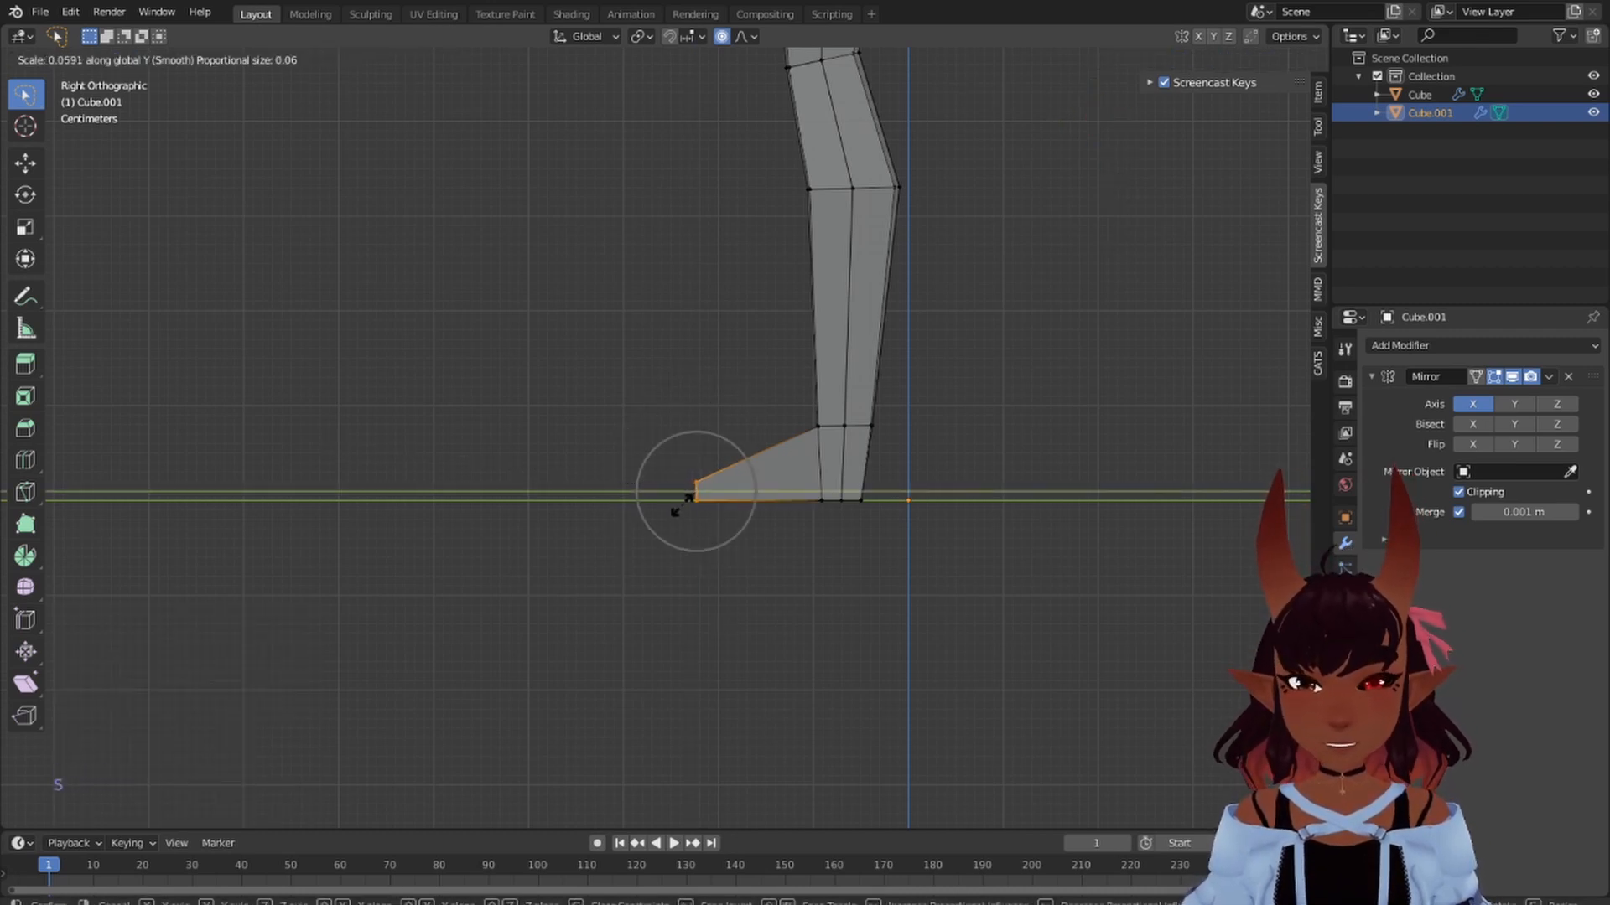
{"action": "left_click", "coordinate": [679, 501]}
{"action": "key", "text": "s"}
{"action": "key", "text": "y"}
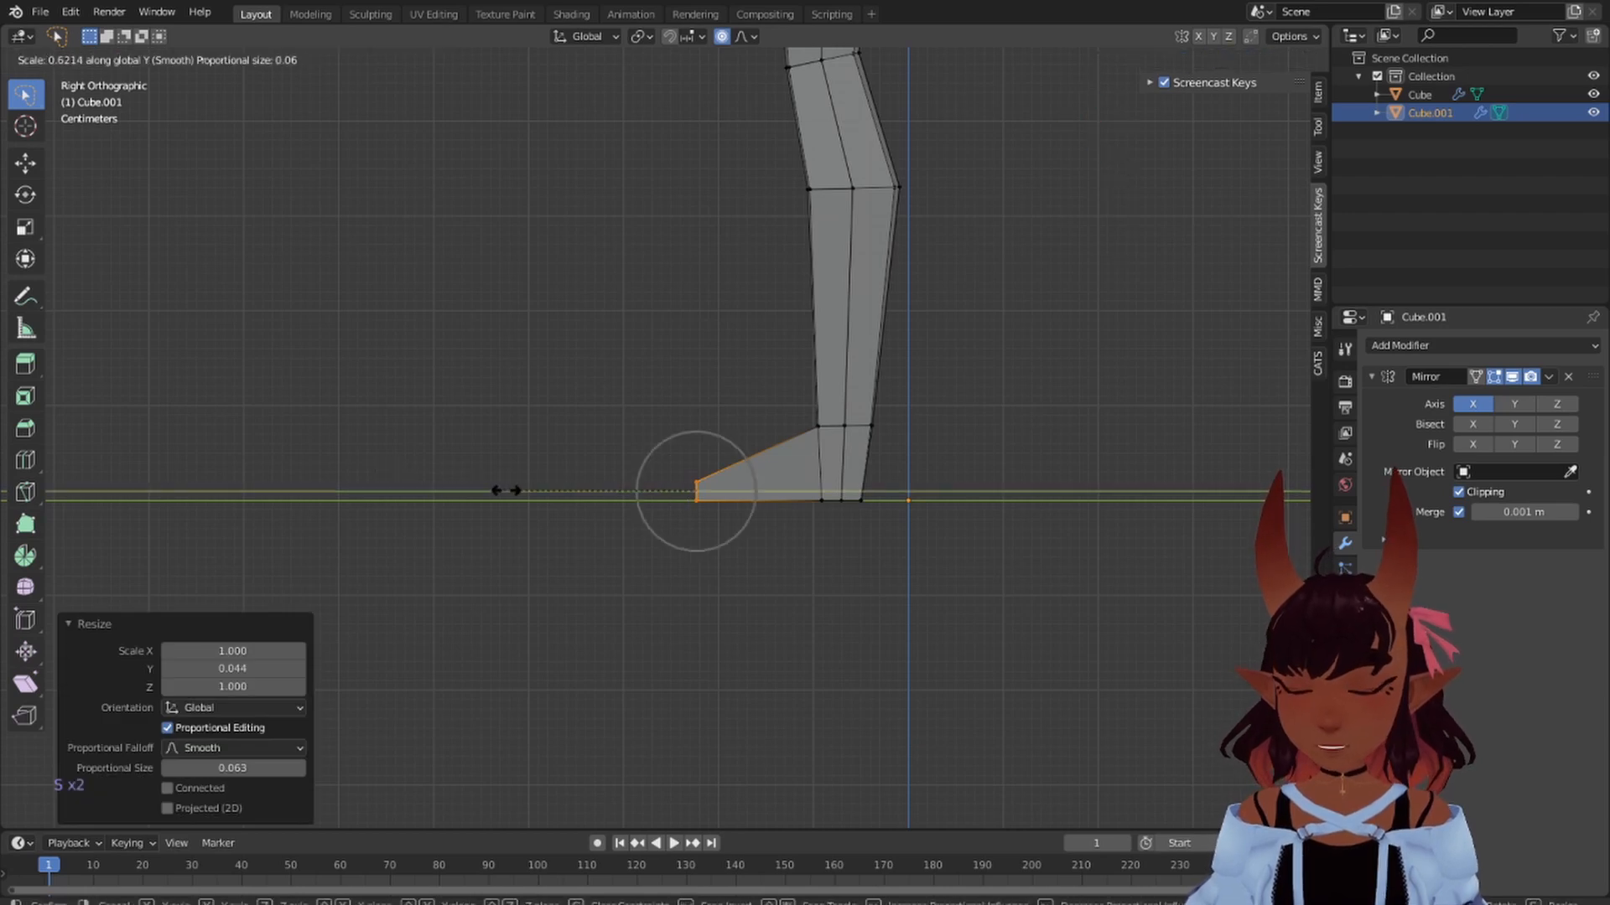
{"action": "left_click", "coordinate": [631, 497]}
{"action": "scroll", "coordinate": [640, 456], "scroll_direction": "down", "scroll_amount": 7}
{"action": "scroll", "coordinate": [623, 454], "scroll_direction": "up", "scroll_amount": 1}
{"action": "key", "text": "a"}
{"action": "key", "text": "a"}
{"action": "key", "text": "a"}
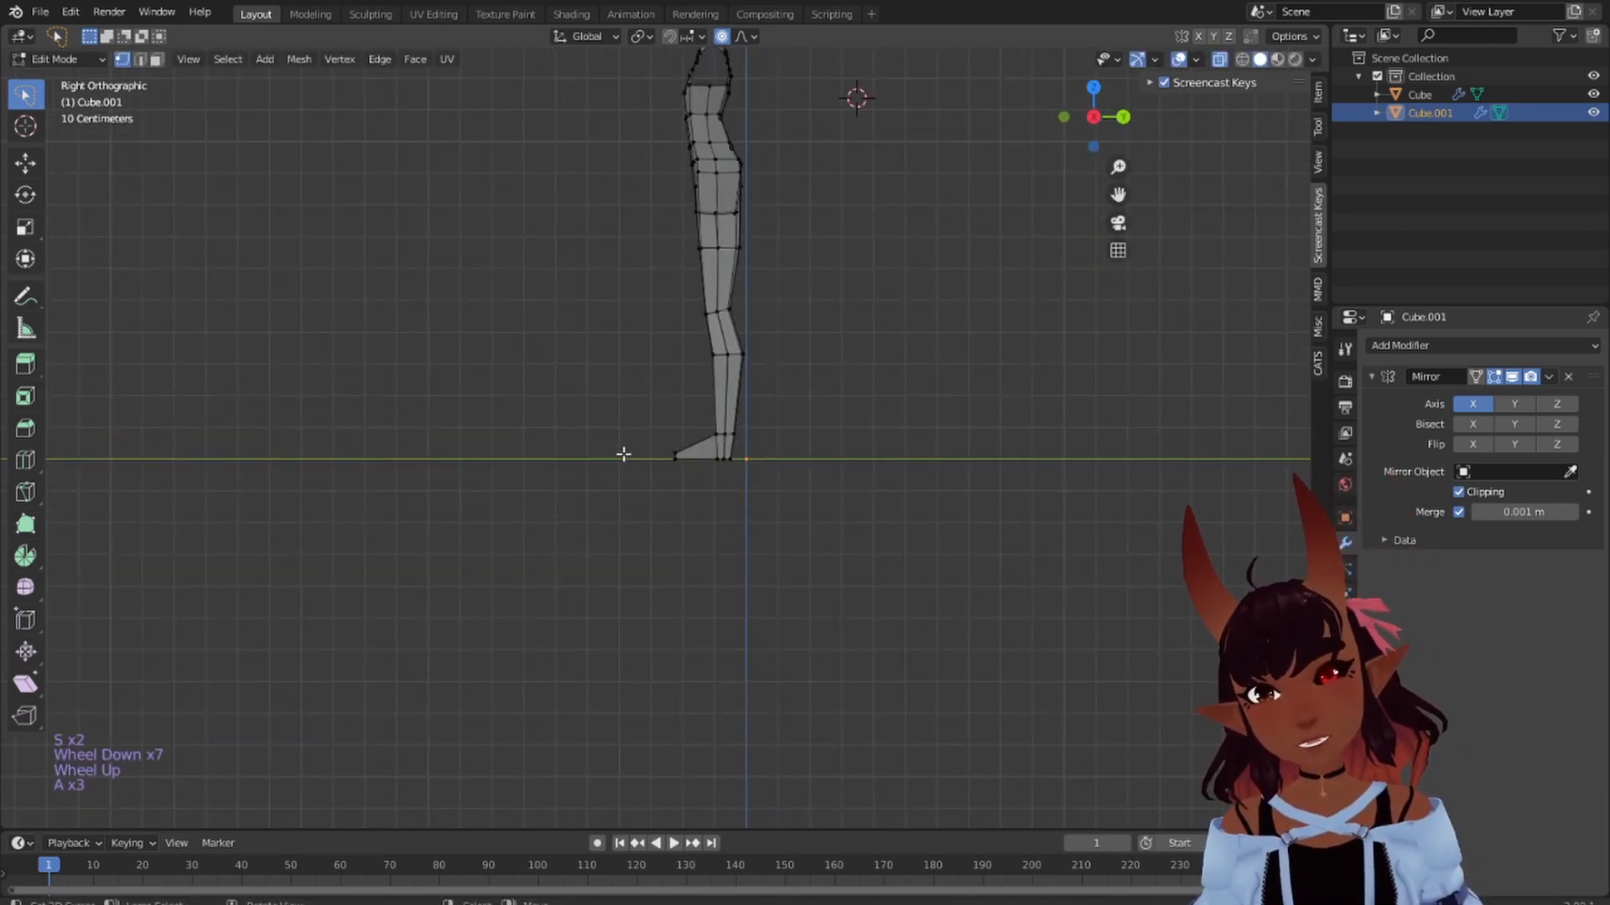
- Select the edge loop at the neck's base and move it about 0.012 m along Y with smooth proportional editing, size about 0.2
{"action": "middle_click_drag", "start_coordinate": [623, 454], "coordinate": [735, 600], "text": "shift"}
{"action": "scroll", "coordinate": [719, 529], "scroll_direction": "up", "scroll_amount": 1}
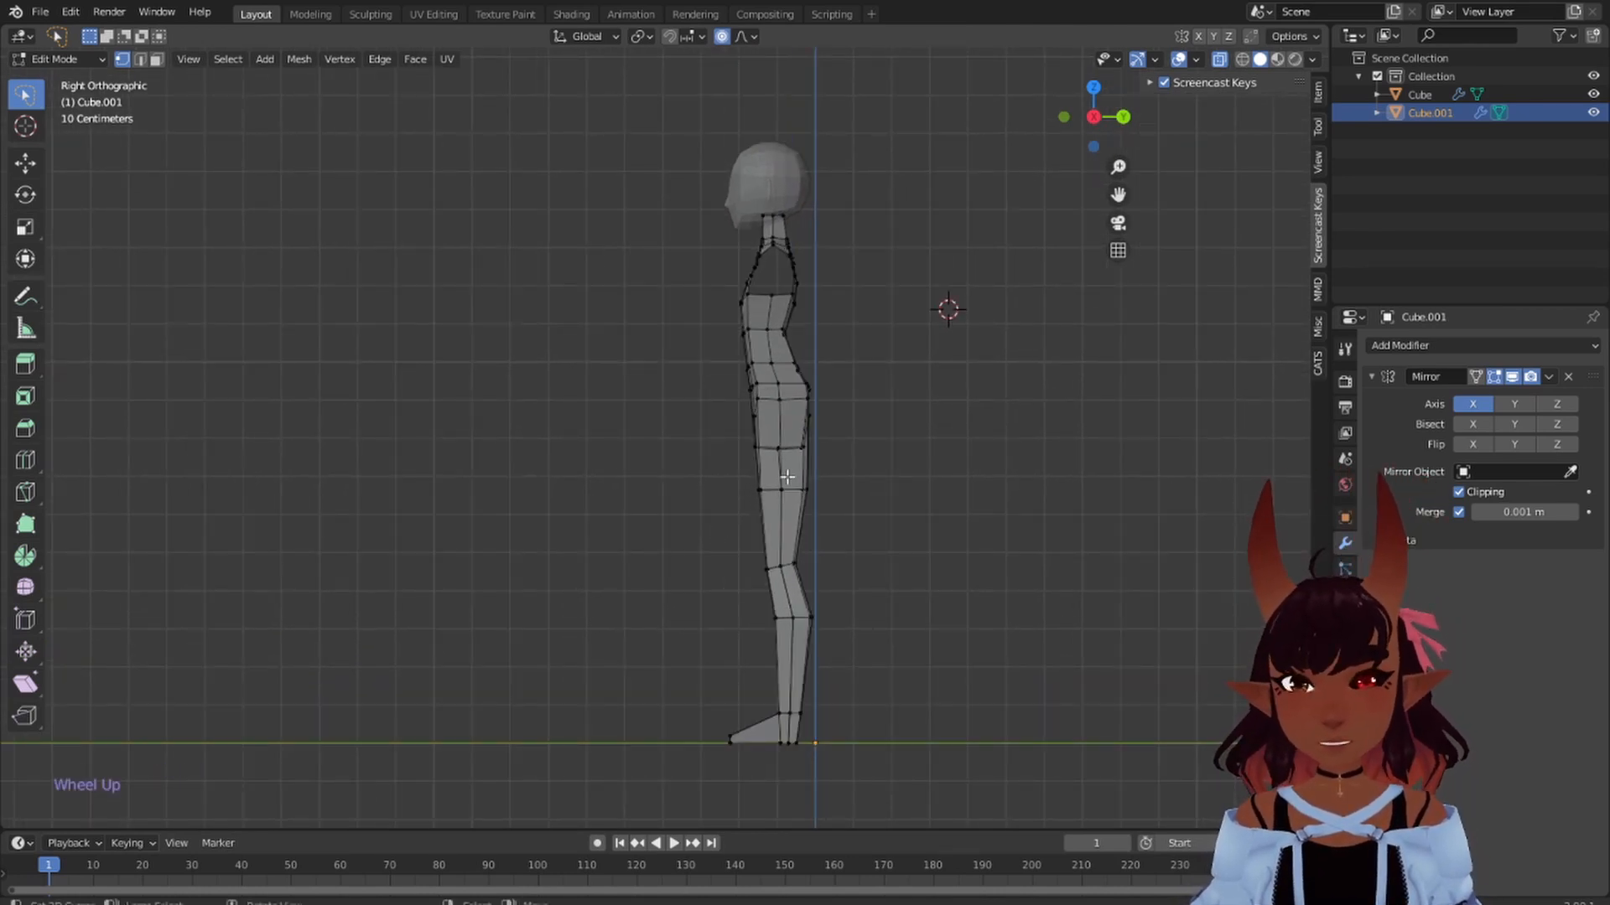
{"action": "scroll", "coordinate": [788, 477], "scroll_direction": "up", "scroll_amount": 2}
{"action": "middle_click_drag", "start_coordinate": [880, 394], "coordinate": [811, 657], "text": "shift"}
{"action": "scroll", "coordinate": [853, 570], "scroll_direction": "up", "scroll_amount": 2}
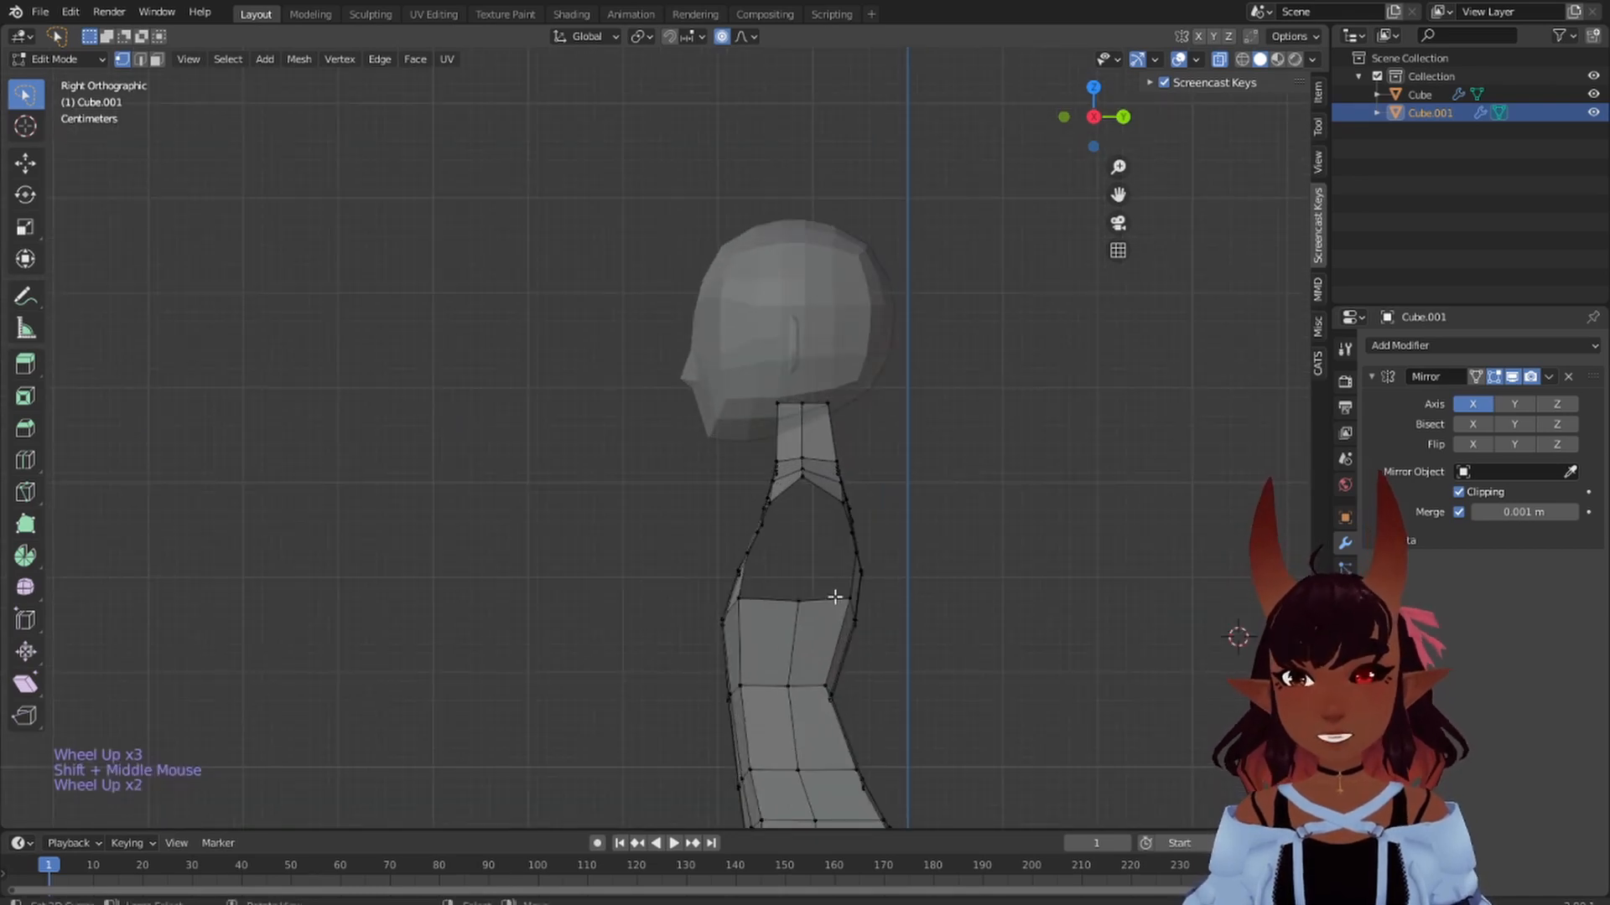
{"action": "middle_click_drag", "start_coordinate": [854, 570], "coordinate": [788, 528], "text": "shift"}
{"action": "scroll", "coordinate": [805, 467], "scroll_direction": "up", "scroll_amount": 3}
{"action": "middle_click_drag", "start_coordinate": [804, 467], "coordinate": [741, 474]}
{"action": "mouse_move", "coordinate": [749, 317]}
{"action": "left_mouse_down"}
{"action": "mouse_move", "coordinate": [711, 327]}
{"action": "mouse_move", "coordinate": [686, 421]}
{"action": "mouse_move", "coordinate": [736, 401]}
{"action": "left_mouse_up"}
{"action": "key", "text": "KP_3"}
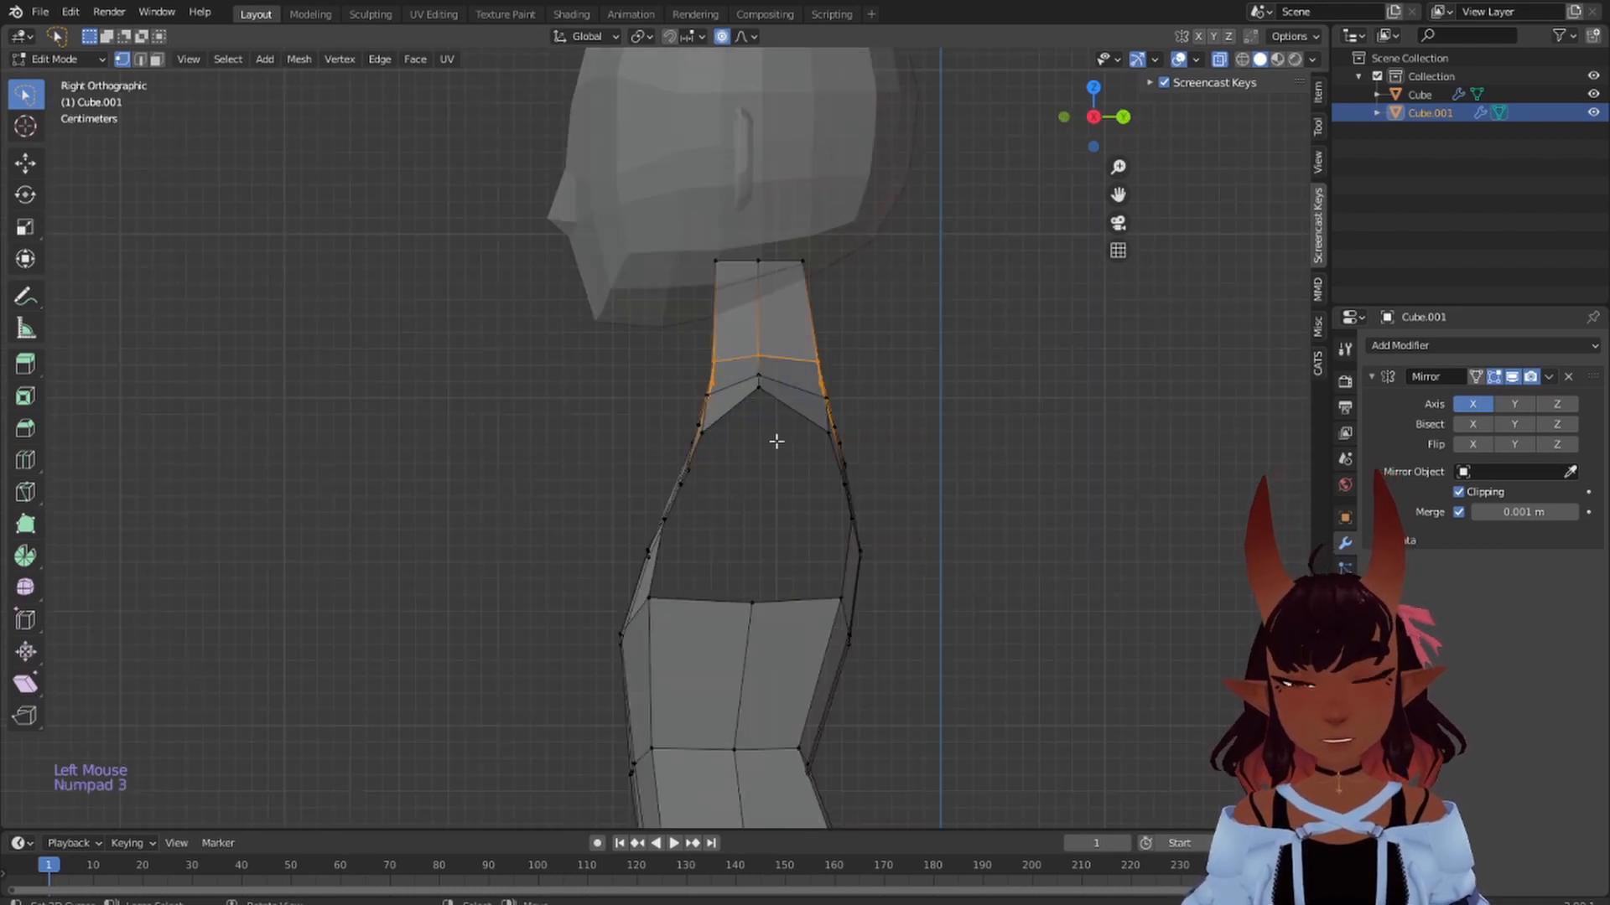
{"action": "scroll", "coordinate": [777, 441], "scroll_direction": "down", "scroll_amount": 3}
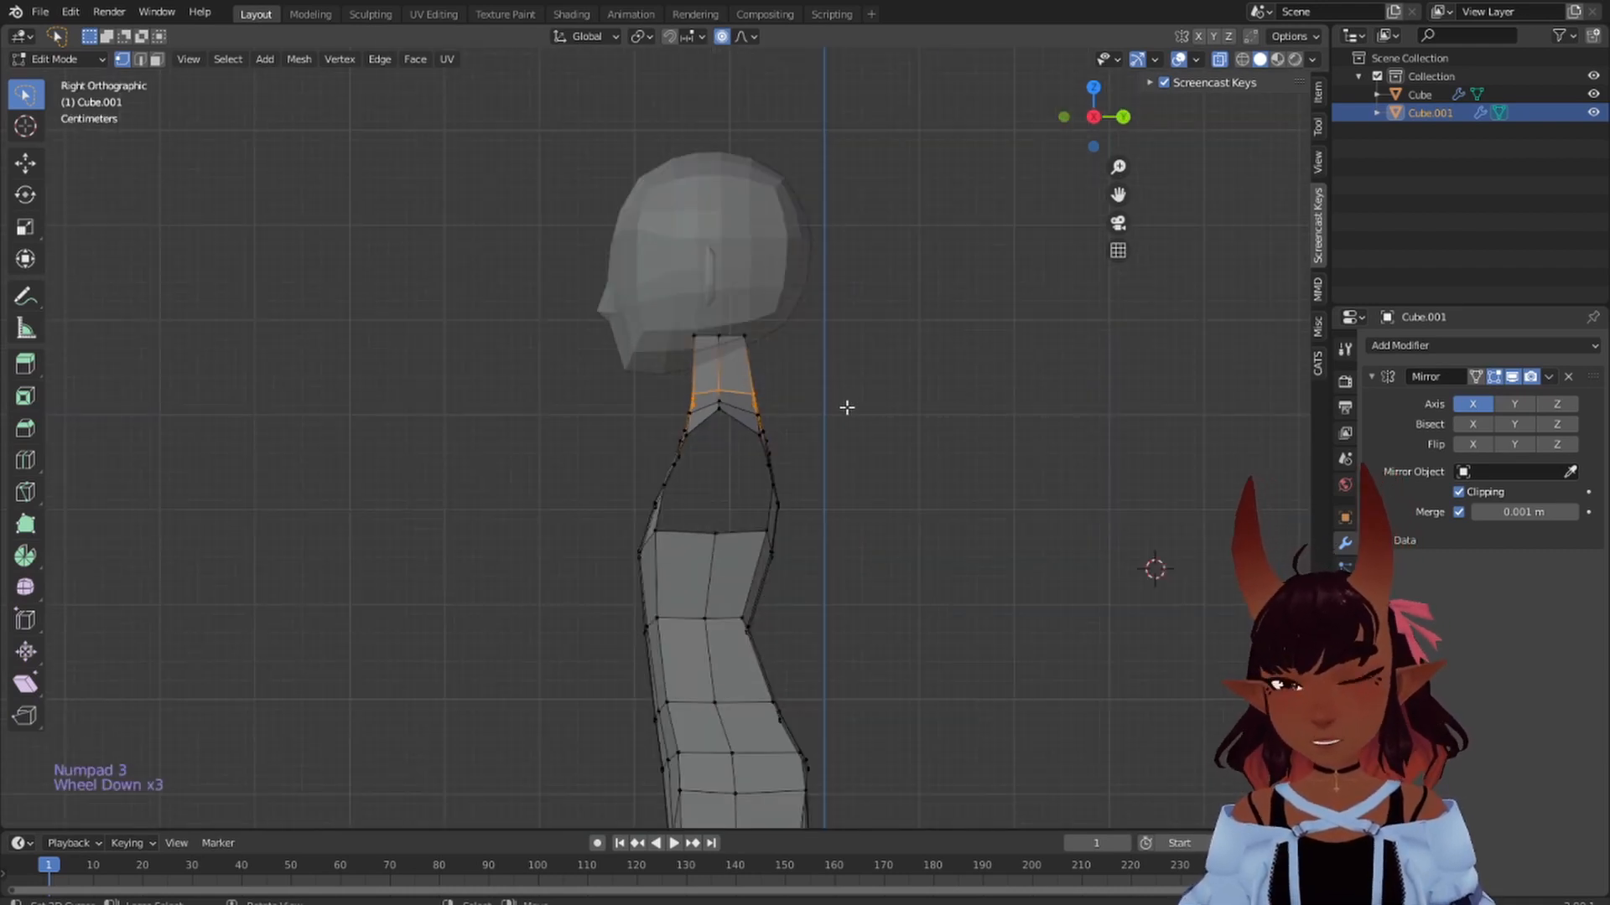
{"action": "key", "text": "g"}
{"action": "key", "text": "y"}
{"action": "scroll", "coordinate": [842, 402], "scroll_direction": "down", "scroll_amount": 6}
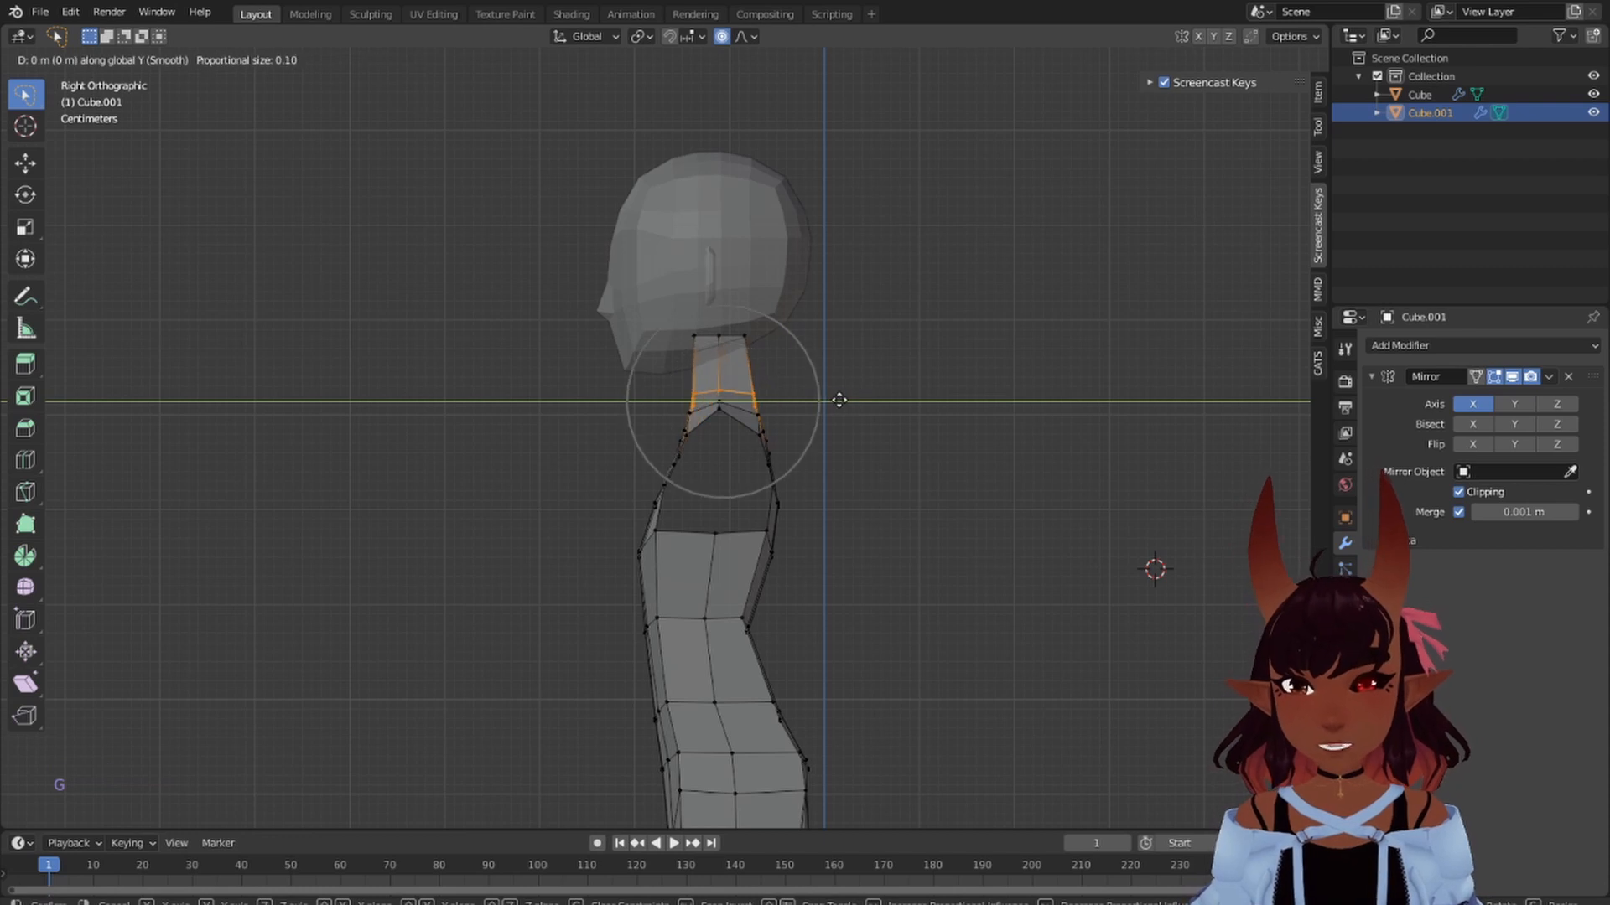
{"action": "scroll", "coordinate": [845, 403], "scroll_direction": "down", "scroll_amount": 3}
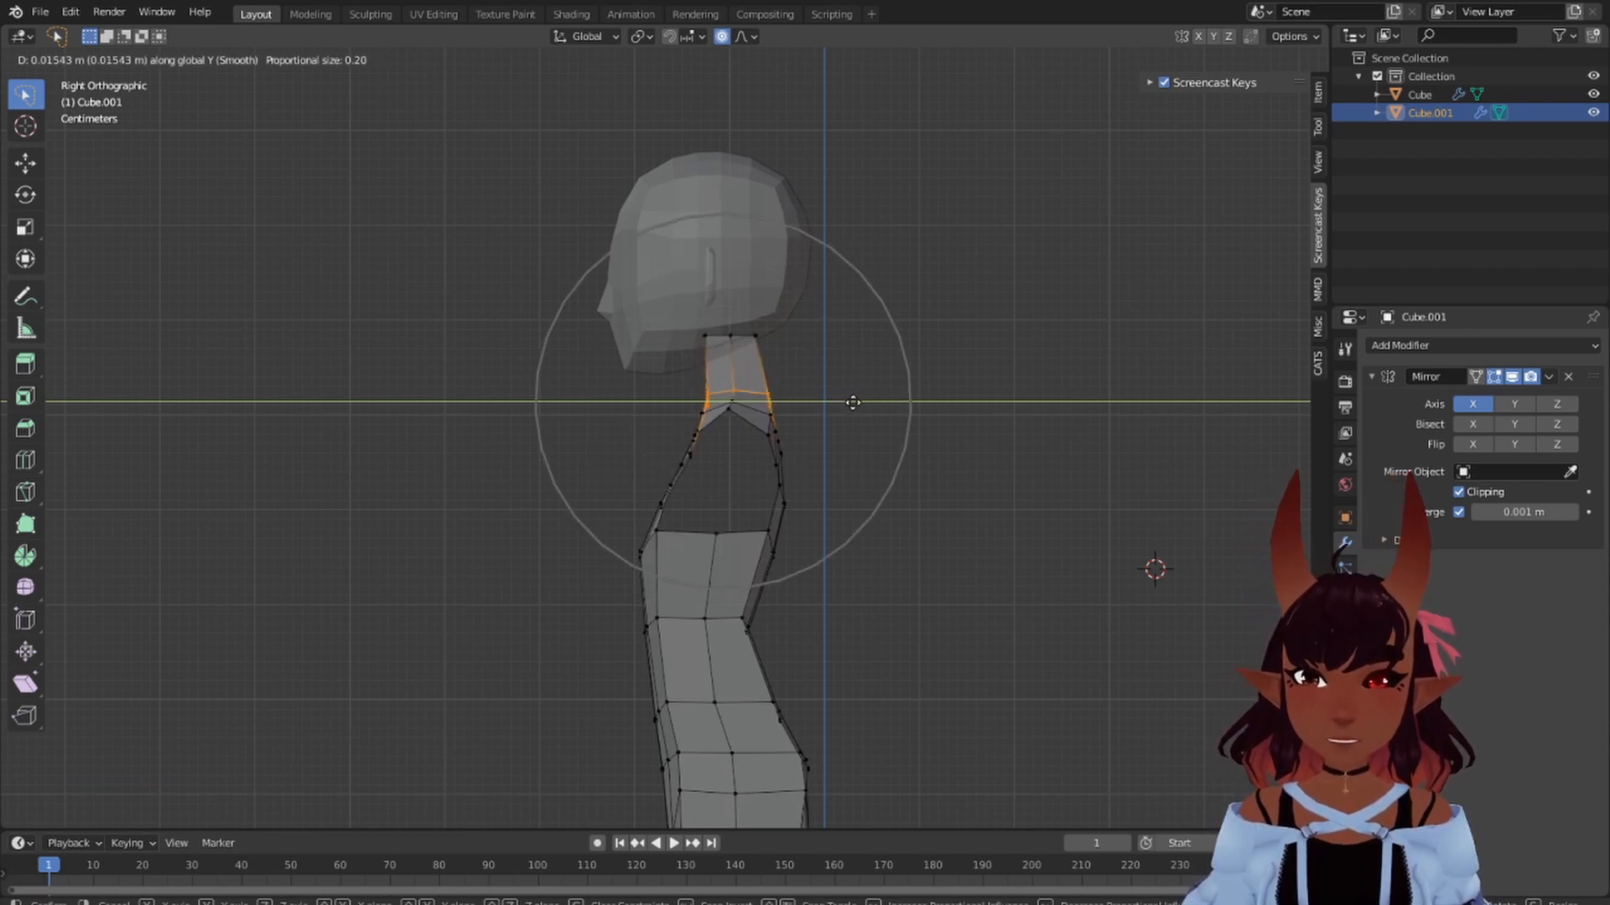
{"action": "left_click", "coordinate": [849, 402]}
- Turn off proportional editing, move the neck's top vertices along Y by about -0.007 m, and clear the selection
{"action": "scroll", "coordinate": [838, 377], "scroll_direction": "up", "scroll_amount": 3}
{"action": "middle_click_drag", "start_coordinate": [819, 360], "coordinate": [819, 402], "text": "shift"}
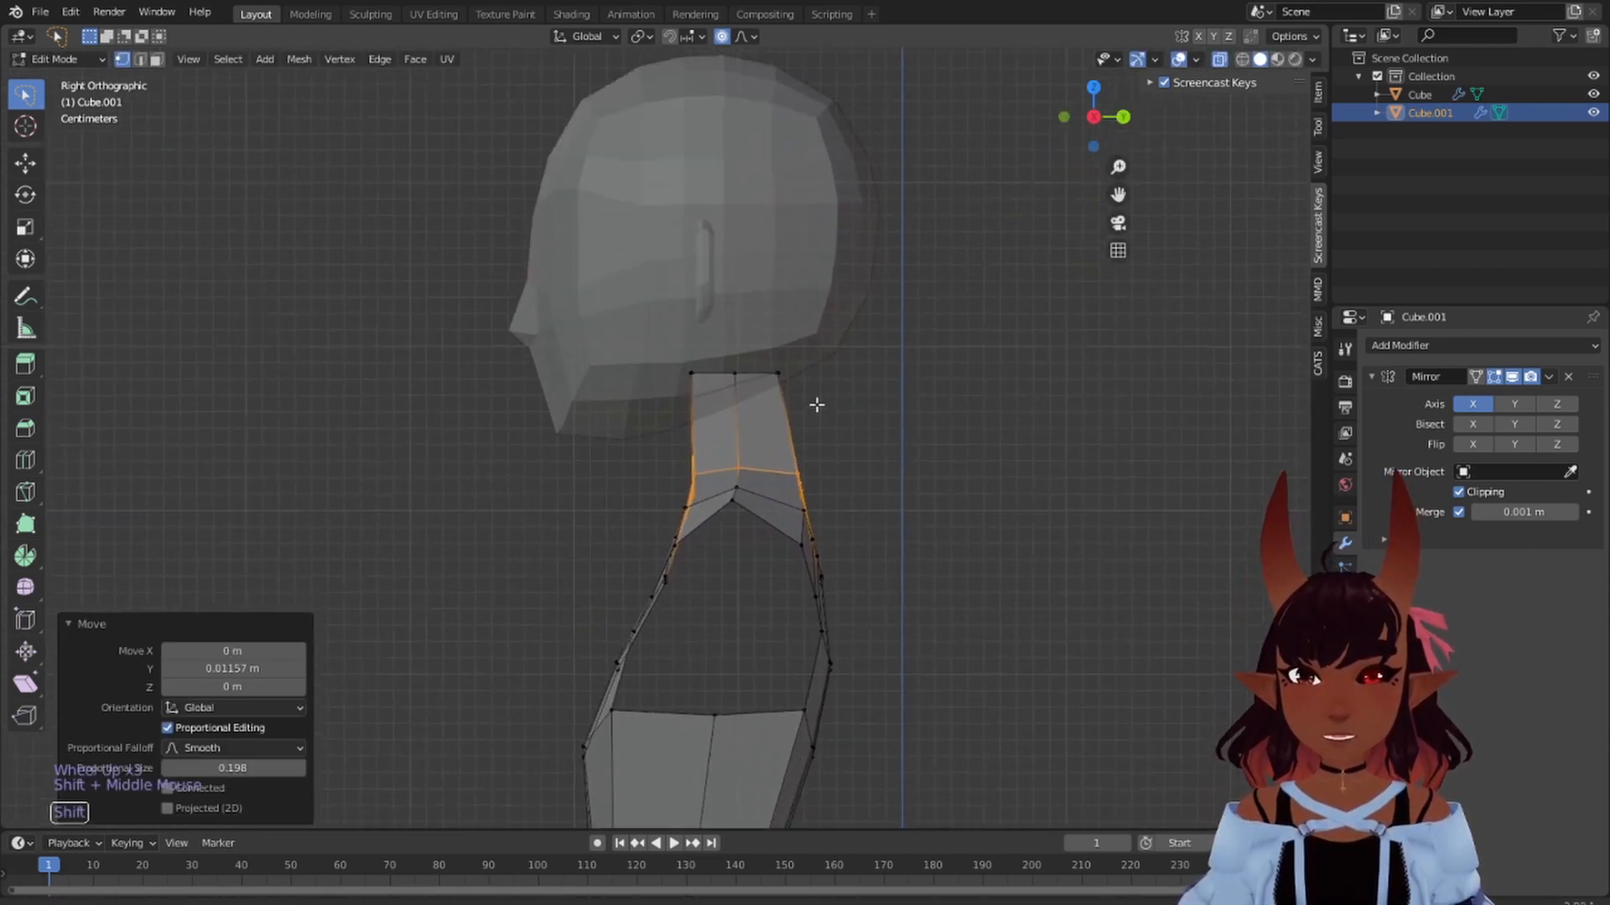
{"action": "mouse_move", "coordinate": [872, 308]}
{"action": "left_mouse_down"}
{"action": "mouse_move", "coordinate": [695, 281]}
{"action": "mouse_move", "coordinate": [956, 419]}
{"action": "left_mouse_up"}
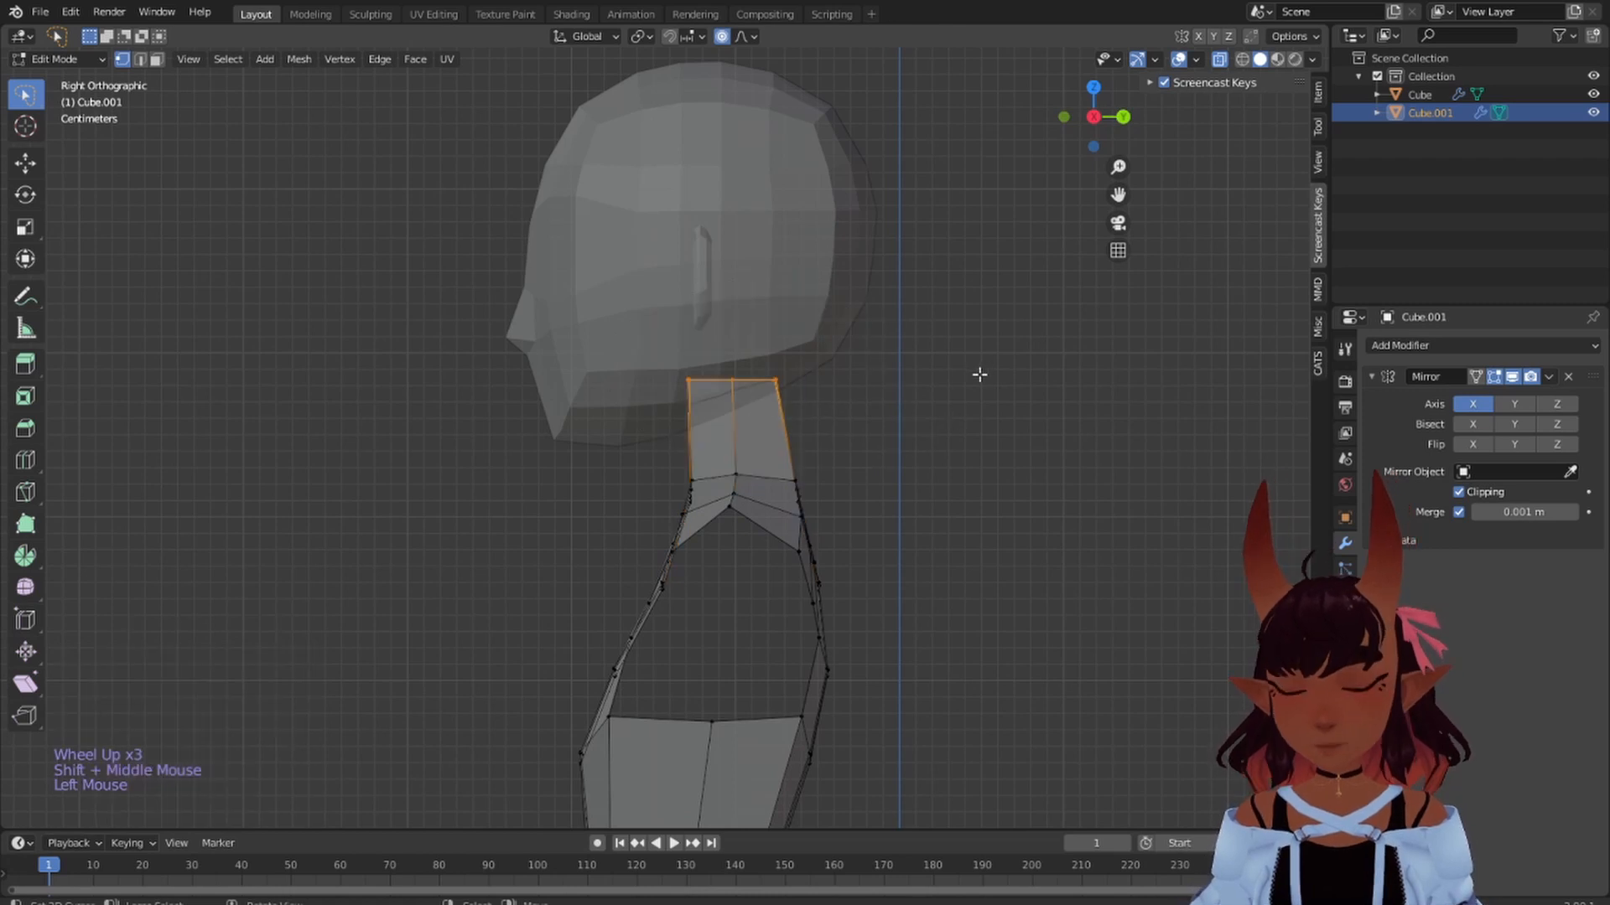
{"action": "key", "text": "g"}
{"action": "right_click", "coordinate": [979, 374]}
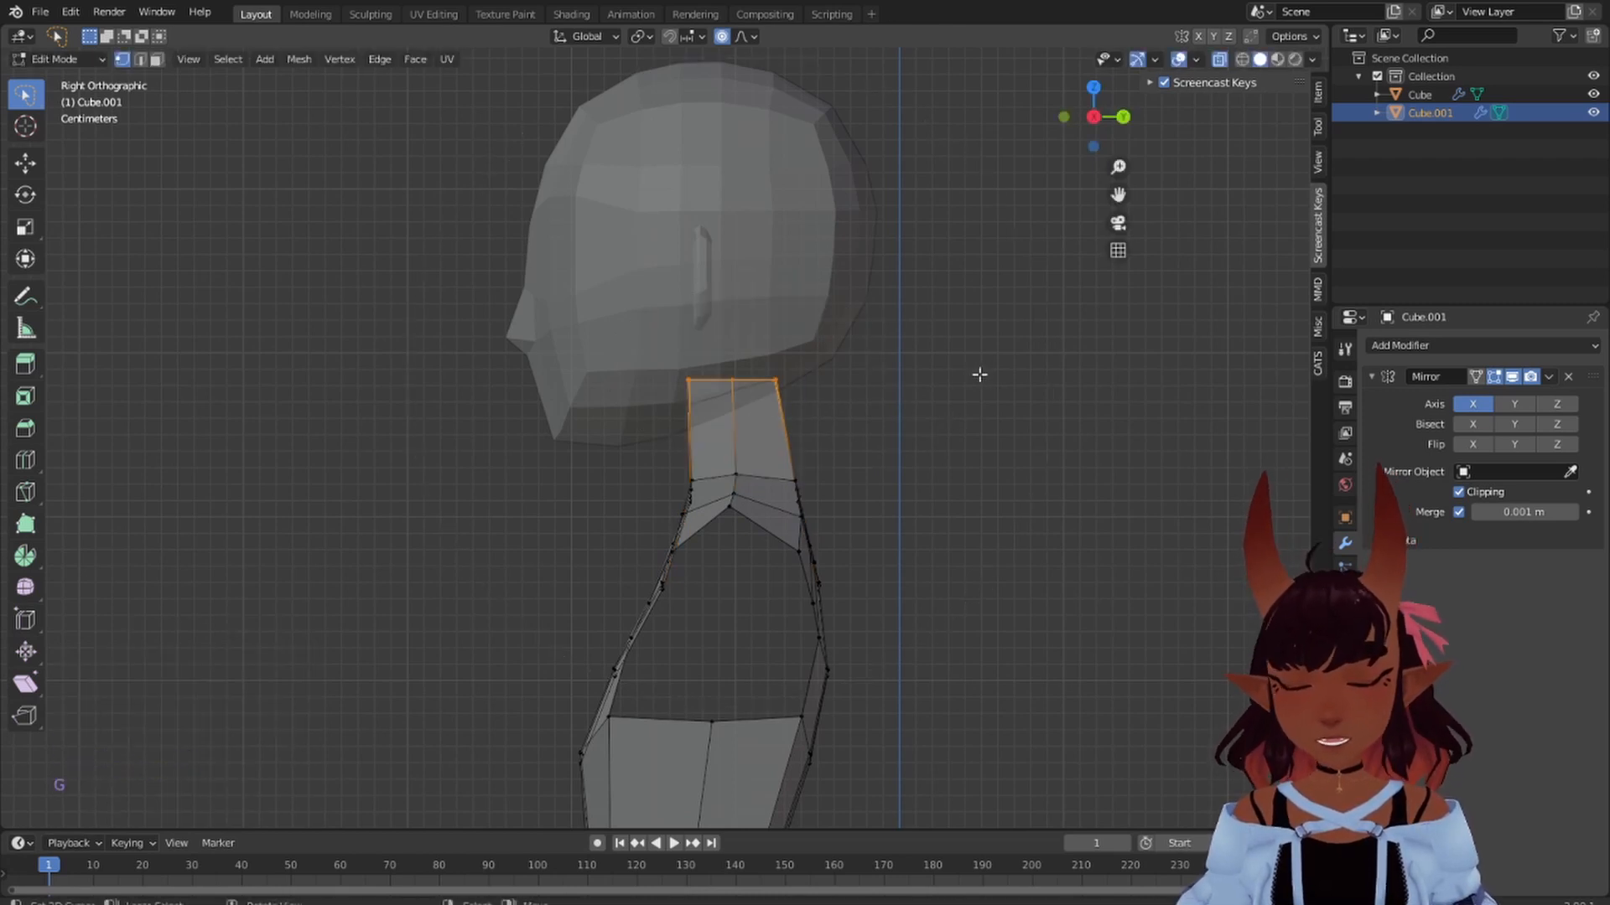
{"action": "left_click", "coordinate": [722, 36]}
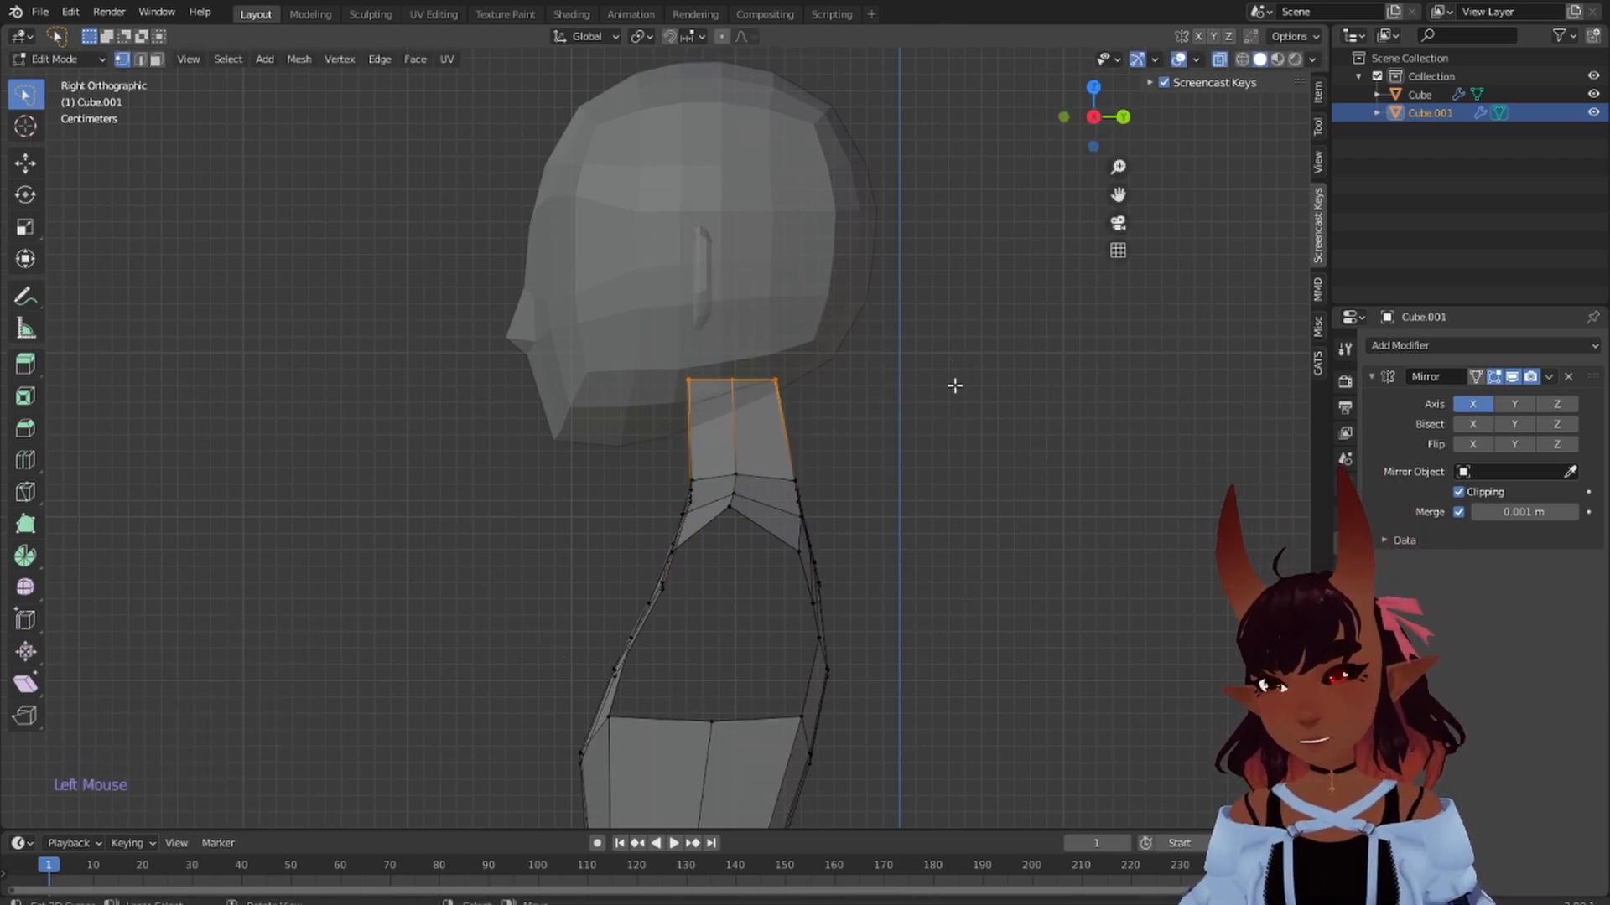
{"action": "key", "text": "g"}
{"action": "key", "text": "y"}
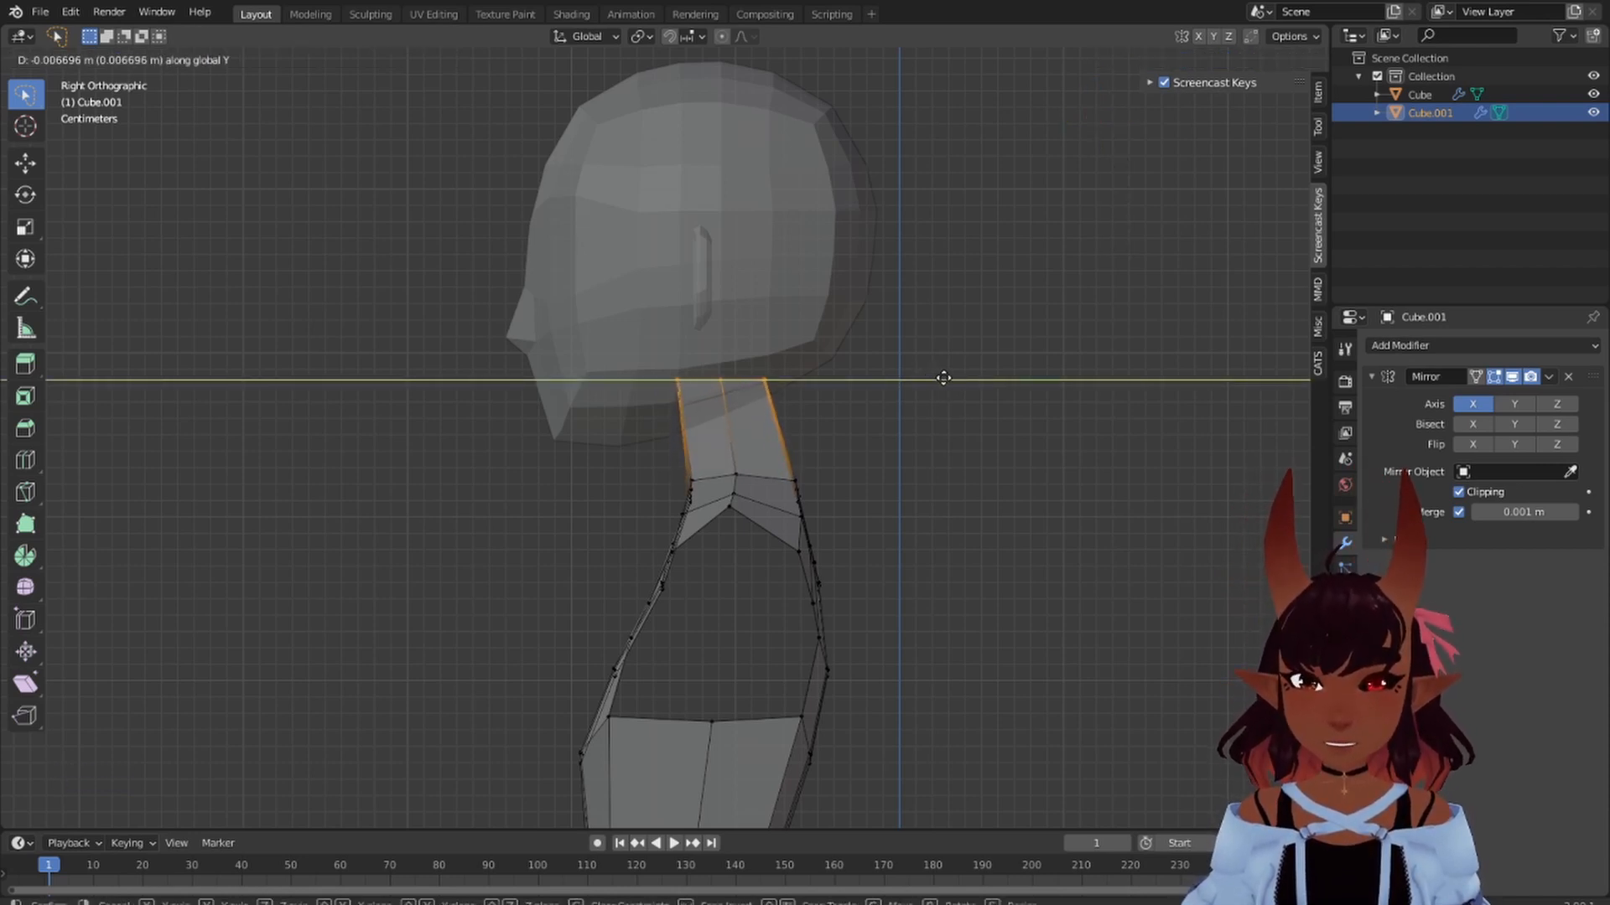
{"action": "left_click", "coordinate": [944, 378]}
{"action": "key", "text": "a"}
{"action": "key", "text": "a"}
{"action": "key", "text": "a"}
- Select the two vertical edge loops along the outer side of the torso and leg and move them about -0.018 m along X
{"action": "scroll", "coordinate": [819, 449], "scroll_direction": "down", "scroll_amount": 10}
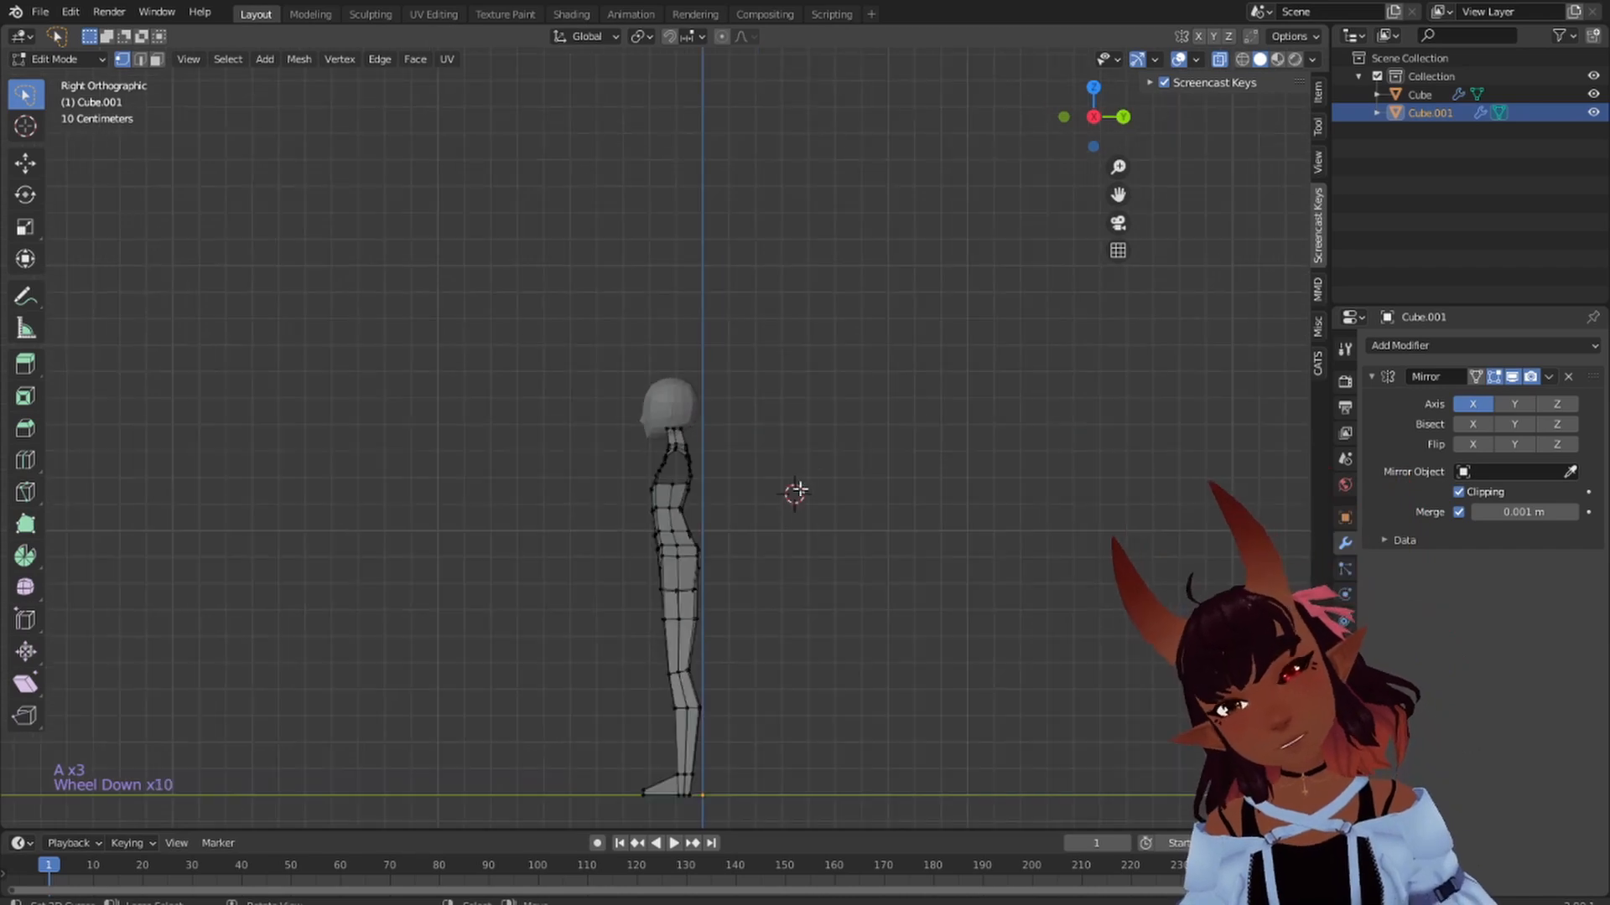
{"action": "middle_click_drag", "start_coordinate": [797, 490], "coordinate": [583, 553], "text": "shift"}
{"action": "scroll", "coordinate": [771, 474], "scroll_direction": "up", "scroll_amount": 5}
{"action": "right_click", "coordinate": [745, 641], "text": "alt"}
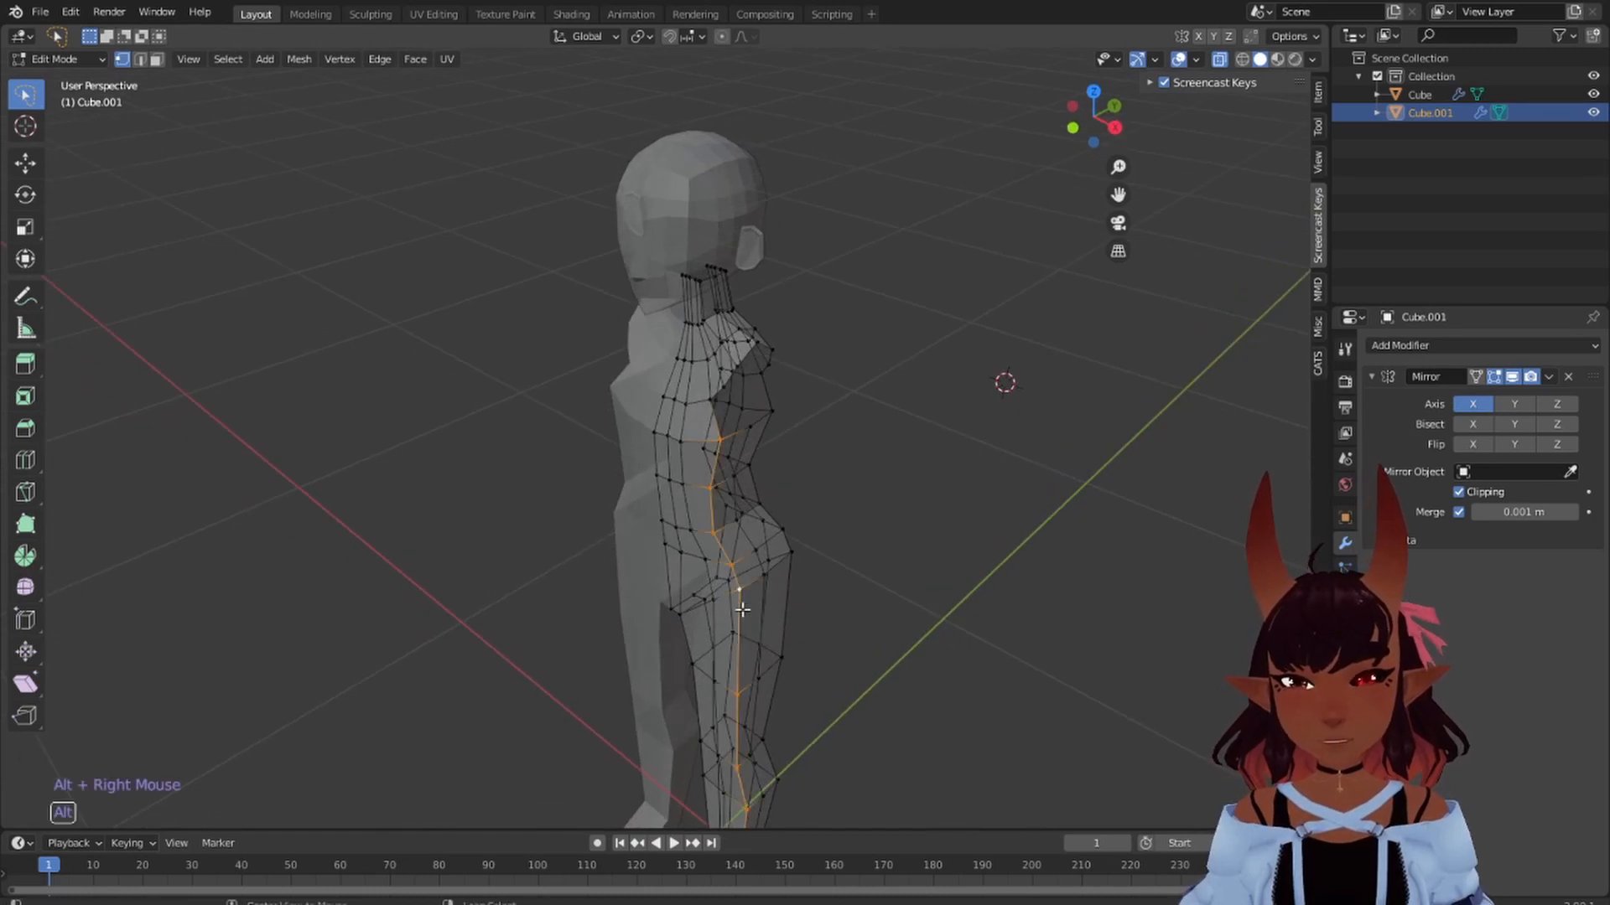
{"action": "right_click", "coordinate": [743, 639], "text": "alt"}
{"action": "right_click", "coordinate": [743, 638], "text": "alt"}
{"action": "scroll", "coordinate": [742, 637], "scroll_direction": "down", "scroll_amount": 4}
{"action": "middle_click_drag", "start_coordinate": [743, 637], "coordinate": [928, 637]}
{"action": "scroll", "coordinate": [733, 535], "scroll_direction": "up", "scroll_amount": 5}
{"action": "right_click", "coordinate": [824, 660], "text": "alt+shift"}
{"action": "scroll", "coordinate": [822, 667], "scroll_direction": "down", "scroll_amount": 4}
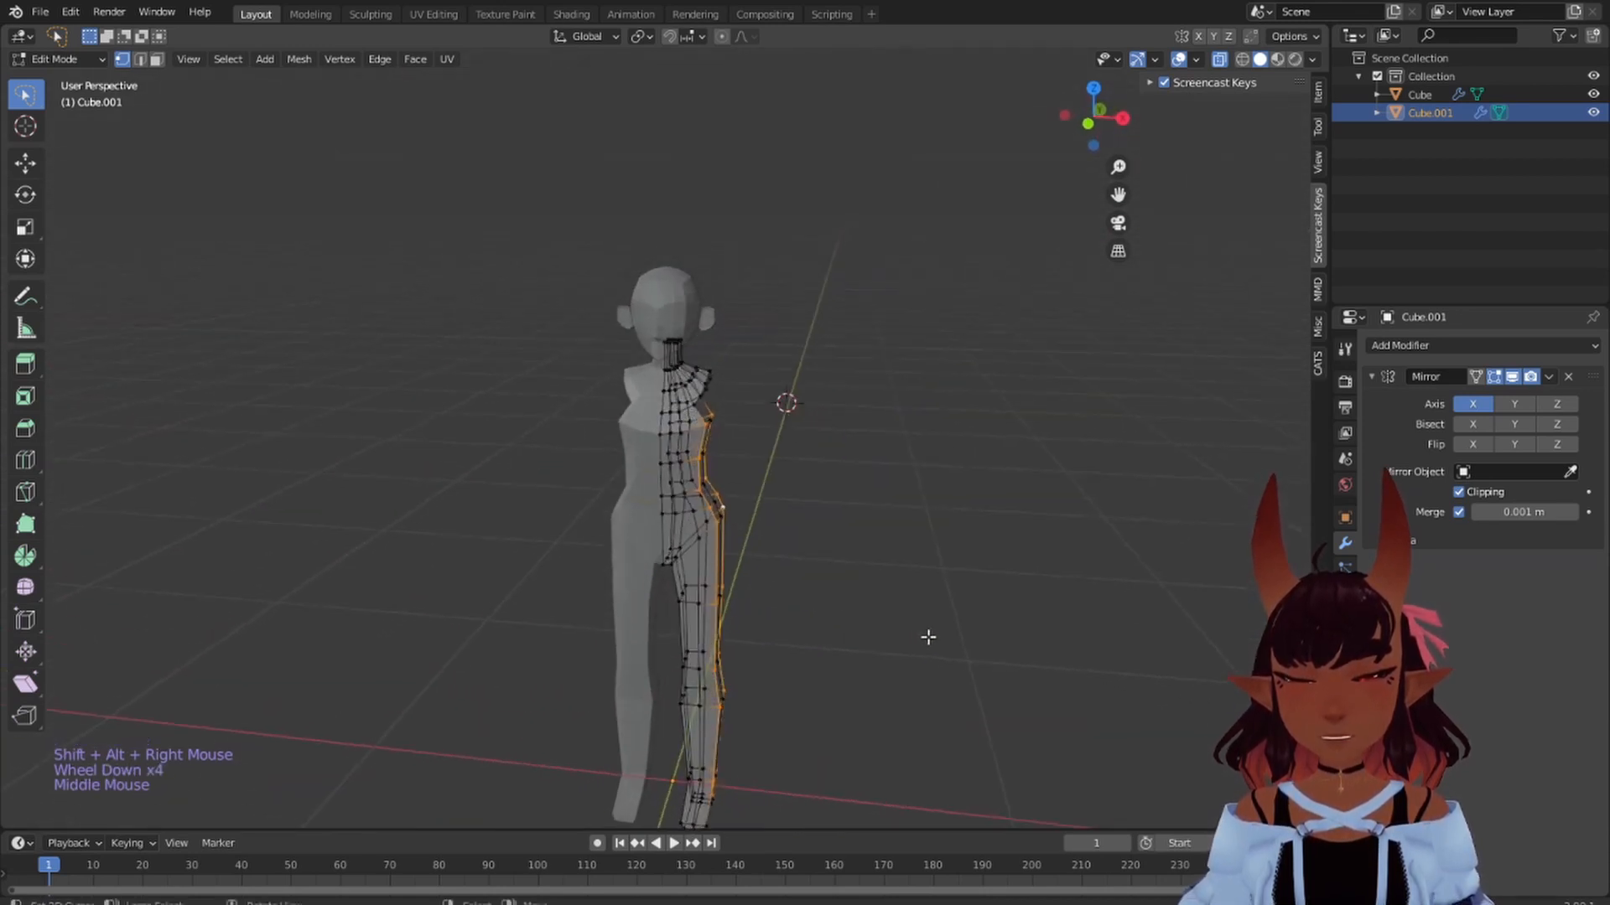
{"action": "key", "text": "KP_1"}
{"action": "scroll", "coordinate": [816, 682], "scroll_direction": "up", "scroll_amount": 4}
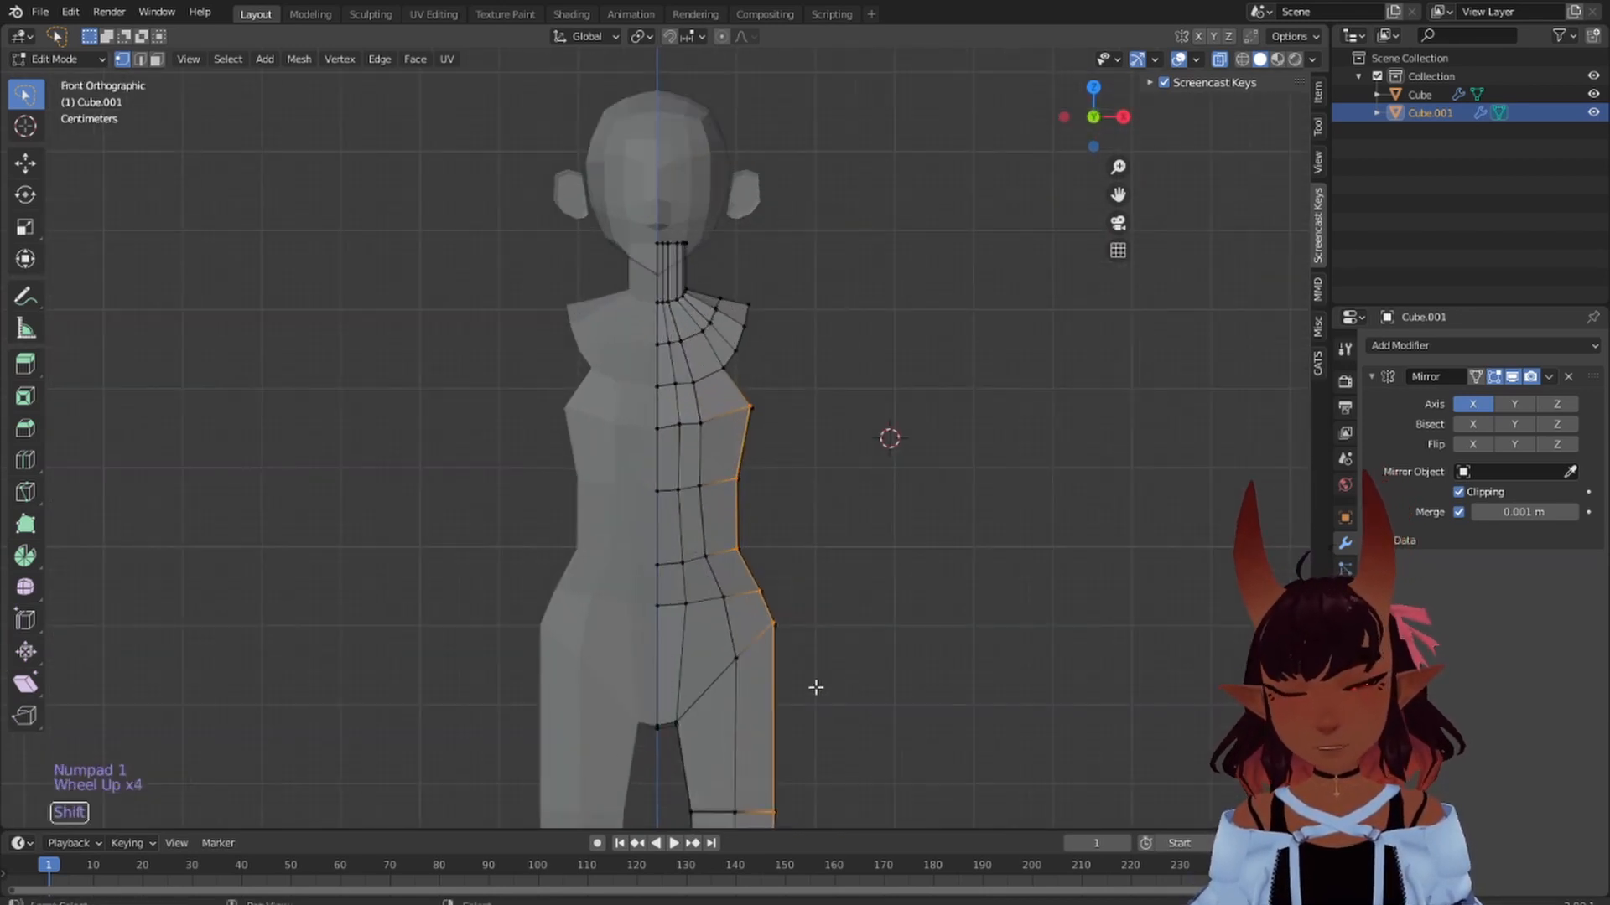
{"action": "middle_click_drag", "start_coordinate": [816, 682], "coordinate": [761, 330], "text": "shift"}
{"action": "scroll", "coordinate": [761, 266], "scroll_direction": "down", "scroll_amount": 3}
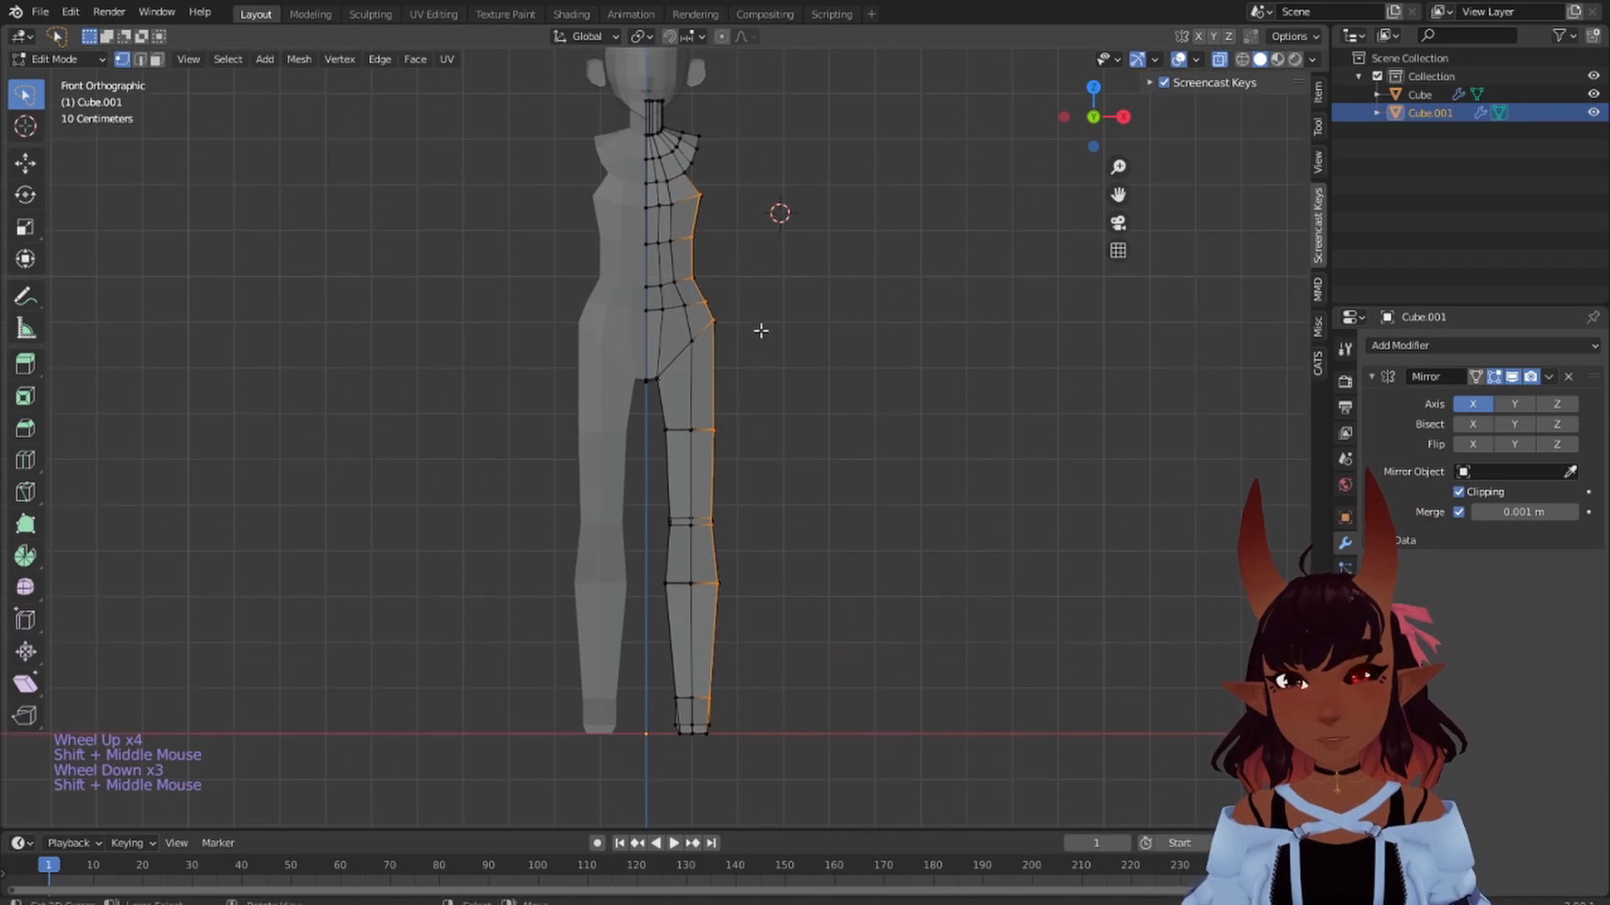
{"action": "key", "text": "g"}
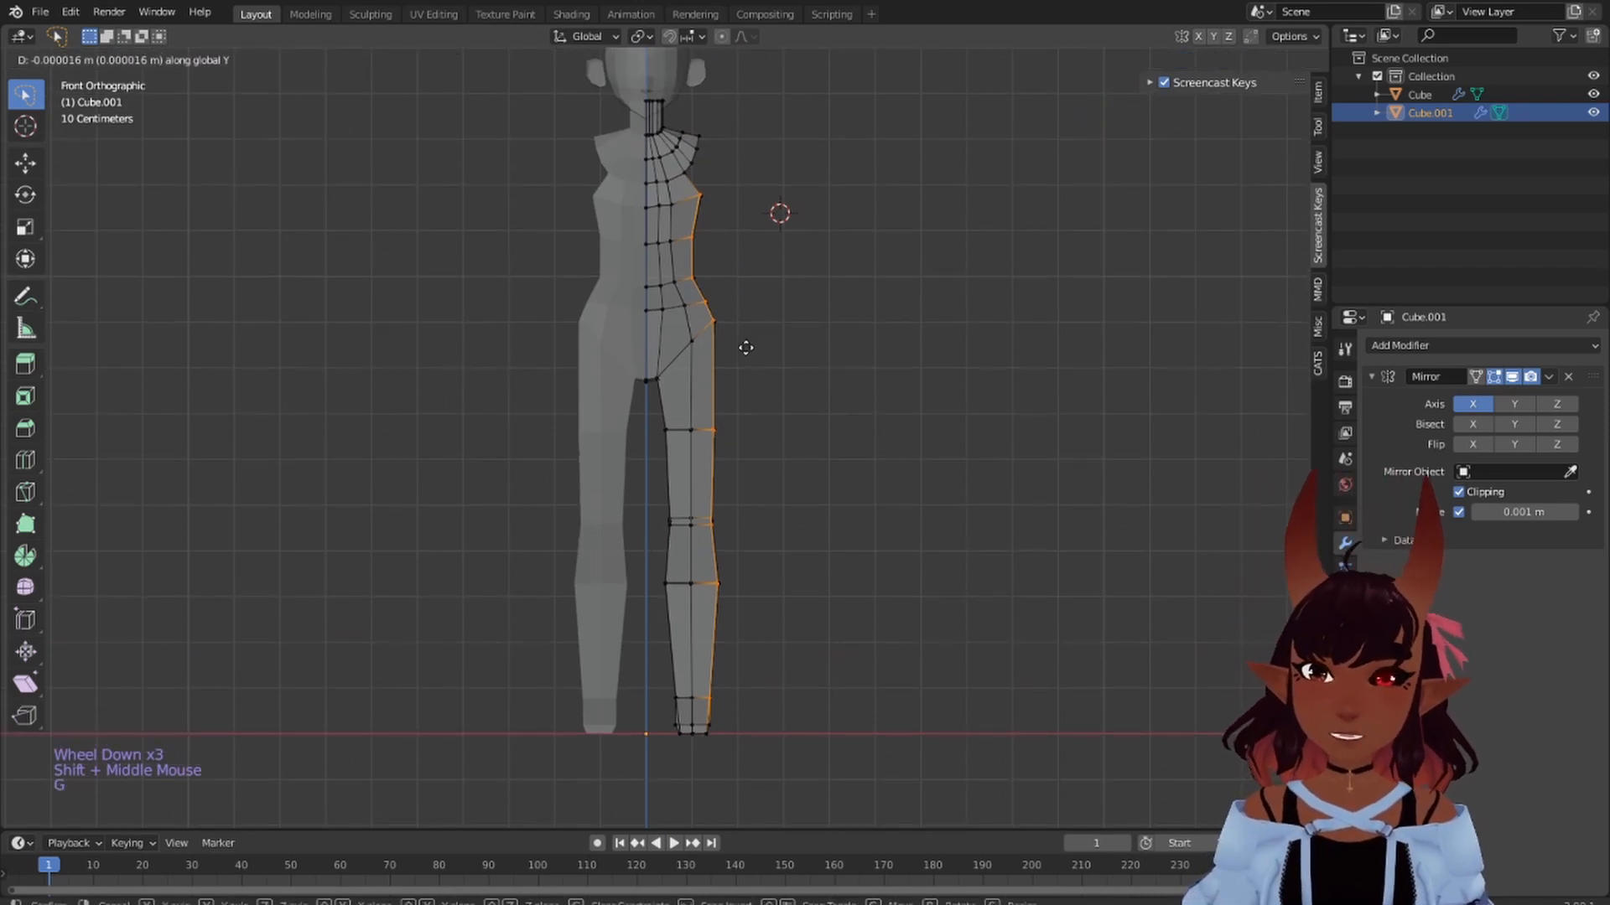
{"action": "right_click", "coordinate": [864, 419]}
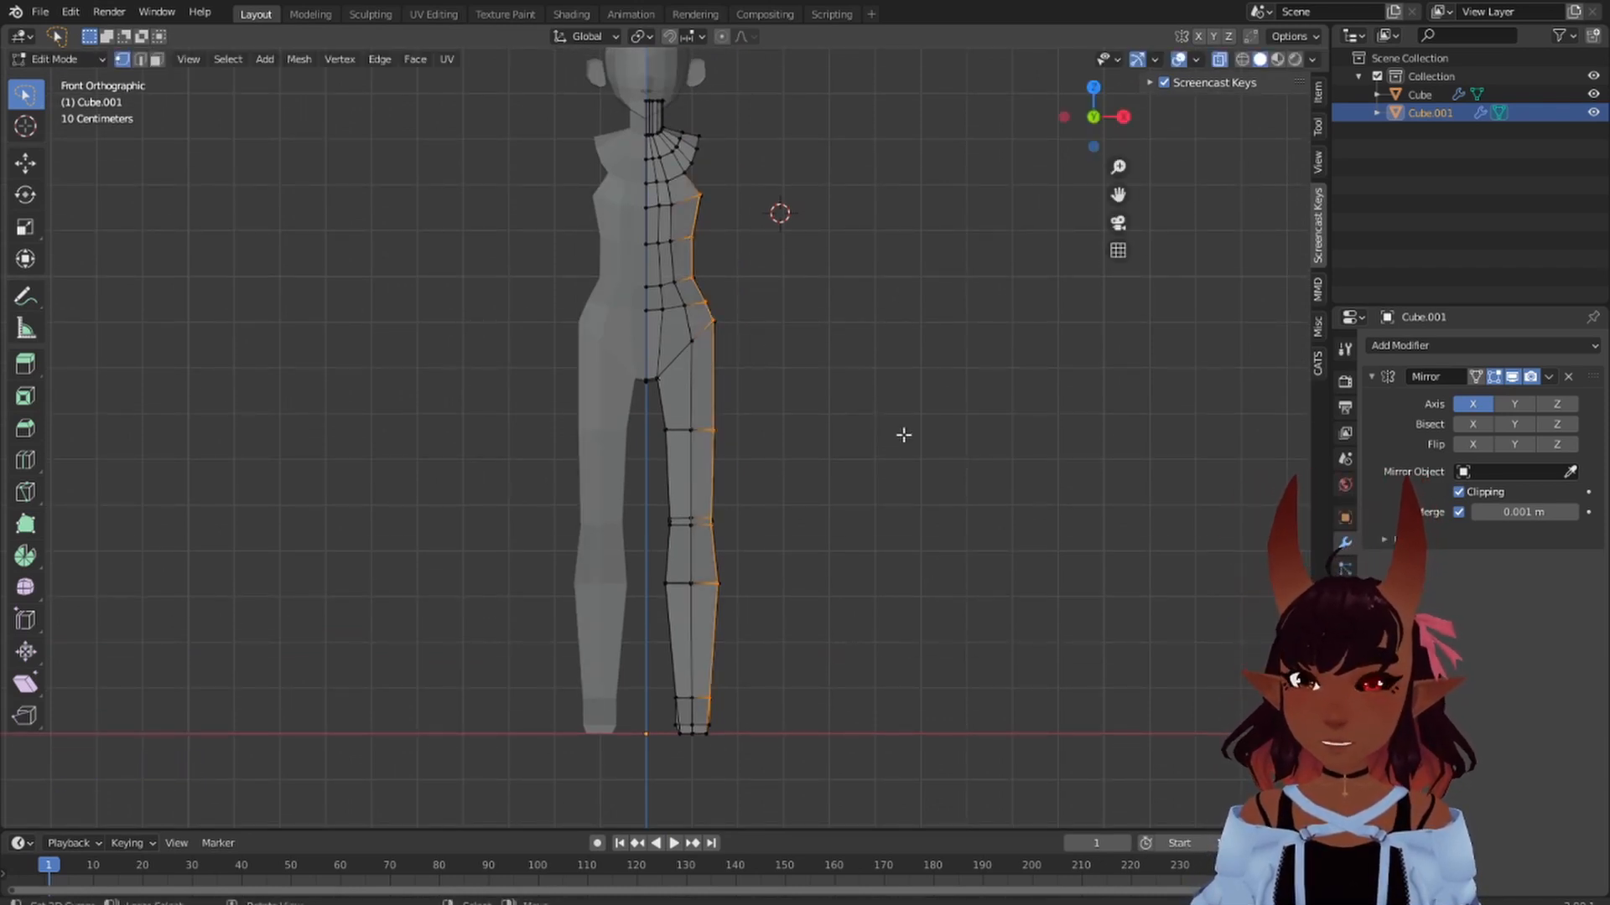
{"action": "key", "text": "g"}
{"action": "key", "text": "x"}
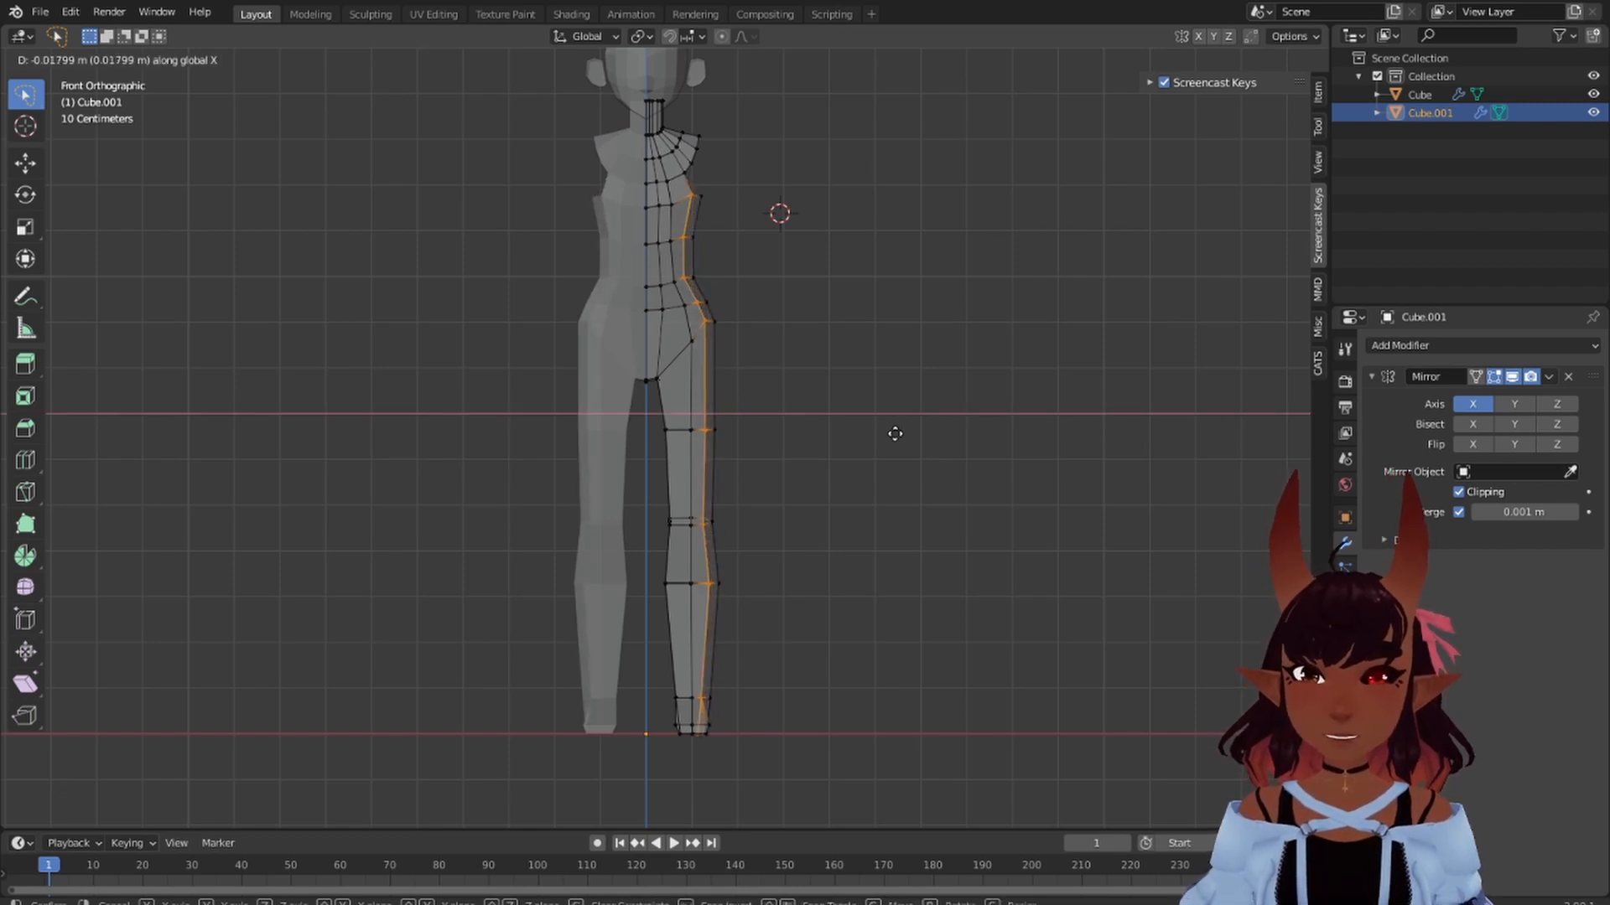
{"action": "left_click", "coordinate": [895, 433]}
- Select the two vertical edge loops along the inner leg, move them about 0.017 m along X, and clear the selection
{"action": "middle_click_drag", "start_coordinate": [704, 479], "coordinate": [685, 556]}
{"action": "scroll", "coordinate": [684, 555], "scroll_direction": "up", "scroll_amount": 5}
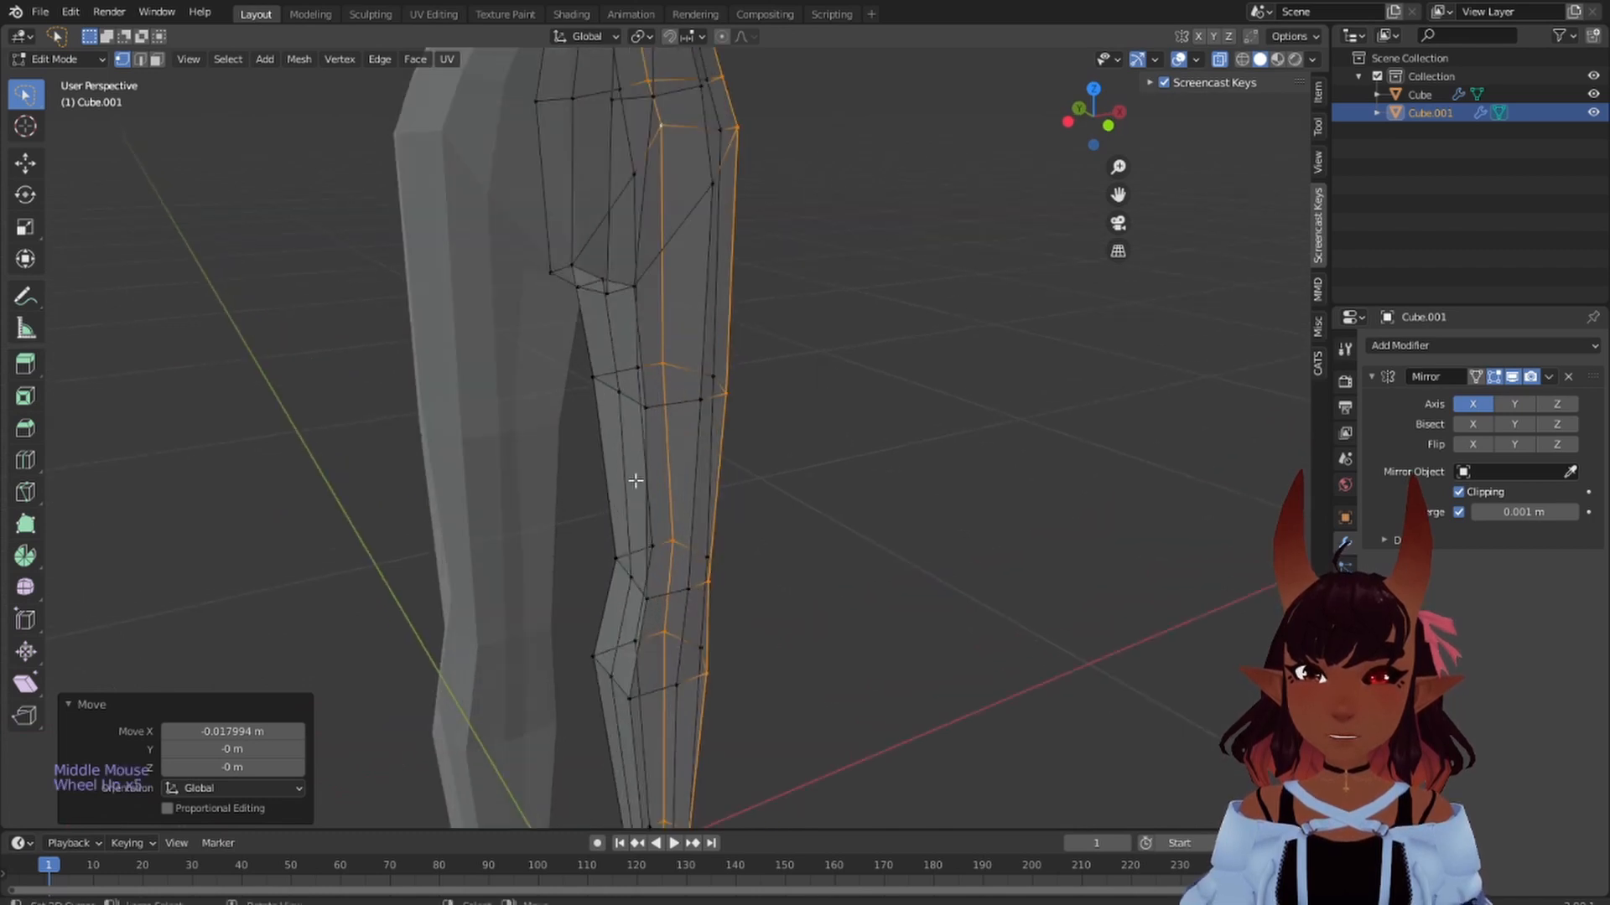
{"action": "mouse_move", "coordinate": [642, 339]}
{"action": "middle_mouse_down"}
{"action": "mouse_move", "coordinate": [649, 362]}
{"action": "mouse_move", "coordinate": [642, 339]}
{"action": "middle_mouse_up"}
{"action": "right_click", "coordinate": [642, 339], "text": "alt"}
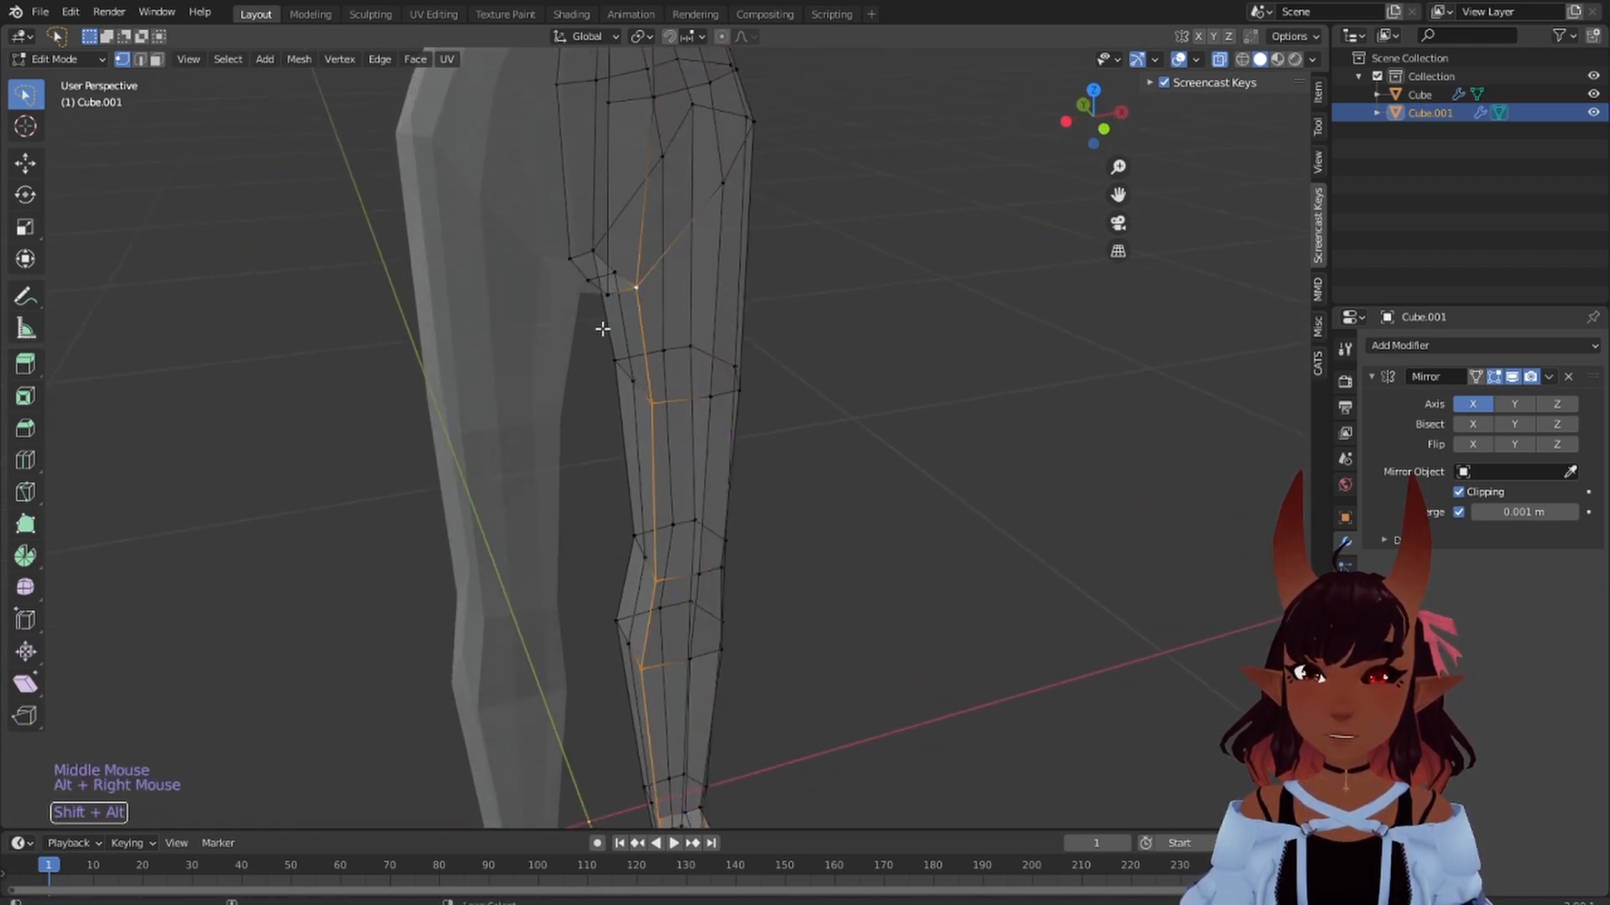
{"action": "right_click", "coordinate": [602, 329], "text": "alt+shift"}
{"action": "scroll", "coordinate": [602, 329], "scroll_direction": "down", "scroll_amount": 4}
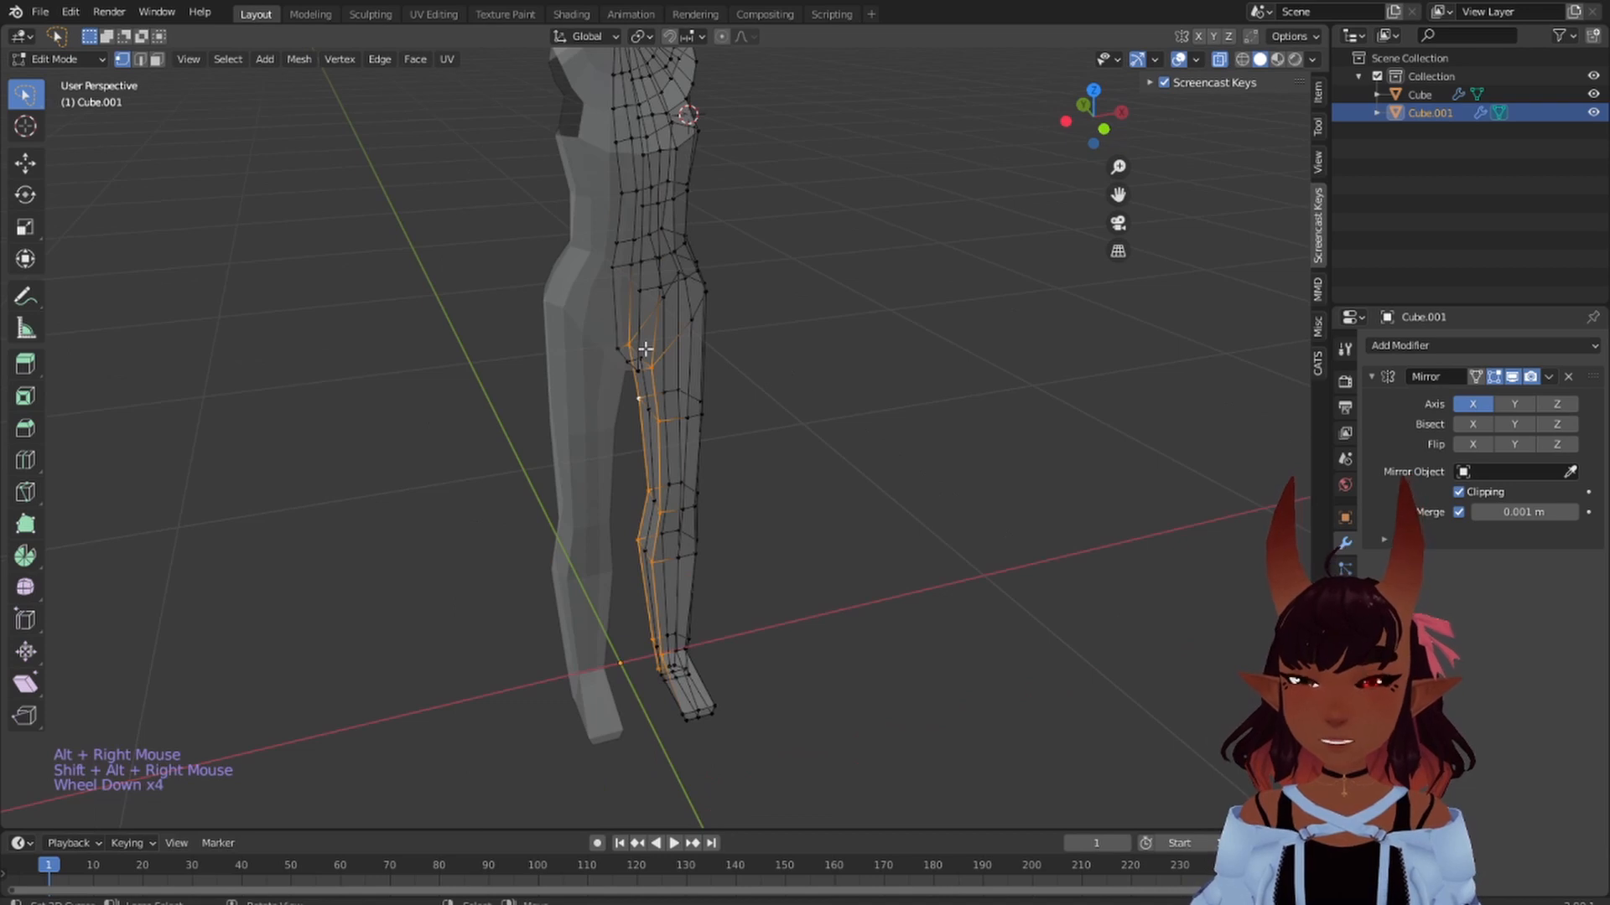
{"action": "key", "text": "KP_1"}
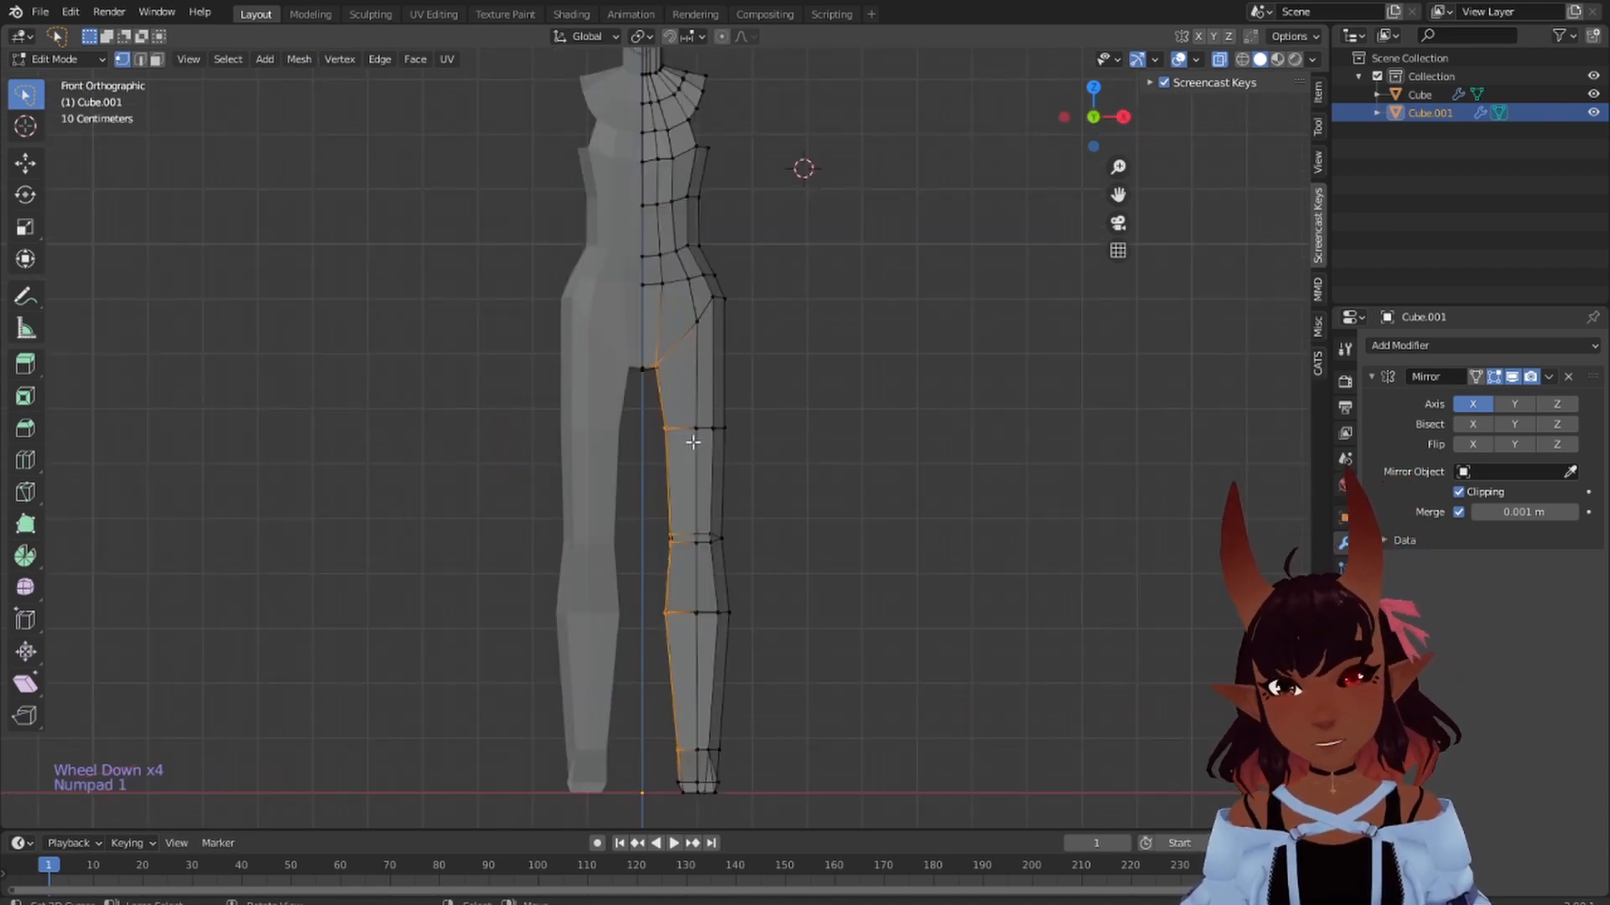
{"action": "key", "text": "g"}
{"action": "key", "text": "x"}
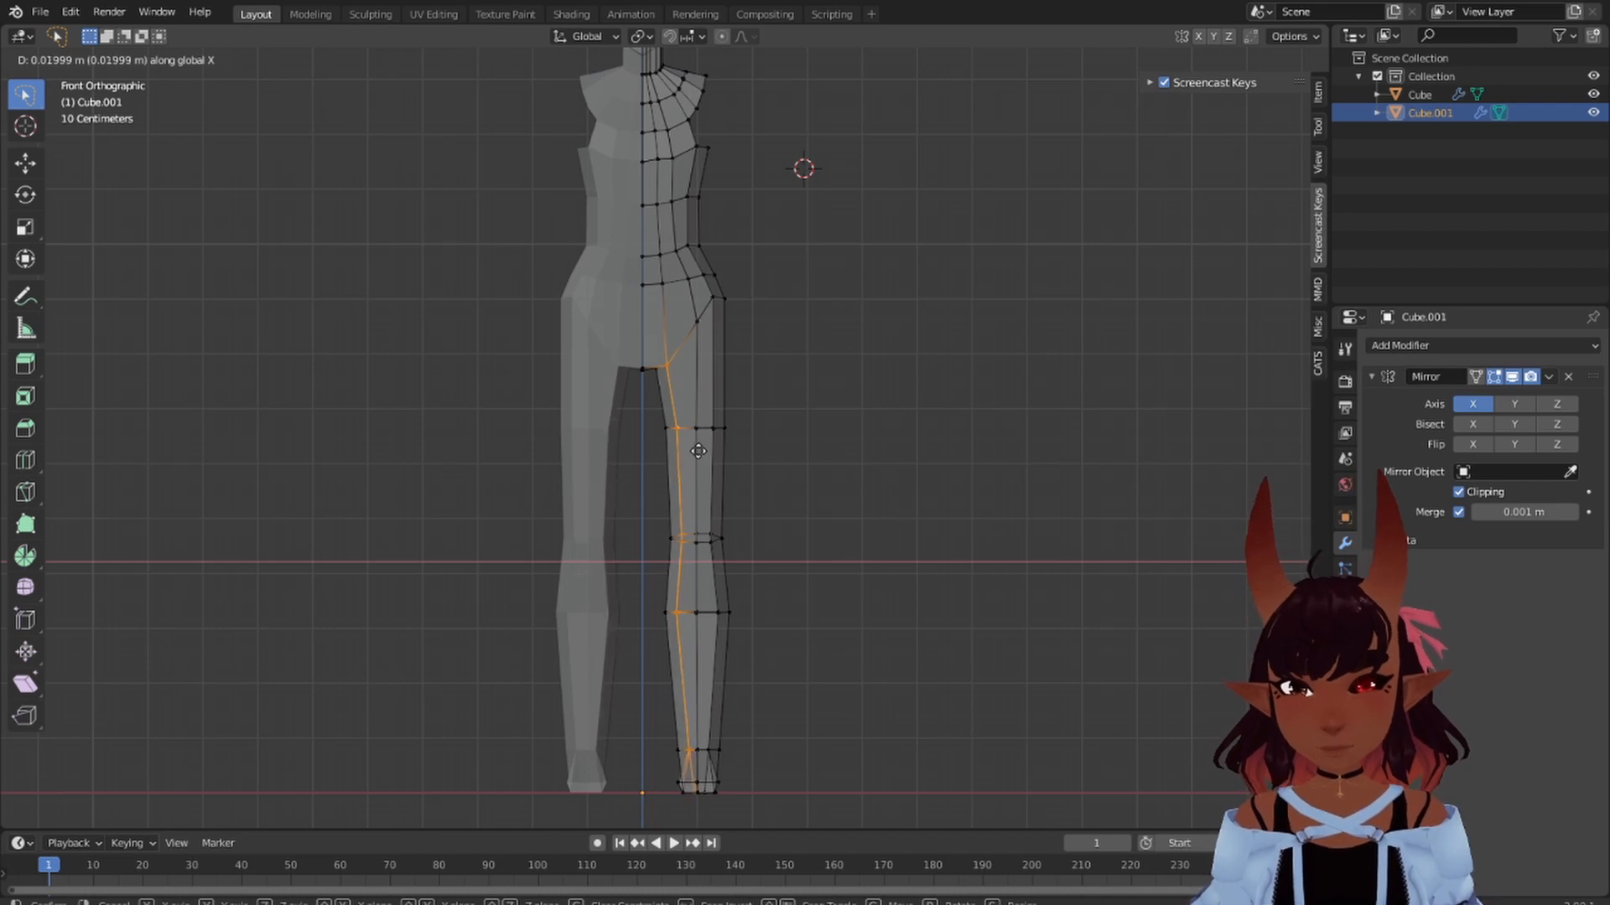
{"action": "left_click", "coordinate": [697, 450]}
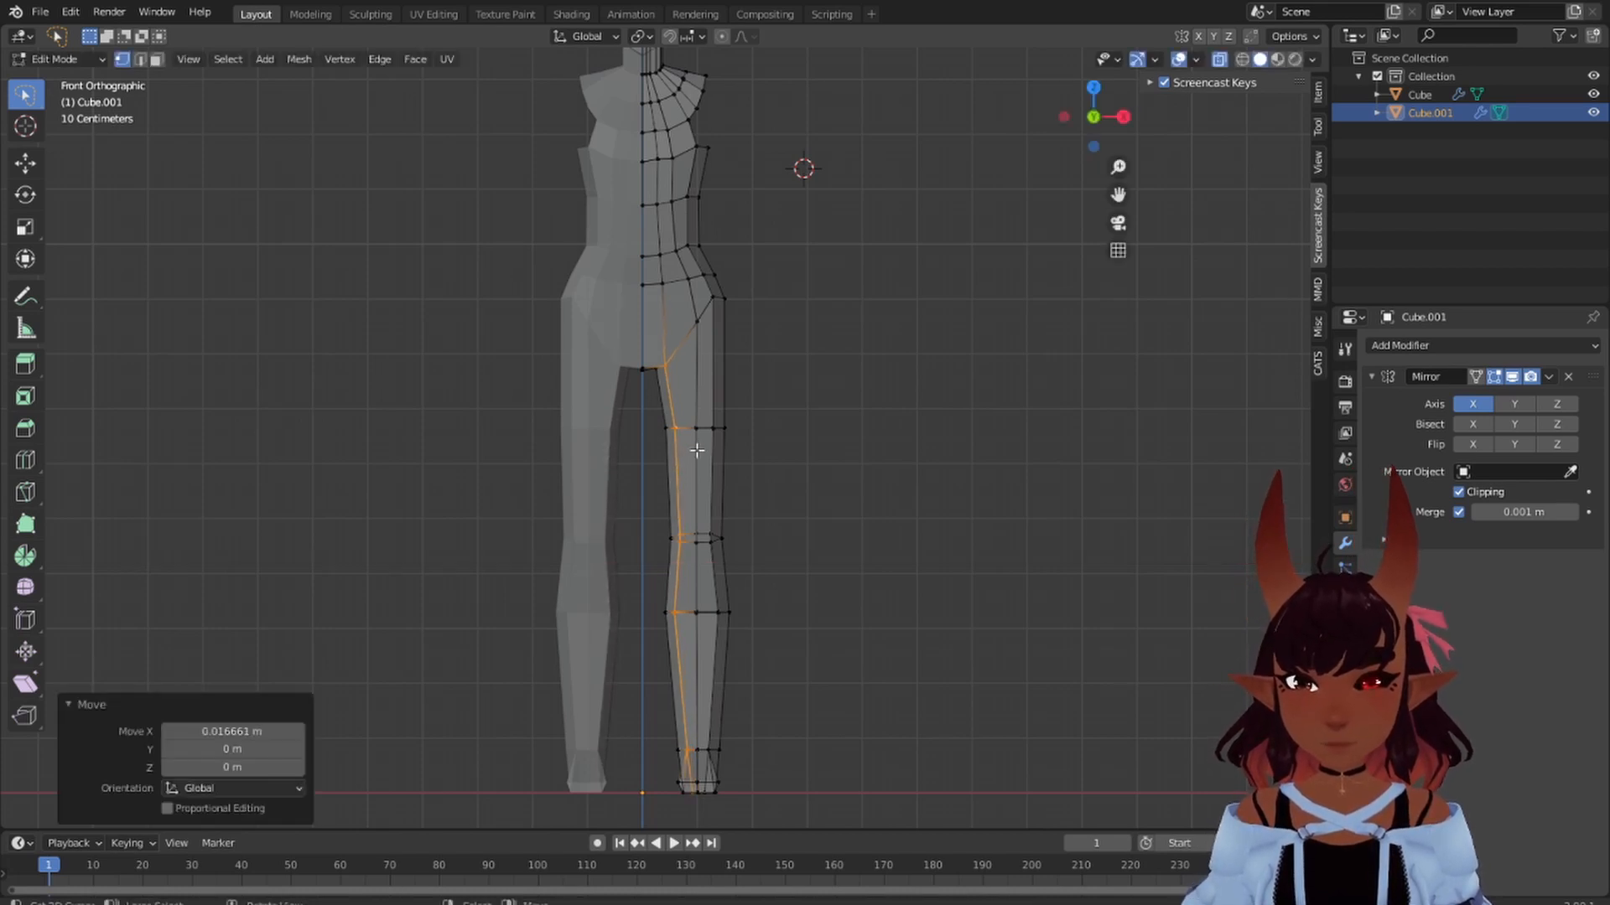
{"action": "key", "text": "a"}
{"action": "key", "text": "a"}
{"action": "key", "text": "a"}
- Select the two upper corner vertices at the toe end of the foot and scale them closer together along X
{"action": "middle_click_drag", "start_coordinate": [848, 420], "coordinate": [268, 360]}
{"action": "key", "text": "KP_1"}
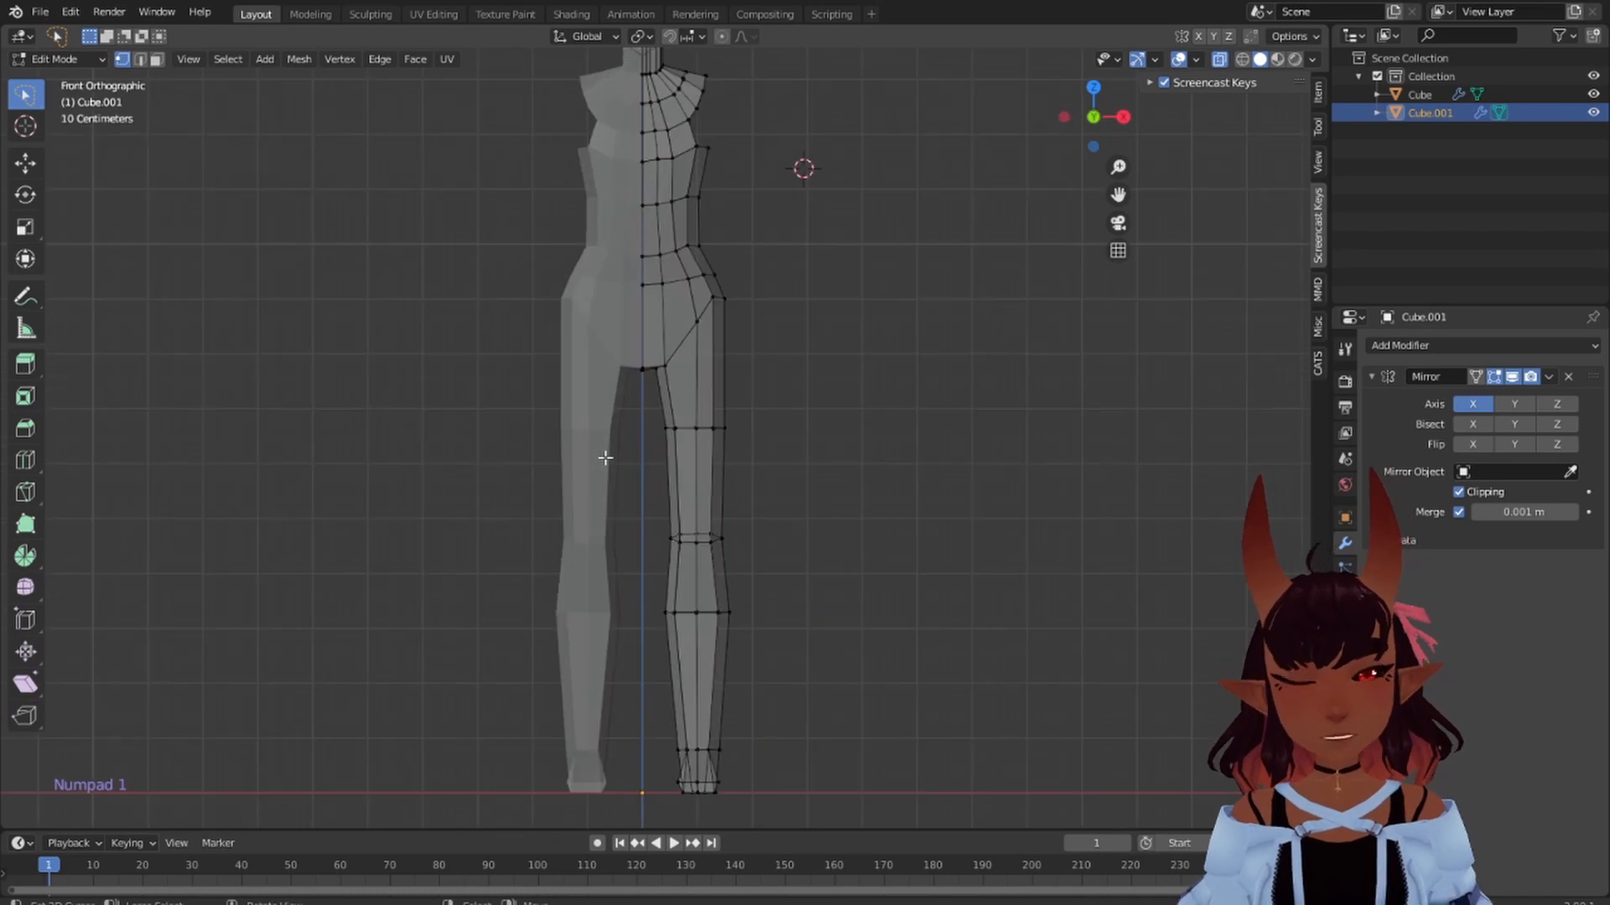
{"action": "middle_click_drag", "start_coordinate": [772, 621], "coordinate": [769, 492], "text": "shift"}
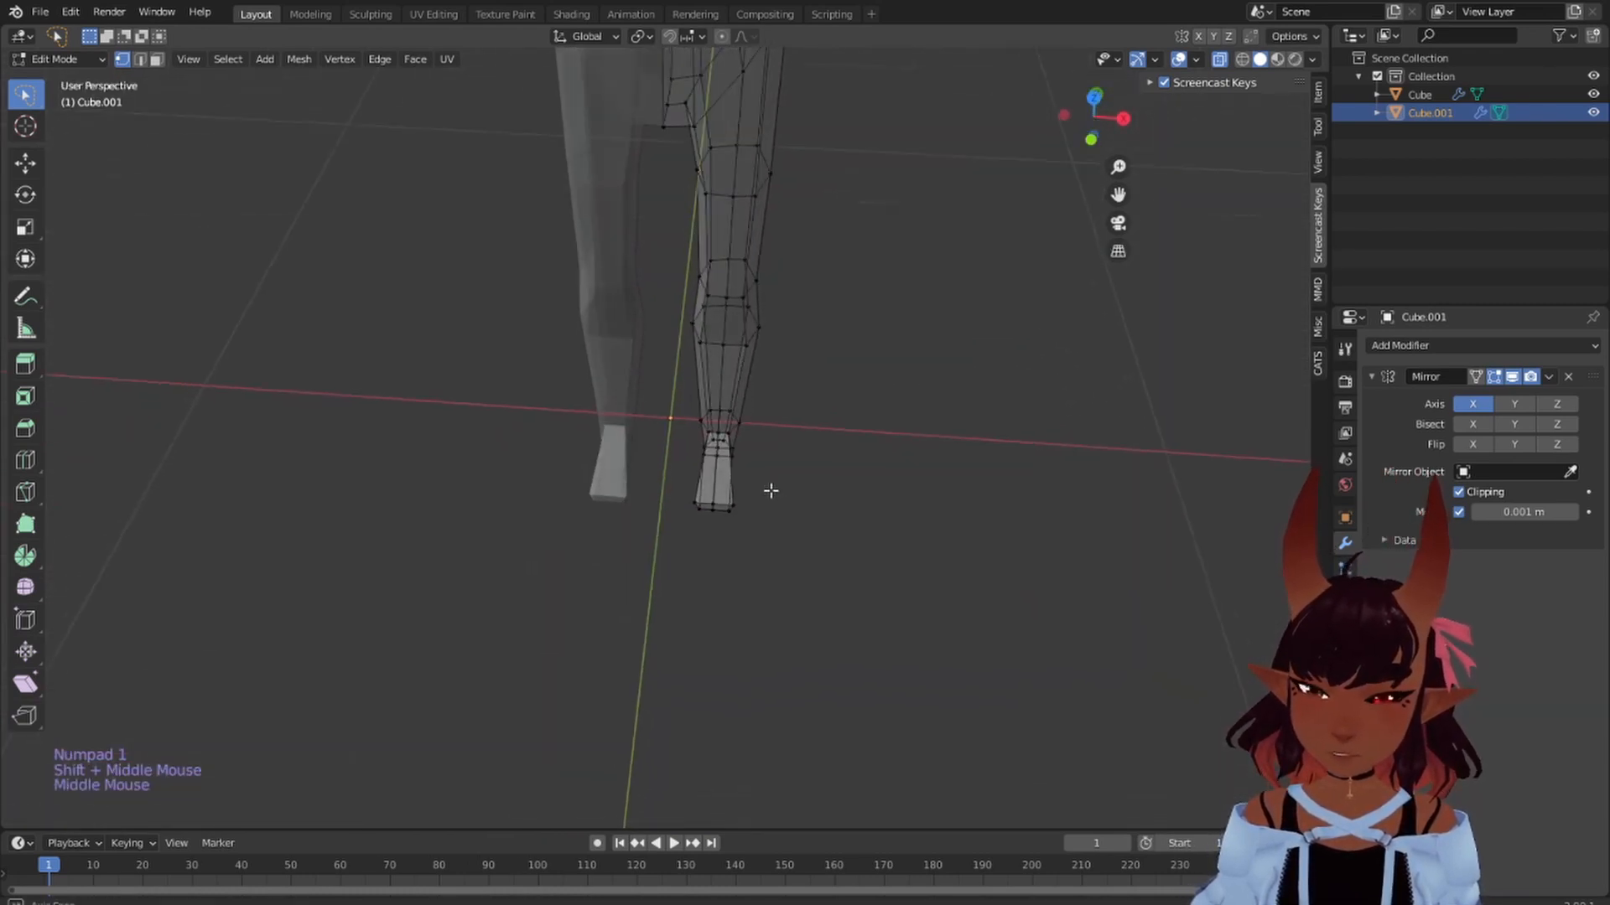
{"action": "scroll", "coordinate": [795, 545], "scroll_direction": "up", "scroll_amount": 5}
{"action": "middle_click_drag", "start_coordinate": [795, 545], "coordinate": [822, 553], "text": "shift"}
{"action": "scroll", "coordinate": [707, 446], "scroll_direction": "up", "scroll_amount": 3}
{"action": "middle_click_drag", "start_coordinate": [707, 445], "coordinate": [698, 408]}
{"action": "right_click", "coordinate": [689, 405]}
{"action": "right_click", "coordinate": [773, 504], "text": "shift"}
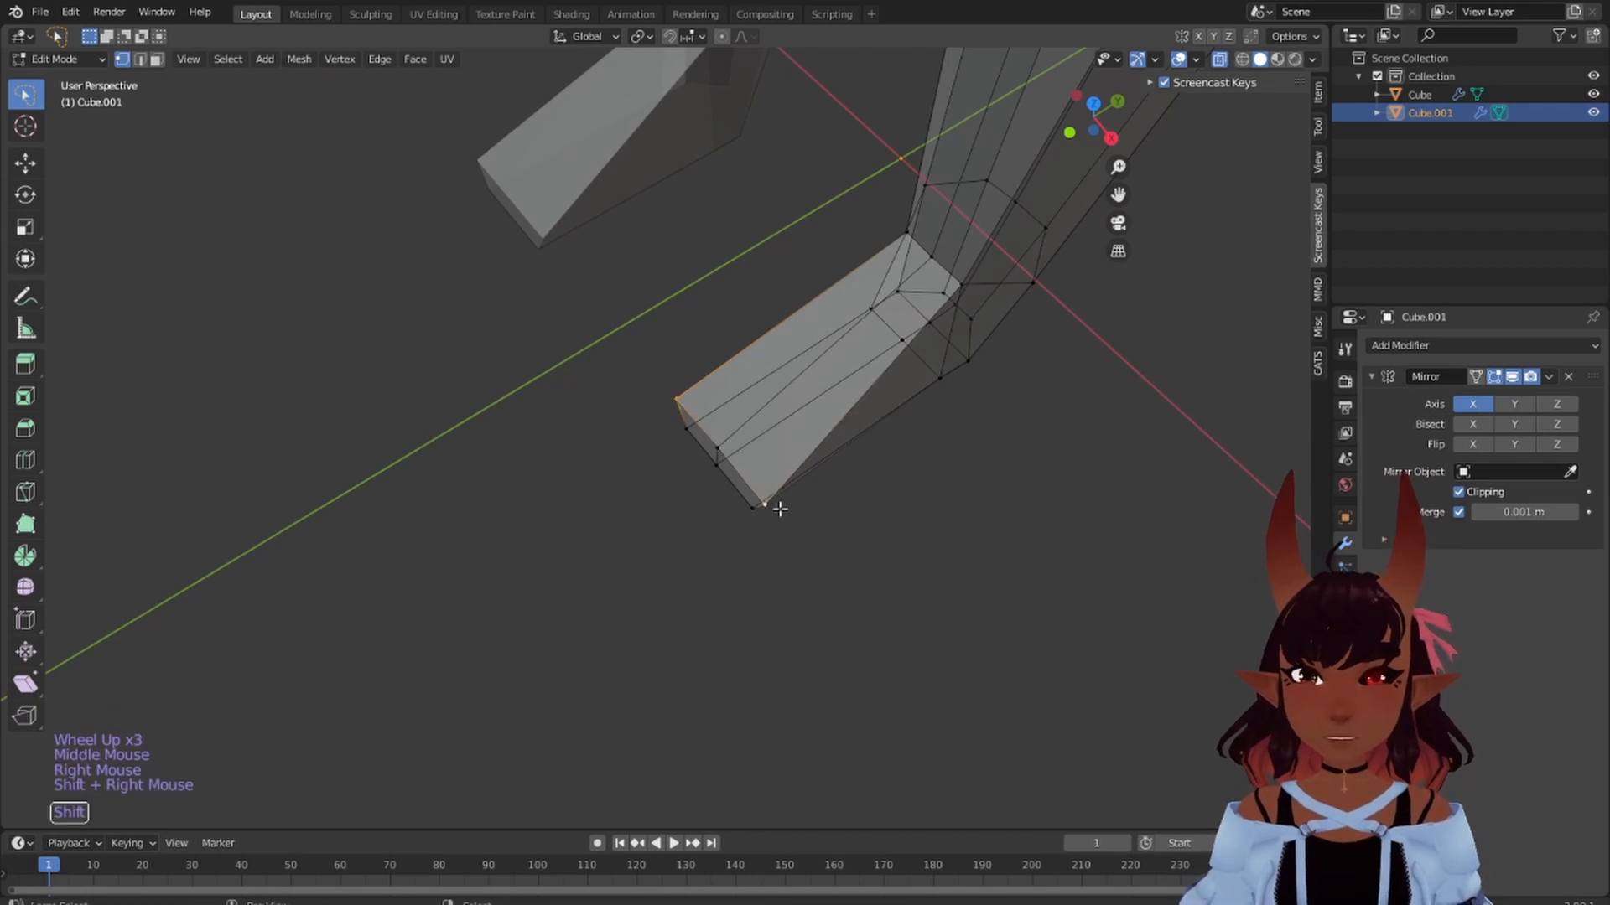
{"action": "middle_click_drag", "start_coordinate": [773, 505], "coordinate": [995, 503]}
{"action": "key", "text": "s"}
{"action": "key", "text": "x"}
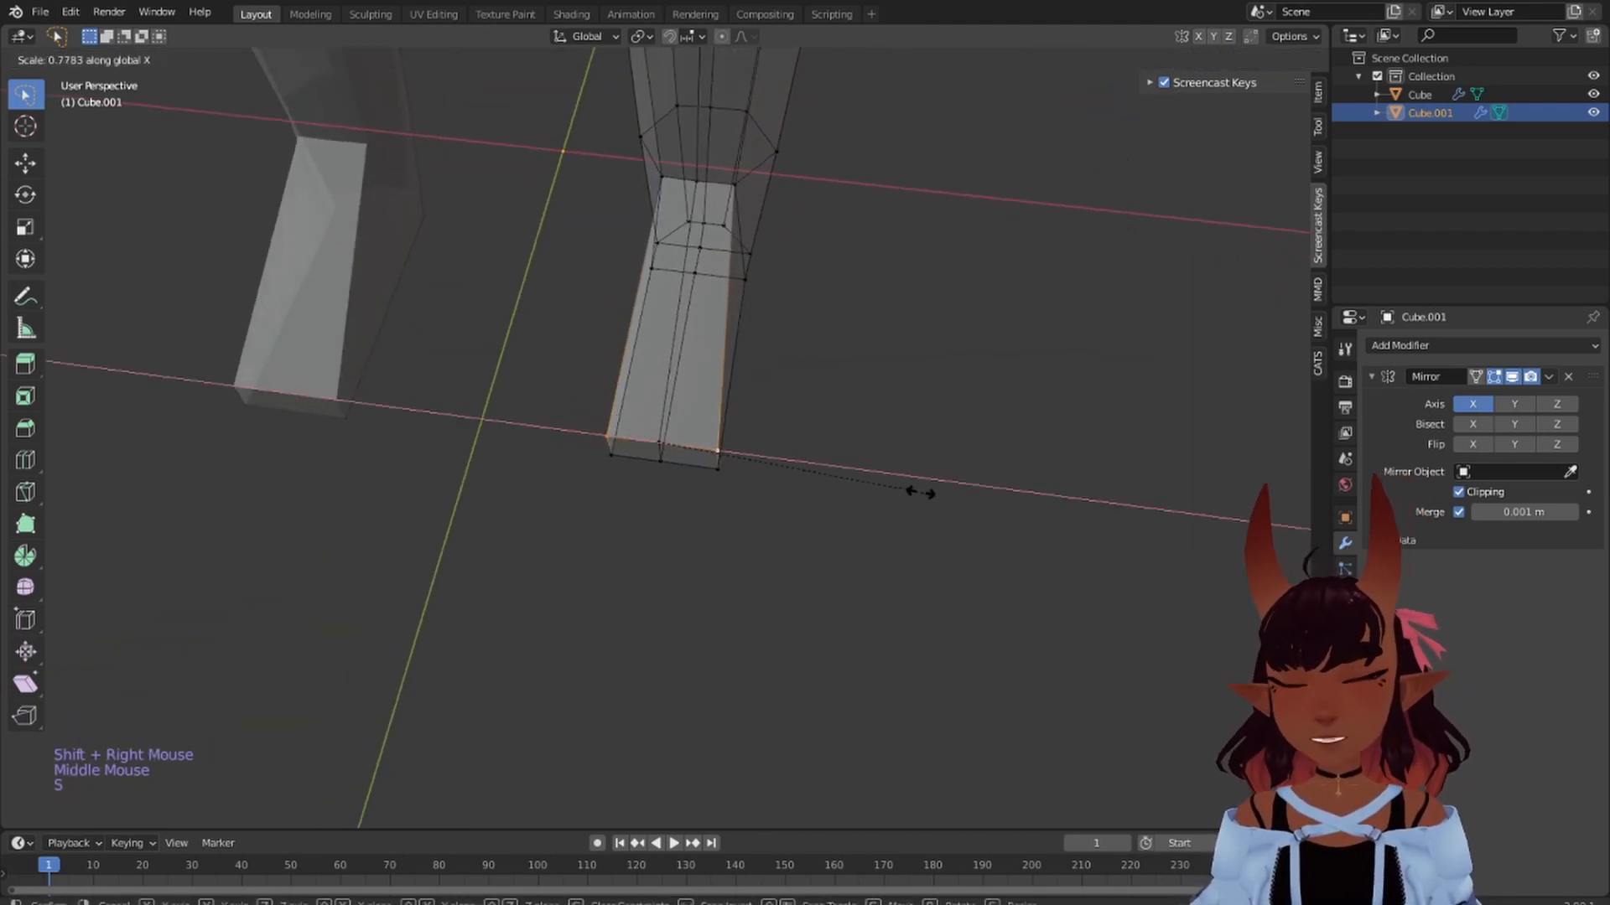
{"action": "left_click", "coordinate": [833, 475]}
- Widen the rear of the foot by scaling its two side vertices near the ankle along X by 1.114
{"action": "middle_click_drag", "start_coordinate": [833, 475], "coordinate": [676, 402]}
{"action": "right_click", "coordinate": [636, 373]}
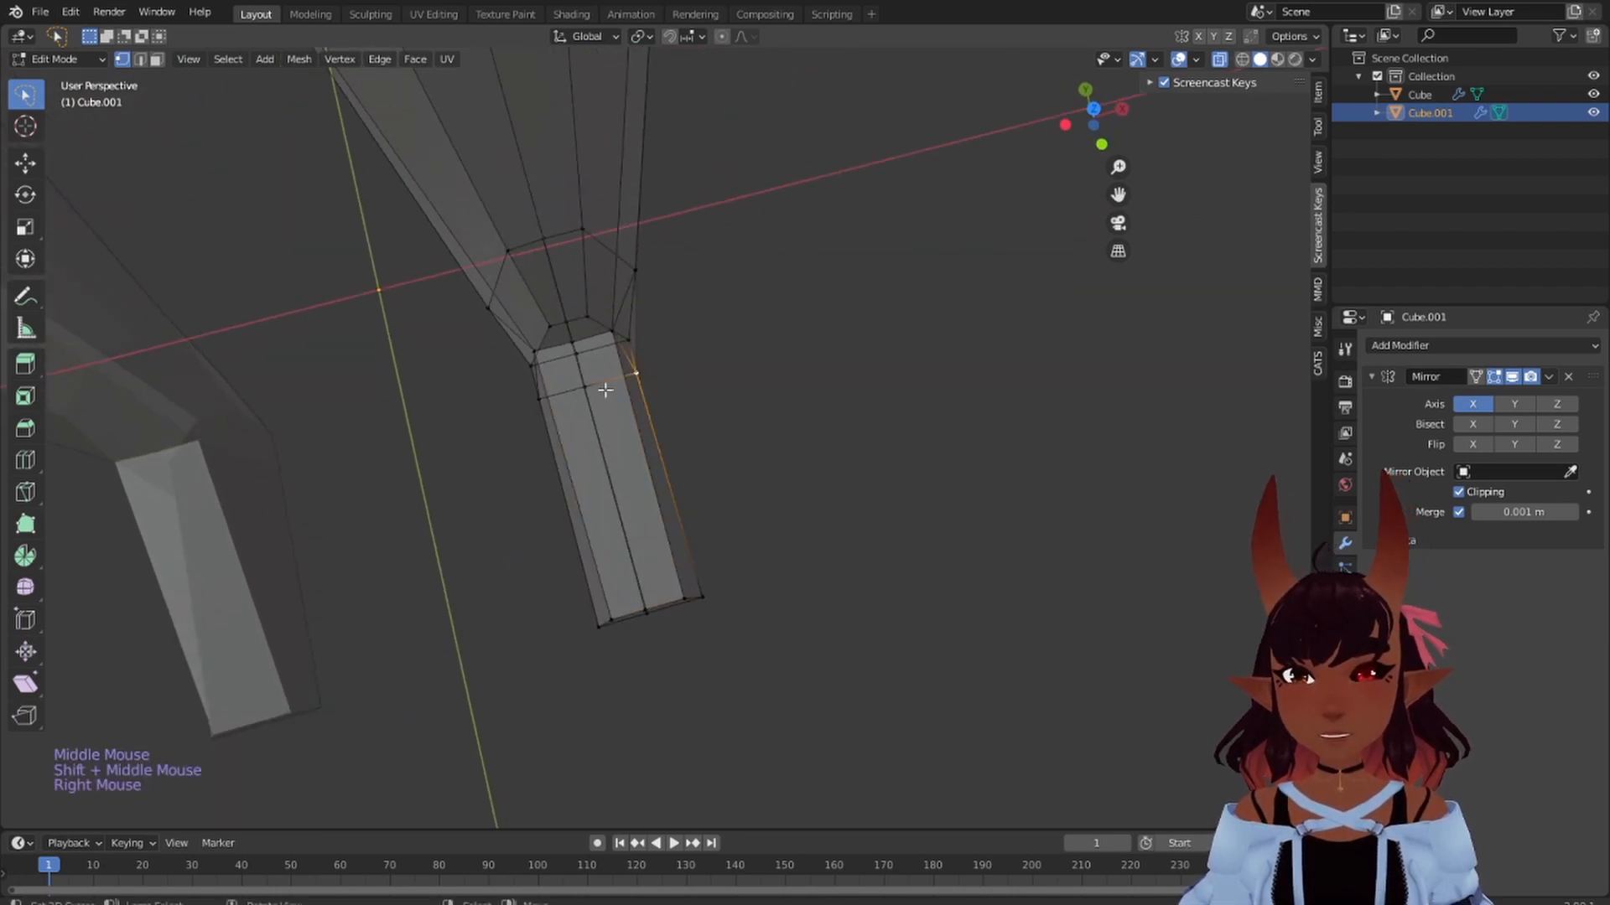
{"action": "right_click", "coordinate": [533, 396], "text": "shift"}
{"action": "key", "text": "s"}
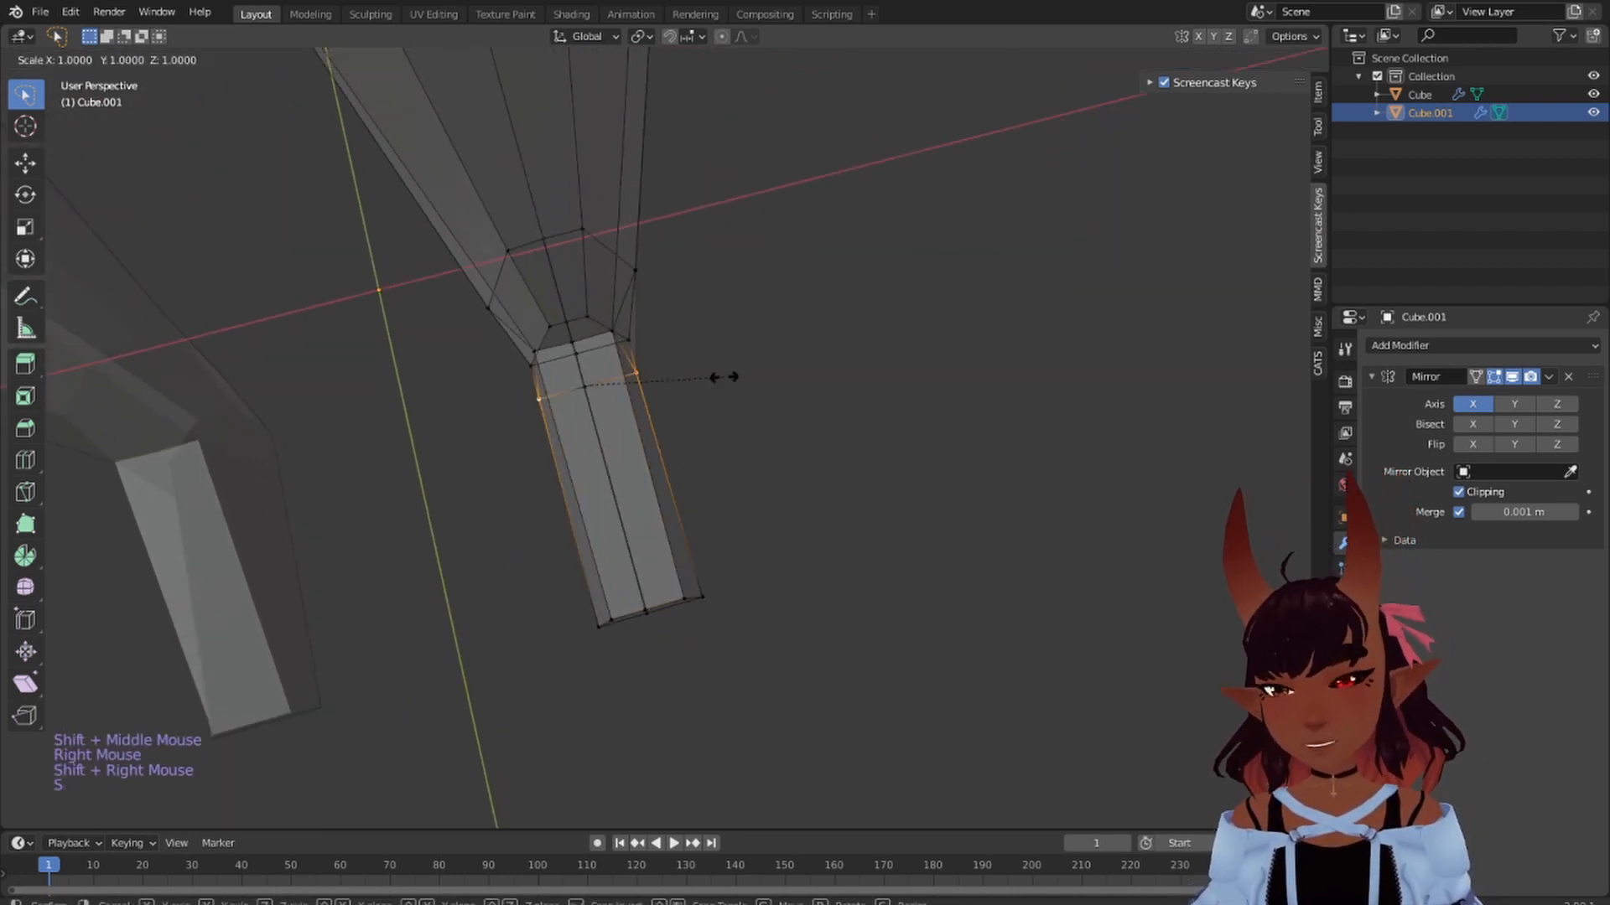
{"action": "key", "text": "x"}
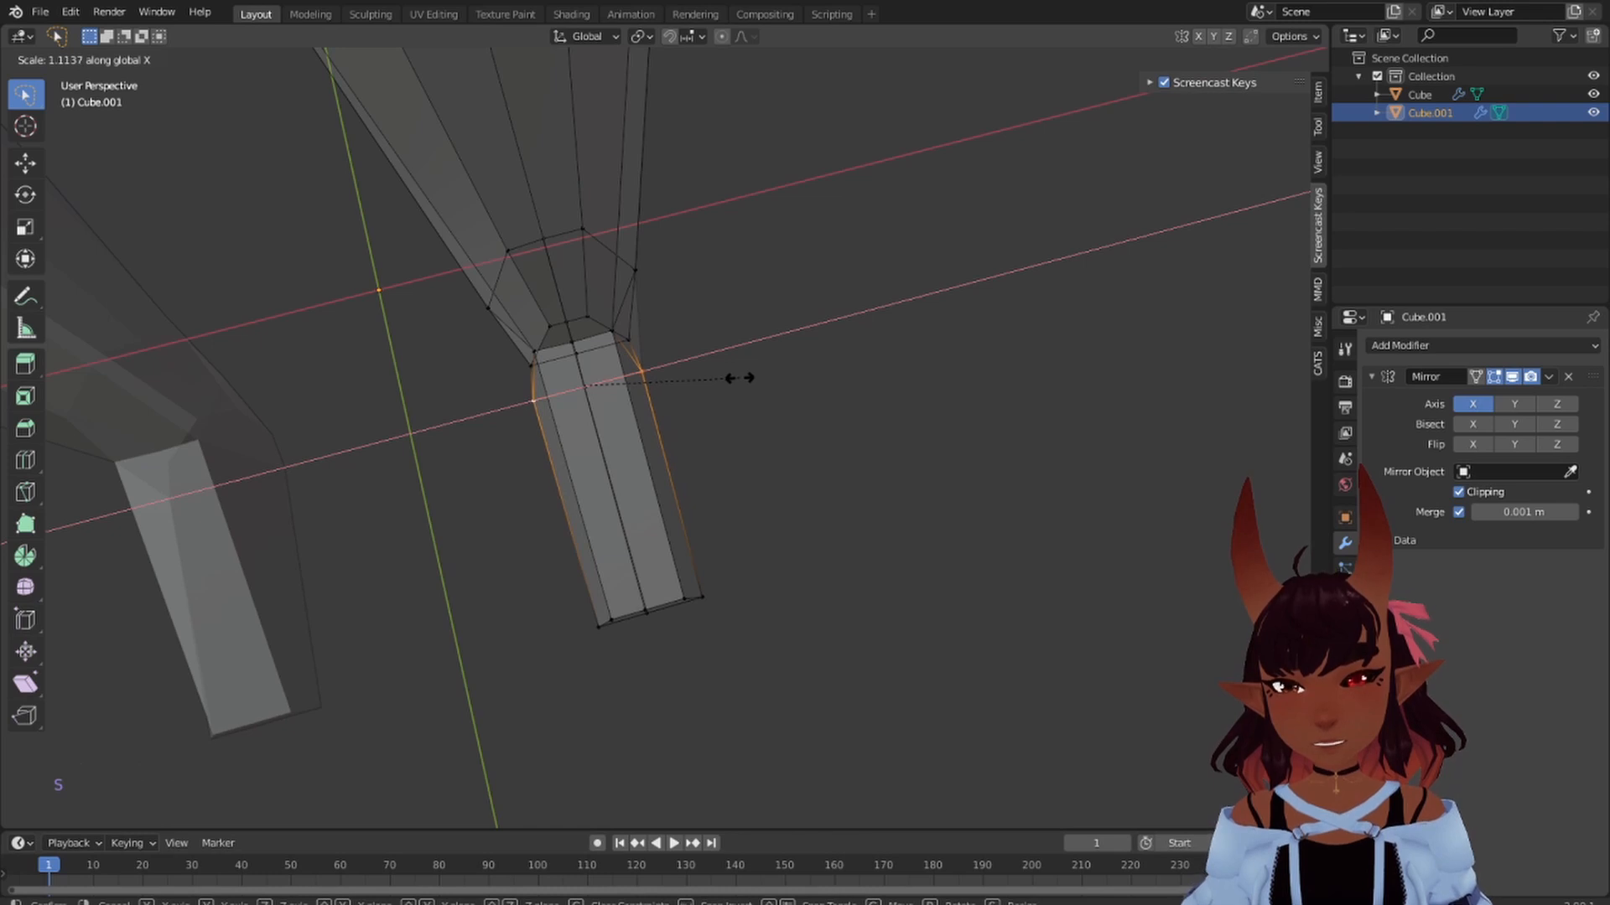
{"action": "left_click", "coordinate": [738, 378]}
- Shift the two side vertices near the ankle slightly along X and clear the selection
{"action": "key", "text": "g"}
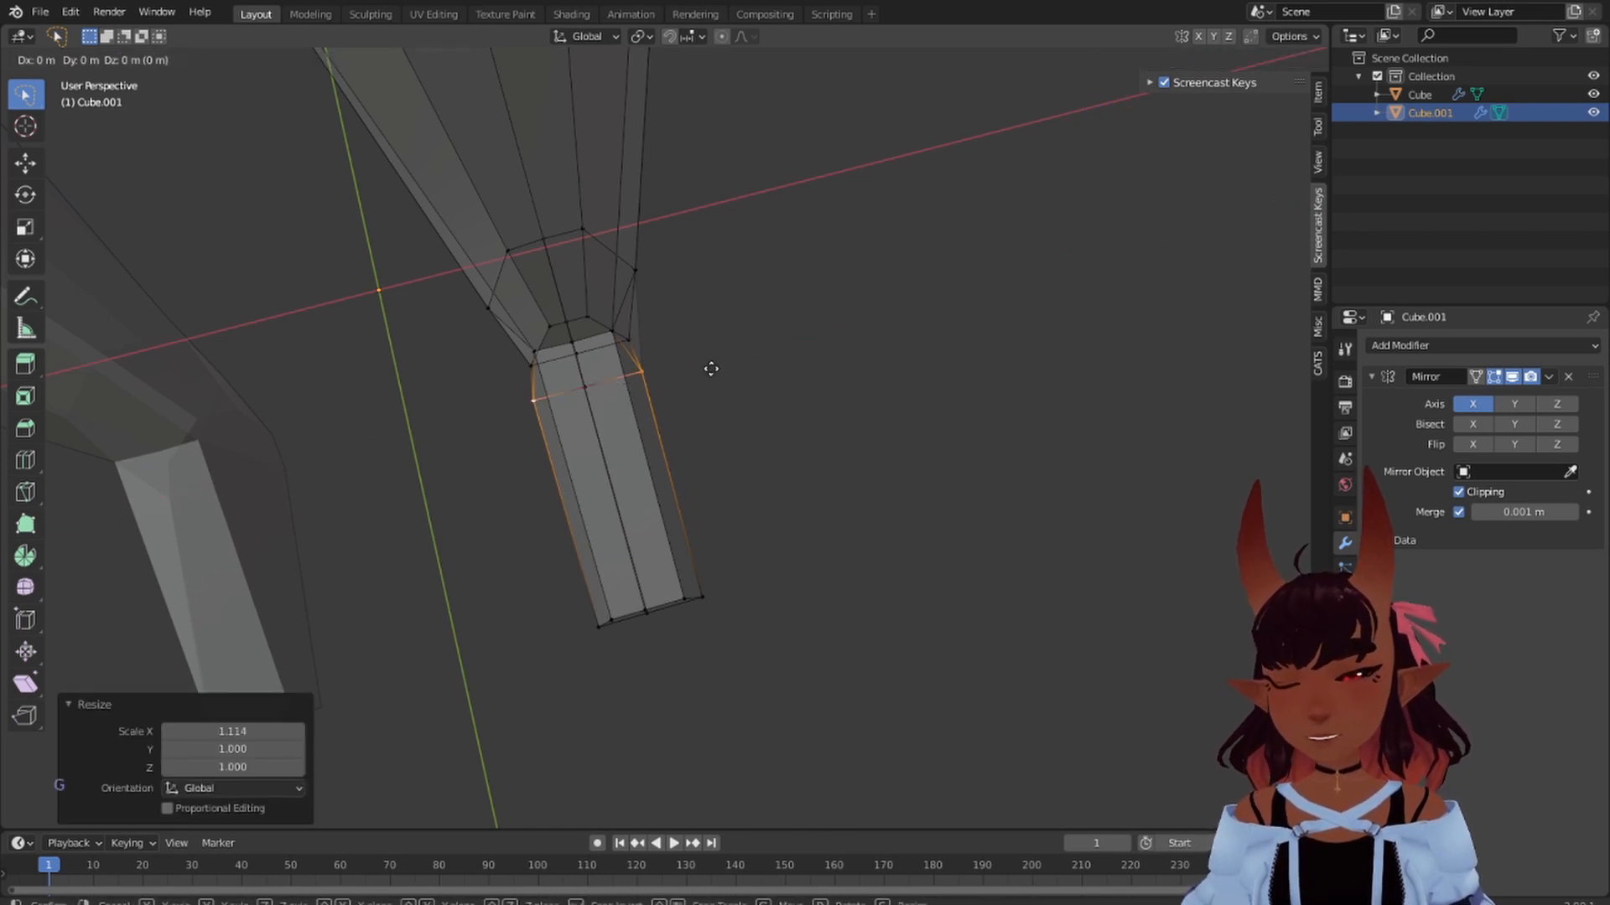
{"action": "key", "text": "x"}
{"action": "left_click", "coordinate": [715, 370]}
{"action": "scroll", "coordinate": [715, 366], "scroll_direction": "down", "scroll_amount": 6}
{"action": "middle_click_drag", "start_coordinate": [715, 366], "coordinate": [651, 321]}
{"action": "key", "text": "a"}
{"action": "key", "text": "a"}
{"action": "key", "text": "a"}
{"action": "scroll", "coordinate": [628, 327], "scroll_direction": "down", "scroll_amount": 4}
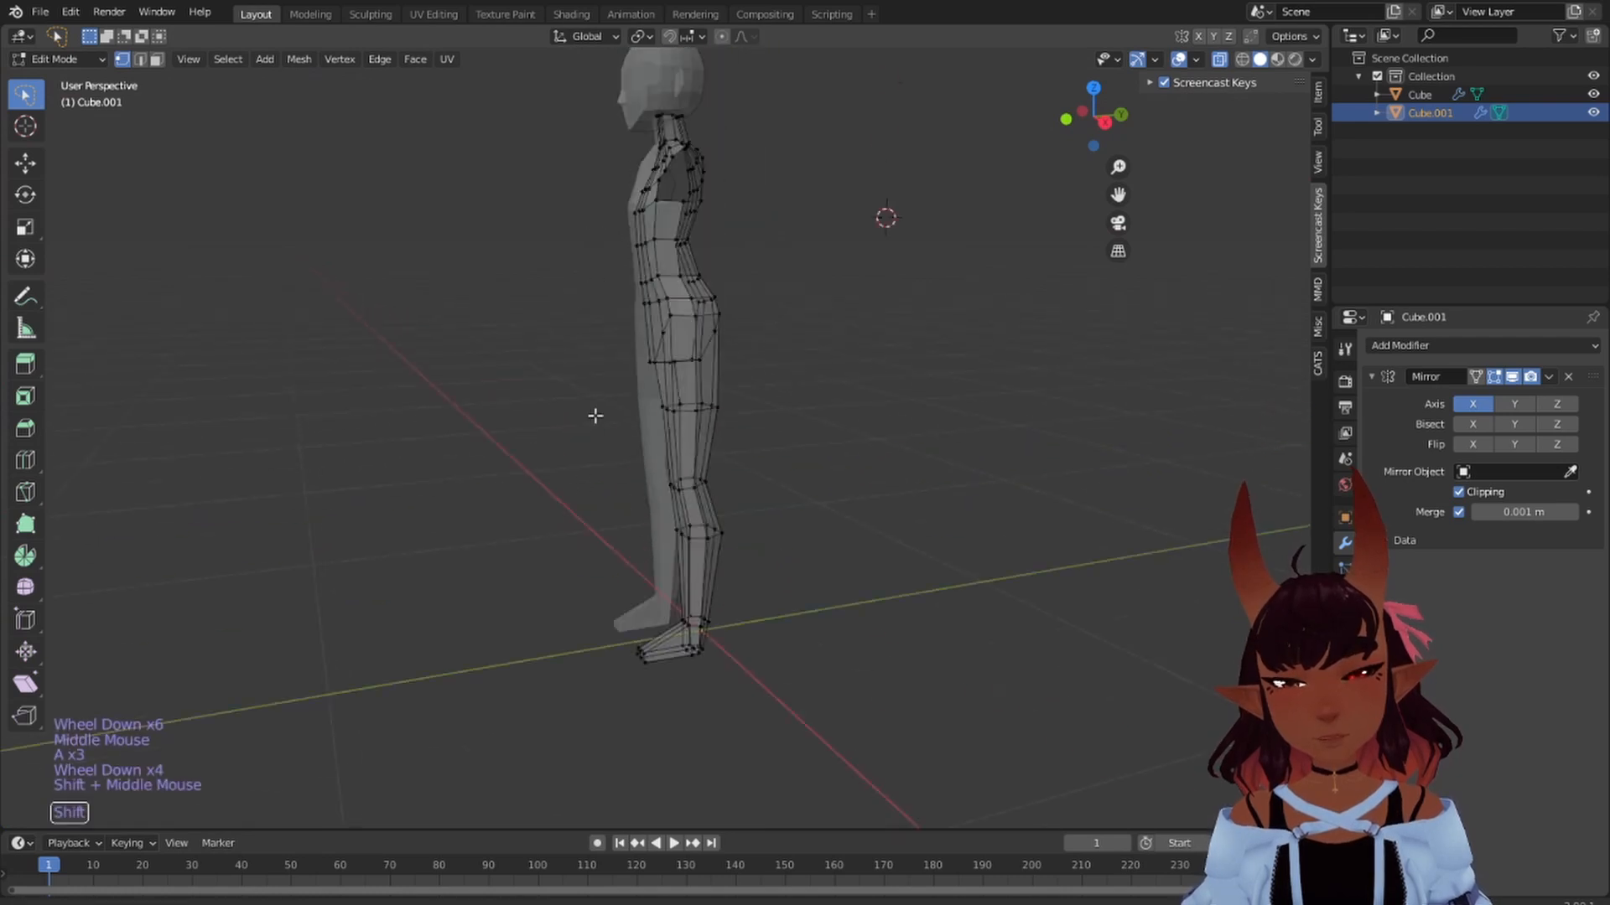
{"action": "middle_click_drag", "start_coordinate": [593, 413], "coordinate": [660, 440], "text": "shift"}
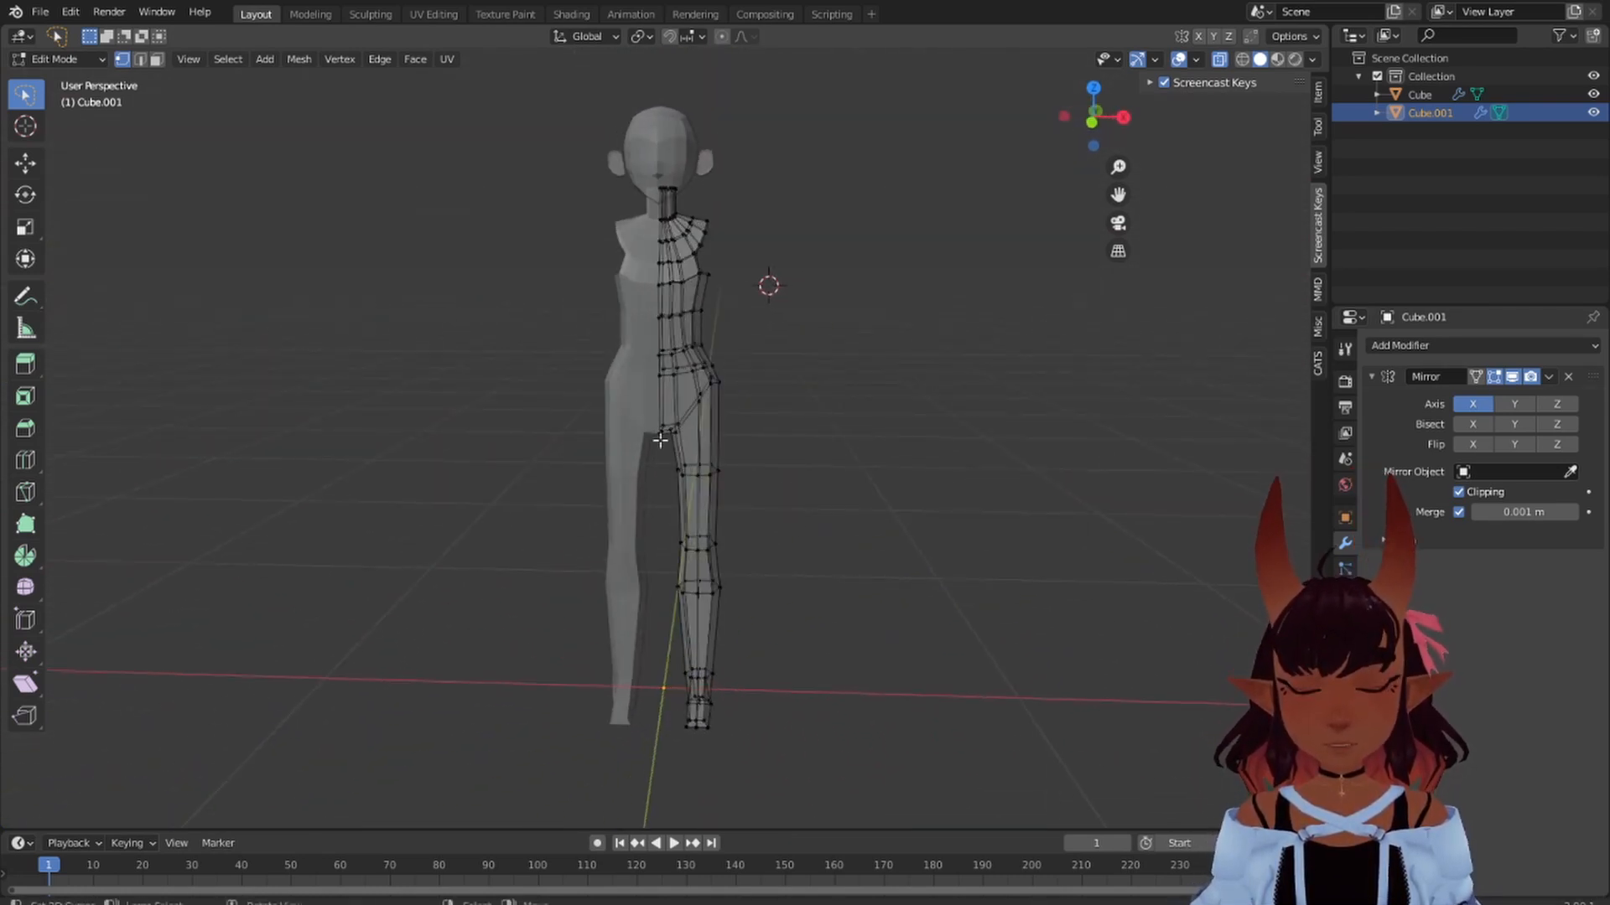
- Reveal the hidden arm geometry in front view and clear the selection
{"action": "key", "text": "KP_1"}
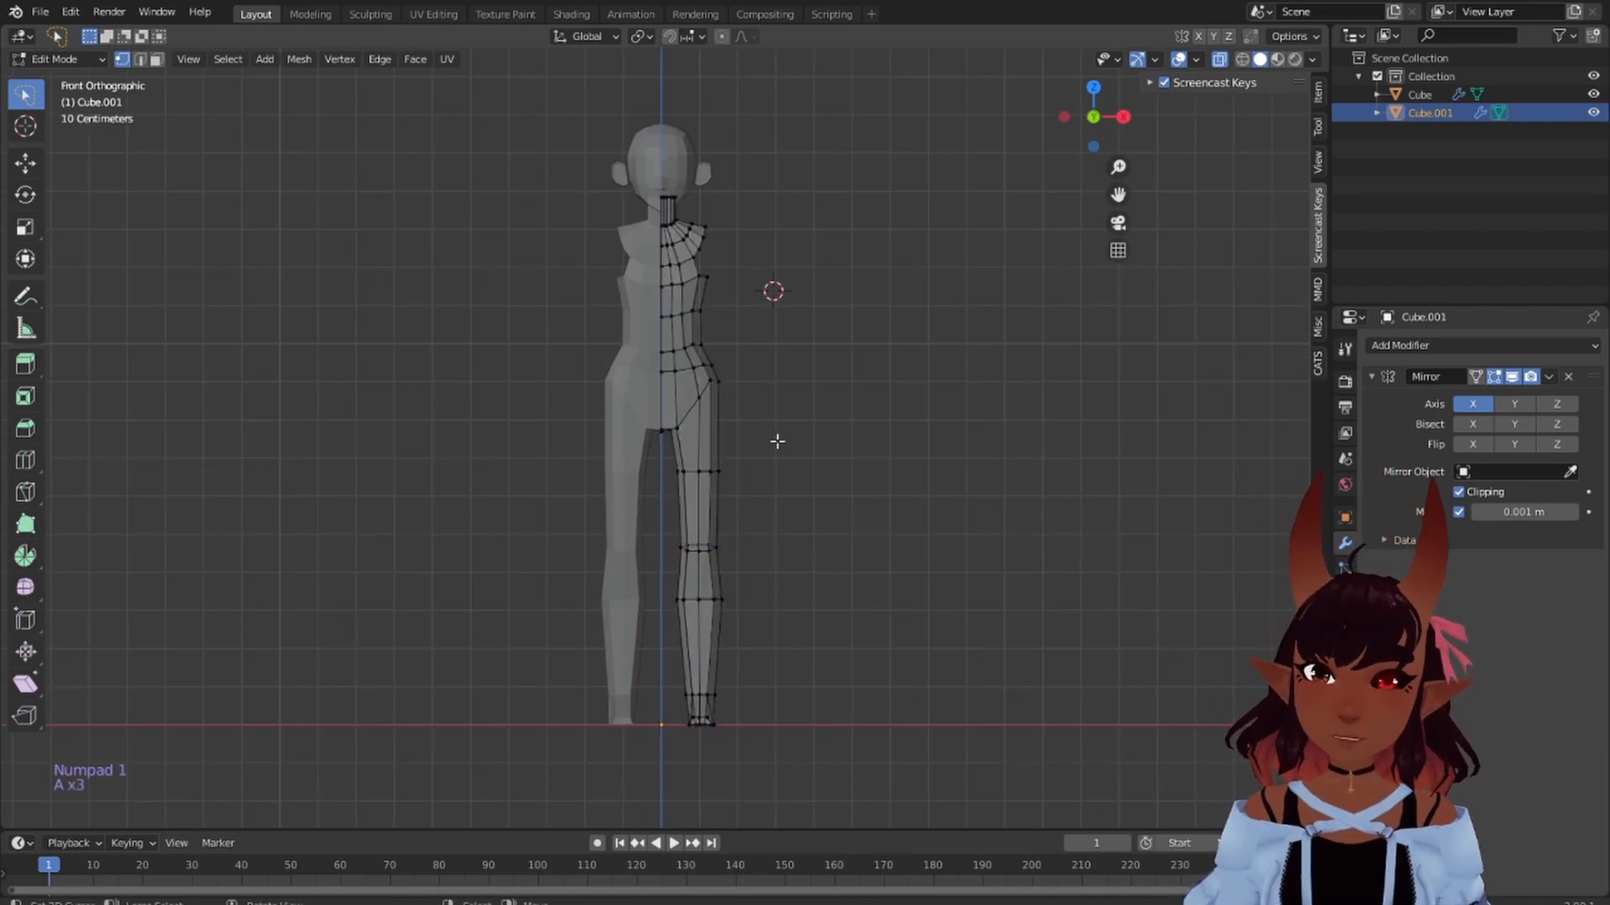
{"action": "key", "text": "alt+h"}
{"action": "key", "text": "a"}
{"action": "key", "text": "a"}
{"action": "key", "text": "a"}
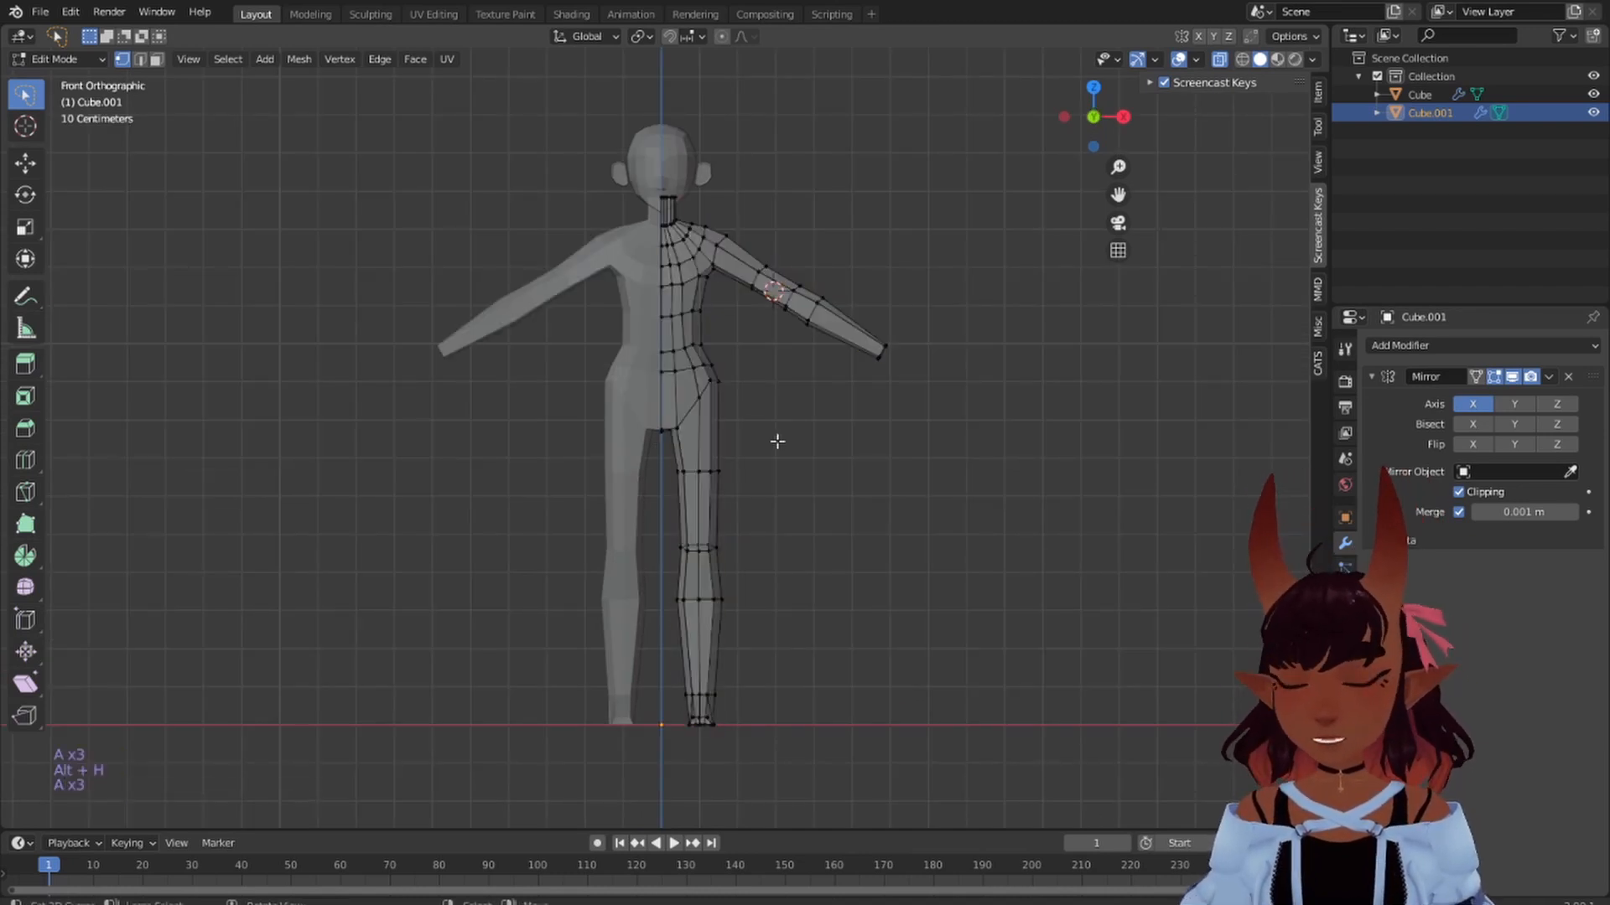
- Select the two outer hip vertices, lower them about 0.025 m along Z, and clear the selection
{"action": "scroll", "coordinate": [841, 458], "scroll_direction": "up", "scroll_amount": 1}
{"action": "middle_click_drag", "start_coordinate": [811, 335], "coordinate": [772, 453], "text": "shift"}
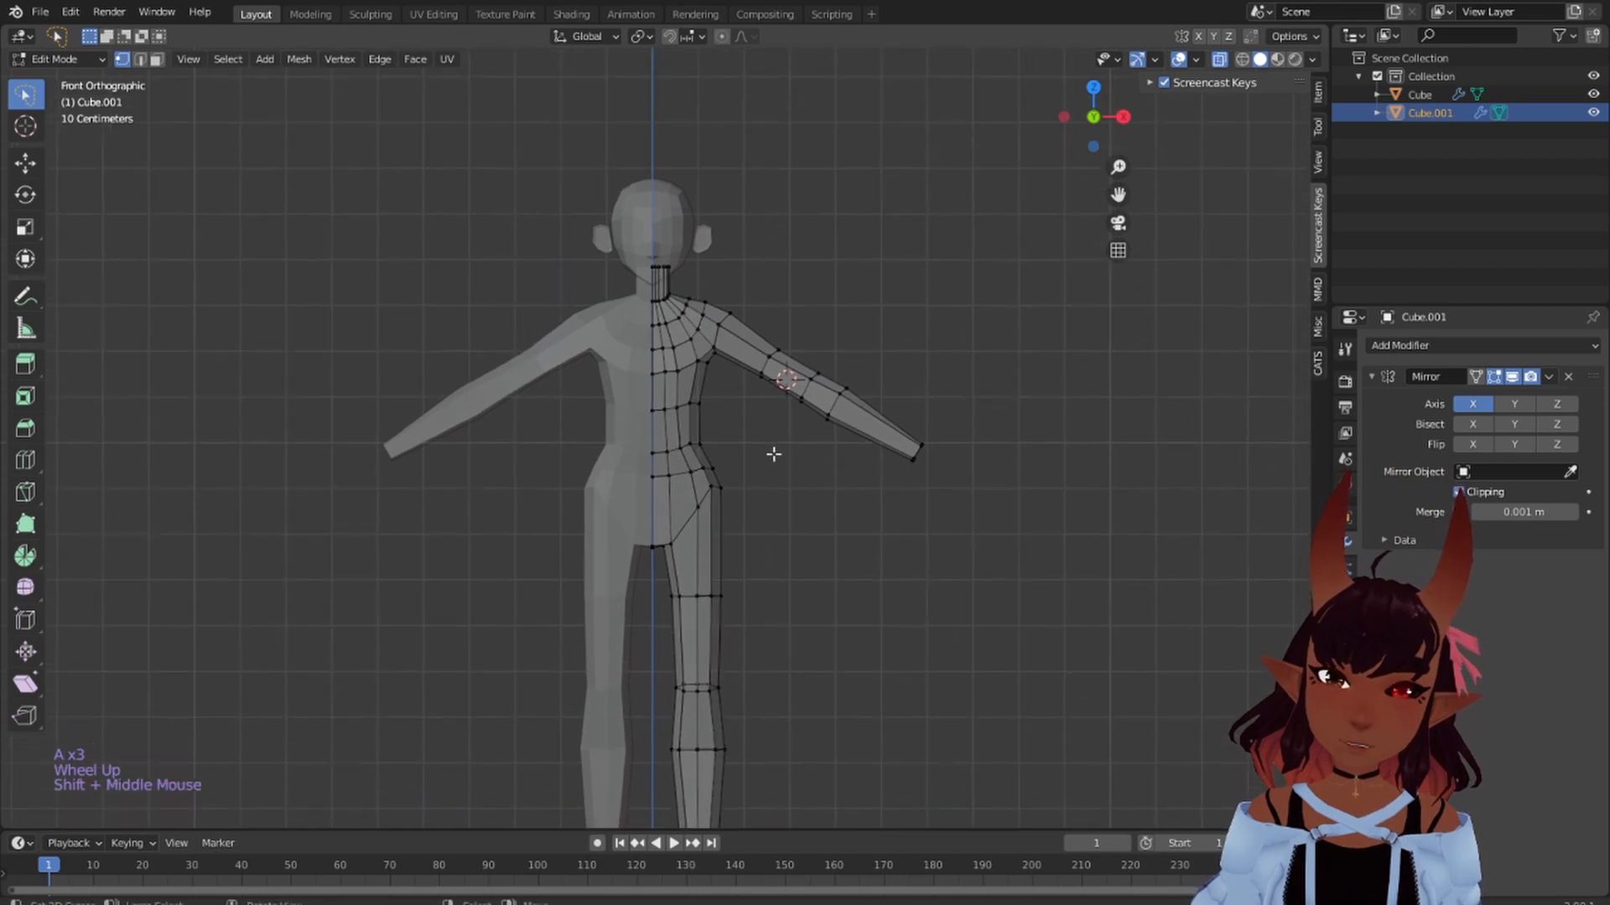
{"action": "scroll", "coordinate": [836, 526], "scroll_direction": "up", "scroll_amount": 6}
{"action": "middle_click_drag", "start_coordinate": [834, 582], "coordinate": [819, 449], "text": "shift"}
{"action": "left_click", "coordinate": [837, 420]}
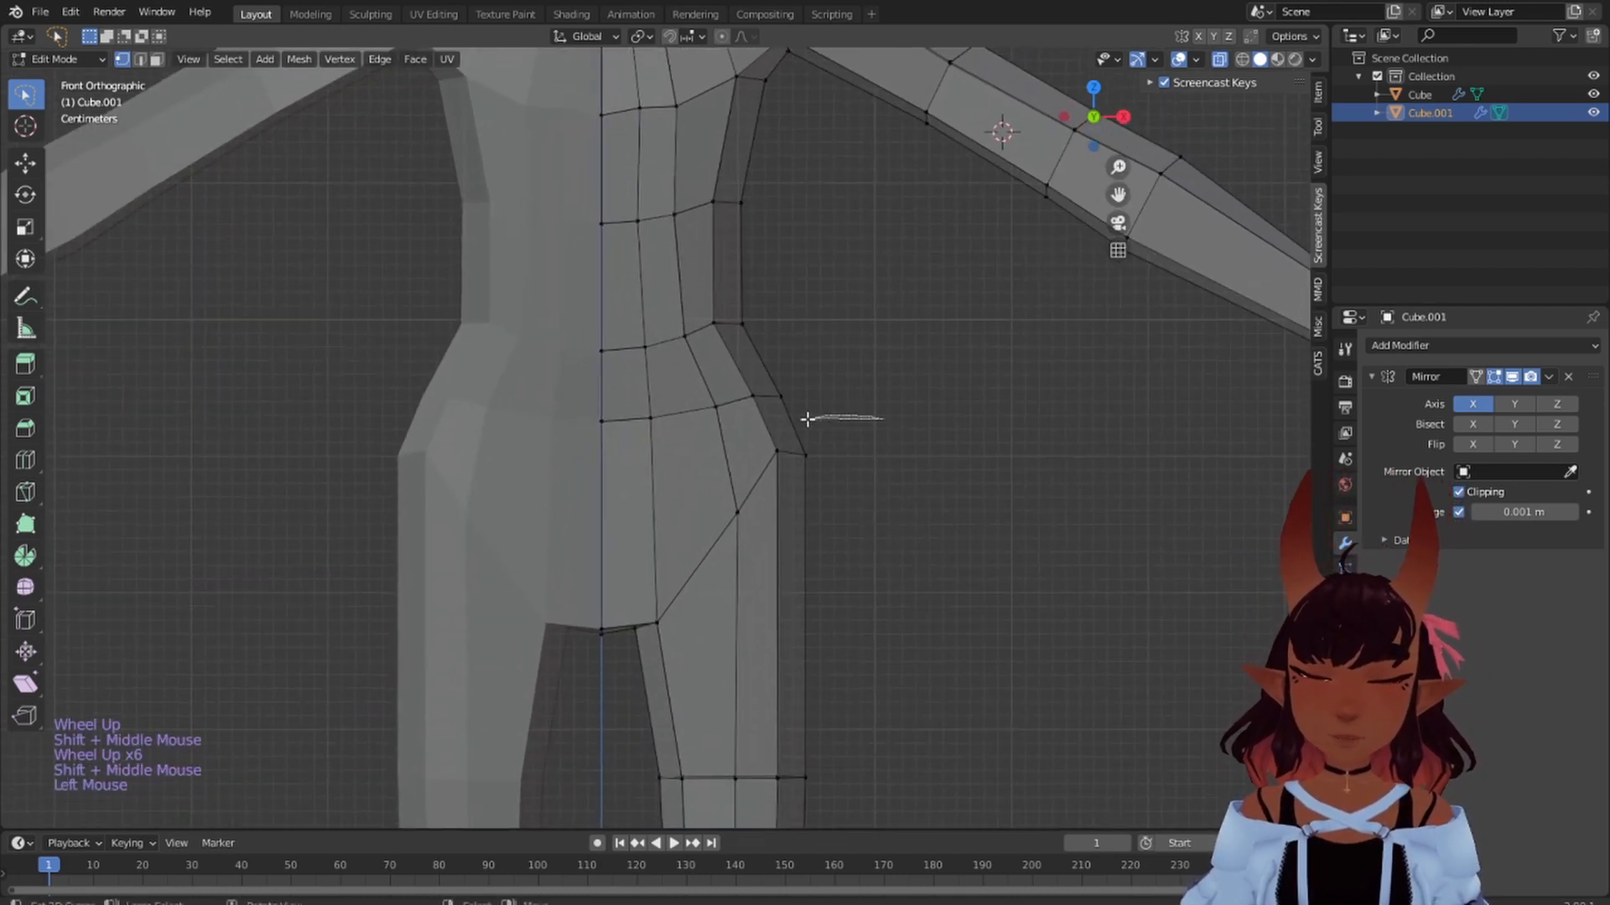
{"action": "key", "text": "g"}
{"action": "key", "text": "z"}
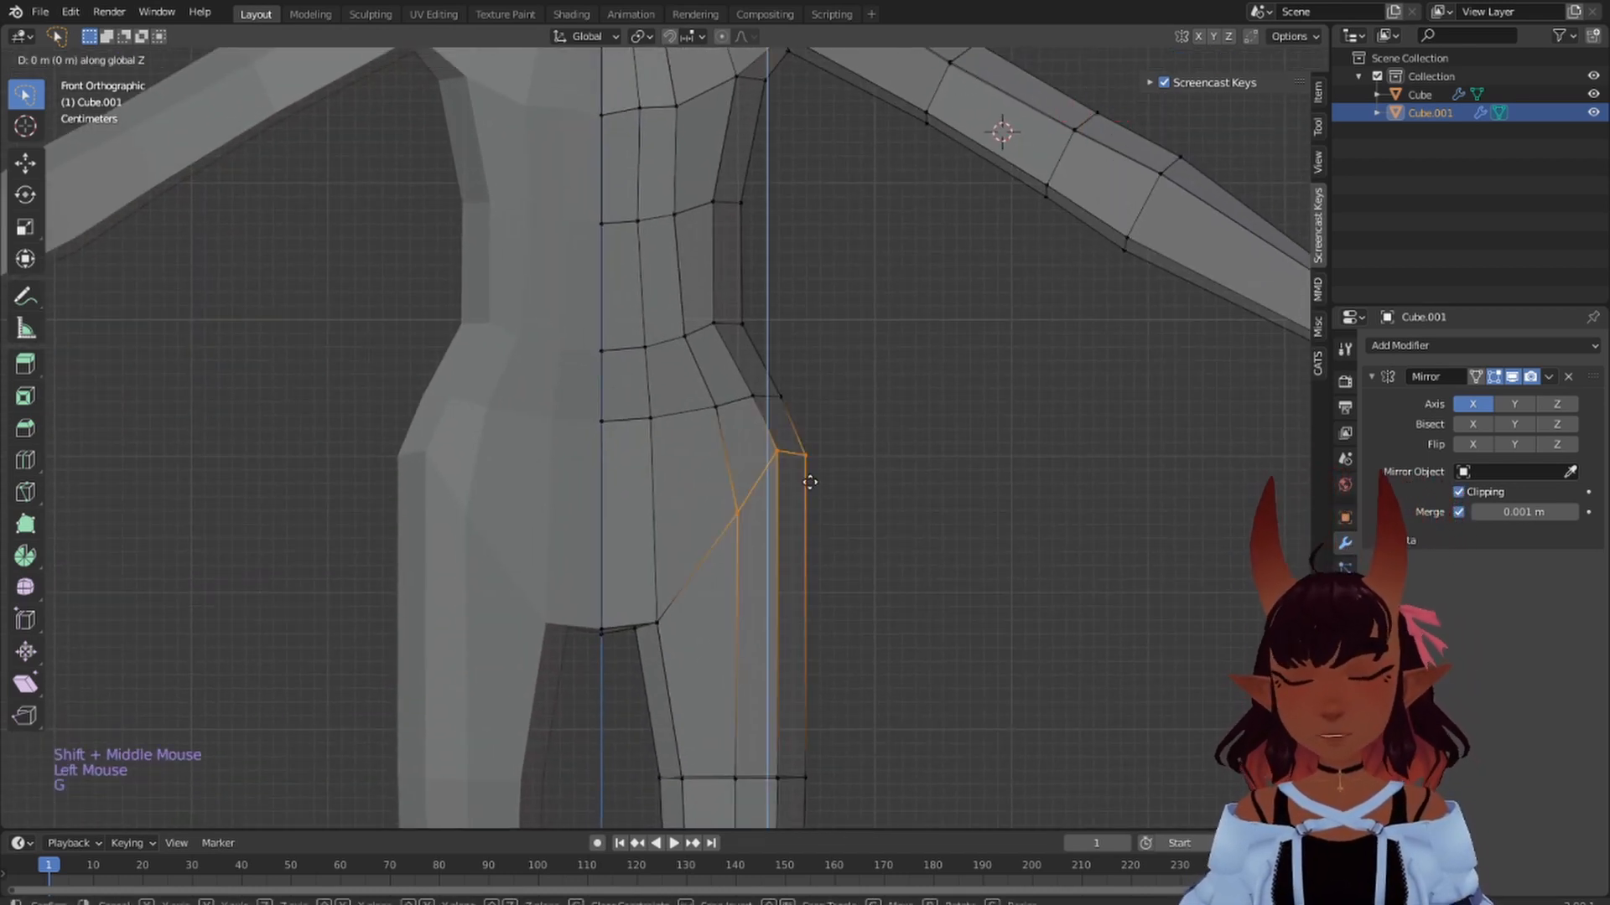
{"action": "left_click", "coordinate": [797, 516]}
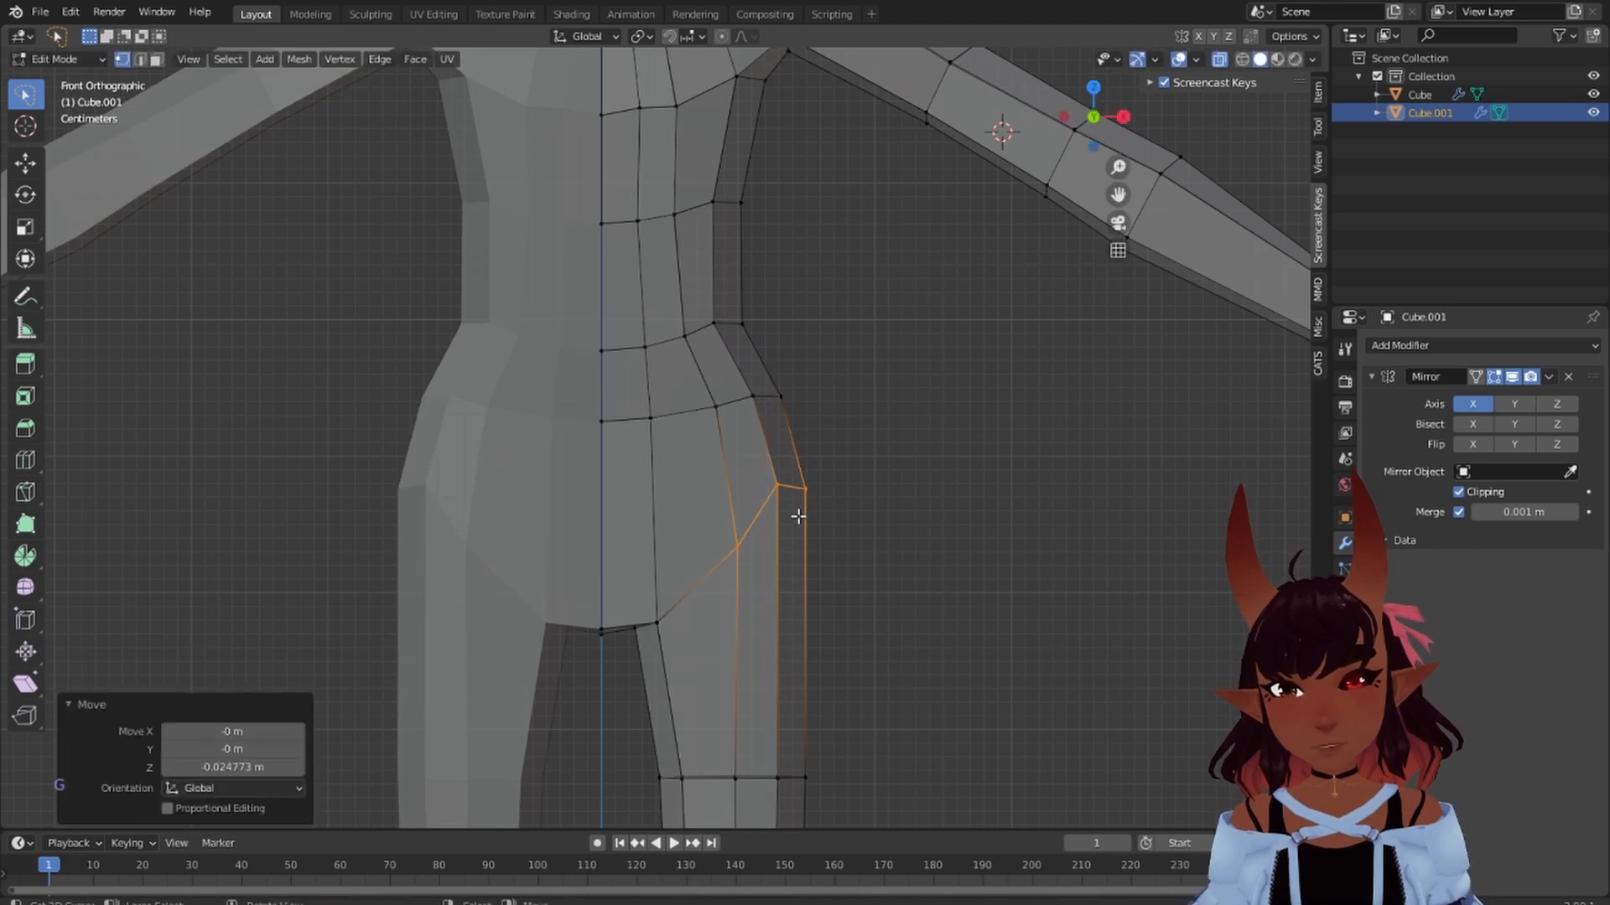
{"action": "scroll", "coordinate": [796, 503], "scroll_direction": "down", "scroll_amount": 5}
{"action": "key", "text": "a"}
{"action": "key", "text": "a"}
{"action": "key", "text": "a"}
- Slide the outermost hip vertex up along its edge by a factor of about 0.3
{"action": "scroll", "coordinate": [801, 491], "scroll_direction": "up", "scroll_amount": 4}
{"action": "right_click", "coordinate": [792, 466]}
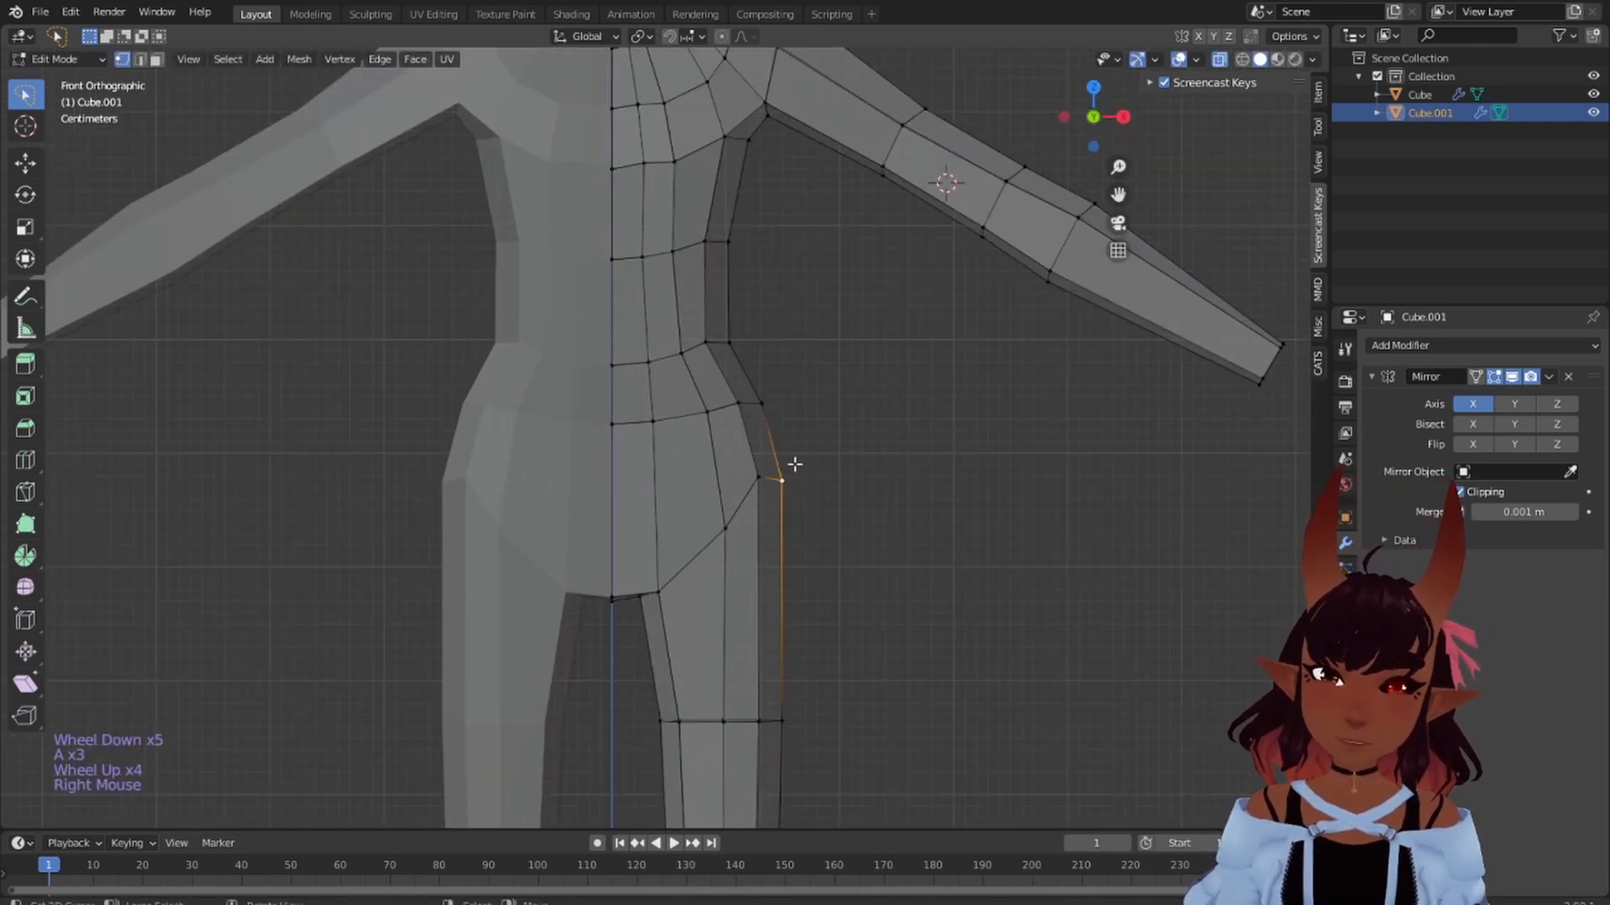
{"action": "key", "text": "g"}
{"action": "key", "text": "g"}
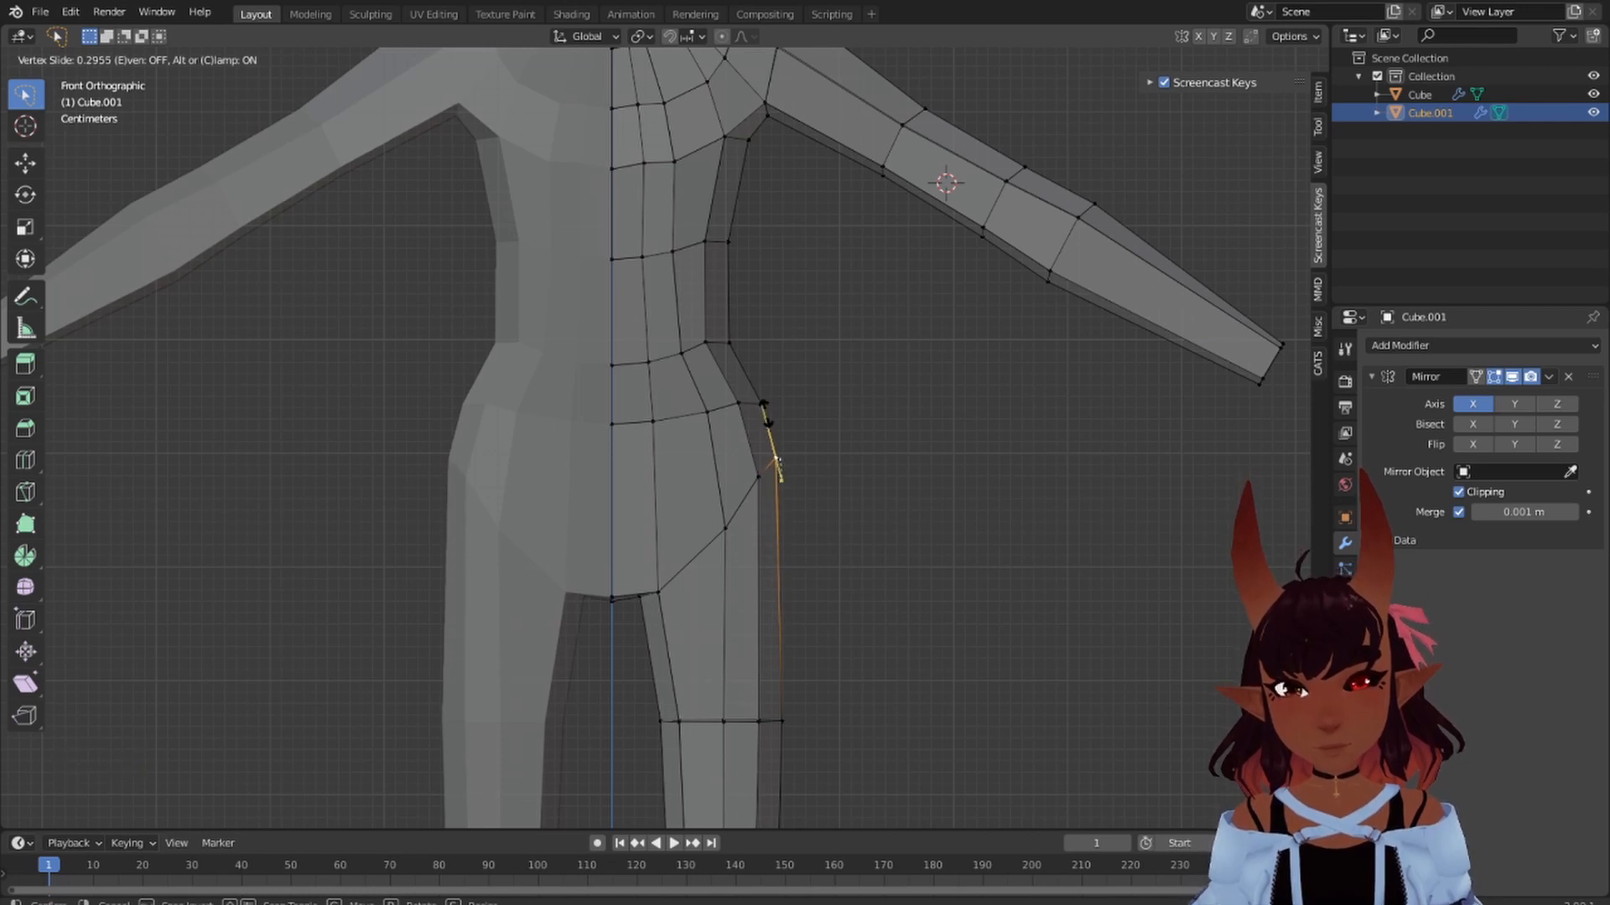
{"action": "left_click", "coordinate": [764, 407]}
- Move the front vertex midway along the hip crease about -0.005 m in X and 0.019 m in Z
{"action": "left_click", "coordinate": [724, 527]}
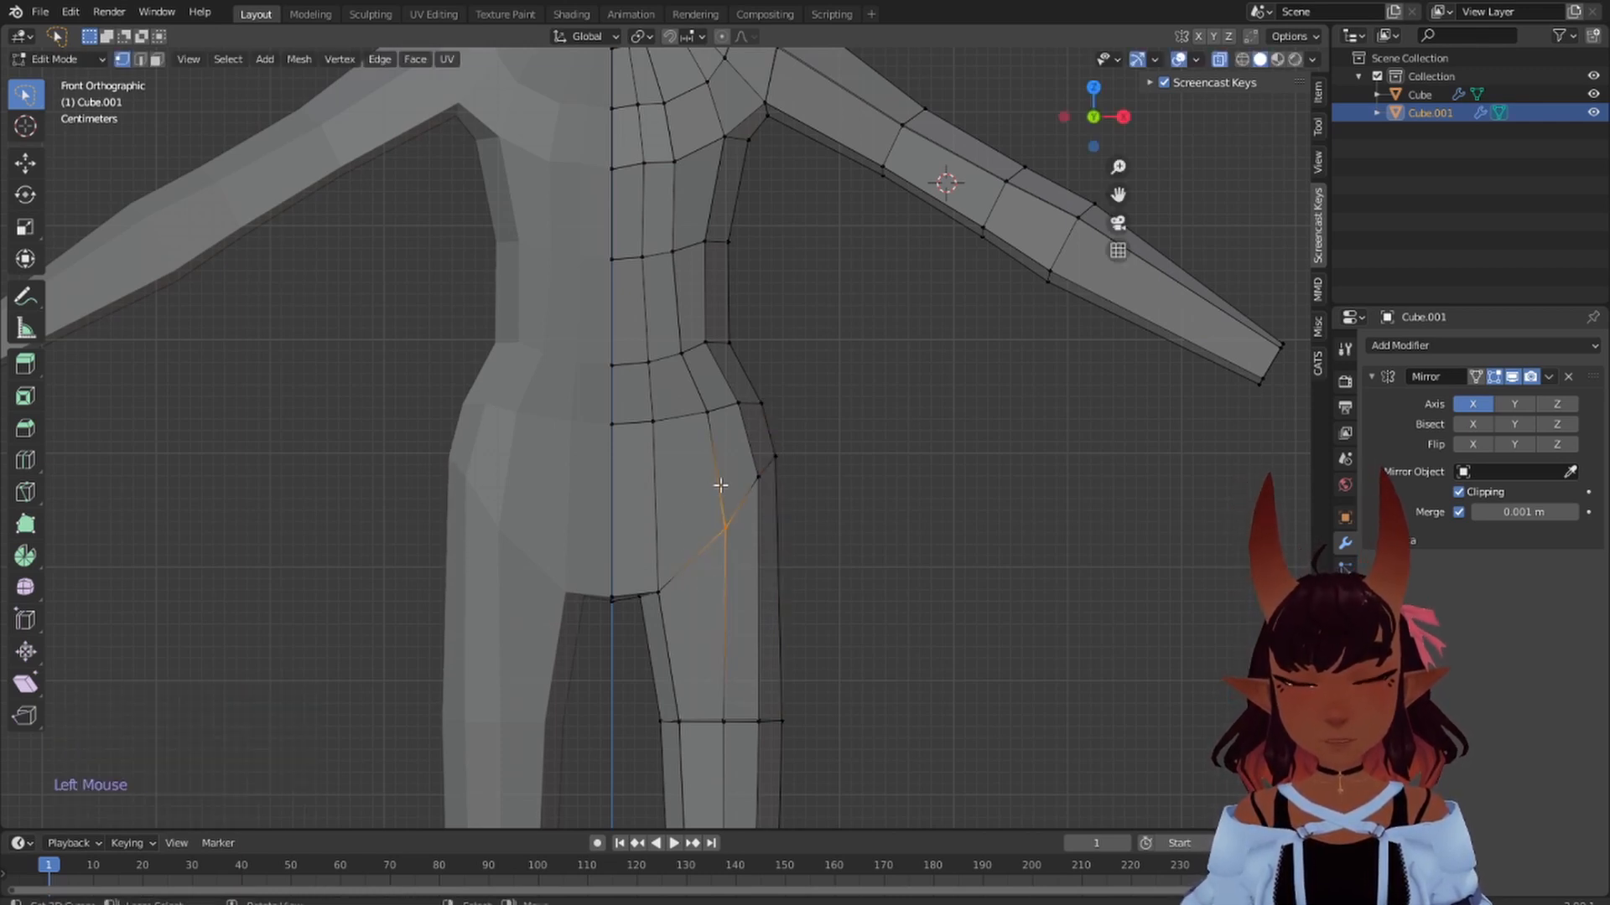
{"action": "key", "text": "g"}
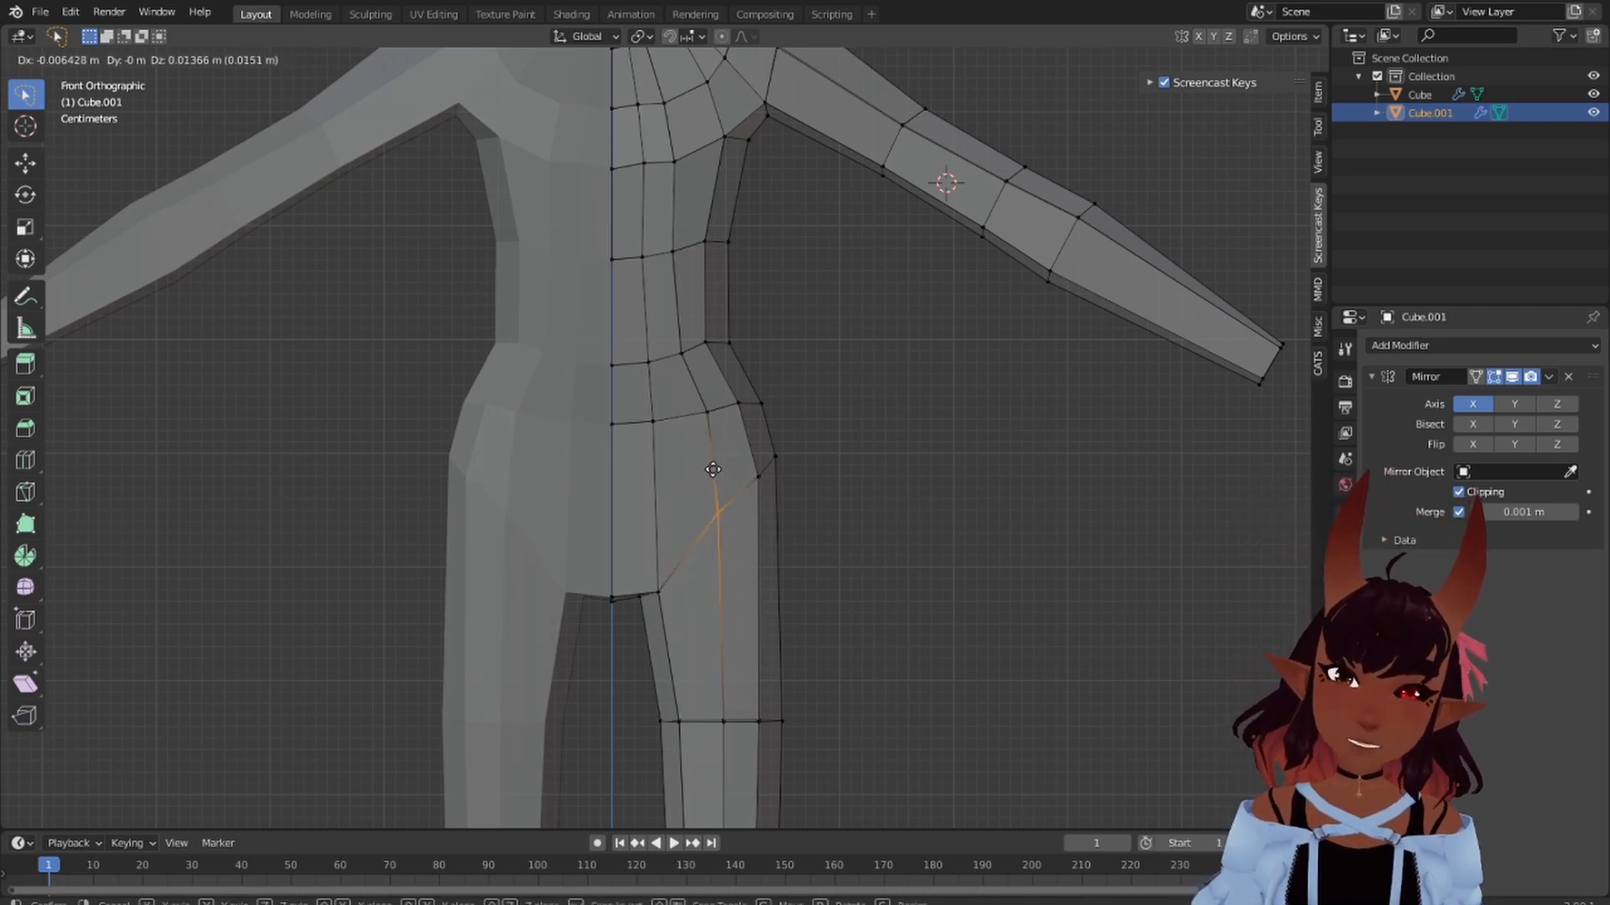
{"action": "left_click", "coordinate": [714, 463]}
{"action": "scroll", "coordinate": [662, 541], "scroll_direction": "up", "scroll_amount": 1}
{"action": "scroll", "coordinate": [662, 541], "scroll_direction": "down", "scroll_amount": 5}
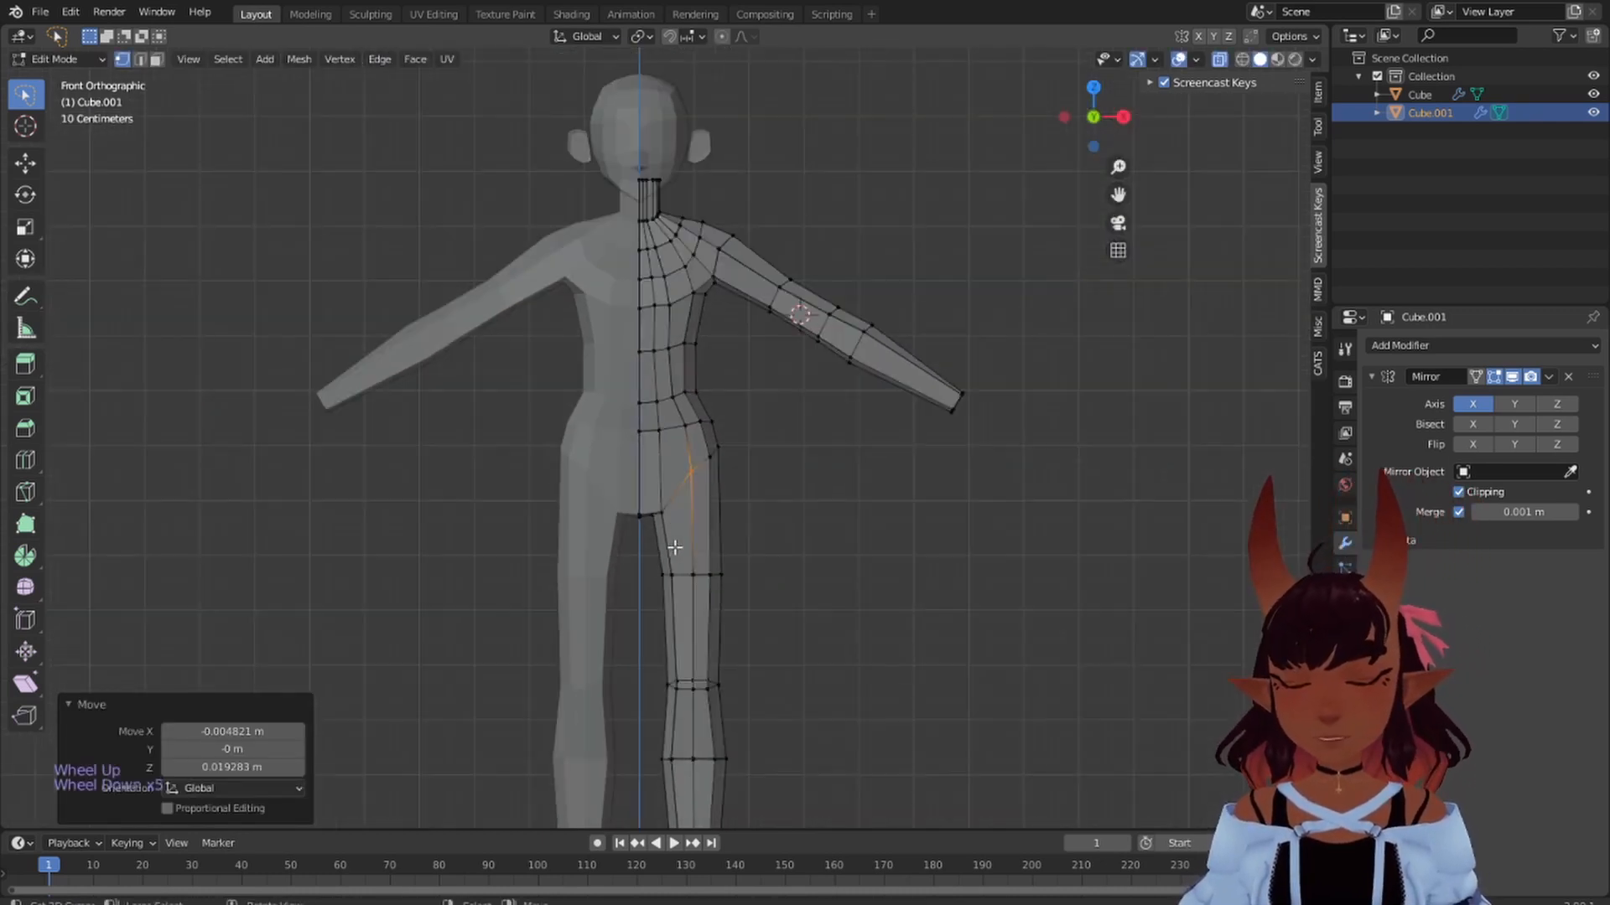
{"action": "scroll", "coordinate": [665, 549], "scroll_direction": "up", "scroll_amount": 4}
{"action": "scroll", "coordinate": [654, 558], "scroll_direction": "down", "scroll_amount": 3}
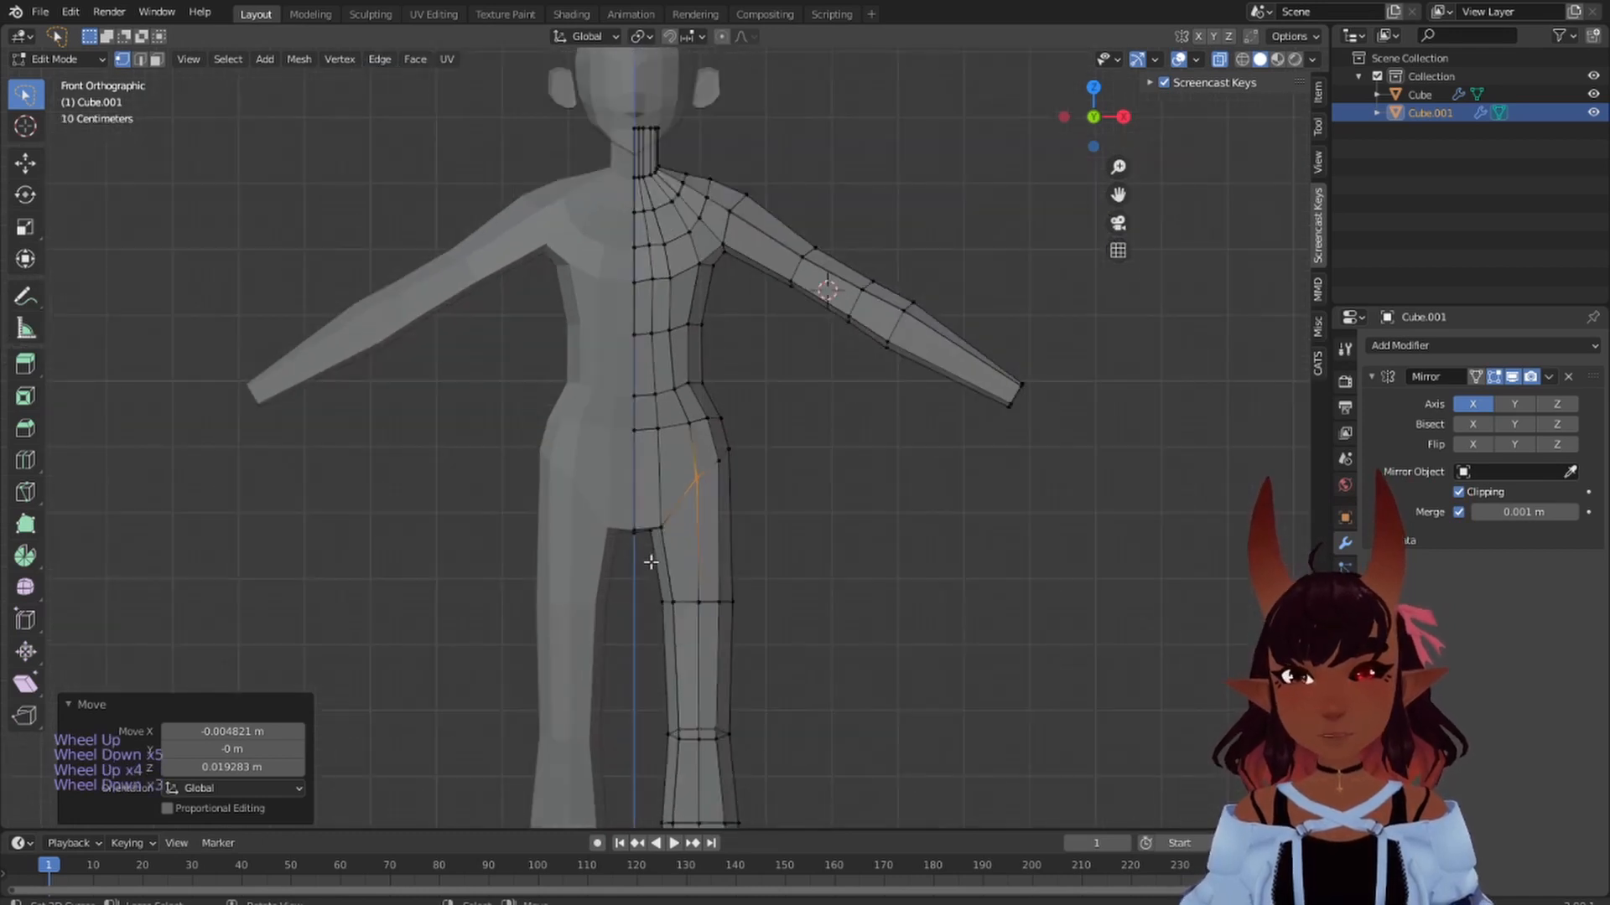
- Raise the front inner-thigh vertex beside the crotch about 0.017 m along Z and clear the selection
{"action": "scroll", "coordinate": [651, 557], "scroll_direction": "up", "scroll_amount": 4}
{"action": "middle_click_drag", "start_coordinate": [646, 567], "coordinate": [706, 496], "text": "shift"}
{"action": "scroll", "coordinate": [729, 555], "scroll_direction": "up", "scroll_amount": 1}
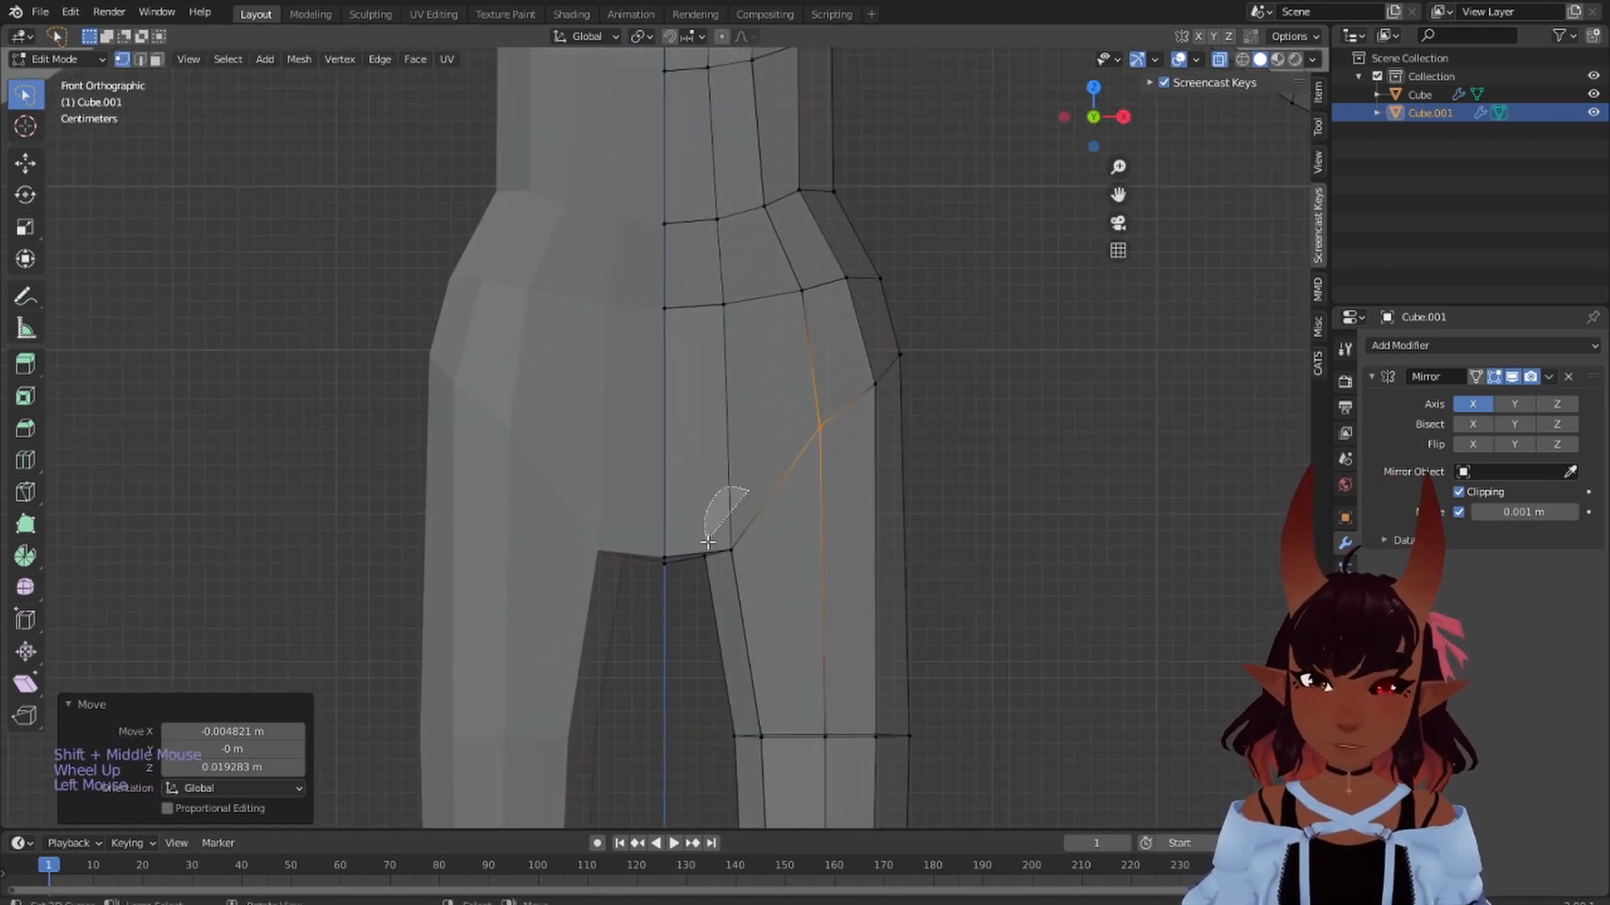
{"action": "left_click", "coordinate": [760, 518]}
{"action": "key", "text": "g"}
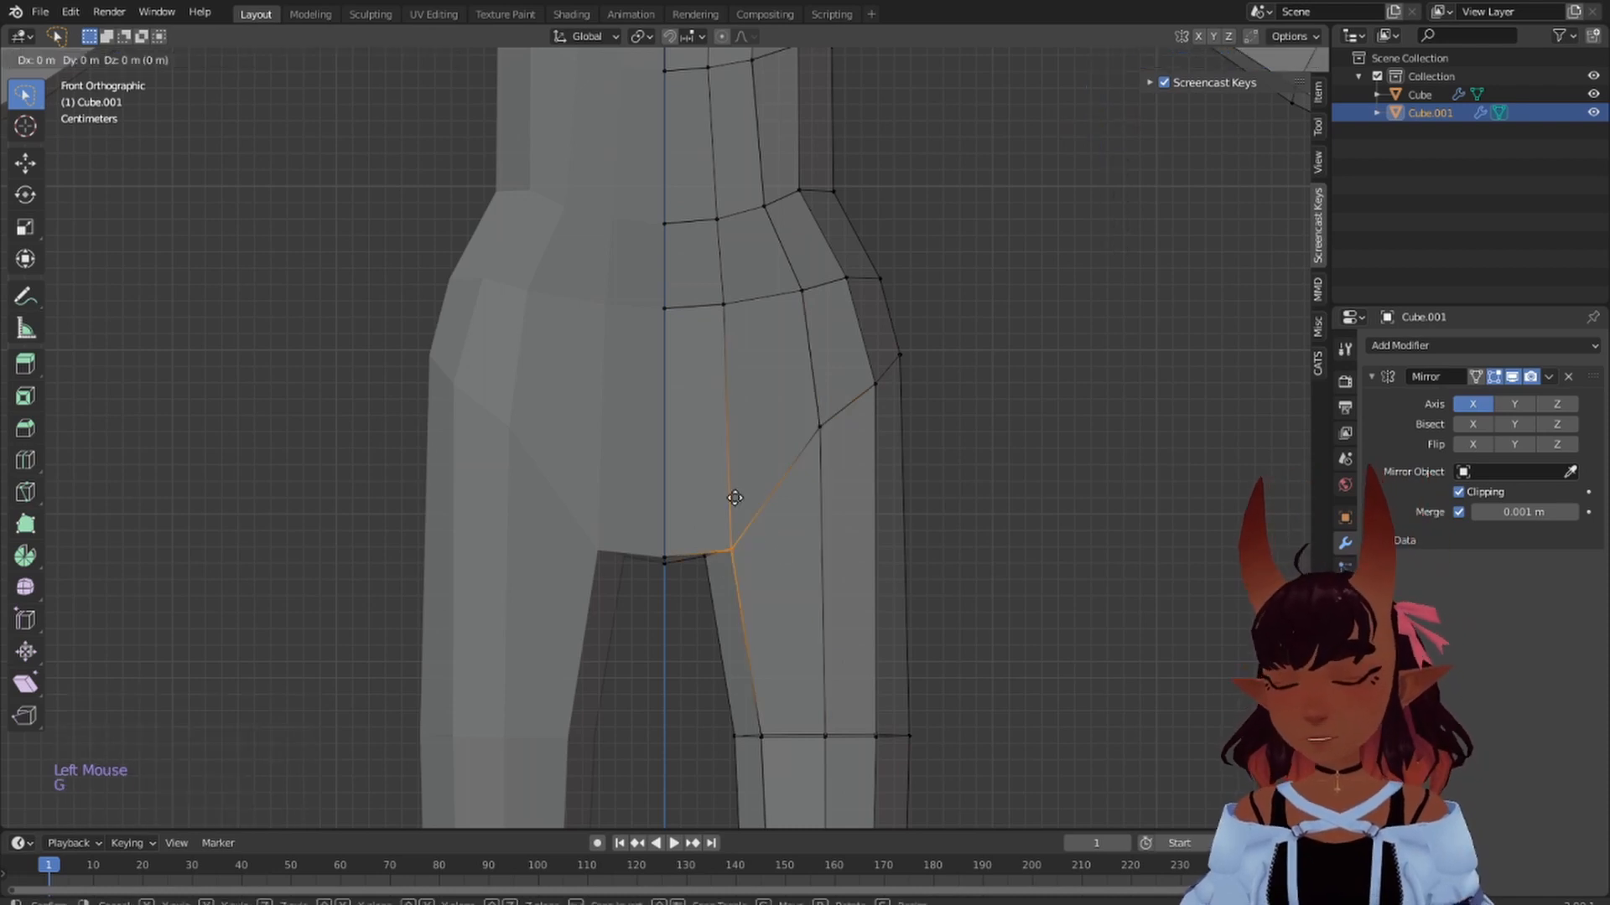
{"action": "key", "text": "z"}
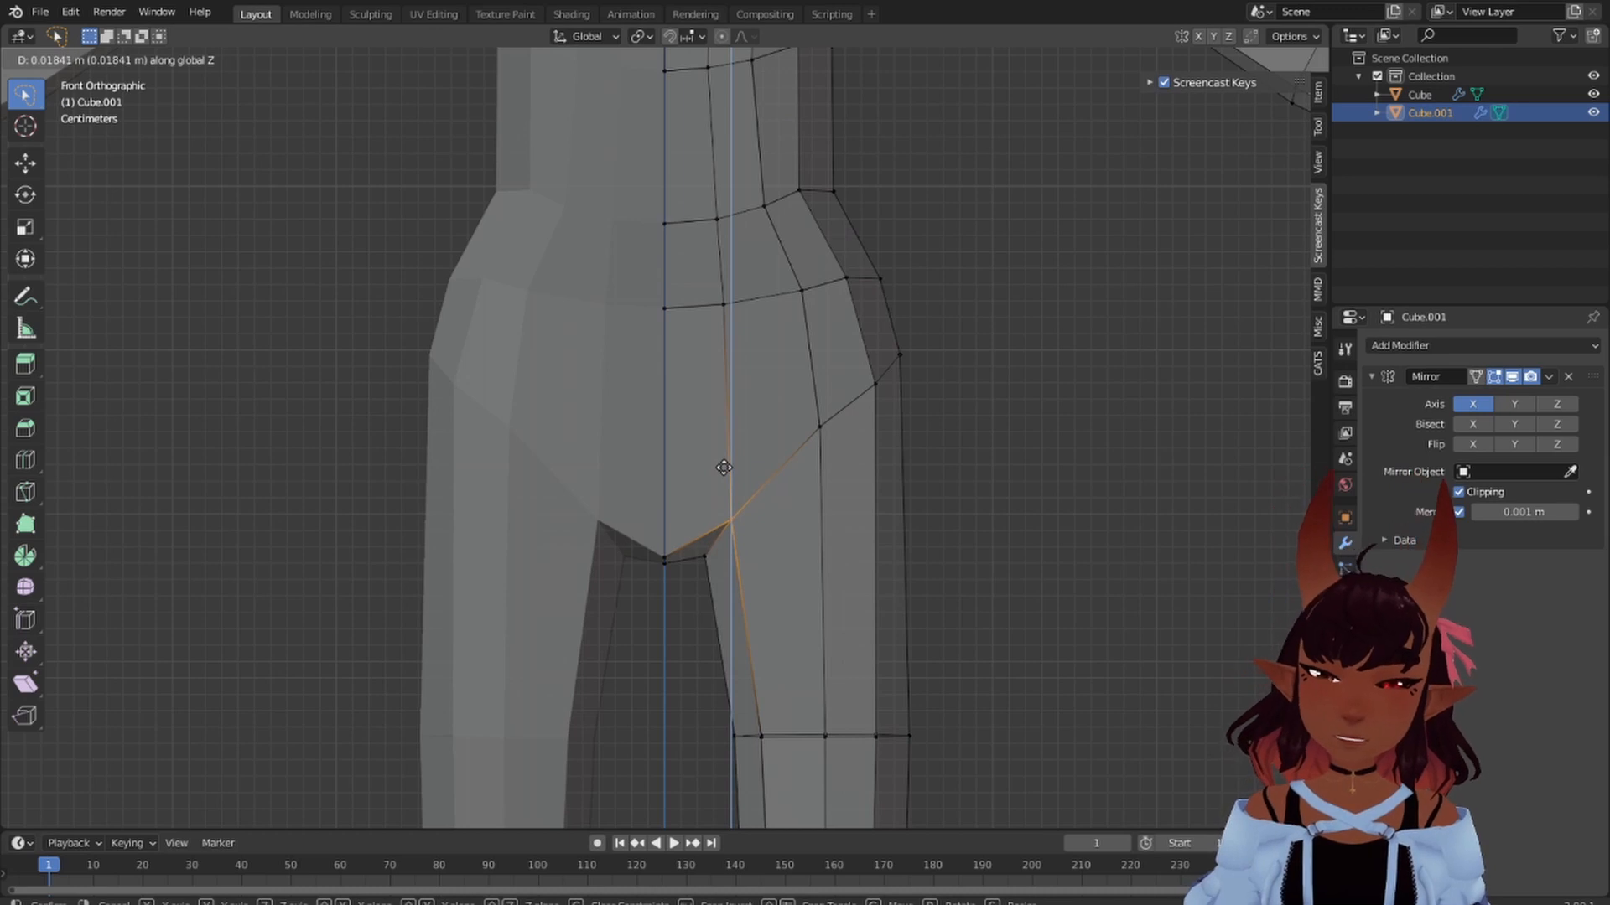
{"action": "left_click", "coordinate": [721, 471]}
{"action": "scroll", "coordinate": [737, 477], "scroll_direction": "down", "scroll_amount": 3}
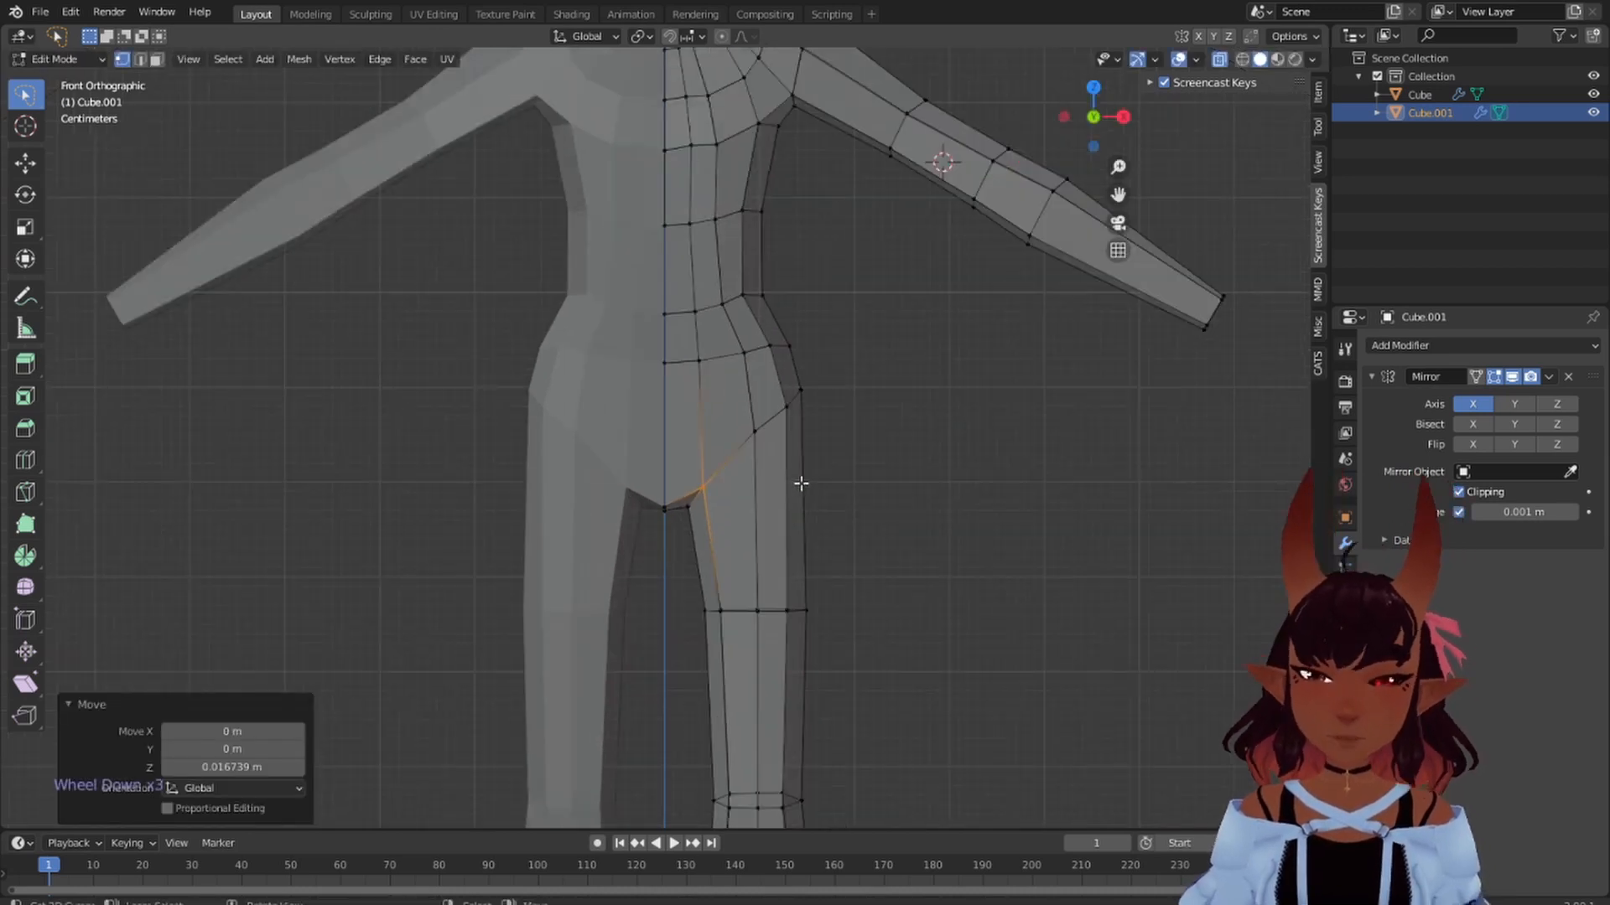
{"action": "key", "text": "a"}
{"action": "key", "text": "a"}
{"action": "key", "text": "a"}
- Examine the whole body from the front, and inspect the lower leg and foot from several angles
{"action": "scroll", "coordinate": [772, 496], "scroll_direction": "down", "scroll_amount": 5}
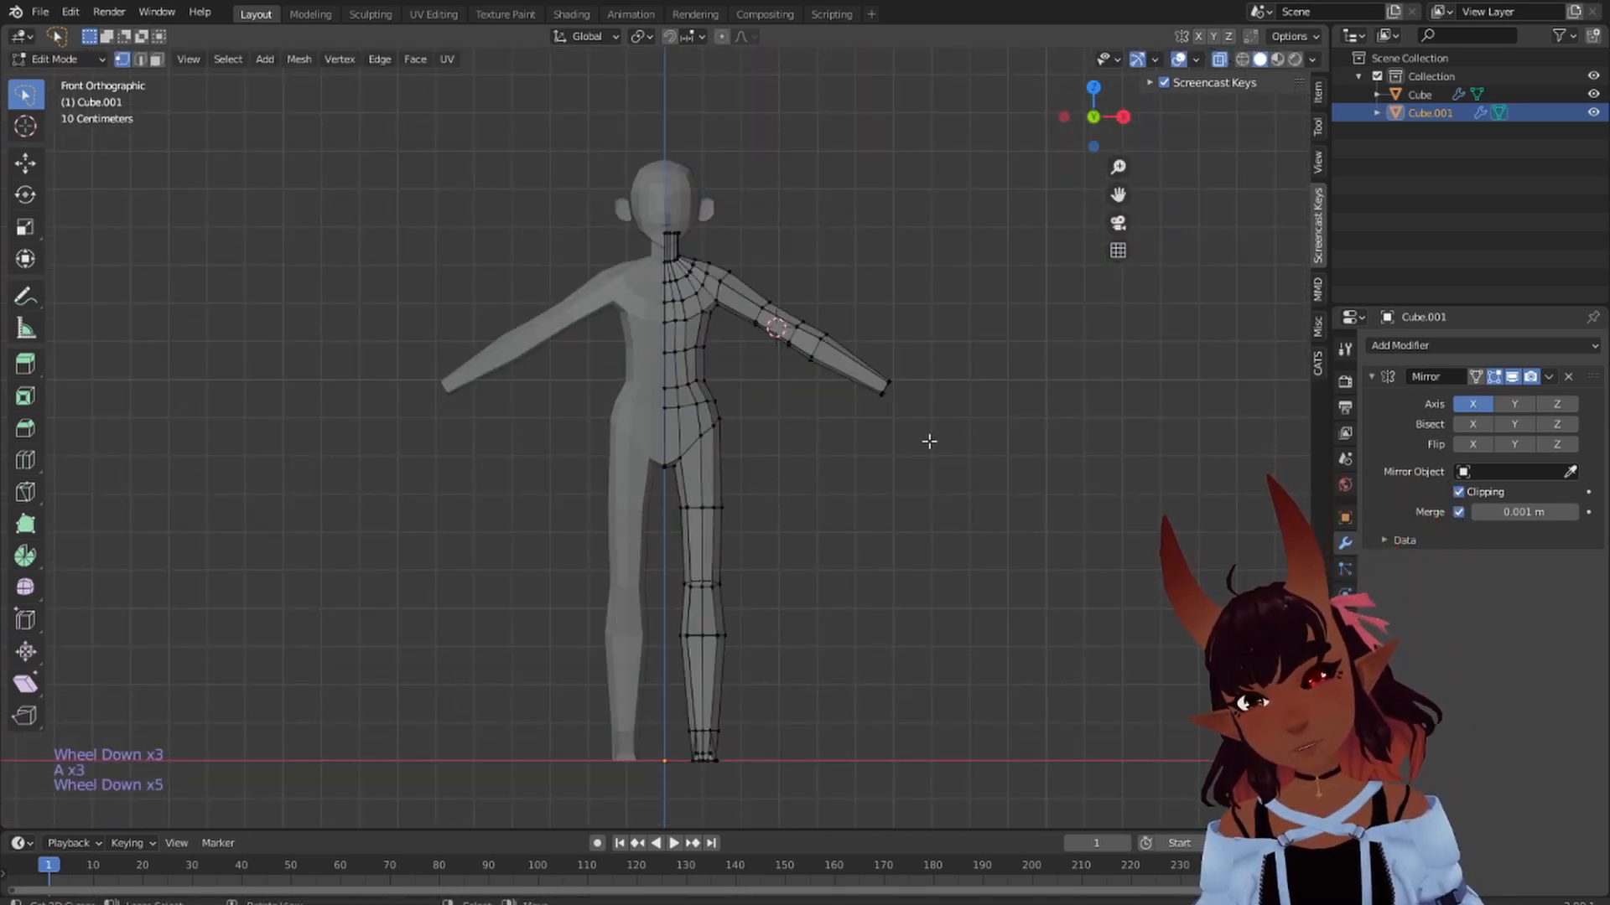
{"action": "middle_click_drag", "start_coordinate": [929, 441], "coordinate": [1026, 438]}
{"action": "key", "text": "KP_1"}
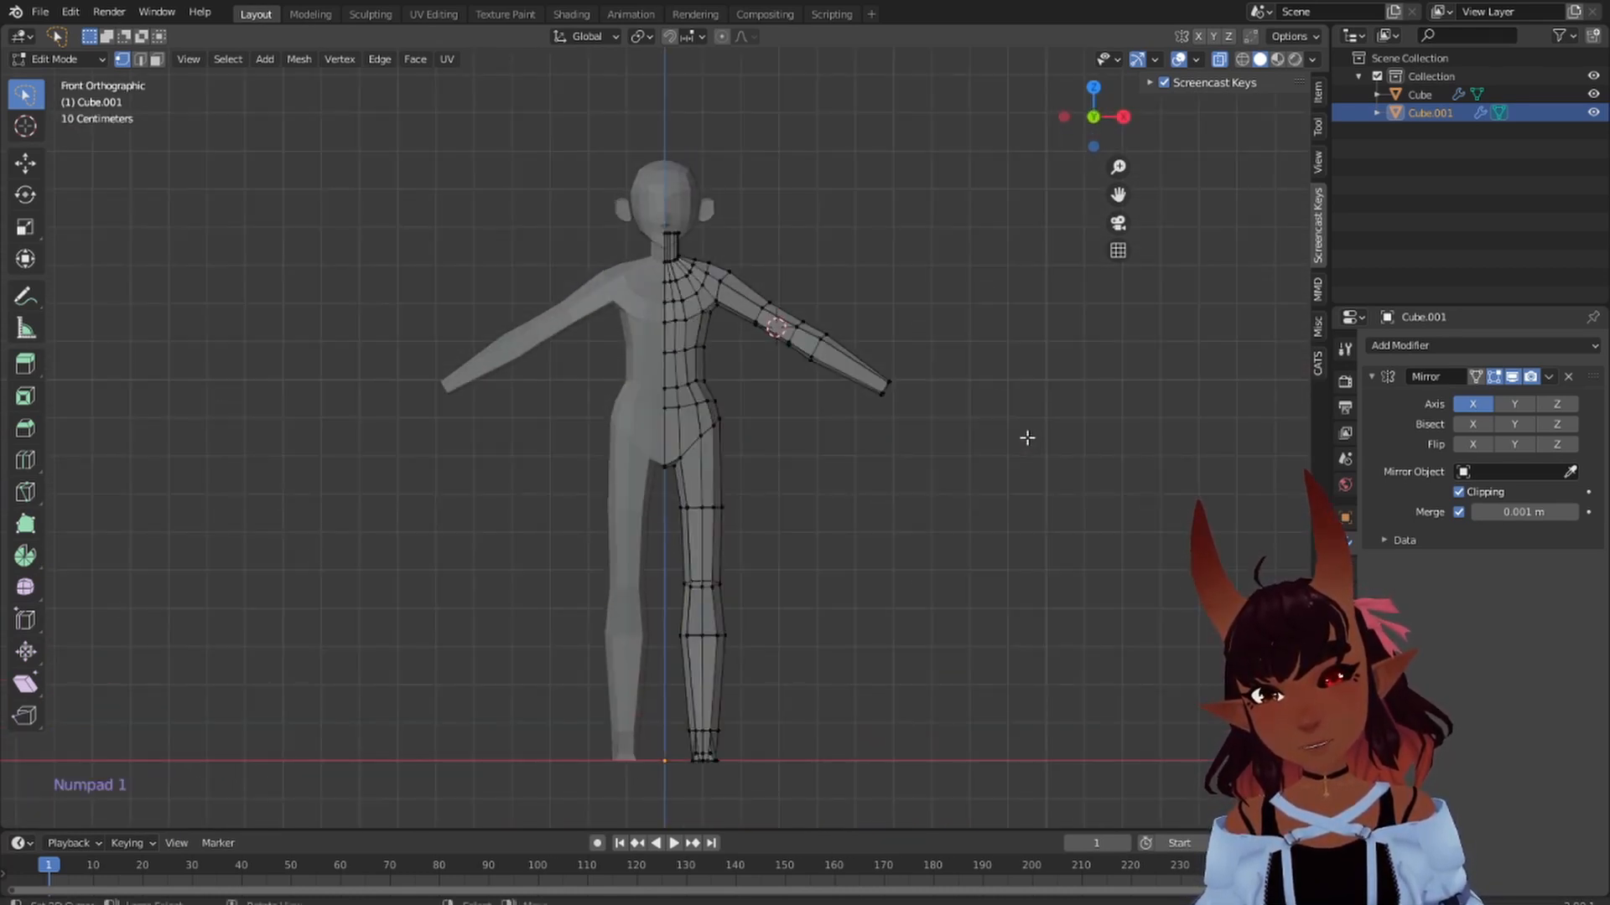
{"action": "key", "text": "a"}
{"action": "key", "text": "a"}
{"action": "key", "text": "a"}
{"action": "scroll", "coordinate": [779, 689], "scroll_direction": "up", "scroll_amount": 2}
{"action": "middle_click_drag", "start_coordinate": [779, 689], "coordinate": [607, 496], "text": "shift"}
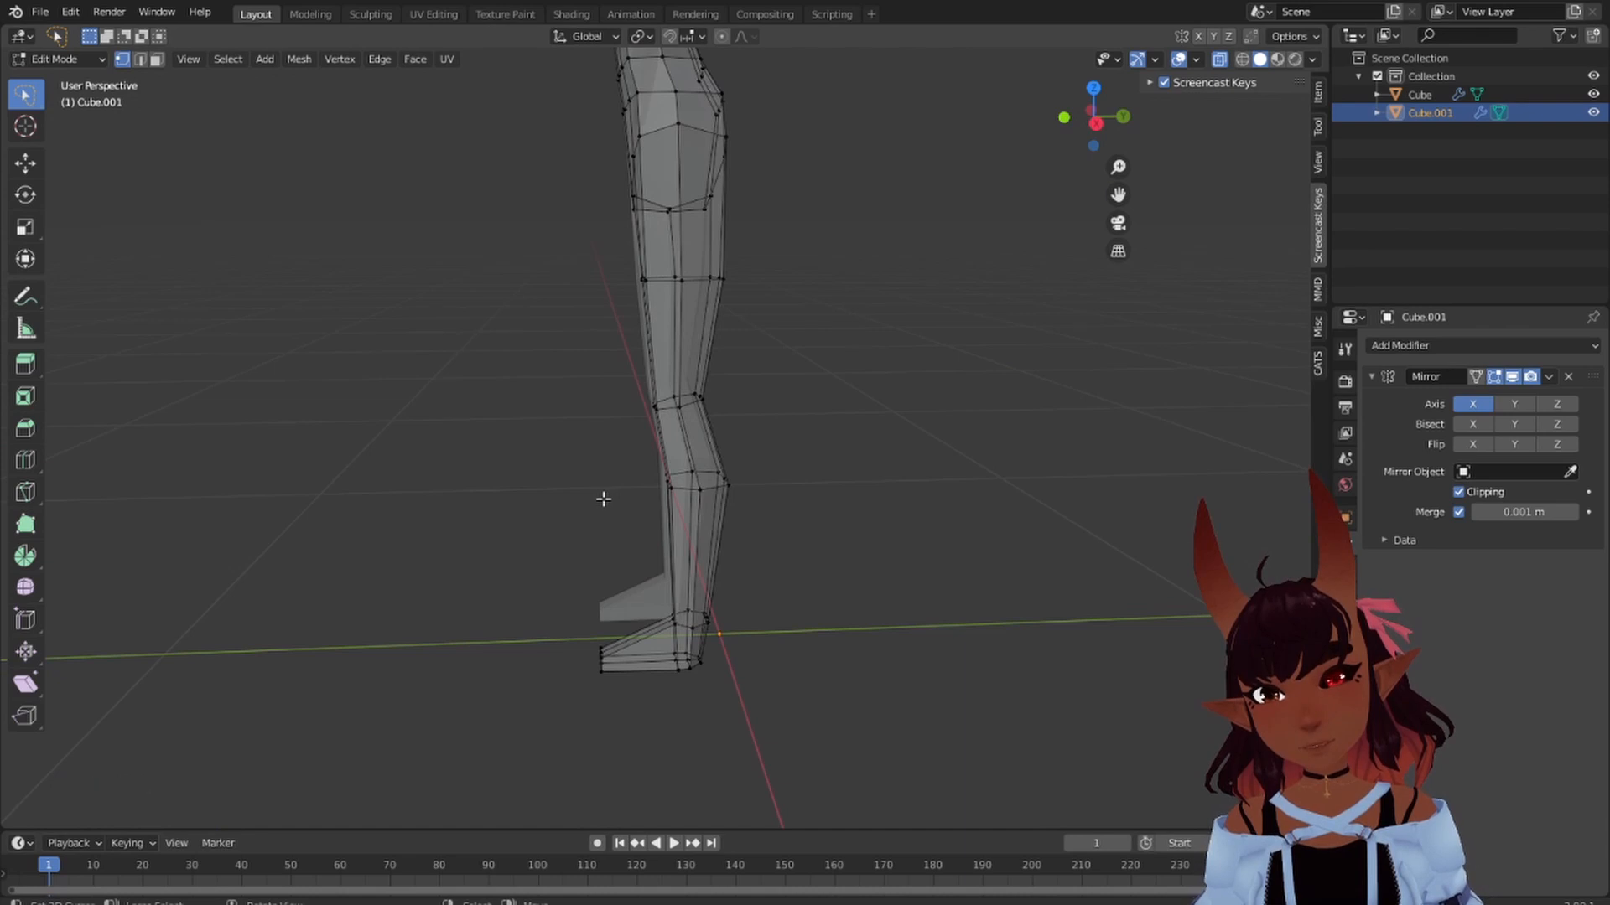
{"action": "middle_click_drag", "start_coordinate": [609, 595], "coordinate": [912, 651]}
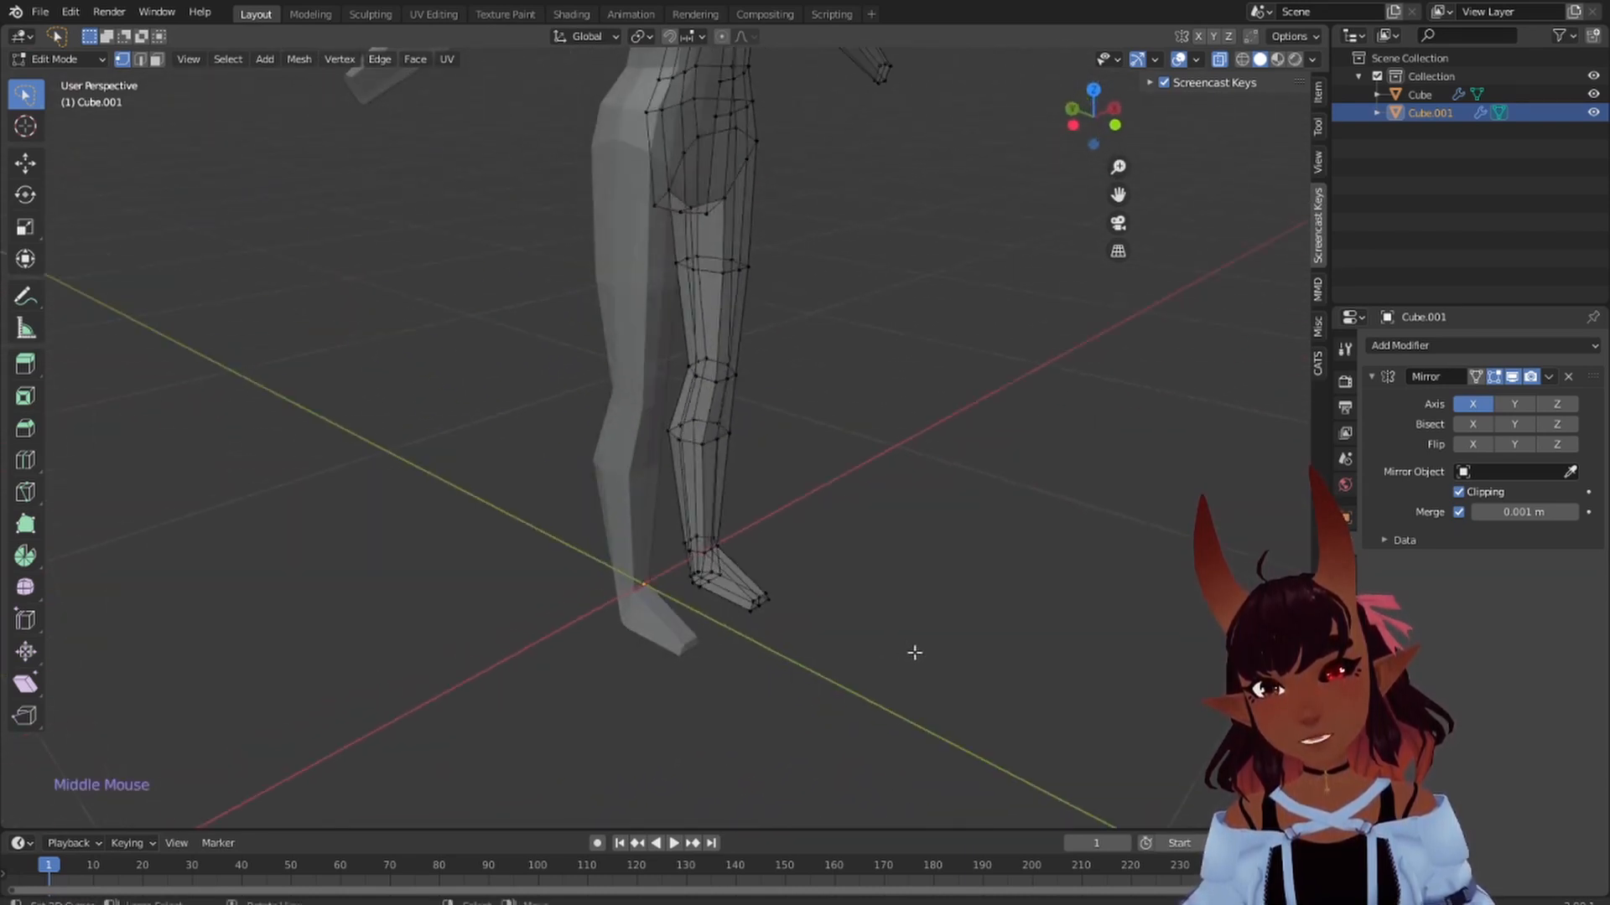
{"action": "scroll", "coordinate": [809, 645], "scroll_direction": "up", "scroll_amount": 3}
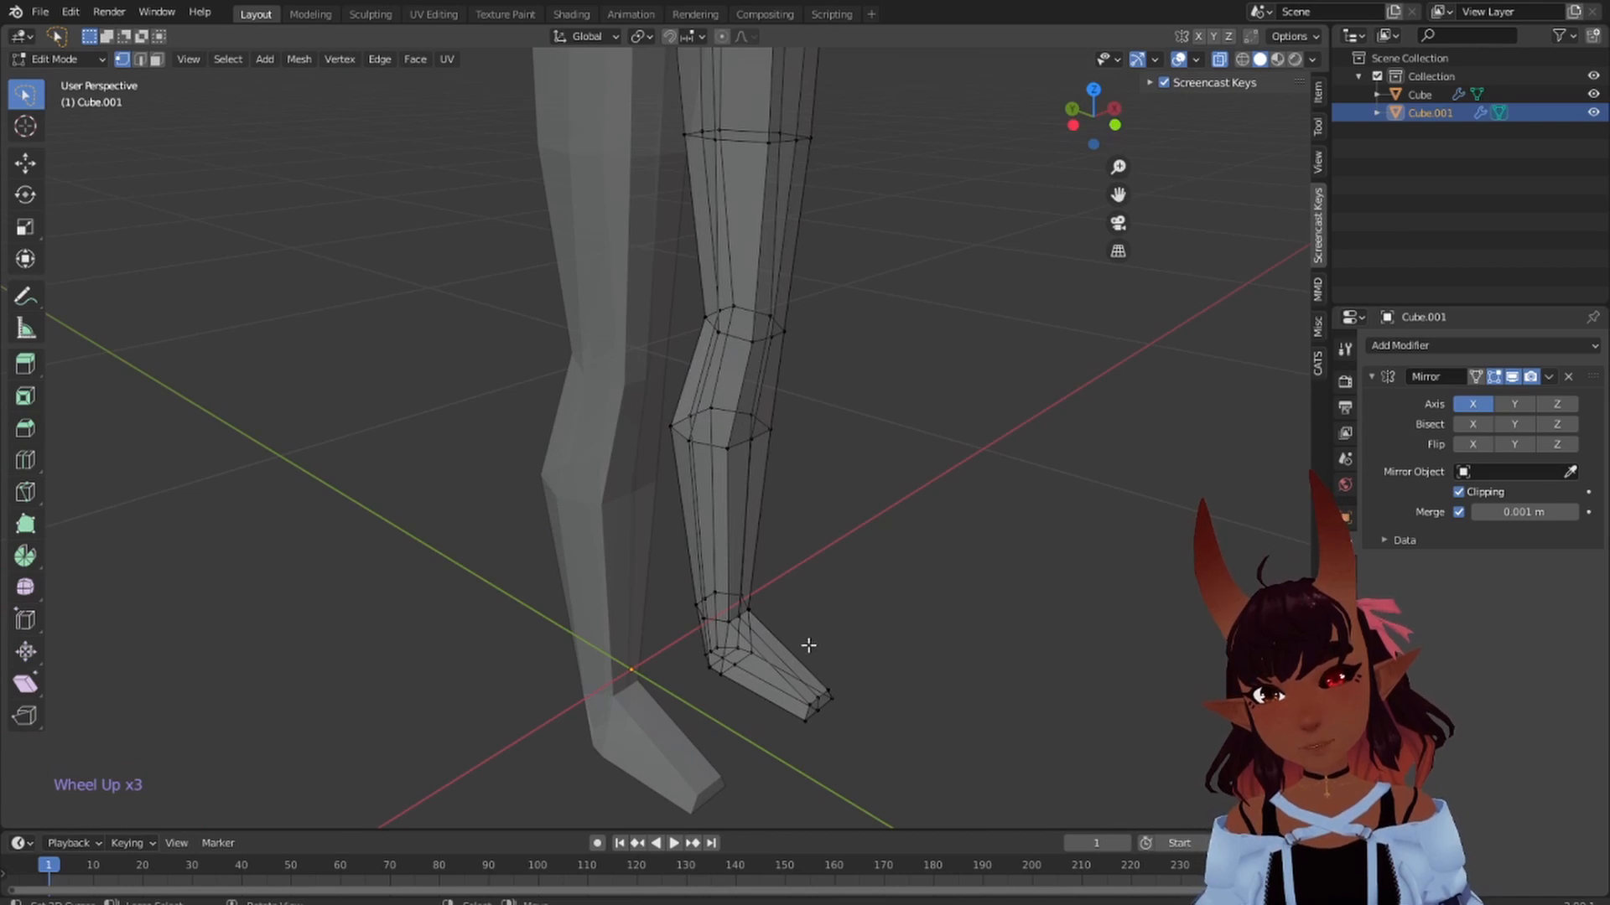
{"action": "scroll", "coordinate": [811, 587], "scroll_direction": "down", "scroll_amount": 1}
{"action": "middle_click_drag", "start_coordinate": [816, 571], "coordinate": [727, 531]}
{"action": "middle_click_drag", "start_coordinate": [794, 675], "coordinate": [731, 505], "text": "shift"}
{"action": "scroll", "coordinate": [744, 582], "scroll_direction": "up", "scroll_amount": 5}
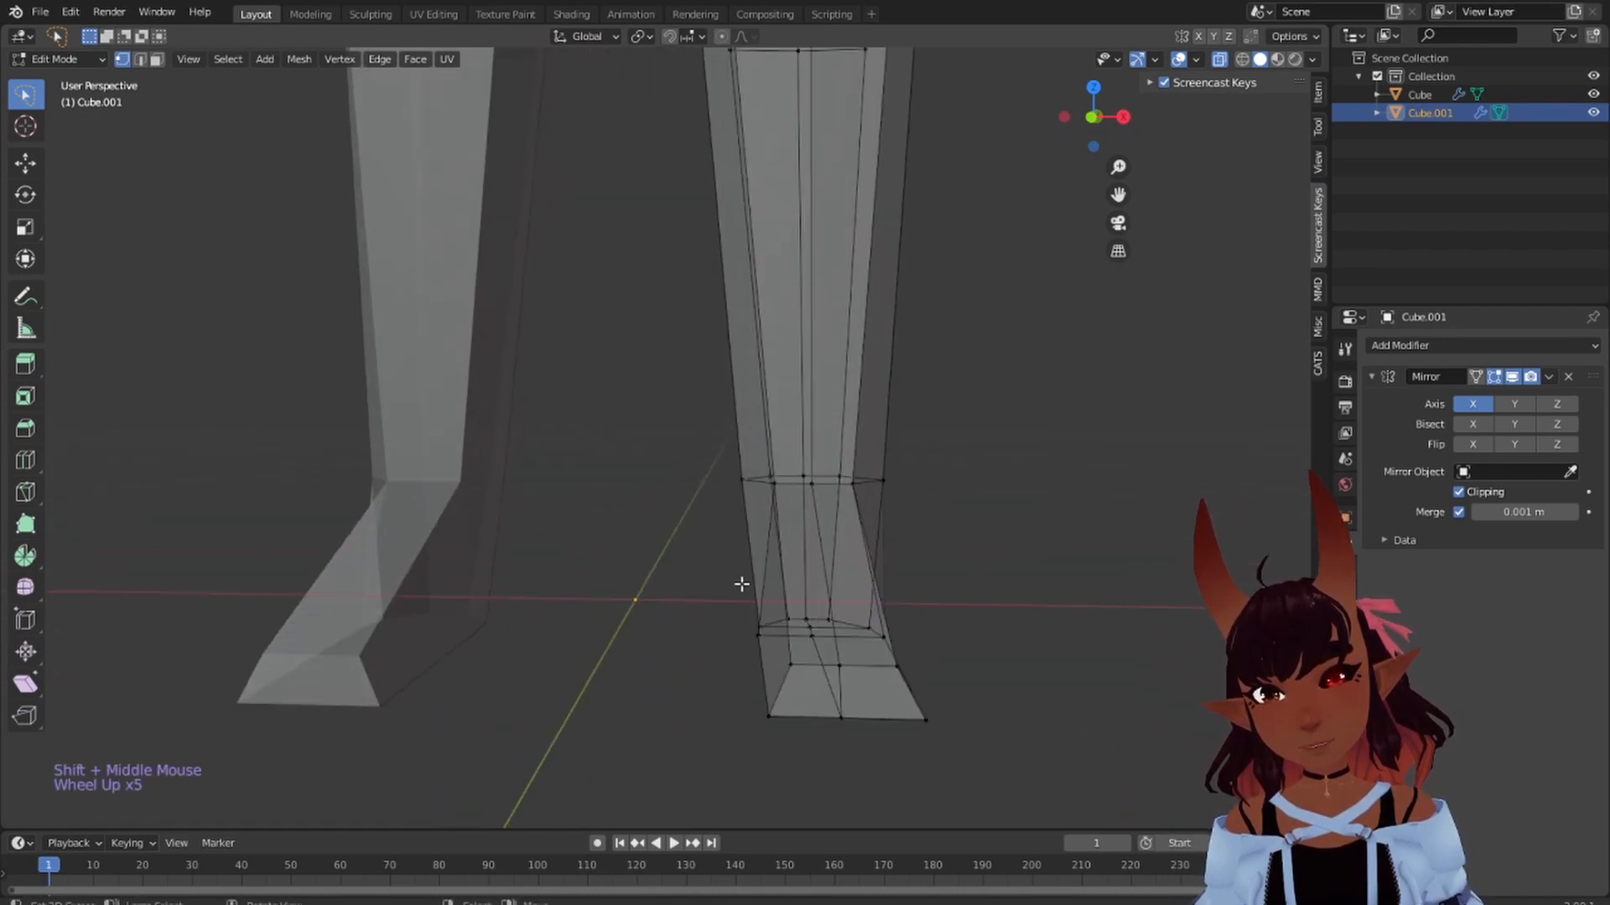
{"action": "middle_click_drag", "start_coordinate": [743, 582], "coordinate": [621, 574]}
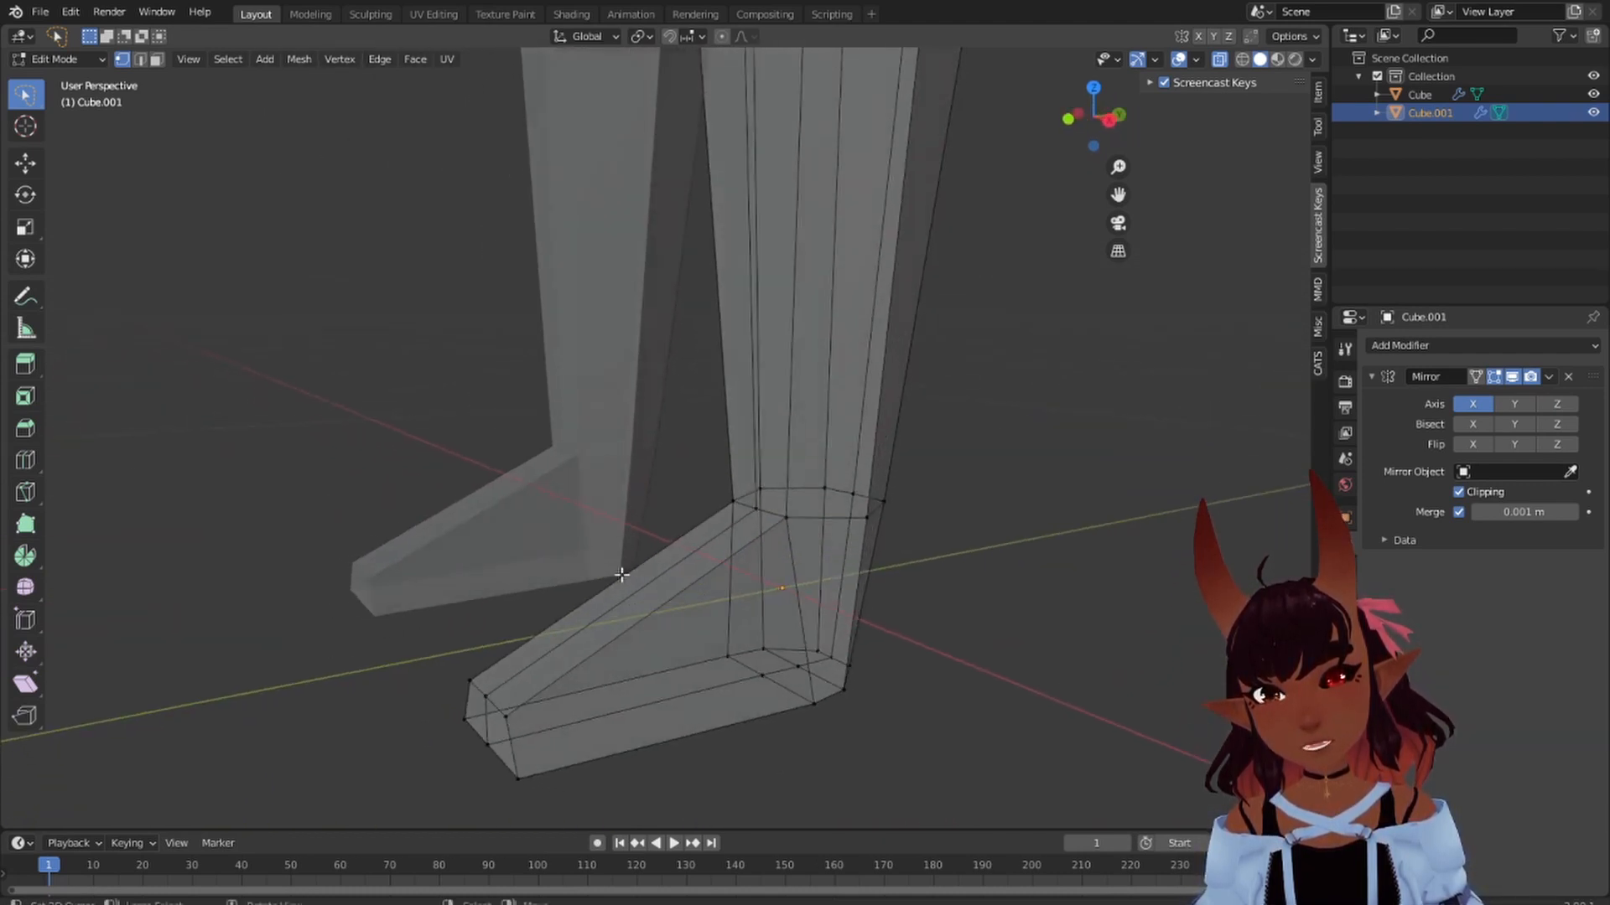
- Add two evenly spaced loop cuts across the foot between the toe end and the ankle in side view
{"action": "key", "text": "KP_3"}
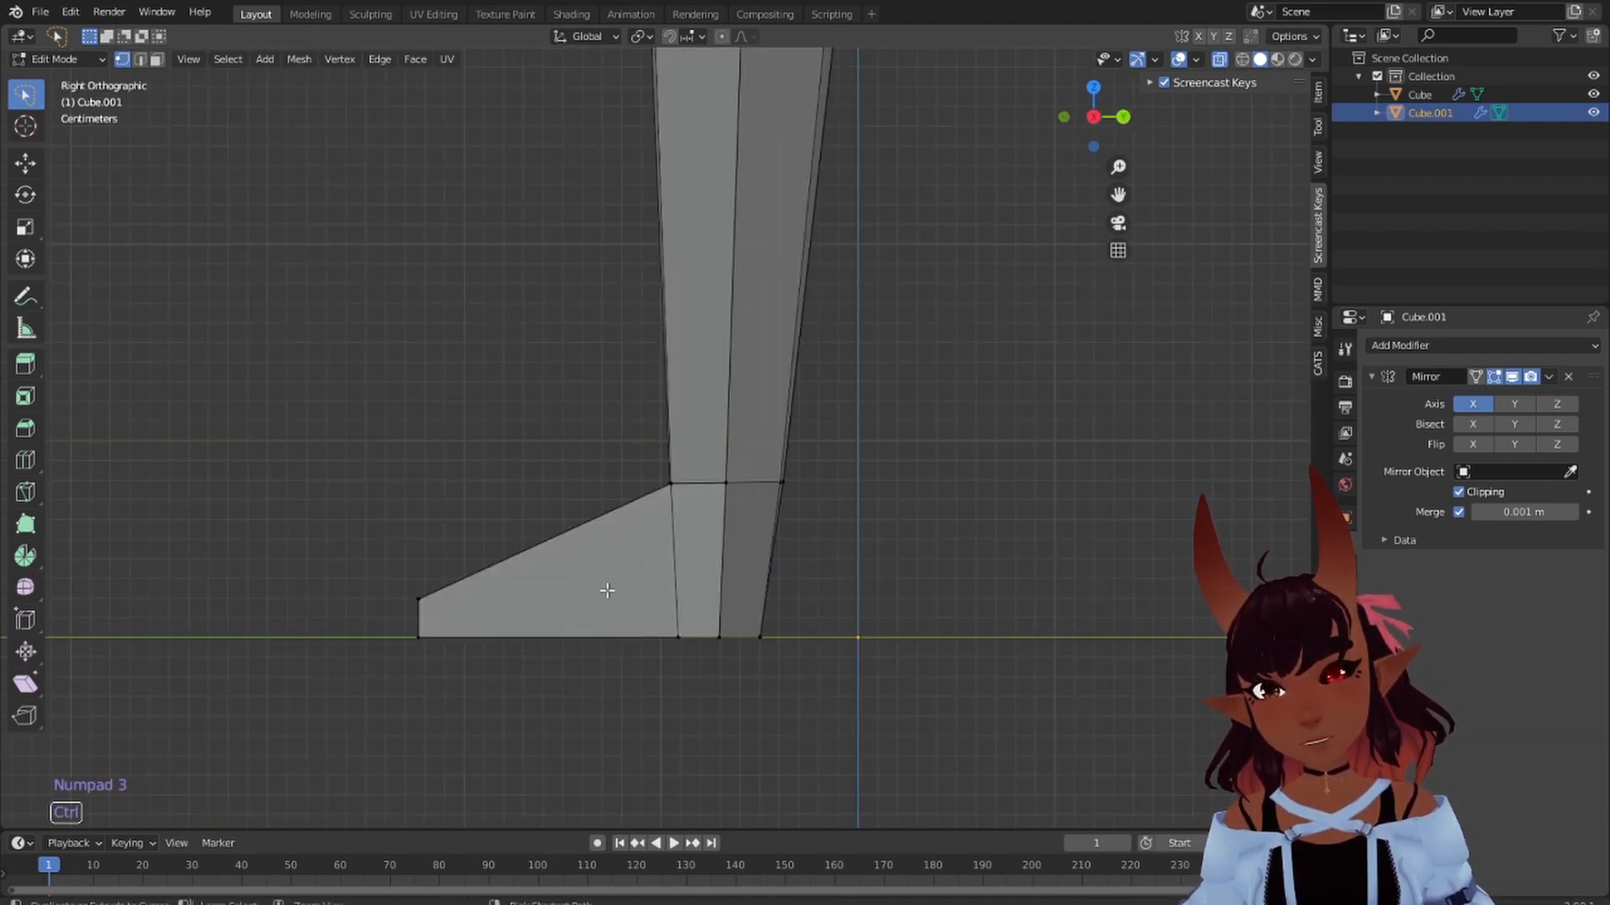
{"action": "key", "text": "ctrl+r"}
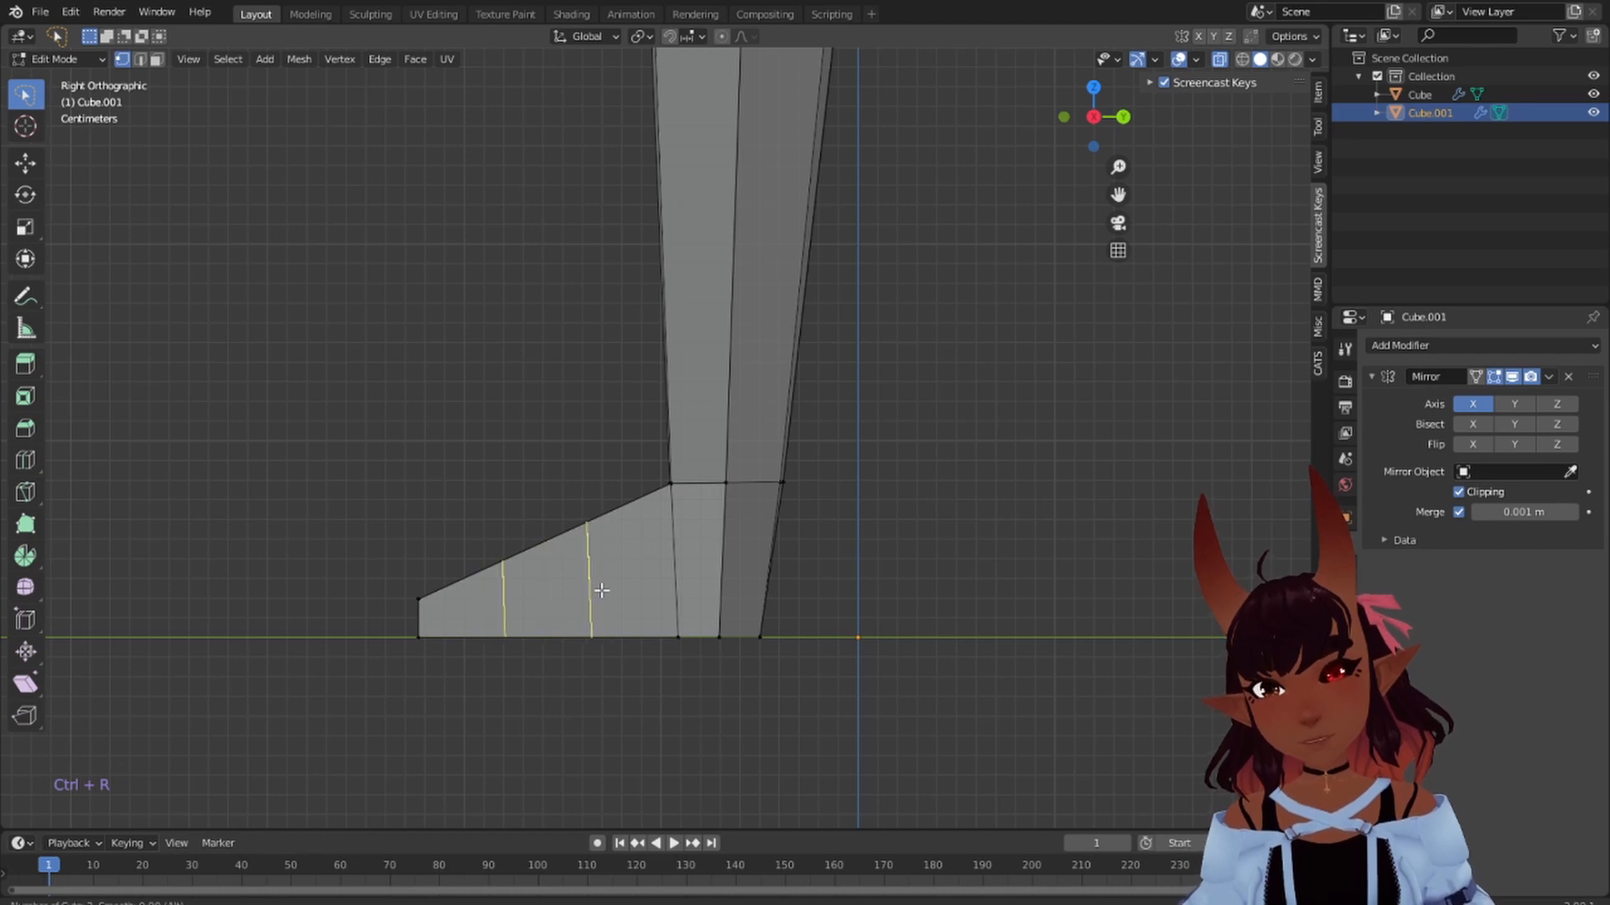
{"action": "left_click", "coordinate": [601, 591]}
{"action": "right_click", "coordinate": [602, 591]}
{"action": "right_click", "coordinate": [492, 520]}
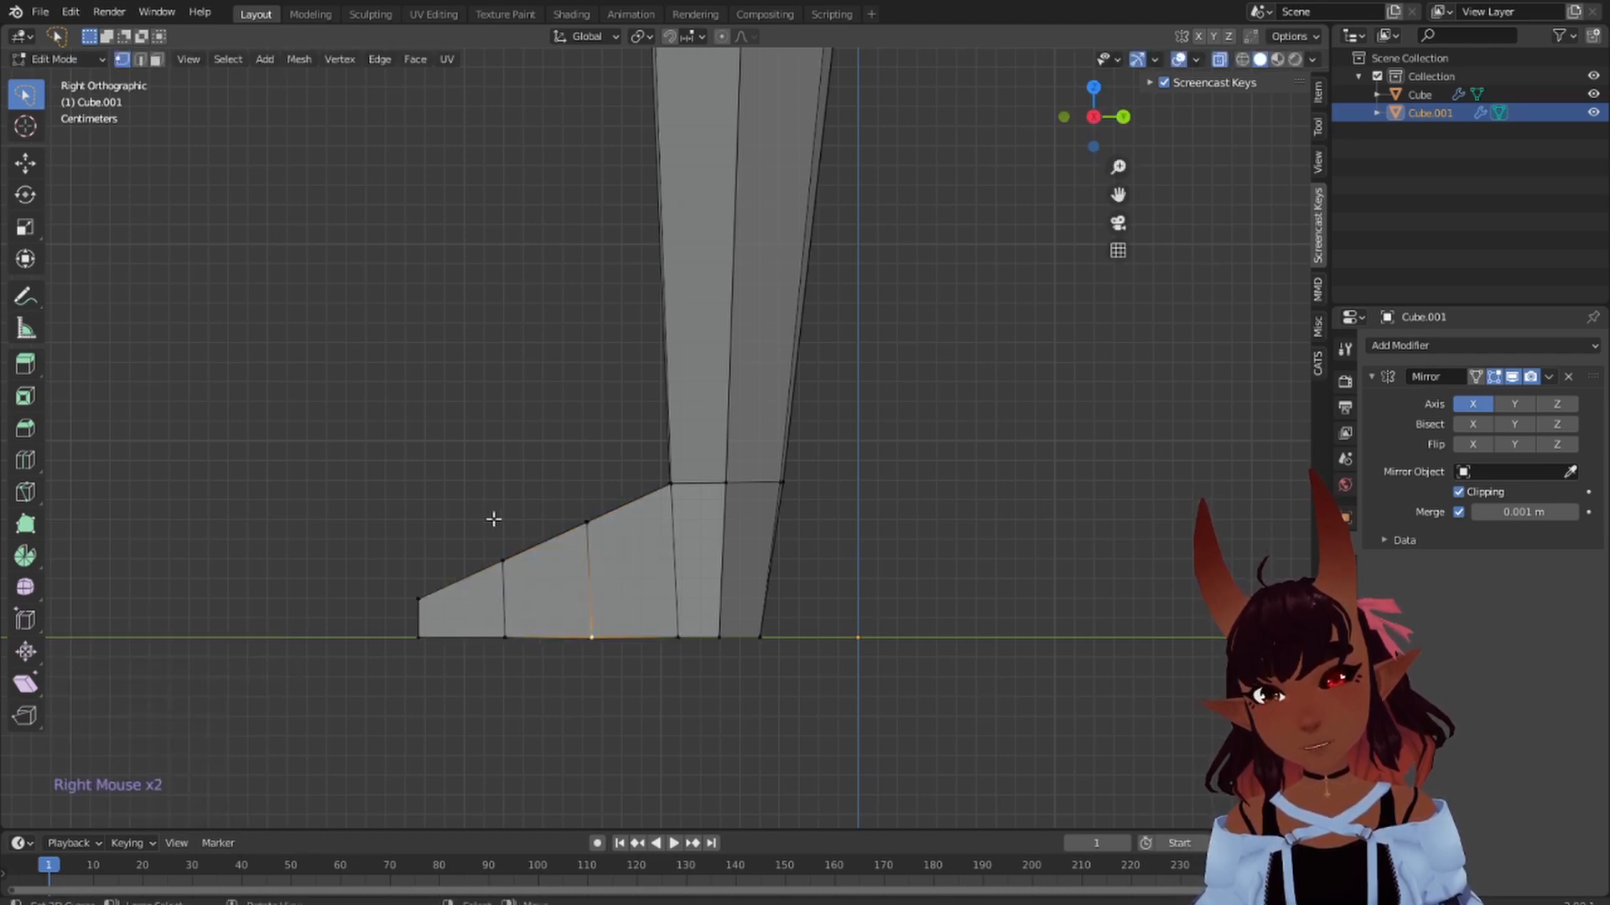
- Select the upper vertices of the foot's two new loops and lower them about 0.015 m along Z
{"action": "middle_click_drag", "start_coordinate": [492, 521], "coordinate": [607, 506], "text": "shift"}
{"action": "mouse_move", "coordinate": [698, 459]}
{"action": "left_mouse_down"}
{"action": "mouse_move", "coordinate": [539, 531]}
{"action": "mouse_move", "coordinate": [553, 587]}
{"action": "mouse_move", "coordinate": [587, 578]}
{"action": "left_mouse_up"}
{"action": "key", "text": "g"}
{"action": "key", "text": "z"}
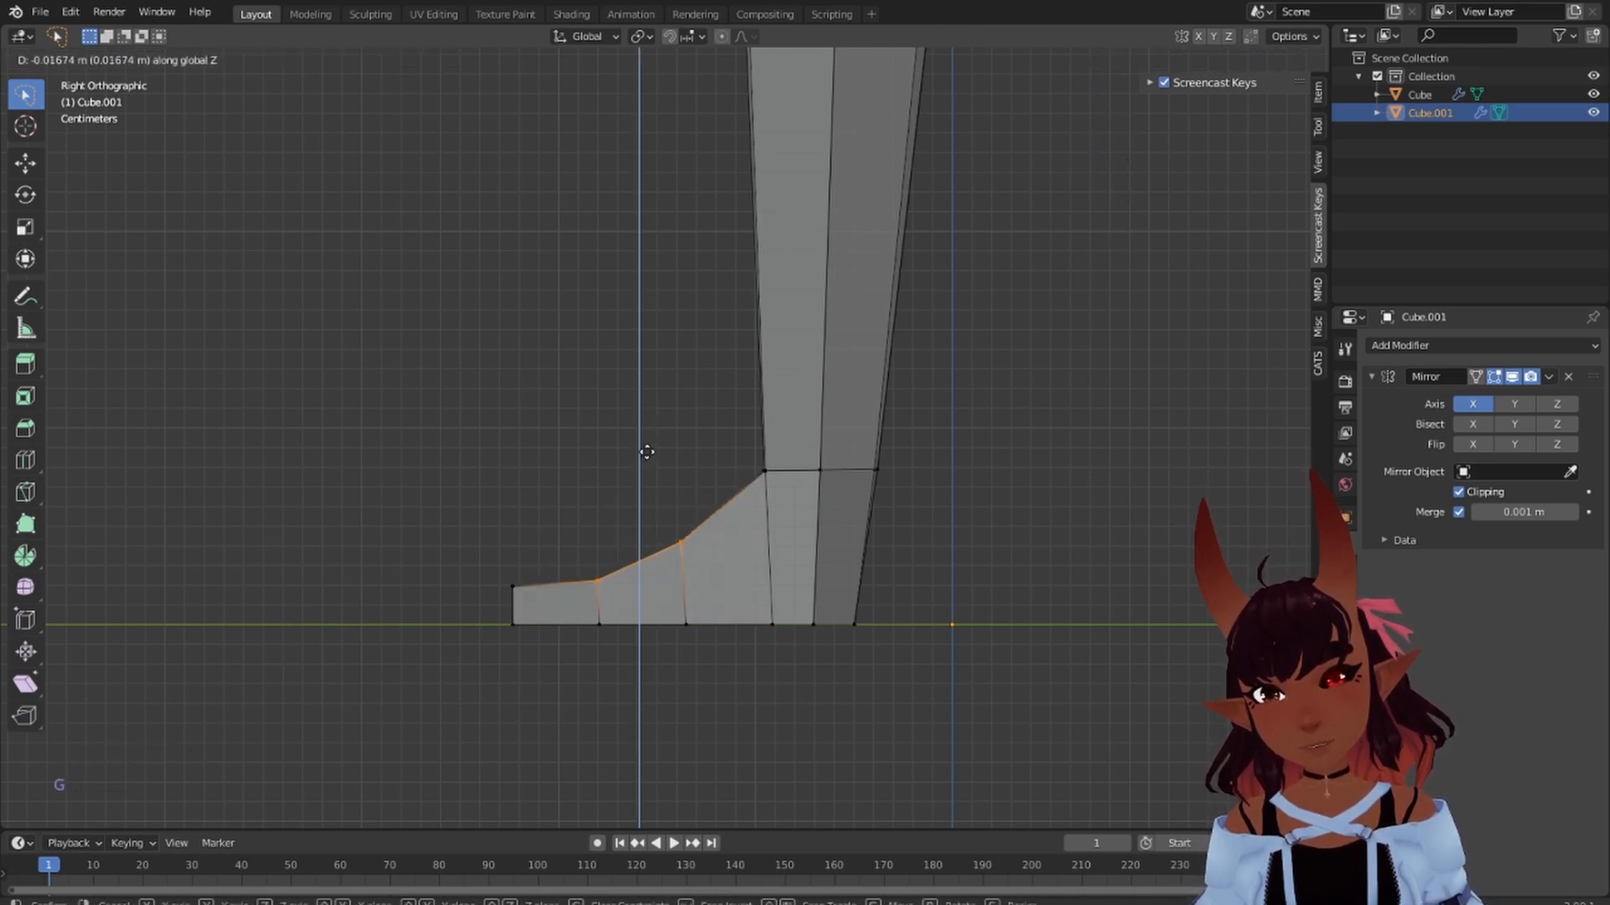
{"action": "left_click", "coordinate": [648, 449]}
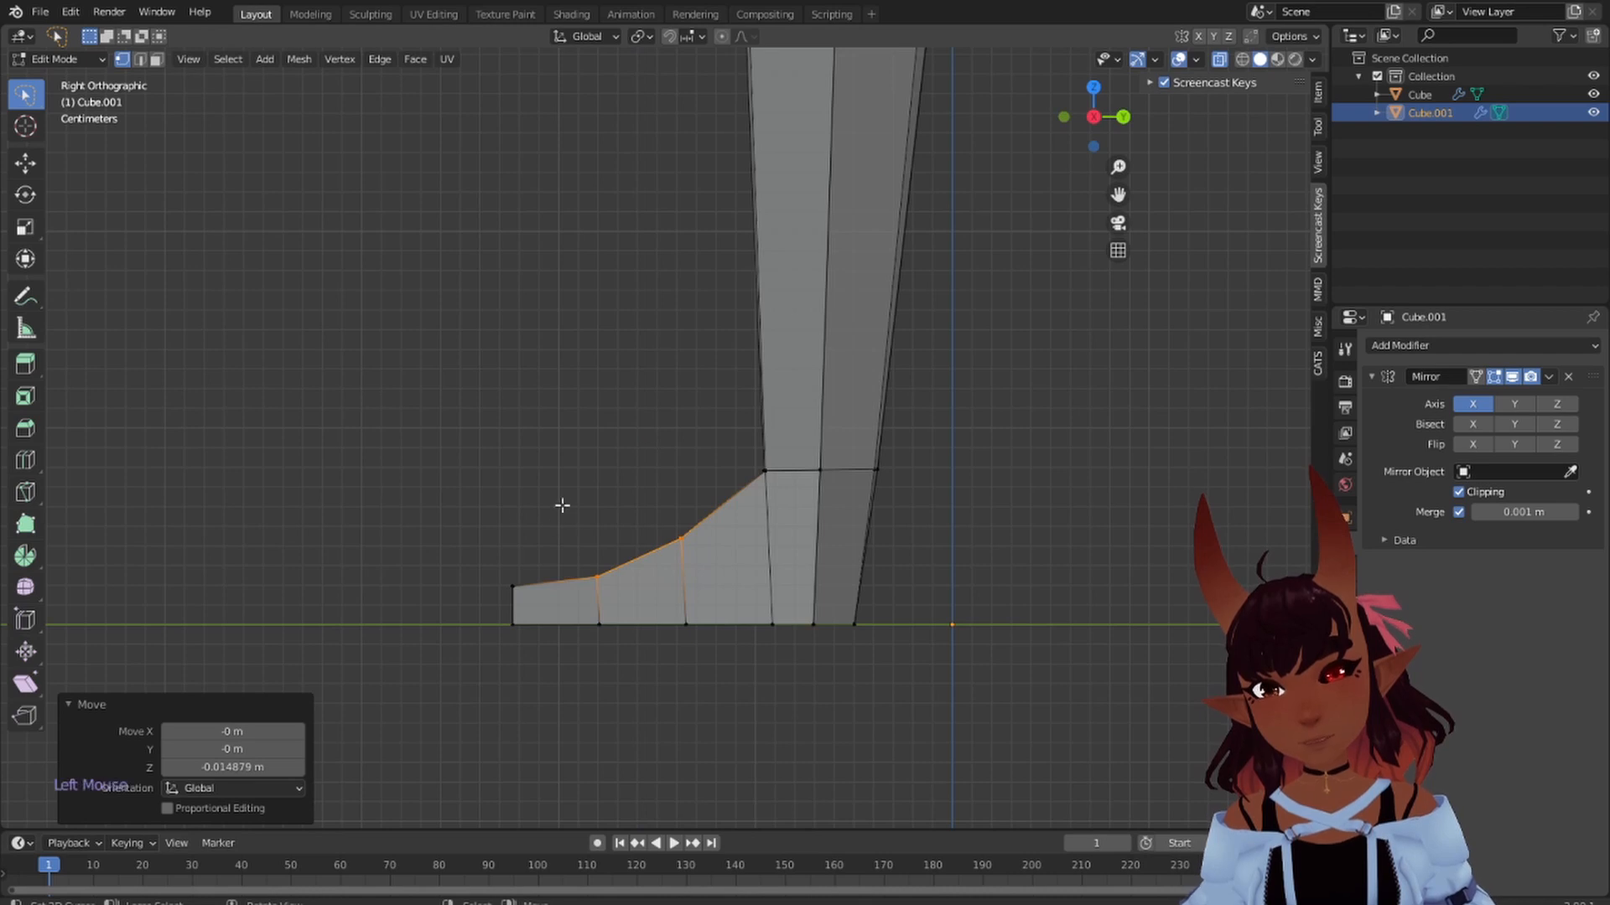
- Lower the upper vertices at the toe tip slightly along Z and clear the selection
{"action": "mouse_move", "coordinate": [561, 505]}
{"action": "left_mouse_down"}
{"action": "mouse_move", "coordinate": [494, 597]}
{"action": "mouse_move", "coordinate": [554, 491]}
{"action": "left_mouse_up"}
{"action": "key", "text": "g"}
{"action": "key", "text": "z"}
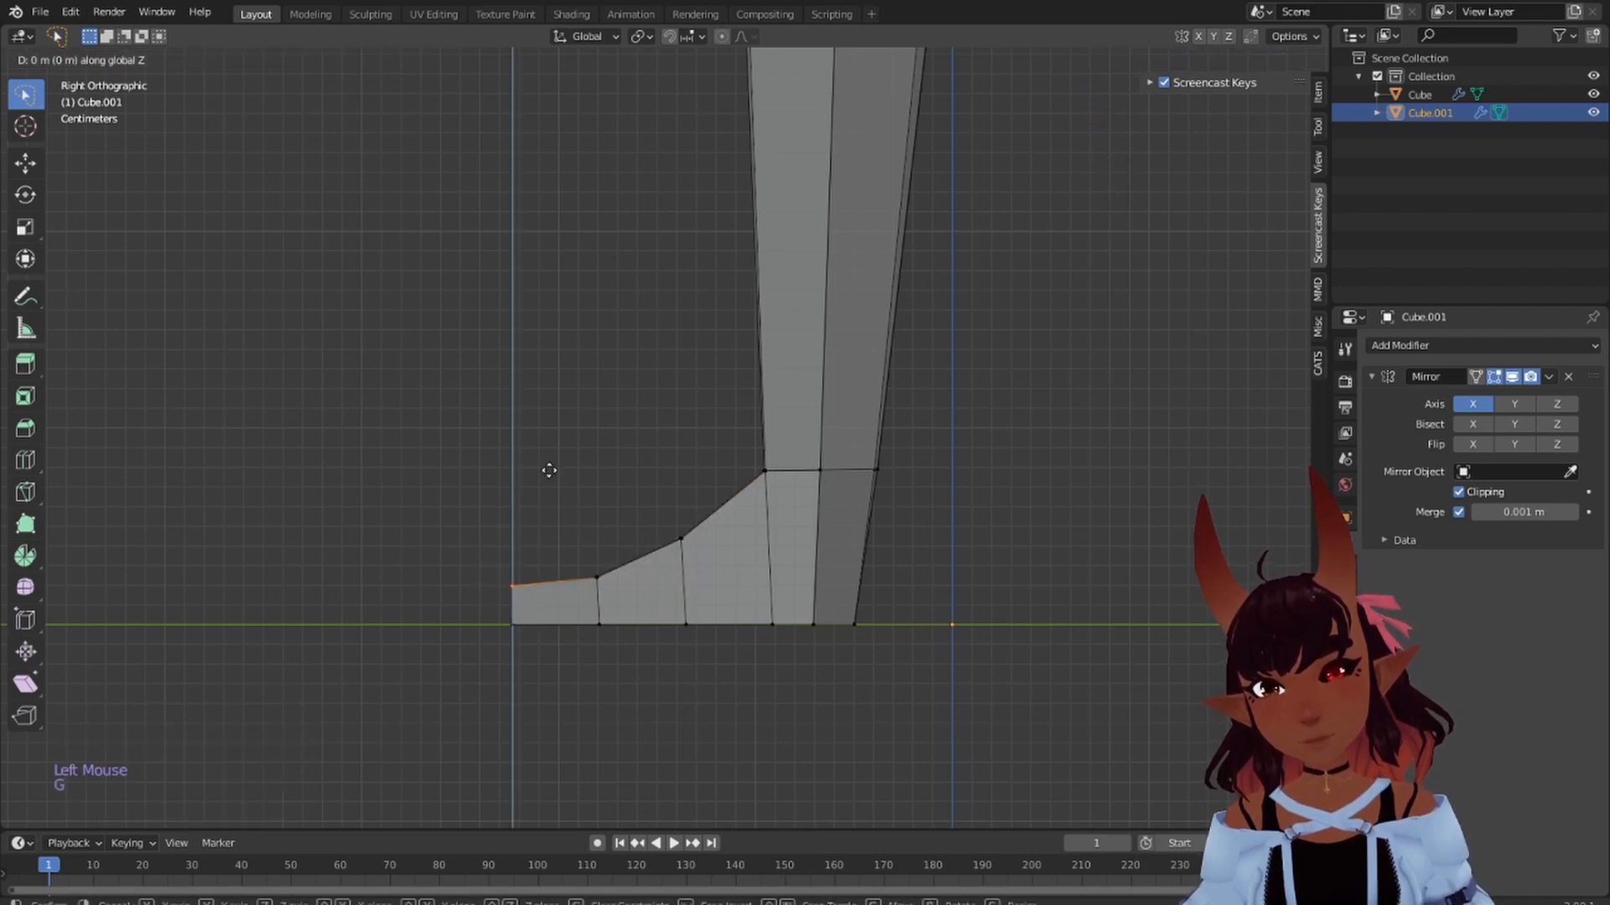
{"action": "left_click", "coordinate": [555, 475]}
{"action": "scroll", "coordinate": [556, 476], "scroll_direction": "down", "scroll_amount": 4}
{"action": "key", "text": "a"}
{"action": "key", "text": "a"}
{"action": "key", "text": "a"}
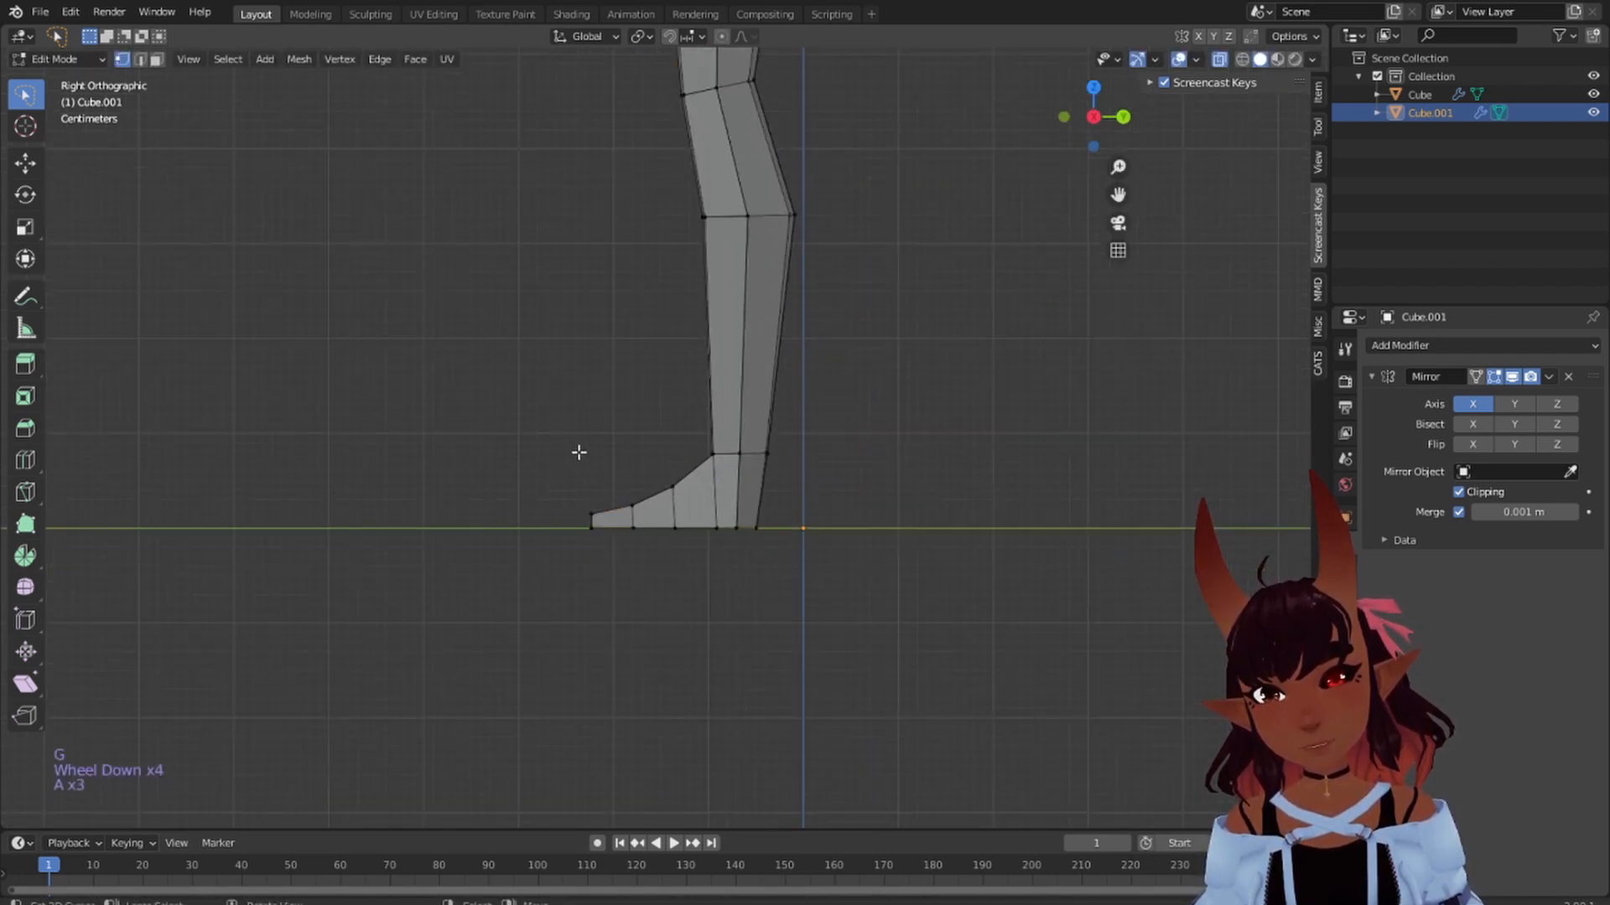
- Straighten the front column of vertices from ankle to sole by scaling it along Y by 0.066
{"action": "scroll", "coordinate": [618, 360], "scroll_direction": "down", "scroll_amount": 3}
{"action": "middle_click_drag", "start_coordinate": [618, 360], "coordinate": [632, 455], "text": "shift"}
{"action": "scroll", "coordinate": [765, 622], "scroll_direction": "up", "scroll_amount": 5}
{"action": "middle_click_drag", "start_coordinate": [765, 623], "coordinate": [759, 394], "text": "shift"}
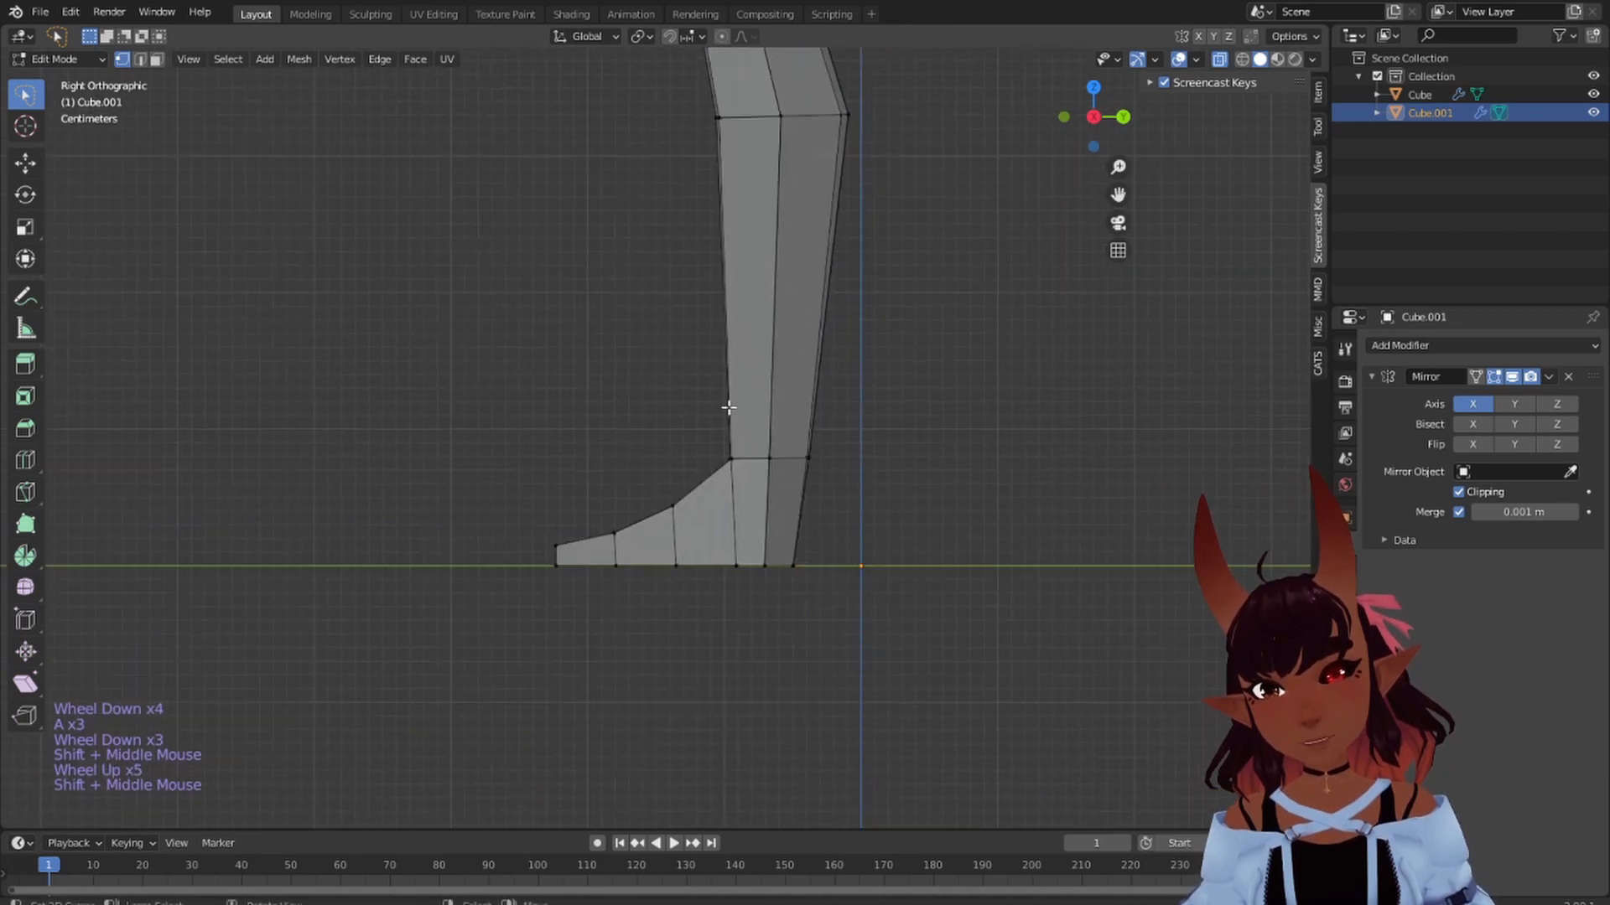
{"action": "scroll", "coordinate": [788, 499], "scroll_direction": "up", "scroll_amount": 3}
{"action": "mouse_move", "coordinate": [800, 442]}
{"action": "left_mouse_down"}
{"action": "mouse_move", "coordinate": [784, 432]}
{"action": "mouse_move", "coordinate": [748, 677]}
{"action": "mouse_move", "coordinate": [767, 713]}
{"action": "mouse_move", "coordinate": [780, 687]}
{"action": "left_mouse_up"}
{"action": "key", "text": "s"}
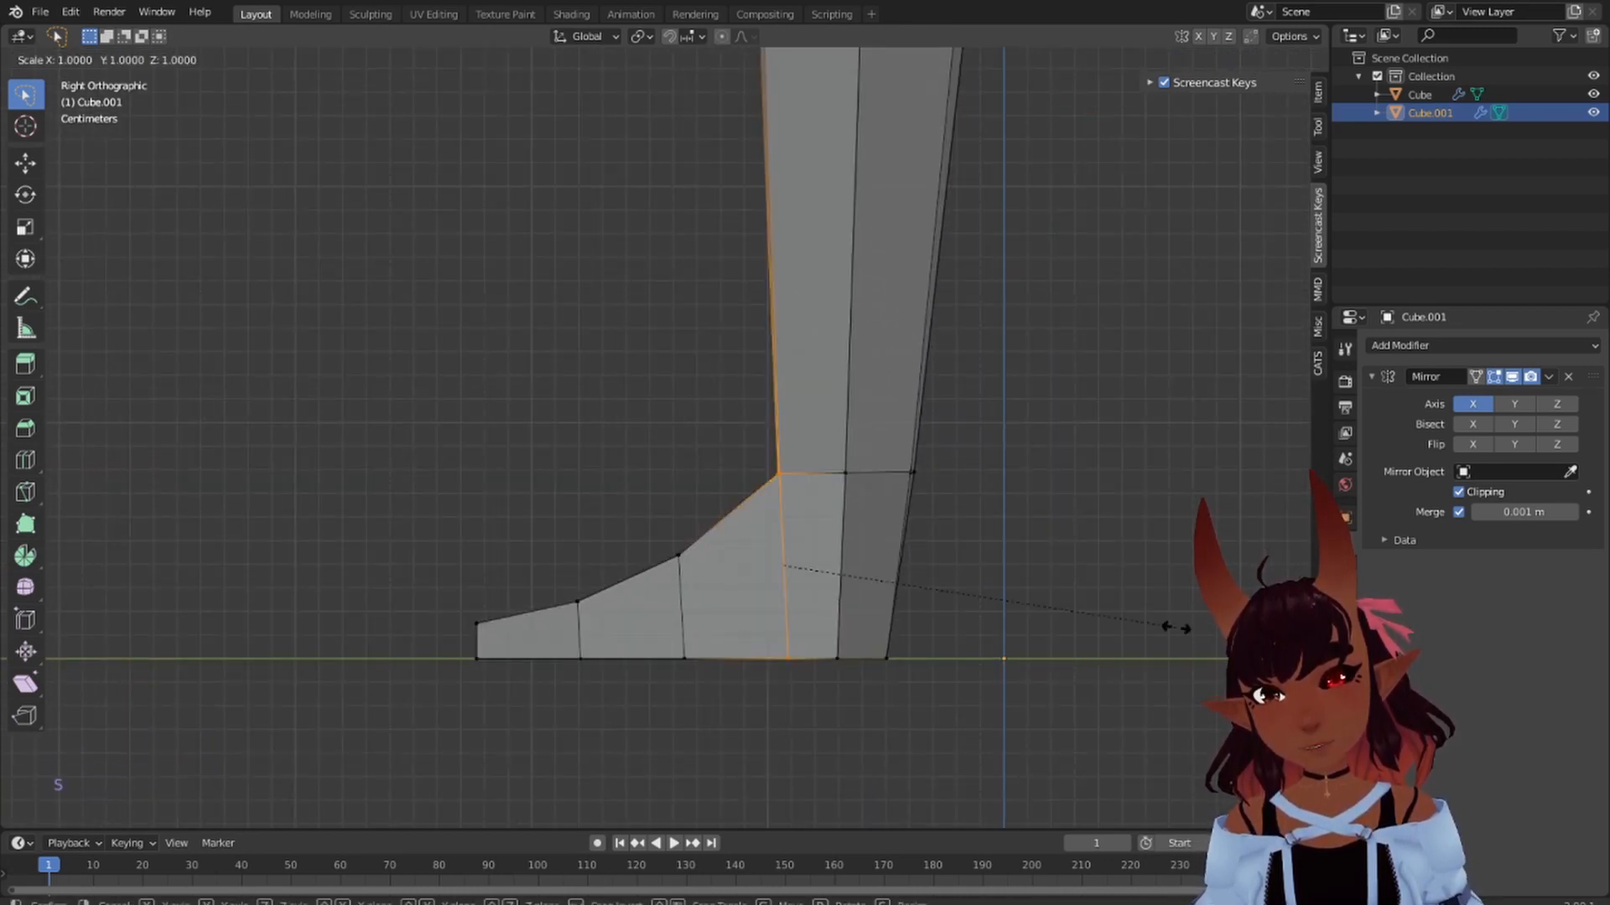
{"action": "key", "text": "y"}
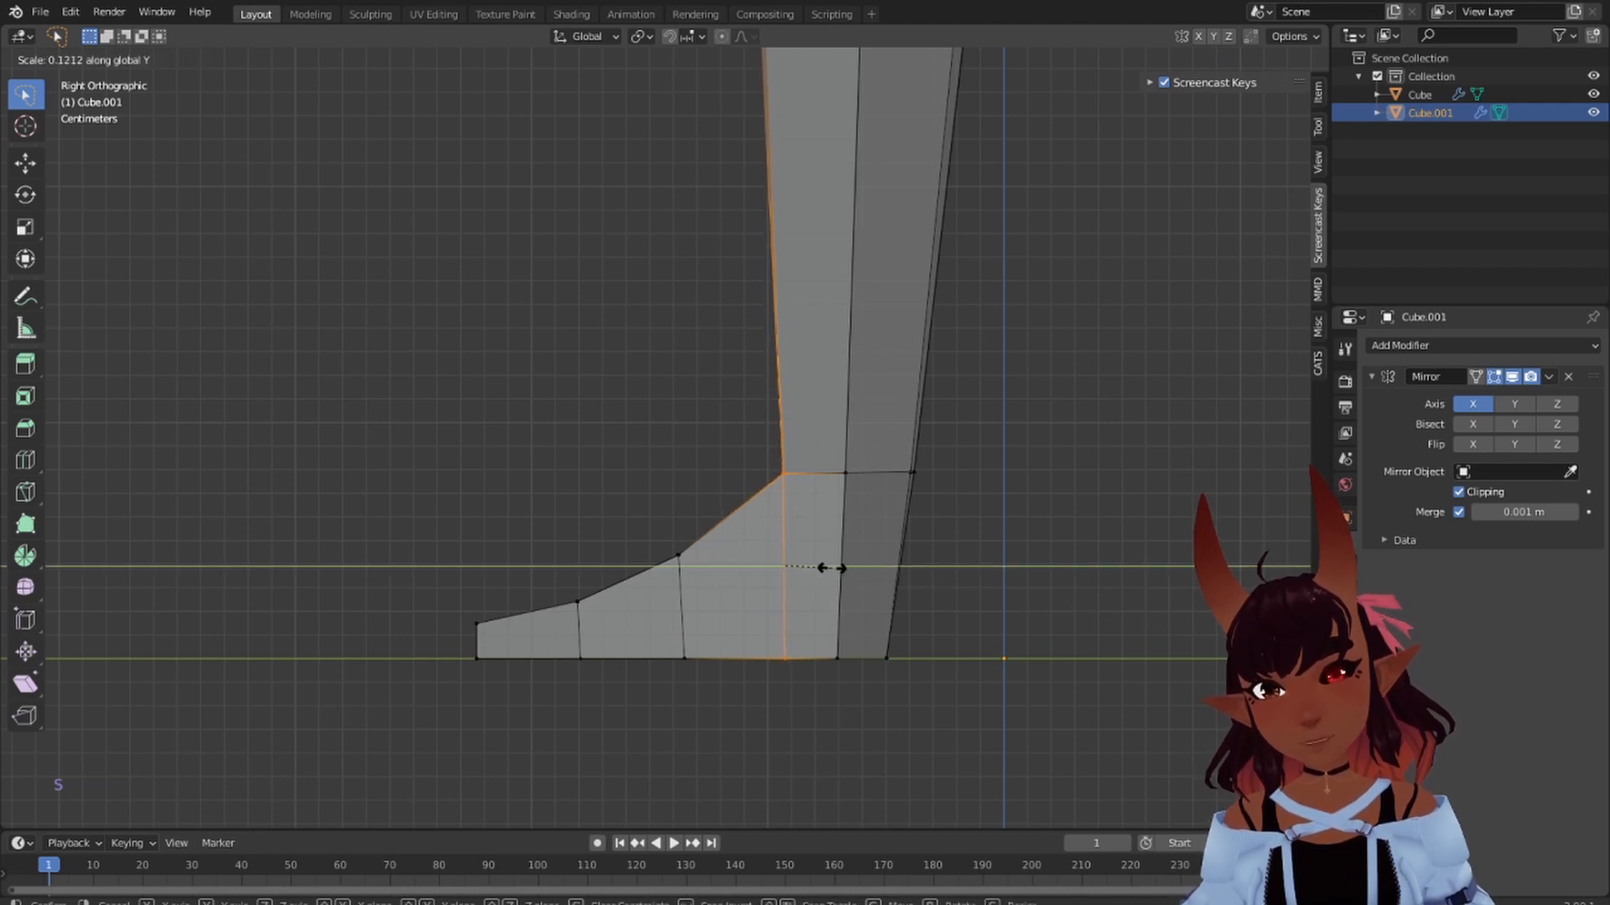
{"action": "left_click", "coordinate": [805, 568]}
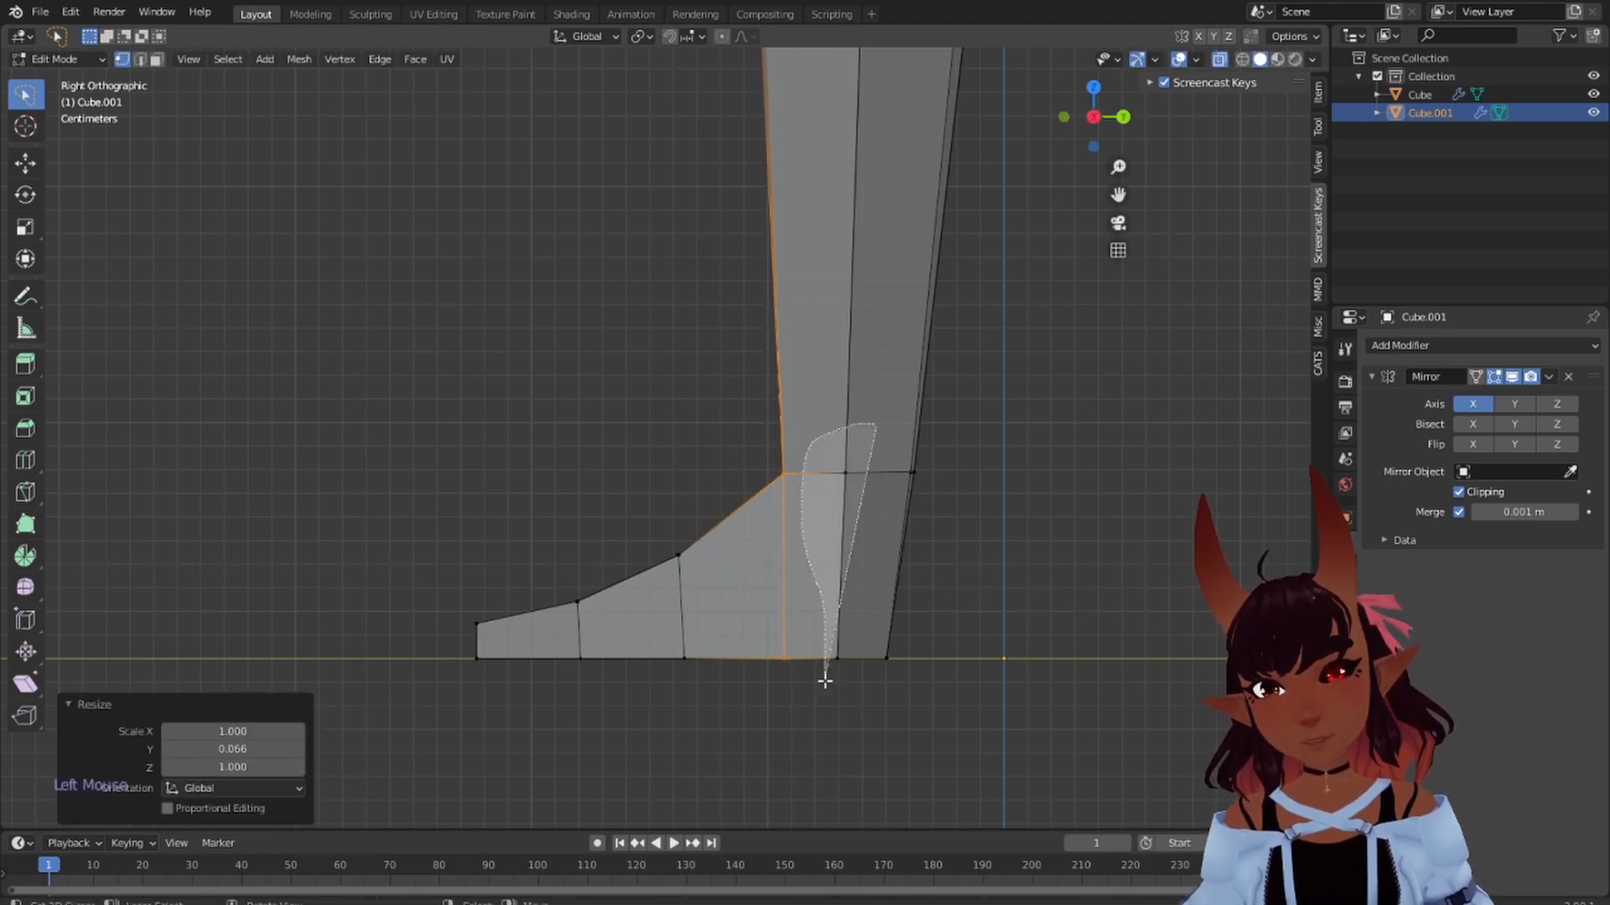
- Straighten the middle column of vertices from ankle to sole by scaling it along Y by 0.052, then clear the selection
{"action": "left_click", "coordinate": [858, 734]}
{"action": "key", "text": "s"}
{"action": "key", "text": "y"}
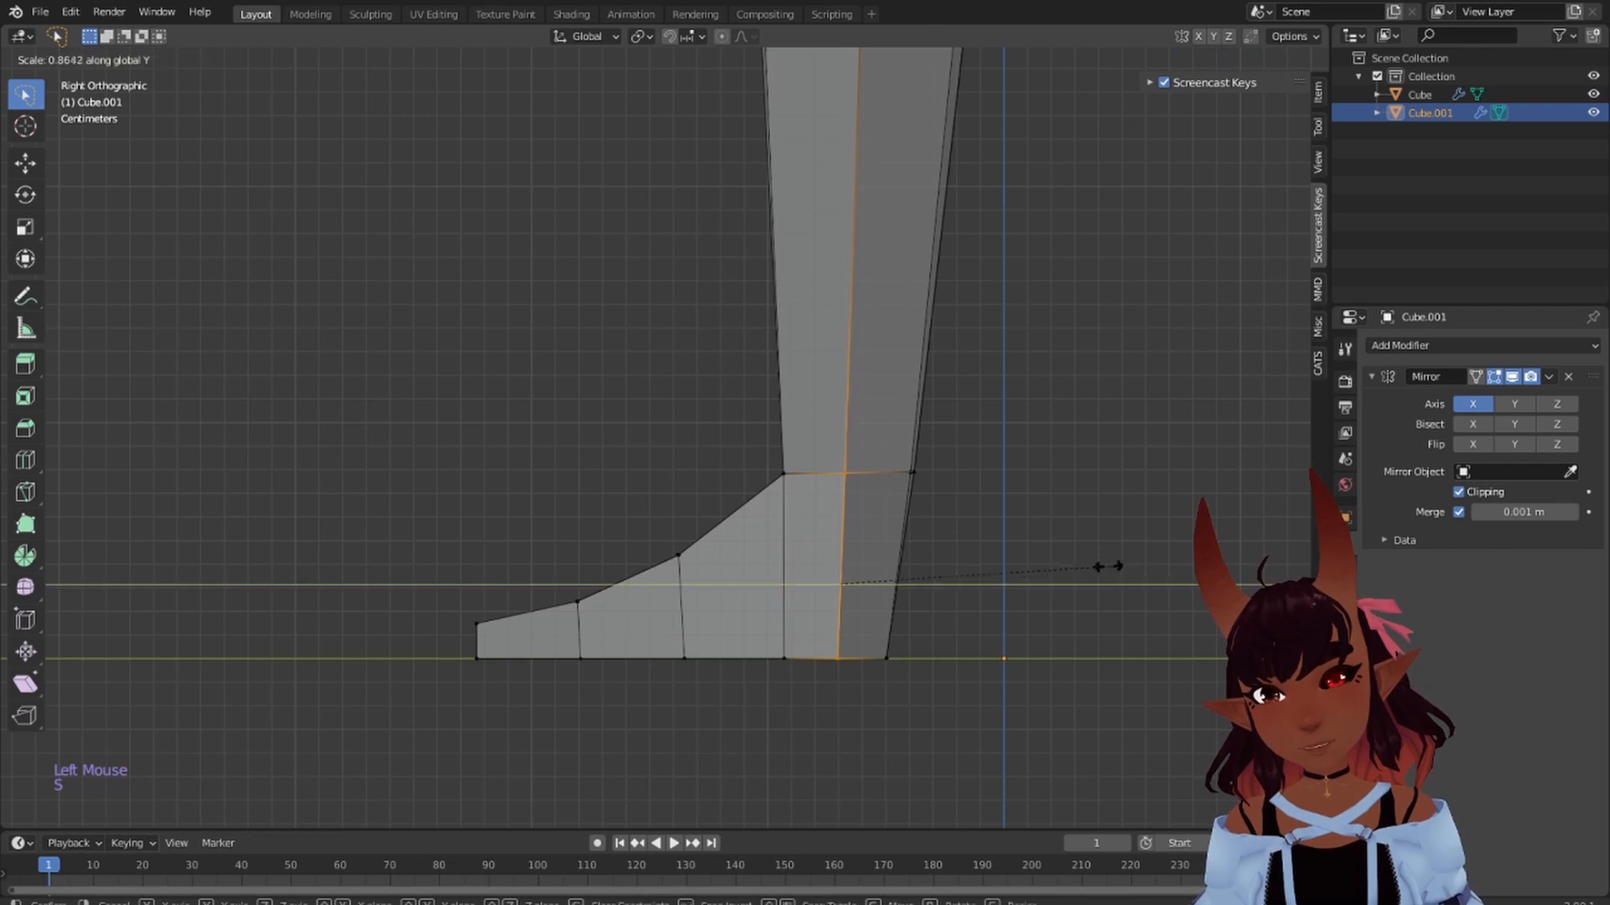
{"action": "left_click", "coordinate": [859, 587]}
{"action": "scroll", "coordinate": [866, 442], "scroll_direction": "down", "scroll_amount": 5}
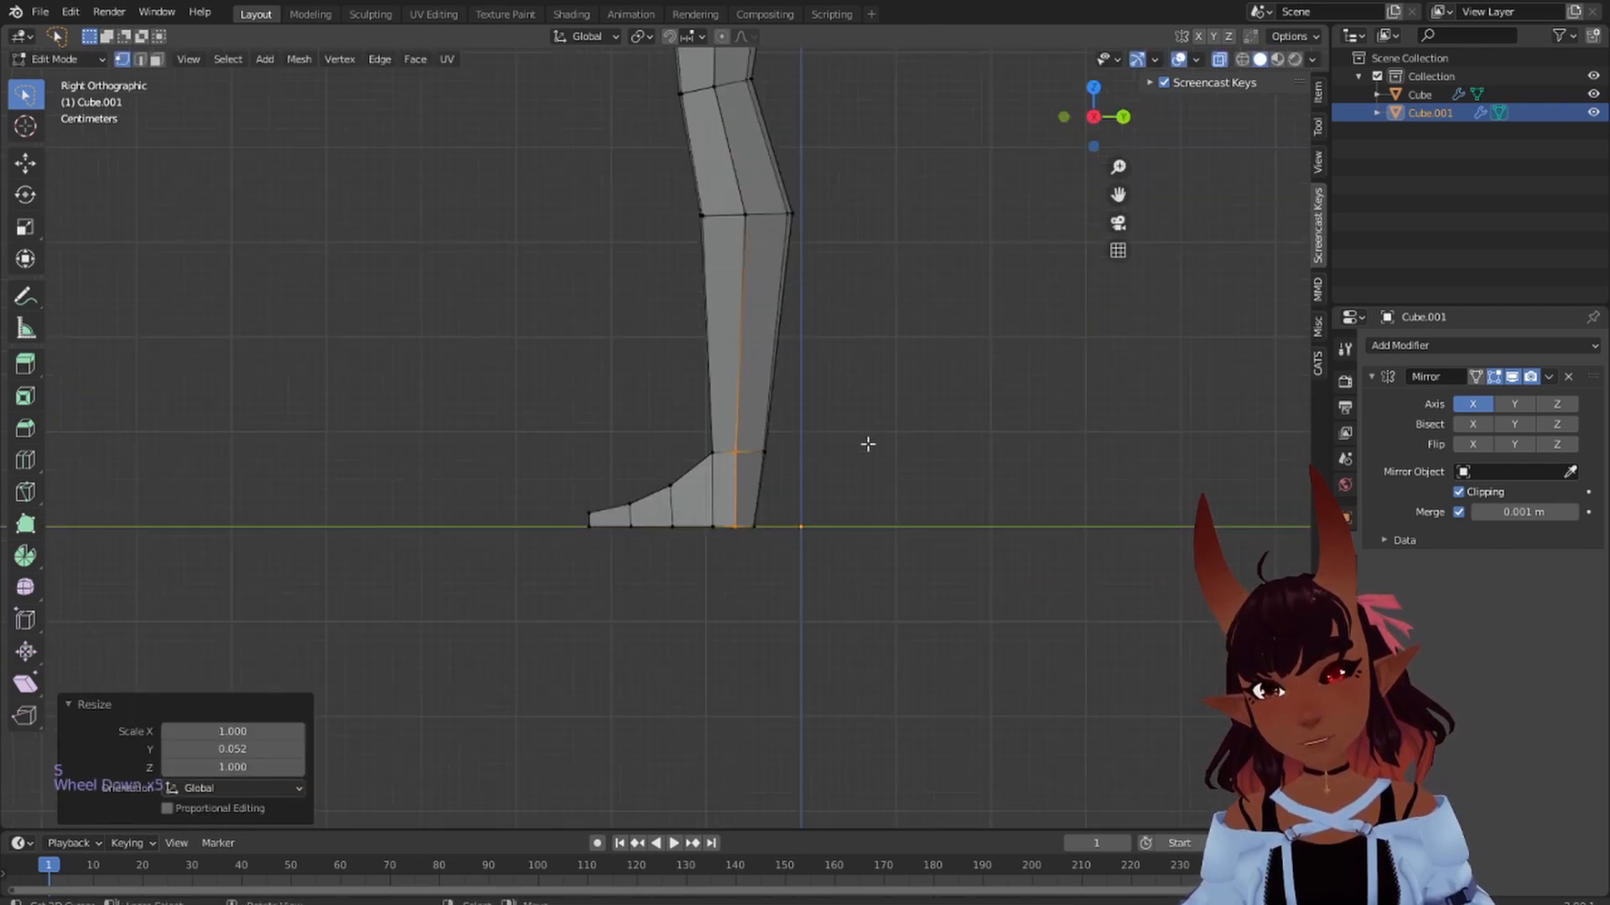
{"action": "key", "text": "a"}
{"action": "key", "text": "a"}
{"action": "key", "text": "a"}
- Select the bottom heel vertices and move them backward about 0.024 m along Y, then clear the selection
{"action": "scroll", "coordinate": [838, 568], "scroll_direction": "up", "scroll_amount": 4}
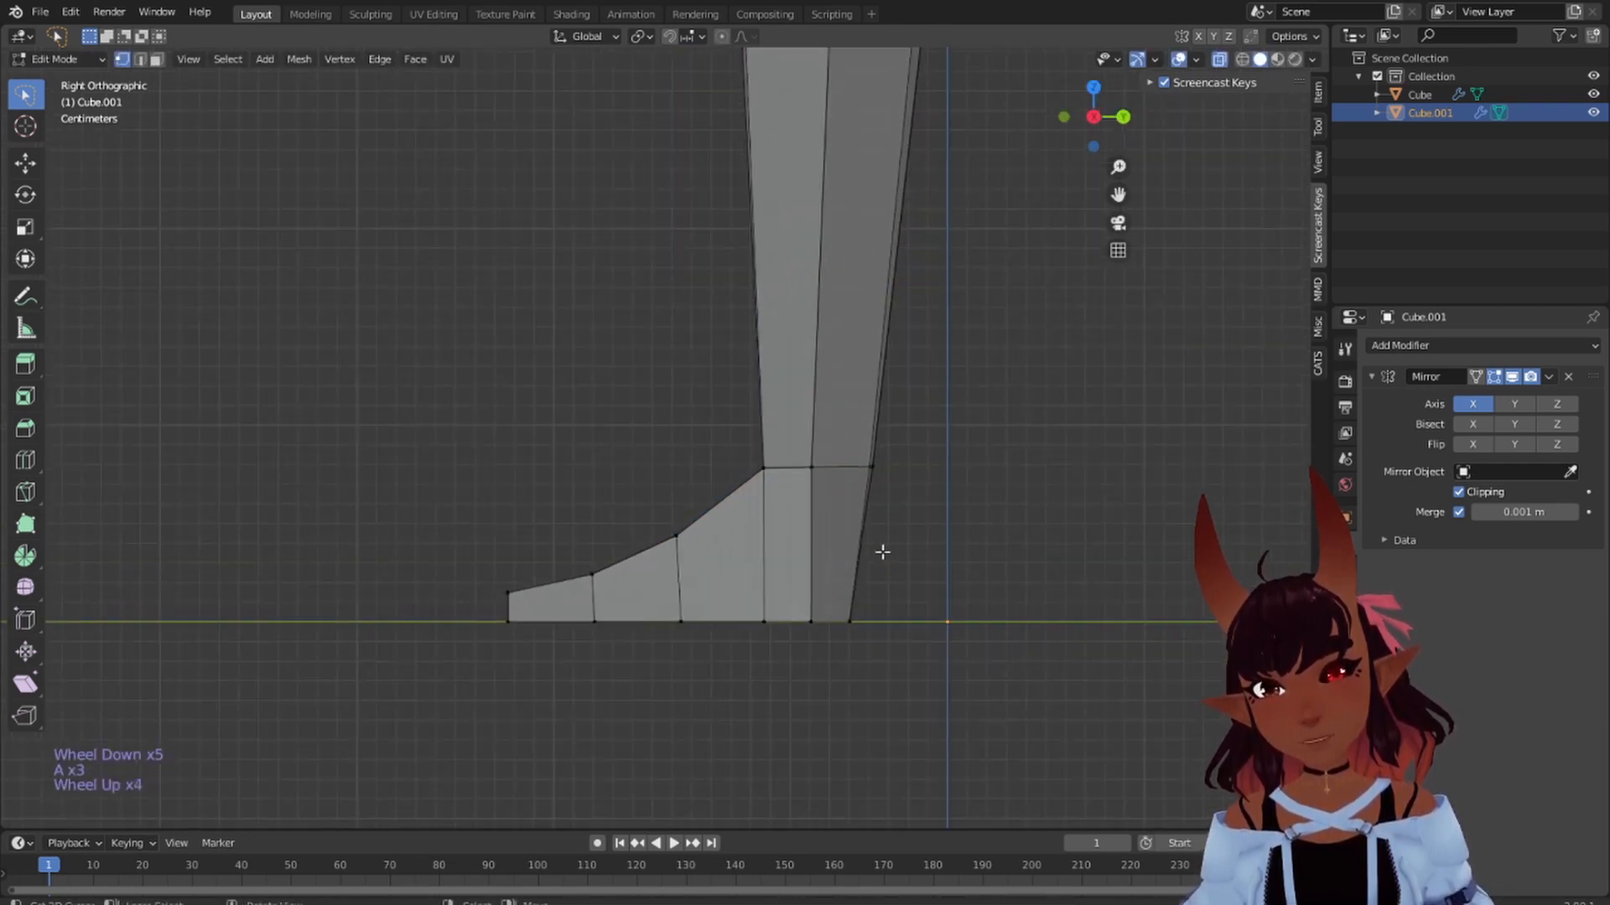
{"action": "mouse_move", "coordinate": [934, 587]}
{"action": "left_mouse_down"}
{"action": "mouse_move", "coordinate": [830, 625]}
{"action": "mouse_move", "coordinate": [881, 613]}
{"action": "left_mouse_up"}
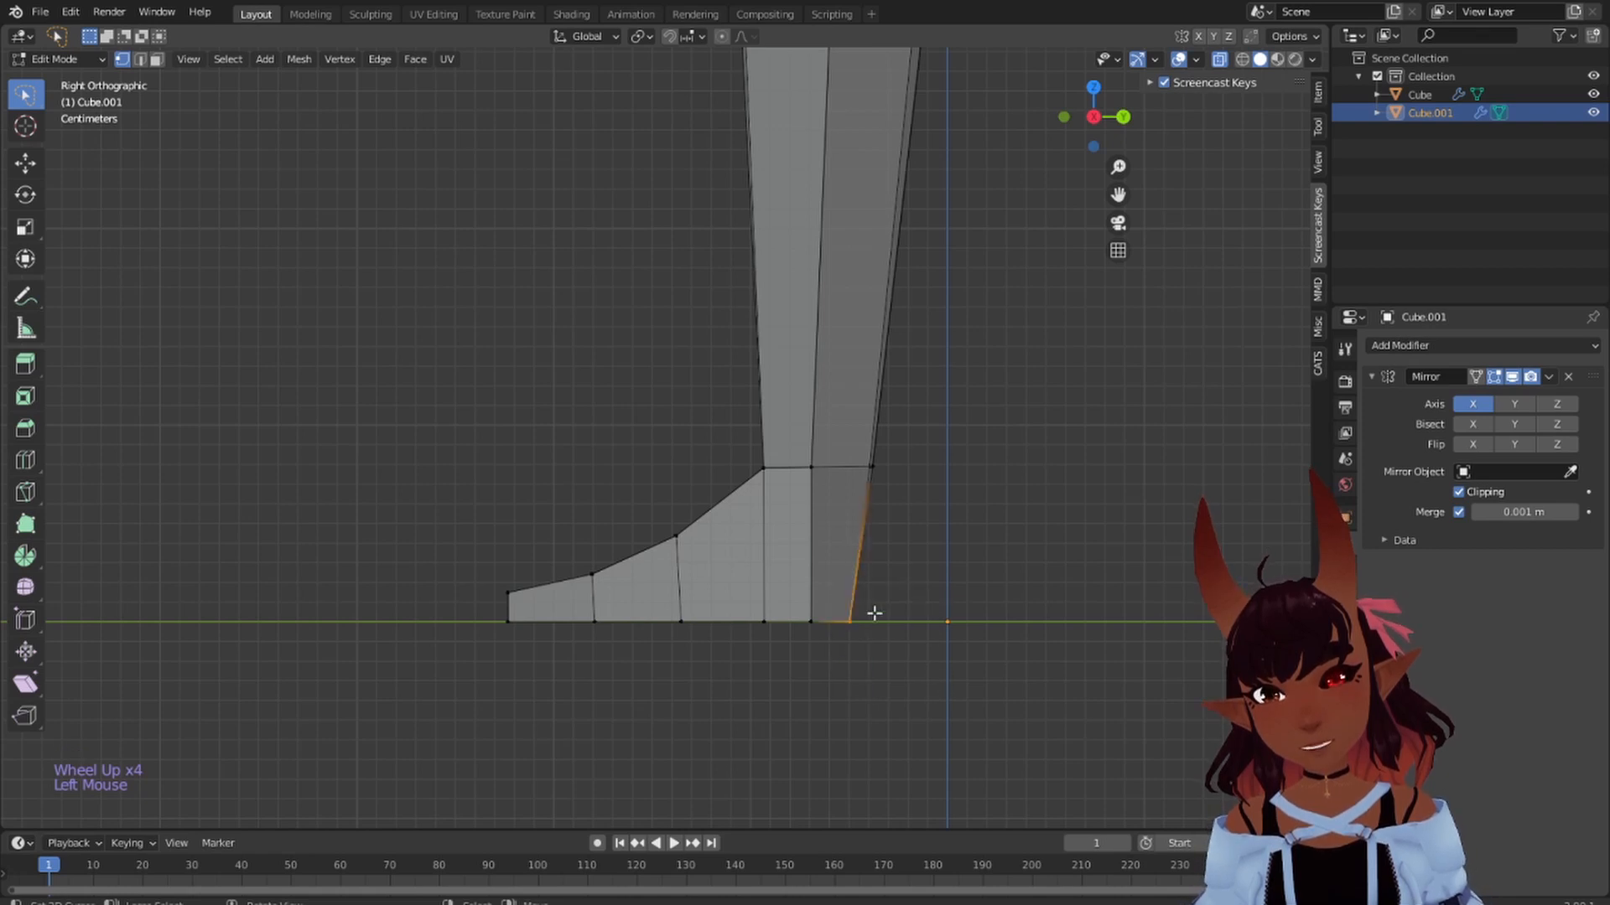
{"action": "key", "text": "g"}
{"action": "key", "text": "y"}
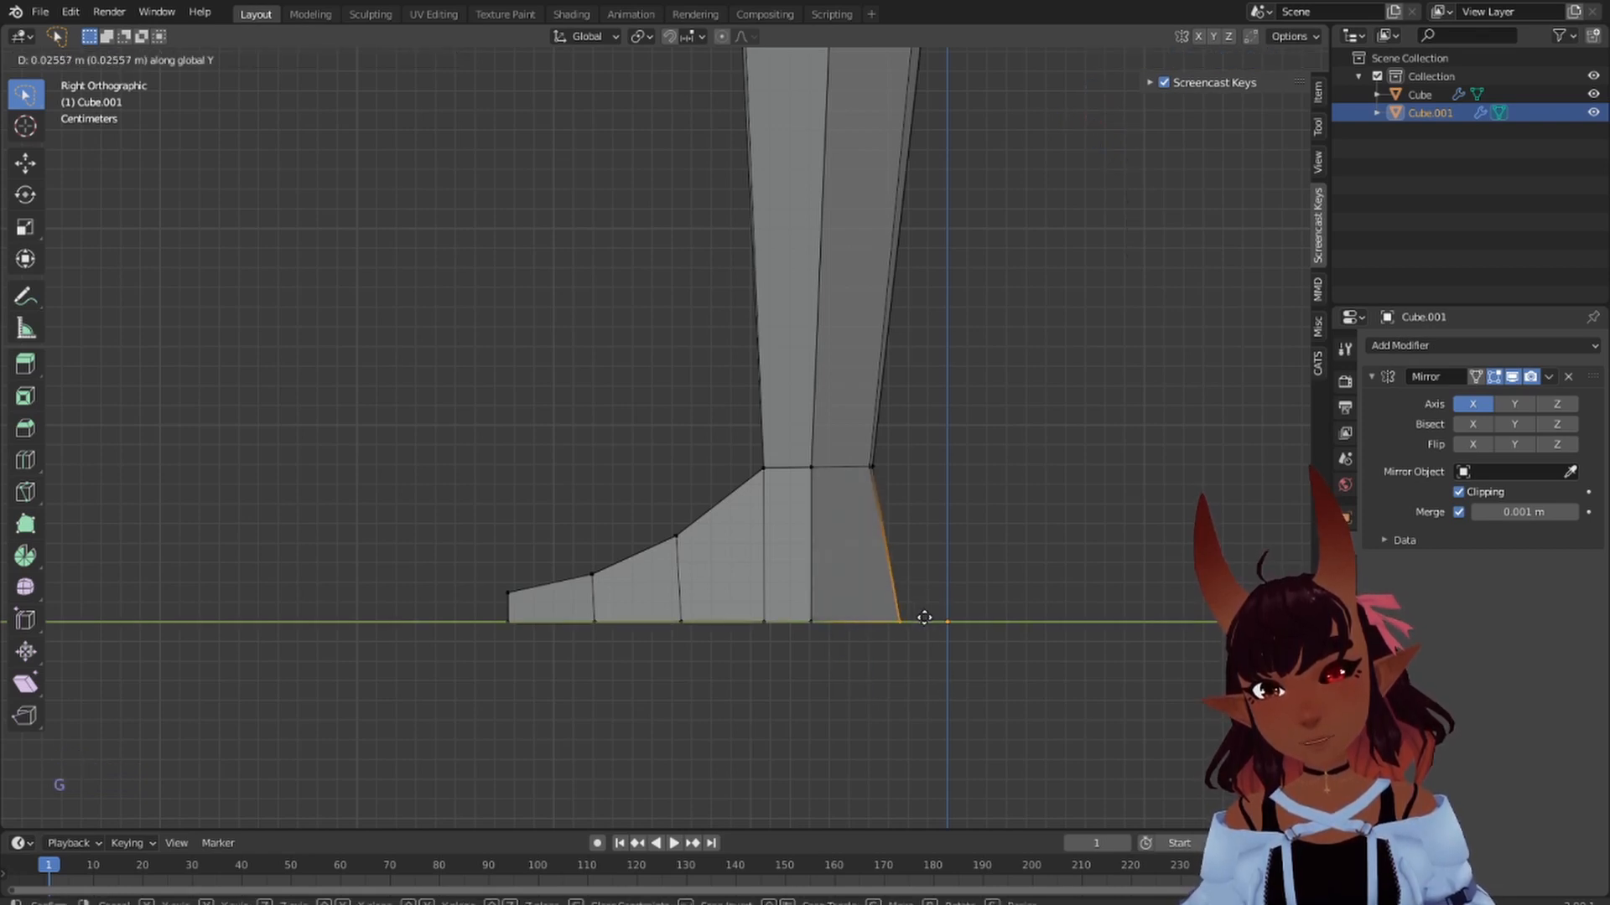
{"action": "left_click", "coordinate": [922, 618]}
{"action": "scroll", "coordinate": [914, 599], "scroll_direction": "down", "scroll_amount": 6}
{"action": "scroll", "coordinate": [888, 554], "scroll_direction": "up", "scroll_amount": 1}
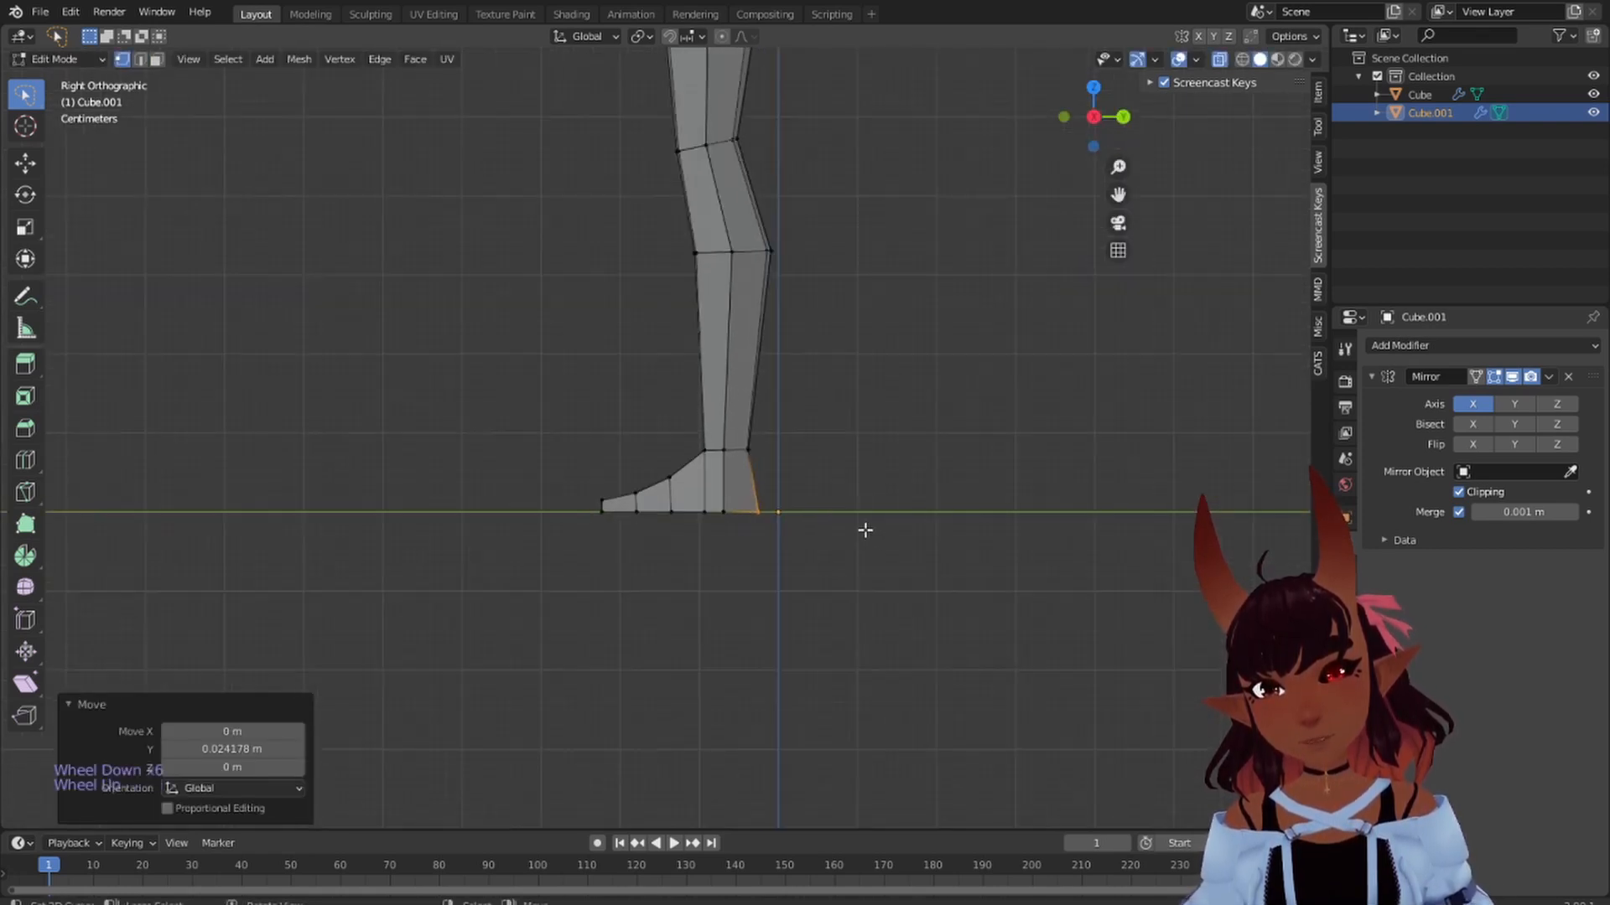
{"action": "scroll", "coordinate": [843, 461], "scroll_direction": "down", "scroll_amount": 4}
{"action": "middle_click_drag", "start_coordinate": [830, 405], "coordinate": [882, 615], "text": "shift"}
{"action": "key", "text": "a"}
{"action": "key", "text": "a"}
{"action": "key", "text": "a"}
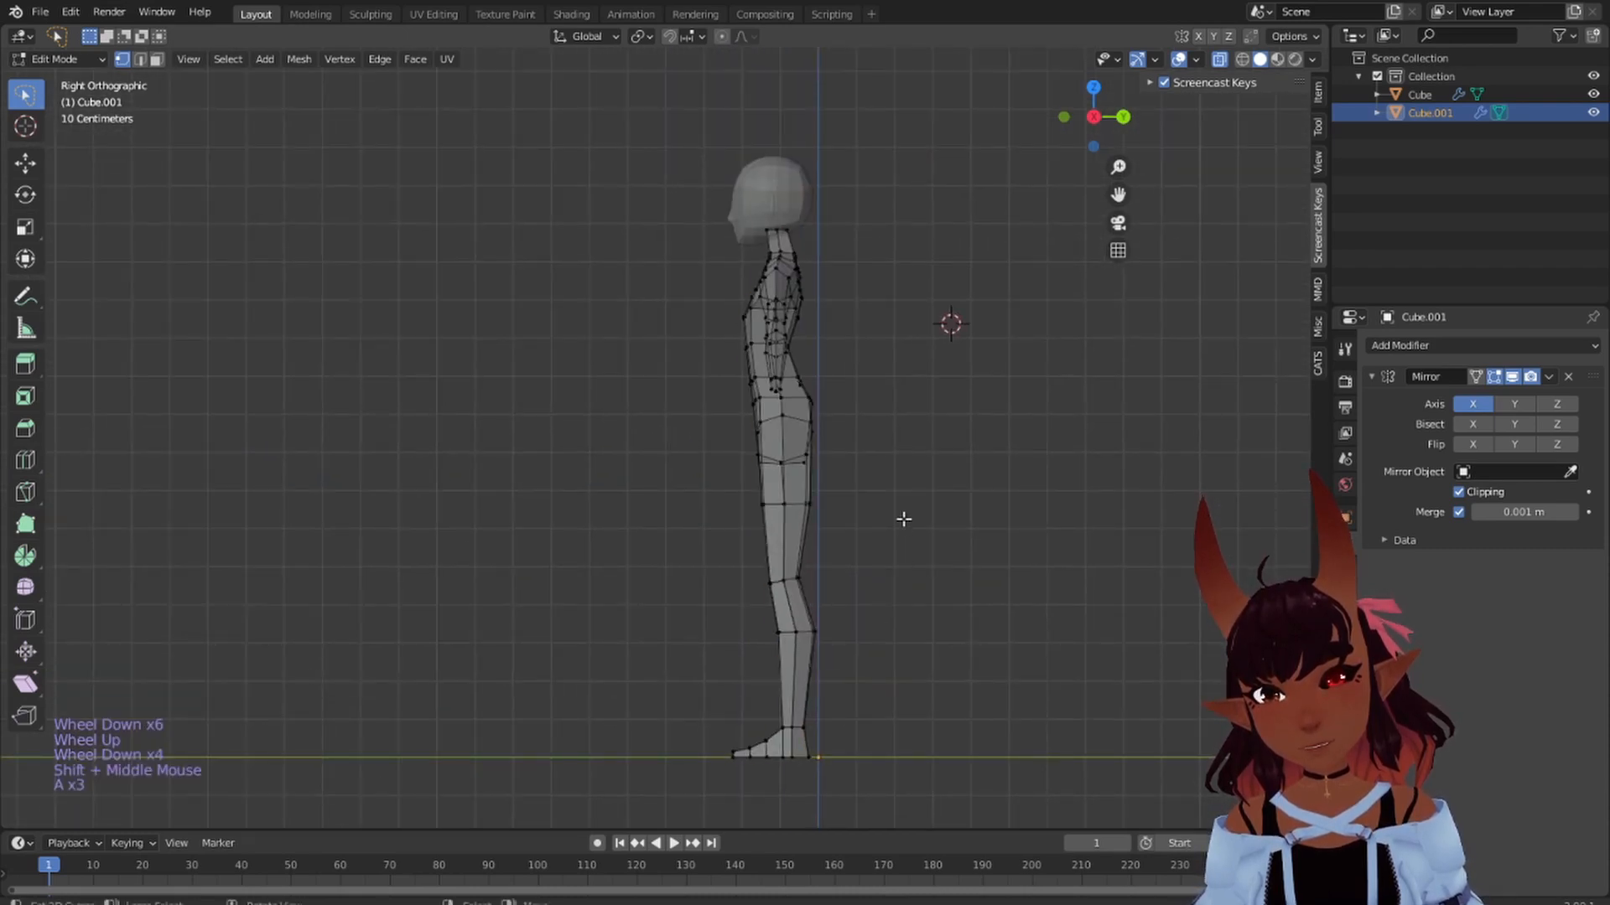
- In front view, select the vertex loop at the lower waist just above the hips and smooth it by about 0.399
{"action": "middle_click_drag", "start_coordinate": [902, 521], "coordinate": [850, 450]}
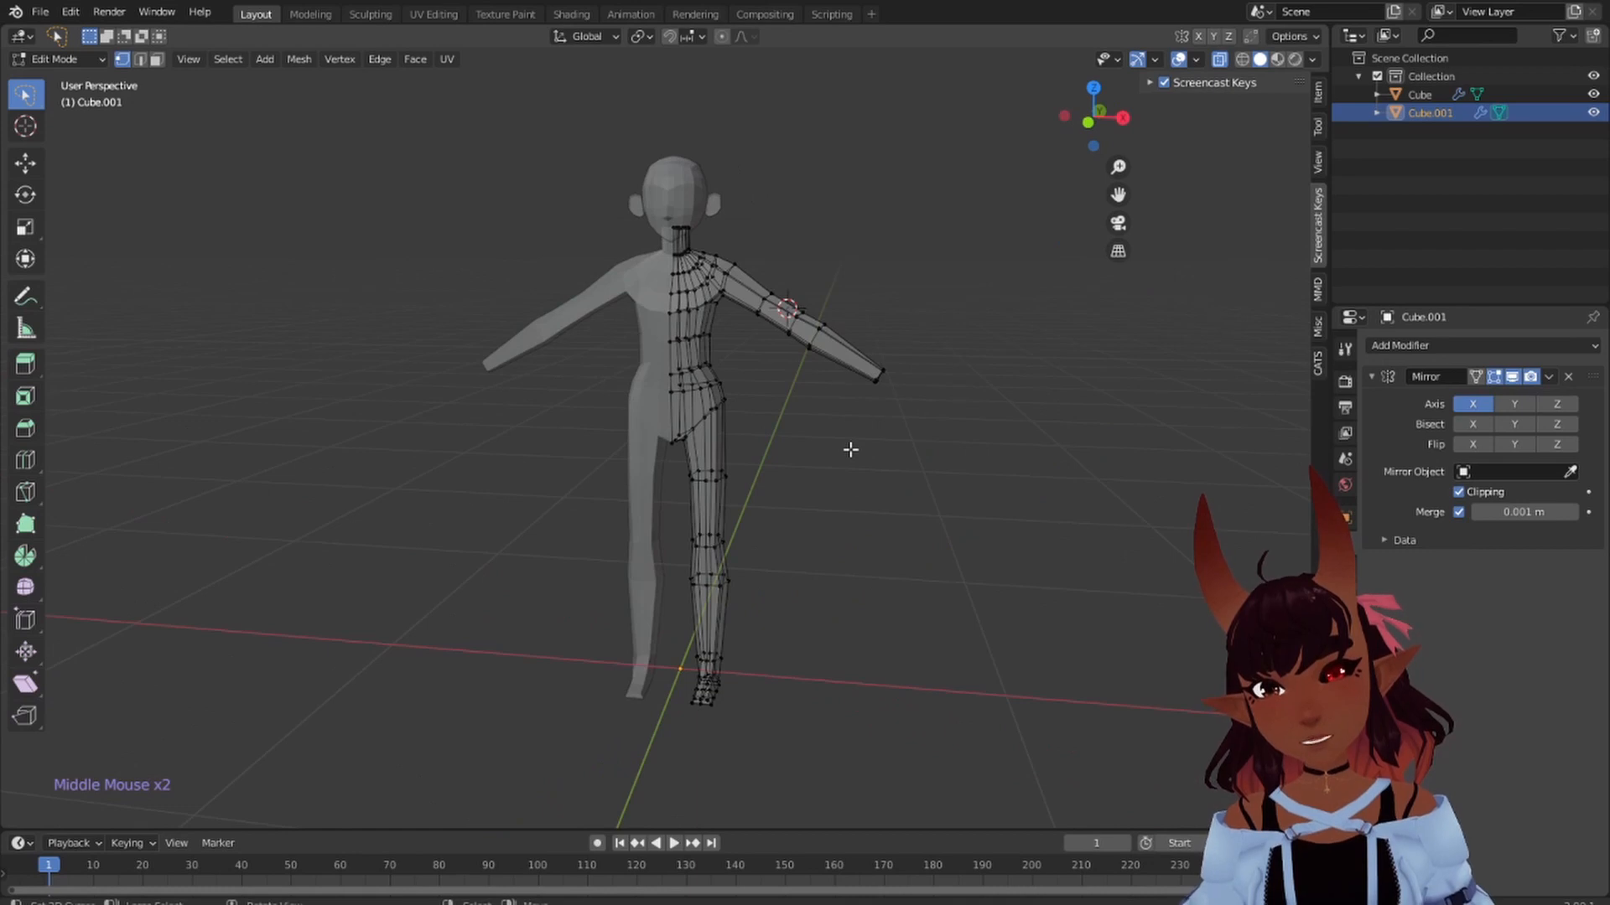
{"action": "key", "text": "KP_1"}
{"action": "scroll", "coordinate": [754, 391], "scroll_direction": "up", "scroll_amount": 6}
{"action": "middle_click_drag", "start_coordinate": [769, 280], "coordinate": [873, 359], "text": "shift"}
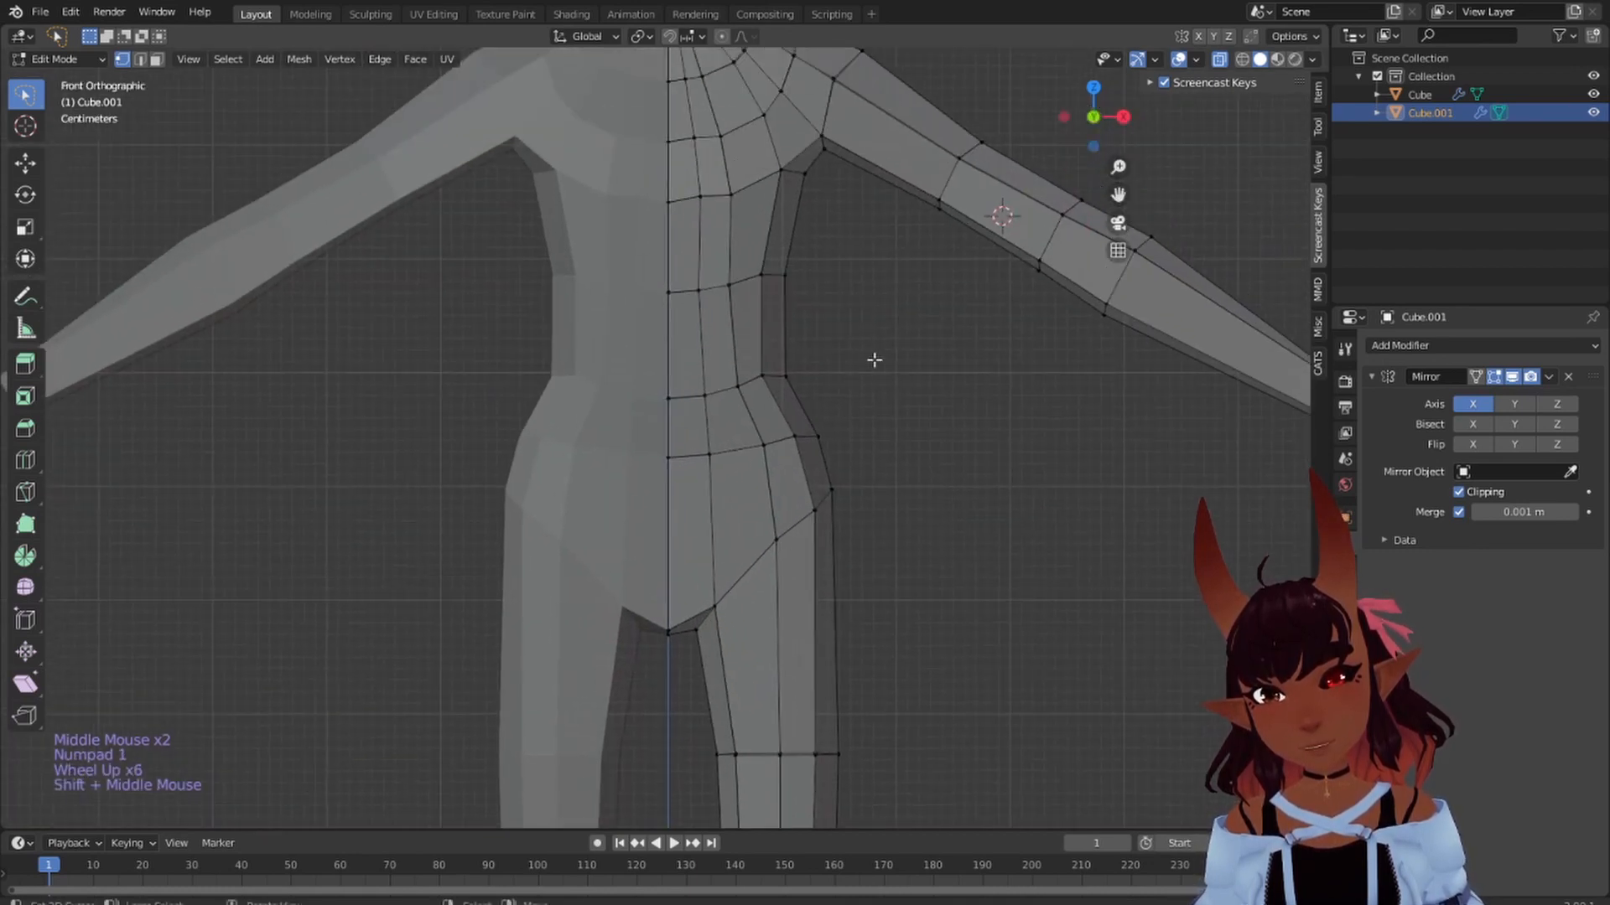
{"action": "mouse_move", "coordinate": [872, 340]}
{"action": "left_mouse_down"}
{"action": "mouse_move", "coordinate": [586, 360]}
{"action": "mouse_move", "coordinate": [709, 433]}
{"action": "mouse_move", "coordinate": [848, 401]}
{"action": "left_mouse_up"}
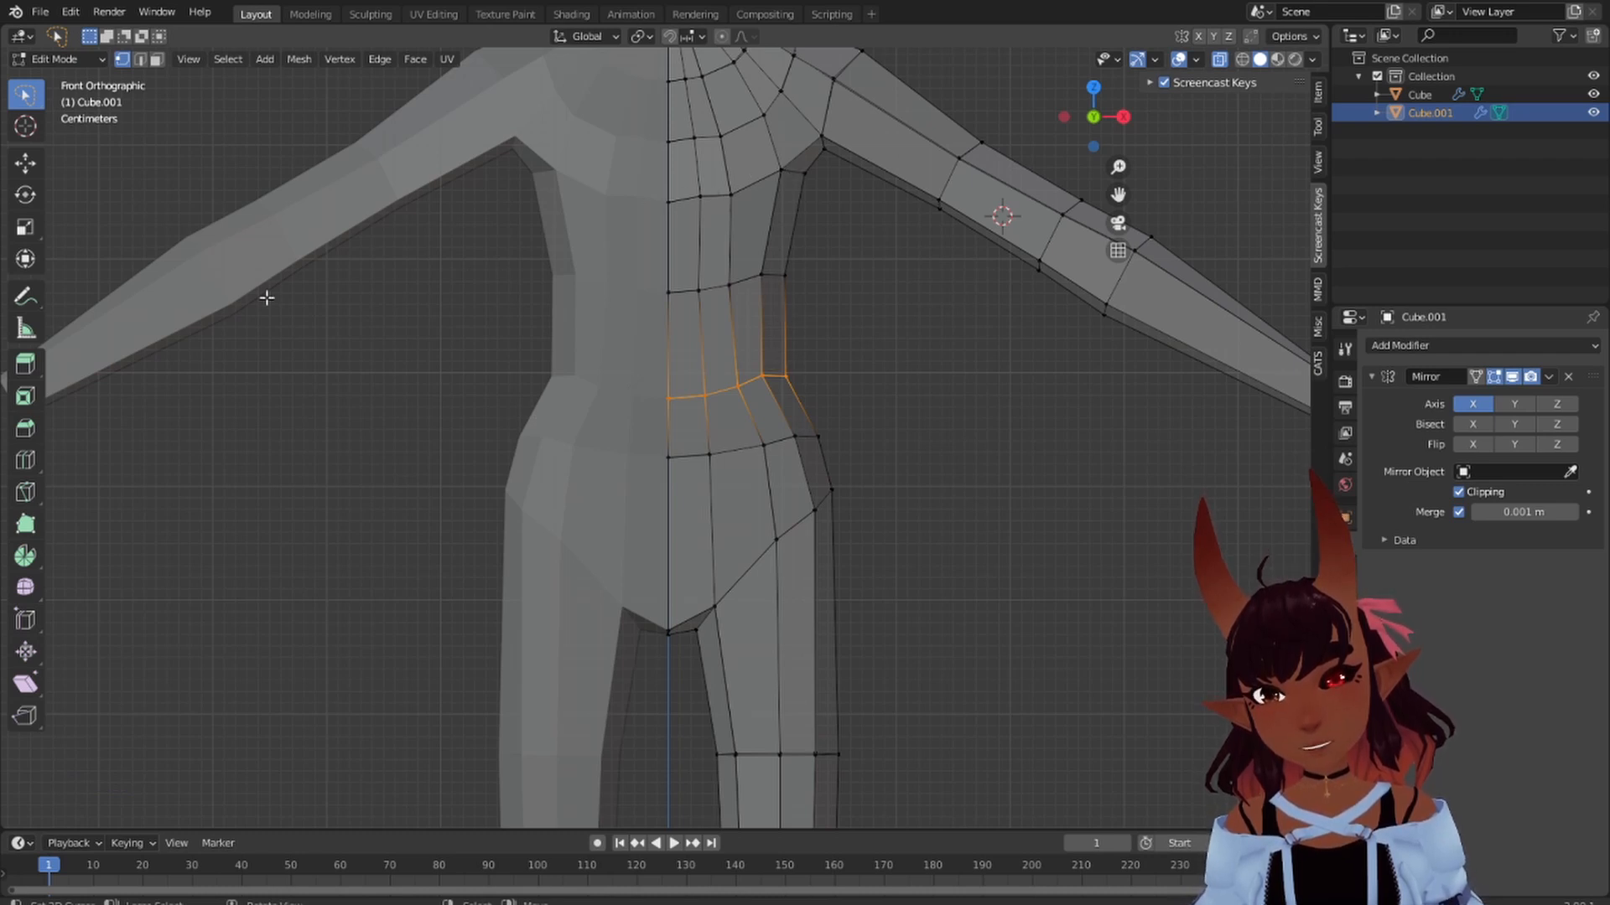
{"action": "left_click", "coordinate": [25, 585]}
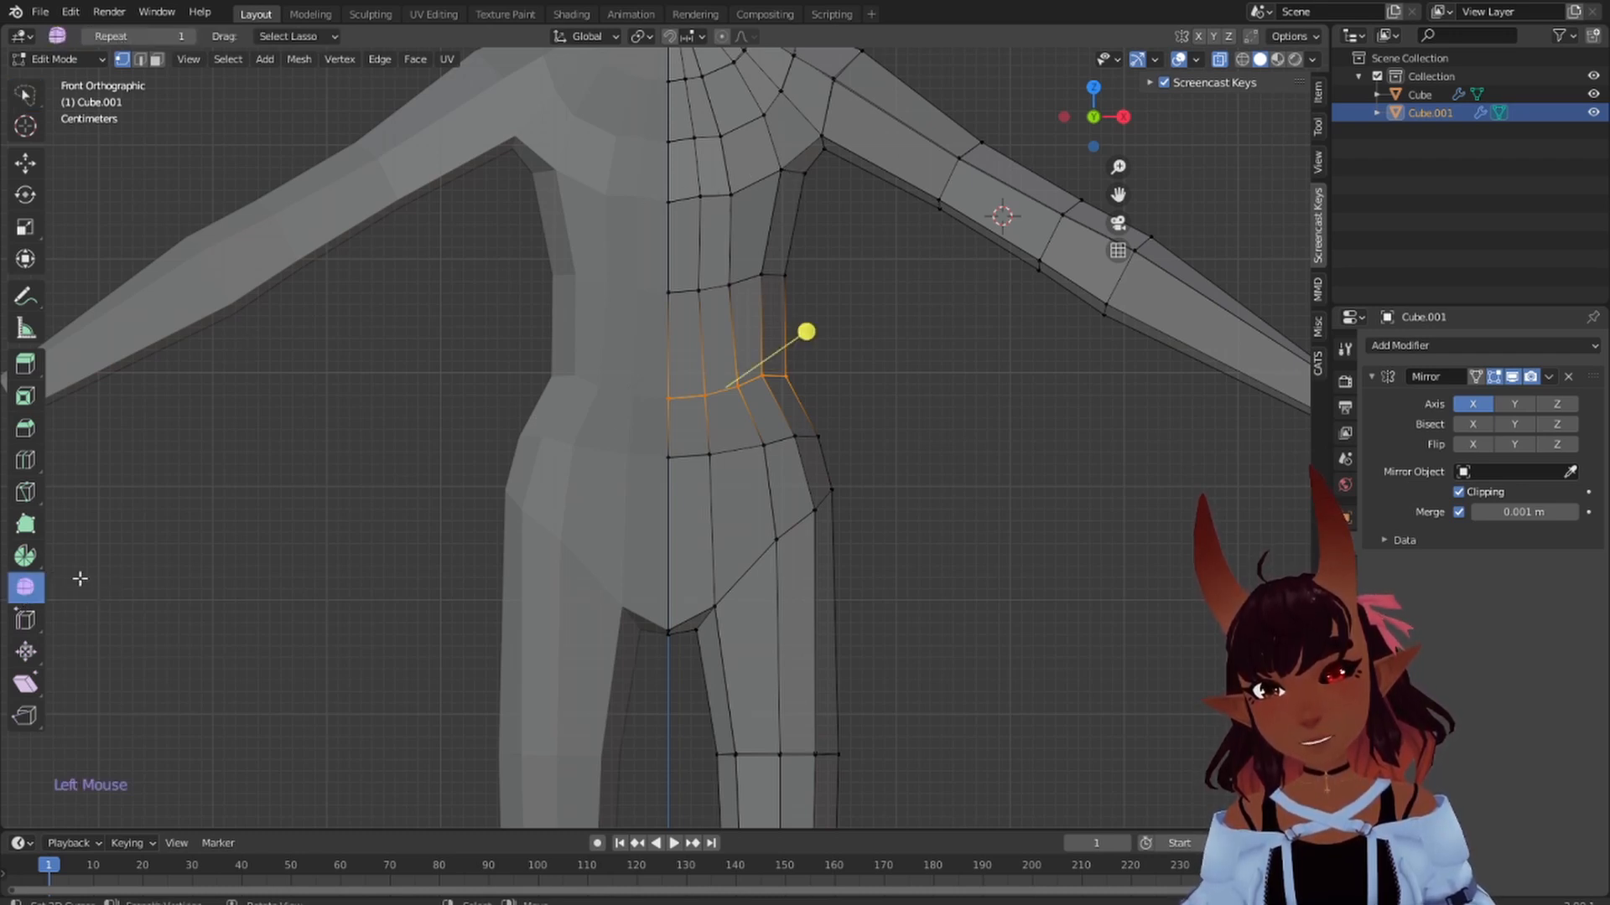
{"action": "left_click_drag", "start_coordinate": [805, 332], "coordinate": [860, 313]}
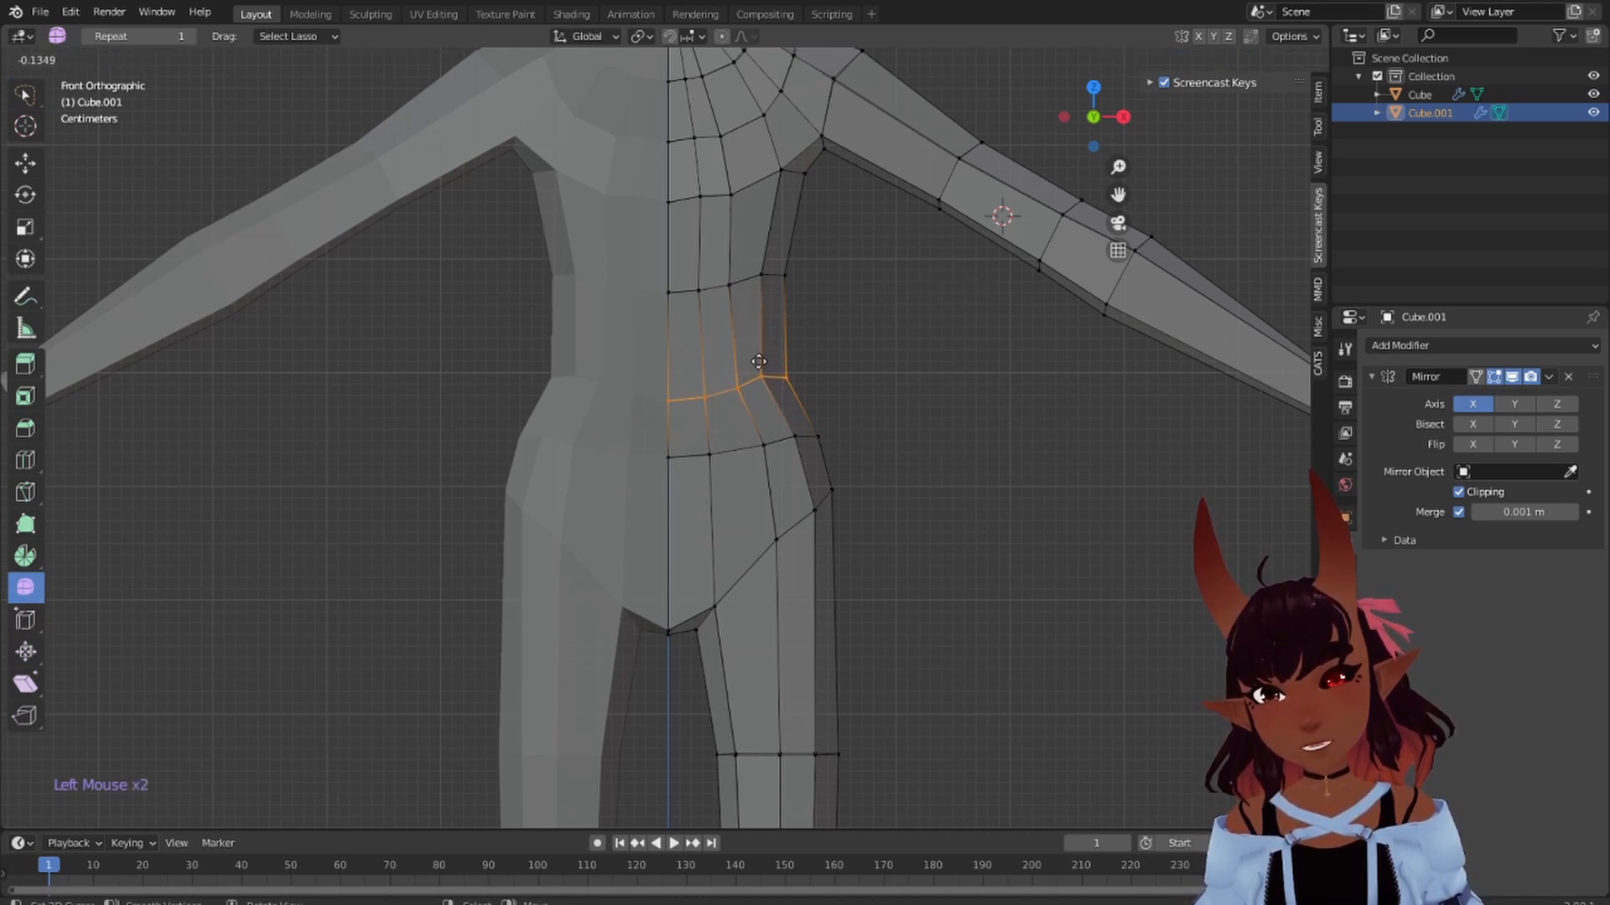
{"action": "left_click_drag", "start_coordinate": [758, 361], "coordinate": [935, 288]}
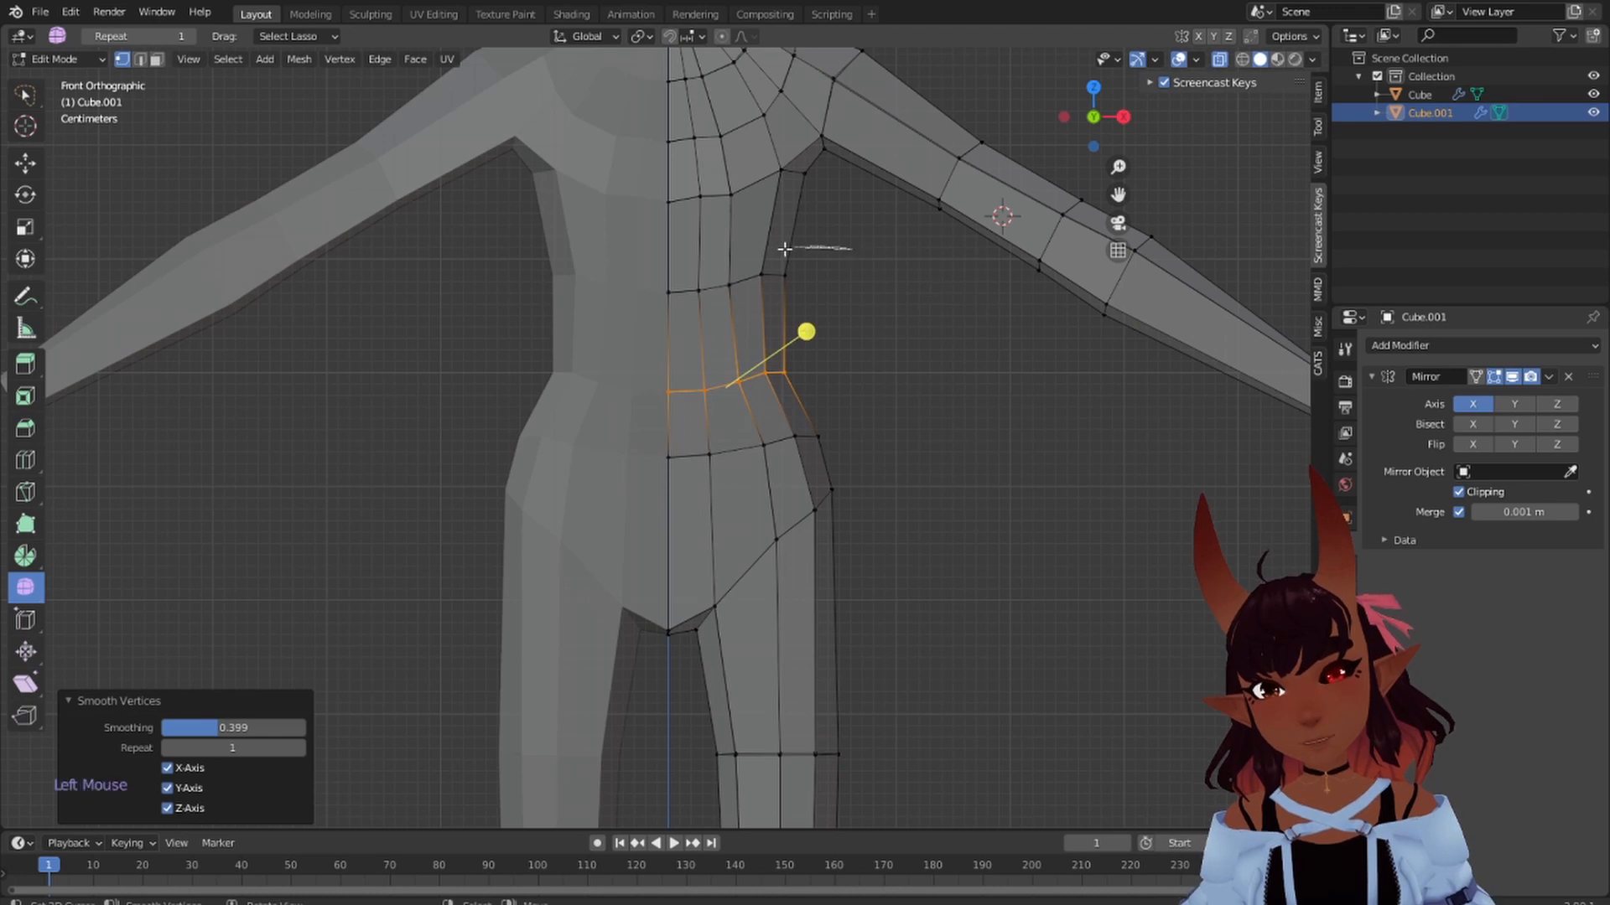
- Smooth the midriff vertex loop by about 0.325 and smooth the torso loop just below the armpit
{"action": "mouse_move", "coordinate": [784, 249]}
{"action": "left_mouse_down"}
{"action": "mouse_move", "coordinate": [663, 310]}
{"action": "mouse_move", "coordinate": [822, 297]}
{"action": "left_mouse_up"}
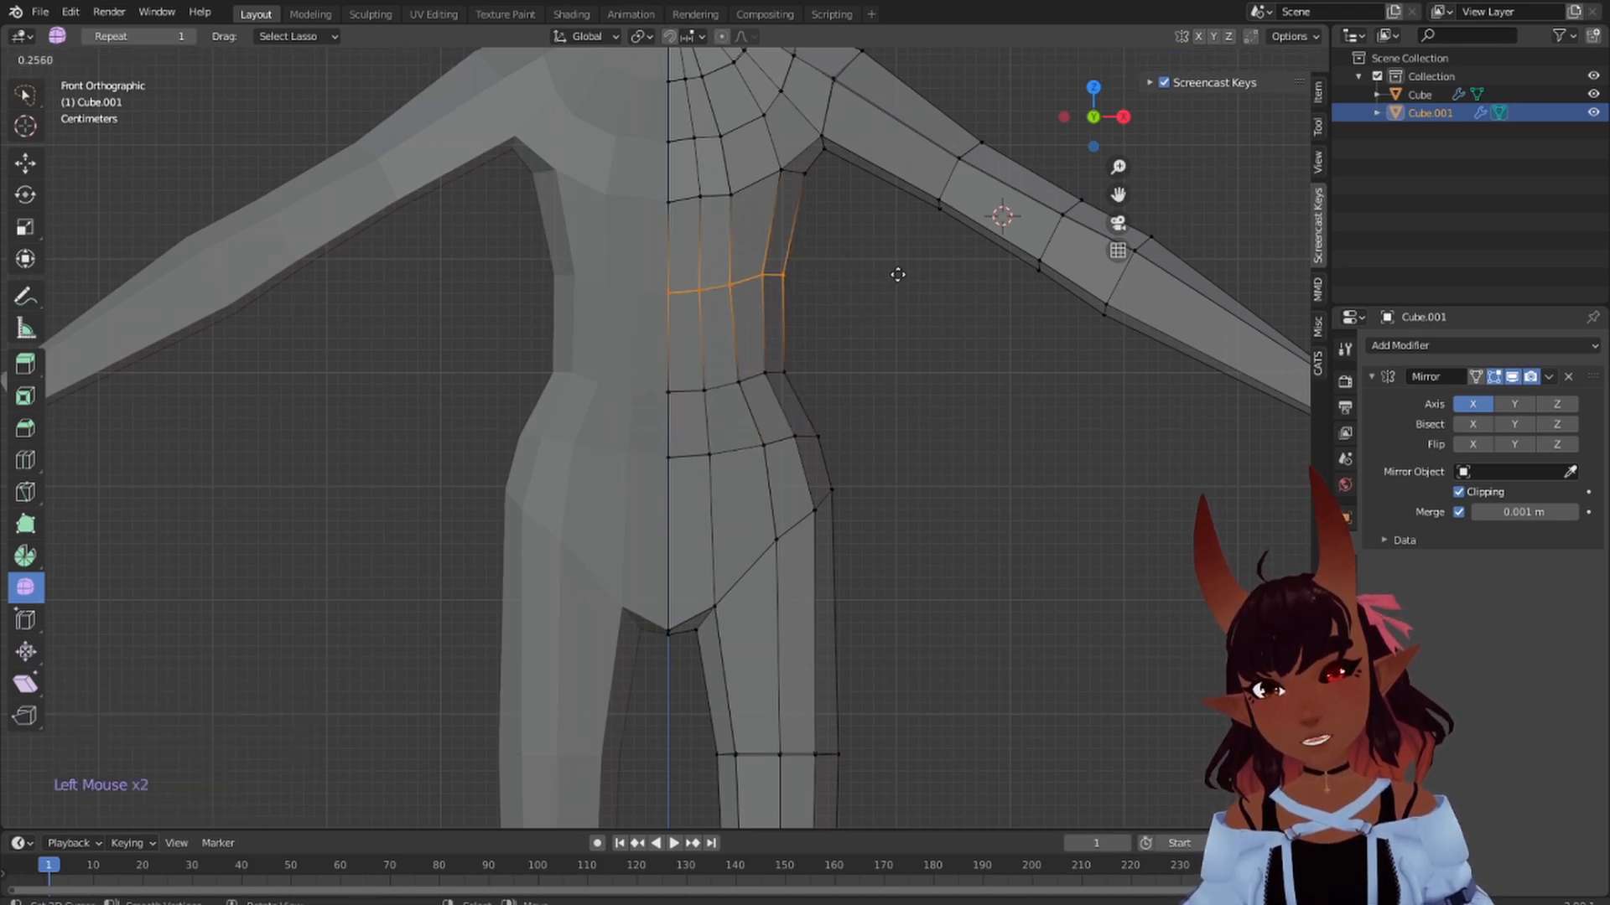
{"action": "left_click_drag", "start_coordinate": [920, 268], "coordinate": [919, 269]}
{"action": "middle_click_drag", "start_coordinate": [920, 268], "coordinate": [904, 459], "text": "shift"}
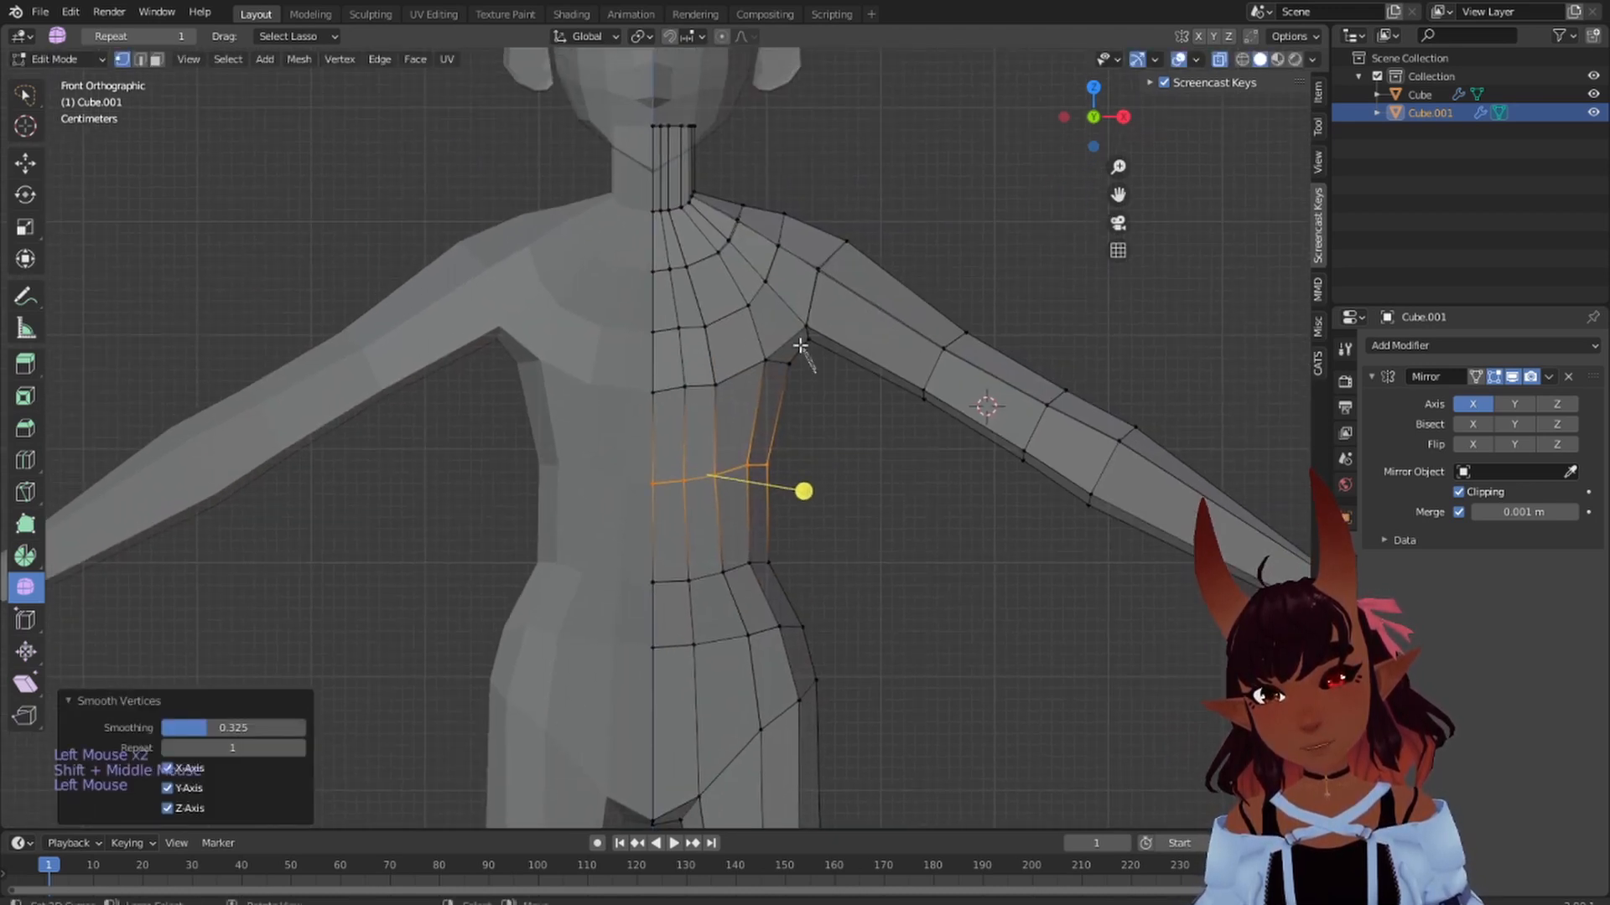
{"action": "mouse_move", "coordinate": [811, 372]}
{"action": "left_mouse_down"}
{"action": "mouse_move", "coordinate": [654, 363]}
{"action": "mouse_move", "coordinate": [809, 394]}
{"action": "mouse_move", "coordinate": [903, 387]}
{"action": "left_mouse_up"}
- Smooth the three vertex loops along the arm one after another, from the upper arm to the elbow area
{"action": "scroll", "coordinate": [947, 438], "scroll_direction": "down", "scroll_amount": 2}
{"action": "mouse_move", "coordinate": [954, 331]}
{"action": "left_mouse_down"}
{"action": "mouse_move", "coordinate": [843, 345]}
{"action": "mouse_move", "coordinate": [863, 410]}
{"action": "left_mouse_up"}
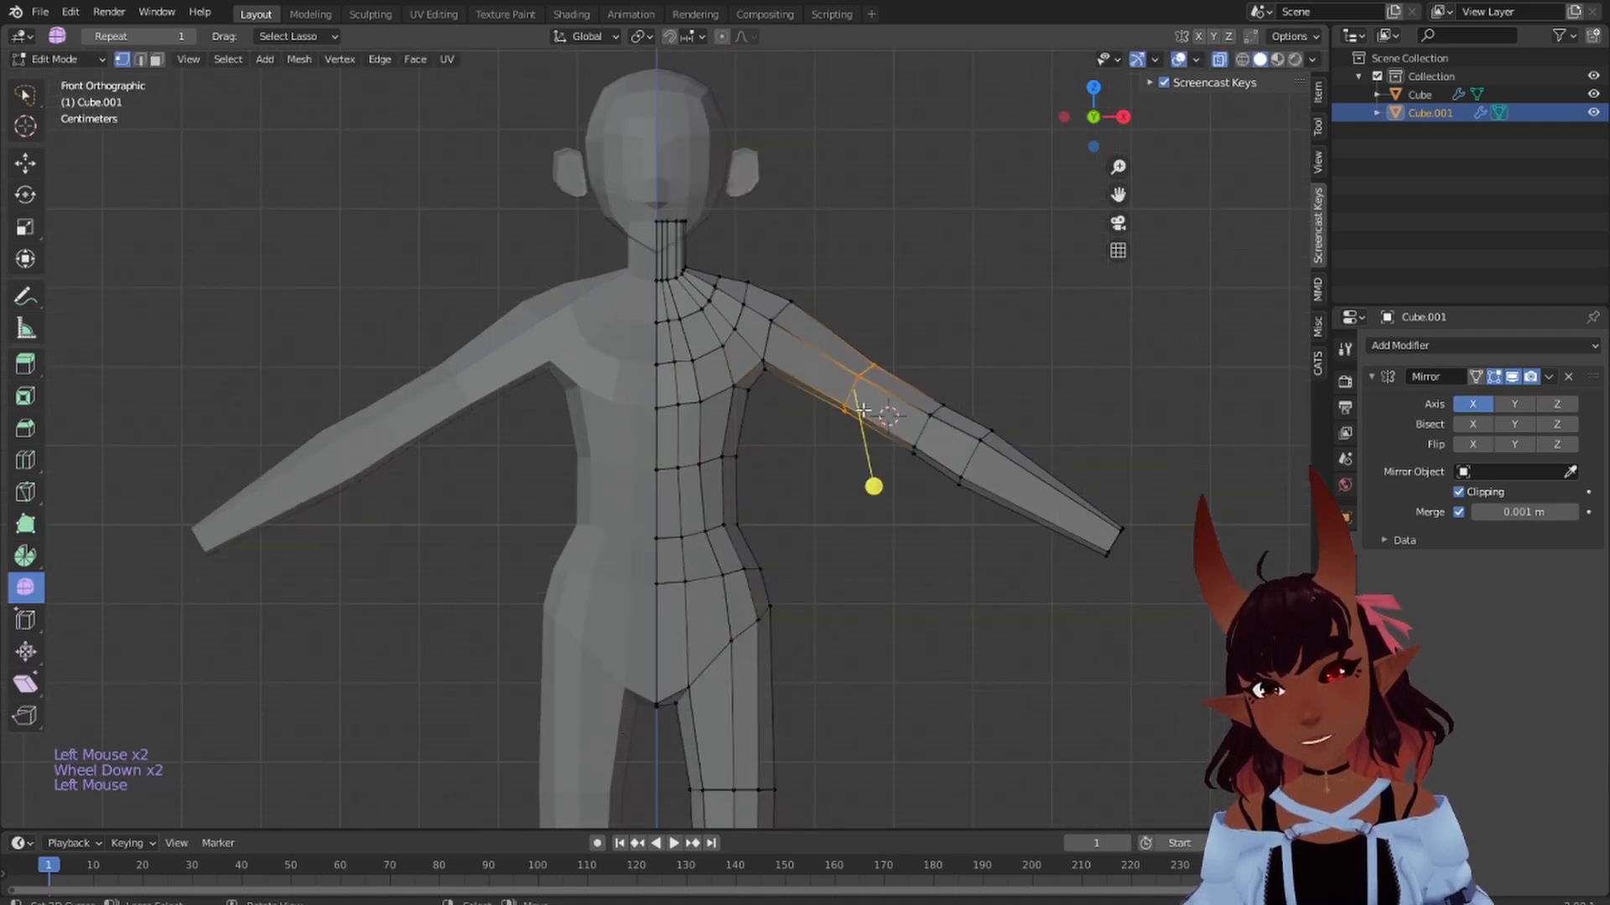
{"action": "left_click_drag", "start_coordinate": [870, 479], "coordinate": [910, 459]}
{"action": "mouse_move", "coordinate": [991, 345]}
{"action": "left_mouse_down"}
{"action": "mouse_move", "coordinate": [877, 454]}
{"action": "mouse_move", "coordinate": [900, 506]}
{"action": "left_mouse_up"}
{"action": "left_click_drag", "start_coordinate": [825, 462], "coordinate": [830, 459]}
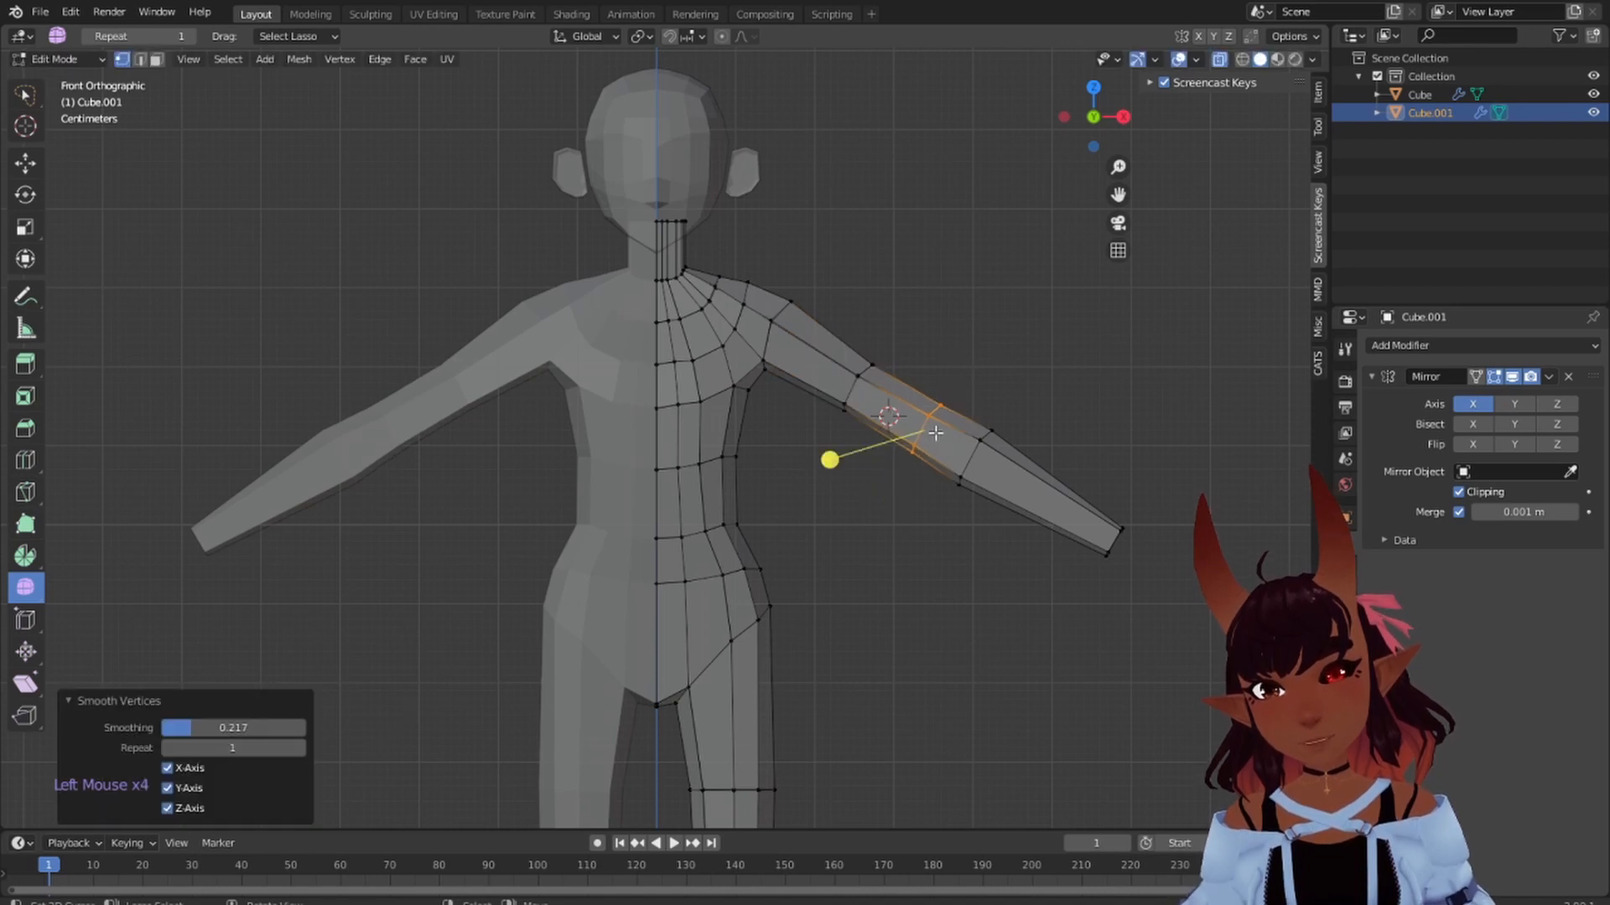
{"action": "mouse_move", "coordinate": [1034, 390]}
{"action": "left_mouse_down"}
{"action": "mouse_move", "coordinate": [937, 535]}
{"action": "mouse_move", "coordinate": [959, 530]}
{"action": "mouse_move", "coordinate": [955, 546]}
{"action": "left_mouse_up"}
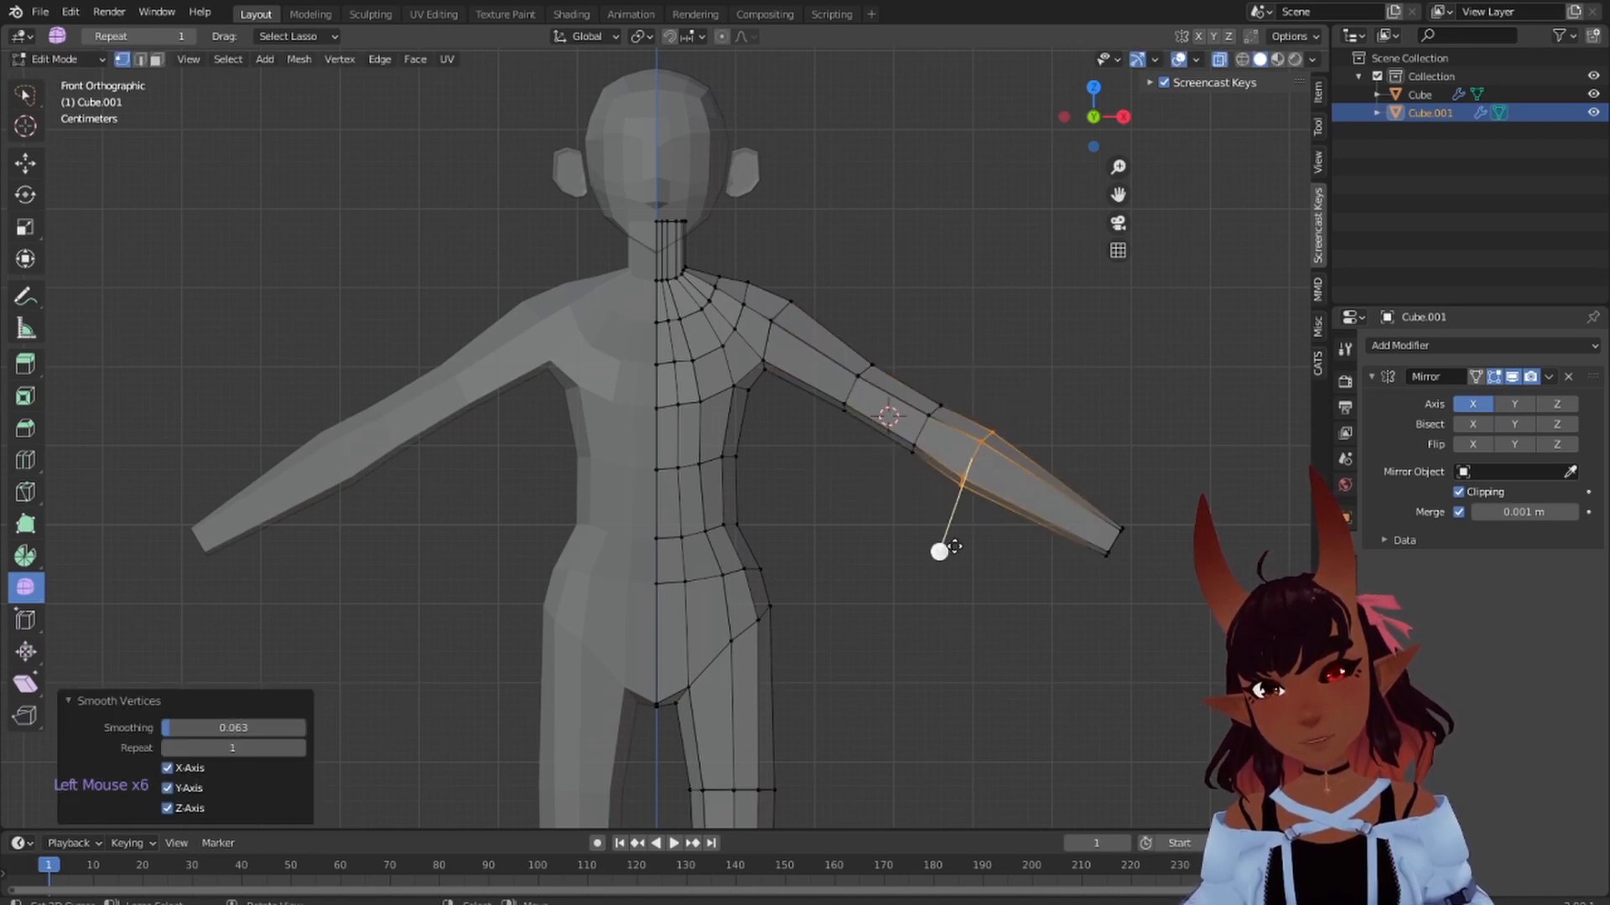
- Smooth the curved vertex loops running from the shoulder across the upper chest and clear the selection
{"action": "scroll", "coordinate": [776, 273], "scroll_direction": "up", "scroll_amount": 1, "text": "shift"}
{"action": "scroll", "coordinate": [776, 272], "scroll_direction": "up", "scroll_amount": 3}
{"action": "middle_click_drag", "start_coordinate": [775, 273], "coordinate": [803, 360], "text": "shift"}
{"action": "scroll", "coordinate": [777, 495], "scroll_direction": "up", "scroll_amount": 2}
{"action": "mouse_move", "coordinate": [803, 361]}
{"action": "left_mouse_down"}
{"action": "mouse_move", "coordinate": [737, 369]}
{"action": "mouse_move", "coordinate": [579, 486]}
{"action": "mouse_move", "coordinate": [779, 470]}
{"action": "mouse_move", "coordinate": [796, 373]}
{"action": "mouse_move", "coordinate": [729, 349]}
{"action": "mouse_move", "coordinate": [766, 309]}
{"action": "mouse_move", "coordinate": [788, 314]}
{"action": "left_mouse_up"}
{"action": "mouse_move", "coordinate": [889, 327]}
{"action": "left_mouse_down"}
{"action": "mouse_move", "coordinate": [734, 508]}
{"action": "mouse_move", "coordinate": [600, 625]}
{"action": "mouse_move", "coordinate": [845, 523]}
{"action": "mouse_move", "coordinate": [865, 419]}
{"action": "mouse_move", "coordinate": [803, 426]}
{"action": "mouse_move", "coordinate": [843, 399]}
{"action": "left_mouse_up"}
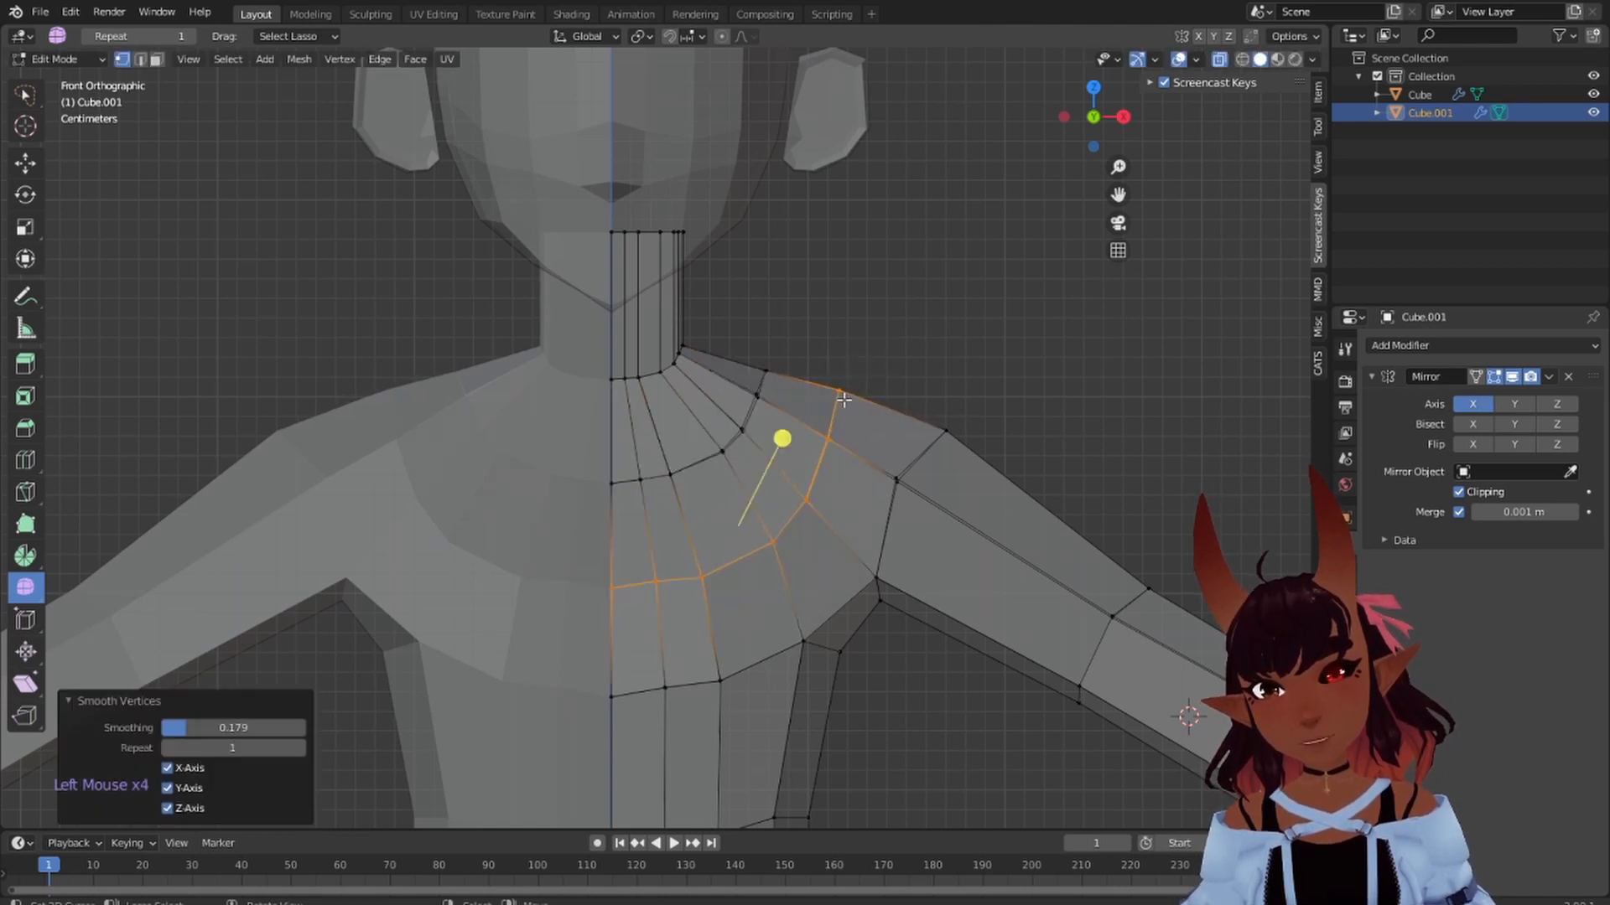
{"action": "scroll", "coordinate": [814, 402], "scroll_direction": "down", "scroll_amount": 4}
{"action": "key", "text": "a"}
{"action": "key", "text": "a"}
{"action": "key", "text": "a"}
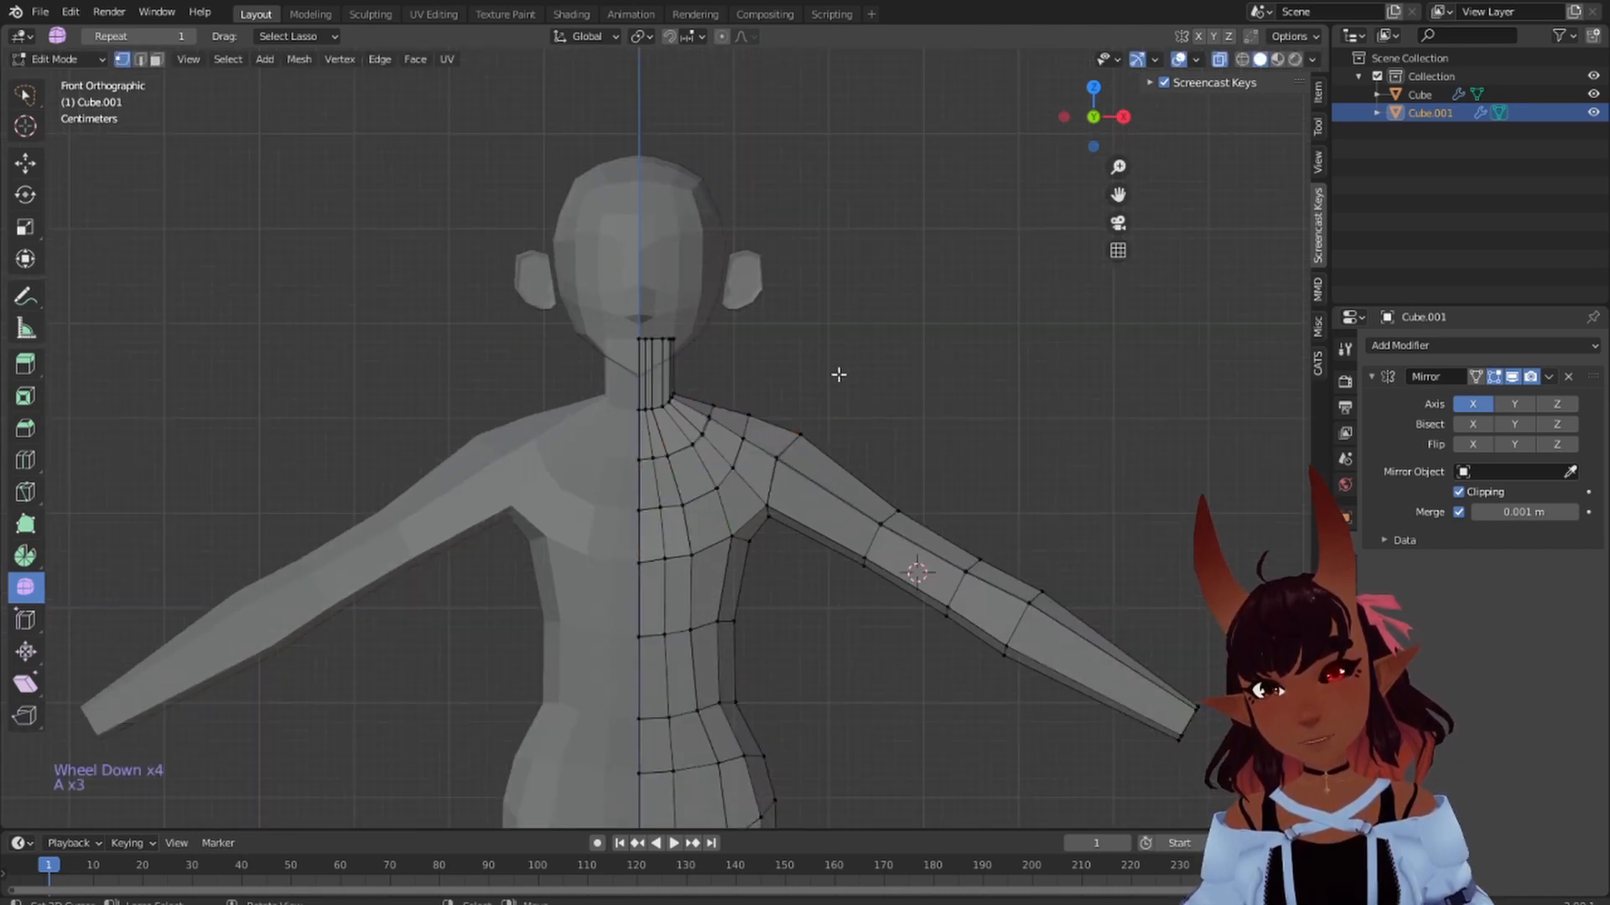
- Examine the smoothed body's proportions from several angles and return to the front view
{"action": "scroll", "coordinate": [746, 458], "scroll_direction": "down", "scroll_amount": 5}
{"action": "scroll", "coordinate": [746, 458], "scroll_direction": "up", "scroll_amount": 1}
{"action": "middle_click_drag", "start_coordinate": [744, 528], "coordinate": [773, 478], "text": "shift"}
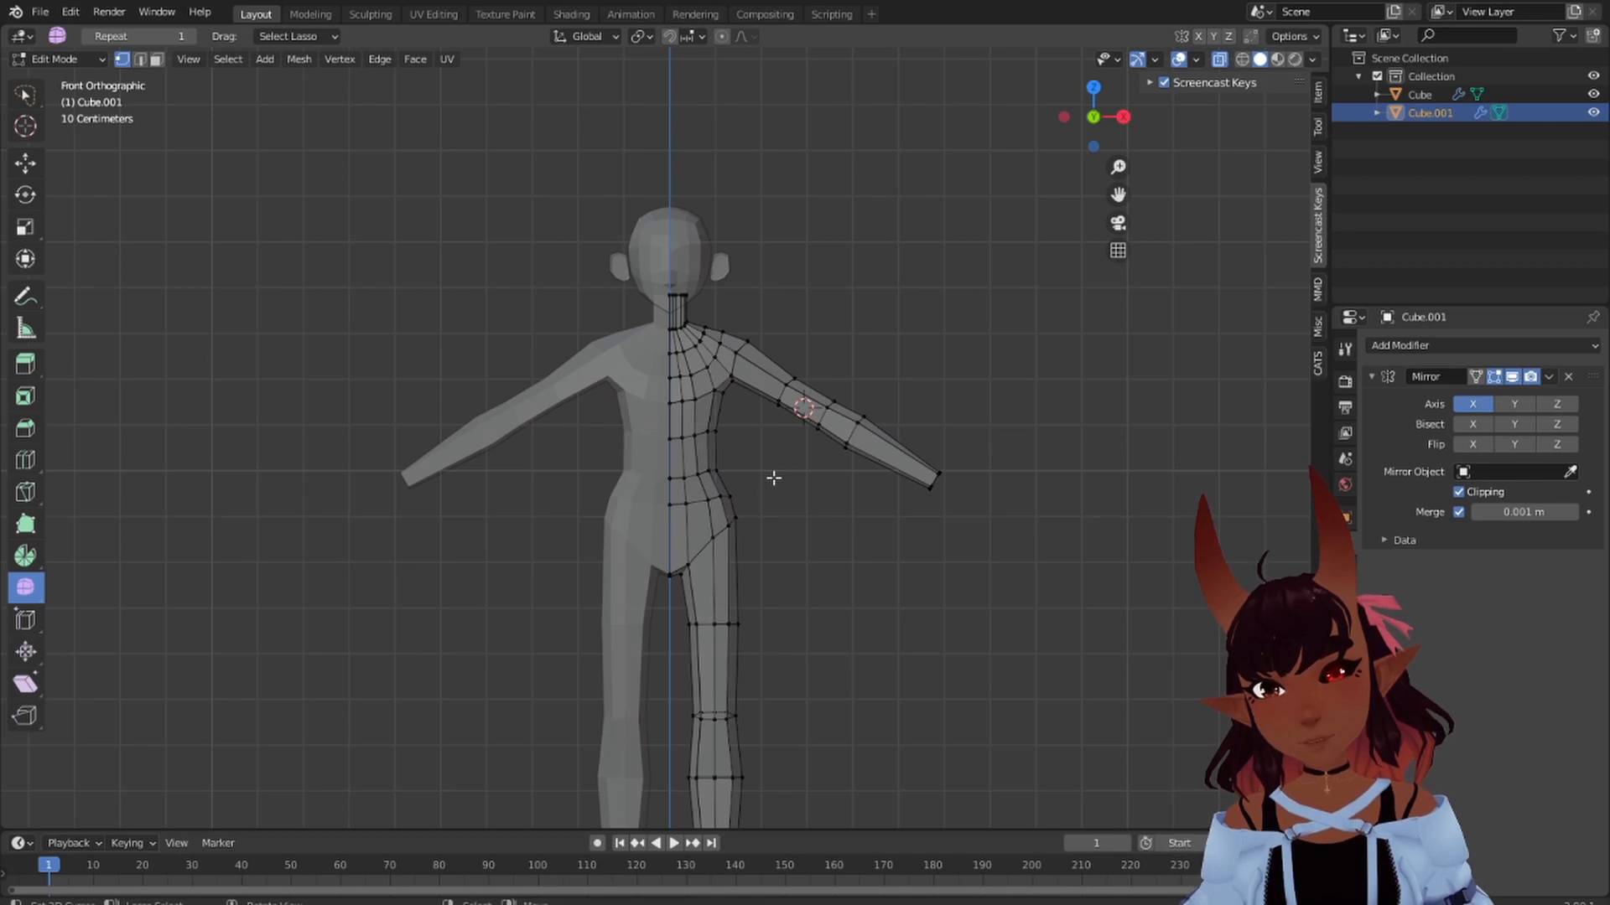
{"action": "scroll", "coordinate": [711, 434], "scroll_direction": "up", "scroll_amount": 3}
{"action": "middle_click_drag", "start_coordinate": [719, 430], "coordinate": [1075, 417]}
{"action": "scroll", "coordinate": [780, 402], "scroll_direction": "down", "scroll_amount": 5}
{"action": "middle_click_drag", "start_coordinate": [486, 394], "coordinate": [1136, 394]}
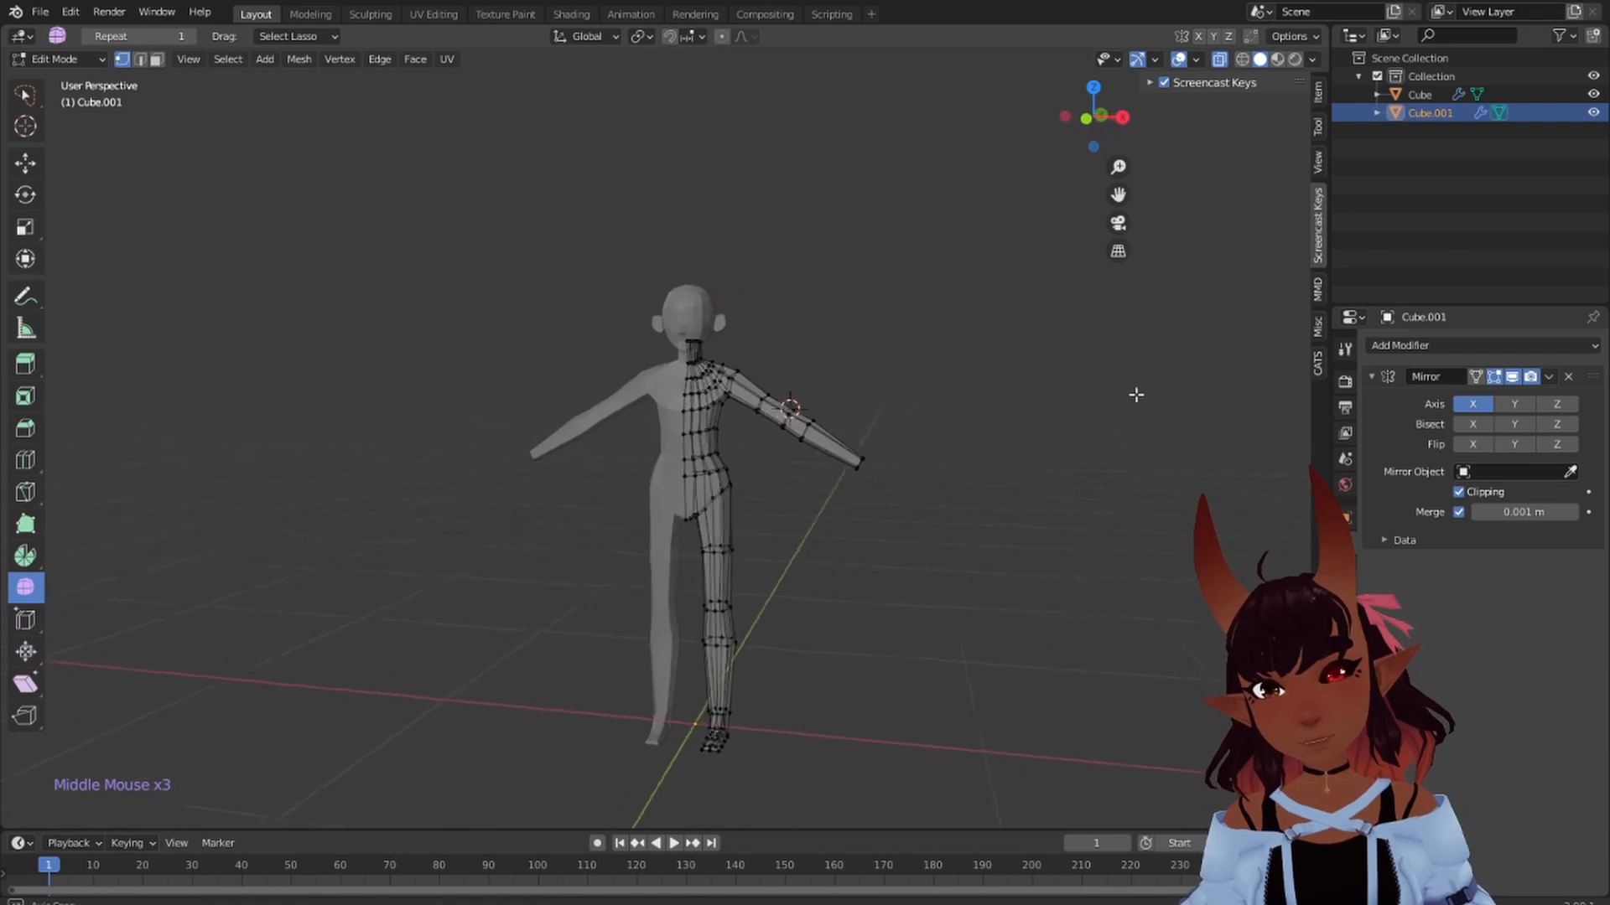
{"action": "key", "text": "KP_1"}
{"action": "key", "text": "a"}
{"action": "key", "text": "a"}
{"action": "key", "text": "a"}
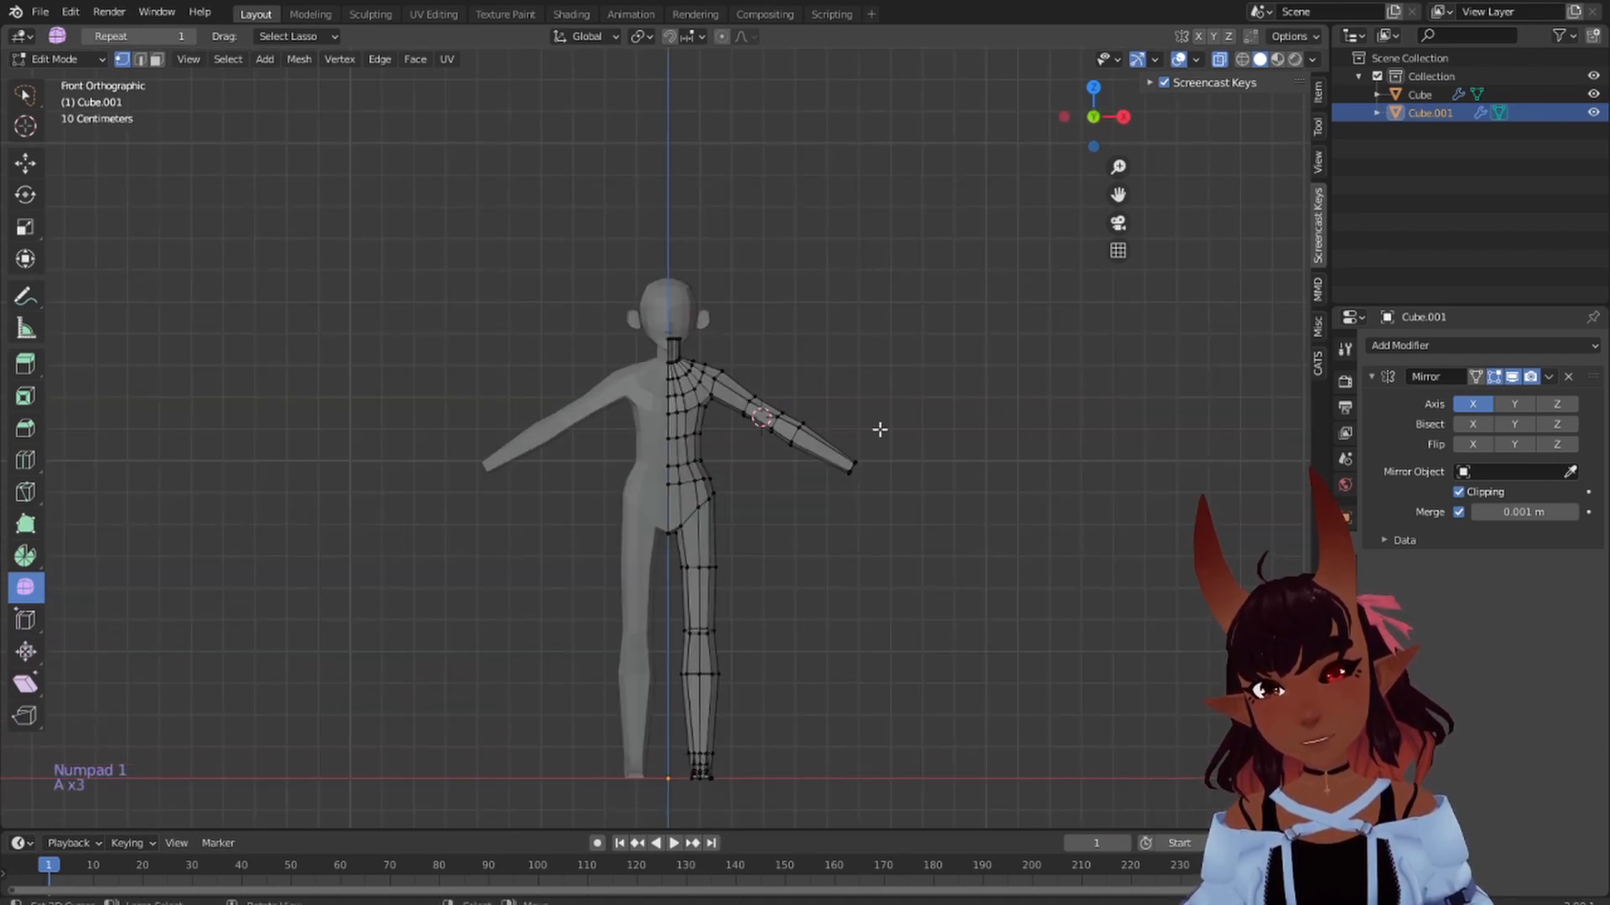
- Slide the third vertex from the centre line at the front neck base along its edge by a factor of 0.223 and deselect it
{"action": "scroll", "coordinate": [877, 440], "scroll_direction": "up", "scroll_amount": 4}
{"action": "scroll", "coordinate": [877, 452], "scroll_direction": "up", "scroll_amount": 3}
{"action": "middle_click_drag", "start_coordinate": [872, 450], "coordinate": [688, 428], "text": "shift"}
{"action": "scroll", "coordinate": [688, 428], "scroll_direction": "up", "scroll_amount": 5}
{"action": "scroll", "coordinate": [688, 428], "scroll_direction": "up", "scroll_amount": 3}
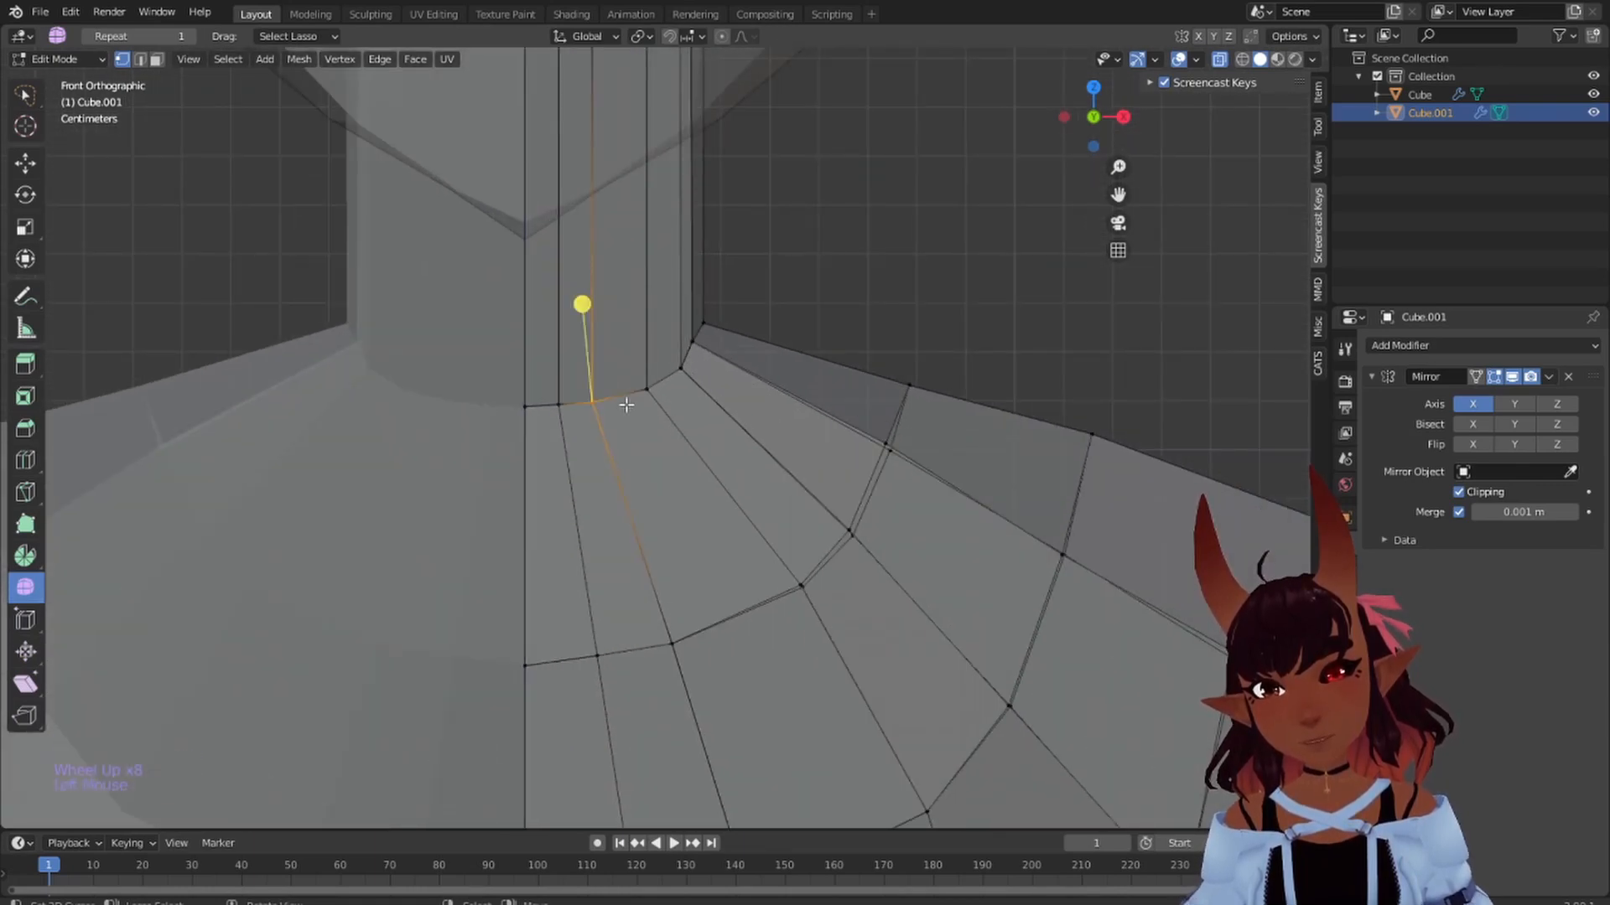
{"action": "key", "text": "g"}
{"action": "key", "text": "g"}
{"action": "left_click", "coordinate": [635, 401]}
{"action": "scroll", "coordinate": [635, 402], "scroll_direction": "down", "scroll_amount": 6}
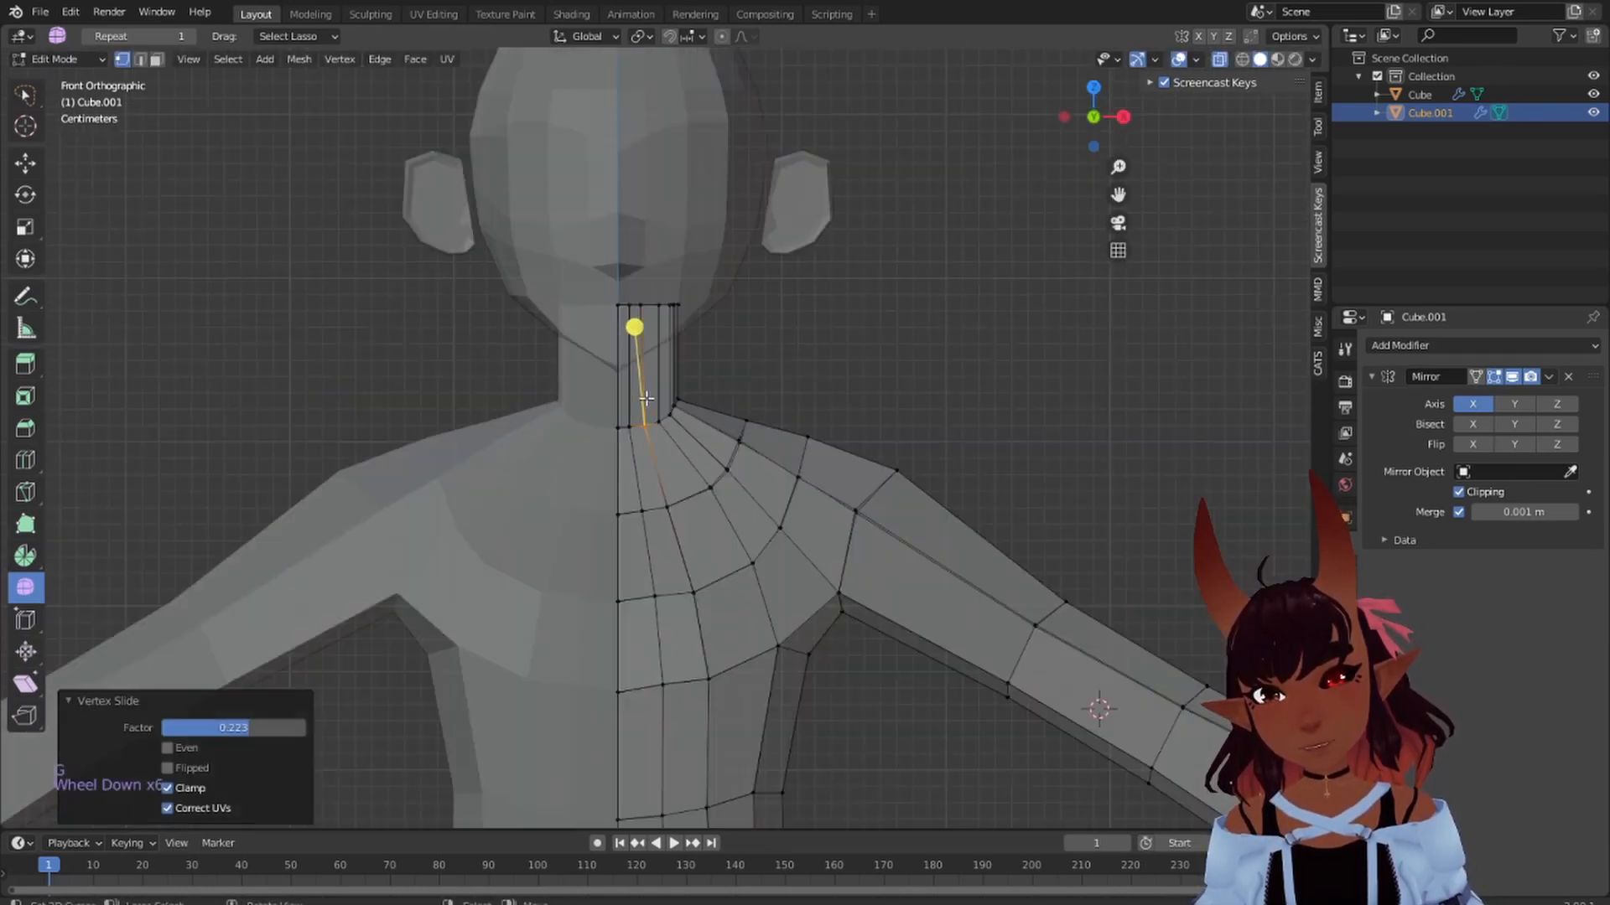
{"action": "scroll", "coordinate": [654, 398], "scroll_direction": "up", "scroll_amount": 4}
{"action": "key", "text": "a"}
{"action": "key", "text": "a"}
{"action": "key", "text": "a"}
- Slide the vertex at the side of the neck base slightly along its shoulder edge and clear the selection
{"action": "scroll", "coordinate": [680, 395], "scroll_direction": "up", "scroll_amount": 4}
{"action": "scroll", "coordinate": [680, 395], "scroll_direction": "up", "scroll_amount": 2}
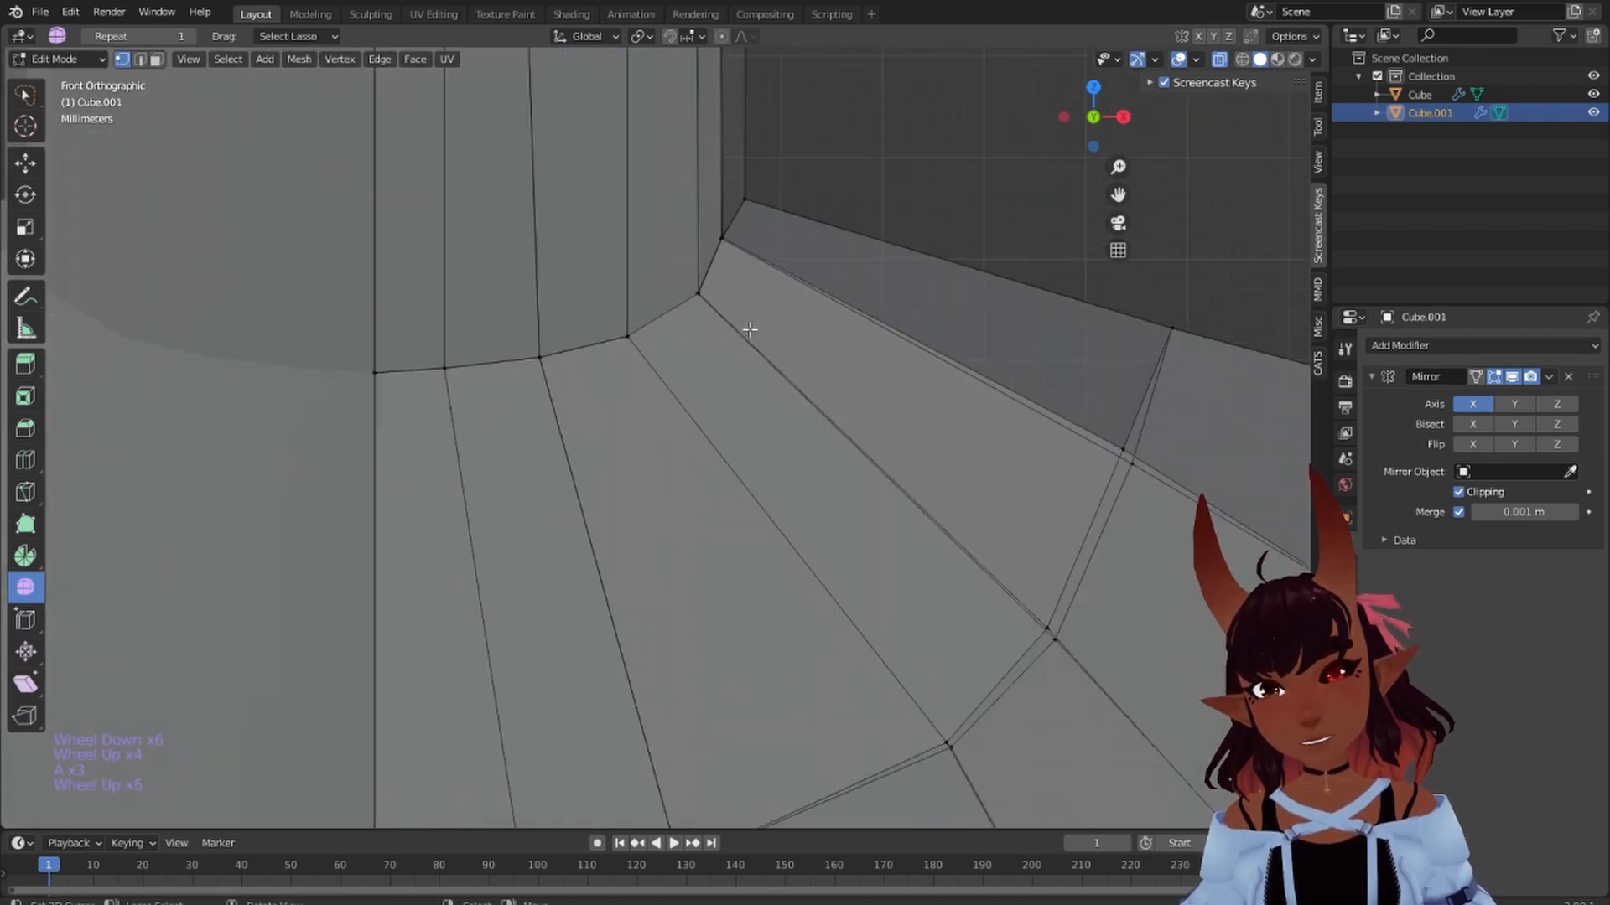
{"action": "scroll", "coordinate": [744, 316], "scroll_direction": "up", "scroll_amount": 1, "text": "shift"}
{"action": "middle_click_drag", "start_coordinate": [758, 320], "coordinate": [747, 420], "text": "shift"}
{"action": "scroll", "coordinate": [747, 420], "scroll_direction": "up", "scroll_amount": 2}
{"action": "left_click", "coordinate": [782, 386]}
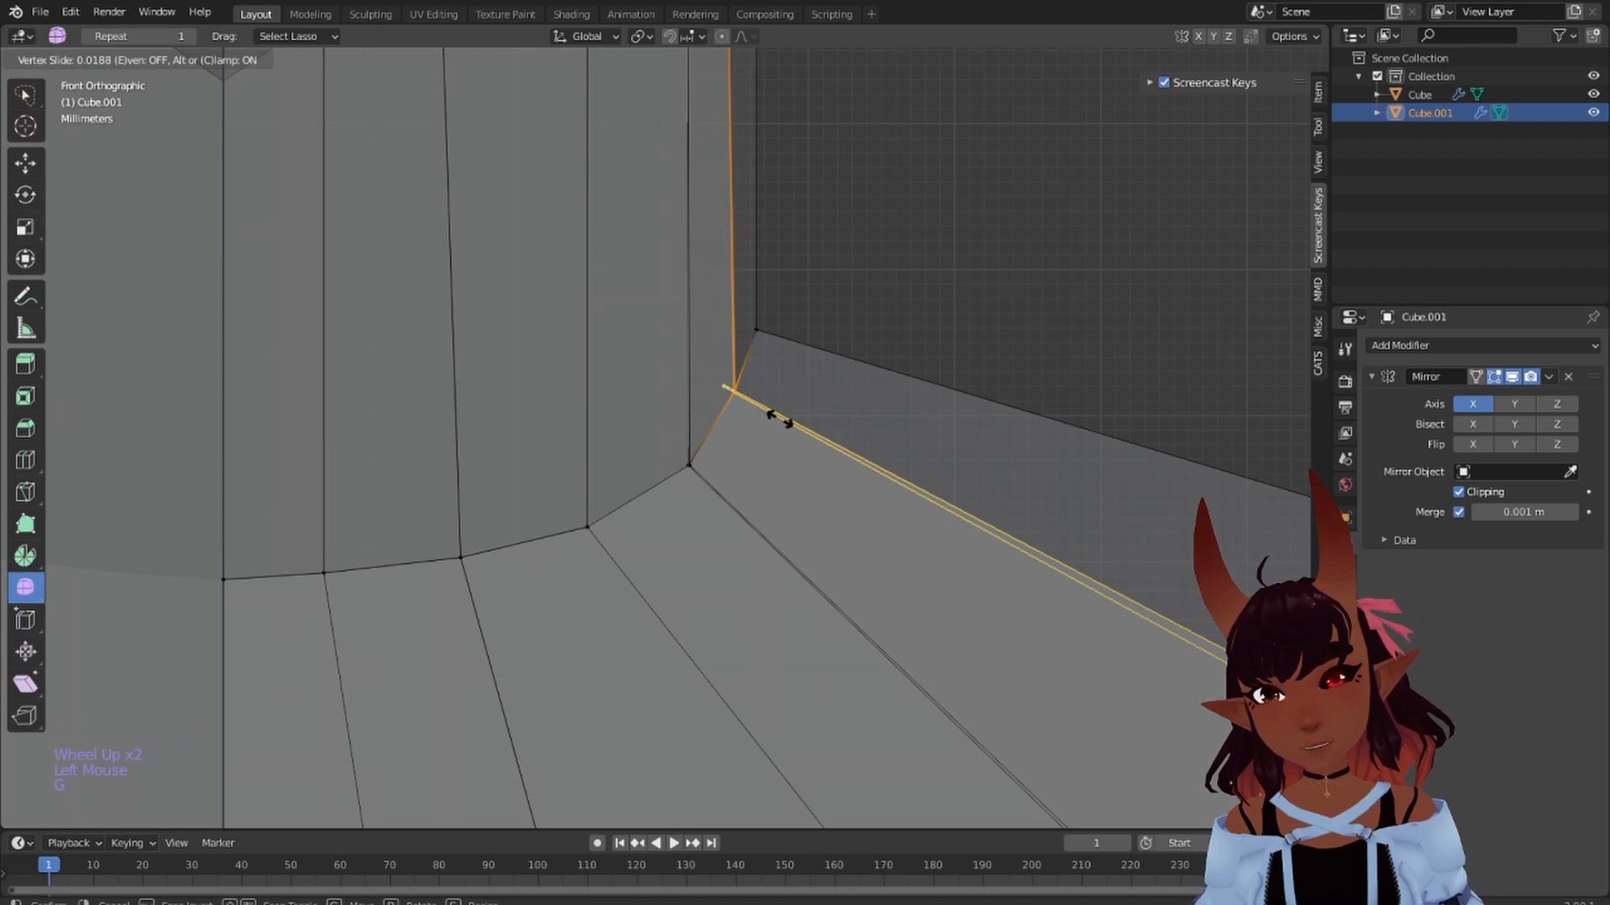
{"action": "left_click", "coordinate": [776, 420]}
{"action": "scroll", "coordinate": [776, 420], "scroll_direction": "down", "scroll_amount": 15}
{"action": "scroll", "coordinate": [733, 393], "scroll_direction": "down", "scroll_amount": 4}
{"action": "key", "text": "a"}
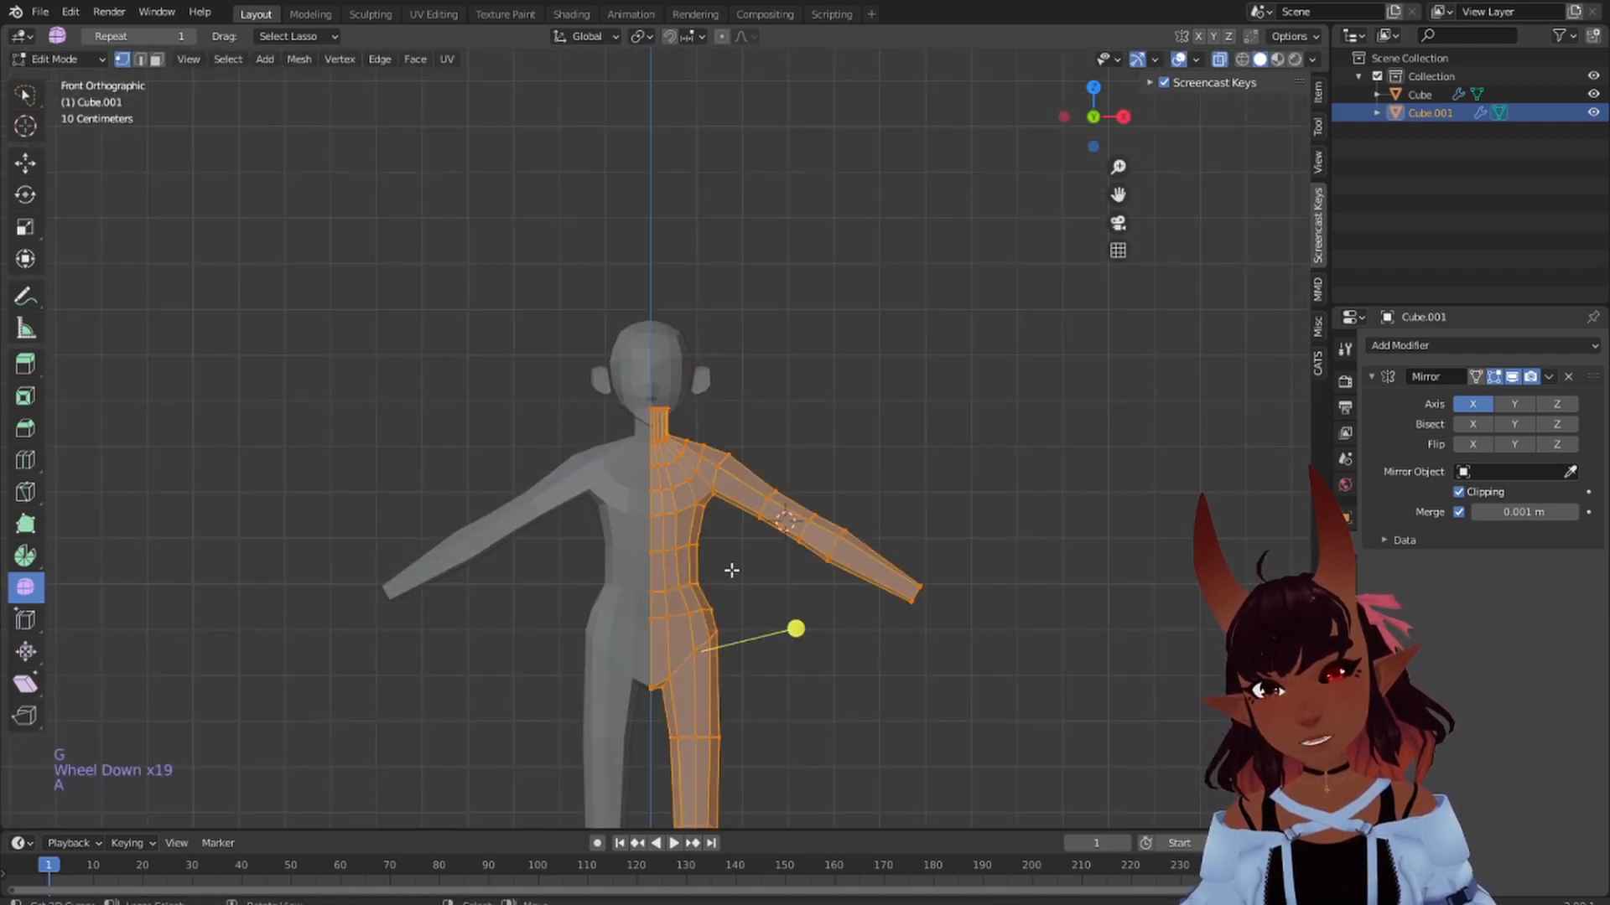
{"action": "scroll", "coordinate": [731, 570], "scroll_direction": "down", "scroll_amount": 3}
{"action": "key", "text": "a"}
{"action": "key", "text": "a"}
{"action": "key", "text": "a"}
- Check the body from several angles, switch to Object Mode and deselect all objects
{"action": "scroll", "coordinate": [731, 565], "scroll_direction": "up", "scroll_amount": 2}
{"action": "middle_click_drag", "start_coordinate": [730, 582], "coordinate": [735, 498], "text": "shift"}
{"action": "middle_click_drag", "start_coordinate": [830, 472], "coordinate": [703, 525]}
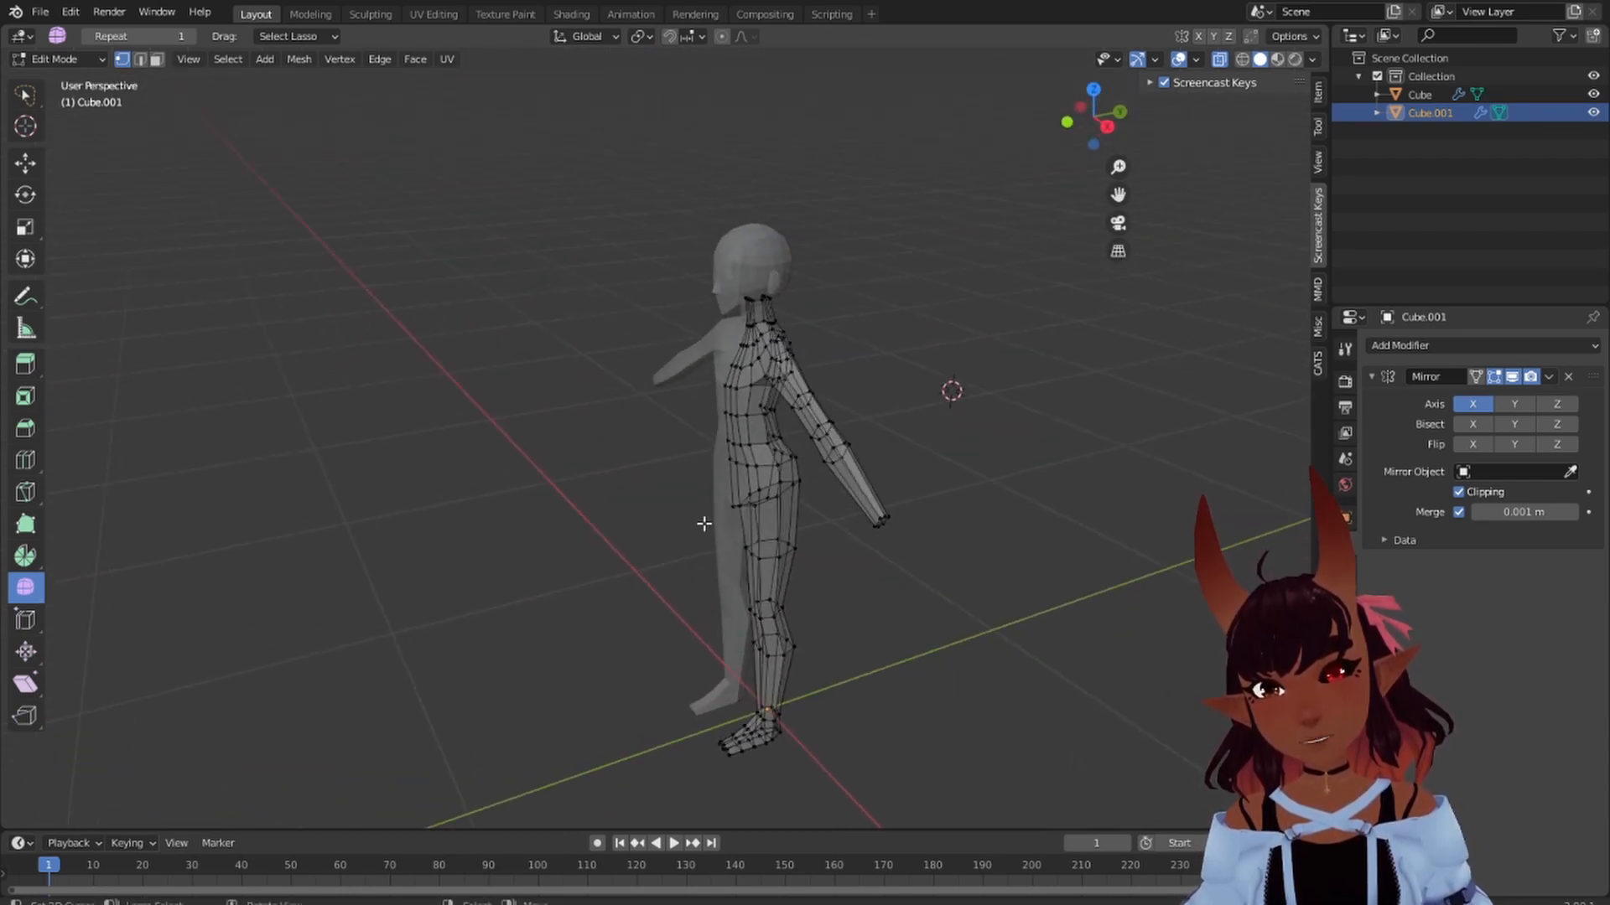
{"action": "scroll", "coordinate": [964, 382], "scroll_direction": "up", "scroll_amount": 4}
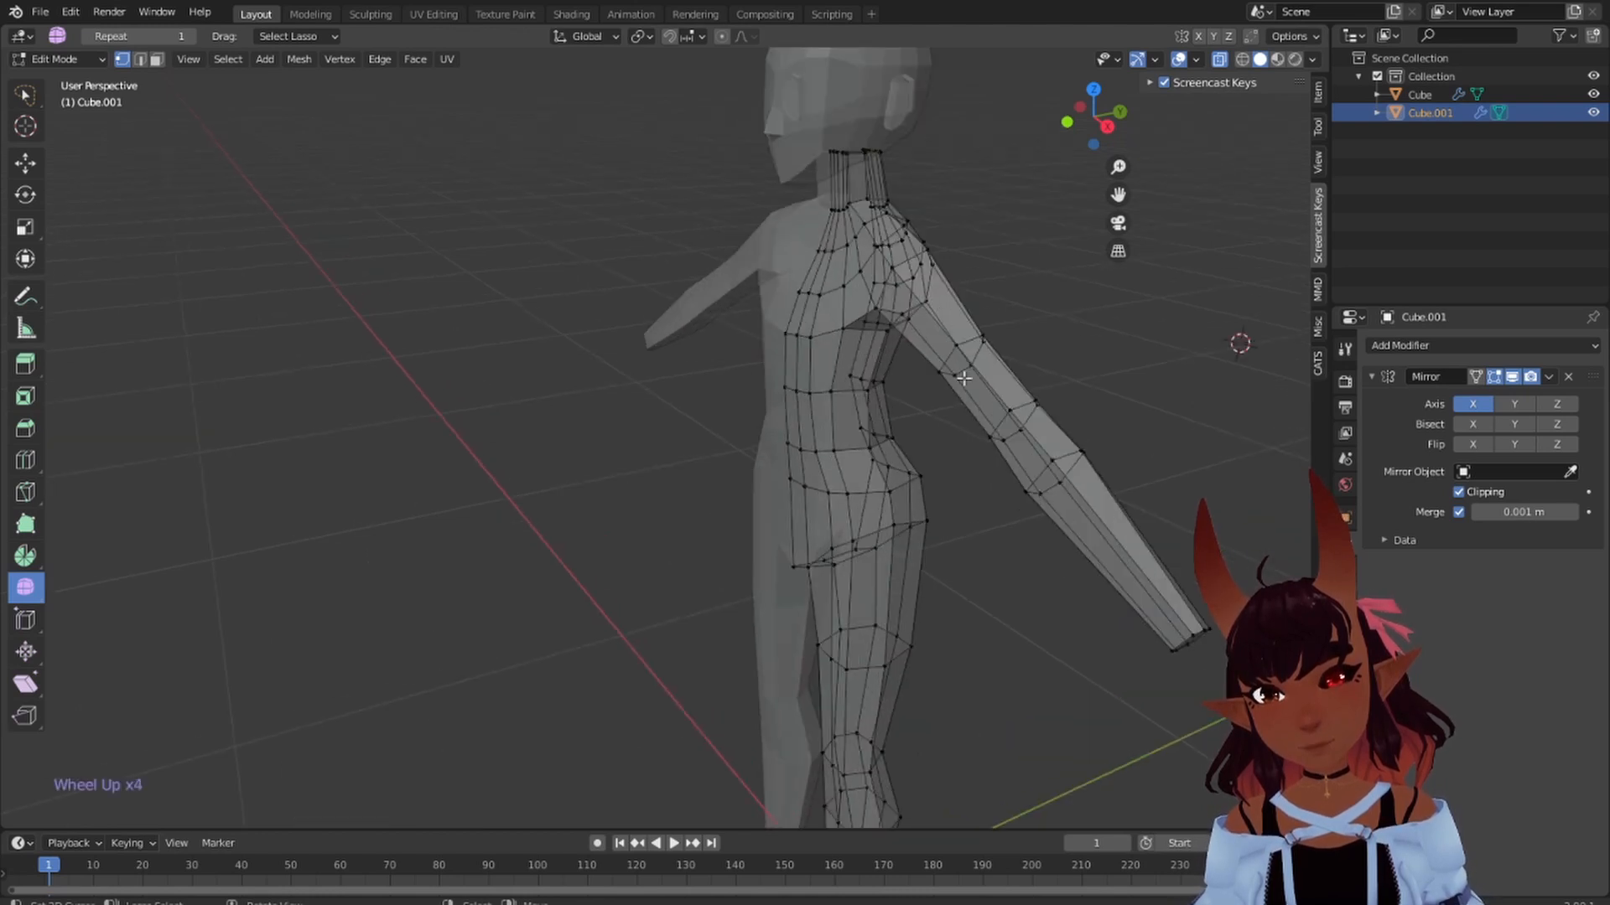
{"action": "scroll", "coordinate": [1069, 361], "scroll_direction": "down", "scroll_amount": 3}
{"action": "middle_click_drag", "start_coordinate": [1069, 360], "coordinate": [643, 431]}
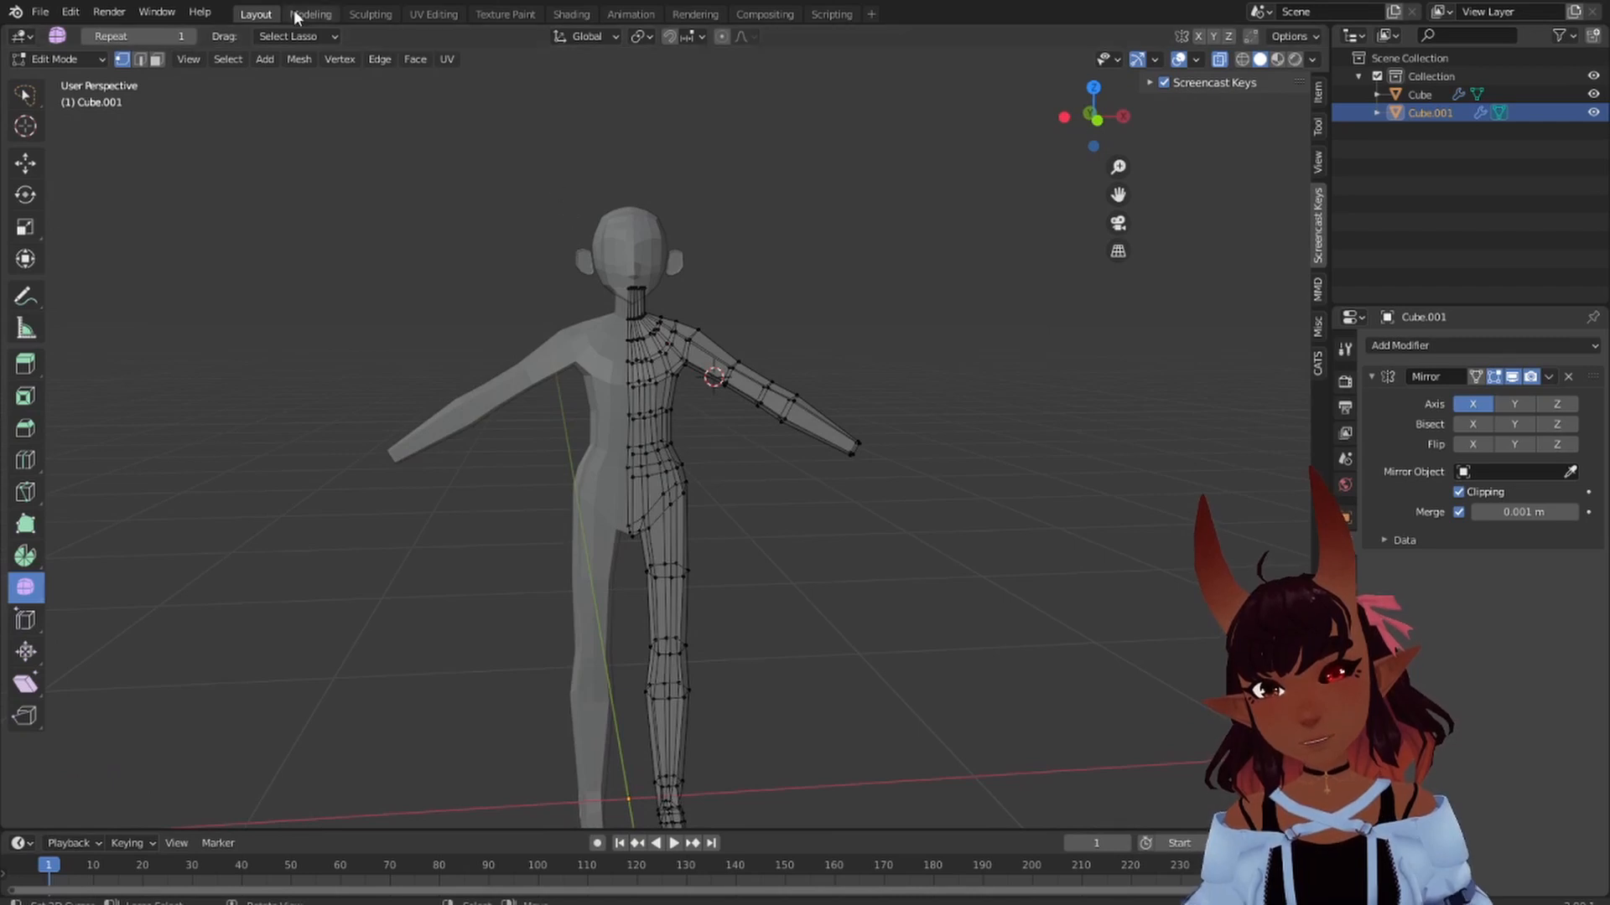
{"action": "left_click", "coordinate": [69, 59]}
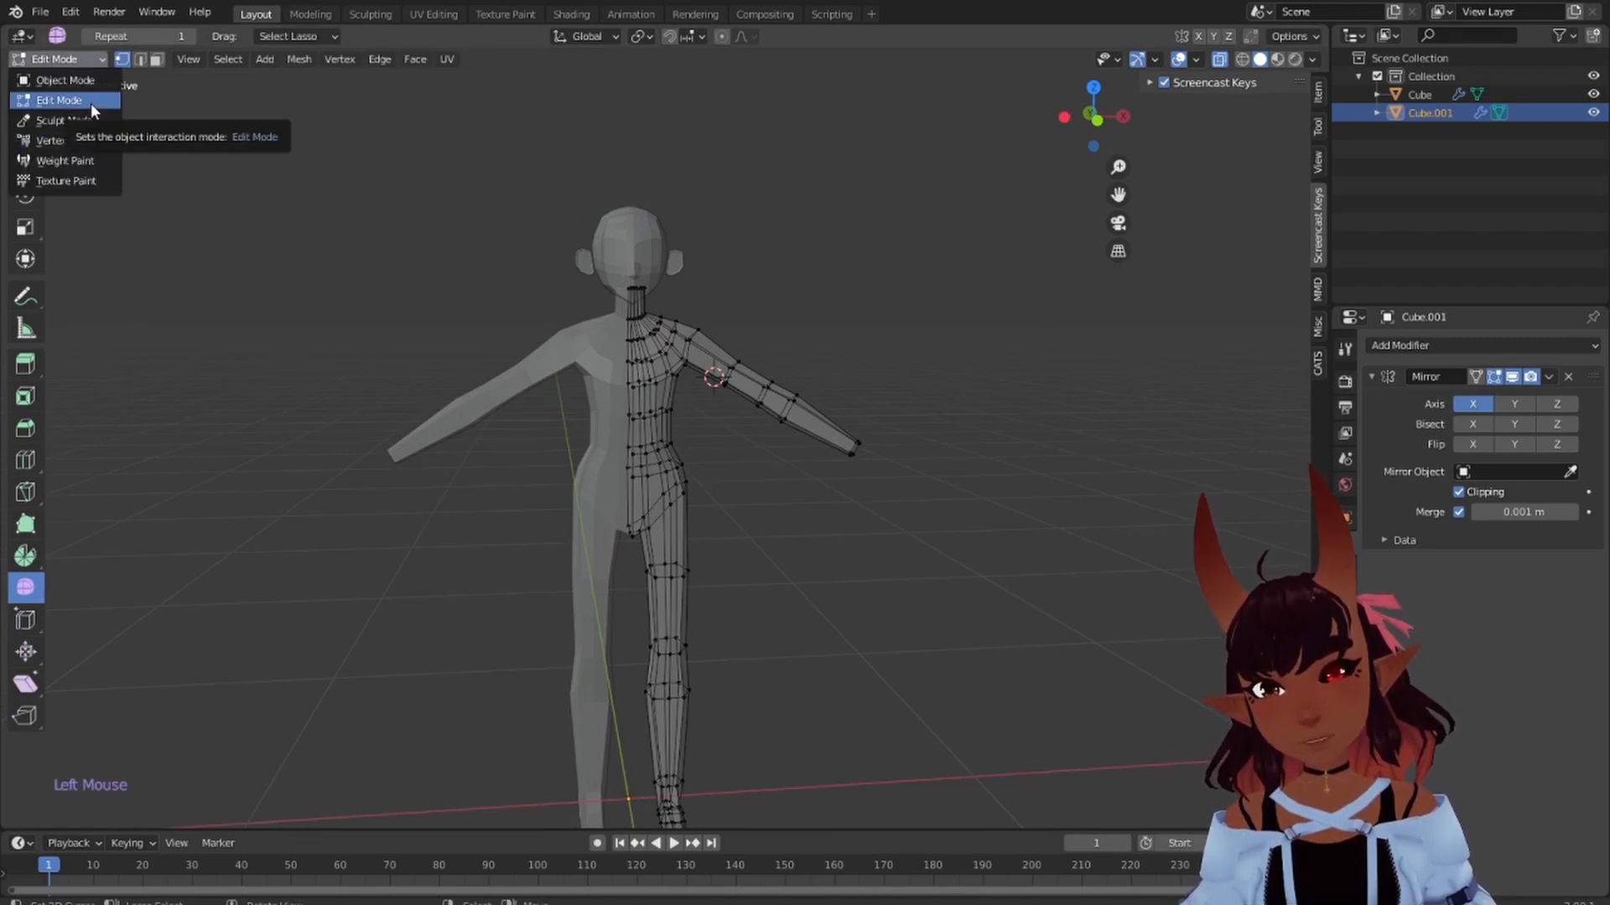
{"action": "left_click", "coordinate": [84, 79]}
{"action": "key", "text": "a"}
{"action": "key", "text": "a"}
{"action": "key", "text": "a"}
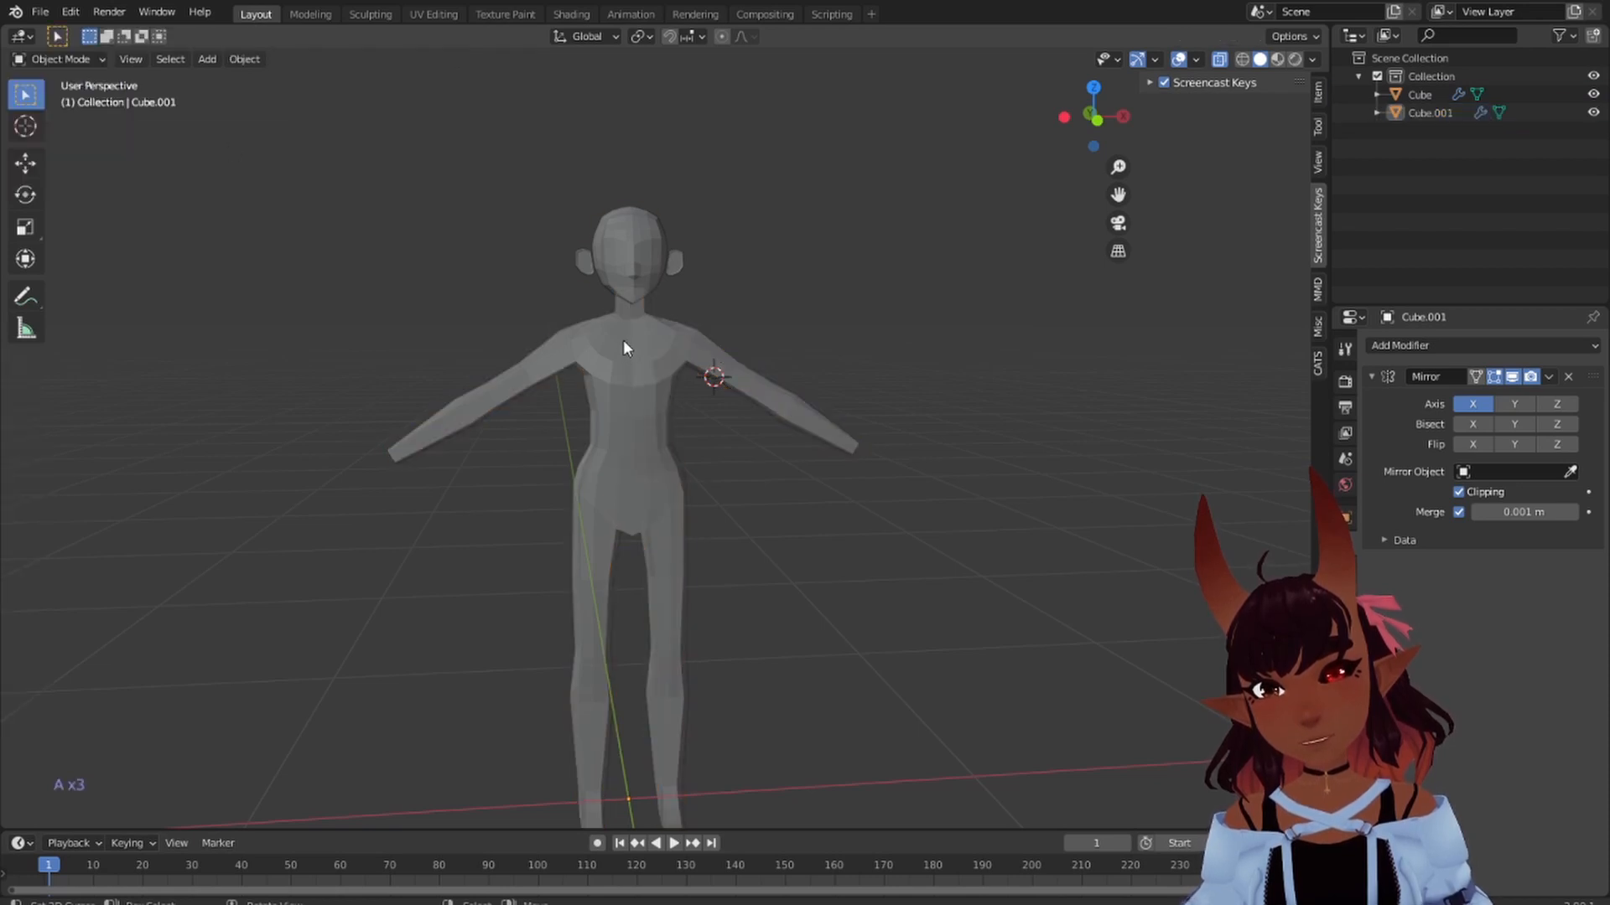
- Frame the whole figure and turn off X-ray shading so the body displays as solid
{"action": "scroll", "coordinate": [701, 357], "scroll_direction": "down", "scroll_amount": 2}
{"action": "scroll", "coordinate": [721, 425], "scroll_direction": "up", "scroll_amount": 2}
{"action": "middle_click_drag", "start_coordinate": [722, 425], "coordinate": [781, 355], "text": "shift"}
{"action": "scroll", "coordinate": [782, 362], "scroll_direction": "up", "scroll_amount": 1}
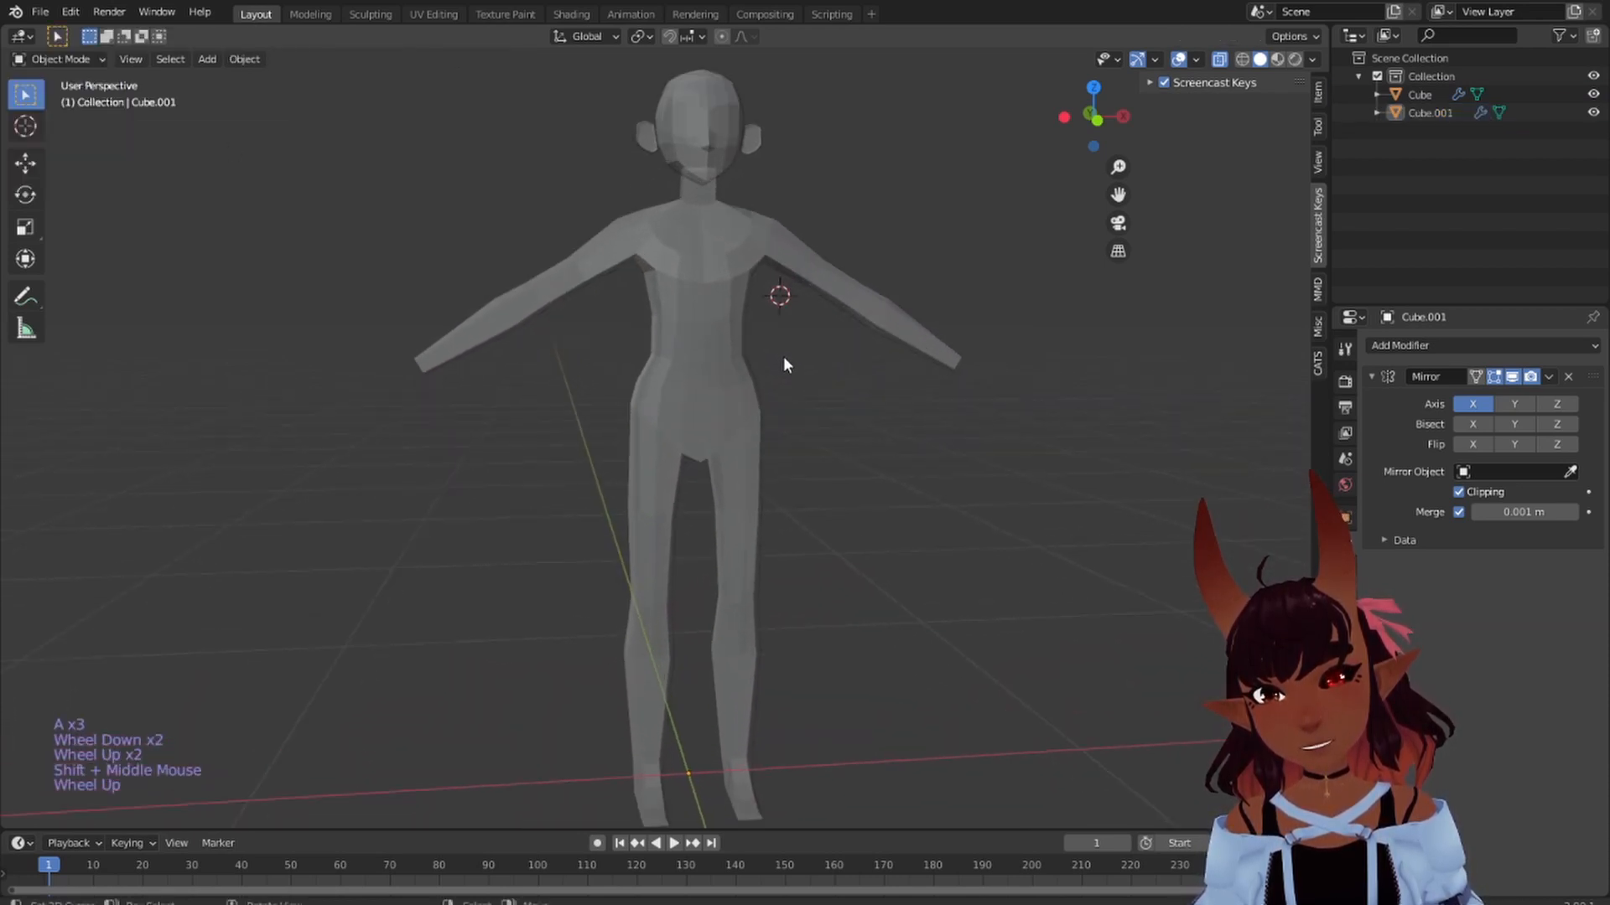
{"action": "left_click", "coordinate": [1220, 55]}
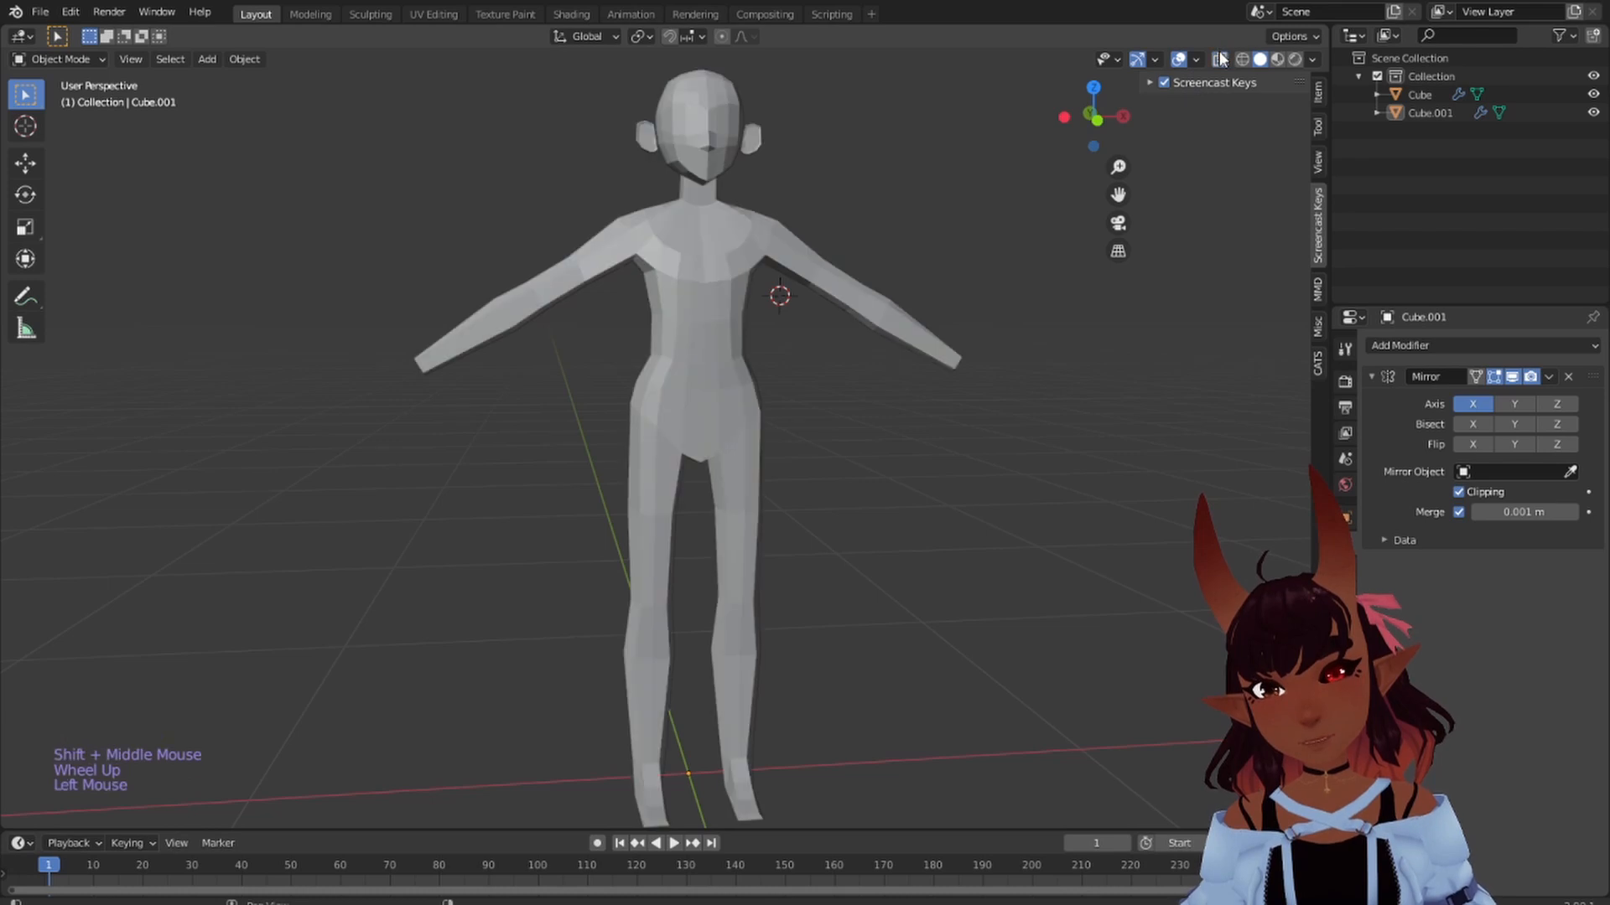
- Rename the character's head object as Head in the scene's object list
{"action": "middle_click_drag", "start_coordinate": [837, 261], "coordinate": [787, 285]}
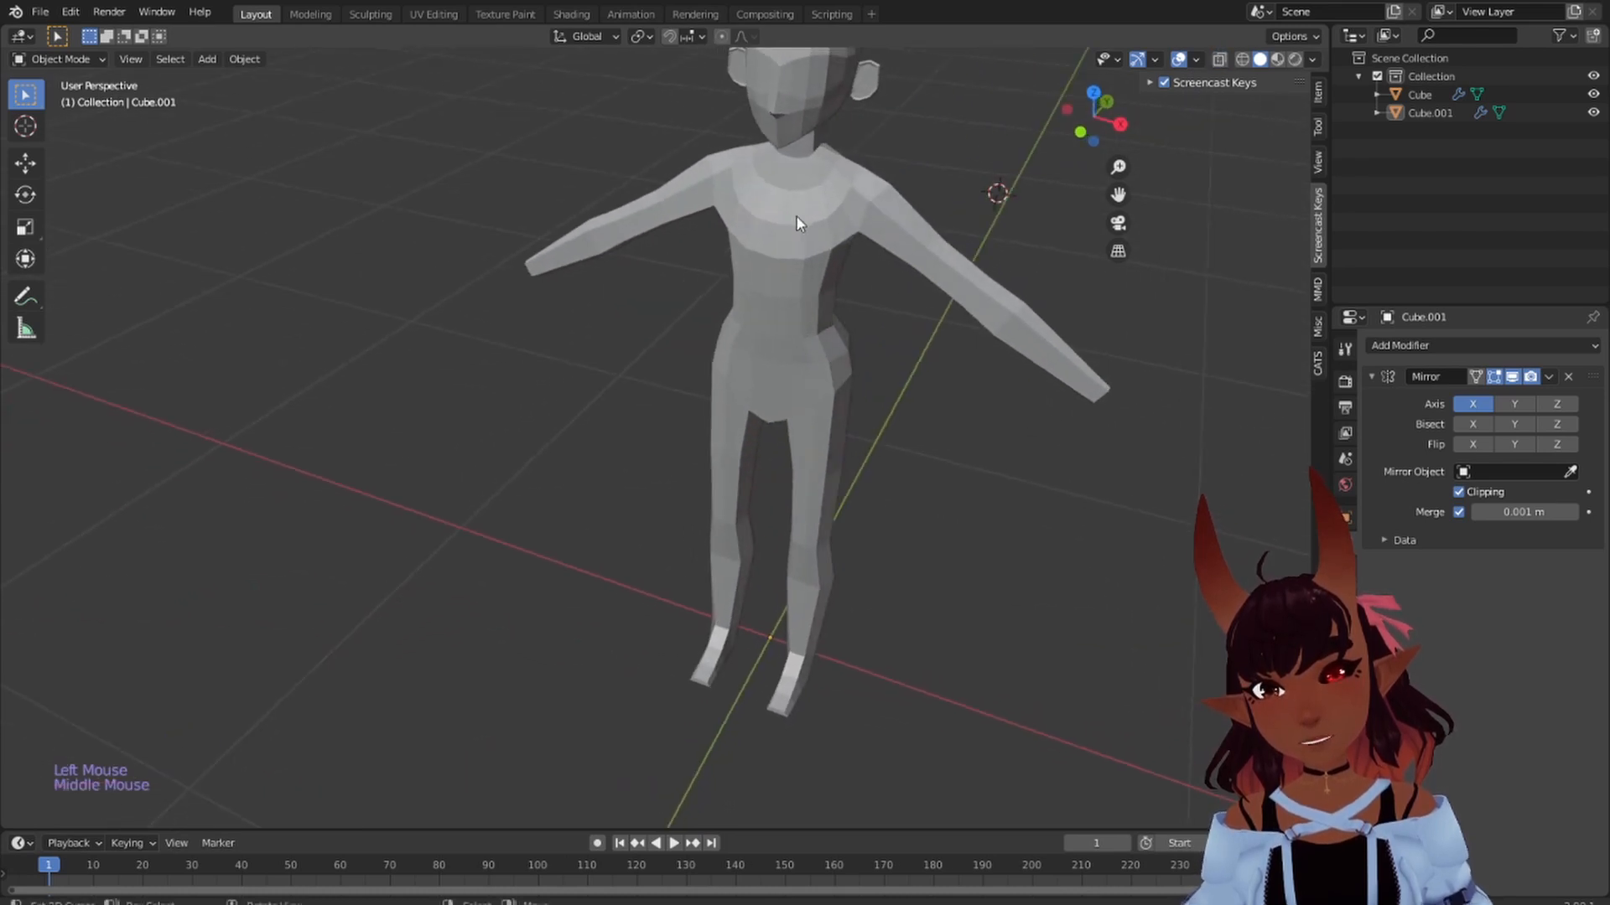
{"action": "middle_click_drag", "start_coordinate": [915, 215], "coordinate": [719, 354], "text": "shift"}
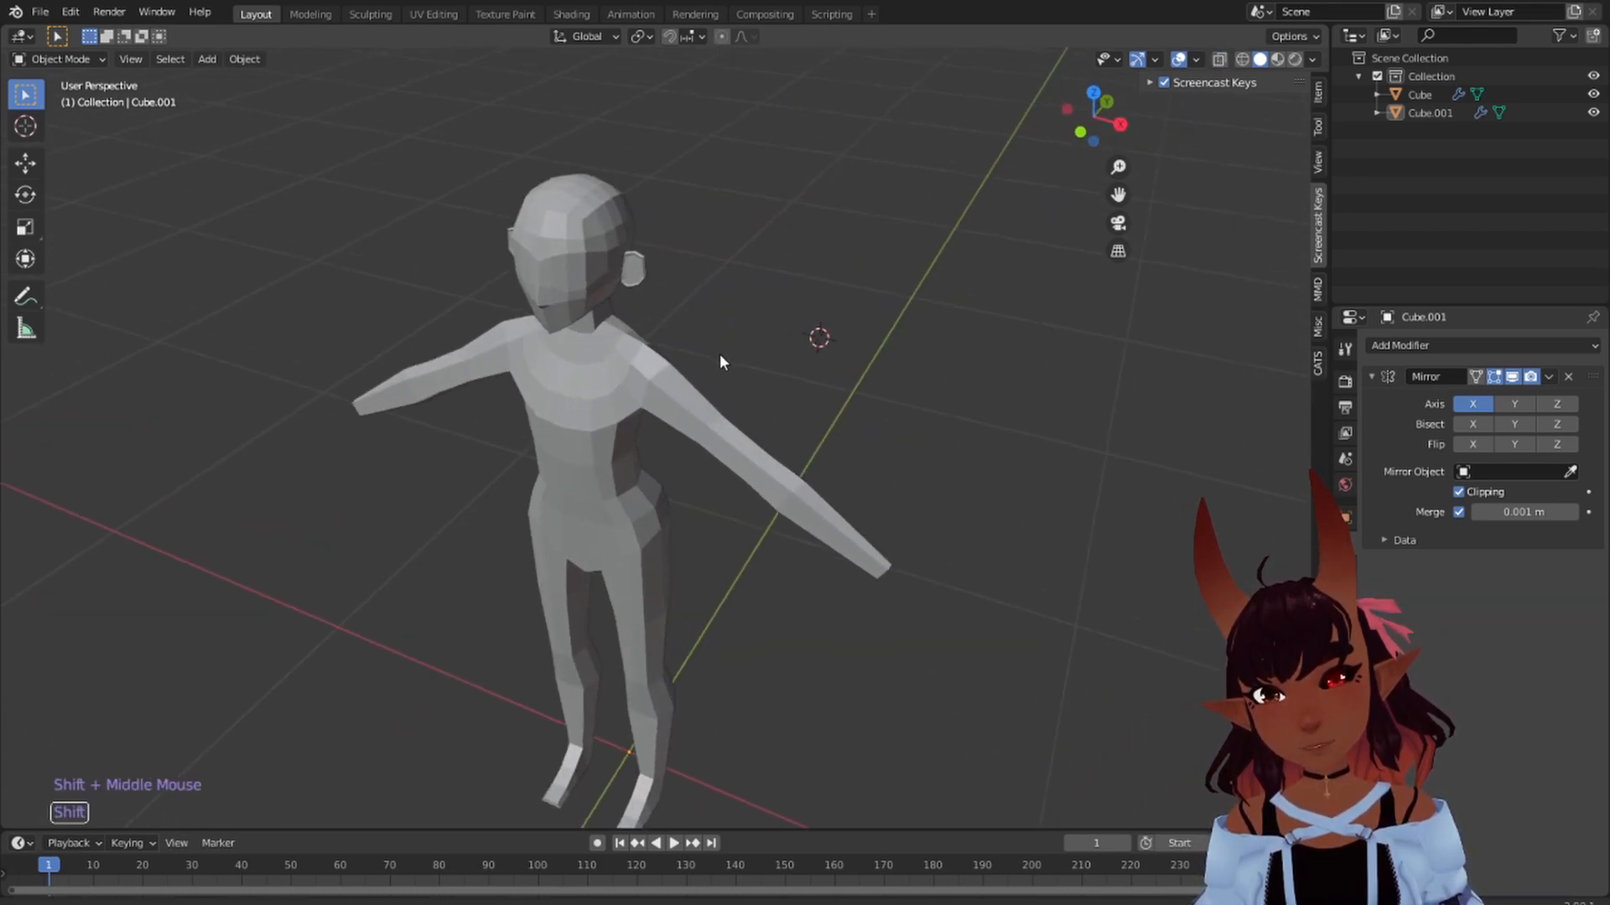
{"action": "scroll", "coordinate": [689, 355], "scroll_direction": "up", "scroll_amount": 2}
{"action": "scroll", "coordinate": [571, 350], "scroll_direction": "down", "scroll_amount": 4}
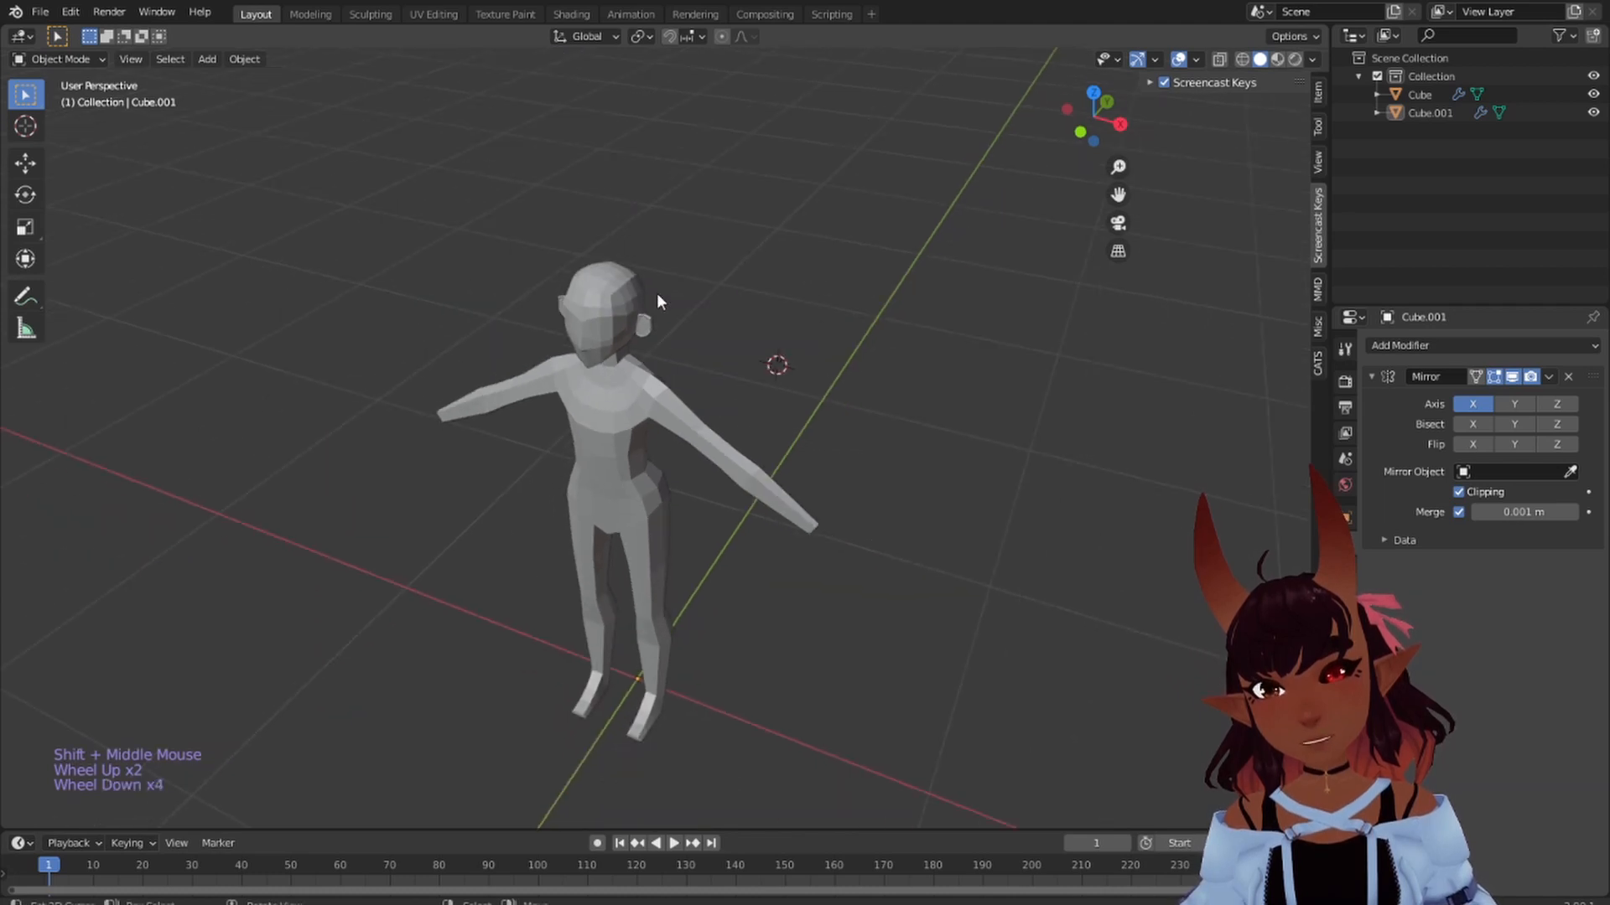
{"action": "middle_click_drag", "start_coordinate": [658, 295], "coordinate": [659, 347]}
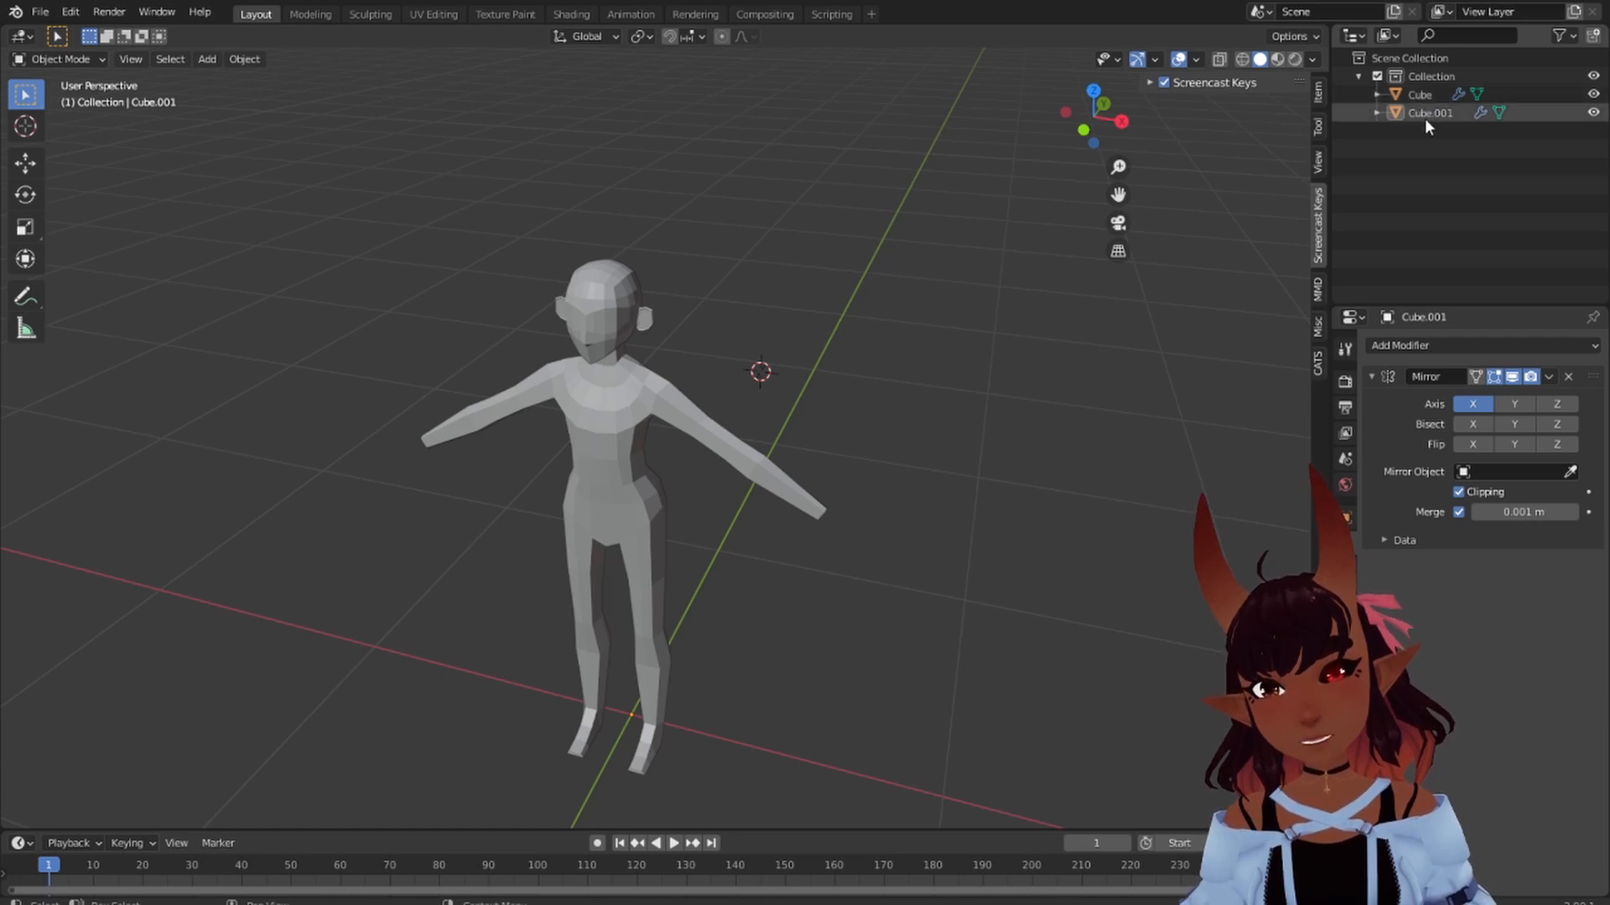
{"action": "left_click", "coordinate": [1425, 93]}
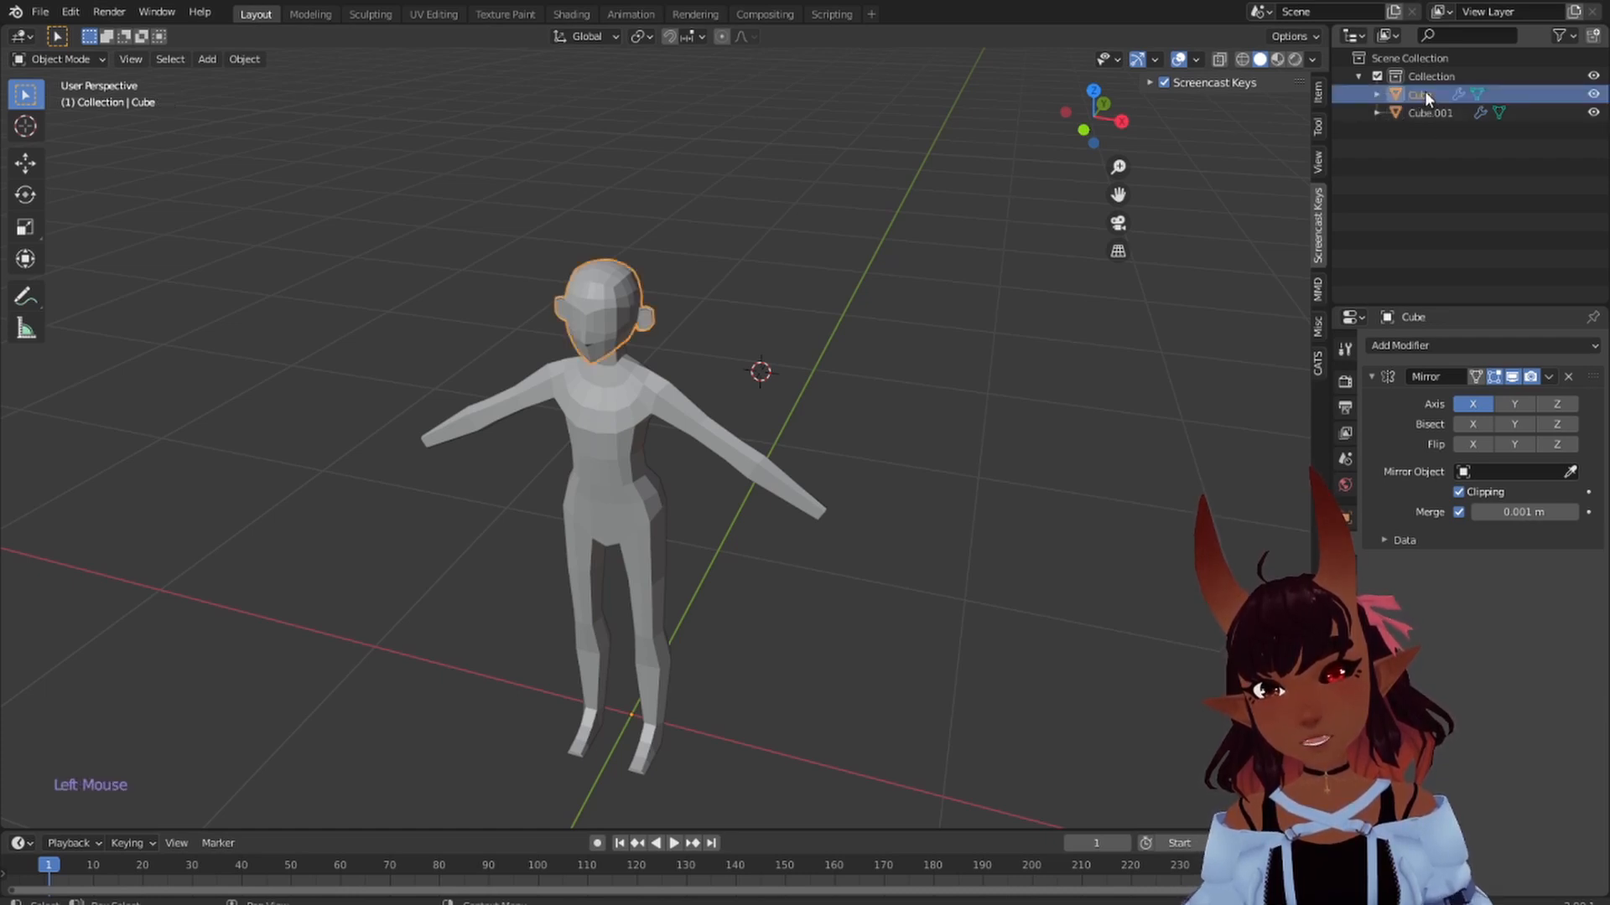
{"action": "double_click", "coordinate": [1425, 92]}
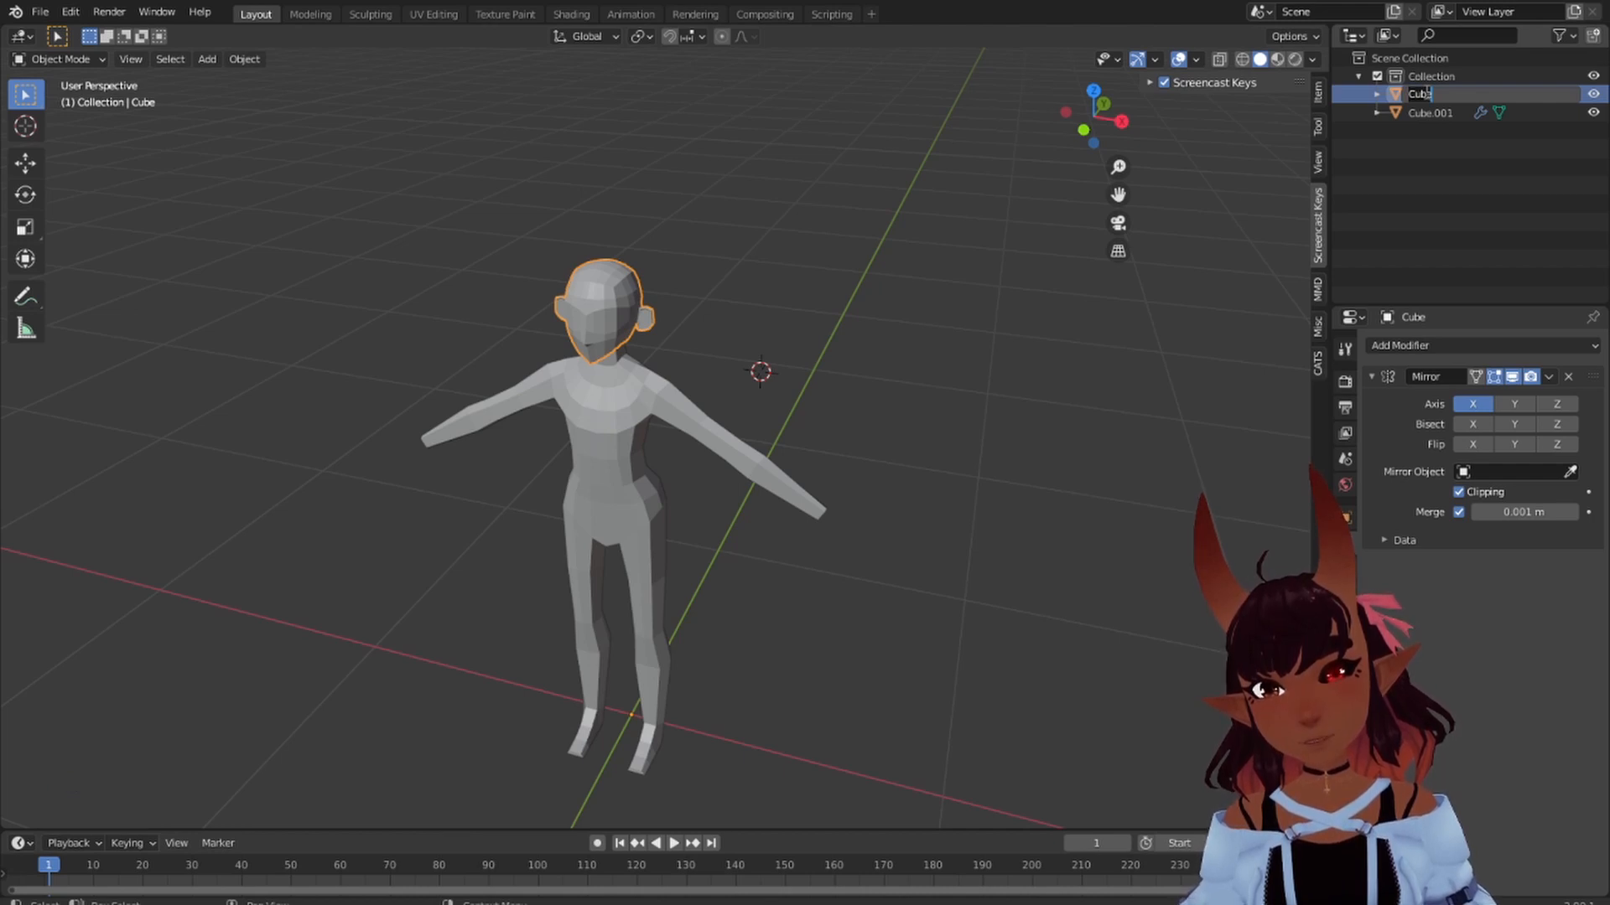
{"action": "type", "text": "Head"}
{"action": "key", "text": "Return"}
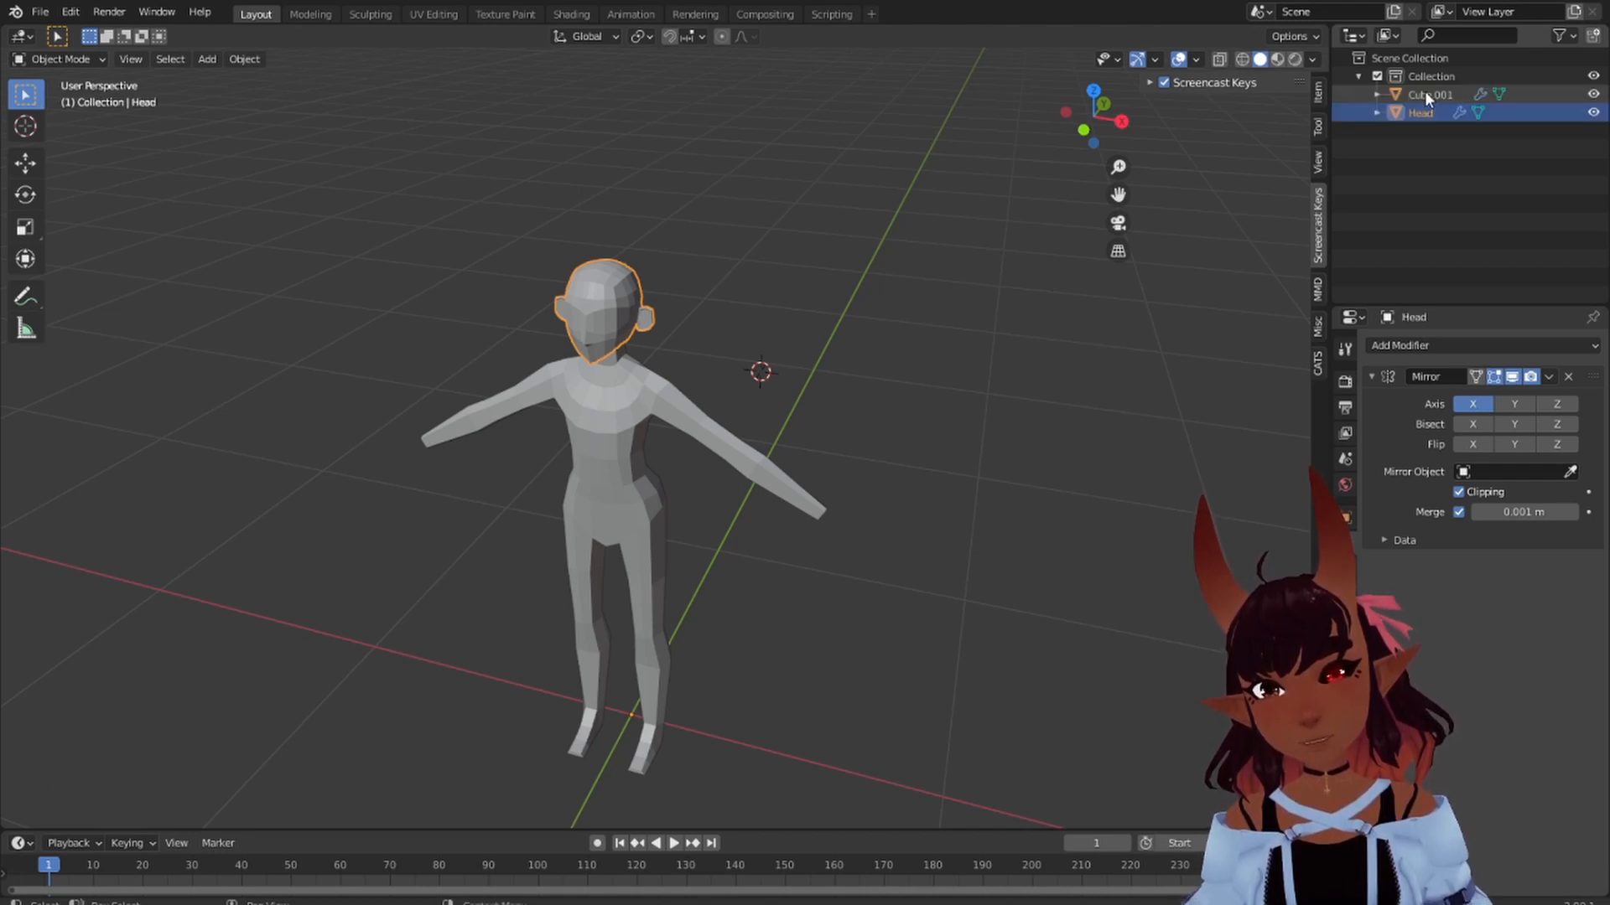
- Rename the character's body object as body, and deselect all objects
{"action": "left_click", "coordinate": [1425, 93]}
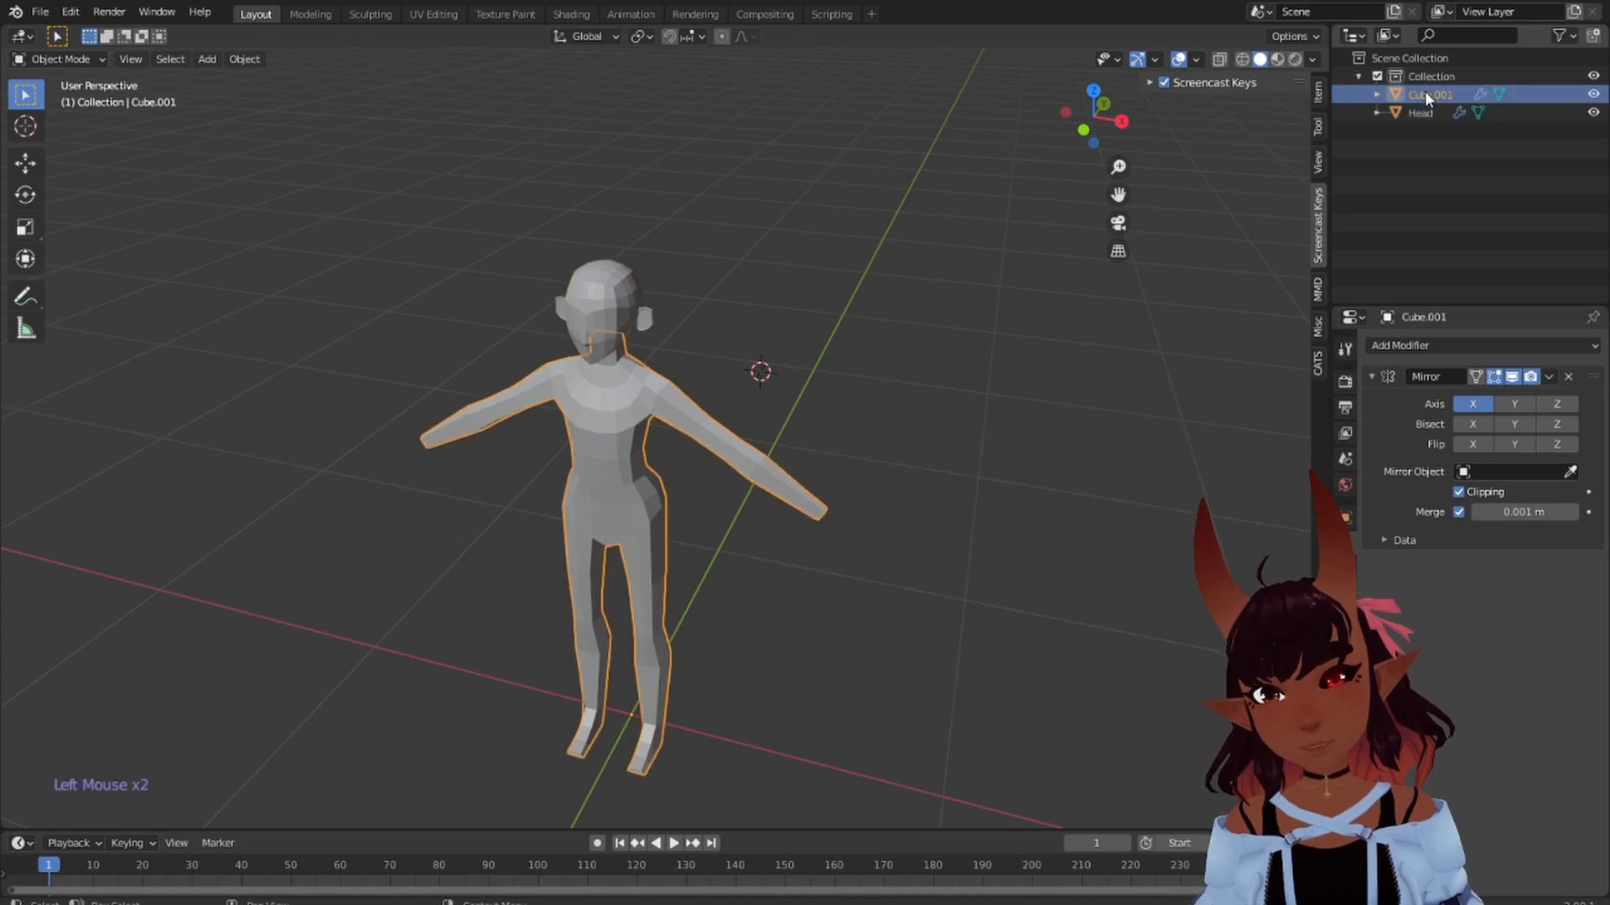
{"action": "double_click", "coordinate": [1425, 92]}
{"action": "key", "text": "Return"}
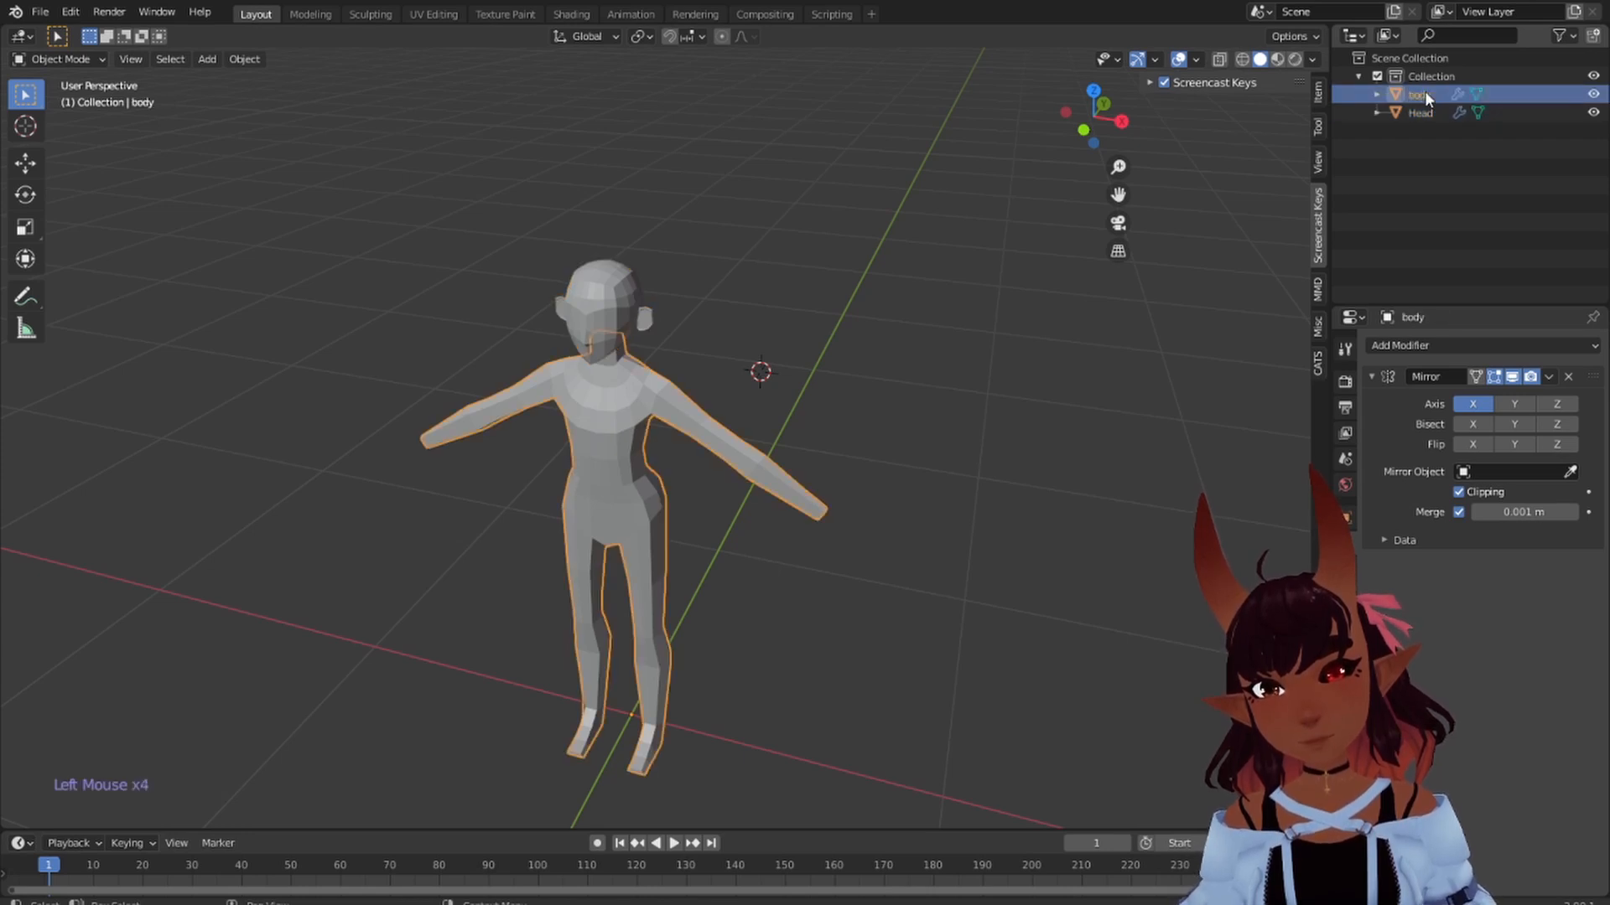
{"action": "left_click", "coordinate": [981, 300]}
{"action": "key", "text": "a"}
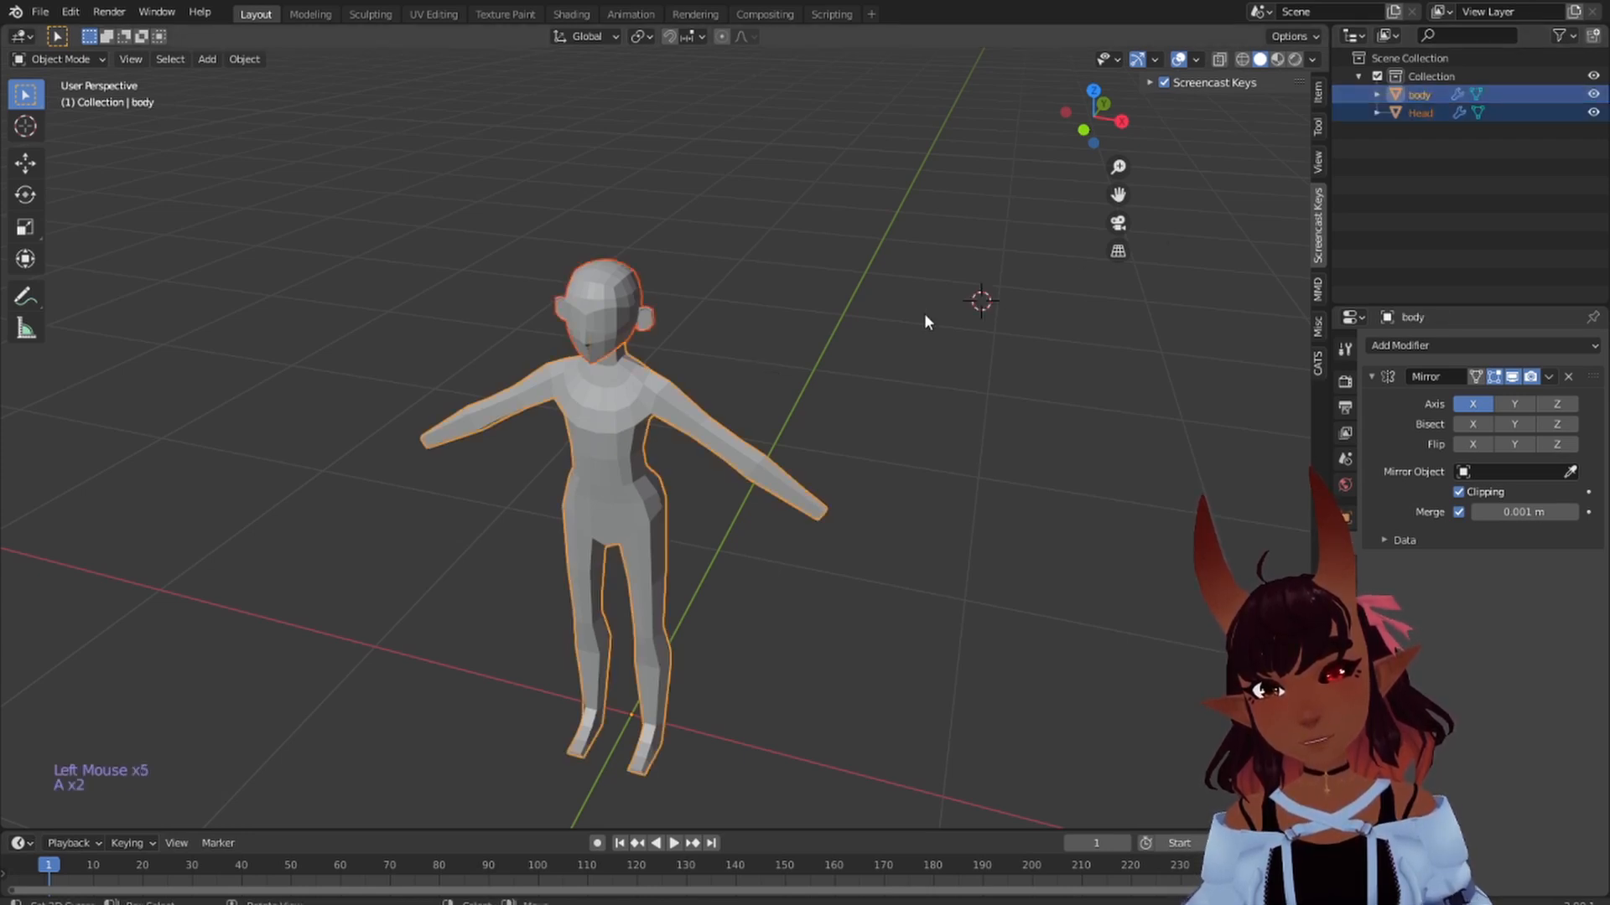
{"action": "key", "text": "a"}
{"action": "key", "text": "a"}
{"action": "scroll", "coordinate": [939, 303], "scroll_direction": "up", "scroll_amount": 1}
{"action": "middle_click_drag", "start_coordinate": [947, 302], "coordinate": [749, 299]}
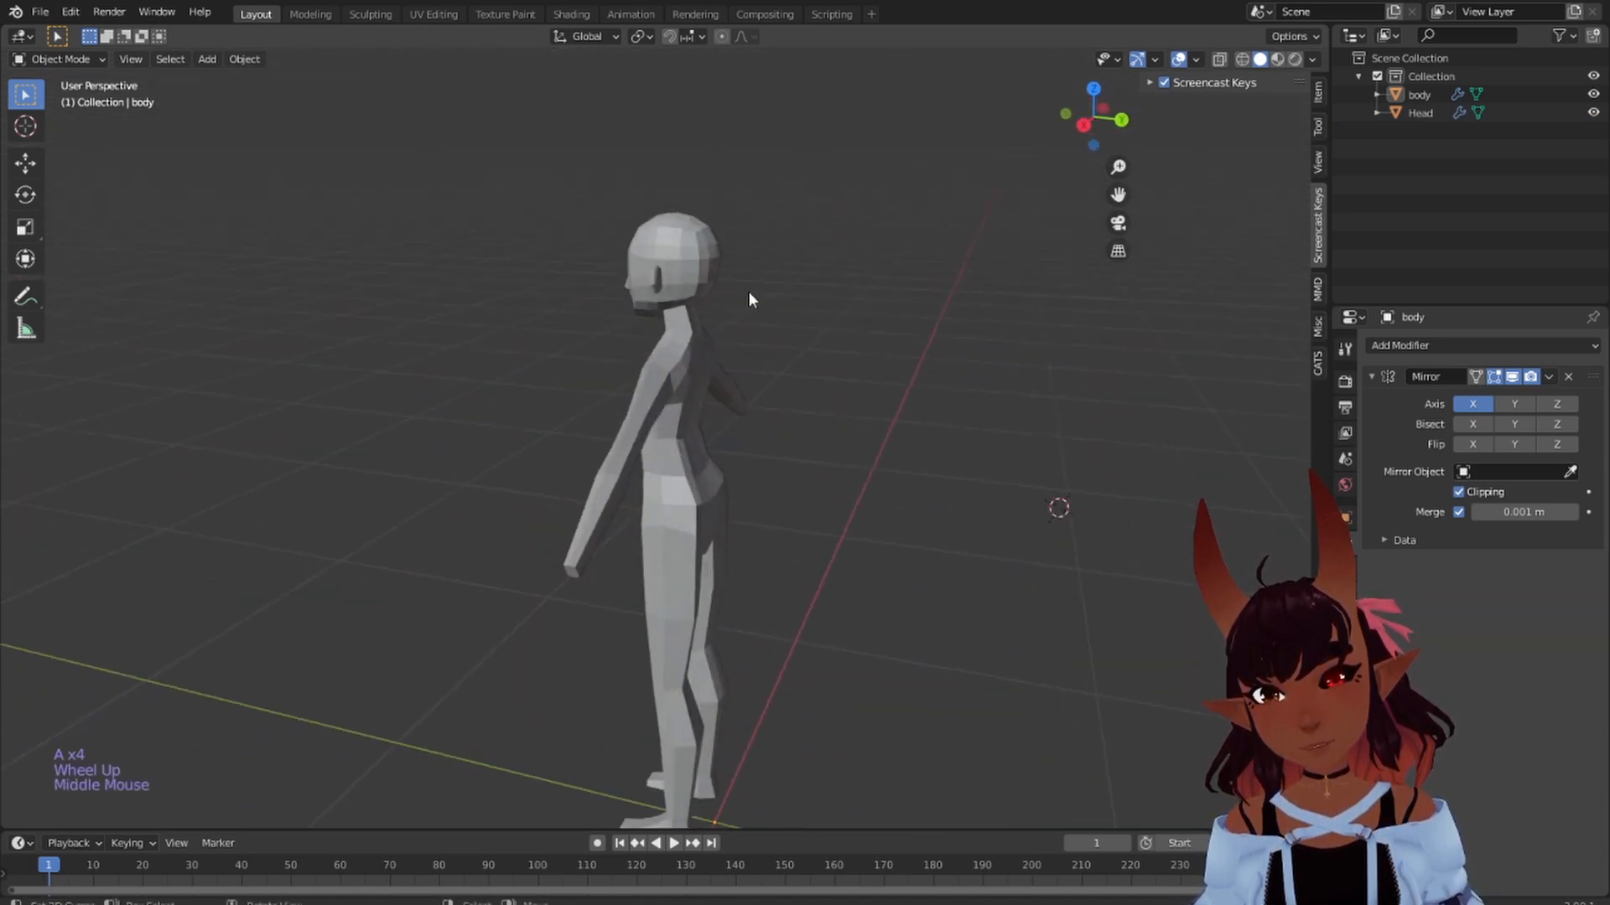
- Rename the character's body object as boddice
{"action": "left_click", "coordinate": [1424, 94]}
{"action": "double_click", "coordinate": [1433, 94]}
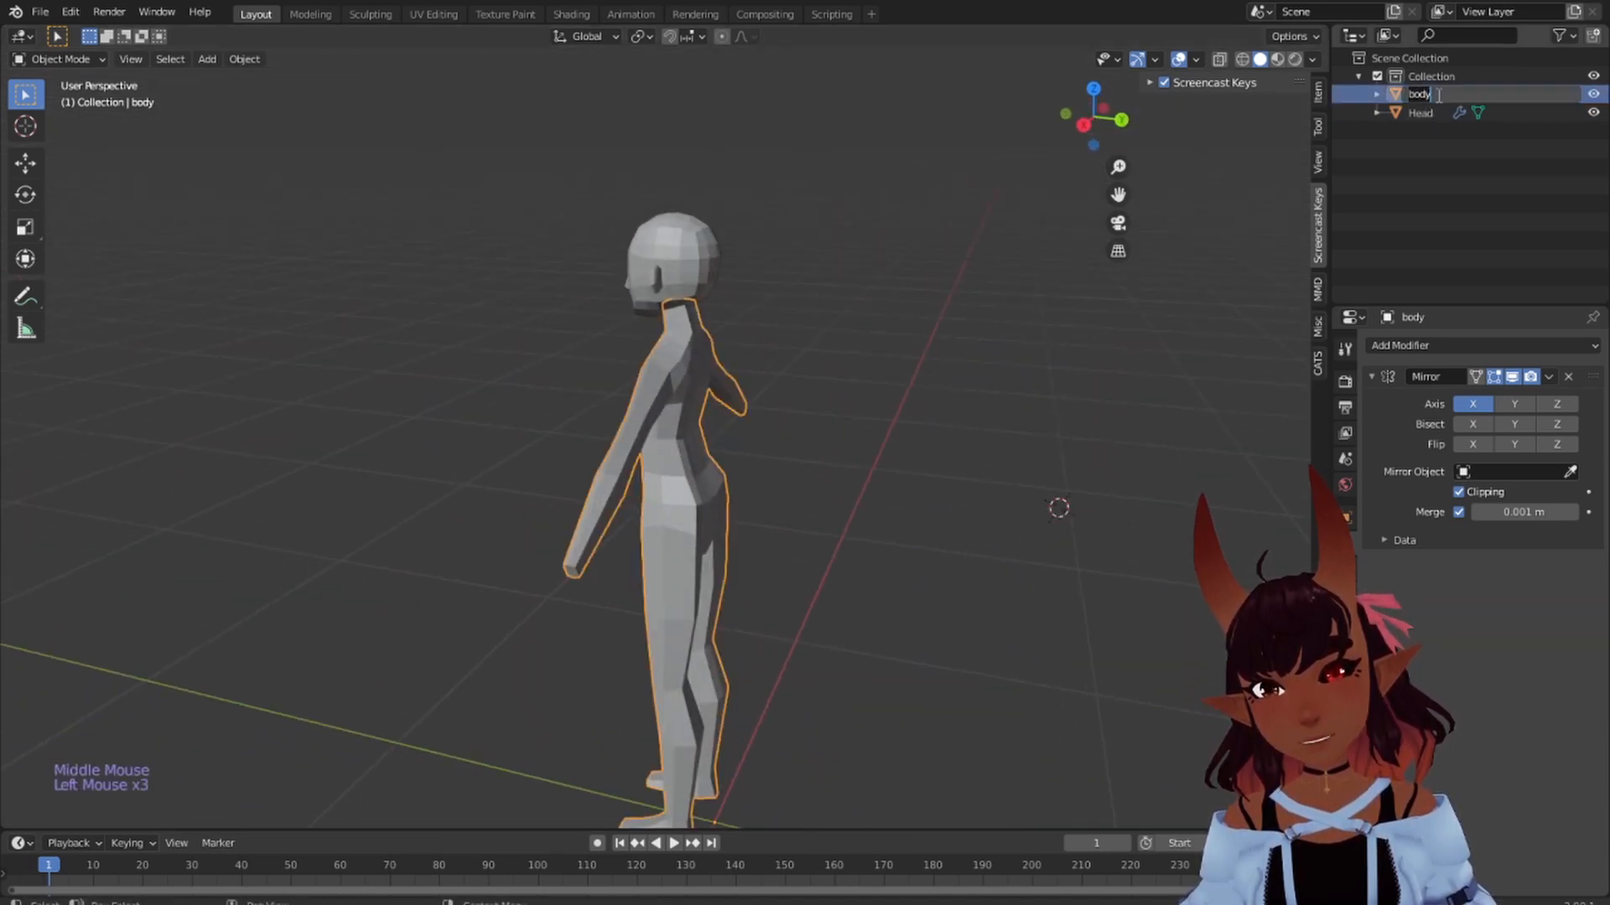
{"action": "type", "text": "dic"}
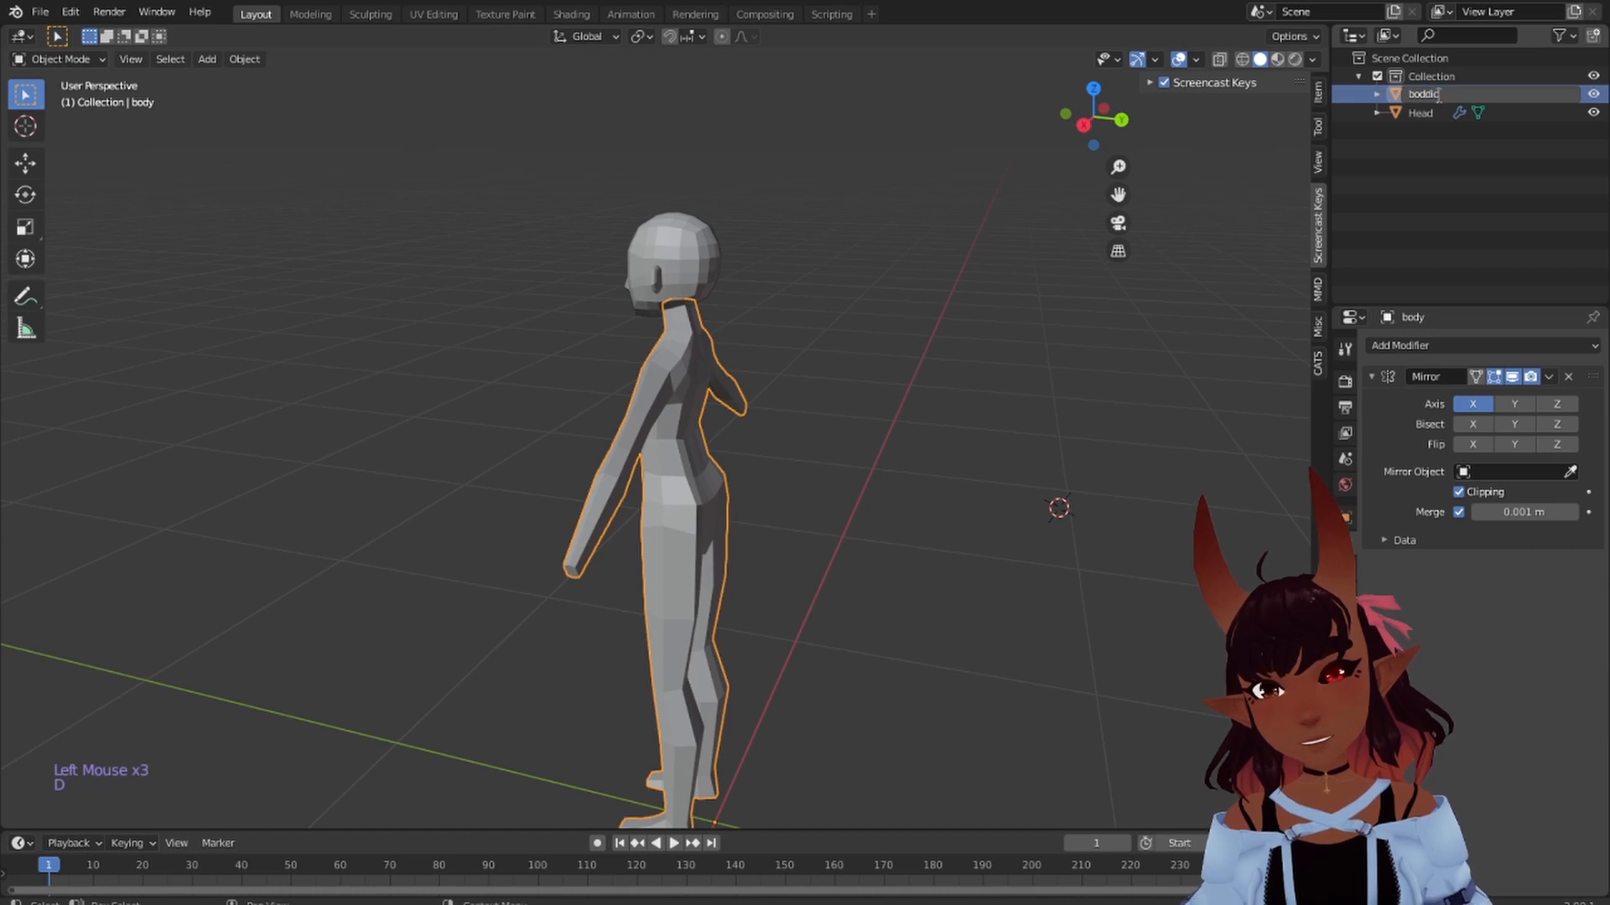
{"action": "type", "text": "e"}
{"action": "key", "text": "Return"}
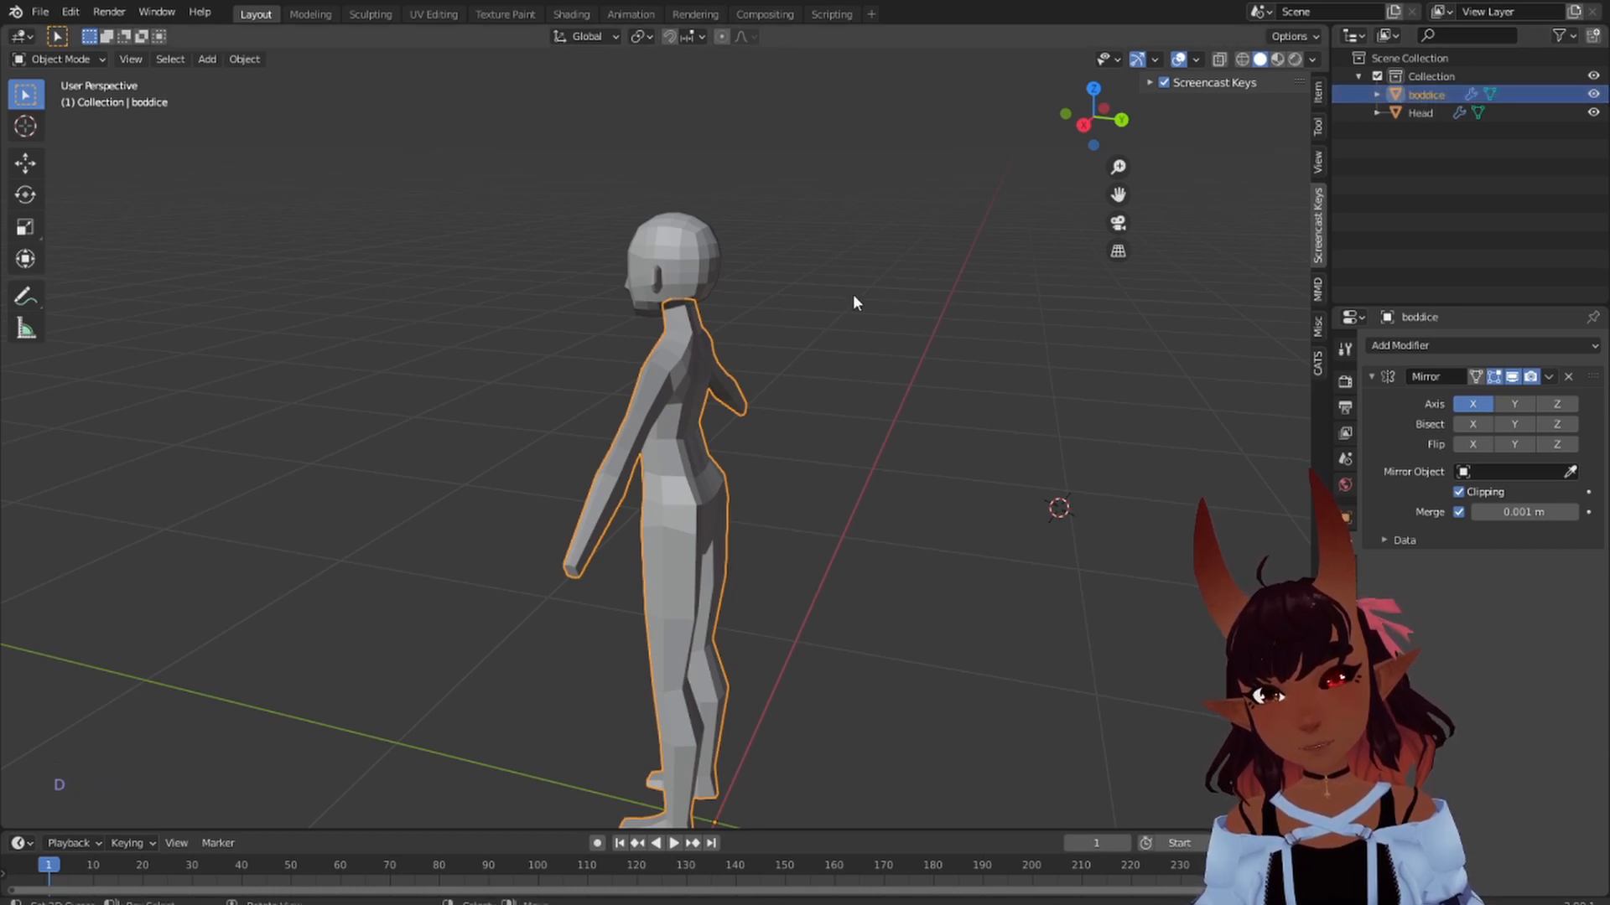
- Apply Shade Smooth to the boddice object and deselect all objects
{"action": "middle_click_drag", "start_coordinate": [845, 292], "coordinate": [1055, 338]}
{"action": "scroll", "coordinate": [662, 348], "scroll_direction": "up", "scroll_amount": 2}
{"action": "left_click", "coordinate": [235, 59]}
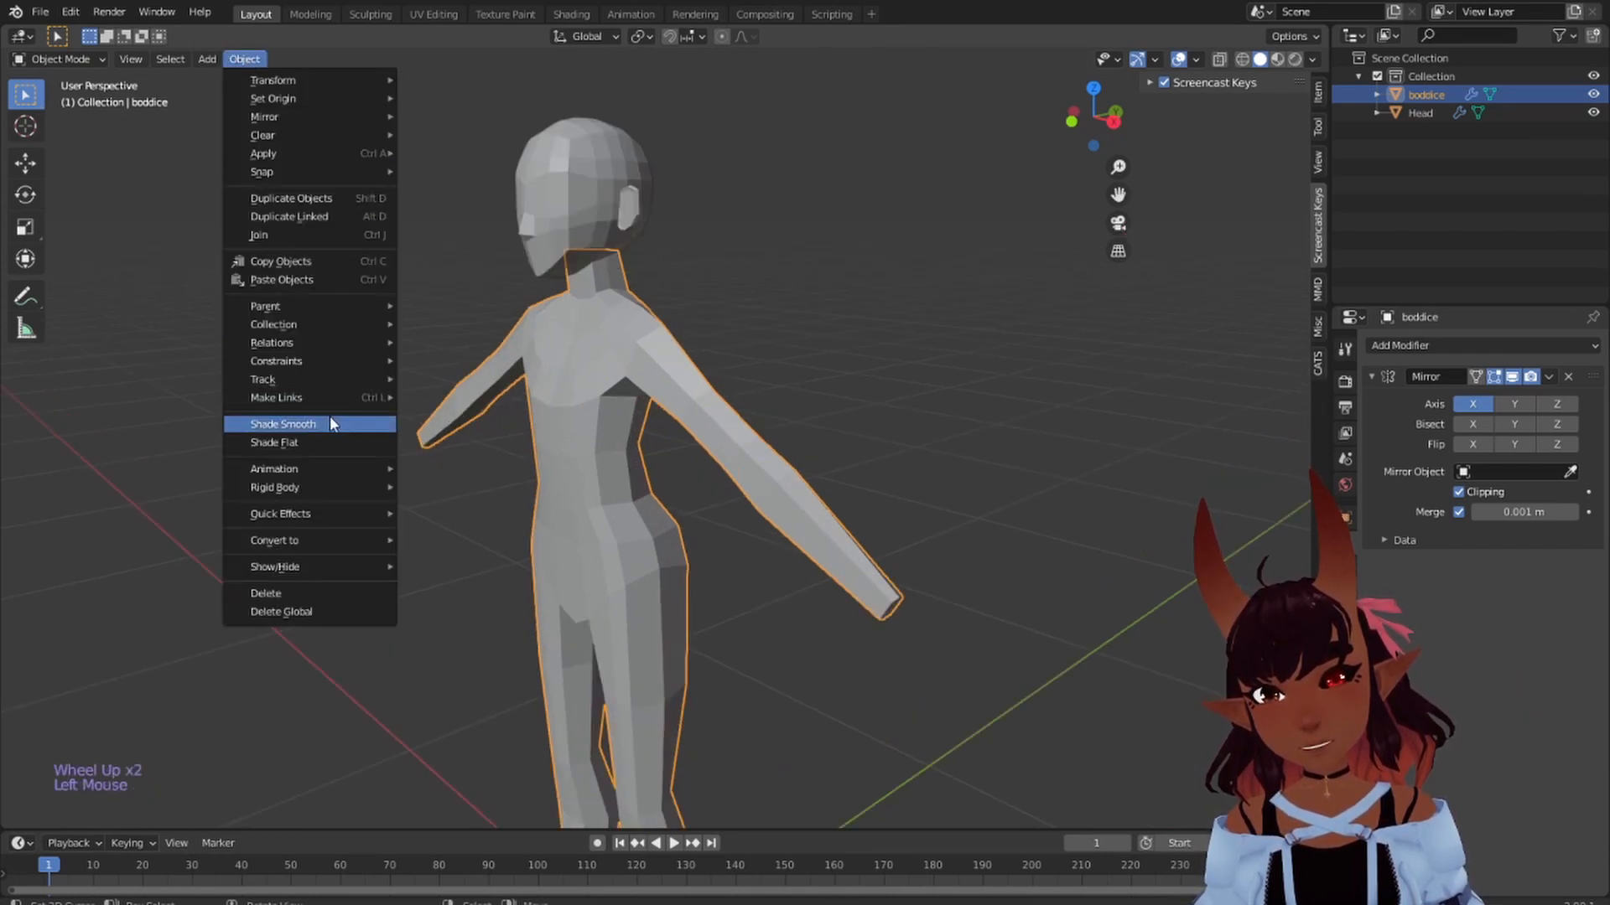
{"action": "left_click", "coordinate": [332, 424]}
{"action": "key", "text": "a"}
{"action": "key", "text": "a"}
{"action": "key", "text": "a"}
- Add a Subdivision Surface modifier to the boddice object below its Mirror modifier
{"action": "scroll", "coordinate": [411, 328], "scroll_direction": "down", "scroll_amount": 4}
{"action": "scroll", "coordinate": [461, 362], "scroll_direction": "up", "scroll_amount": 3}
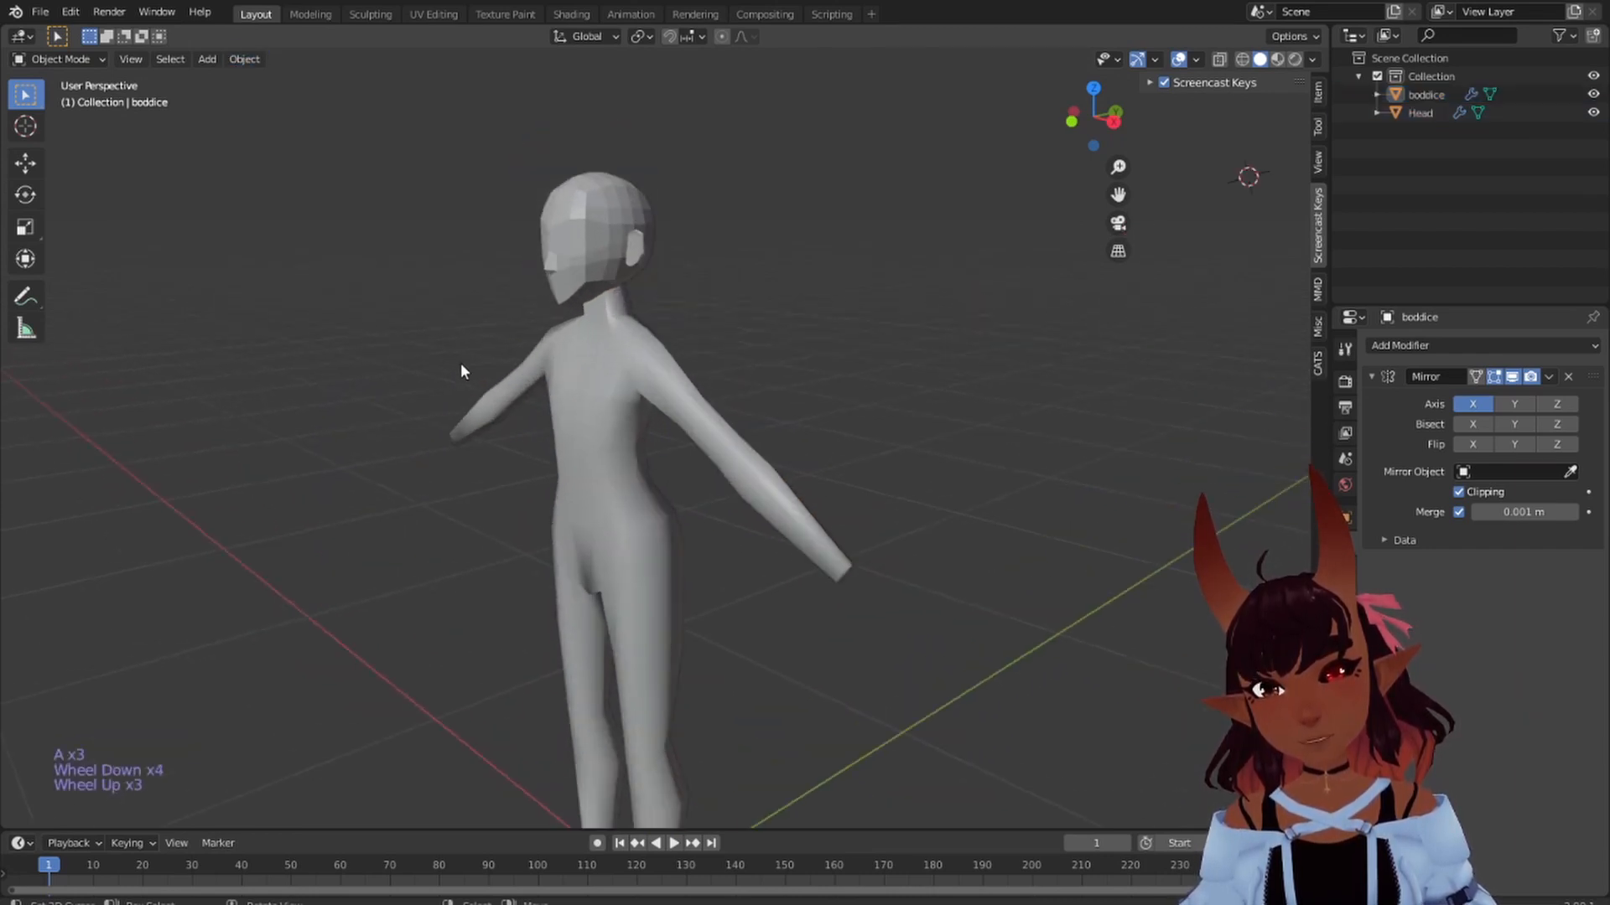
{"action": "middle_click_drag", "start_coordinate": [460, 362], "coordinate": [362, 371]}
{"action": "scroll", "coordinate": [360, 370], "scroll_direction": "down", "scroll_amount": 3}
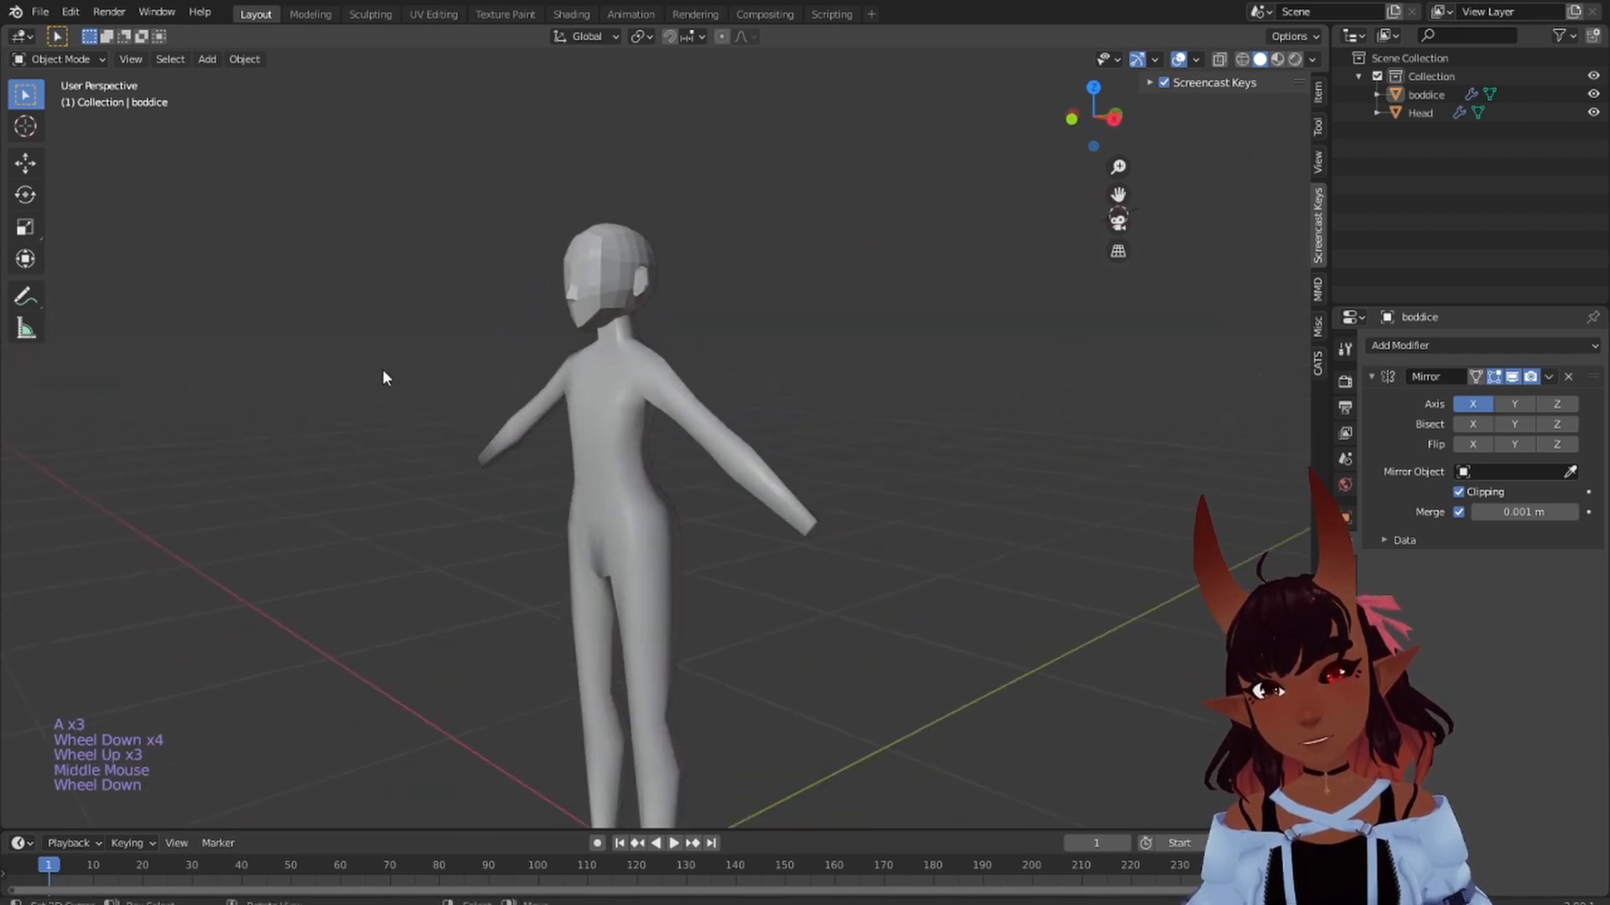
{"action": "scroll", "coordinate": [503, 474], "scroll_direction": "up", "scroll_amount": 1}
{"action": "middle_click_drag", "start_coordinate": [542, 491], "coordinate": [491, 456], "text": "shift"}
{"action": "scroll", "coordinate": [494, 424], "scroll_direction": "up", "scroll_amount": 2}
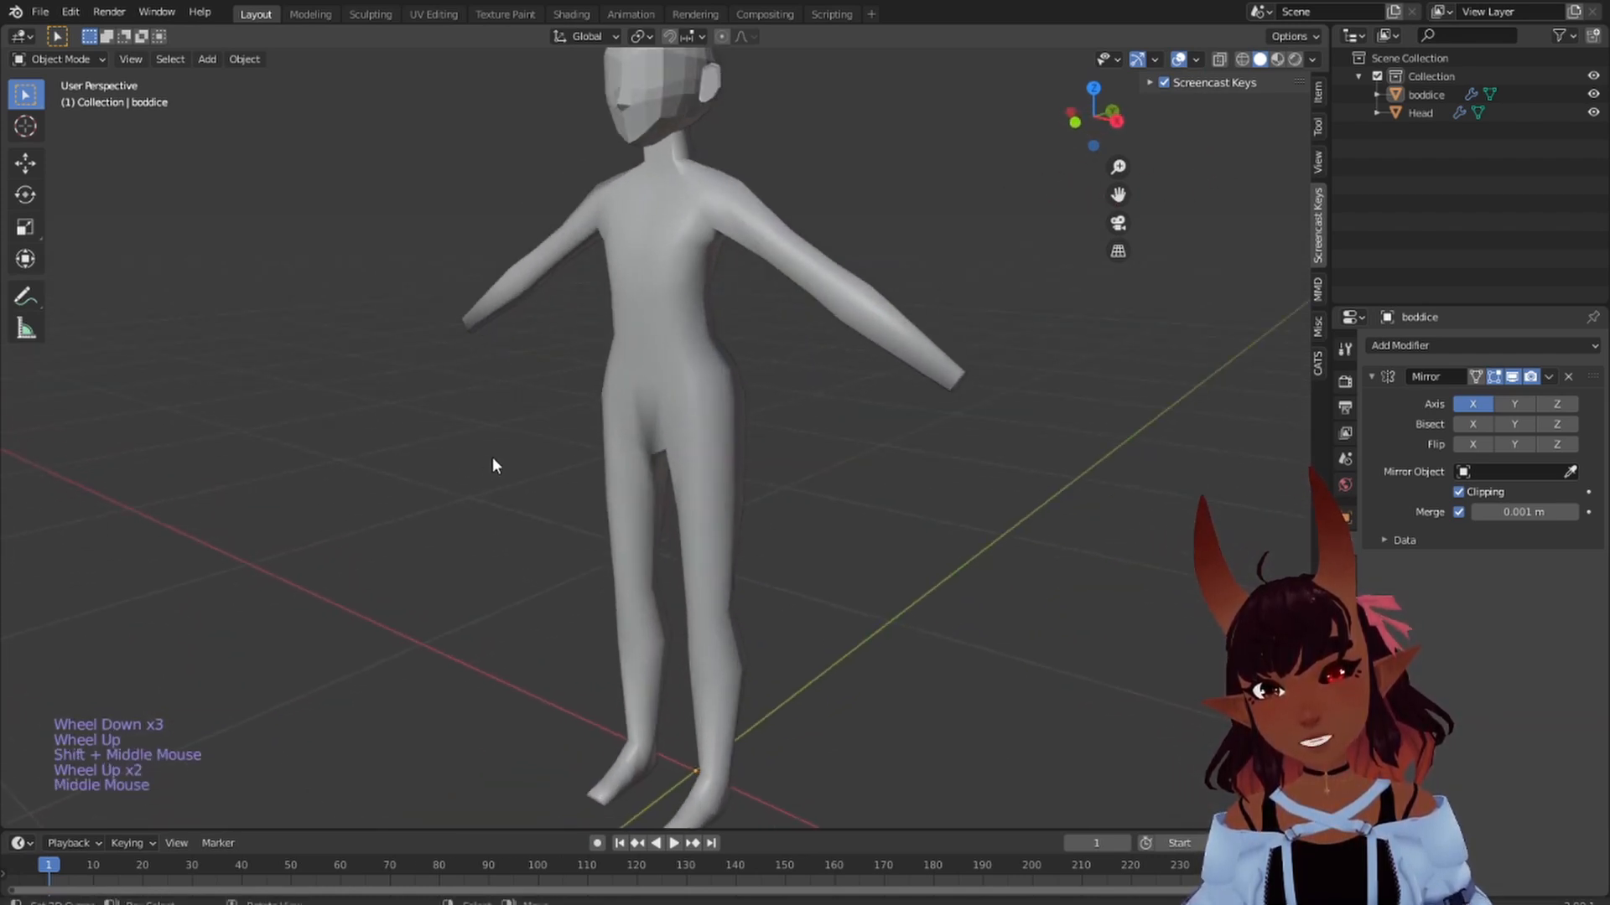
{"action": "left_click", "coordinate": [1491, 345]}
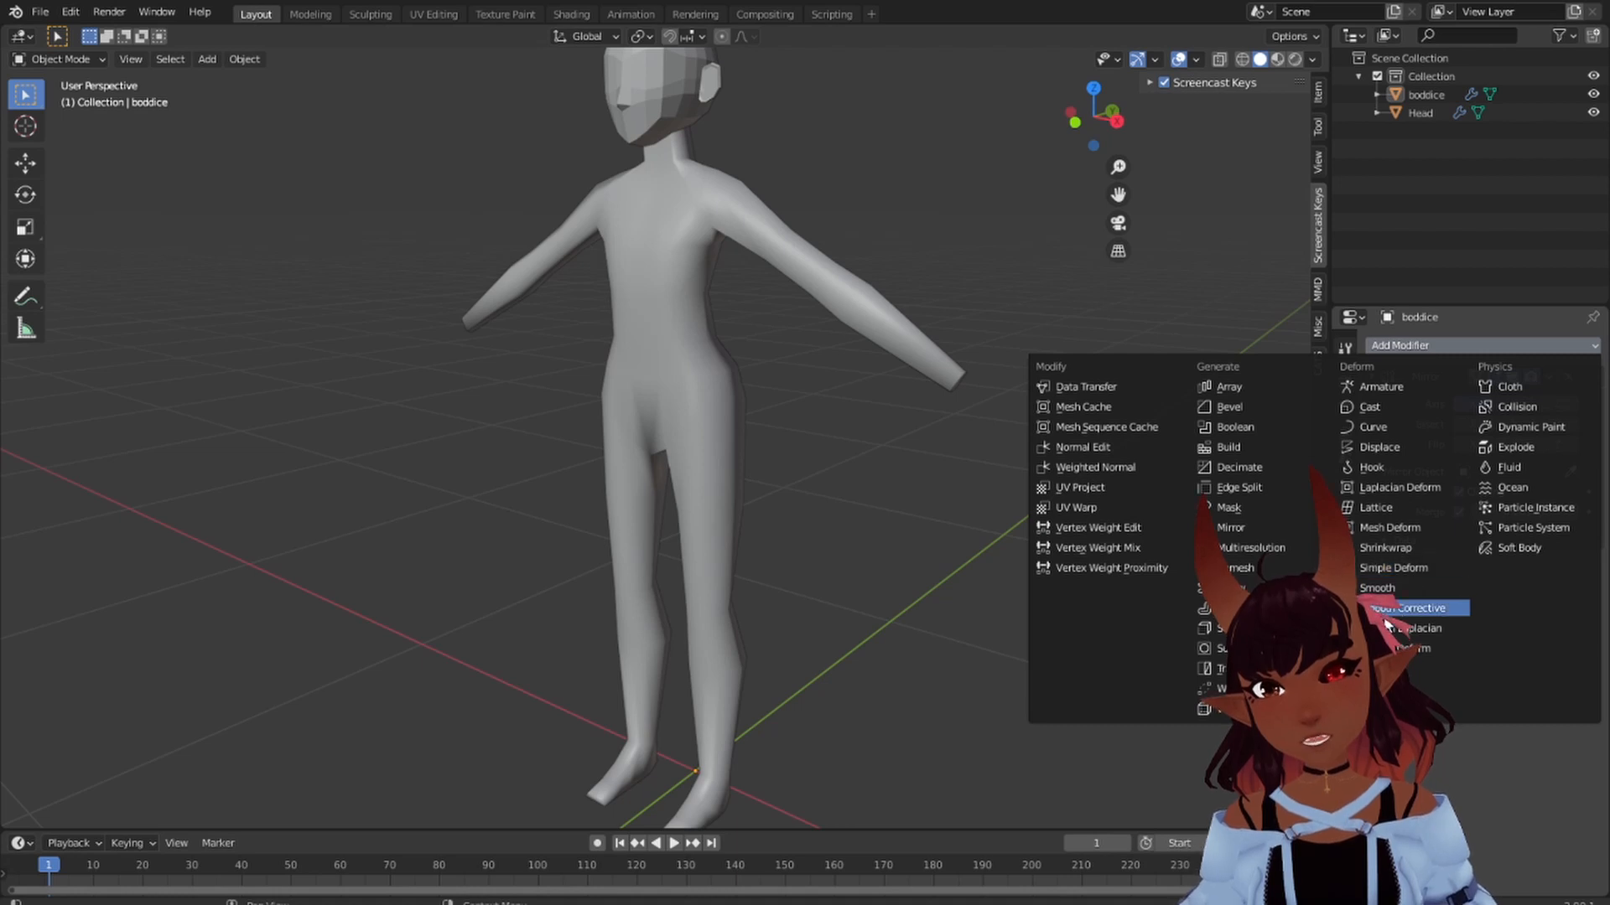
{"action": "left_click", "coordinate": [1215, 648]}
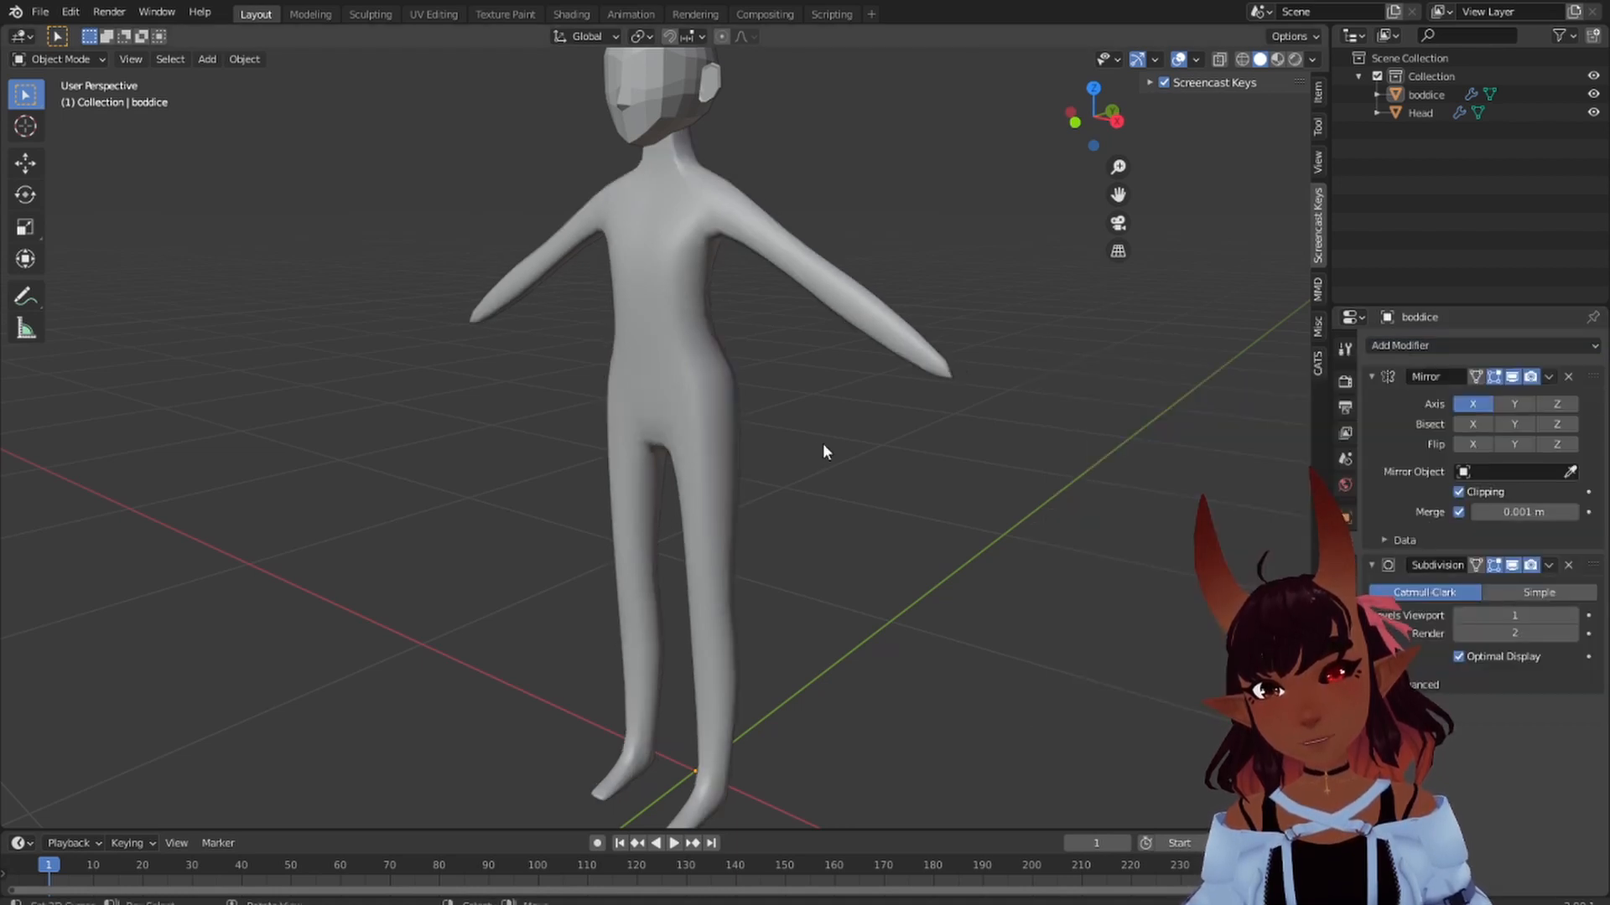
- Set the boddice's Subdivision modifier to 4 viewport levels
{"action": "middle_click_drag", "start_coordinate": [826, 449], "coordinate": [661, 332]}
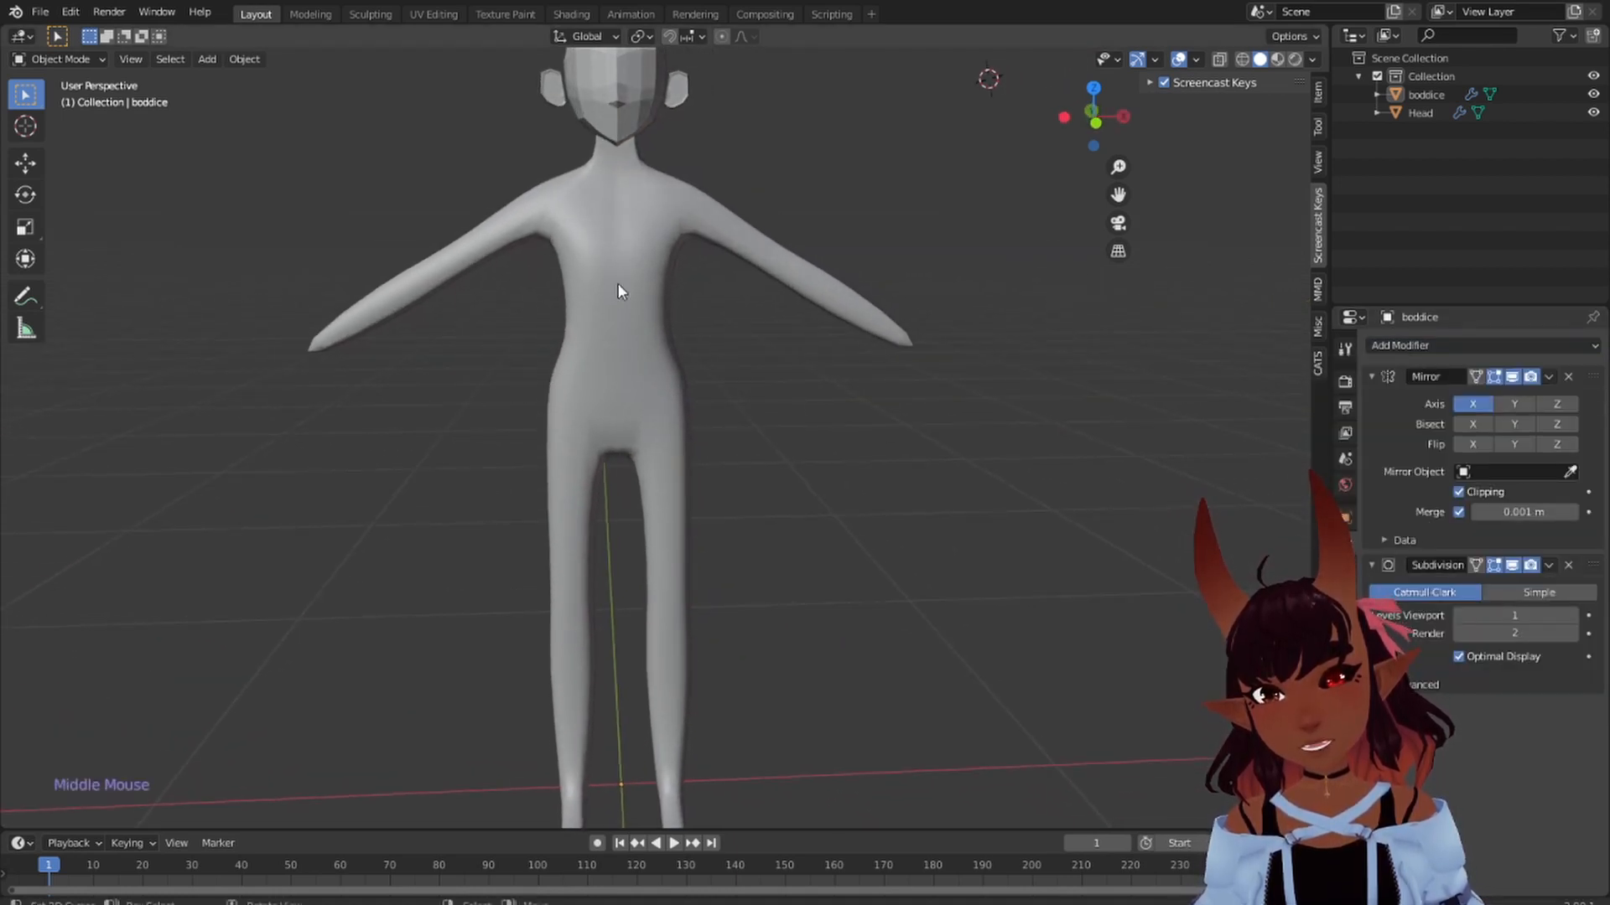
{"action": "scroll", "coordinate": [529, 423], "scroll_direction": "down", "scroll_amount": 3}
{"action": "scroll", "coordinate": [520, 431], "scroll_direction": "up", "scroll_amount": 2}
{"action": "middle_click_drag", "start_coordinate": [783, 398], "coordinate": [998, 385]}
{"action": "scroll", "coordinate": [997, 384], "scroll_direction": "up", "scroll_amount": 2}
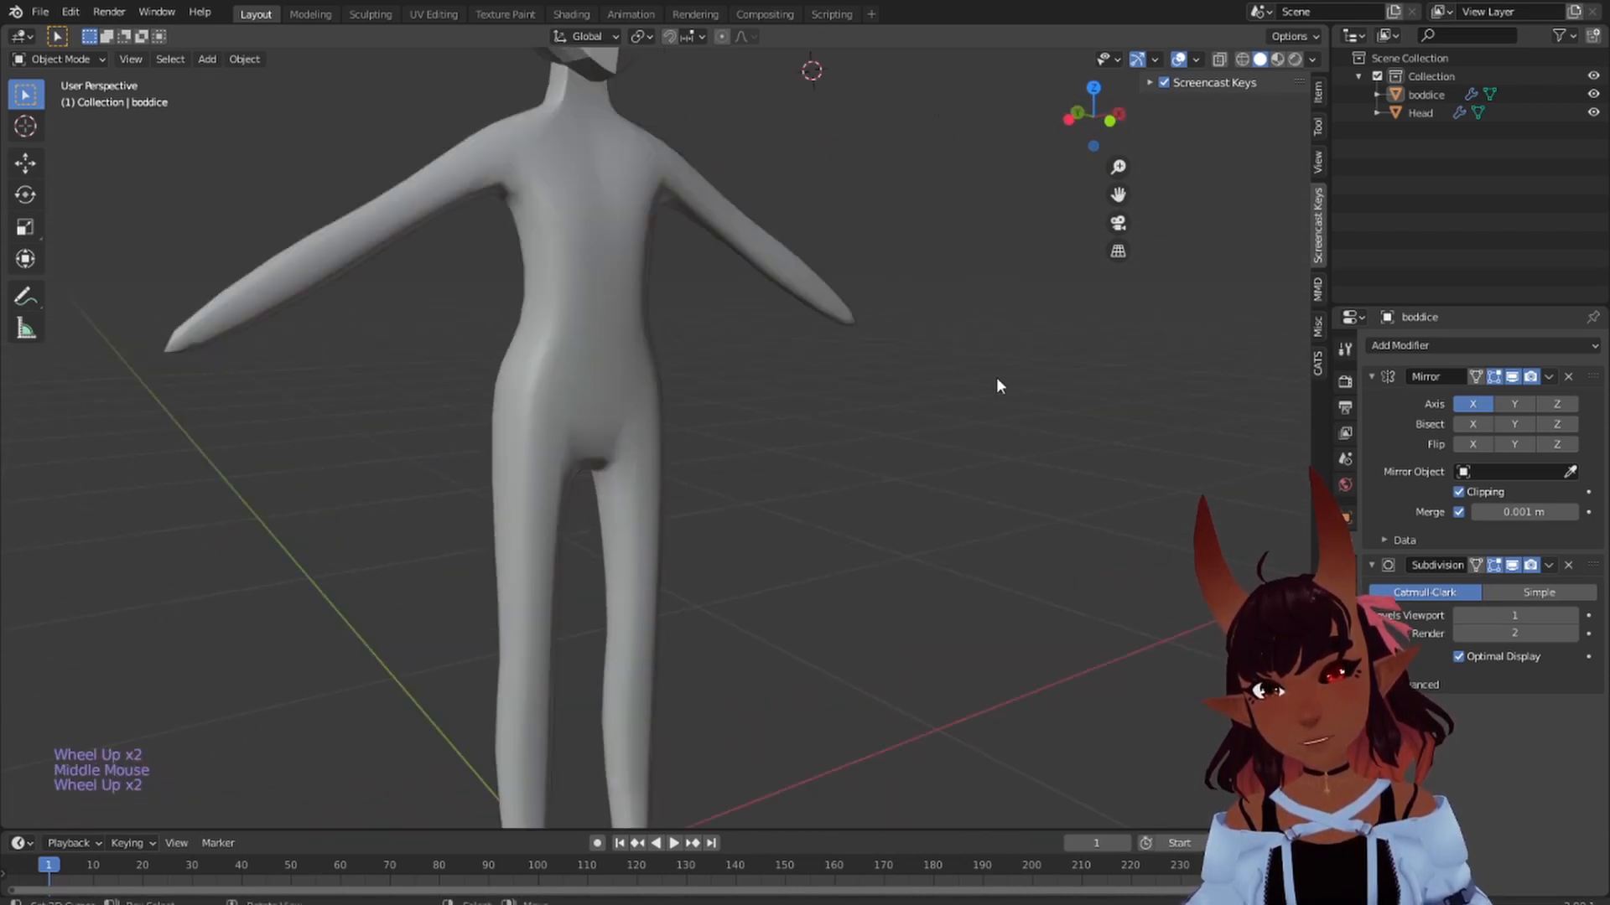
{"action": "scroll", "coordinate": [557, 324], "scroll_direction": "down", "scroll_amount": 1}
{"action": "middle_click_drag", "start_coordinate": [650, 403], "coordinate": [598, 402]}
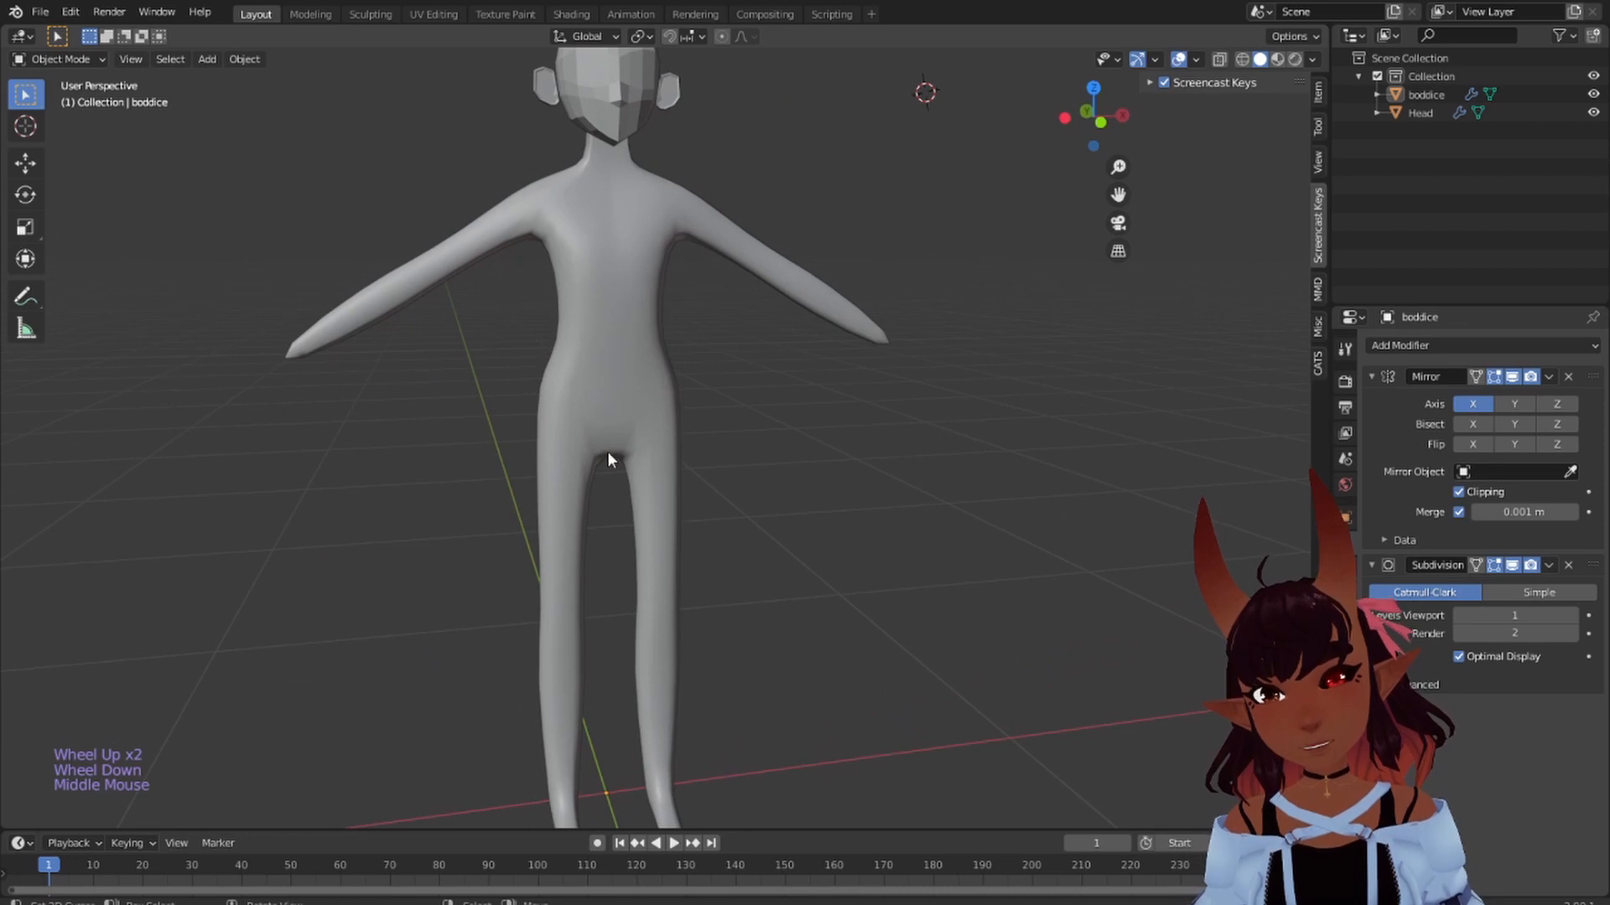
{"action": "left_click", "coordinate": [1573, 616]}
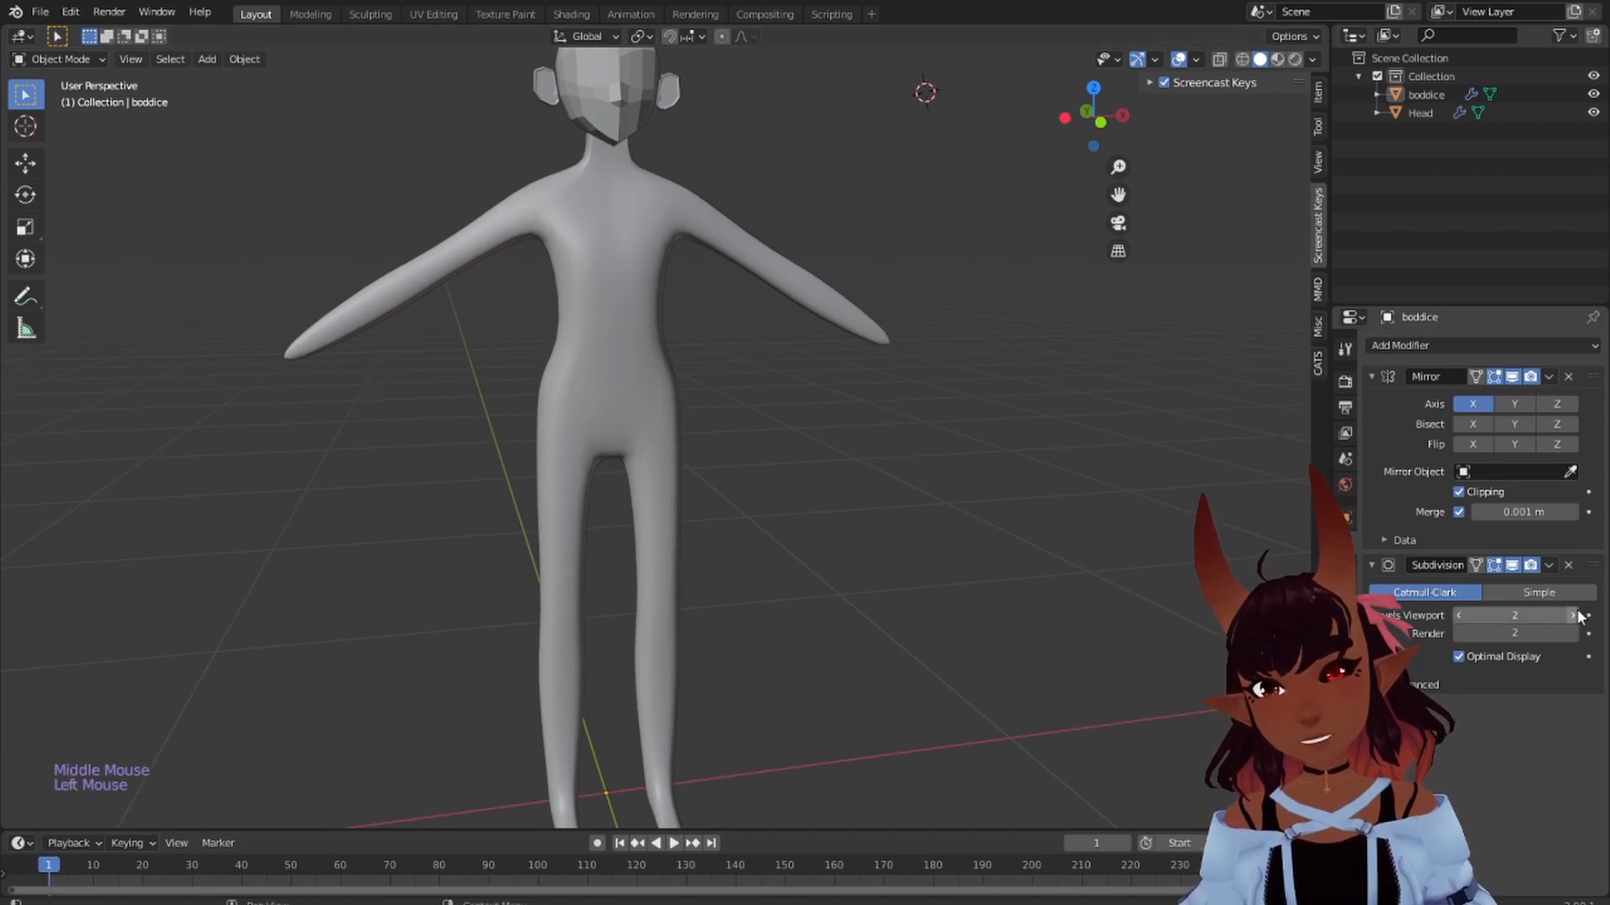
{"action": "left_click", "coordinate": [1576, 616]}
{"action": "left_click", "coordinate": [1576, 616]}
- Remove the Subdivision modifier from the boddice object
{"action": "middle_click_drag", "start_coordinate": [1109, 444], "coordinate": [940, 370]}
{"action": "scroll", "coordinate": [940, 371], "scroll_direction": "up", "scroll_amount": 3}
{"action": "middle_click_drag", "start_coordinate": [669, 182], "coordinate": [826, 454], "text": "shift"}
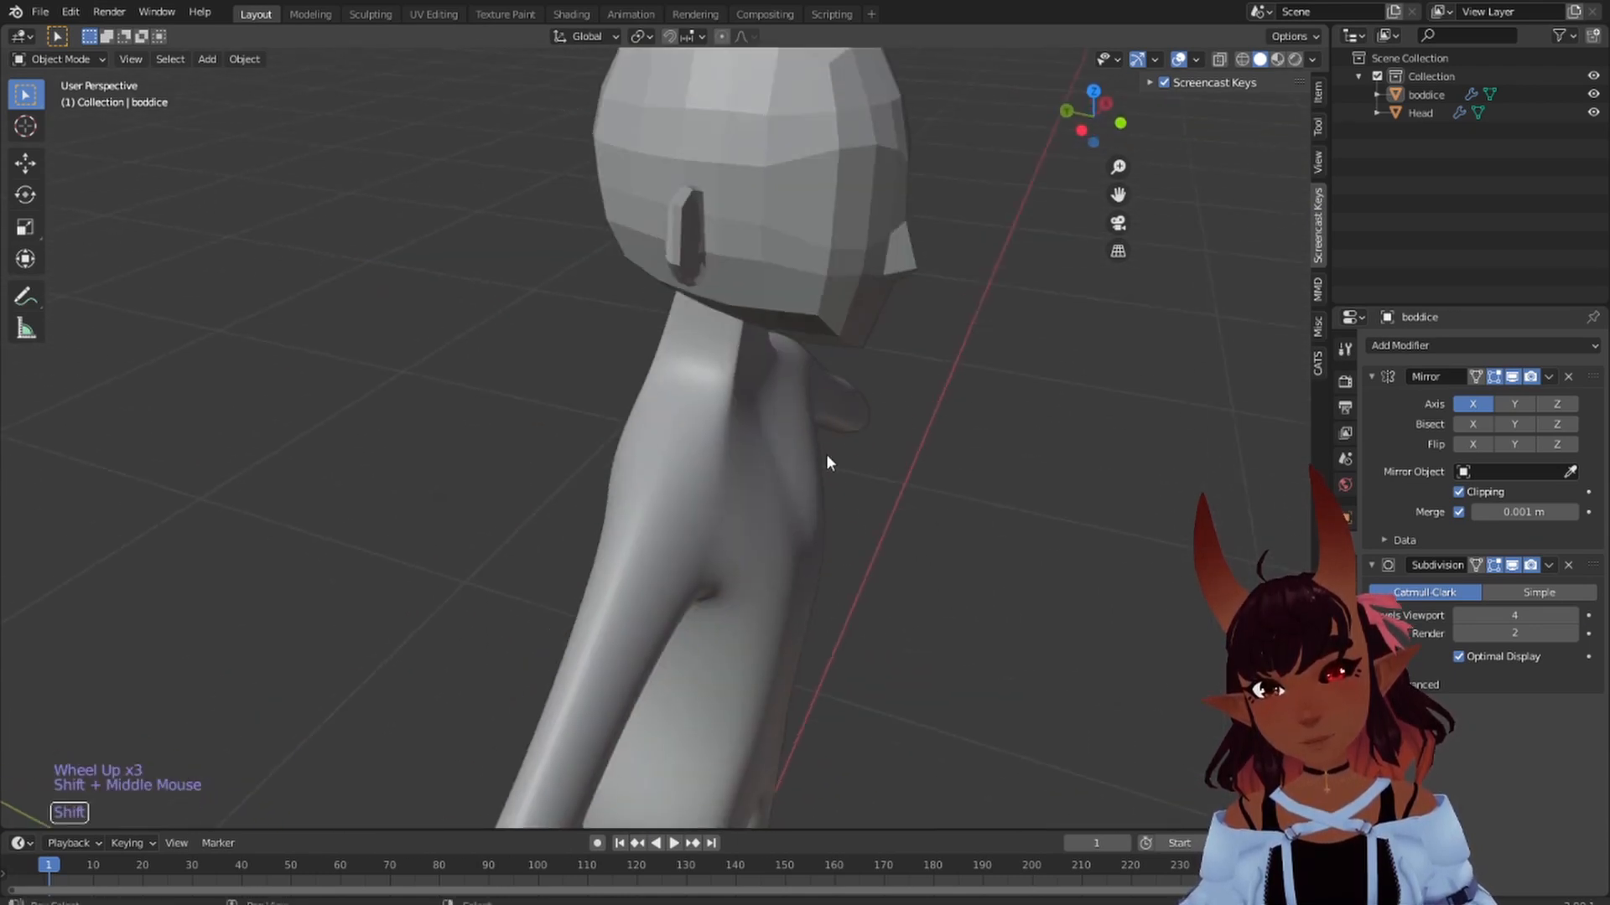
{"action": "scroll", "coordinate": [880, 344], "scroll_direction": "up", "scroll_amount": 4}
{"action": "scroll", "coordinate": [856, 333], "scroll_direction": "down", "scroll_amount": 2}
{"action": "middle_click_drag", "start_coordinate": [855, 334], "coordinate": [783, 334]}
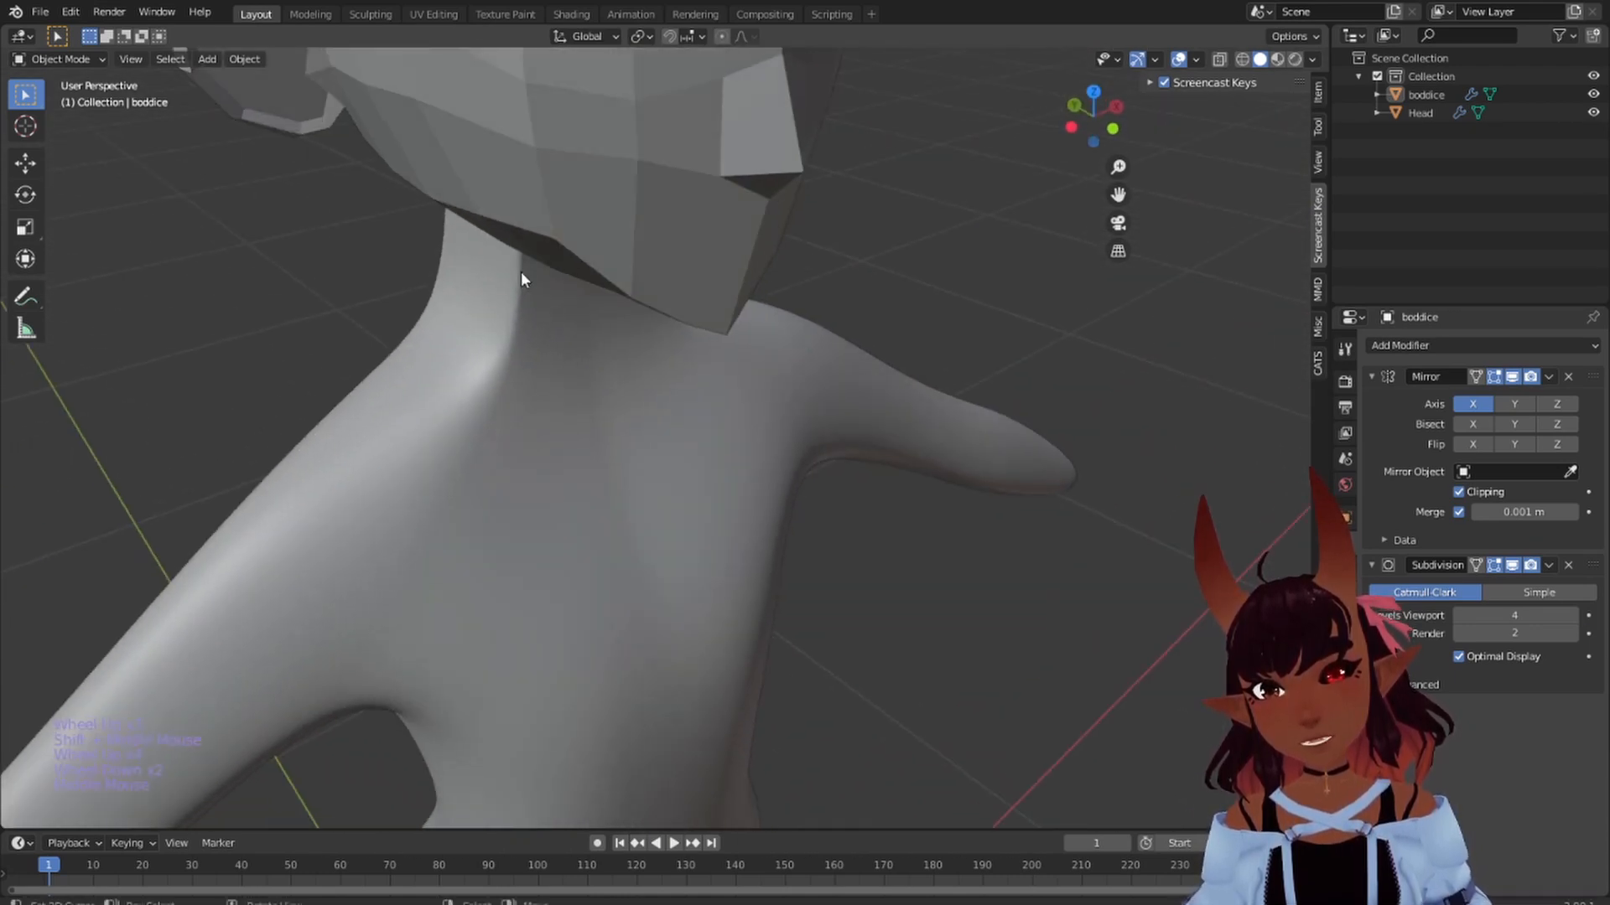
{"action": "left_click", "coordinate": [1568, 565]}
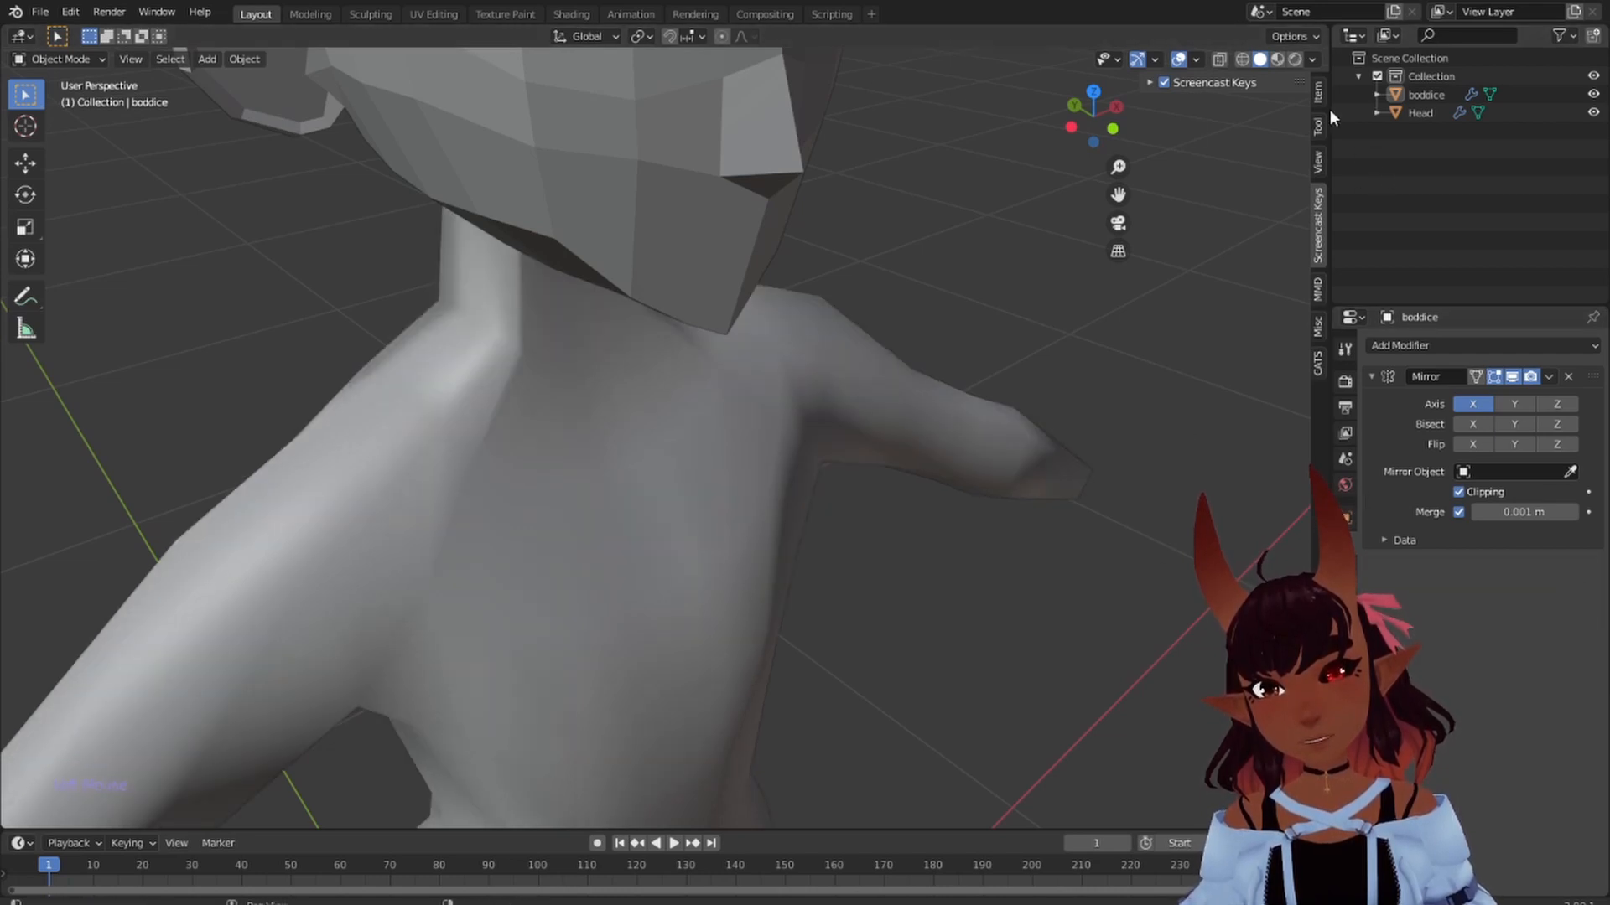
- Open the boddice mesh in the Modeling workspace, enable X-ray, and try to box-select the upper neck vertices
{"action": "left_click", "coordinate": [1429, 89]}
{"action": "left_click", "coordinate": [309, 13]}
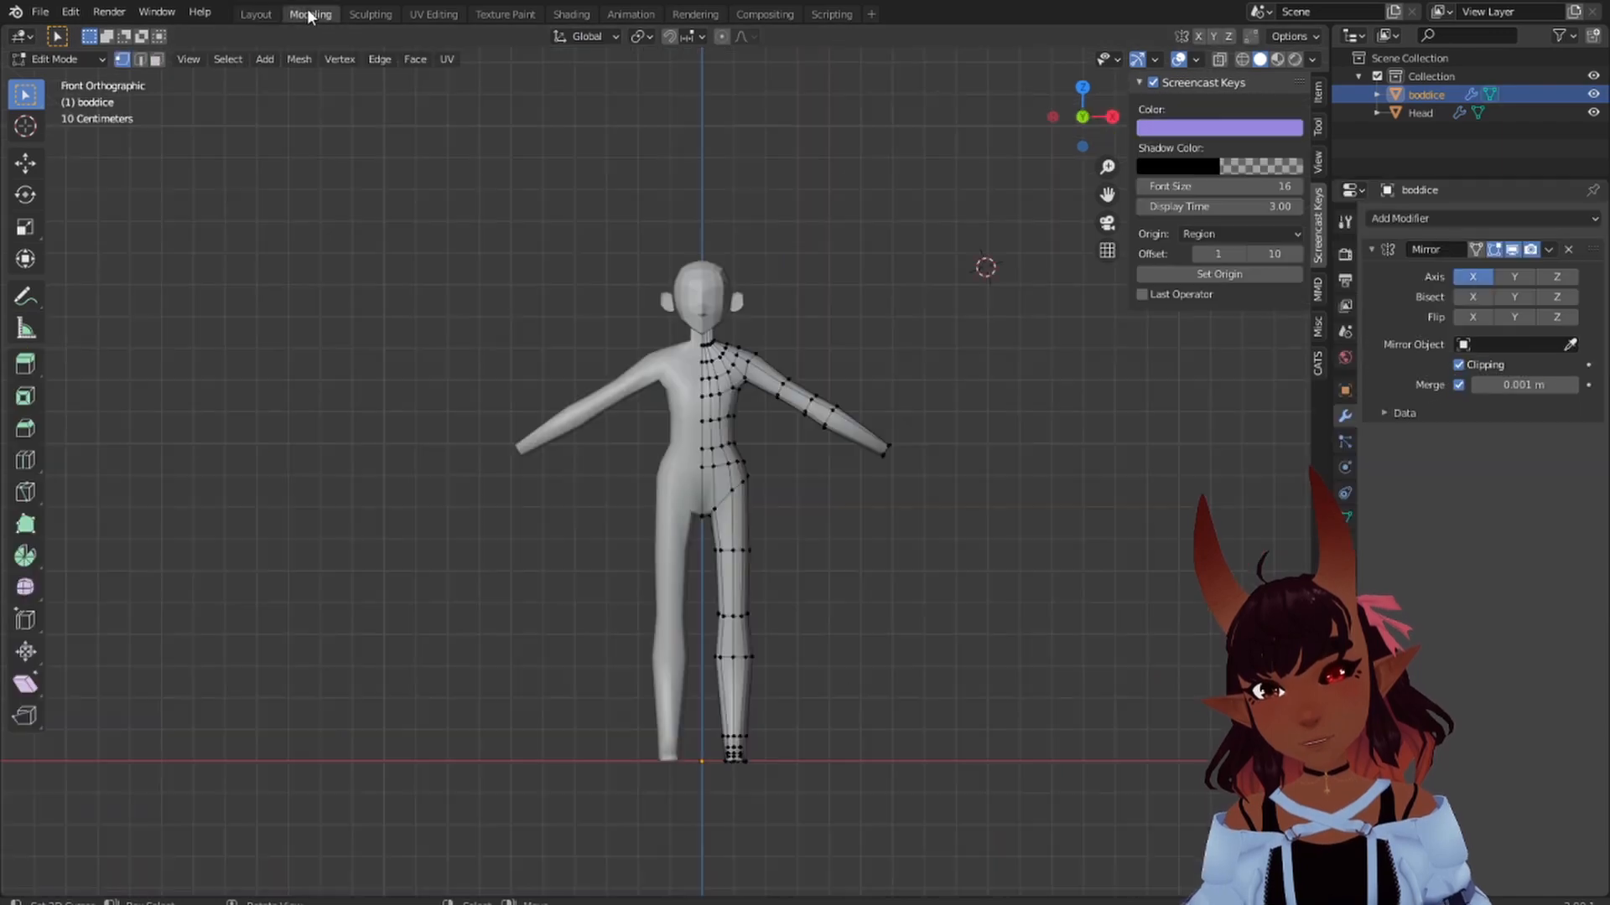
{"action": "scroll", "coordinate": [779, 228], "scroll_direction": "up", "scroll_amount": 4}
{"action": "scroll", "coordinate": [779, 228], "scroll_direction": "up", "scroll_amount": 5}
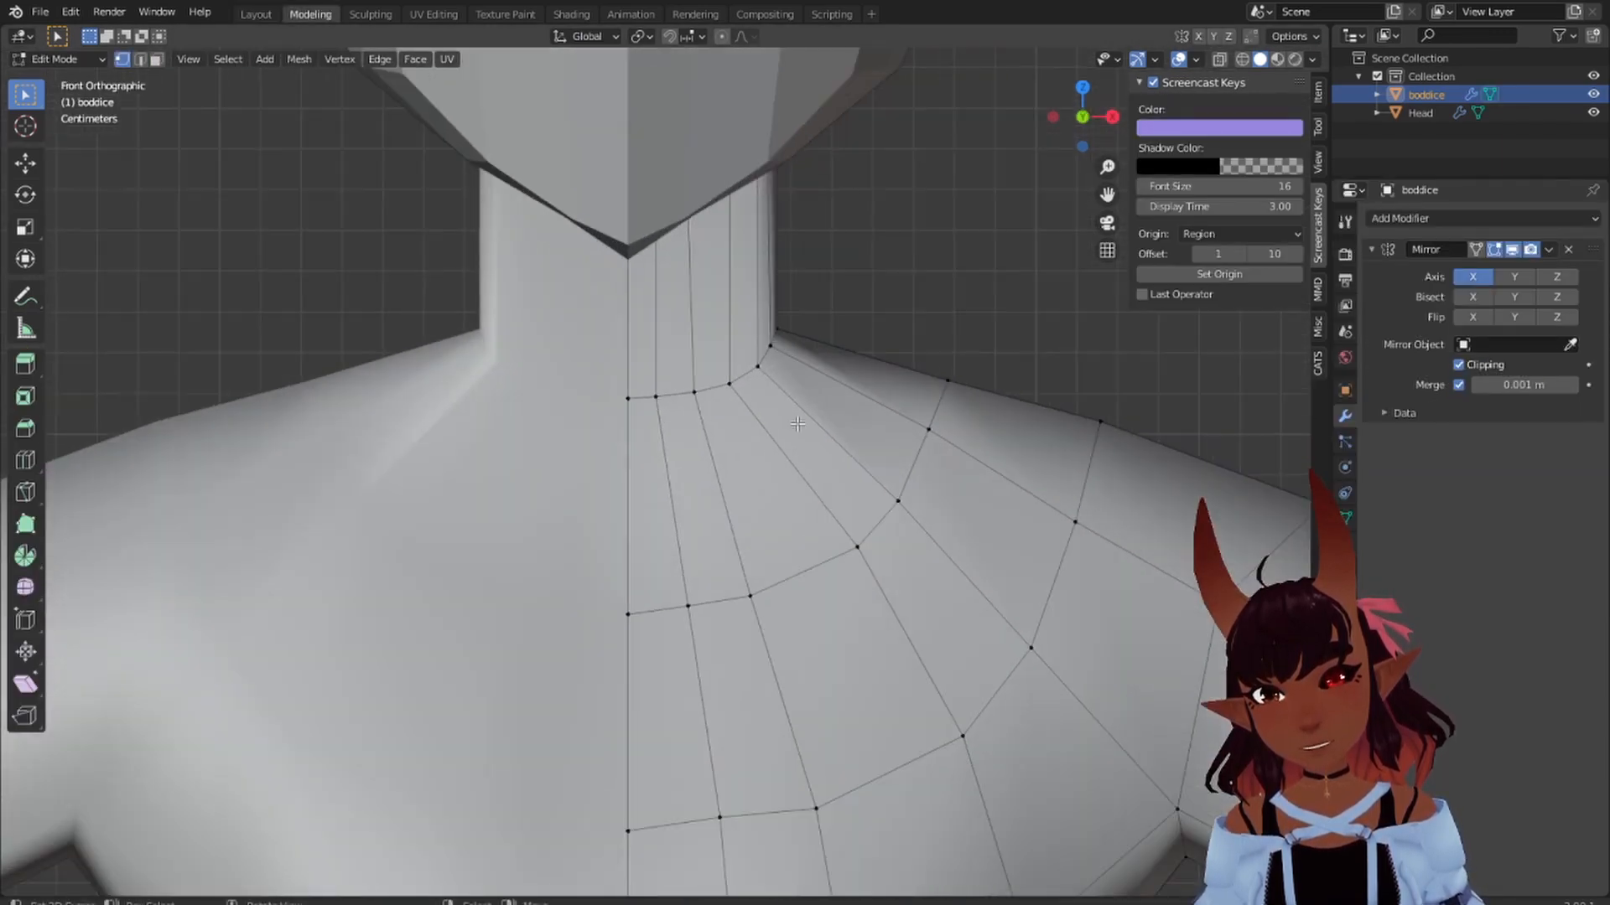
{"action": "middle_click_drag", "start_coordinate": [779, 228], "coordinate": [849, 391]}
{"action": "left_click", "coordinate": [1220, 57]}
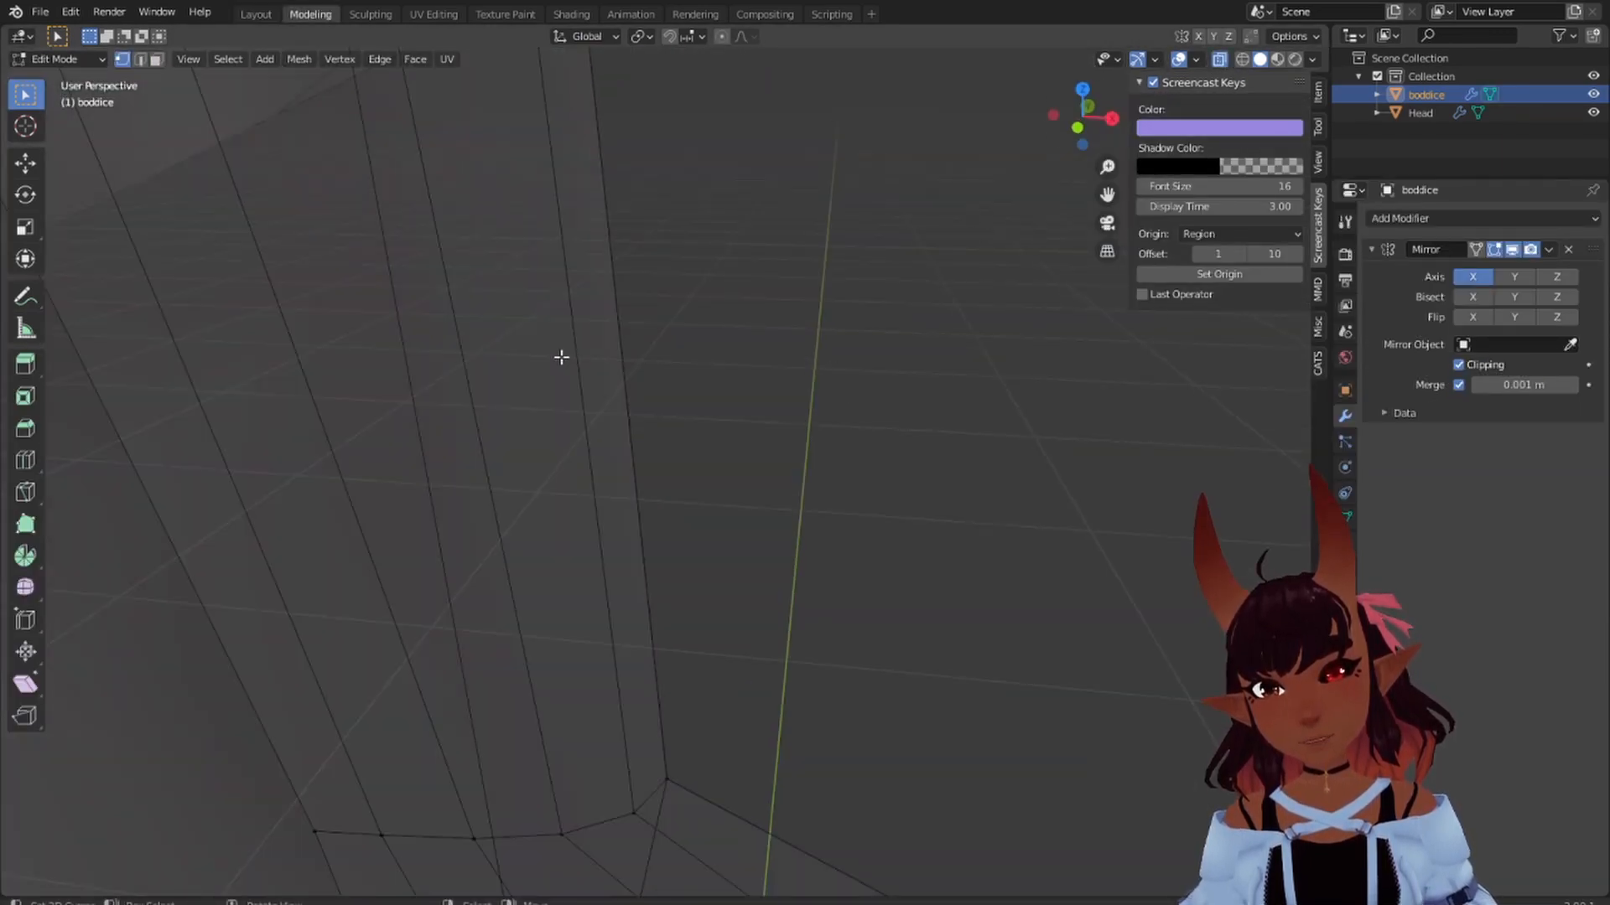
{"action": "scroll", "coordinate": [560, 355], "scroll_direction": "down", "scroll_amount": 4}
{"action": "scroll", "coordinate": [472, 424], "scroll_direction": "up", "scroll_amount": 4}
{"action": "middle_click_drag", "start_coordinate": [472, 425], "coordinate": [532, 413]}
{"action": "left_click_drag", "start_coordinate": [796, 148], "coordinate": [656, 298]}
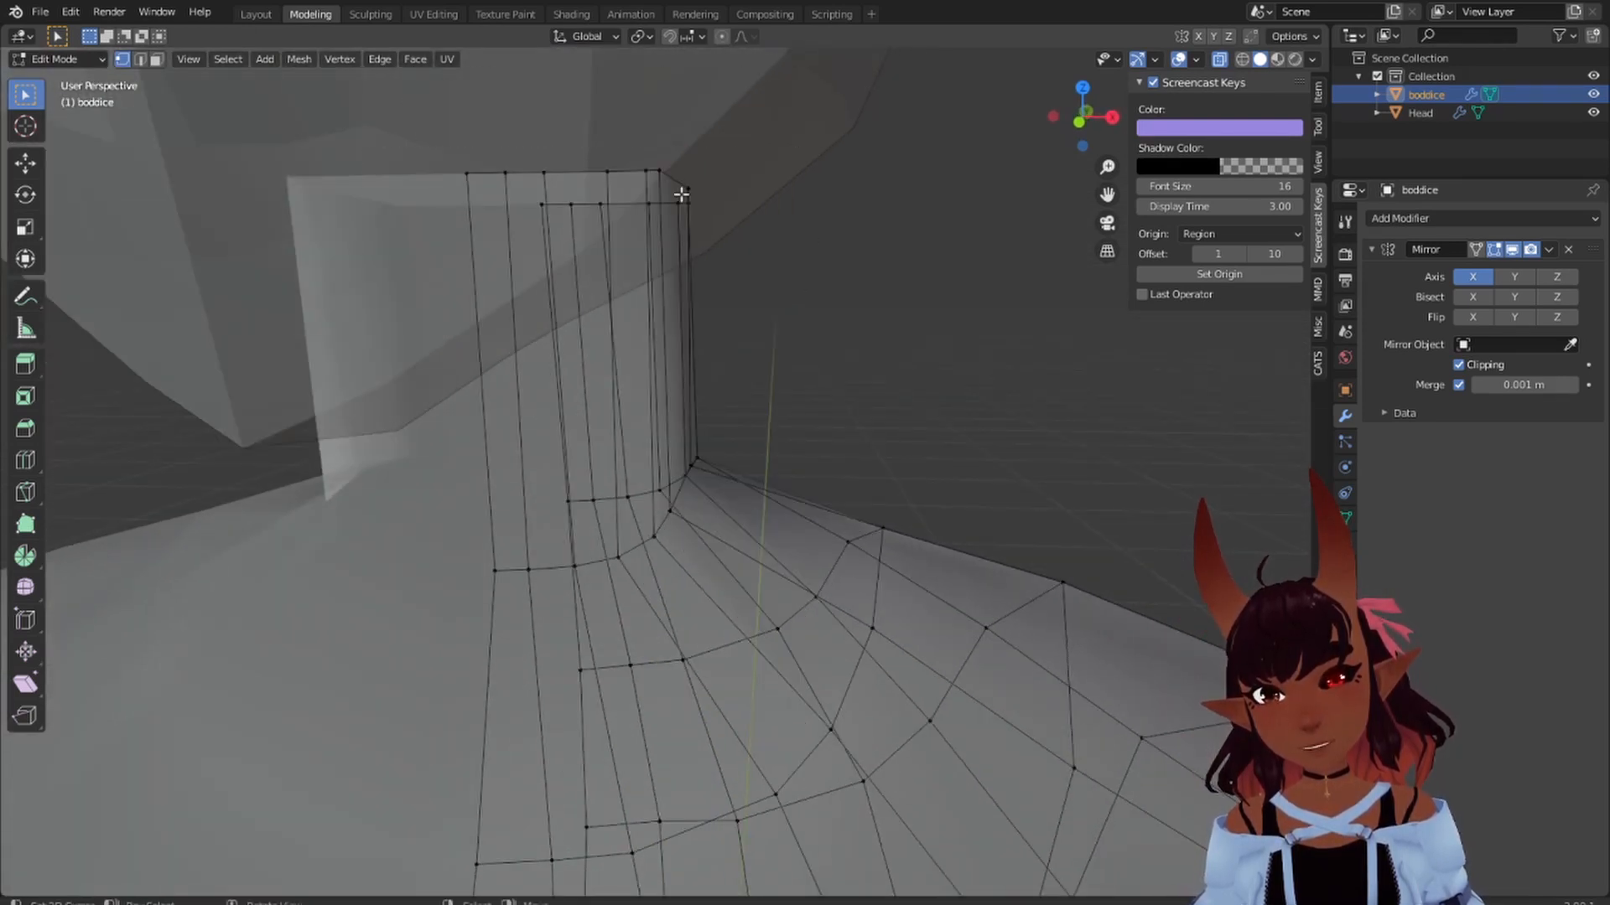
- Return to the Layout workspace, put the boddice in Edit Mode, and turn on X-ray shading
{"action": "left_click", "coordinate": [251, 15]}
{"action": "left_click", "coordinate": [76, 61]}
{"action": "left_click", "coordinate": [61, 100]}
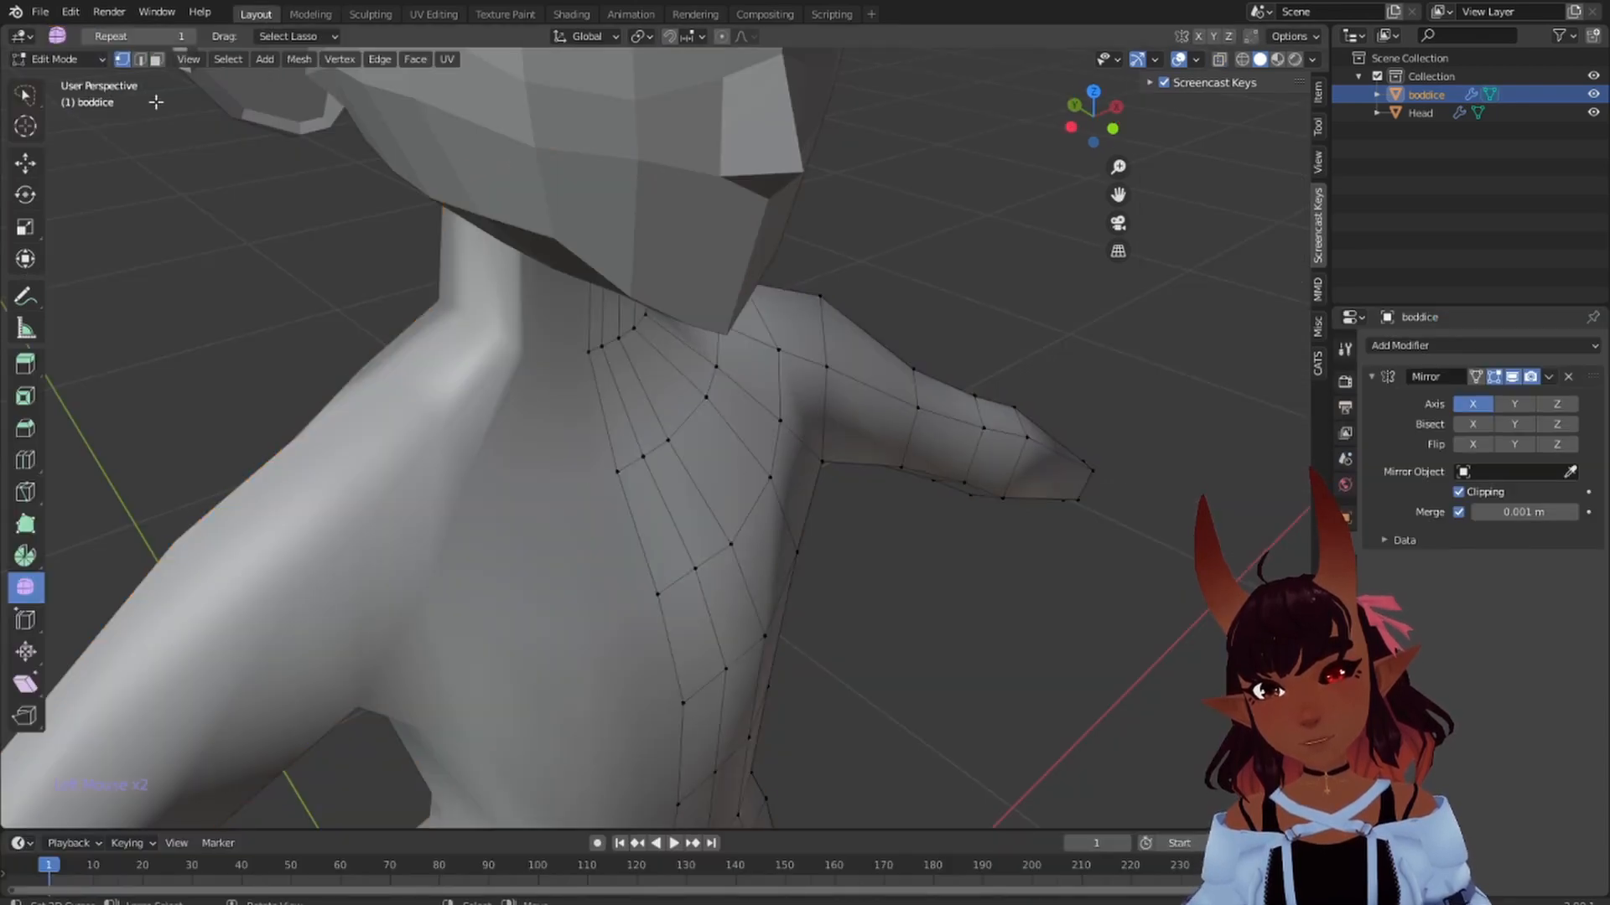
{"action": "middle_click_drag", "start_coordinate": [707, 185], "coordinate": [1020, 77]}
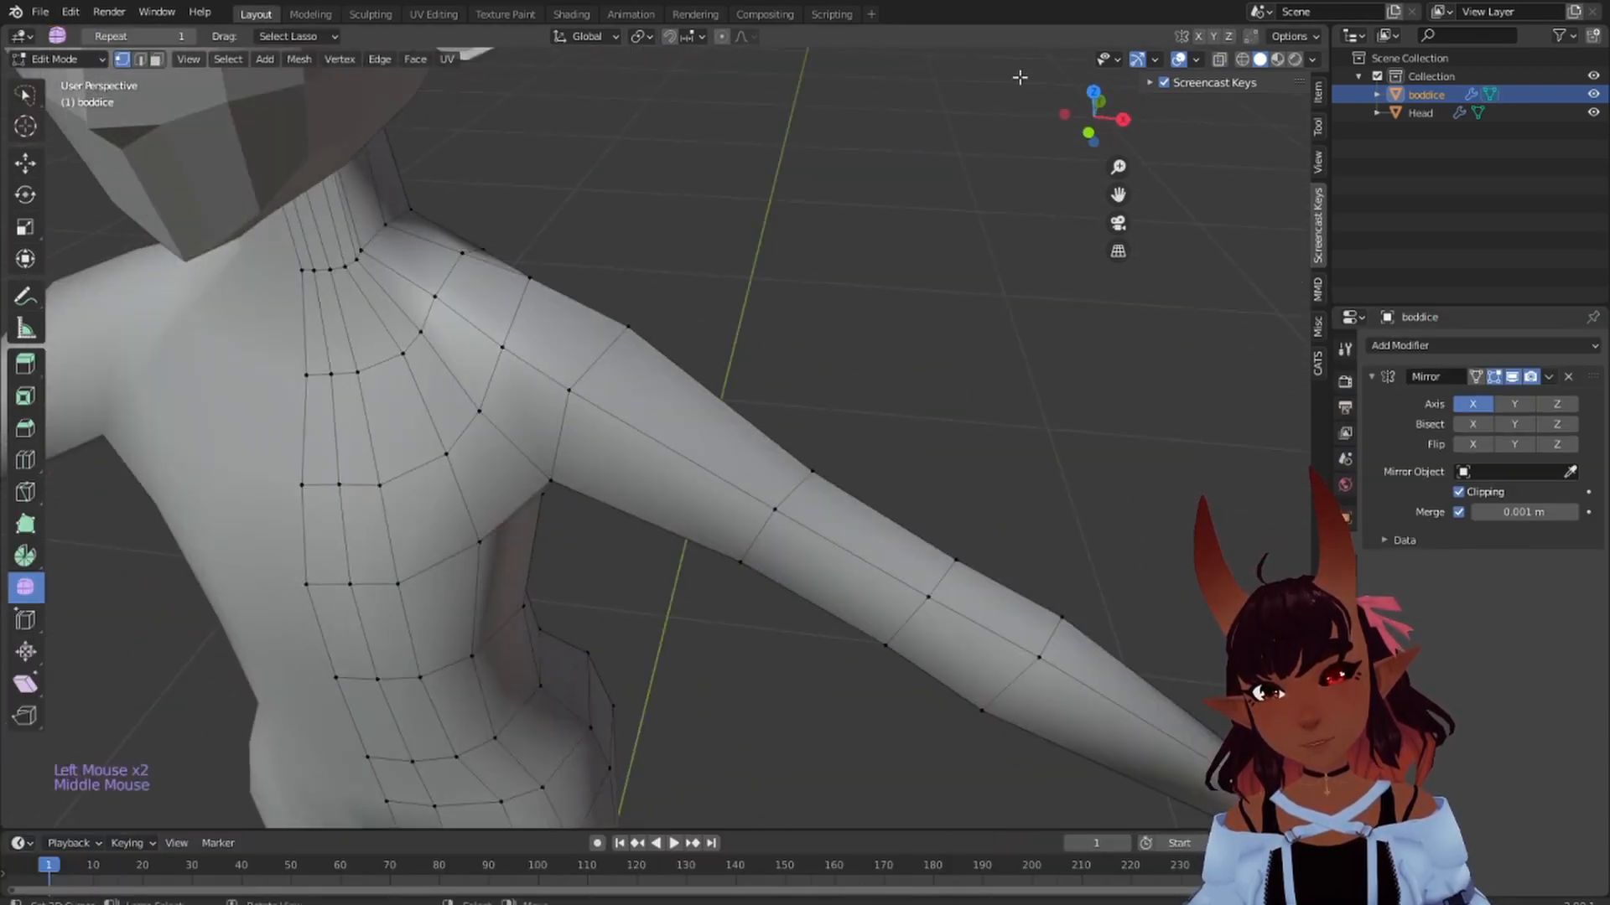
{"action": "left_click", "coordinate": [1220, 59]}
{"action": "middle_click_drag", "start_coordinate": [603, 126], "coordinate": [703, 251], "text": "shift"}
- Select the vertices around the neck's upper opening, try the Smooth tool on them, and clear the selection
{"action": "mouse_move", "coordinate": [702, 251]}
{"action": "left_mouse_down"}
{"action": "mouse_move", "coordinate": [391, 273]}
{"action": "mouse_move", "coordinate": [452, 352]}
{"action": "mouse_move", "coordinate": [662, 344]}
{"action": "left_mouse_up"}
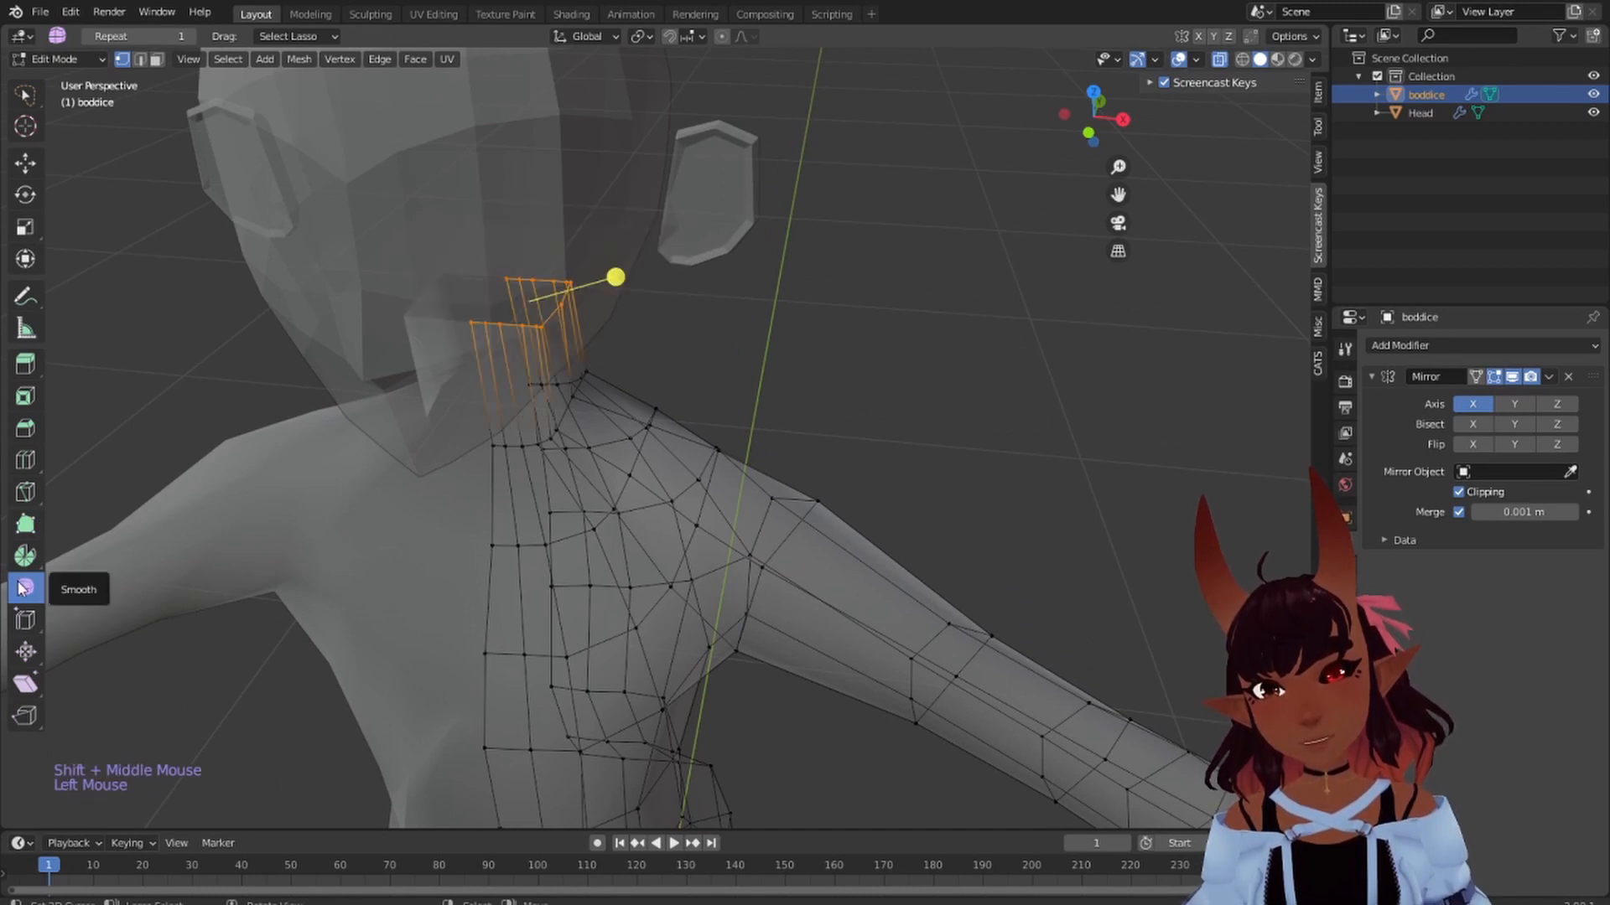
{"action": "left_click_drag", "start_coordinate": [618, 279], "coordinate": [685, 225]}
{"action": "right_click", "coordinate": [478, 341]}
{"action": "right_click", "coordinate": [477, 341]}
{"action": "scroll", "coordinate": [568, 353], "scroll_direction": "up", "scroll_amount": 1}
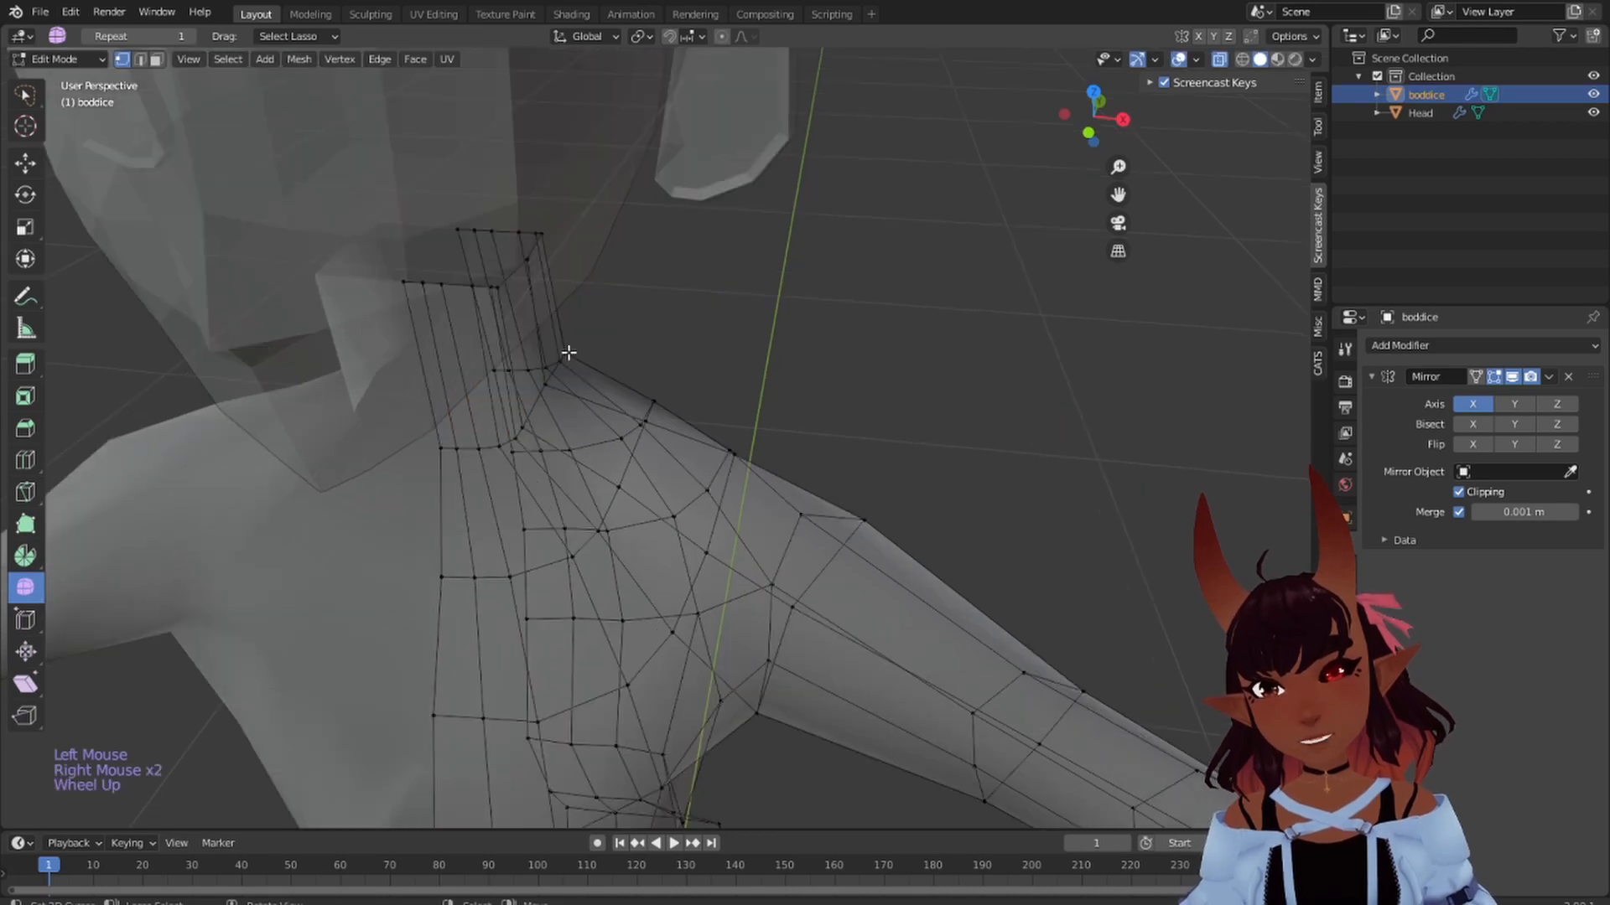
- Select two outer vertices on the neck's upper opening, enable proportional editing, and move them inward about 0.01 m along X
{"action": "middle_click_drag", "start_coordinate": [543, 273], "coordinate": [591, 335]}
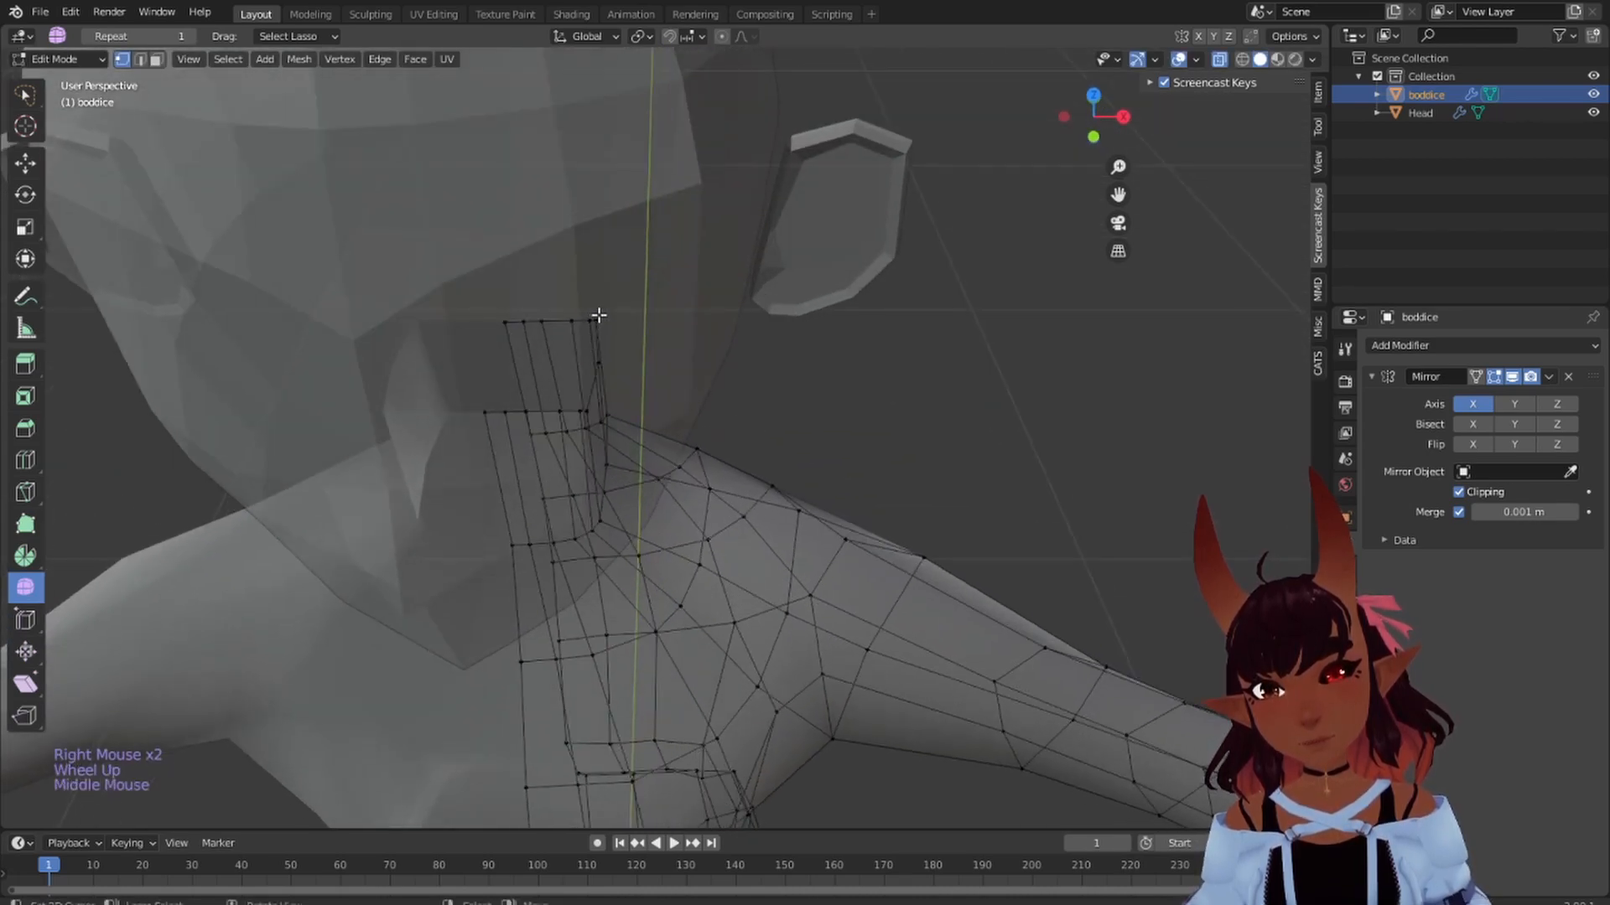
{"action": "right_click", "coordinate": [598, 315]}
{"action": "middle_click_drag", "start_coordinate": [647, 379], "coordinate": [775, 316]}
{"action": "right_click", "coordinate": [504, 316], "text": "shift"}
{"action": "left_click", "coordinate": [721, 36]}
{"action": "key", "text": "g"}
{"action": "key", "text": "x"}
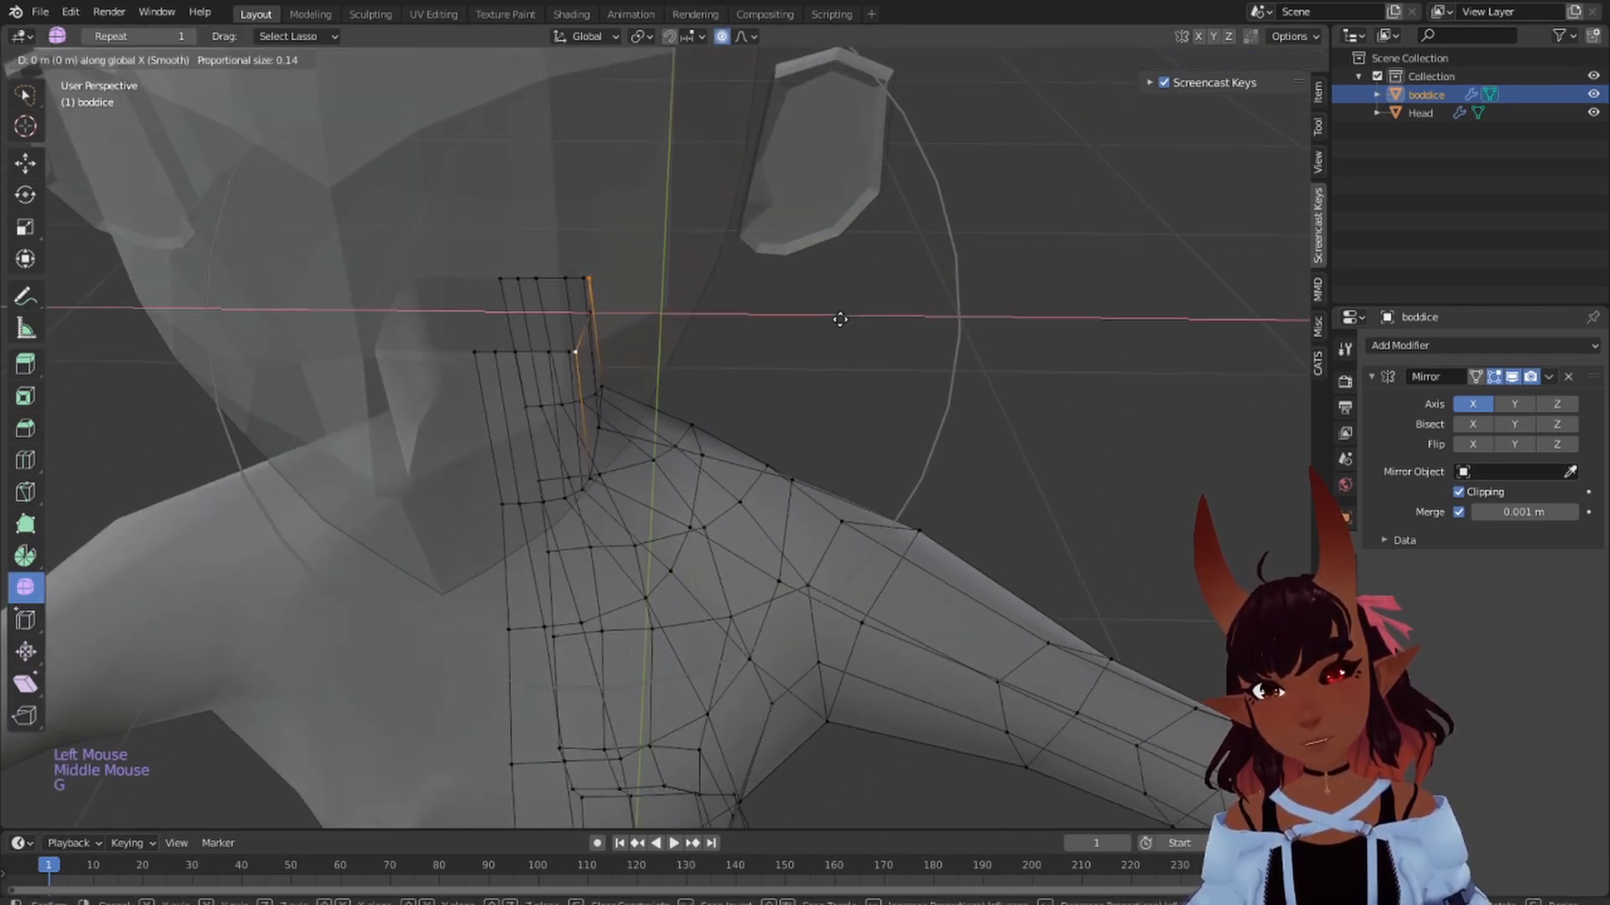
{"action": "scroll", "coordinate": [837, 324], "scroll_direction": "up", "scroll_amount": 20}
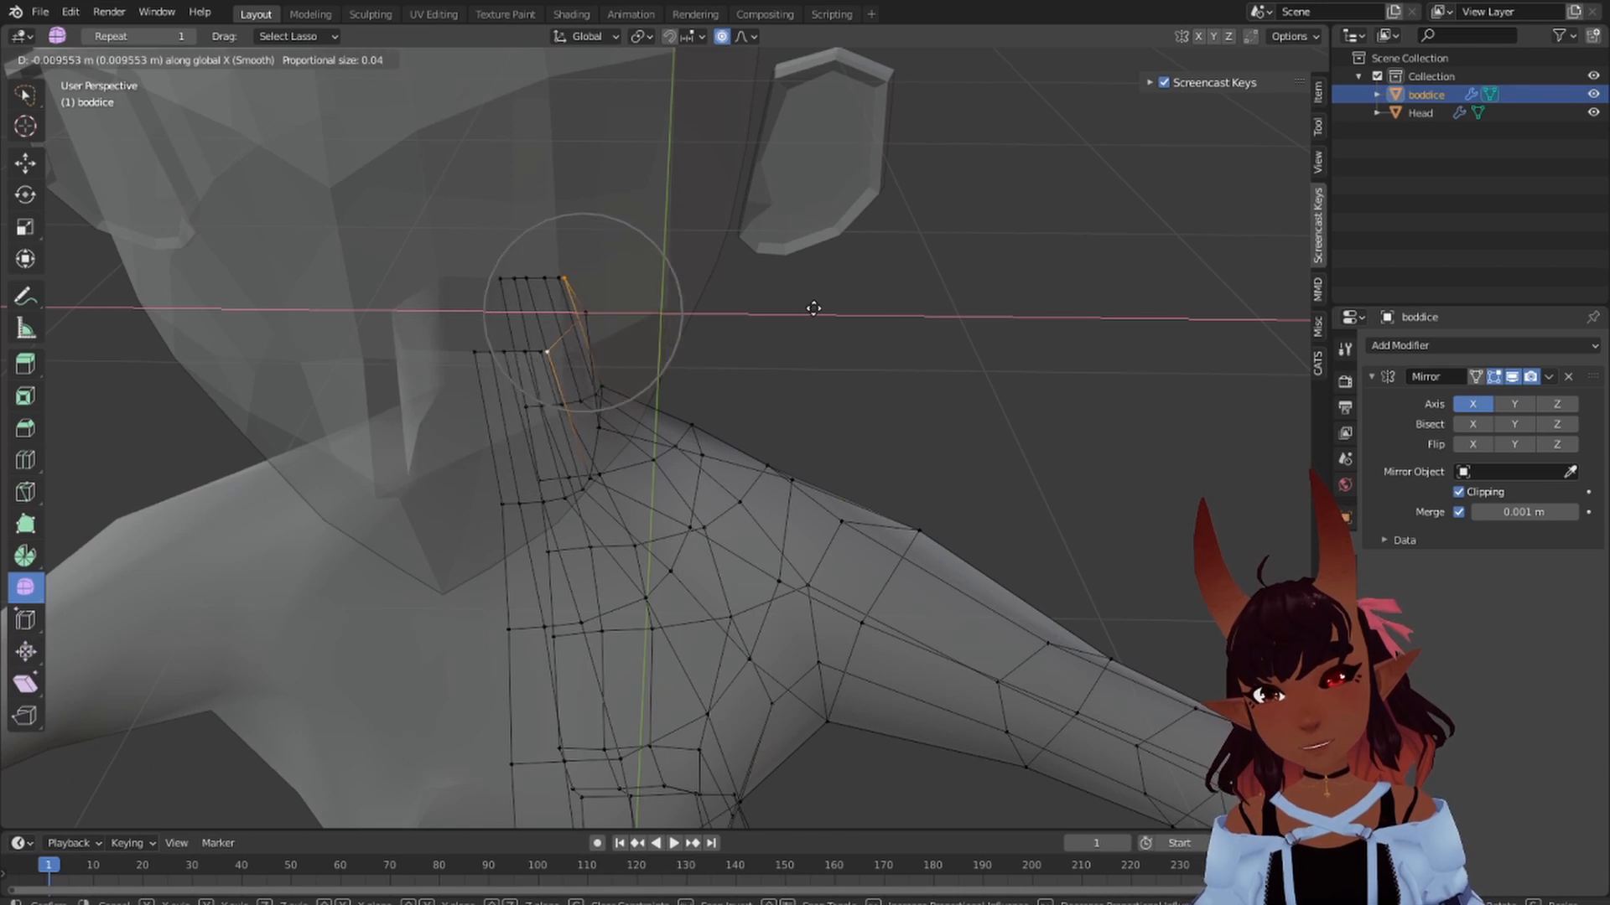
{"action": "left_click", "coordinate": [815, 307]}
- Select the front and back centre-side vertices of the neck opening and scale them apart along Y by 1.421
{"action": "middle_click_drag", "start_coordinate": [819, 305], "coordinate": [498, 311]}
{"action": "right_click", "coordinate": [395, 392]}
{"action": "right_click", "coordinate": [393, 392]}
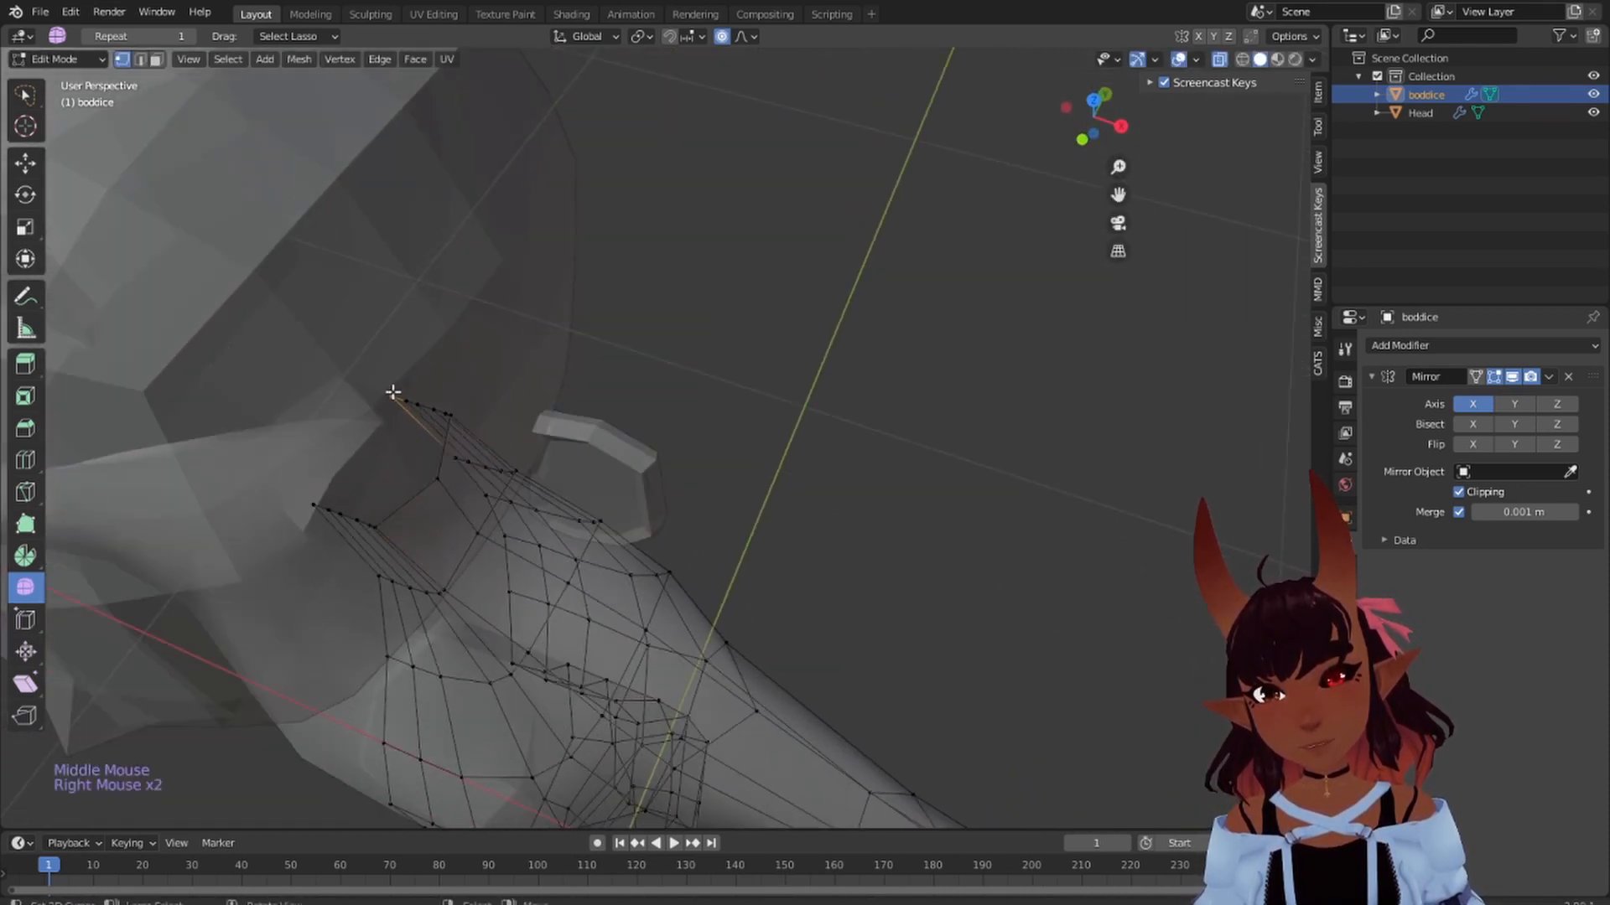
{"action": "right_click", "coordinate": [303, 500], "text": "shift"}
{"action": "key", "text": "s"}
{"action": "key", "text": "y"}
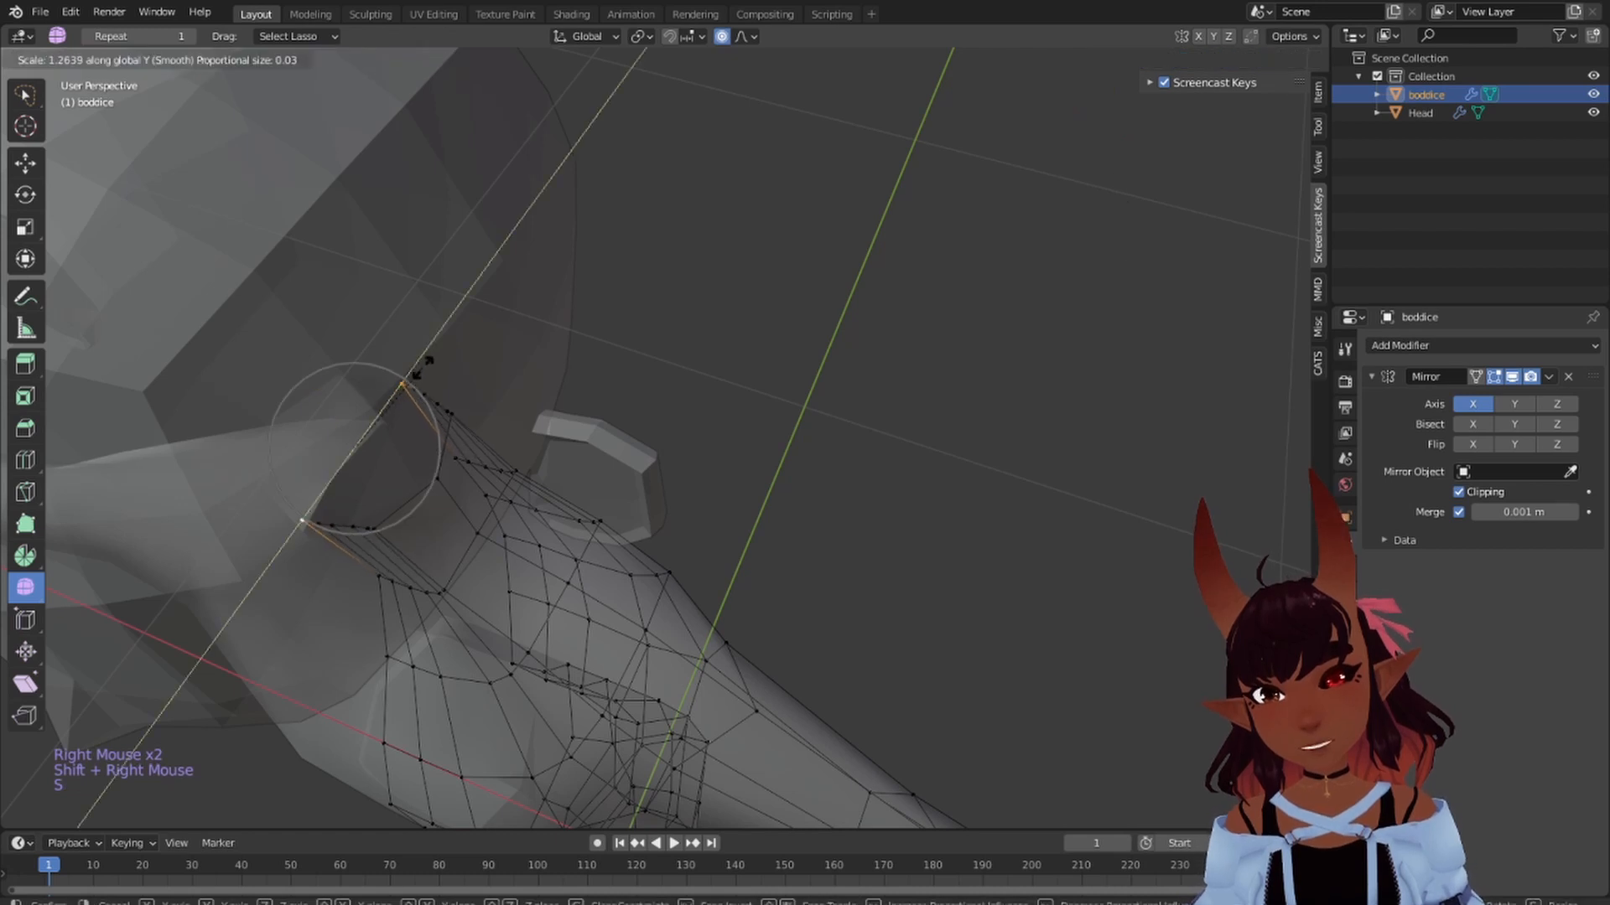
{"action": "left_click", "coordinate": [429, 358]}
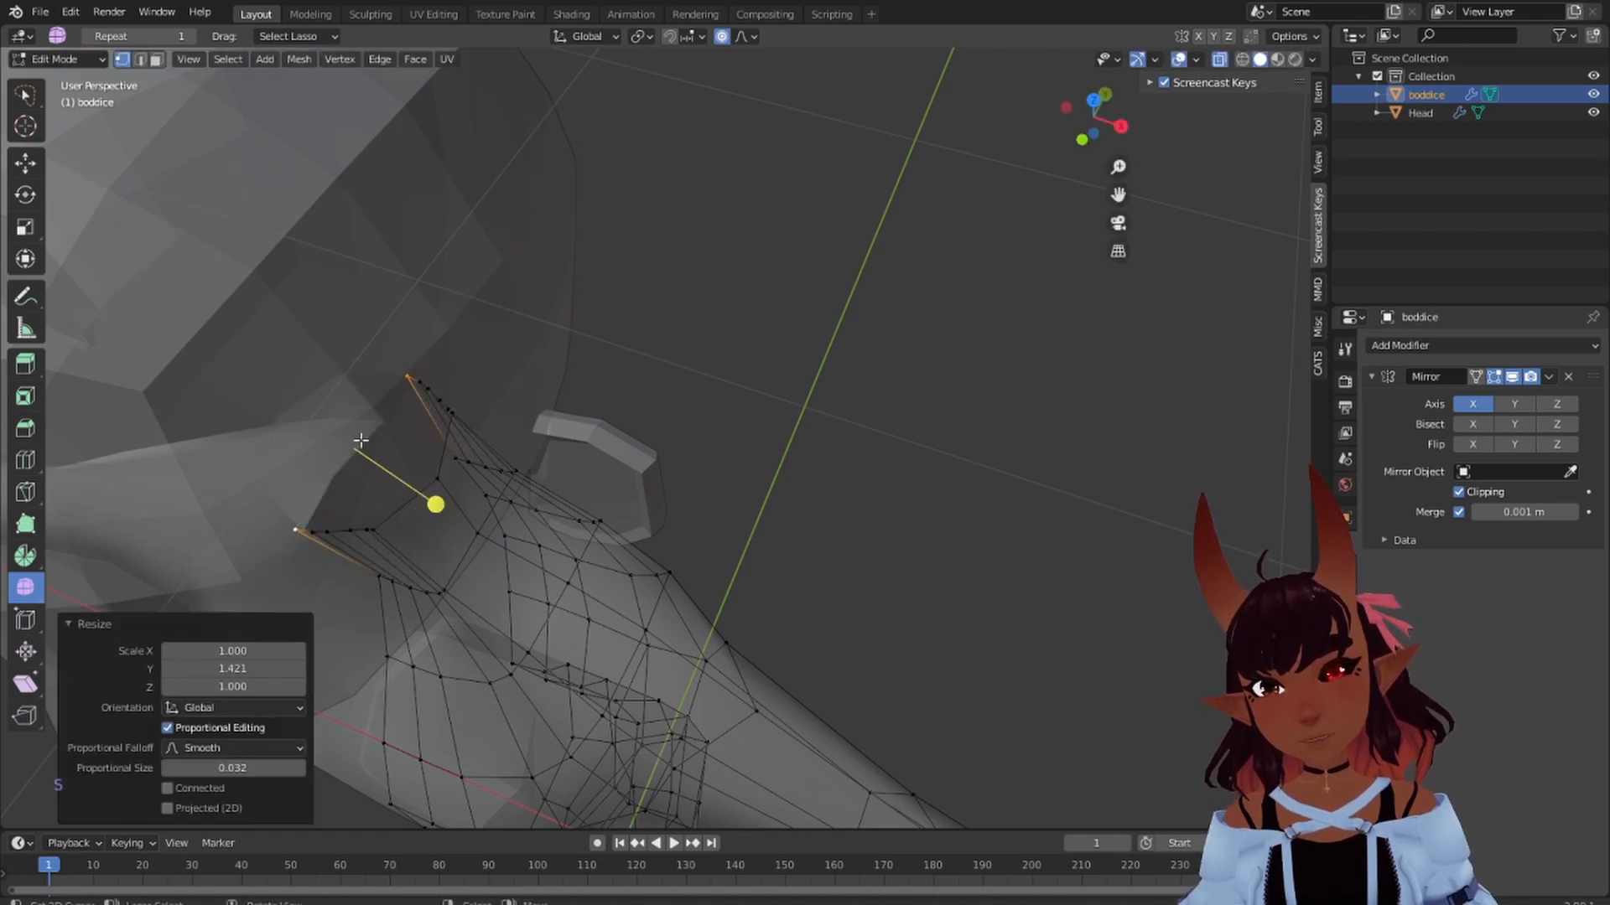
- Move a front vertex of the neck opening forward along Y by about 0.008 m
{"action": "right_click", "coordinate": [352, 528]}
{"action": "key", "text": "g"}
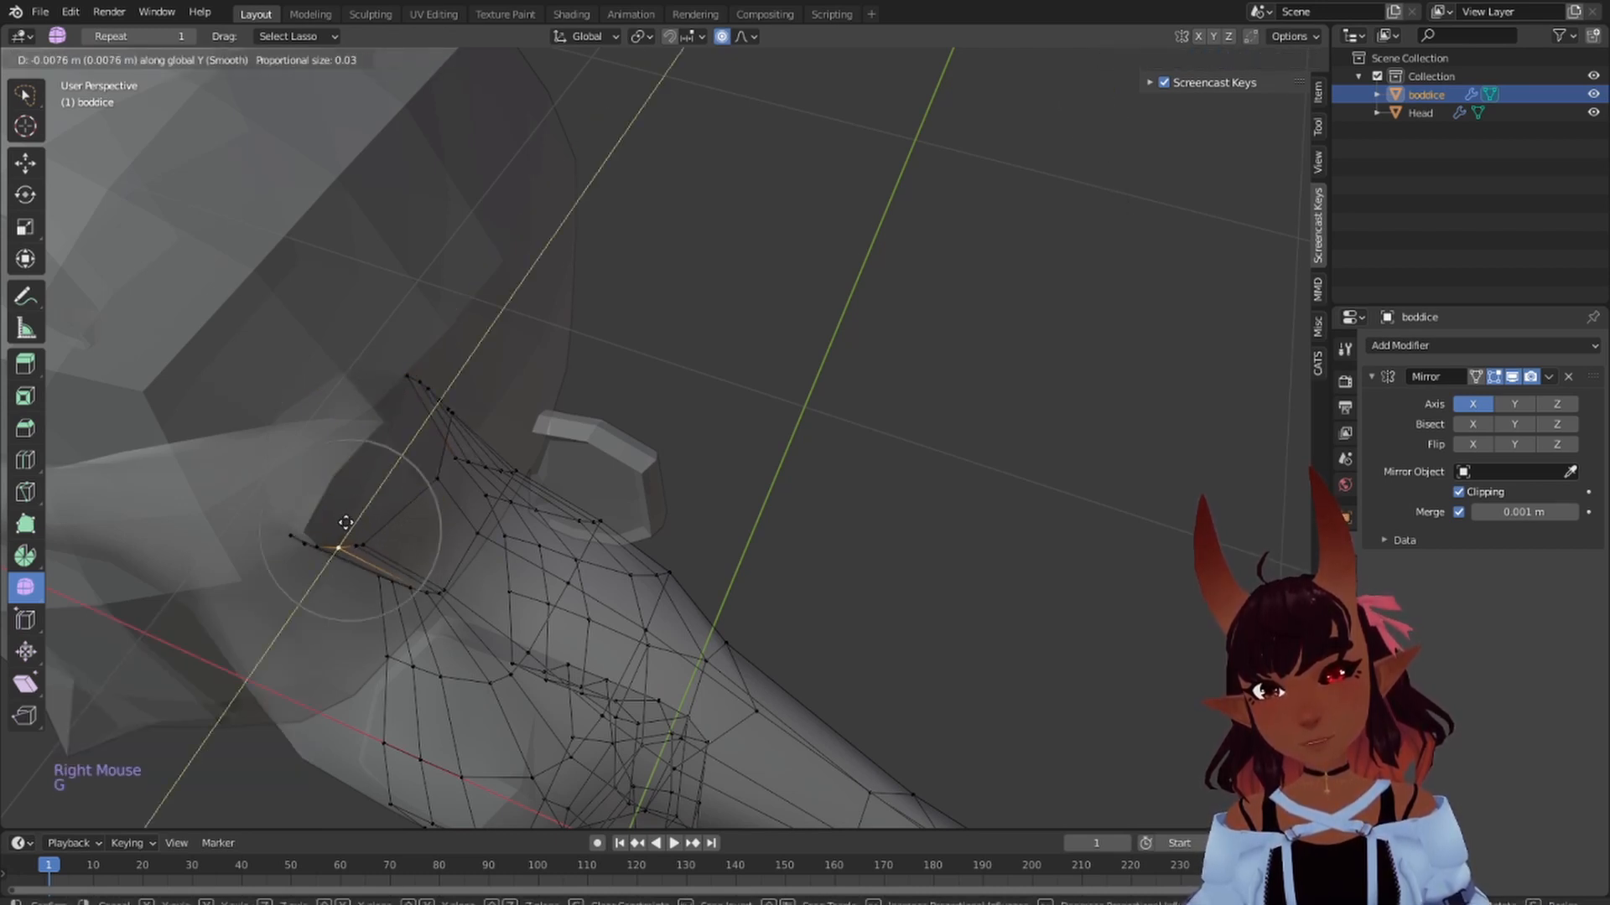
{"action": "left_click", "coordinate": [338, 534]}
- Select a vertex at the back of the neck opening and move it backward along Y by about 0.01 m
{"action": "right_click", "coordinate": [441, 394]}
{"action": "right_click", "coordinate": [442, 393]}
{"action": "right_click", "coordinate": [441, 392]}
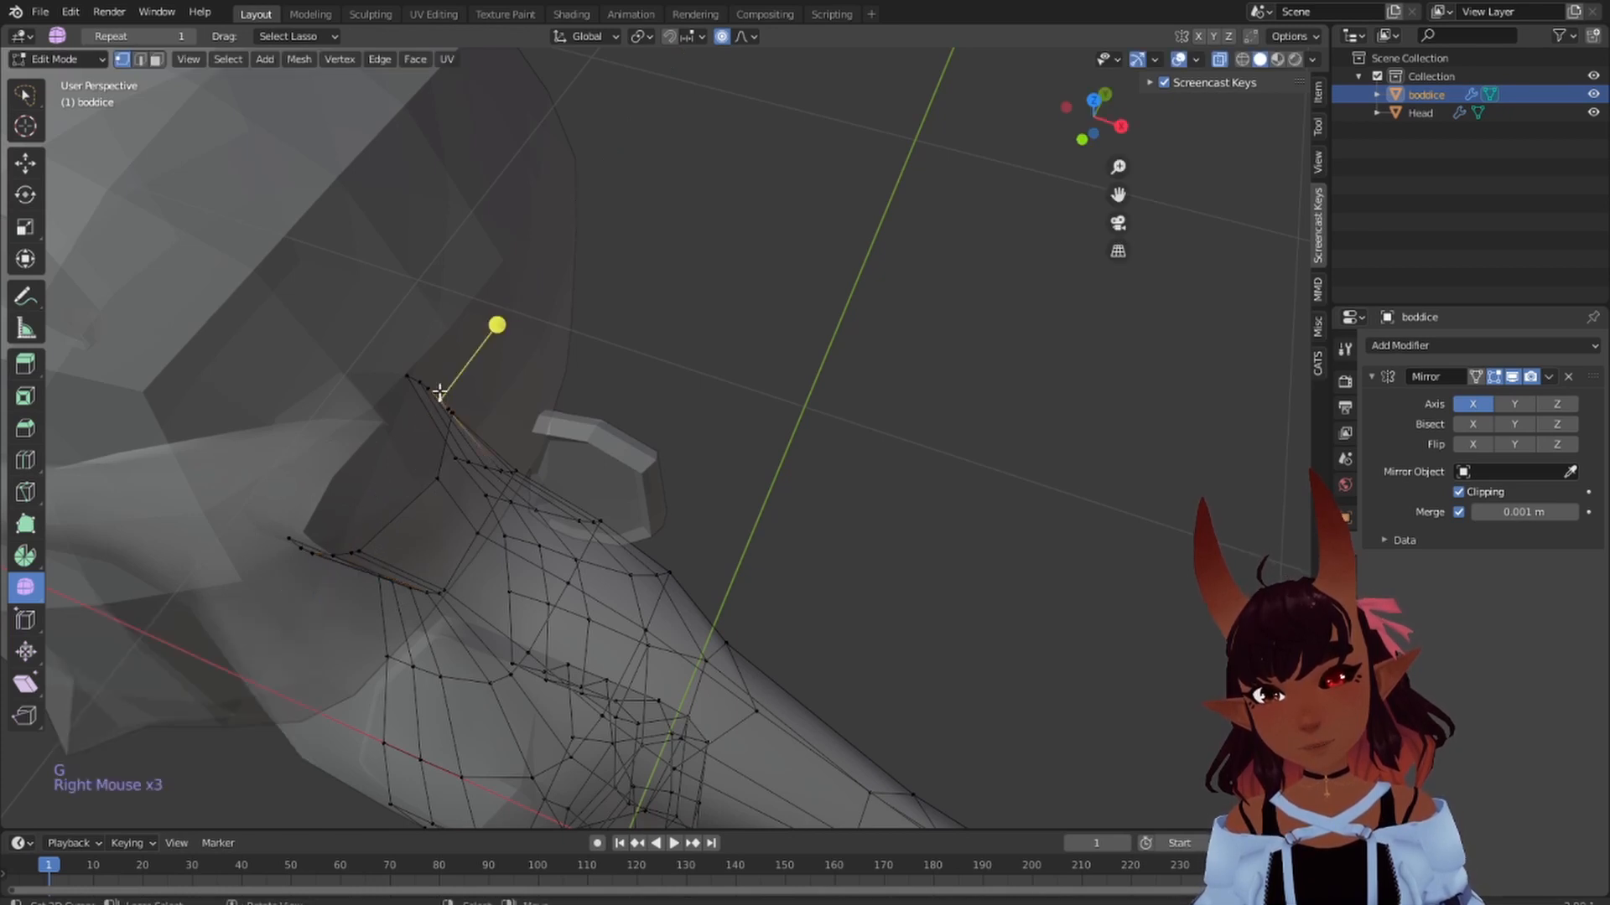
{"action": "key", "text": "h"}
{"action": "right_click", "coordinate": [439, 391]}
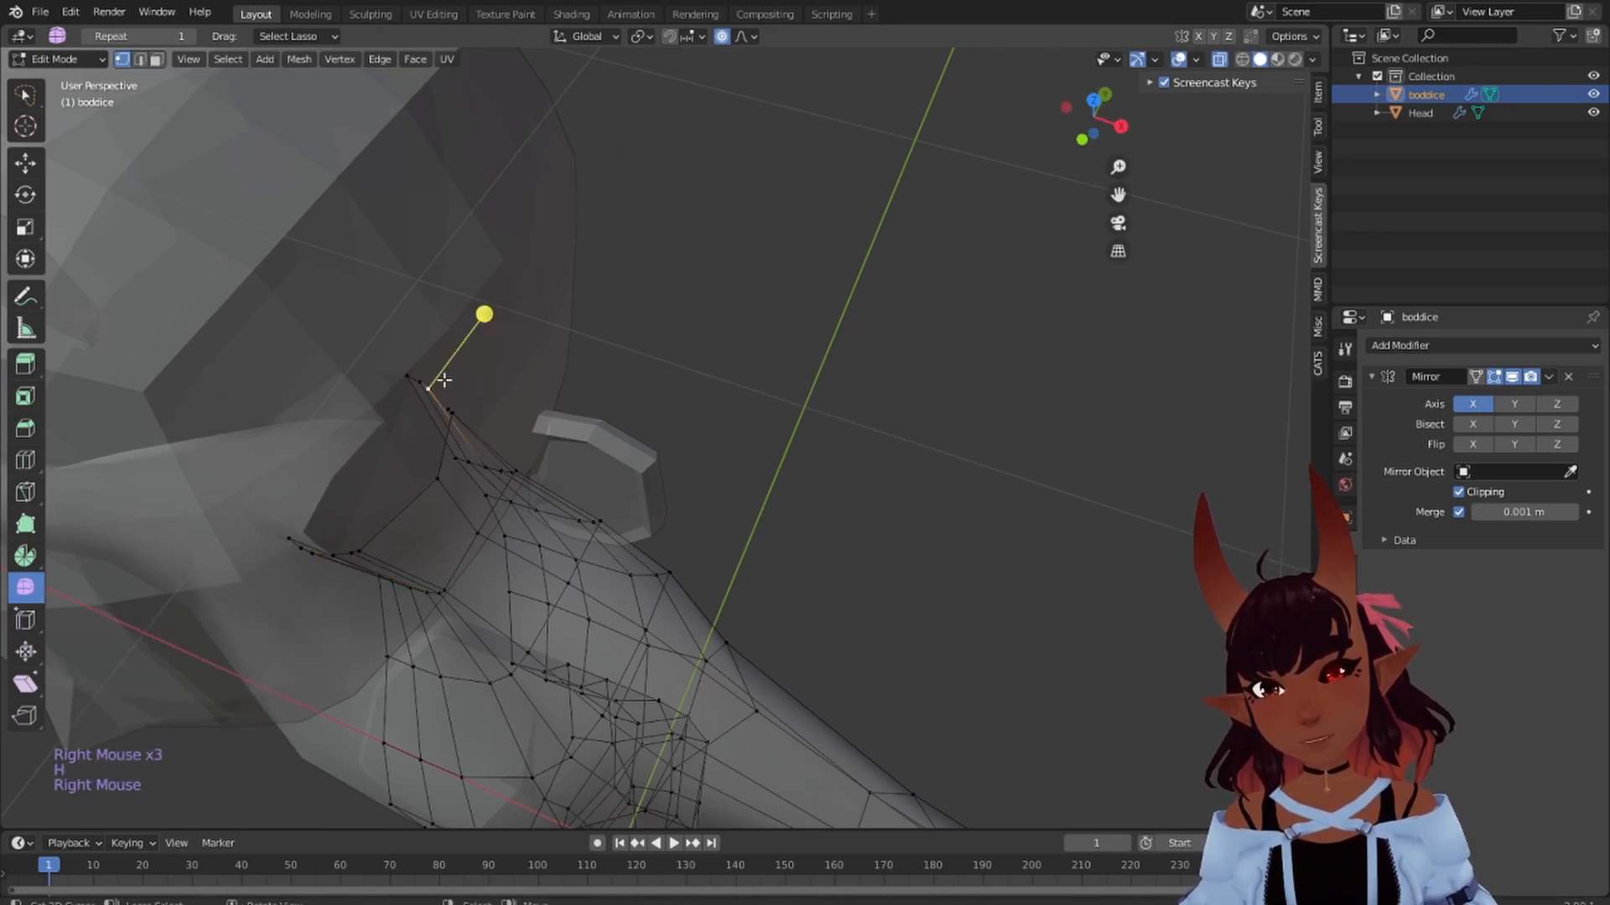
{"action": "key", "text": "ctrl+z"}
{"action": "key", "text": "g"}
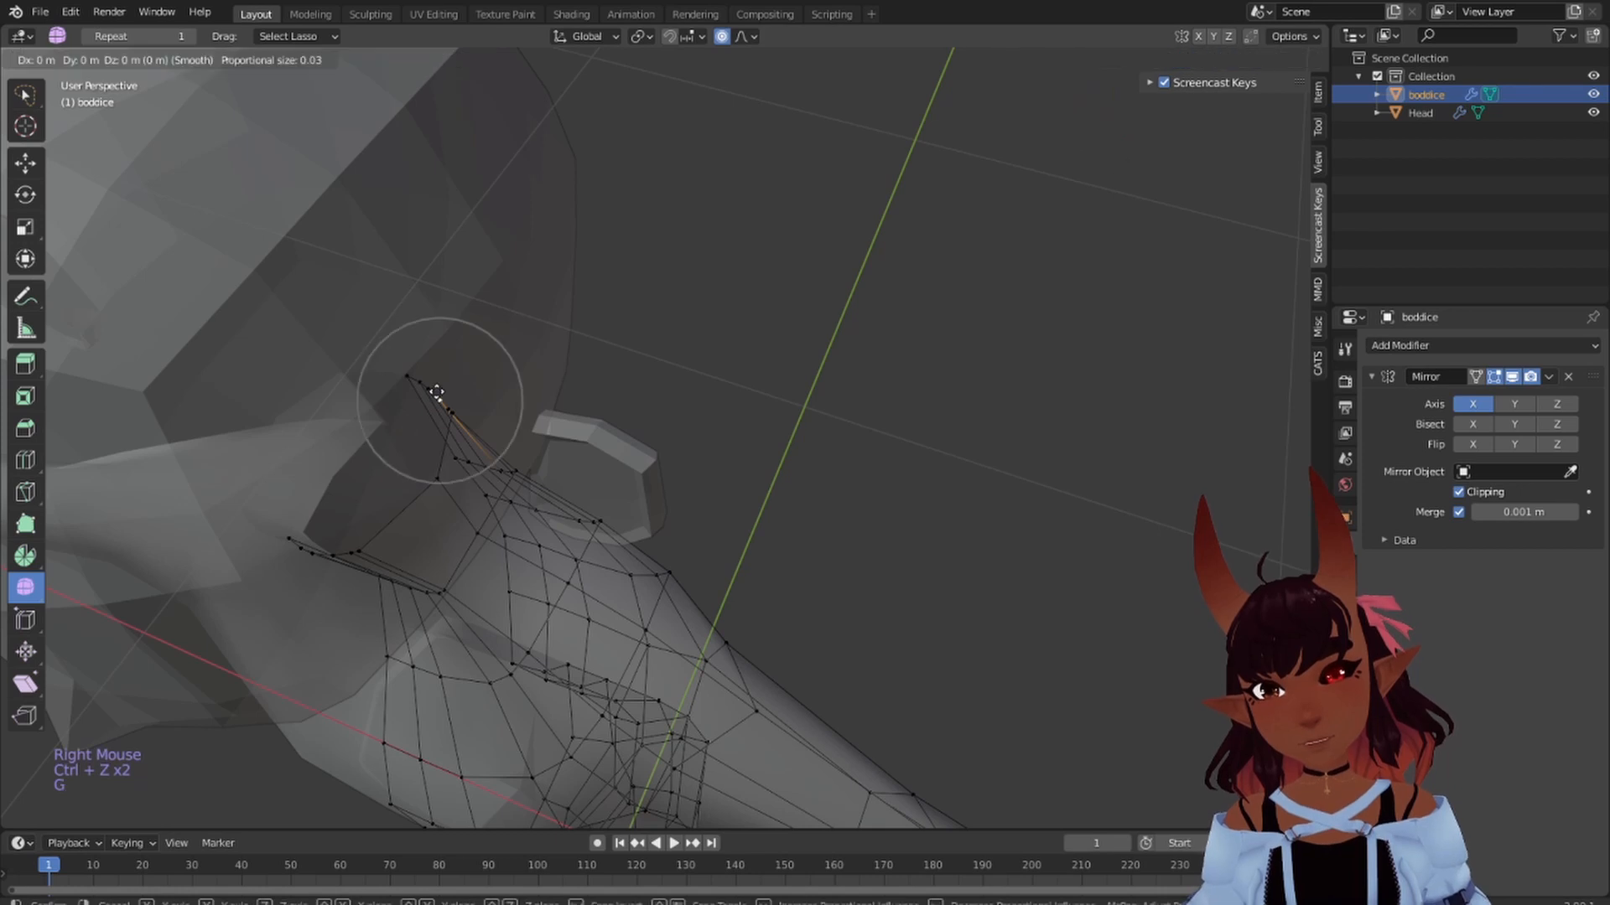
{"action": "key", "text": "y"}
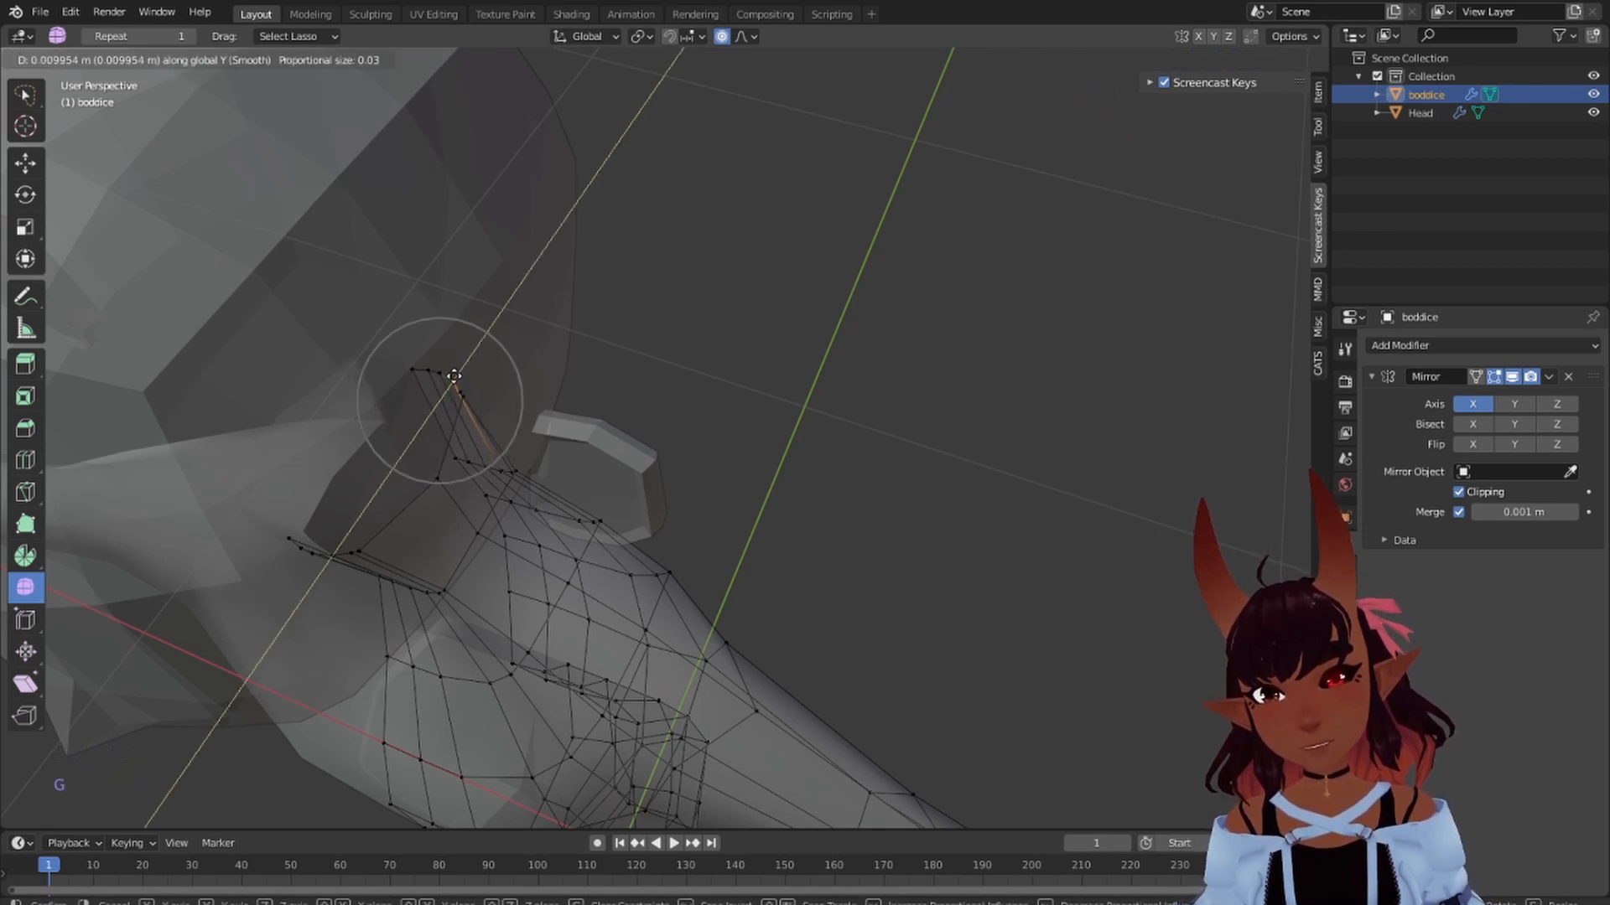
- Move the innermost back vertex of the neck opening backward along Y by 0.01177 m
{"action": "right_click", "coordinate": [398, 365]}
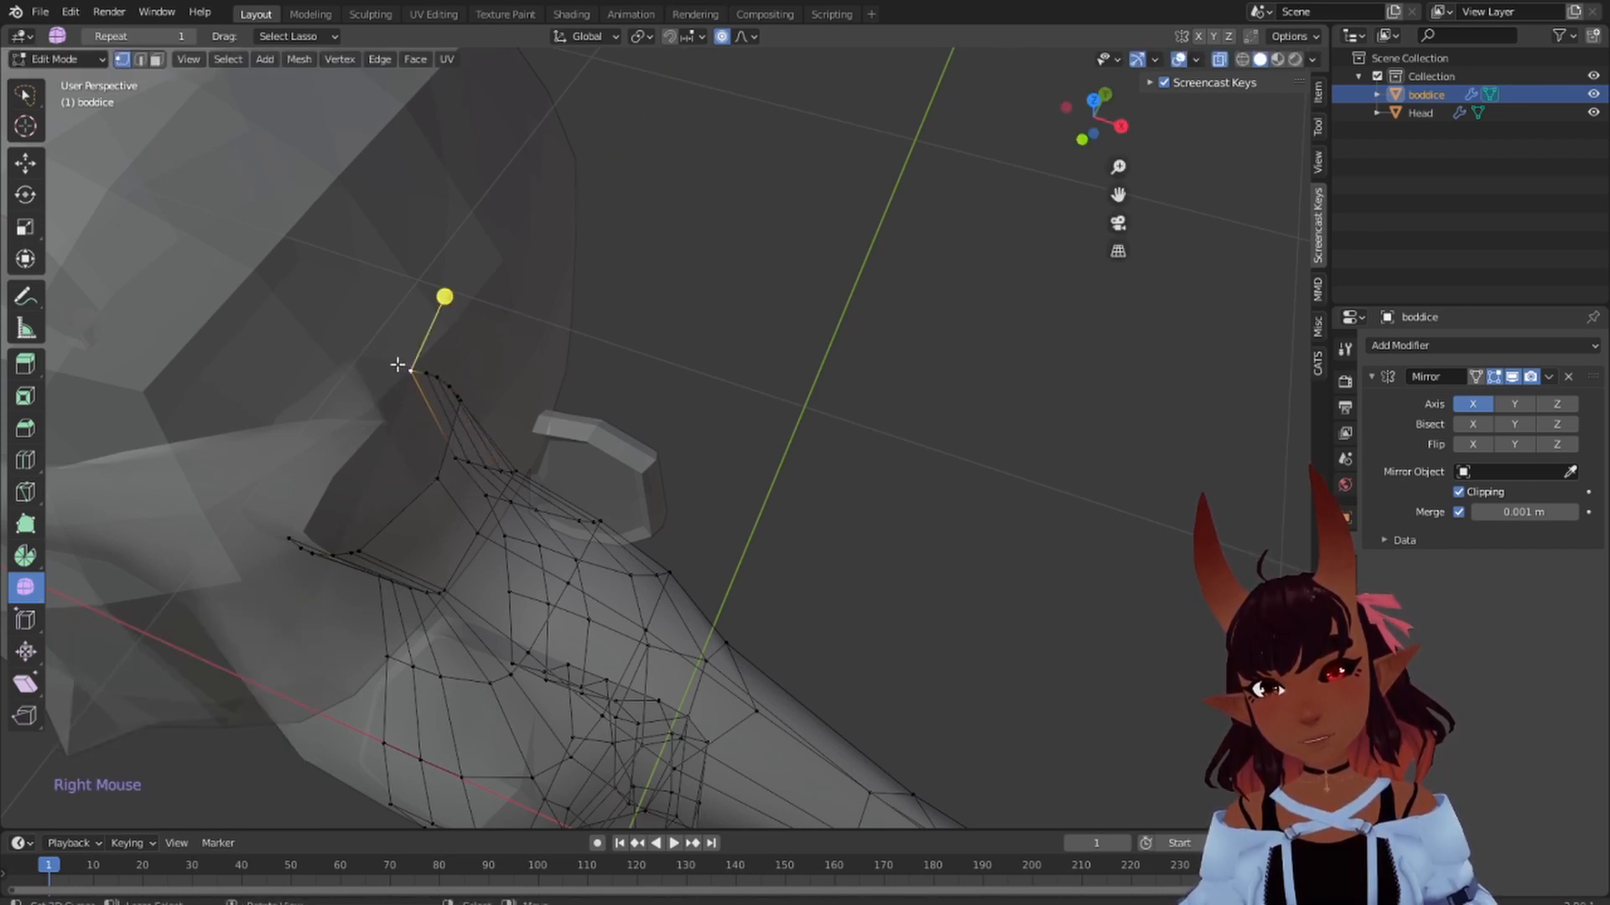
{"action": "key", "text": "g"}
{"action": "key", "text": "y"}
{"action": "left_click", "coordinate": [416, 346]}
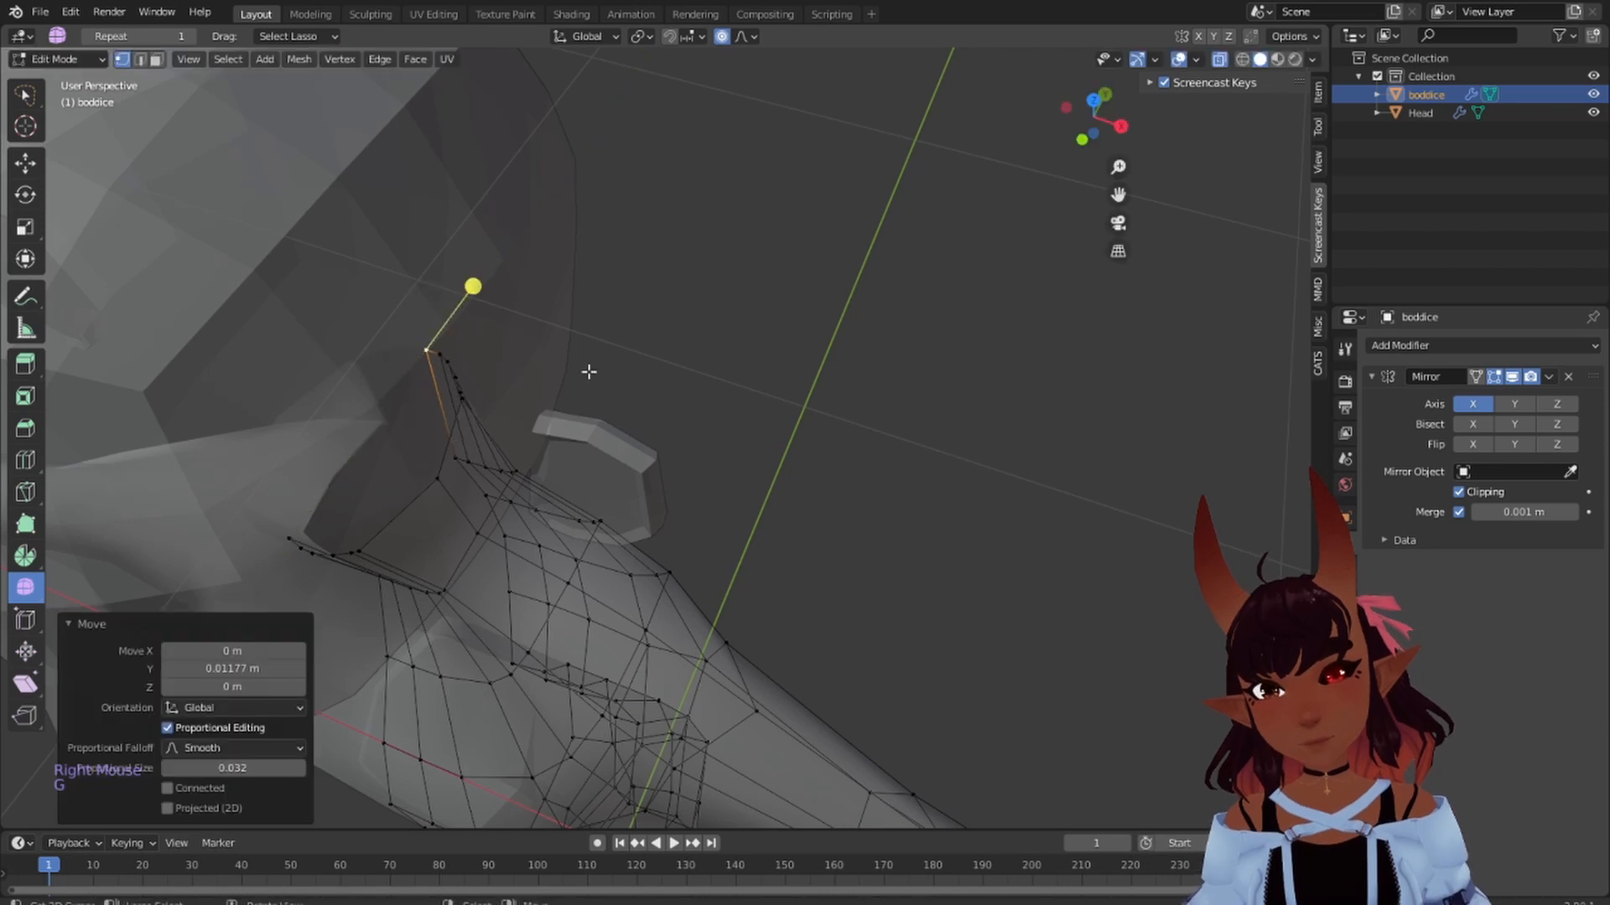
- Select all vertices around the neck's upper opening and scale them along Y to 0.597
{"action": "middle_click_drag", "start_coordinate": [586, 367], "coordinate": [514, 344]}
{"action": "mouse_move", "coordinate": [549, 122]}
{"action": "left_mouse_down"}
{"action": "mouse_move", "coordinate": [513, 98]}
{"action": "mouse_move", "coordinate": [149, 239]}
{"action": "left_mouse_up"}
{"action": "key", "text": "s"}
{"action": "key", "text": "y"}
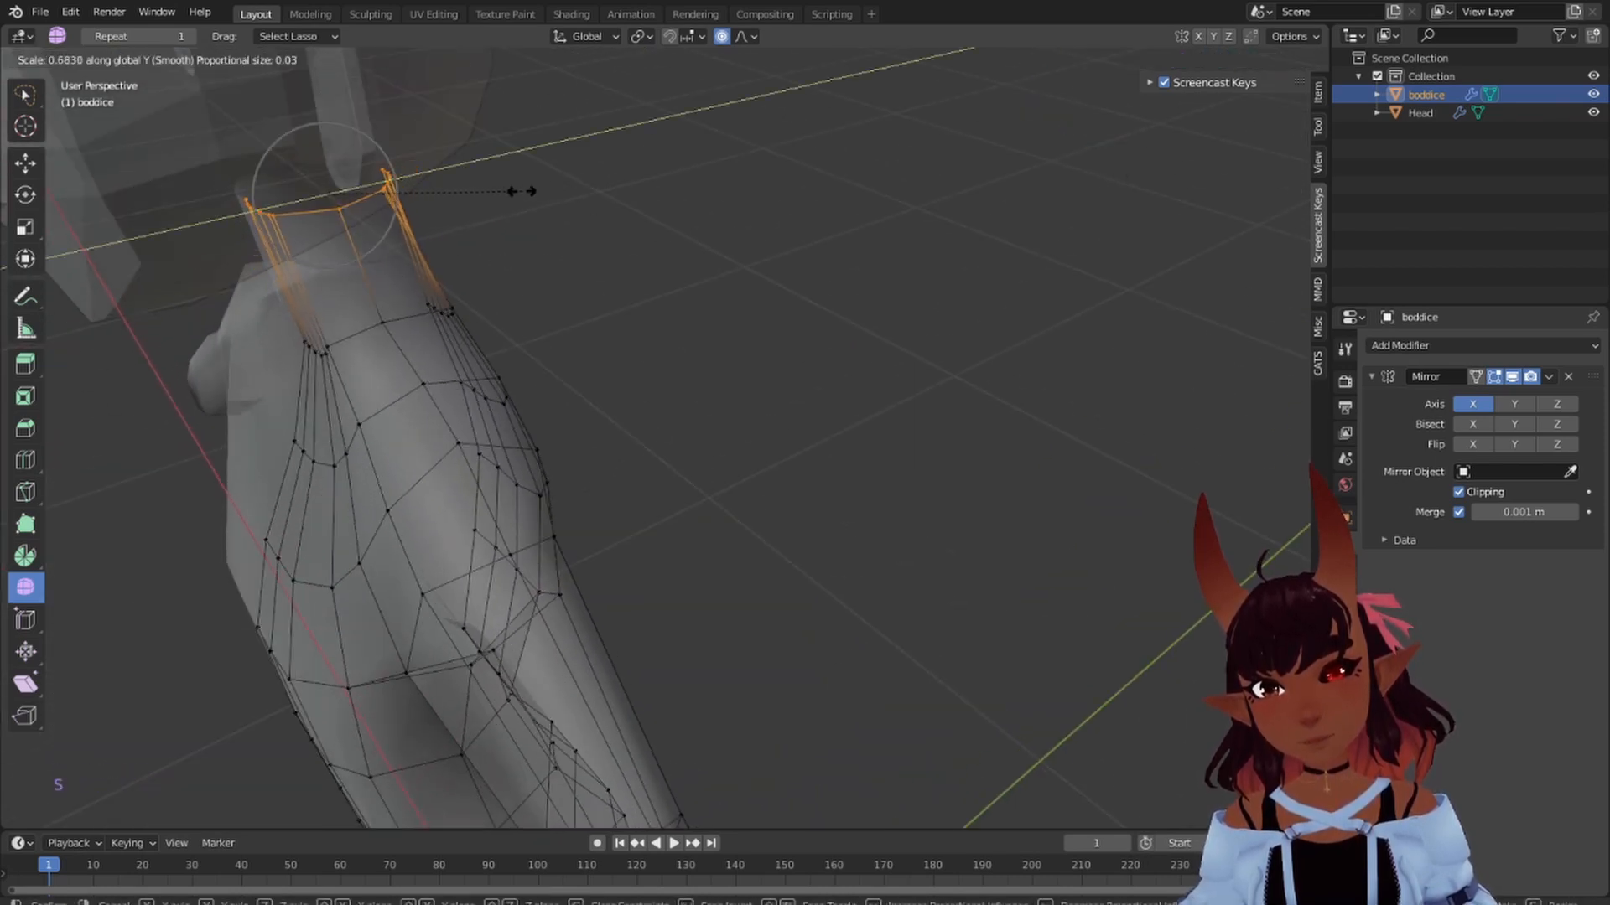
{"action": "left_click", "coordinate": [495, 191]}
- Move the outermost side vertex of the neck opening inward along X by 0.005331 m
{"action": "middle_click_drag", "start_coordinate": [496, 238], "coordinate": [620, 231]}
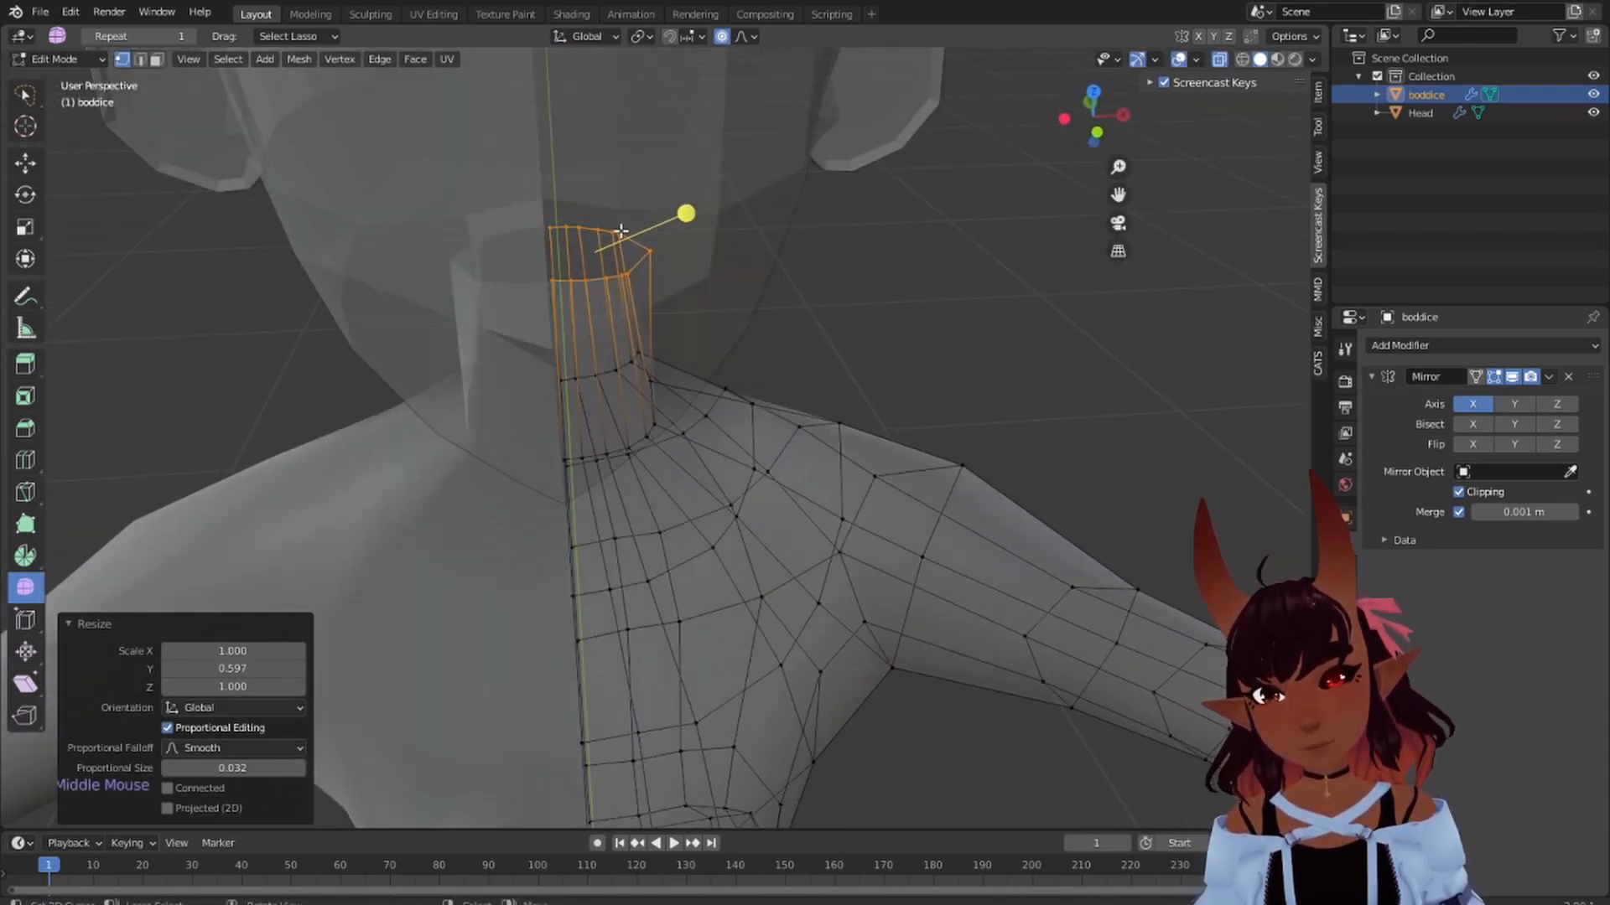
{"action": "right_click", "coordinate": [661, 251]}
{"action": "key", "text": "g"}
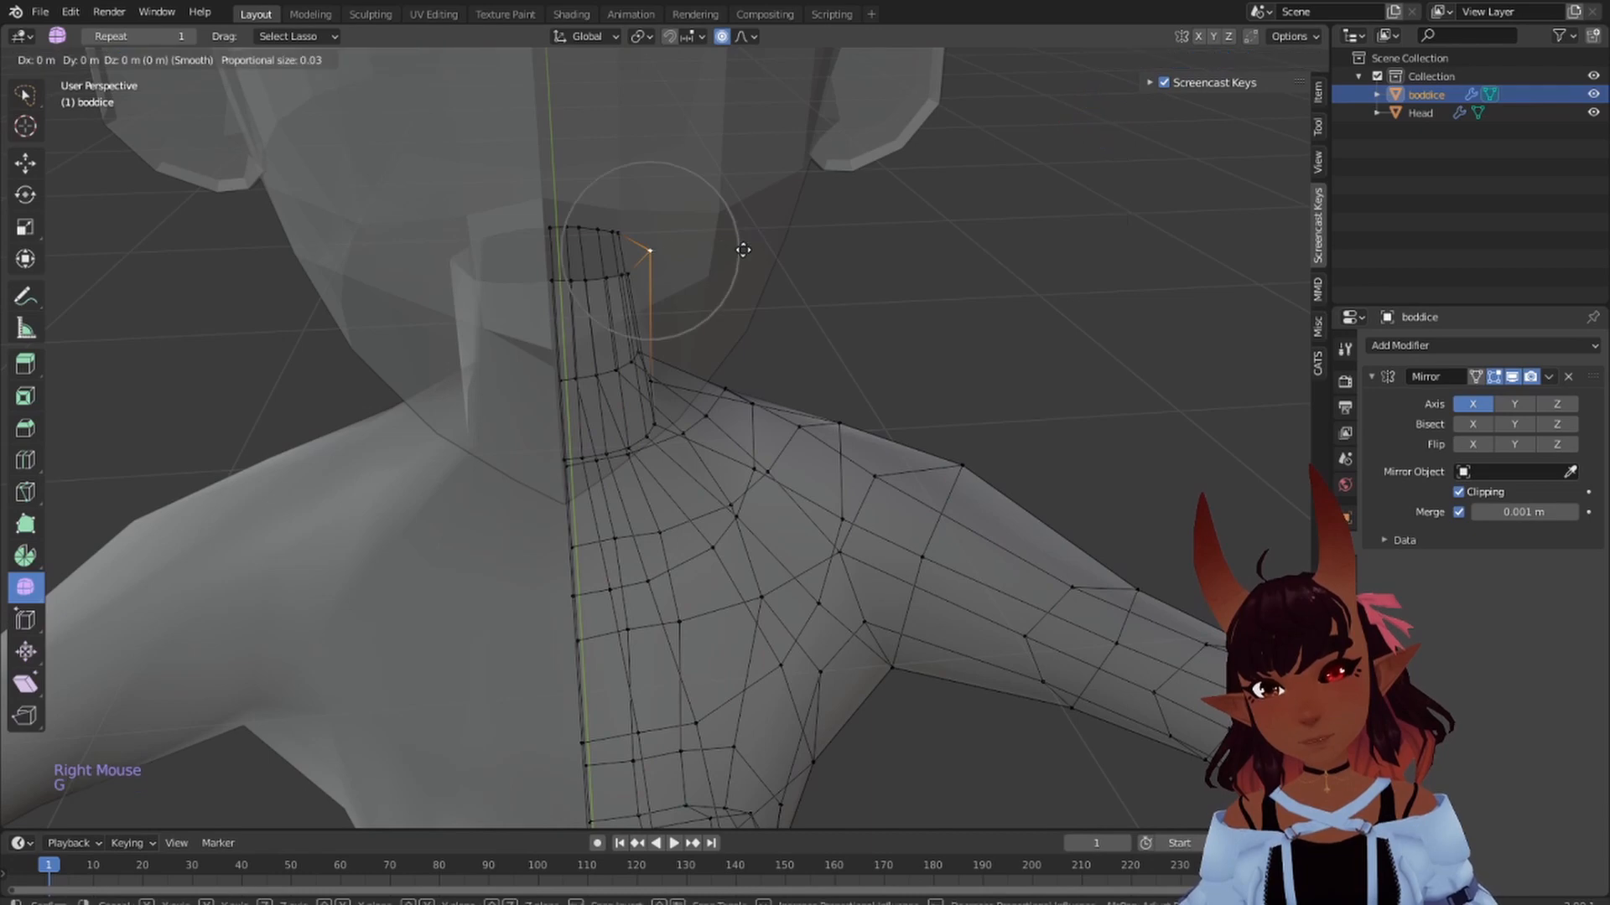
{"action": "key", "text": "x"}
{"action": "left_click", "coordinate": [728, 250]}
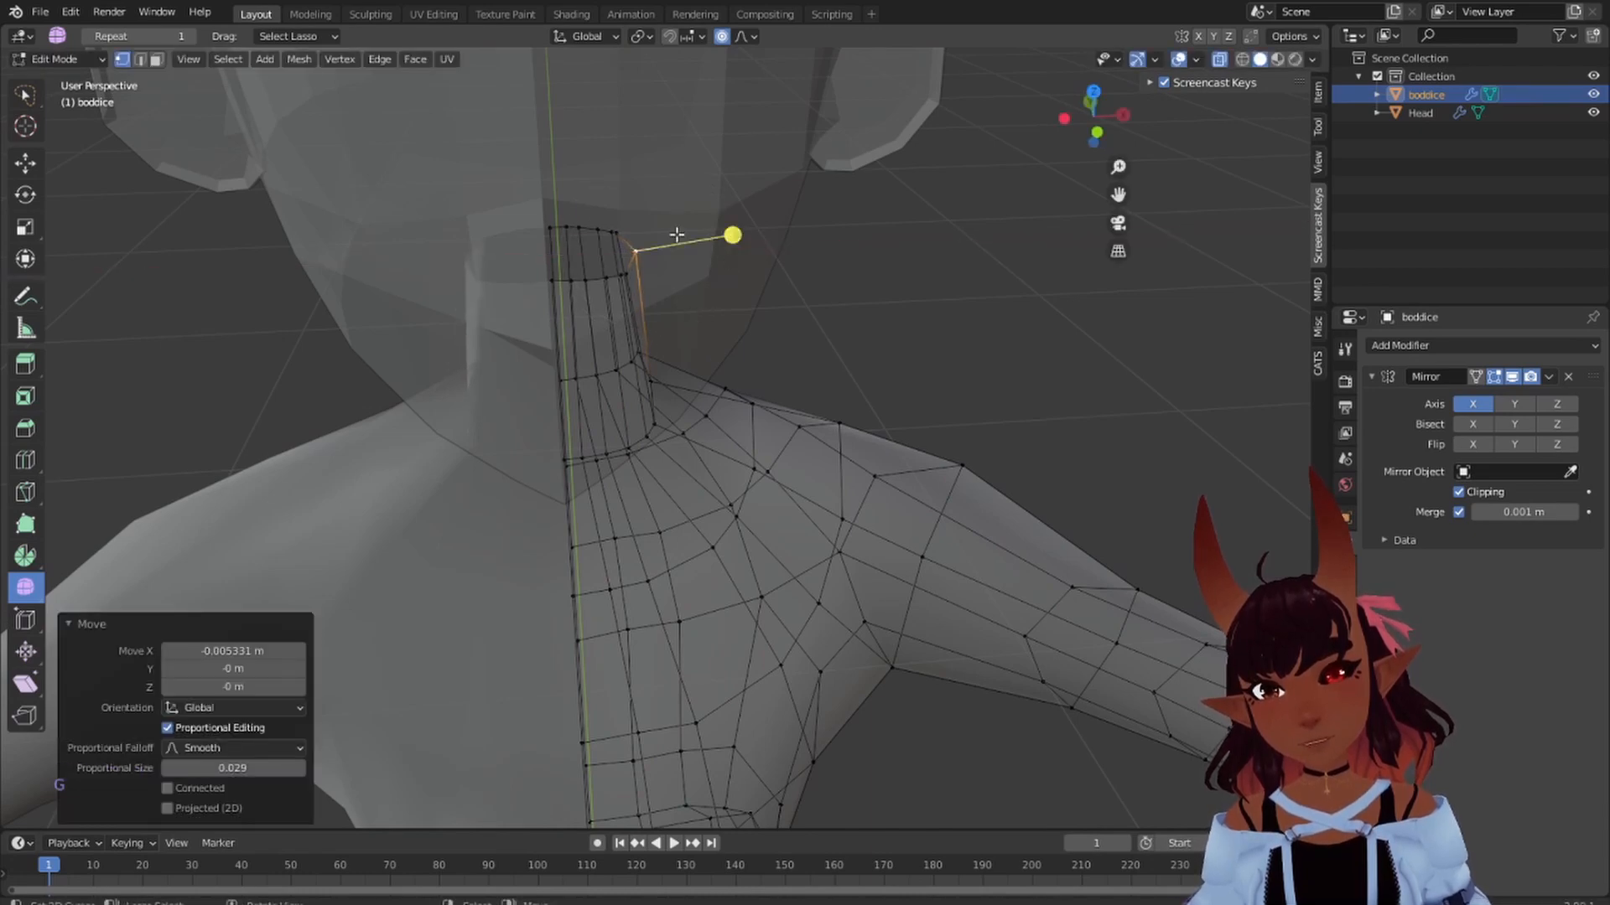
- Select the front and back vertices flanking the neck's side edge, top and base, and scale them along Y to 0.554 with proportional size 0.005
{"action": "middle_click_drag", "start_coordinate": [675, 238], "coordinate": [727, 380]}
{"action": "right_click", "coordinate": [793, 331]}
{"action": "middle_click_drag", "start_coordinate": [793, 333], "coordinate": [581, 344]}
{"action": "middle_click_drag", "start_coordinate": [470, 295], "coordinate": [603, 360], "text": "shift"}
{"action": "scroll", "coordinate": [750, 347], "scroll_direction": "up", "scroll_amount": 2}
{"action": "right_click", "coordinate": [765, 360]}
{"action": "right_click", "coordinate": [435, 266], "text": "shift"}
{"action": "middle_click_drag", "start_coordinate": [435, 265], "coordinate": [804, 173], "text": "shift"}
{"action": "right_click", "coordinate": [715, 164], "text": "shift"}
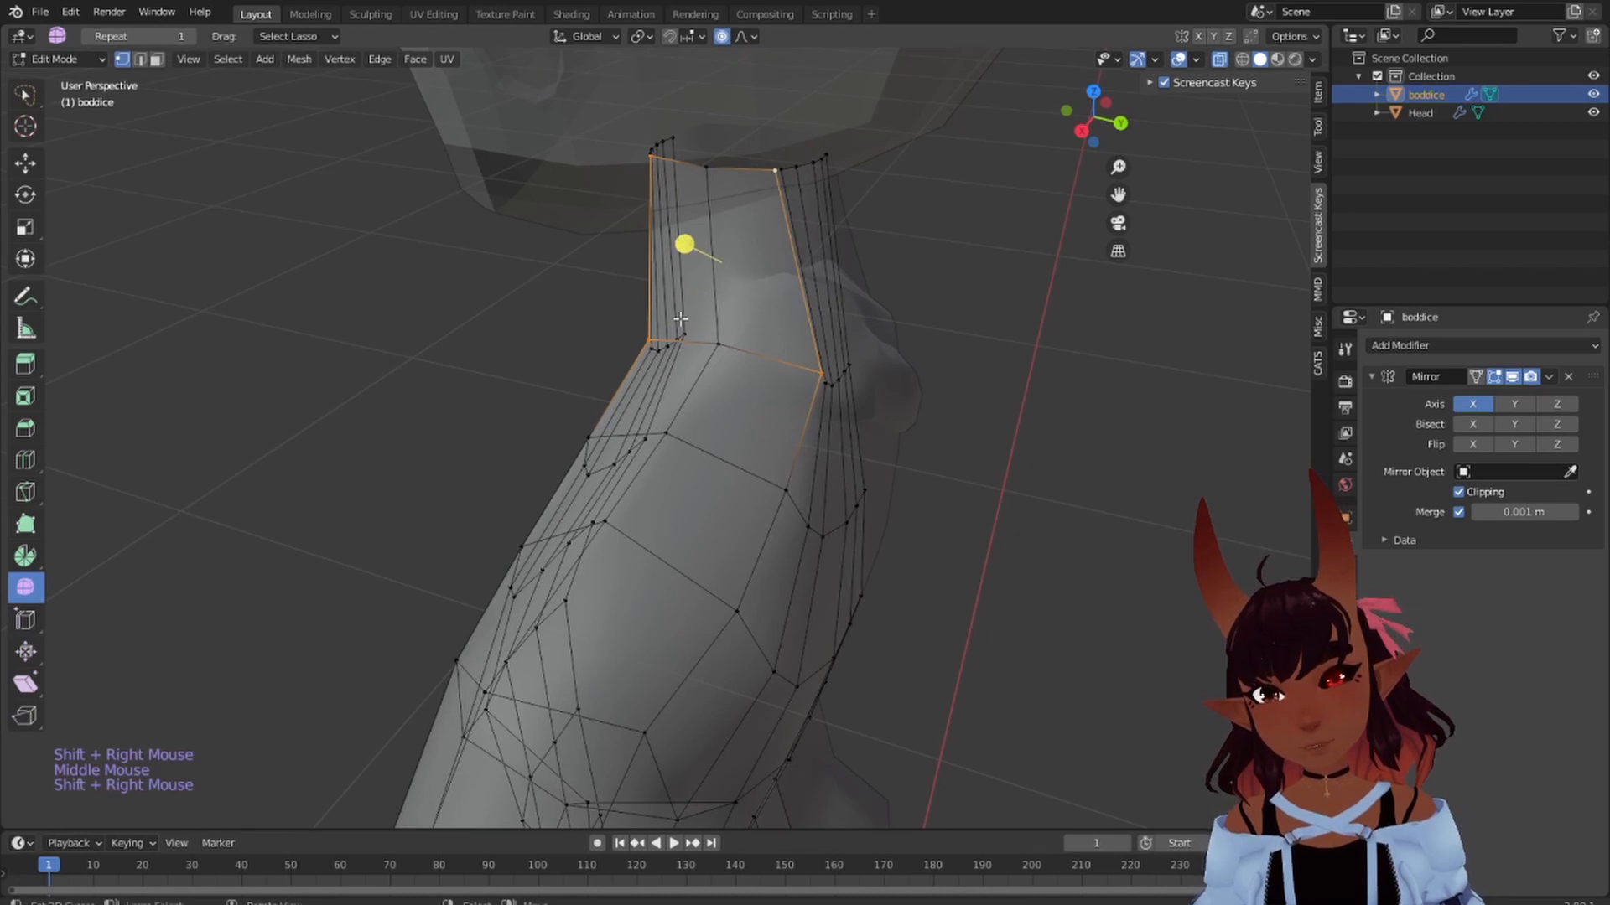
{"action": "middle_click_drag", "start_coordinate": [682, 244], "coordinate": [728, 329]}
{"action": "key", "text": "s"}
{"action": "key", "text": "y"}
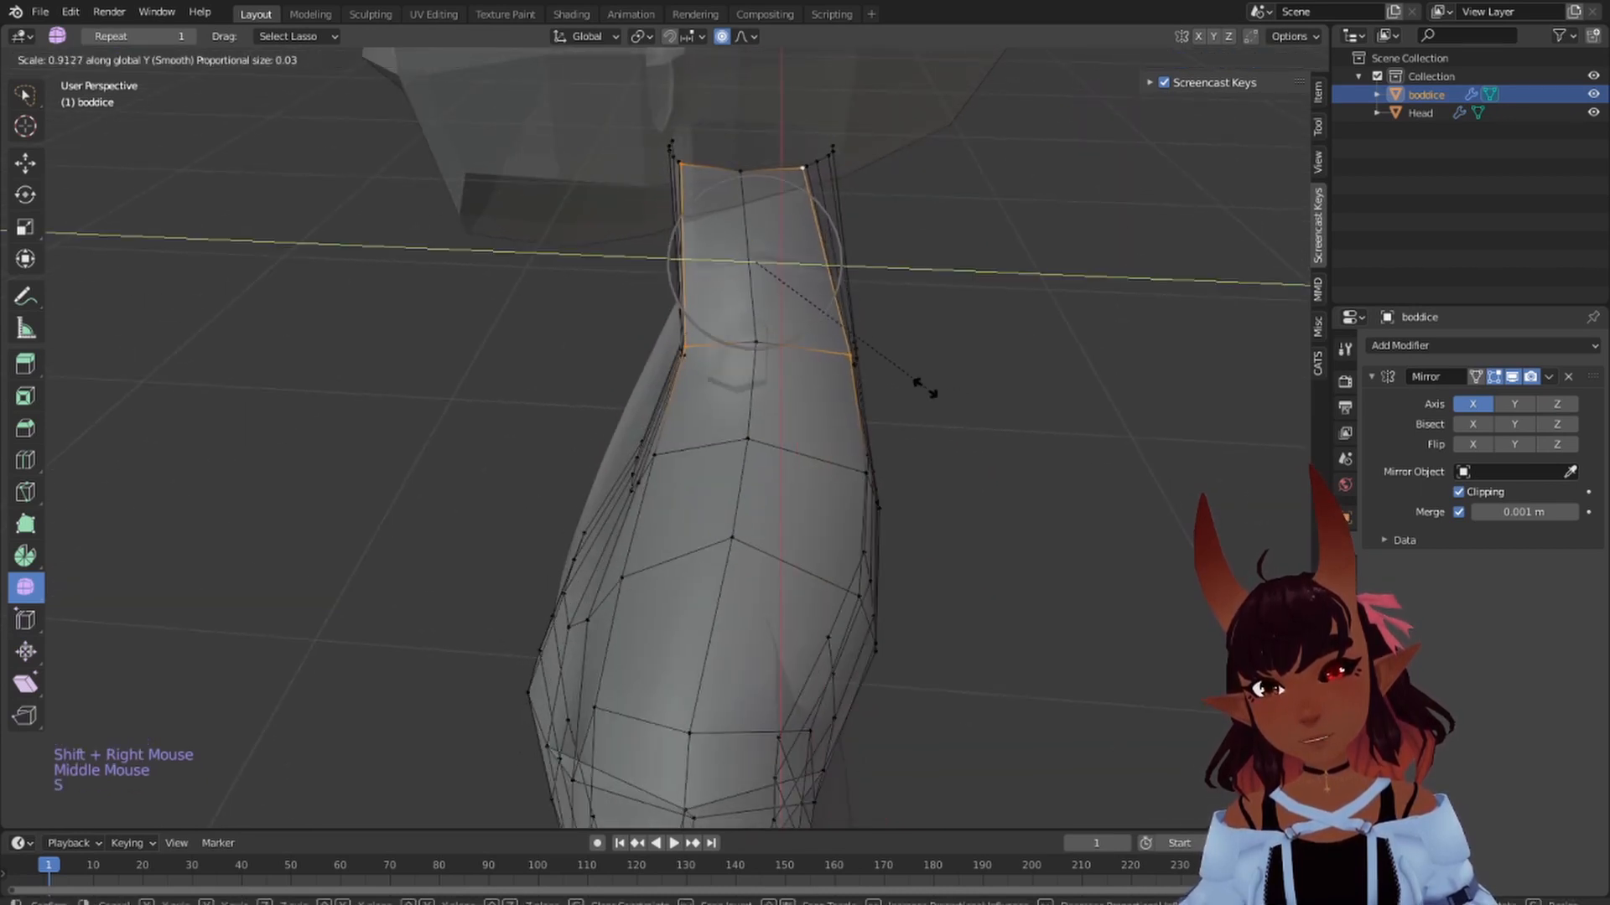
{"action": "scroll", "coordinate": [855, 352], "scroll_direction": "up", "scroll_amount": 10}
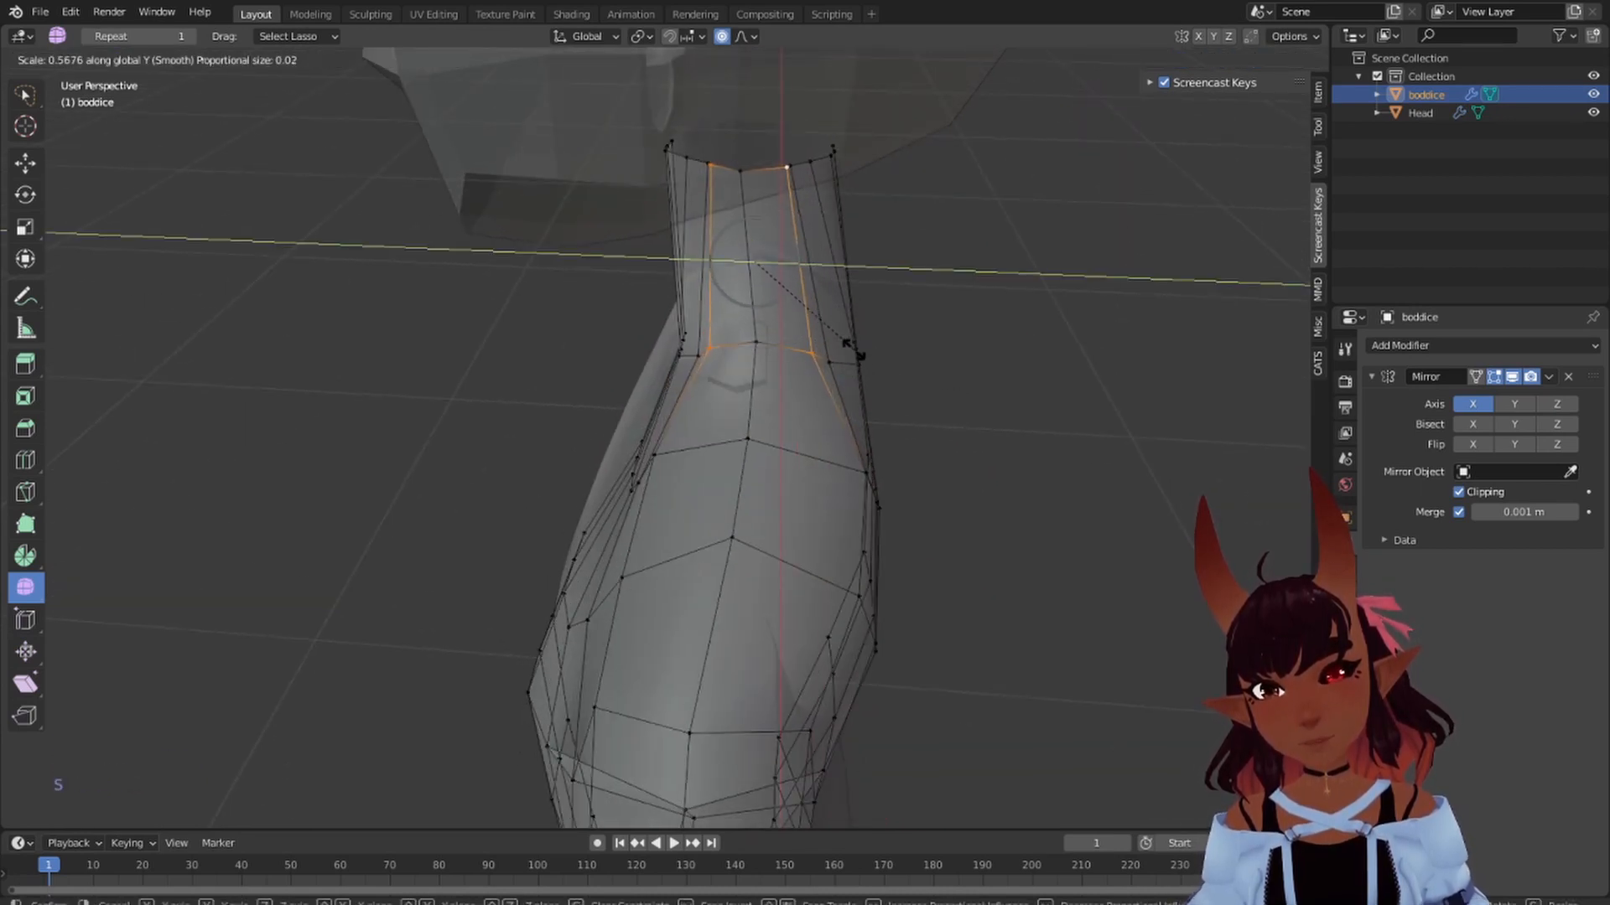
{"action": "scroll", "coordinate": [842, 341], "scroll_direction": "up", "scroll_amount": 2}
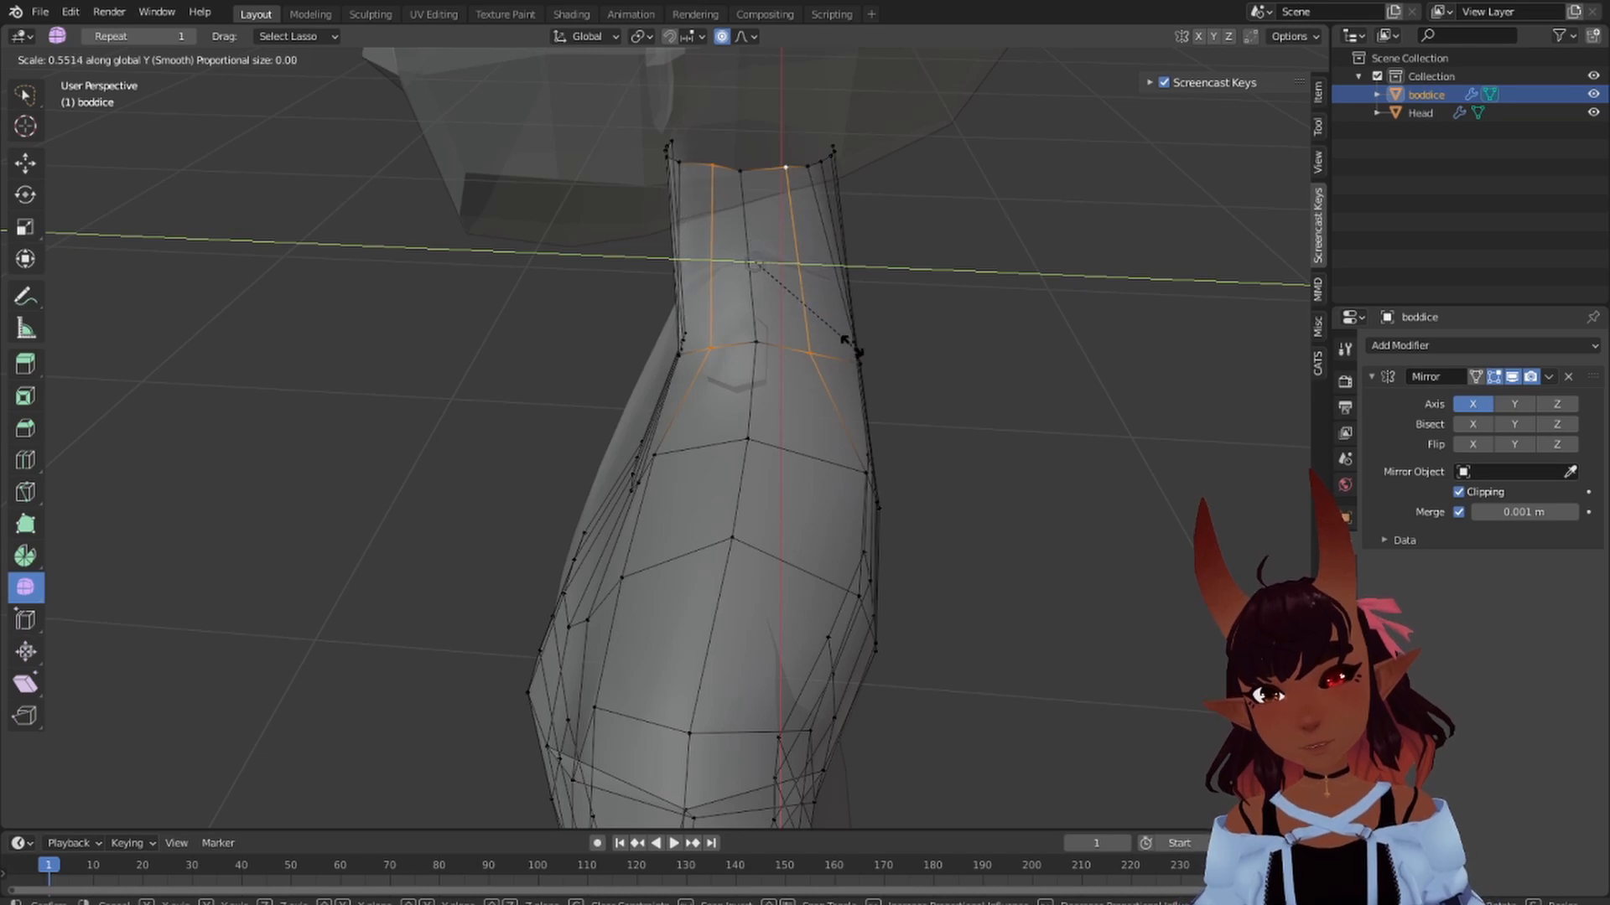
{"action": "left_click", "coordinate": [849, 341]}
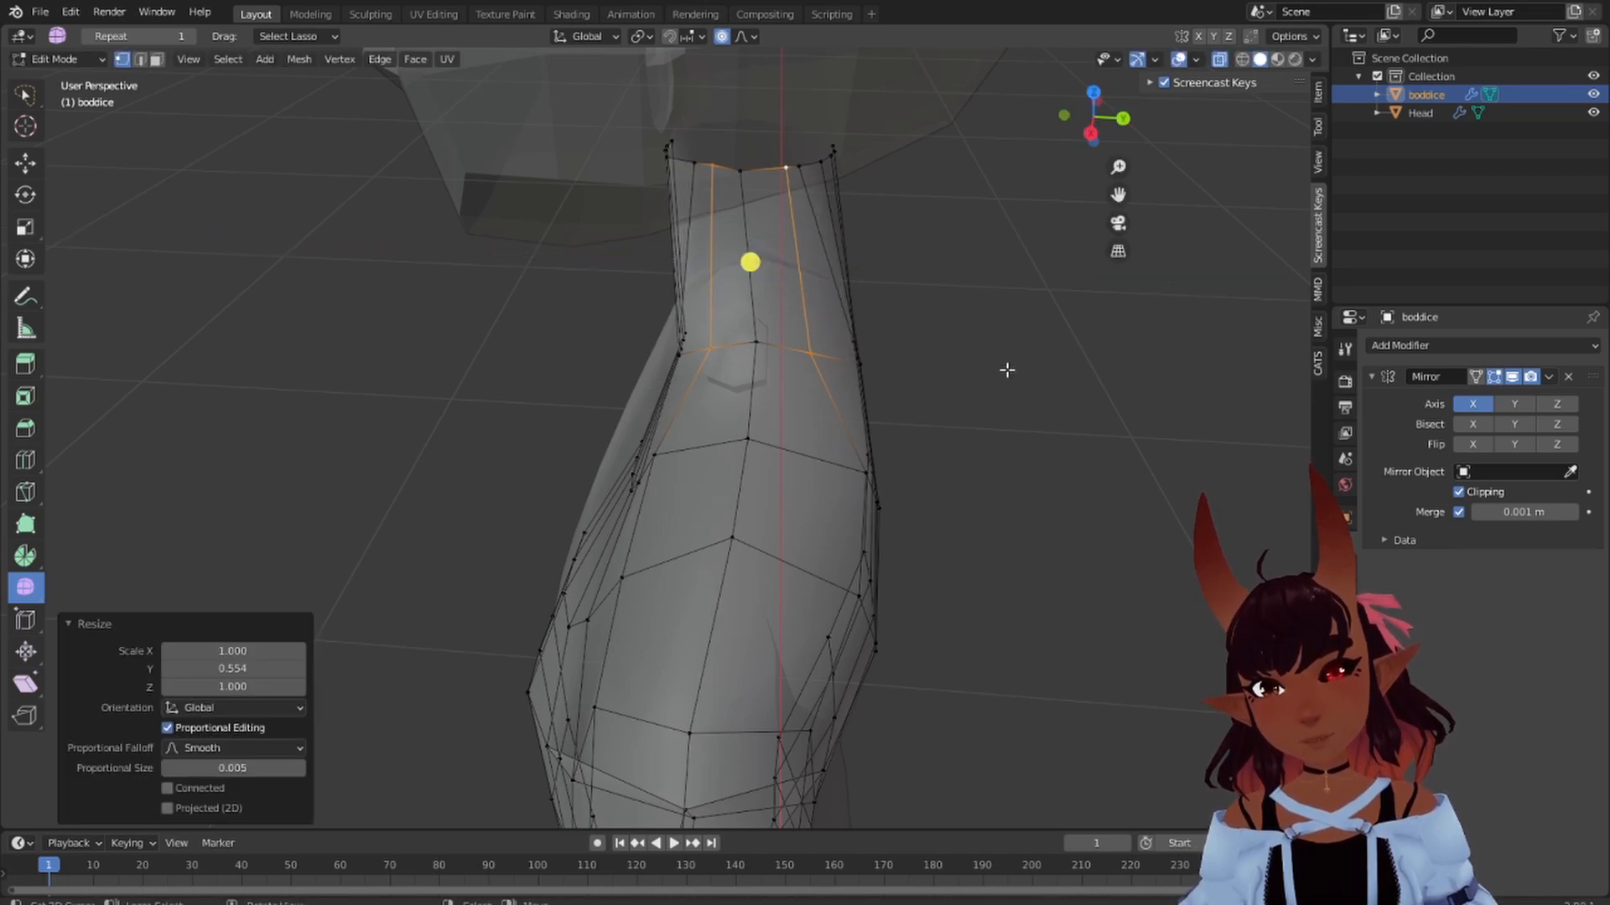
- Select the two vertices flanking the side edge at the neck's base and scale them along Y to about 0.71
{"action": "middle_click_drag", "start_coordinate": [1007, 370], "coordinate": [1037, 400]}
{"action": "right_click", "coordinate": [731, 360]}
{"action": "right_click", "coordinate": [828, 353], "text": "shift"}
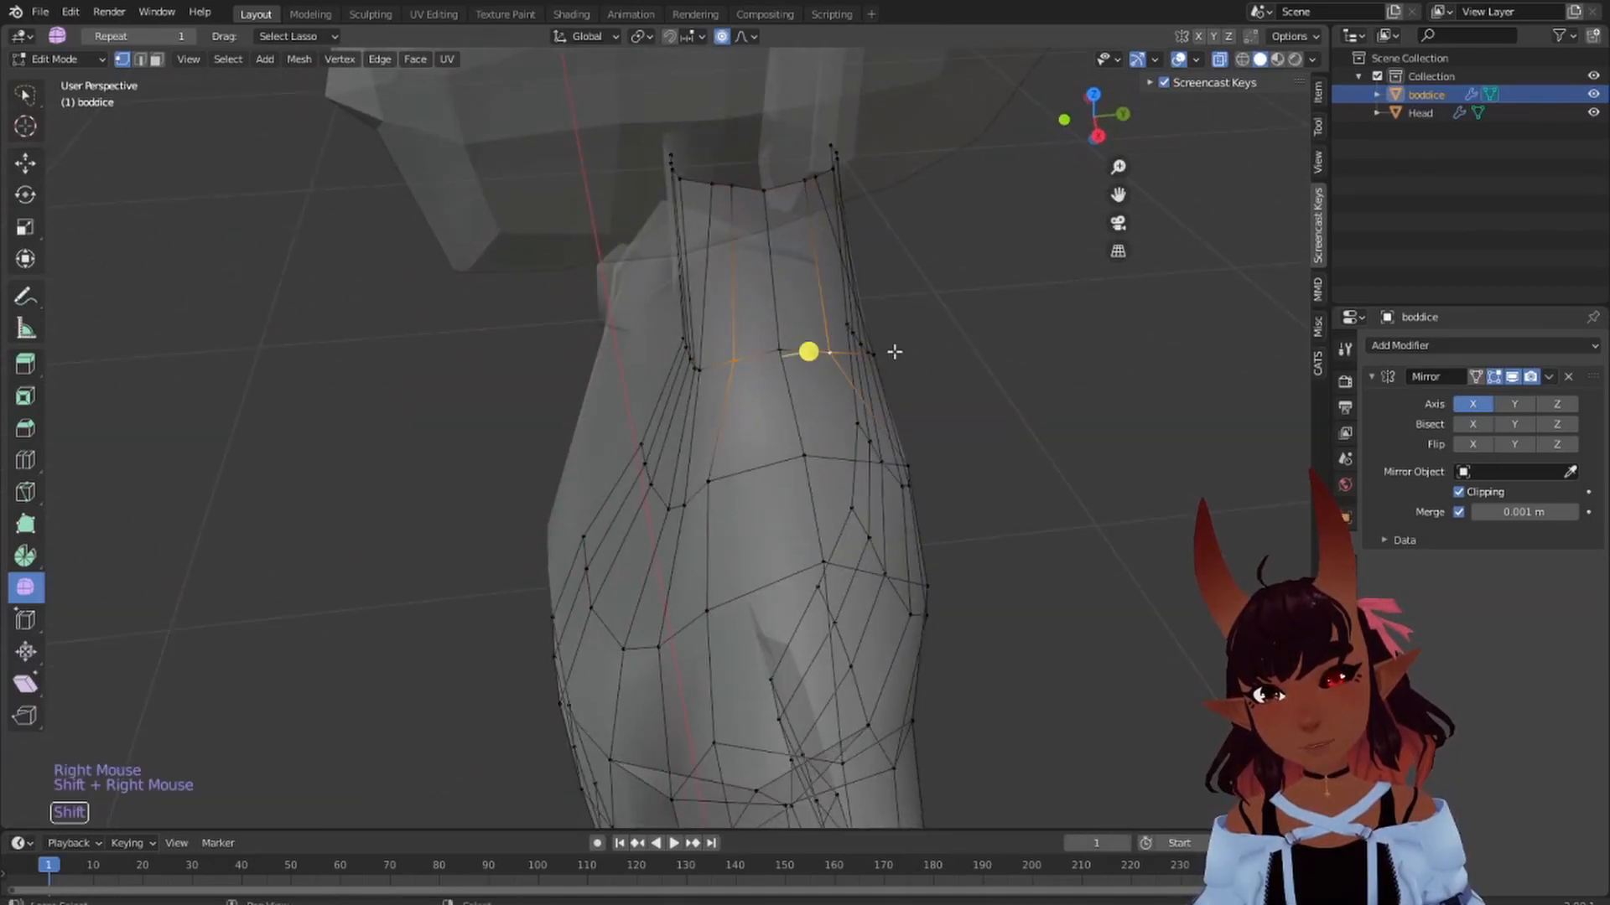
{"action": "key", "text": "s"}
{"action": "key", "text": "y"}
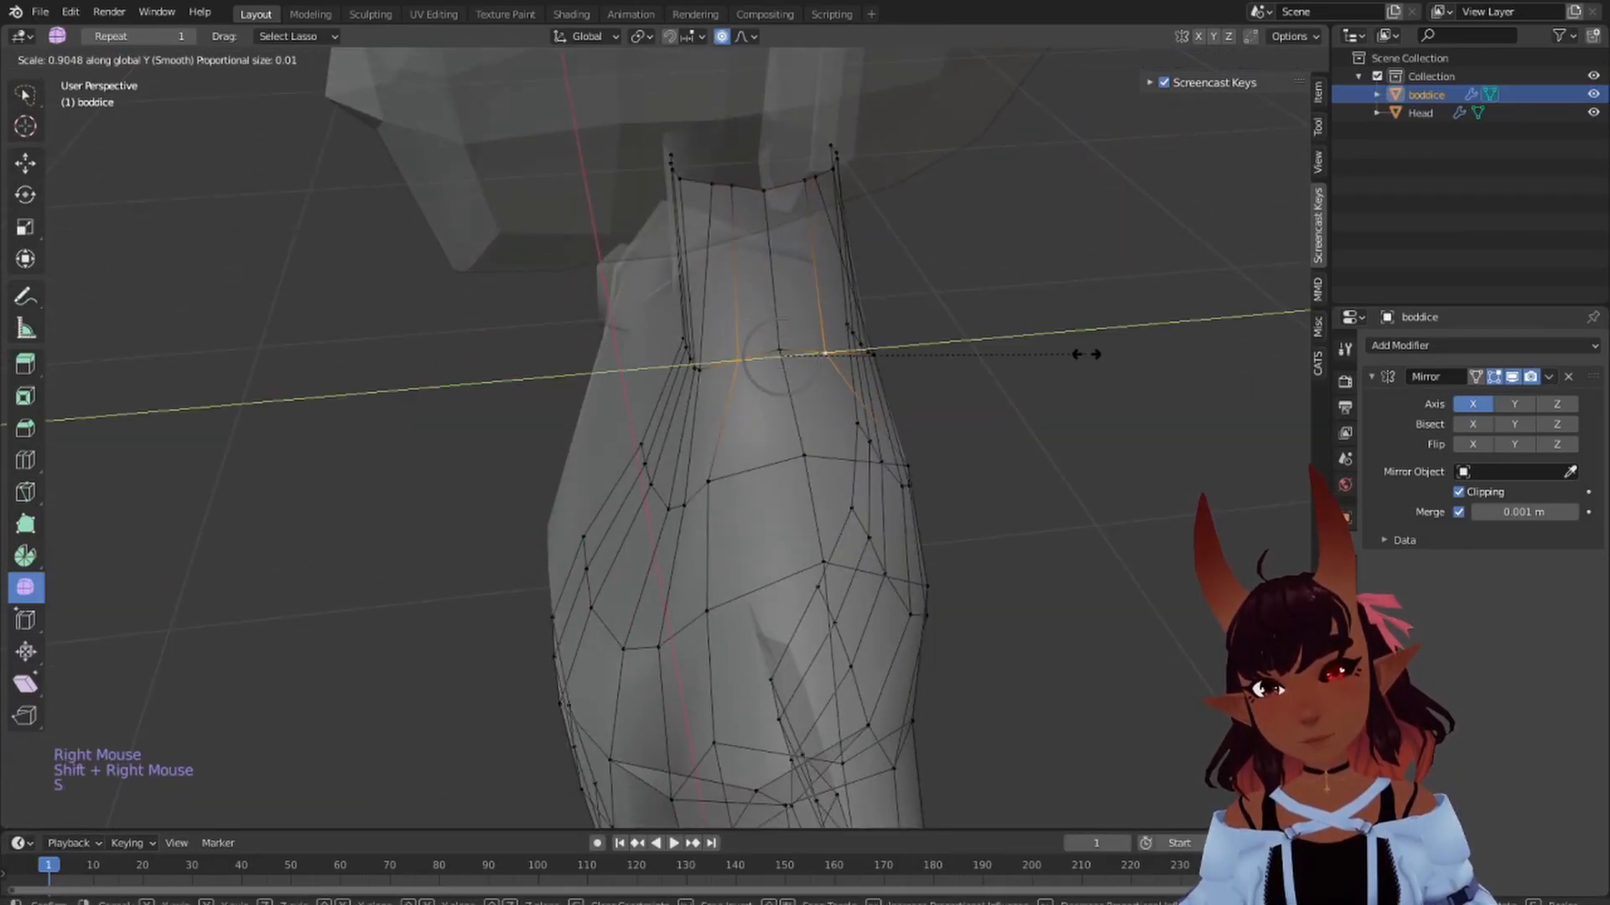
{"action": "scroll", "coordinate": [1030, 345], "scroll_direction": "down", "scroll_amount": 5}
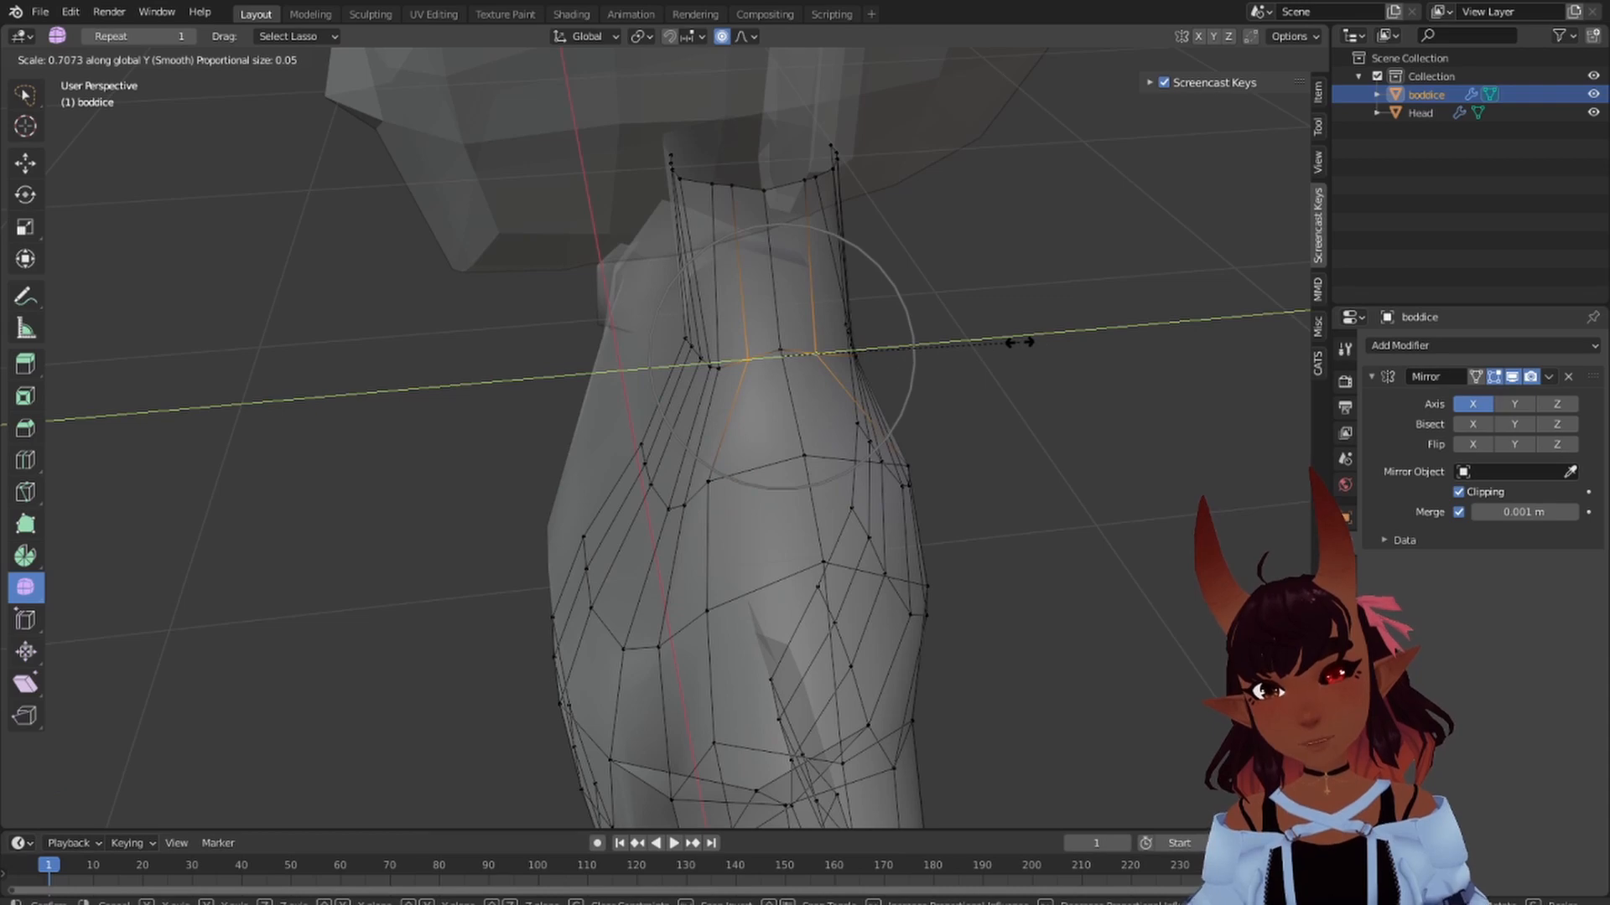
{"action": "left_click", "coordinate": [1019, 343]}
- Select the two vertices flanking the side edge at the neck's top and scale them along Y to 0.648 with proportional size 0.020
{"action": "middle_click_drag", "start_coordinate": [1019, 342], "coordinate": [1005, 256]}
{"action": "right_click", "coordinate": [782, 141]}
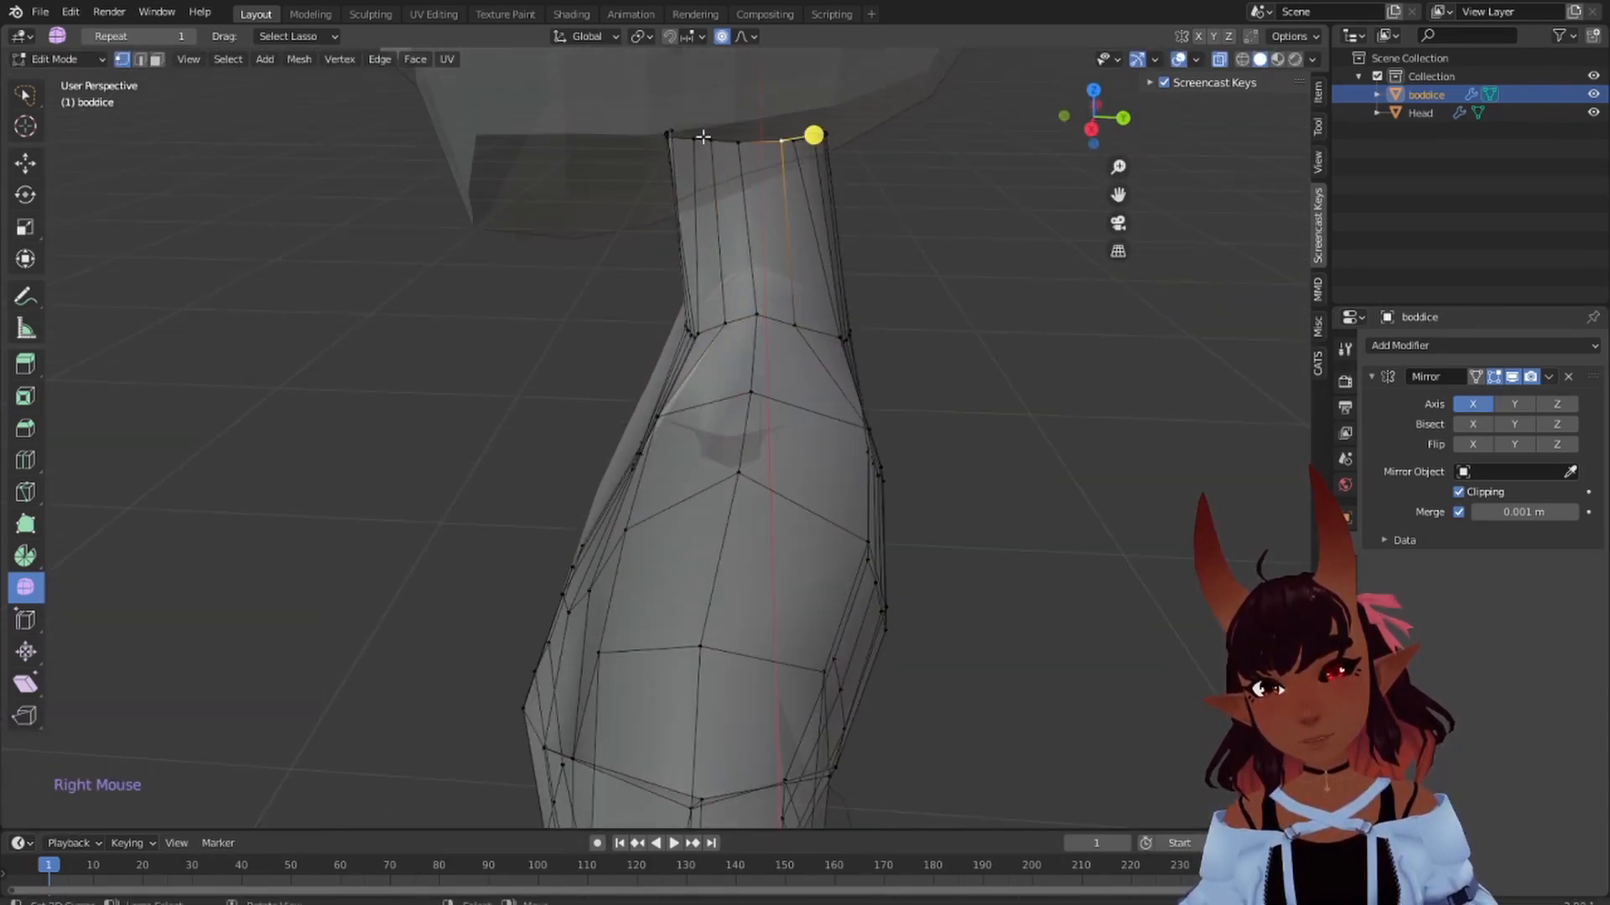
{"action": "right_click", "coordinate": [711, 140], "text": "shift"}
{"action": "key", "text": "s"}
{"action": "key", "text": "y"}
{"action": "scroll", "coordinate": [1006, 214], "scroll_direction": "up", "scroll_amount": 10}
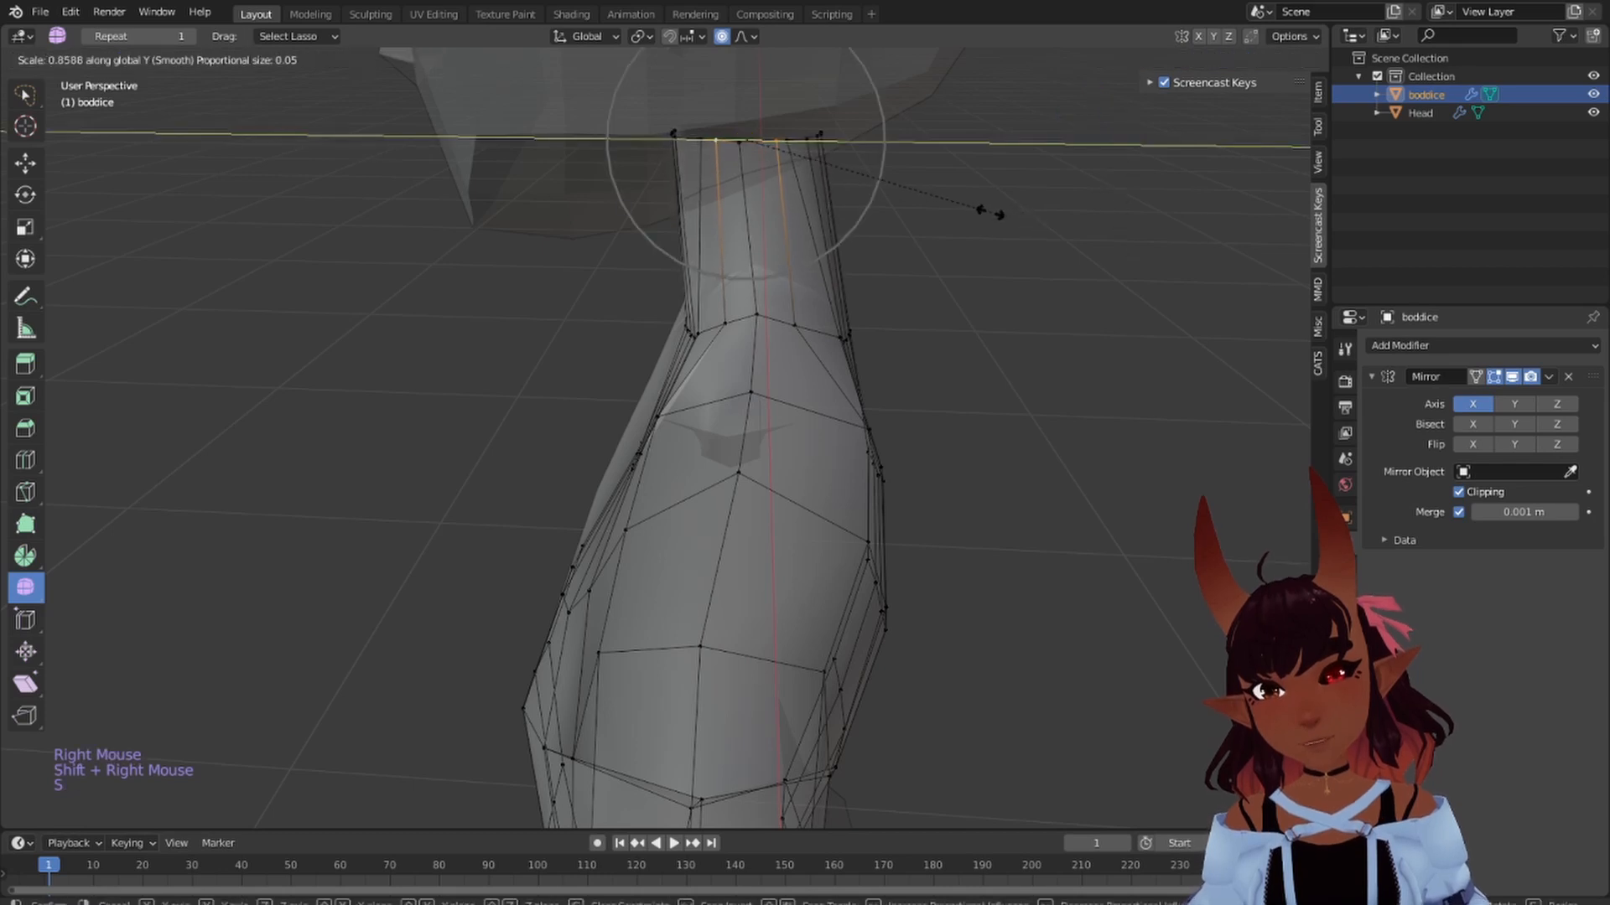
{"action": "left_click", "coordinate": [929, 200]}
- Select the next pair of vertices outward on the neck's upper side and scale them apart along Y by about 1.44
{"action": "middle_click_drag", "start_coordinate": [929, 200], "coordinate": [924, 246]}
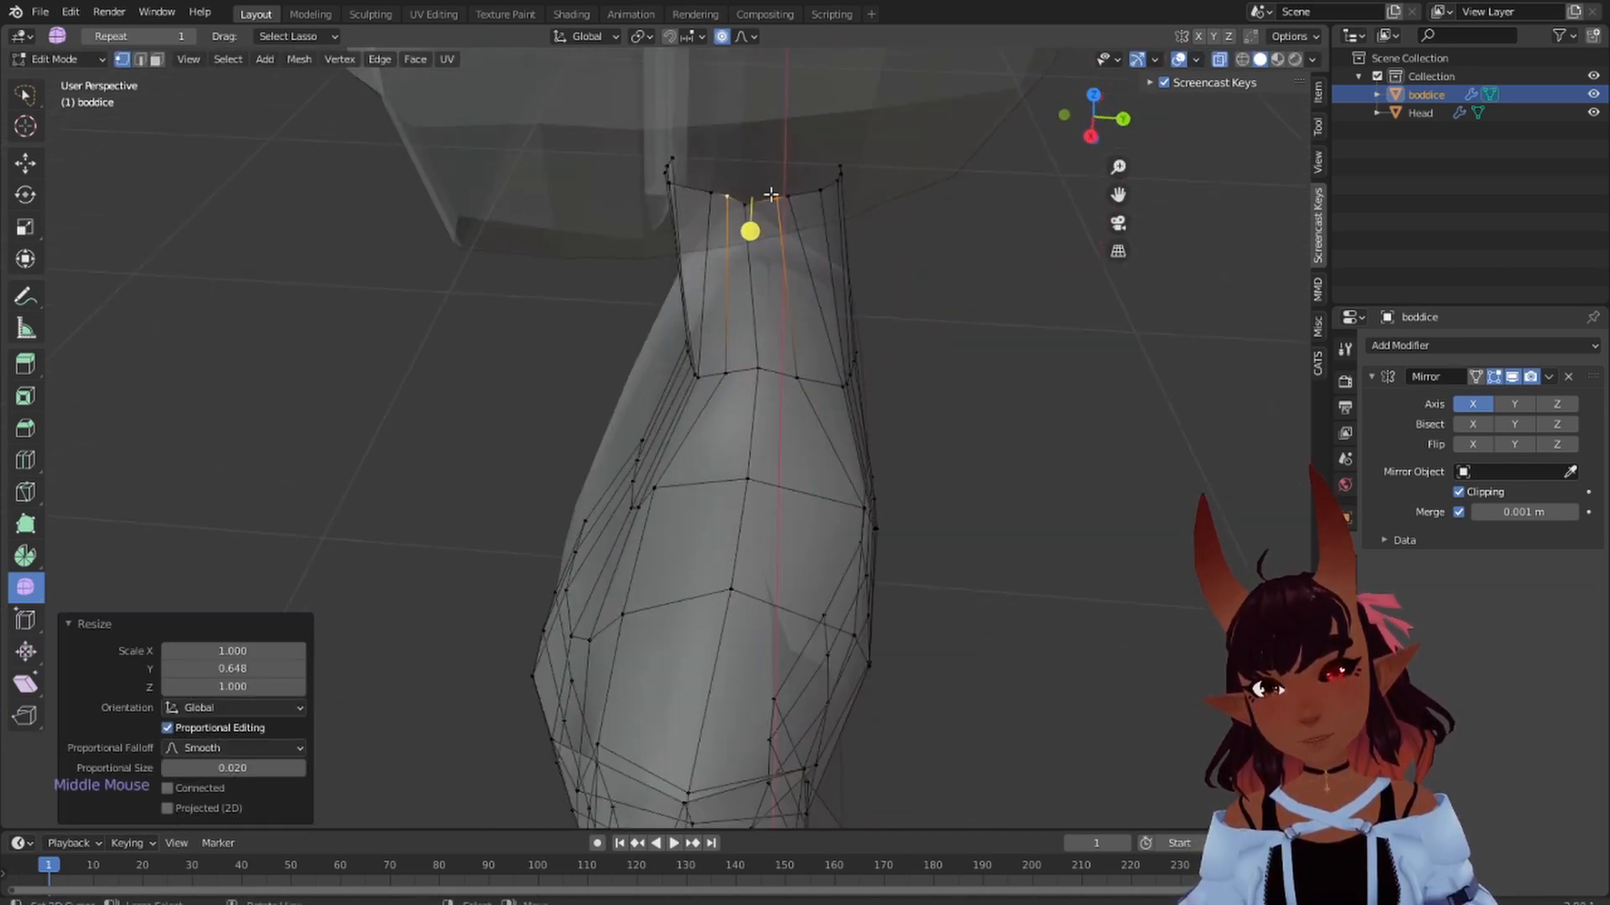
{"action": "right_click", "coordinate": [788, 197]}
{"action": "right_click", "coordinate": [711, 193], "text": "shift"}
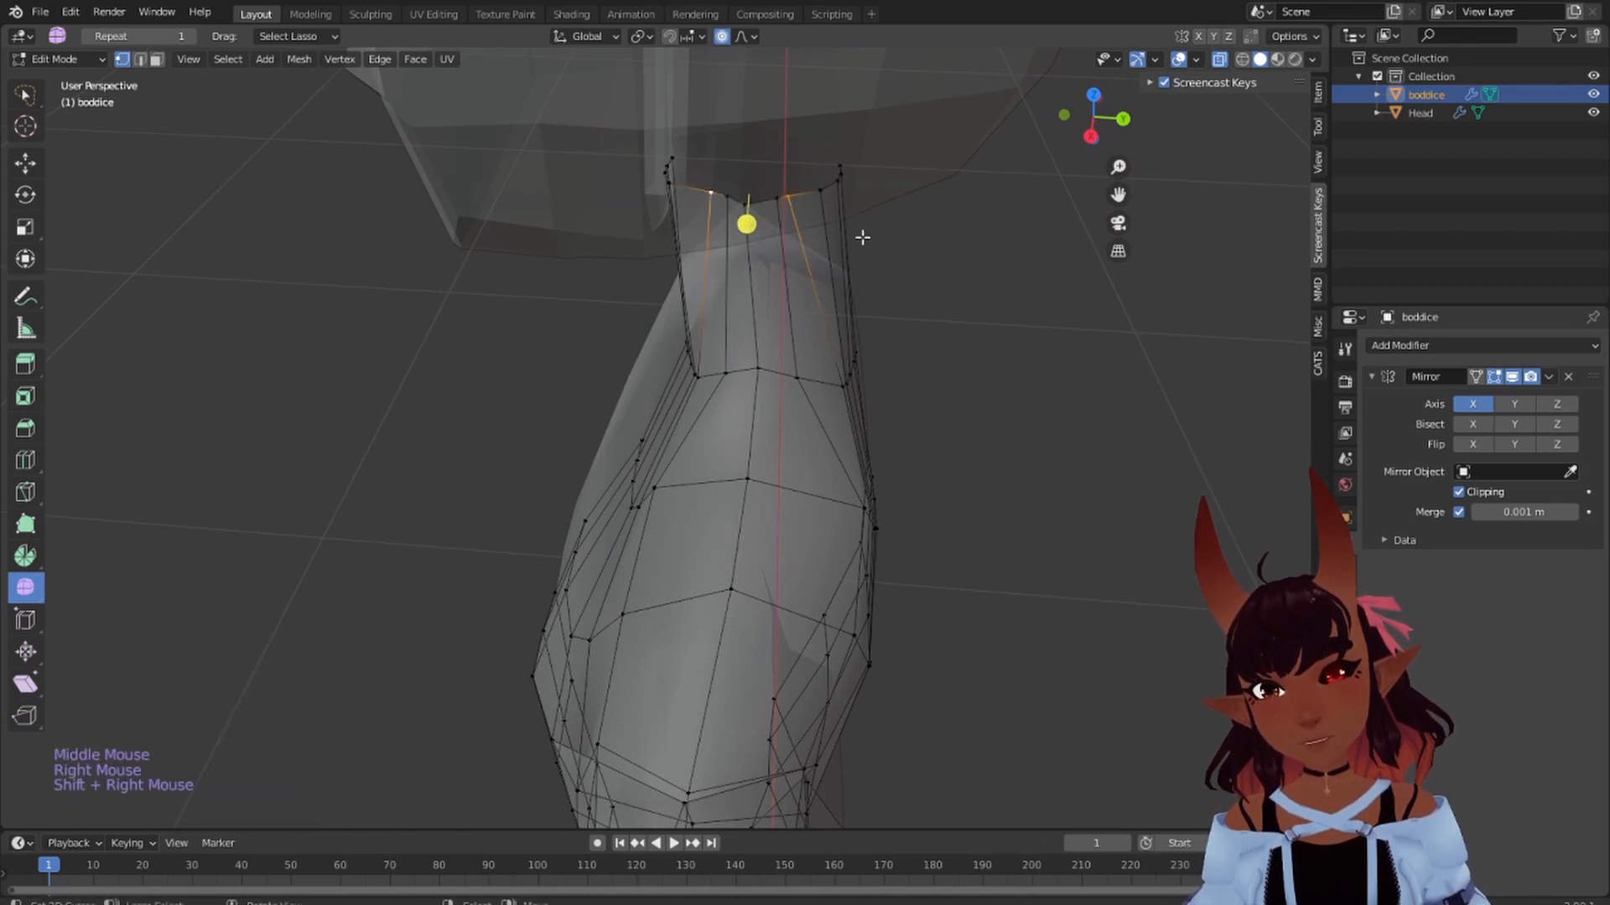
{"action": "key", "text": "s"}
{"action": "key", "text": "y"}
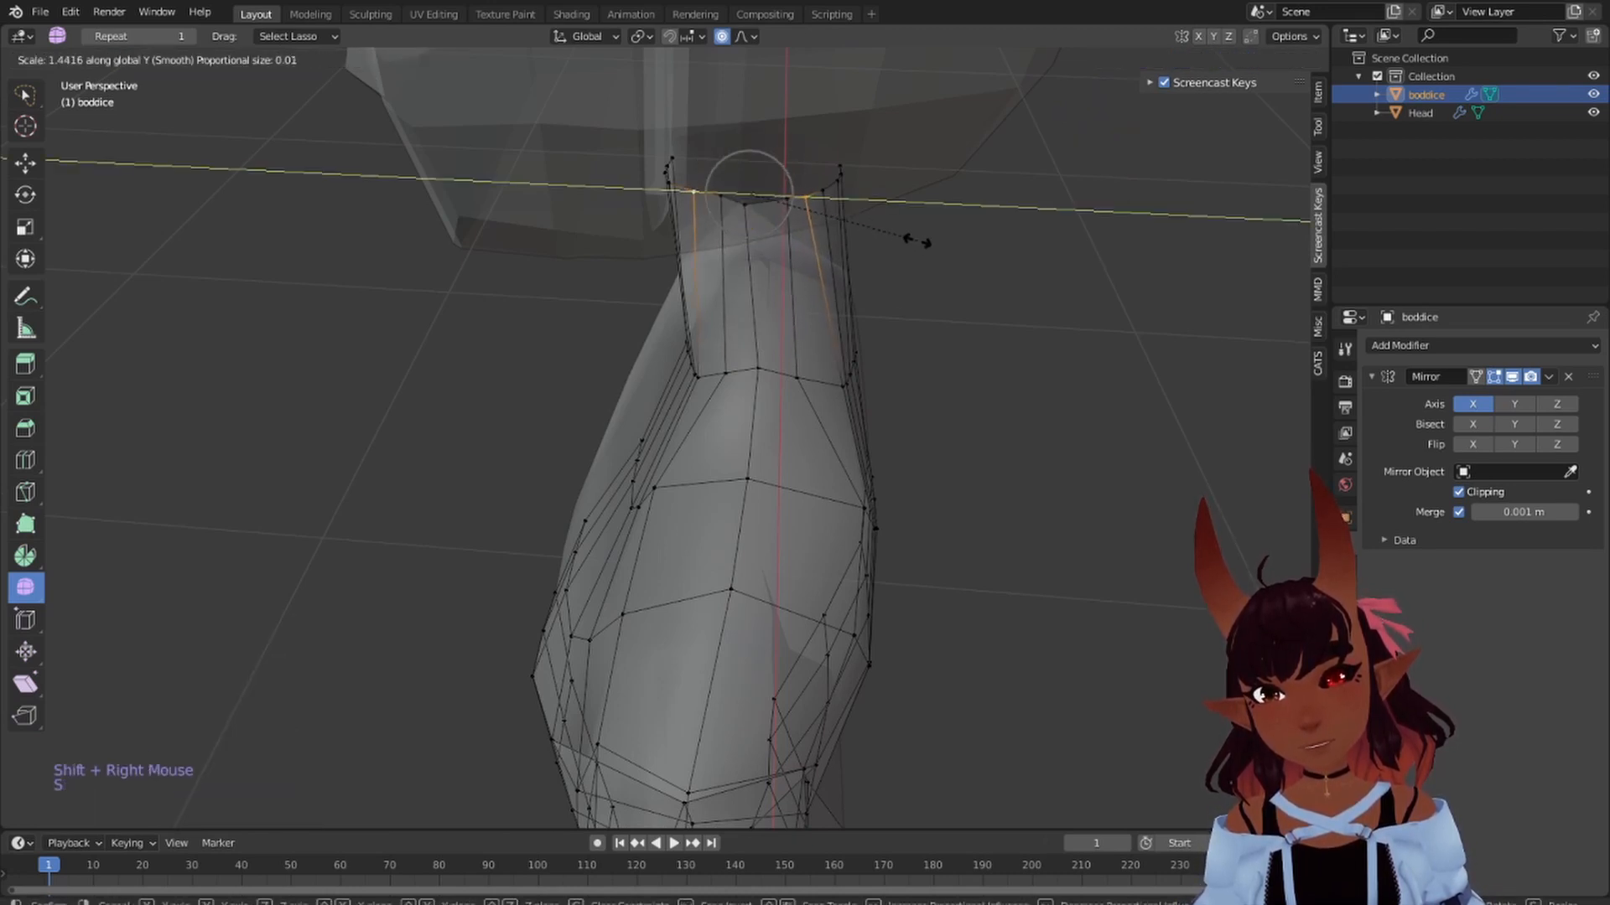
{"action": "left_click", "coordinate": [916, 241]}
- Select the vertices around the neck's upper opening, including the centre-line ones, and smooth them with a Smoothing value of 0.782
{"action": "mouse_move", "coordinate": [916, 241]}
{"action": "middle_mouse_down"}
{"action": "mouse_move", "coordinate": [819, 238]}
{"action": "mouse_move", "coordinate": [797, 270]}
{"action": "middle_mouse_up"}
{"action": "mouse_move", "coordinate": [772, 153]}
{"action": "left_mouse_down"}
{"action": "mouse_move", "coordinate": [521, 207]}
{"action": "mouse_move", "coordinate": [579, 340]}
{"action": "mouse_move", "coordinate": [654, 344]}
{"action": "left_mouse_up"}
{"action": "middle_click_drag", "start_coordinate": [680, 305], "coordinate": [690, 259]}
{"action": "right_click", "coordinate": [672, 182], "text": "shift"}
{"action": "right_click", "coordinate": [675, 141], "text": "shift"}
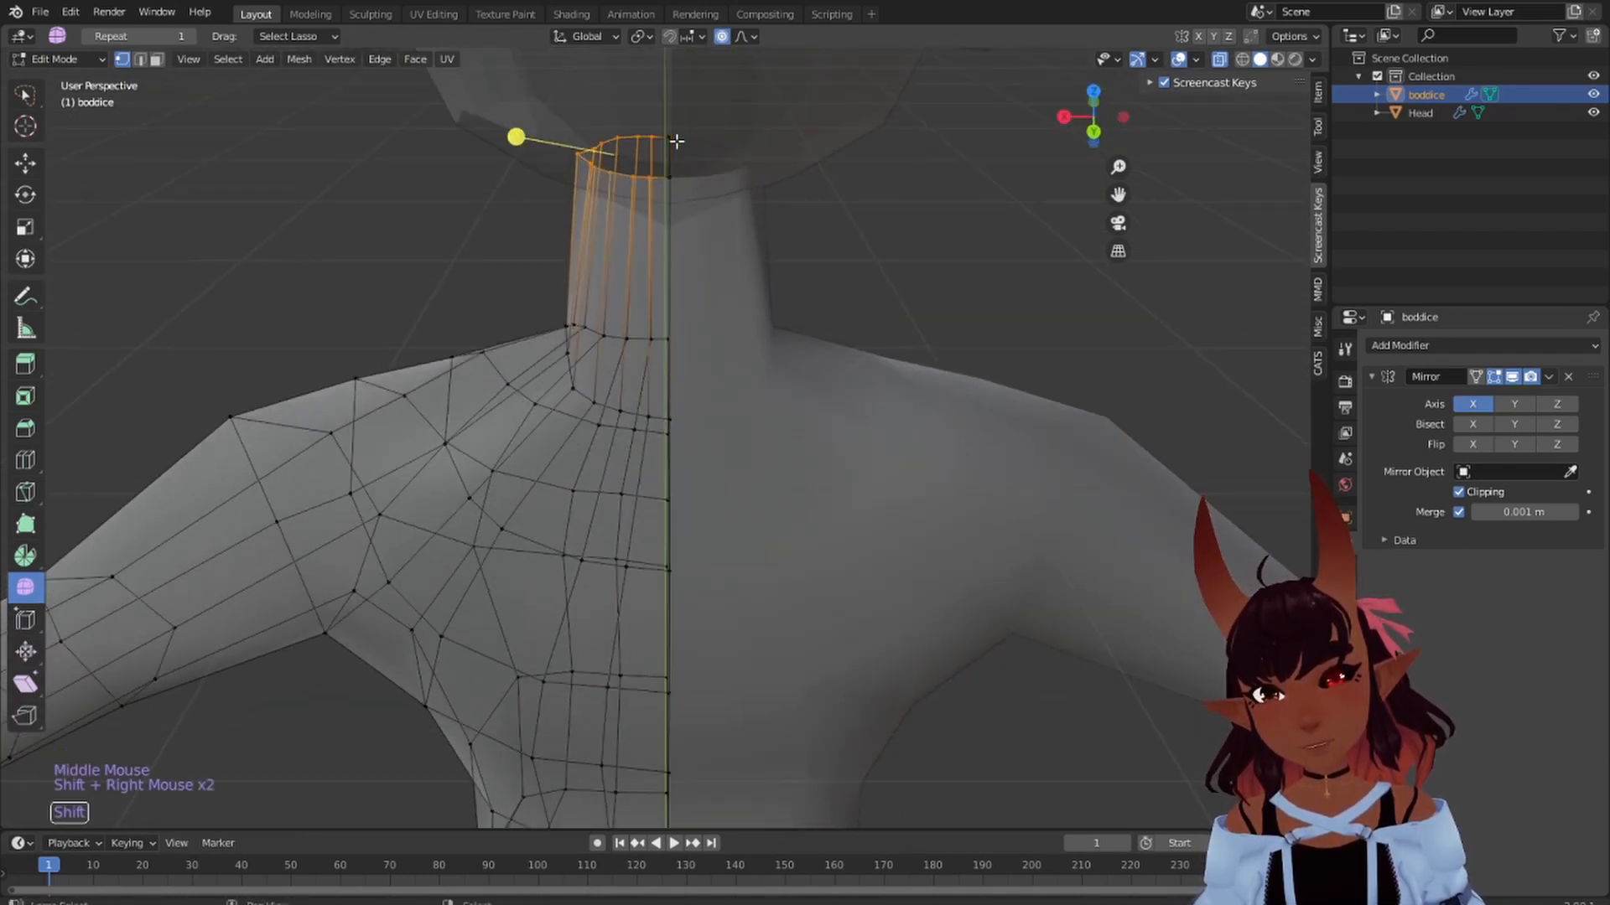
{"action": "left_click_drag", "start_coordinate": [516, 137], "coordinate": [770, 159]}
{"action": "middle_click_drag", "start_coordinate": [770, 159], "coordinate": [582, 228]}
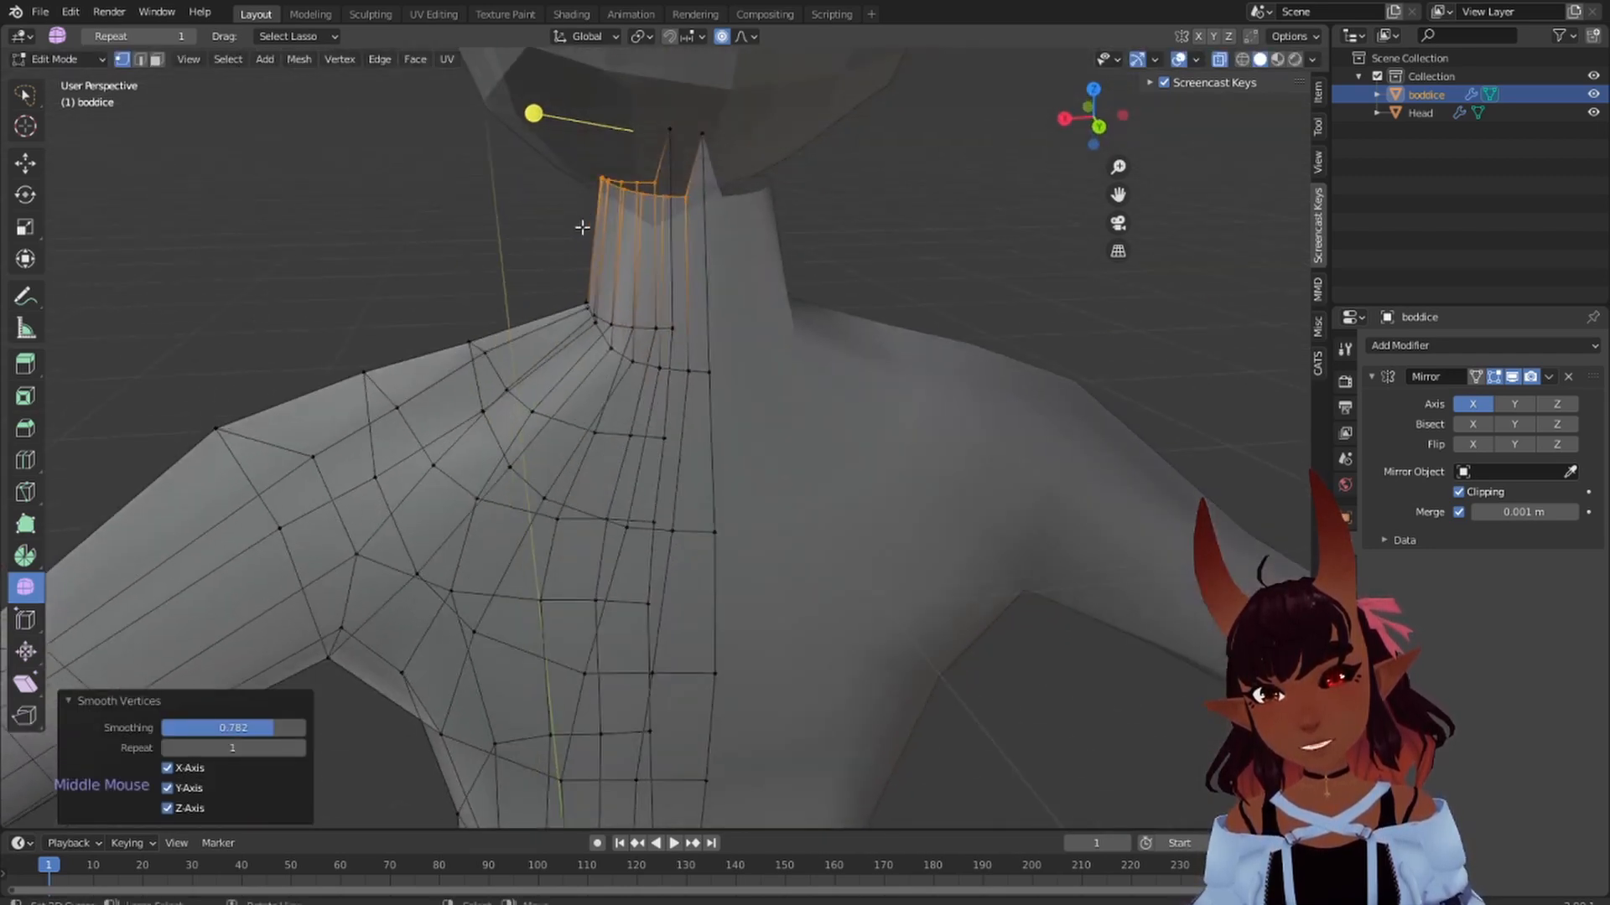
- Flatten the neck's upper ring by scaling it along Z to 0.052
{"action": "scroll", "coordinate": [691, 208], "scroll_direction": "down", "scroll_amount": 3}
{"action": "mouse_move", "coordinate": [719, 186]}
{"action": "left_mouse_down"}
{"action": "mouse_move", "coordinate": [616, 219]}
{"action": "mouse_move", "coordinate": [670, 334]}
{"action": "mouse_move", "coordinate": [723, 191]}
{"action": "left_mouse_up"}
{"action": "key", "text": "s"}
{"action": "key", "text": "z"}
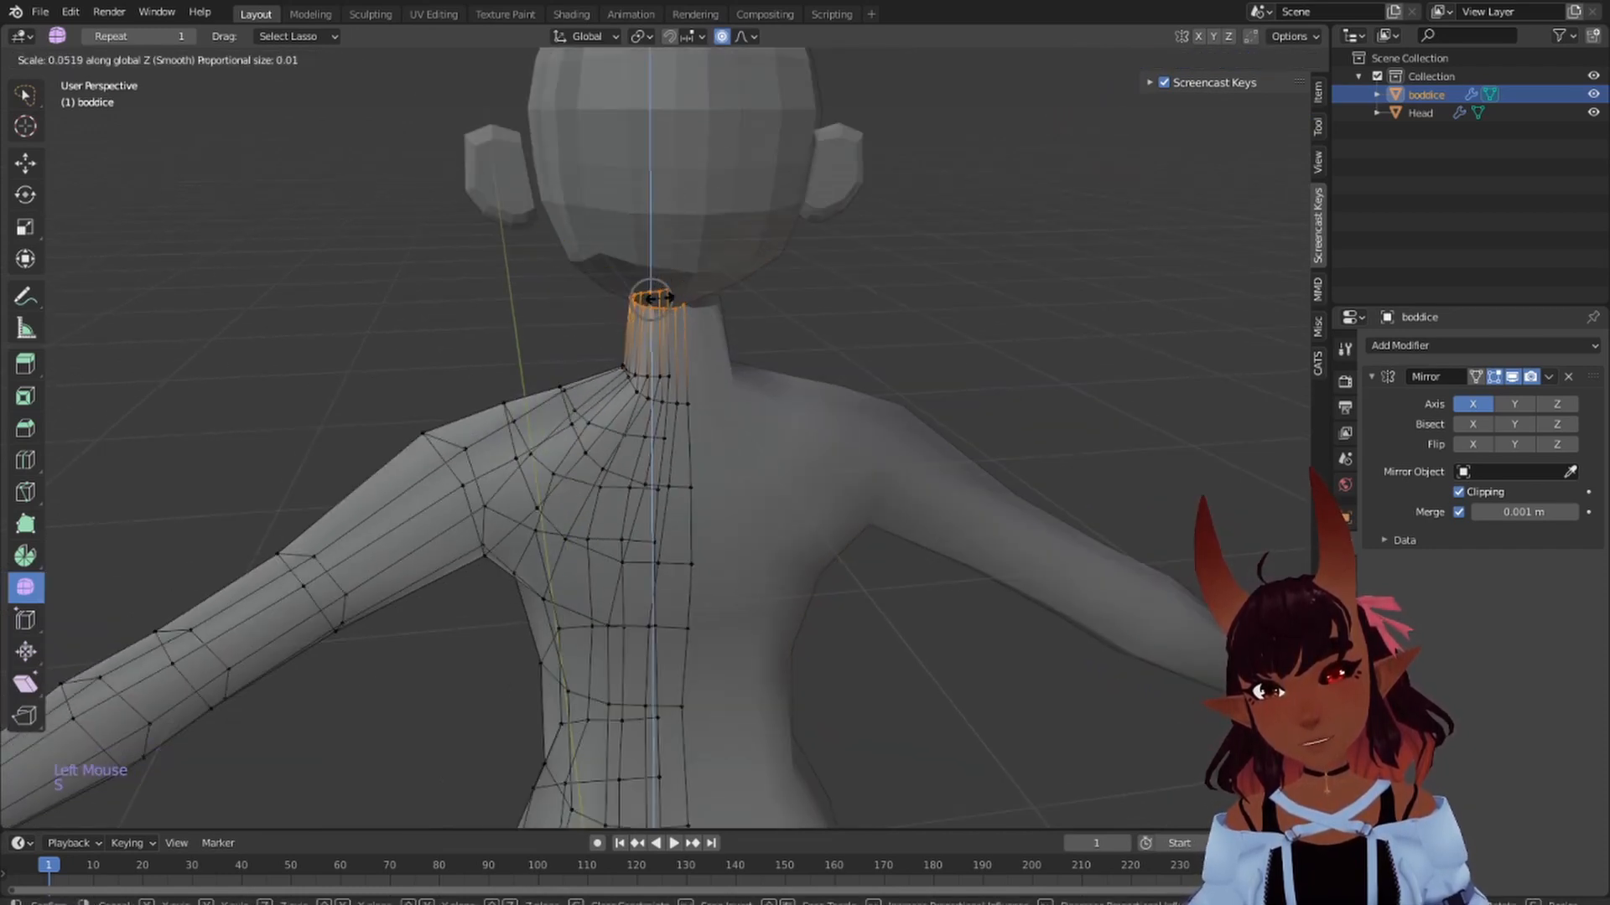
{"action": "left_click", "coordinate": [673, 175]}
- Scale the neck's upper ring along Z twice more, using 0.285 for the last scaling
{"action": "key", "text": "s"}
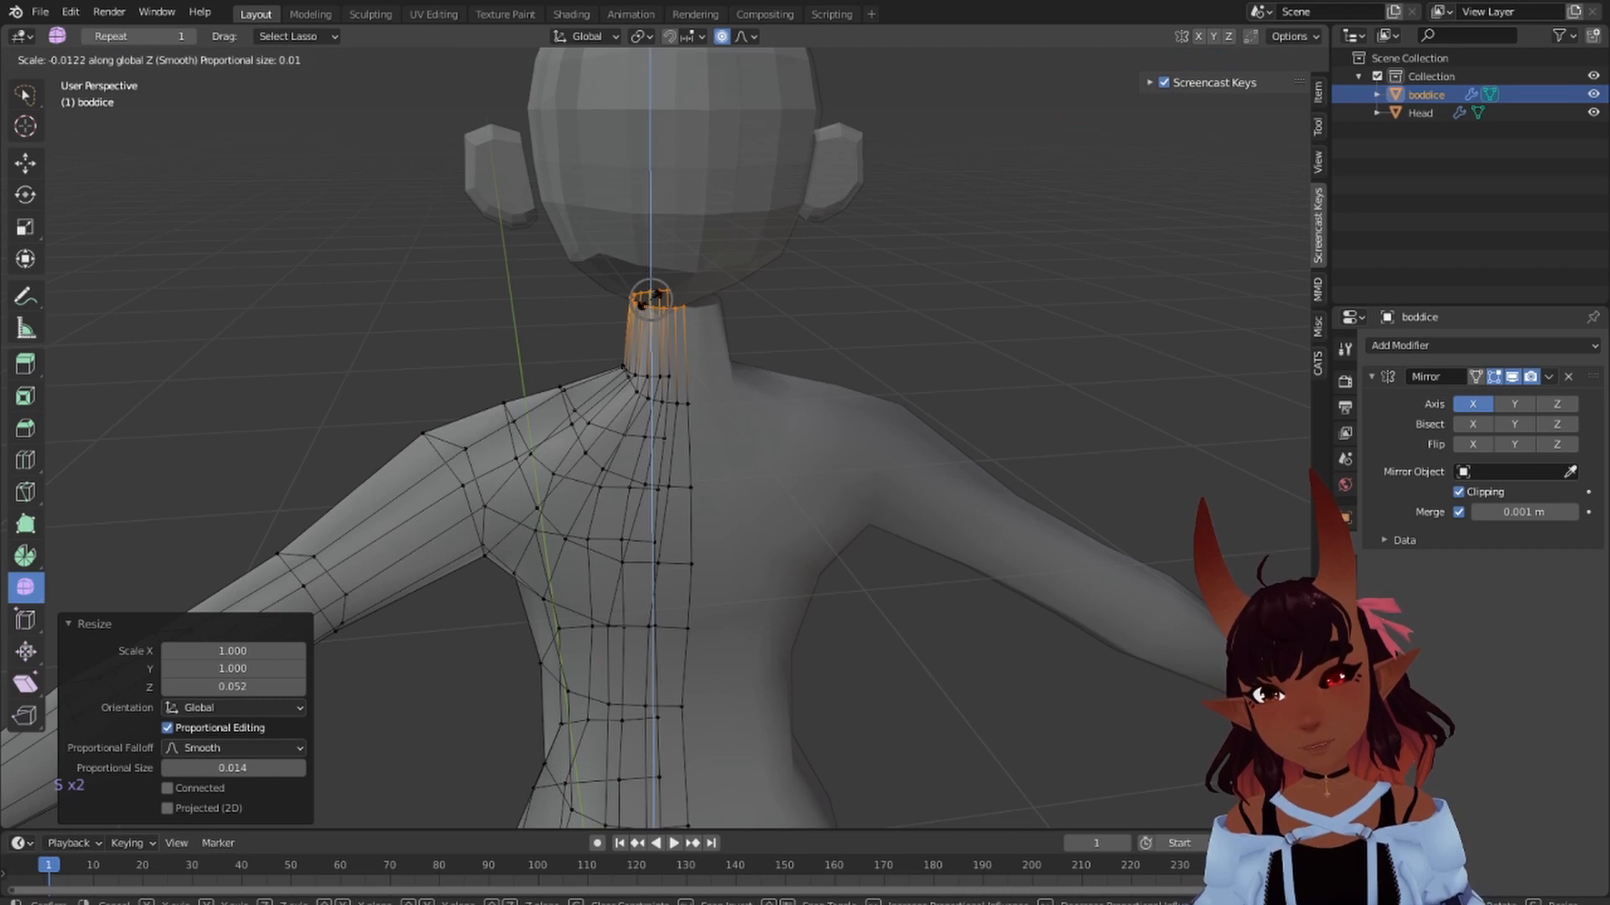
{"action": "left_click", "coordinate": [672, 176]}
{"action": "key", "text": "s"}
{"action": "key", "text": "z"}
{"action": "left_click", "coordinate": [651, 260]}
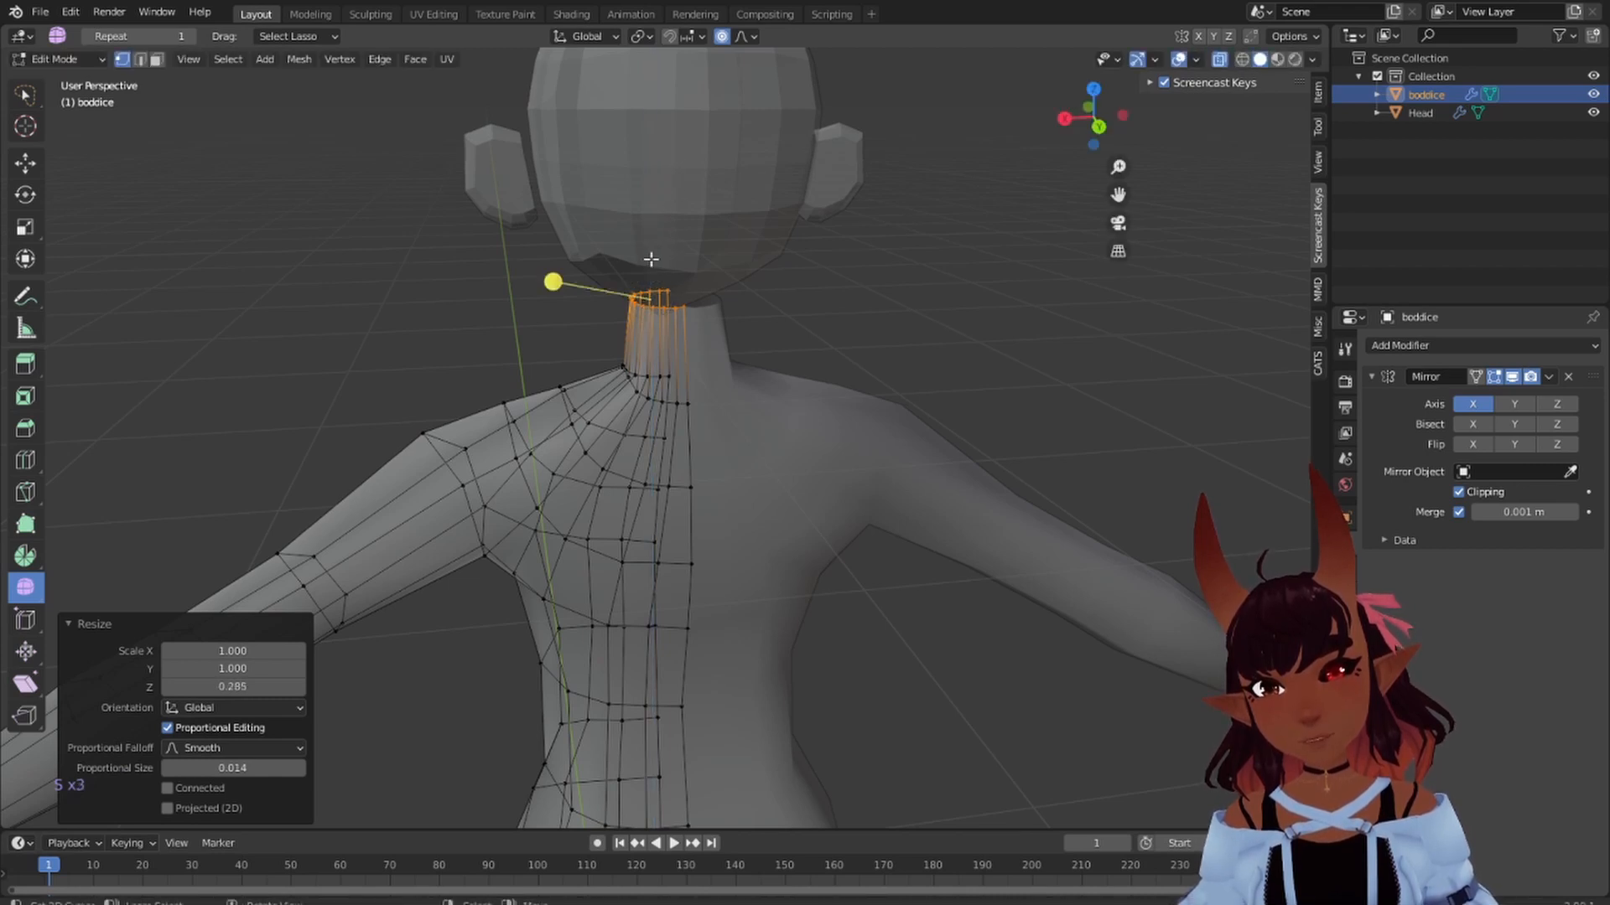
- In the right side view, raise the neck's upper ring about 0.016 m along Z and rotate it -21.6°
{"action": "key", "text": "KP_3"}
{"action": "scroll", "coordinate": [720, 250], "scroll_direction": "up", "scroll_amount": 3}
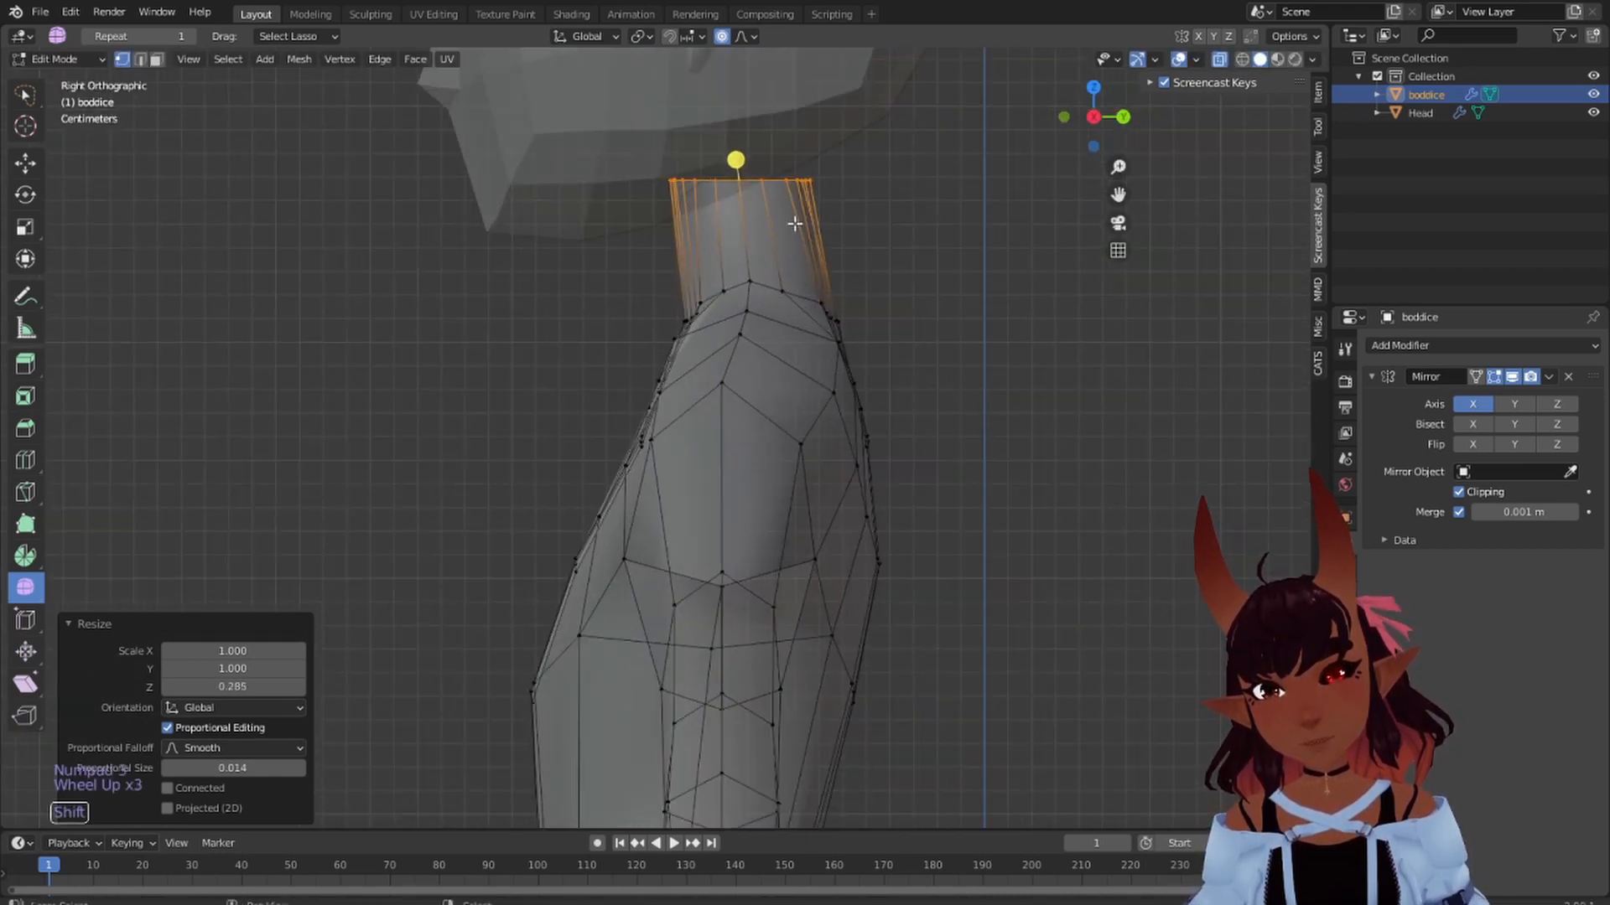
{"action": "middle_click_drag", "start_coordinate": [749, 170], "coordinate": [695, 288], "text": "shift"}
{"action": "key", "text": "g"}
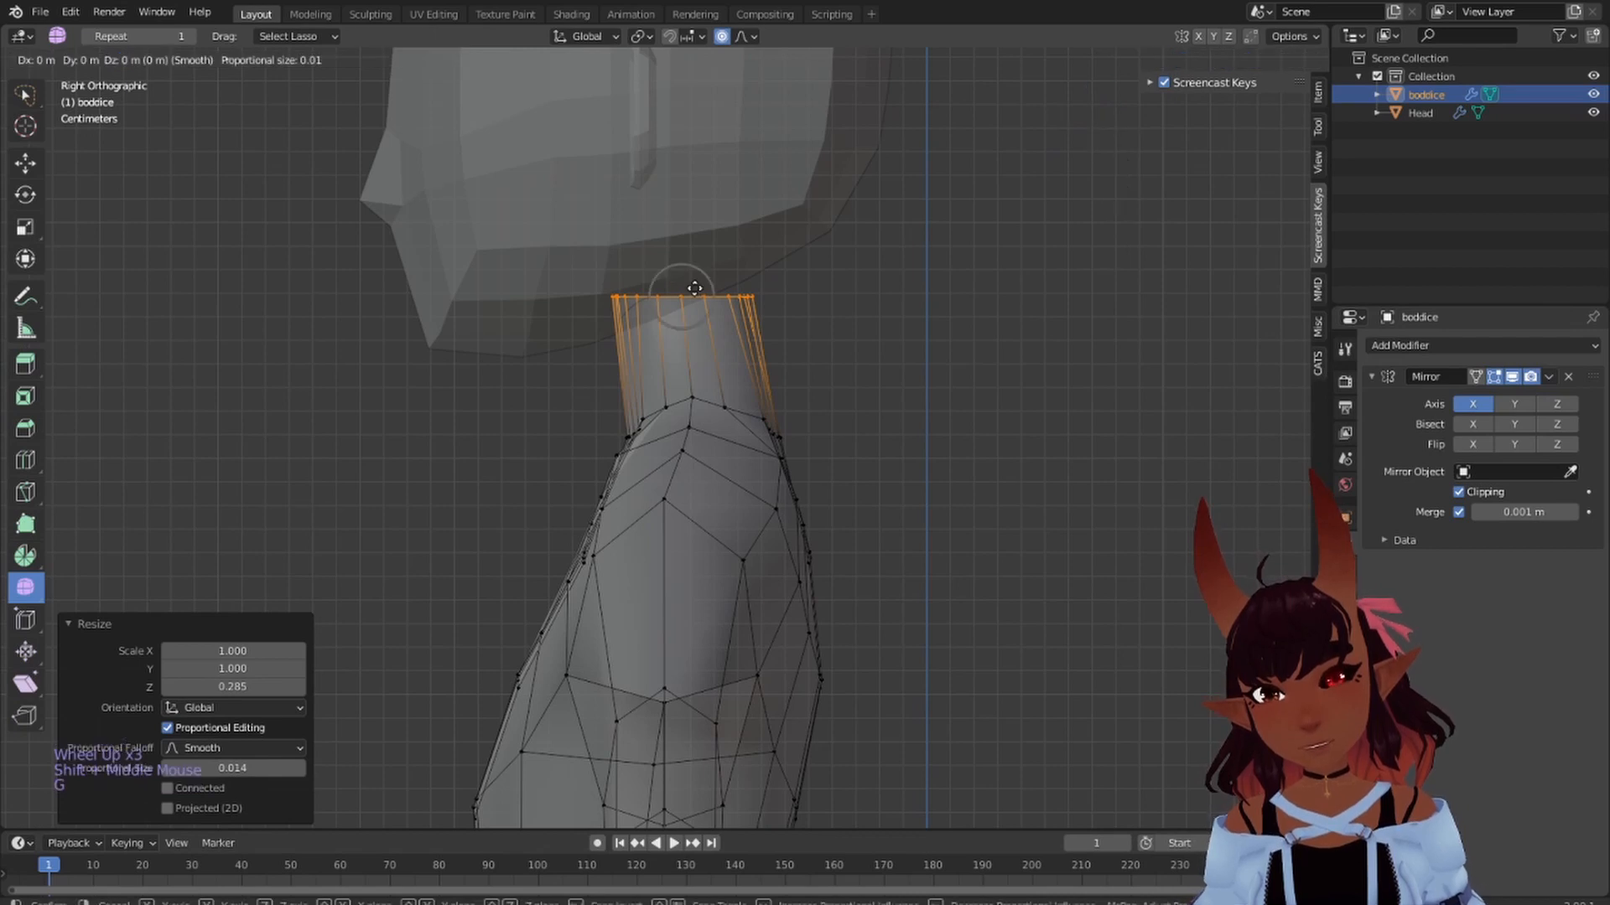
{"action": "key", "text": "z"}
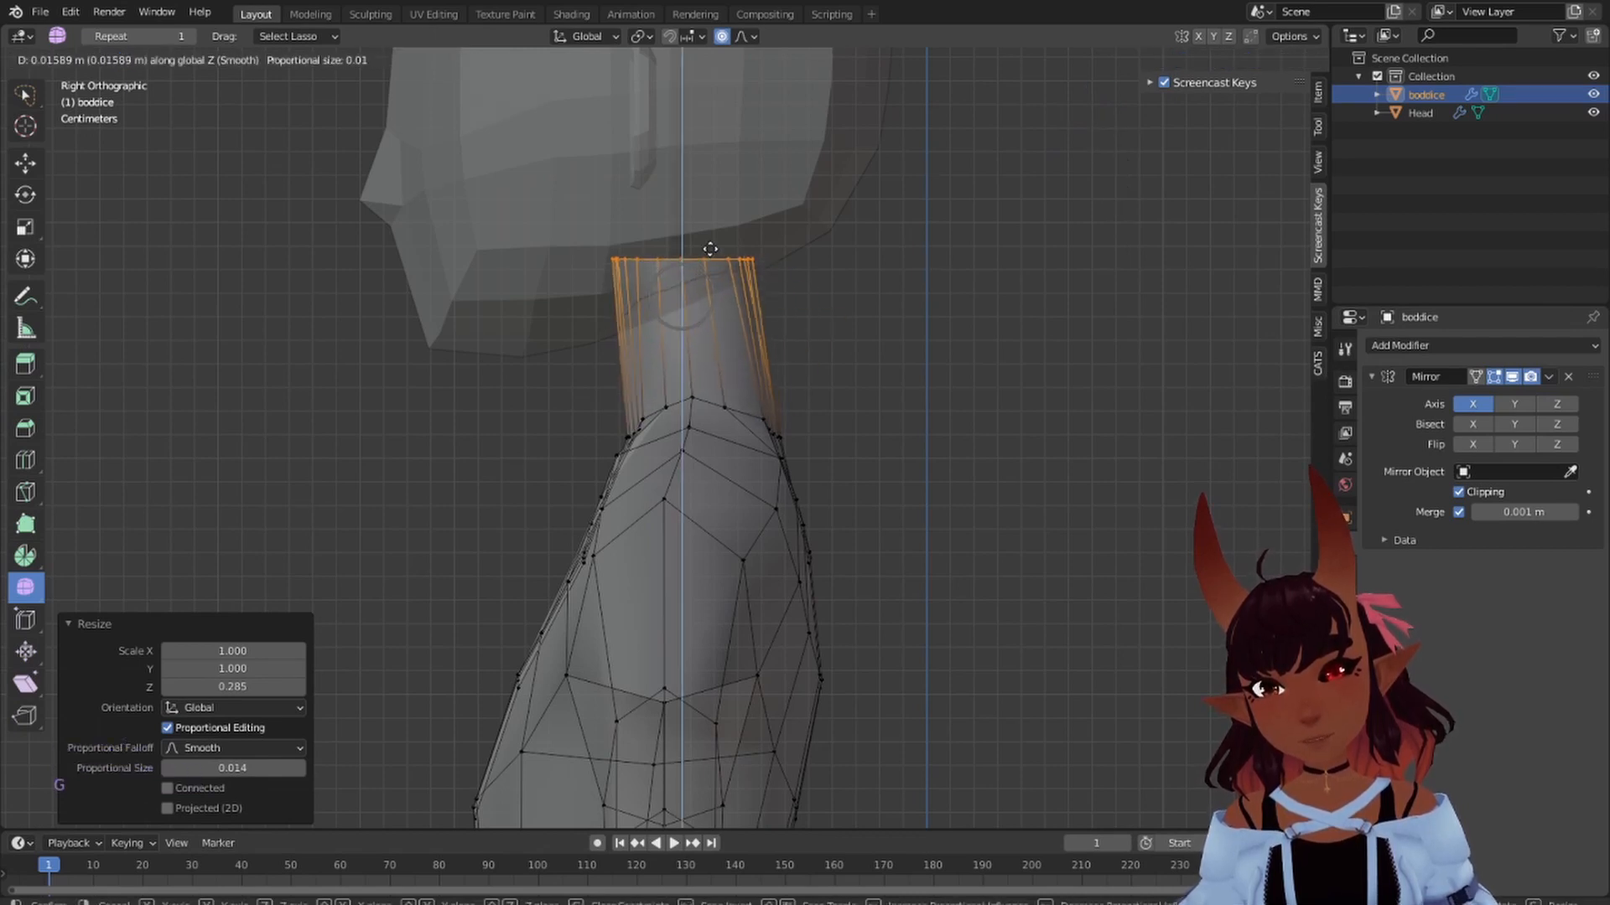
{"action": "left_click", "coordinate": [695, 256]}
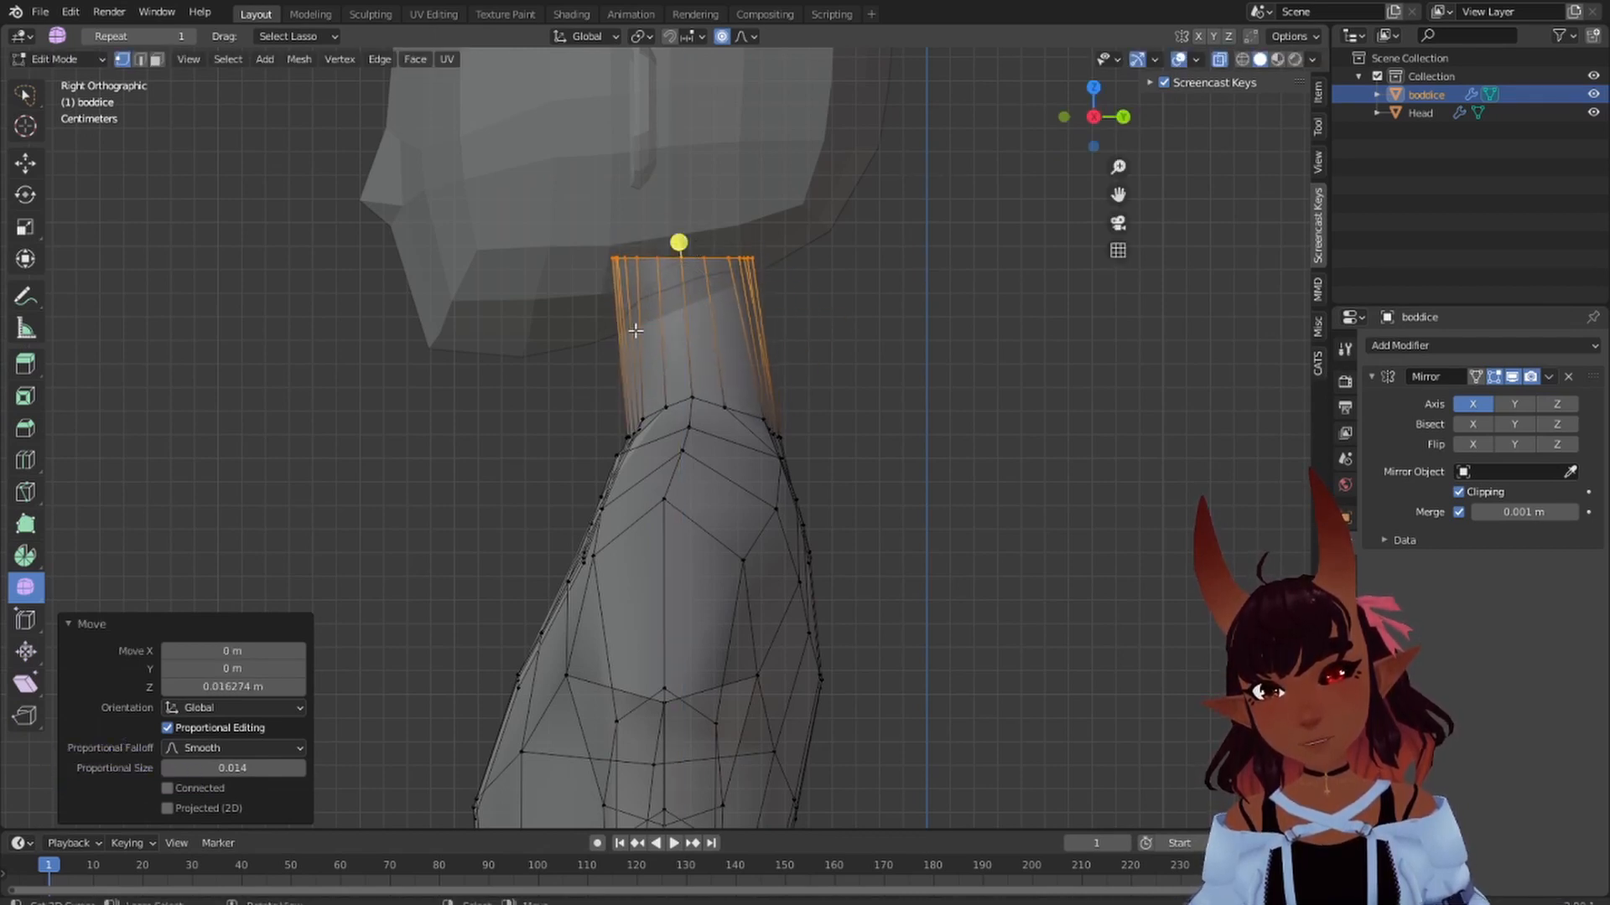
{"action": "key", "text": "r"}
{"action": "left_click", "coordinate": [614, 346]}
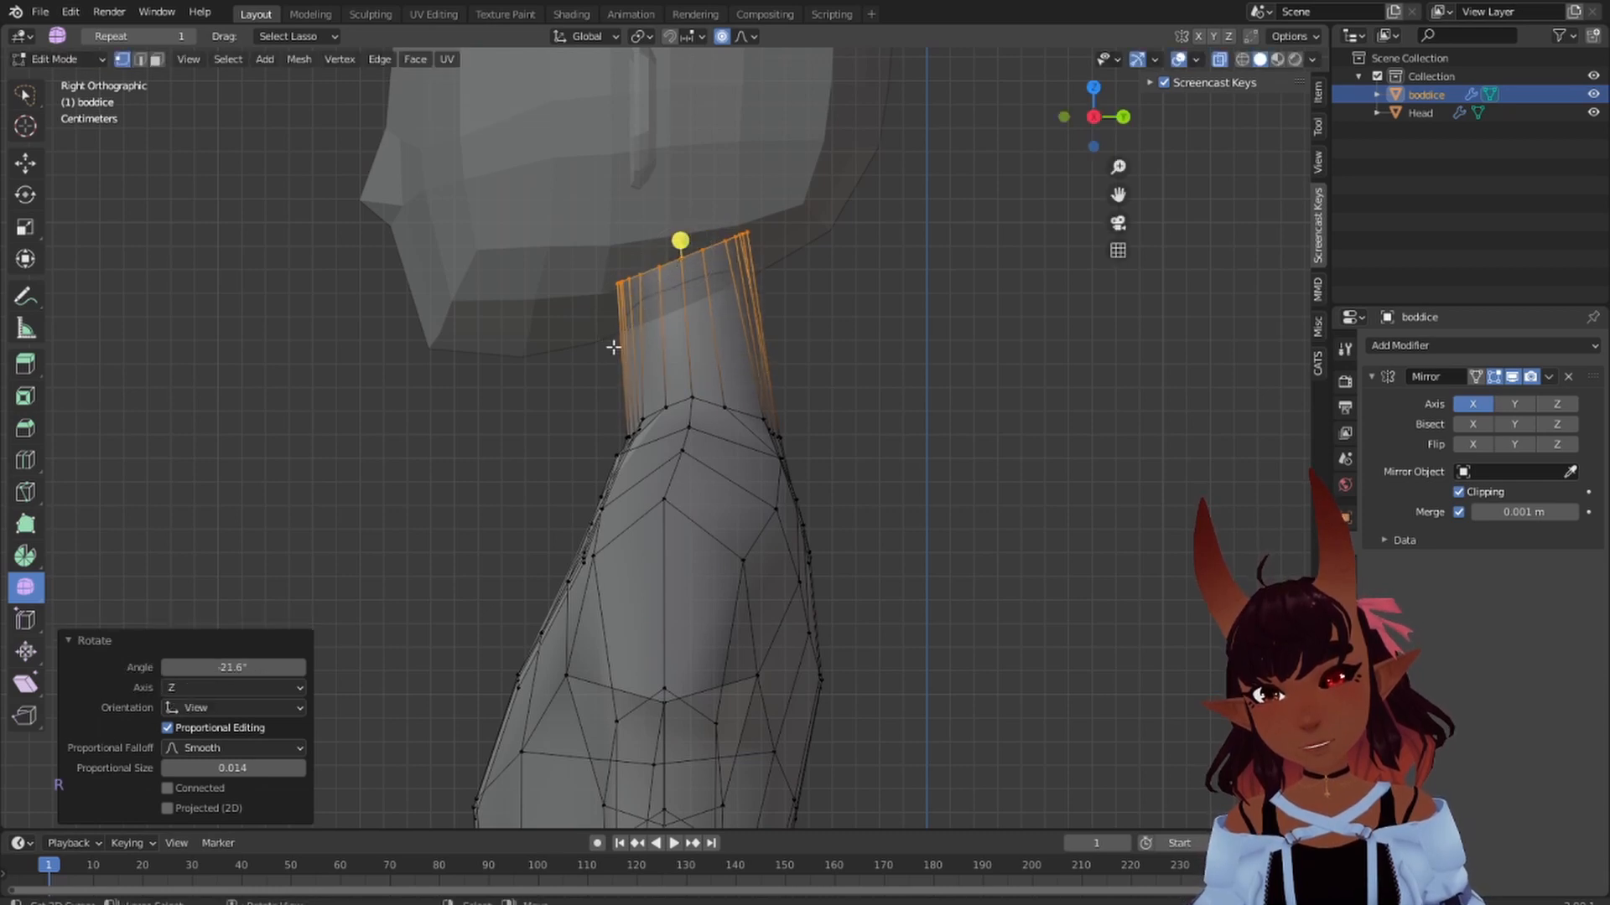
- Move the neck's tilted upper ring about -0.0106 m along Y and -0.0156 m along Z, under the head
{"action": "scroll", "coordinate": [715, 325], "scroll_direction": "down", "scroll_amount": 2}
{"action": "key", "text": "g"}
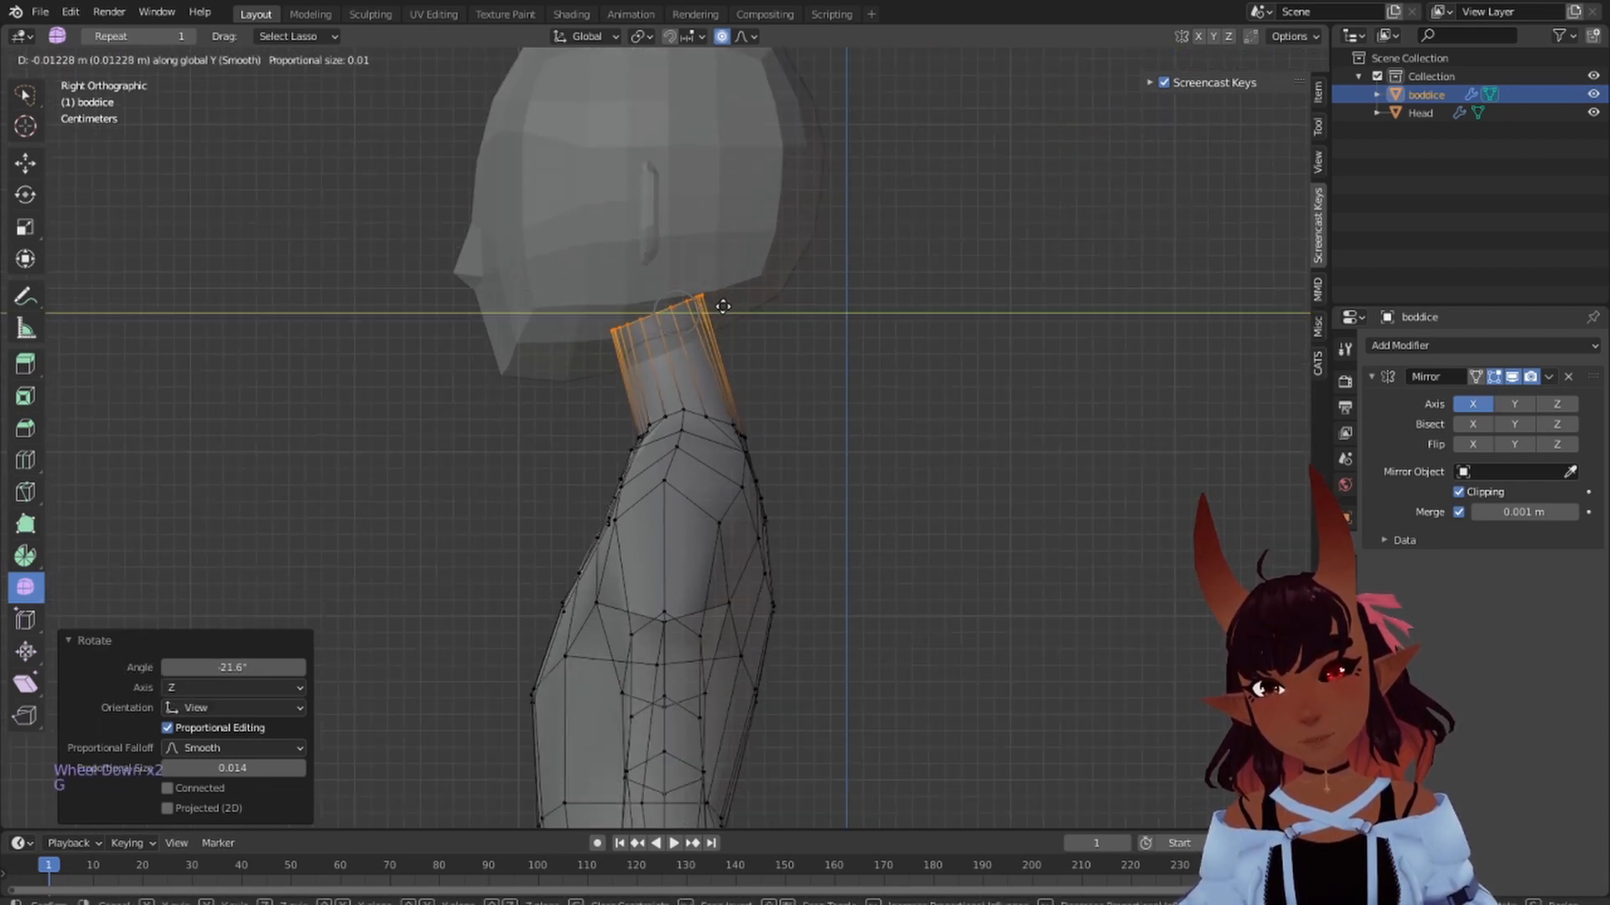
{"action": "left_click", "coordinate": [725, 308]}
{"action": "key", "text": "g"}
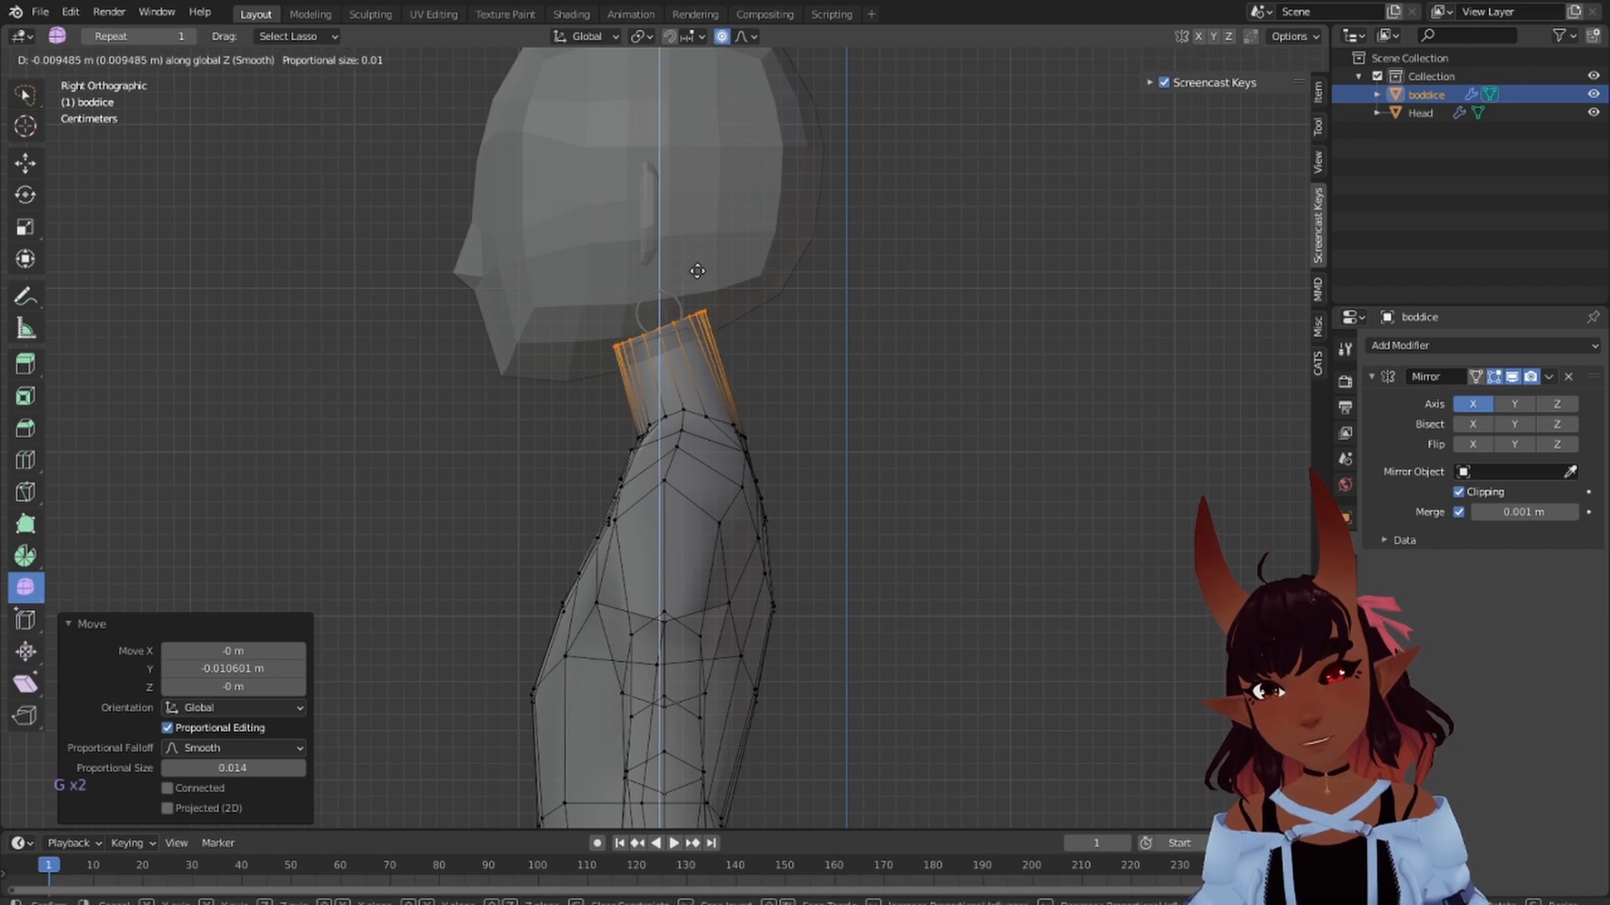
{"action": "left_click", "coordinate": [696, 282]}
- Clear the selection and examine the whole figure's side profile around the neck and torso
{"action": "scroll", "coordinate": [708, 327], "scroll_direction": "down", "scroll_amount": 4}
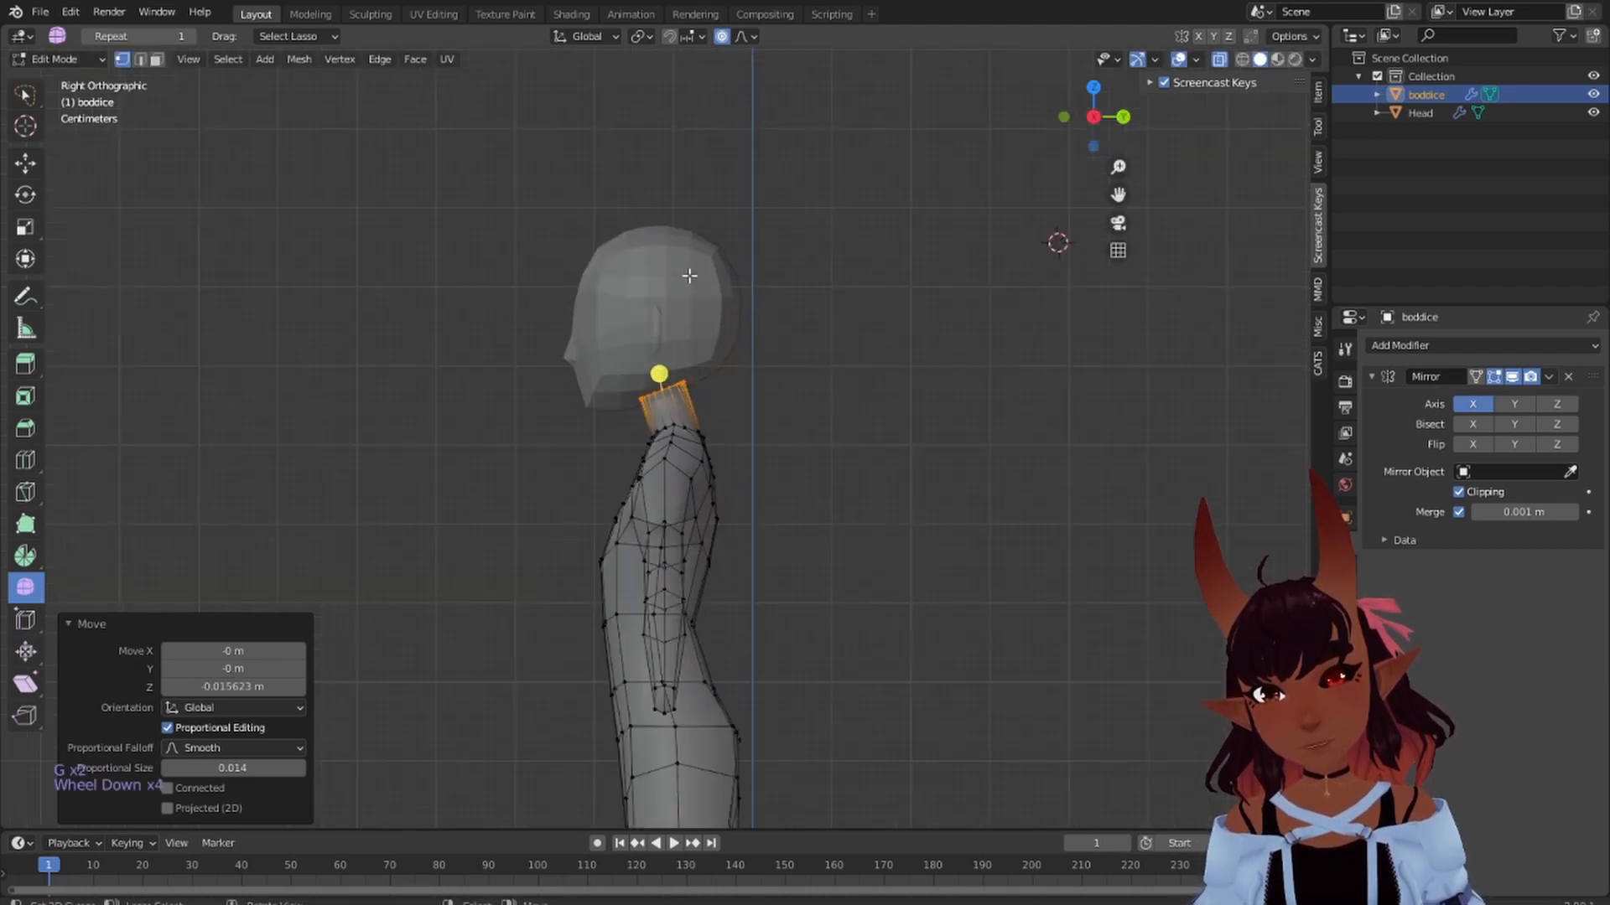
{"action": "key", "text": "a"}
{"action": "key", "text": "a"}
{"action": "key", "text": "a"}
{"action": "scroll", "coordinate": [715, 344], "scroll_direction": "down", "scroll_amount": 6}
{"action": "scroll", "coordinate": [727, 371], "scroll_direction": "up", "scroll_amount": 2}
{"action": "middle_click_drag", "start_coordinate": [727, 371], "coordinate": [719, 395], "text": "shift"}
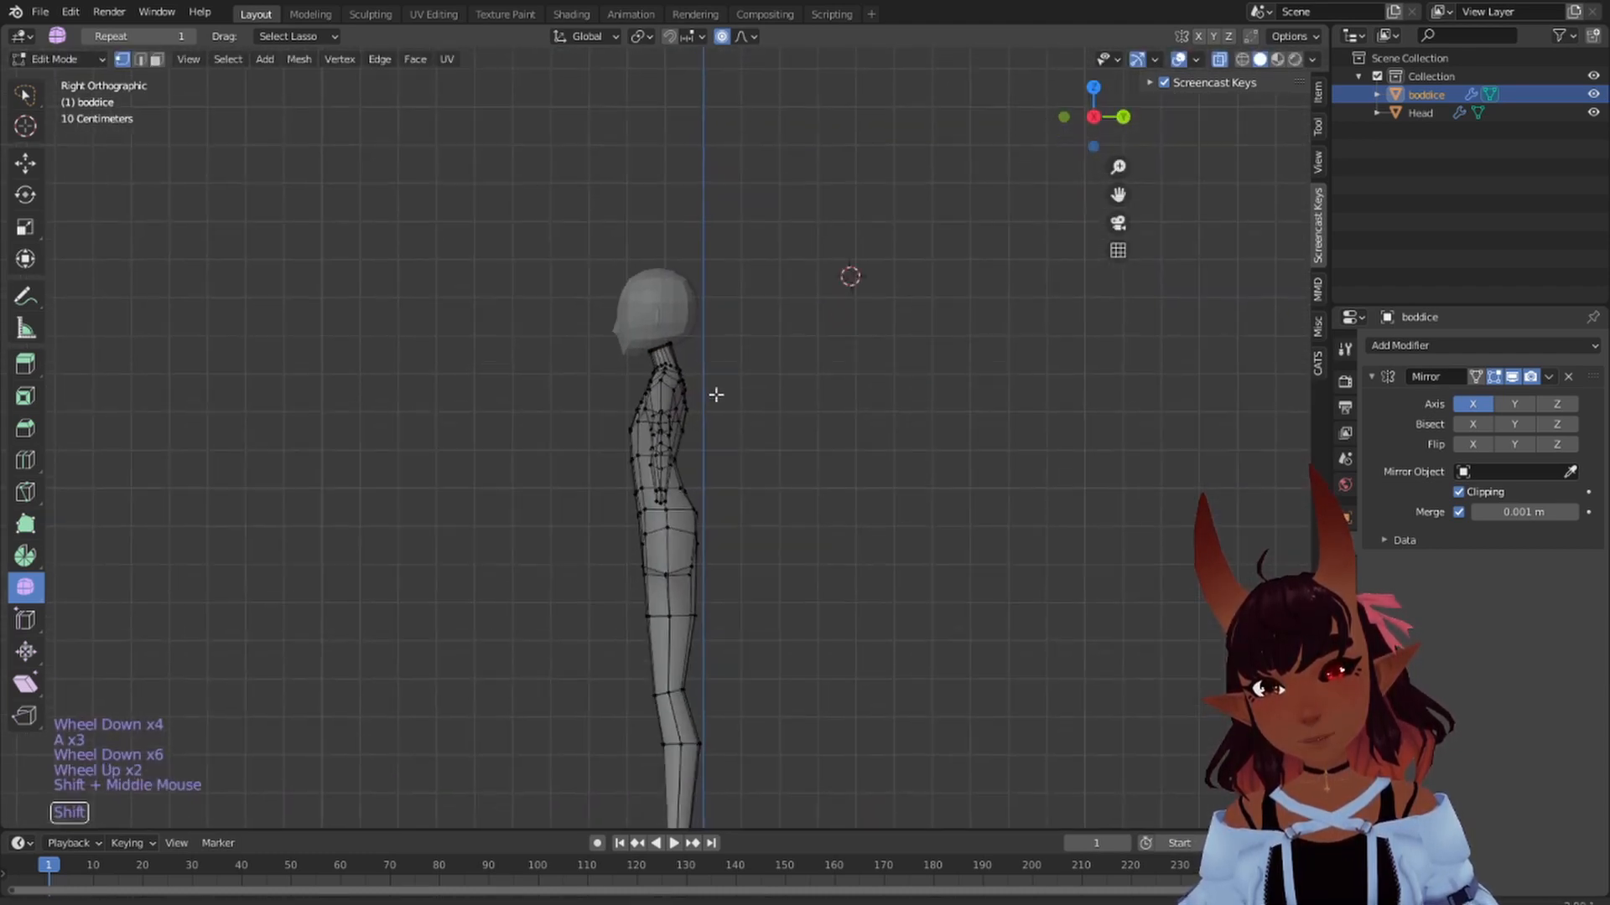
{"action": "scroll", "coordinate": [705, 377], "scroll_direction": "up", "scroll_amount": 6}
- Select the elbow's middle edge loop and move it about 0.017 m along Y with a proportional size of 0.29
{"action": "middle_click_drag", "start_coordinate": [746, 320], "coordinate": [639, 377]}
{"action": "scroll", "coordinate": [737, 385], "scroll_direction": "down", "scroll_amount": 5}
{"action": "scroll", "coordinate": [639, 378], "scroll_direction": "up", "scroll_amount": 2}
{"action": "left_click", "coordinate": [638, 319]}
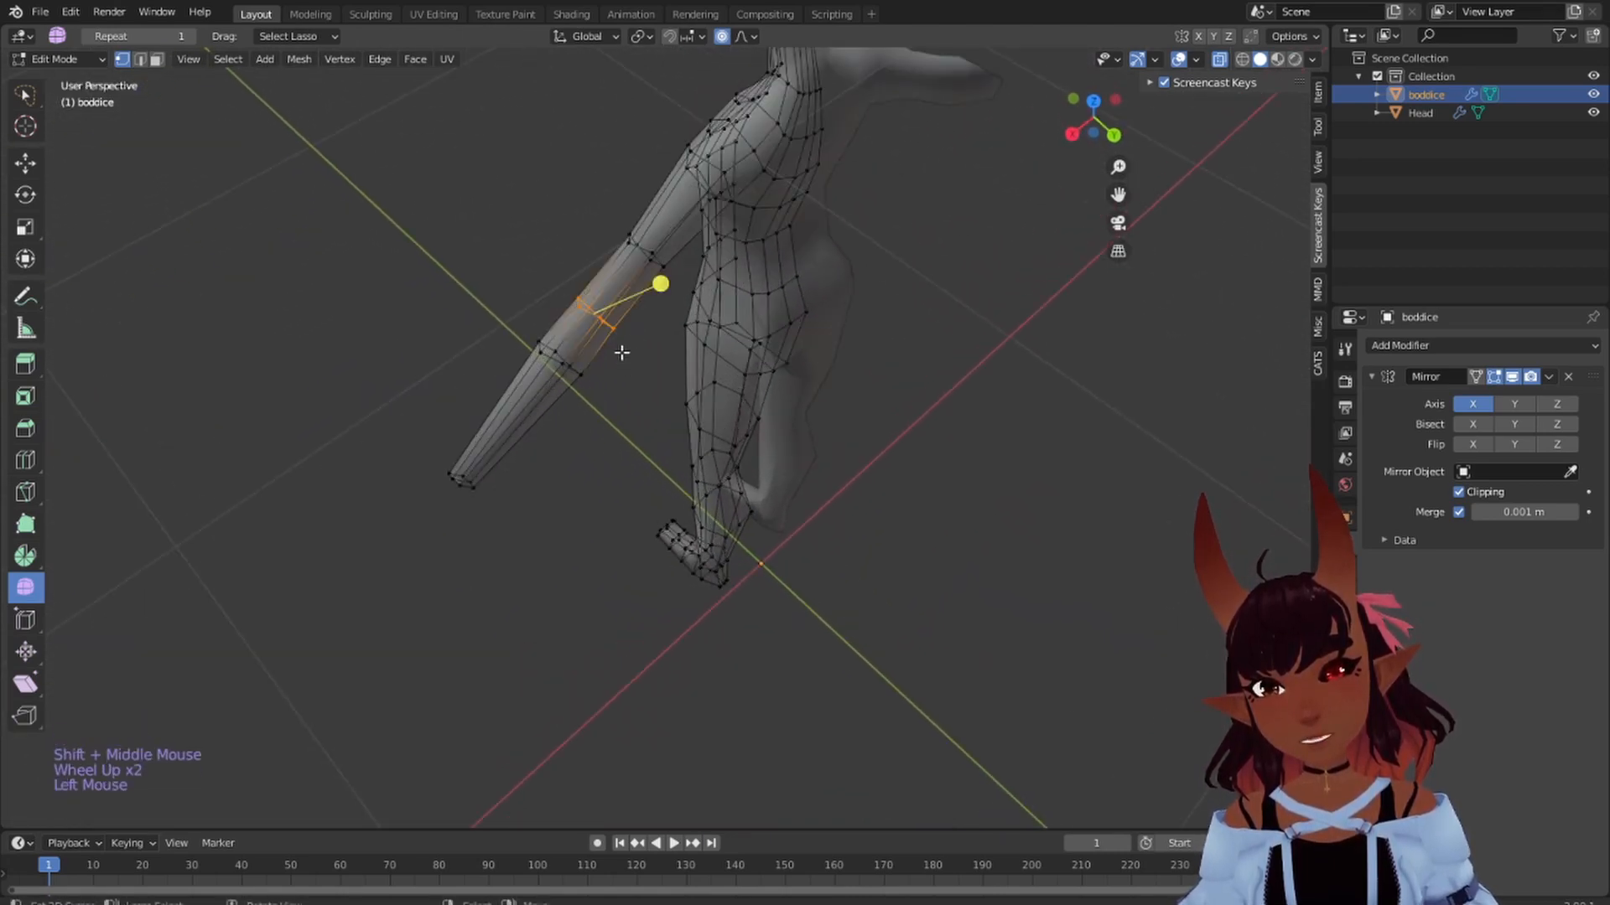
{"action": "key", "text": "g"}
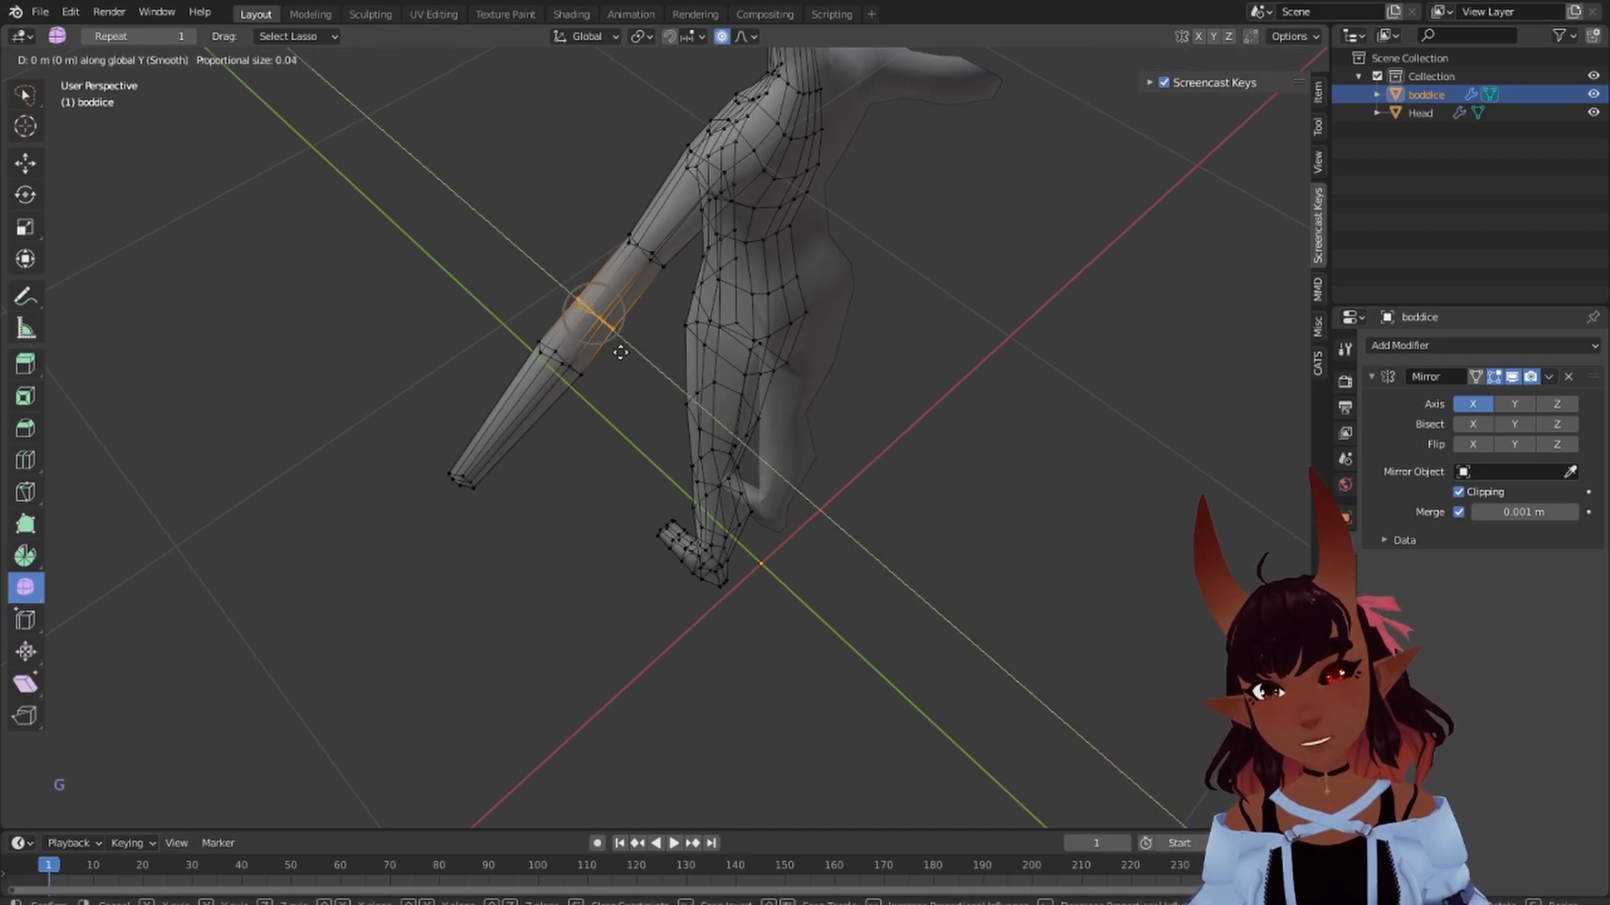
{"action": "key", "text": "y"}
{"action": "scroll", "coordinate": [619, 351], "scroll_direction": "down", "scroll_amount": 15}
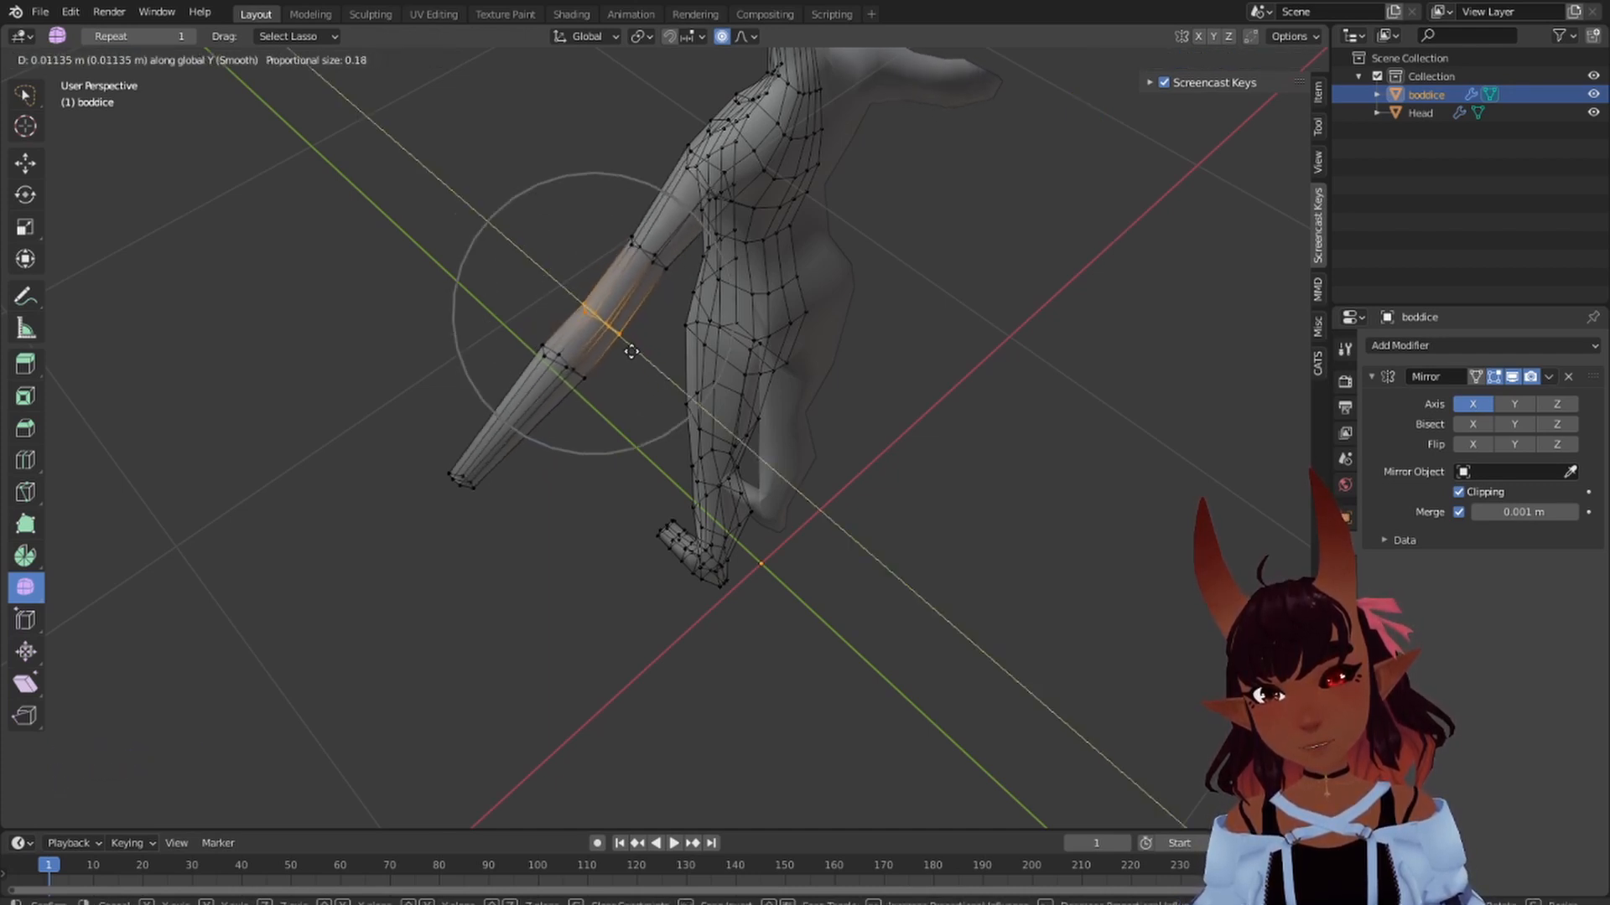
{"action": "scroll", "coordinate": [637, 369], "scroll_direction": "down", "scroll_amount": 9}
{"action": "scroll", "coordinate": [636, 360], "scroll_direction": "up", "scroll_amount": 3}
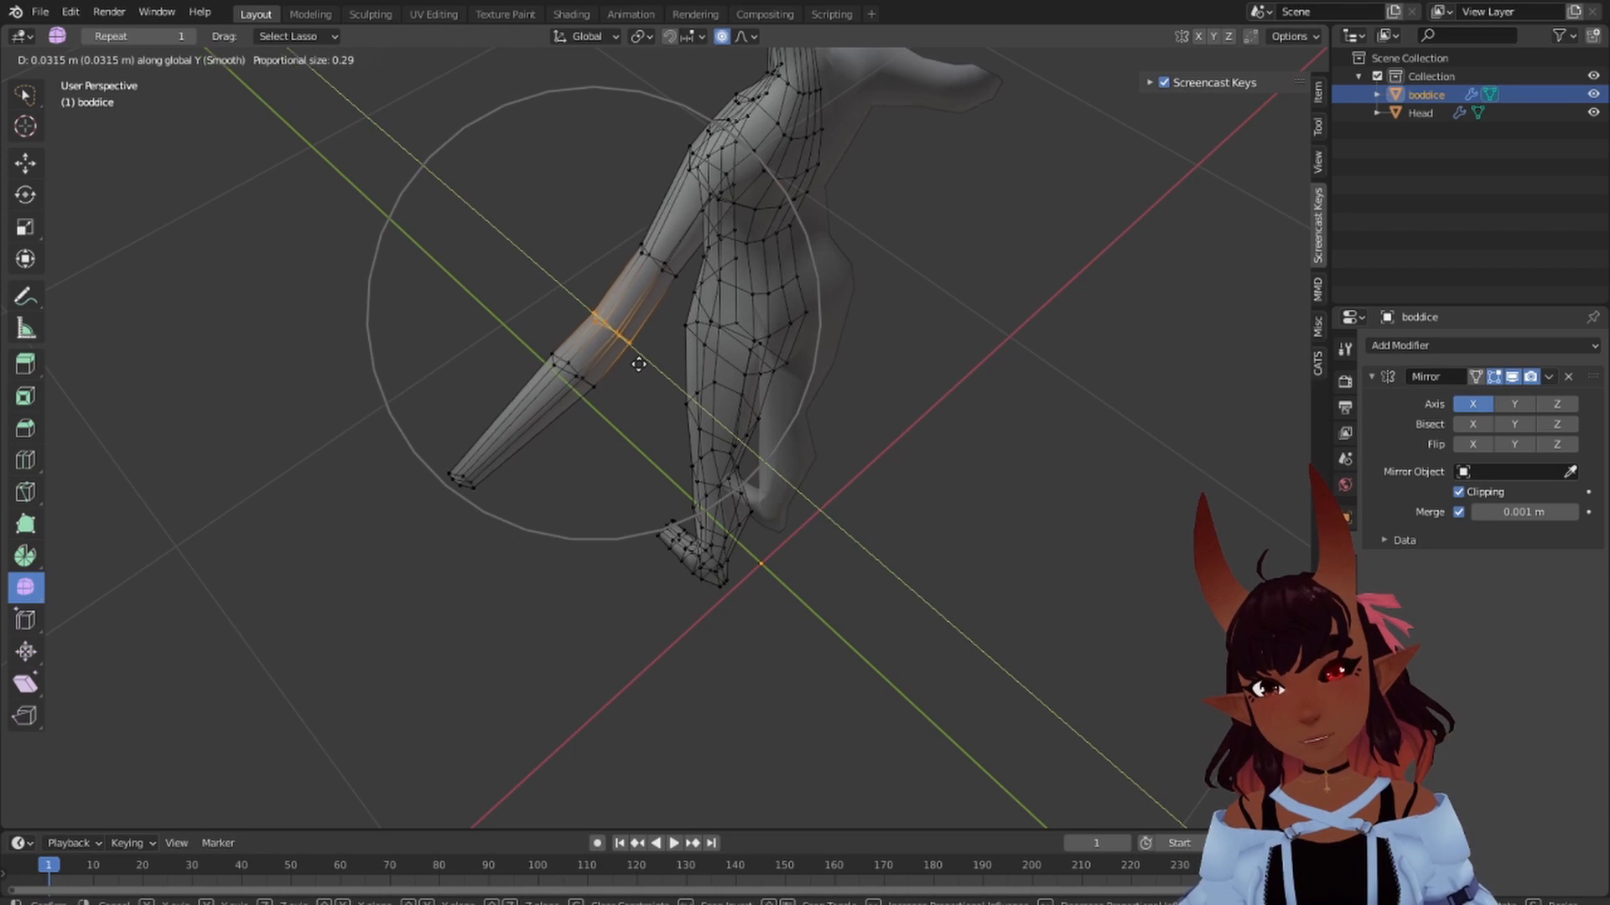
{"action": "left_click", "coordinate": [636, 353]}
- Select the forearm loop just below the elbow and widen it slightly along Y with a proportional size of 0.15
{"action": "mouse_move", "coordinate": [635, 353]}
{"action": "middle_mouse_down"}
{"action": "mouse_move", "coordinate": [733, 406]}
{"action": "mouse_move", "coordinate": [823, 420]}
{"action": "mouse_move", "coordinate": [797, 390]}
{"action": "middle_mouse_up"}
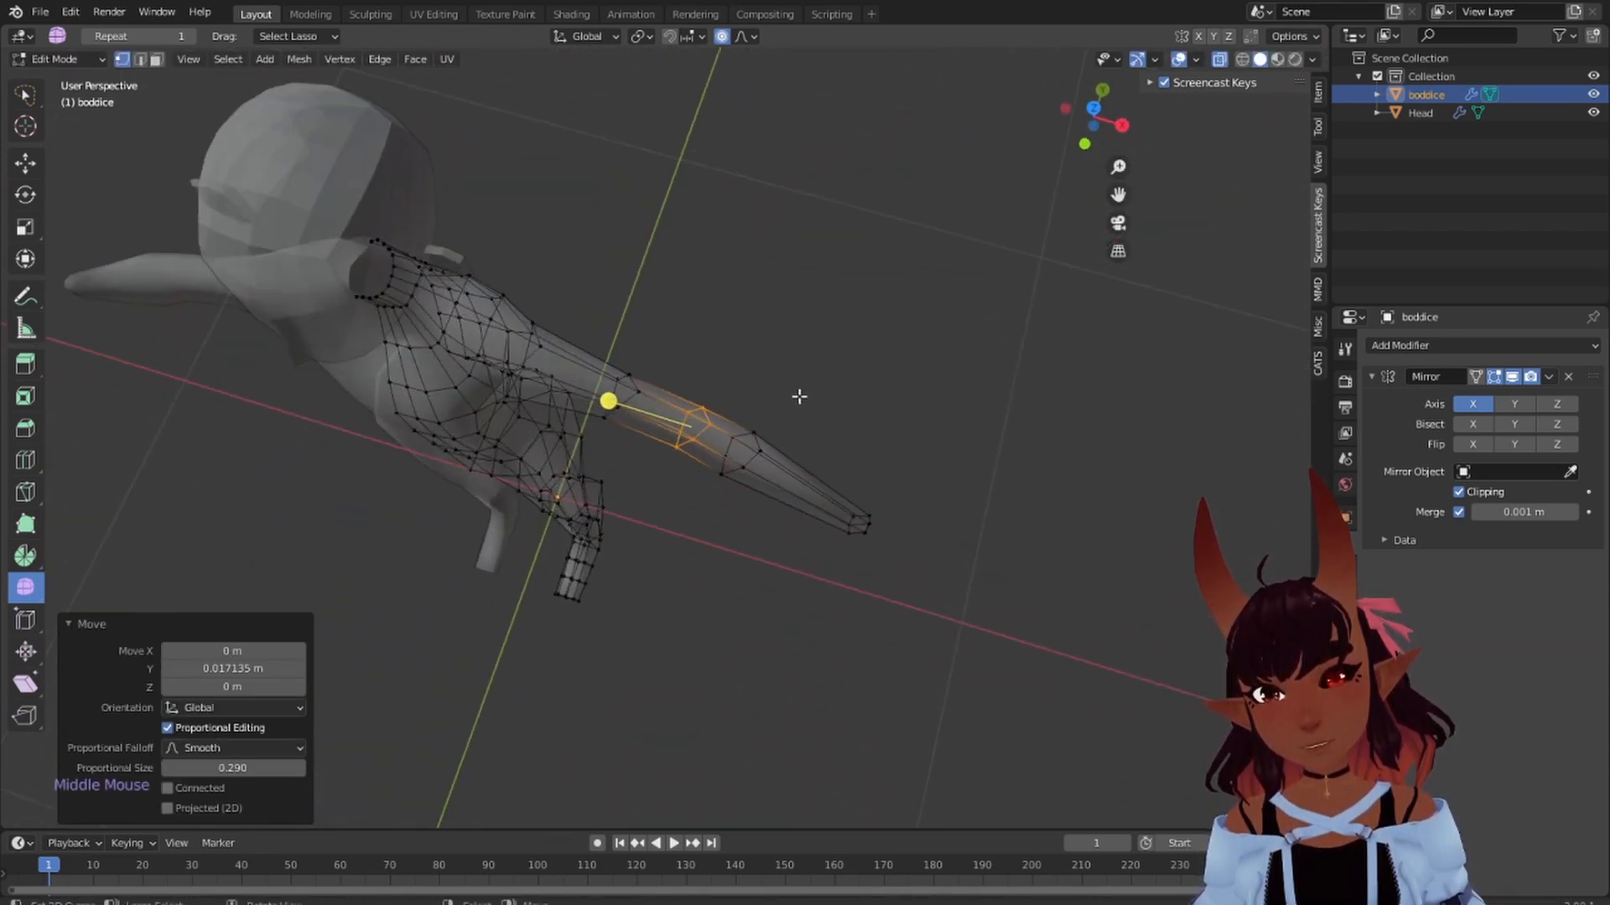
{"action": "mouse_move", "coordinate": [797, 390]}
{"action": "left_mouse_down"}
{"action": "mouse_move", "coordinate": [726, 424]}
{"action": "mouse_move", "coordinate": [826, 487]}
{"action": "left_mouse_up"}
{"action": "middle_click_drag", "start_coordinate": [826, 486], "coordinate": [716, 434]}
{"action": "key", "text": "s"}
{"action": "key", "text": "y"}
{"action": "scroll", "coordinate": [736, 444], "scroll_direction": "up", "scroll_amount": 5}
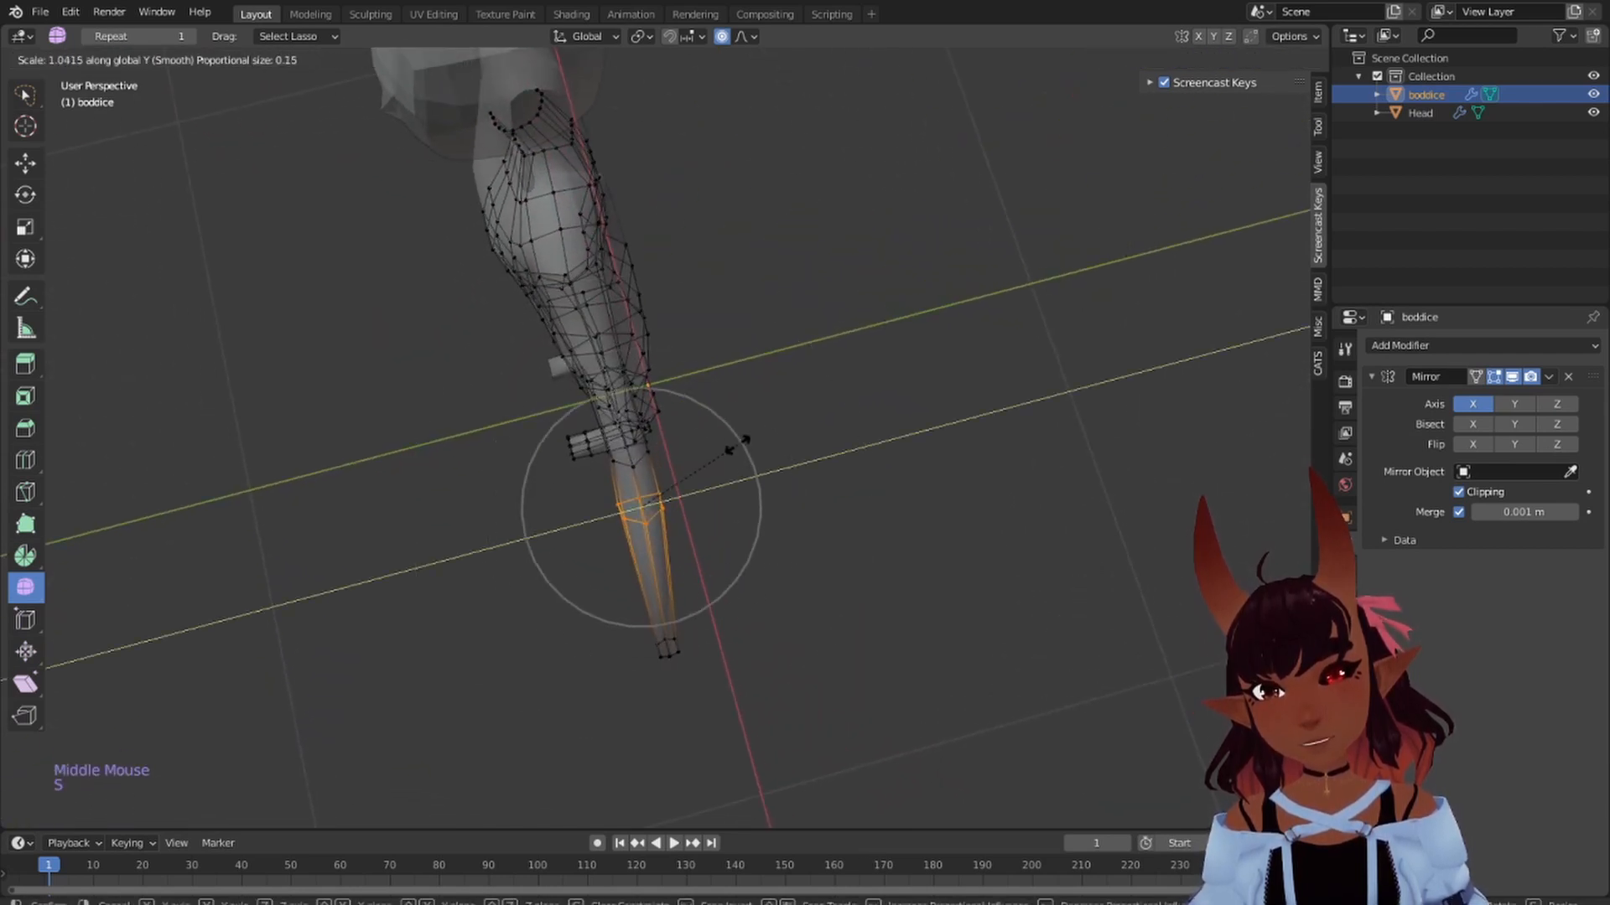
{"action": "left_click", "coordinate": [763, 429]}
- Select the upper arm loop just above the elbow, scale it along Y, and clear the selection
{"action": "middle_click_drag", "start_coordinate": [762, 428], "coordinate": [665, 323]}
{"action": "mouse_move", "coordinate": [665, 324]}
{"action": "left_mouse_down"}
{"action": "mouse_move", "coordinate": [616, 423]}
{"action": "mouse_move", "coordinate": [661, 467]}
{"action": "left_mouse_up"}
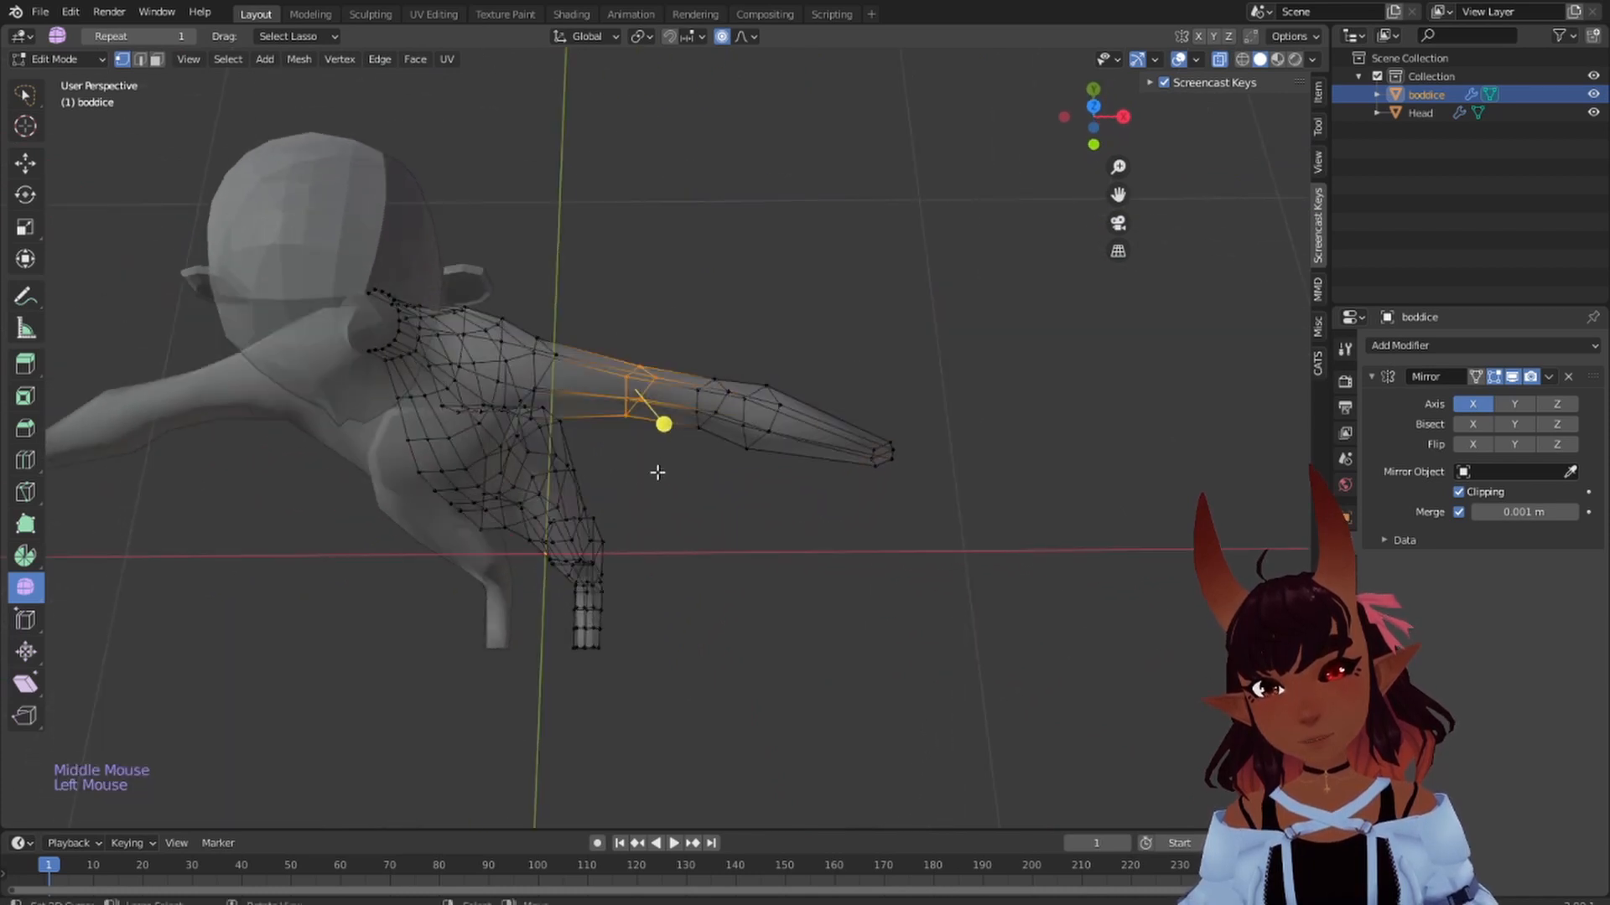
{"action": "mouse_move", "coordinate": [661, 467]}
{"action": "middle_mouse_down"}
{"action": "mouse_move", "coordinate": [667, 362]}
{"action": "mouse_move", "coordinate": [708, 251]}
{"action": "middle_mouse_up"}
{"action": "key", "text": "s"}
{"action": "key", "text": "y"}
{"action": "left_click", "coordinate": [672, 355]}
{"action": "scroll", "coordinate": [672, 411], "scroll_direction": "down", "scroll_amount": 5}
{"action": "key", "text": "a"}
{"action": "key", "text": "a"}
{"action": "key", "text": "a"}
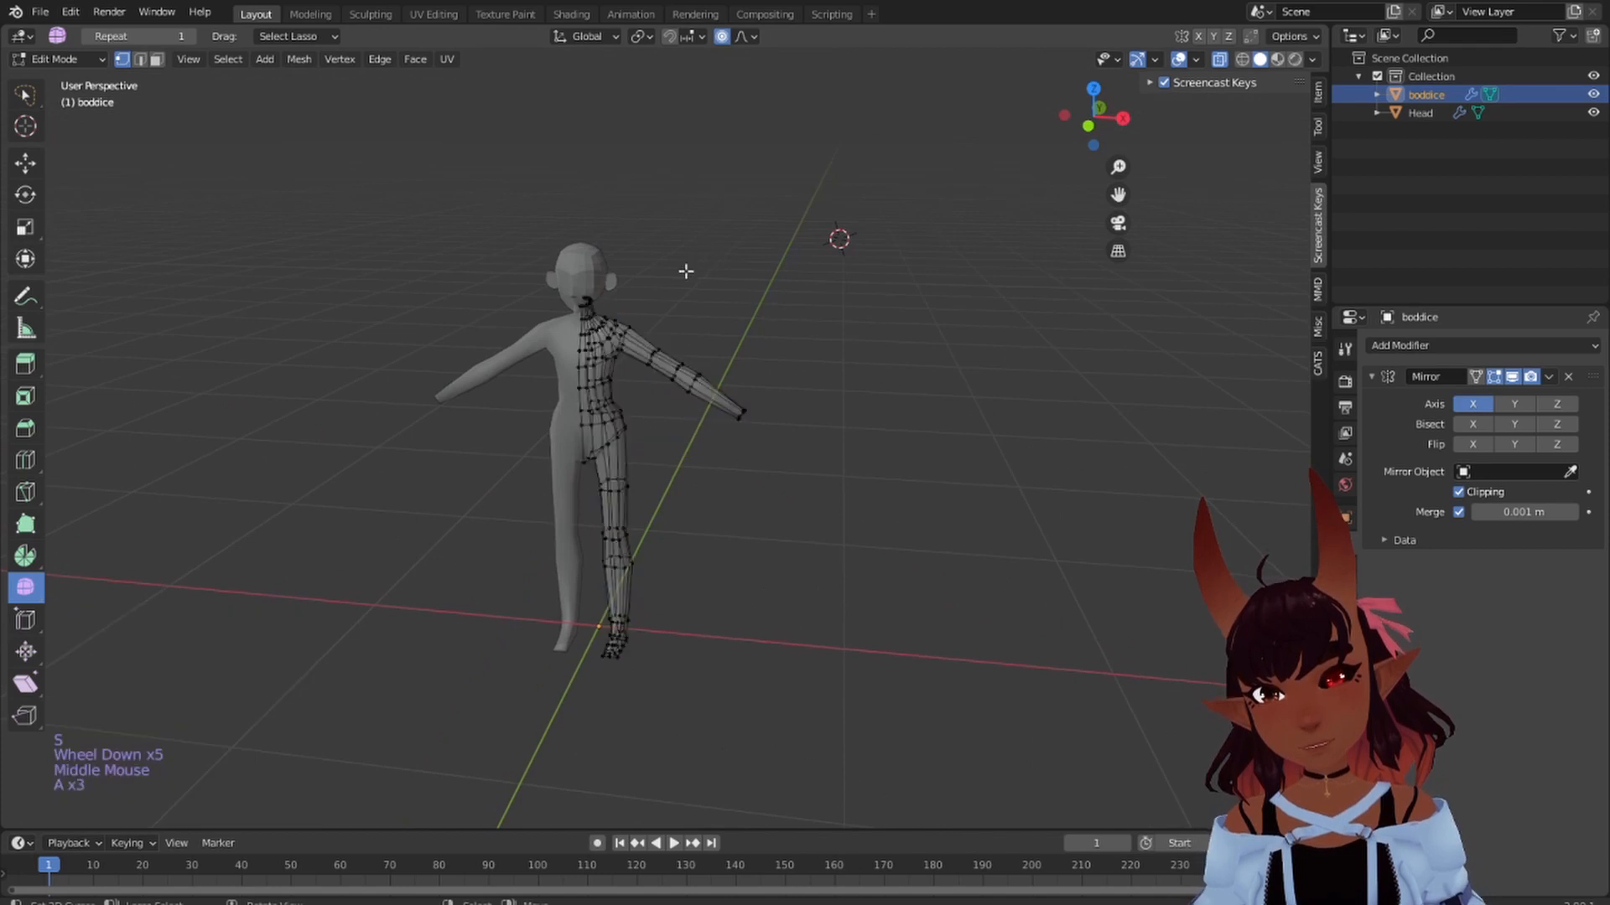
- Switch the body to Object Mode and shade it flat
{"action": "scroll", "coordinate": [596, 330], "scroll_direction": "up", "scroll_amount": 3}
{"action": "middle_click_drag", "start_coordinate": [596, 330], "coordinate": [572, 327]}
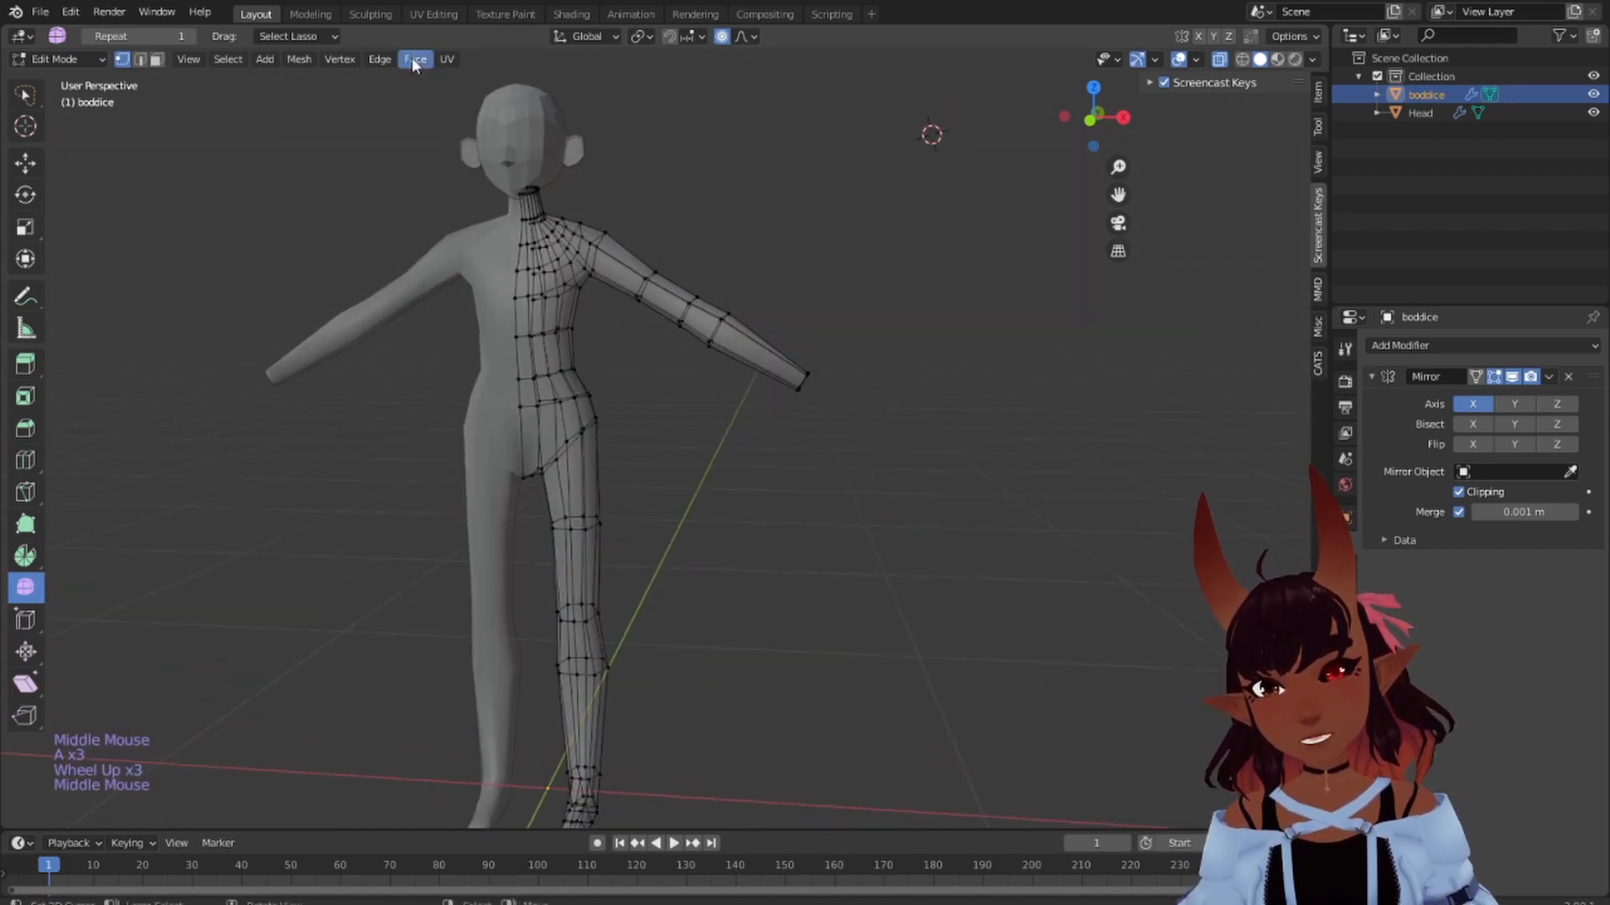
{"action": "left_click", "coordinate": [77, 59]}
{"action": "left_click", "coordinate": [93, 82]}
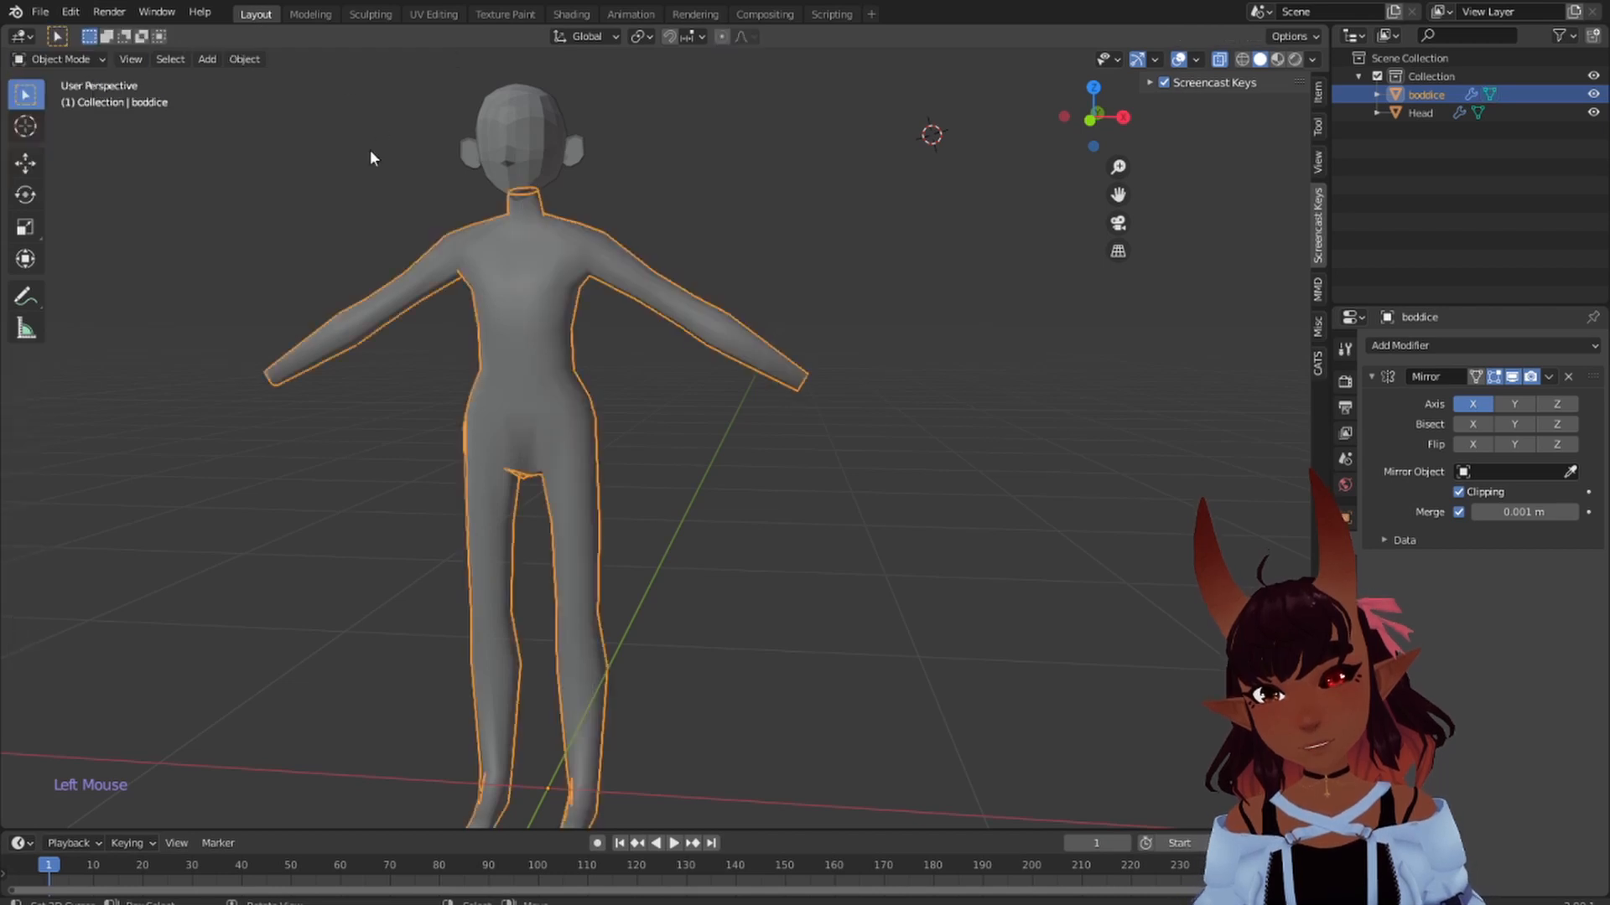
{"action": "left_click", "coordinate": [244, 59]}
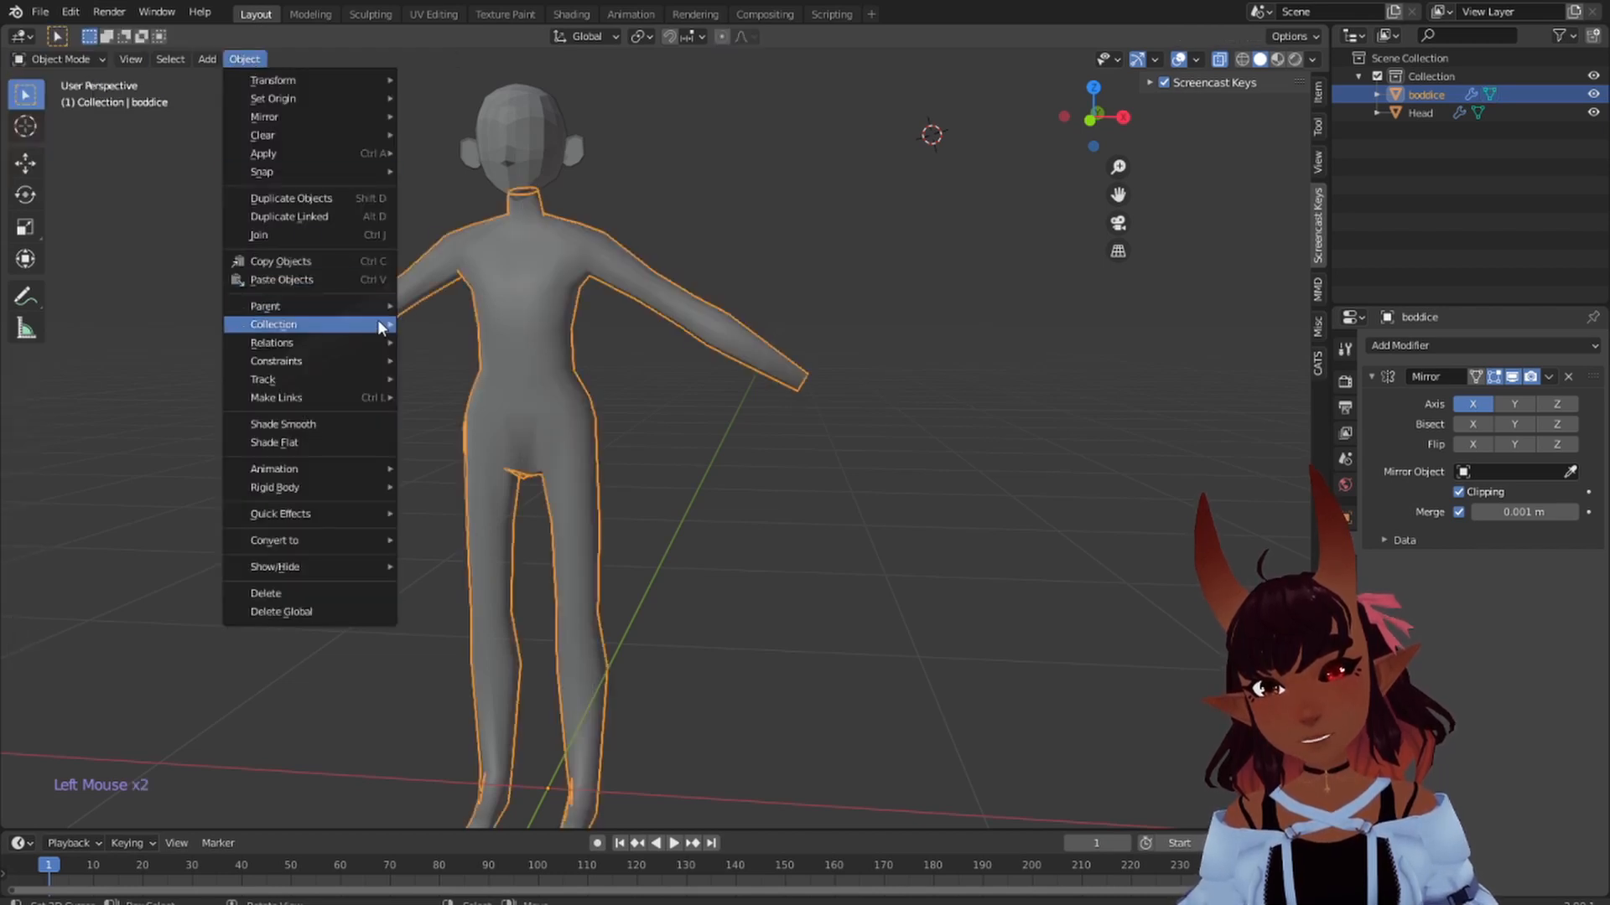
{"action": "left_click", "coordinate": [344, 441]}
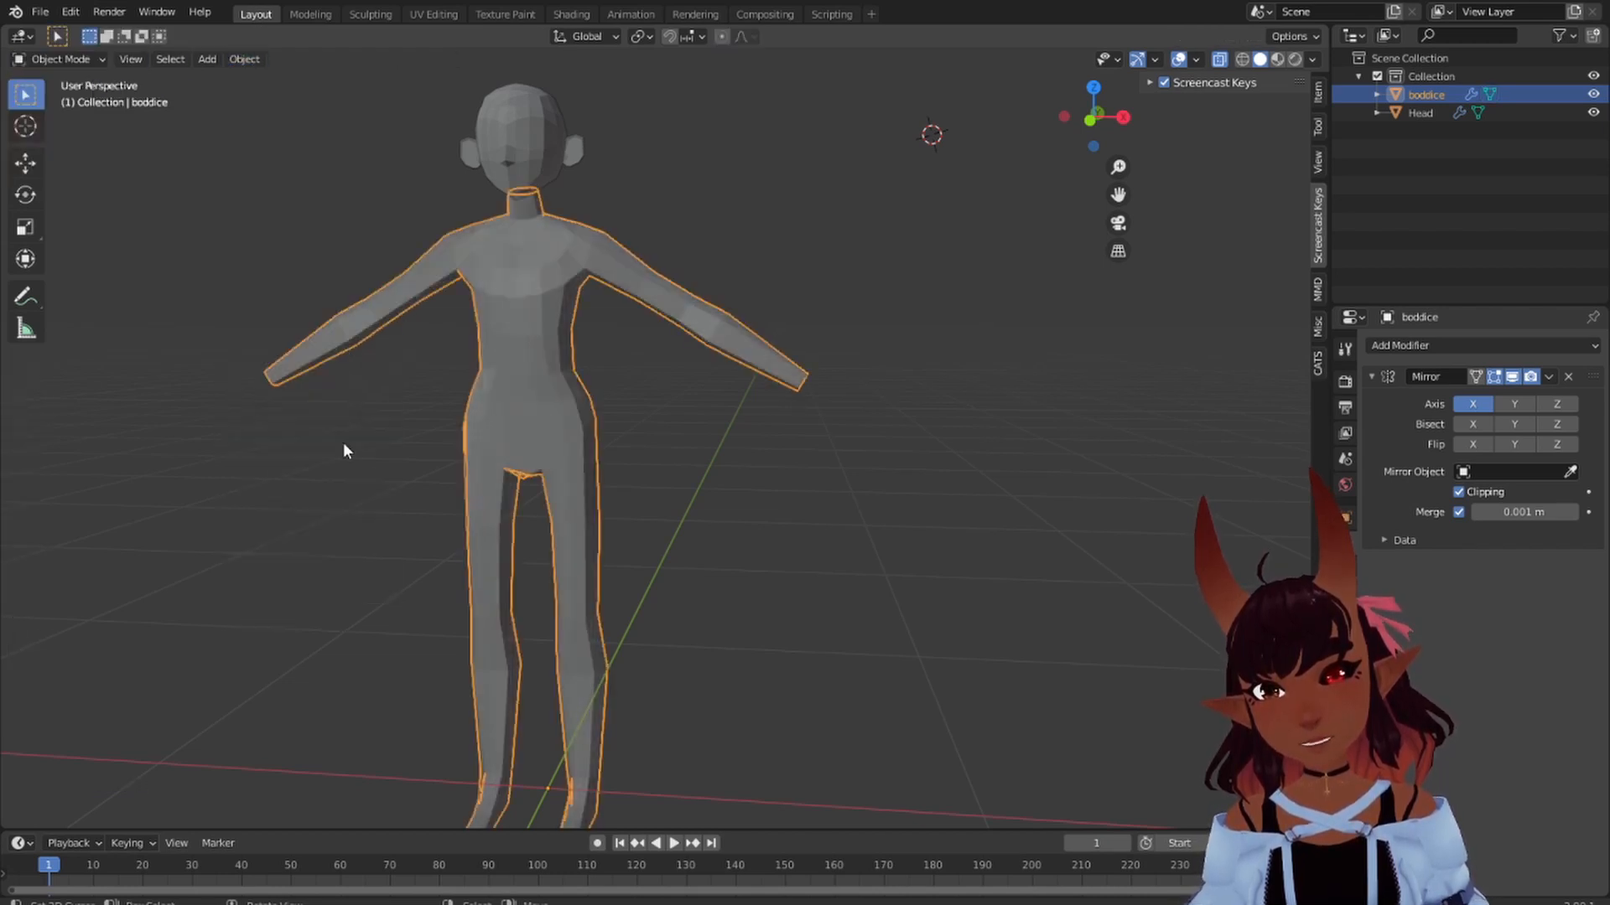
- Deselect the body and examine its flat-shaded faces on the back, waist and legs
{"action": "scroll", "coordinate": [445, 335], "scroll_direction": "up", "scroll_amount": 1}
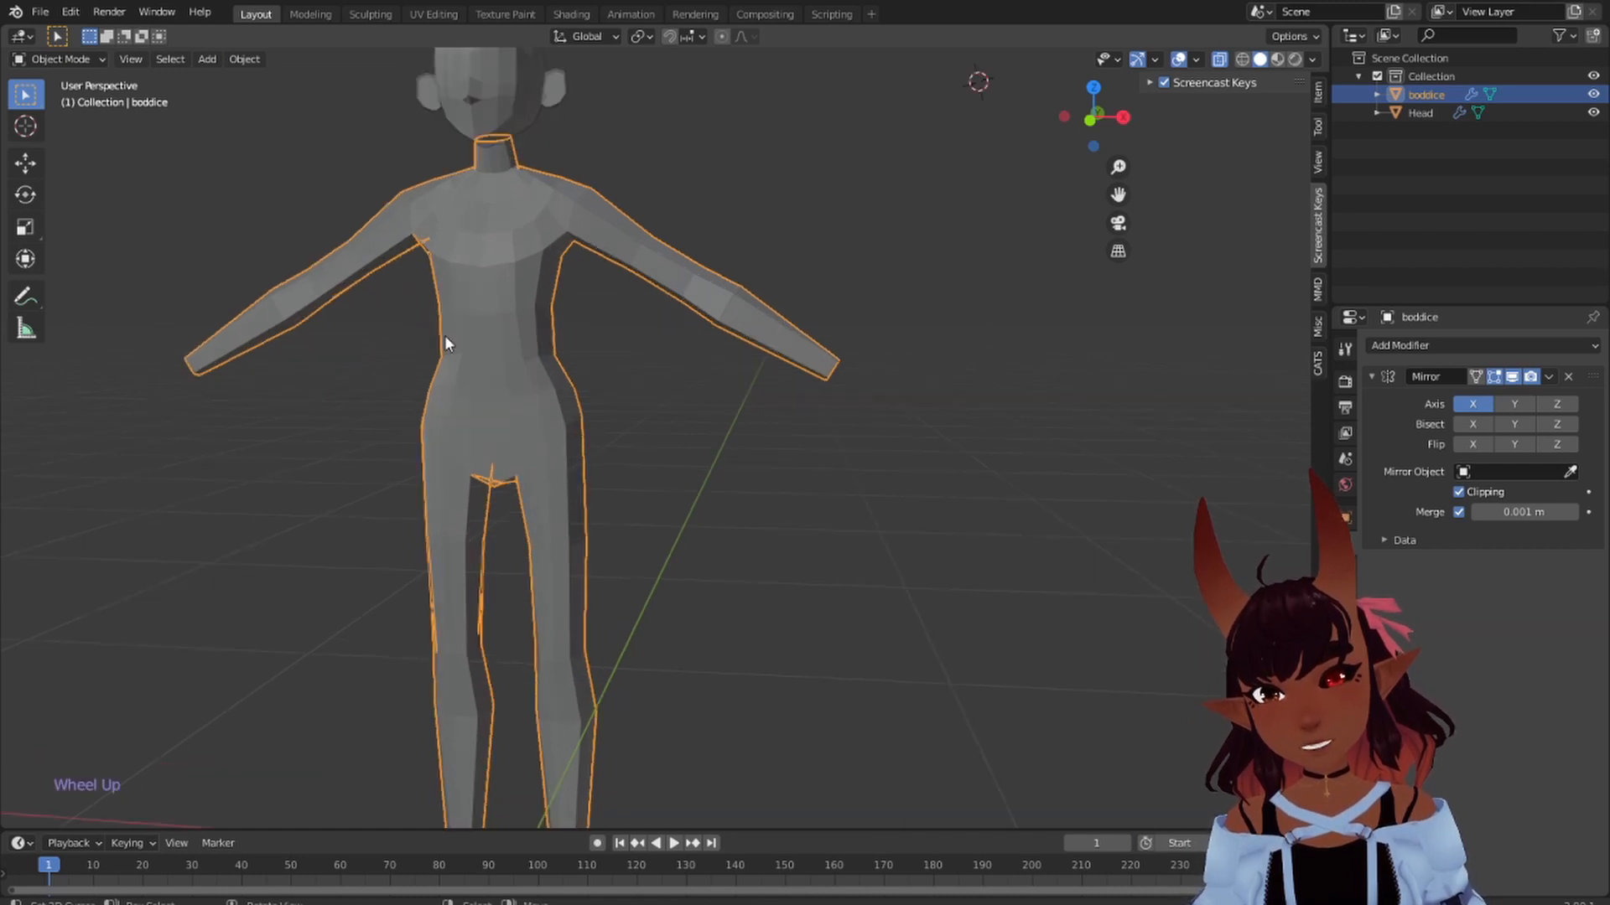
{"action": "key", "text": "a"}
{"action": "key", "text": "a"}
{"action": "key", "text": "a"}
{"action": "scroll", "coordinate": [444, 337], "scroll_direction": "down", "scroll_amount": 3}
{"action": "middle_click_drag", "start_coordinate": [684, 288], "coordinate": [366, 304]}
{"action": "scroll", "coordinate": [817, 376], "scroll_direction": "up", "scroll_amount": 4}
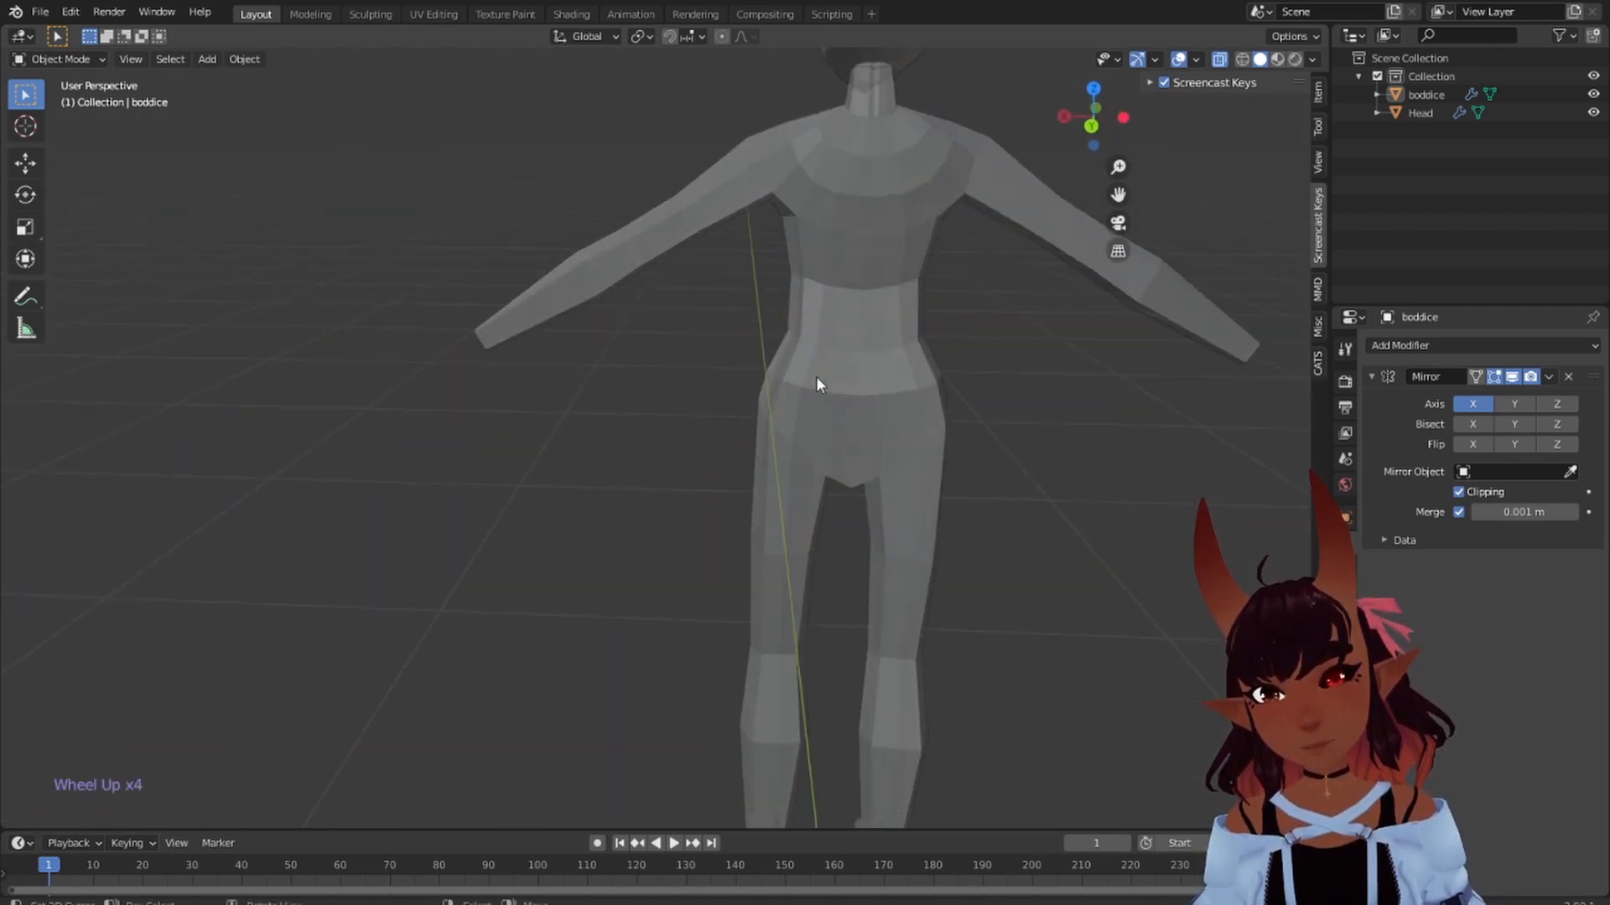
{"action": "middle_click_drag", "start_coordinate": [816, 375], "coordinate": [872, 392]}
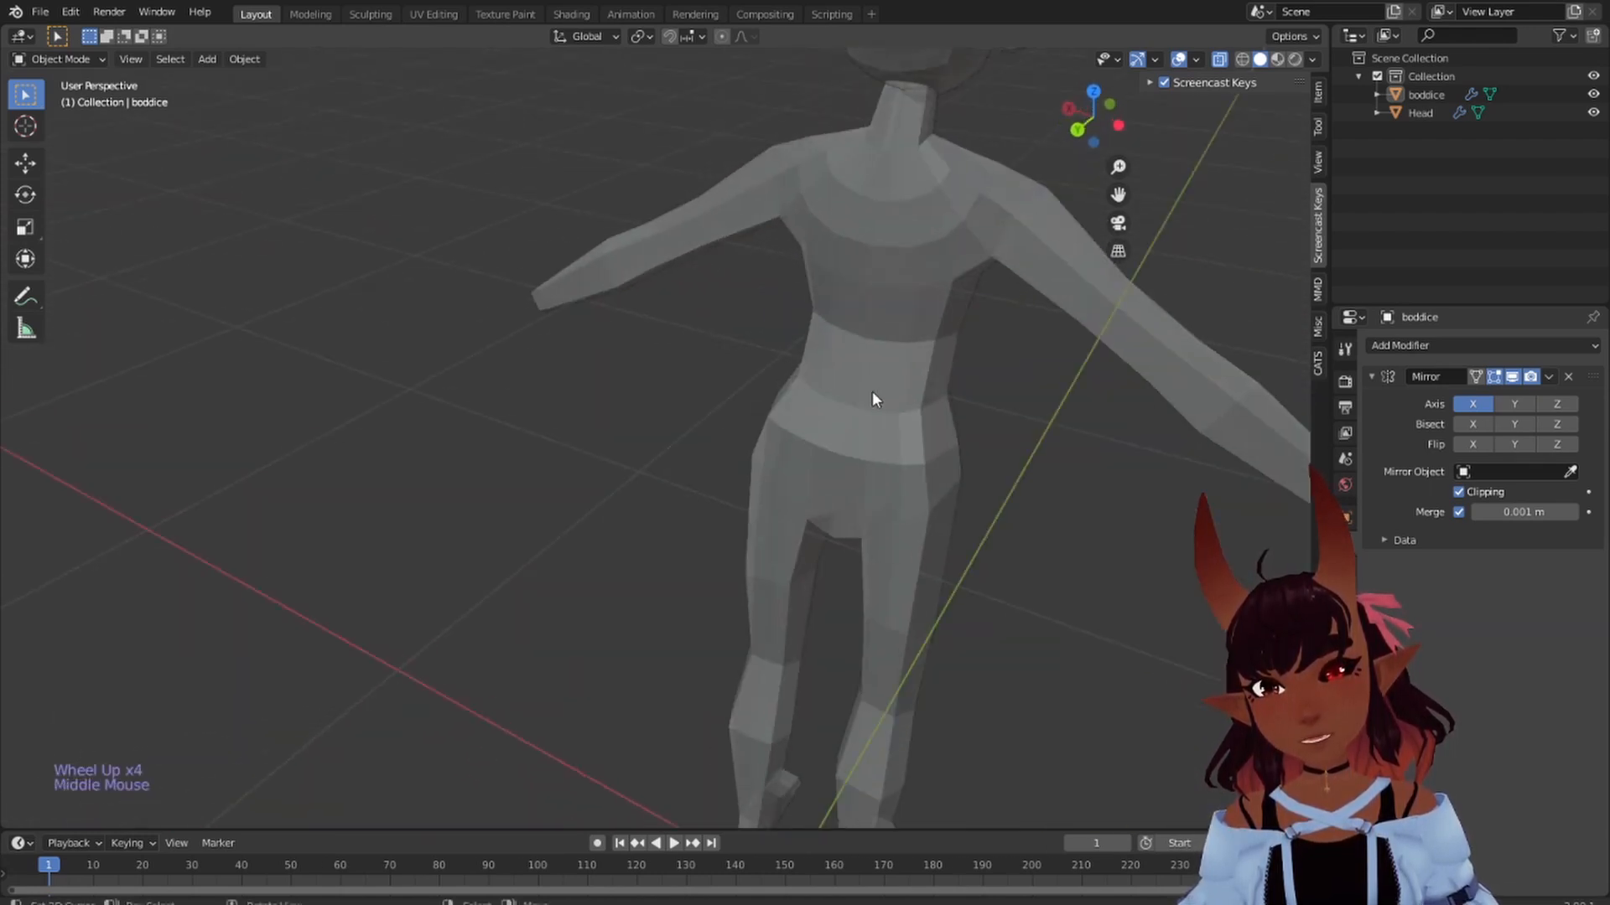
- Turn off X-ray display and view the whole solid figure from the front with nothing selected
{"action": "scroll", "coordinate": [964, 352], "scroll_direction": "down", "scroll_amount": 4}
{"action": "left_click", "coordinate": [947, 228]}
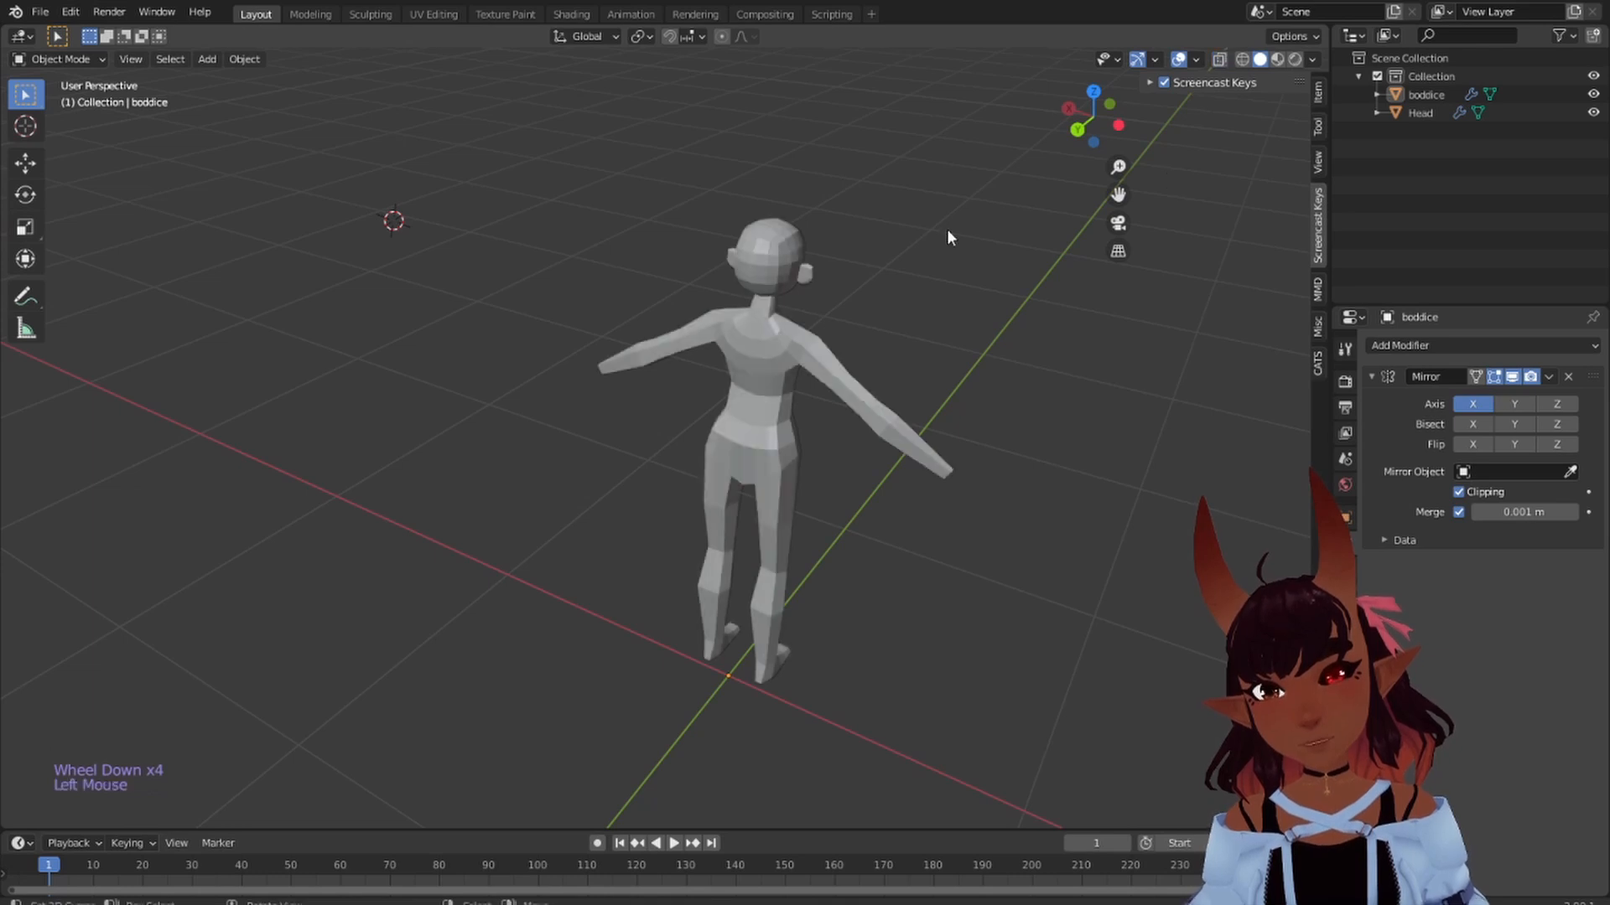
{"action": "mouse_move", "coordinate": [947, 229]}
{"action": "middle_mouse_down"}
{"action": "mouse_move", "coordinate": [722, 307]}
{"action": "mouse_move", "coordinate": [617, 208]}
{"action": "middle_mouse_up"}
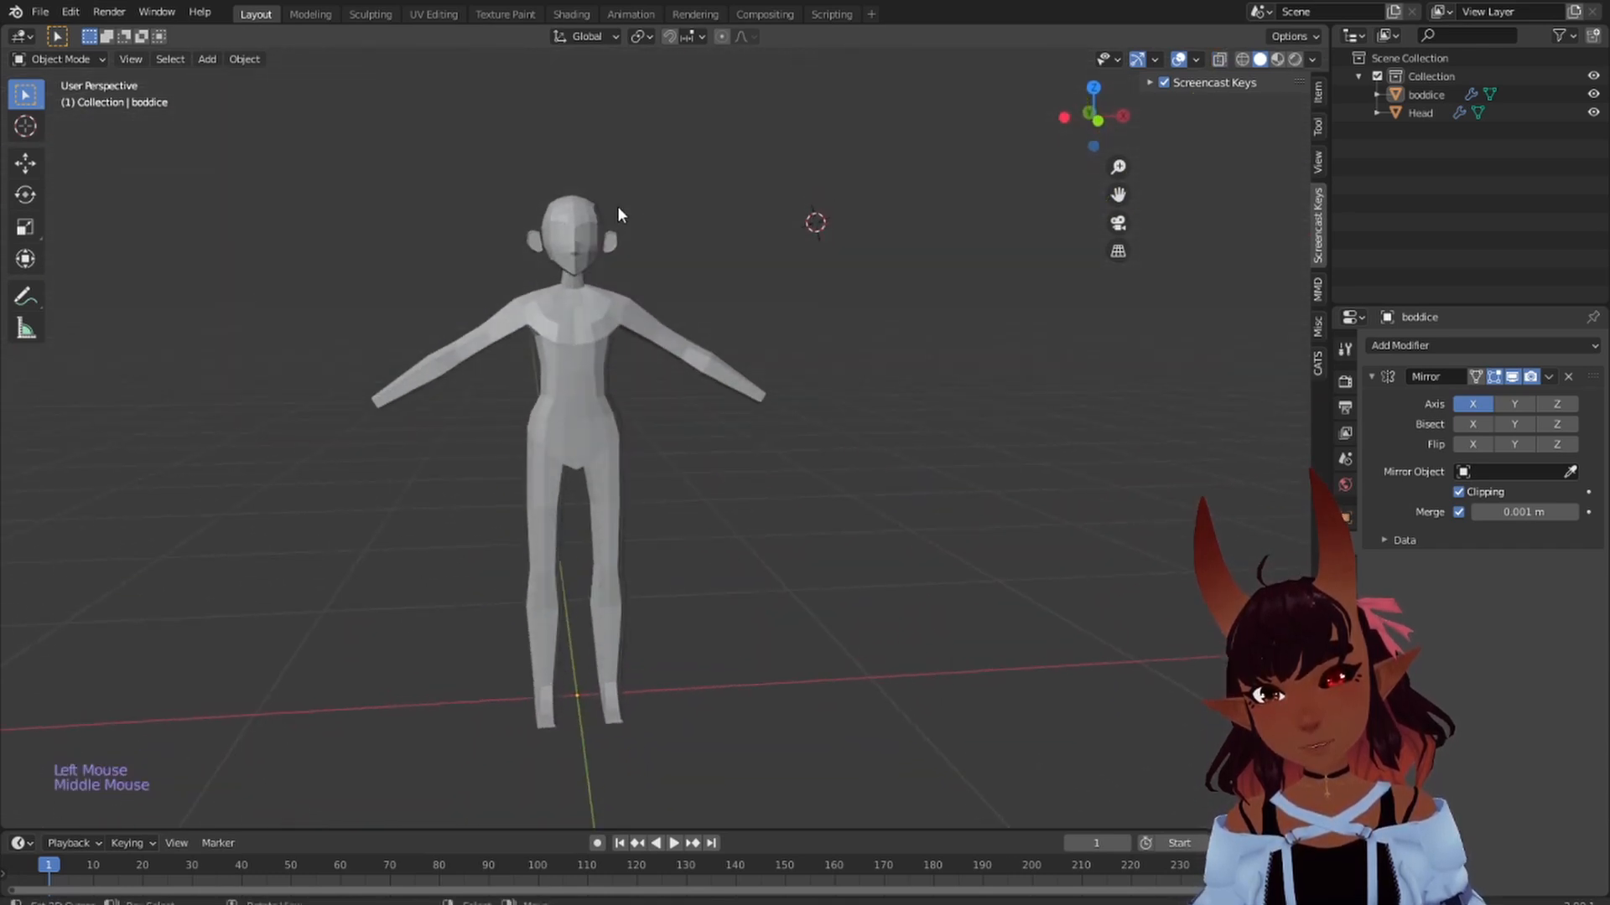
{"action": "key", "text": "a"}
{"action": "key", "text": "a"}
{"action": "key", "text": "a"}
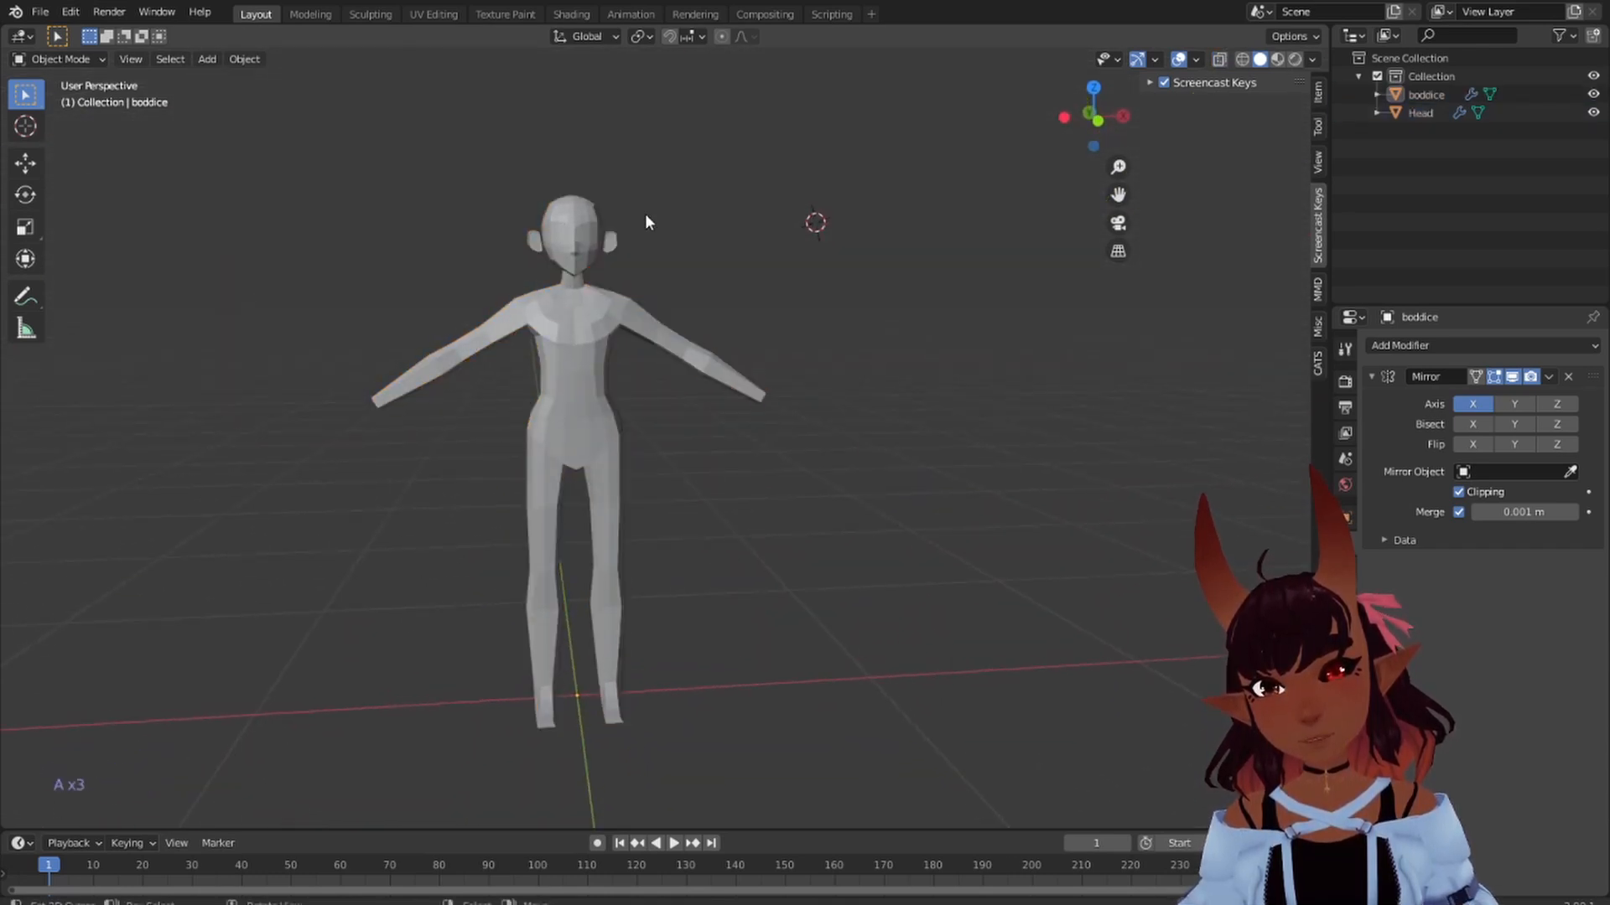